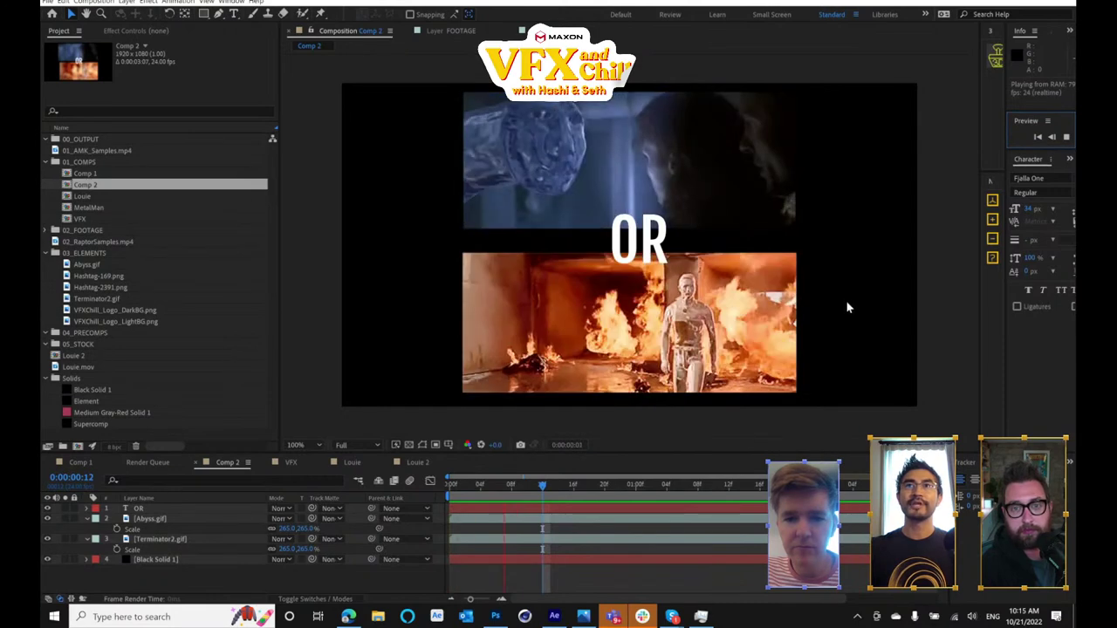
- Stop the Comp 2 preview and review the original FOOTAGE clip from the 02_FOOTAGE folder by playing and scrubbing it
key("space")
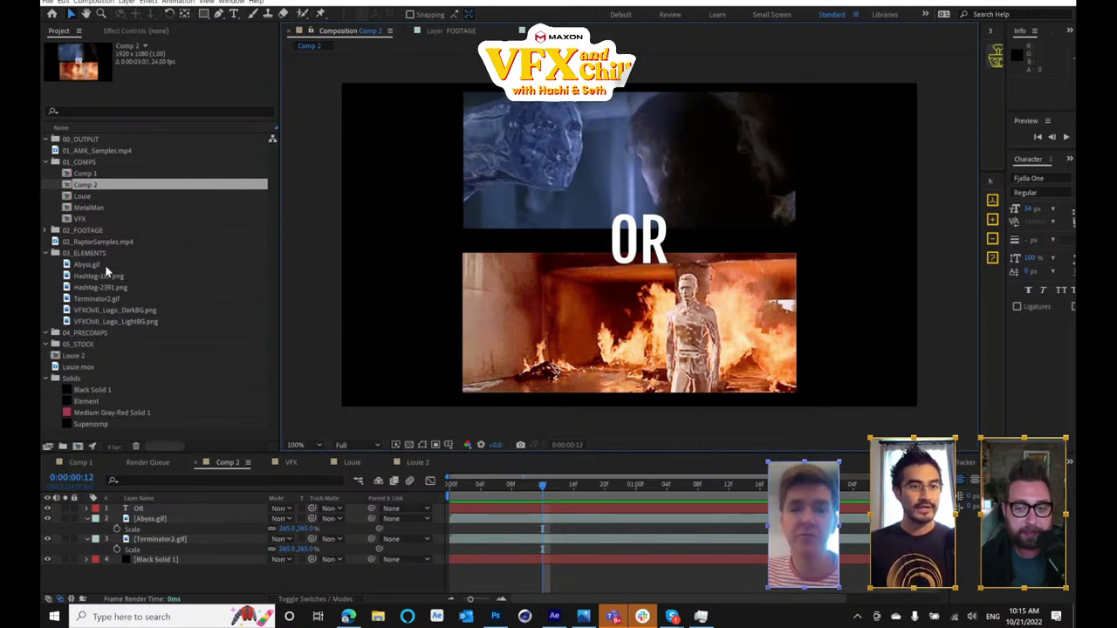
left_click(120, 322)
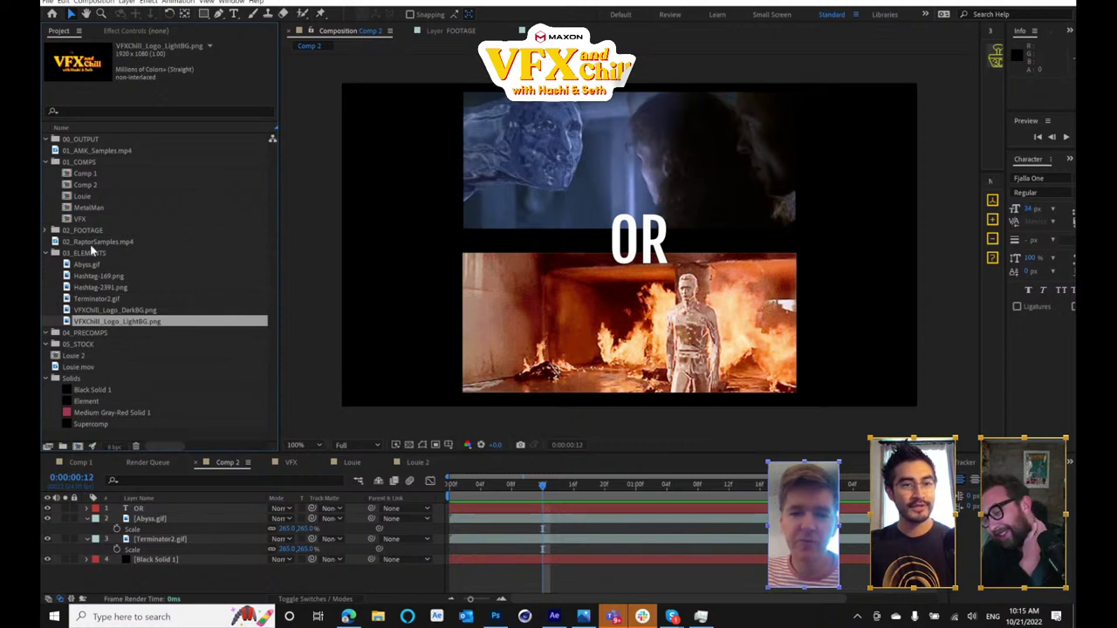
left_click(47, 230)
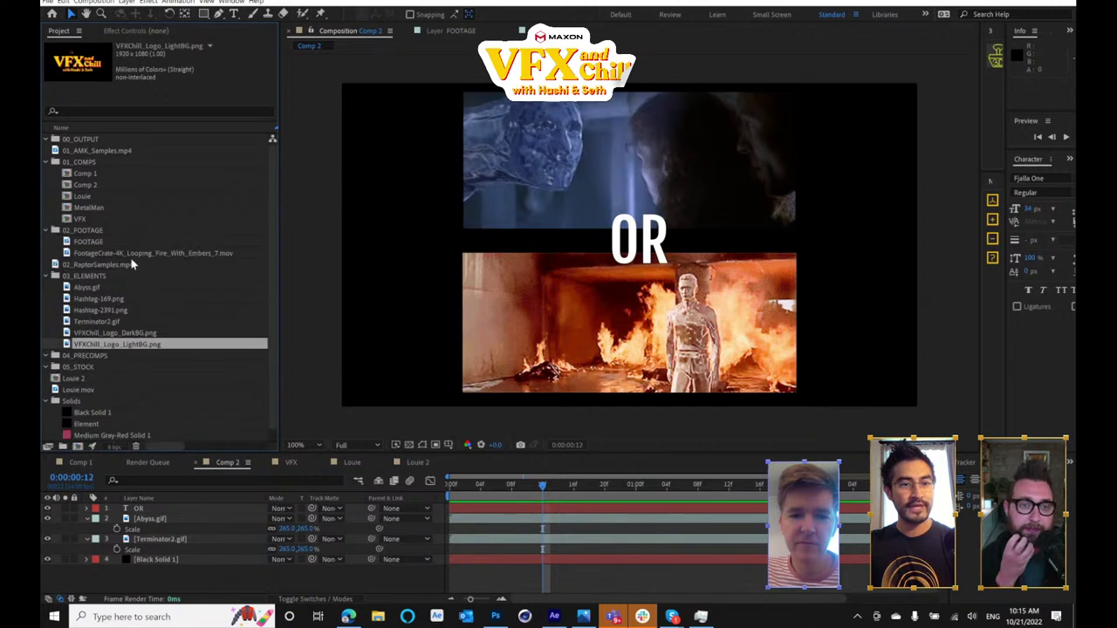
double_click(88, 242)
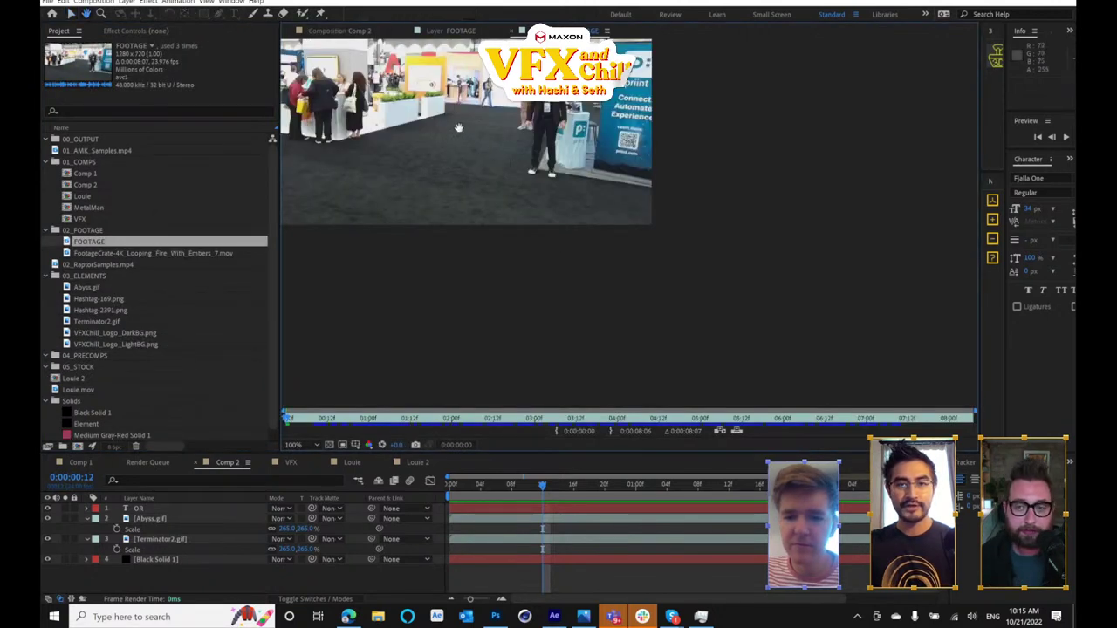
left_click_drag(459, 127, 591, 222)
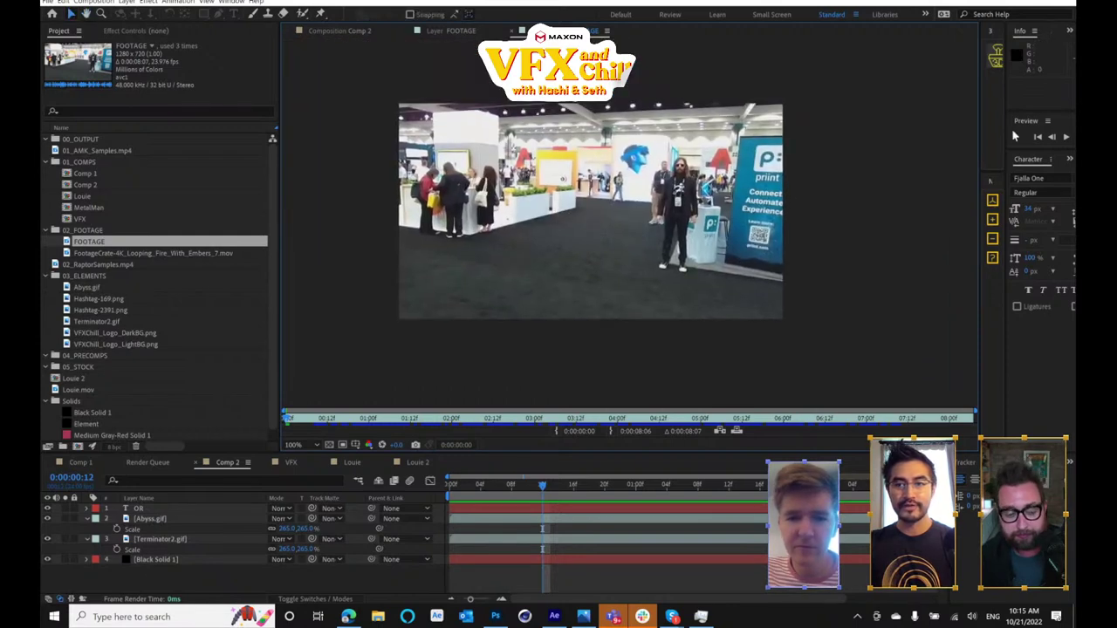
left_click(1068, 138)
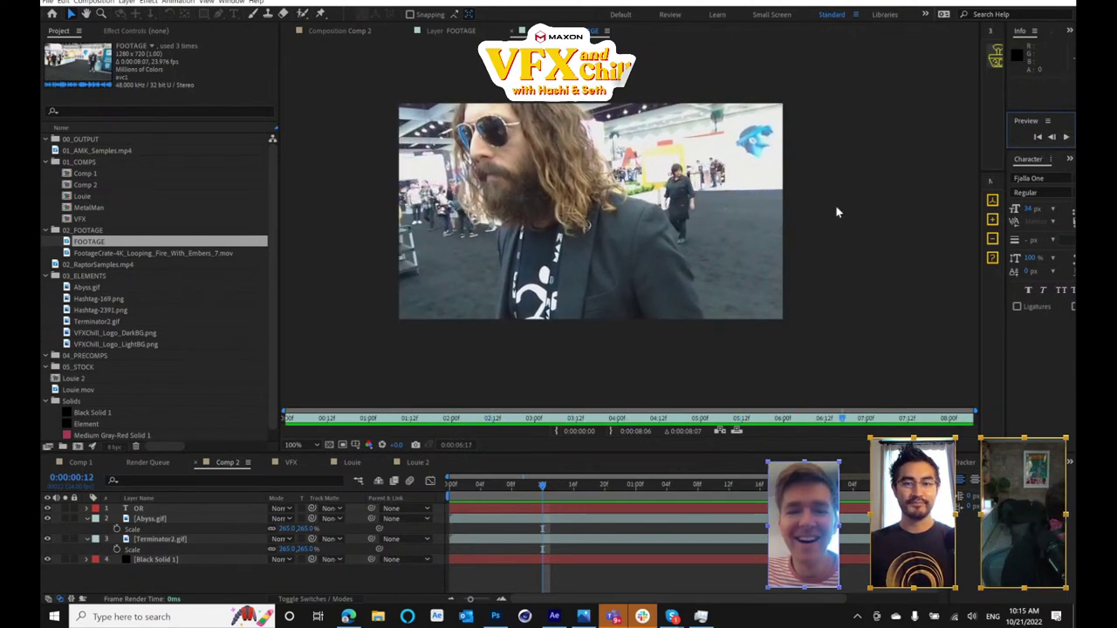
left_click_drag(836, 422, 393, 443)
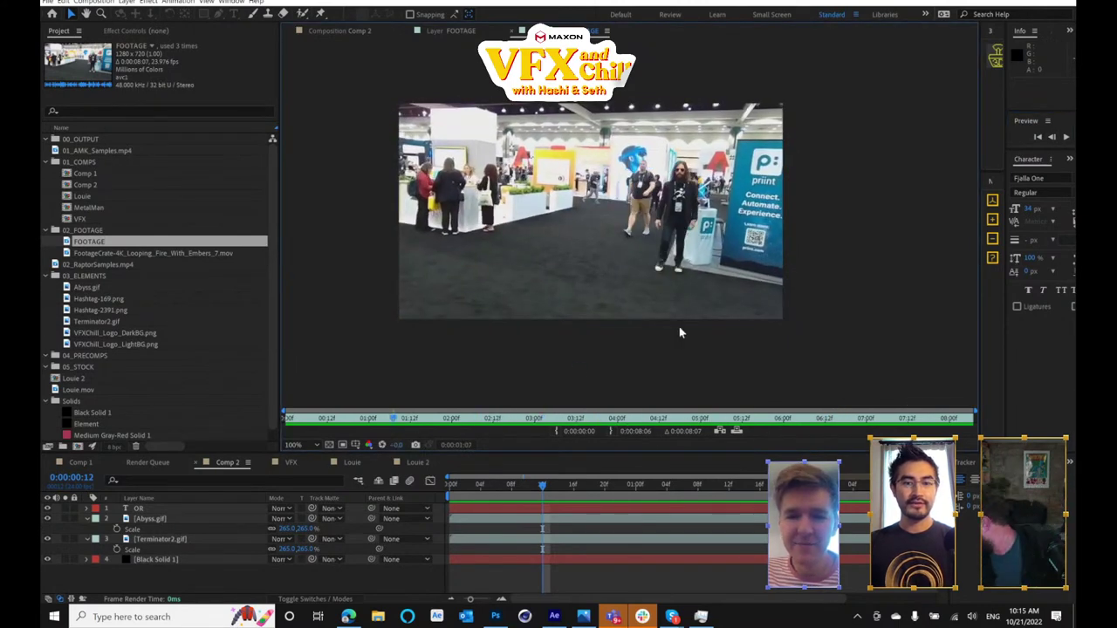
- Open the Louie 2 composition and preview the finished metal man shot
left_click(421, 462)
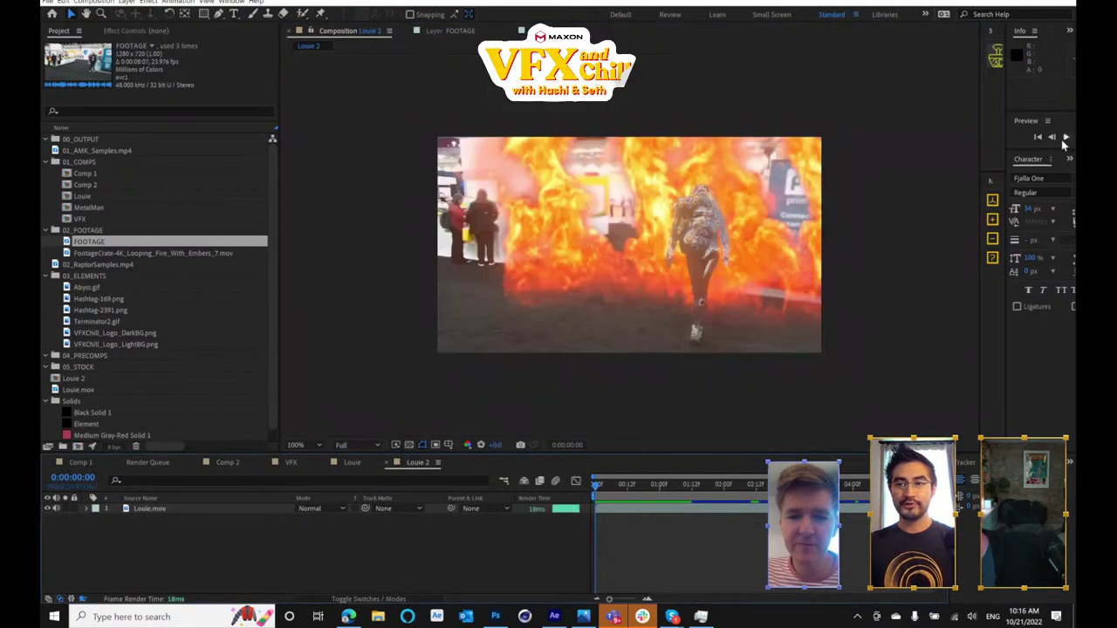
left_click(1064, 138)
scroll(861, 261, "up", 2)
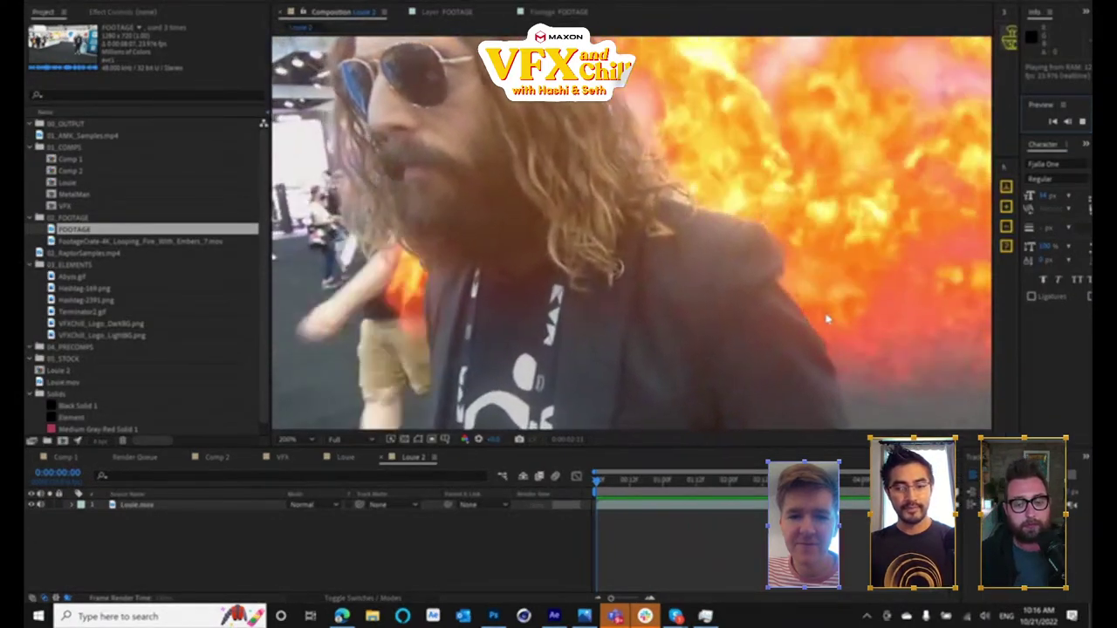
scroll(661, 264, "down", 2)
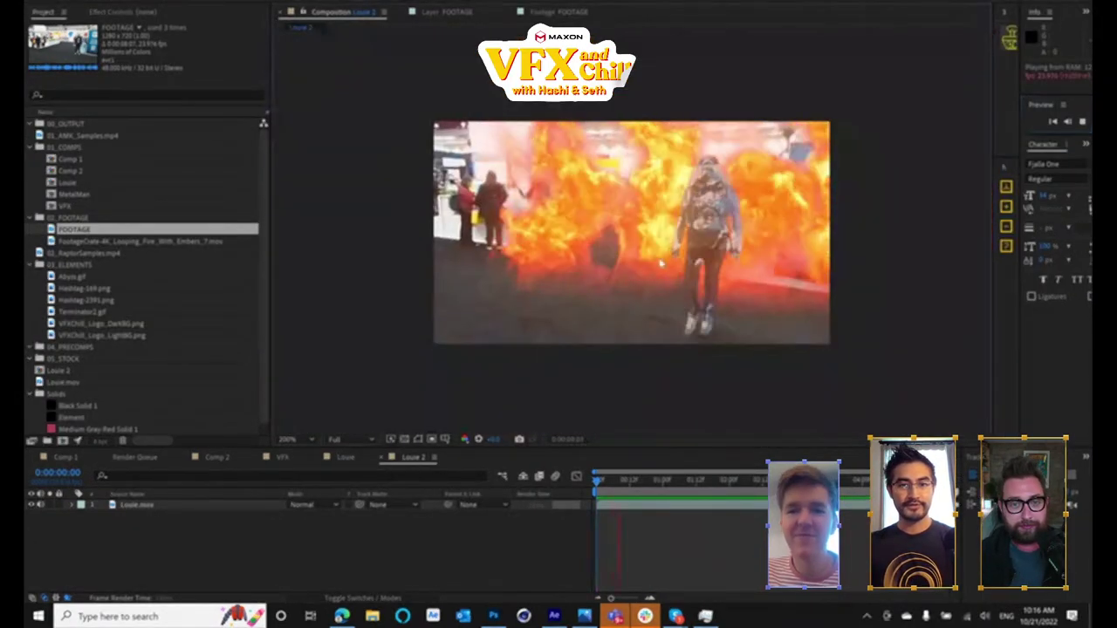
key("space")
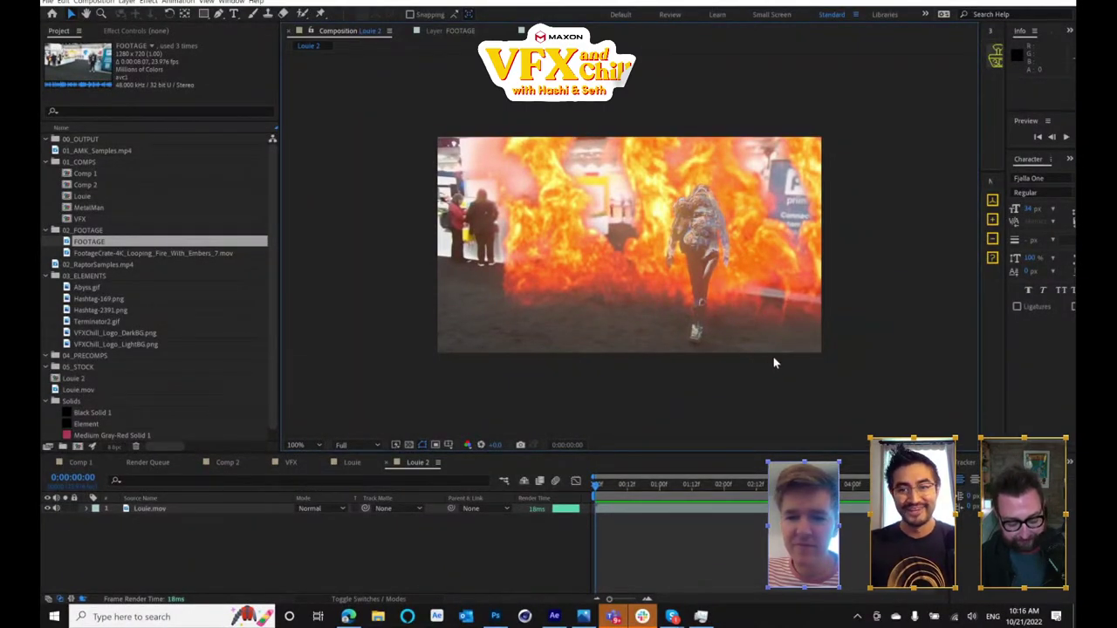
- Replay the Louie 2 preview at 200% magnification in a taller and wider composition viewer
key("period")
left_click_drag(687, 451, 681, 480)
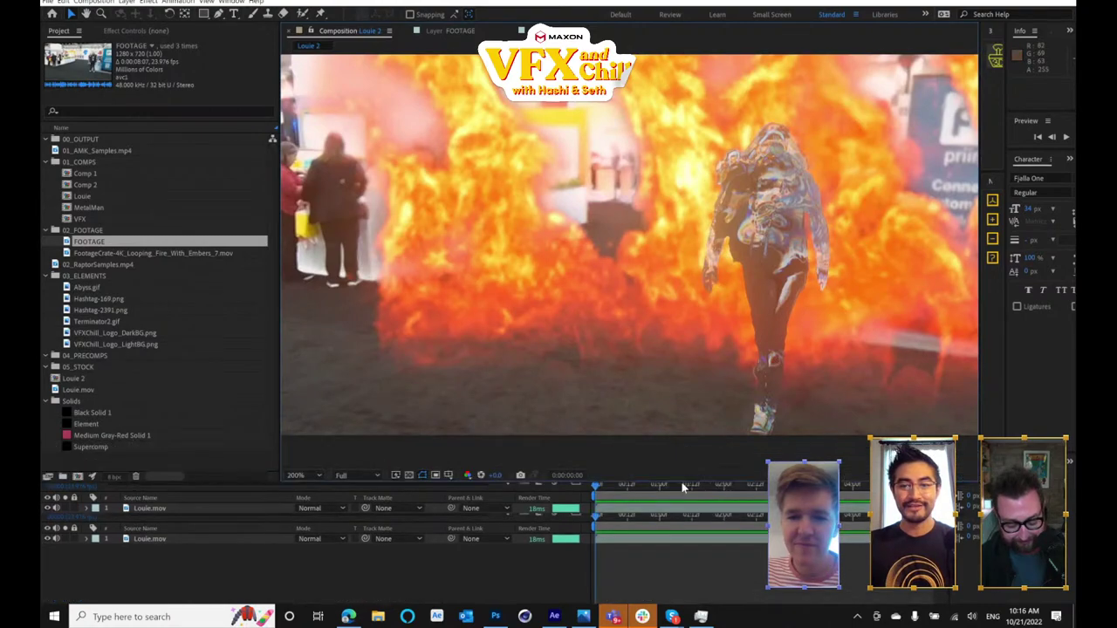
key("space")
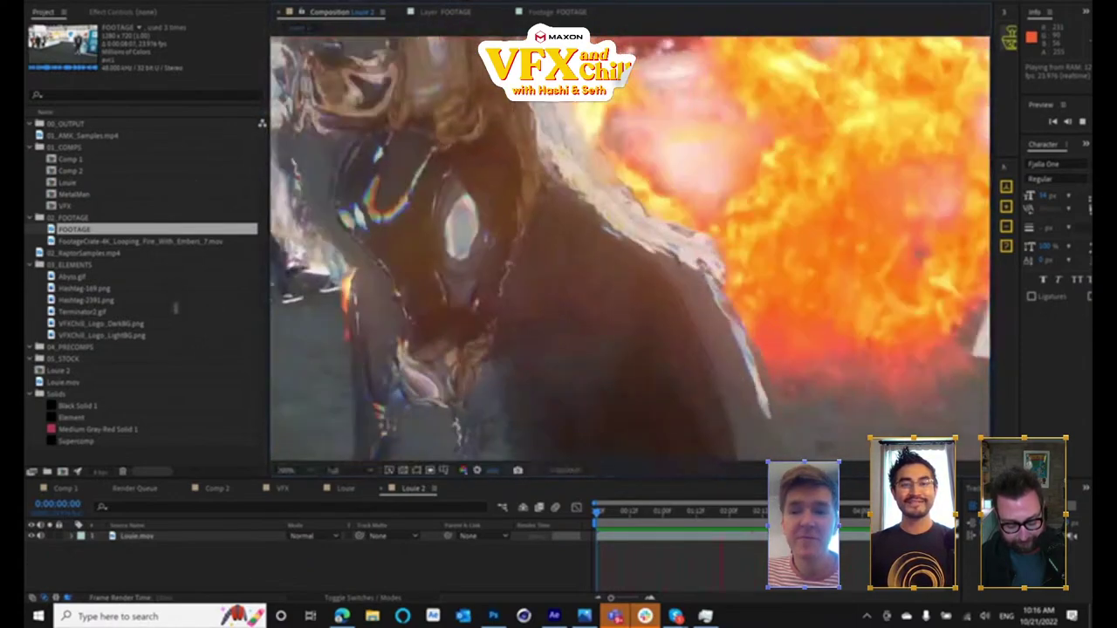
left_click_drag(268, 307, 137, 307)
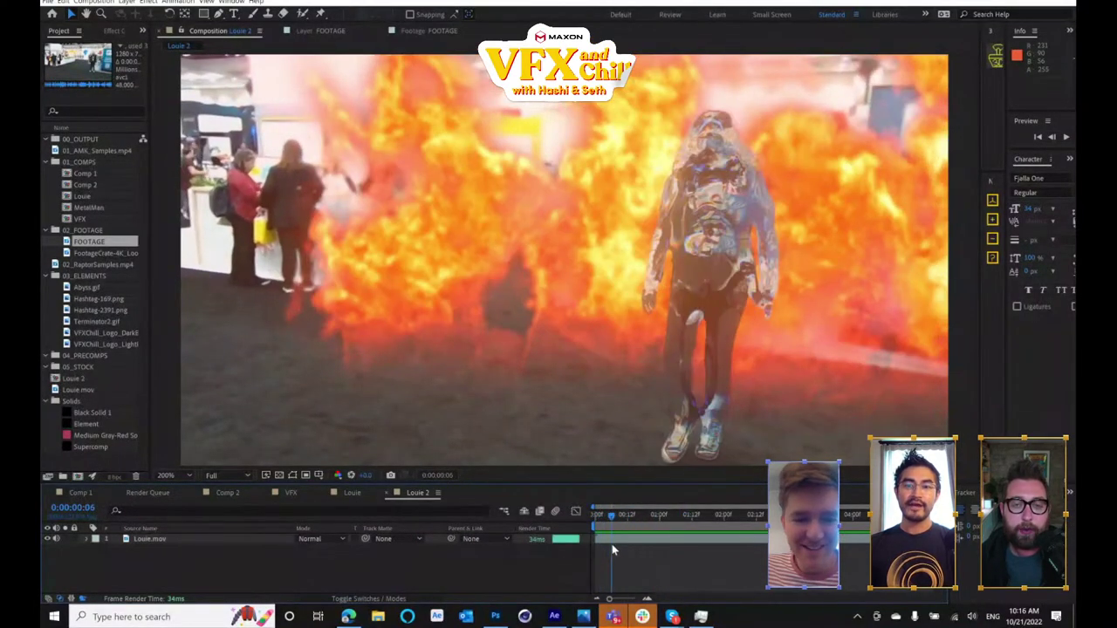
- Open the VFX composition with the Supercomp layer hidden, and enlarge the timeline to show all layers at 0:00:01:06
left_click(305, 493)
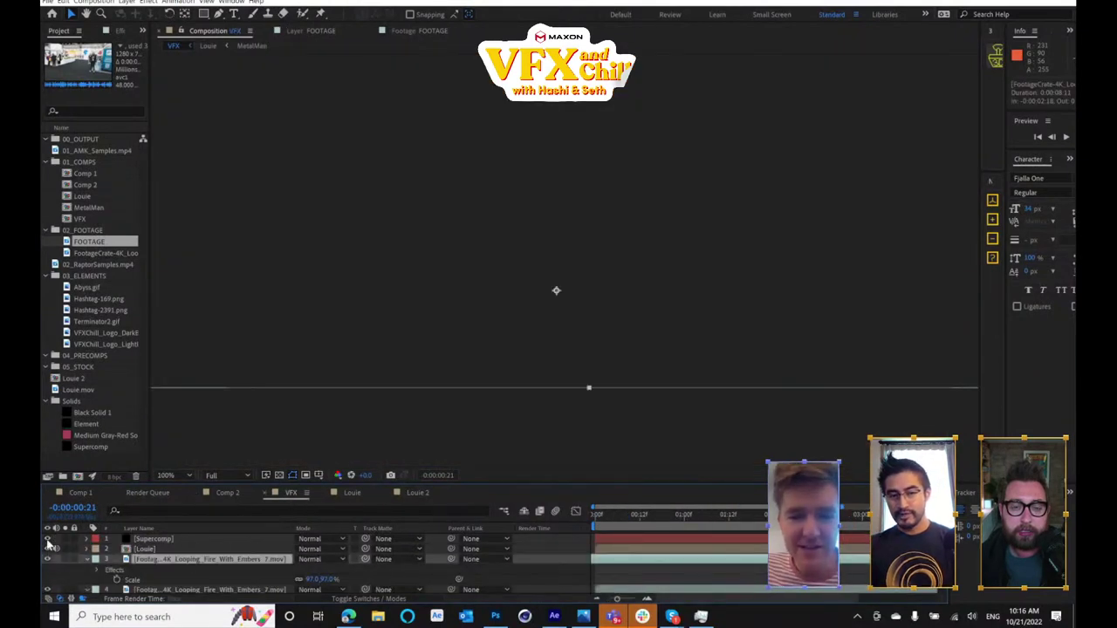
left_click(170, 549)
left_click_drag(611, 516, 706, 523)
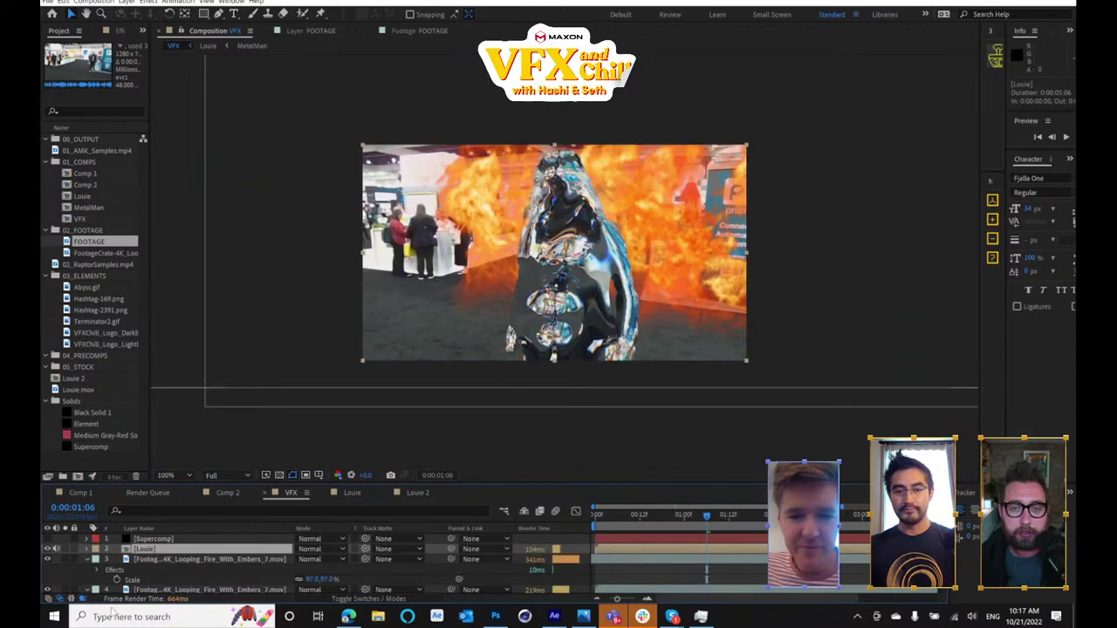
scroll(176, 570, "down", 2)
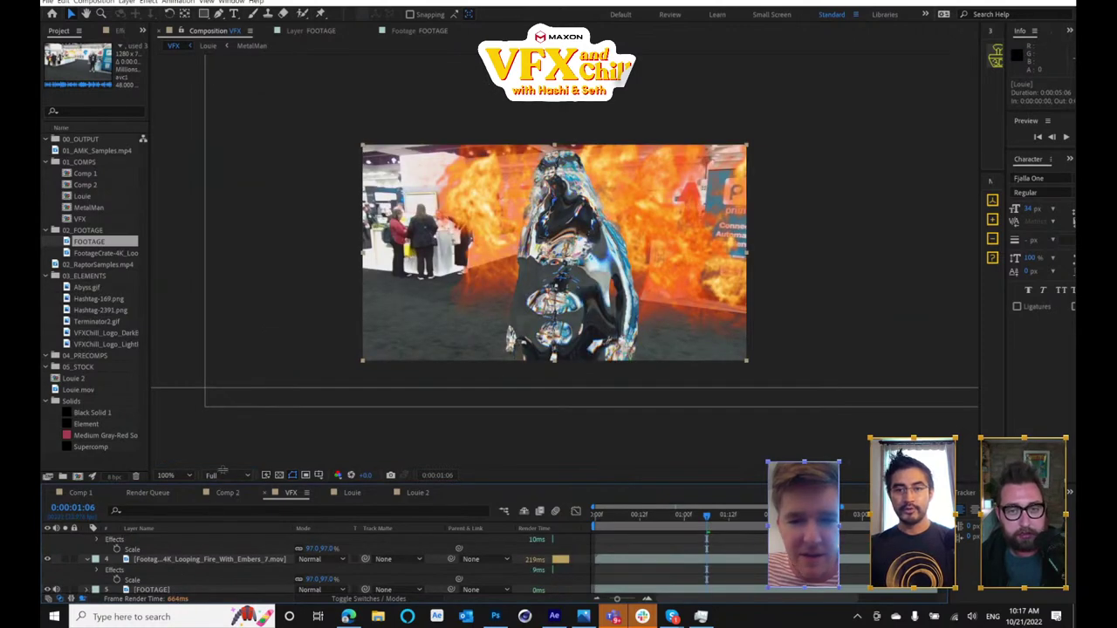
left_click_drag(218, 482, 249, 363)
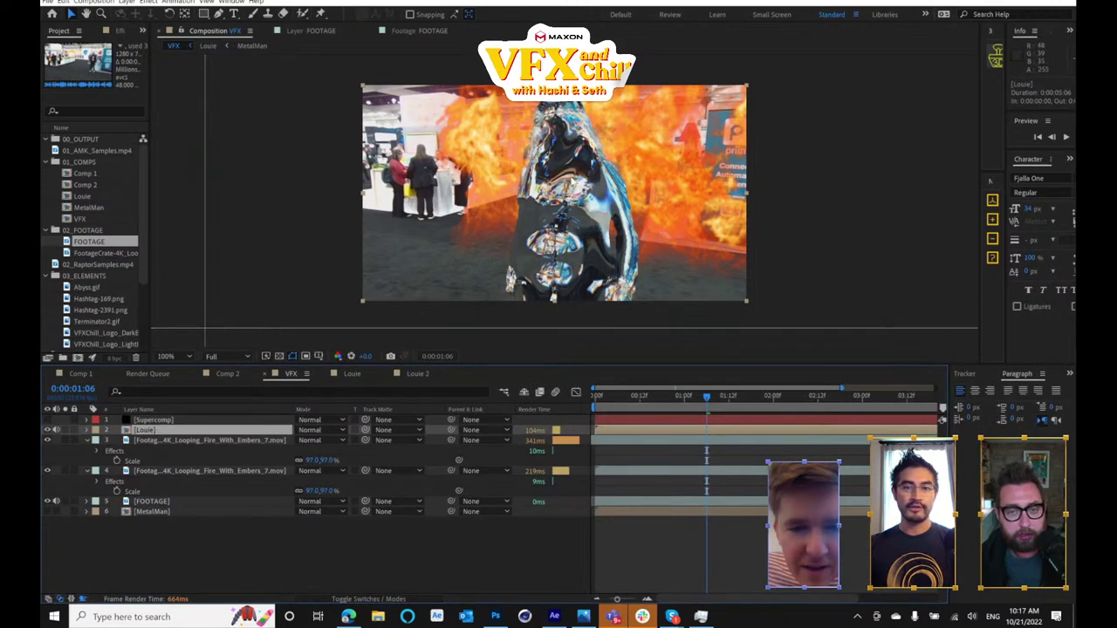
- Inspect the blur effect settings on the two looping fire layers in the VFX composition
left_click(183, 471)
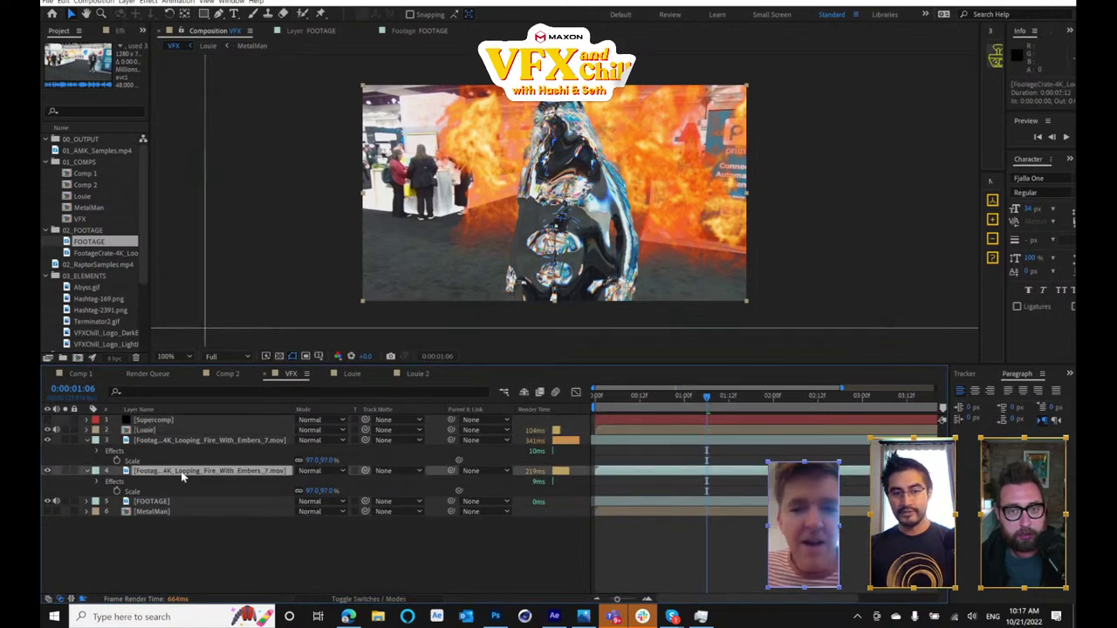
left_click(118, 31)
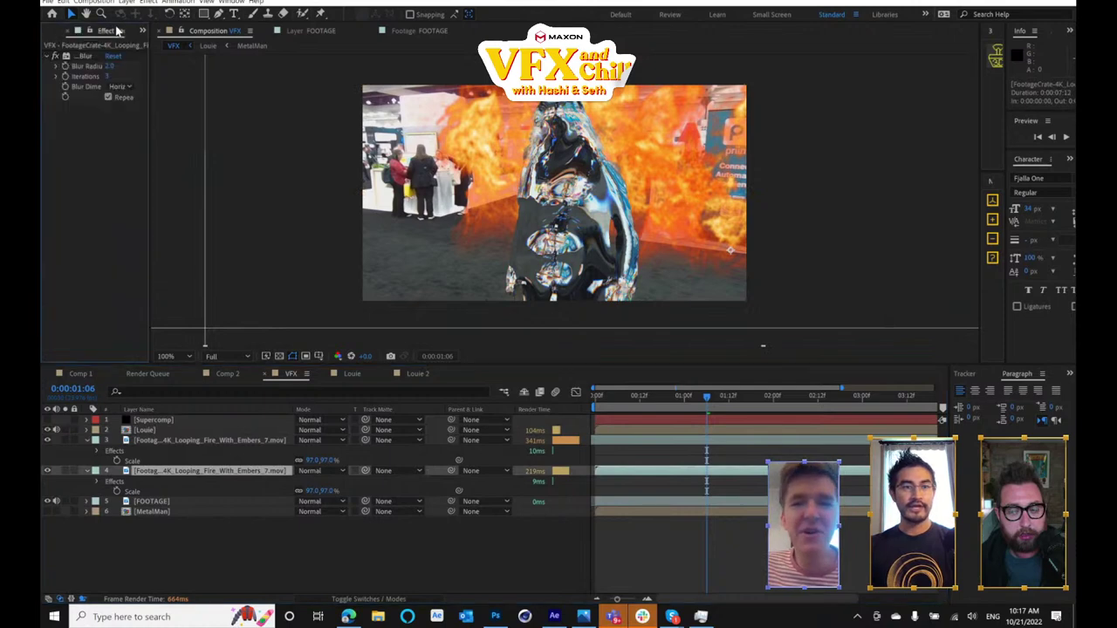
left_click(192, 441)
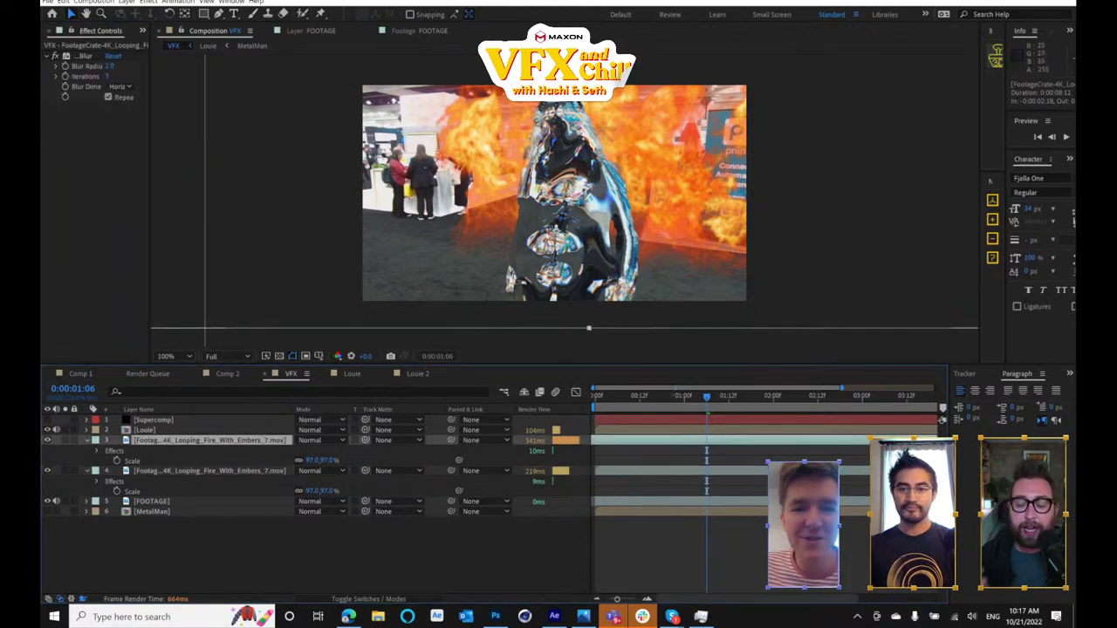
- Scrub through the VFX composition to examine the chrome figure against the fire, ending at 0:00:00:13 at 200% magnification
left_click(740, 402)
left_click_drag(740, 403, 759, 407)
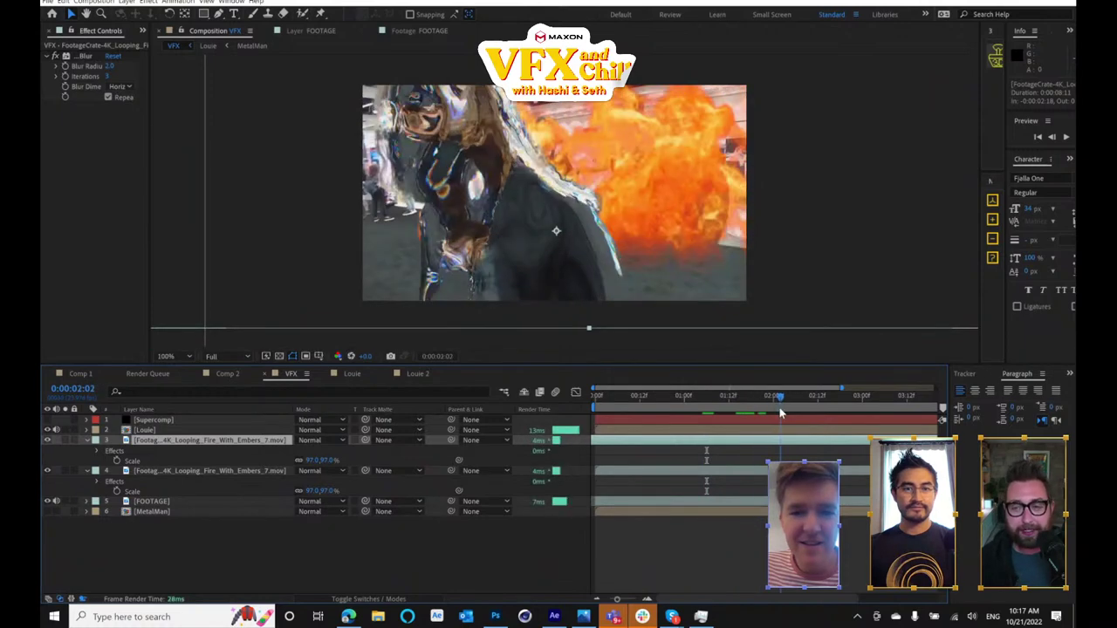
left_click_drag(740, 415, 663, 413)
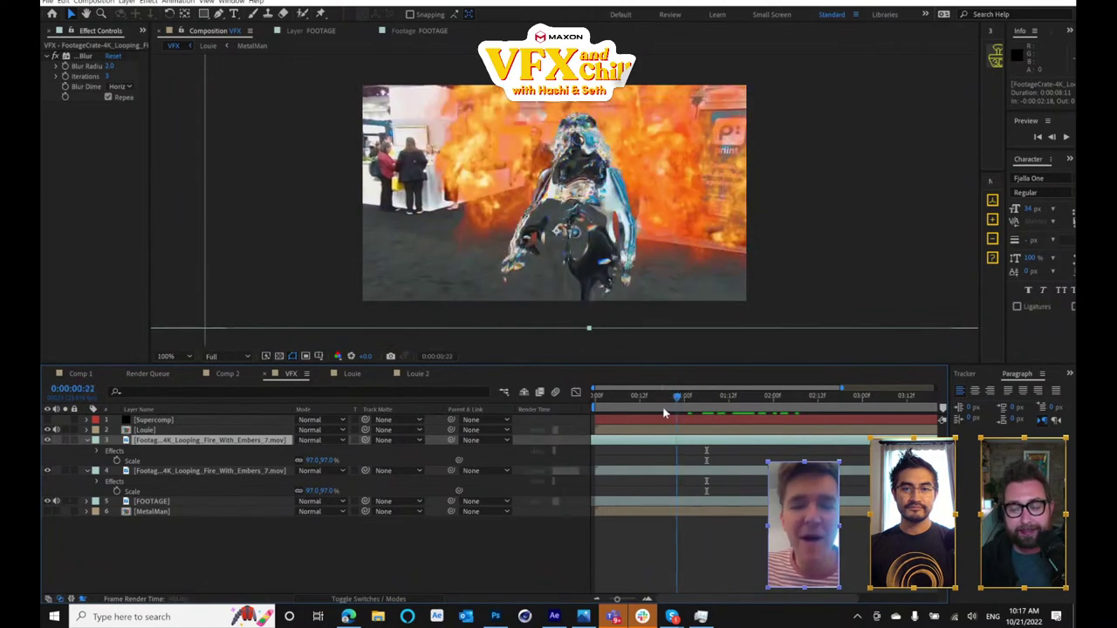
key("period")
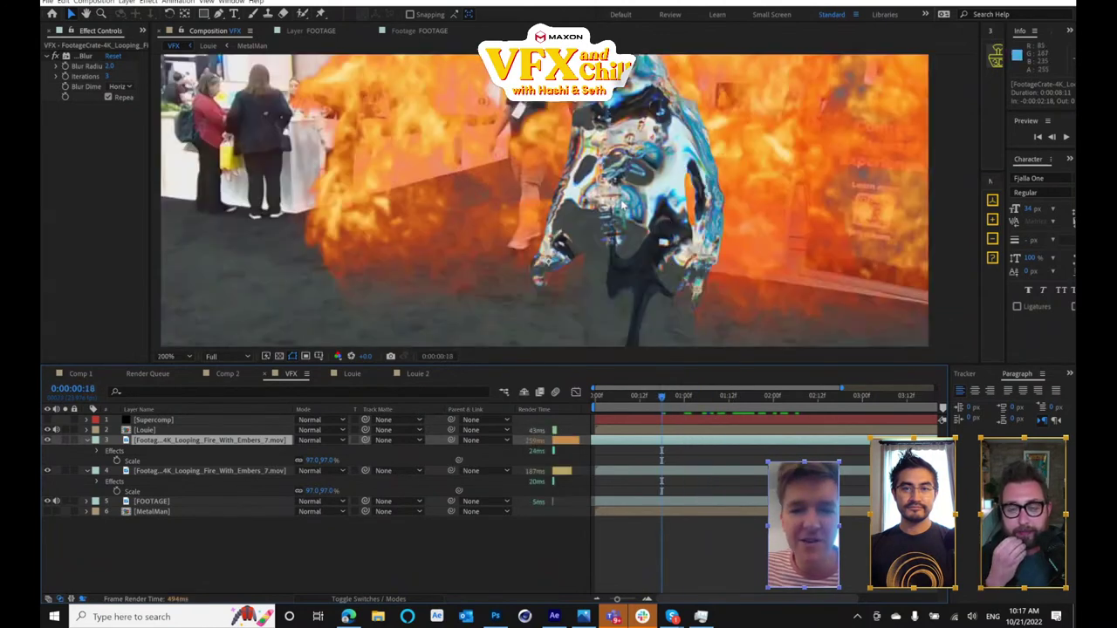
mouse_move(661, 395)
left_mouse_down()
mouse_move(611, 395)
mouse_move(645, 404)
left_mouse_up()
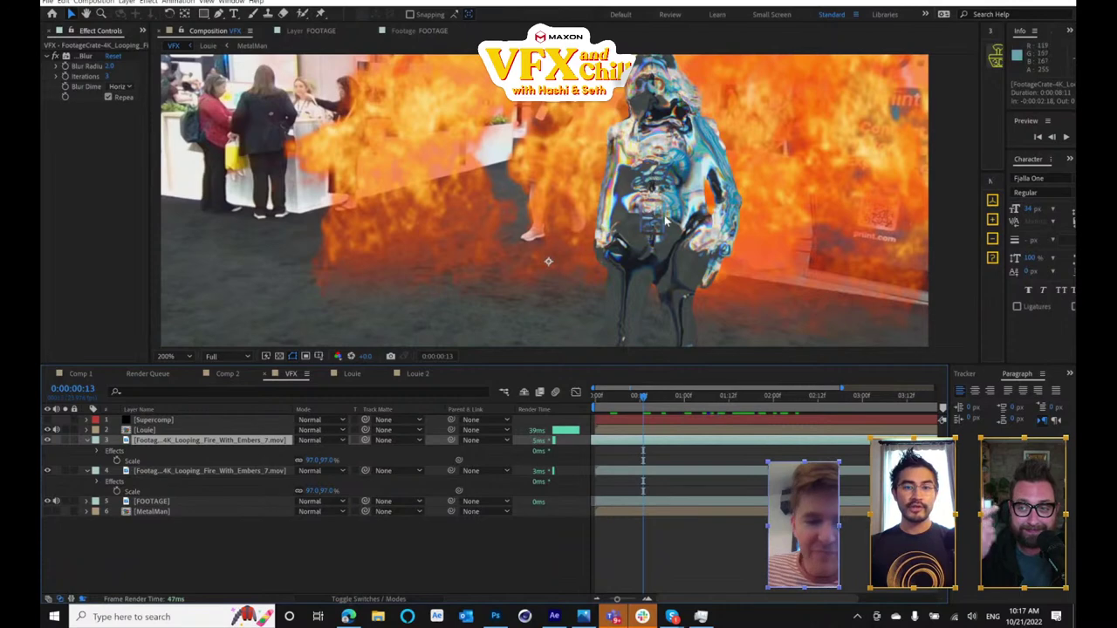
- Hide the upper looping fire layer and widen the effect controls to show its Fast Box Blur settings in full
left_click(48, 440)
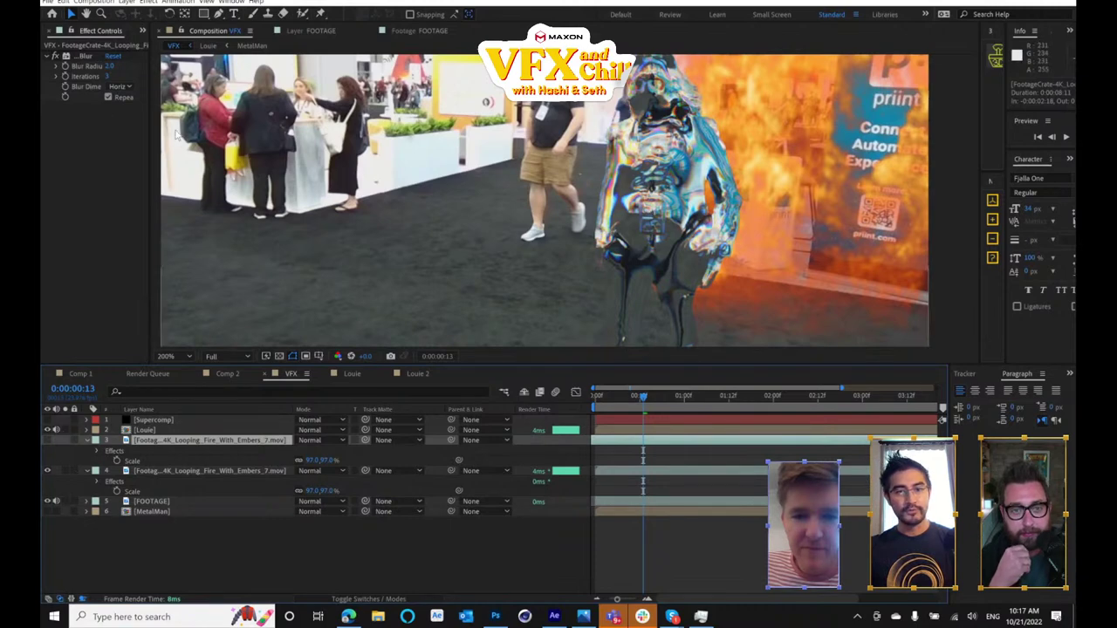
left_click_drag(150, 146, 266, 147)
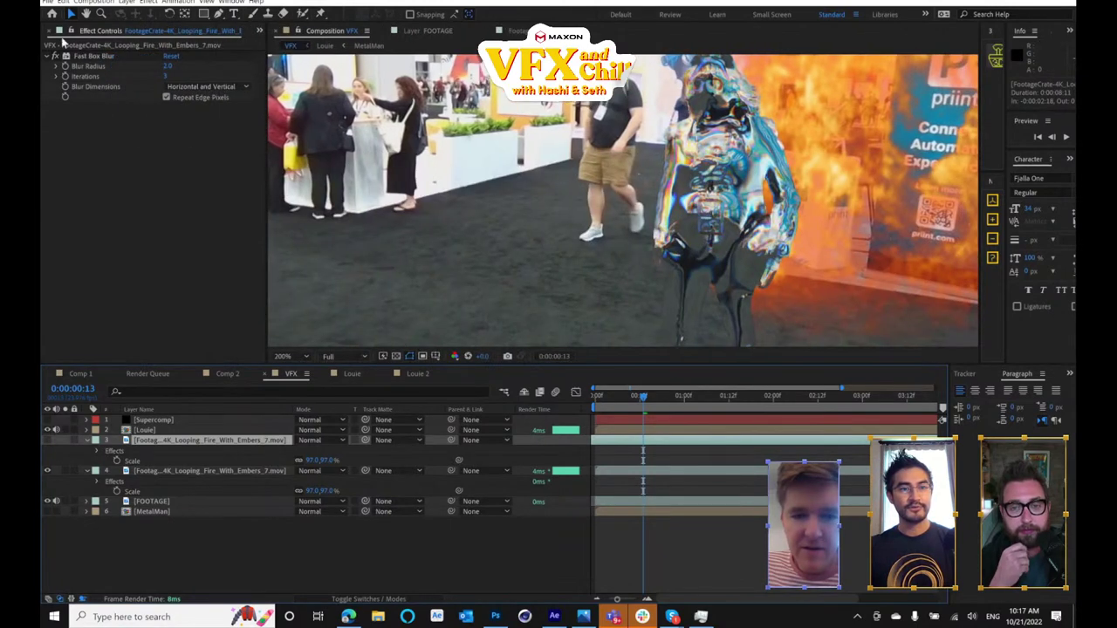
left_click_drag(266, 81, 423, 81)
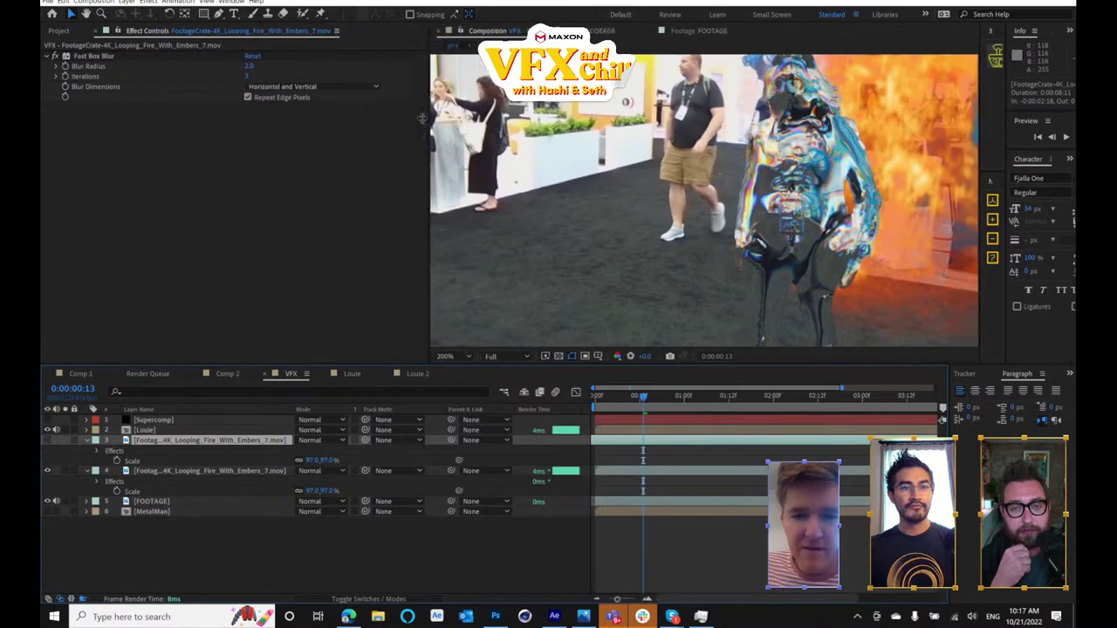
- Open the Louie composition from the 01_COMPS folder and scrub it to 0:00:02:07 to examine the isolated chrome figure
left_click(59, 31)
left_click(121, 218)
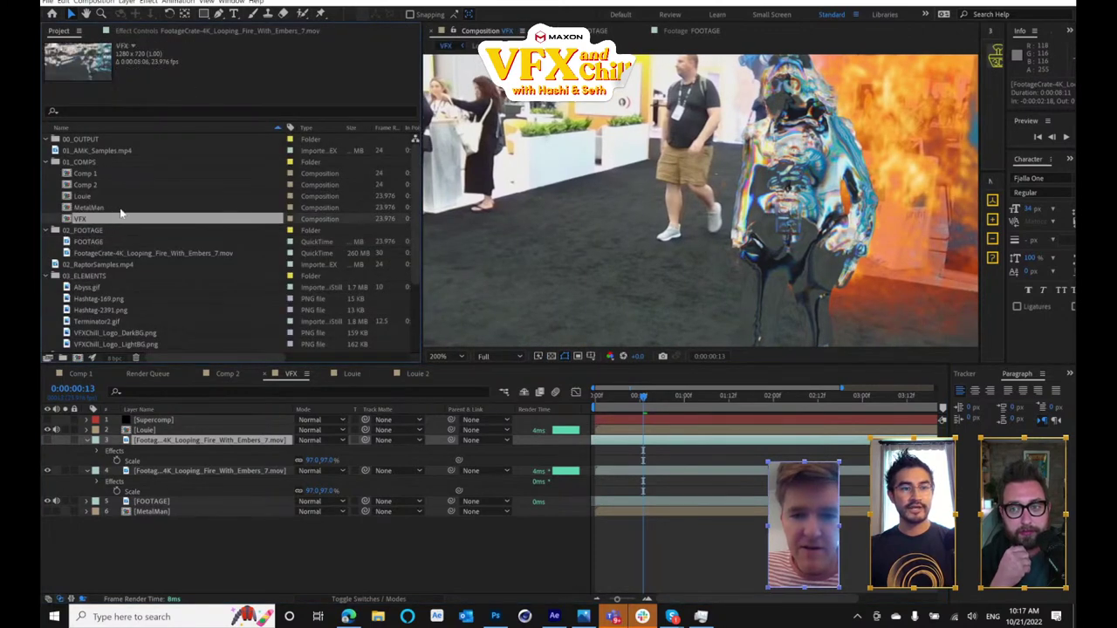
left_click(87, 210)
double_click(83, 196)
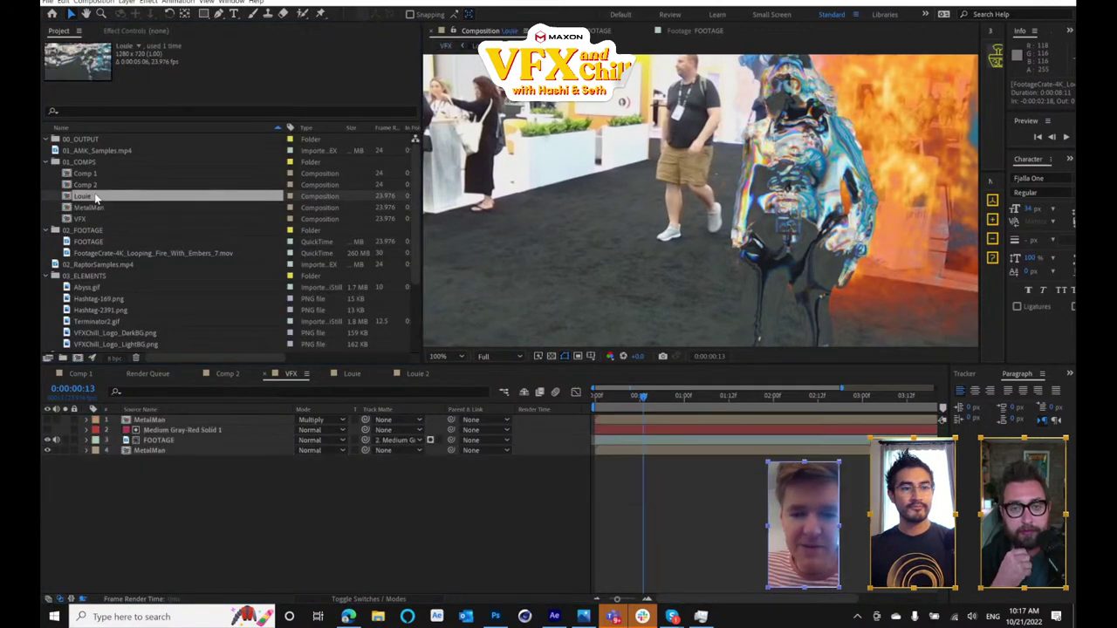
left_click(105, 252)
left_click(100, 243)
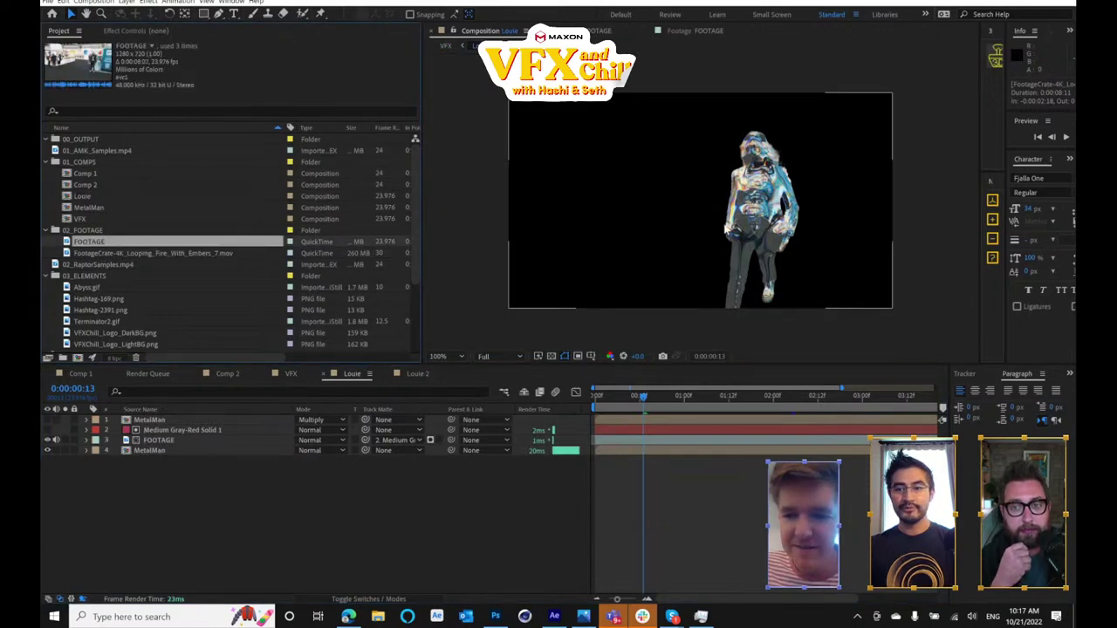
left_click_drag(672, 398, 808, 407)
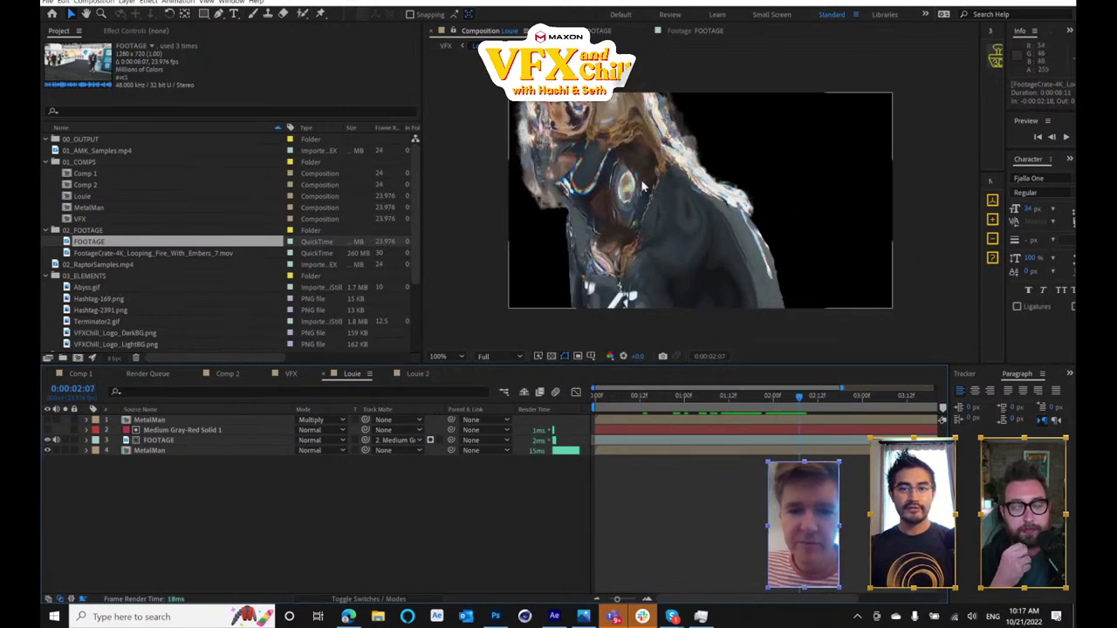
- View the source FOOTAGE clip, set the Louie composition's time to 0:00:01:20 and switch to the FOOTAGE layer viewer
scroll(120, 298, "down", 1)
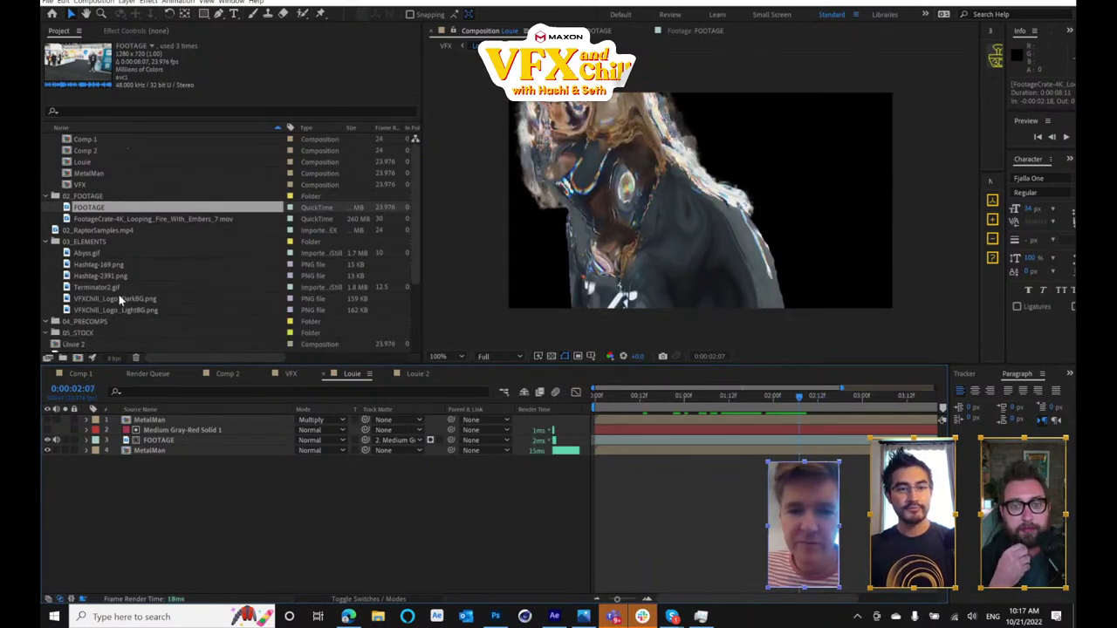
double_click(75, 209)
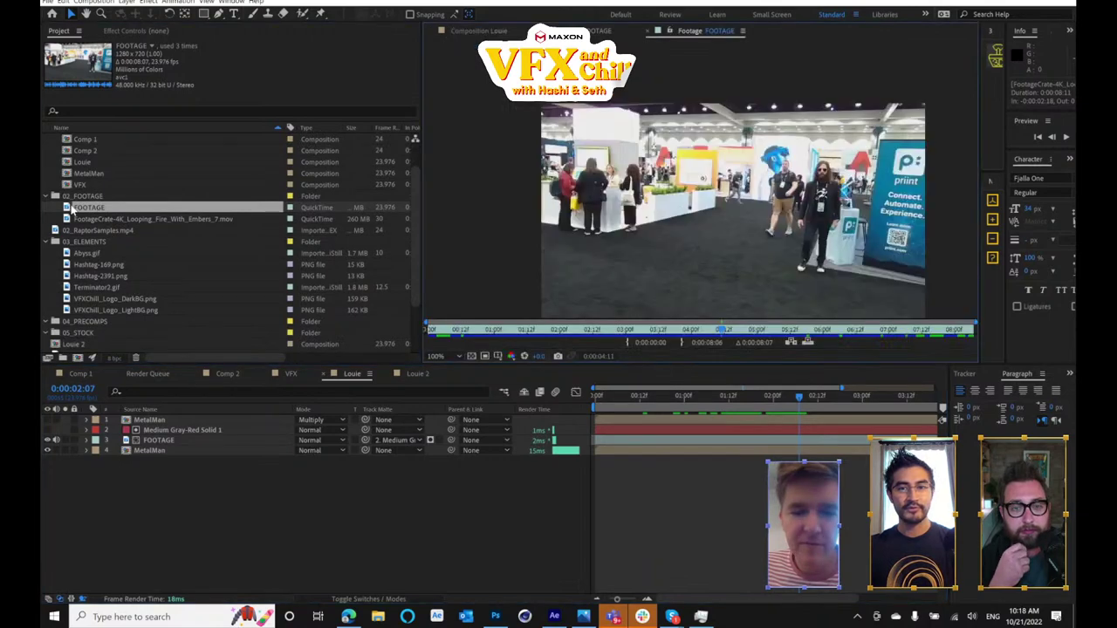
left_click_drag(781, 385, 757, 390)
left_click(598, 31)
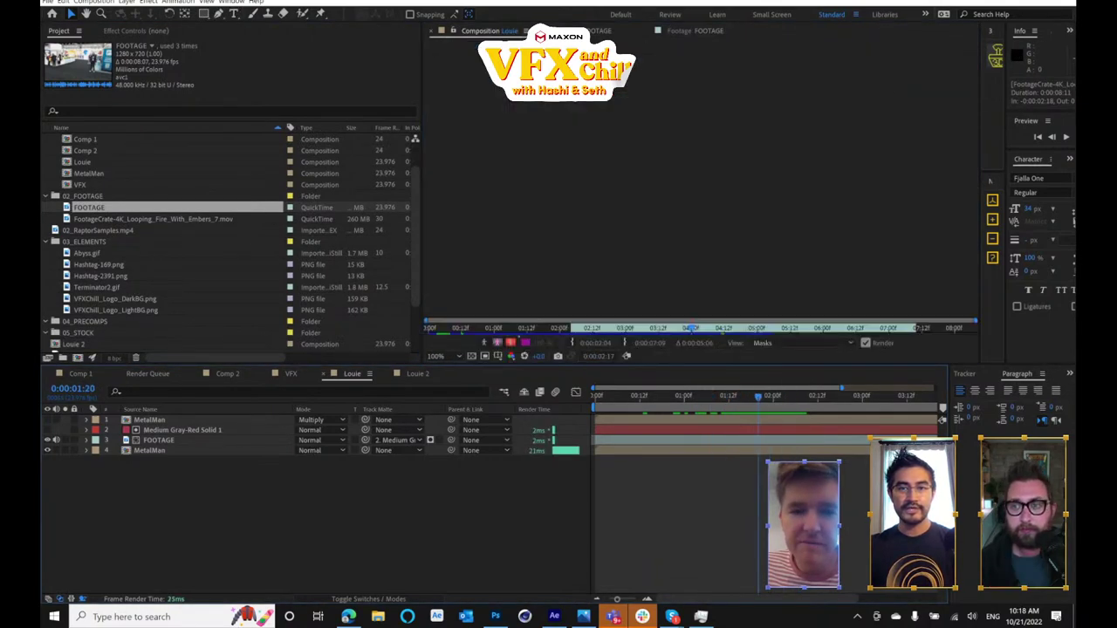
- Scrub the VFX composition's FOOTAGE layer to 0:00:03:13 of the clip to examine the original walking man
left_click_drag(647, 334, 663, 329)
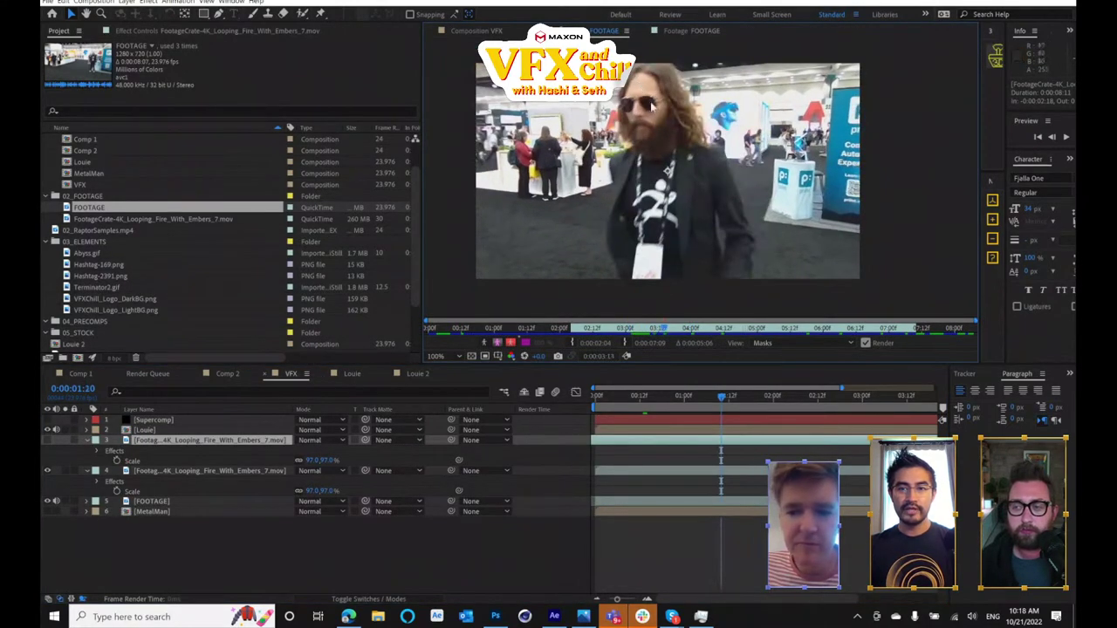
left_click(686, 330)
left_click_drag(689, 332, 660, 343)
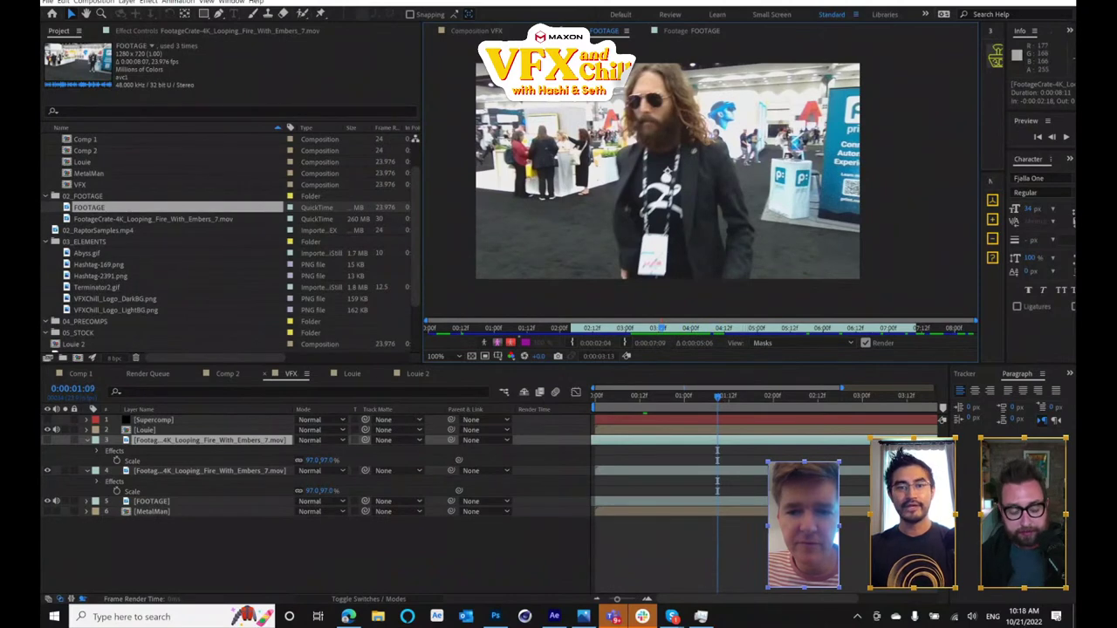
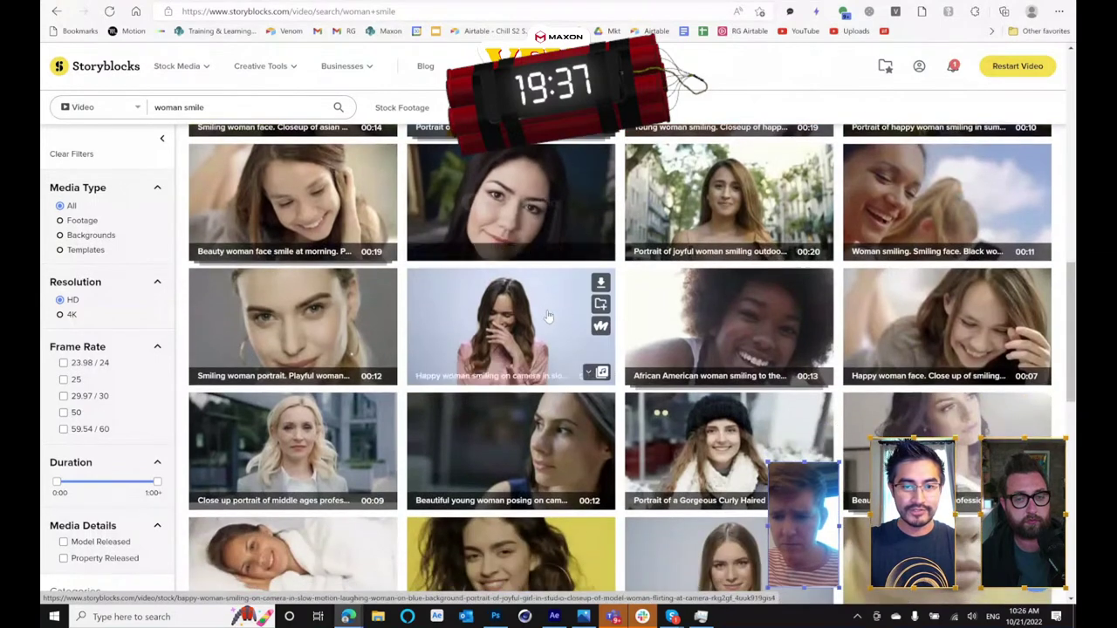
- Browse the Storyblocks "woman smile" video results for a suitable clip of a woman smiling at the camera
scroll(579, 312, "down", 1)
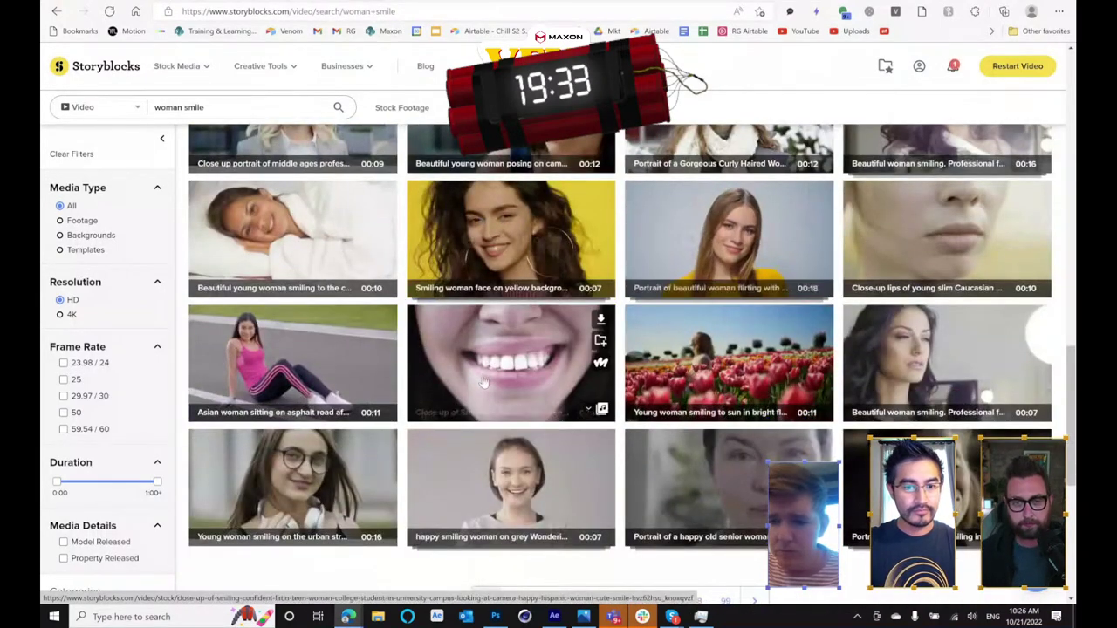
scroll(557, 393, "up", 5)
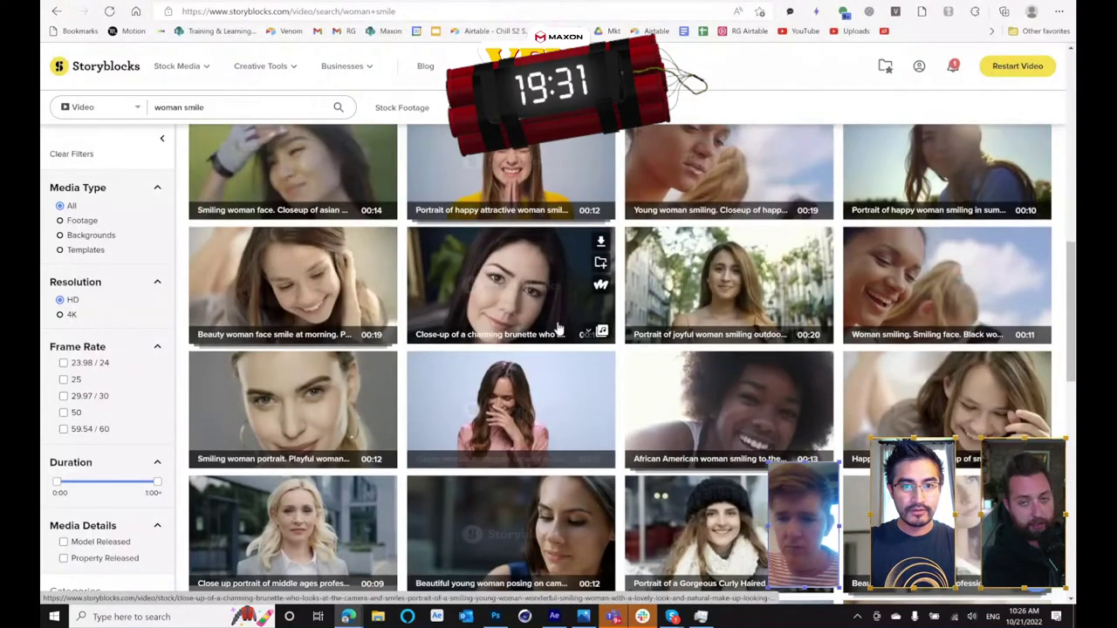
scroll(559, 203, "up", 3)
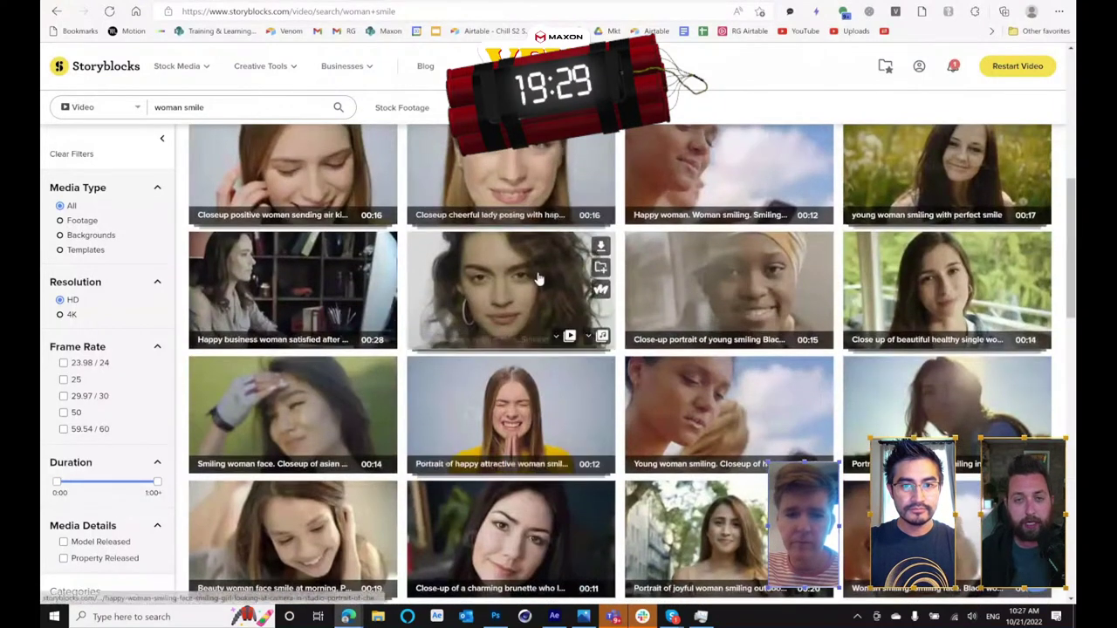
scroll(536, 402, "up", 4)
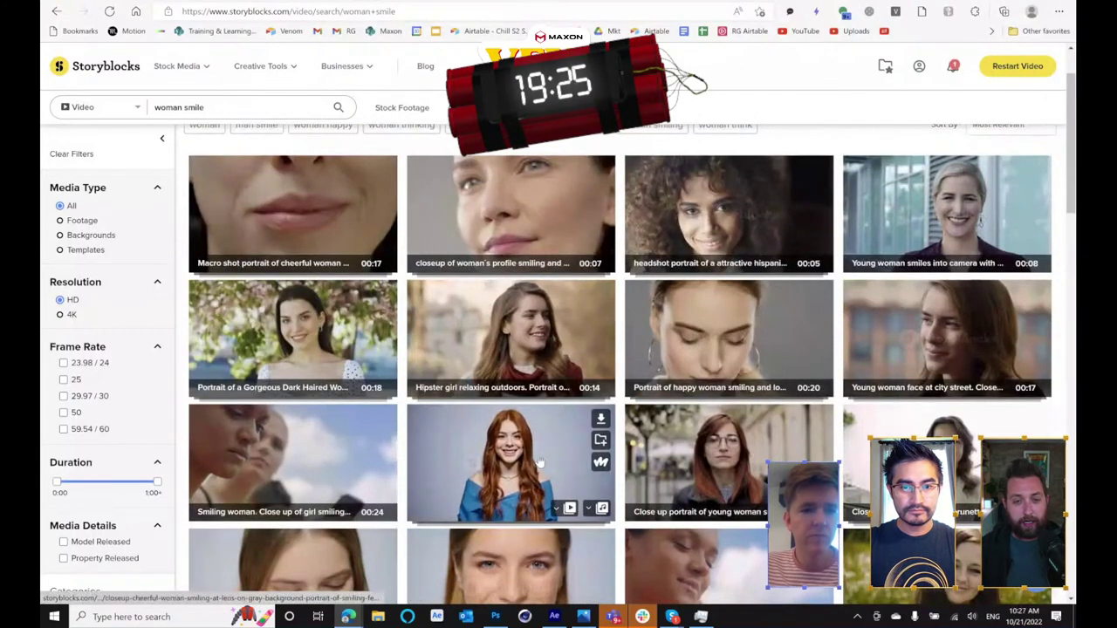
scroll(539, 463, "down", 3)
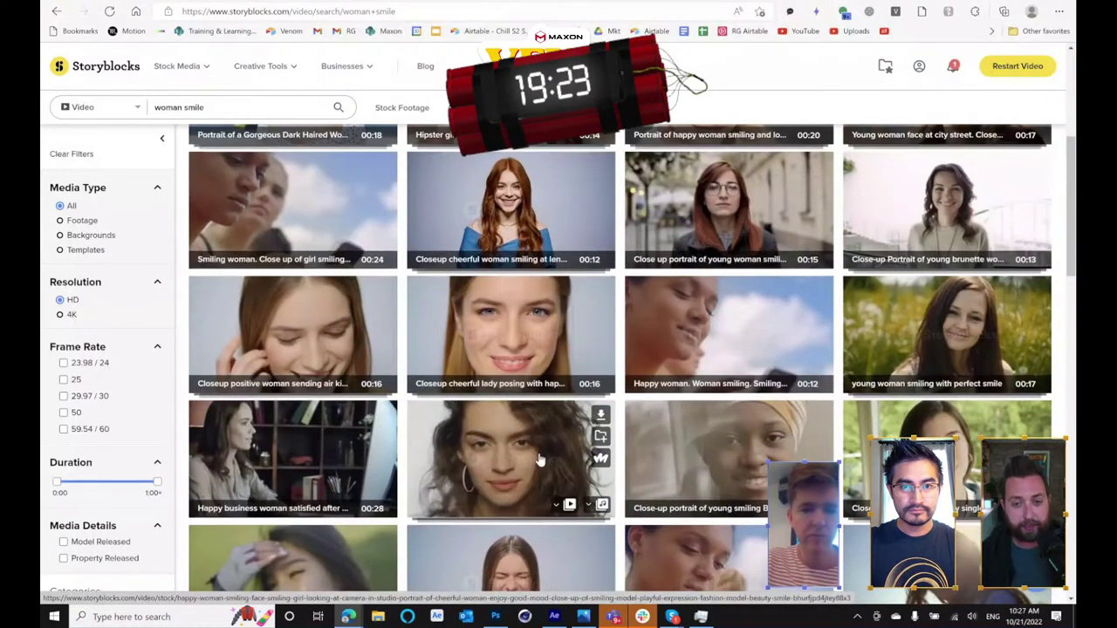
scroll(506, 349, "down", 2)
mouse_move(565, 393)
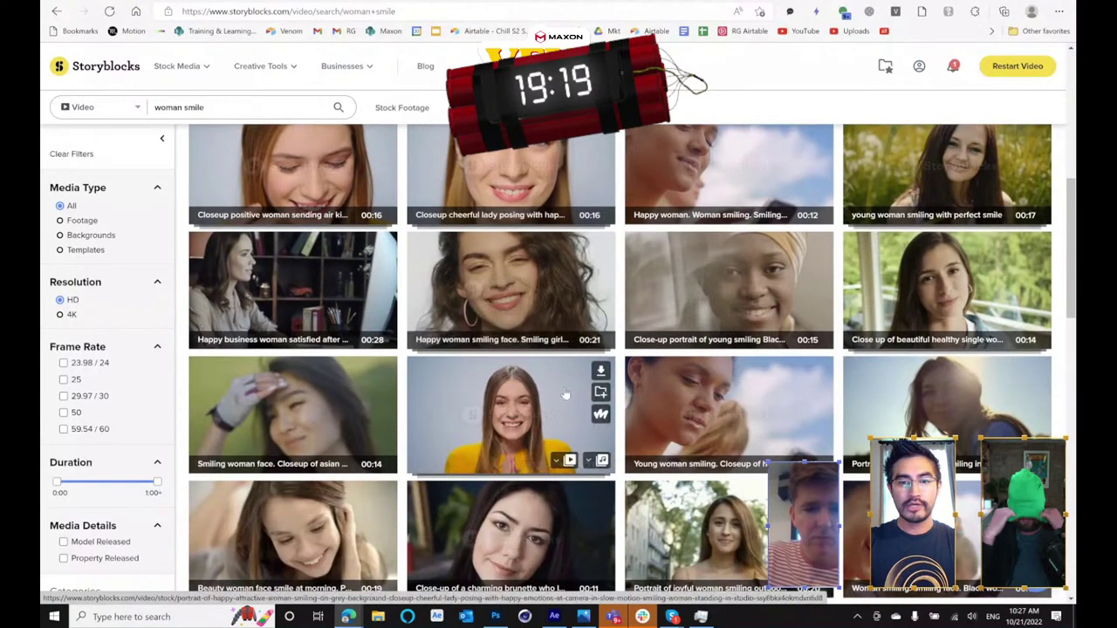
scroll(560, 367, "down", 1)
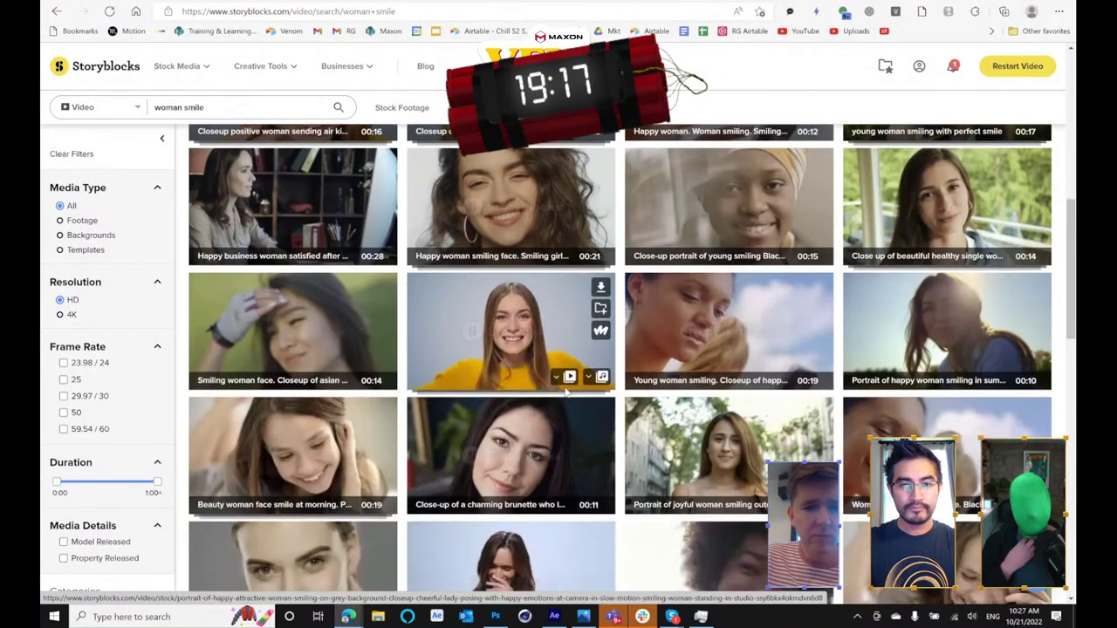
- Open the clip of the smiling woman in yellow on a grey background and download its HDMP4 (h264) version to the FOOTAGE folder
left_click(553, 320)
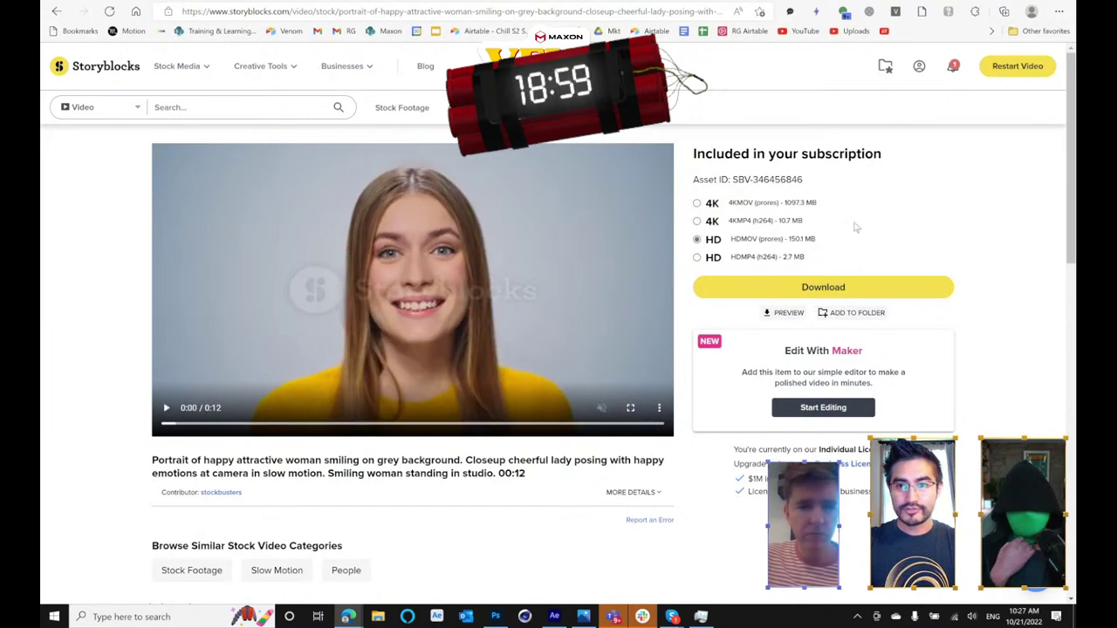
left_click(804, 290)
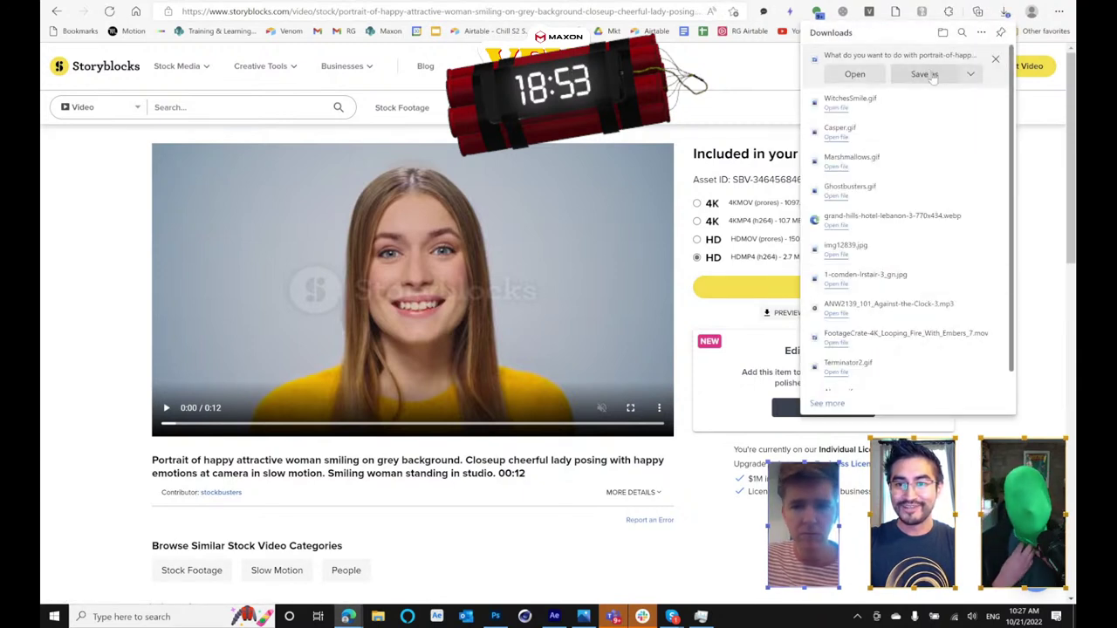
left_click(925, 74)
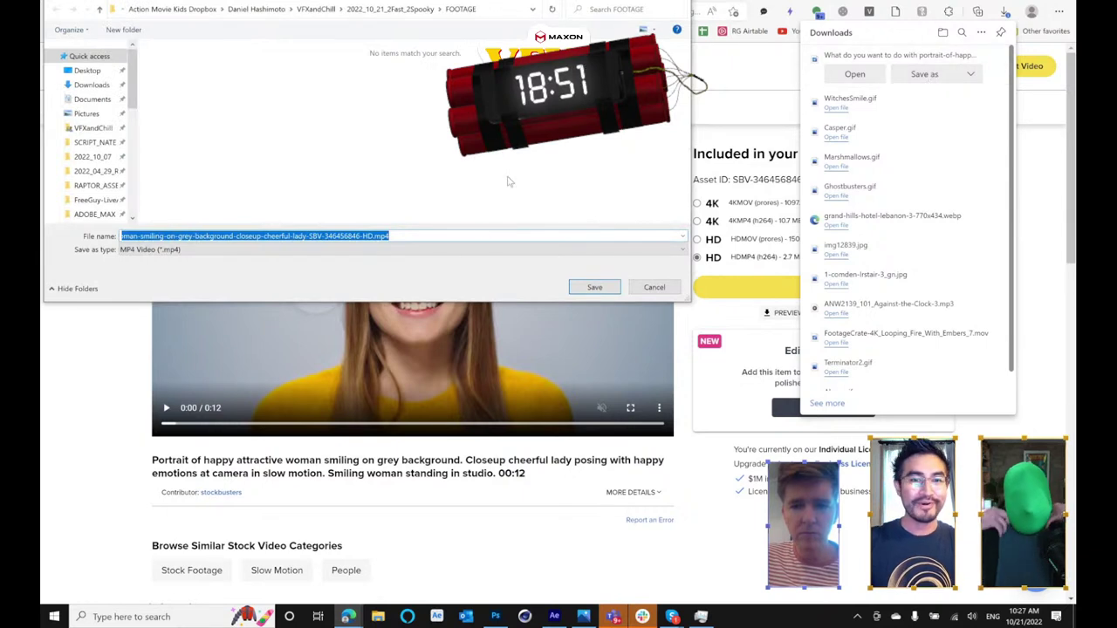
left_click(594, 288)
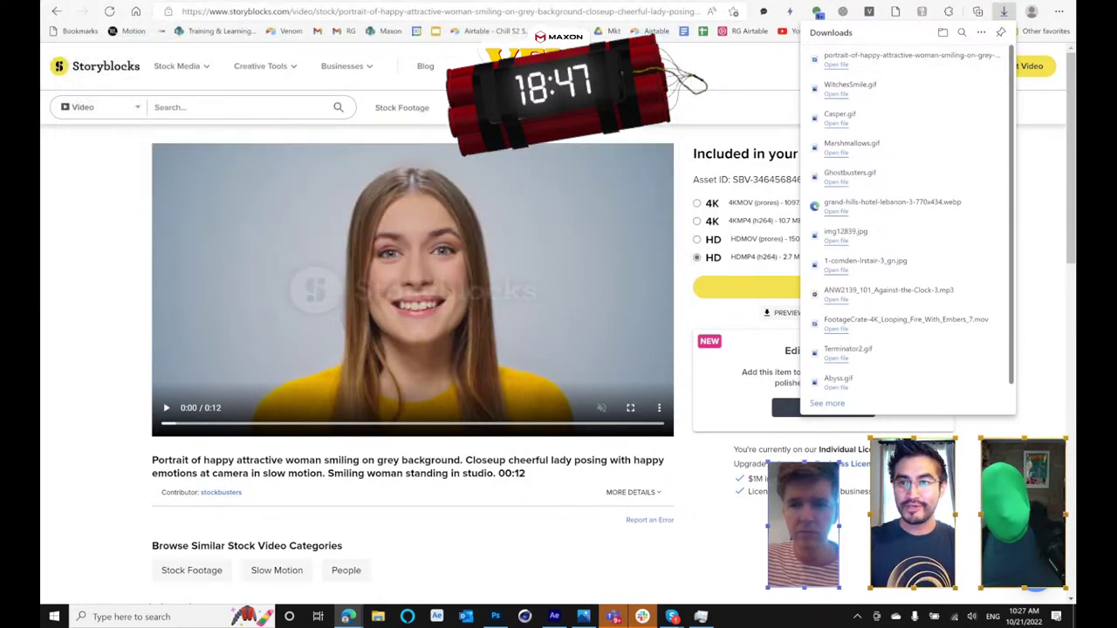
- Switch to After Effects and import the smiling-woman MP4 from the 2022_10_21_2Fast_2Spooky FOOTAGE folder into the 02_FOOTAGE project folder
key("alt+Tab")
left_click(157, 259)
left_click(91, 185)
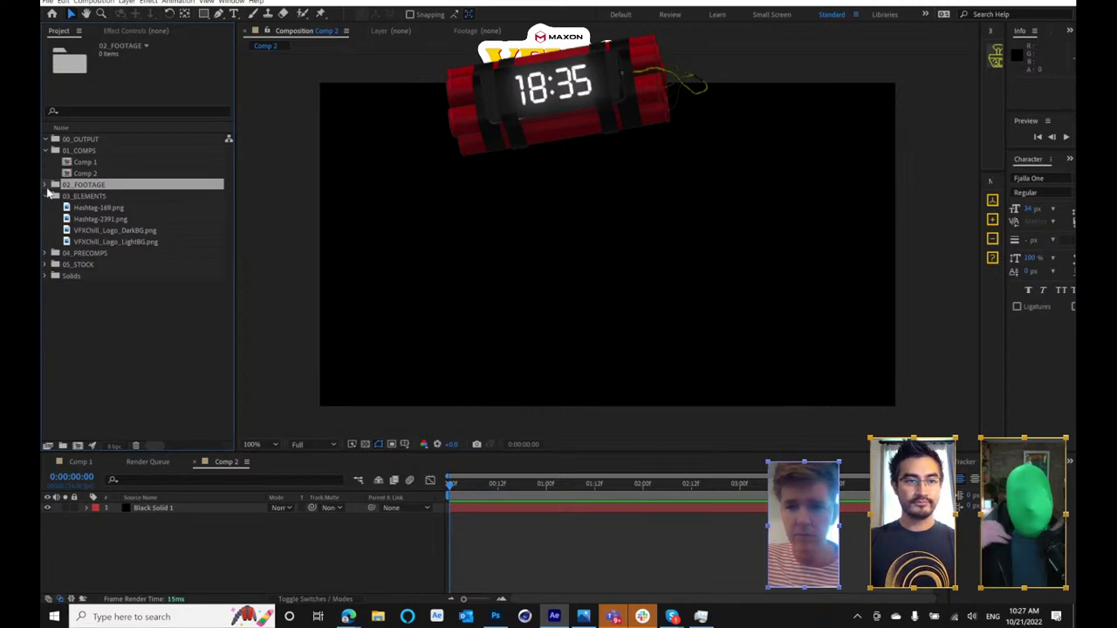
key("ctrl+i")
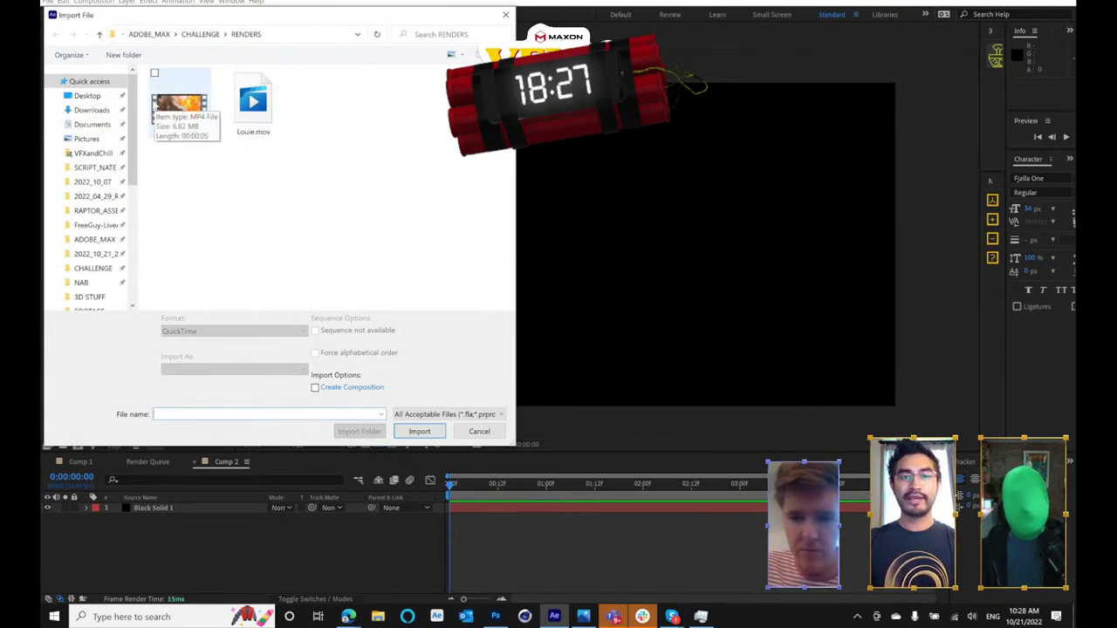
left_click(242, 120)
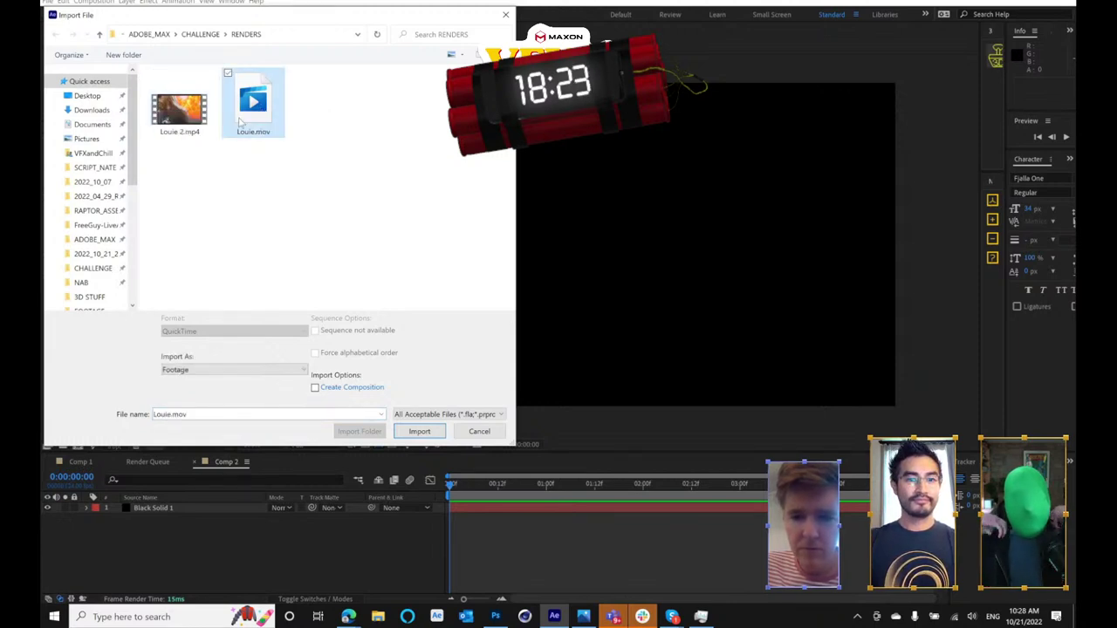
scroll(103, 273, "down", 2)
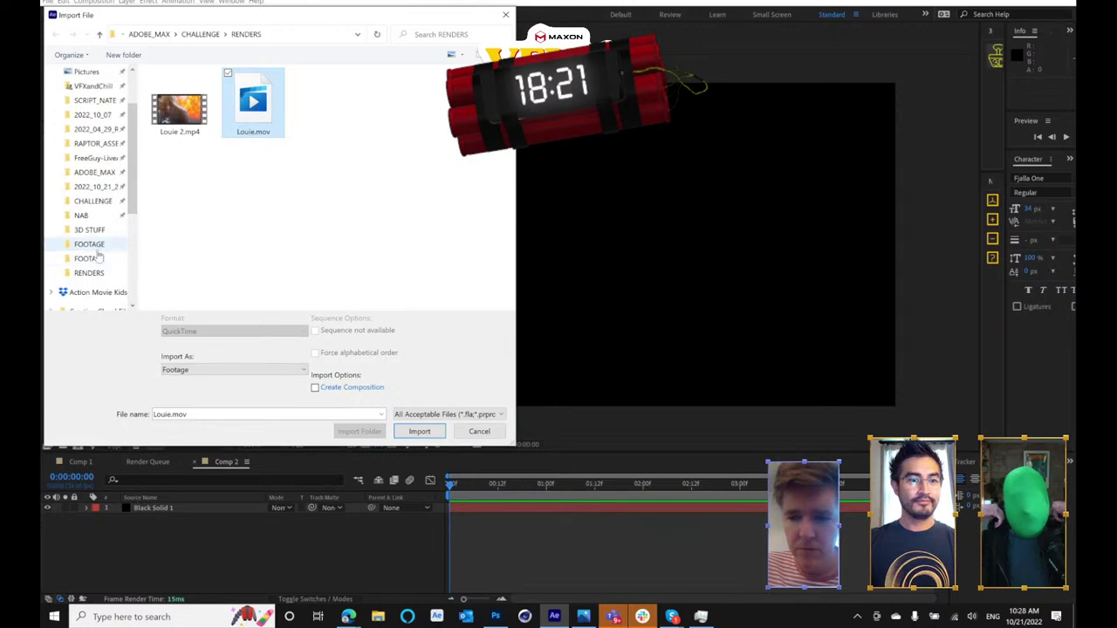
left_click(89, 244)
left_click(89, 258)
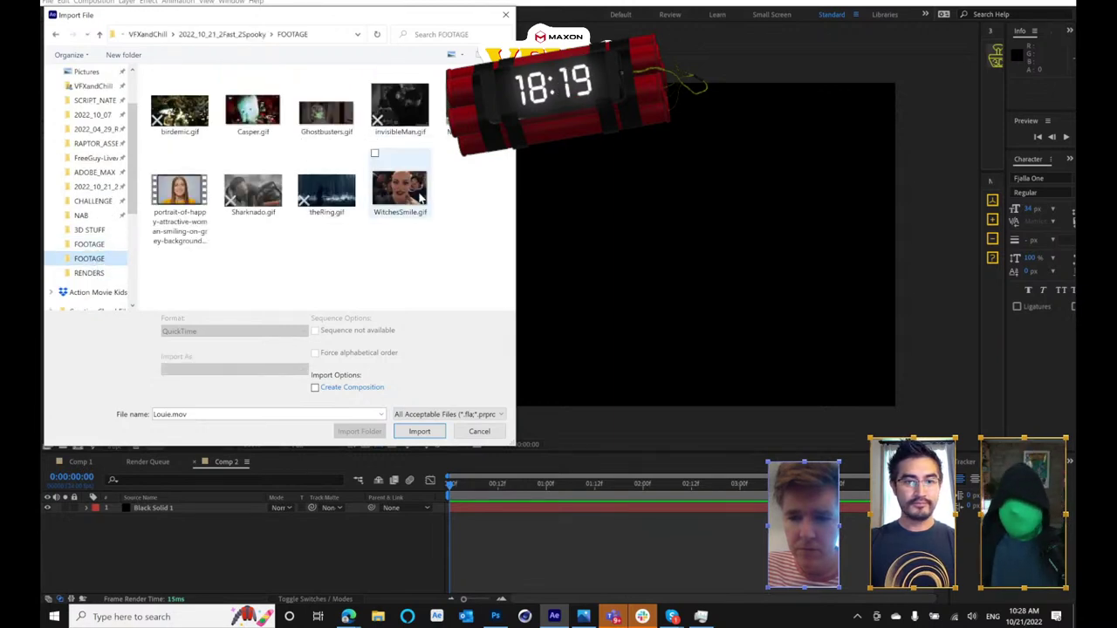
double_click(179, 196)
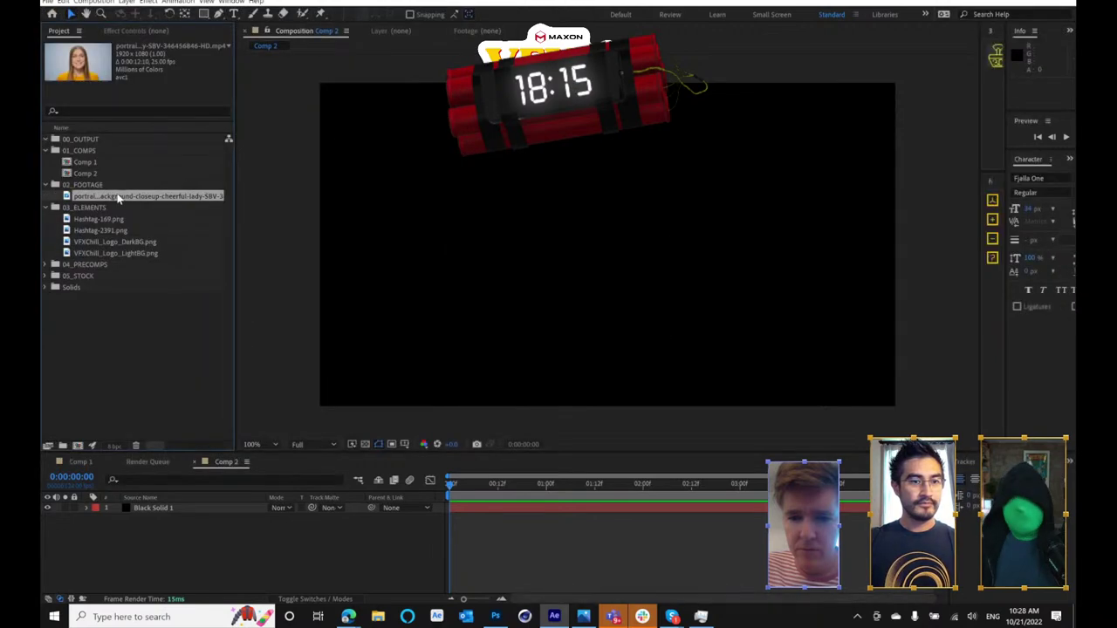
- Create a composition from the imported smiling-woman clip and scrub it to 0:00:06:01
left_click_drag(79, 446, 78, 446)
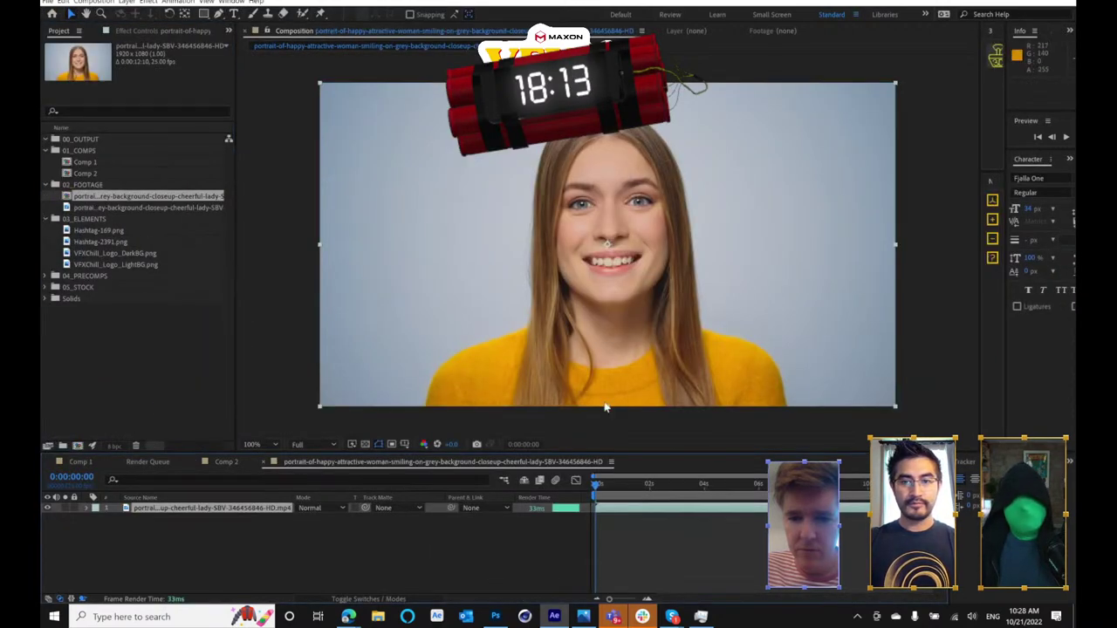
left_click_drag(623, 489, 760, 514)
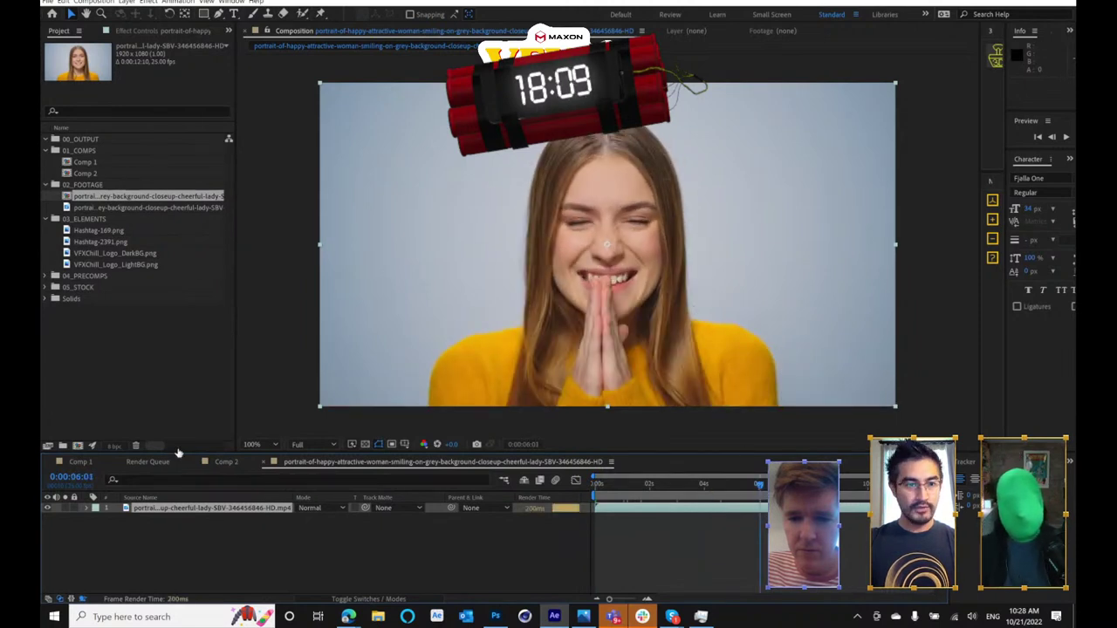
left_click(120, 329)
- Apply the Primatte Keyer 6 effect to the smiling-woman layer and run Auto Define Key
key("ctrl+space")
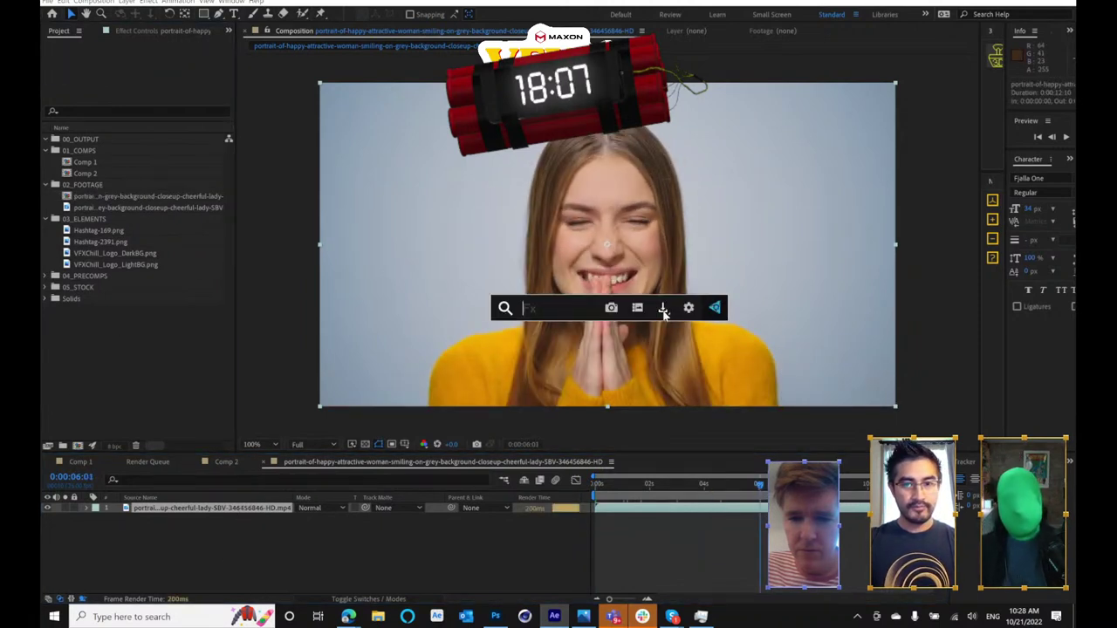
type("pri")
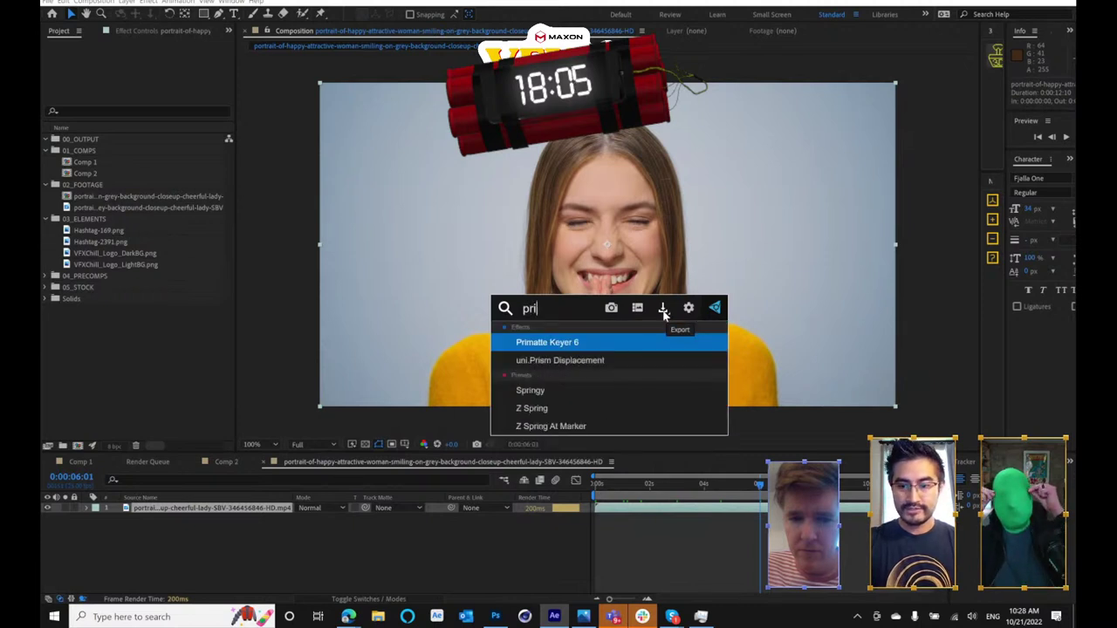
key("Return")
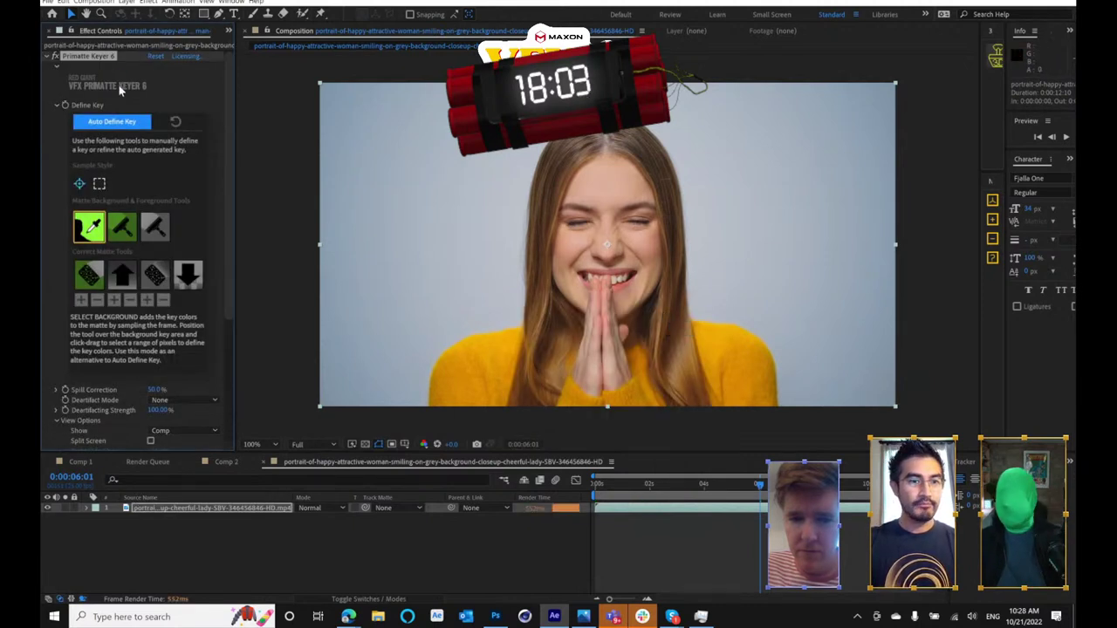
left_click(96, 121)
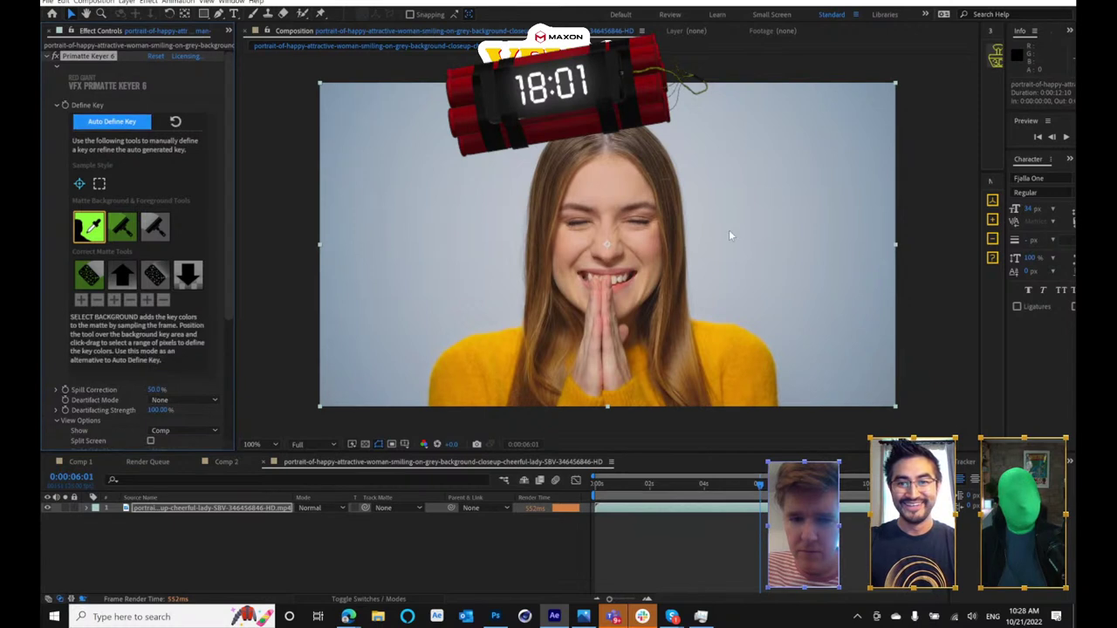
- Remove the remaining grey backdrop around the woman with Clean Background sampling, then move the time to 0:00:09:11
left_click(122, 227)
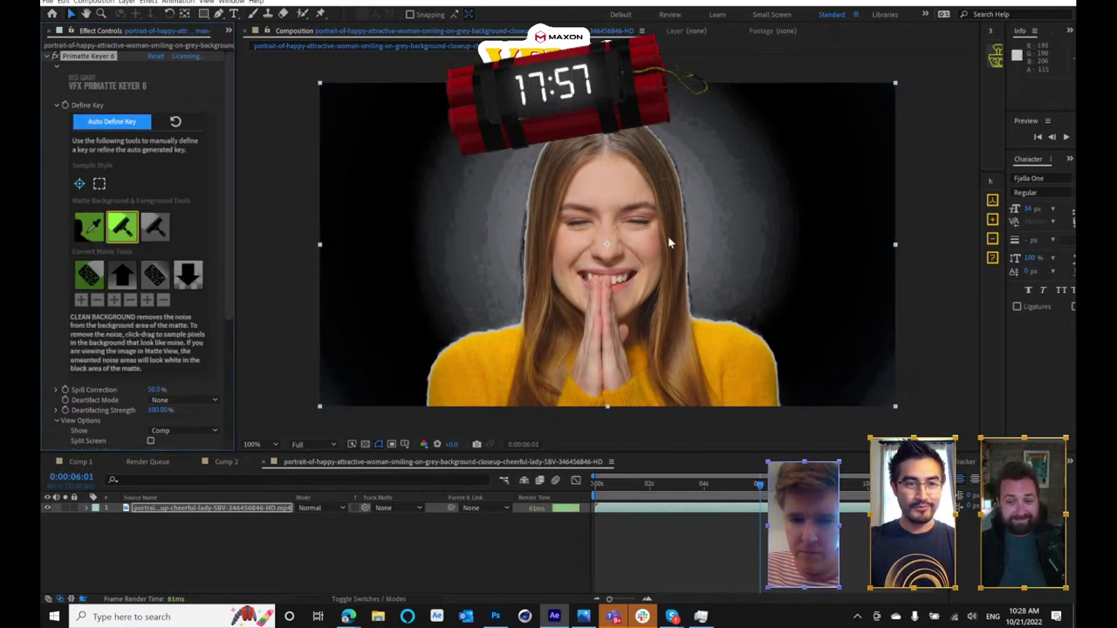
left_click_drag(687, 232, 798, 253)
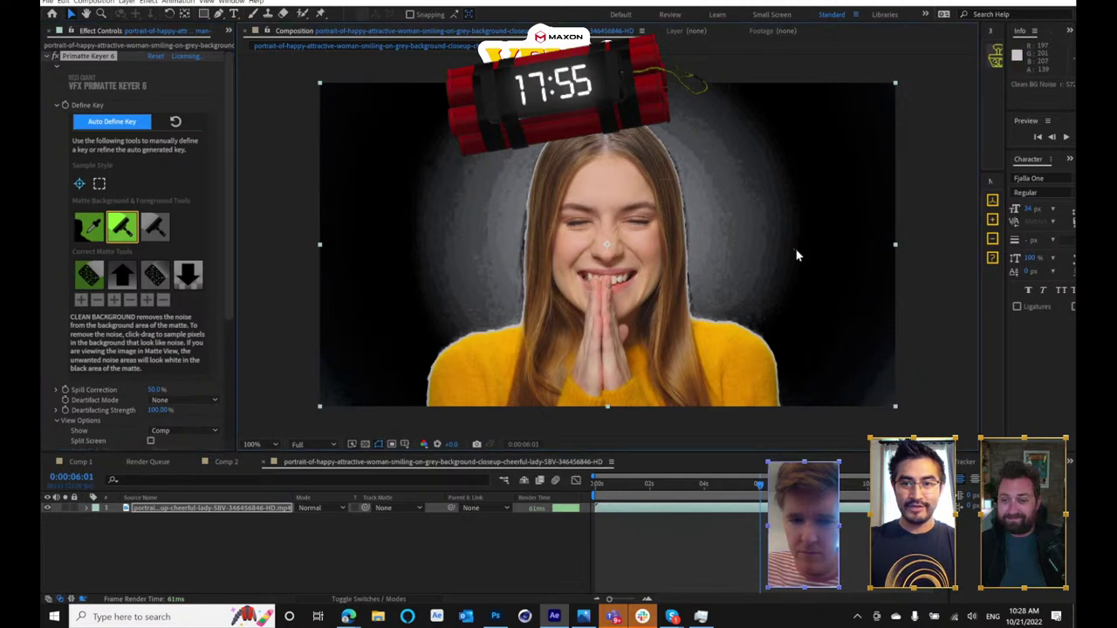
mouse_move(699, 251)
left_mouse_down()
mouse_move(932, 380)
mouse_move(900, 409)
left_mouse_up()
left_click_drag(760, 484, 805, 484)
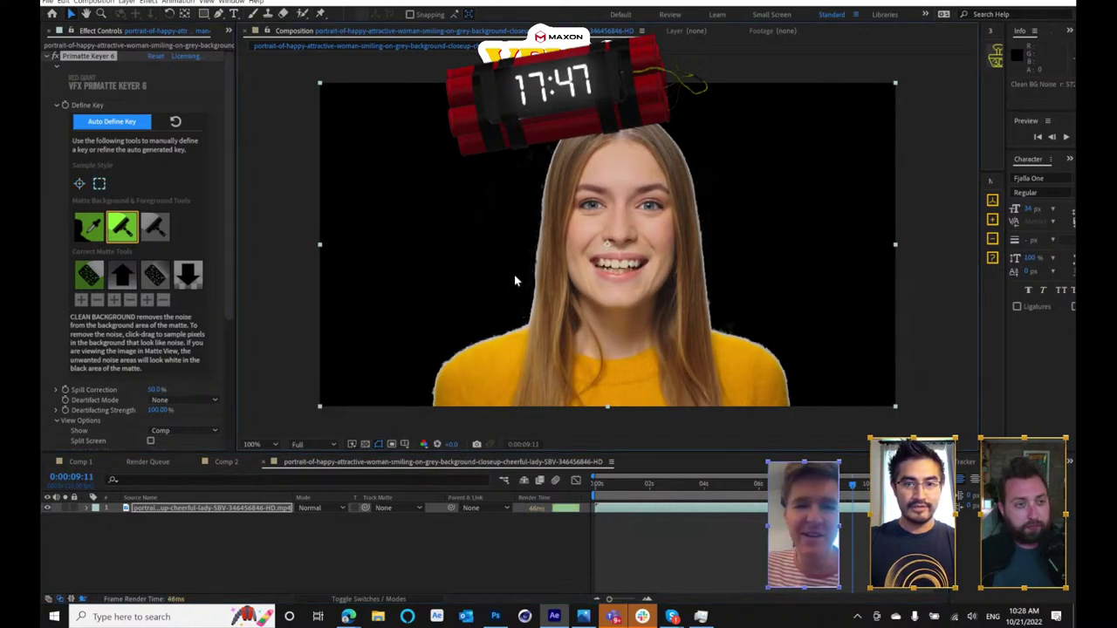
- Set the keyer's Shrink Matte to 99 and Matte Blur to 2.50 to tighten and soften the woman's edges
scroll(165, 348, "down", 5)
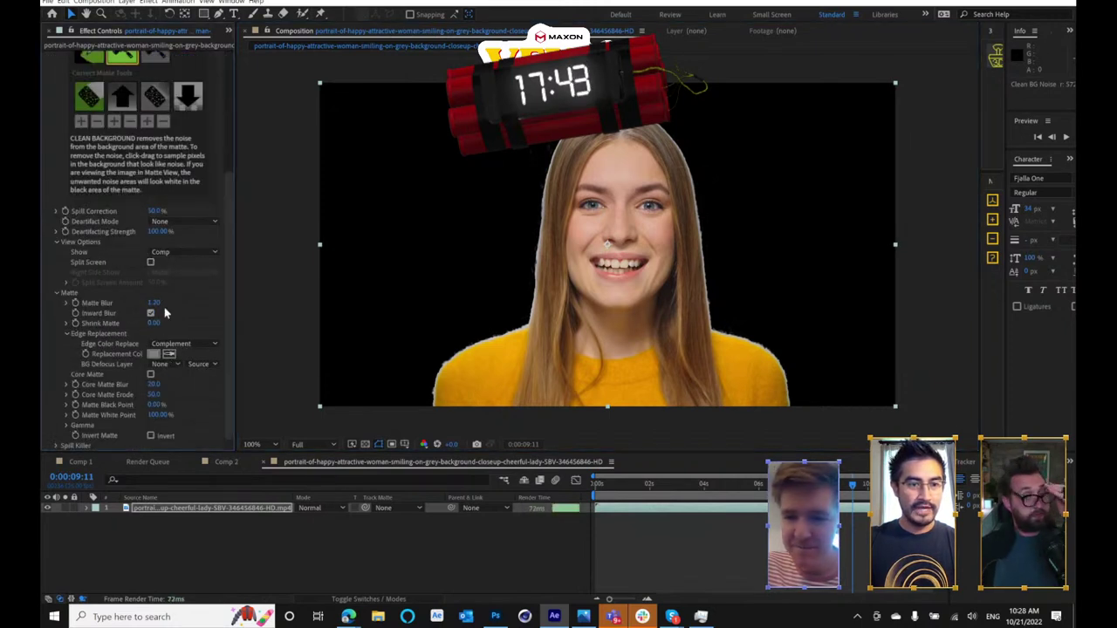
left_click_drag(154, 323, 208, 324)
left_click_drag(381, 321, 878, 314)
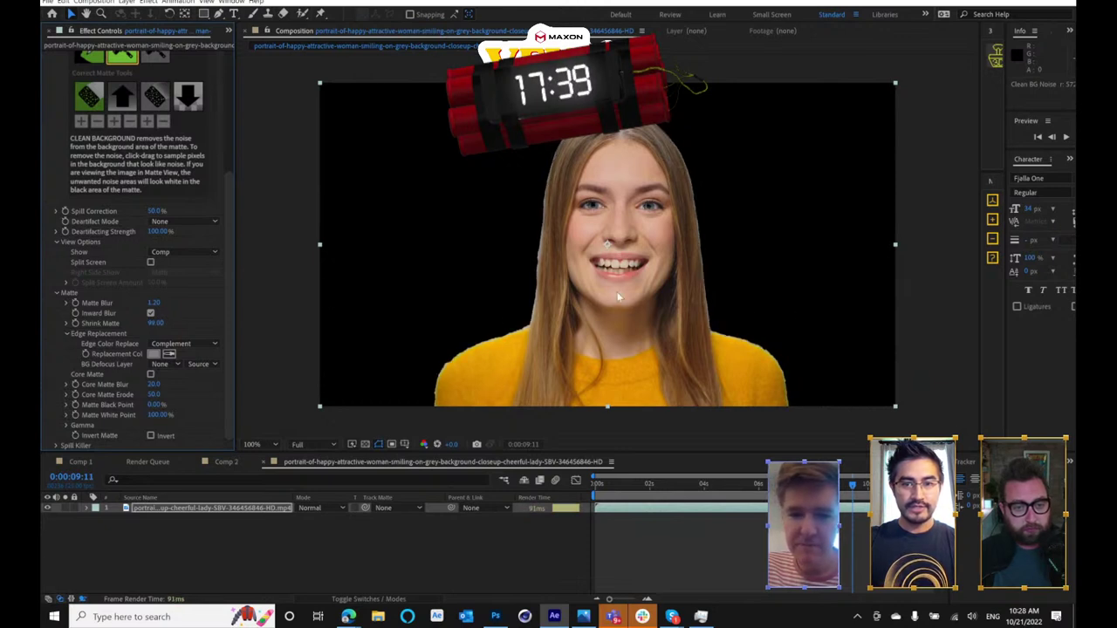
mouse_move(209, 305)
left_mouse_down()
mouse_move(253, 306)
mouse_move(196, 308)
left_mouse_up()
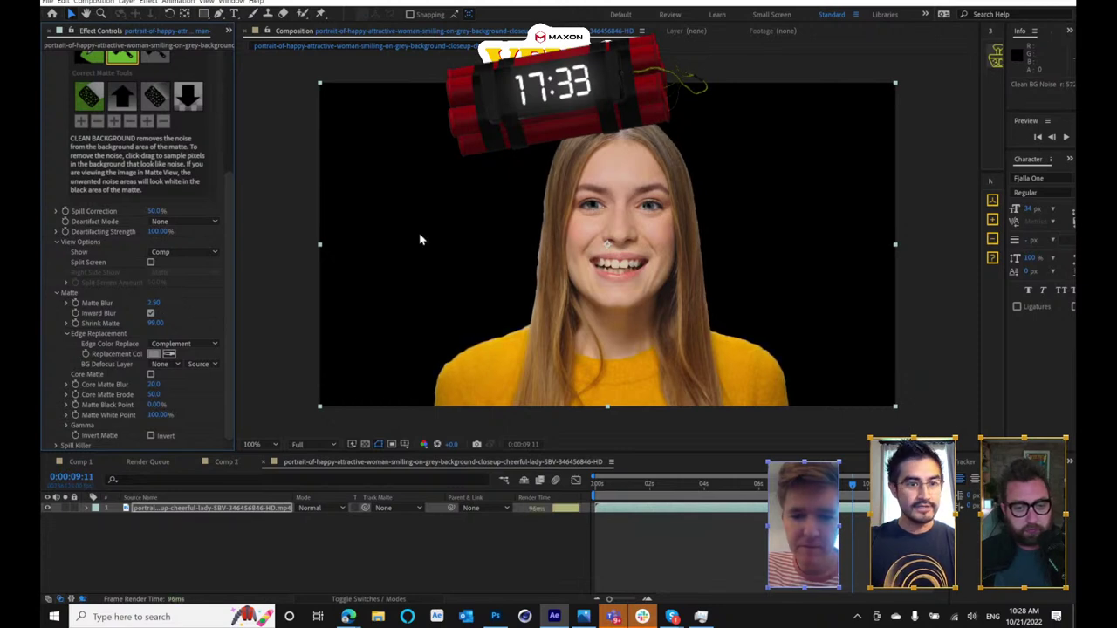
- Sample the woman's nose and mouth area with Primatte's Clean Foreground tool
scroll(173, 284, "up", 2)
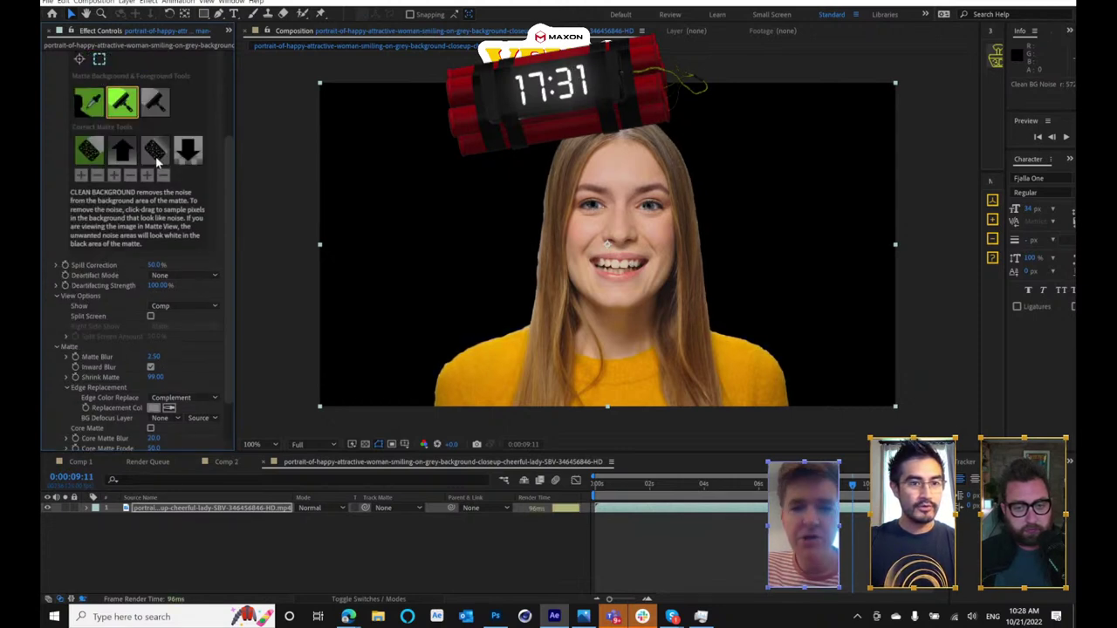
left_click(154, 101)
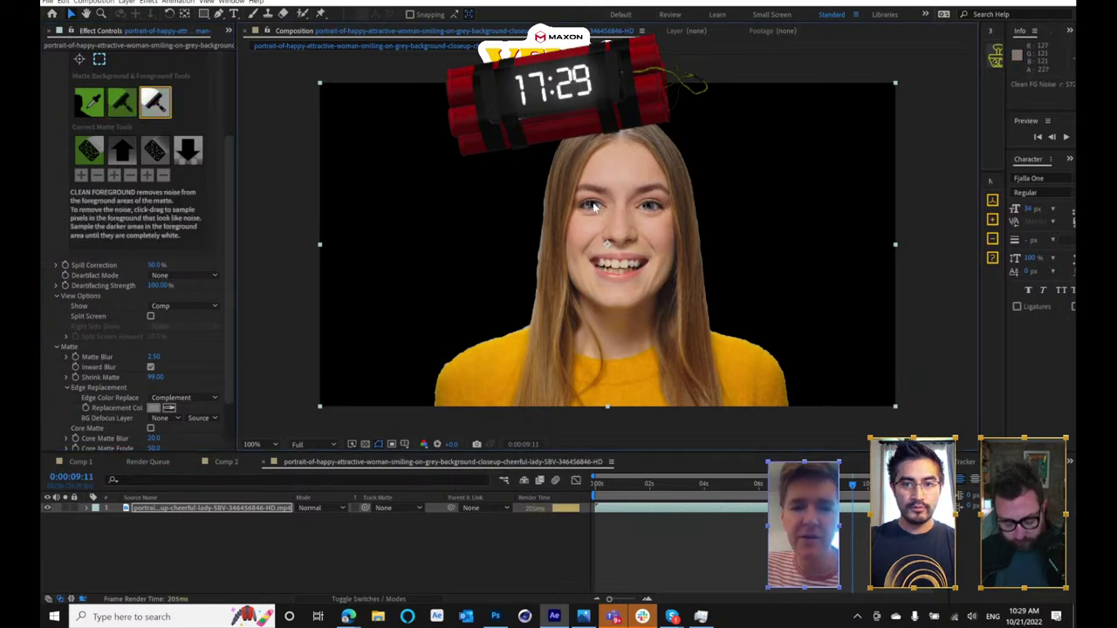
left_click_drag(621, 234, 631, 273)
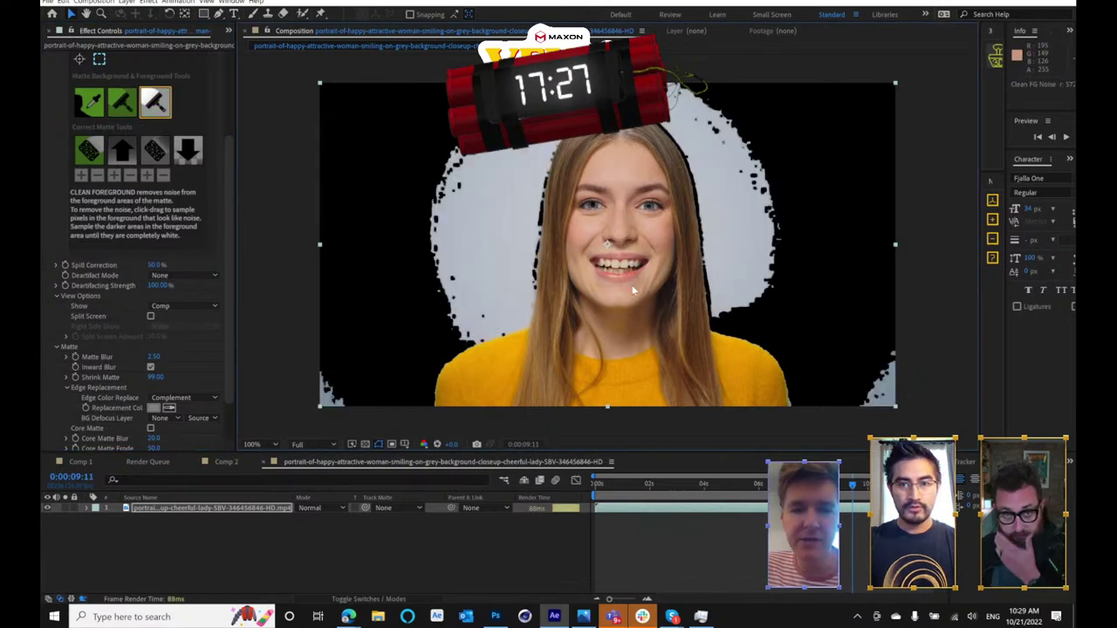
- Undo the last Clean Foreground sampling and switch the keyer's Core Matte option on and off
key("ctrl+z")
scroll(190, 371, "down", 2)
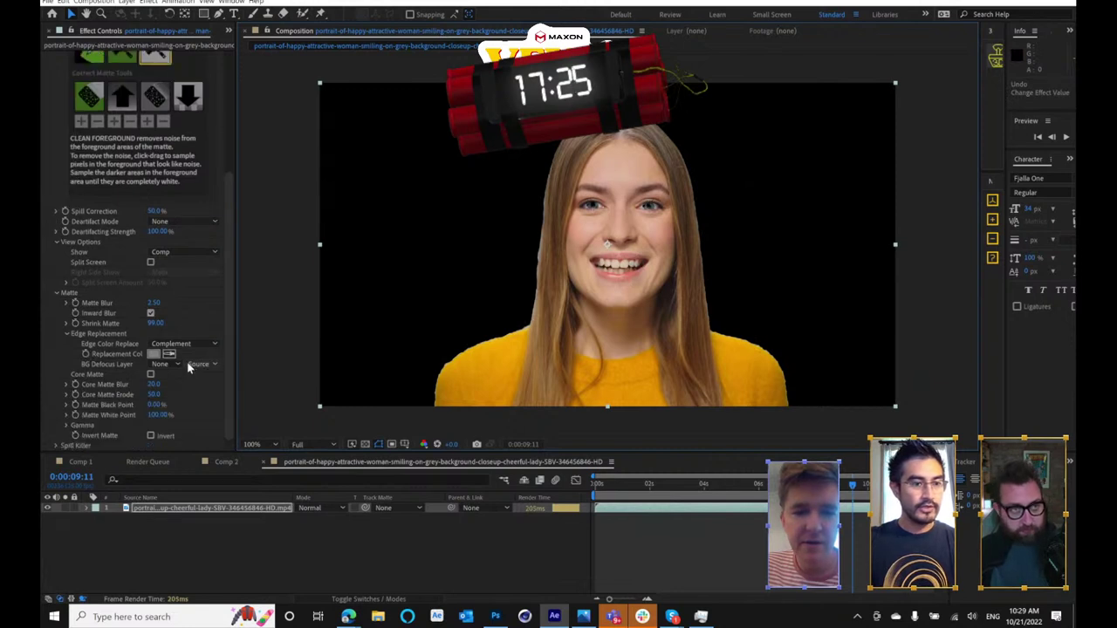
left_click(56, 242)
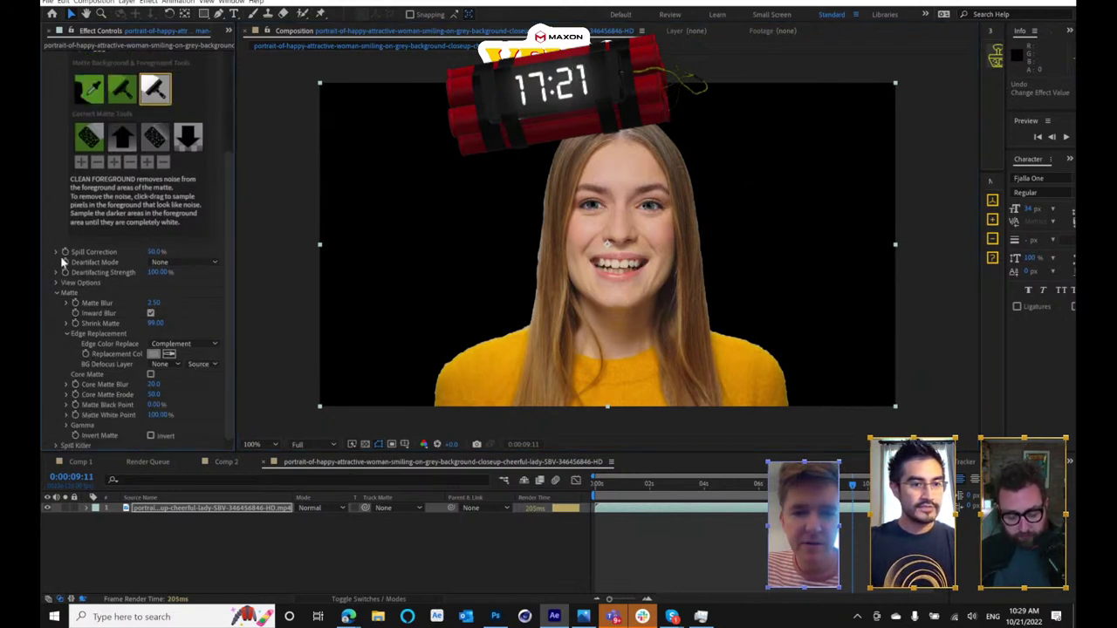
scroll(63, 266, "up", 2)
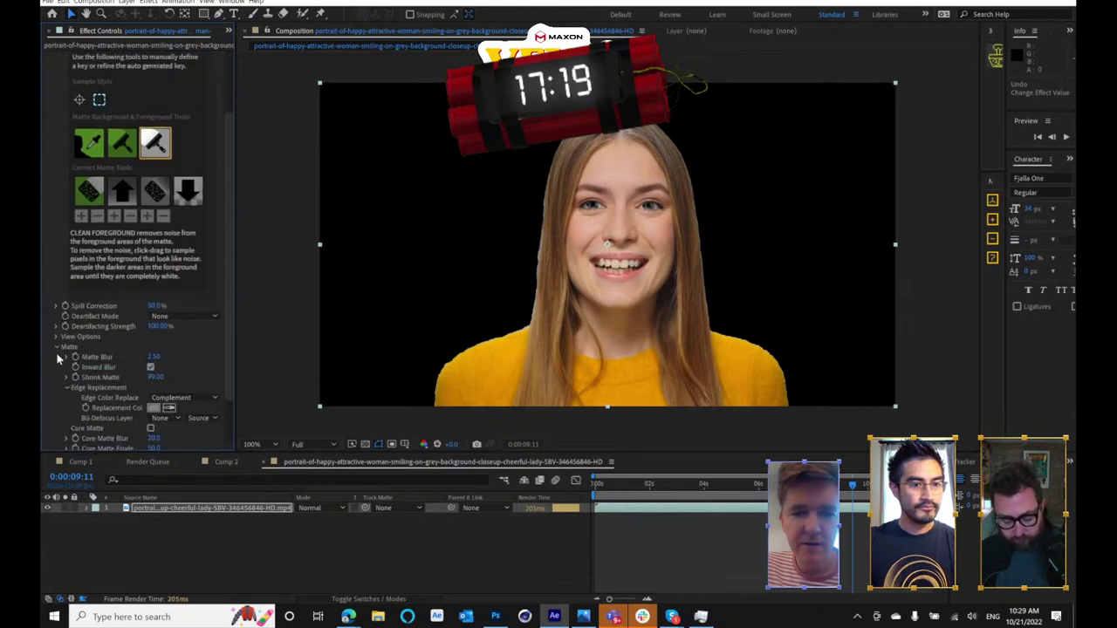
scroll(57, 352, "down", 2)
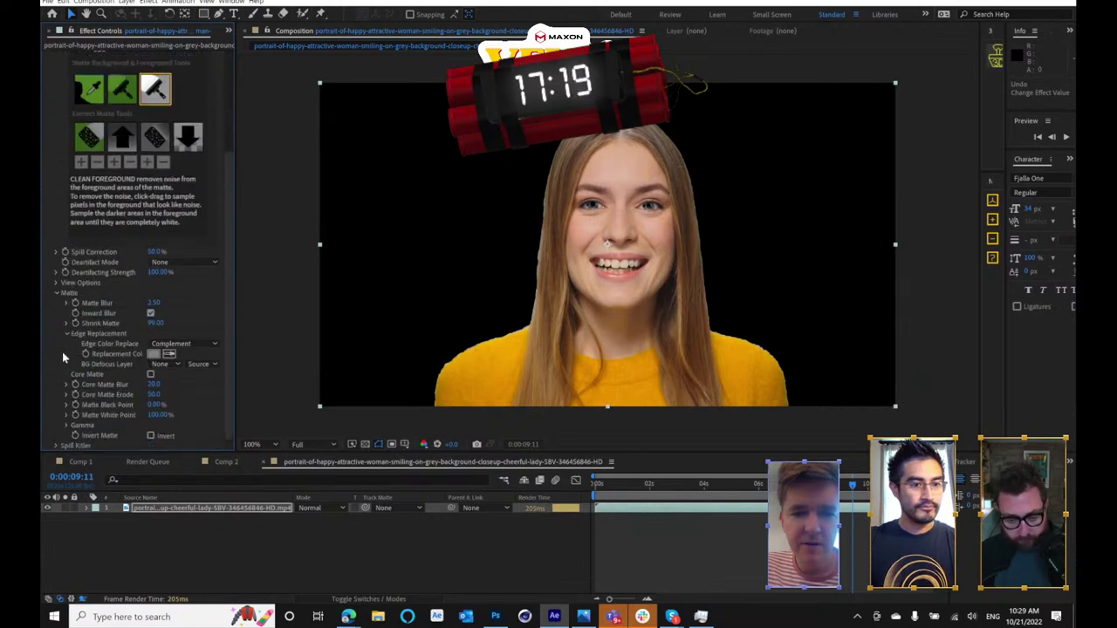
left_click(150, 374)
left_click(150, 374)
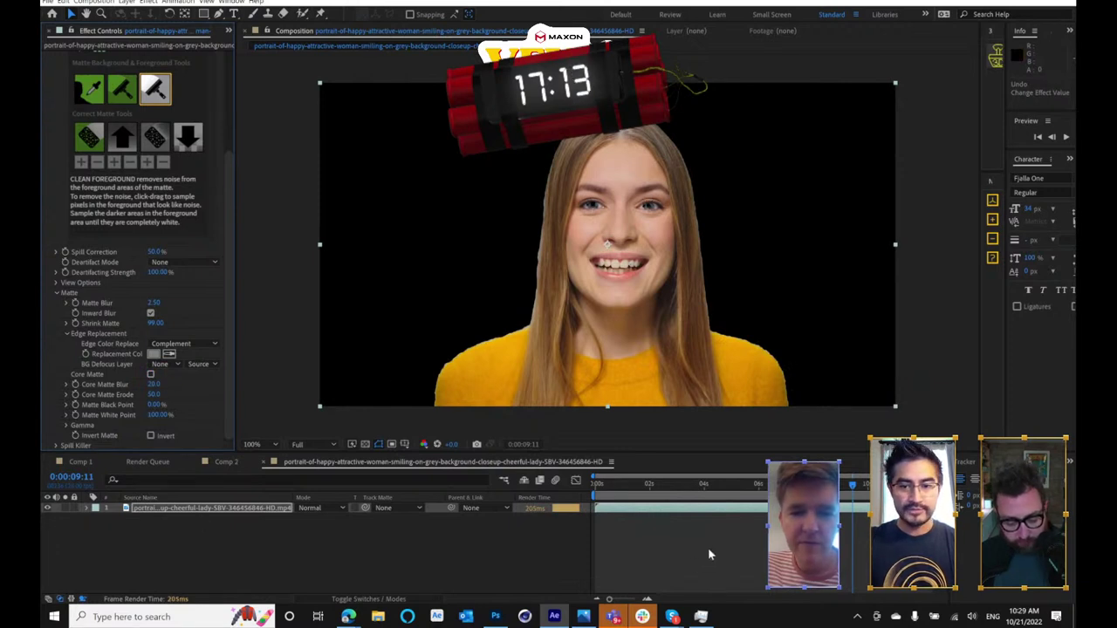
- Duplicate the keyed woman layer and remove the Primatte Keyer effect from the upper copy
left_click(206, 509)
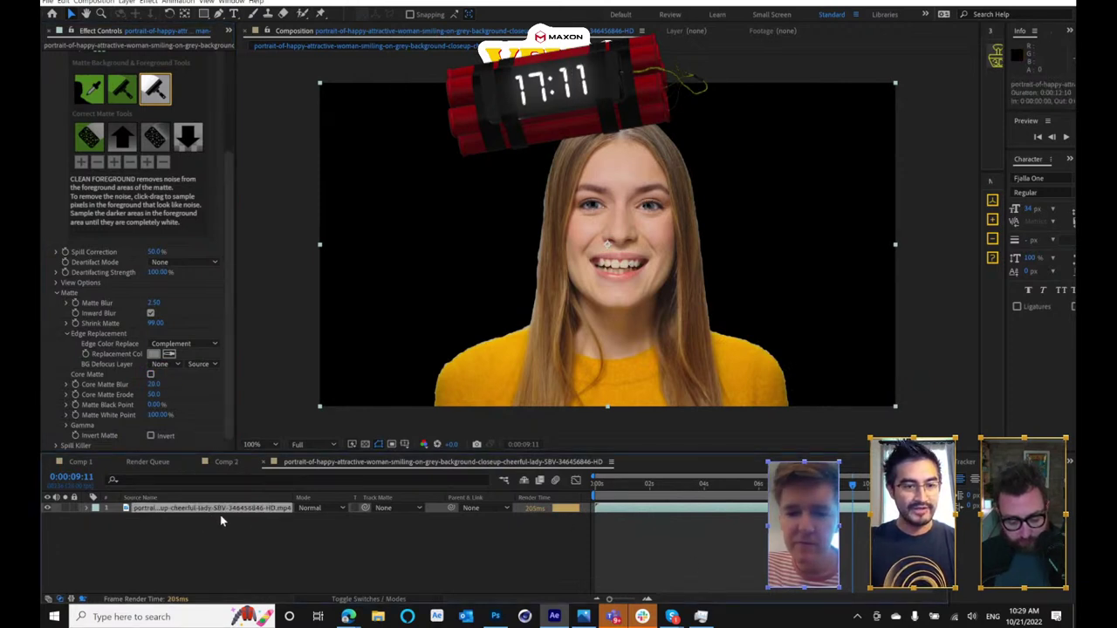
key("ctrl+d")
left_click(100, 57)
key("Delete")
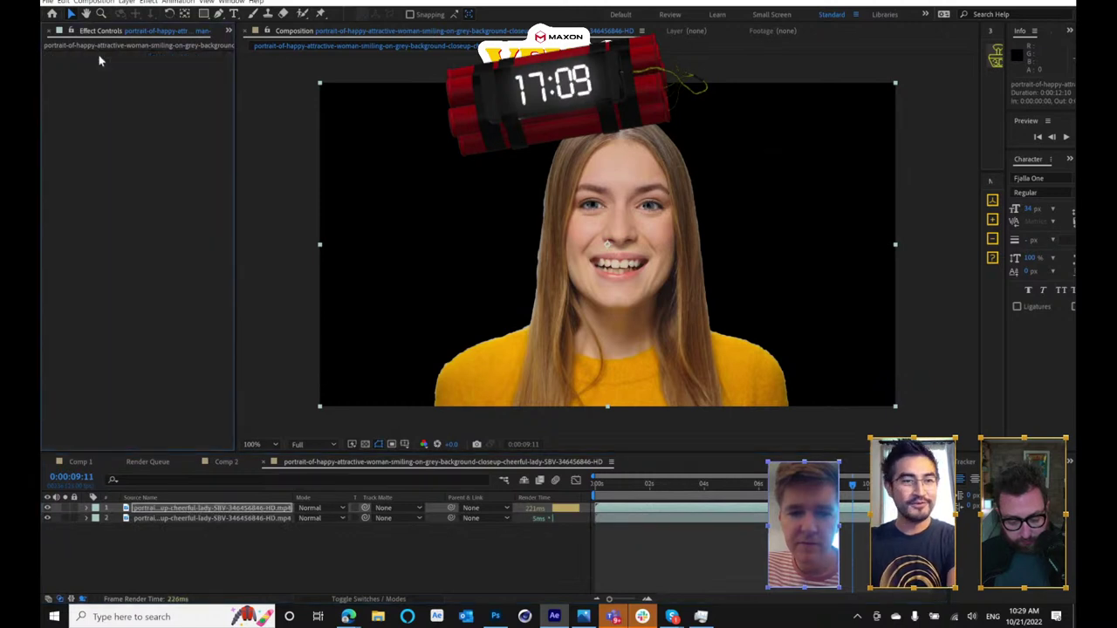
- Draw an elliptical mask over the woman's eyes and nose on the upper copy and set its Mask Feather to 13 pixels
left_click_drag(204, 13, 260, 40)
left_click_drag(560, 173, 689, 253)
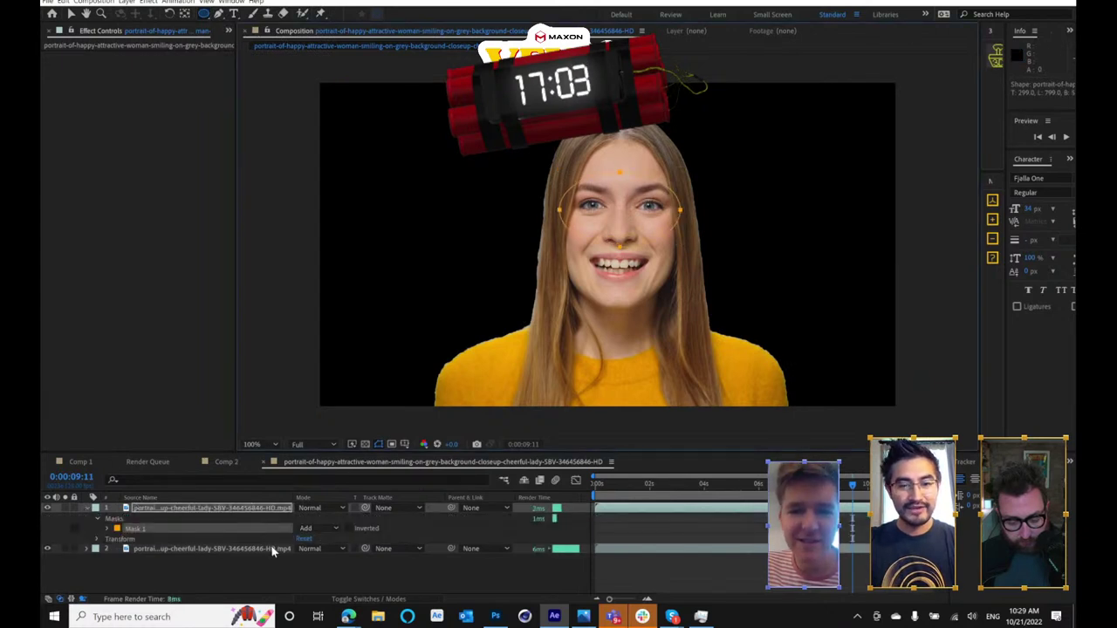
key("m")
key("m")
key("m")
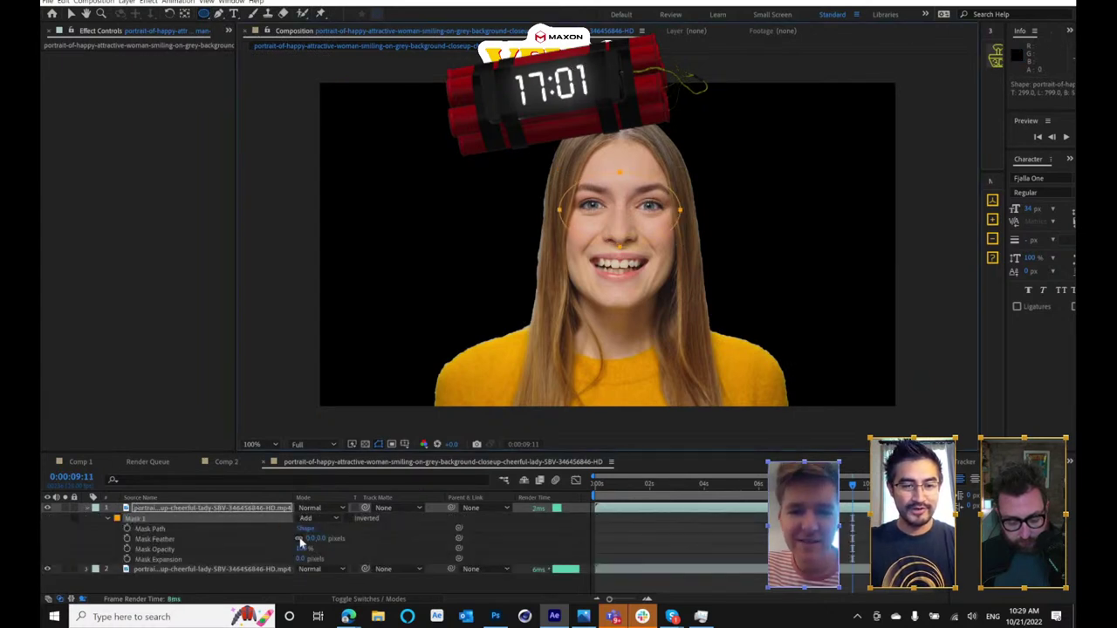
left_click_drag(309, 538, 321, 539)
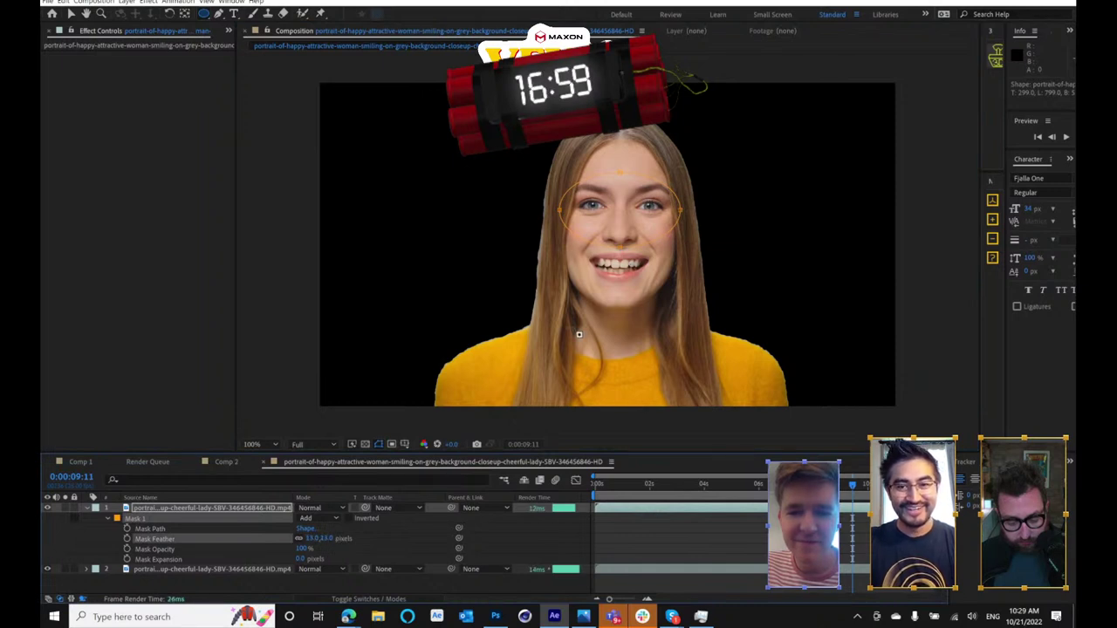
- Narrow the elliptical mask by moving its two side points slightly inward to fit the face
key("v")
left_click_drag(559, 210, 565, 212)
left_click_drag(681, 210, 680, 210)
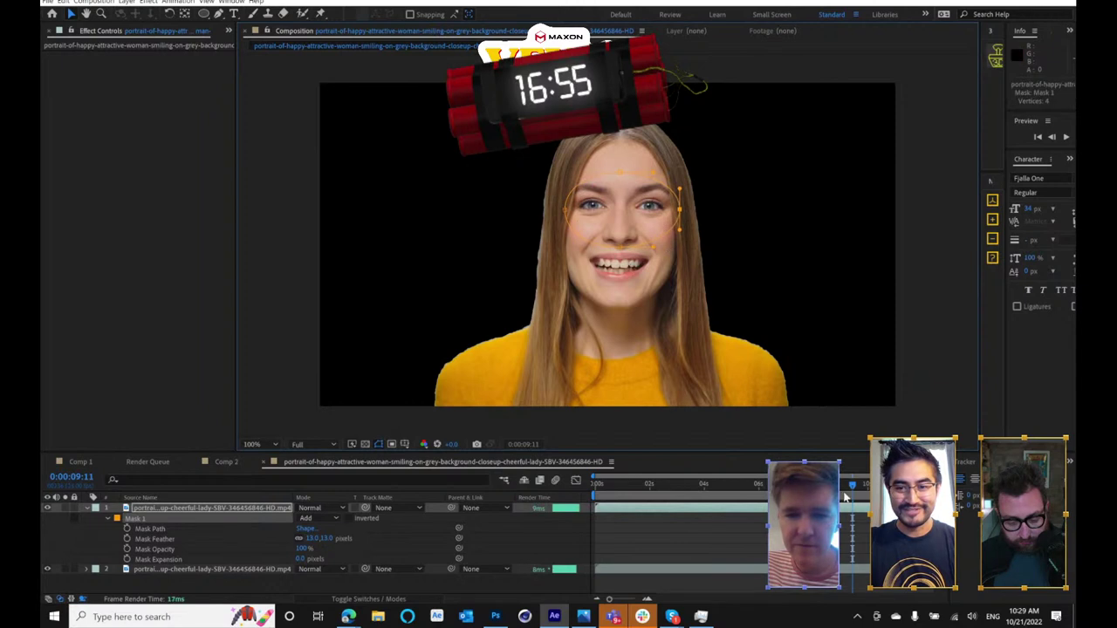
- Check the masked face across the clip and start the work area at 0:00:06:14
left_click_drag(852, 495, 789, 491)
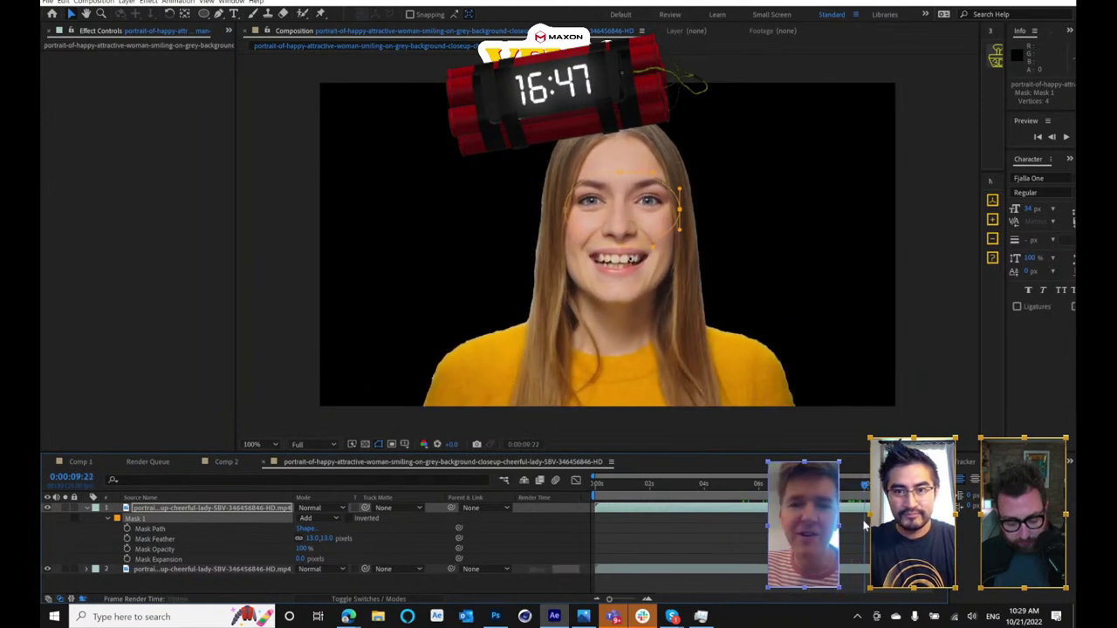
left_click_drag(892, 525, 850, 525)
key("space")
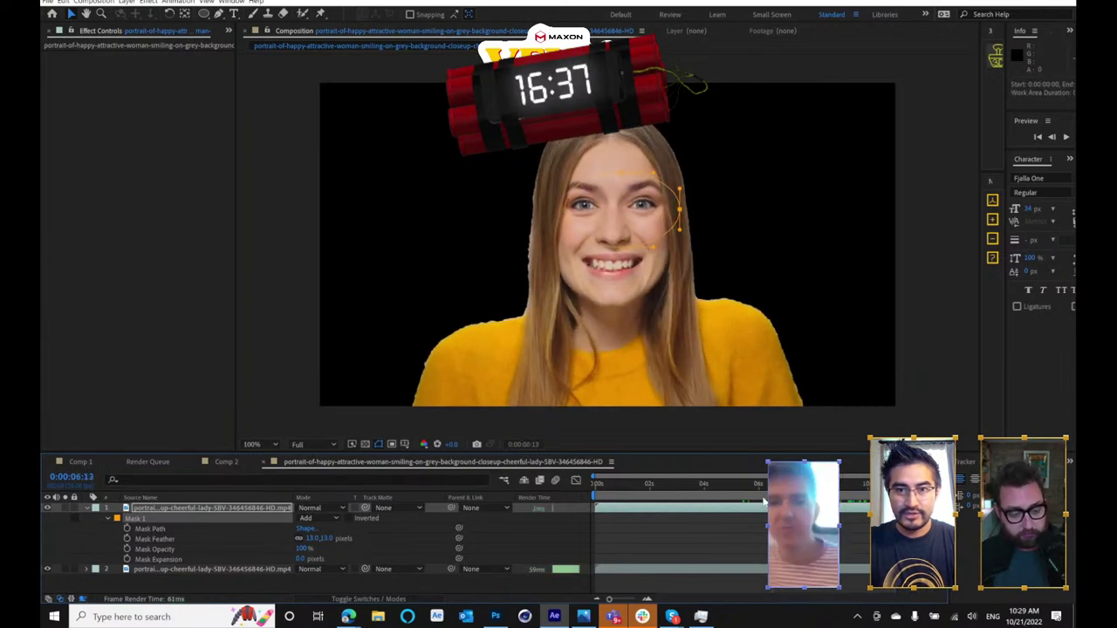
left_click_drag(756, 503, 774, 504)
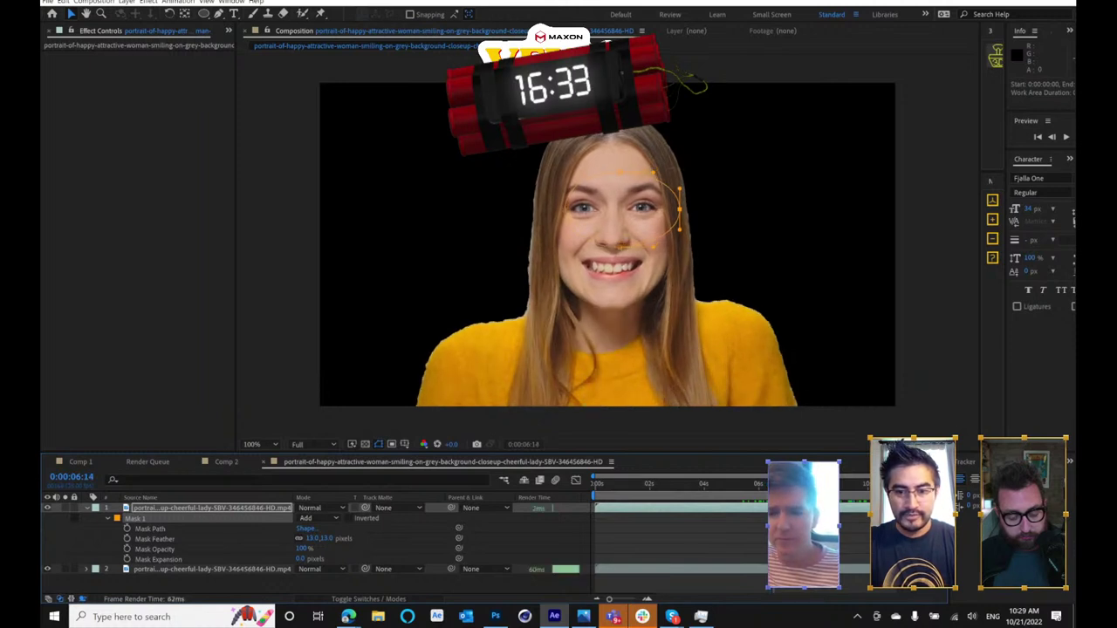
key("b")
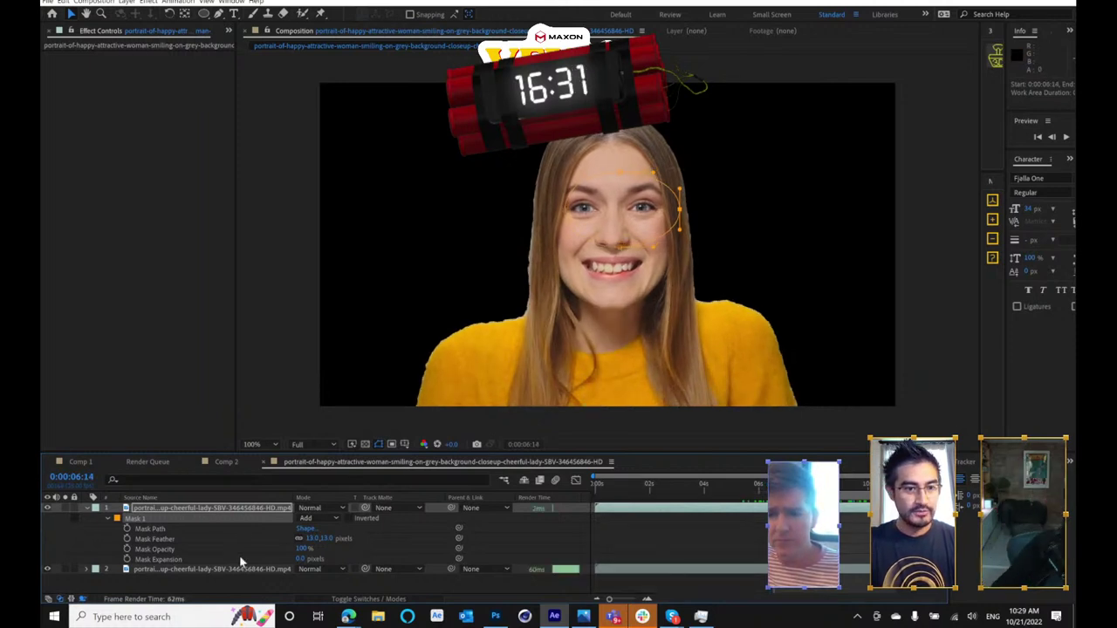
- Extend the mask upward over the forehead, enable Mask Path keyframing at 0:00:06:14, and reposition the mask at other times to follow the head
left_click(618, 173)
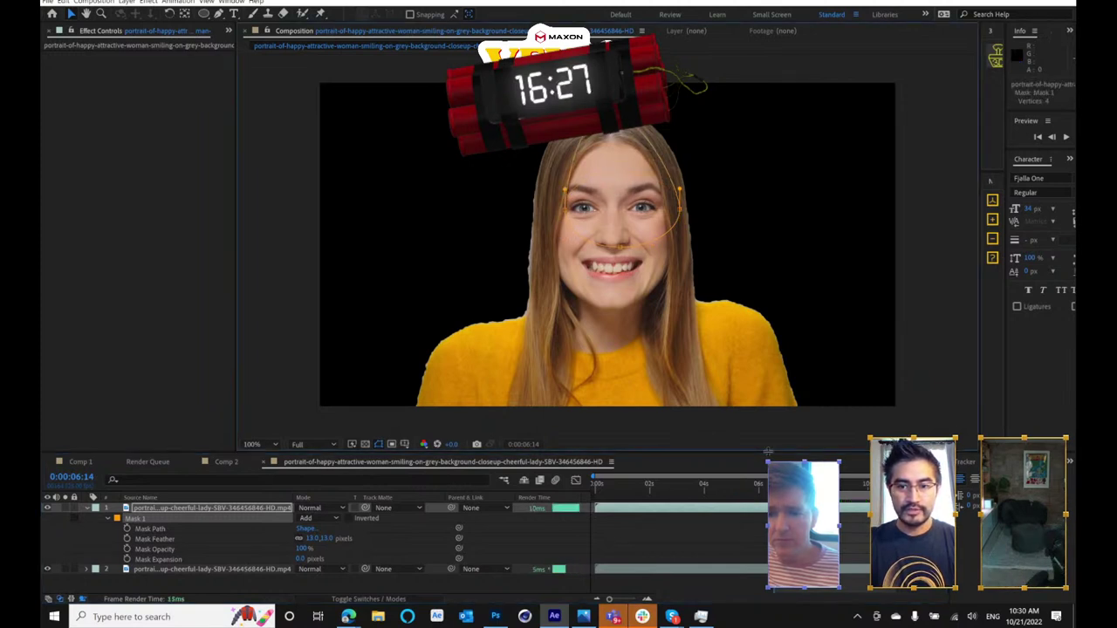
left_click(128, 529)
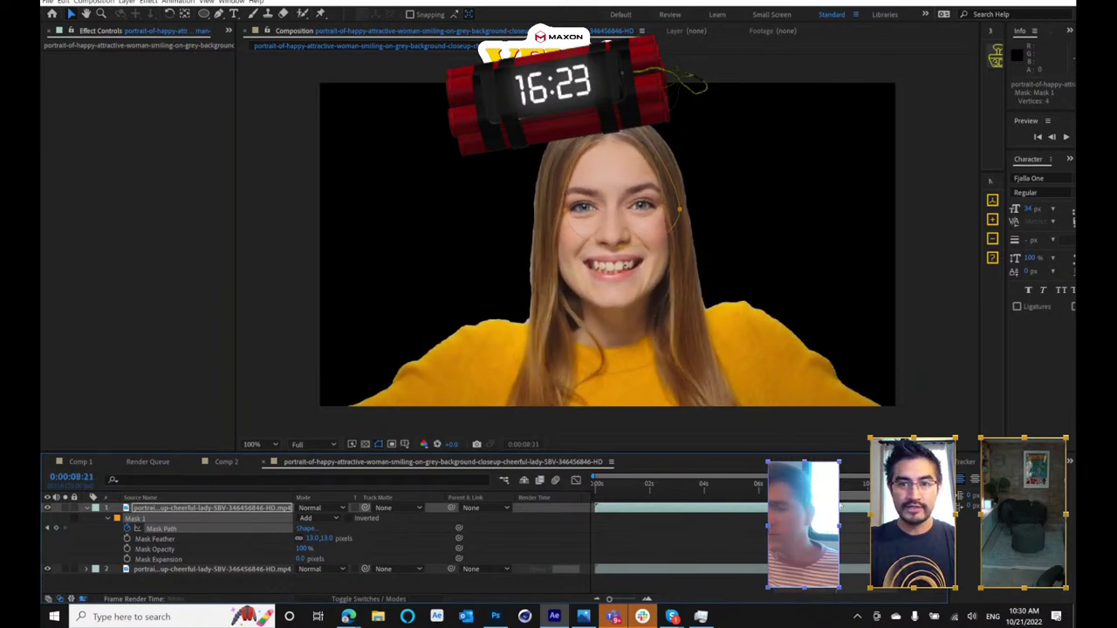
key("space")
left_click_drag(622, 133, 618, 132)
left_click_drag(857, 487, 881, 487)
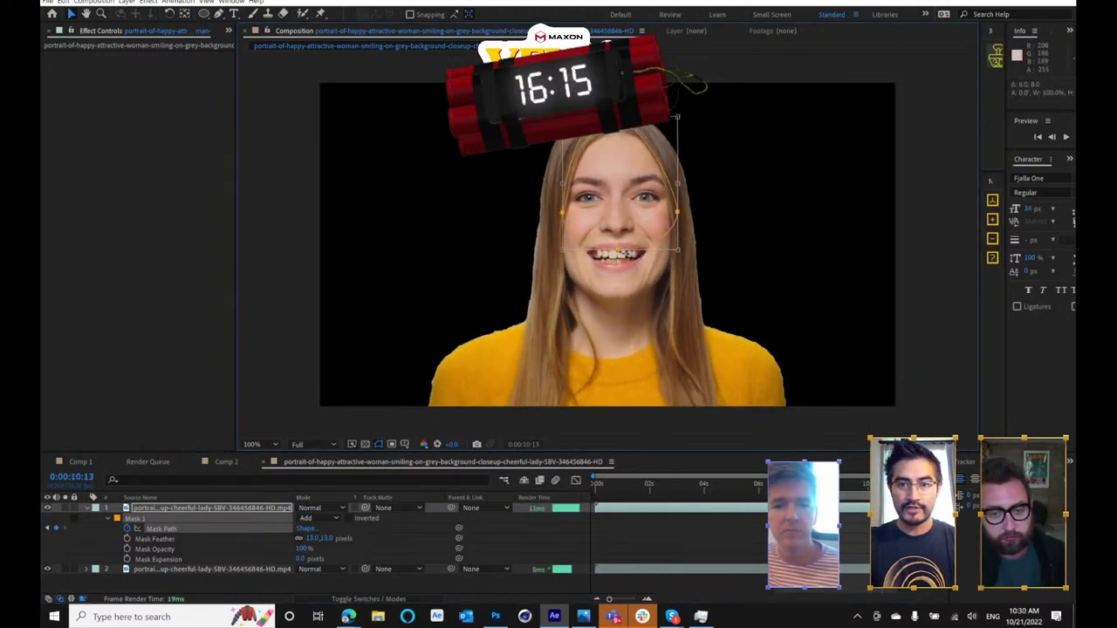
- Extend the bottom of the mask below the woman's chin in the animated Mask Path and check its fit across the clip
left_click_drag(619, 251, 619, 315)
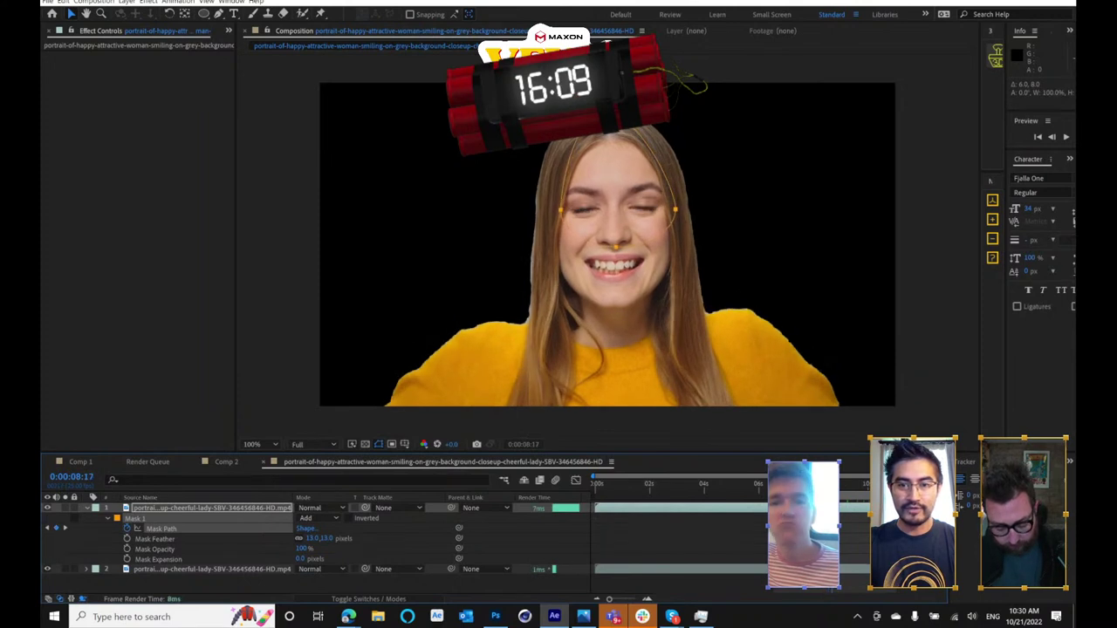
left_click(617, 250)
left_click_drag(617, 250, 617, 336)
left_click_drag(833, 484, 873, 492)
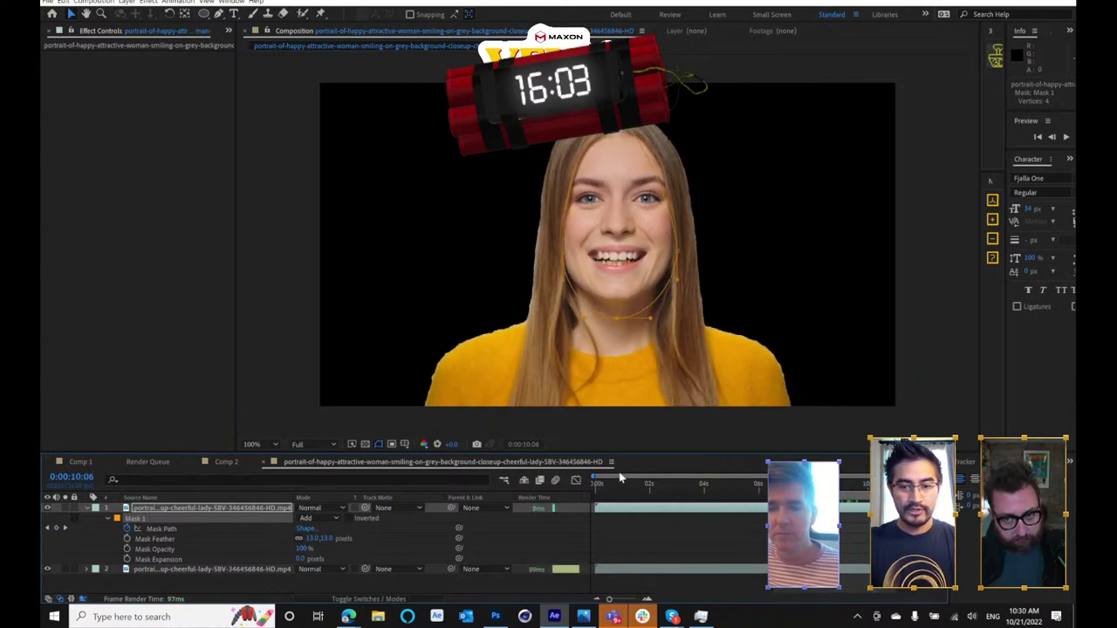
- Rename the current composition as Woman
key("ctrl+k")
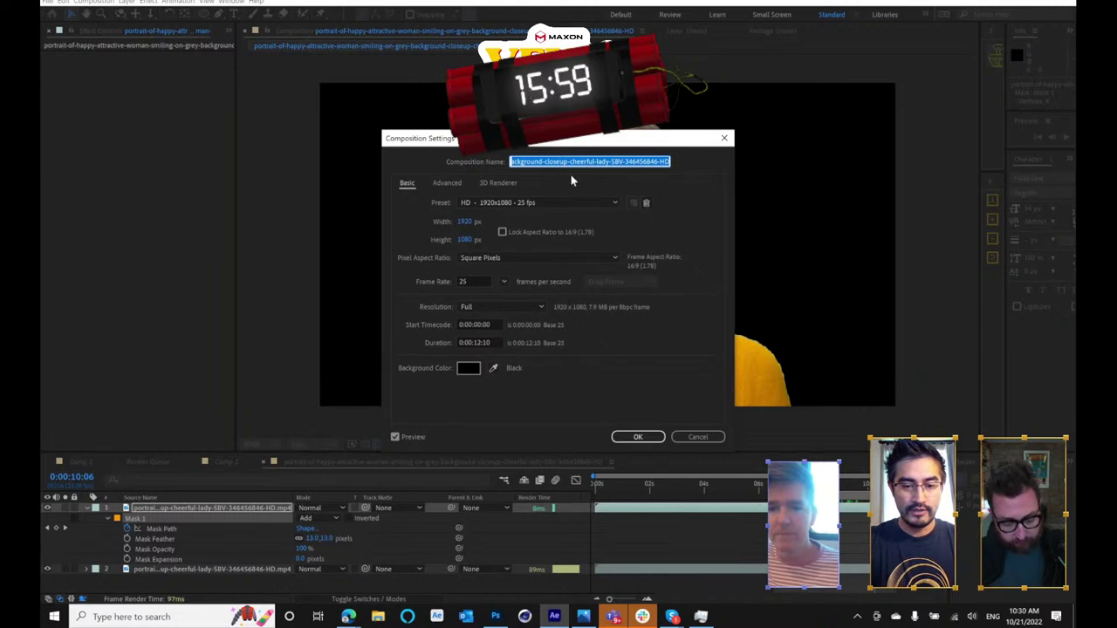
type("Woman")
key("Return")
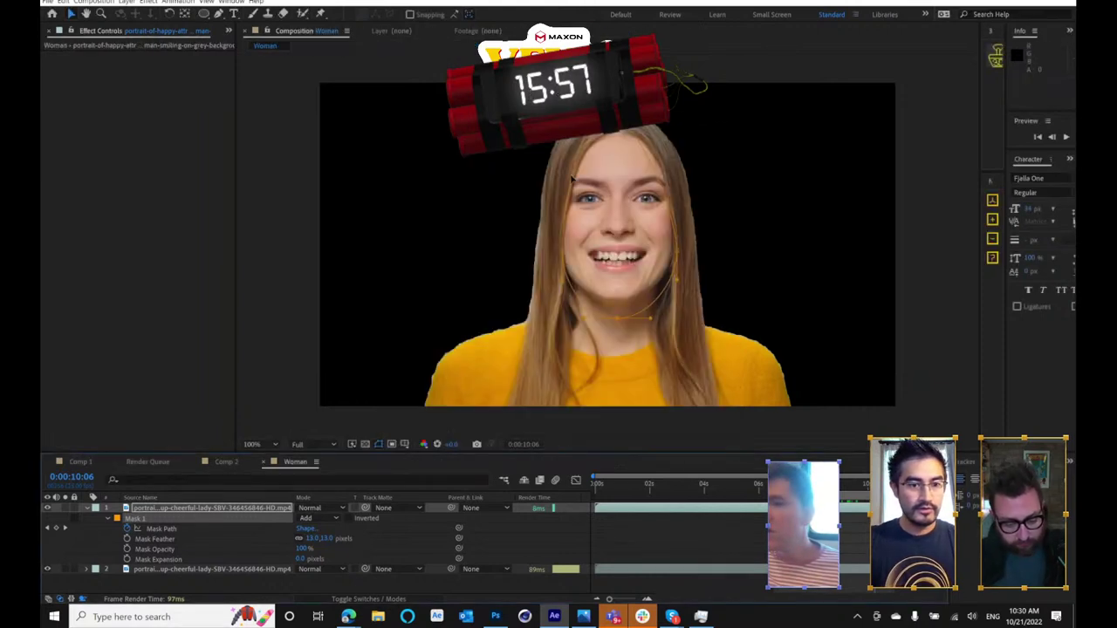
- Widen the project area and create a new composition from the Woman composition
left_click_drag(236, 96, 317, 96)
left_click(61, 32)
left_click_drag(105, 203, 79, 446)
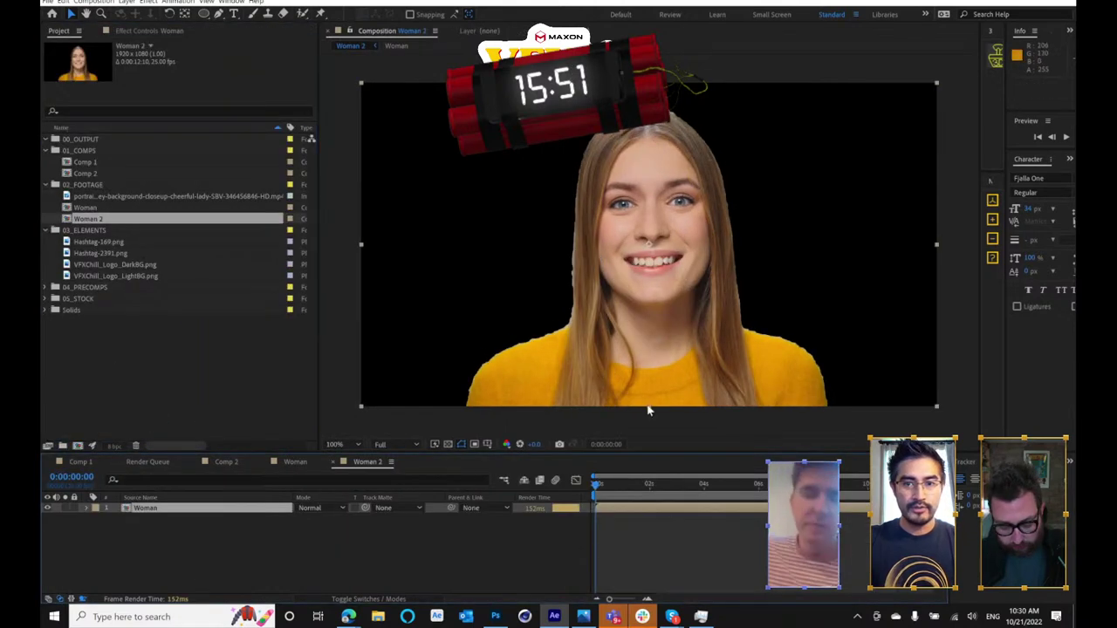
- Reopen the Woman composition, show the effects of its lower keyed layer and collapse Primatte Keyer 6
double_click(85, 207)
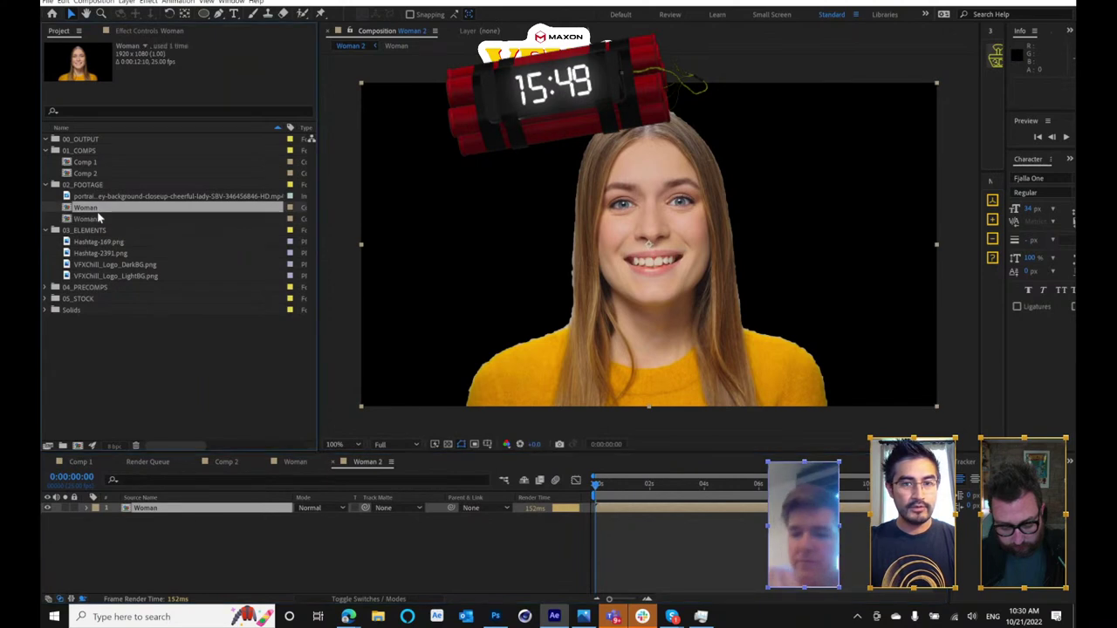
left_click(87, 509)
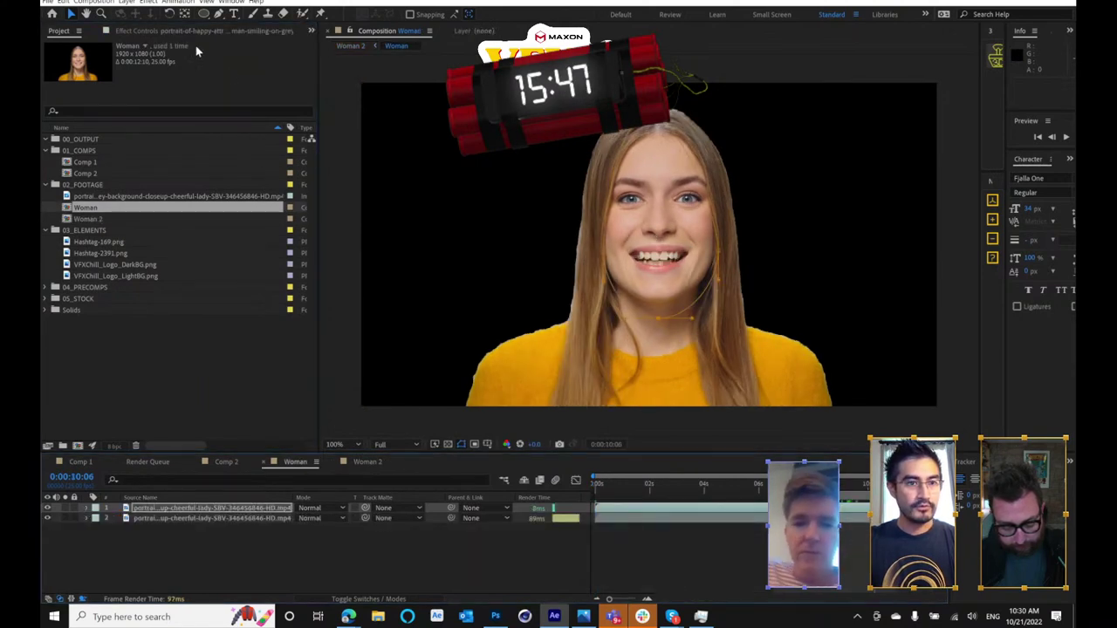
key("ctrl+a")
left_click(148, 36)
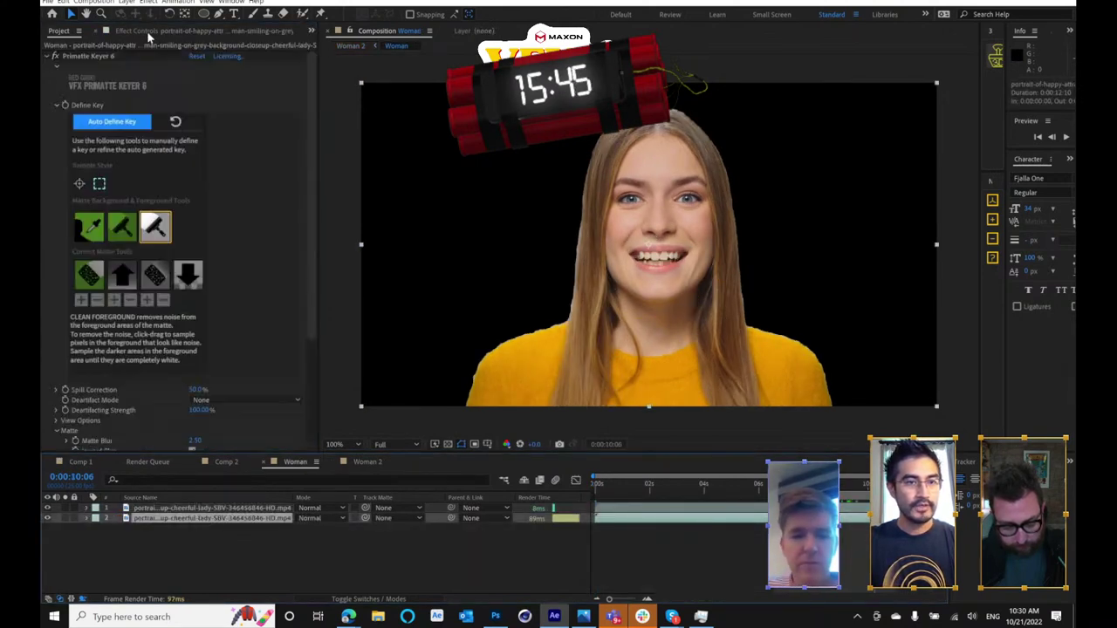
left_click(47, 58)
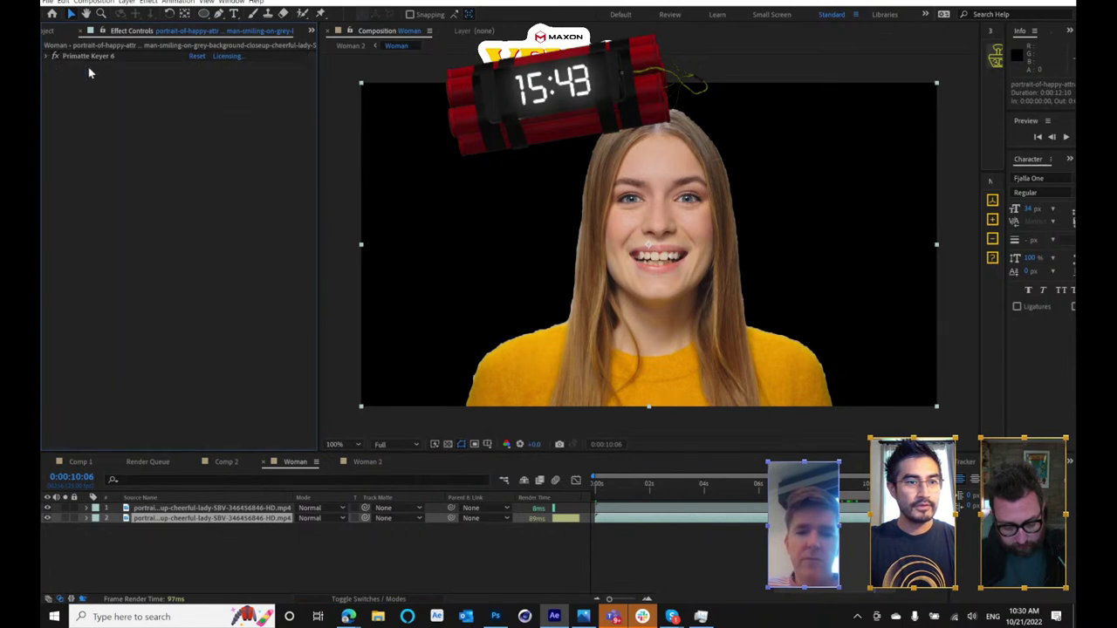
- Apply Matte Choker to the lower keyed layer with Geometric Softness 1 at 20.9 and Choke 1 at 84, and save the project
key("ctrl+space")
type("ma")
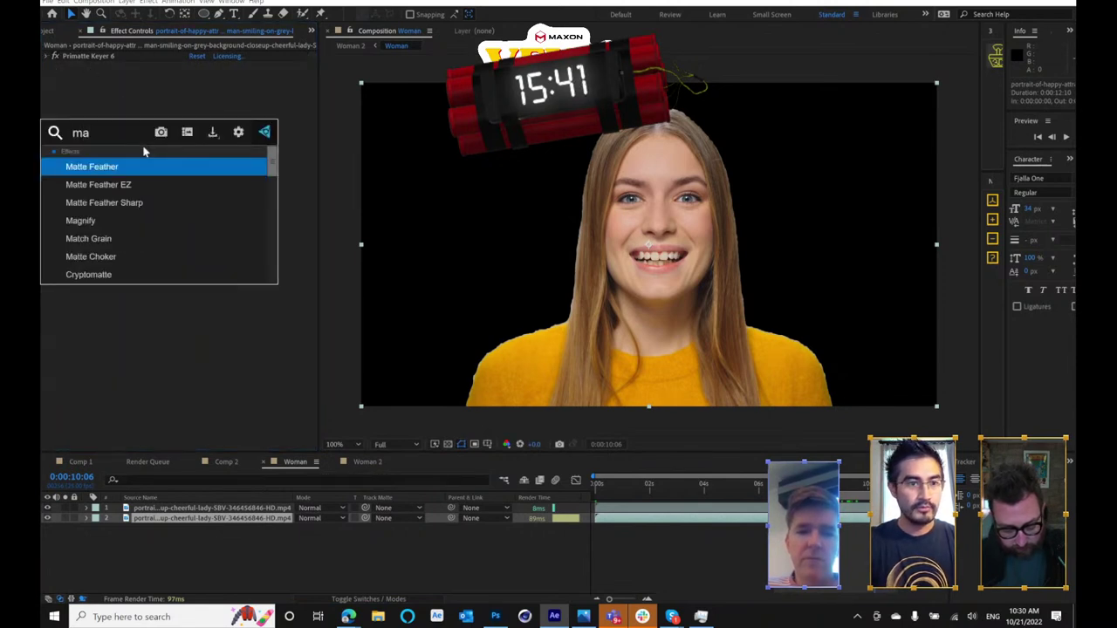
left_click(117, 257)
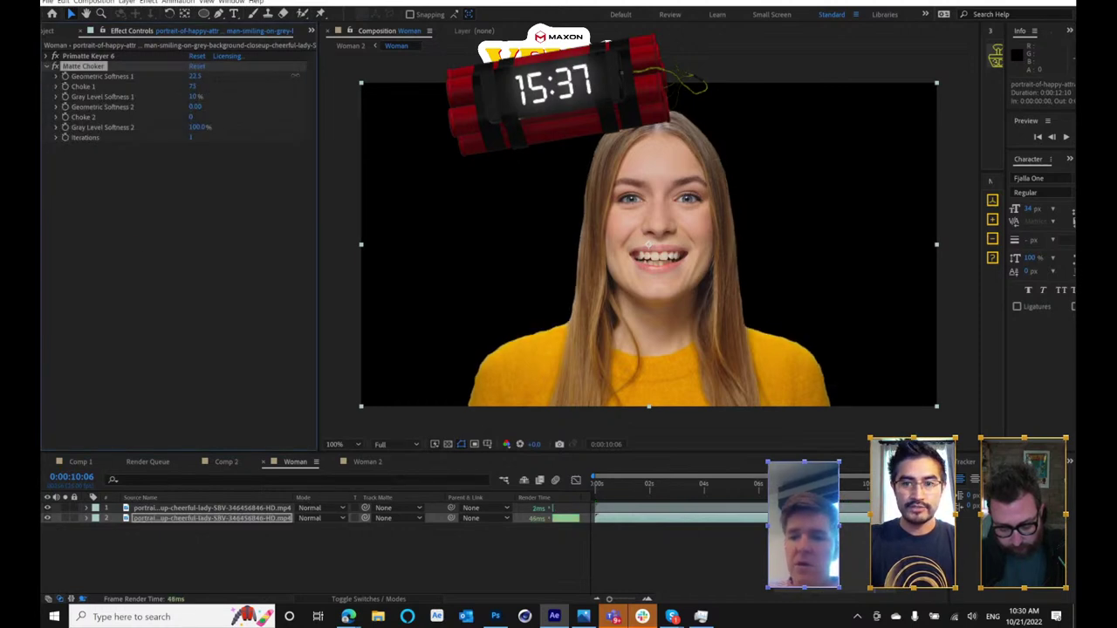
left_click_drag(195, 89, 206, 93)
key("ctrl+s")
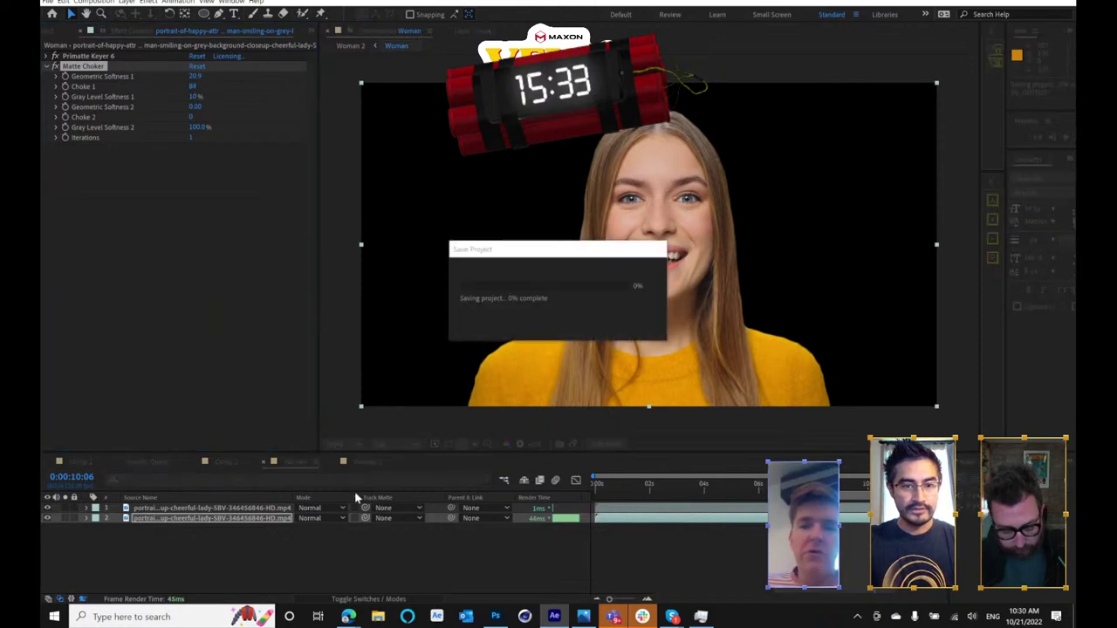
- Review the keyed woman in the Woman 2 composition, check the Woman composition, and return to Woman 2
left_click(374, 462)
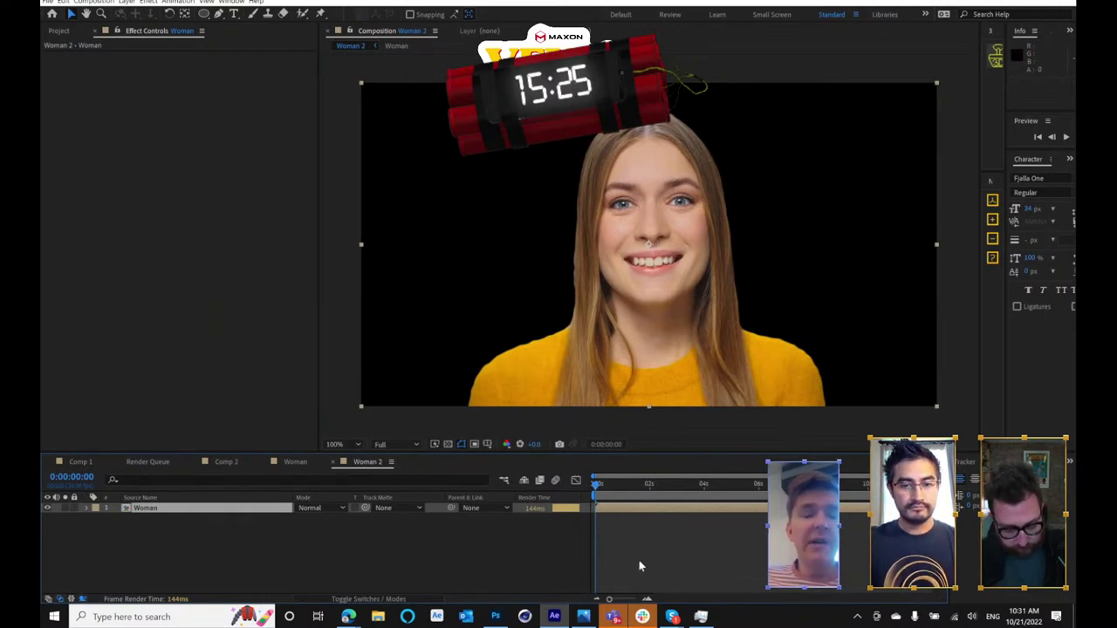
left_click(560, 573)
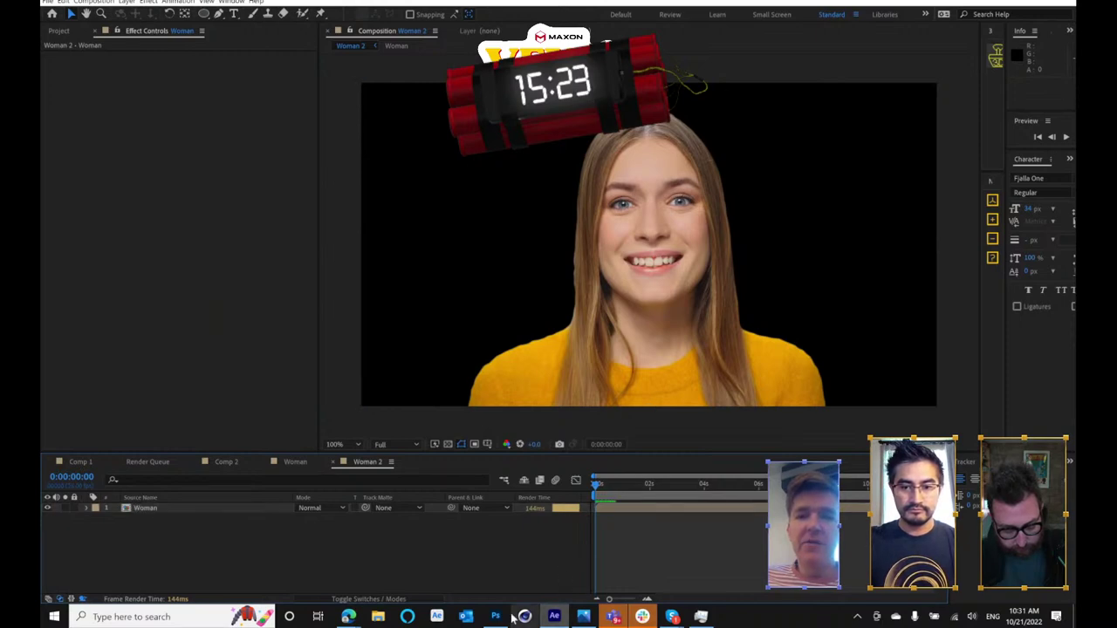
mouse_move(503, 619)
mouse_move(556, 521)
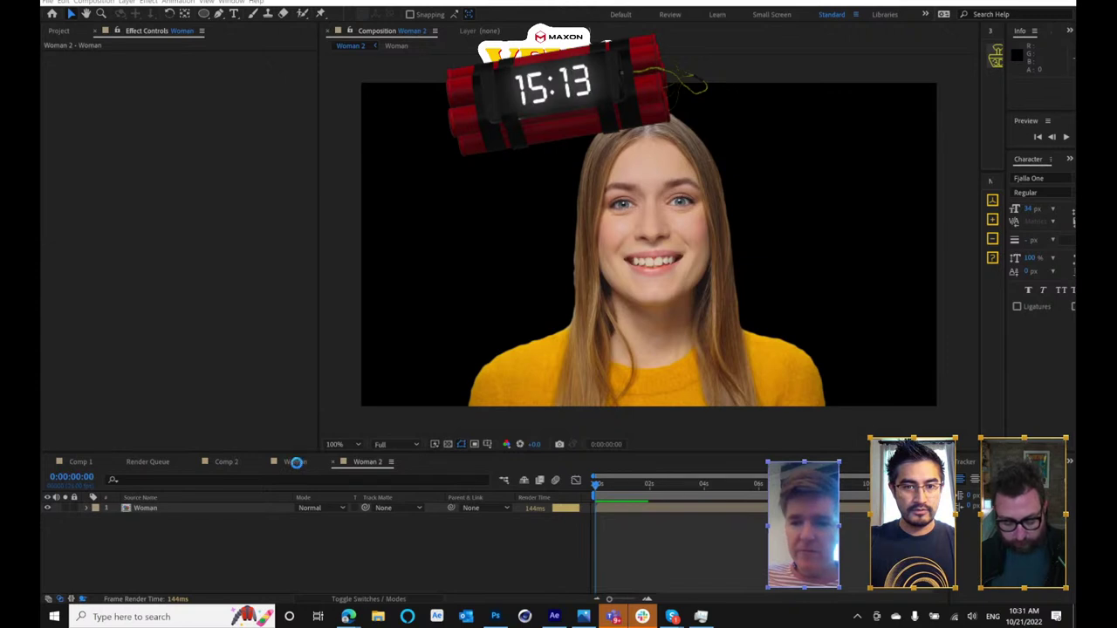
left_click(297, 463)
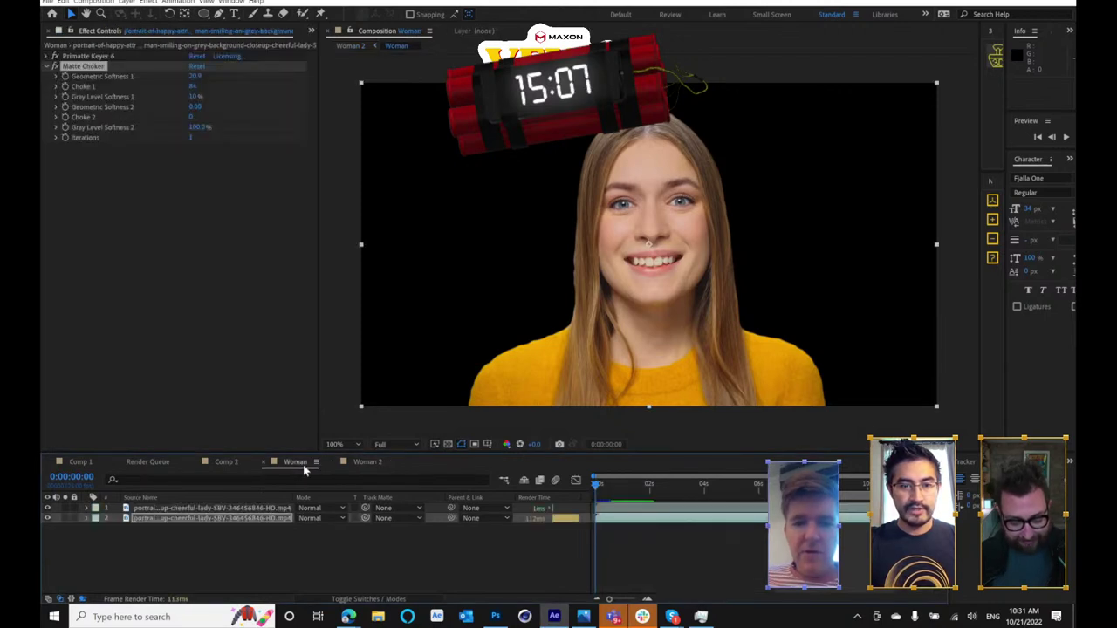
left_click(365, 463)
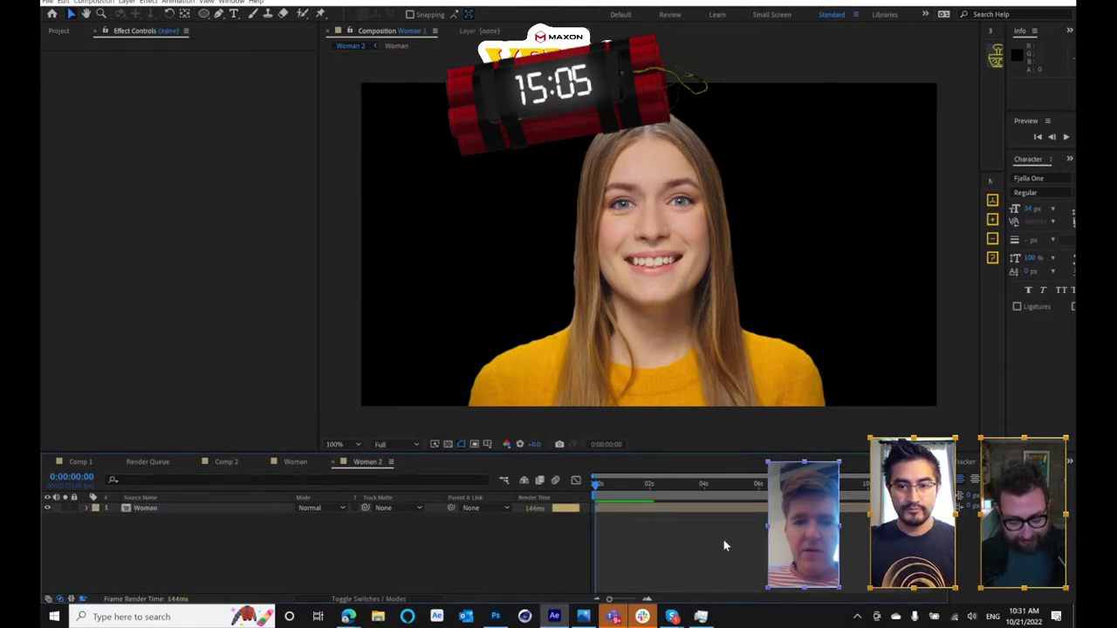
- Trim the Woman composition and the Woman 2 composition to their work areas
left_click(281, 463)
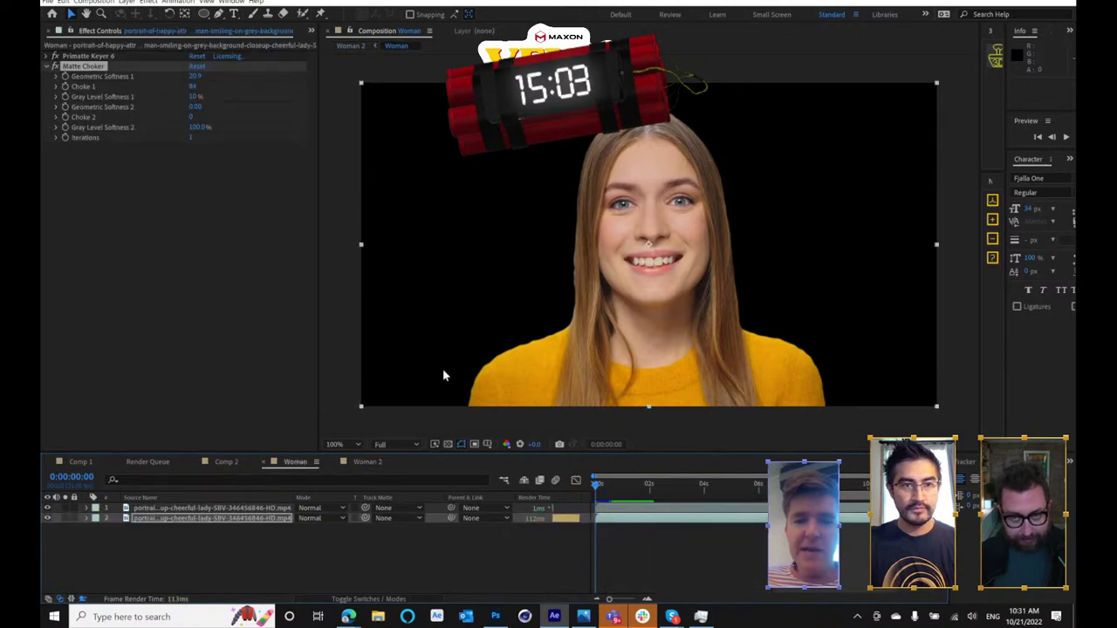
left_click(93, 2)
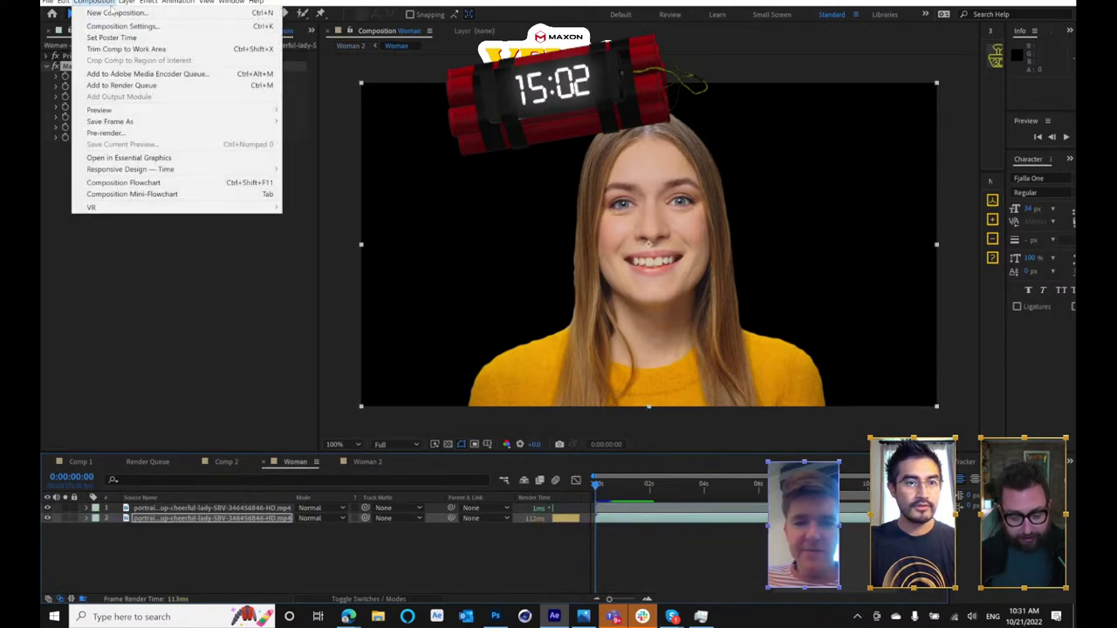
left_click(136, 50)
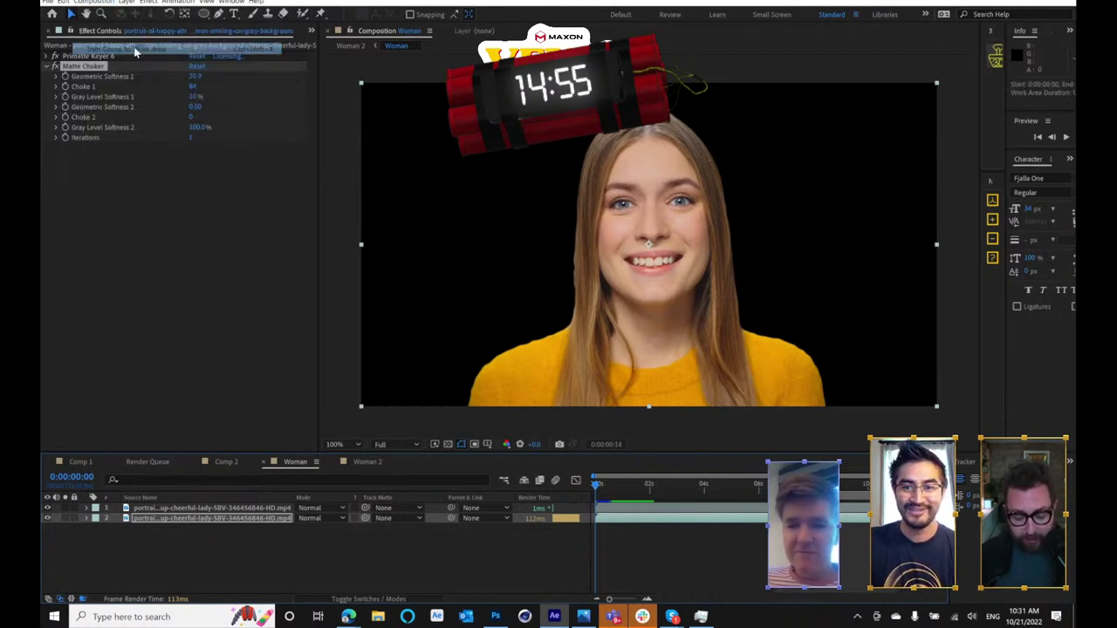
left_click(373, 460)
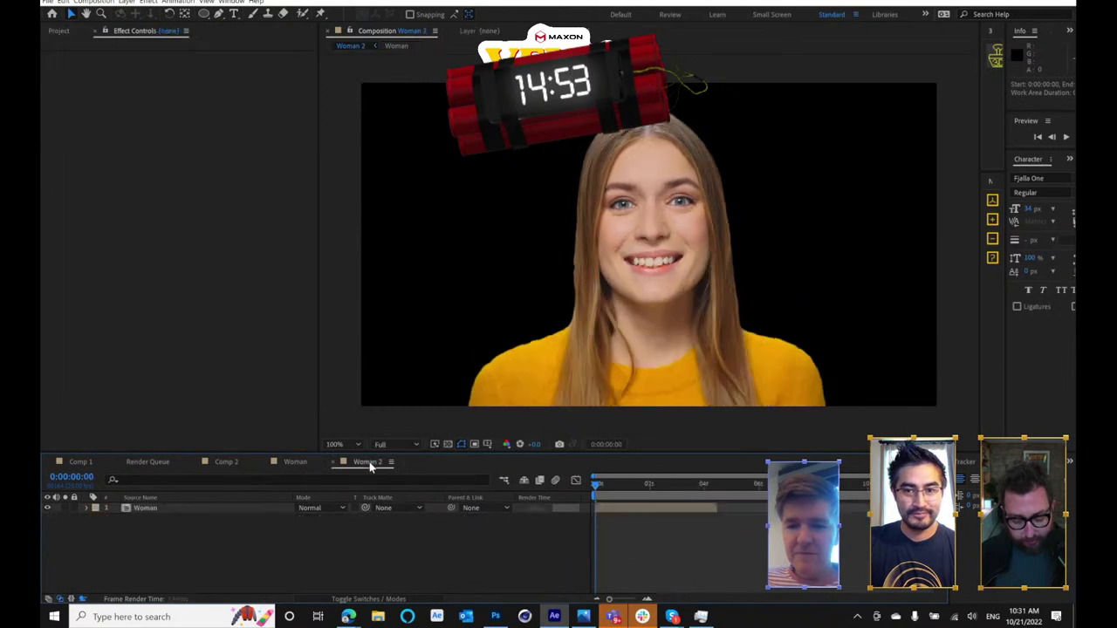
left_click(689, 513)
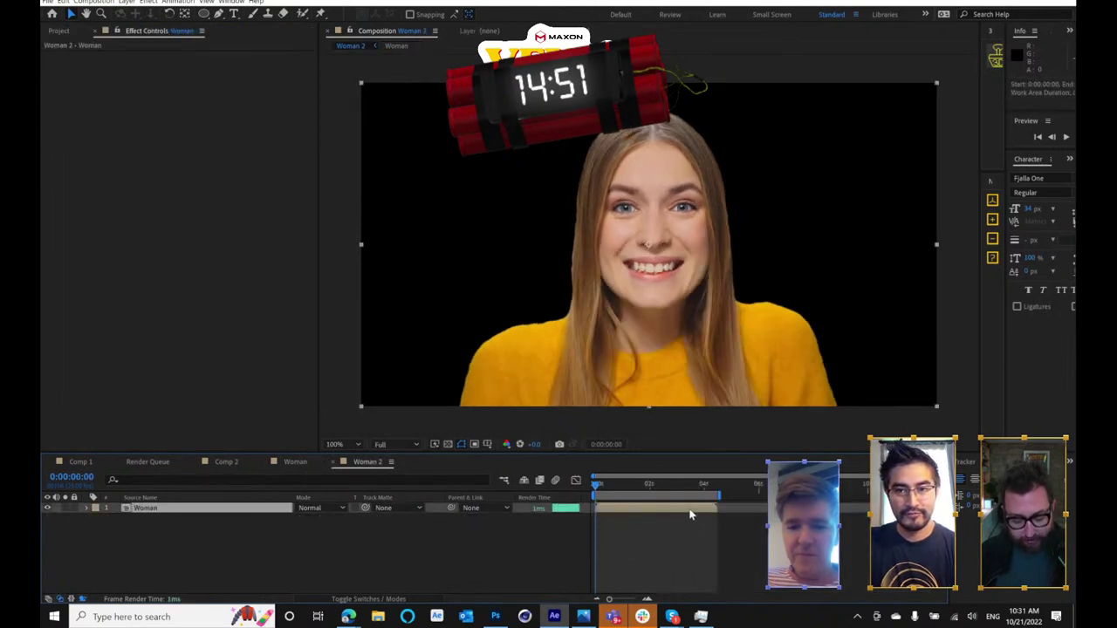
left_click(93, 1)
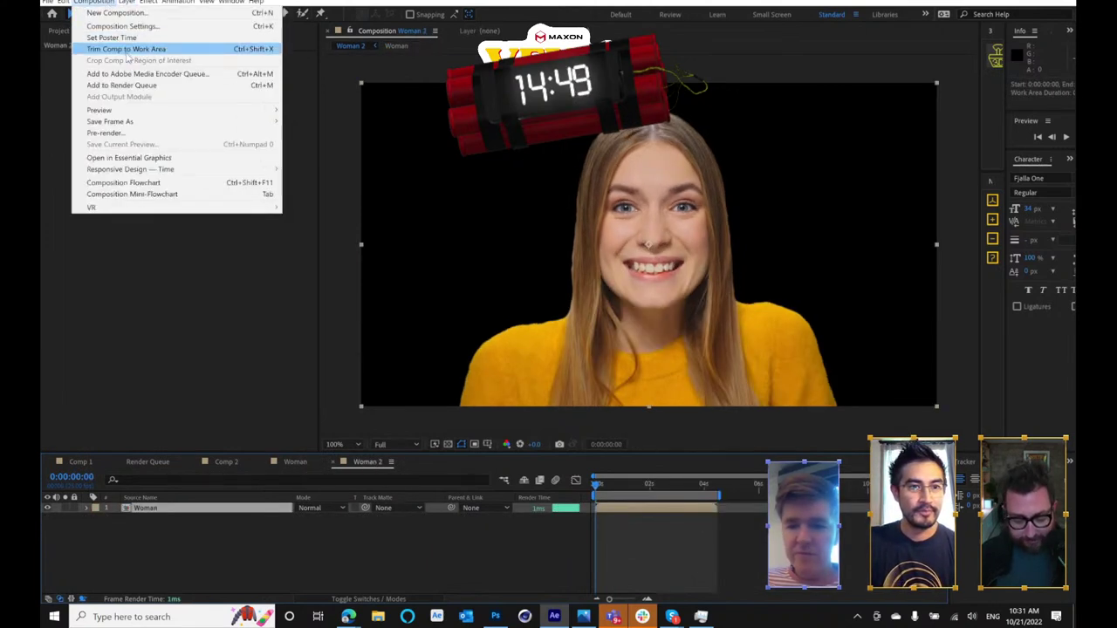
left_click(124, 49)
- Draw an elliptical mask around the woman's face in Woman 2 and track it through the clip with face track points
left_click(203, 13)
left_click_drag(590, 133, 716, 307)
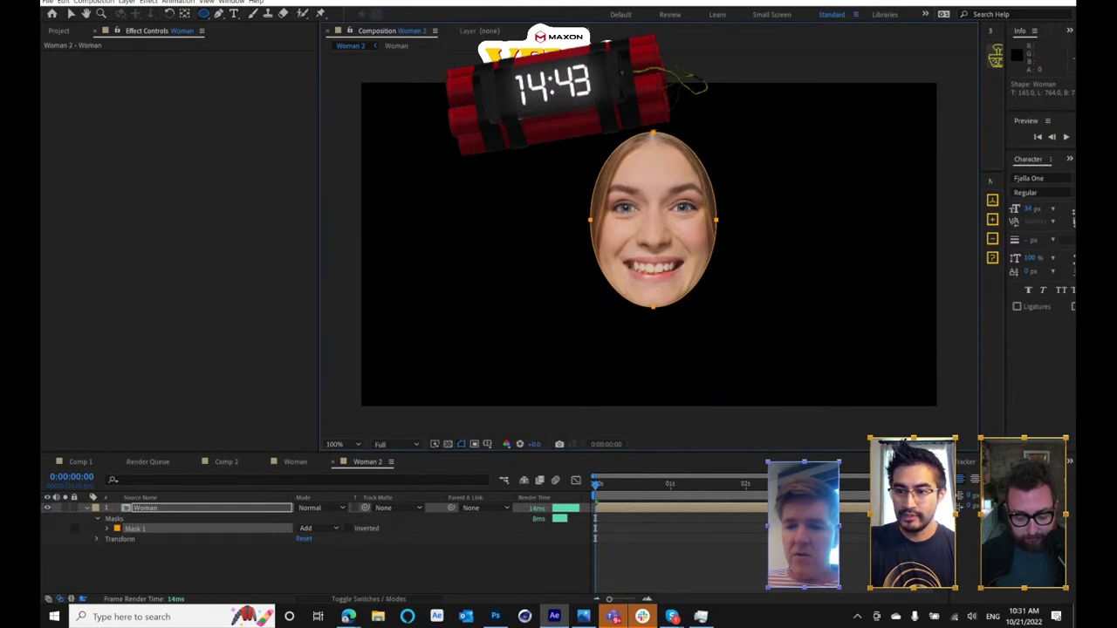
left_click(148, 528)
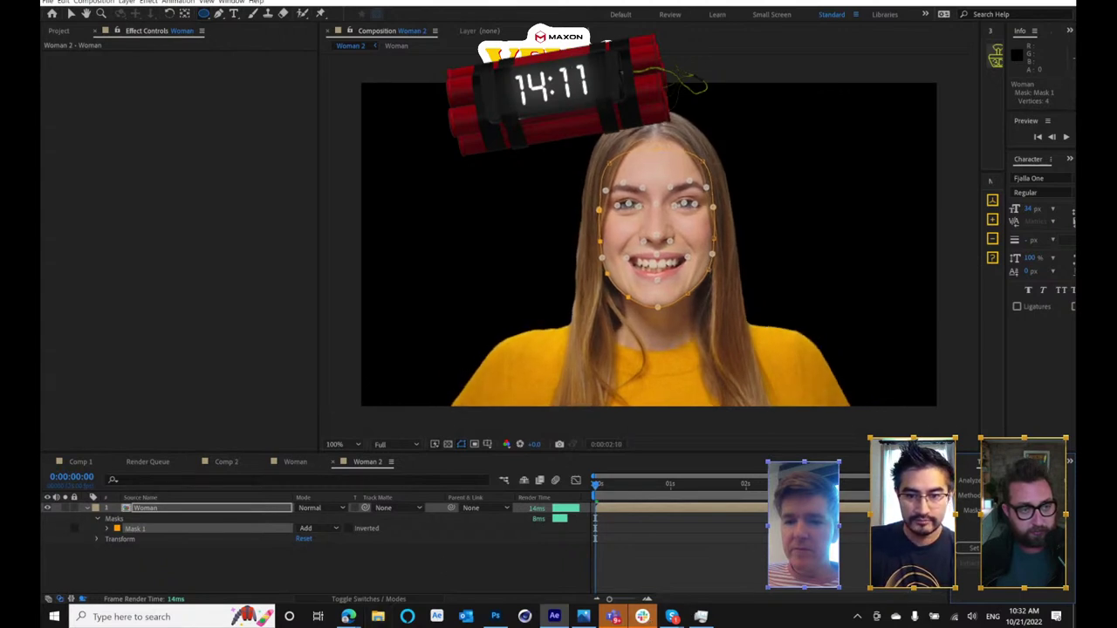
mouse_move(642, 617)
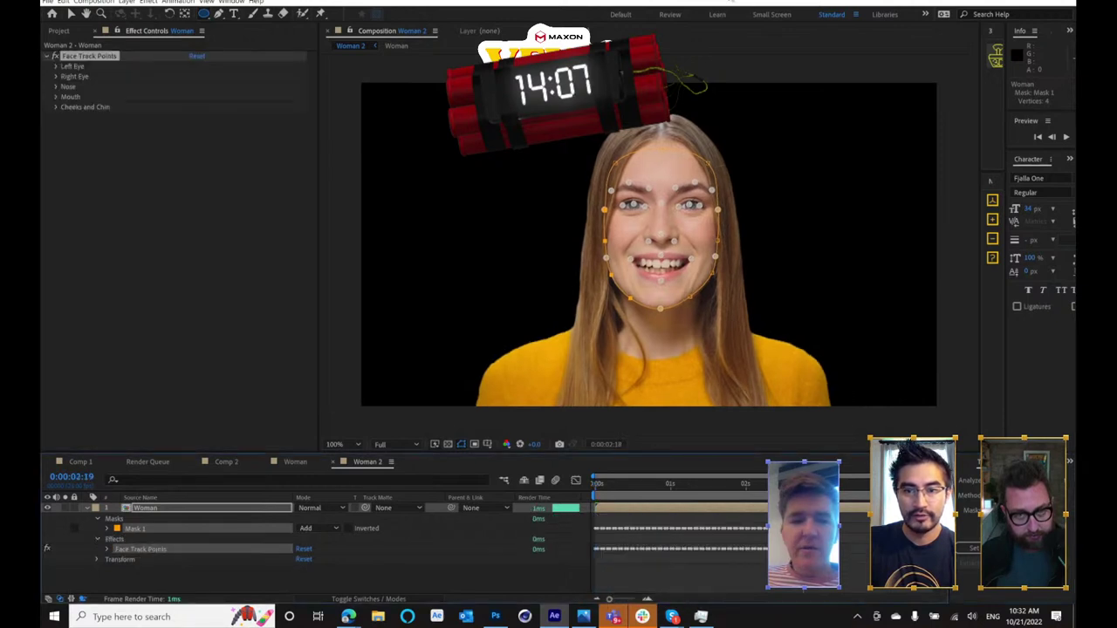
left_click(1033, 480)
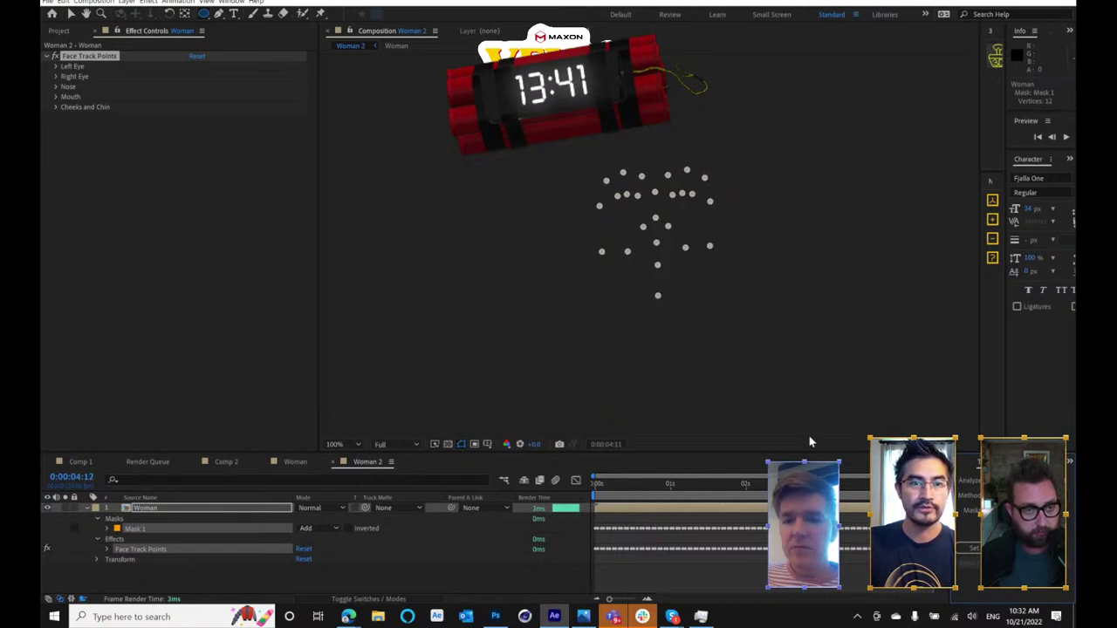
- Play back the tracked face mask from the first frame and set Mask 1's mode to None
left_click(593, 483)
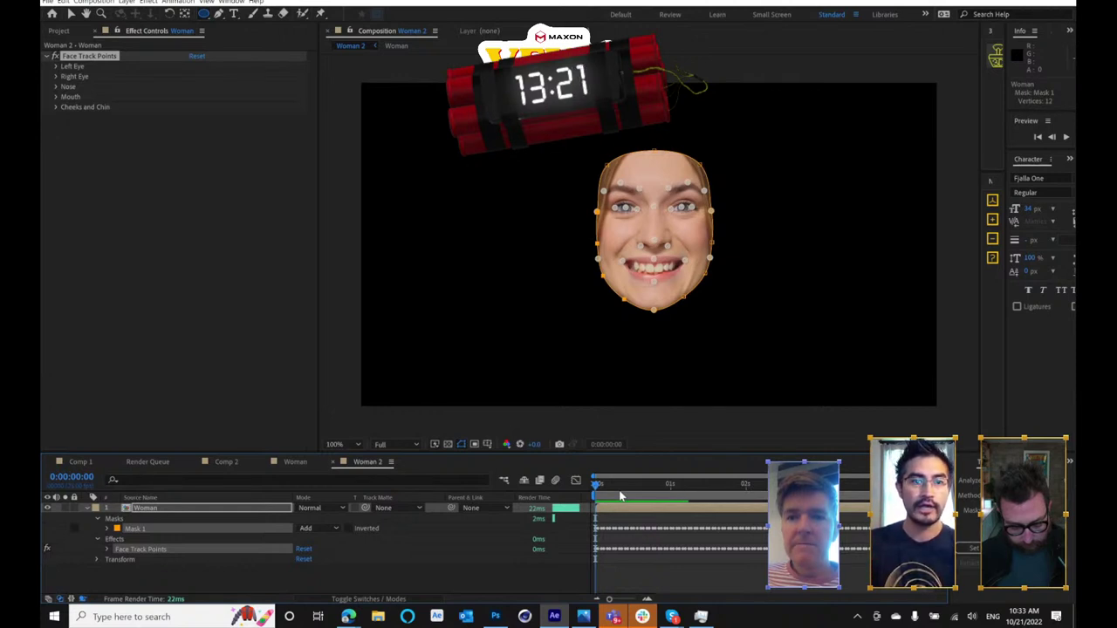
key("space")
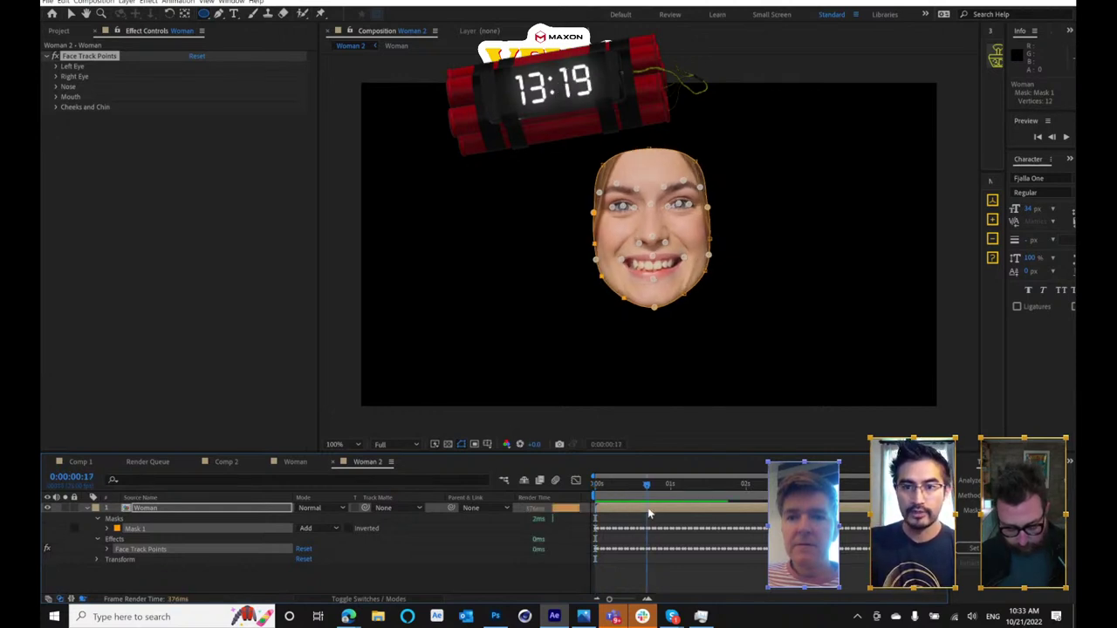
key("space")
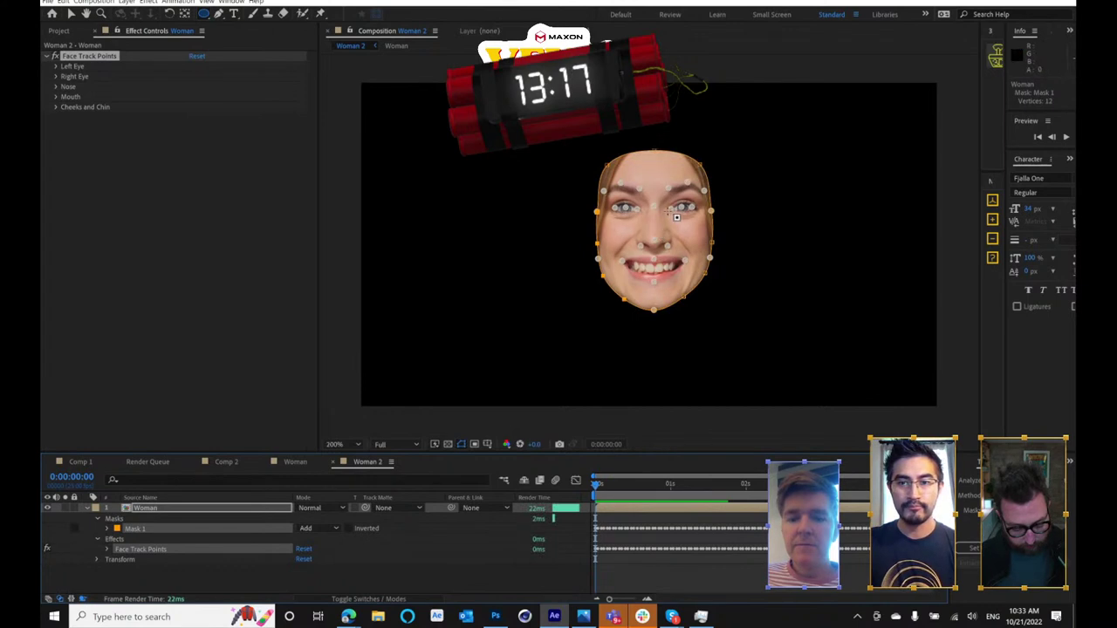
scroll(697, 203, "up", 1)
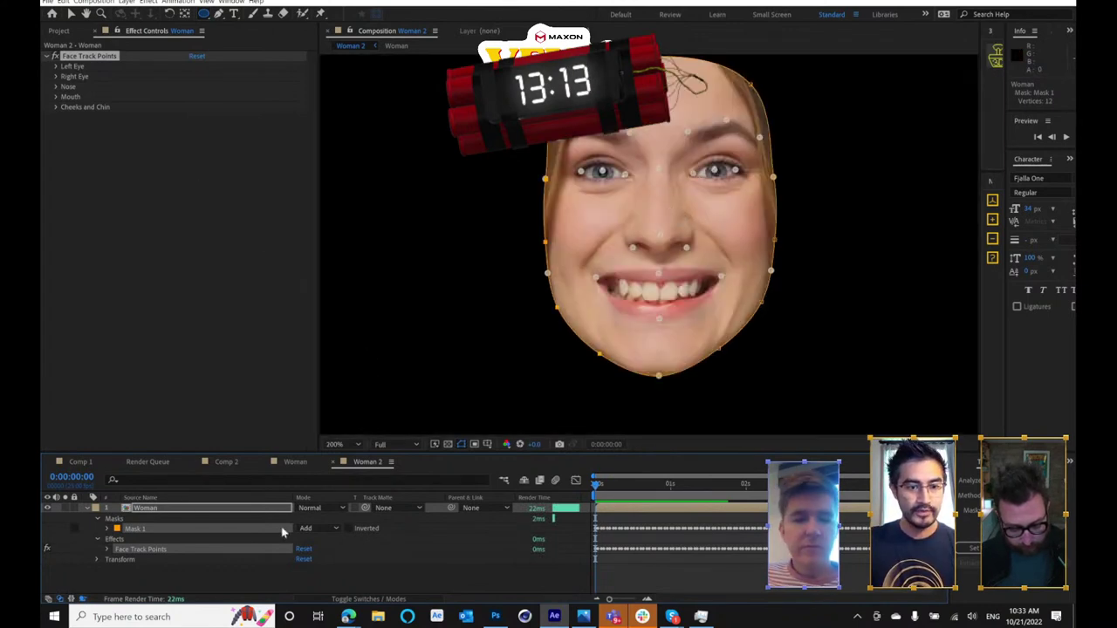
left_click(314, 529)
left_click(317, 450)
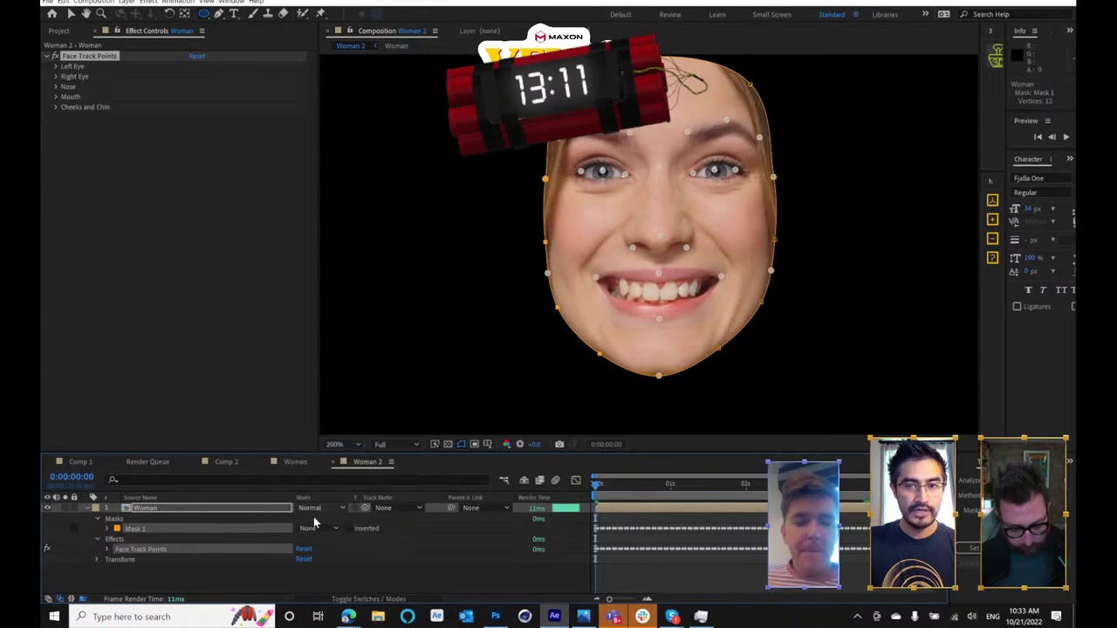
- Preview the track points on the full woman, move to 0:00:01:15 and extract the face measurements
key("space")
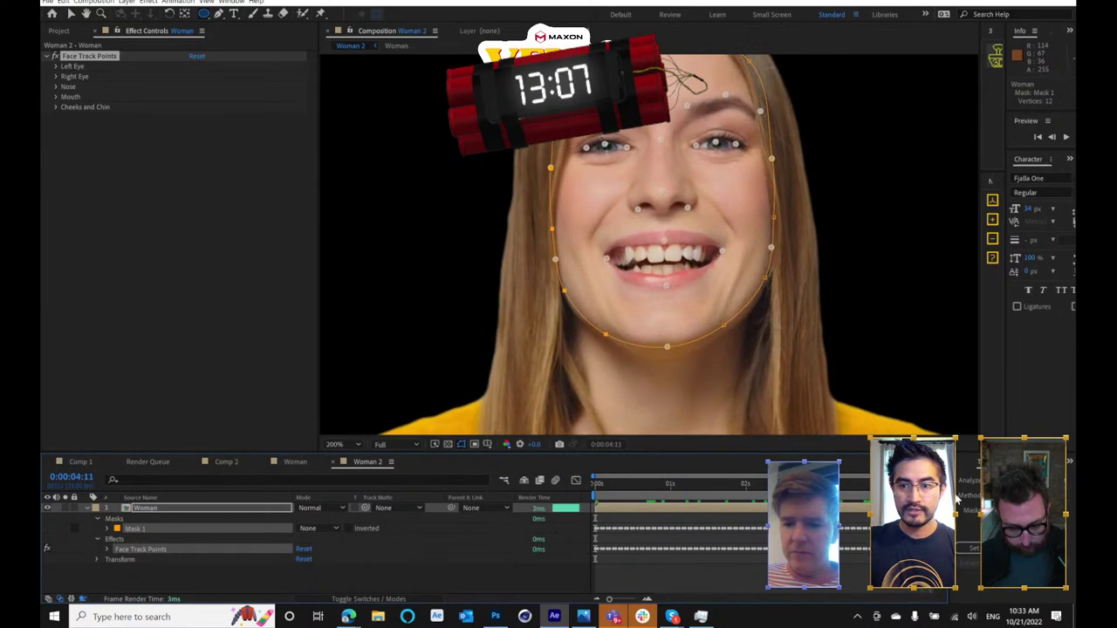
left_click_drag(844, 494, 716, 510)
left_click(744, 494)
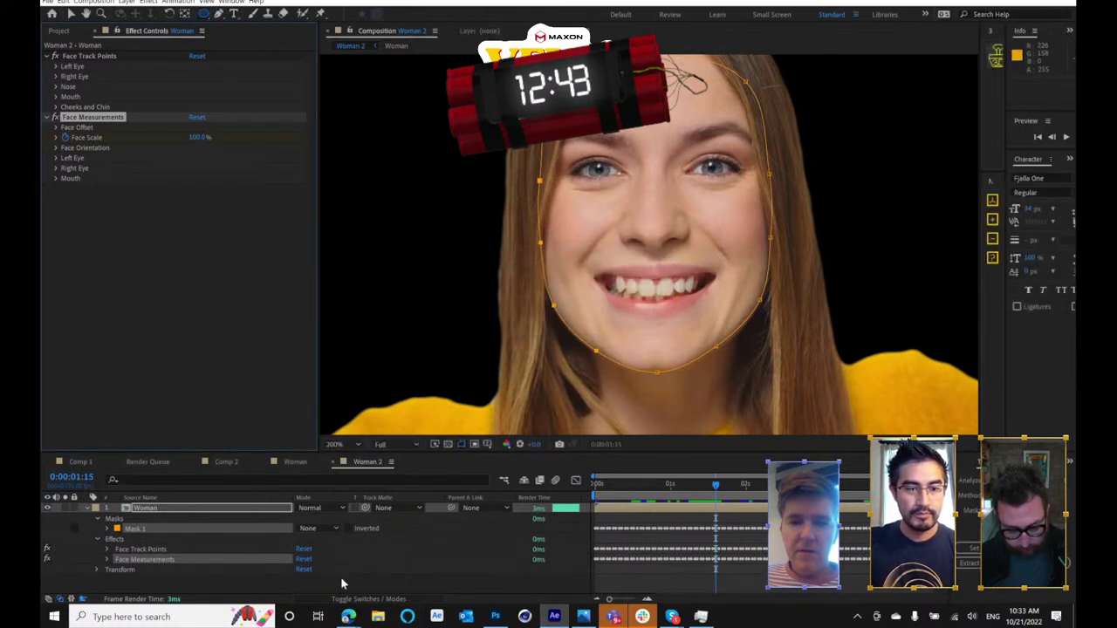
- Import WitchesSmile.gif into the 02_FOOTAGE folder, preview it in the footage viewer and return to the Woman 2 composition
left_click(58, 31)
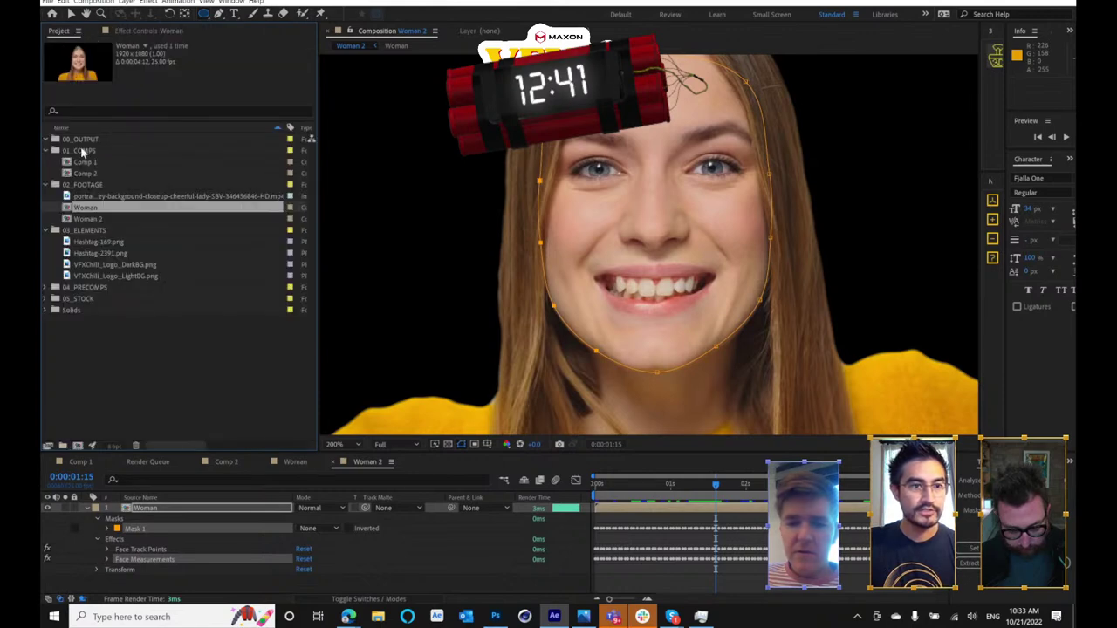
left_click(88, 173)
left_click(90, 183)
key("ctrl+i")
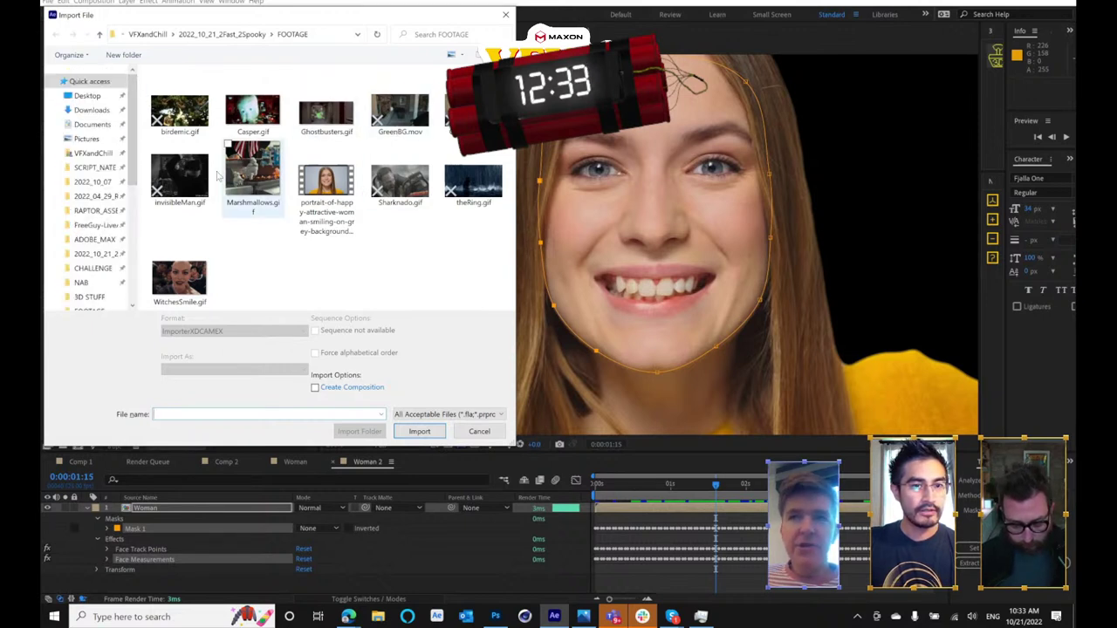
double_click(191, 267)
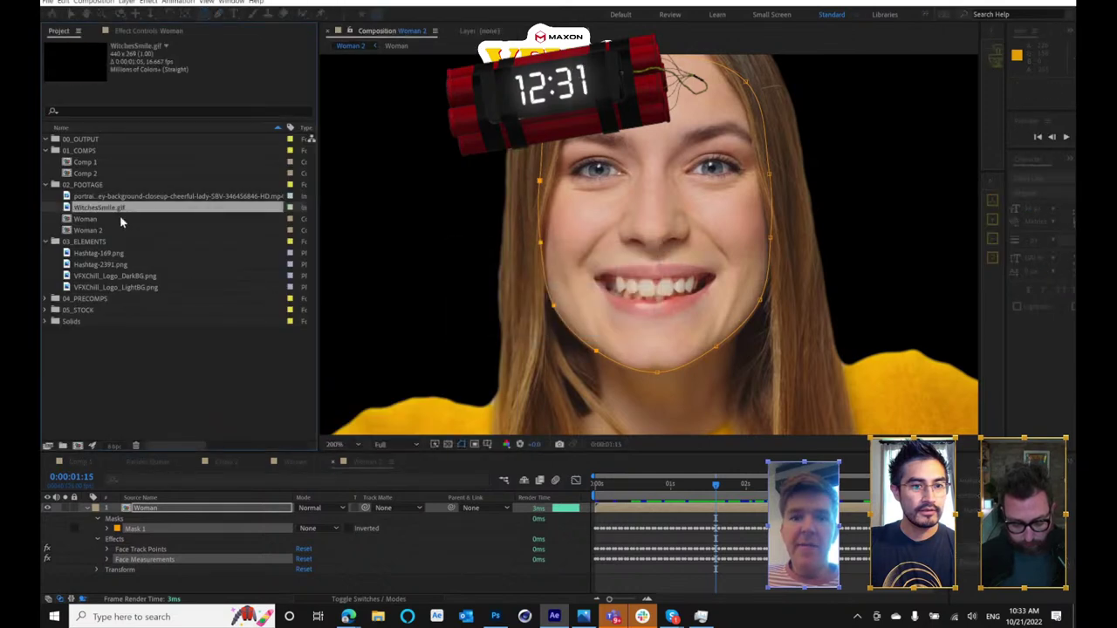
double_click(74, 211)
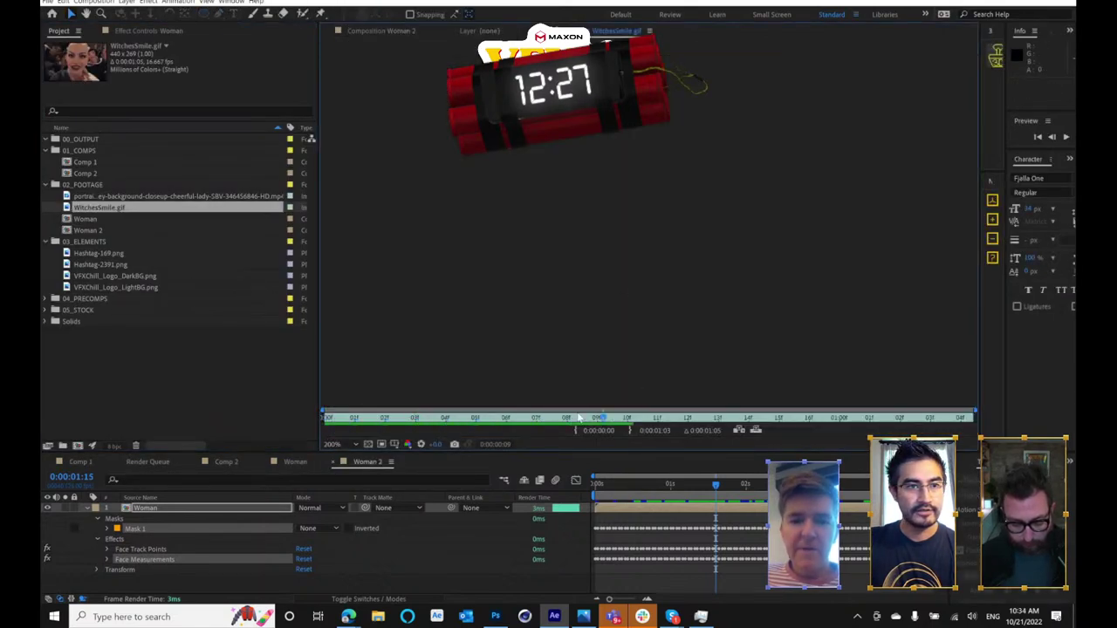
left_click(379, 32)
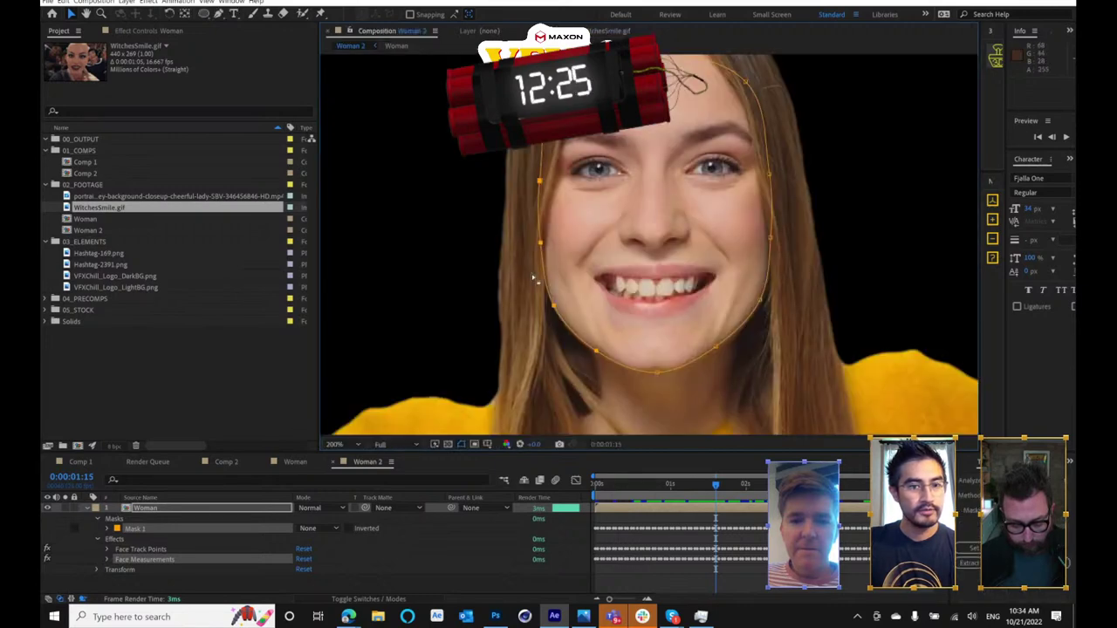
- Switch to Storyblocks in the browser, search for "hotel staff" and open the slow-motion portrait of the two uniformed receptionists
mouse_move(348, 616)
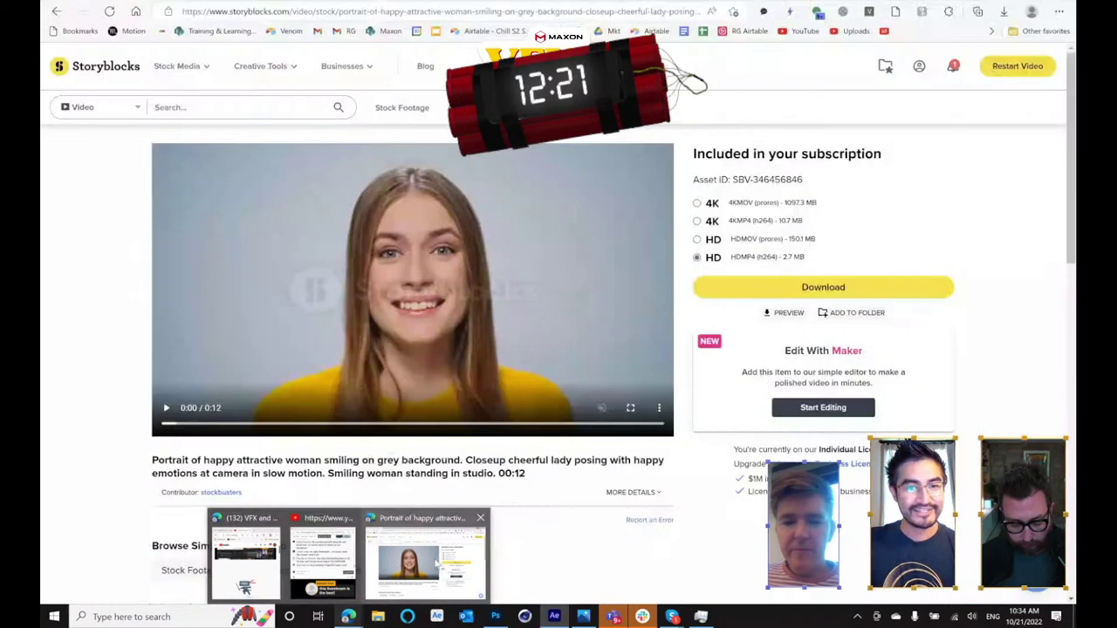
left_click(438, 557)
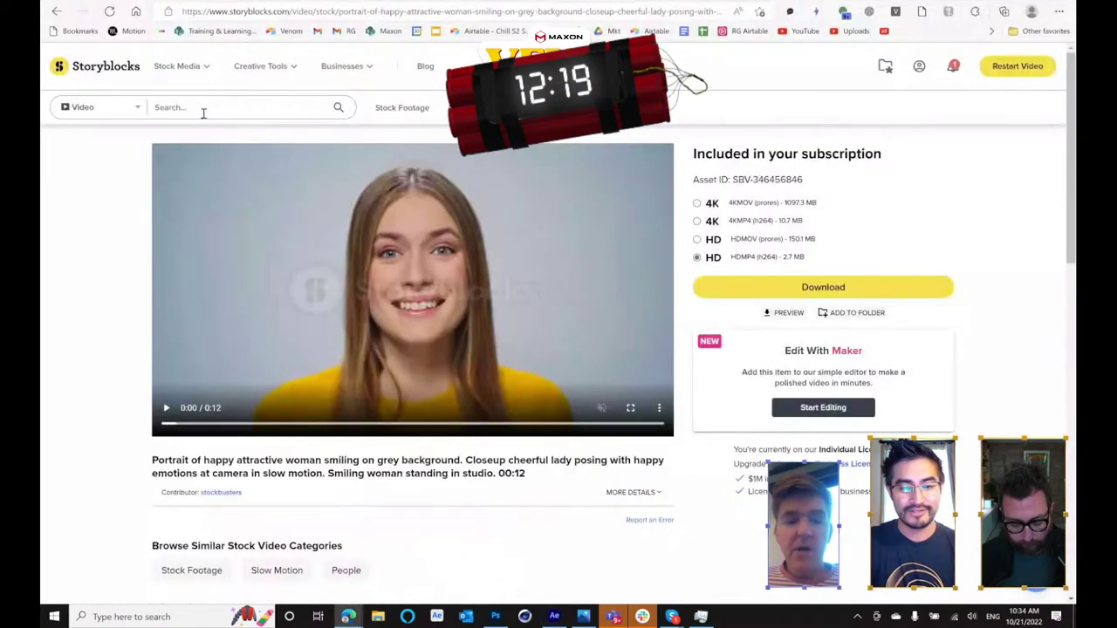
left_click(203, 112)
type("hotel staff")
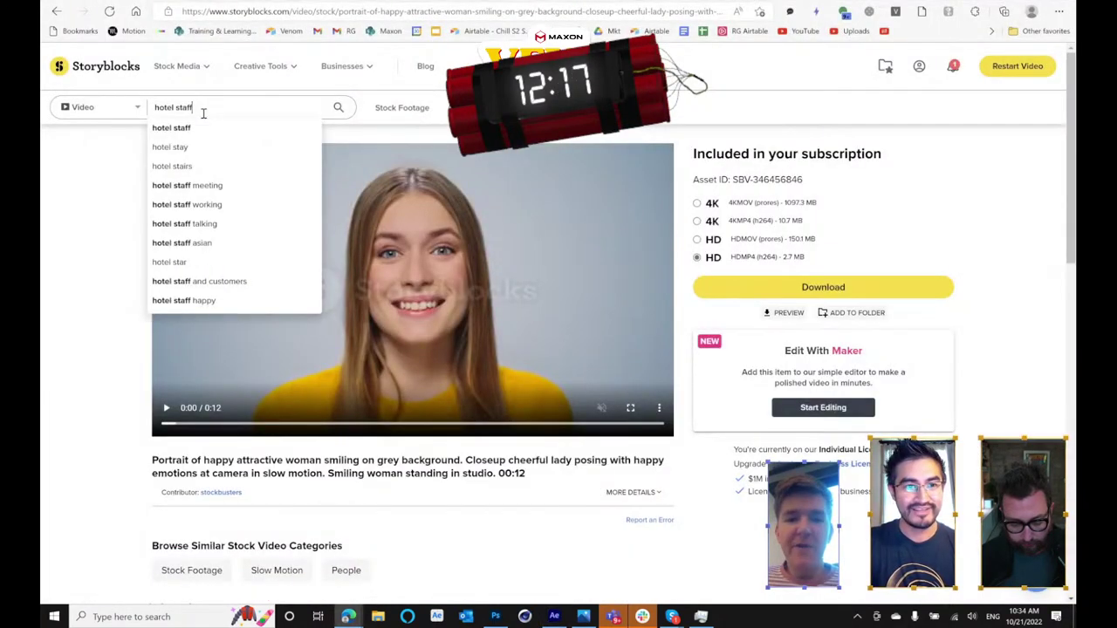
key("Return")
mouse_move(346, 66)
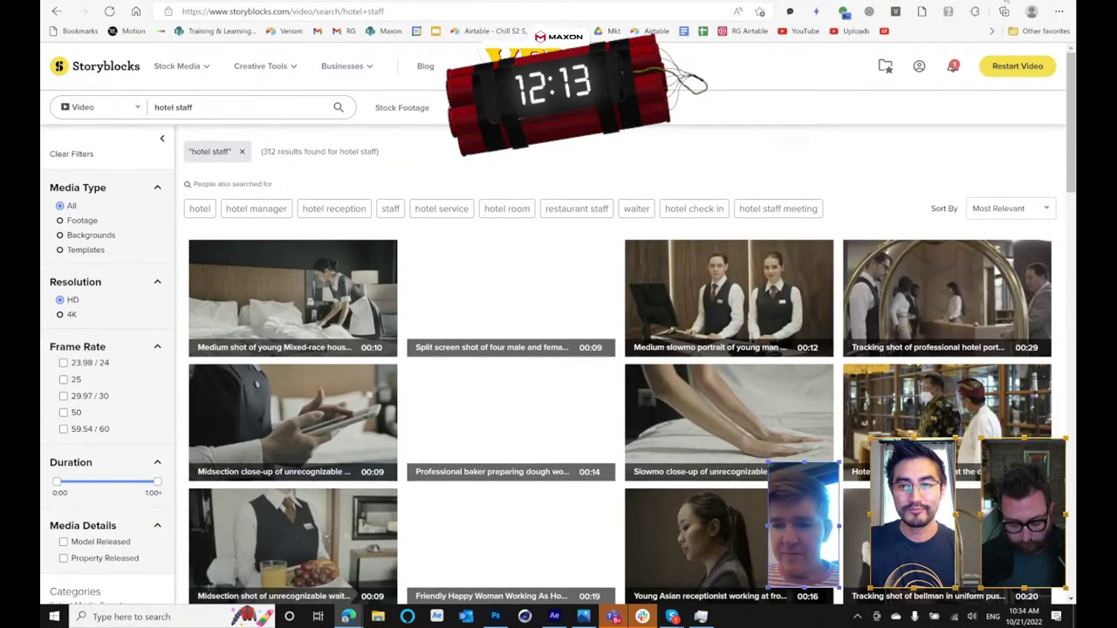
left_click(747, 299)
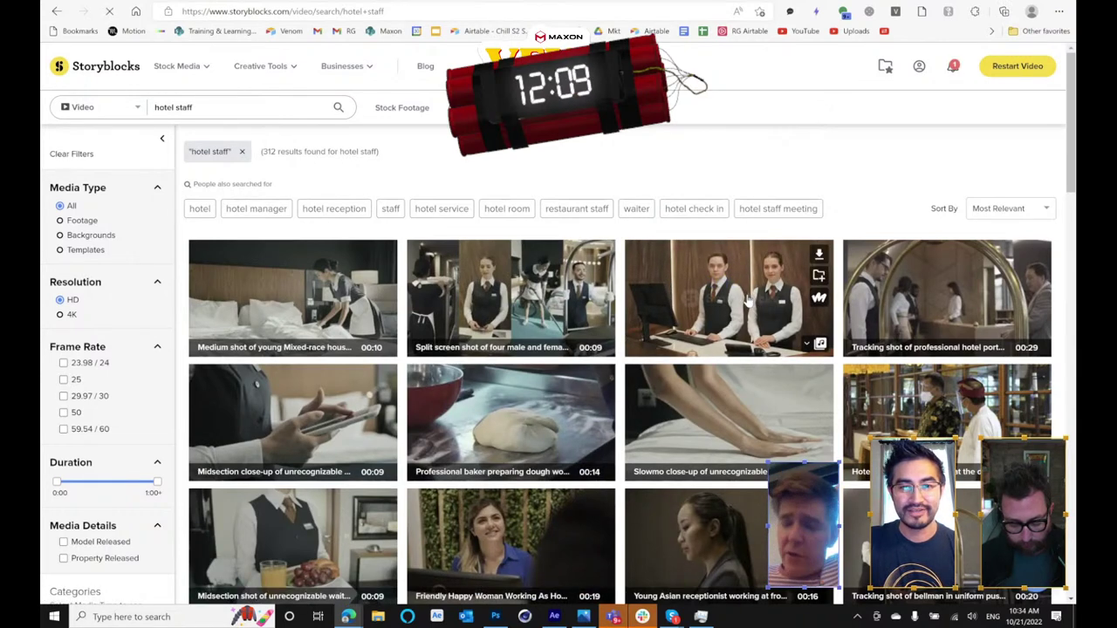
left_click(747, 299)
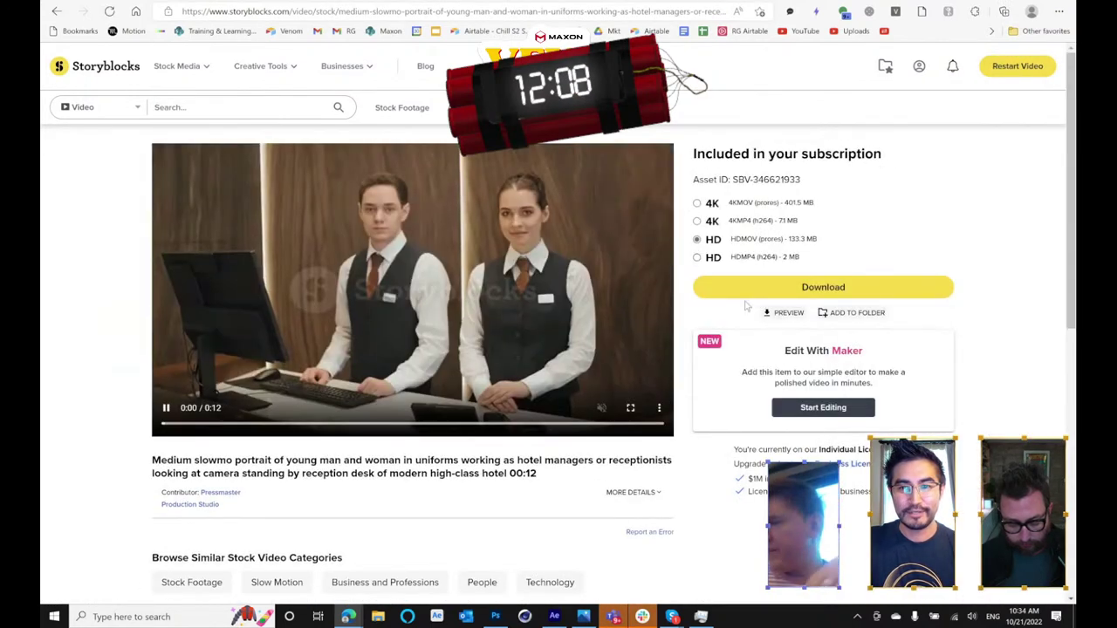
- Download the receptionists clip as HDMP4 (h264) and save it as BG in the FOOTAGE folder
left_click(738, 256)
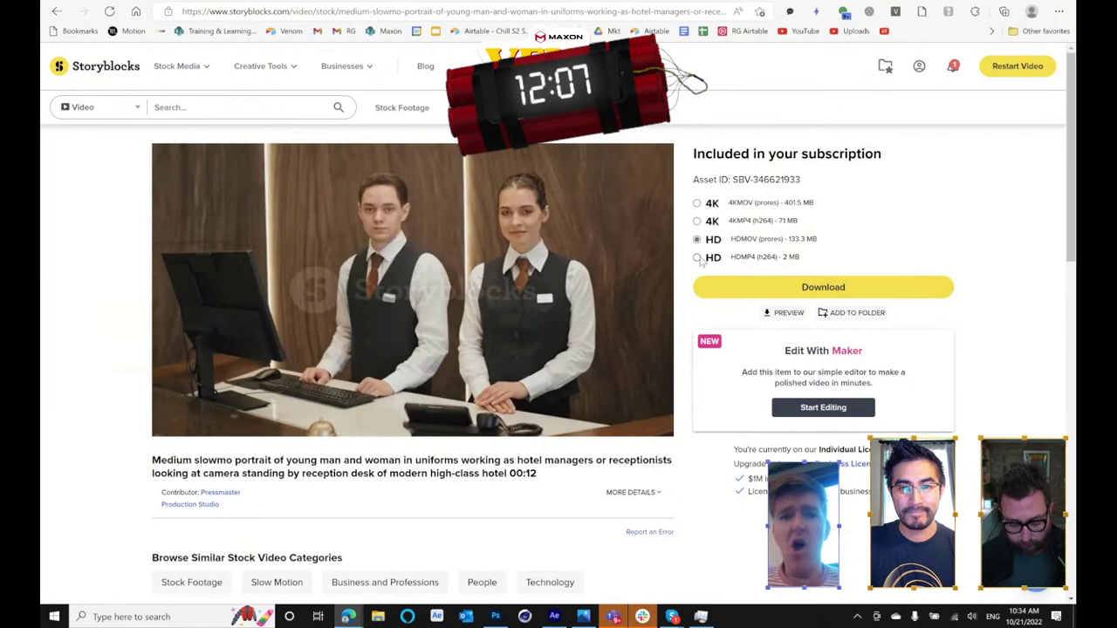
left_click(766, 286)
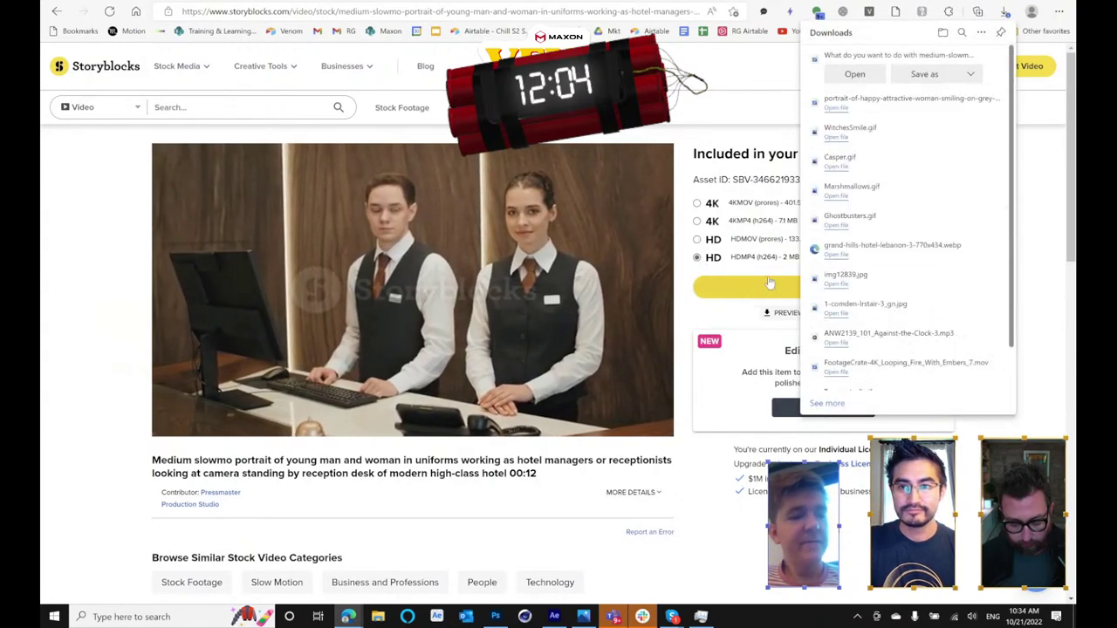
left_click(924, 73)
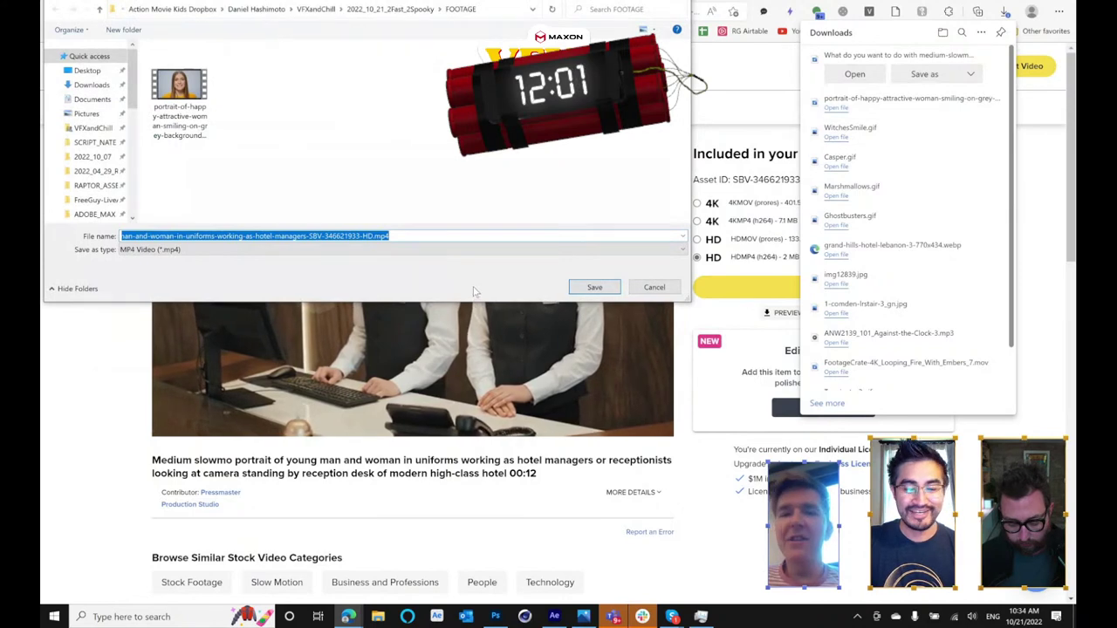
type("BG")
left_click(594, 287)
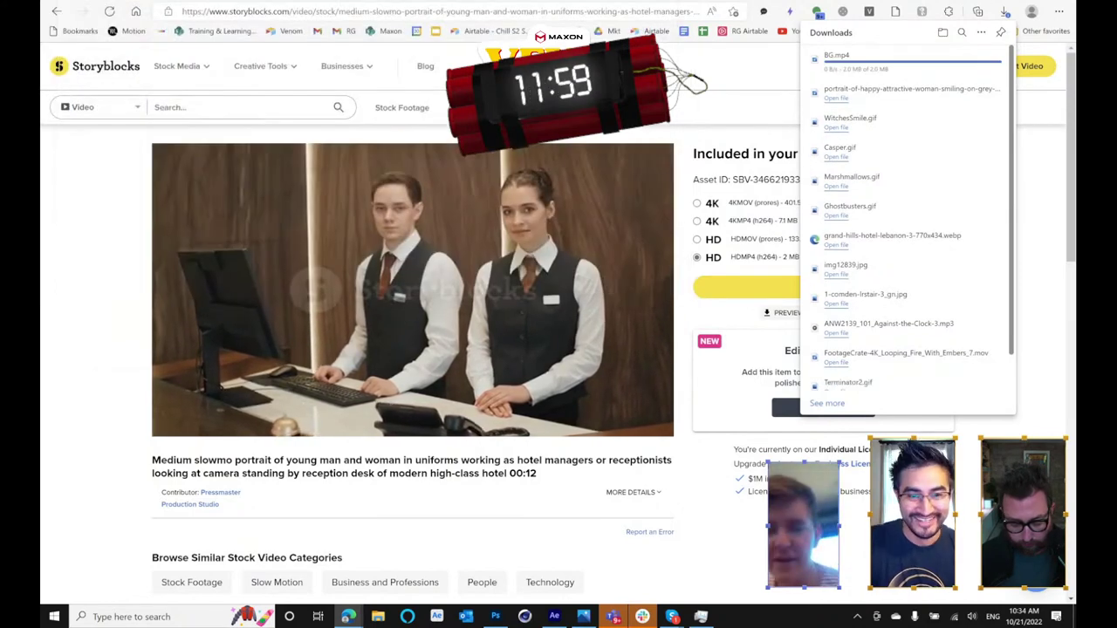
left_click(1006, 1)
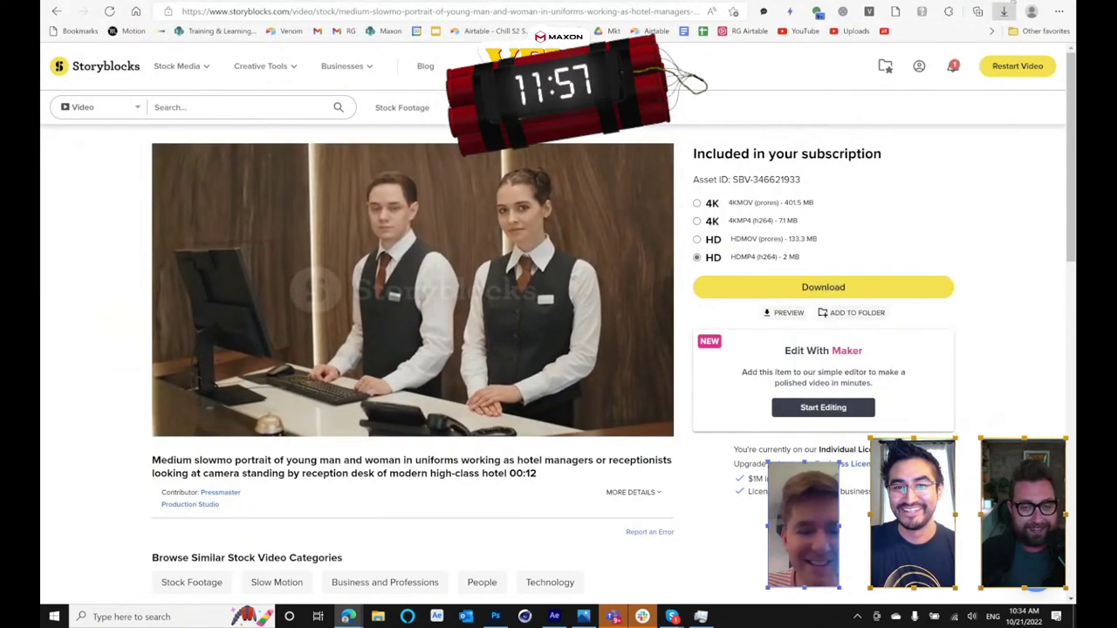
- Return to After Effects and import BG.mp4 into the project's footage folder
left_click(113, 357)
double_click(209, 385)
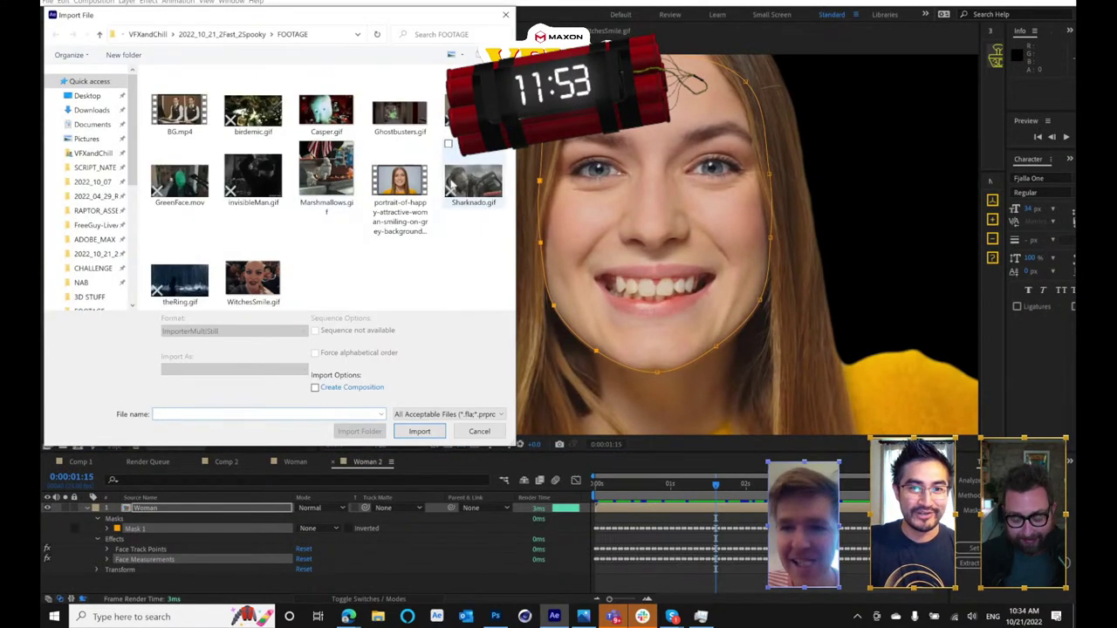
double_click(180, 109)
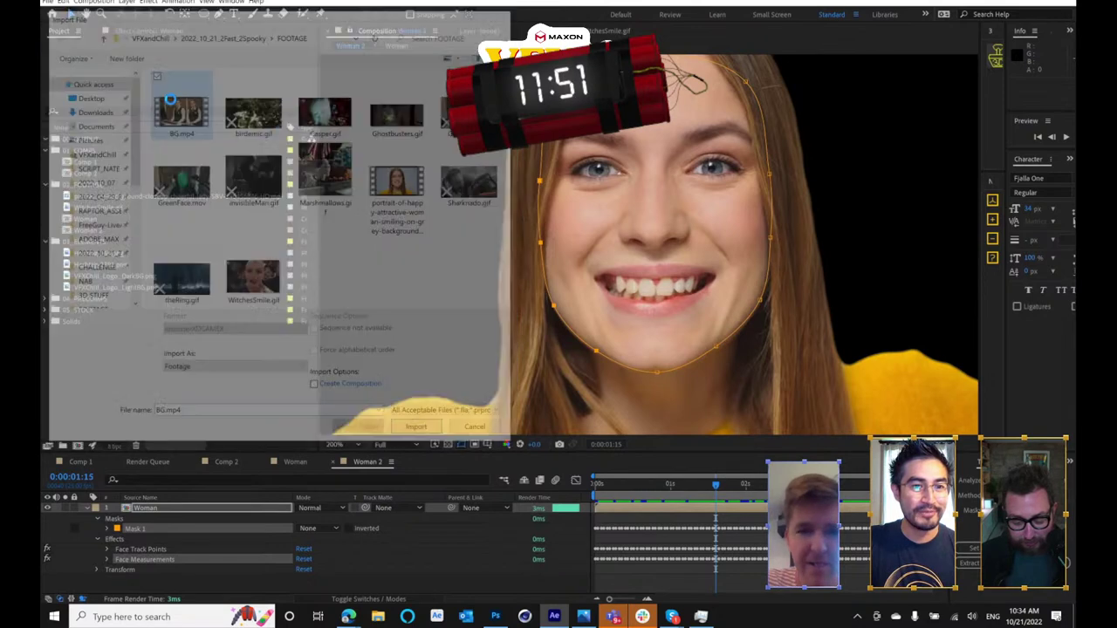
- Add BG.mp4 to the Woman 2 composition beneath the Woman layer, then widen the viewer and collapse the Woman layer's properties
left_click_drag(178, 583, 179, 581)
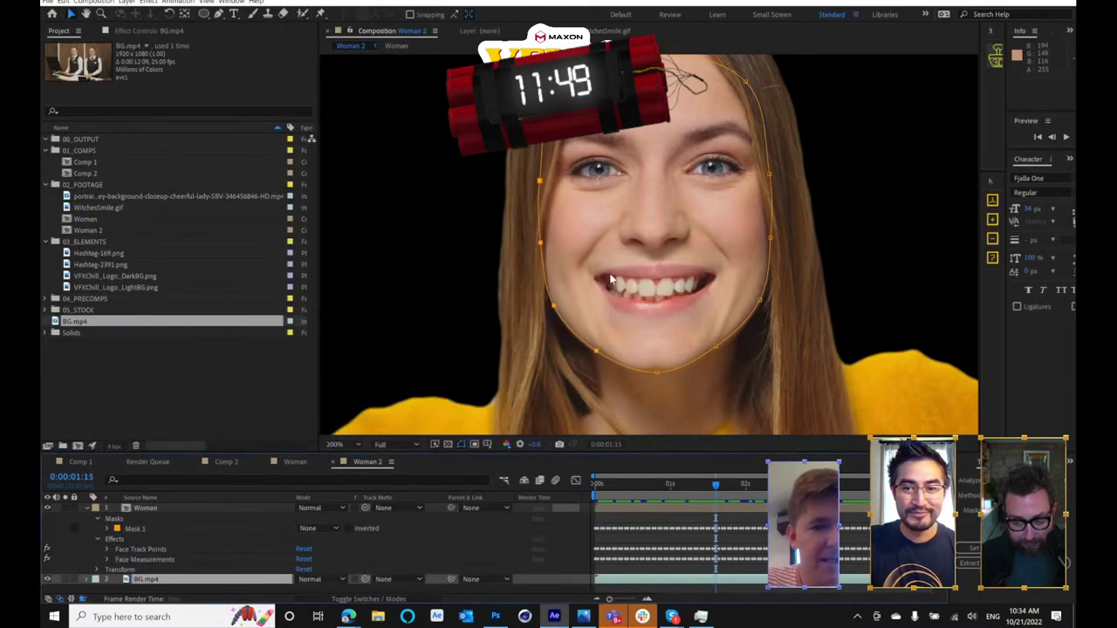
scroll(807, 396, "down", 1)
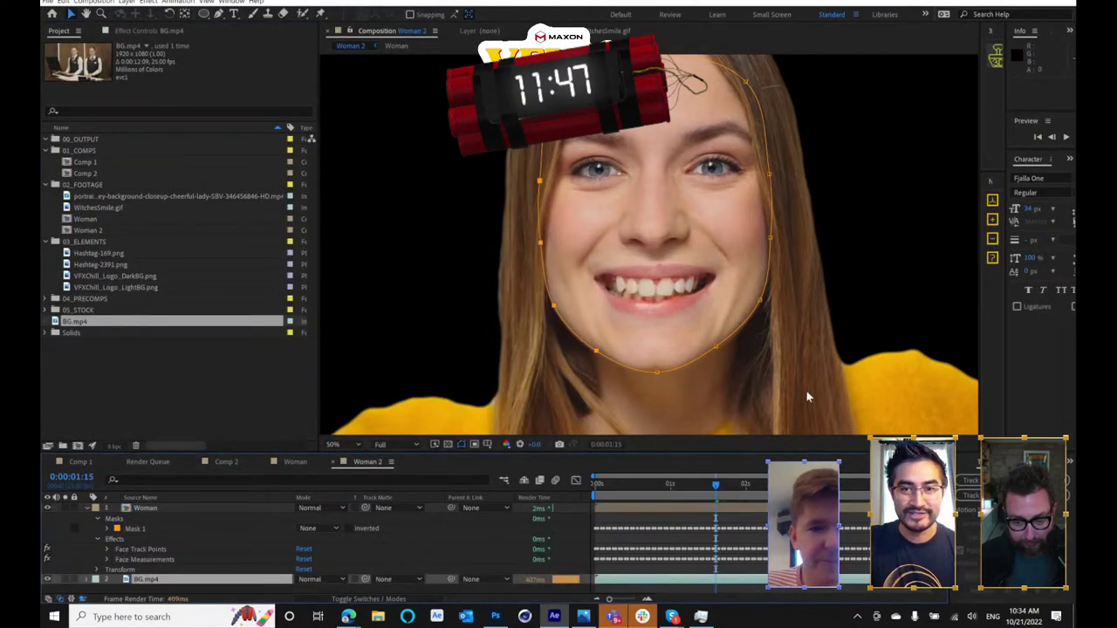
left_click(689, 521)
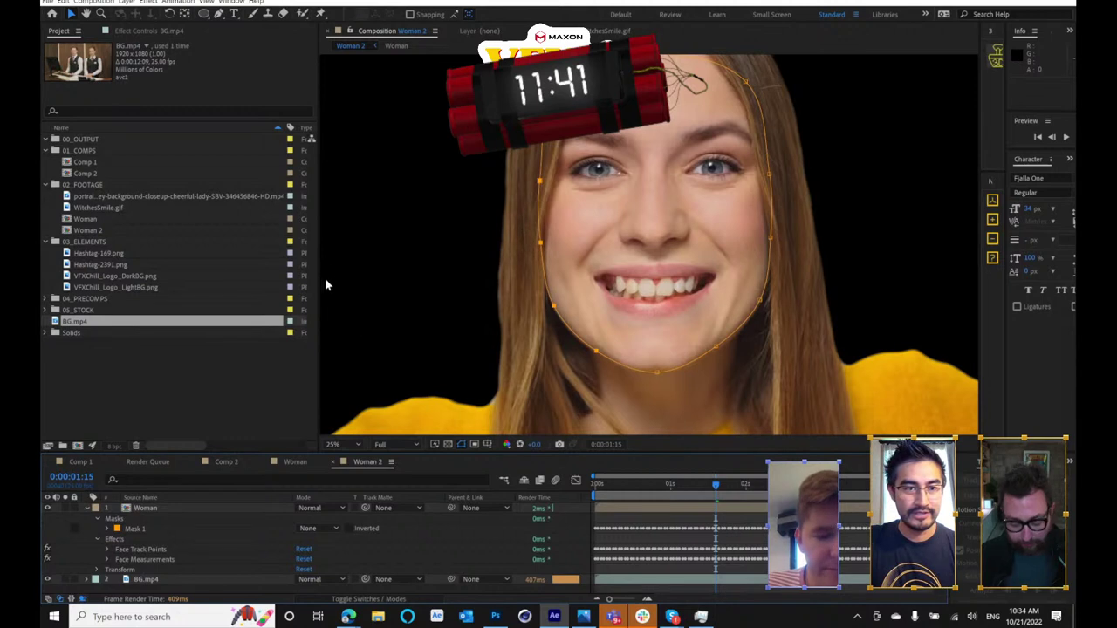
left_click_drag(319, 276, 224, 294)
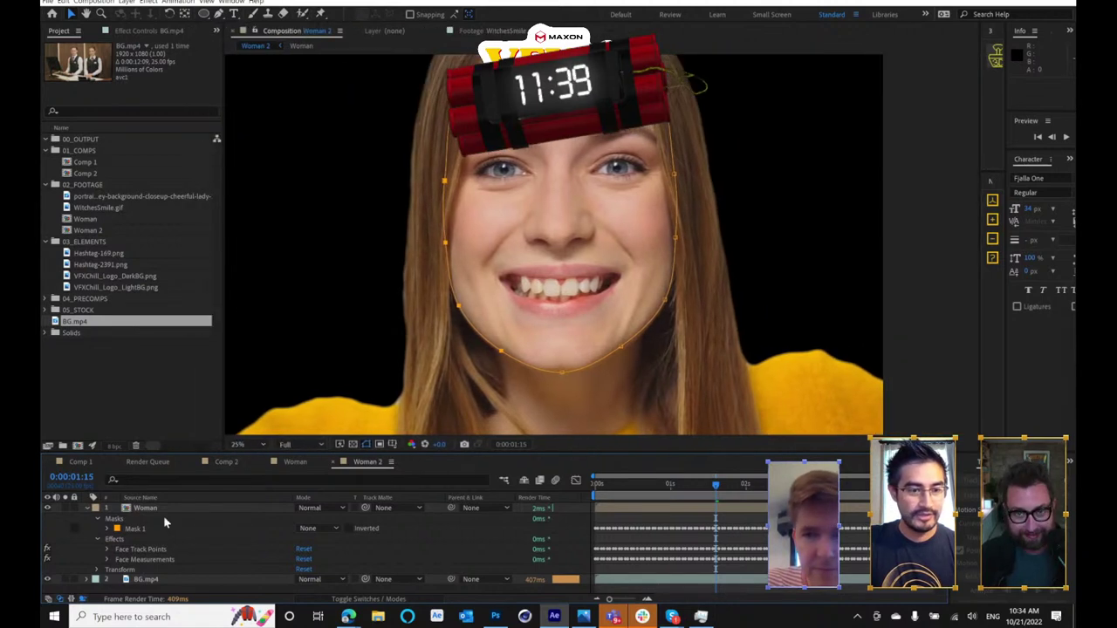
left_click(87, 511)
left_click(147, 518)
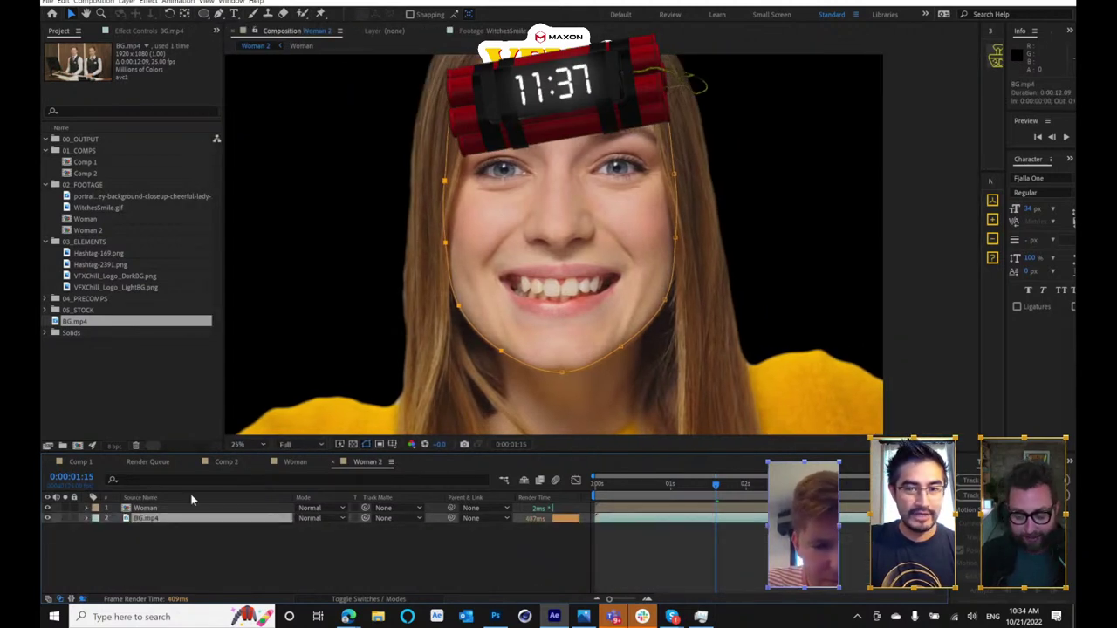
- Try to refresh the Woman 2 view by switching to the Layer viewer and back and scrubbing through the timeline
left_click(379, 33)
left_click(288, 32)
left_click(576, 533)
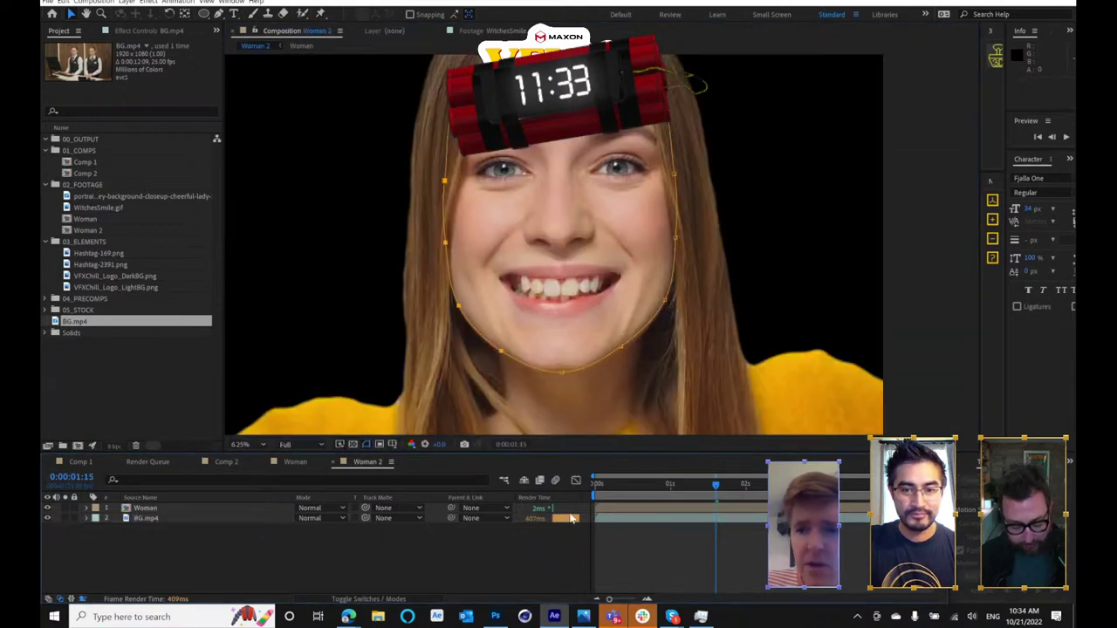
left_click_drag(646, 497, 860, 497)
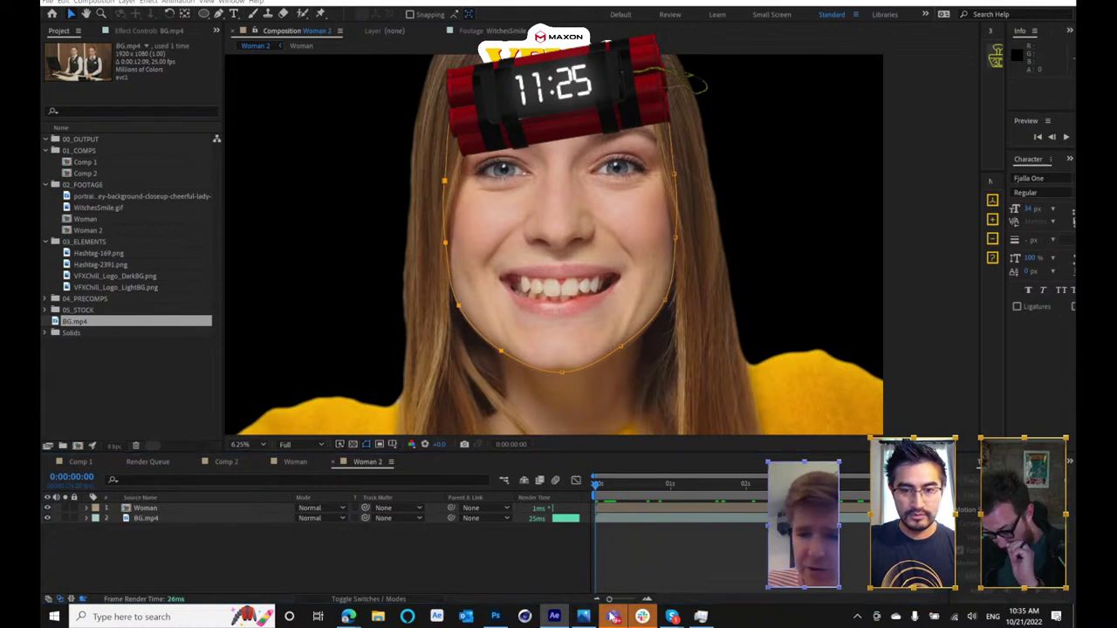
- Quit Photoshop without saving the changes to the hotel image and return to After Effects
left_click(584, 617)
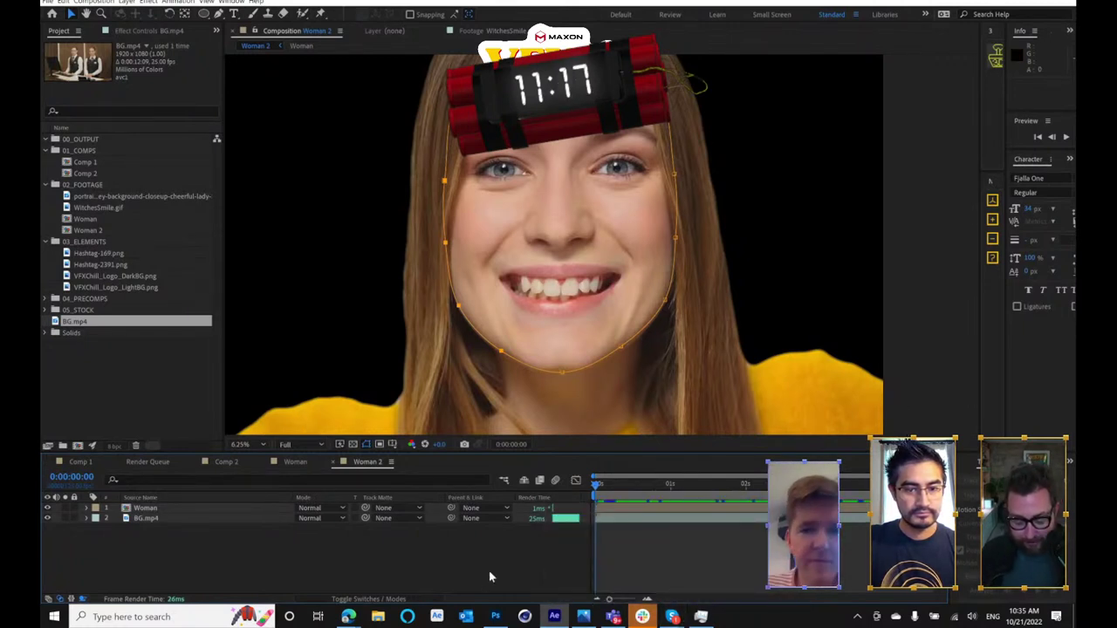
mouse_move(502, 616)
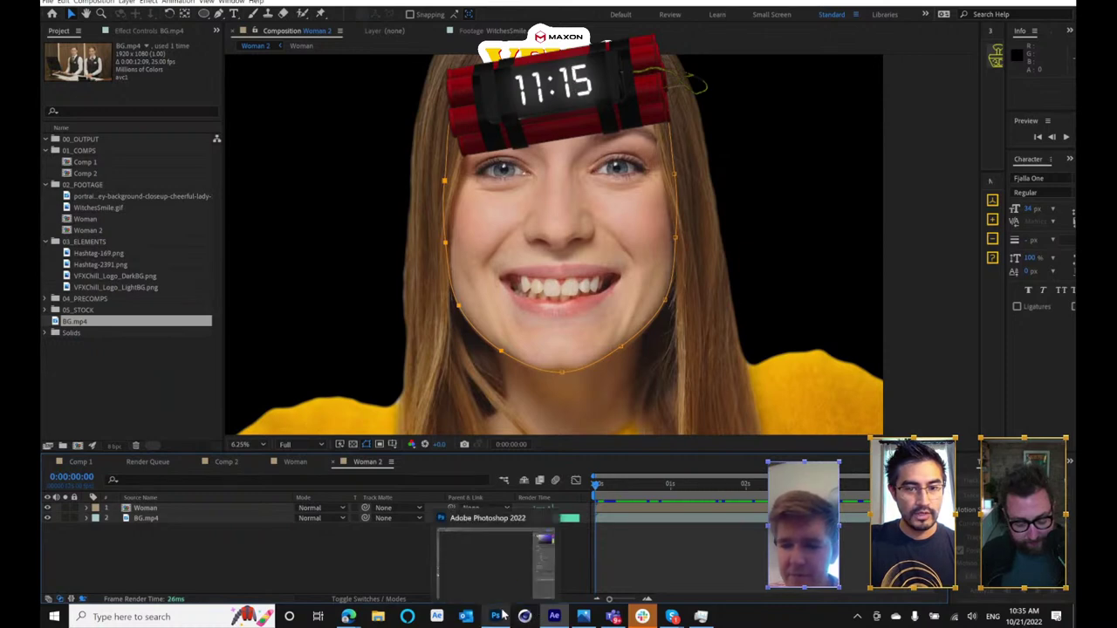
left_click(550, 518)
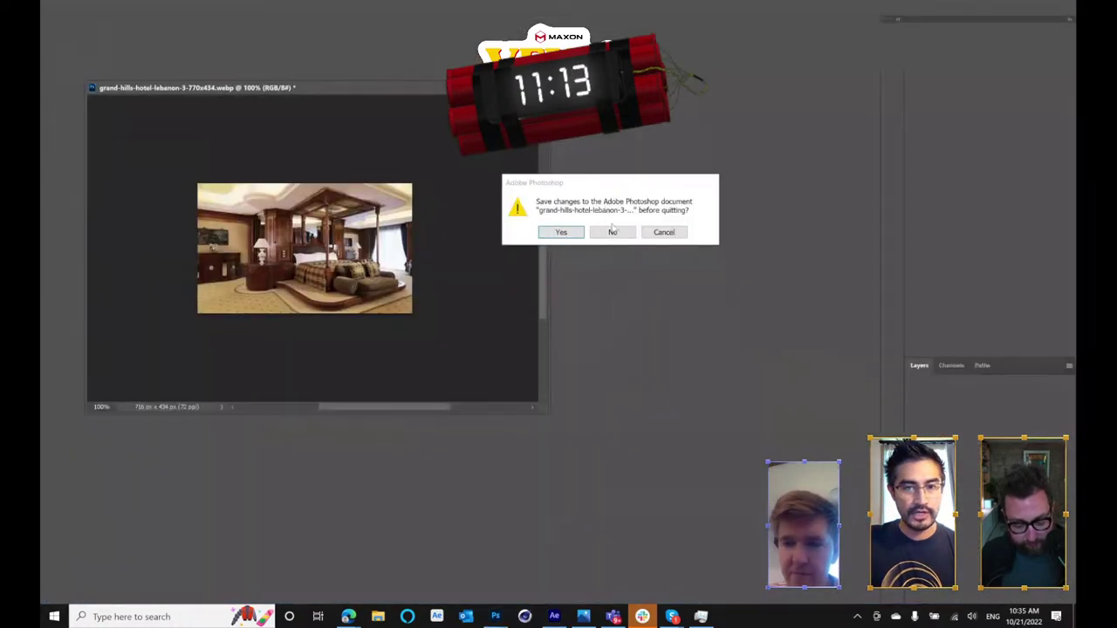
left_click(611, 229)
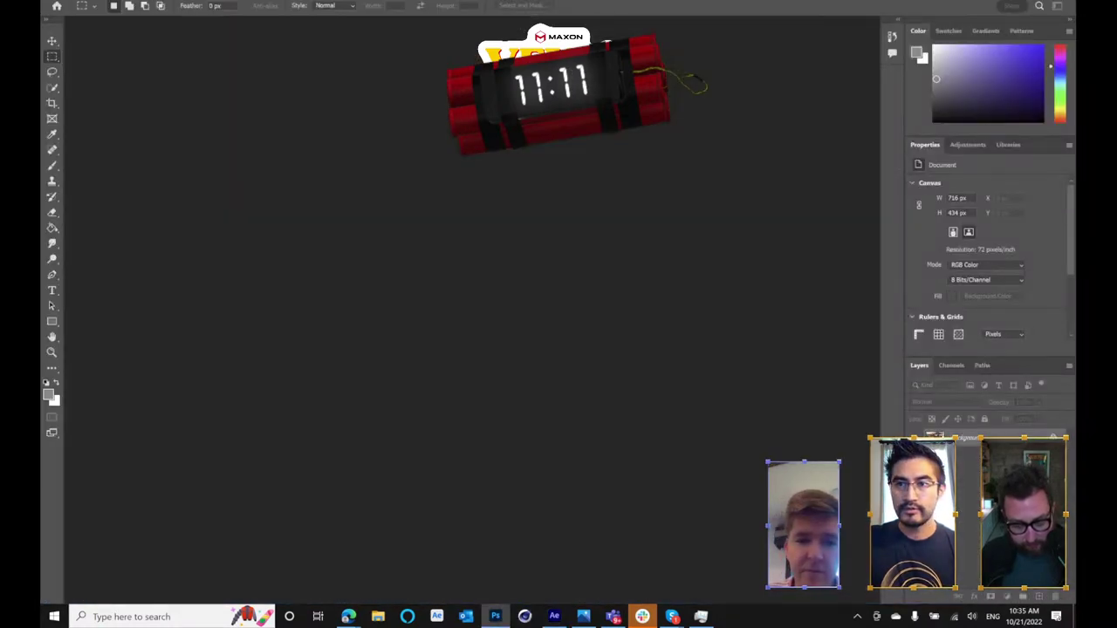
left_click(553, 616)
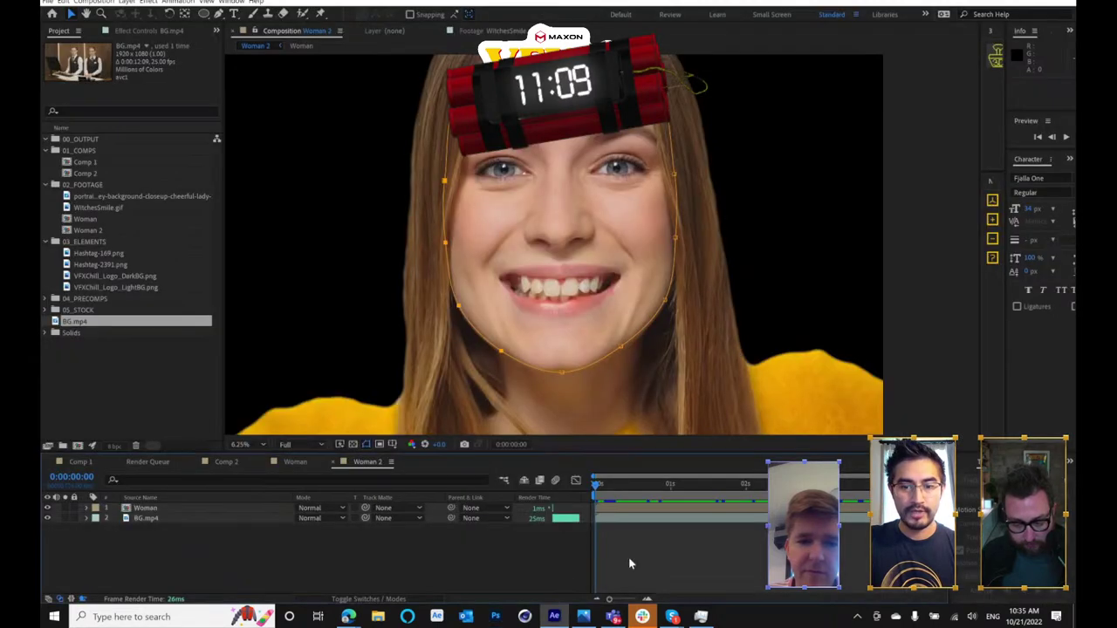
- Preview Woman 2 with the BG.mp4 layer temporarily hidden to test whether the viewer updates, then go back to the first frame
key("space")
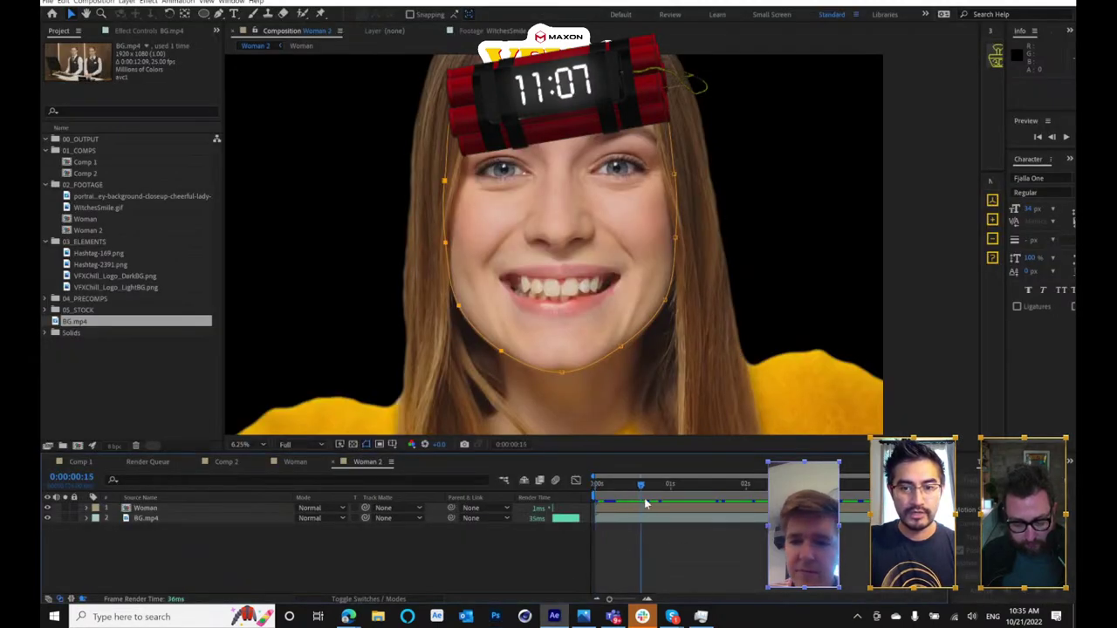
left_click(48, 518)
left_click(729, 495)
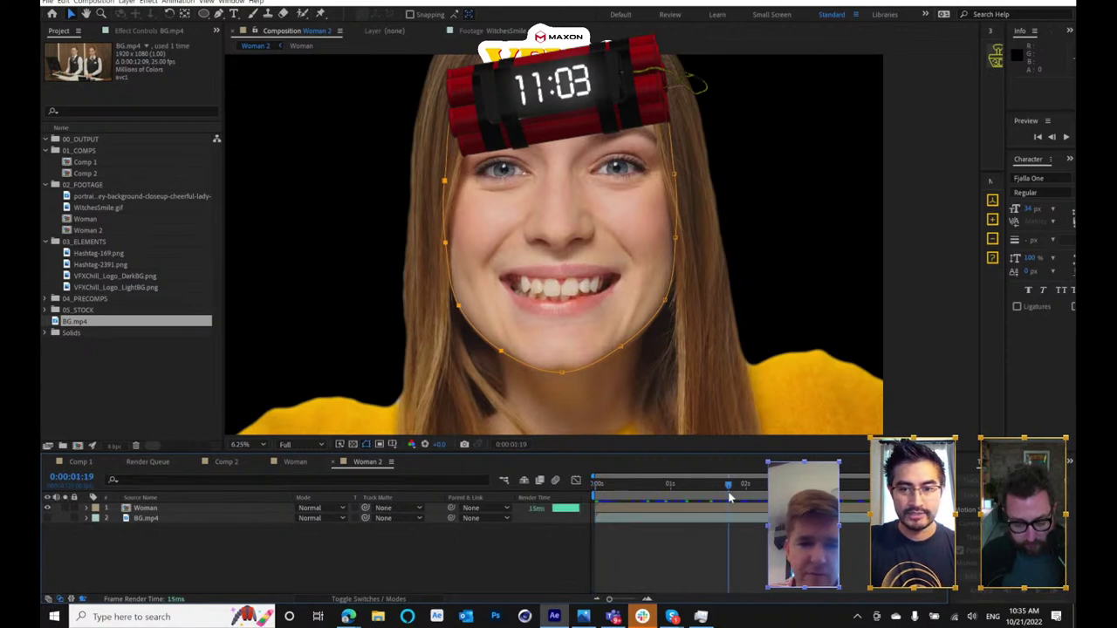
key("Home")
left_click(48, 519)
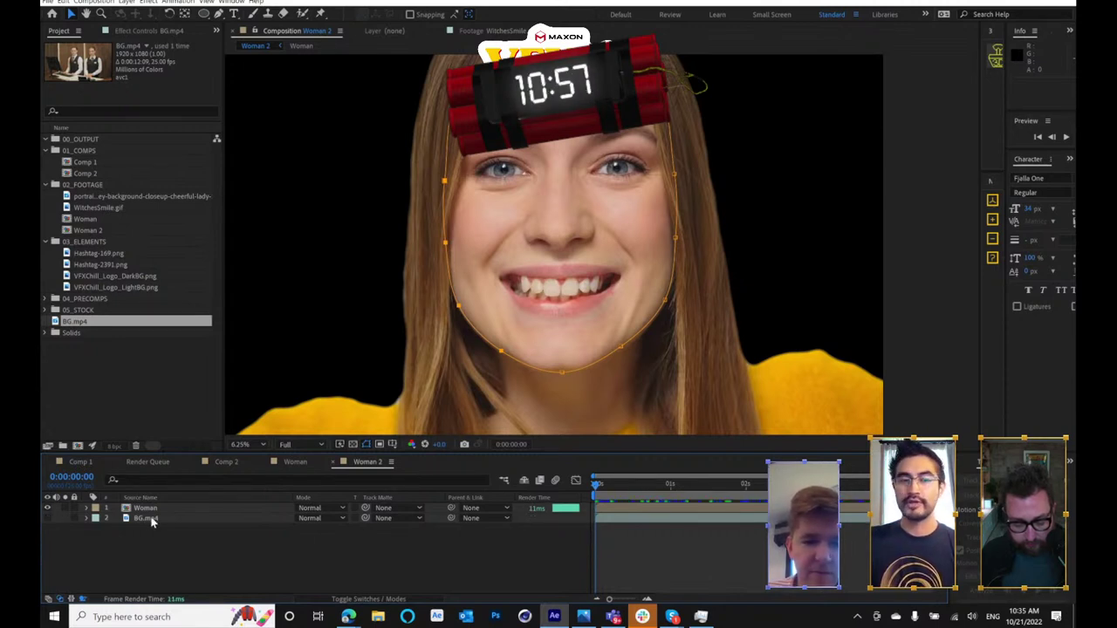
left_click(163, 402)
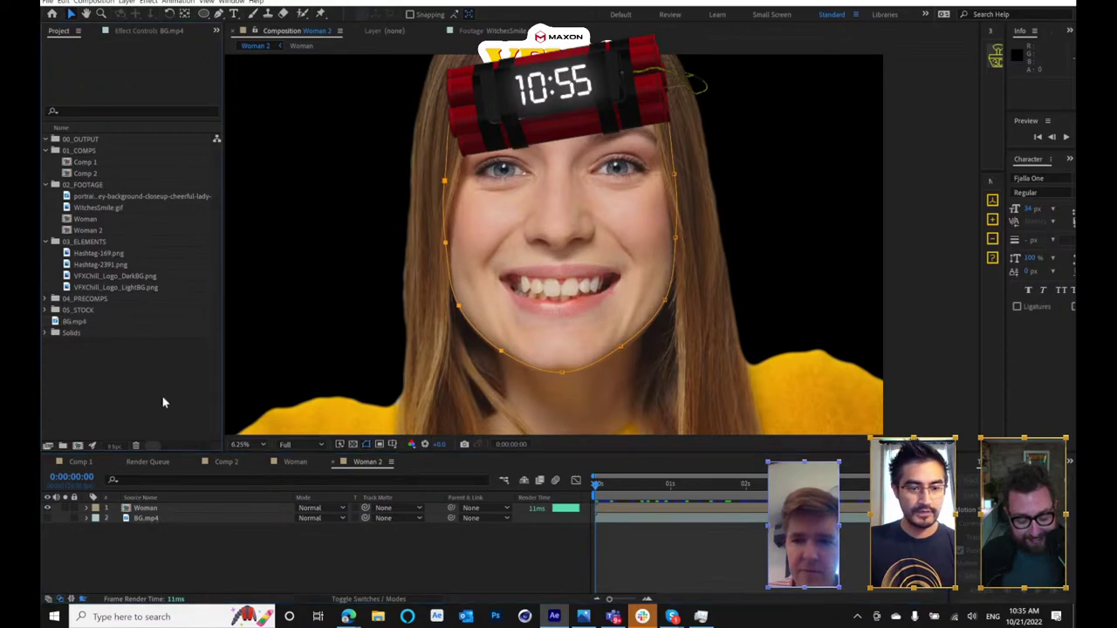
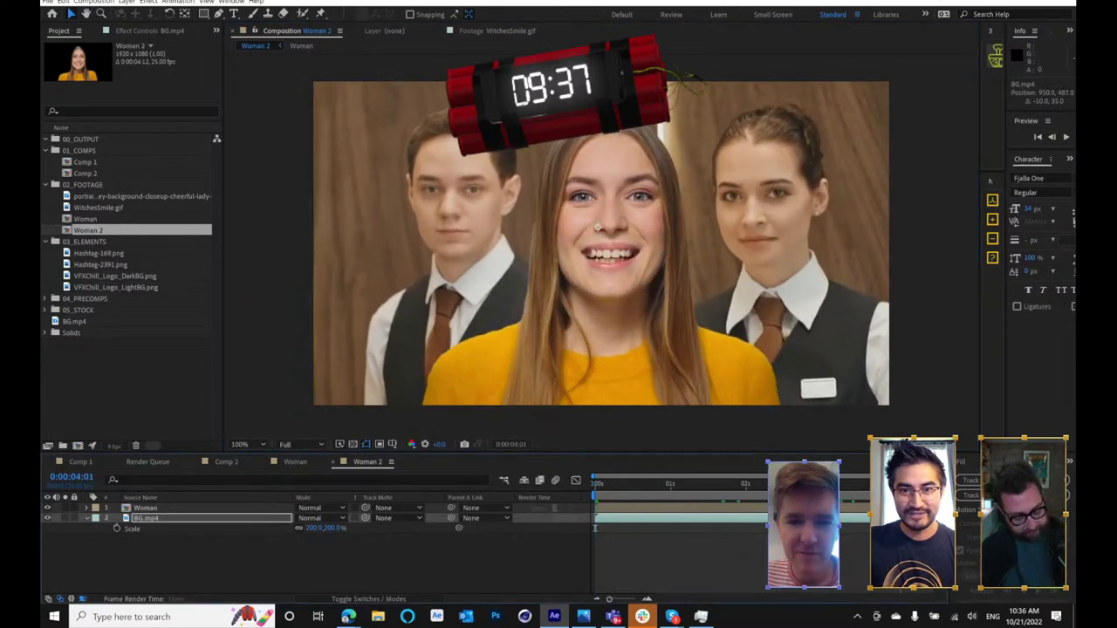
- Play back the woman over the receptionists background, save the project and select the Woman layer
key("space")
key("ctrl+s")
left_click(169, 508)
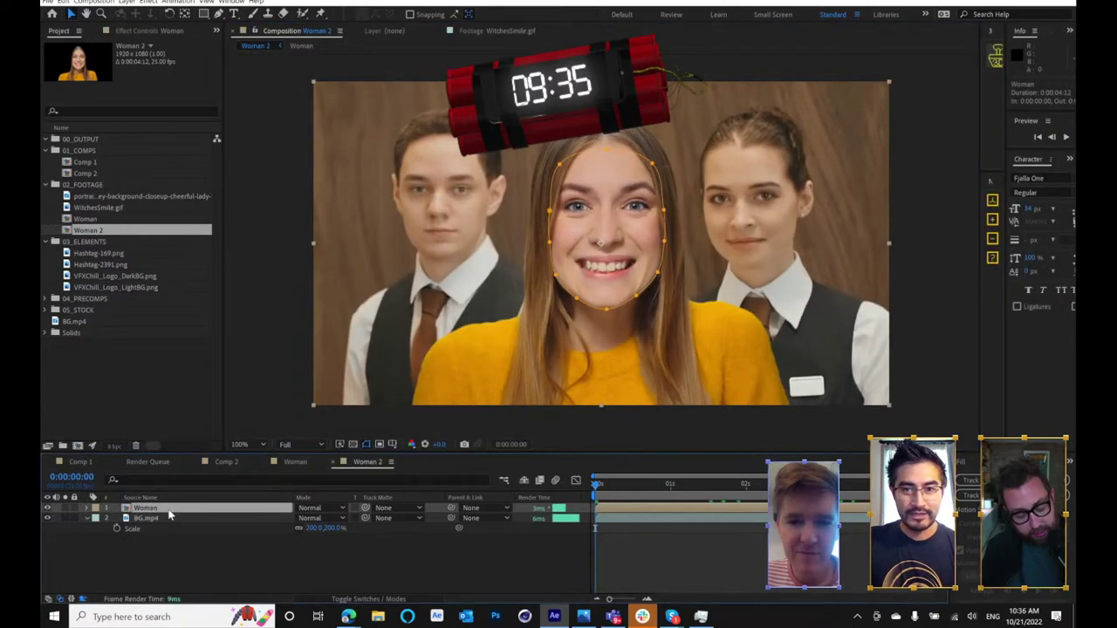
- View WitchesSmile.gif in the footage viewer as the smile reference and return to the Woman 2 composition
left_click(97, 176)
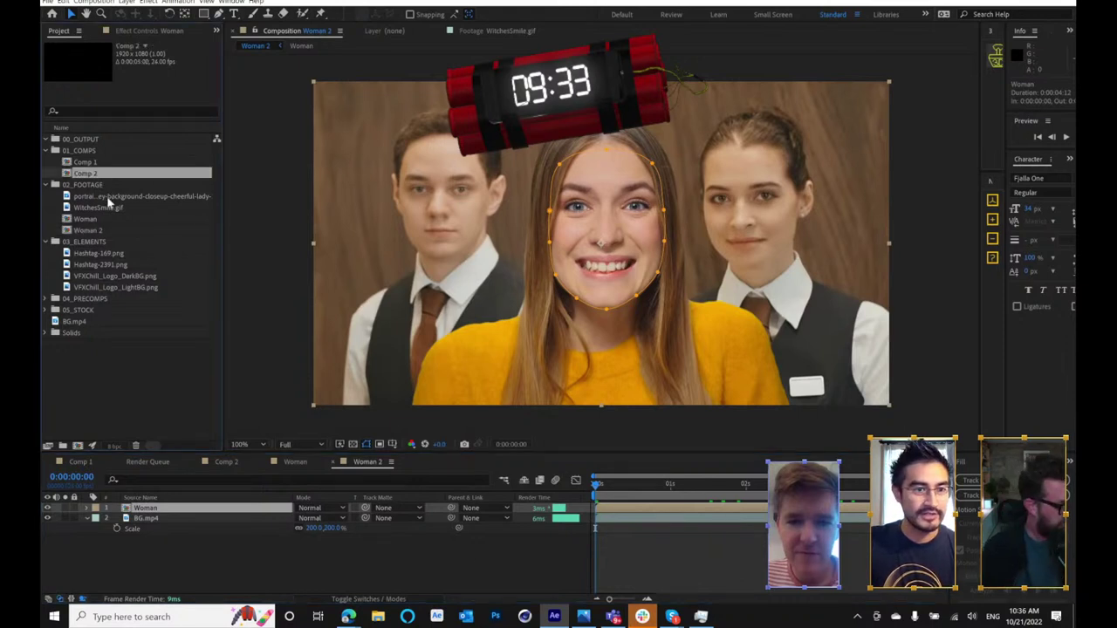
left_click(102, 195)
left_click(106, 208)
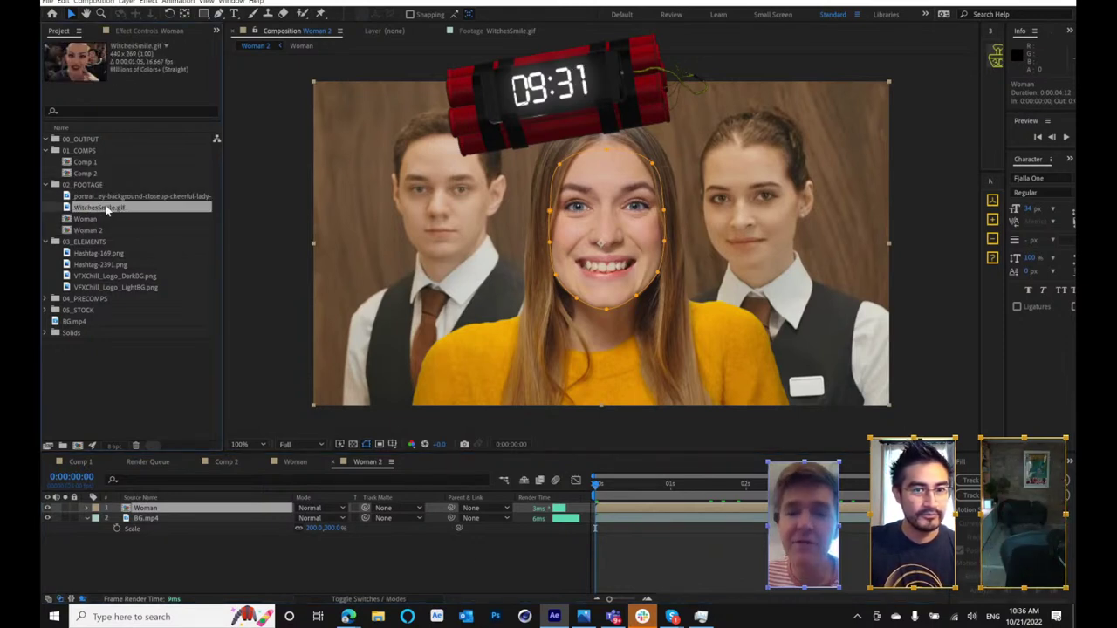
double_click(106, 209)
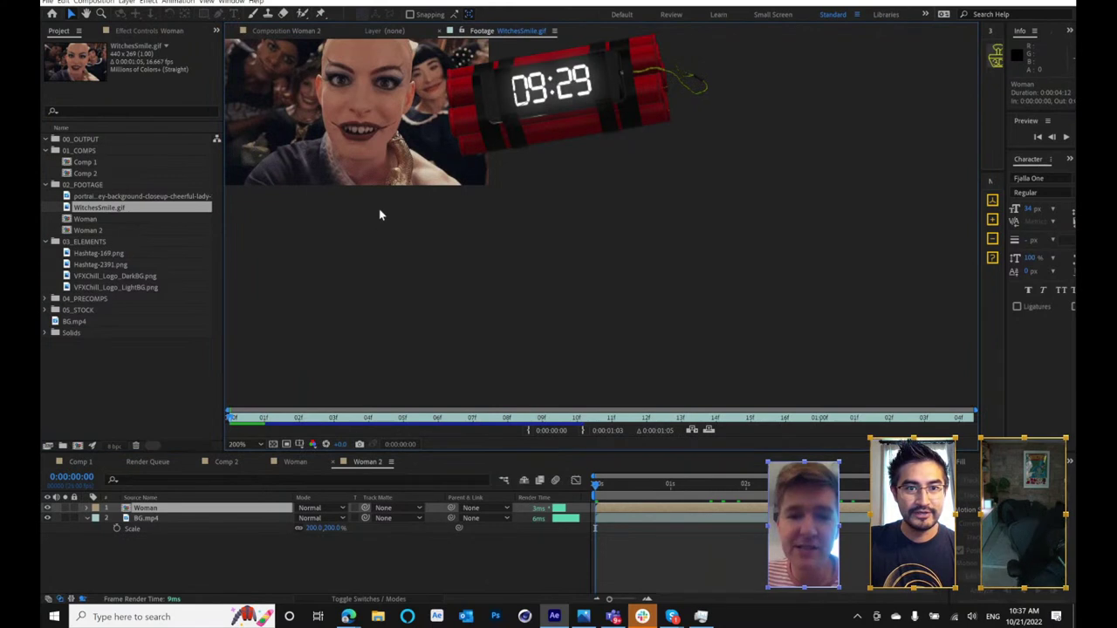
left_click(279, 32)
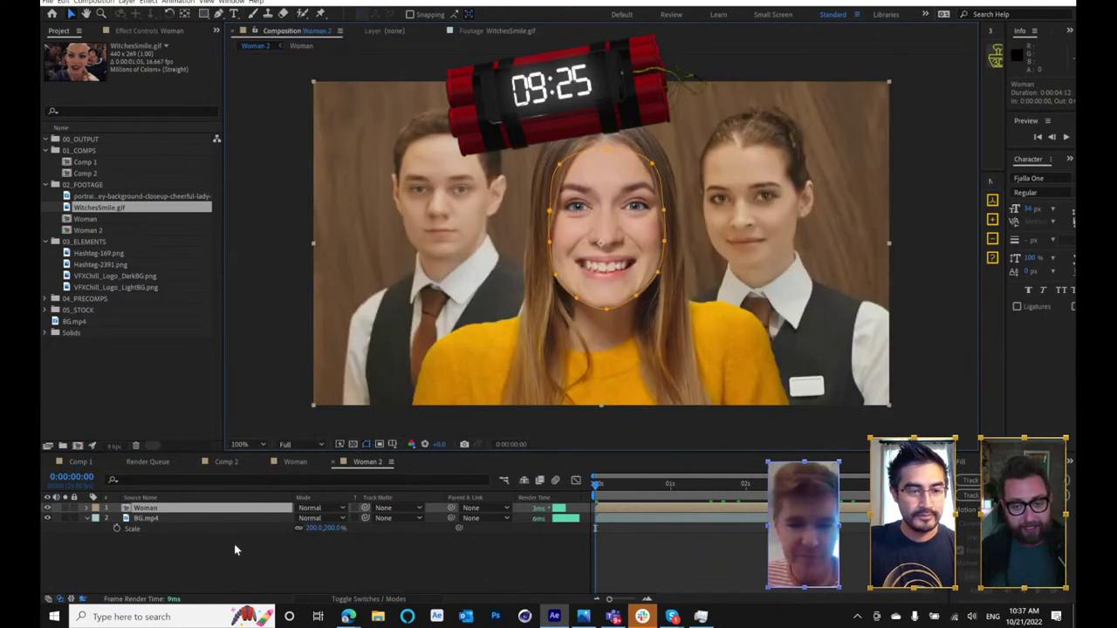
- Try the Liquify distortion effect on the Woman layer and remove it again
left_click(127, 2)
key("Escape")
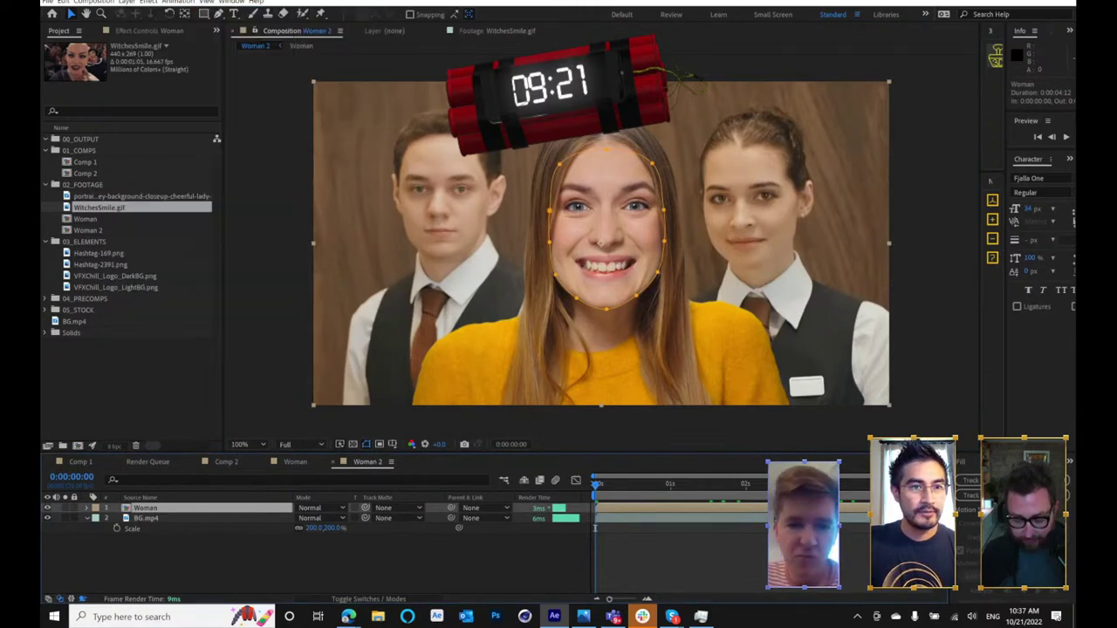
left_click(142, 31)
right_click(153, 242)
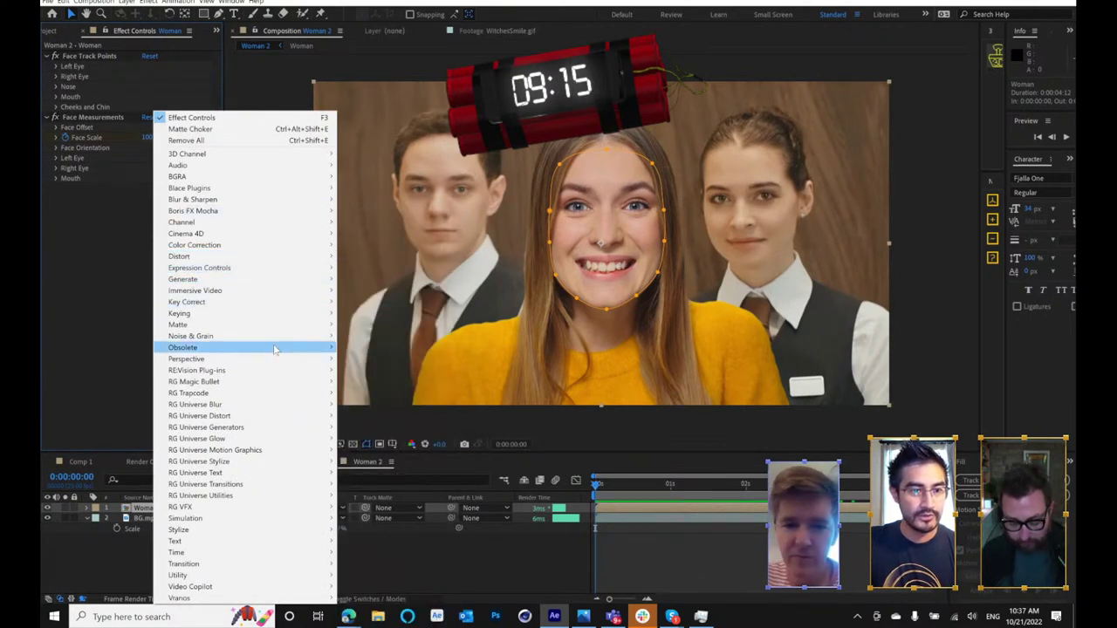
mouse_move(224, 273)
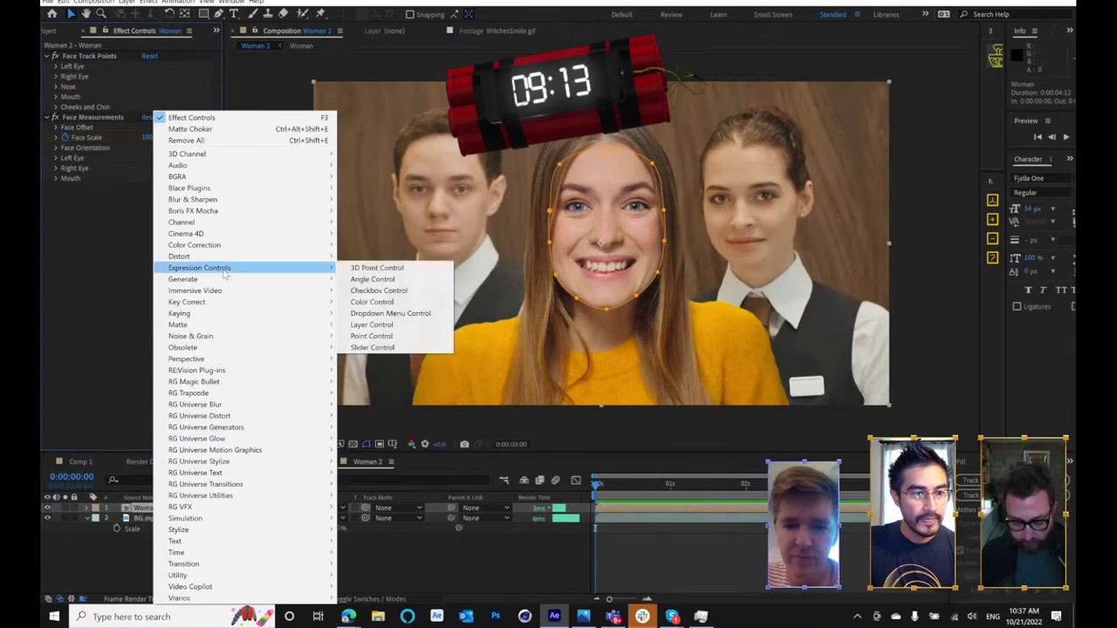
mouse_move(300, 258)
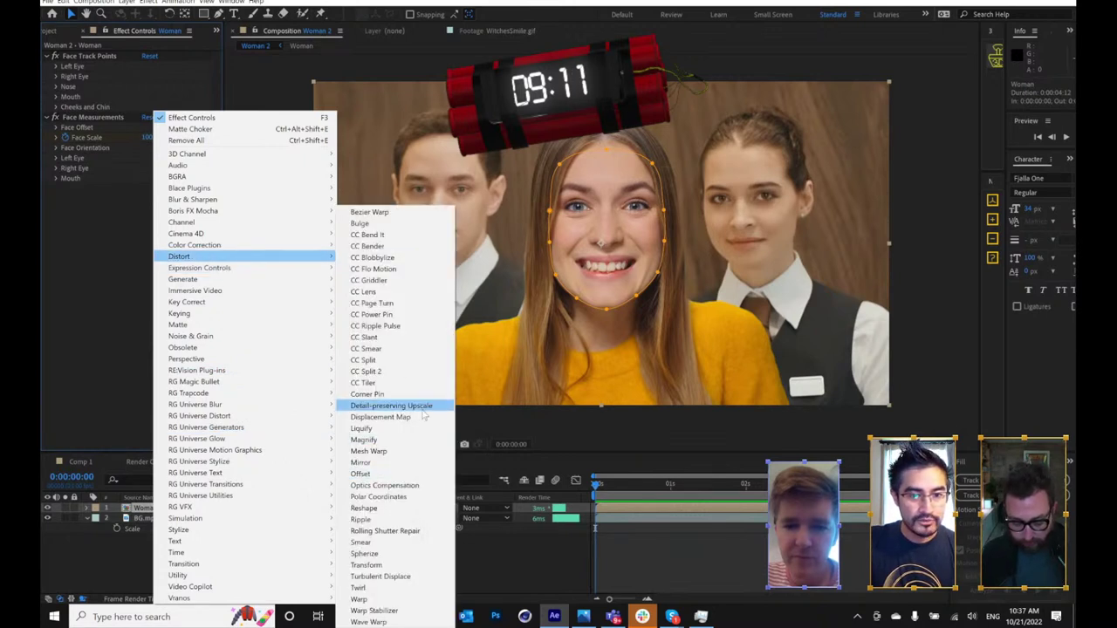
left_click(361, 429)
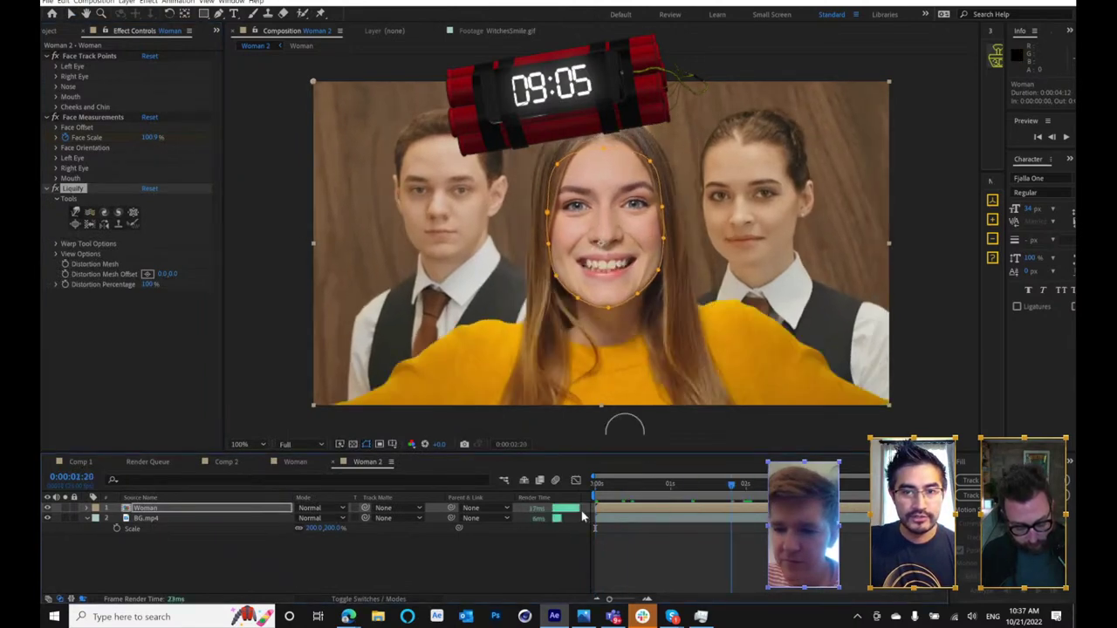
key("Delete")
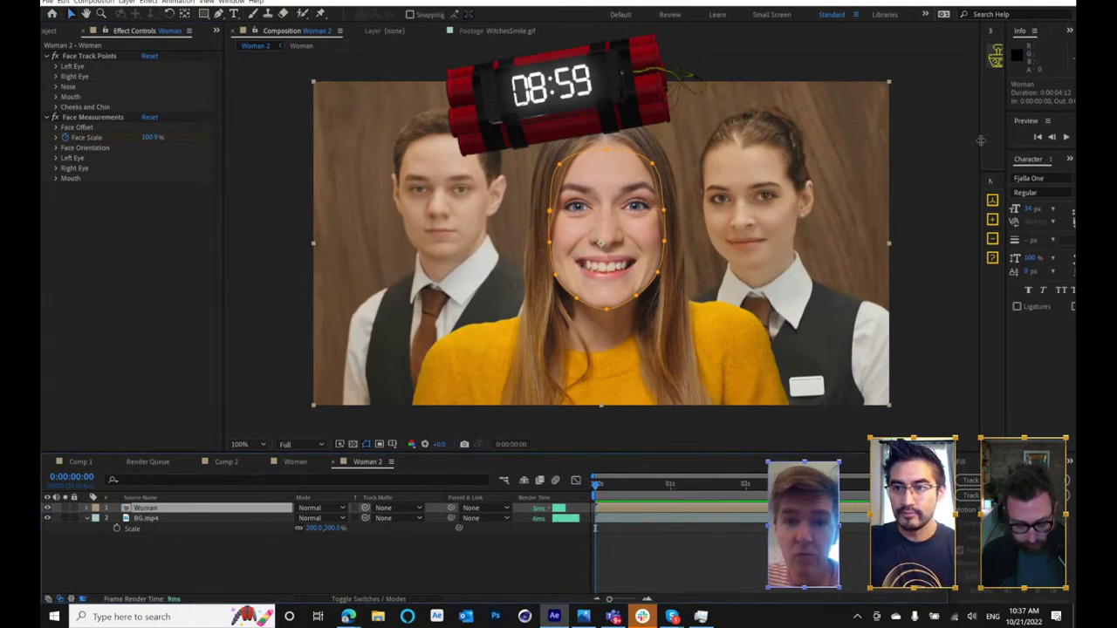
- Widen the 3DStamp_UI and Normalize Track panels beside the composition viewer
left_click_drag(981, 139, 903, 154)
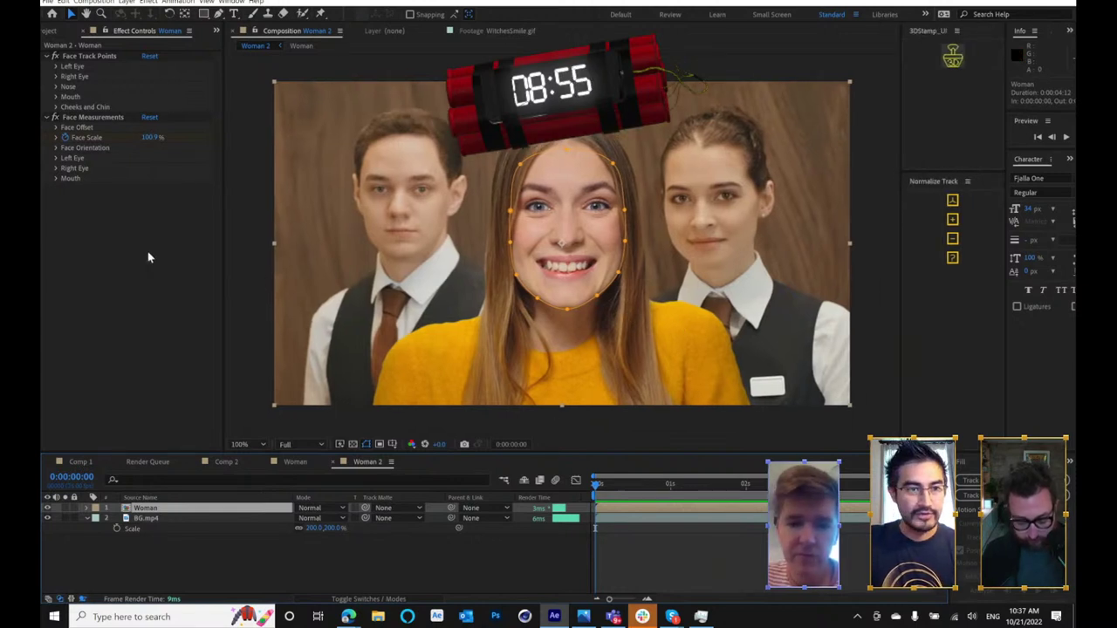
right_click(119, 236)
left_click(97, 238)
right_click(177, 249)
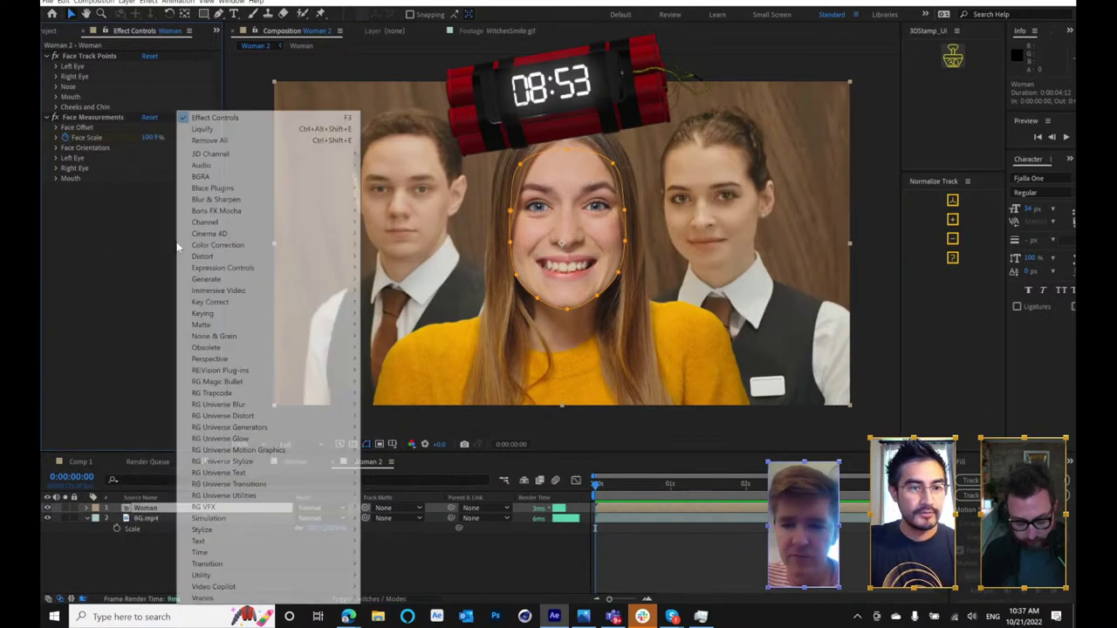
left_click(102, 232)
- Expand the Woman layer's Face Measurements properties and display the Face Track Points on the woman's face up close
left_click(88, 509)
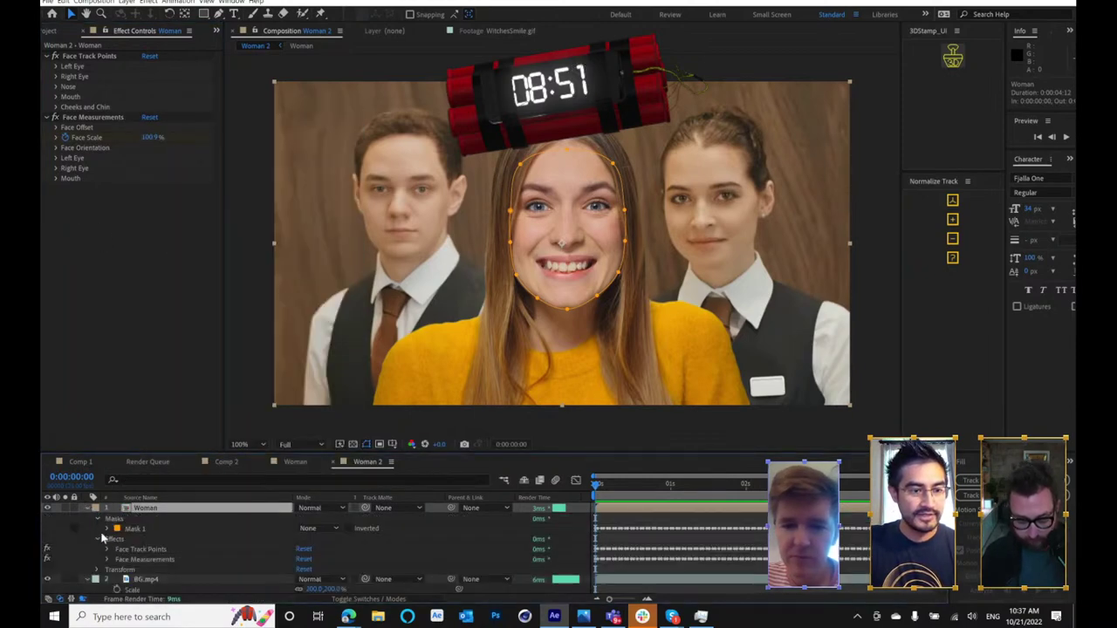
left_click(106, 559)
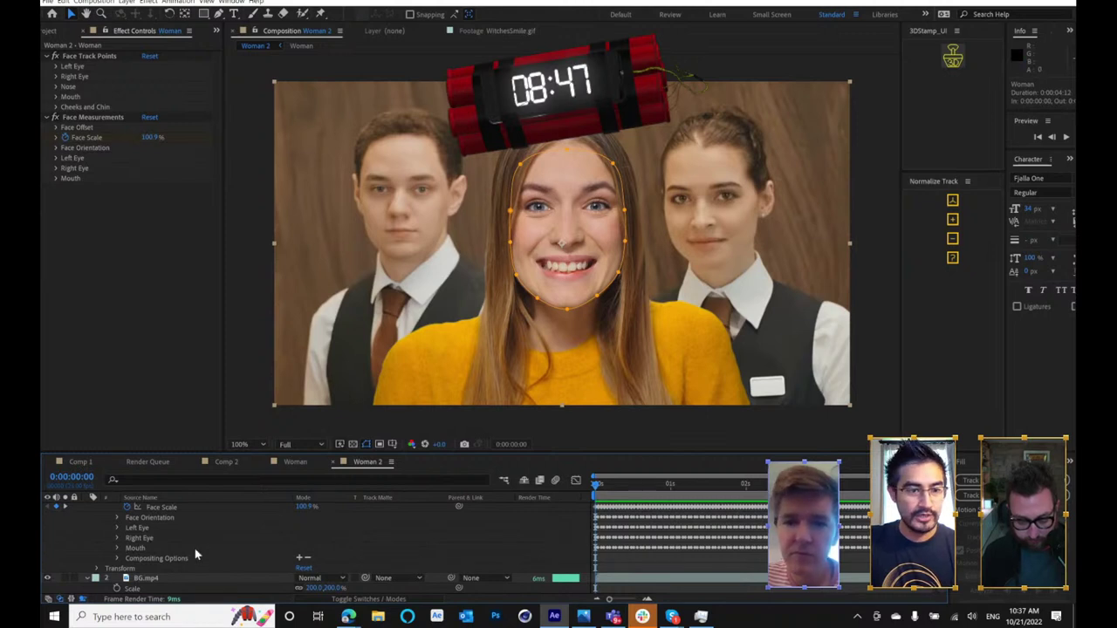
scroll(195, 554, "up", 3)
left_click(90, 58)
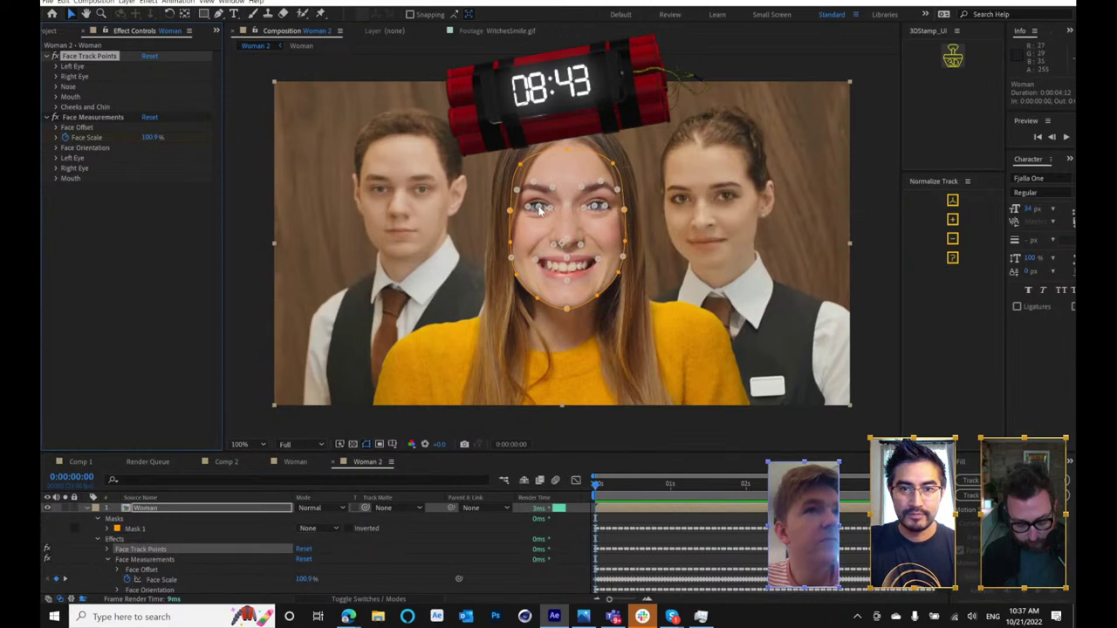
key("period")
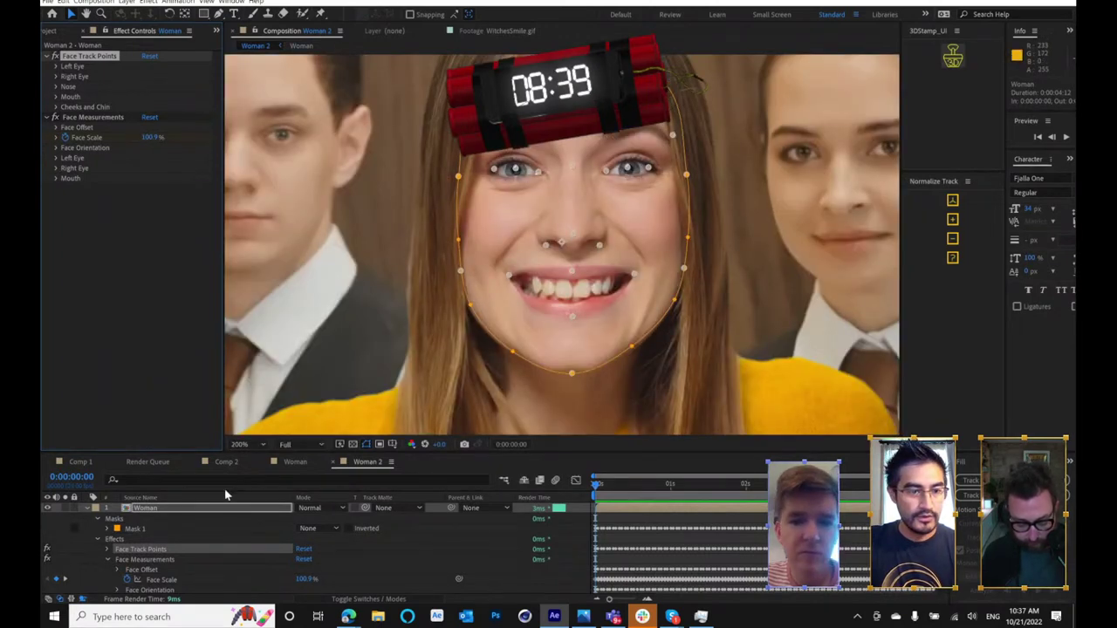
left_click_drag(152, 451, 152, 339)
left_click(127, 3)
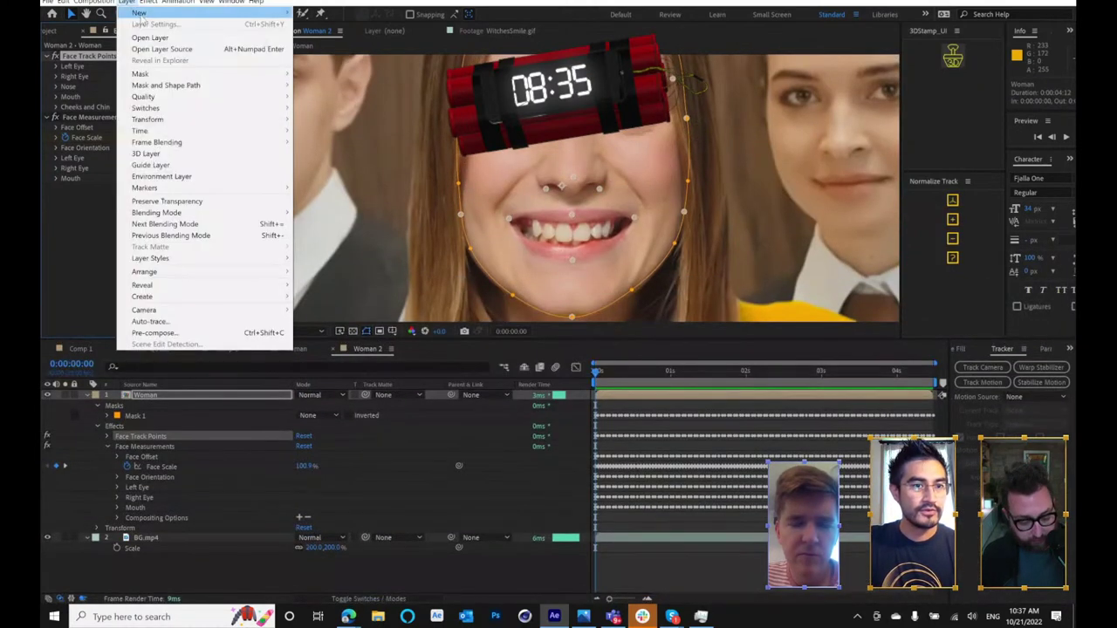
mouse_move(141, 15)
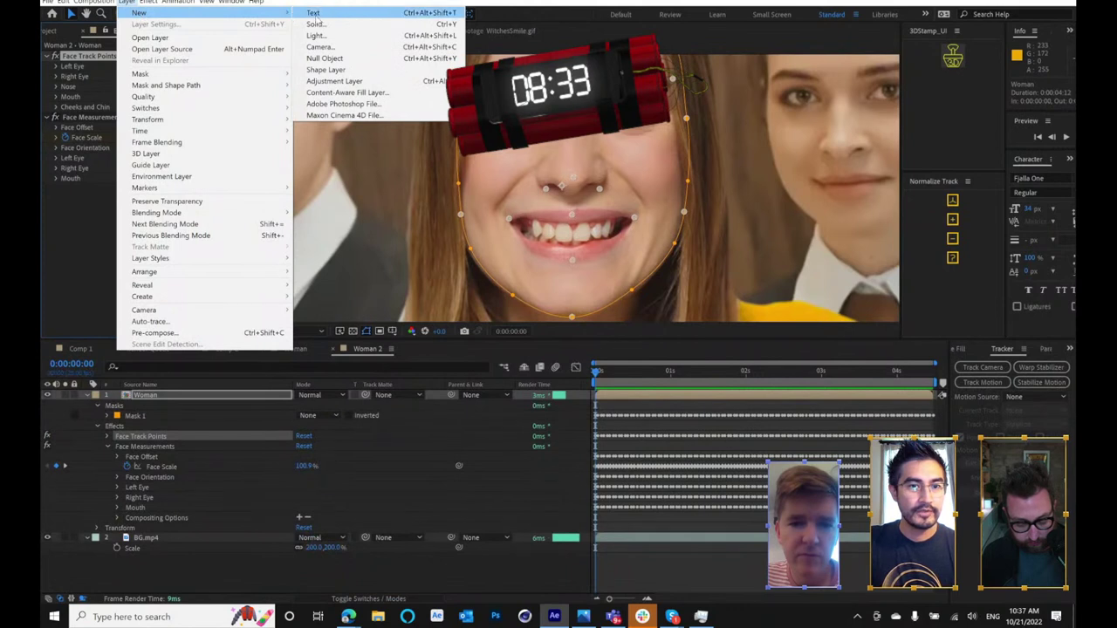
left_click(320, 26)
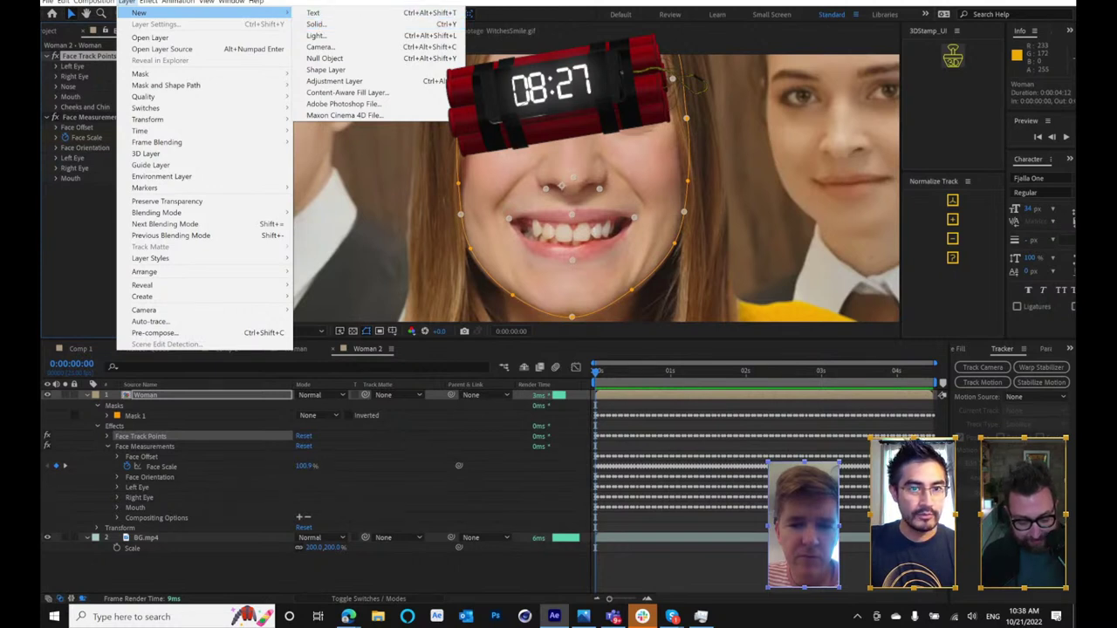
key("Escape")
- Start motion tracking on the Woman layer and place Track Point 1 over the pupil of her right eye
left_click(155, 395)
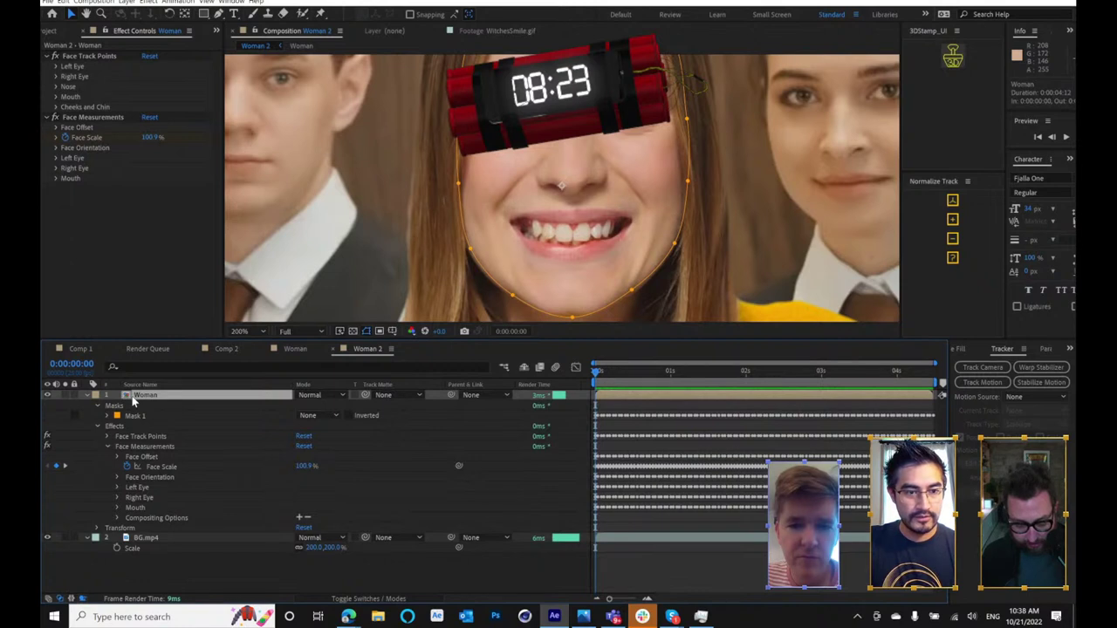
key("ctrl+space")
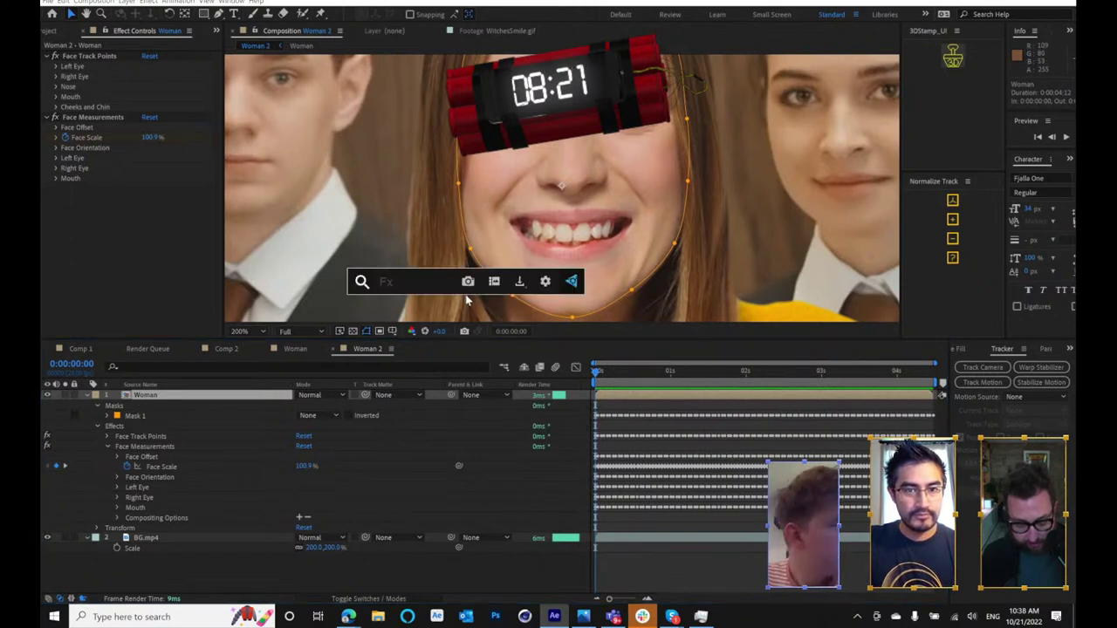
right_click(567, 218)
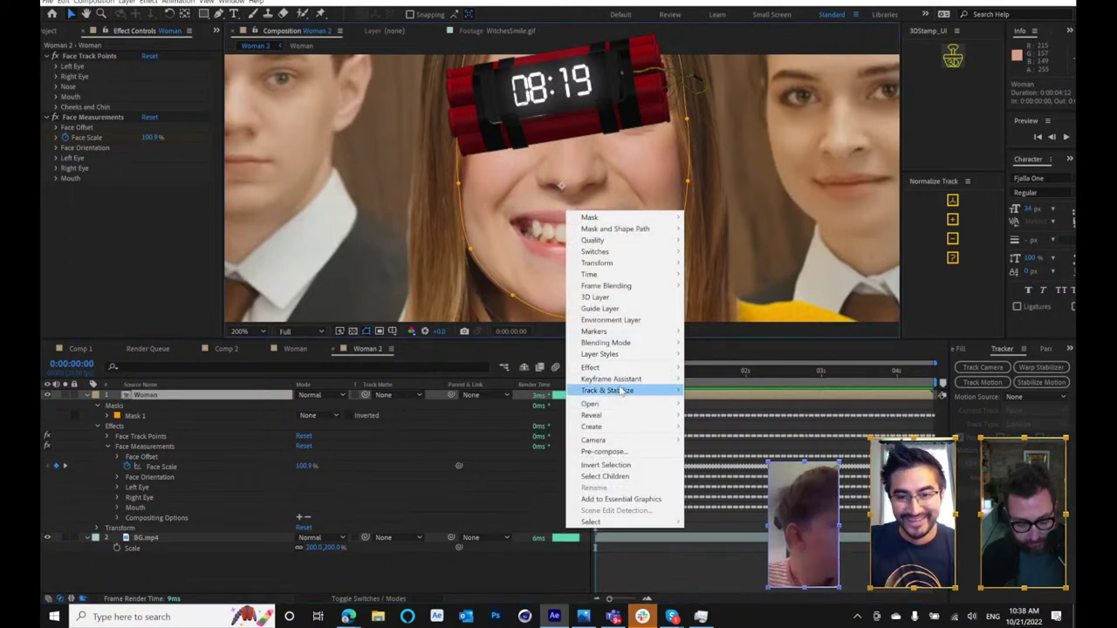
mouse_move(625, 390)
left_click(720, 413)
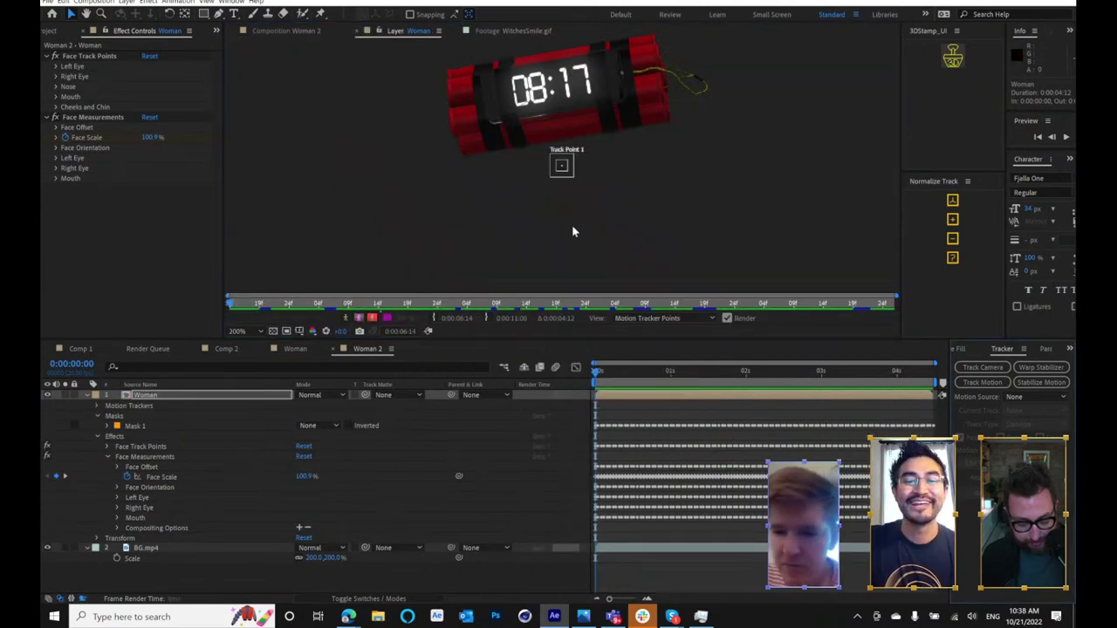
scroll(588, 169, "up", 1)
left_click_drag(568, 173, 474, 136)
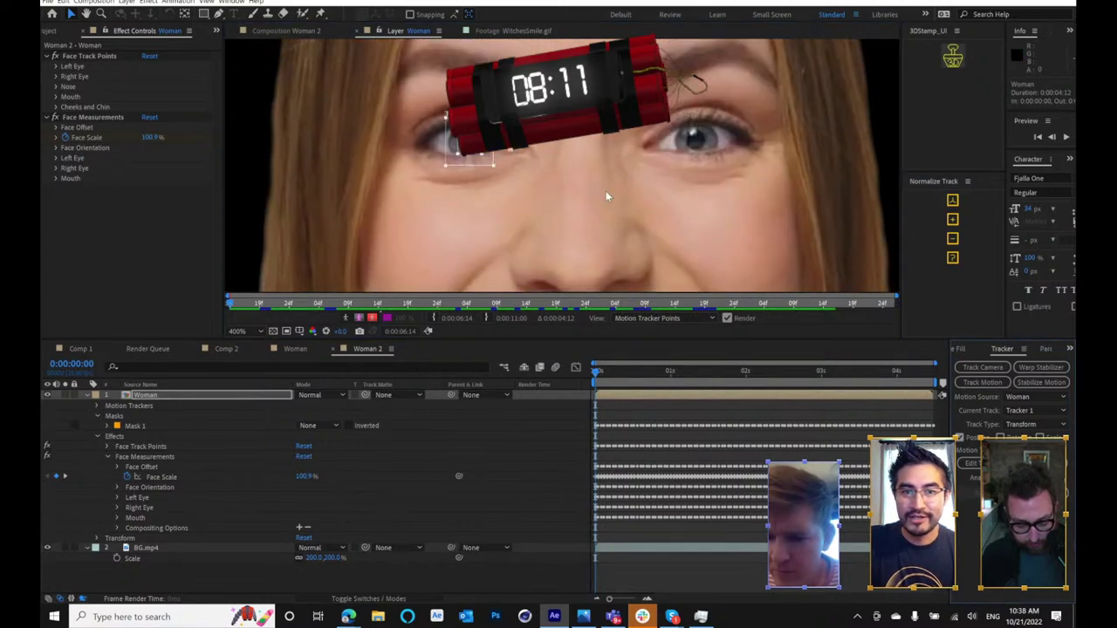
- Enable rotation tracking and place Track Point 2 over the pupil of the woman's left eye
scroll(633, 212, "down", 2)
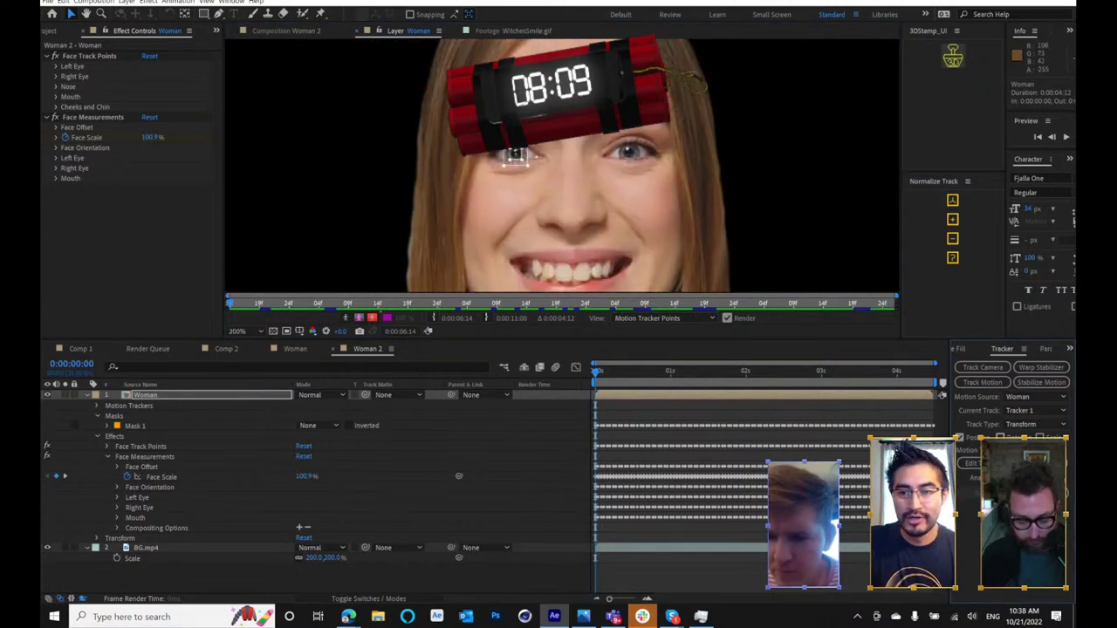
left_click_drag(600, 161, 629, 154)
scroll(658, 174, "up", 2)
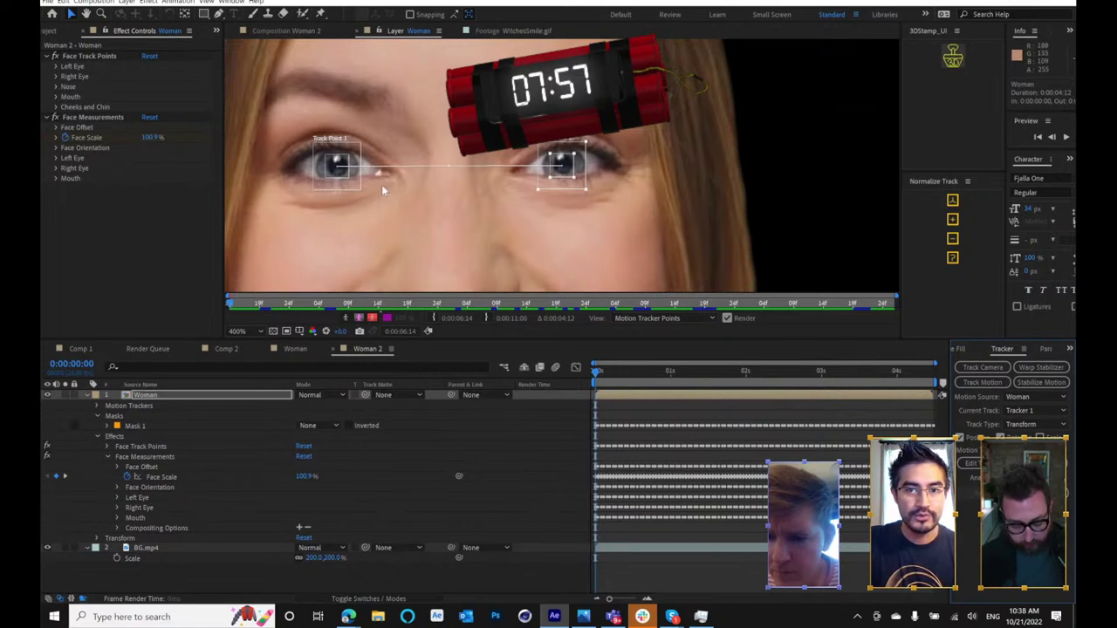
- Expand Tracker 1's Track Point 1 and Track Point 2 properties and enlarge the timeline to show them all
left_click(101, 406)
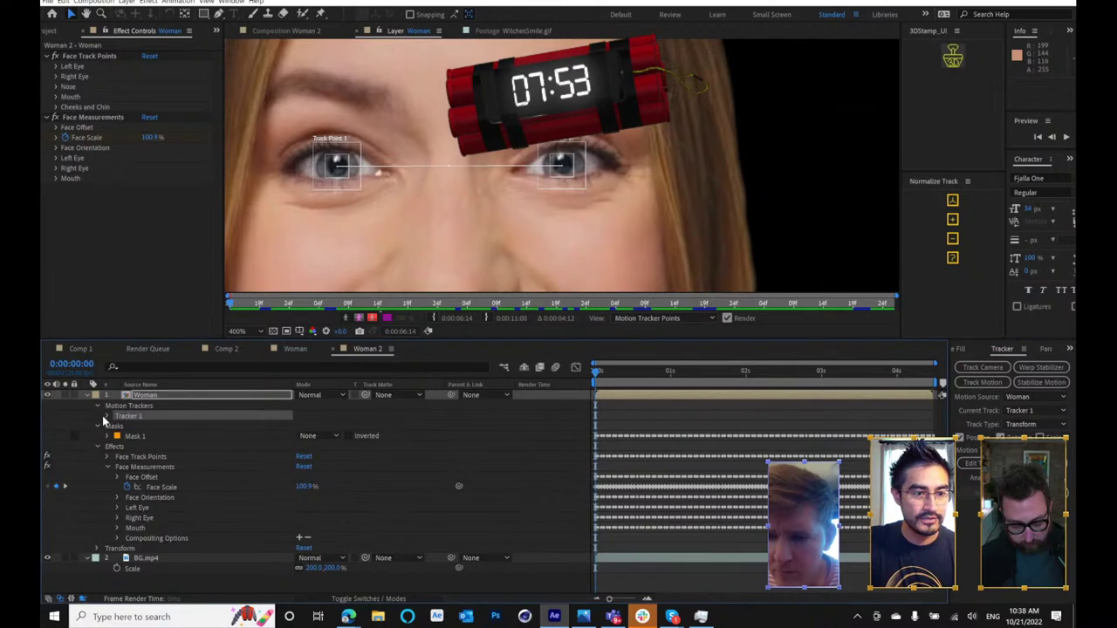
left_click(107, 417)
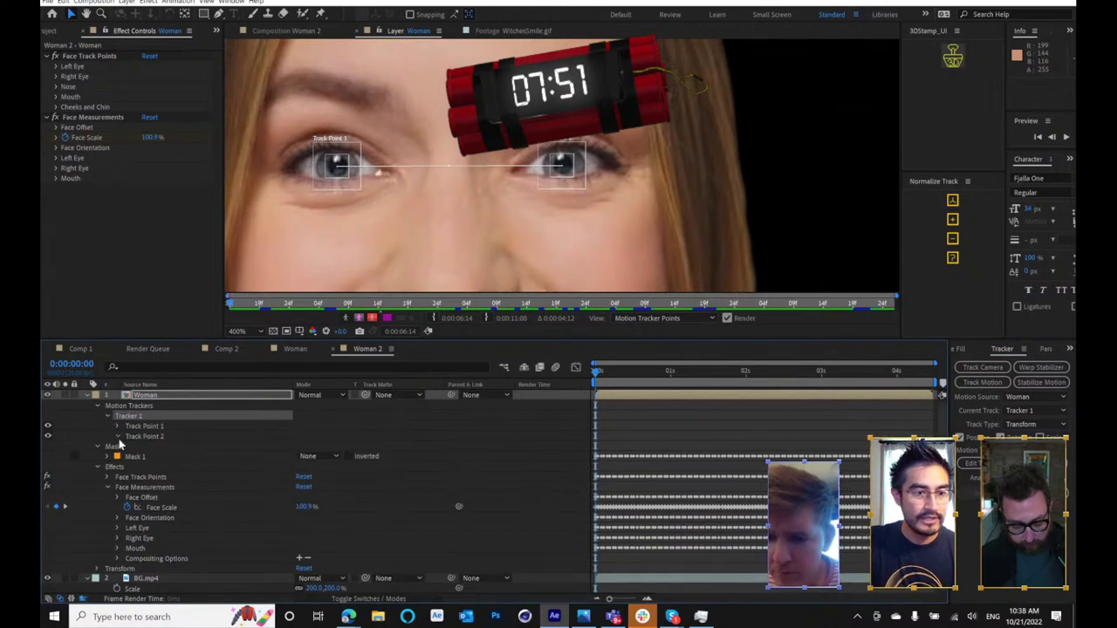
left_click(117, 436)
left_click(117, 426)
left_click_drag(164, 338, 182, 182)
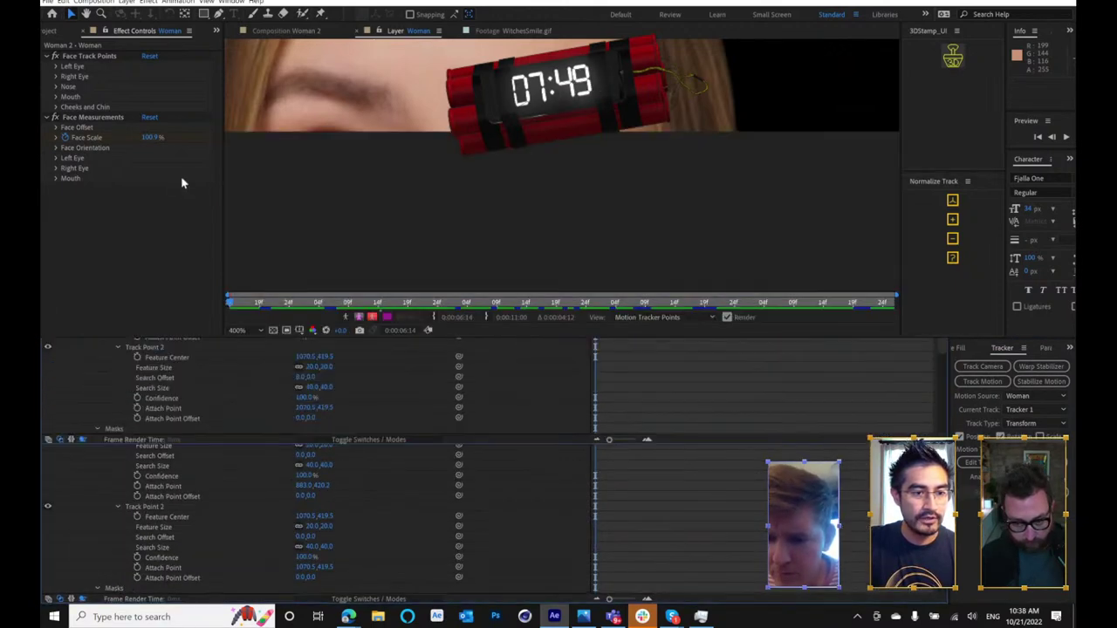
- Expand the Left Eye and Right Eye groups of the Woman layer's Face Track Points effect
left_click(110, 469)
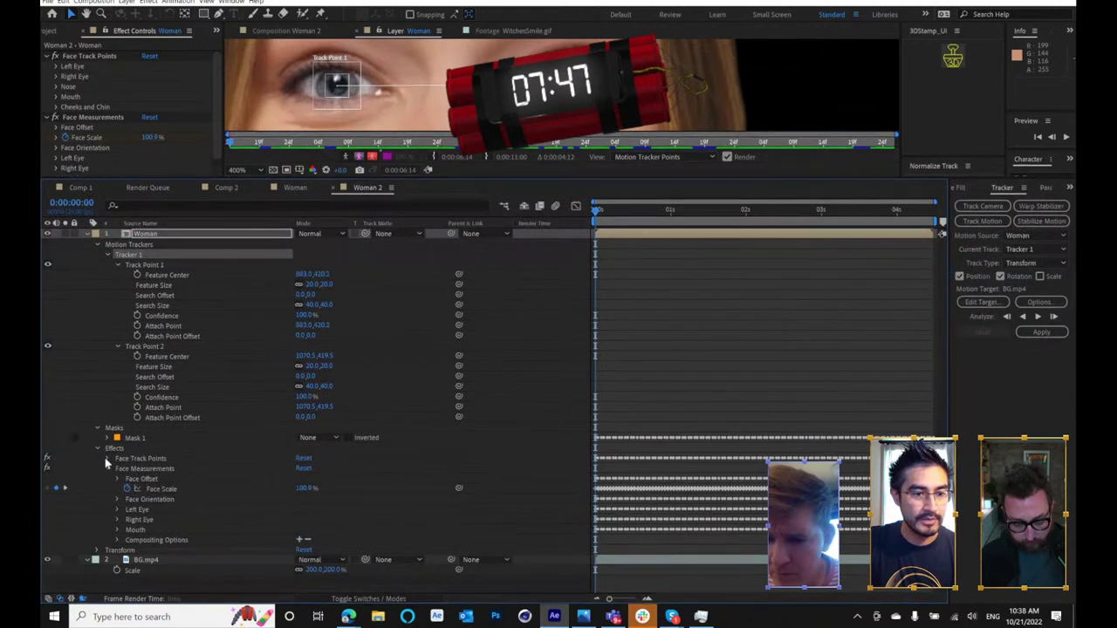
left_click(107, 459)
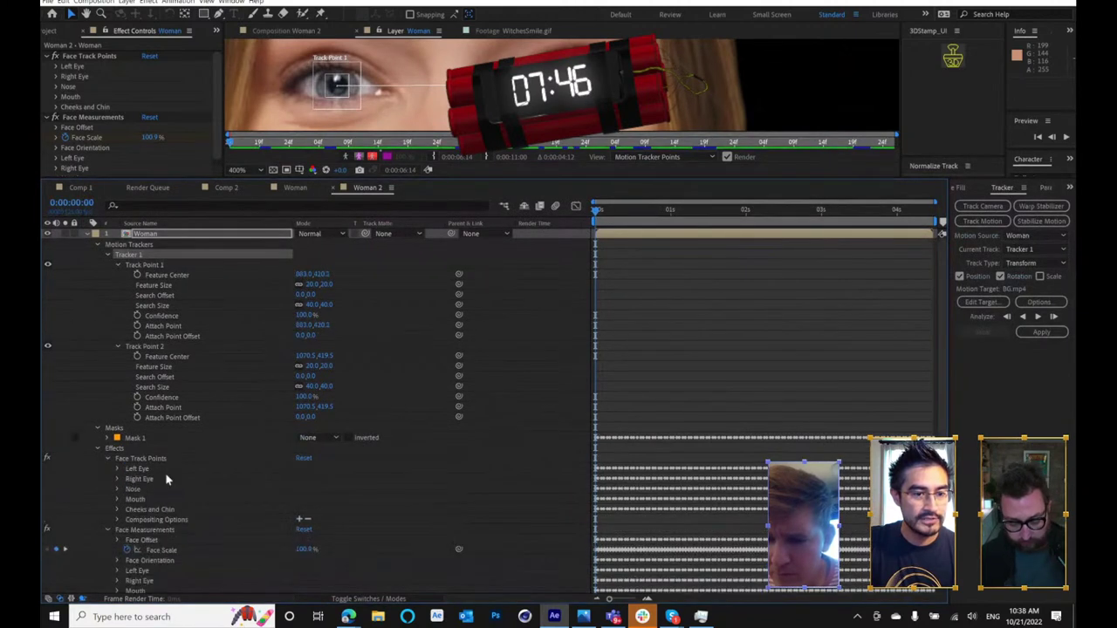
left_click(117, 469)
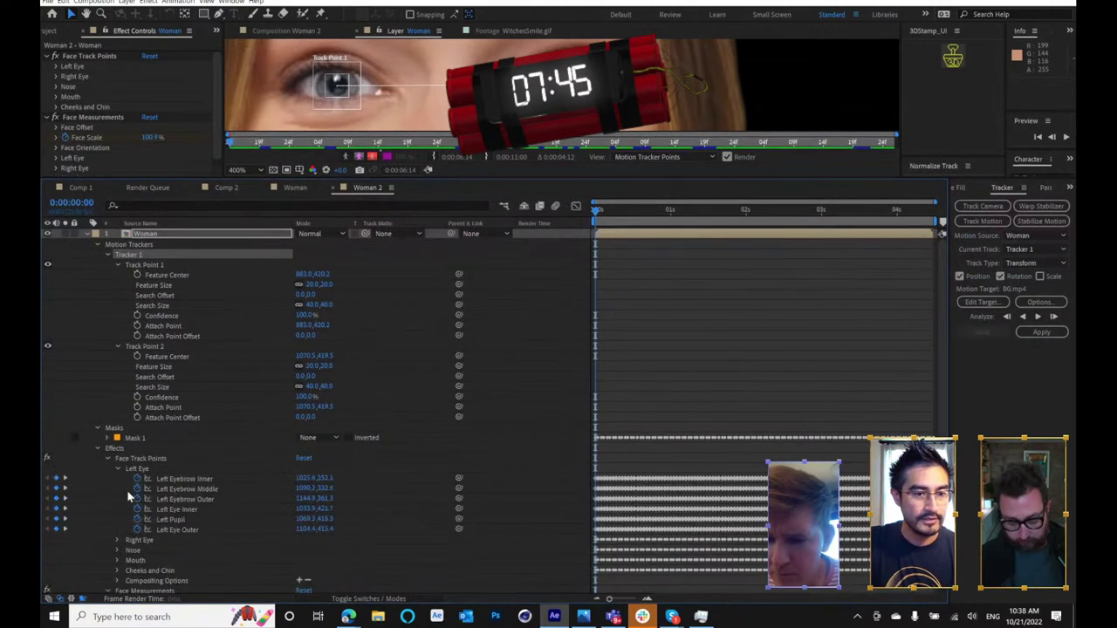
left_click(116, 540)
- Copy the Left Pupil keyframes from Face Track Points into Track Point 1's Attach Point
left_click(150, 253)
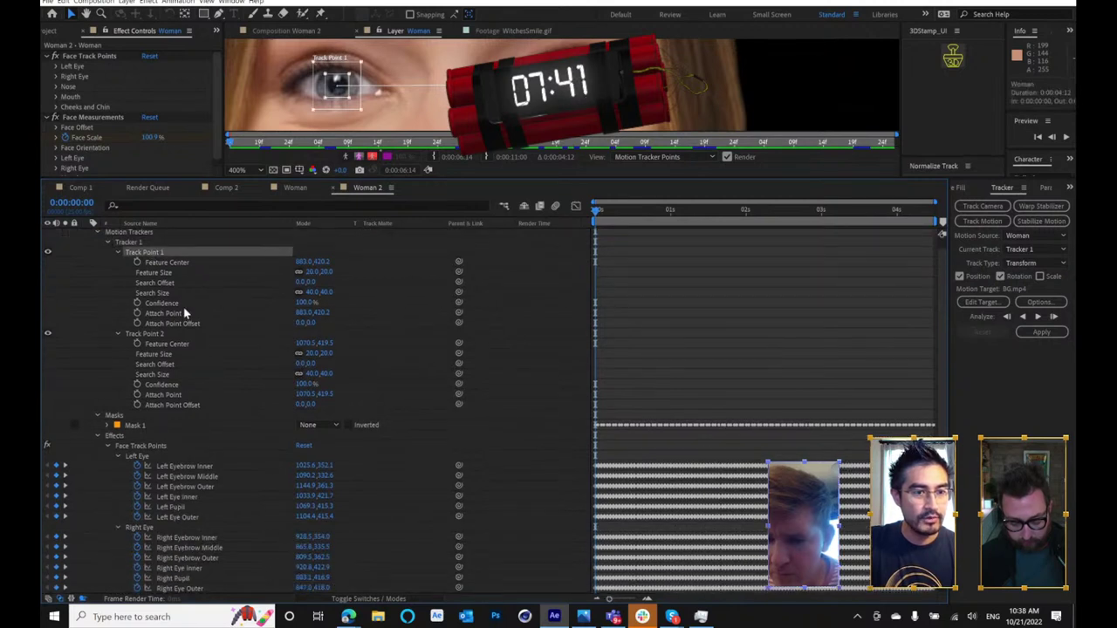
left_click(171, 506)
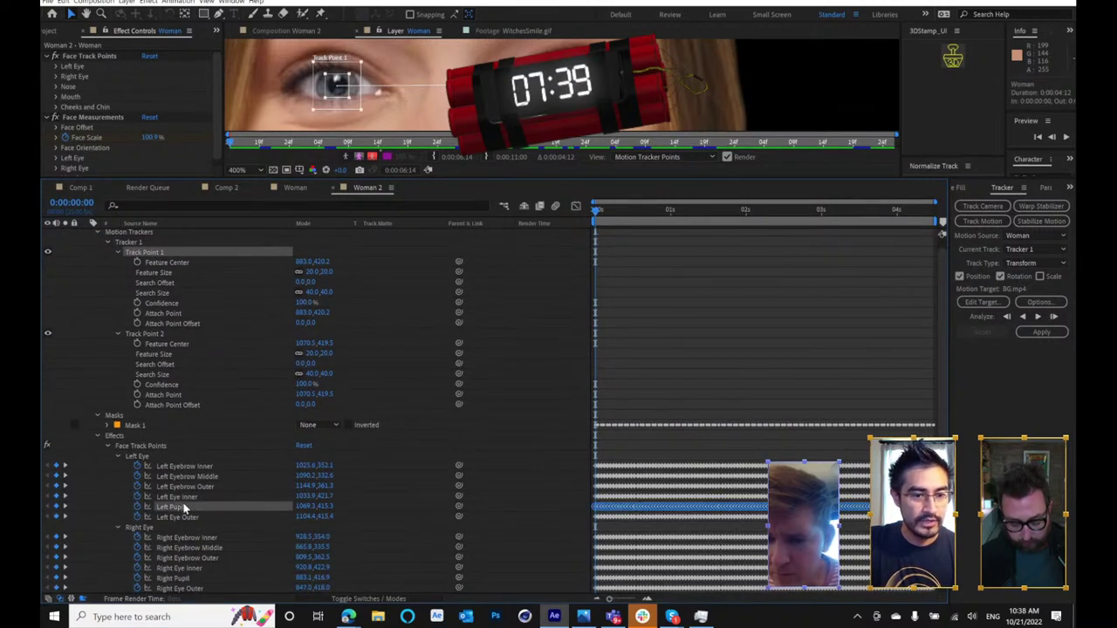
key("ctrl+c")
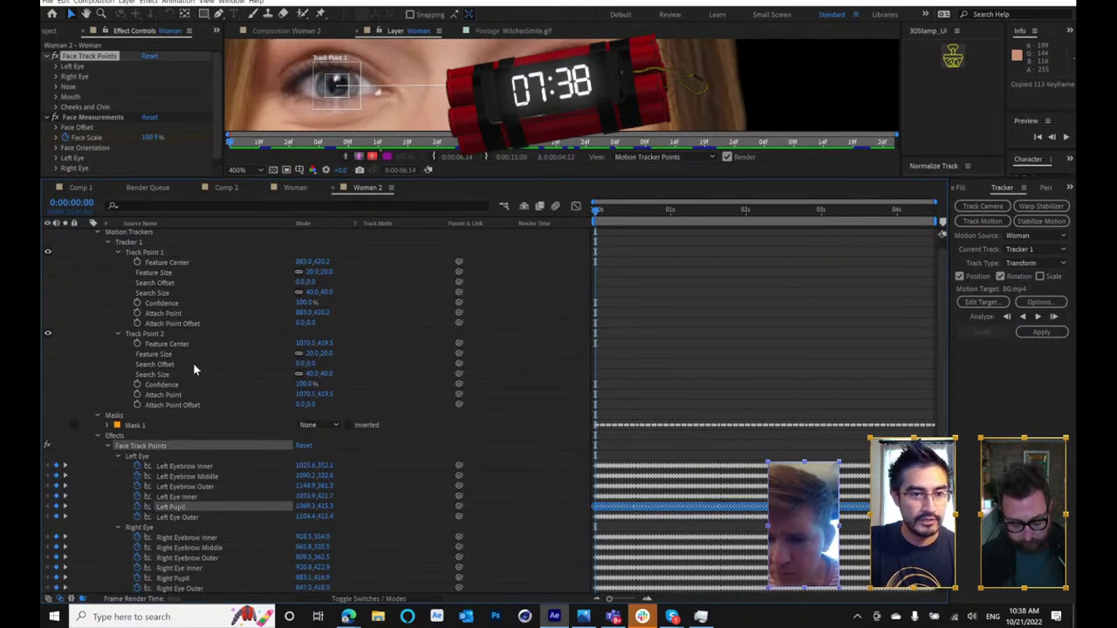
left_click(178, 316)
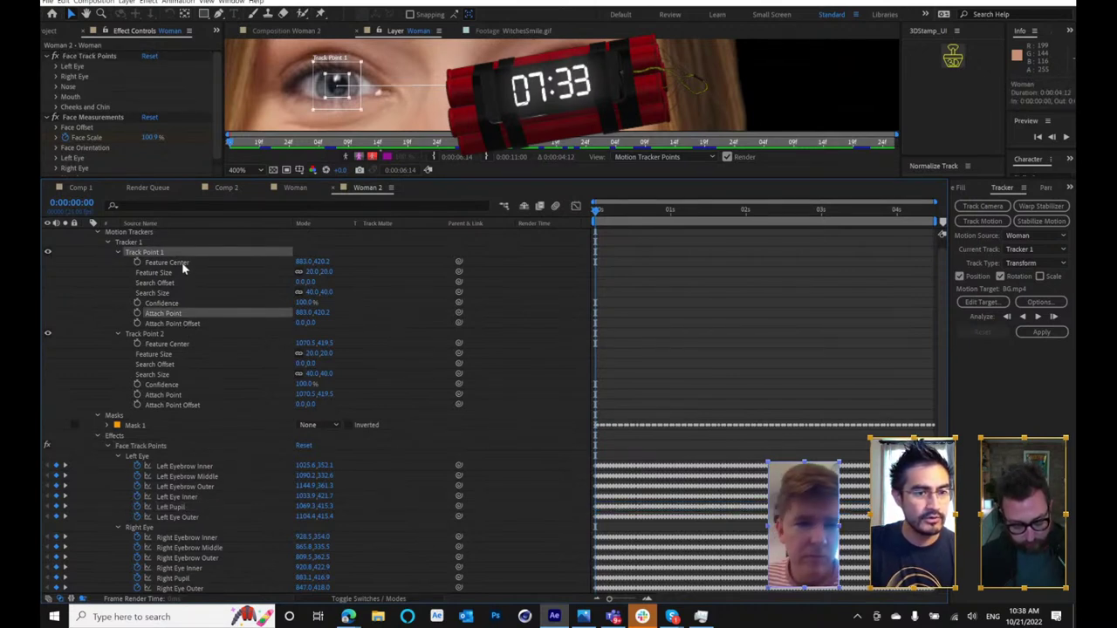
key("ctrl+v")
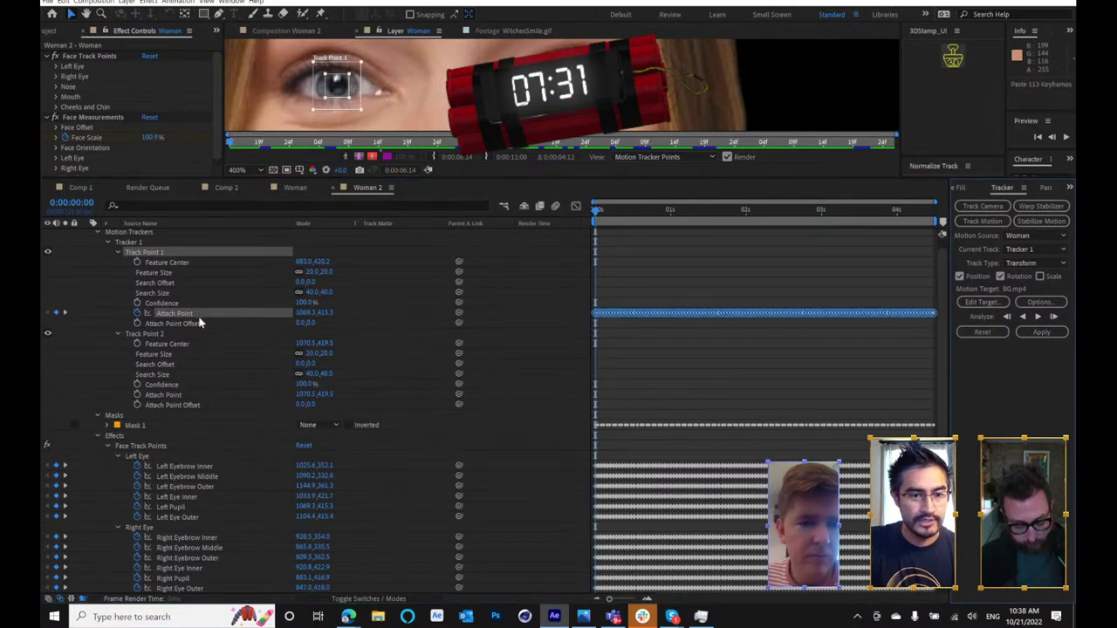
- Copy the Right Pupil keyframes from Face Track Points into Track Point 2's Attach Point
scroll(183, 554, "down", 1)
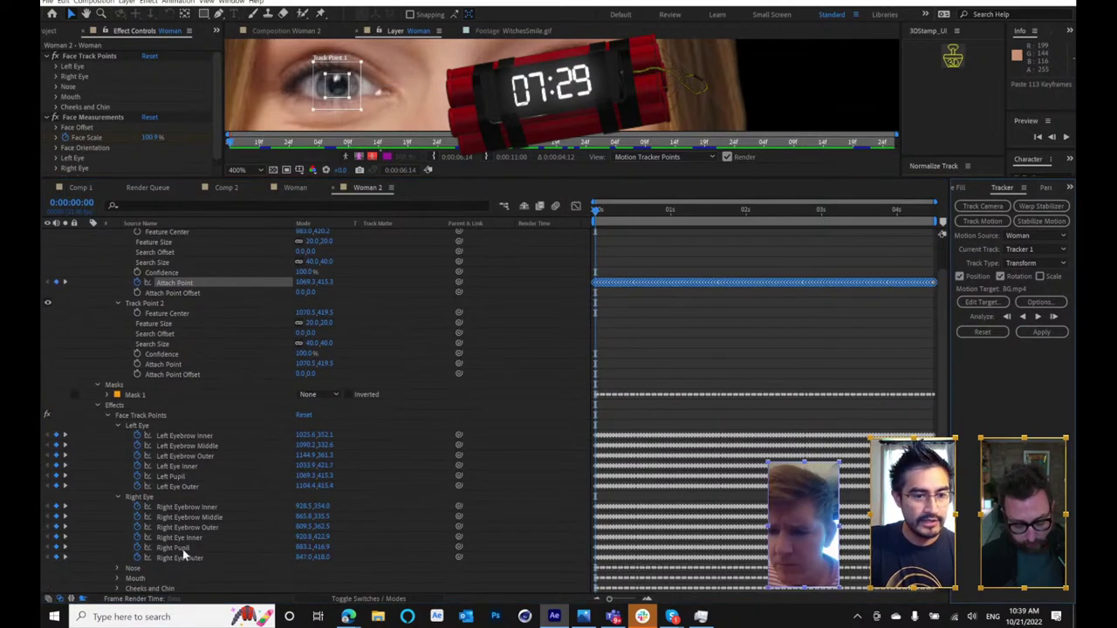
left_click(178, 548)
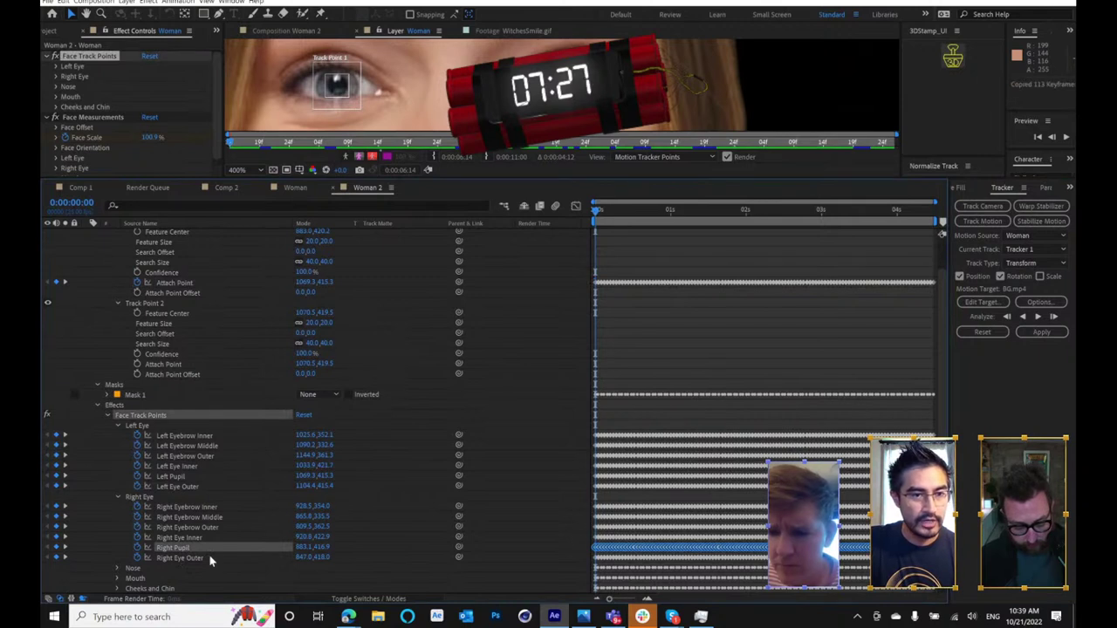
scroll(218, 419, "up", 1)
left_click(184, 410)
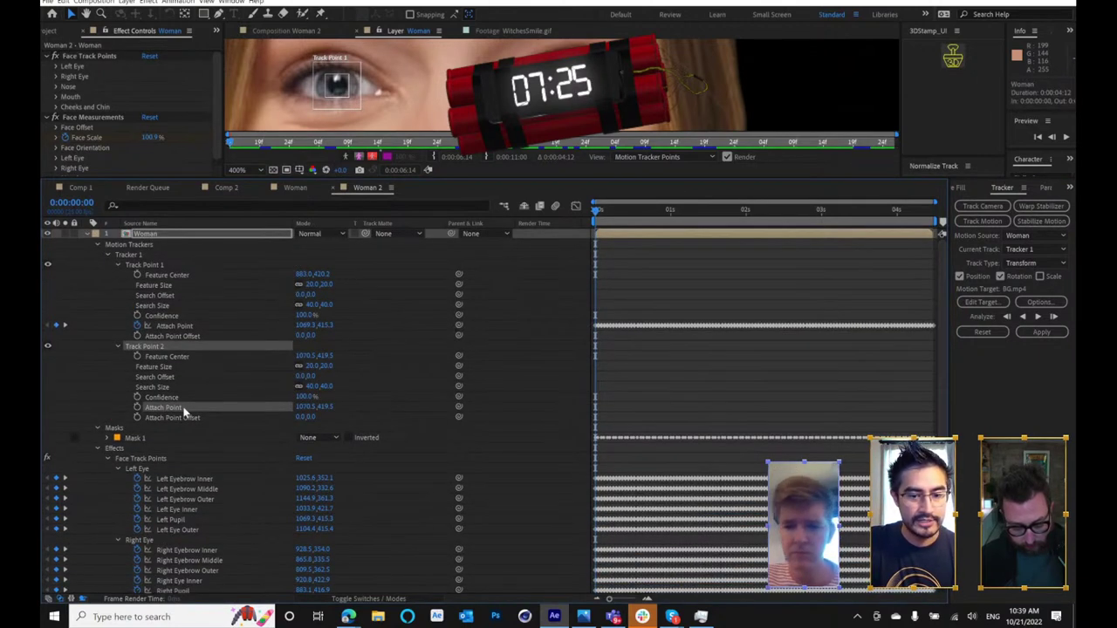
key("ctrl+v")
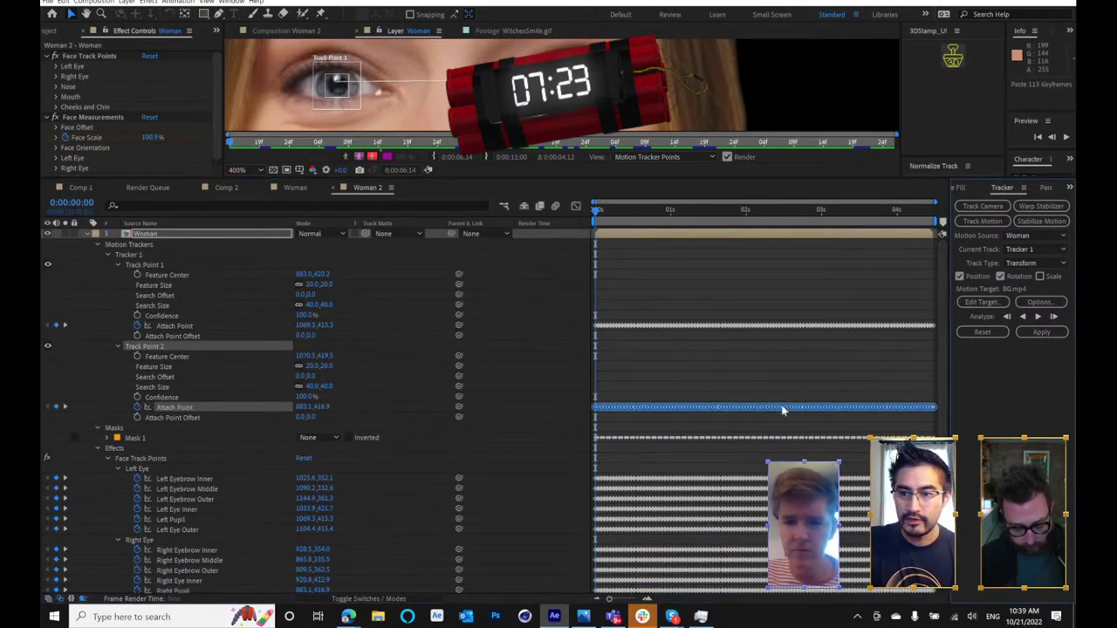
- Change Tracker 1's track type to Stabilize and apply it to the Woman layer in X and Y
left_click(1025, 264)
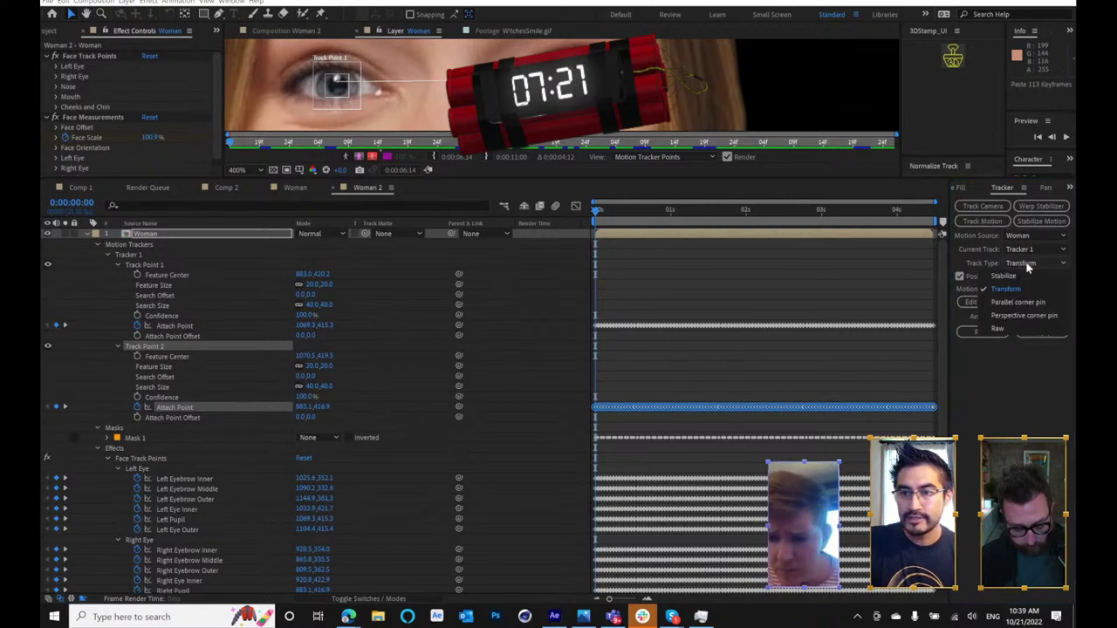
left_click(1012, 276)
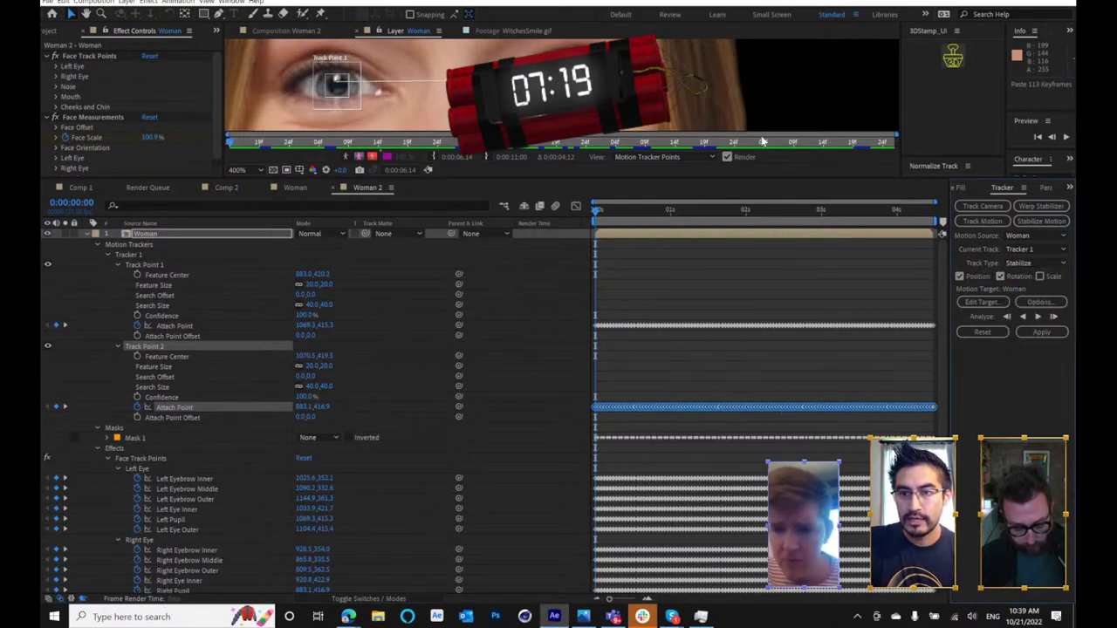
left_click(1040, 332)
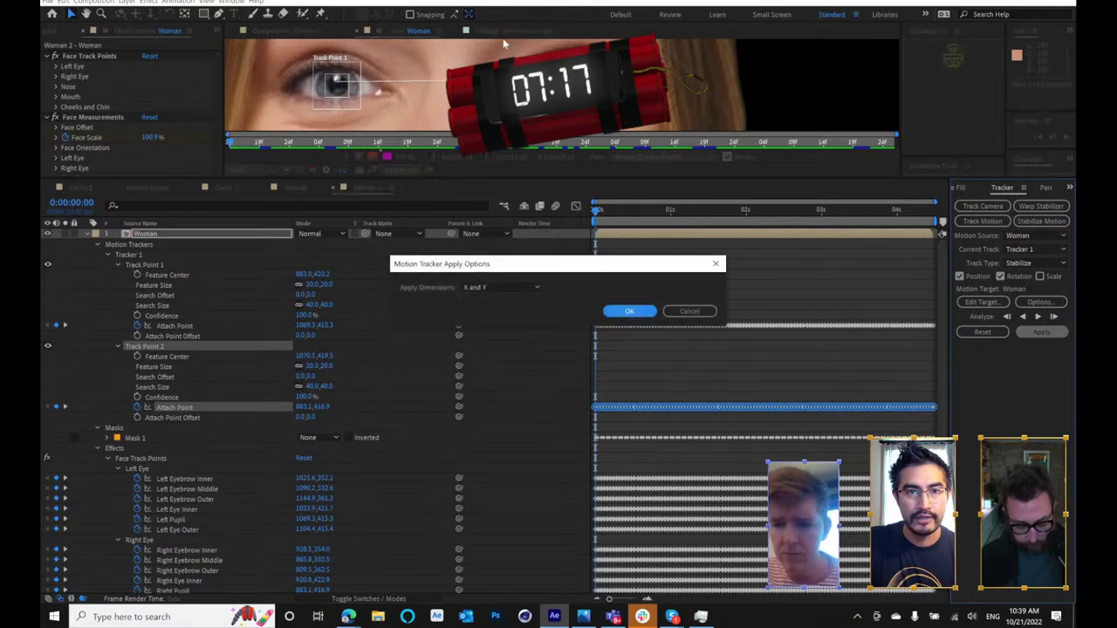
left_click(629, 311)
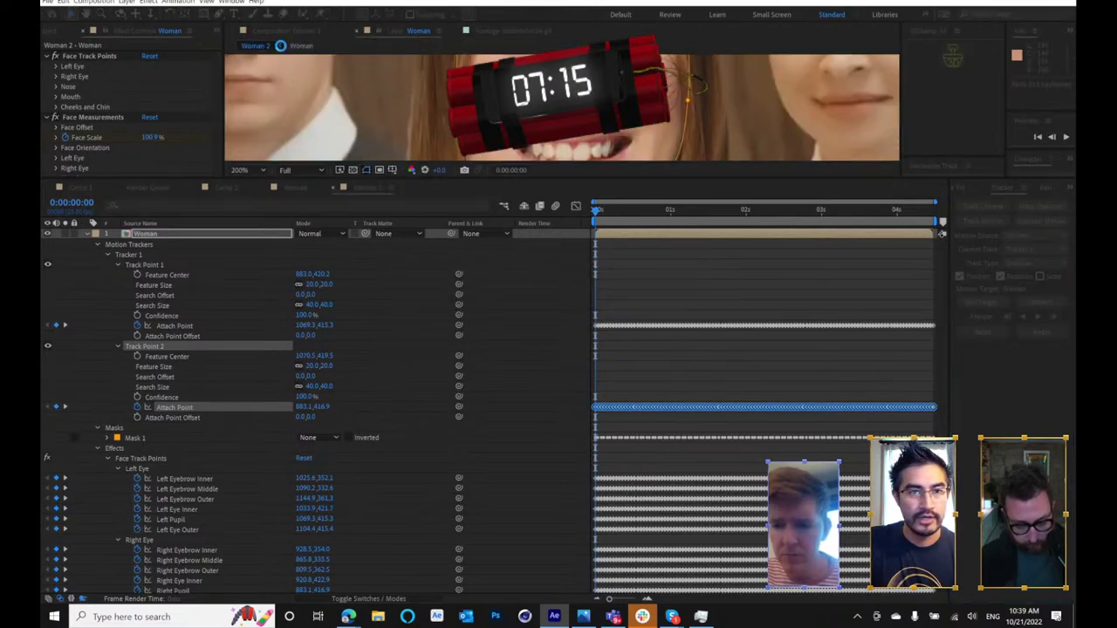
- Enlarge the composition viewer to show the woman's face and collapse the Woman layer's properties
left_click_drag(640, 178, 560, 541)
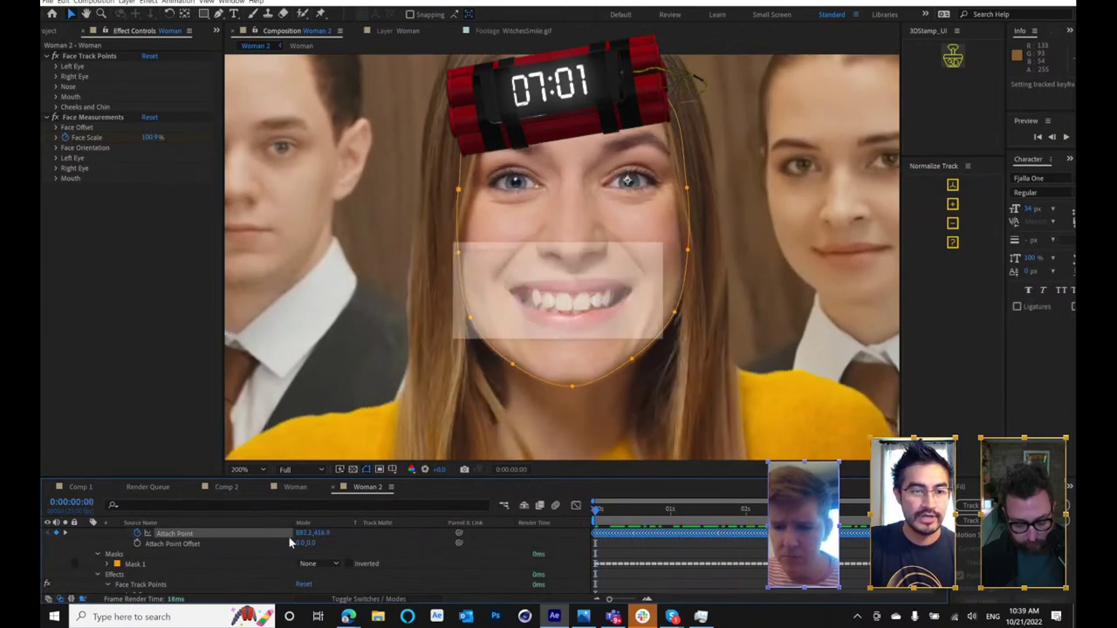
scroll(108, 532, "up", 4)
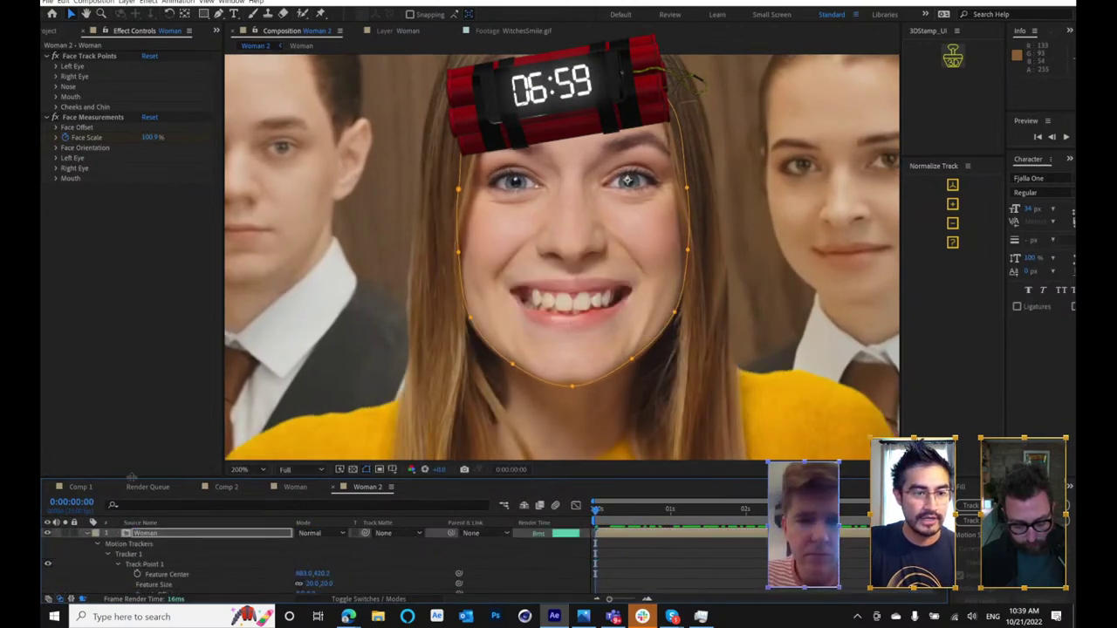
left_click_drag(133, 479, 150, 390)
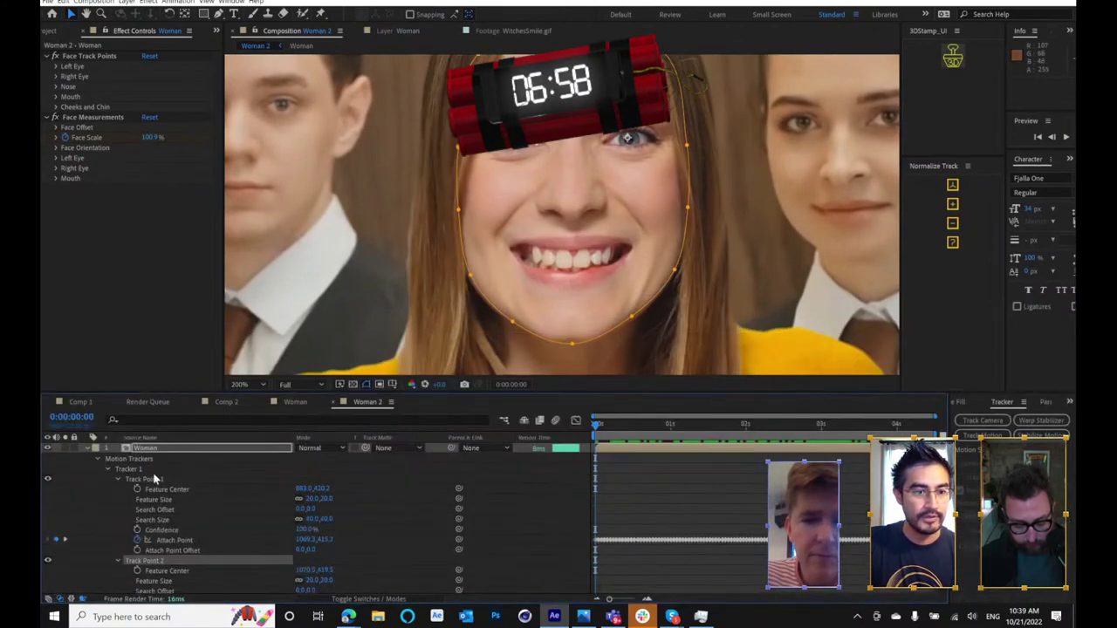
left_click(94, 448)
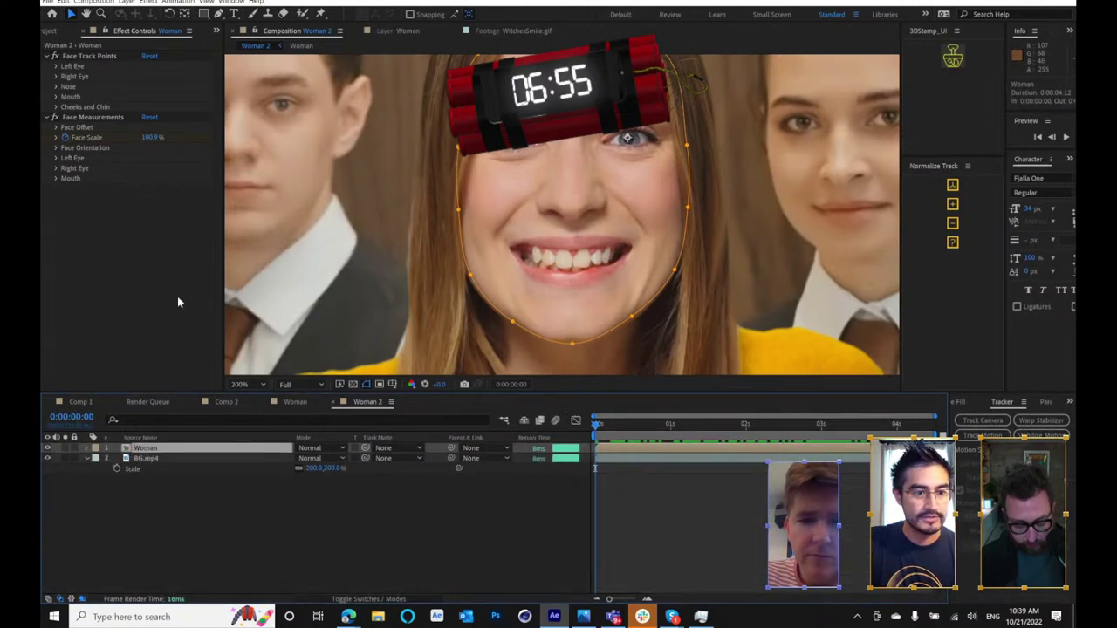
left_click(126, 2)
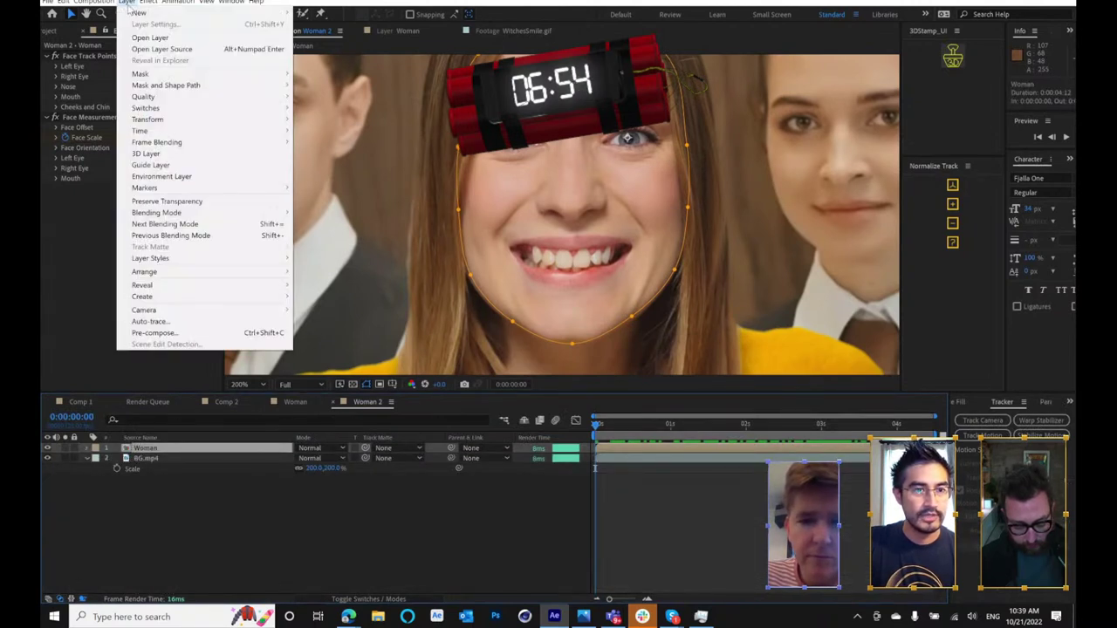
left_click(154, 332)
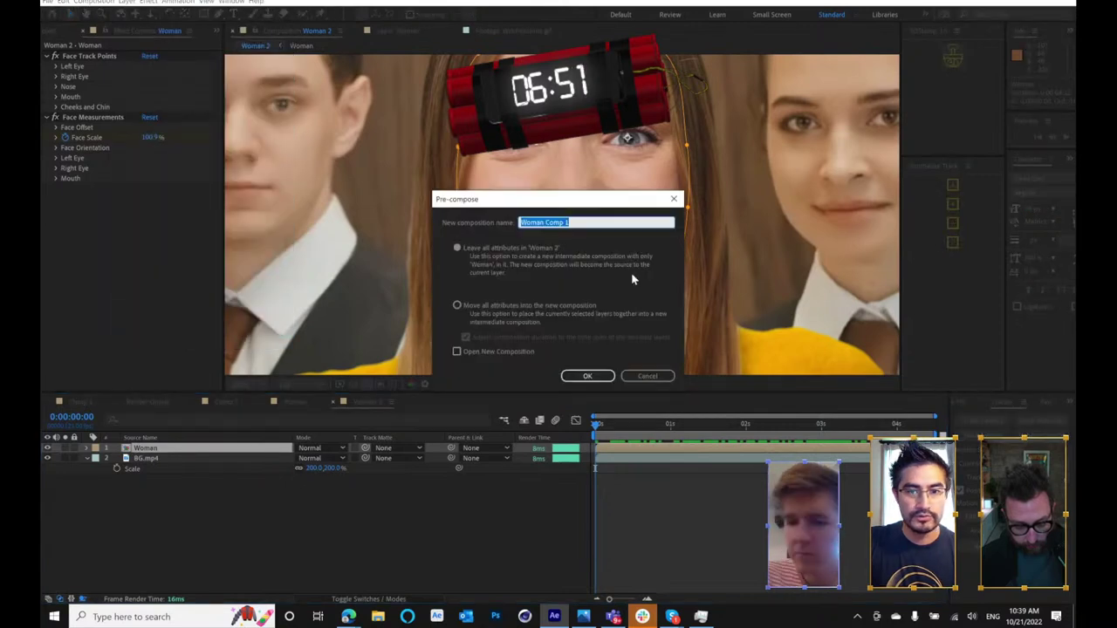
left_click(588, 376)
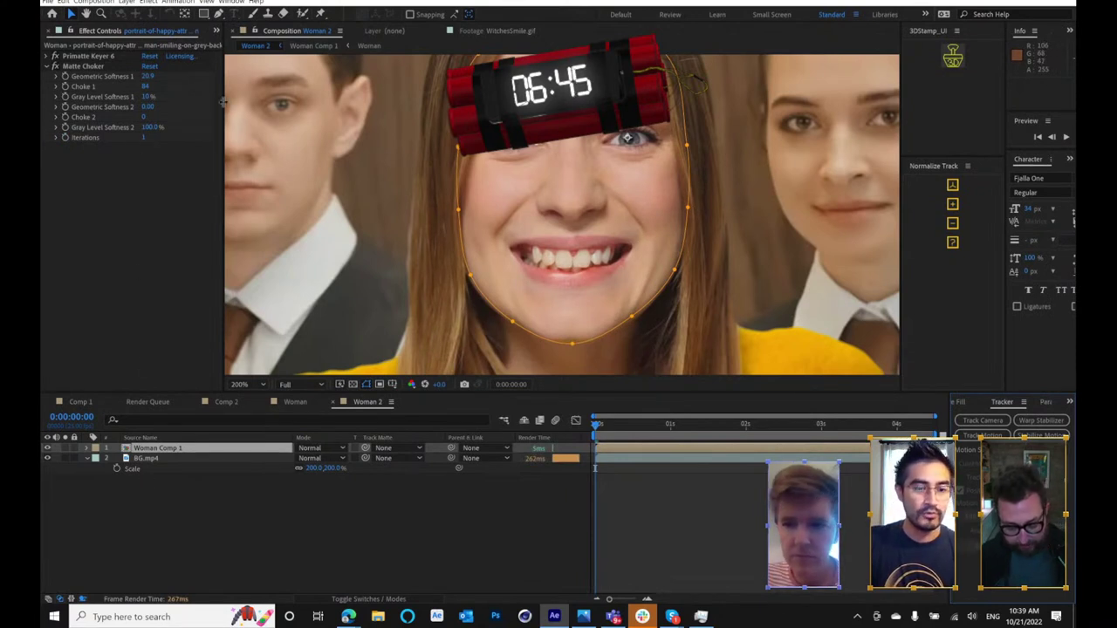
key("ctrl+z")
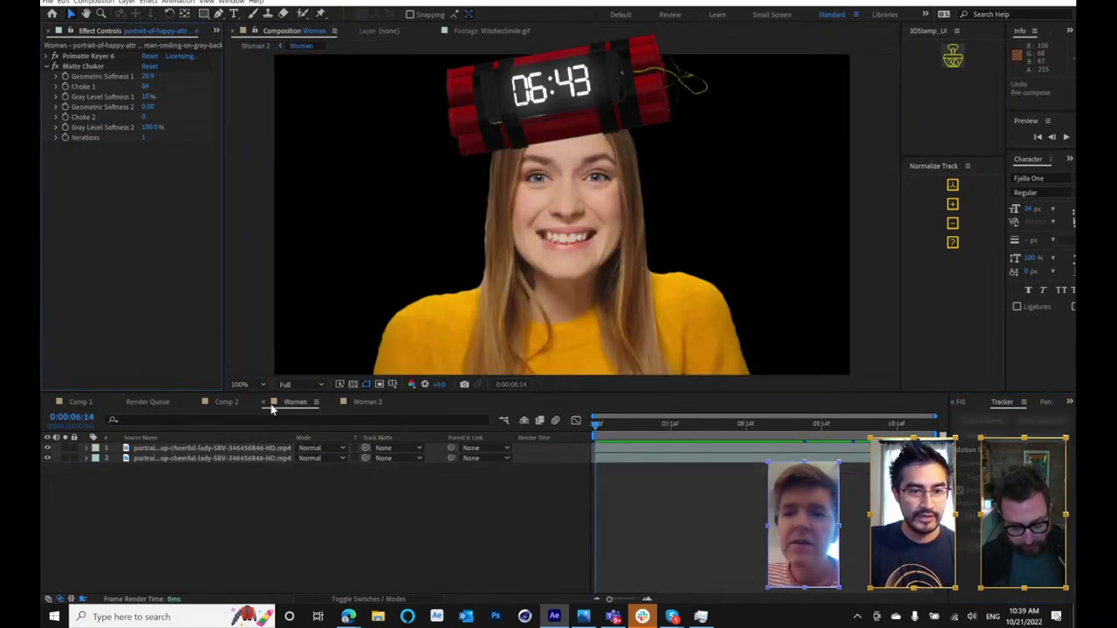
left_click(371, 403)
- Pre-compose the Woman layer as "Stabilized", moving all attributes into the new composition
left_click(127, 2)
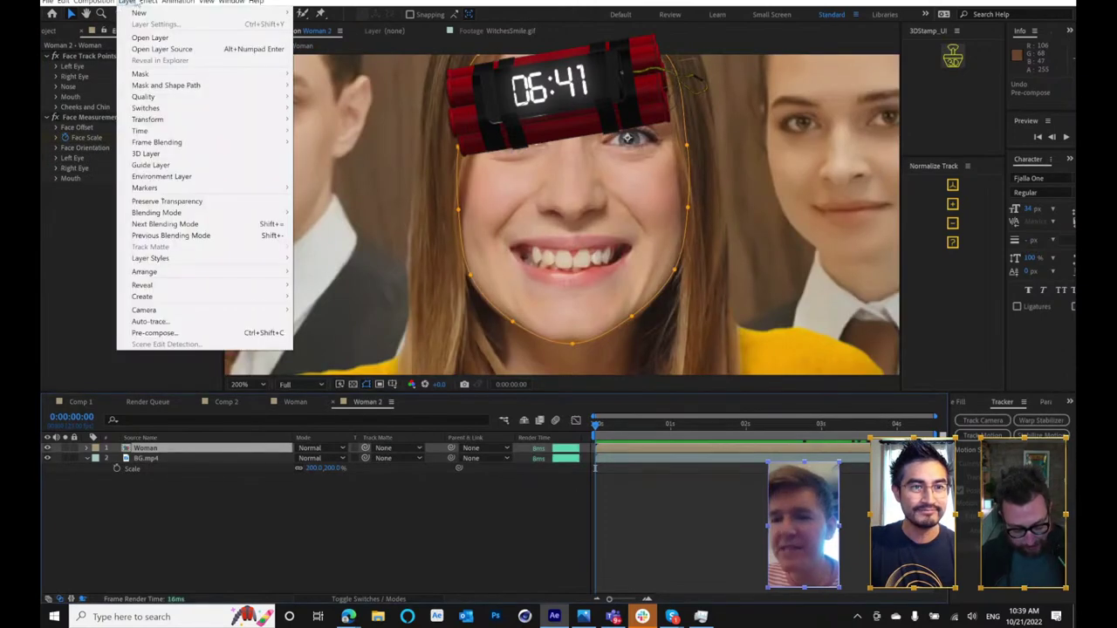
left_click(218, 336)
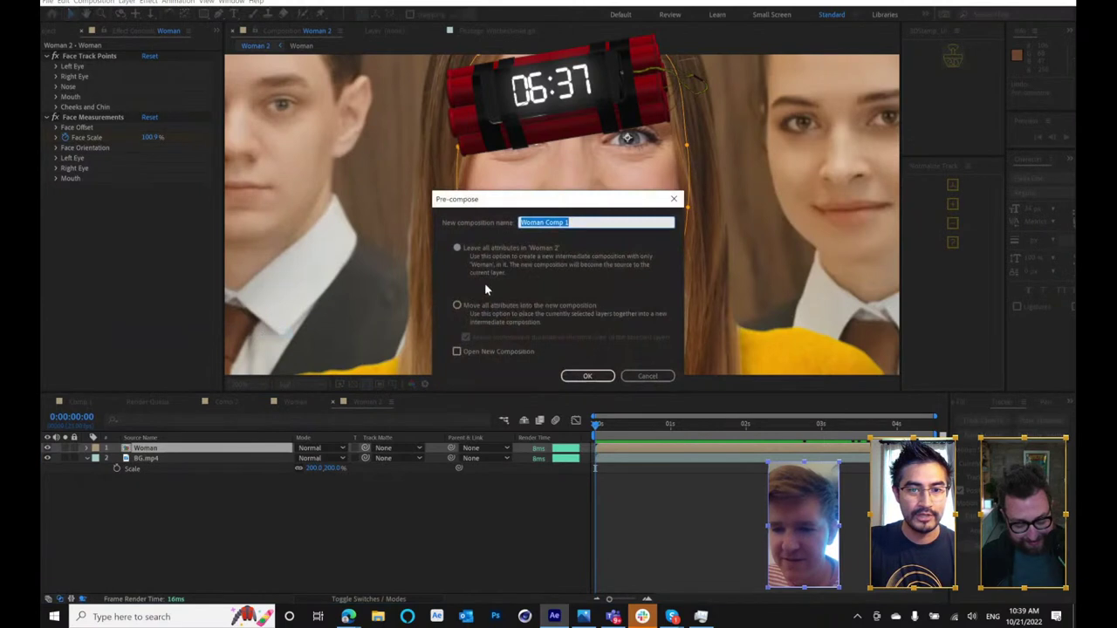
left_click(524, 305)
left_click(615, 221)
type("S")
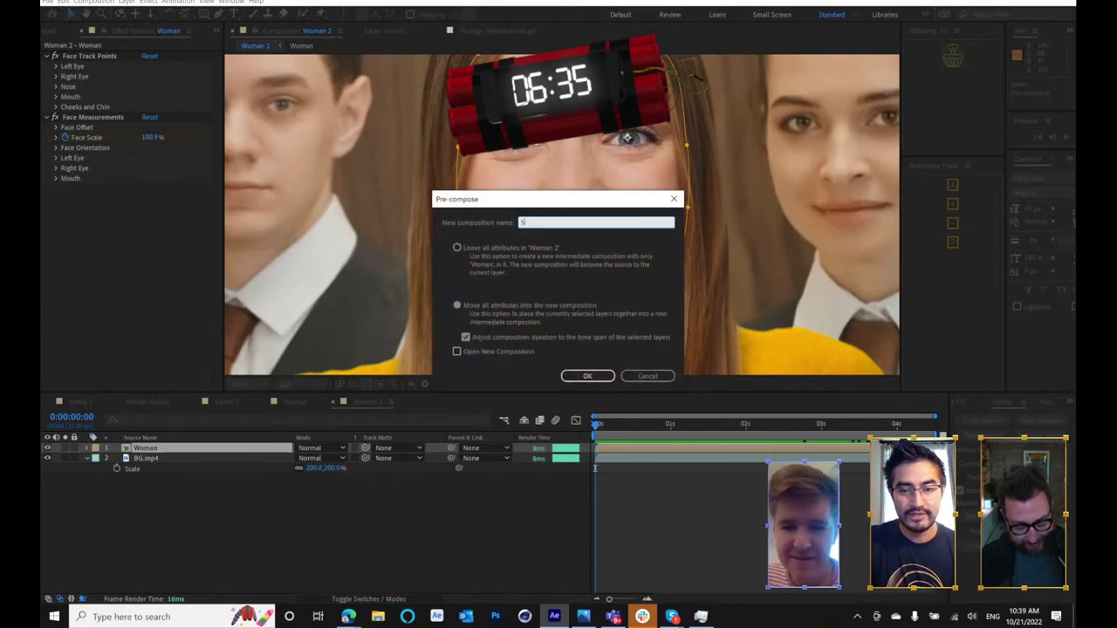
type("tabilized")
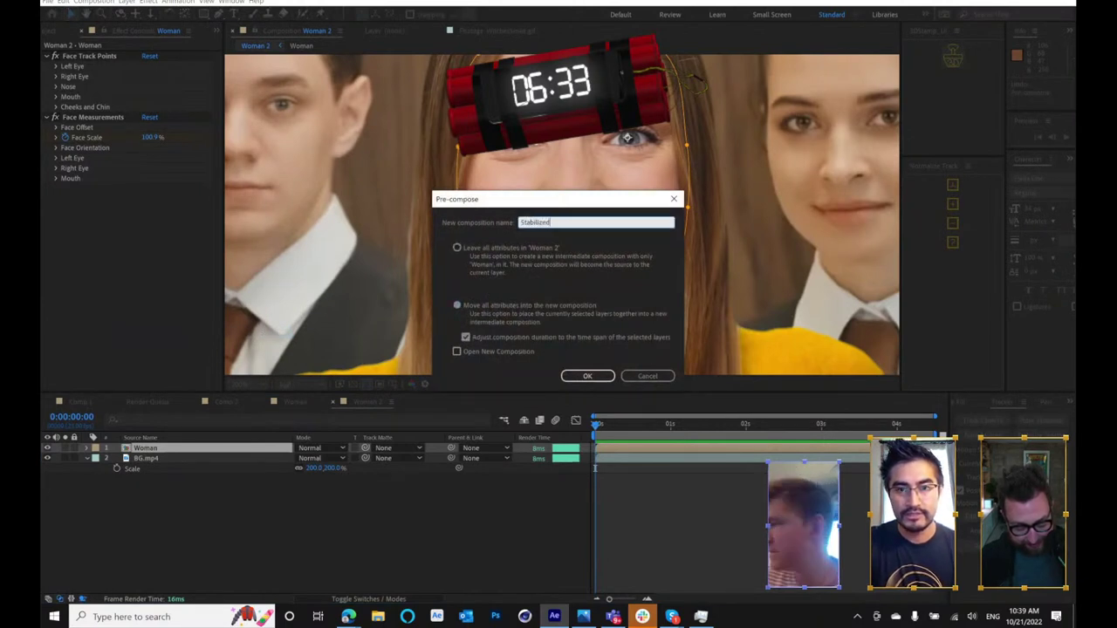
key("Return")
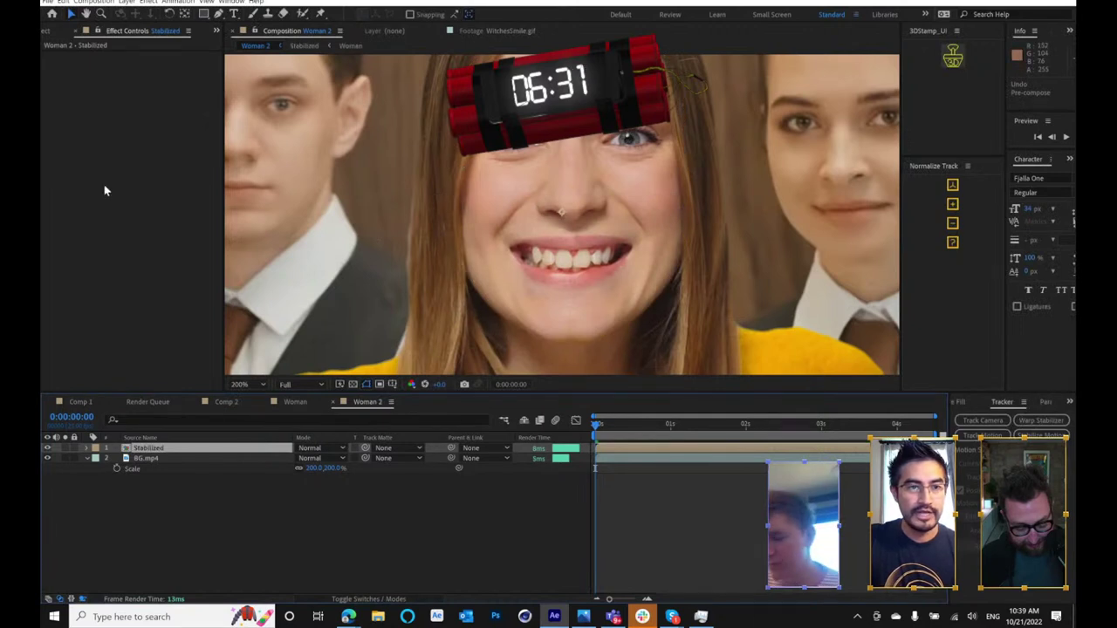
- Apply Liquify to the Stabilized layer and enlarge the woman's eyes with the Bloat tool
key("ctrl+space")
type("li")
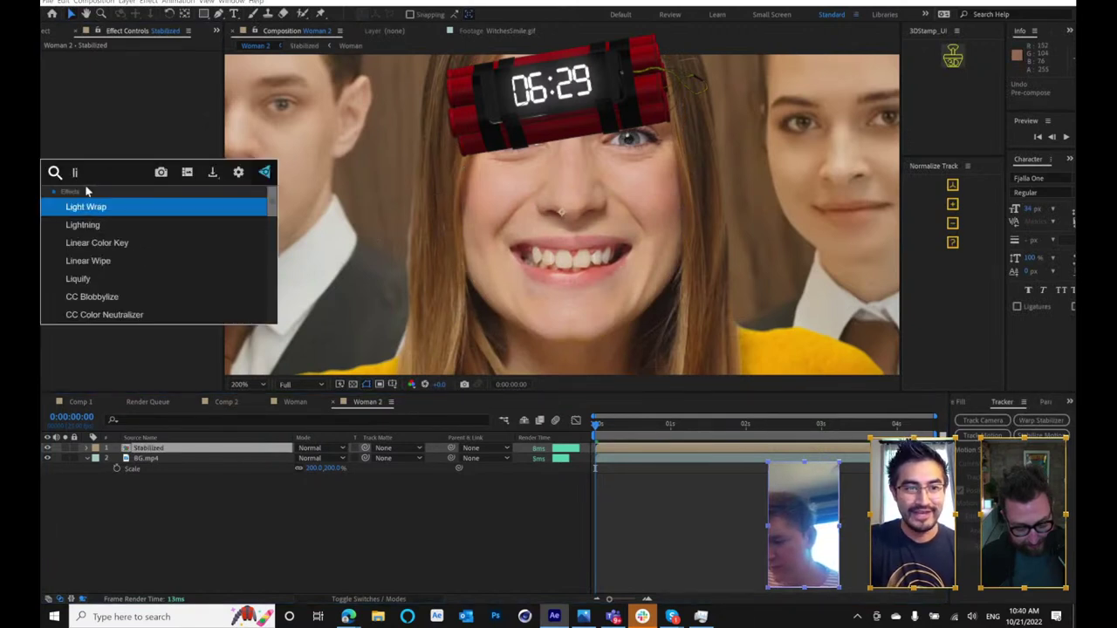
left_click(163, 279)
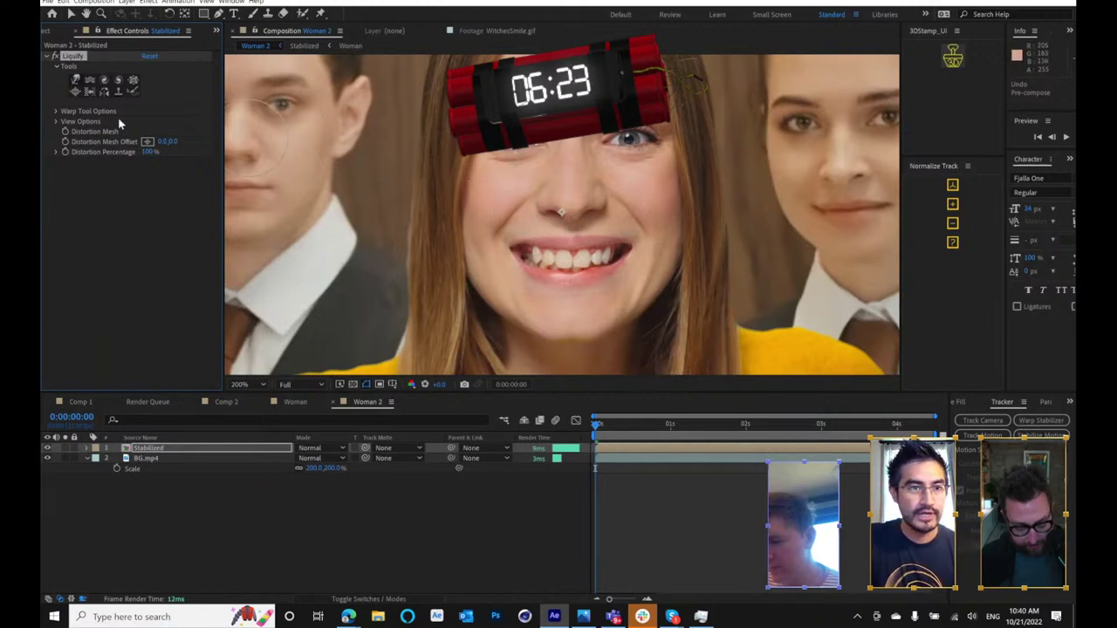
left_click(71, 91)
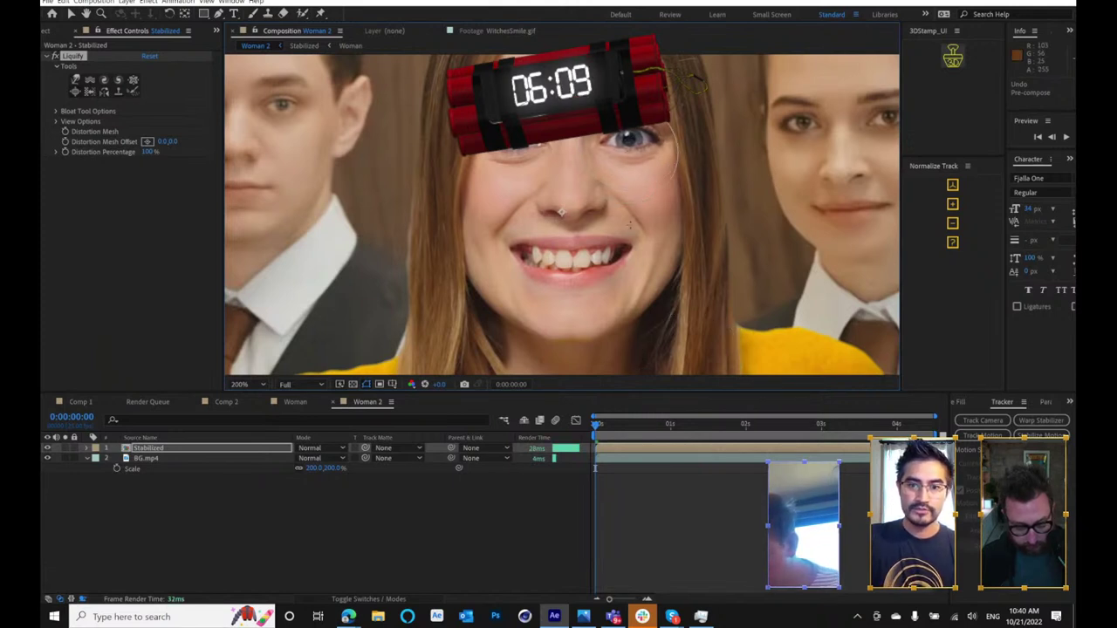
left_click_drag(591, 427, 553, 492)
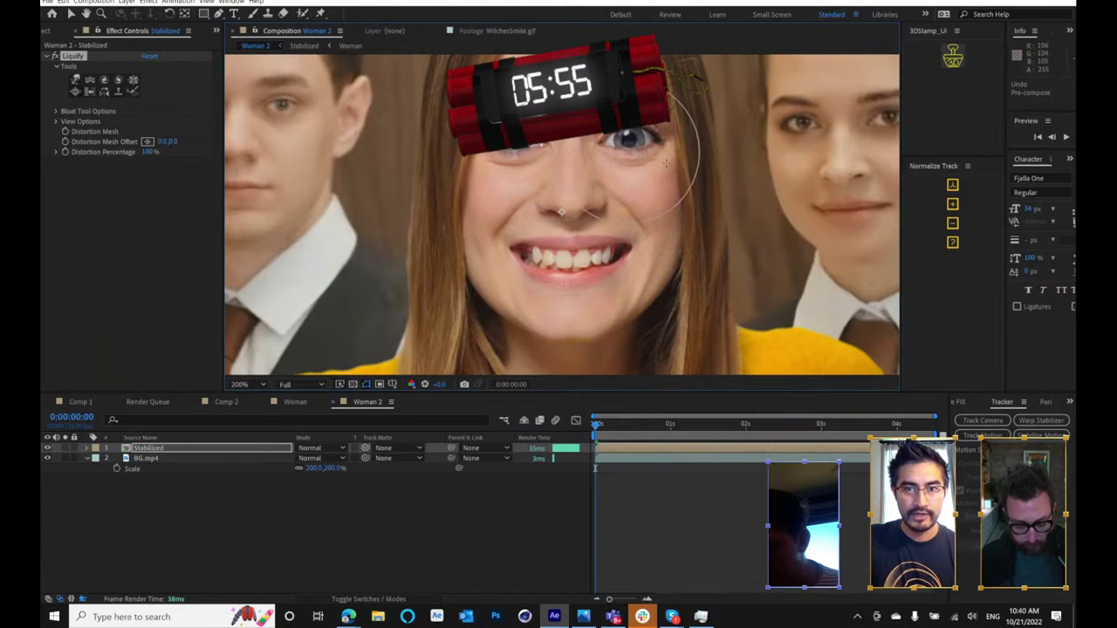
- Add a Distortion Percentage keyframe at the first frame and rename the Liquify effect to Eyes
left_click(67, 152)
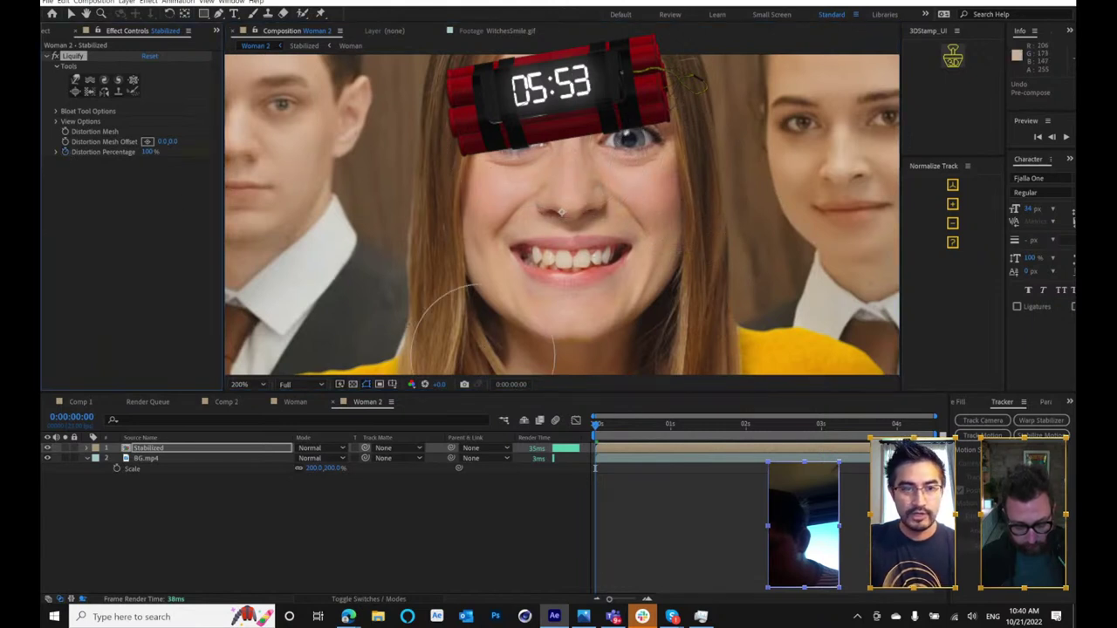
key("Return")
type("E")
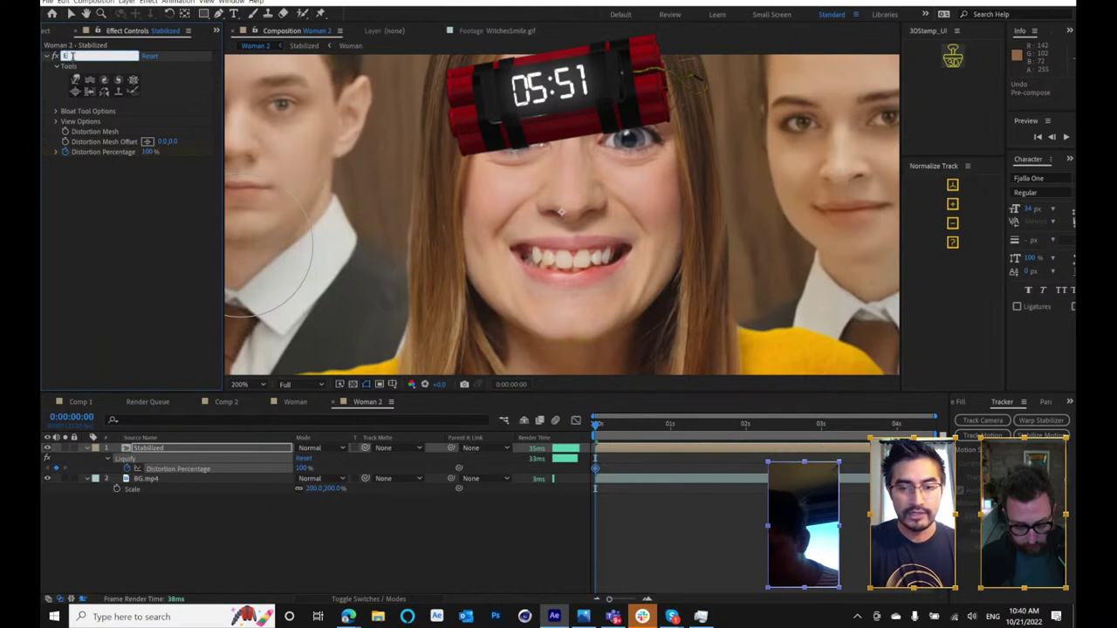
type("yes")
key("Return")
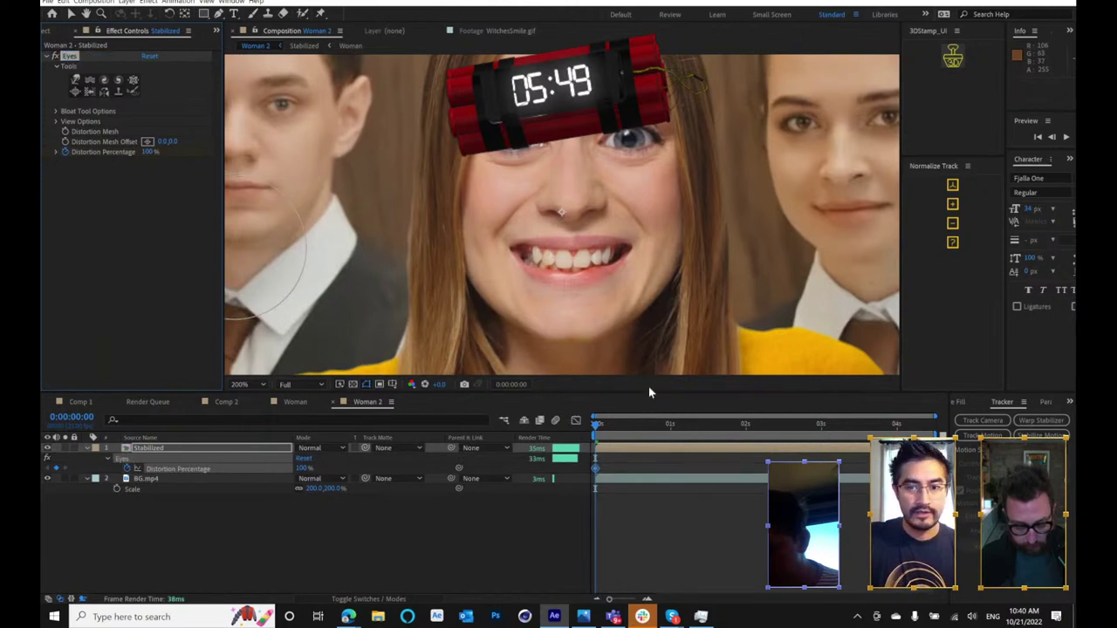
- Animate the Eyes effect's Distortion Percentage from 38% at the first frame to 83% at 0:00:02:15
left_click_drag(595, 468, 867, 471)
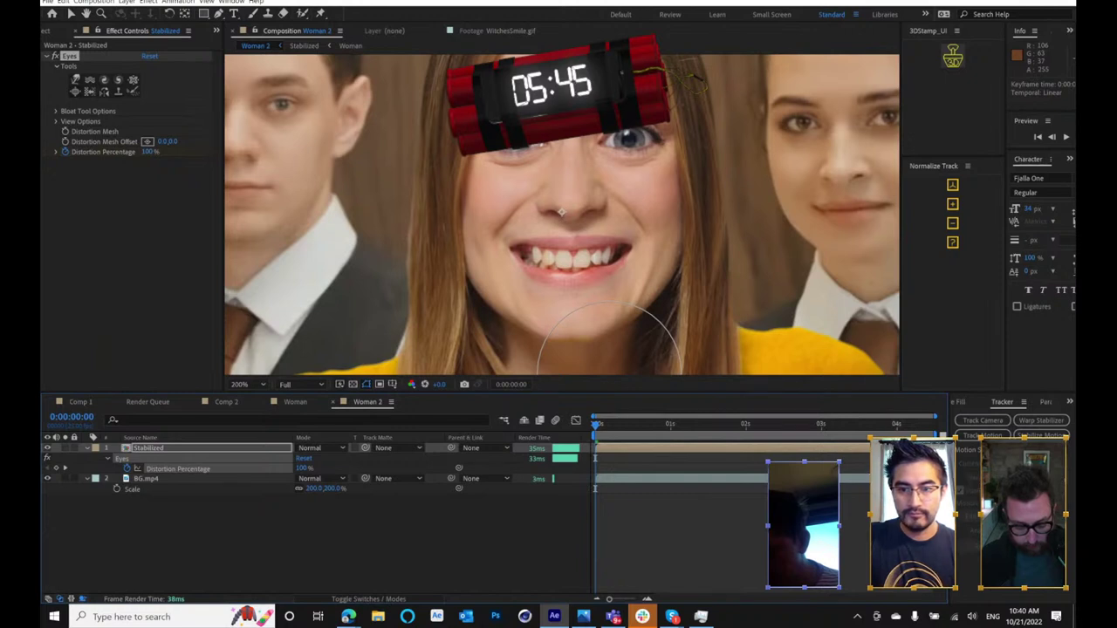
left_click_drag(302, 469, 232, 487)
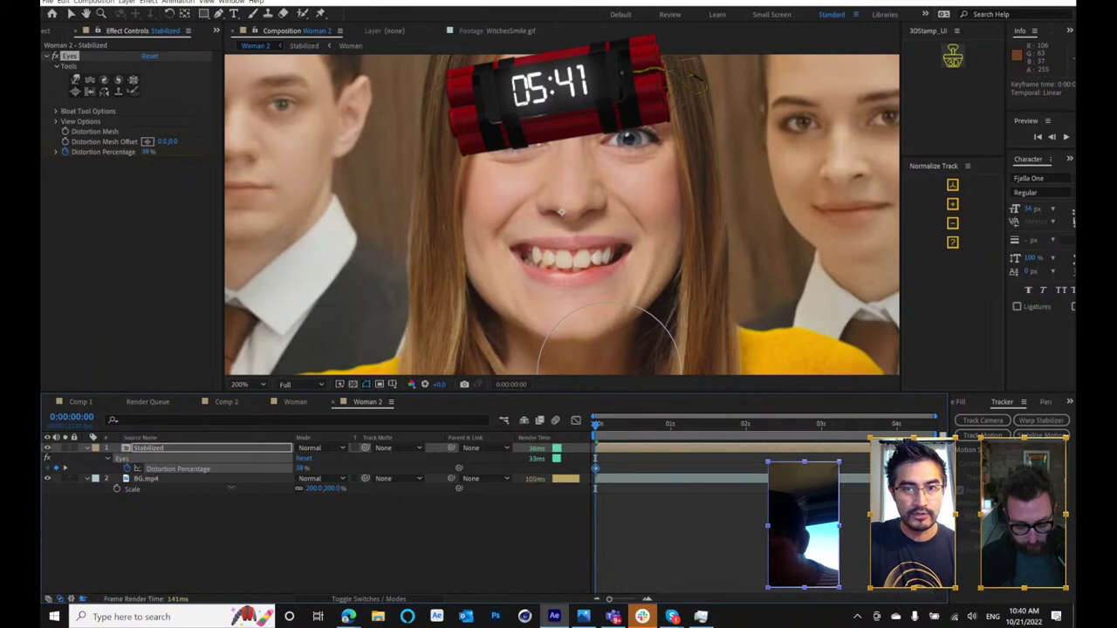
key("space")
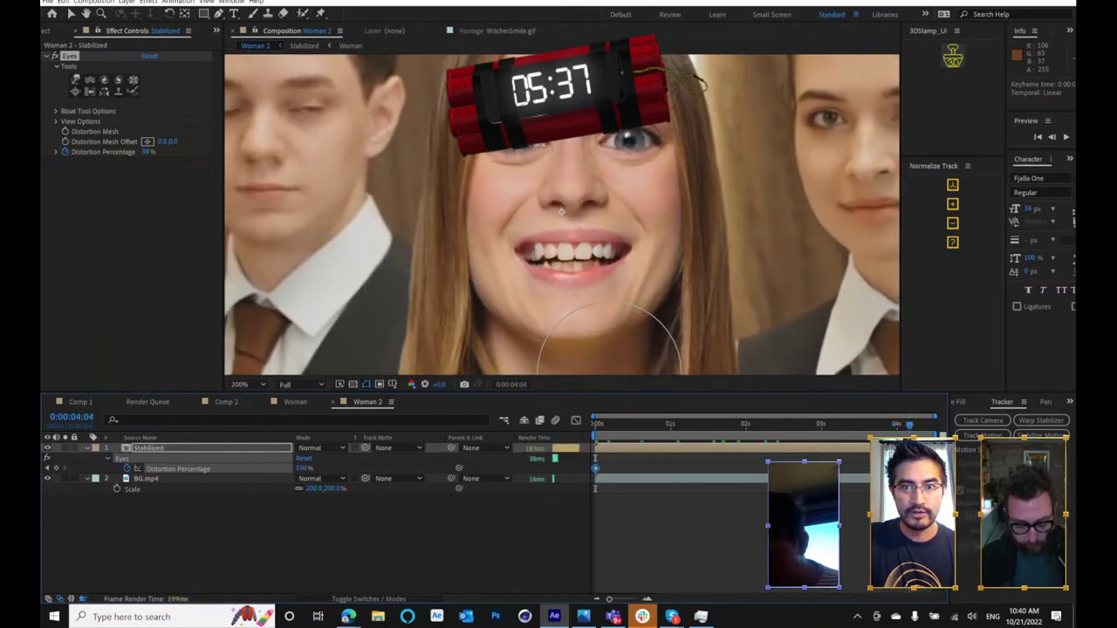
left_click_drag(912, 425, 799, 452)
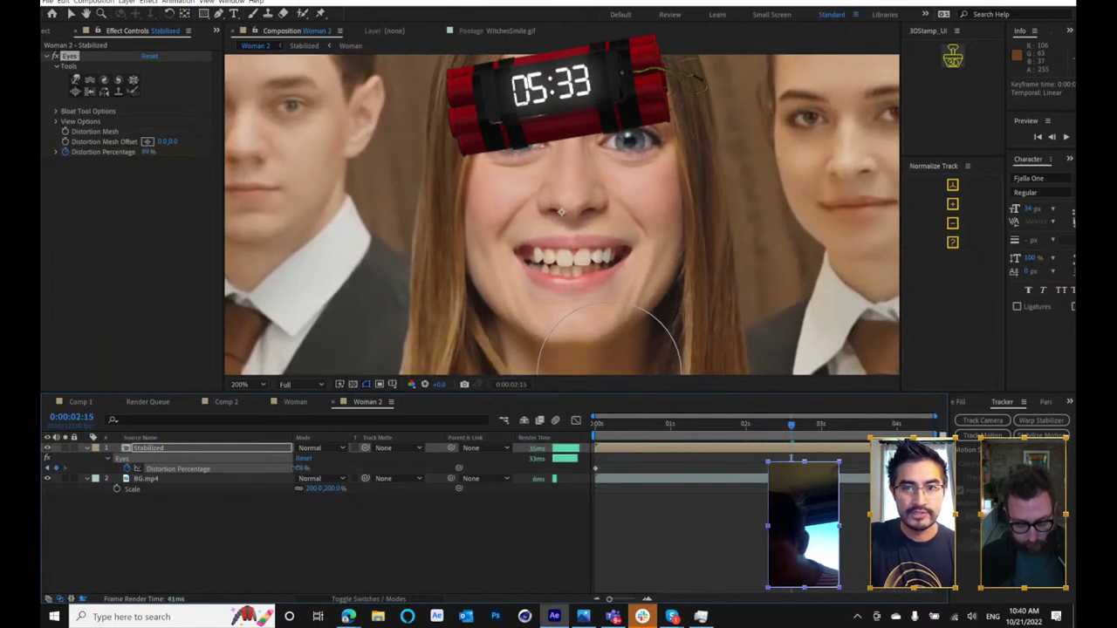
left_click_drag(290, 468, 300, 469)
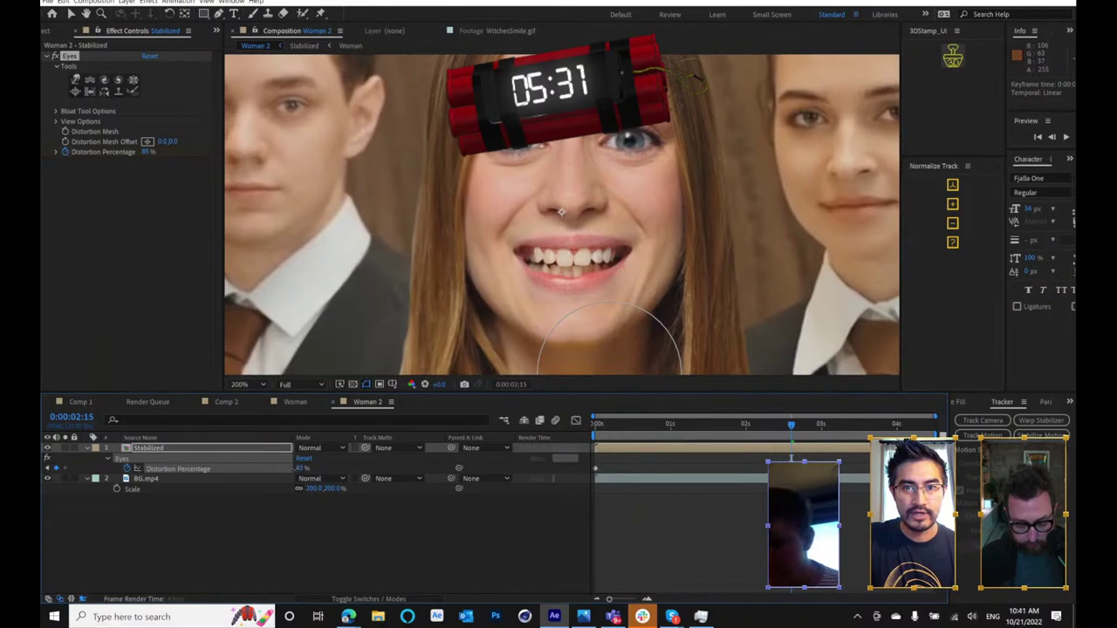
- Add a second Liquify effect to the Stabilized layer and rename it Smile
right_click(122, 209)
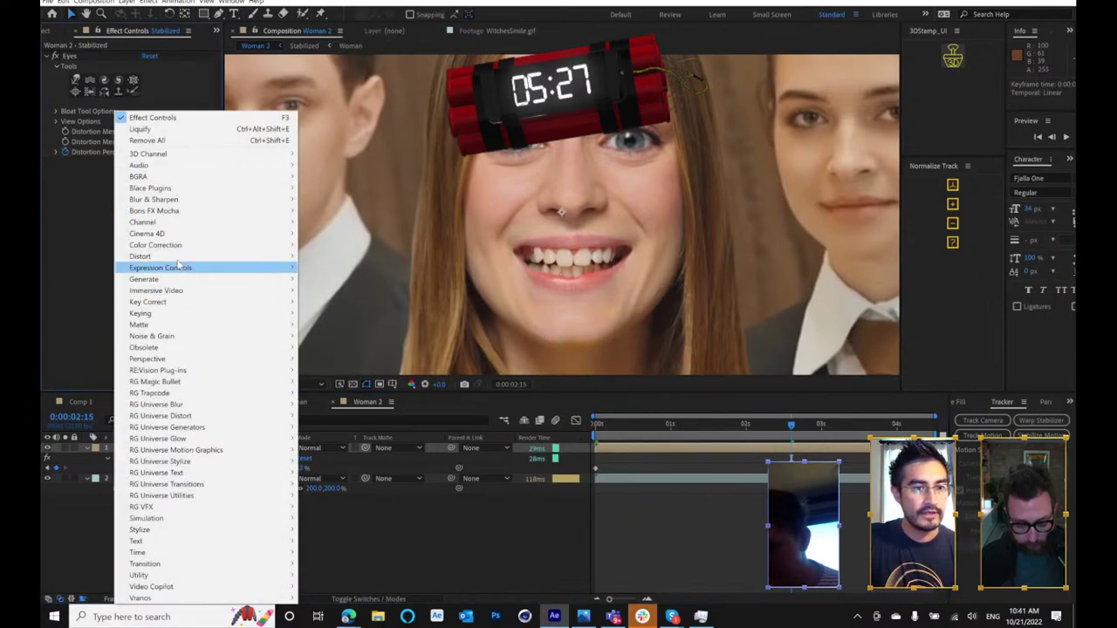
mouse_move(165, 256)
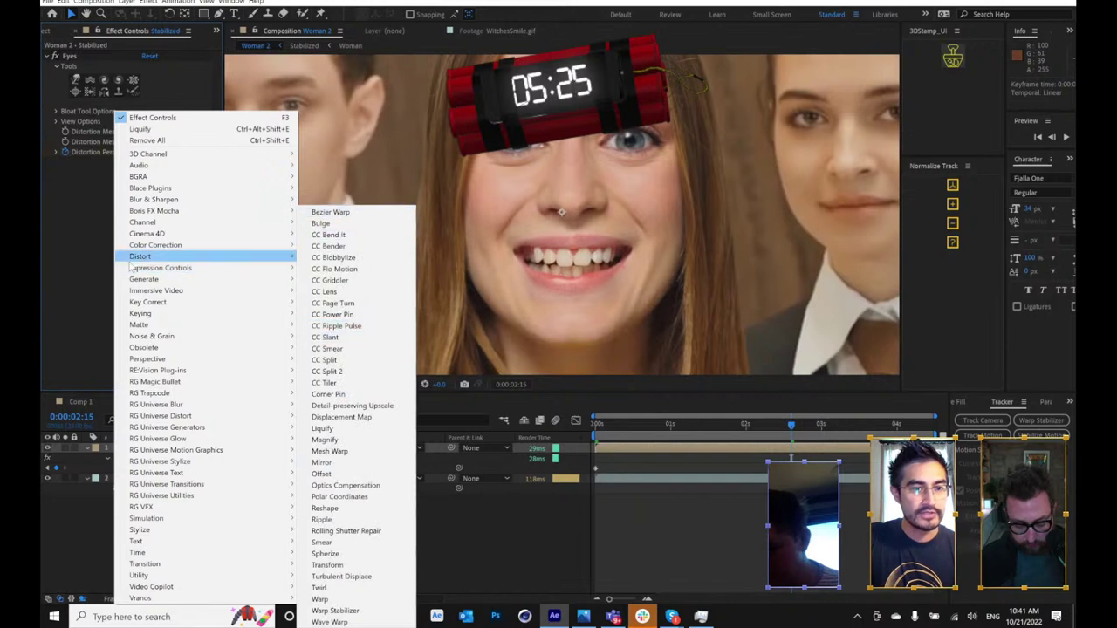
left_click(190, 131)
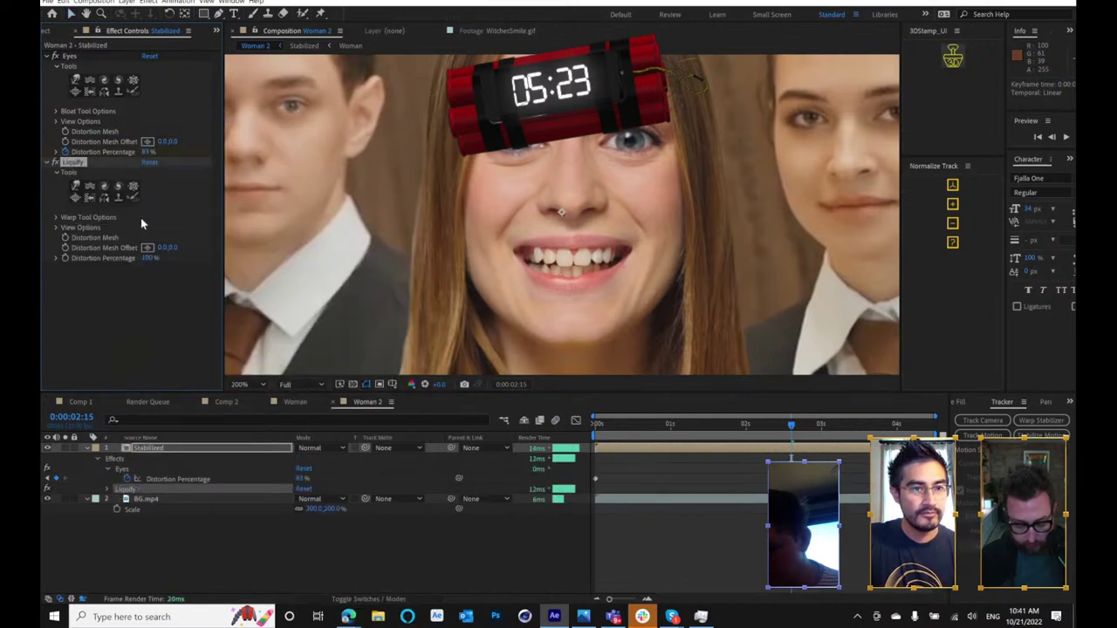
key("Return")
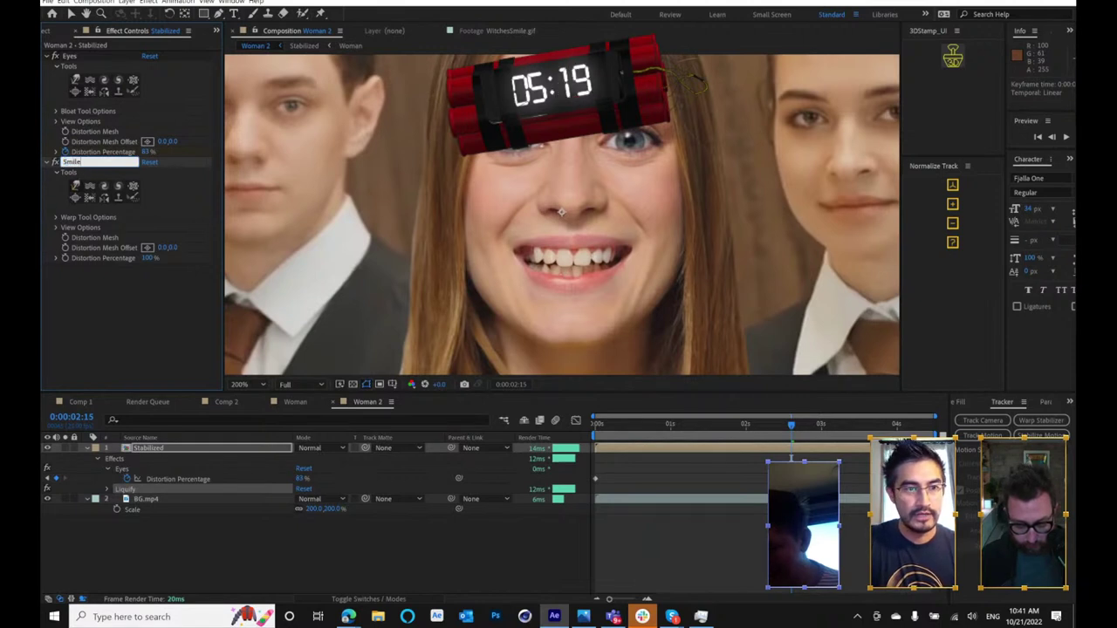
type("Smile")
key("Return")
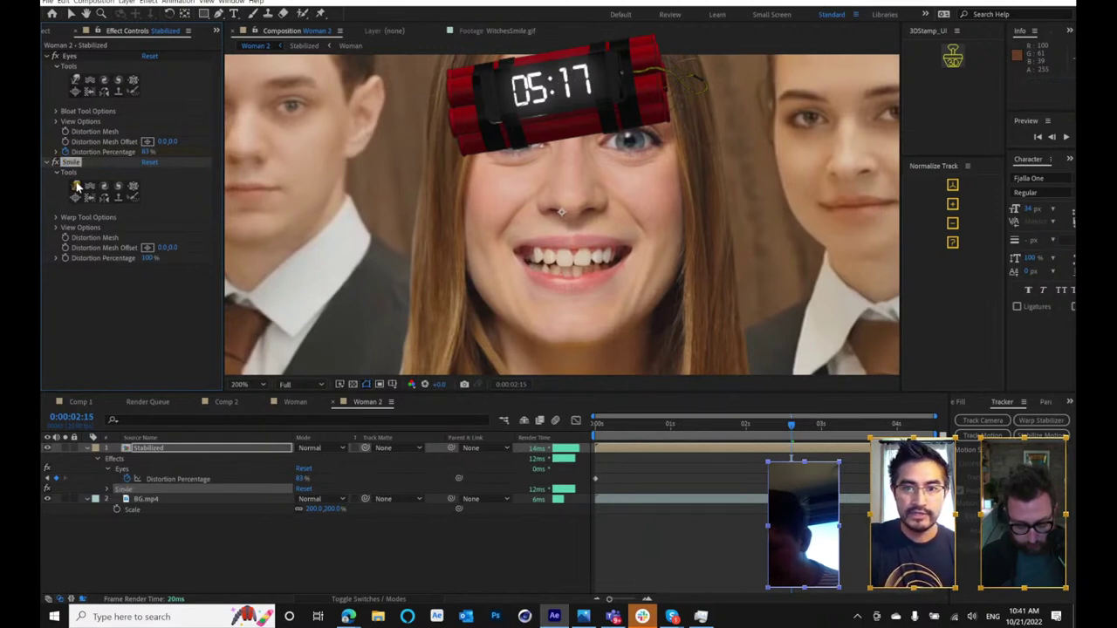
- At 0:00:02:15, warp both corners of the woman's mouth outward and upward with the Smile effect to widen her grin
left_click_drag(776, 425, 585, 438)
key("space")
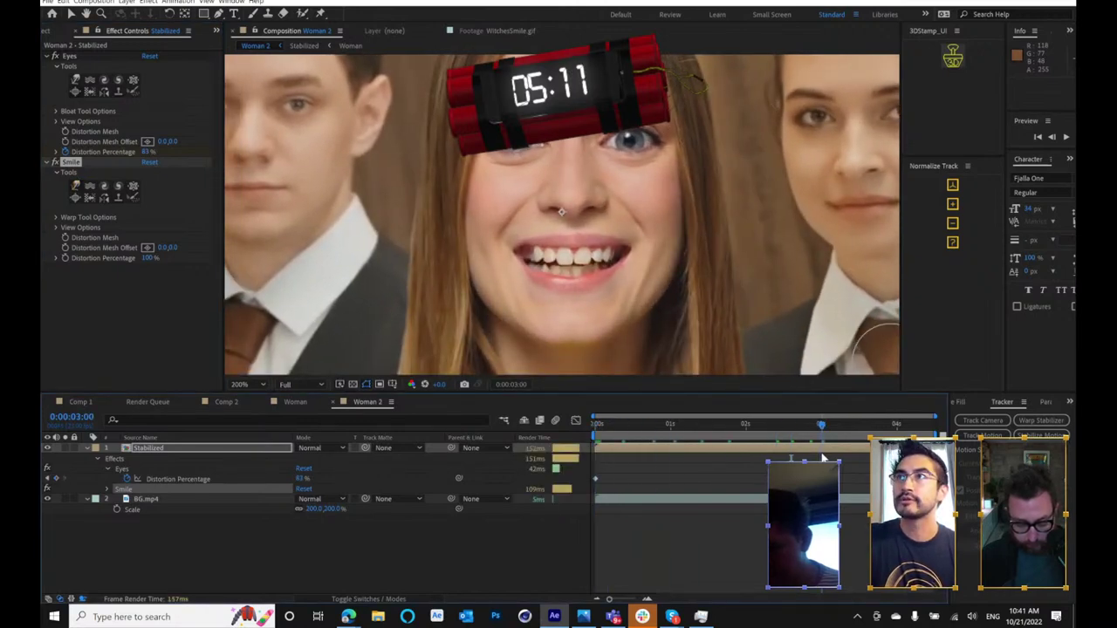
left_click_drag(822, 457, 773, 458)
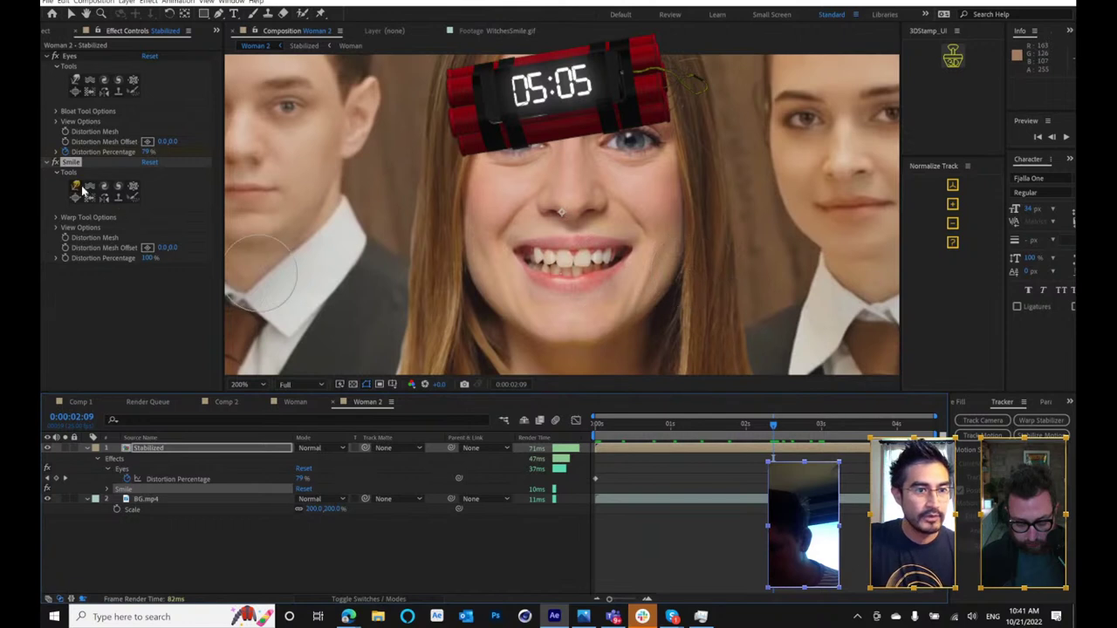
left_click_drag(779, 428, 792, 429)
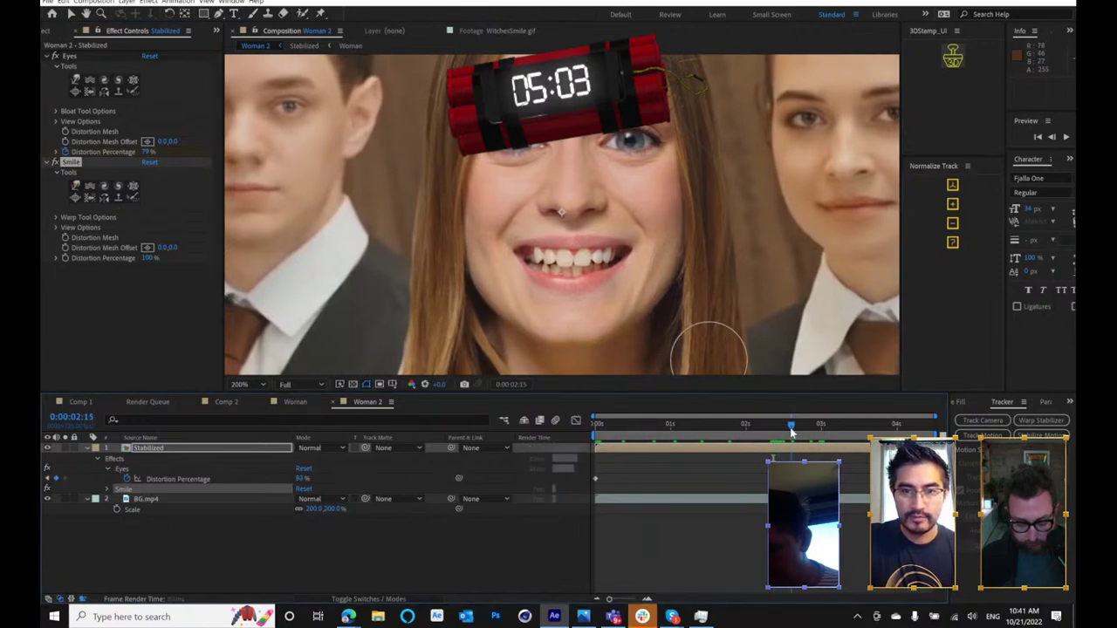
mouse_move(665, 254)
left_mouse_down()
mouse_move(640, 250)
mouse_move(649, 243)
left_mouse_up()
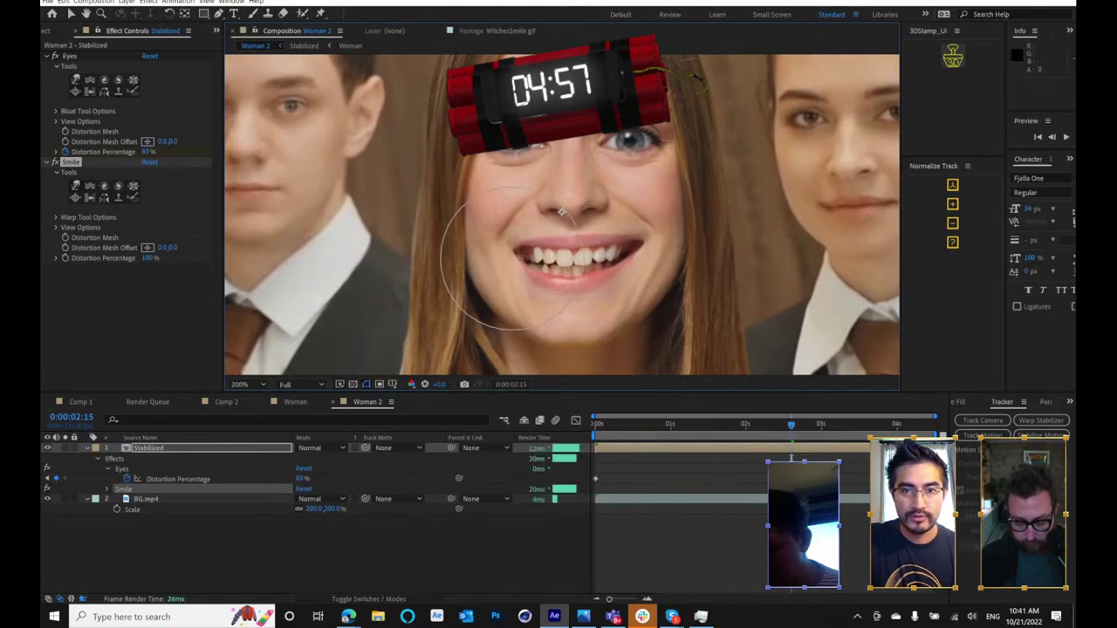
left_click_drag(519, 261, 506, 247)
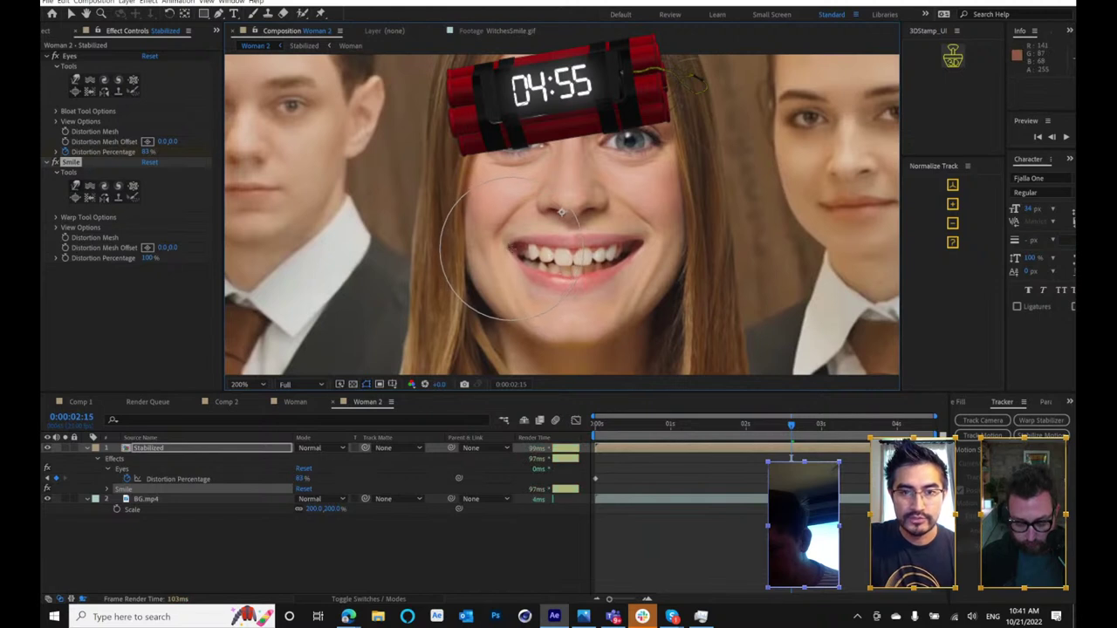
key("ctrl+z")
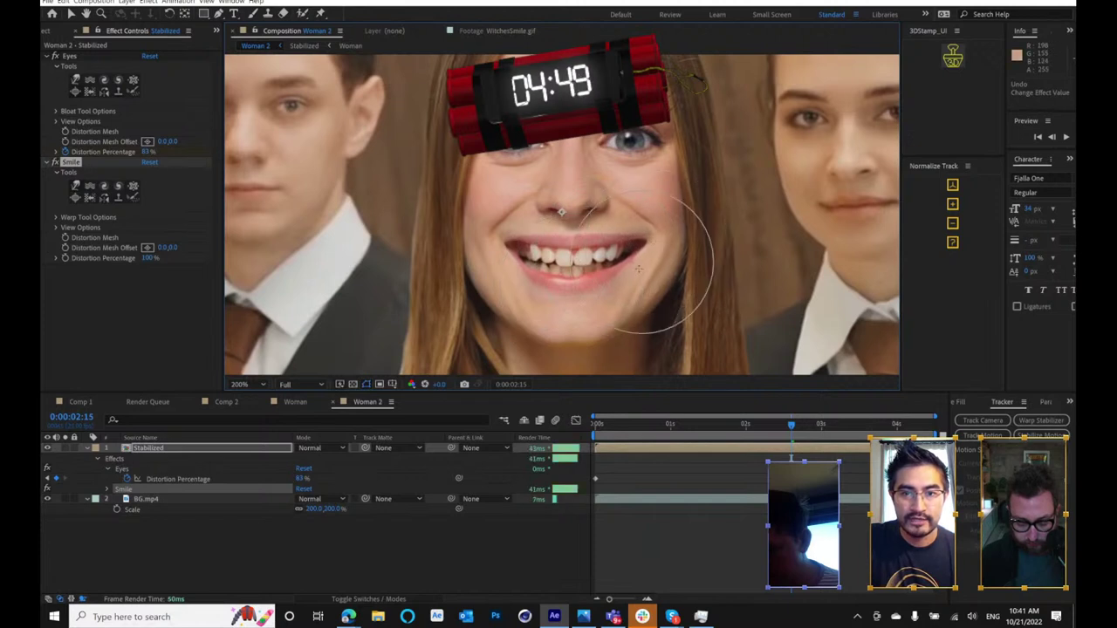
key("period")
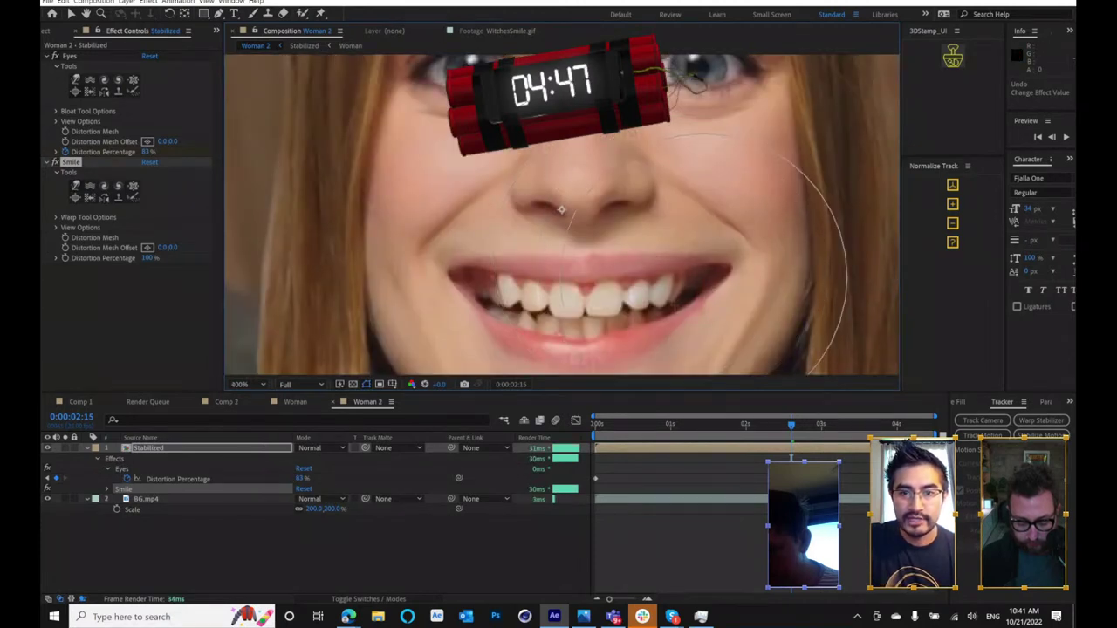
key("comma")
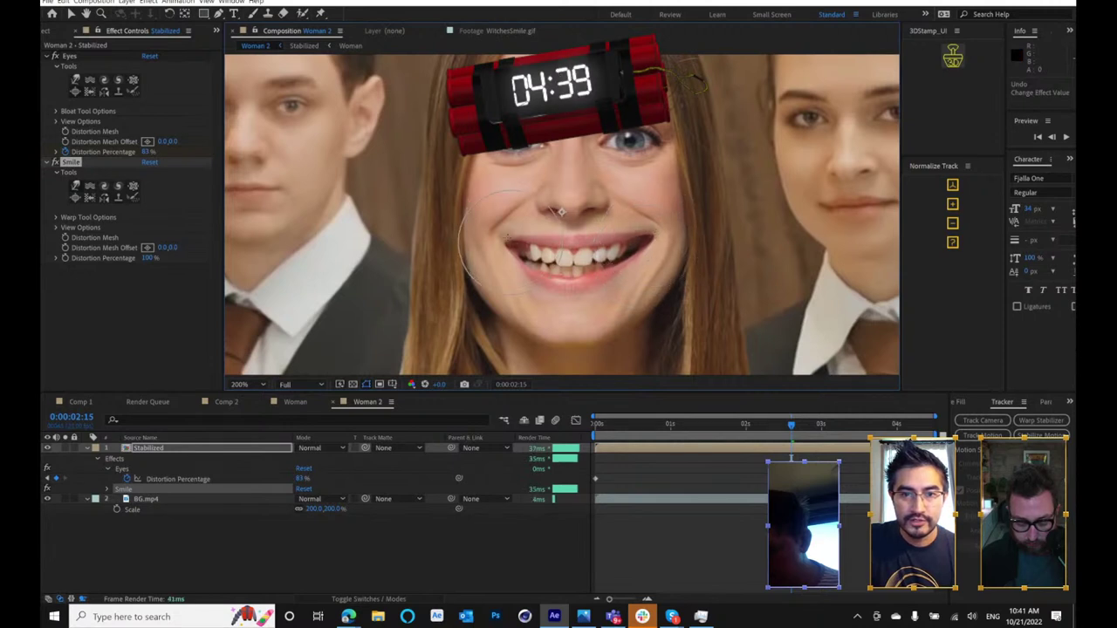
mouse_move(510, 242)
left_mouse_down()
mouse_move(523, 277)
mouse_move(498, 238)
left_mouse_up()
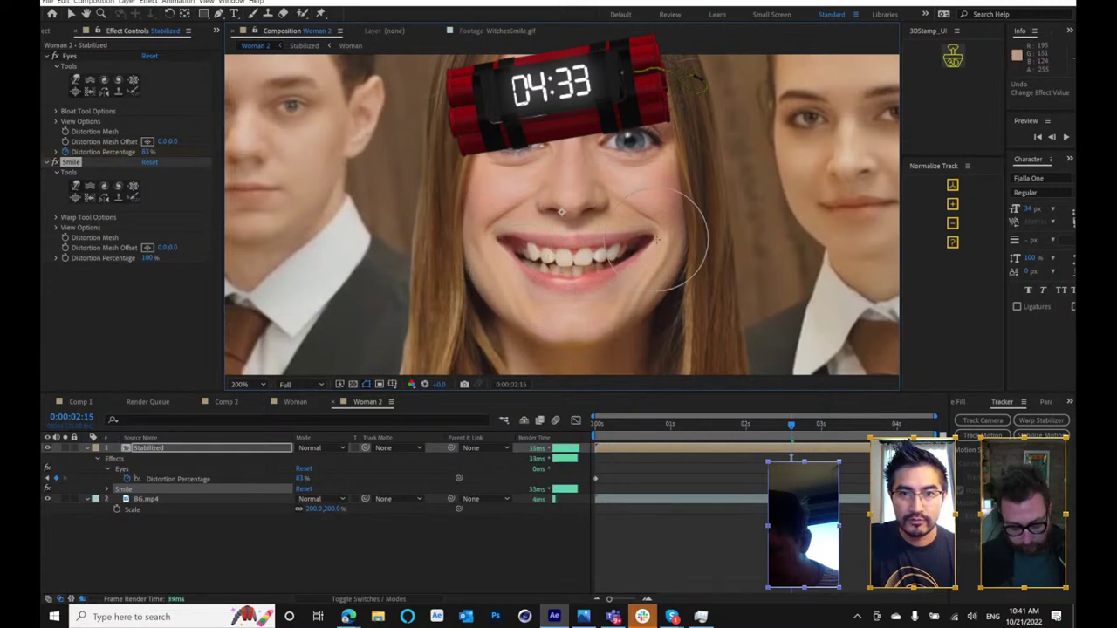
- Animate the Smile effect's Distortion Percentage from 53% at the first frame to 100% at 0:00:02:15
scroll(591, 167, "up", 1)
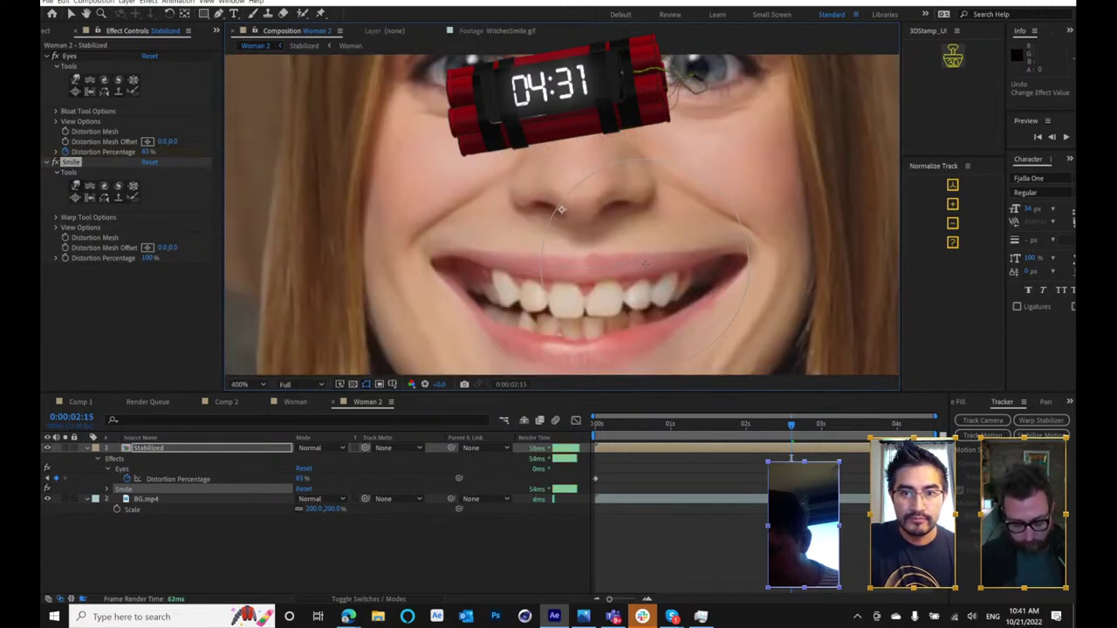
scroll(656, 312, "down", 1)
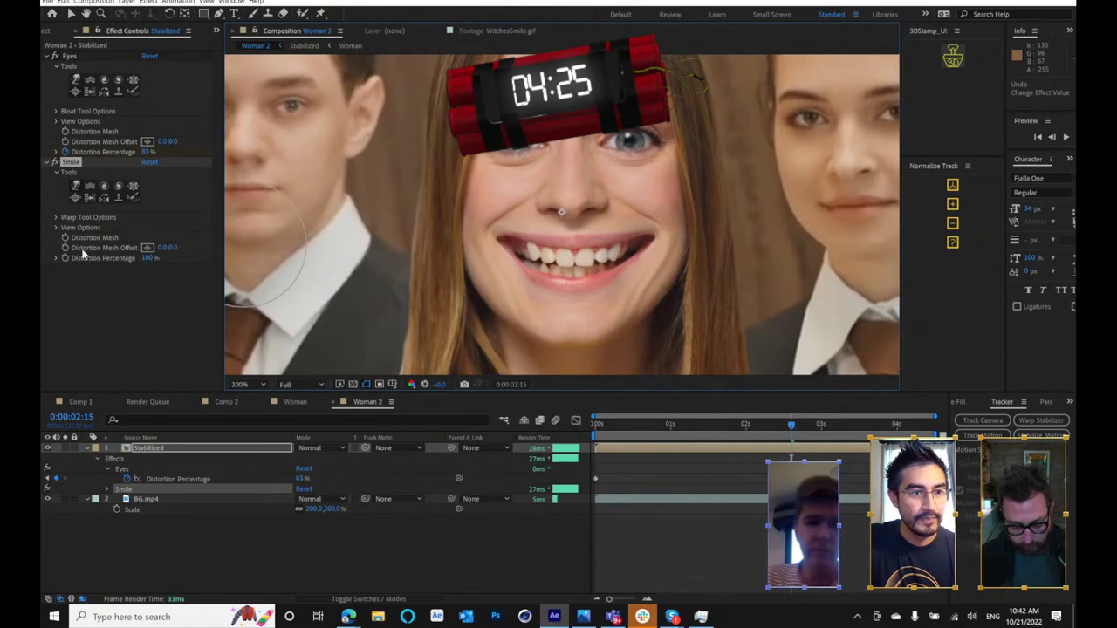
key("u")
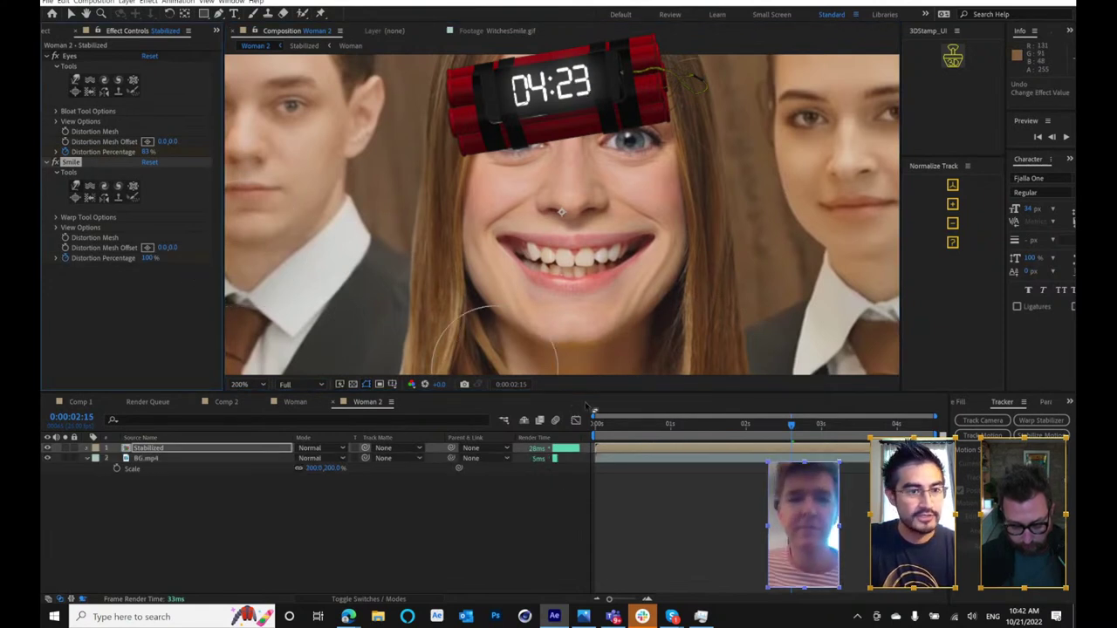
key("u")
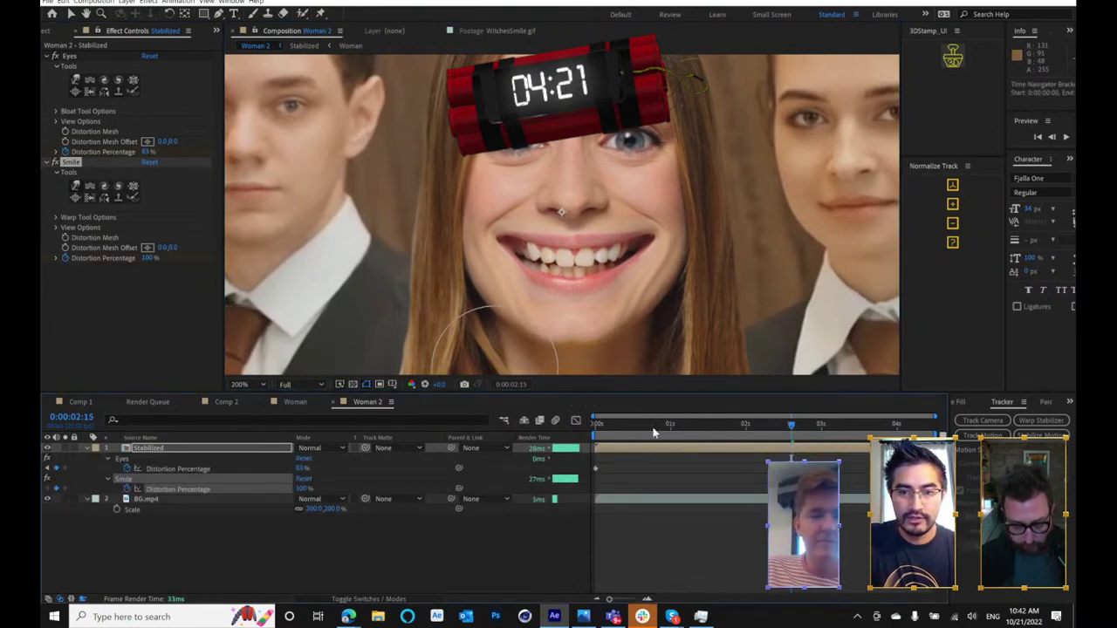
key("Home")
left_click_drag(301, 489, 246, 503)
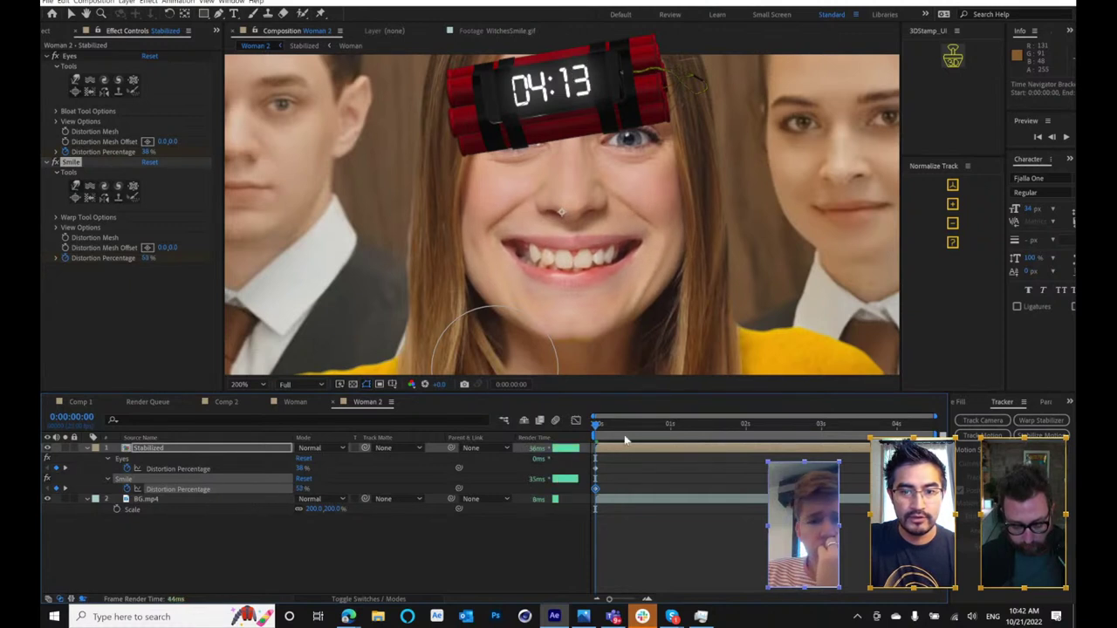
- At 0:00:04:11, add a third Liquify effect to the Stabilized layer and rename it Brows
left_click_drag(604, 427, 958, 446)
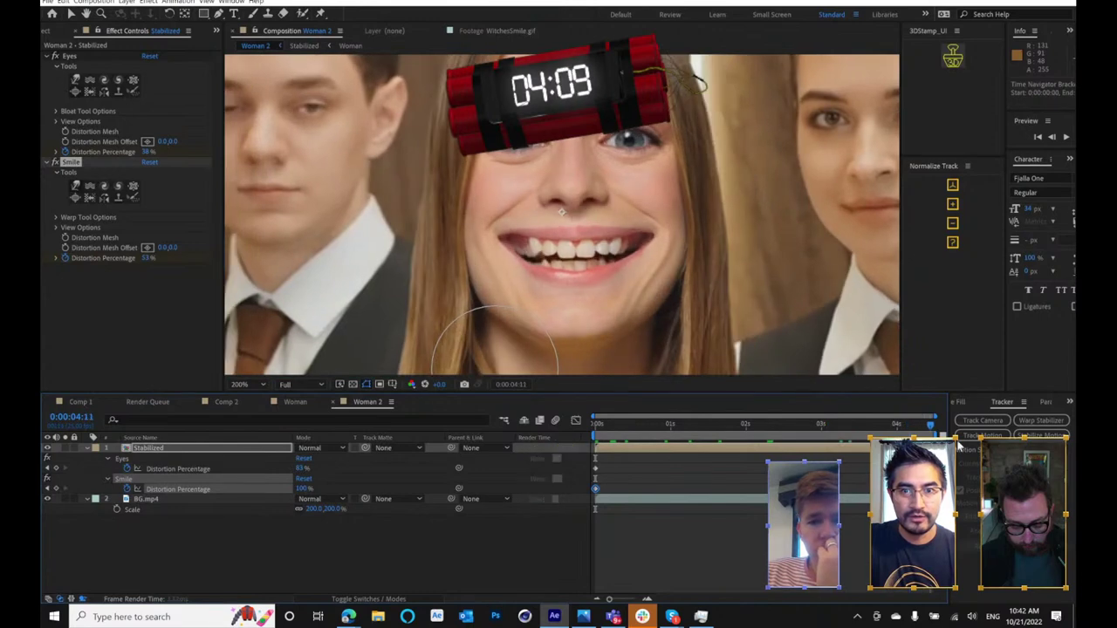
right_click(142, 351)
left_click(175, 131)
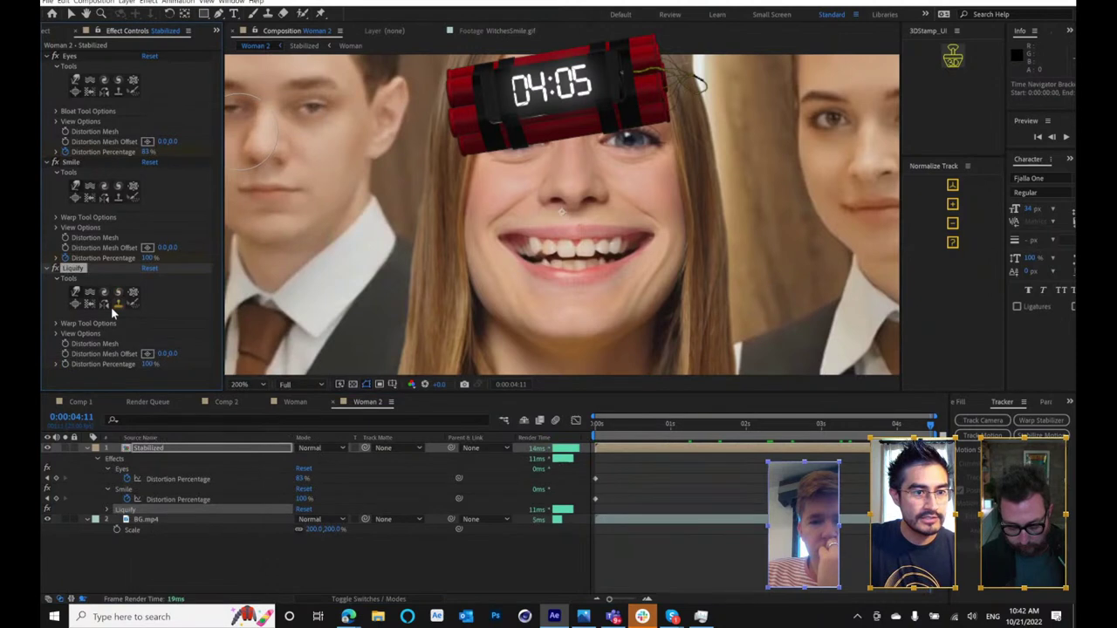
left_click(77, 295)
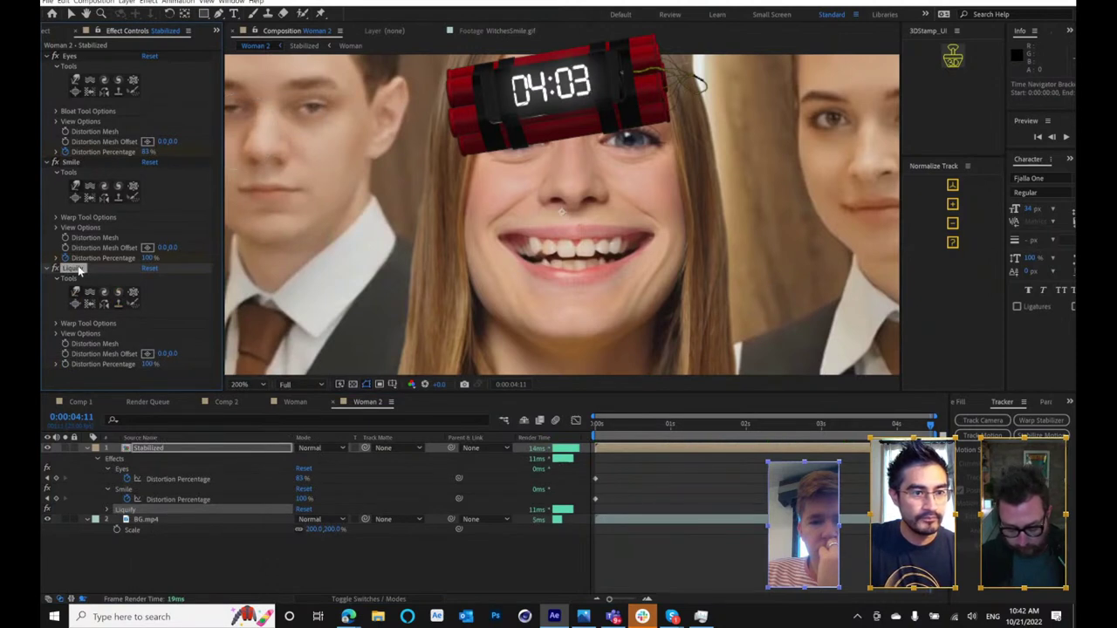
key("Return")
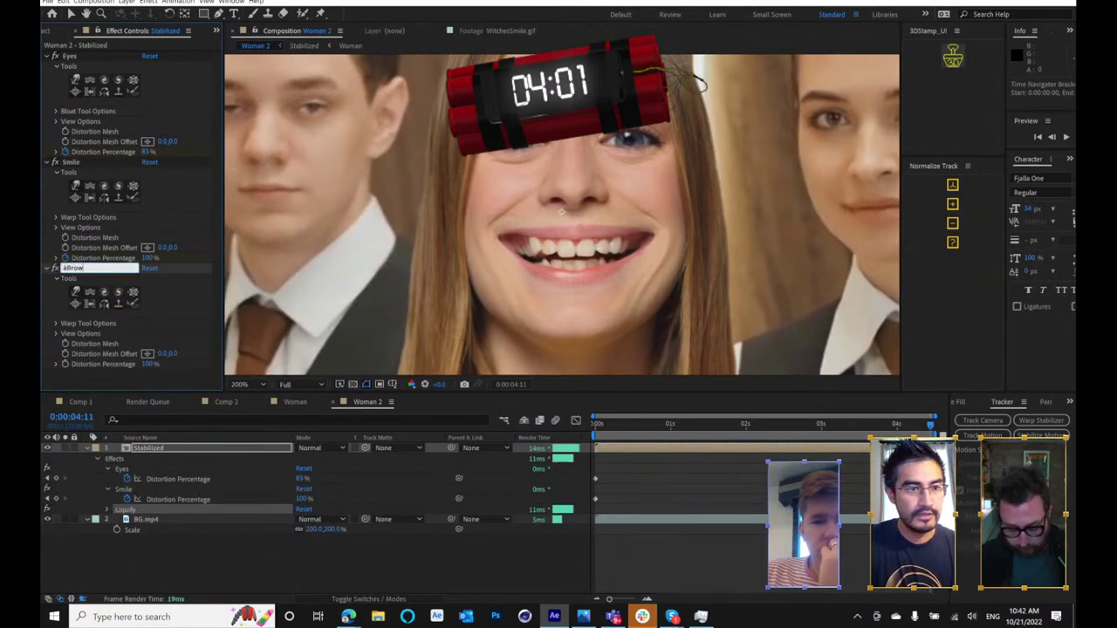
type("àBrow")
key("BackSpace")
key("BackSpace")
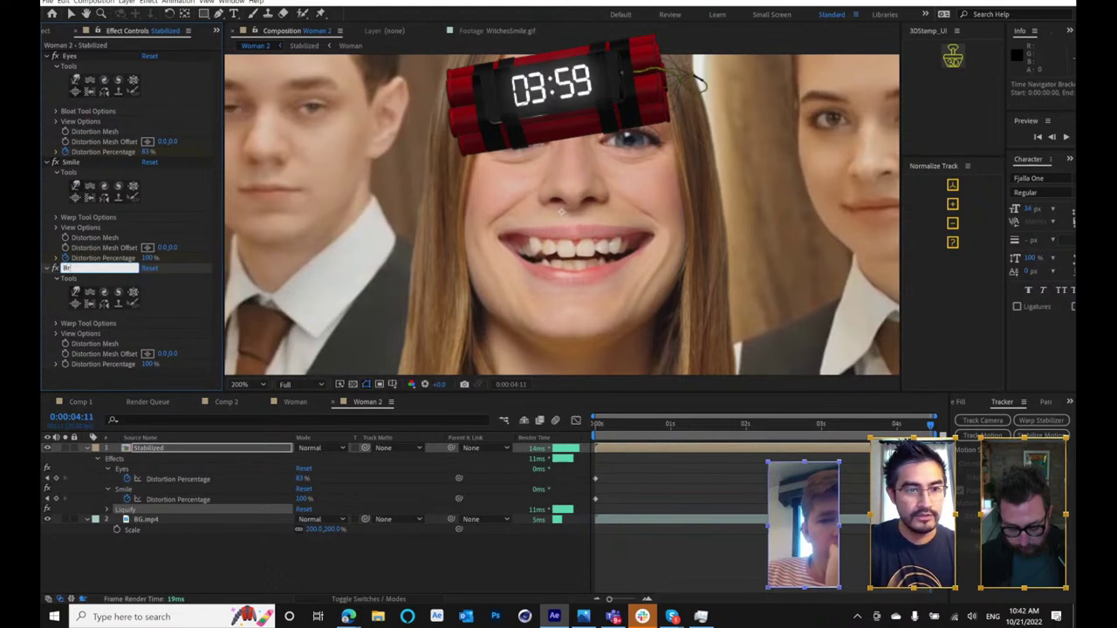
key("Return")
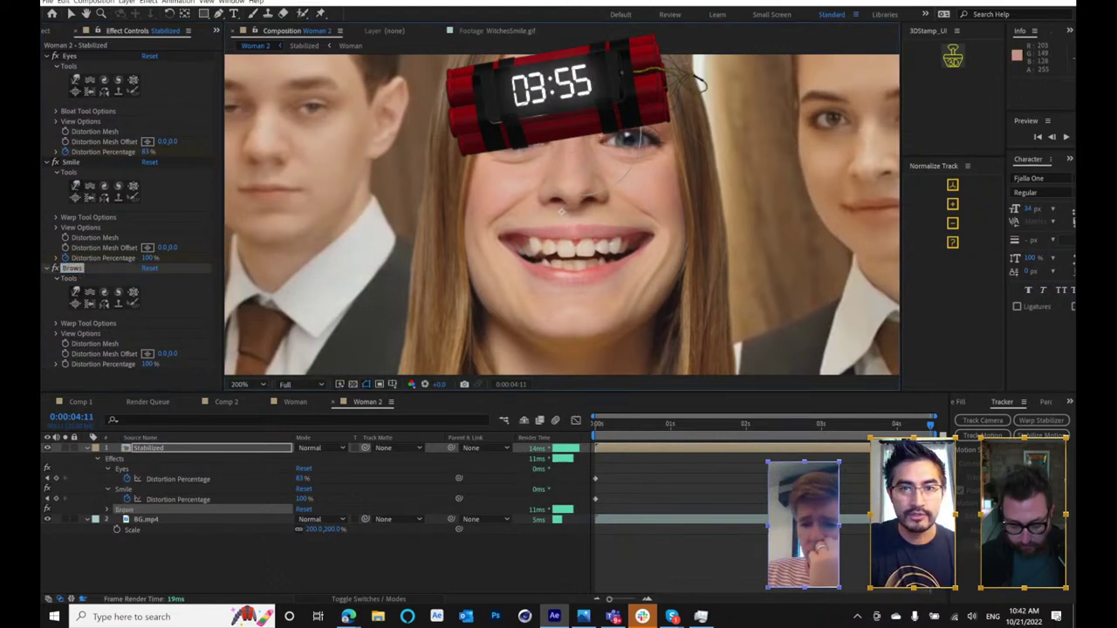
- Review the woman's enlarged eyes and stretched smile at 0:00:04:11 and around 0:00:02:11, both up close and in the full frame
key("period")
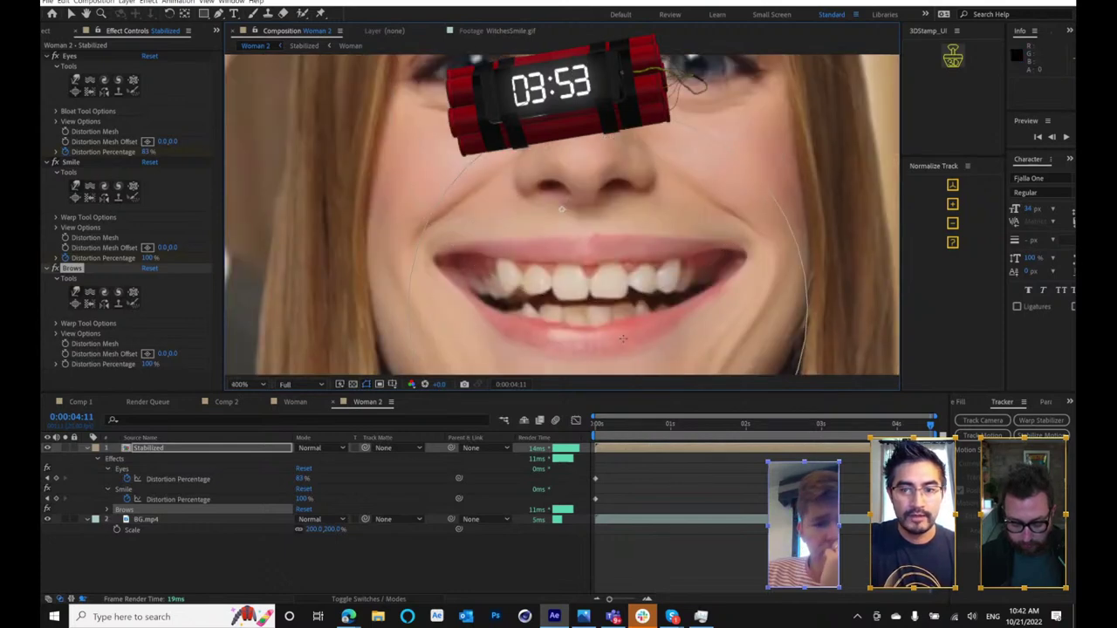
left_click(133, 186)
key("comma")
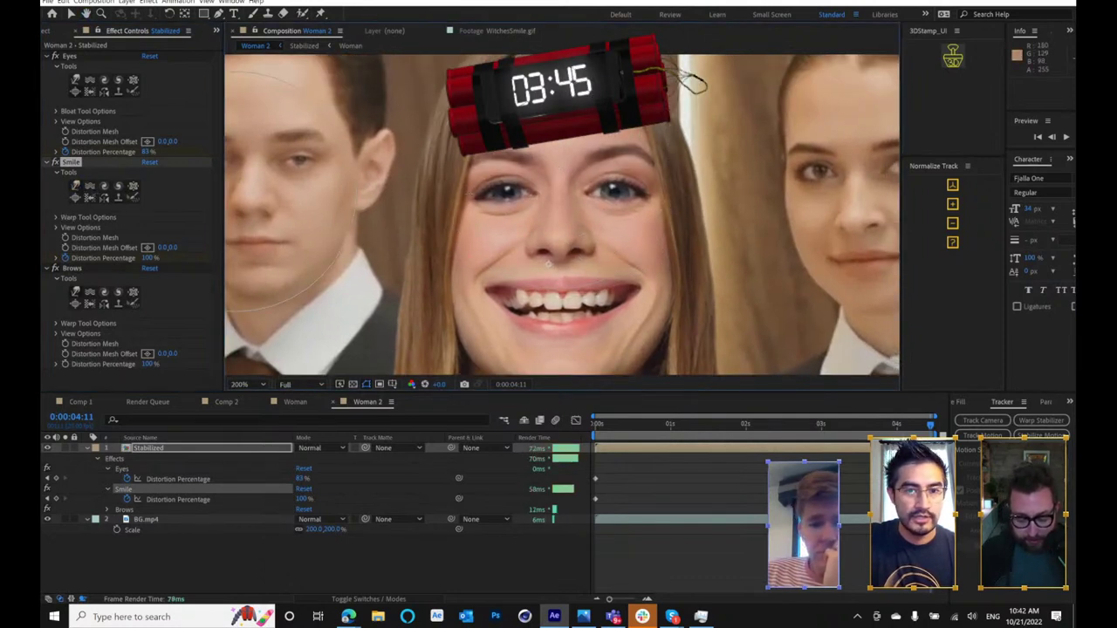
left_click_drag(563, 125, 558, 153)
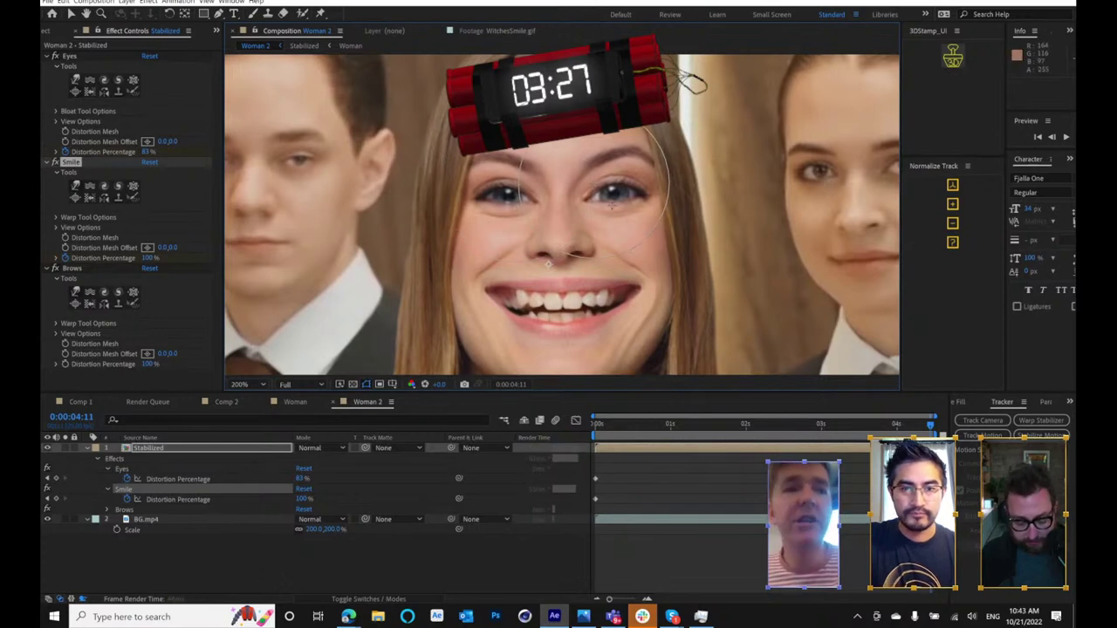
key("comma")
left_click_drag(615, 433, 753, 438)
key("space")
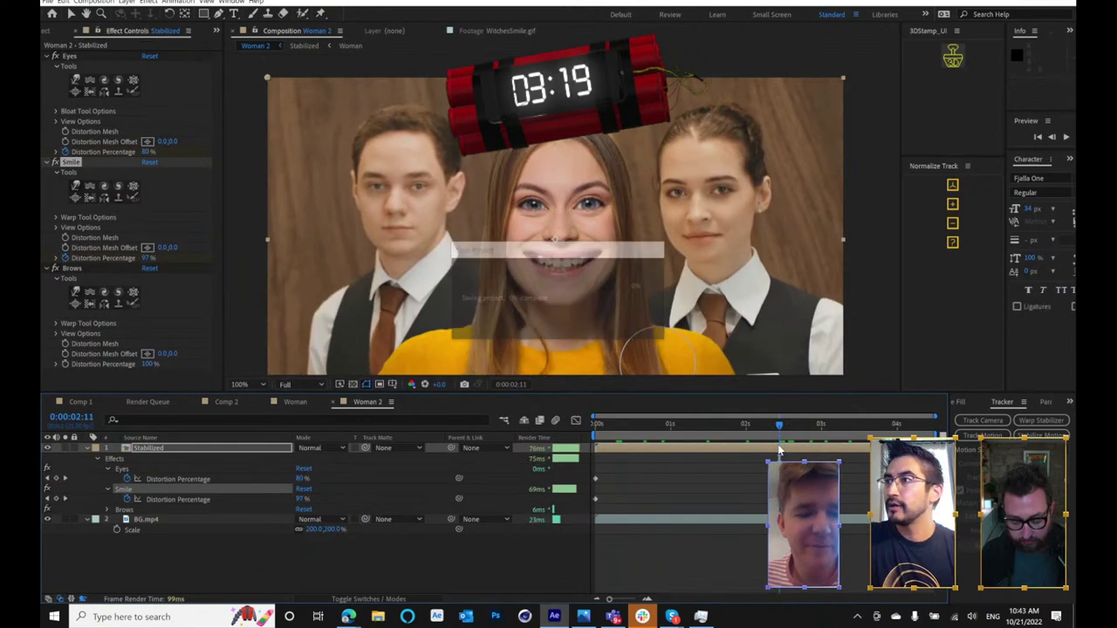
scroll(578, 261, "up", 1)
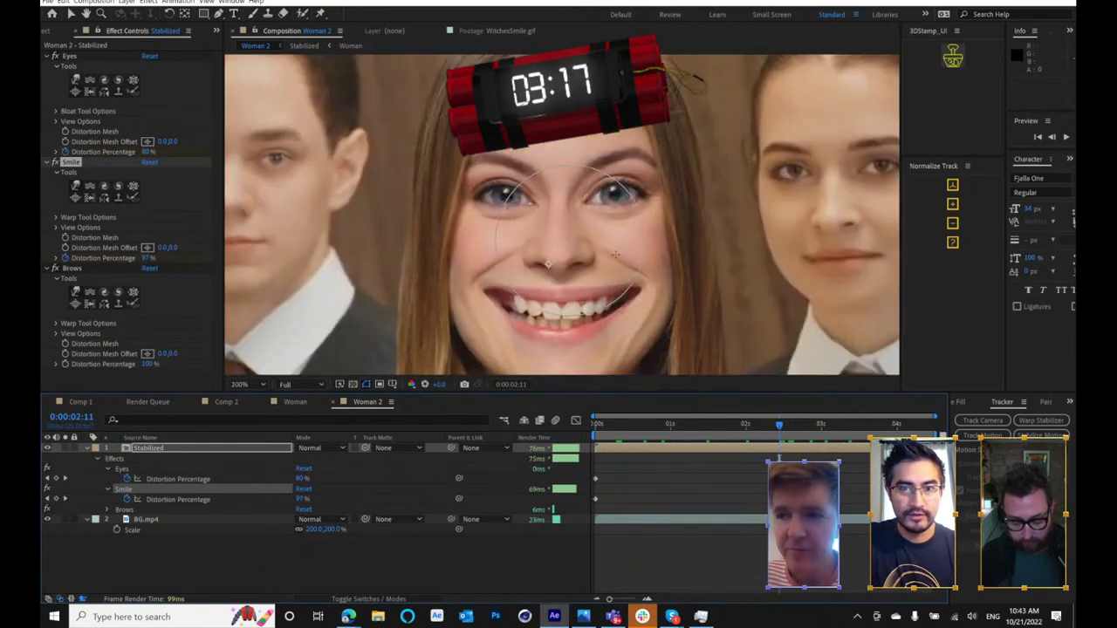
- Switch to the web browser and start a web search beginning with "sharp"
key("ctrl+0")
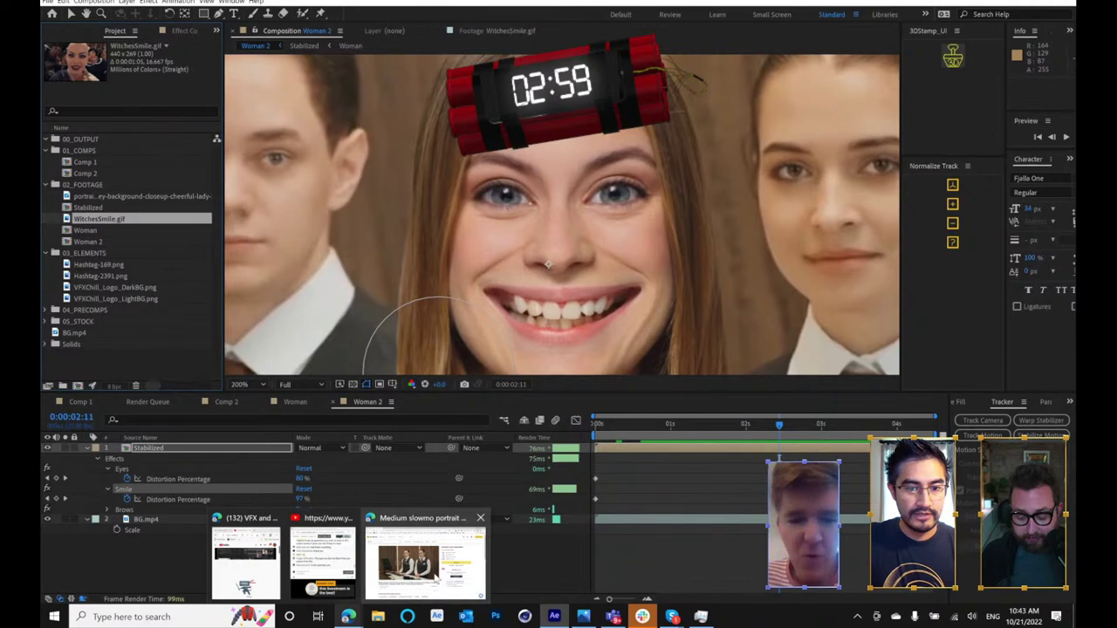
left_click(433, 580)
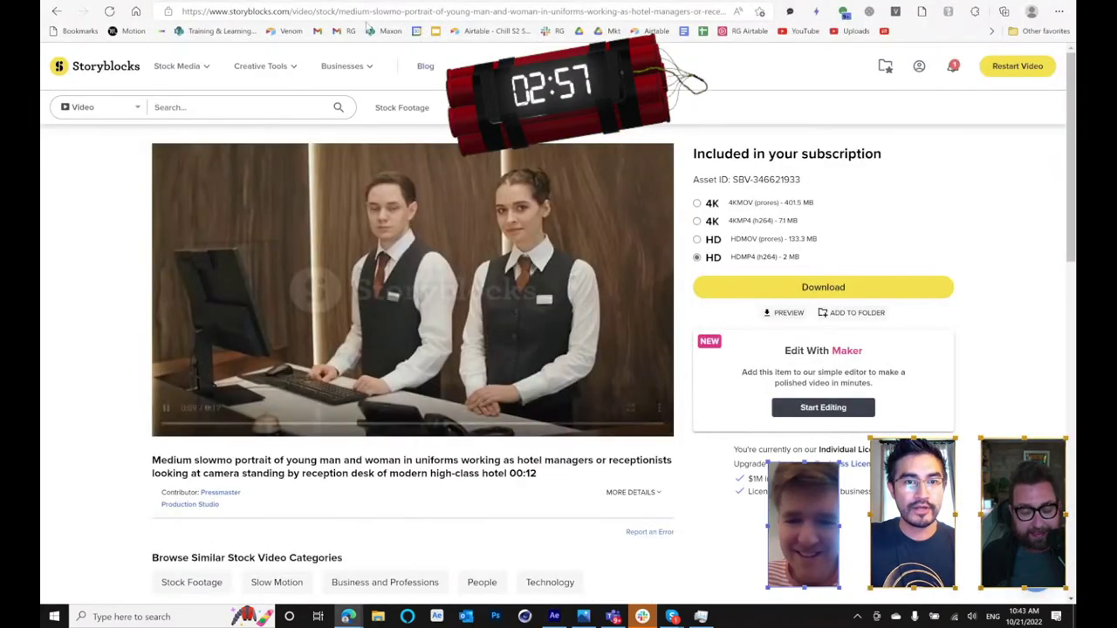
left_click(361, 12)
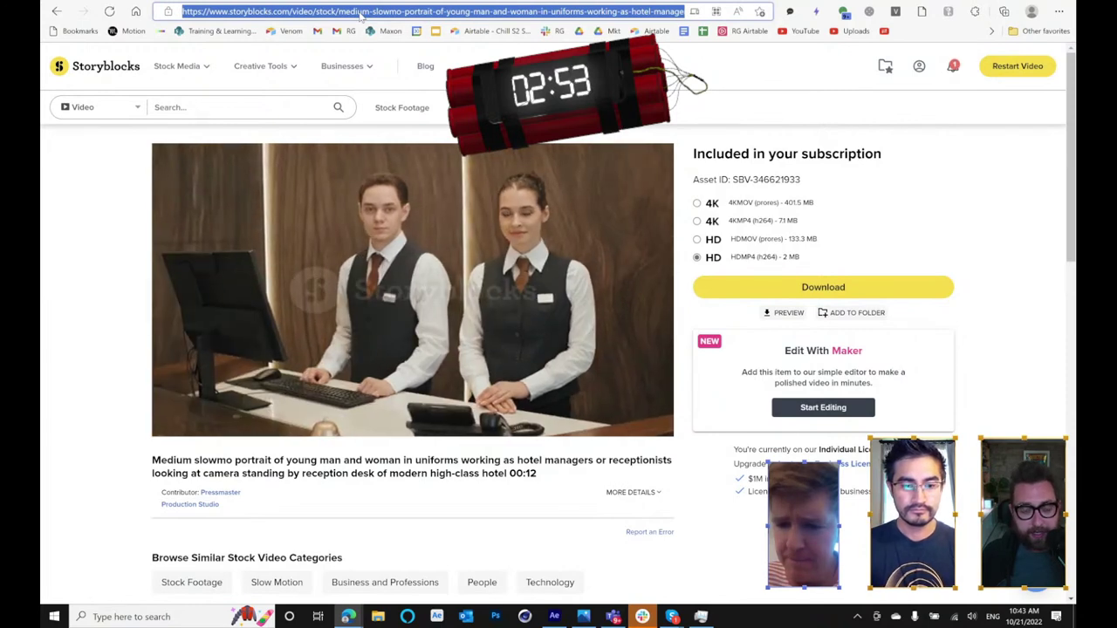
type("sh")
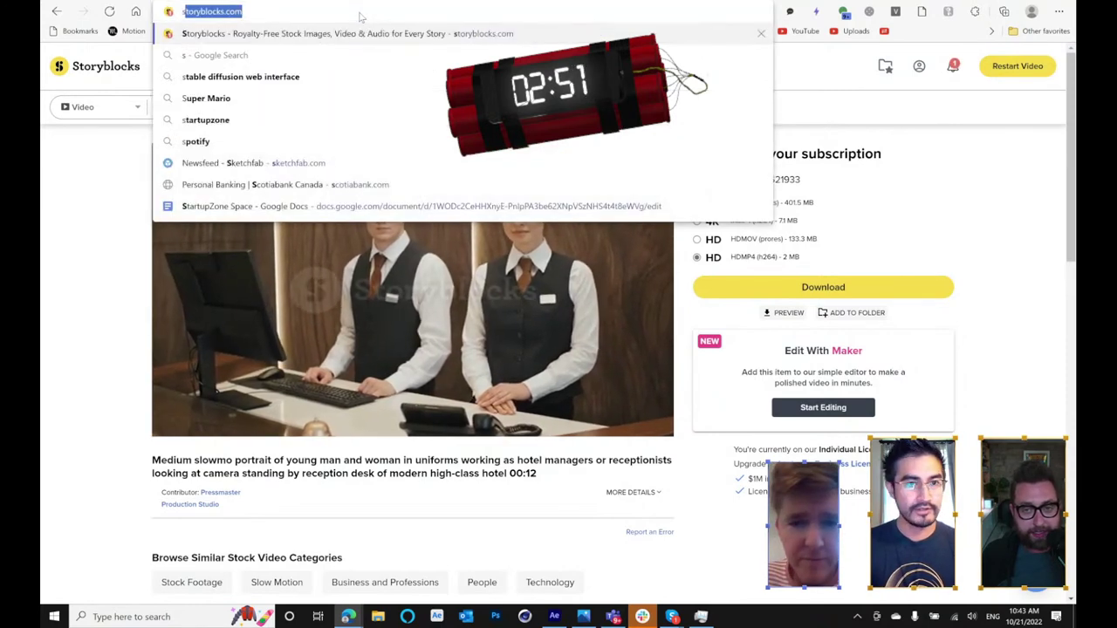
type("arp")
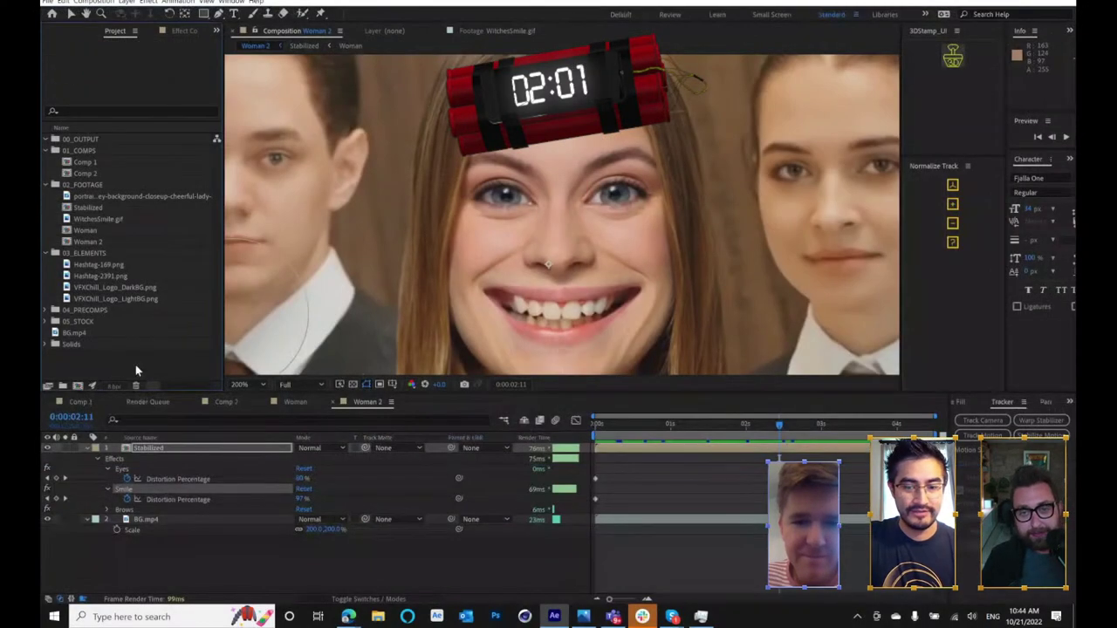
double_click(137, 362)
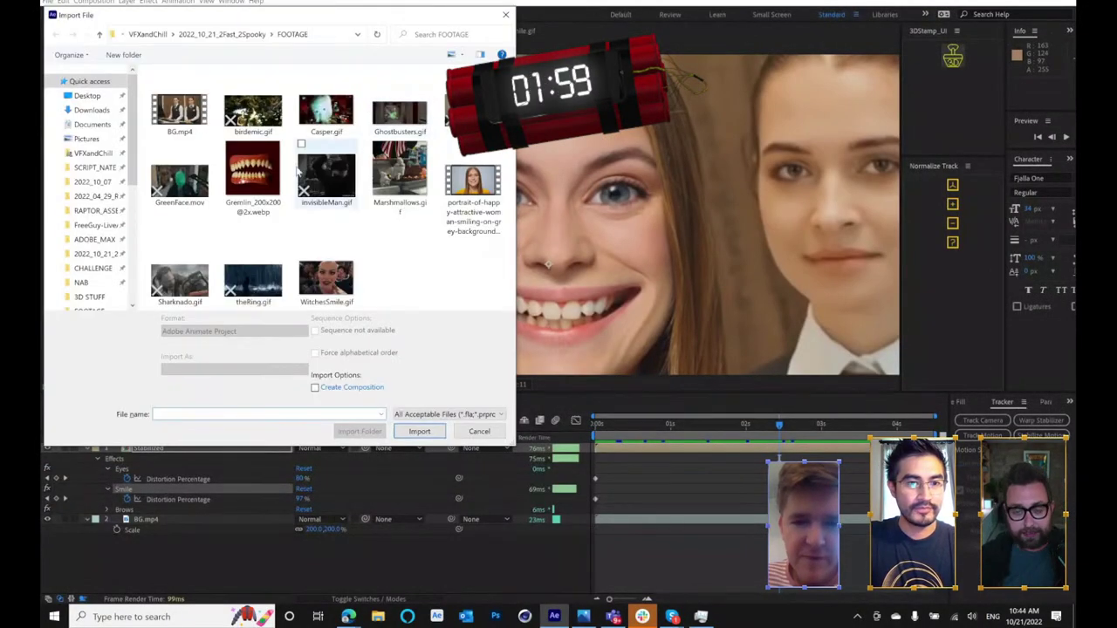
left_click(253, 174)
double_click(271, 179)
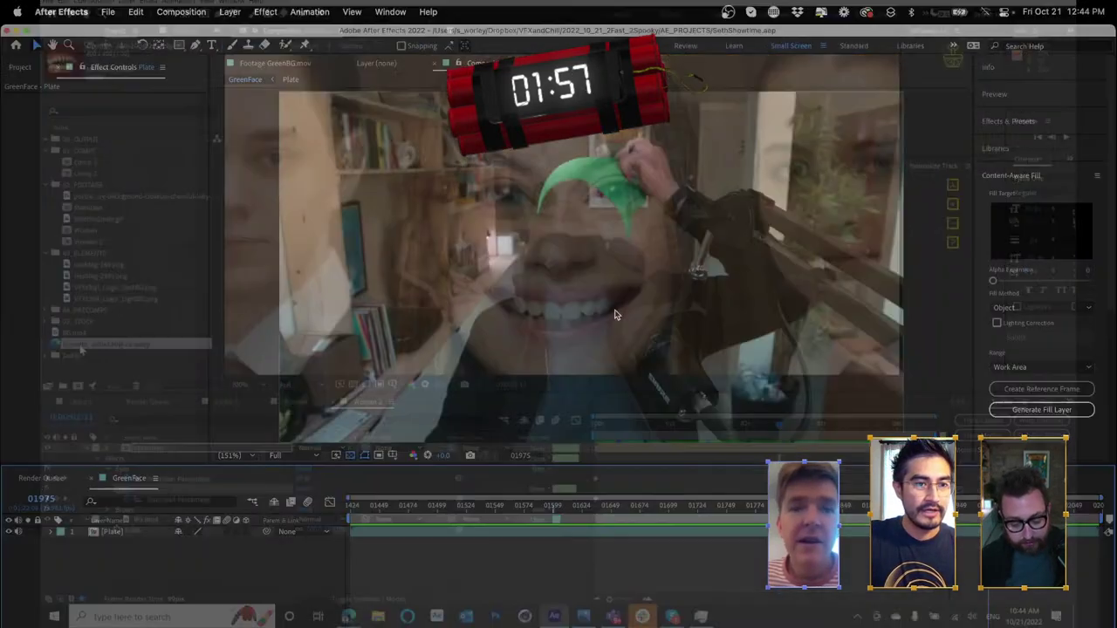
key("grave")
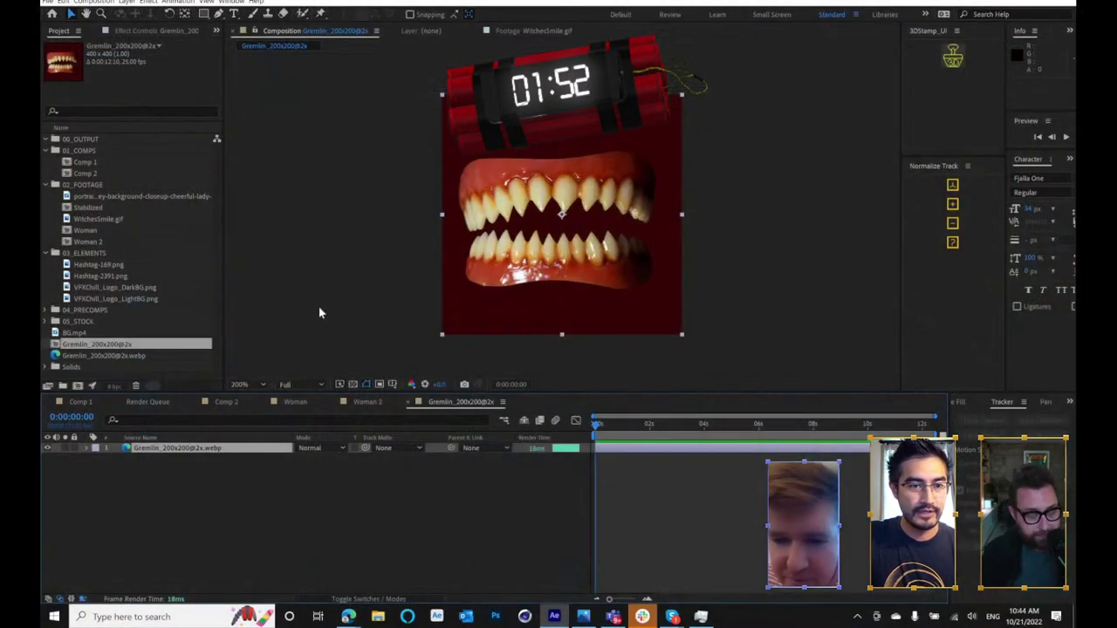
- Rename the gremlin teeth composition as Teeth in its composition settings
key("ctrl+space")
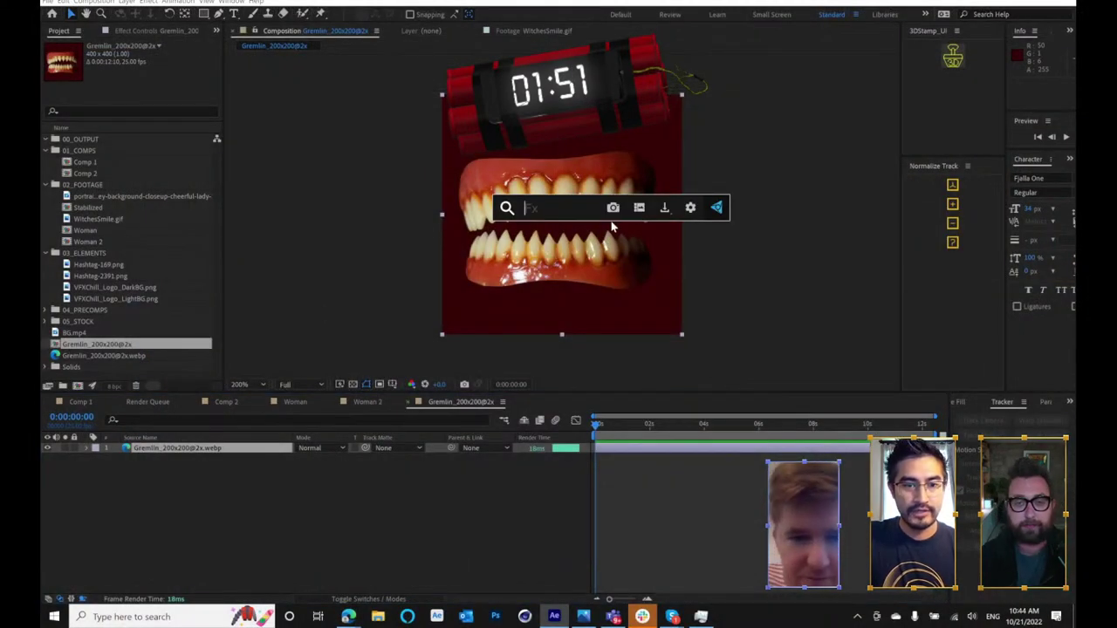
left_click(746, 522)
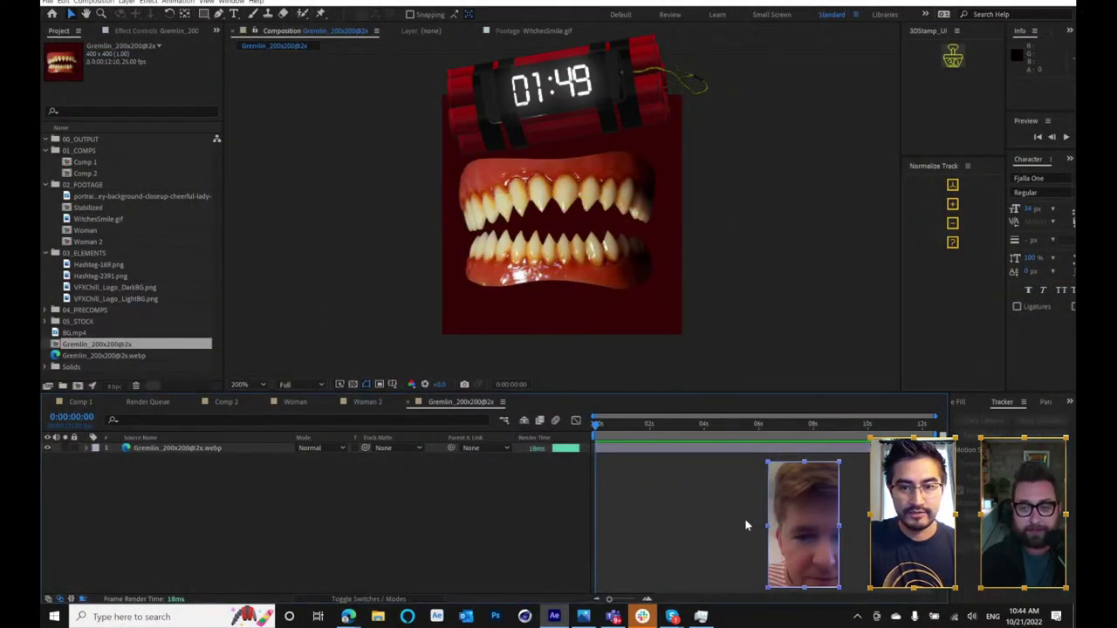
key("ctrl+k")
type("Tes")
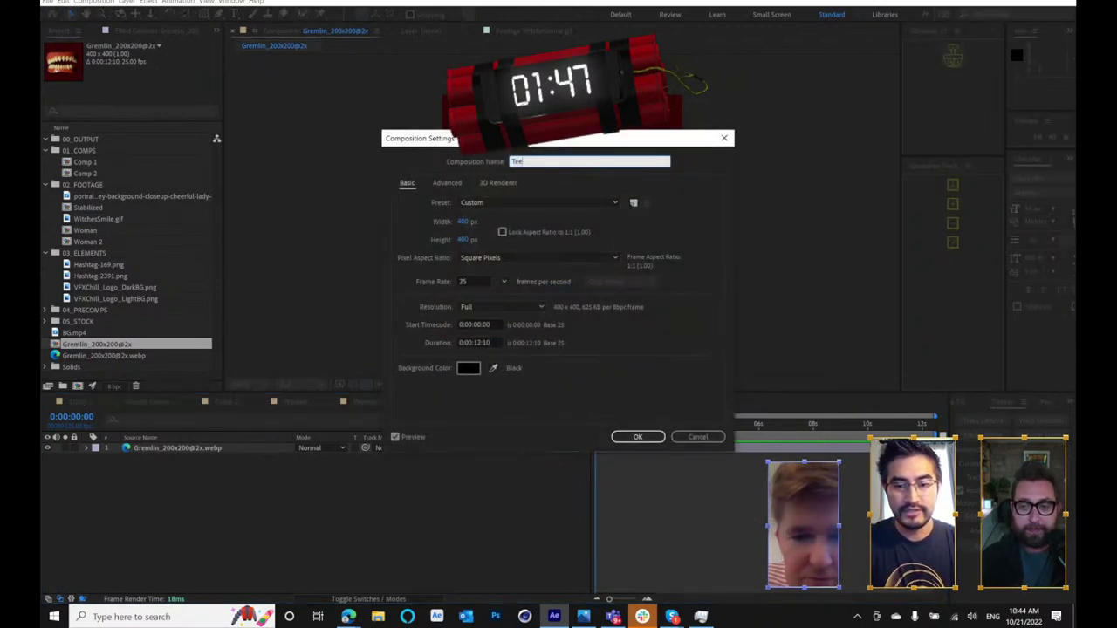
type("th")
key("Return")
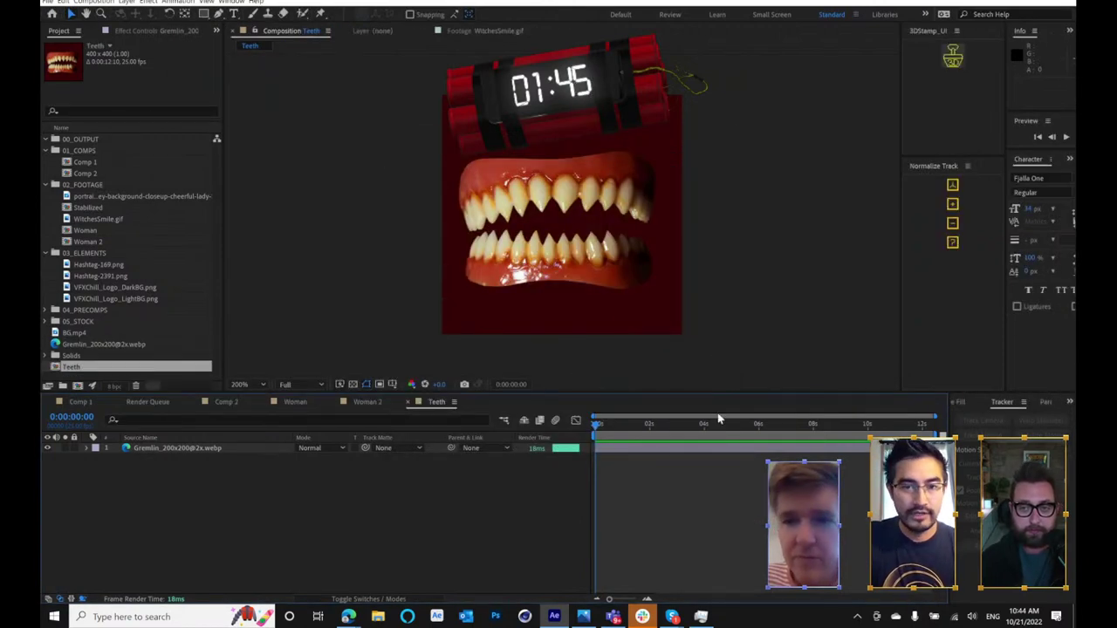
key("ctrl+space")
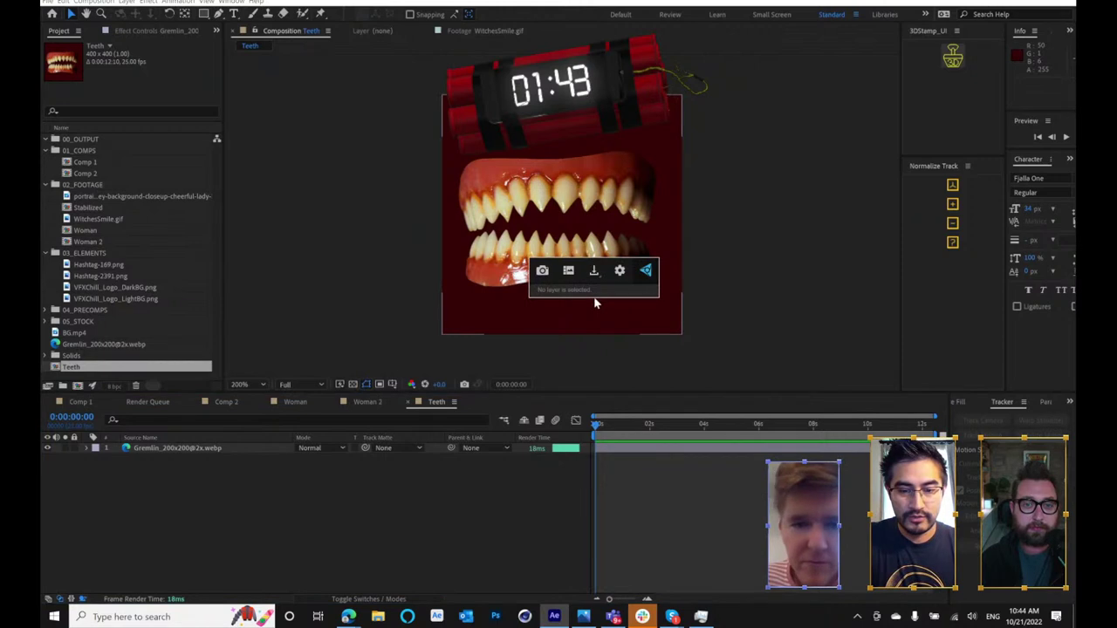
key("a")
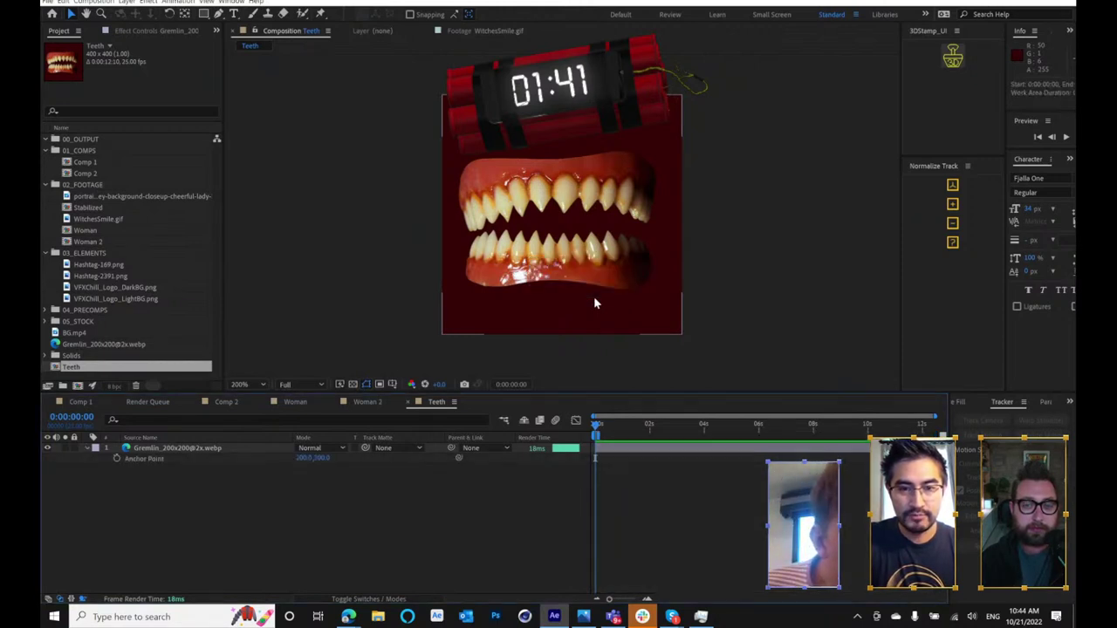
left_click(555, 148)
key("ctrl+space")
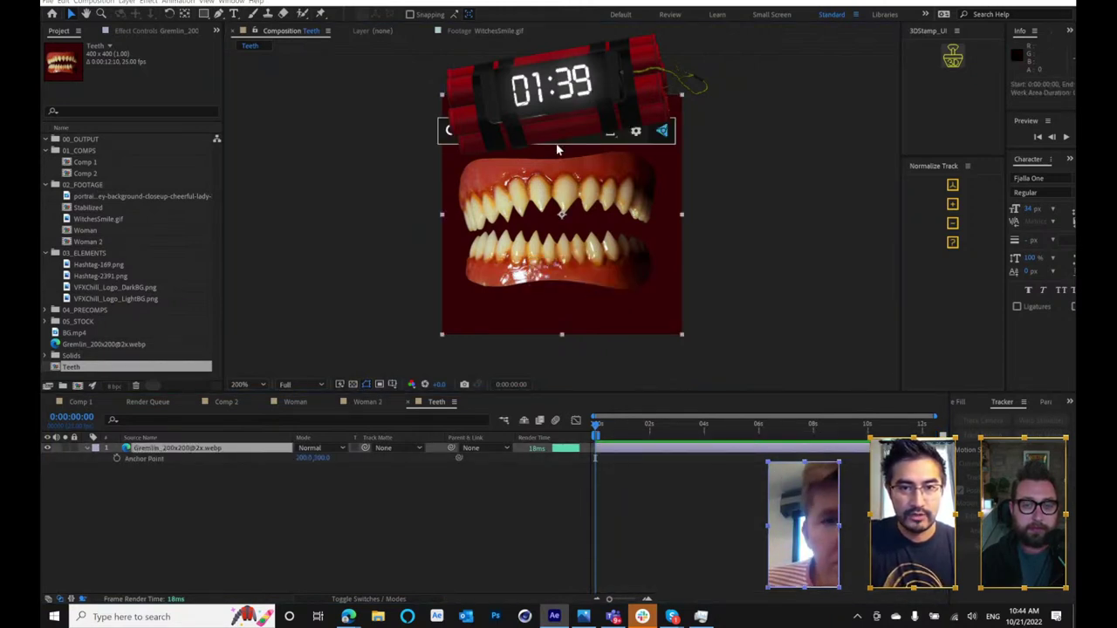
type("paint")
key("Return")
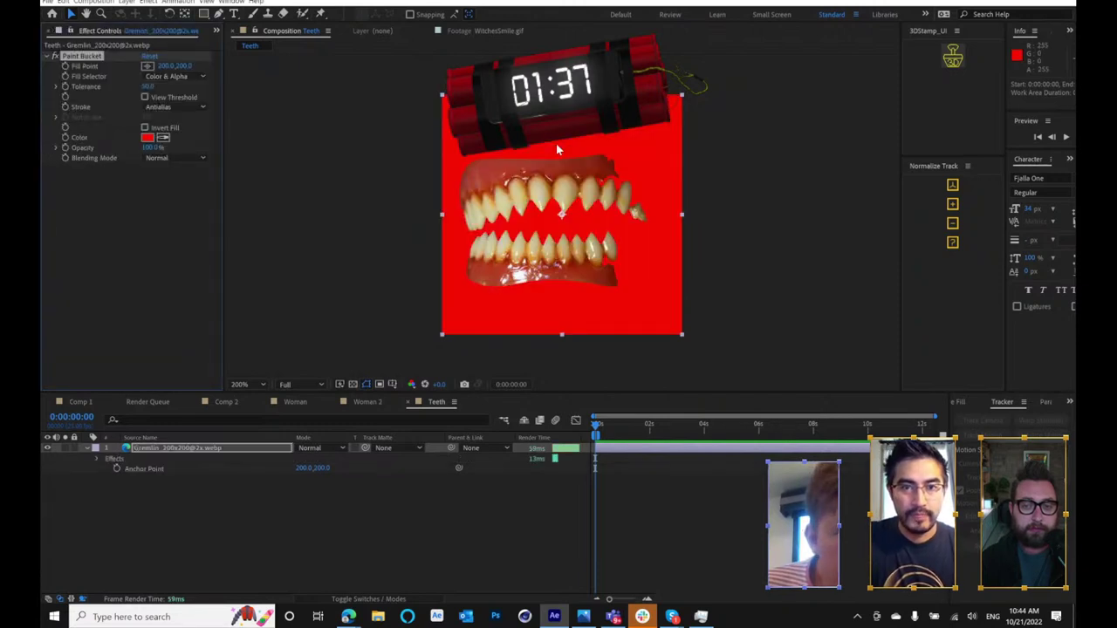
- Key out the dark red background by setting Paint Bucket's Tolerance to 5.0, Blending Mode to Stencil Alpha and enabling Invert Fill
left_click_drag(152, 87, 130, 95)
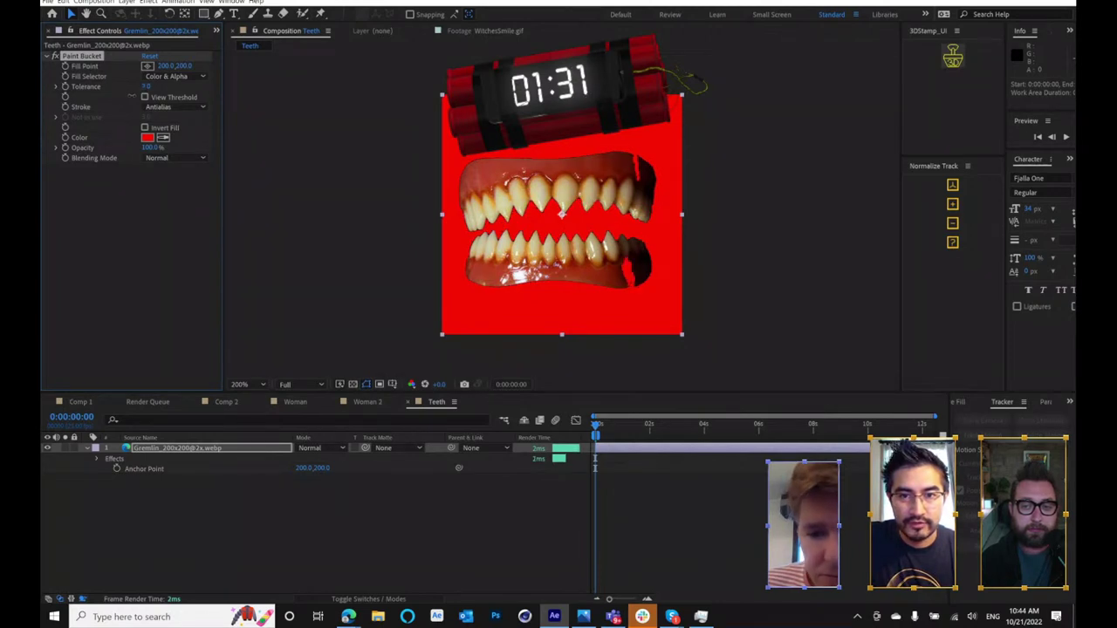
left_click(160, 159)
left_click(165, 193)
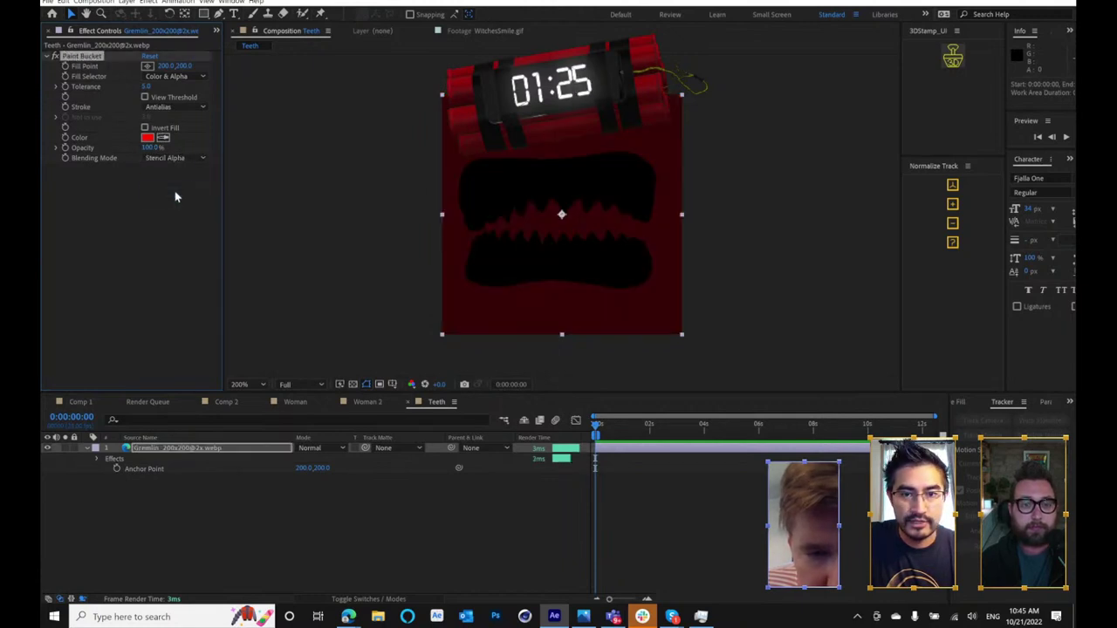
left_click(145, 127)
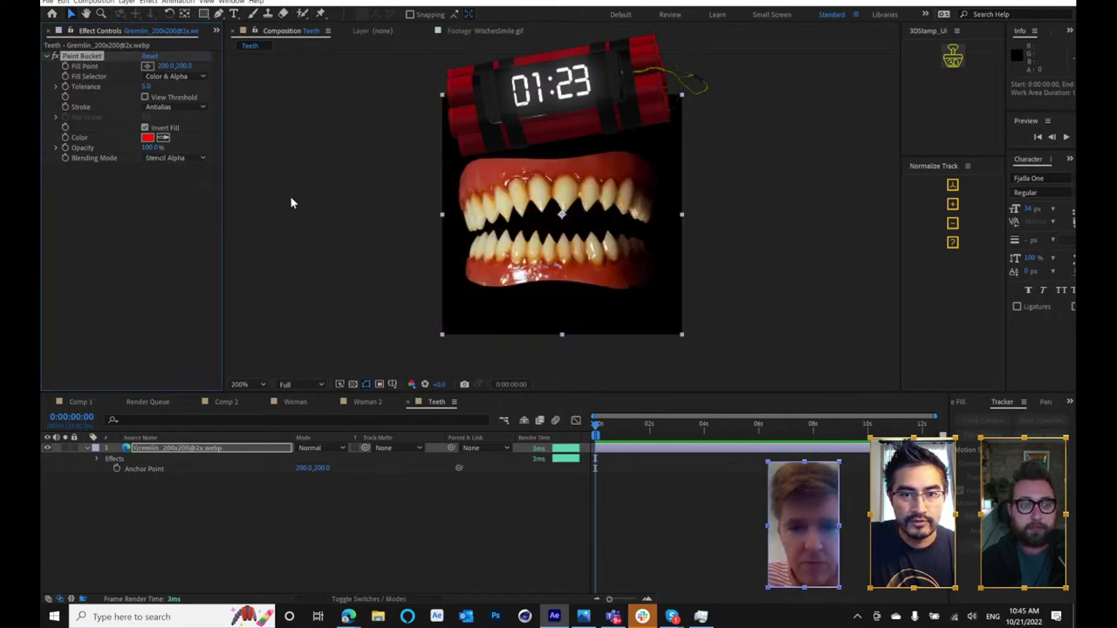
key("ctrl+space")
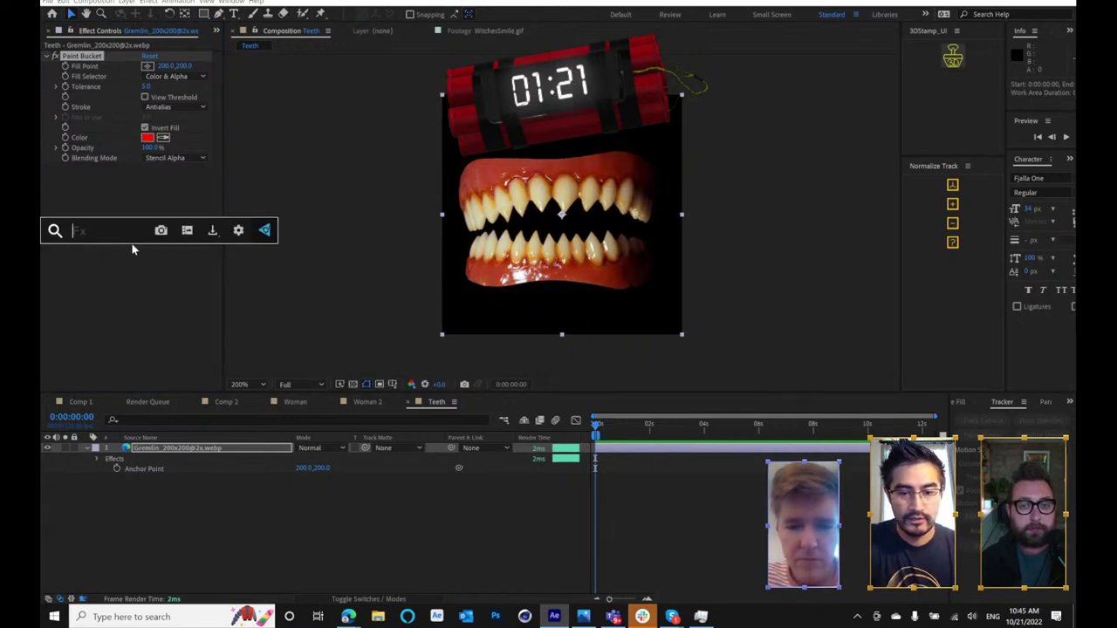
type("mat")
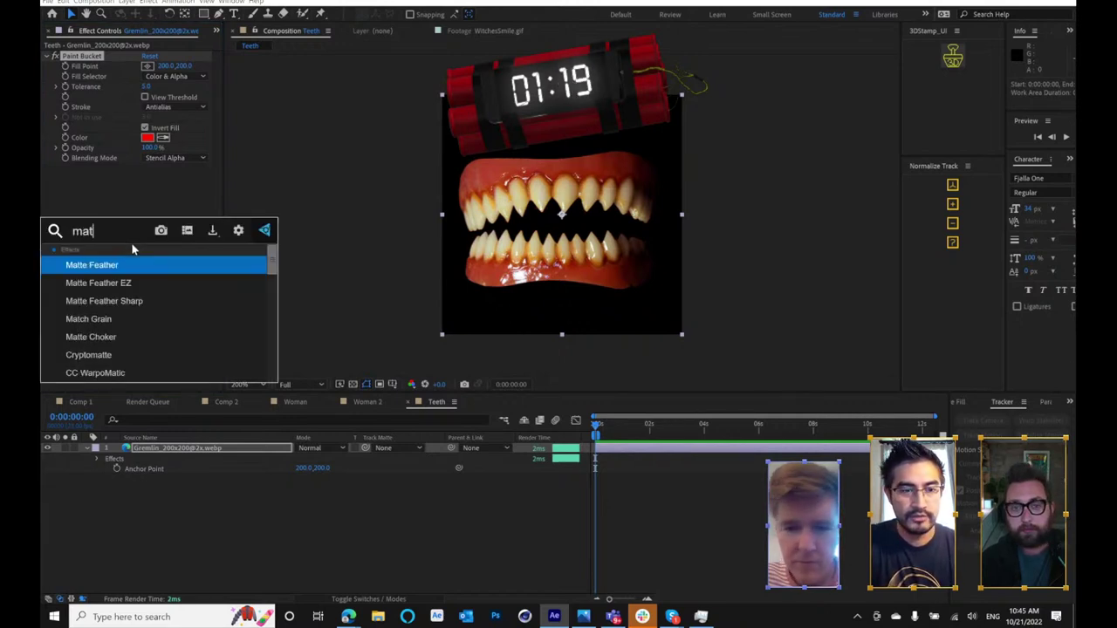
type("te c")
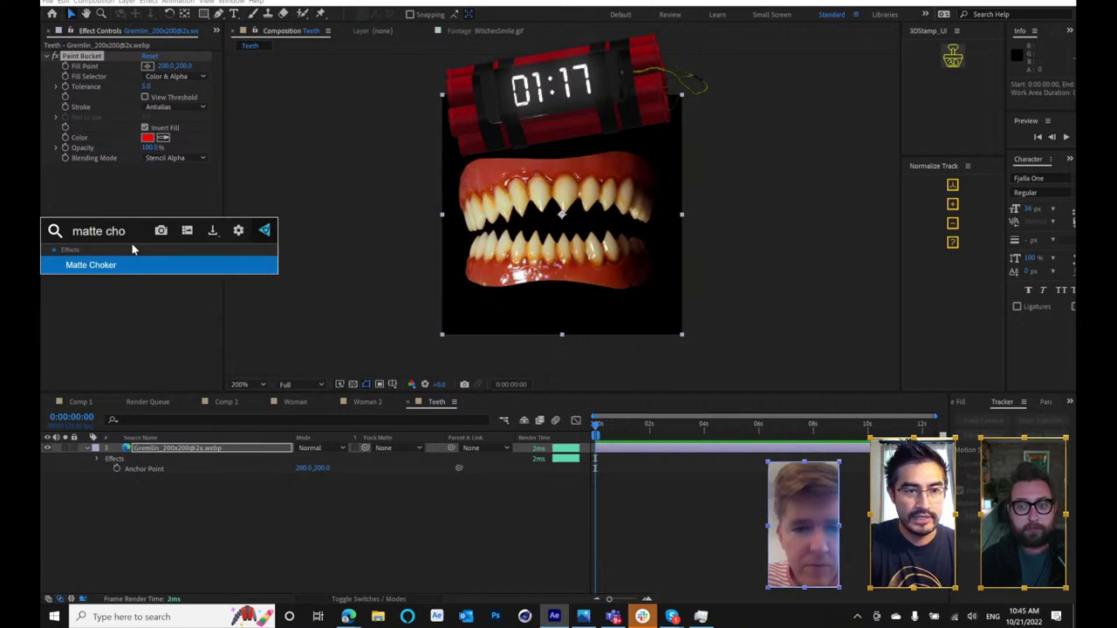
type("ho")
key("Return")
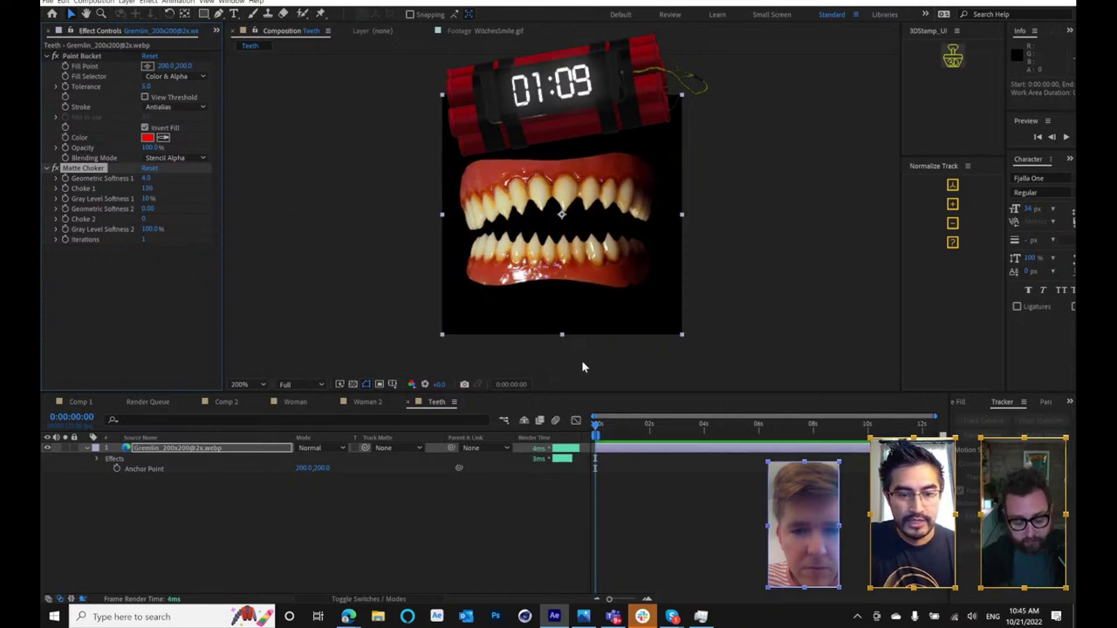
- Add the Teeth composition to Woman 2 above Stabilized, scaled to about 72% and placed over the woman's mouth
left_click(368, 401)
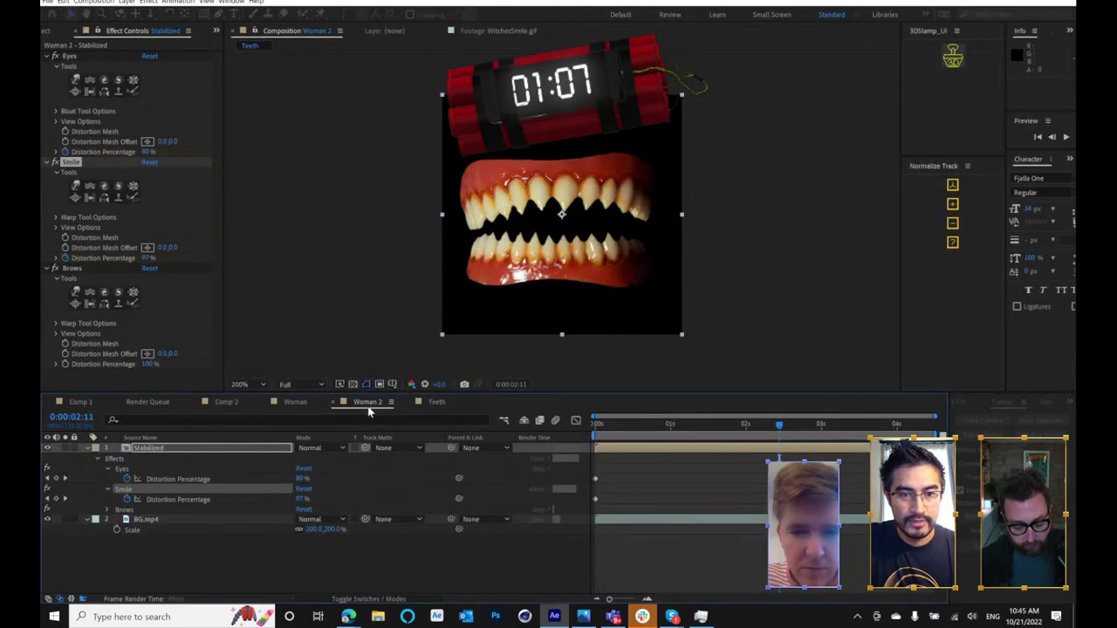
left_click(56, 31)
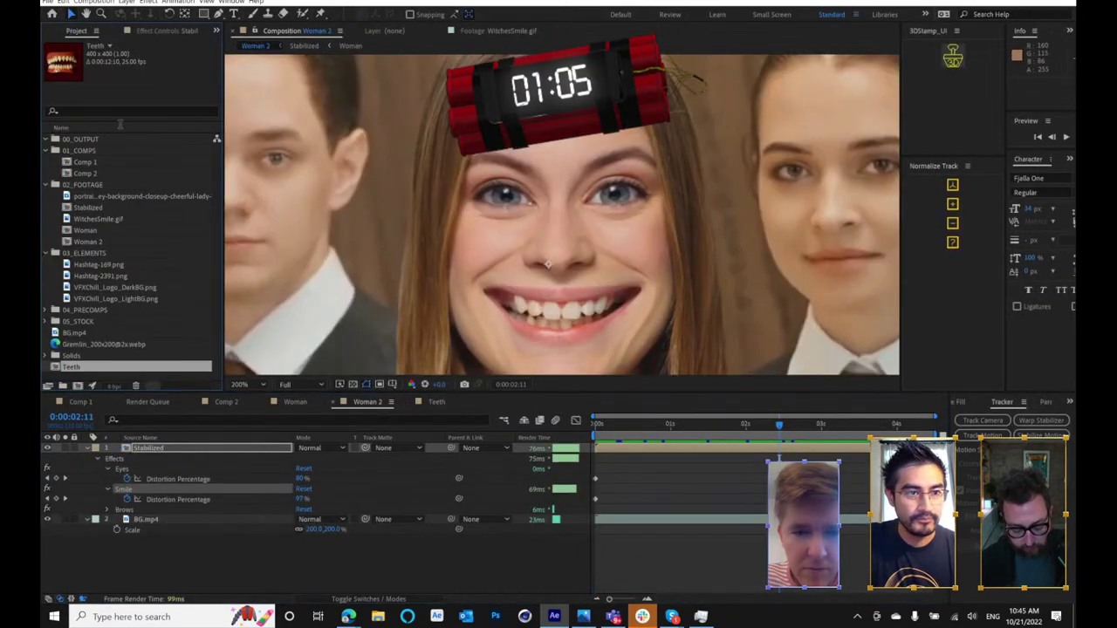
left_click(83, 357)
left_click(75, 364)
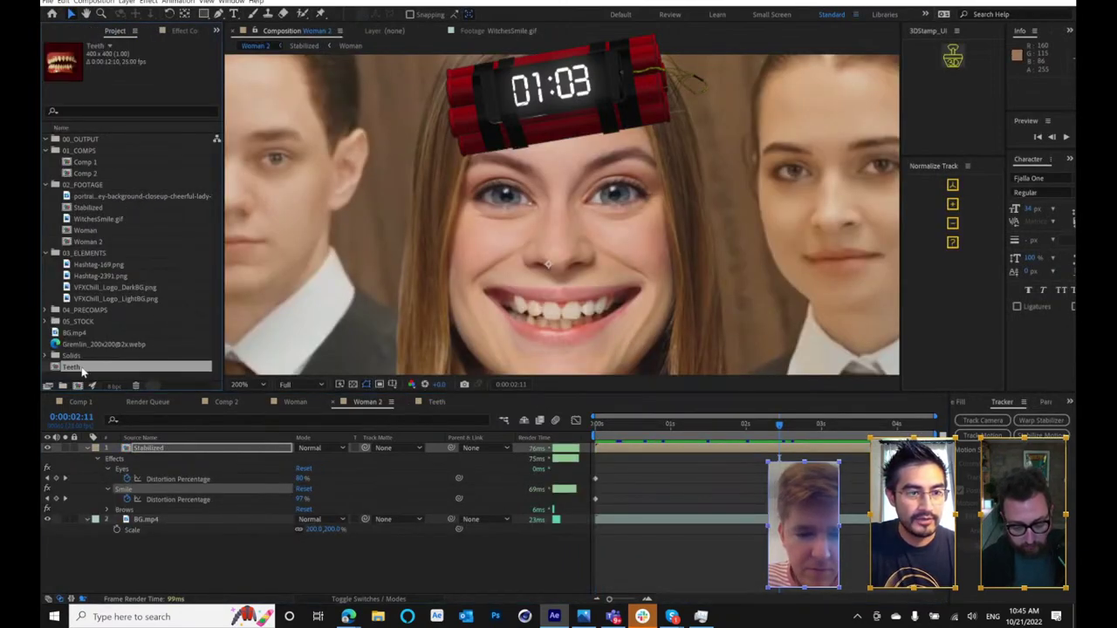
left_click_drag(83, 371, 561, 294)
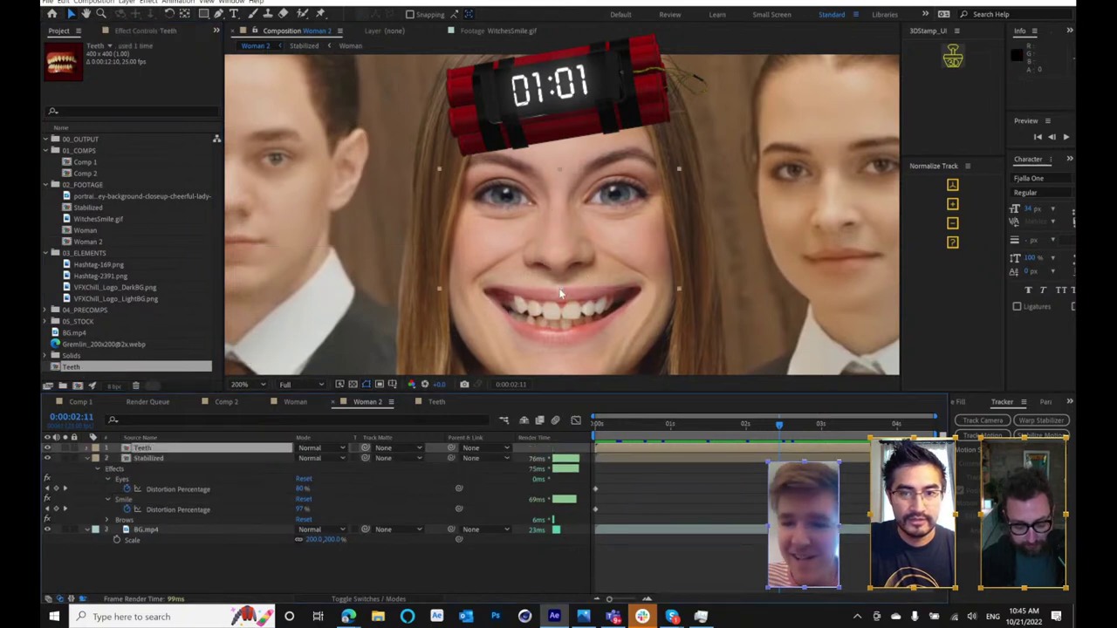
left_click_drag(624, 266, 624, 293)
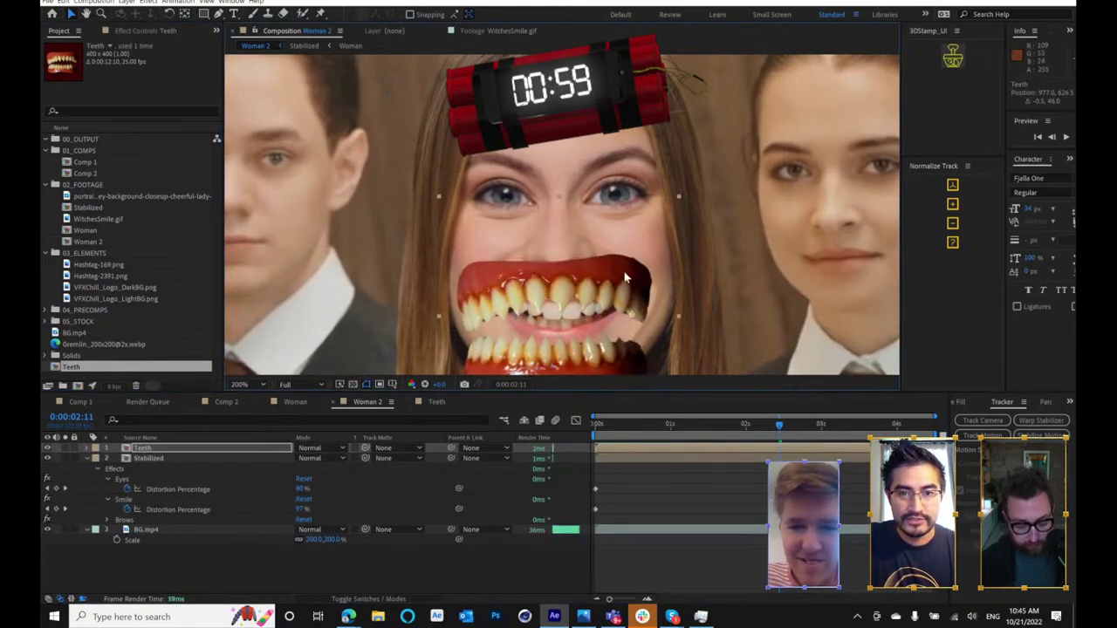
left_click_drag(655, 210, 643, 252)
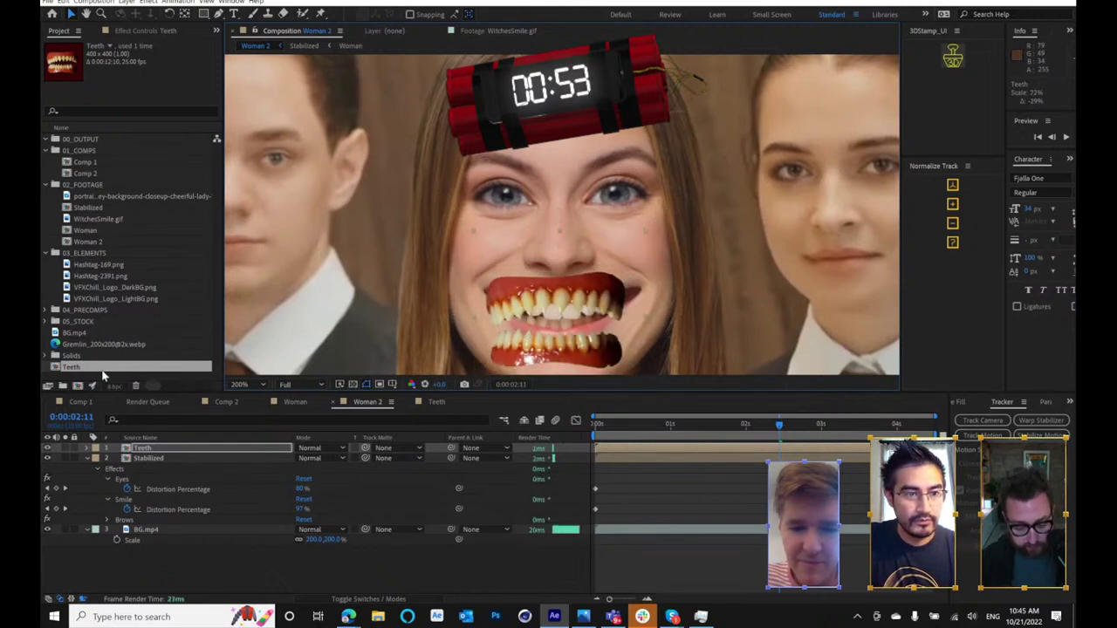
- Create a new composition, Teeth 2, from the Teeth composition
left_click(78, 385)
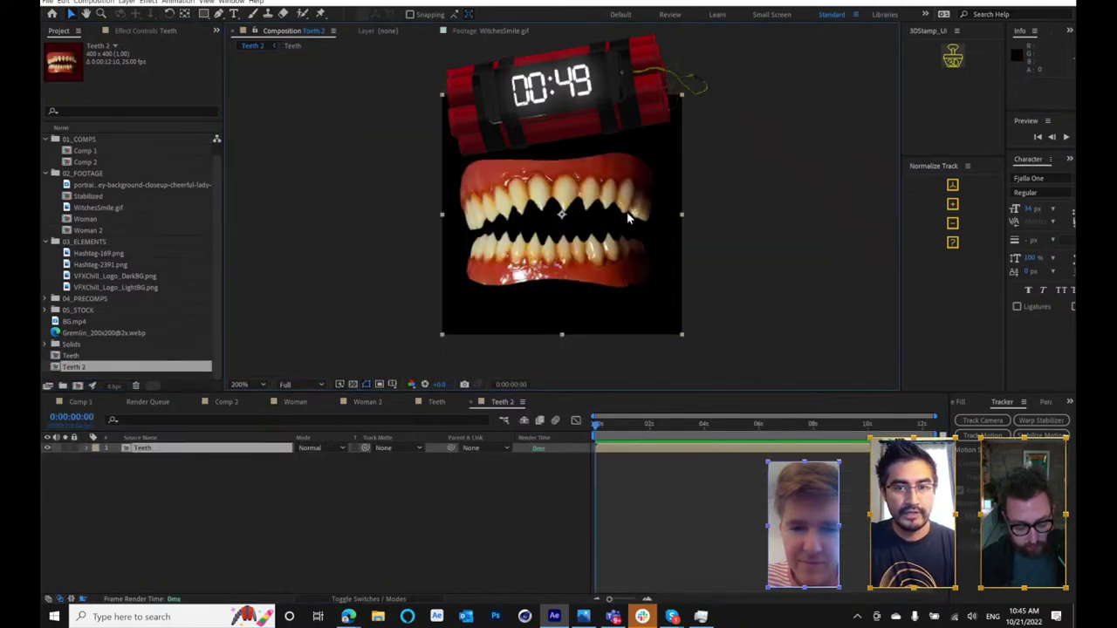
key("ctrl+space")
type("li")
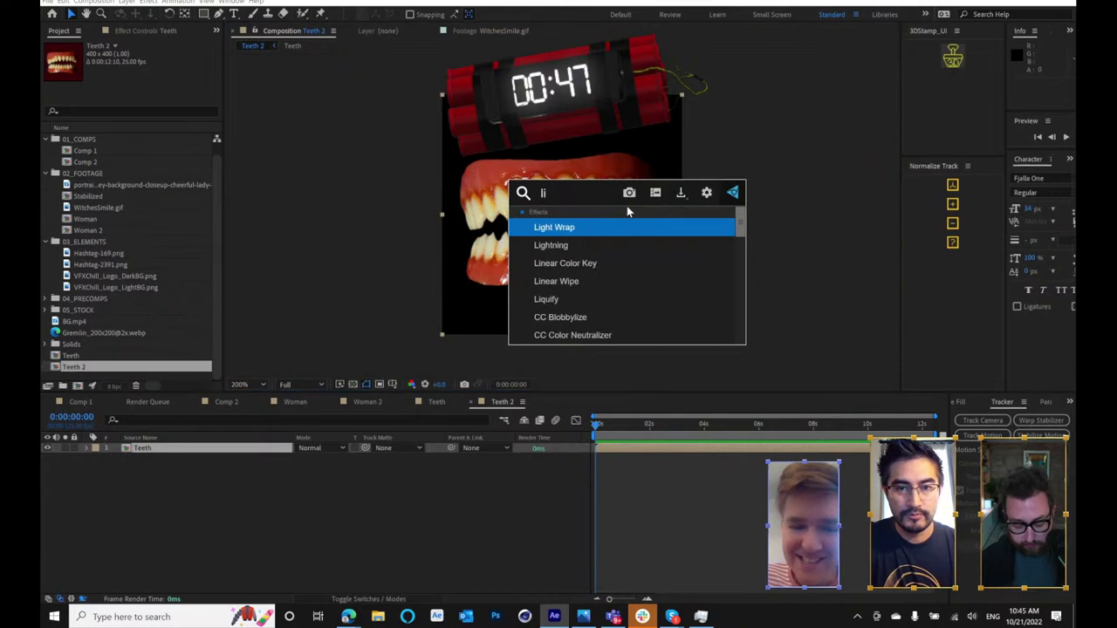
key("BackSpace")
key("BackSpace")
left_click(578, 357)
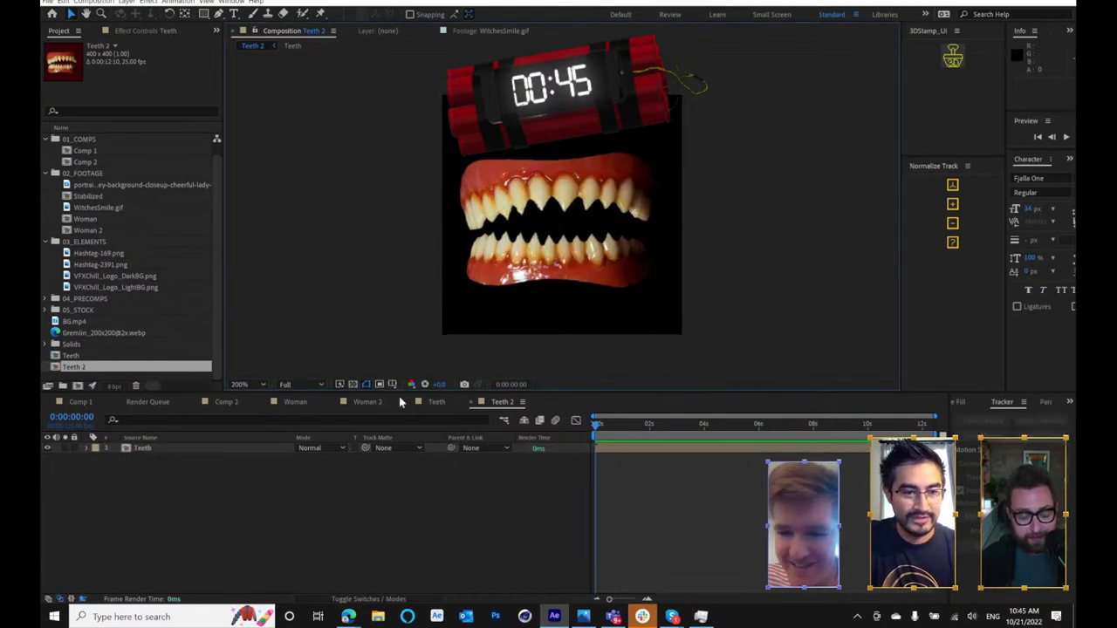
- Mask the Teeth layer in Teeth 2 with a rectangle that keeps only the upper teeth and gum
left_click(154, 448)
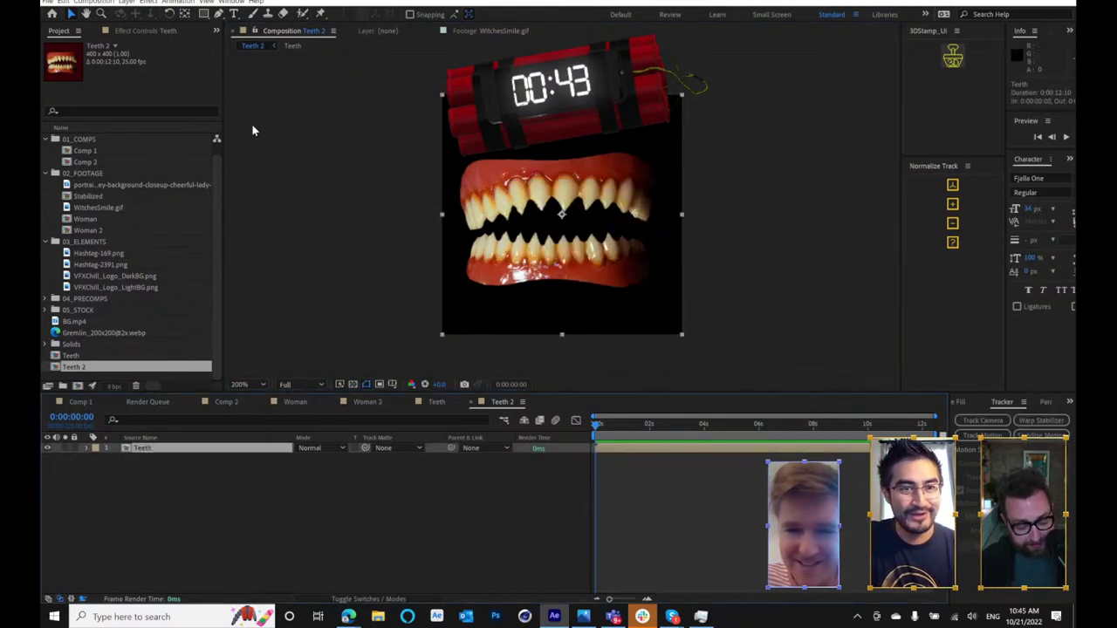
left_click_drag(426, 131, 690, 227)
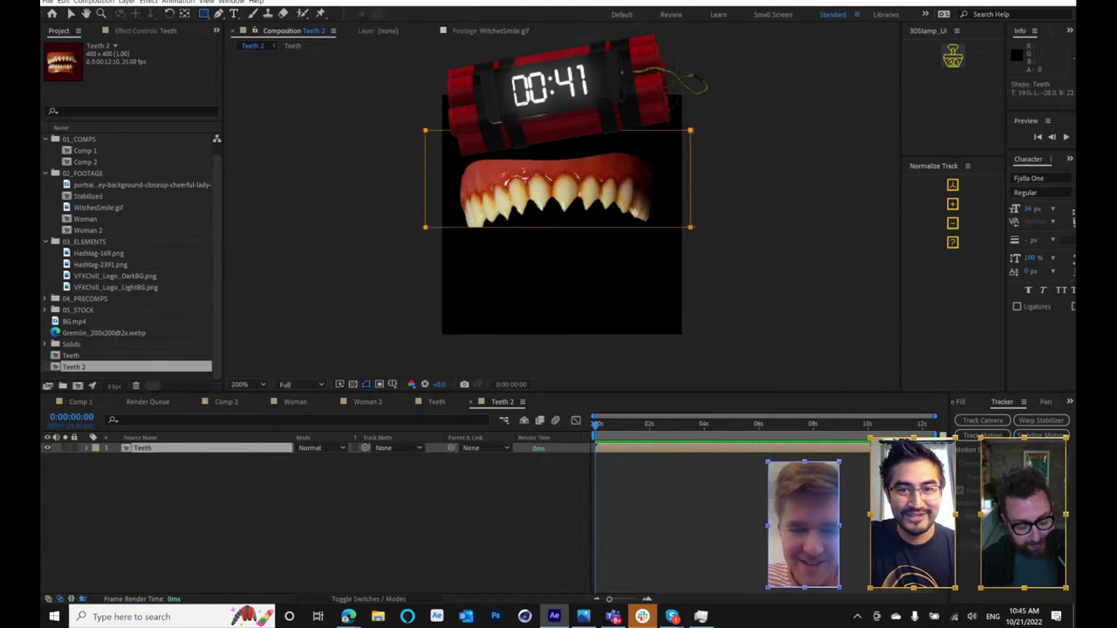
- Apply the Liquify effect to the masked Teeth layer in Teeth 2
left_click(176, 450)
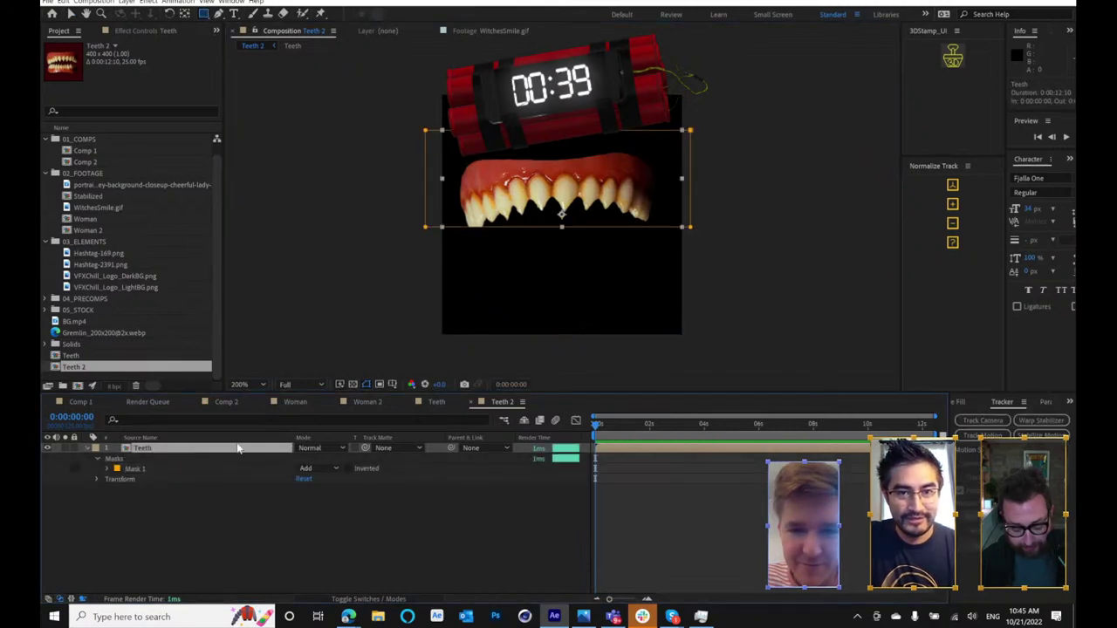
key("ctrl+space")
type("li")
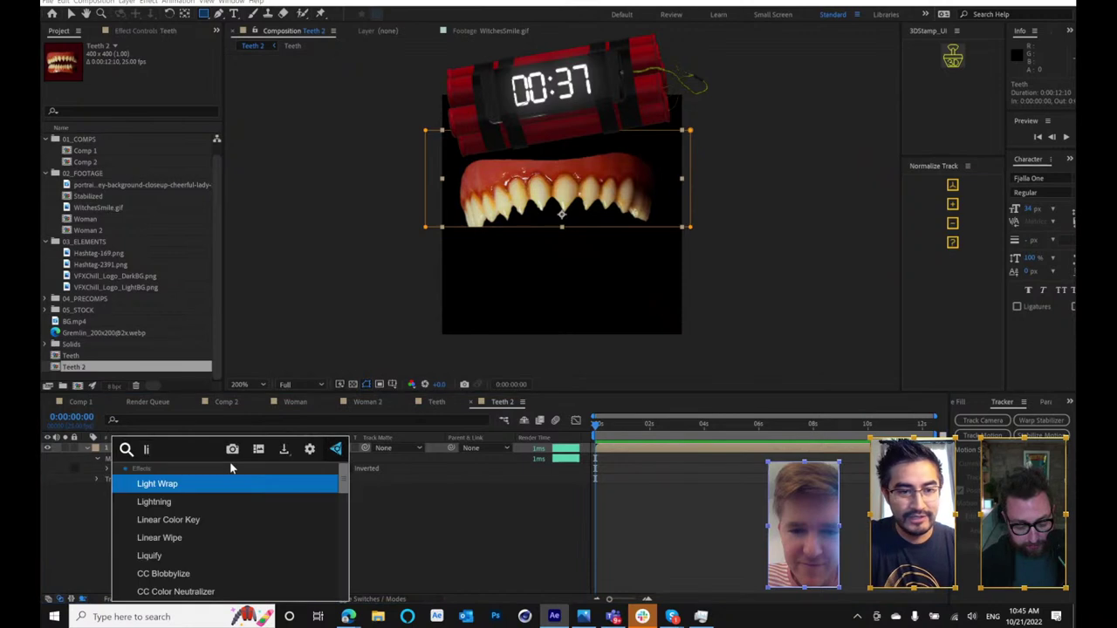
type("w")
key("BackSpace")
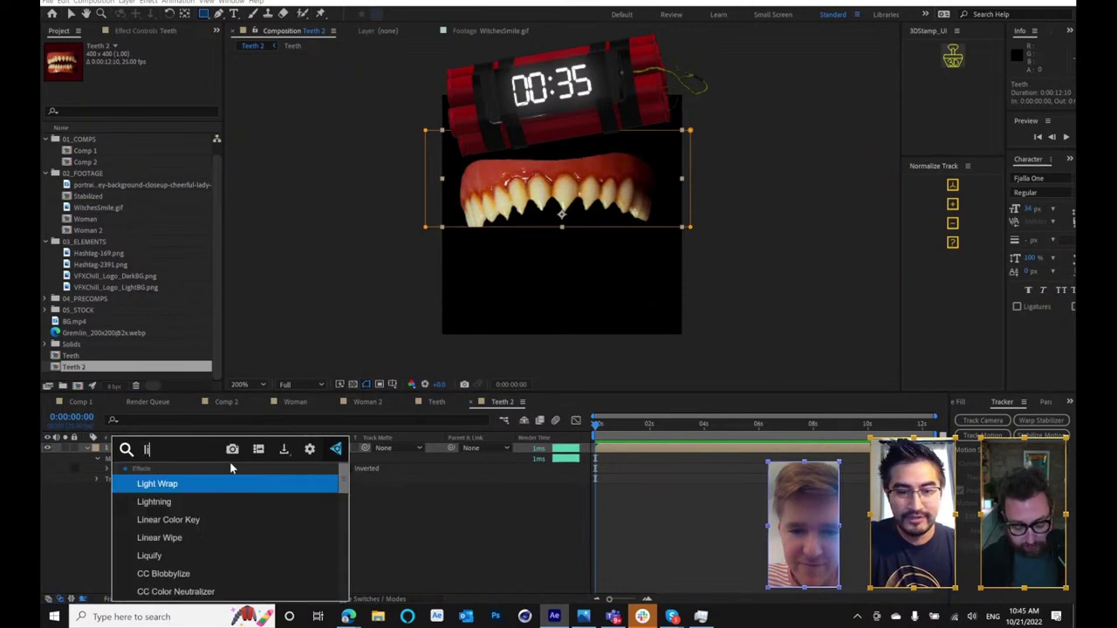
type("e")
key("BackSpace")
type("q")
key("Return")
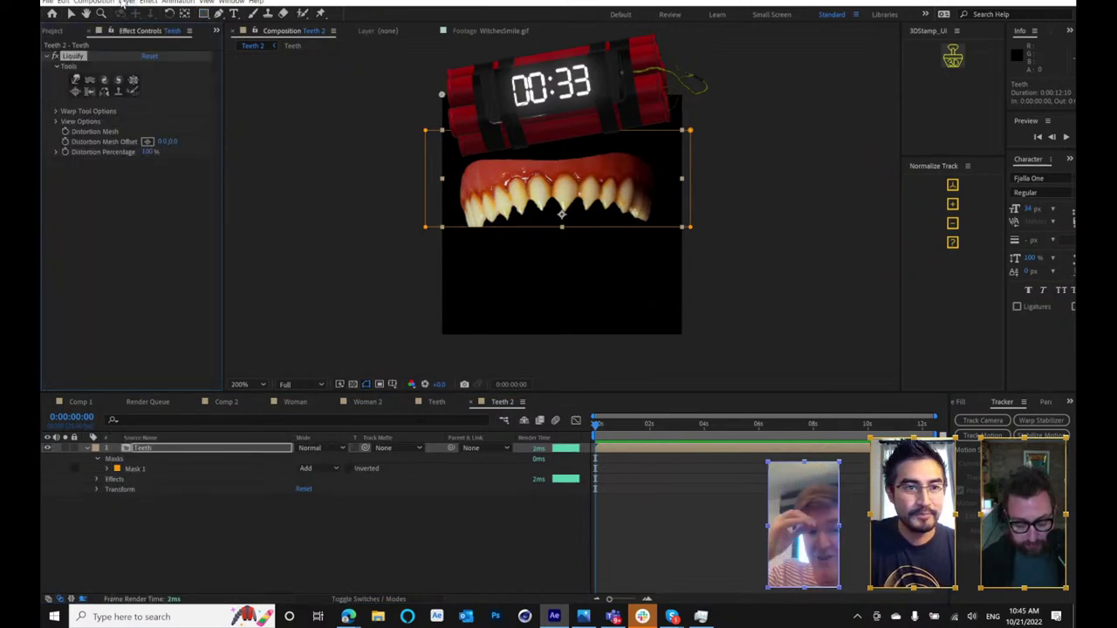
- Warp both ends of the upper teeth upward with a large Liquify brush to form a smile-shaped curve
left_click(76, 81)
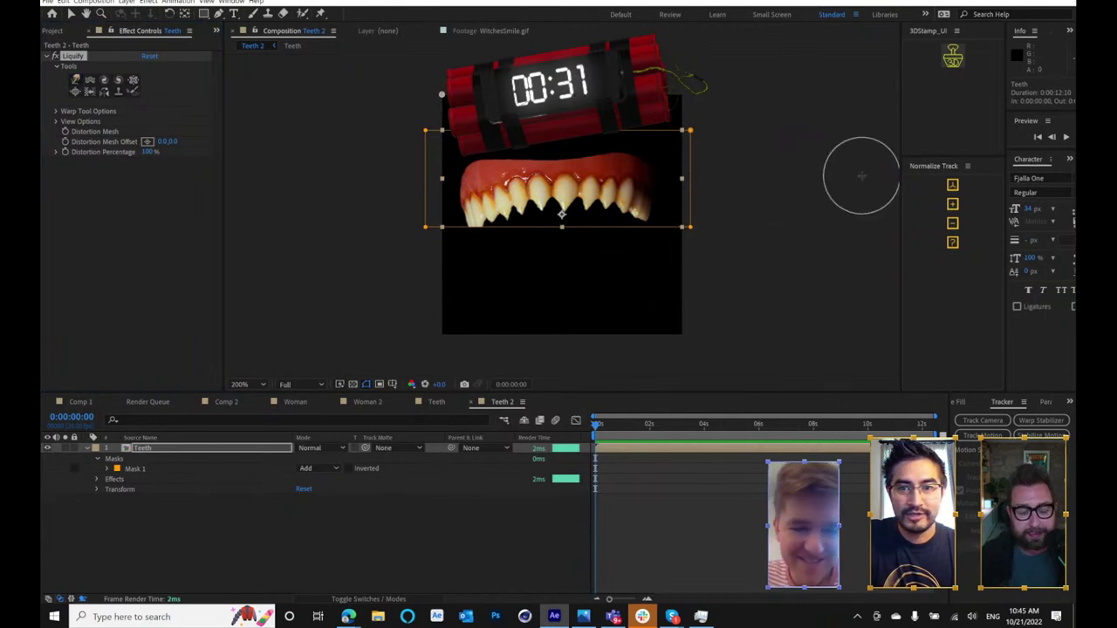
mouse_move(605, 186)
left_mouse_down()
mouse_move(690, 183)
mouse_move(672, 198)
mouse_move(679, 161)
mouse_move(705, 187)
mouse_move(708, 139)
mouse_move(667, 172)
mouse_move(677, 160)
mouse_move(488, 213)
mouse_move(466, 180)
mouse_move(436, 190)
mouse_move(410, 143)
left_mouse_up()
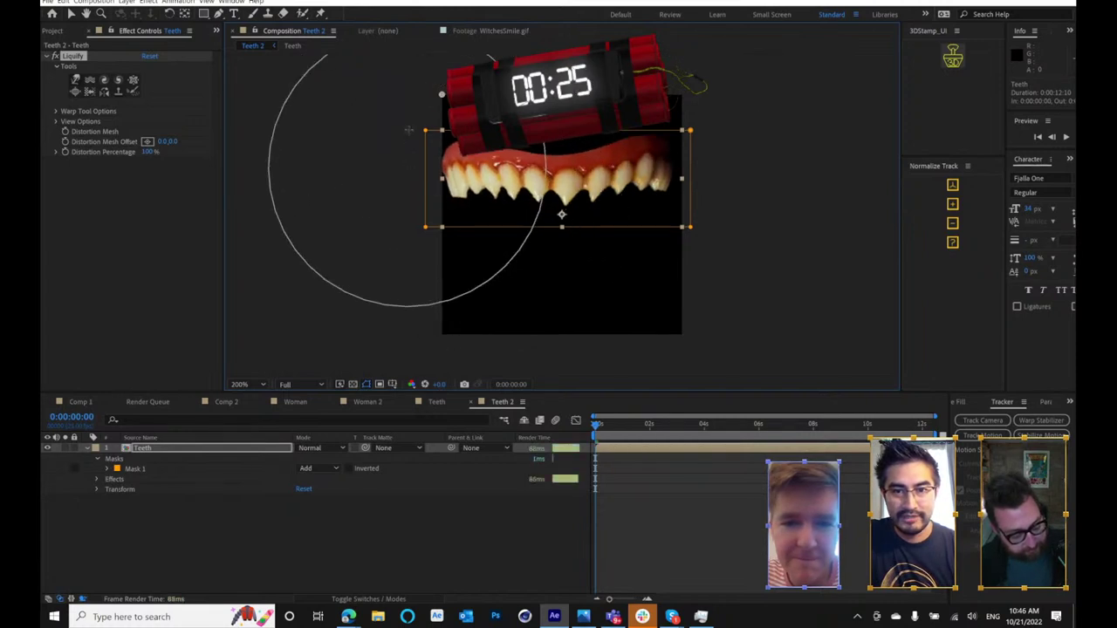
left_click_drag(555, 193, 237, 100)
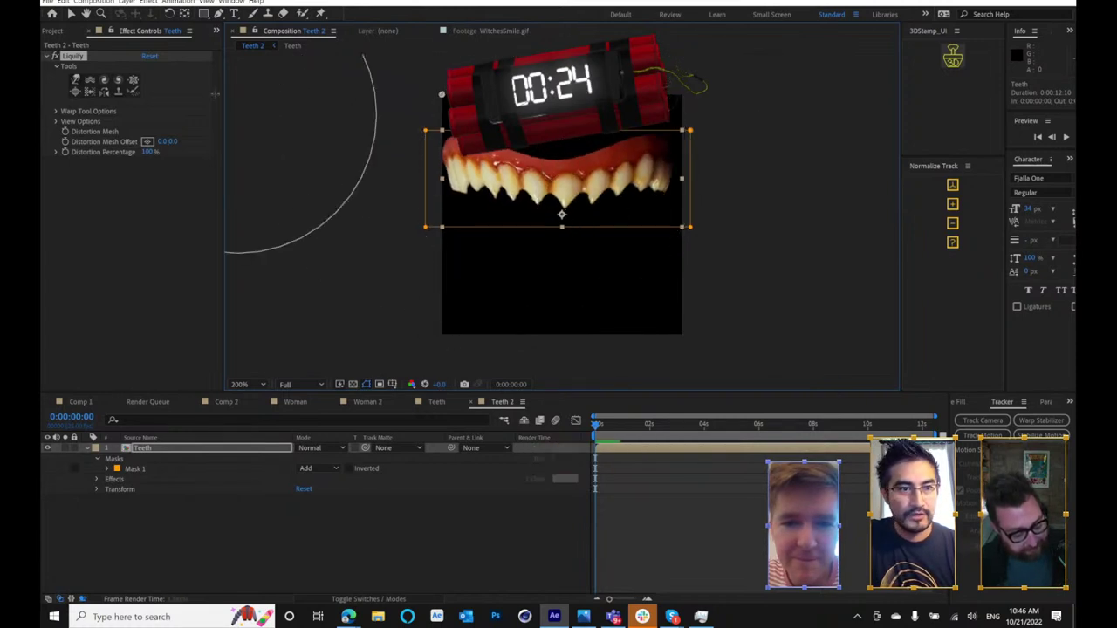
left_click(71, 13)
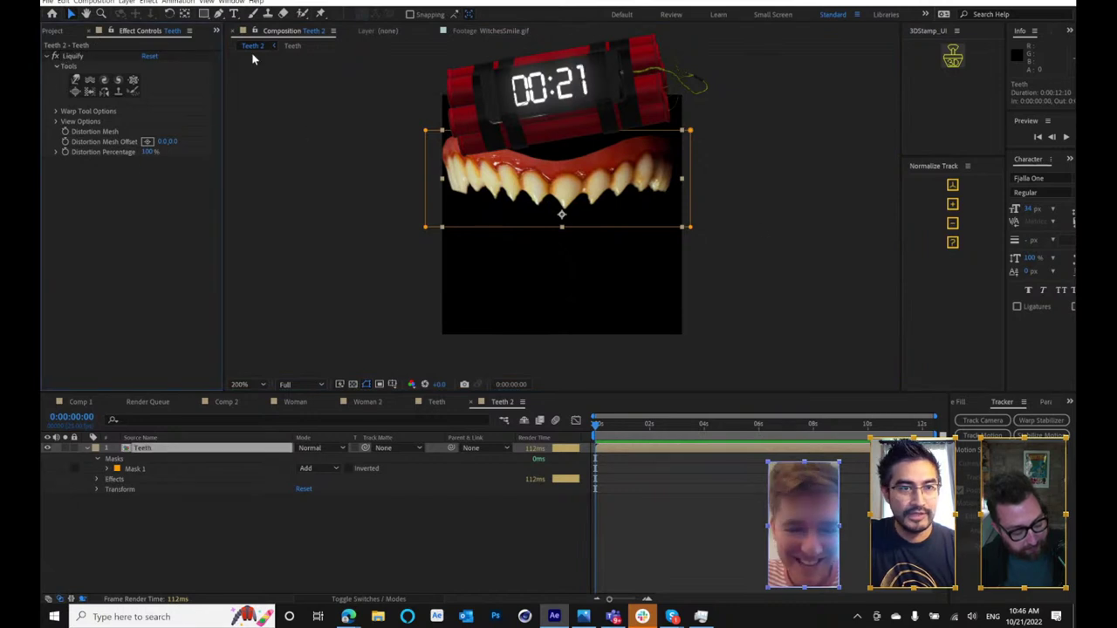
- Add a black solid to Teeth 2 and mask it with the Pen tool into a mouth cavity below the upper teeth
left_click(126, 2)
mouse_move(218, 13)
left_click(313, 24)
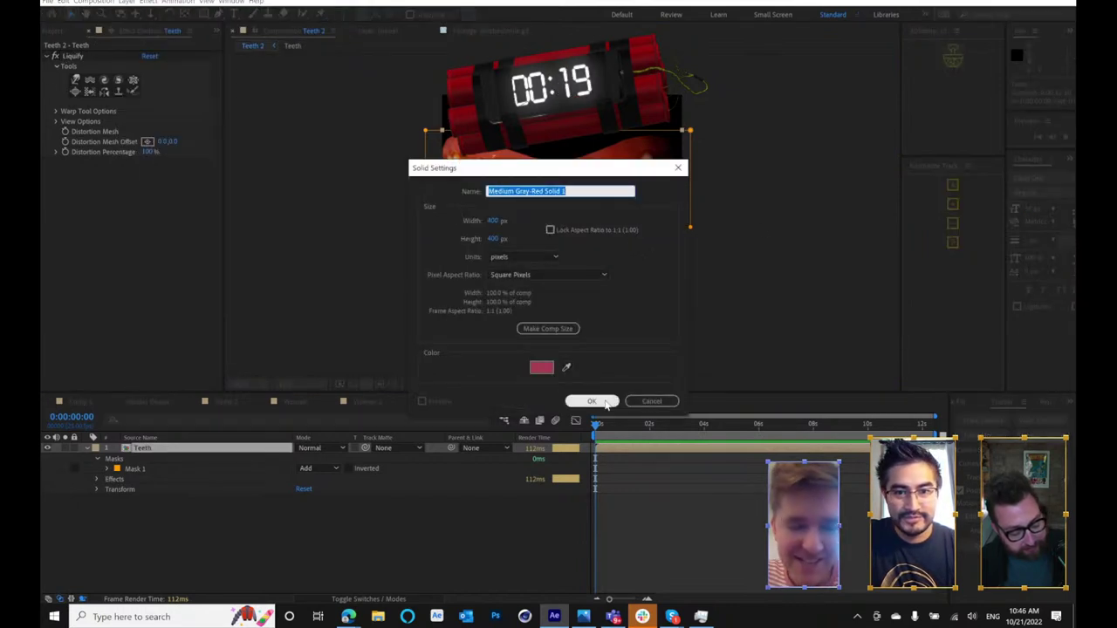
left_click(567, 367)
left_click(566, 154)
left_click(601, 405)
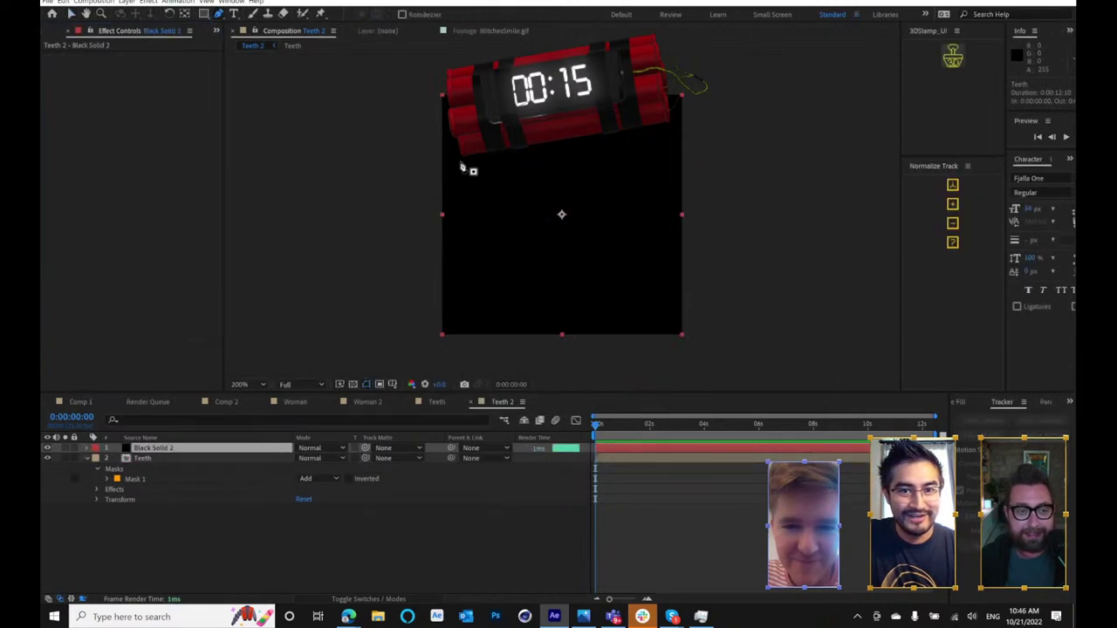
left_click(461, 158)
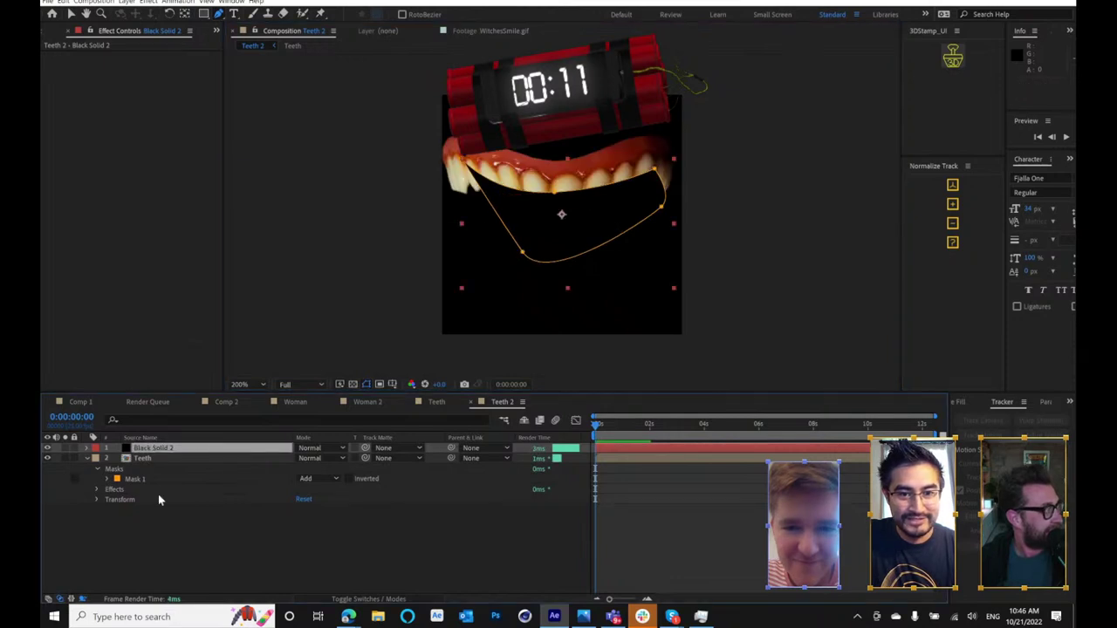
- Replace the Teeth layer in Woman 2 with the Teeth 2 composition, scaled to 62% and positioned over the woman's mouth
left_click(349, 402)
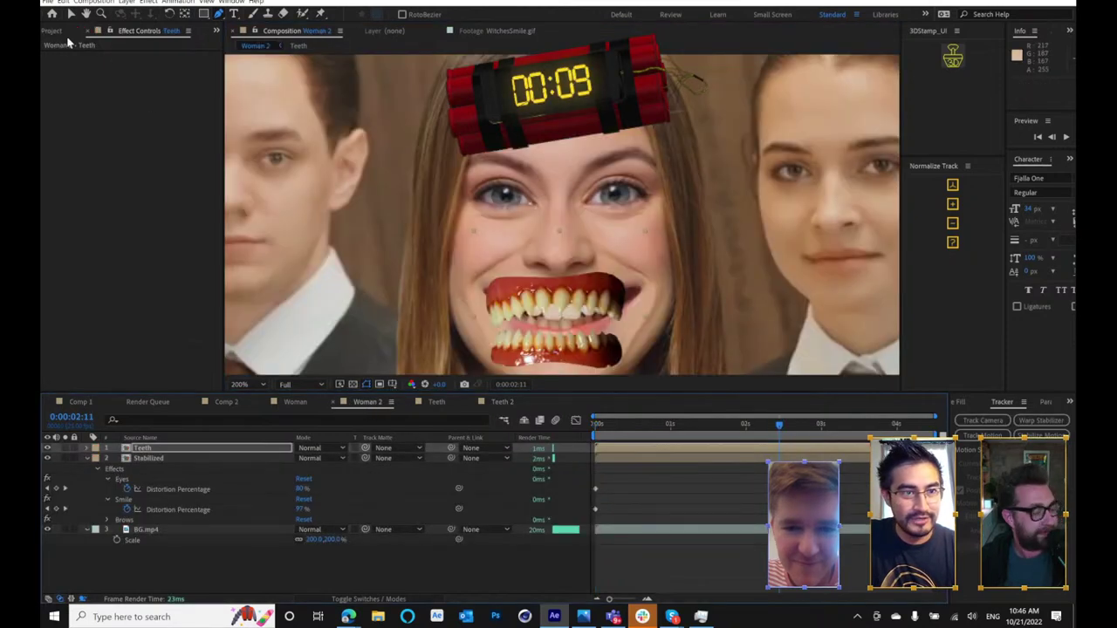
left_click(54, 31)
left_click_drag(88, 372, 201, 451)
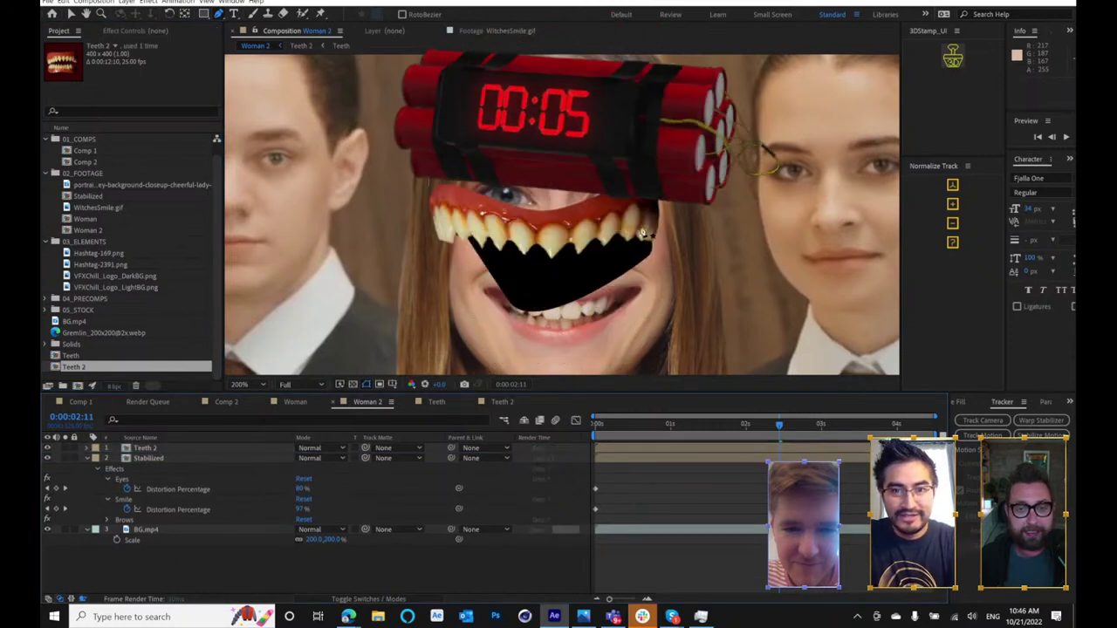
key("v")
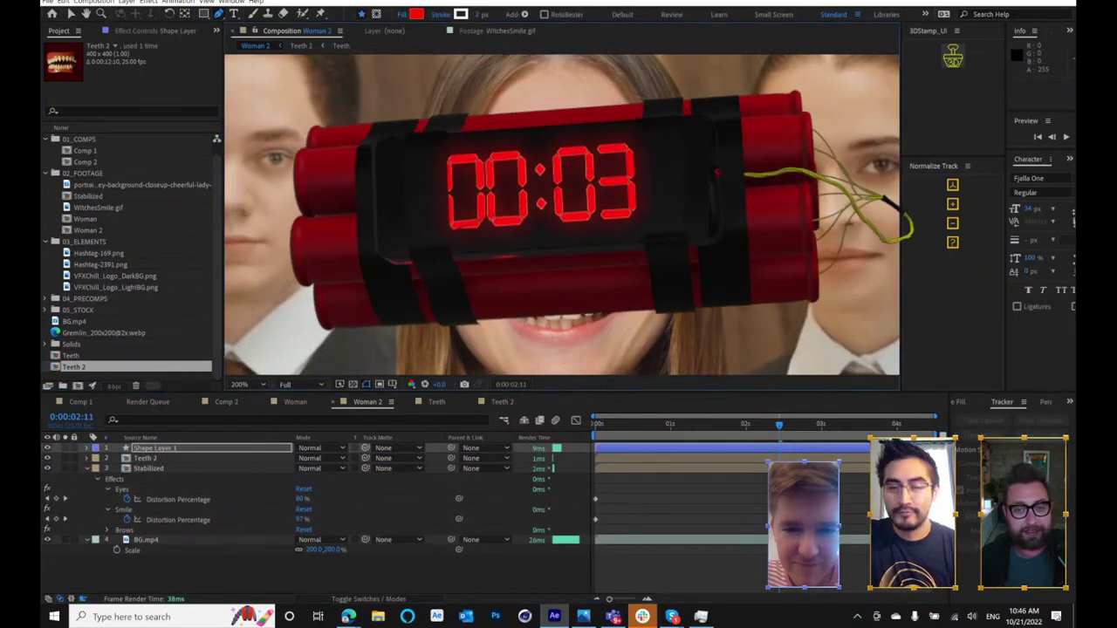
key("Delete")
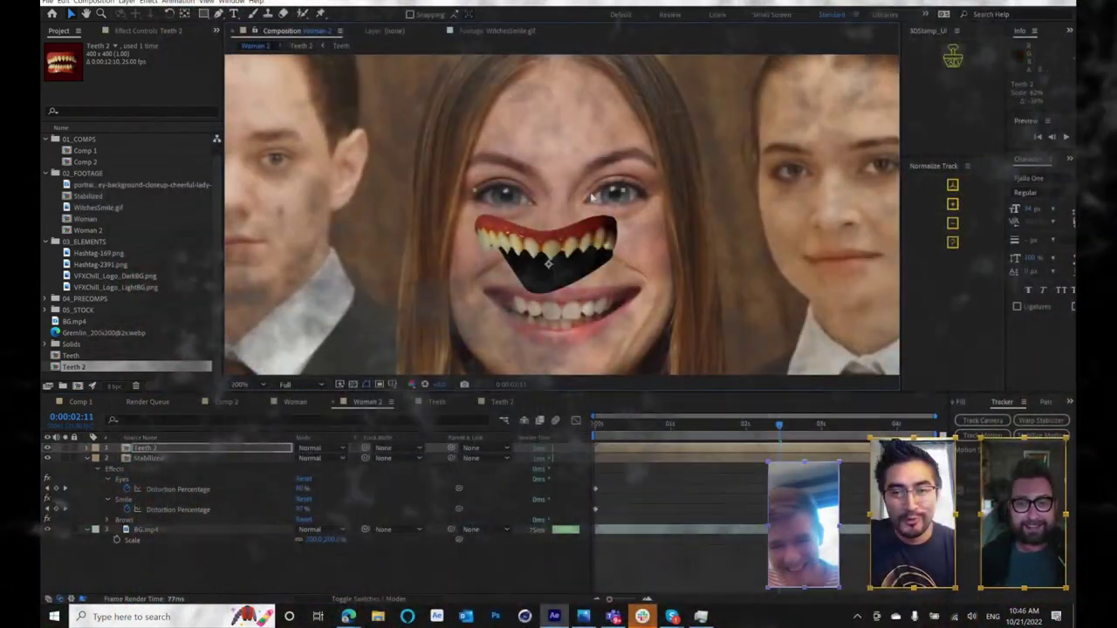
left_click_drag(594, 319, 599, 308)
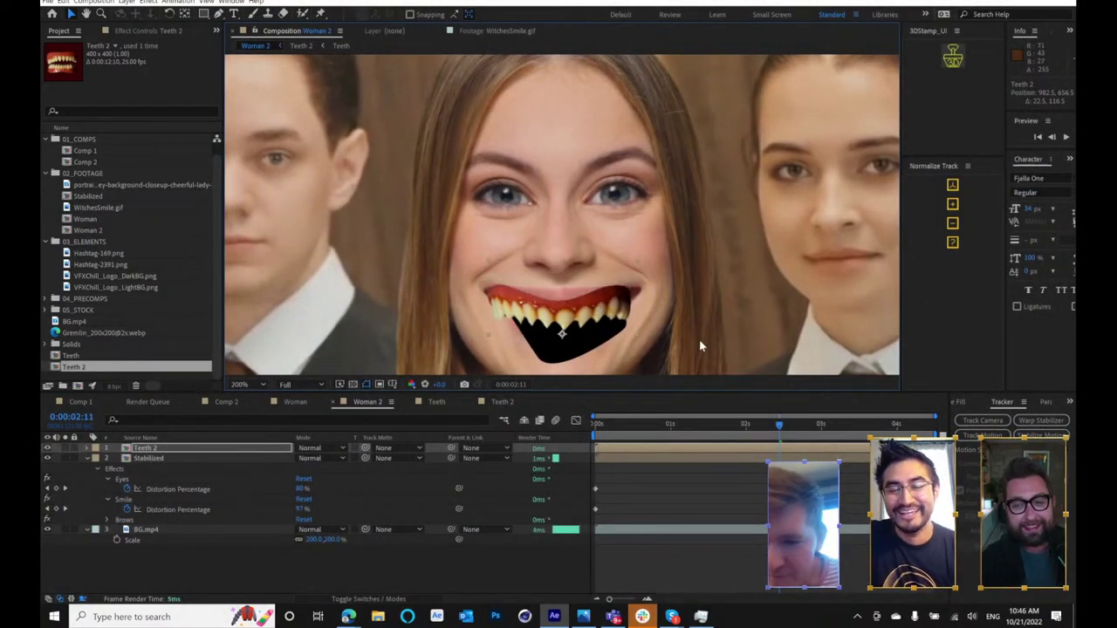
- Draw a closed, curved Pen mask on the Teeth 2 layer that follows the woman's lips and mouth opening
left_click_drag(697, 354, 701, 268)
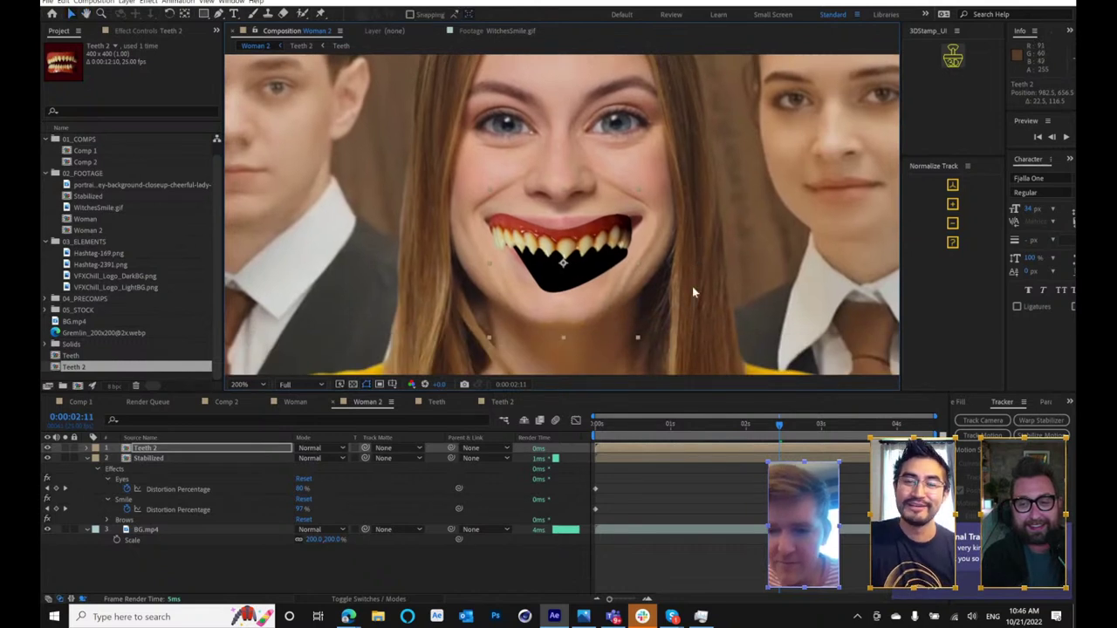
key("period")
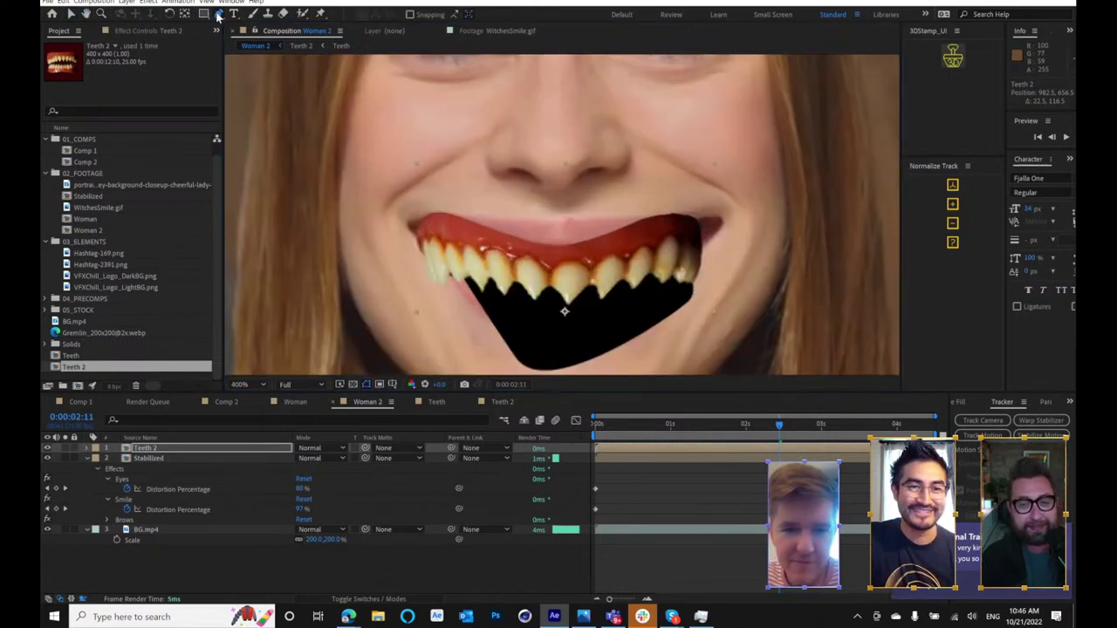
left_click(544, 341)
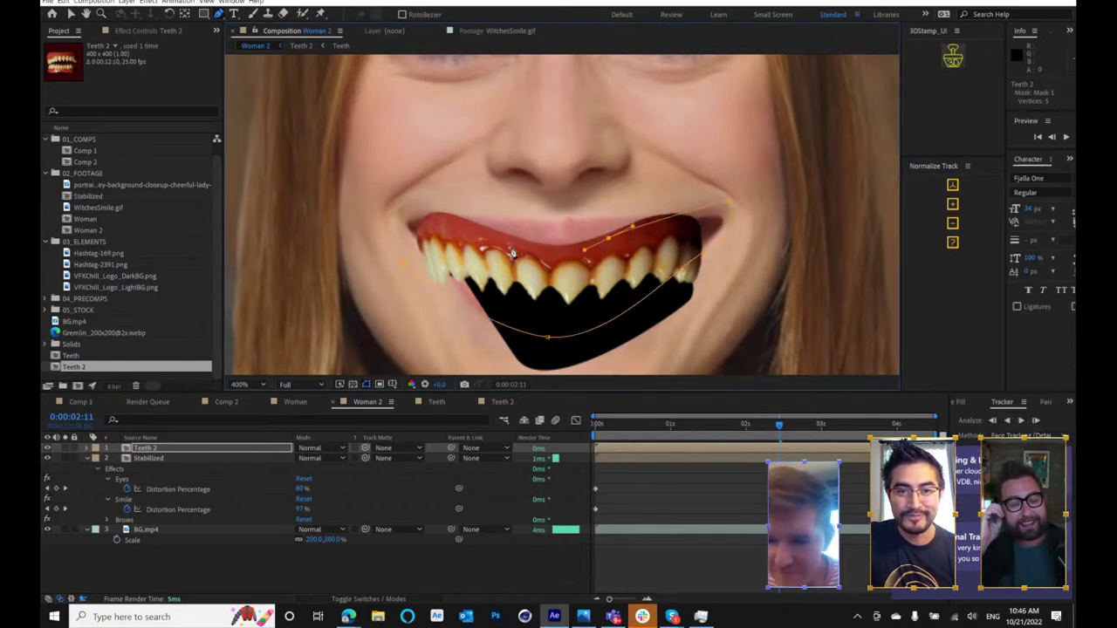
left_click(408, 272)
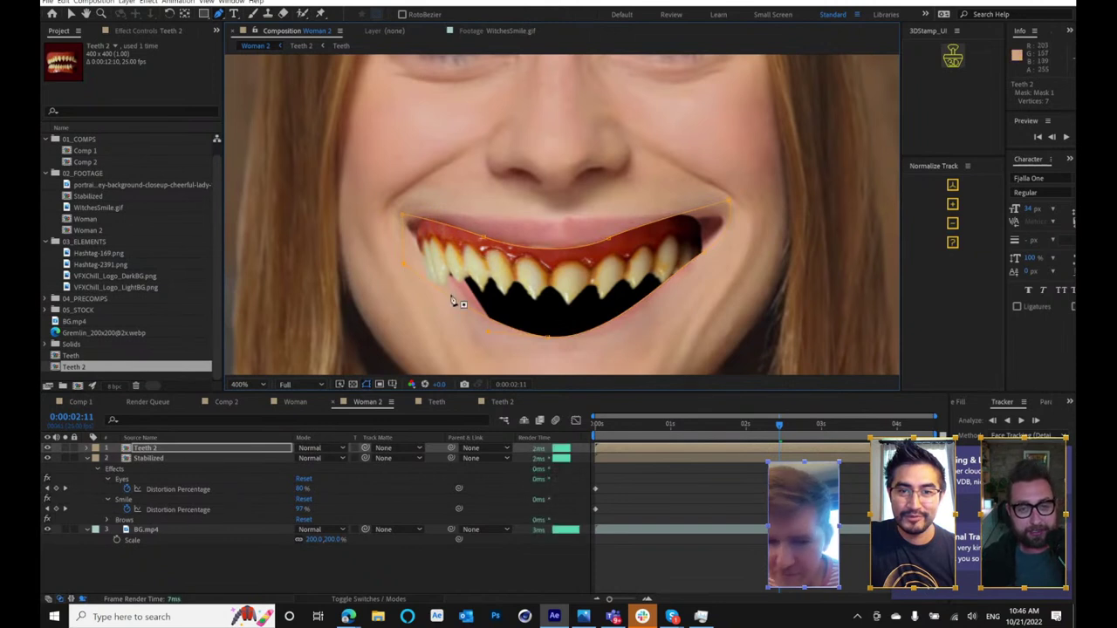
- Reshape the lower edge of the Teeth 2 mask to follow the woman's lower lip, and preview the composition from the first frame
left_click_drag(406, 270, 410, 254)
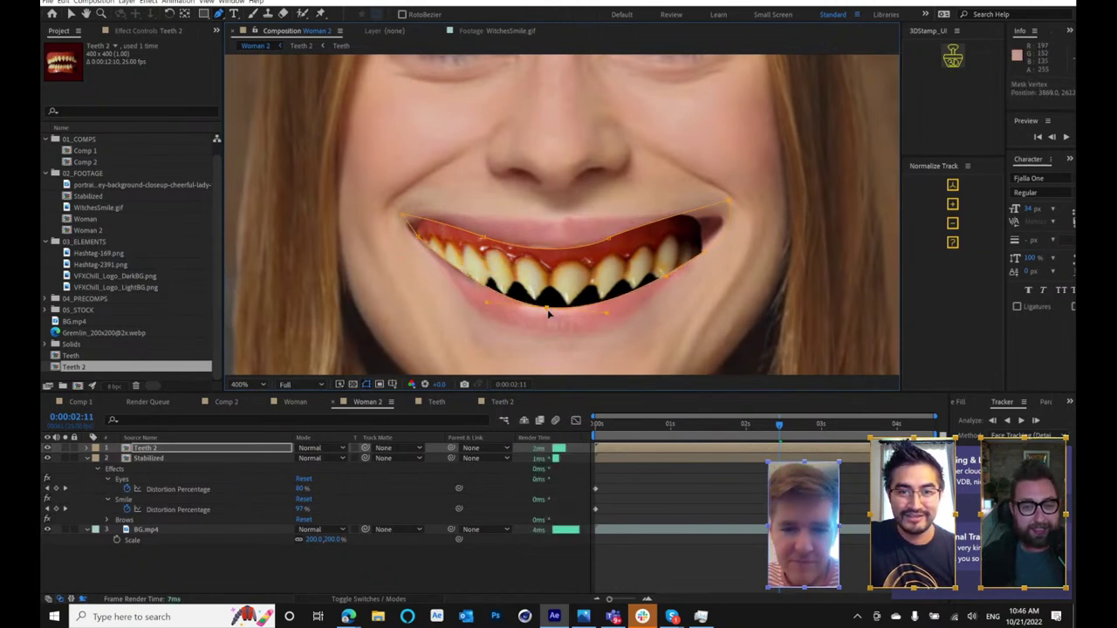
key("comma")
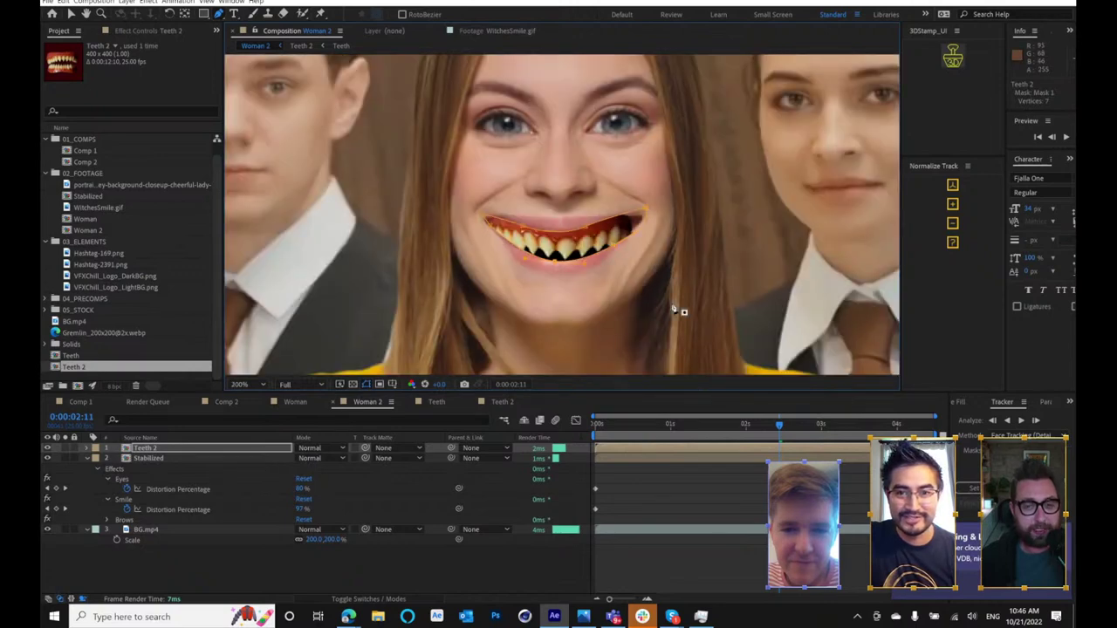
key("comma")
key("Home")
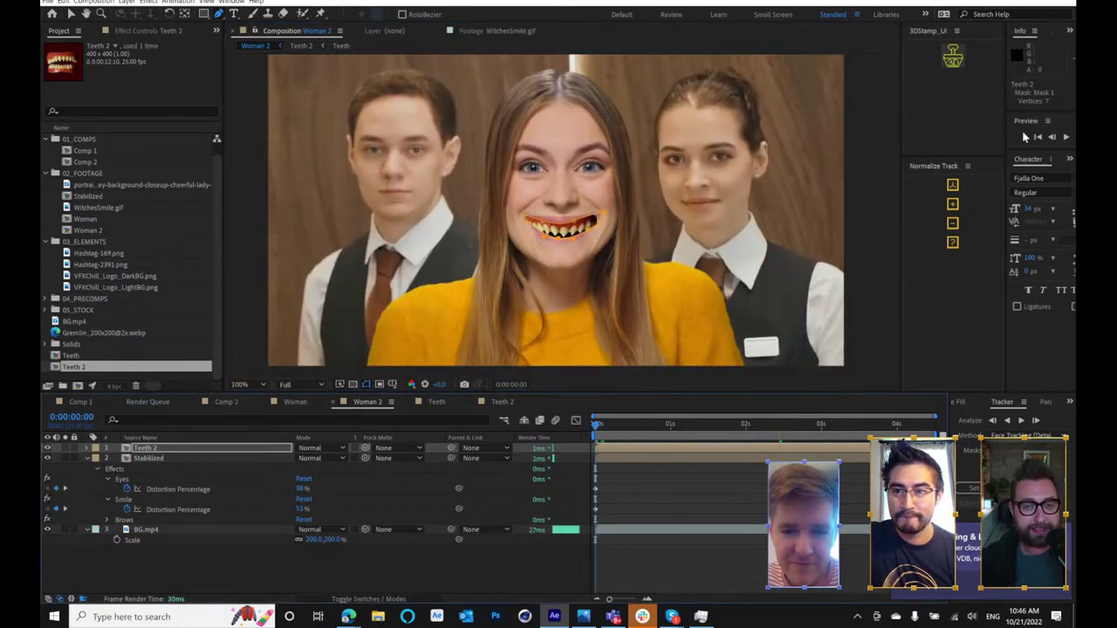
left_click(1064, 138)
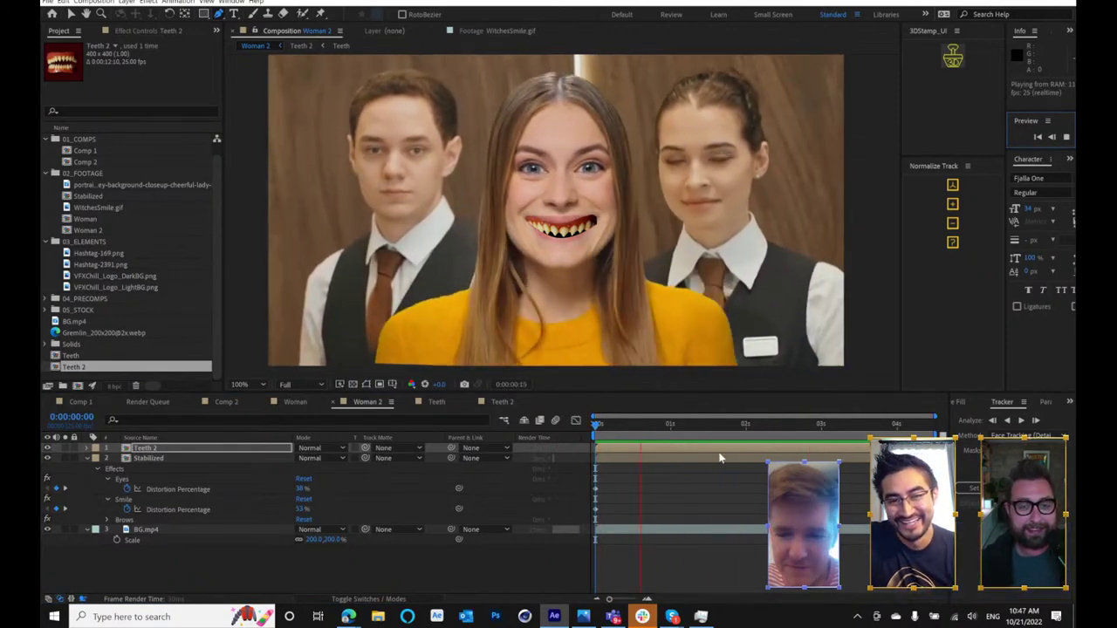
key("space")
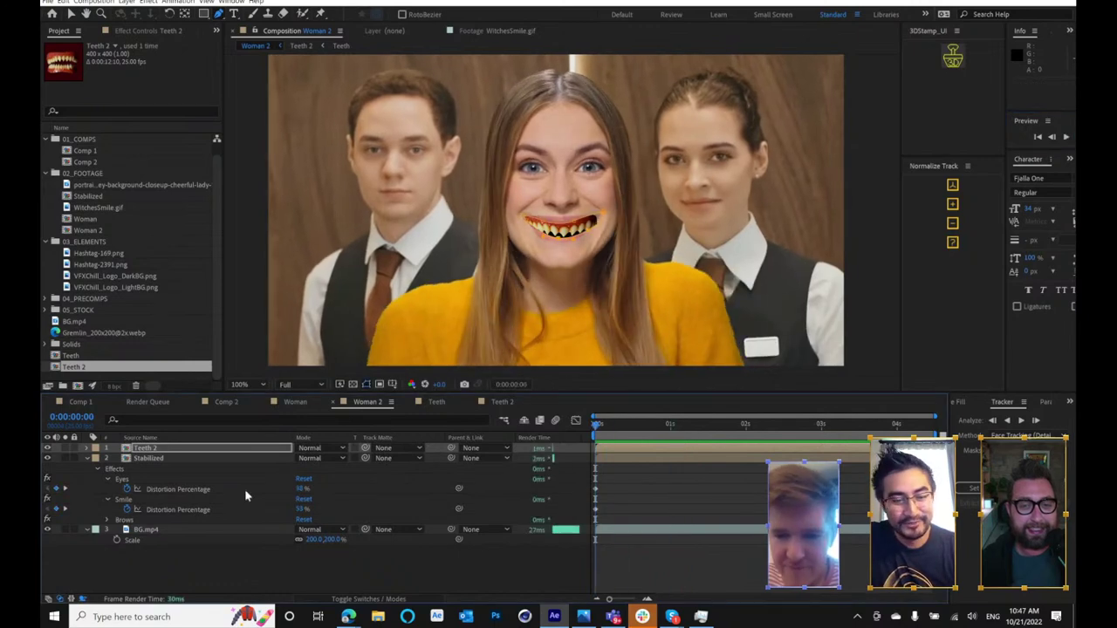
- Keyframe the Teeth 2 layer's Scale at 62% for the widened smile
key("s")
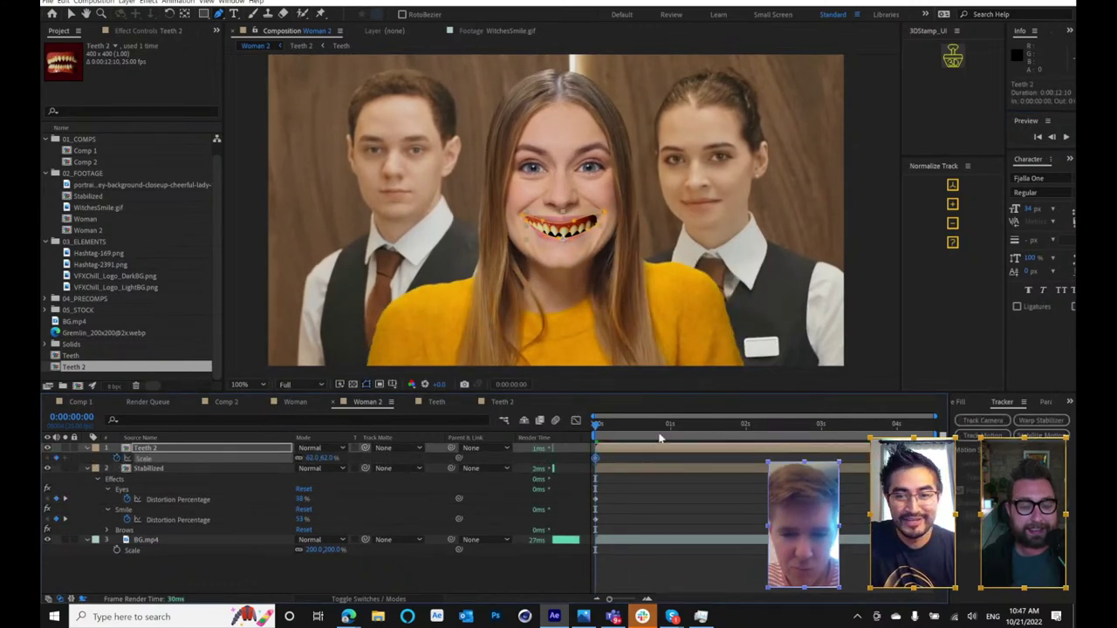
key("space")
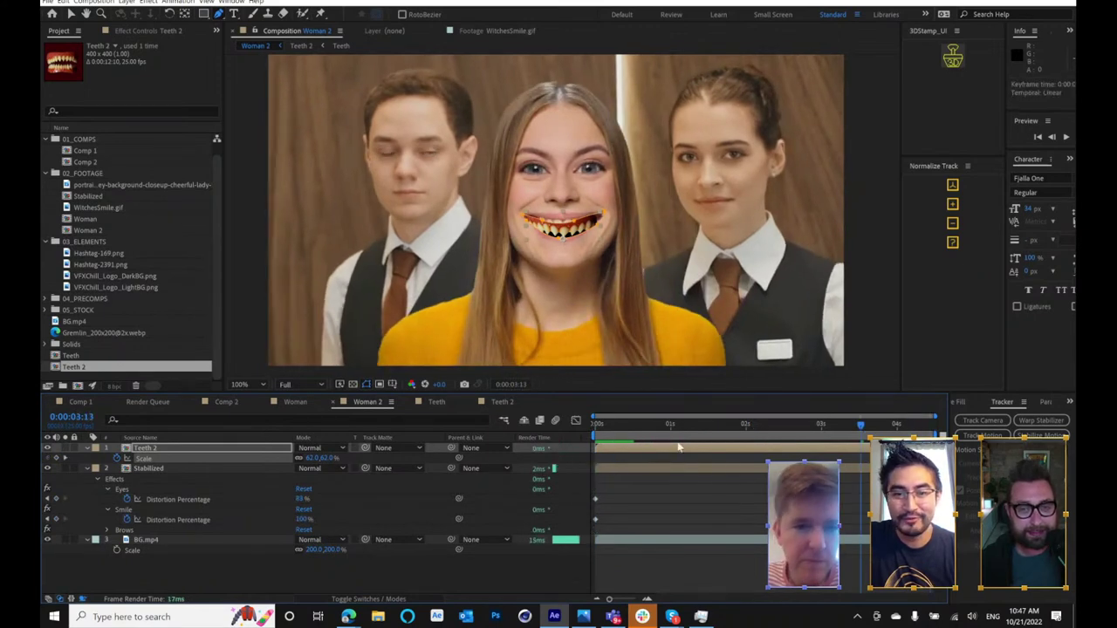
key("space")
- At the first frame, shrink the Teeth 2 layer to about 56% by 35%, nudge it up into the mouth and keyframe its position
scroll(624, 245, "up", 2)
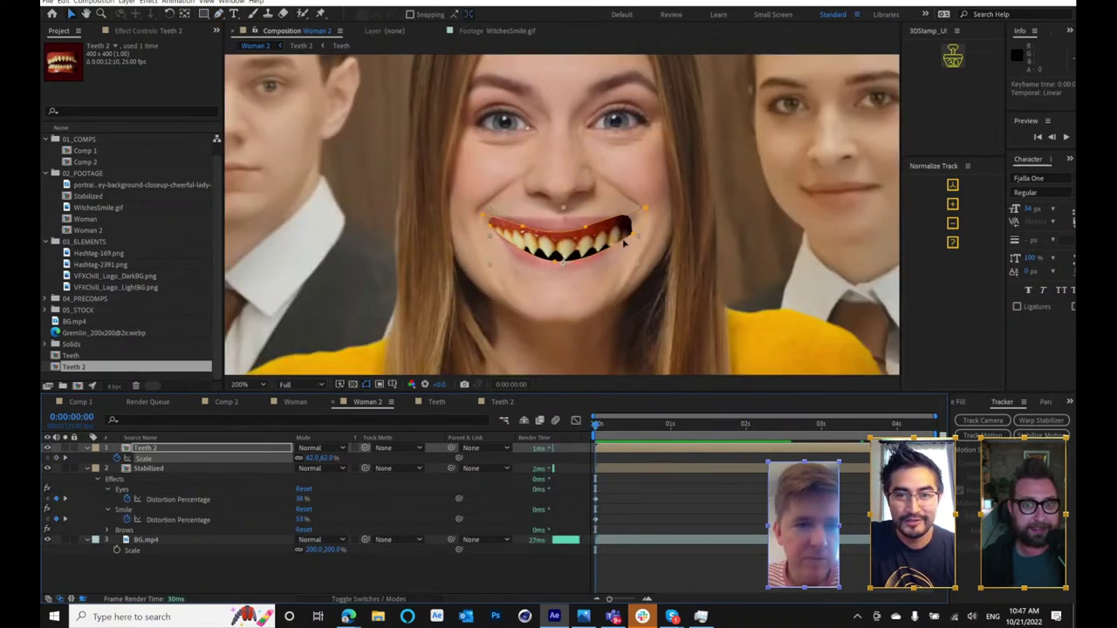
left_click_drag(712, 314, 704, 300)
key("ctrl+z")
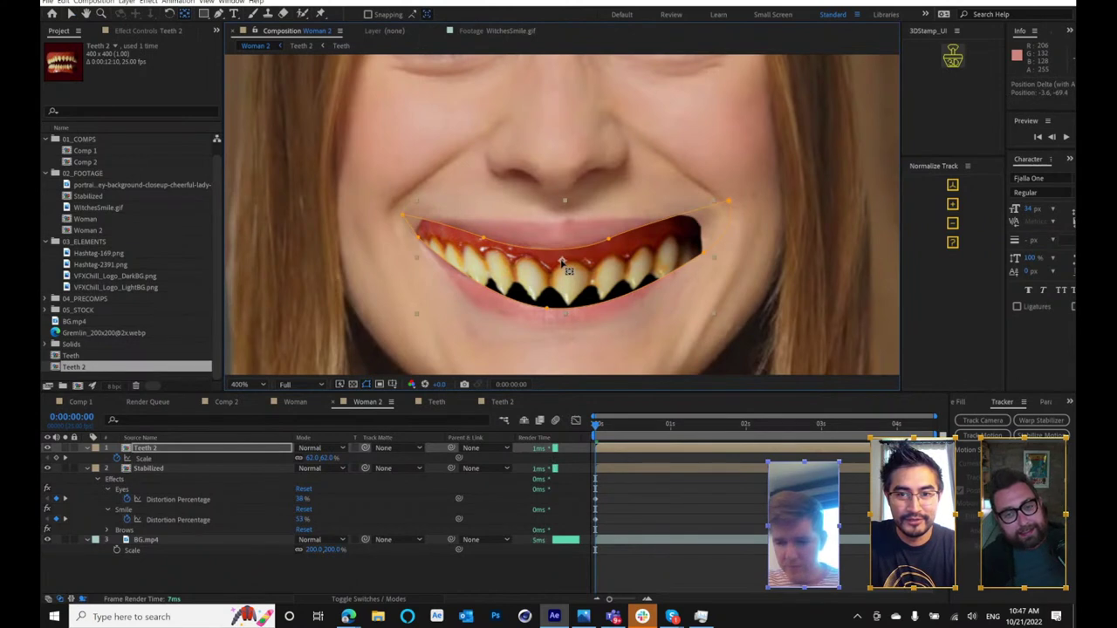
left_click_drag(710, 313, 697, 292)
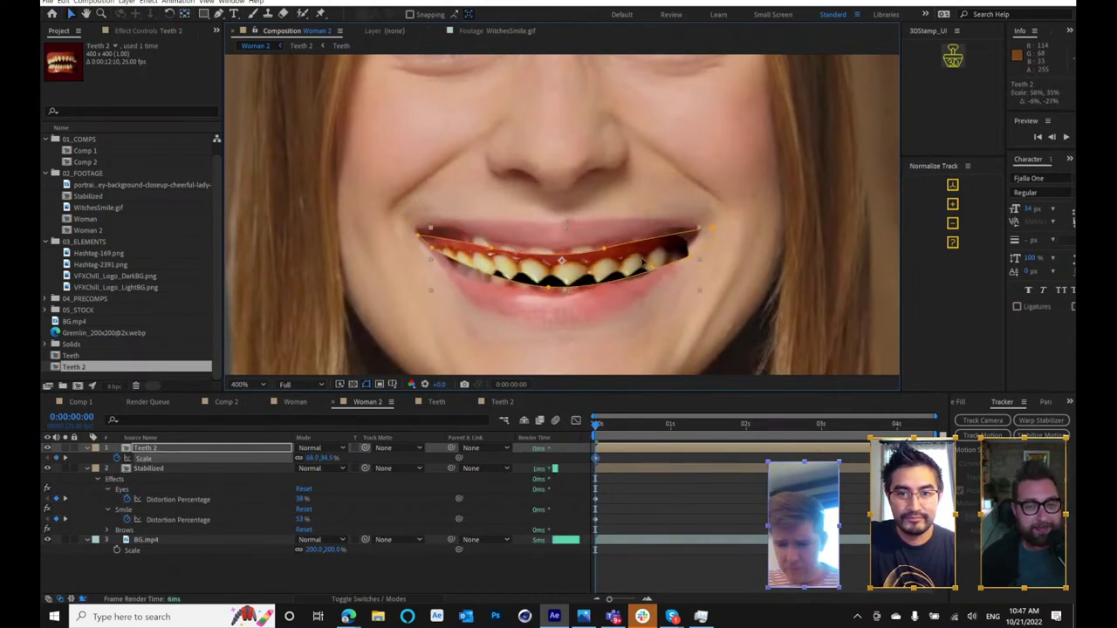
left_click_drag(643, 260, 641, 253)
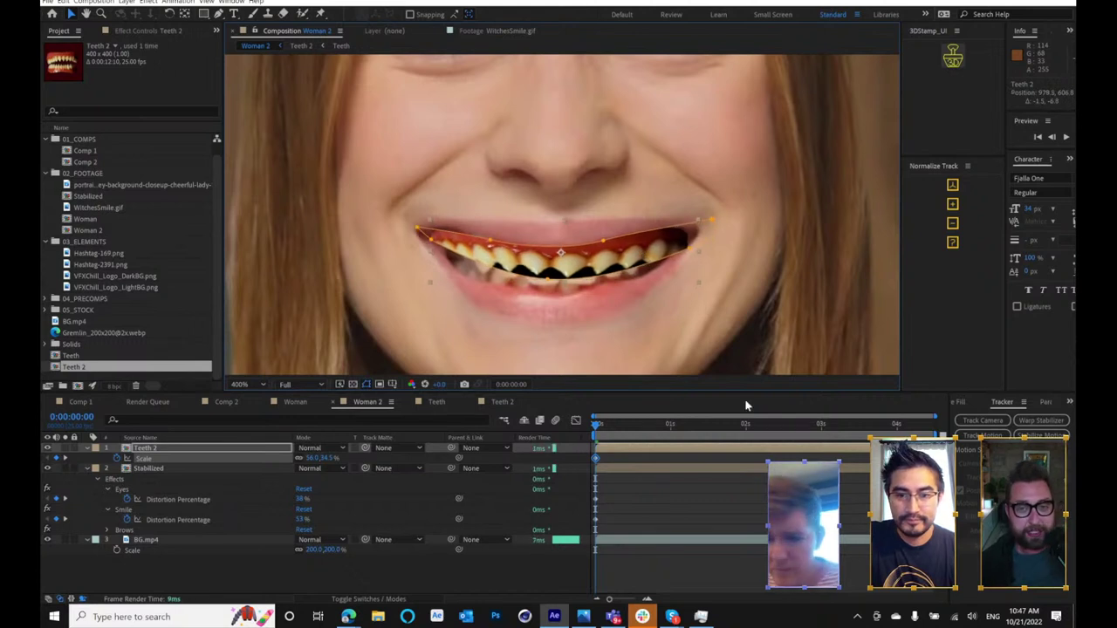
left_click(116, 458)
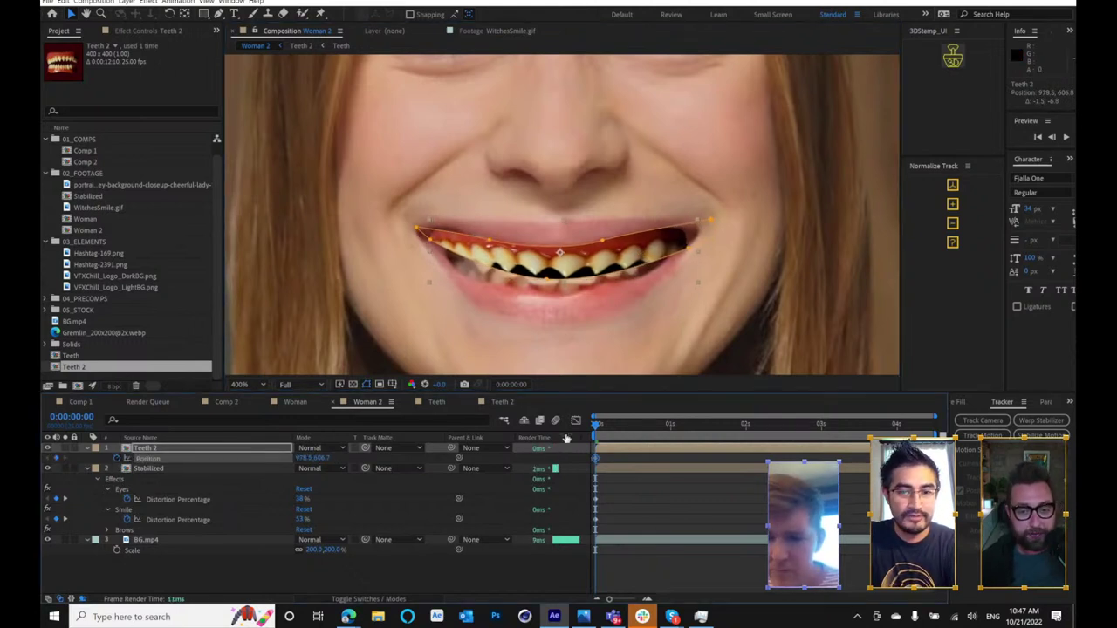
left_click_drag(668, 425, 948, 410)
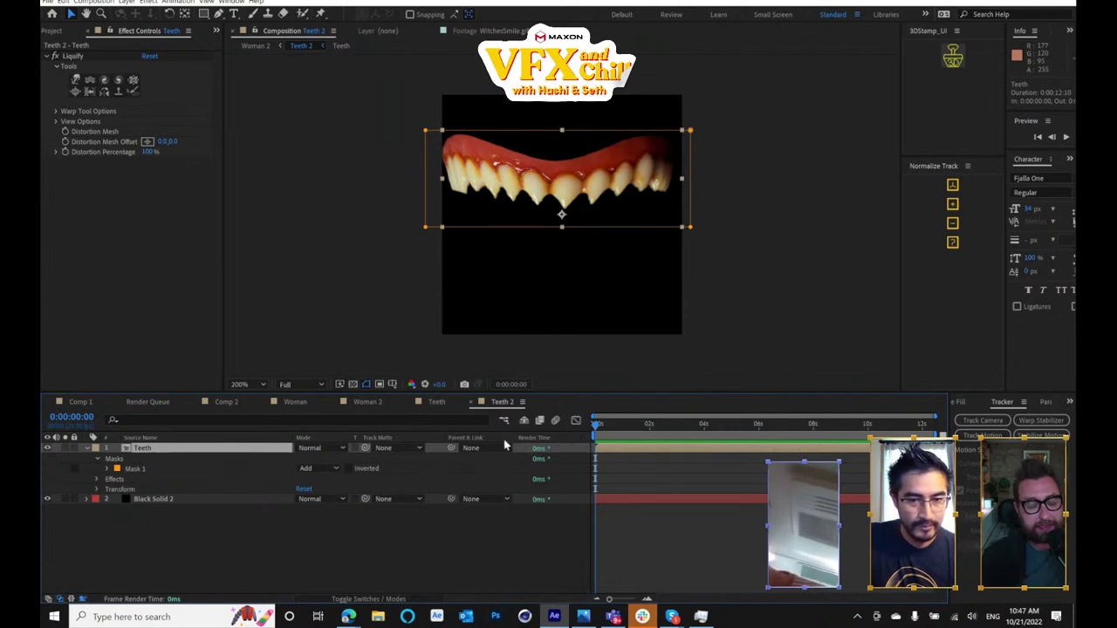
left_click(431, 404)
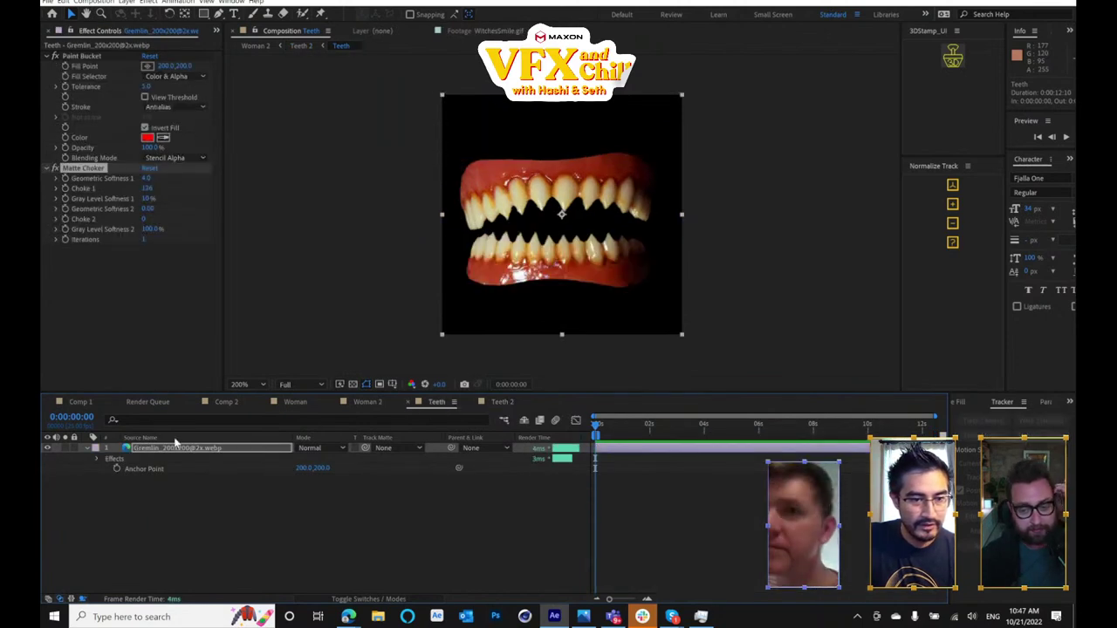
left_click(501, 402)
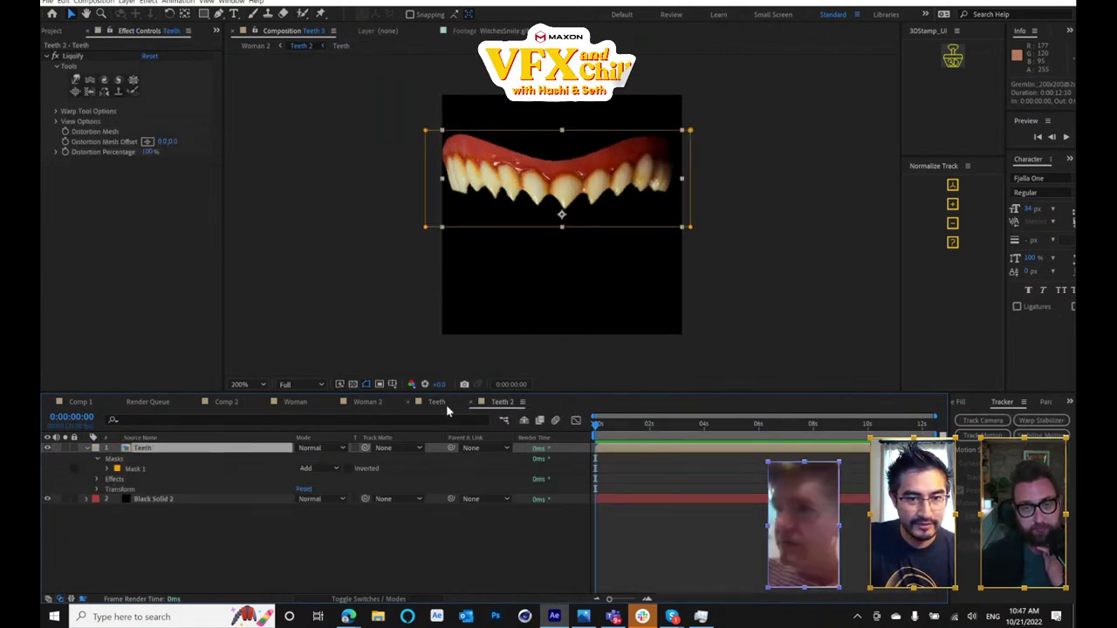
left_click(439, 403)
left_click(362, 404)
left_click(284, 406)
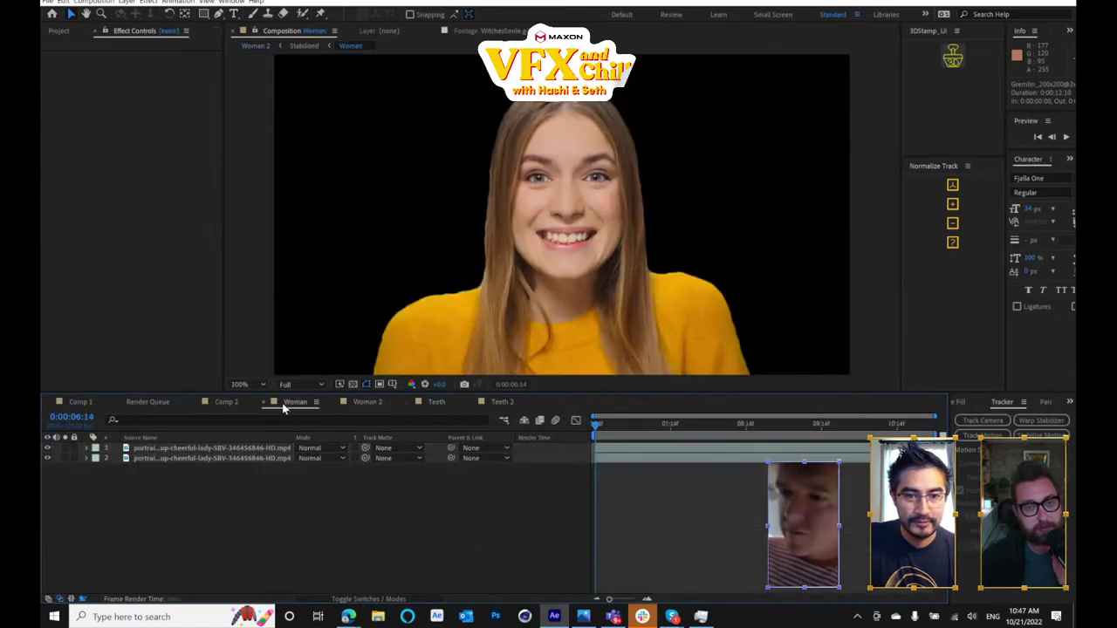
left_click(368, 404)
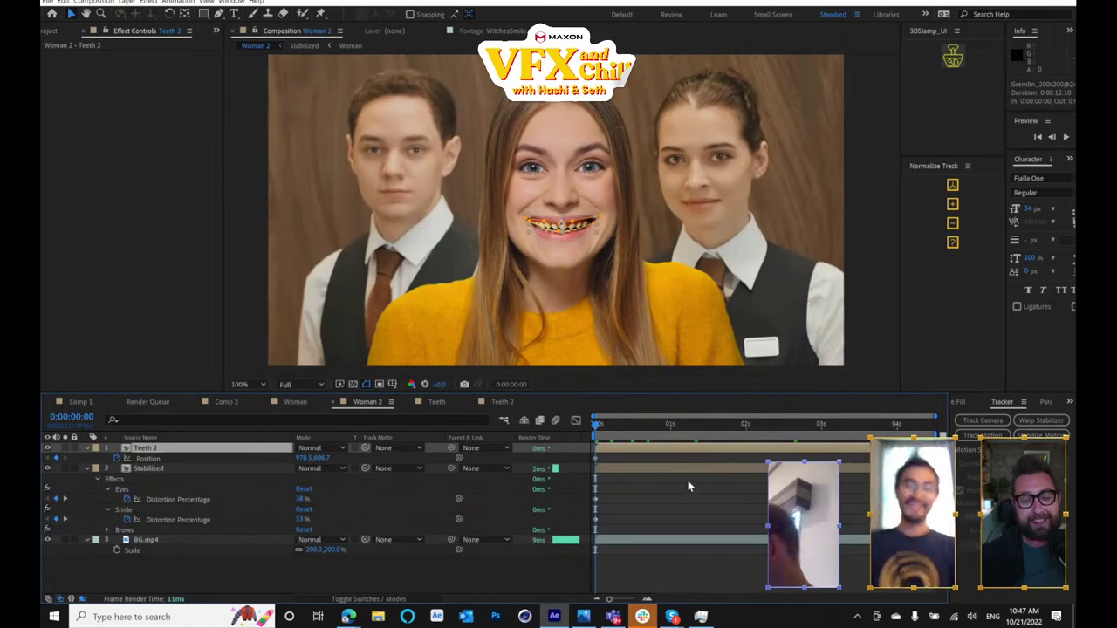
- Preview the animated teeth and smile through to the end of the Woman 2 composition
key("space")
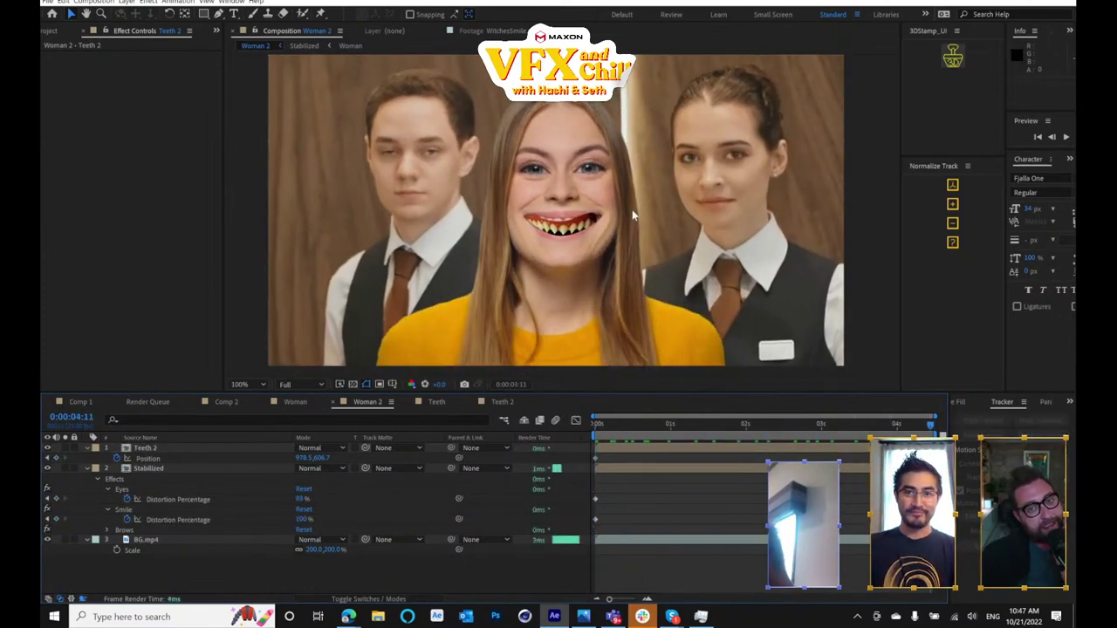
key("period")
key("comma")
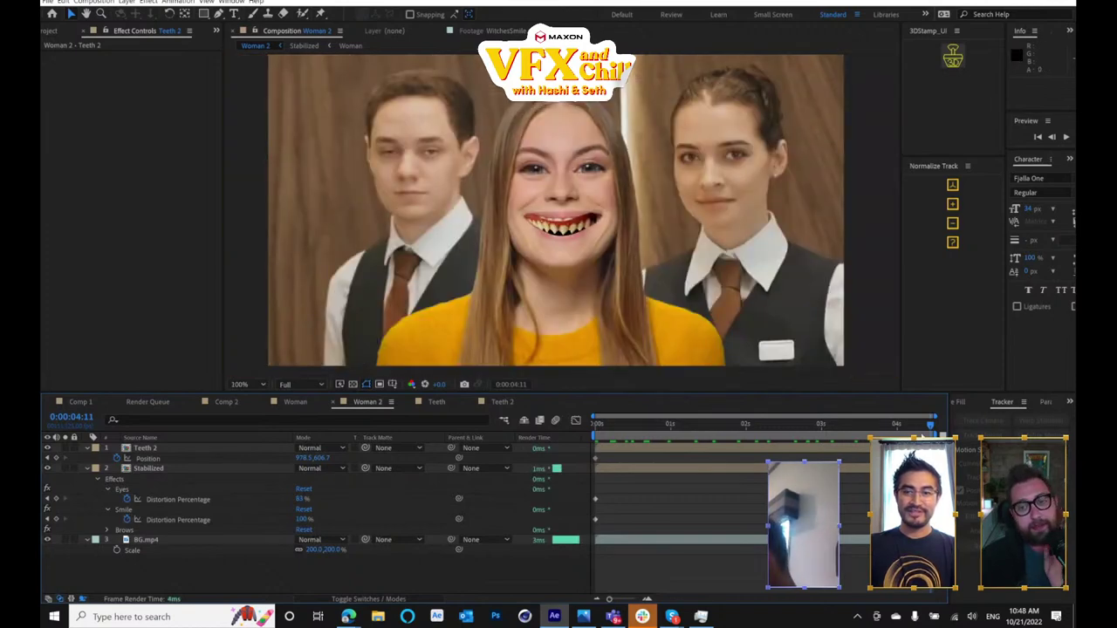
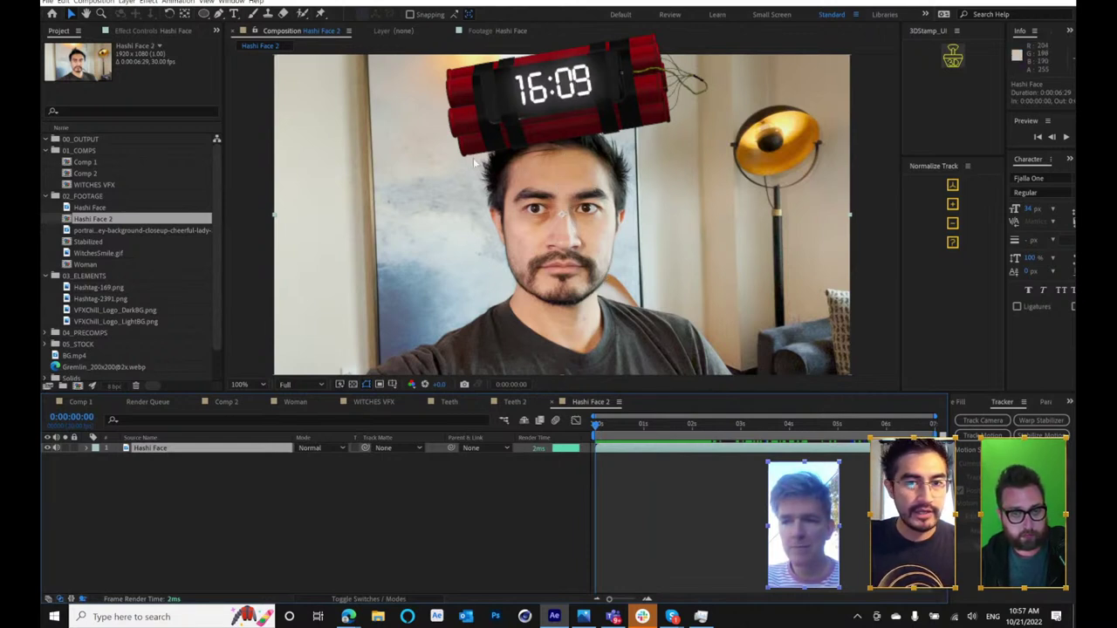
- Play through the man's selfie footage to review his head movement
key("space")
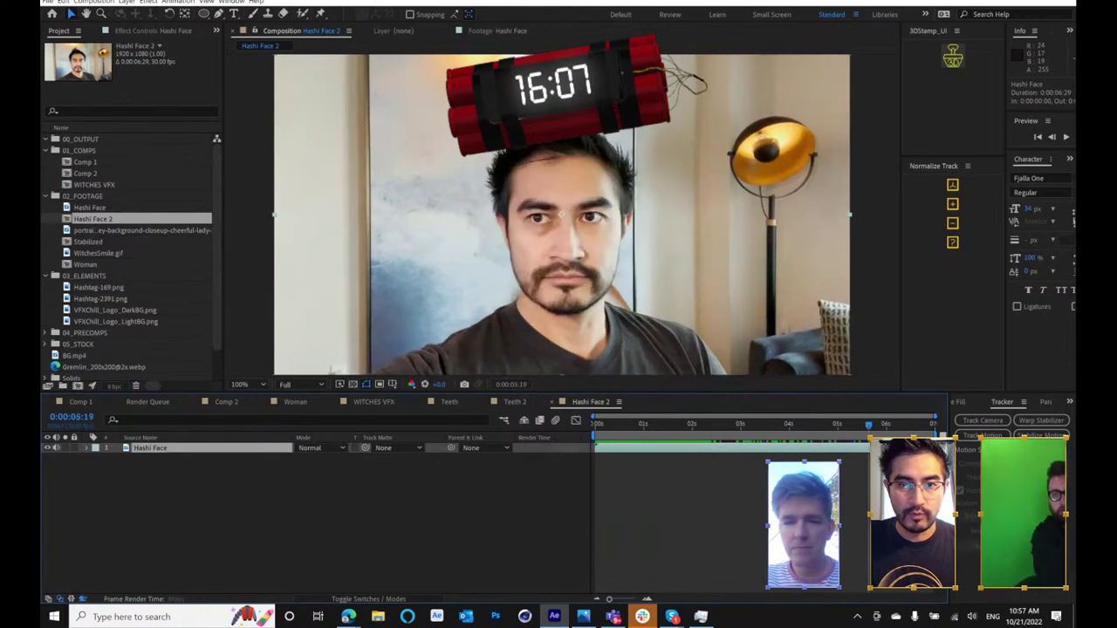
key("space")
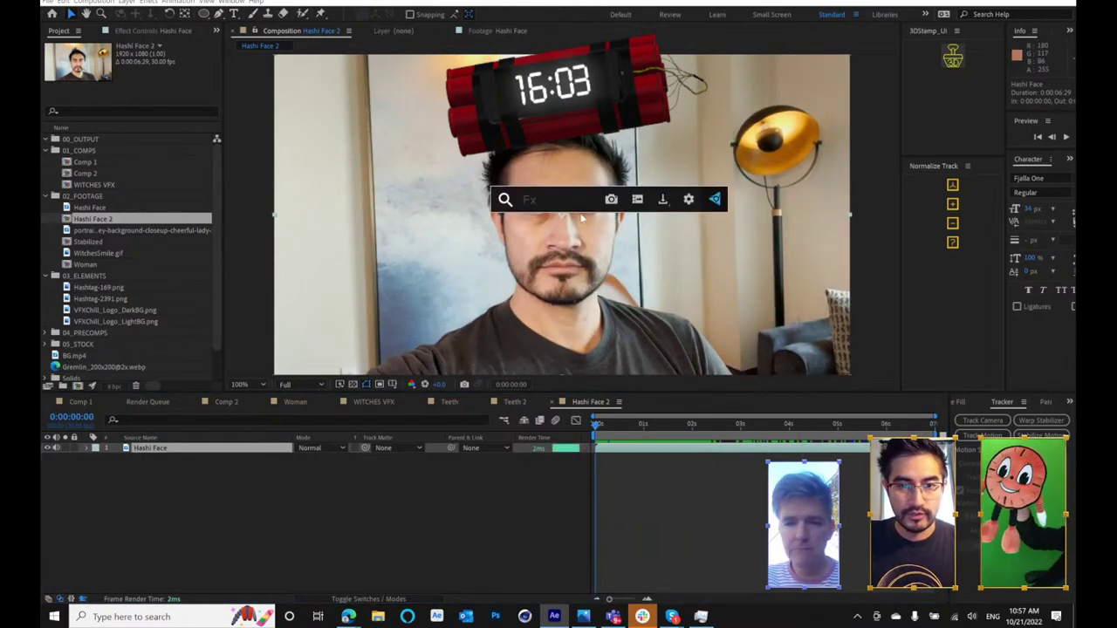
right_click(580, 263)
left_click(414, 130)
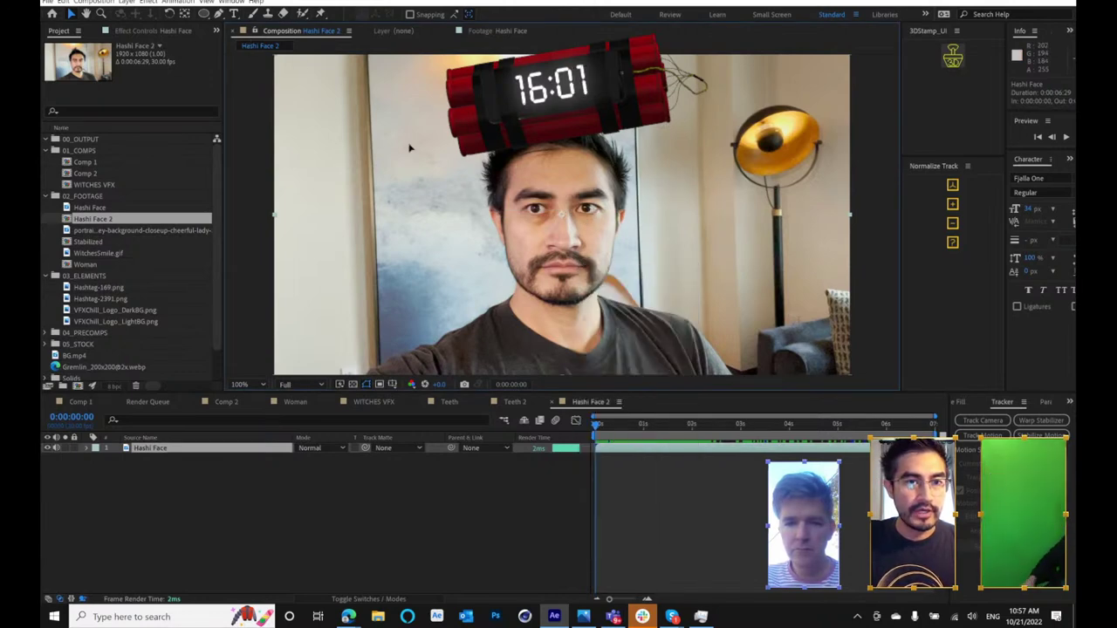
- Open the man's footage in the layer view and select his face, hair and neck with Roto Brush strokes
double_click(408, 143)
left_click(302, 13)
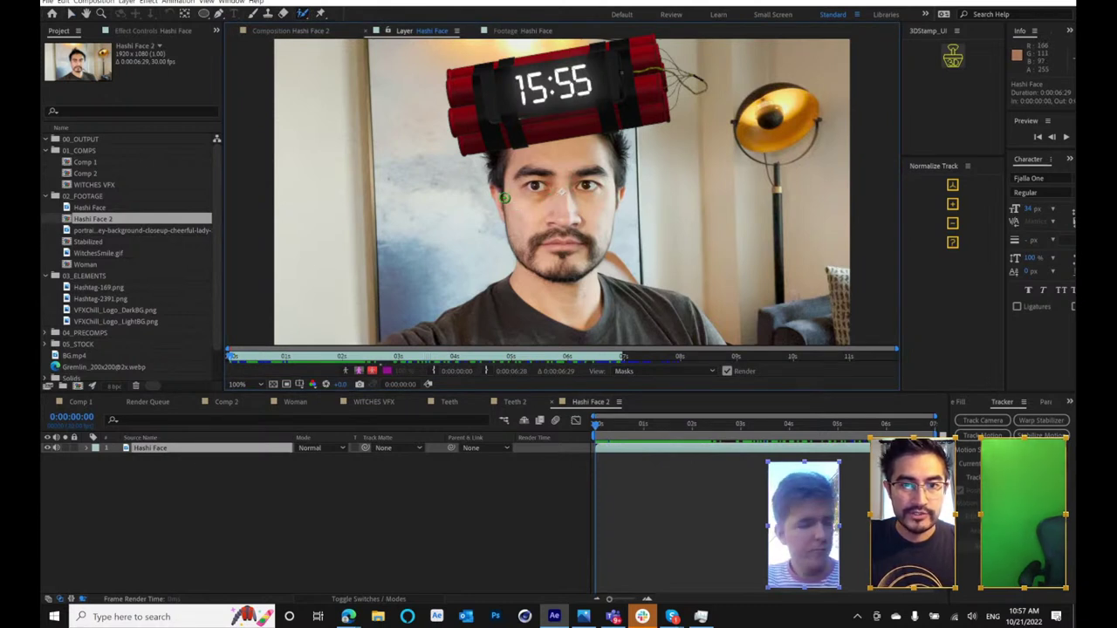
left_click_drag(500, 185, 513, 212)
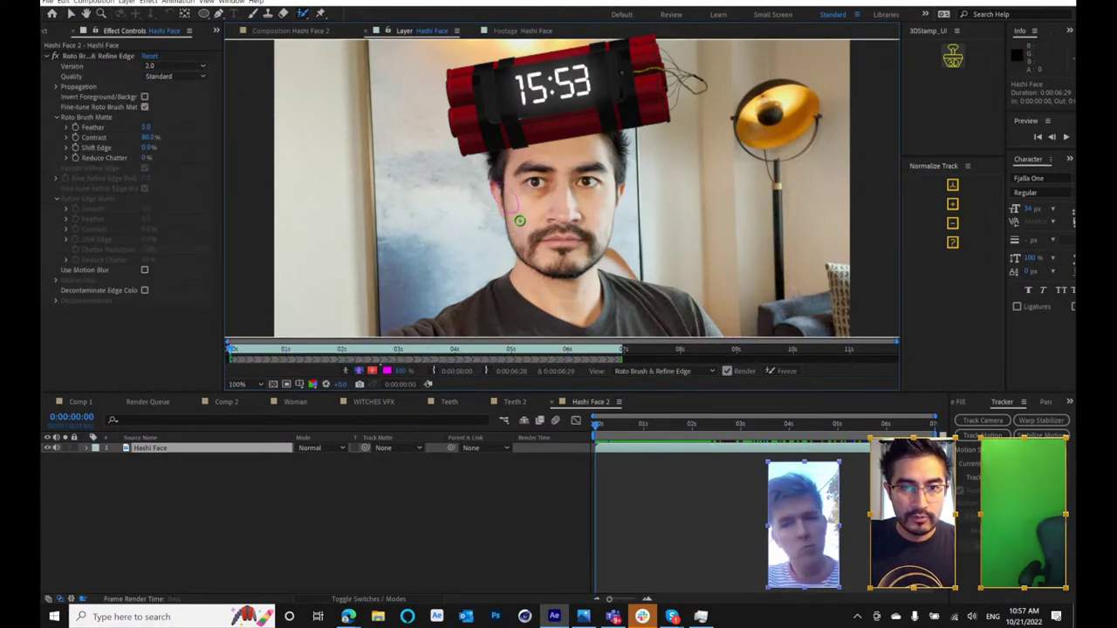
left_click_drag(535, 248, 552, 262)
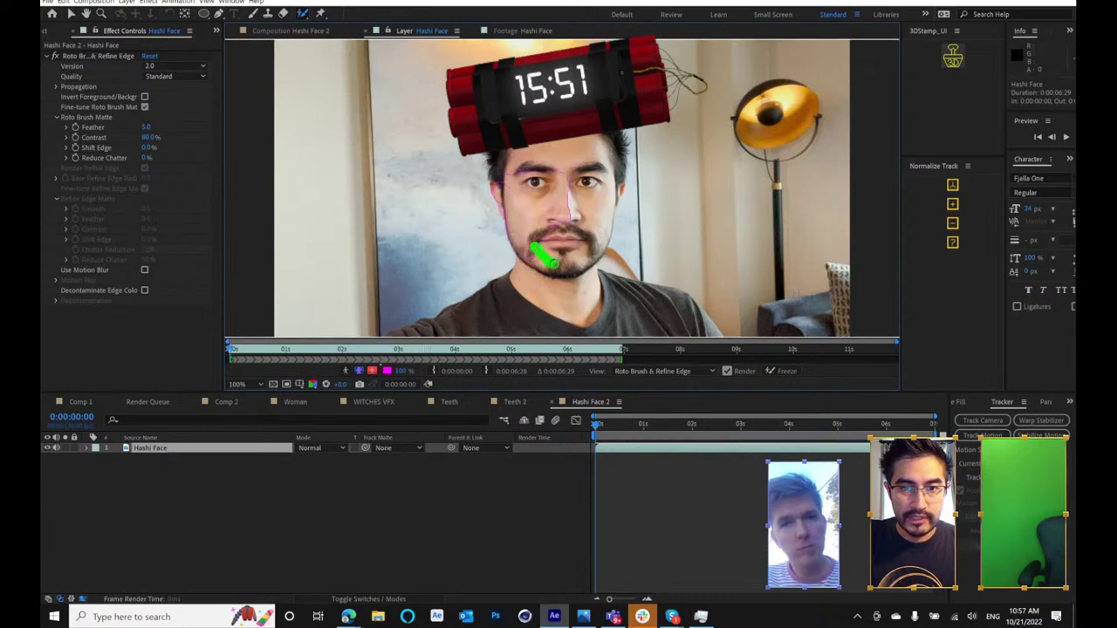
left_click(591, 244)
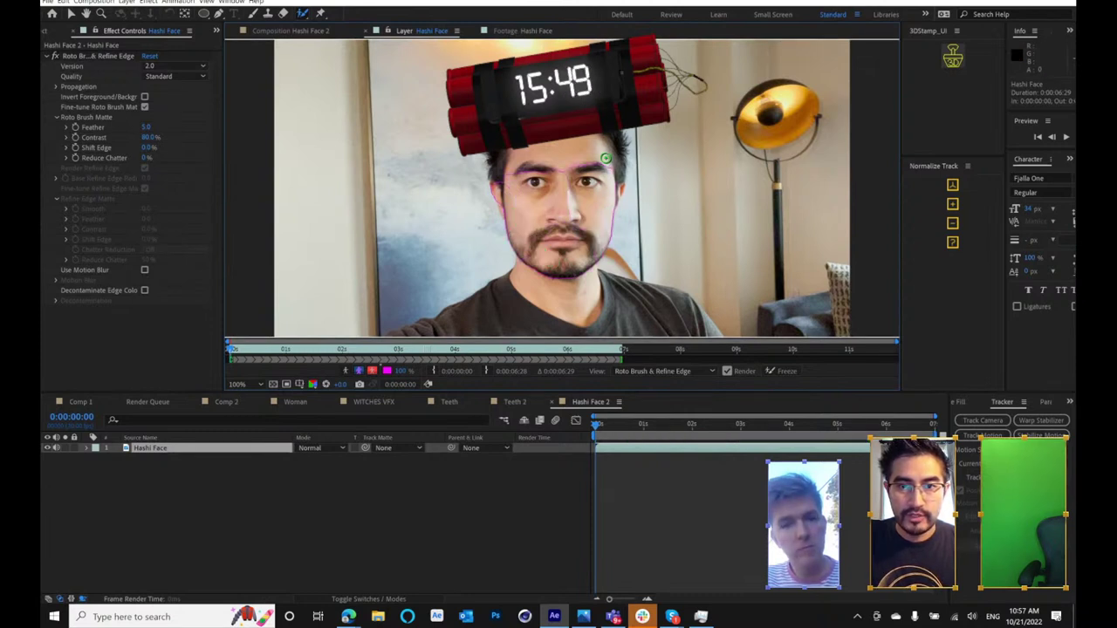
left_click_drag(599, 161, 558, 165)
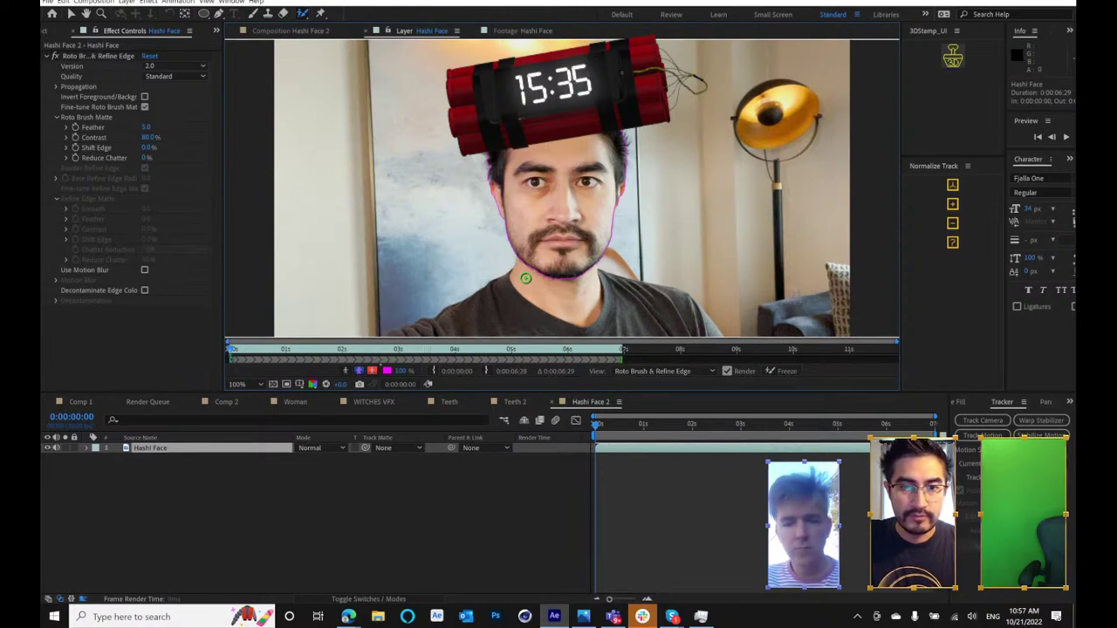
left_click_drag(525, 278, 534, 295)
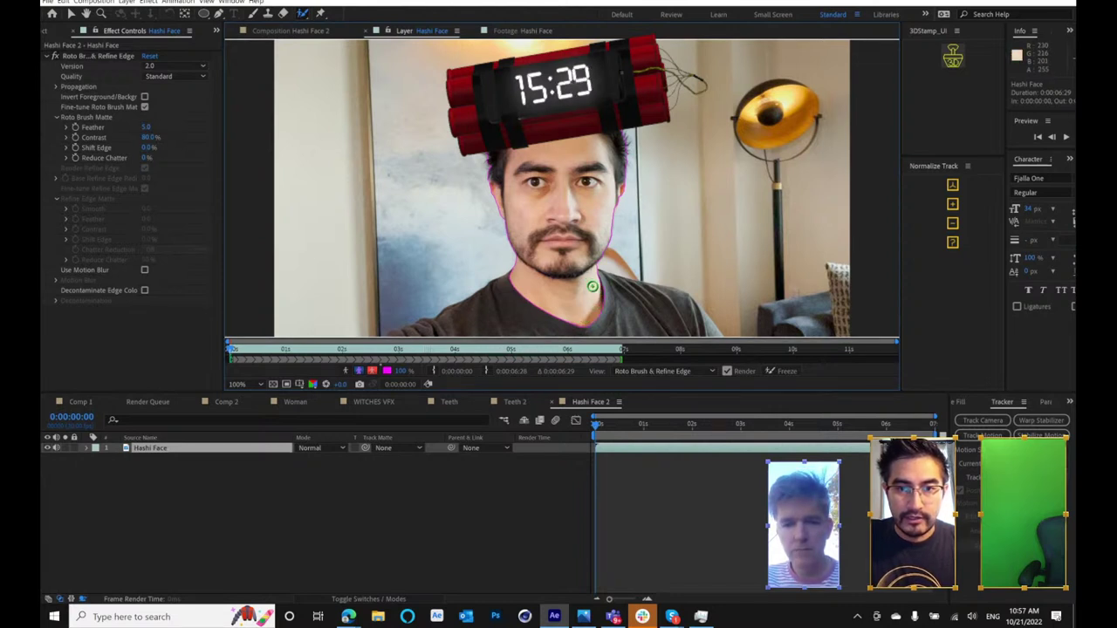
left_click_drag(585, 308, 594, 299)
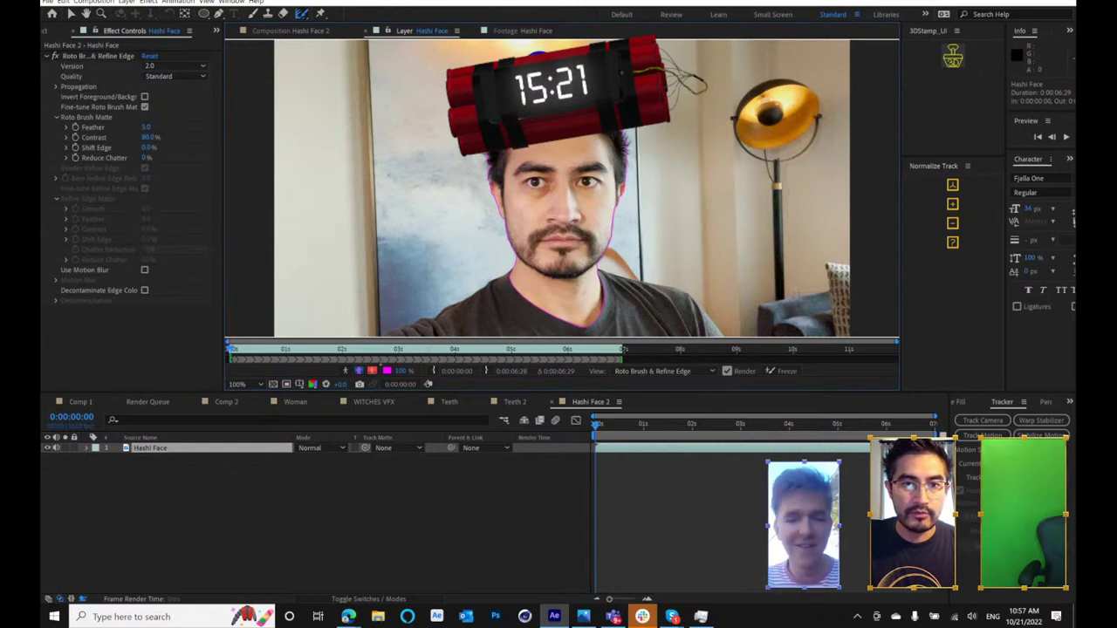
- Paint Refine Edge strokes along the man's hair on both sides of his head, and play the layer to propagate the matte
left_click_drag(539, 56, 478, 155)
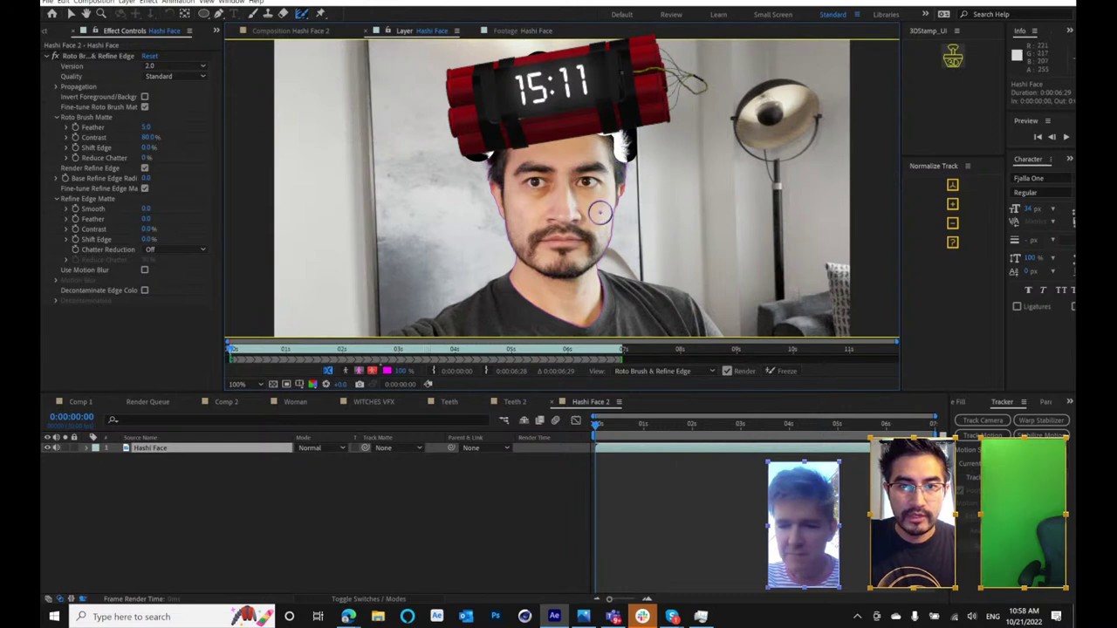
left_click_drag(611, 159, 600, 147)
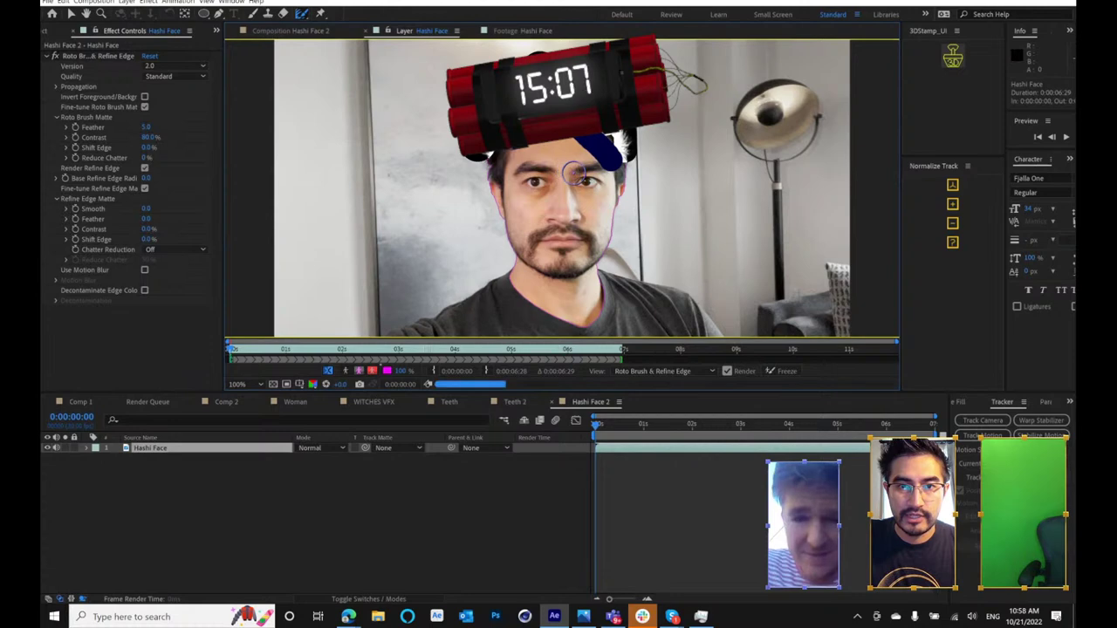
left_click_drag(583, 138, 614, 154)
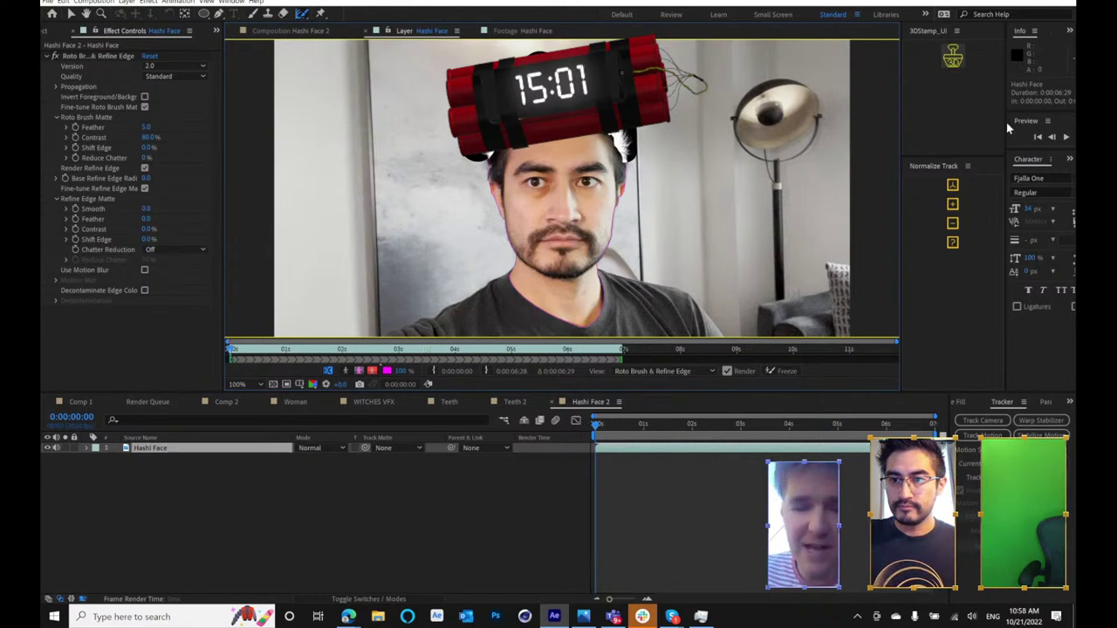
left_click_drag(1005, 127, 966, 124)
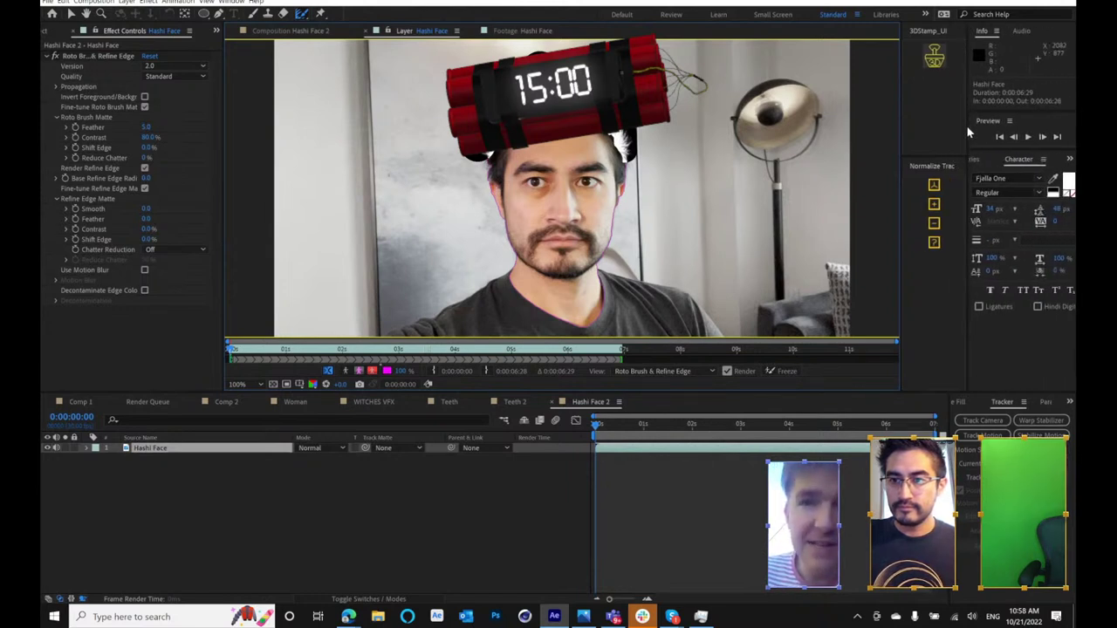
left_click(1029, 140)
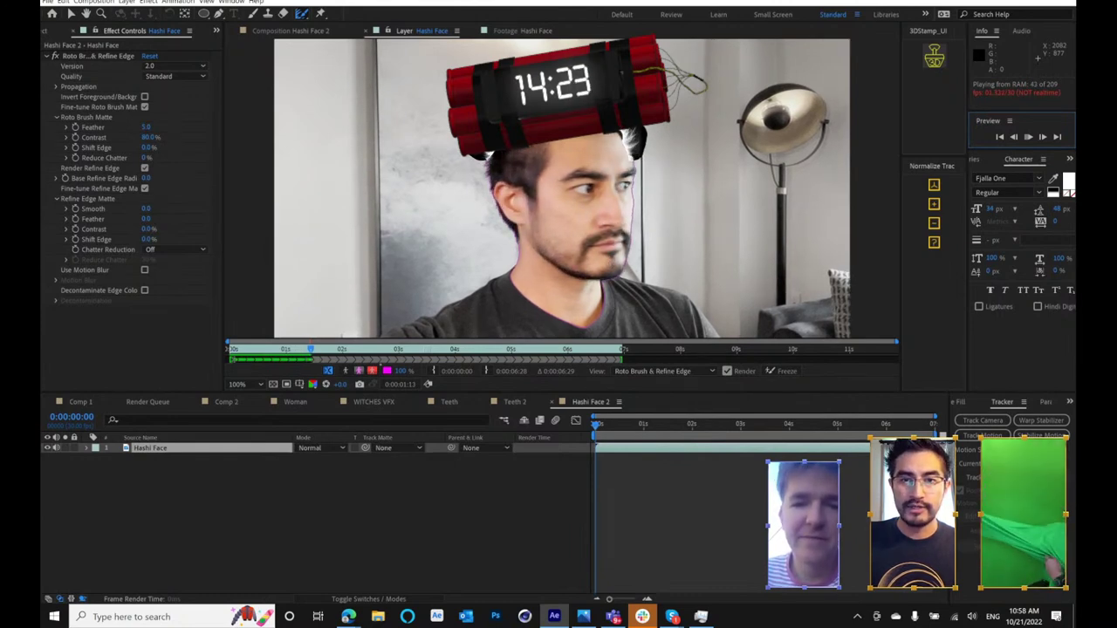
left_click_drag(558, 4, 560, 163)
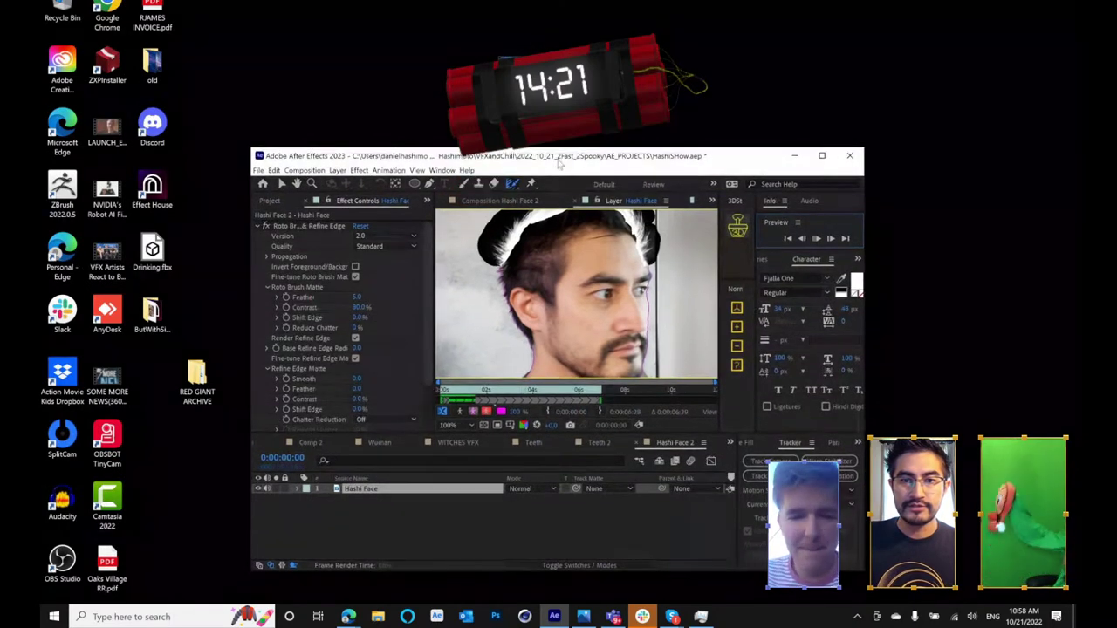
double_click(622, 157)
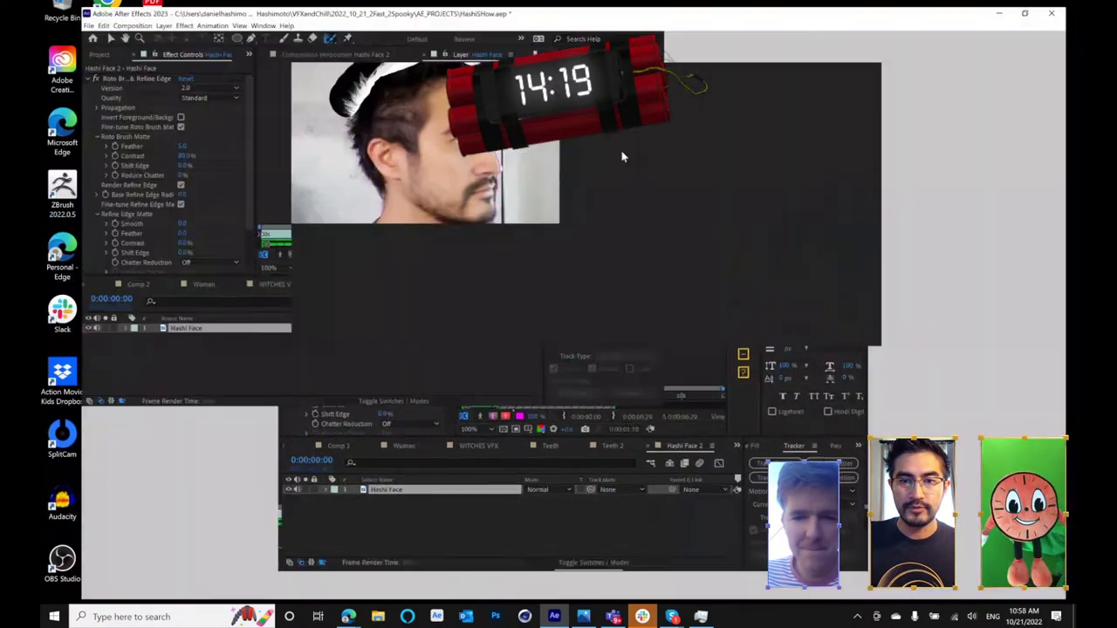
key("space")
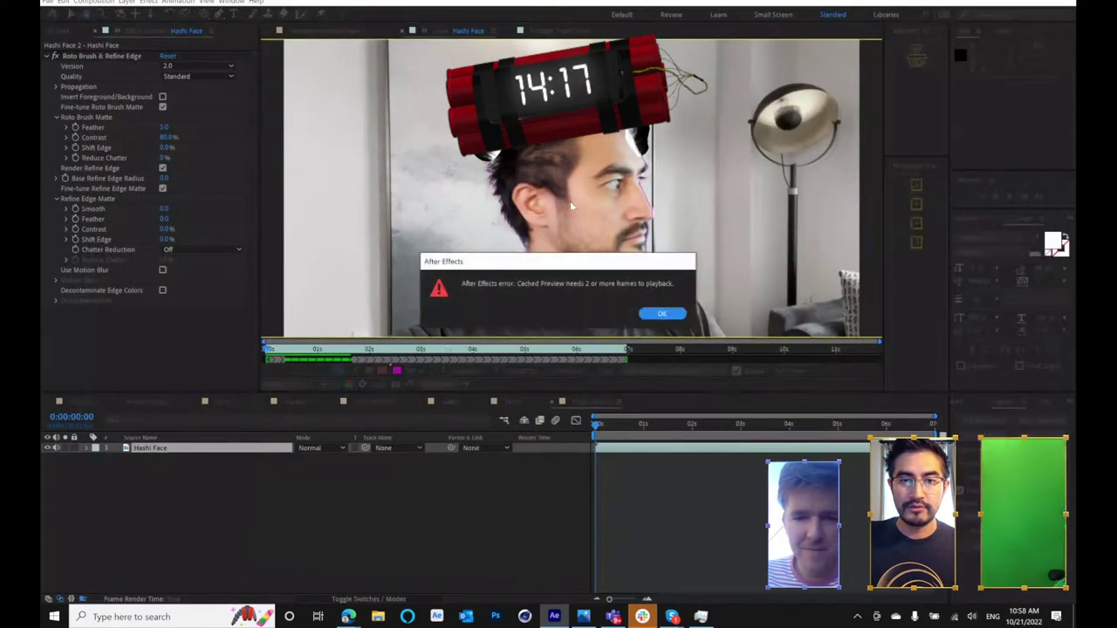
left_click(662, 313)
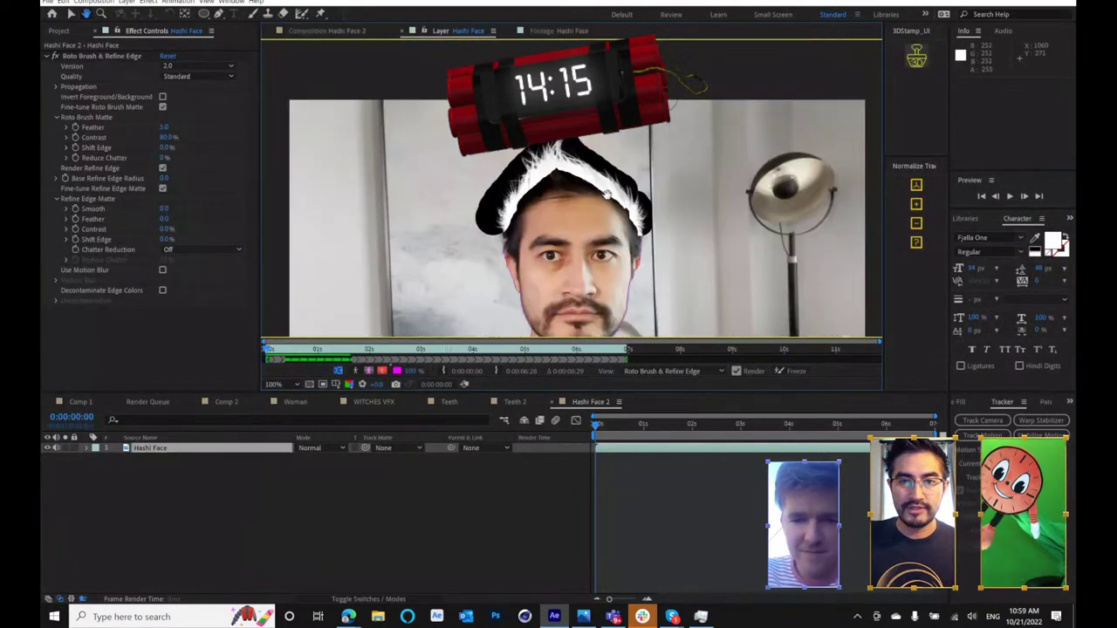
- Examine the Refine Edge matte around the man's hair up close, and play the layer to propagate the matte across the footage
left_click_drag(607, 194, 600, 240)
scroll(594, 242, "up", 1)
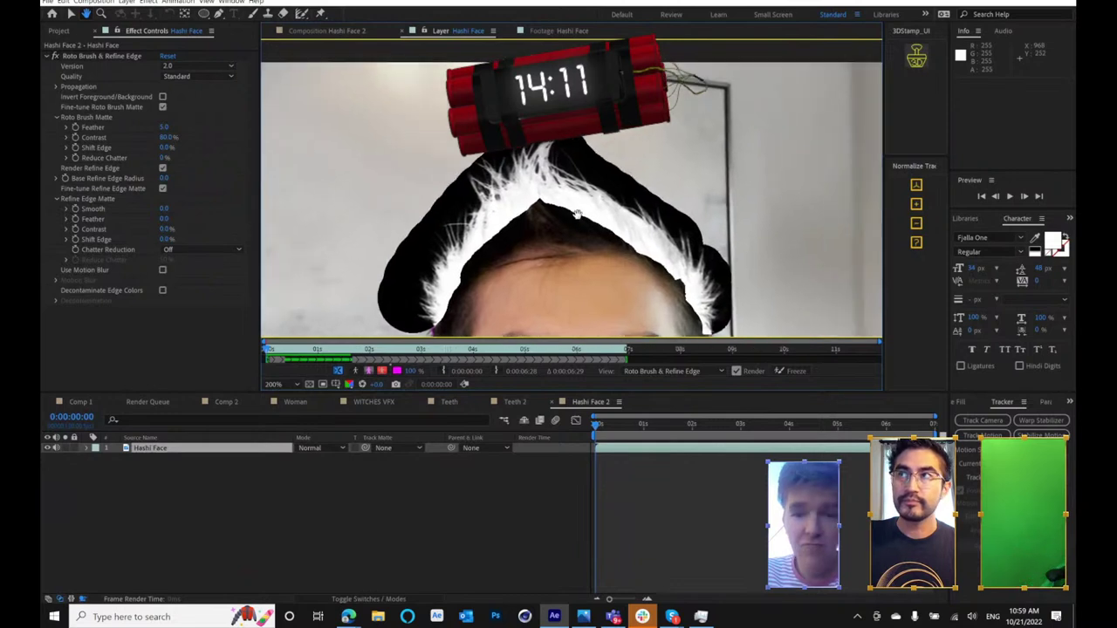
left_click_drag(578, 214, 582, 133)
scroll(608, 145, "down", 1)
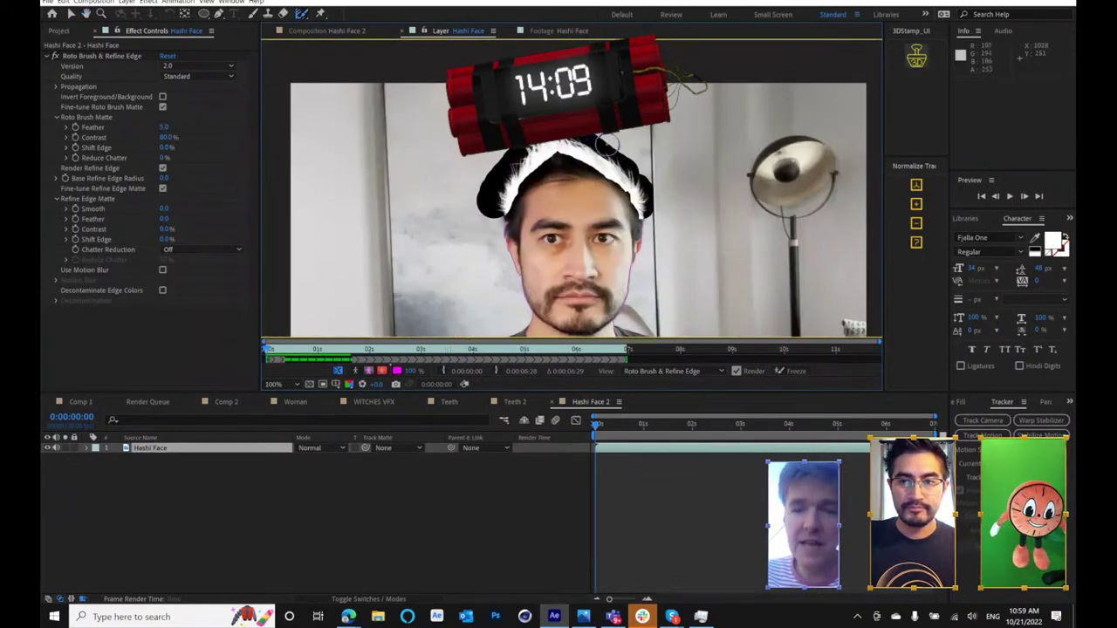
left_click(1009, 197)
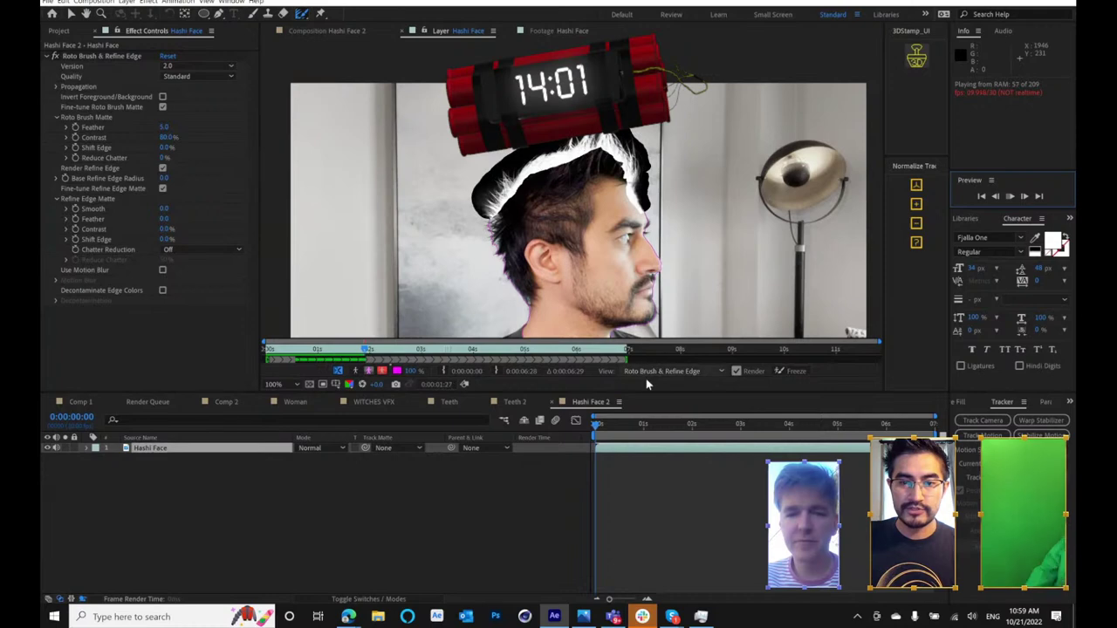
- Enlarge the viewer and check the cut-out head against the empty background in the Hashi Face 2 composition
left_click_drag(644, 395, 640, 518)
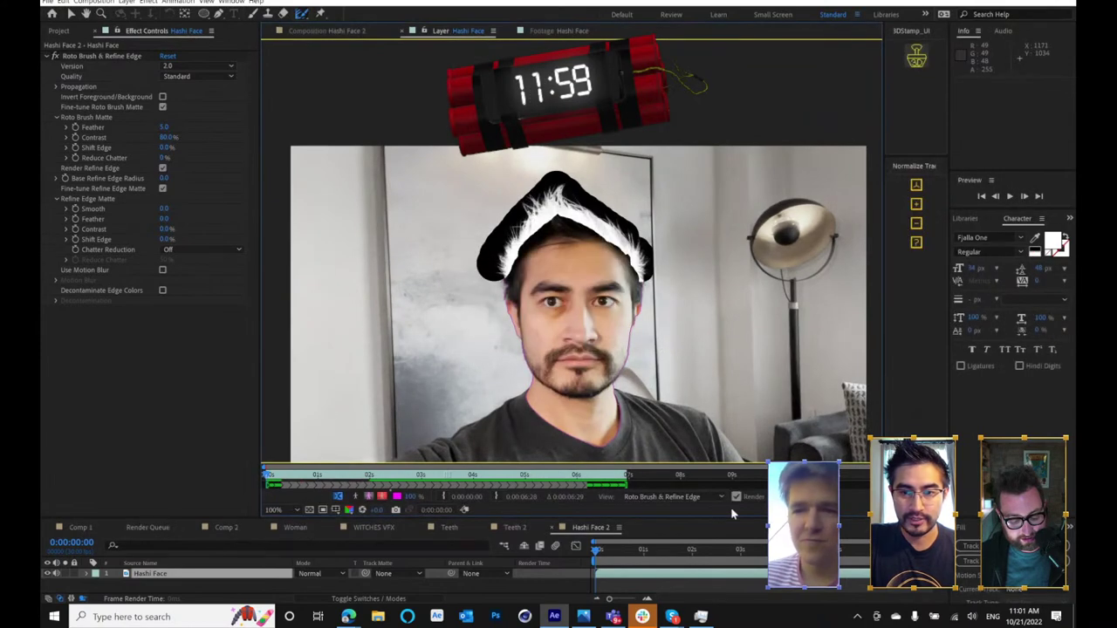
left_click(339, 32)
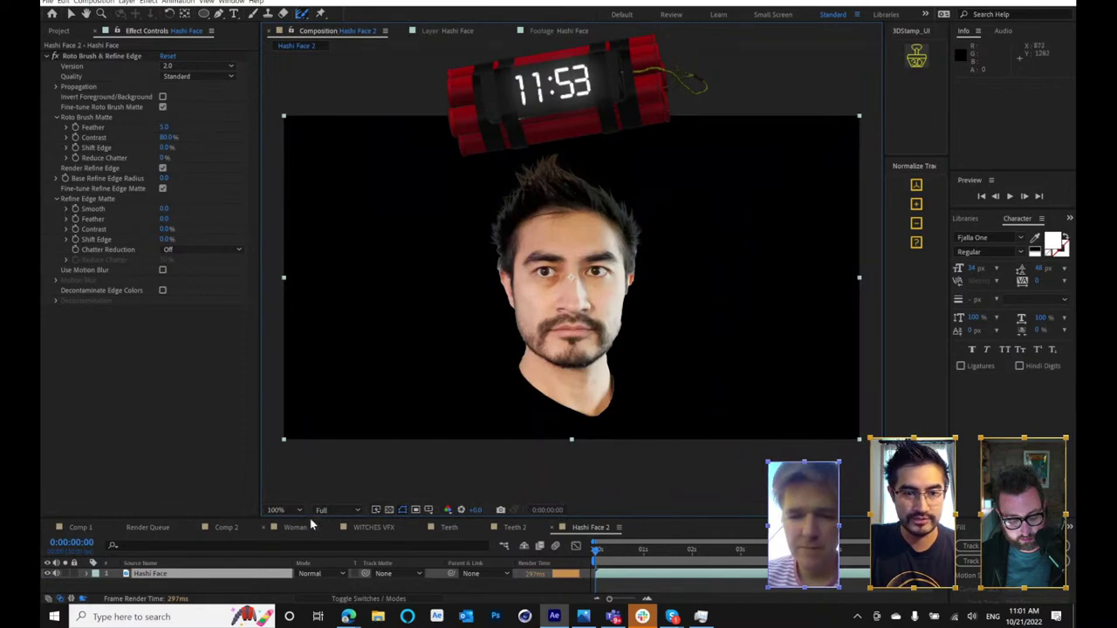
left_click_drag(303, 516, 313, 376)
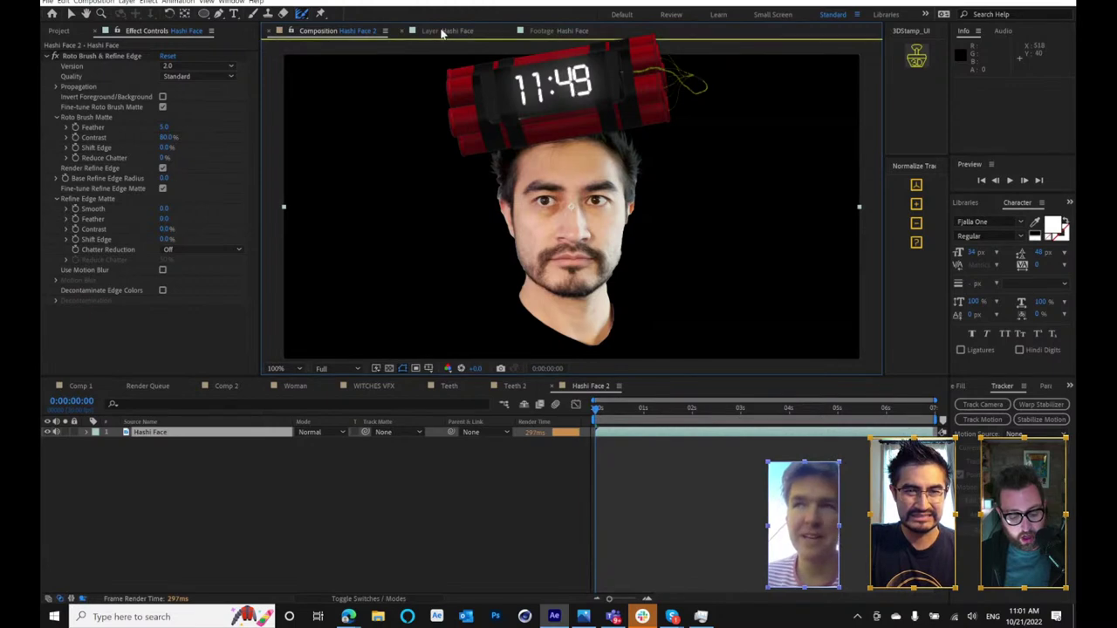
- Return to the Hashi Face layer view and freeze the Roto Brush & Refine Edge matte for the whole span
double_click(436, 102)
left_click(795, 356)
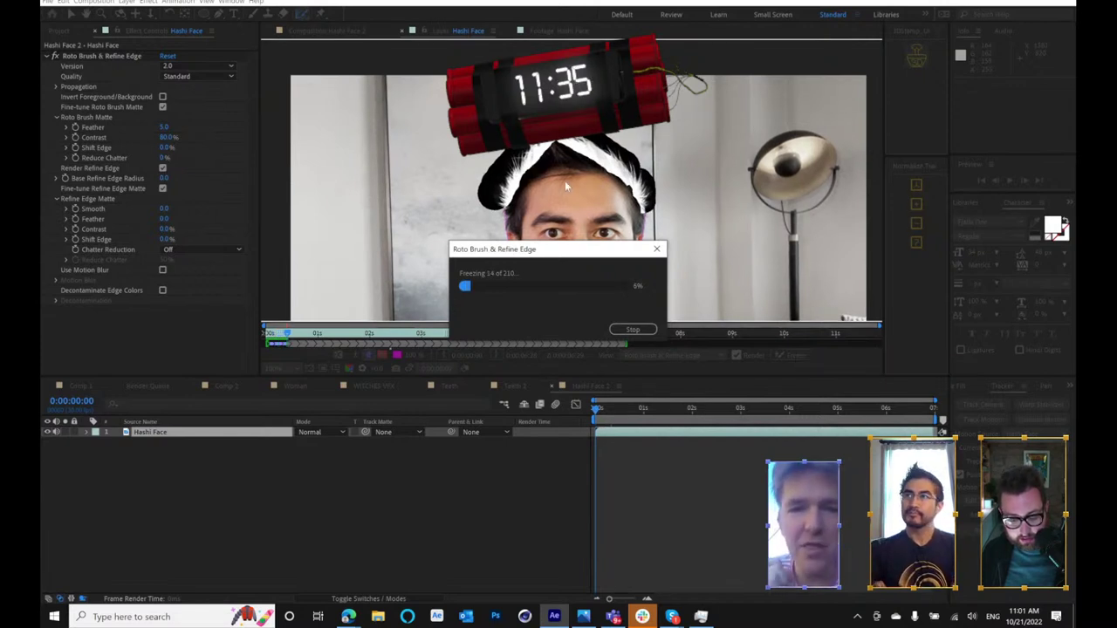
left_click_drag(559, 252, 577, 258)
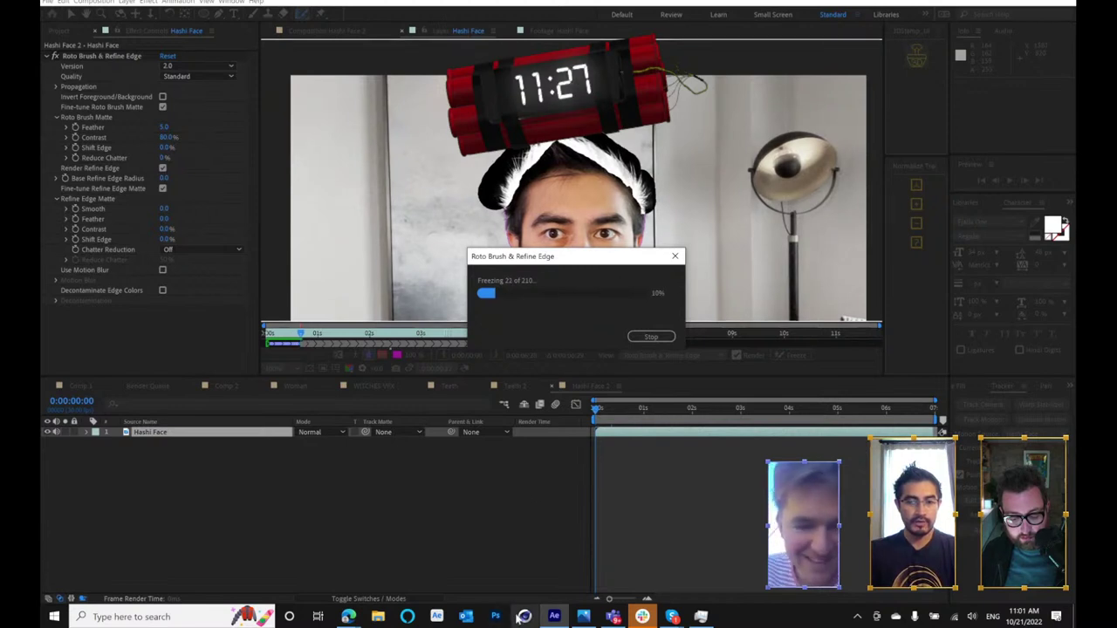
- Switch to Cinema 4D while the freeze runs, and dismiss its Quick Start dialog to reach the empty project
mouse_move(550, 618)
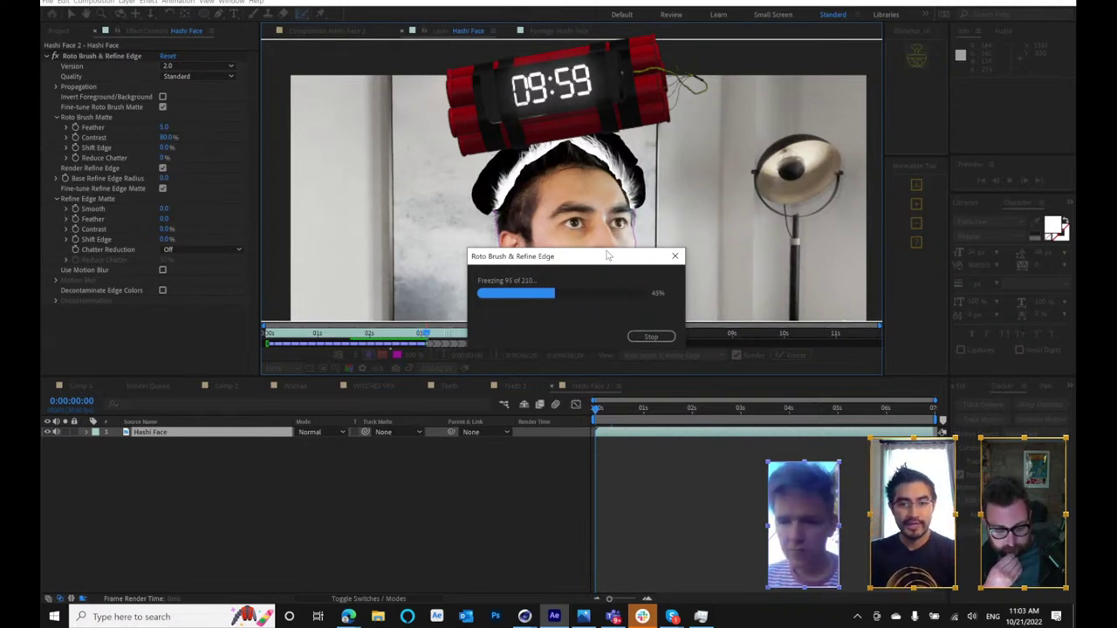
mouse_move(549, 616)
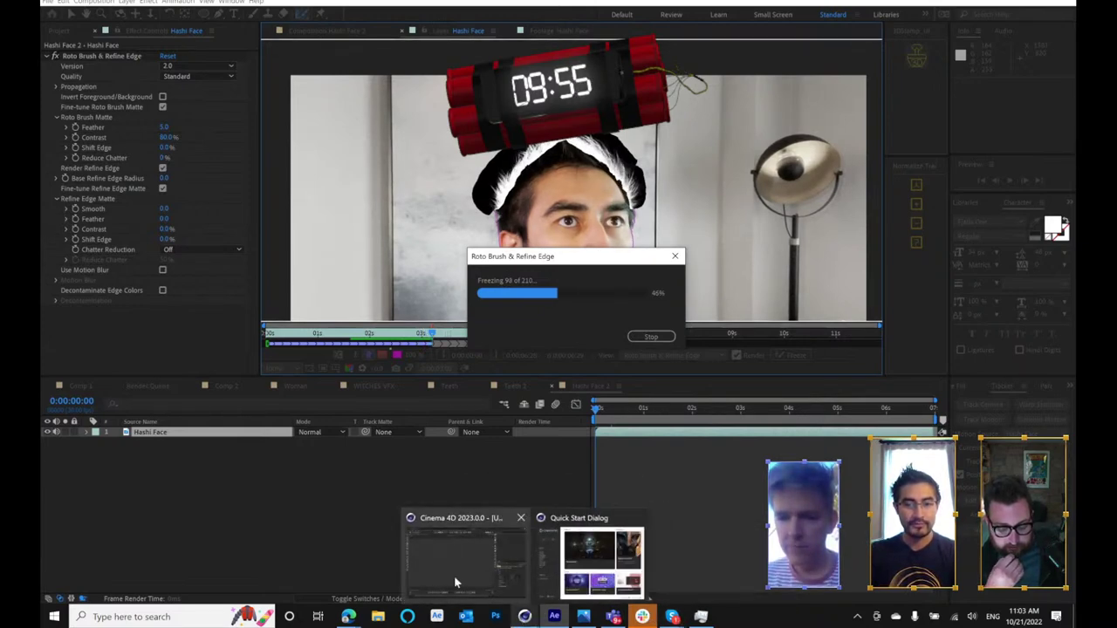
left_click(447, 571)
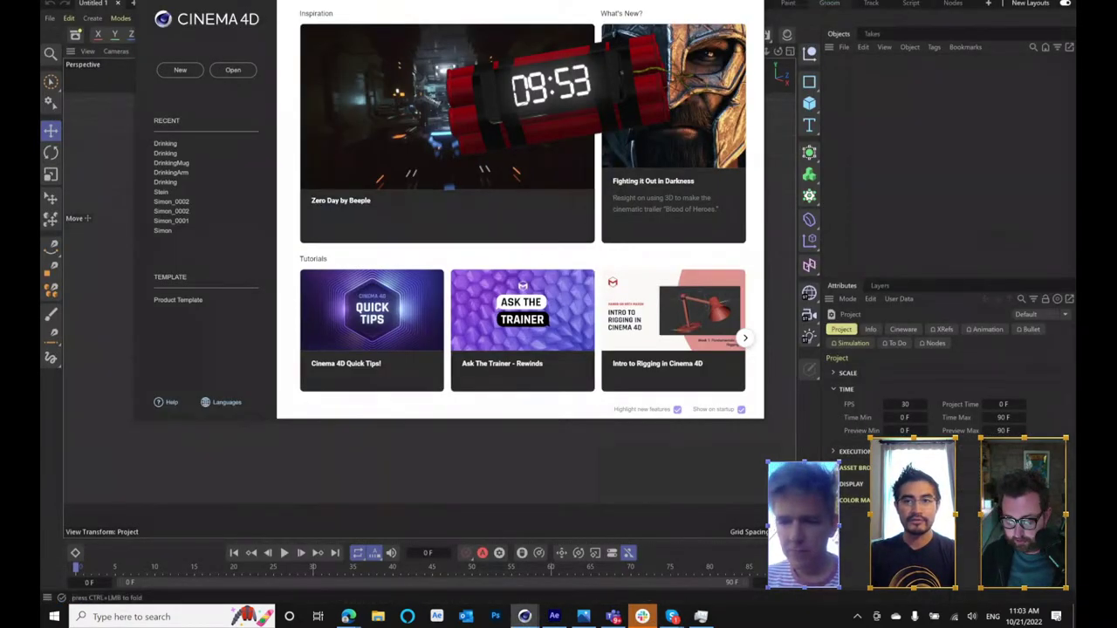
left_click(742, 4)
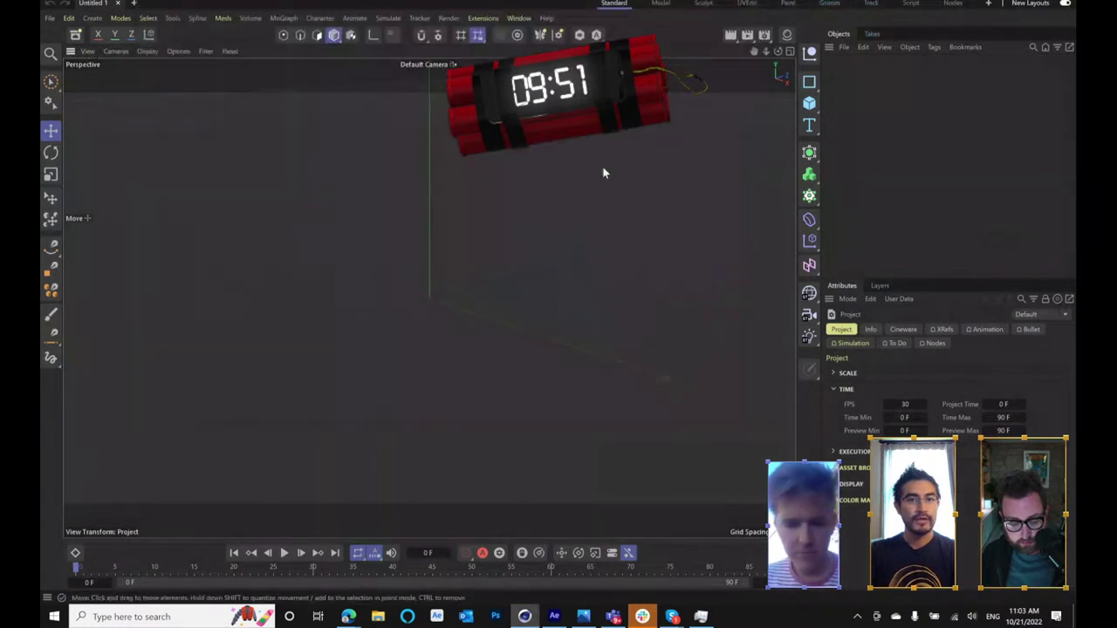
left_click(491, 20)
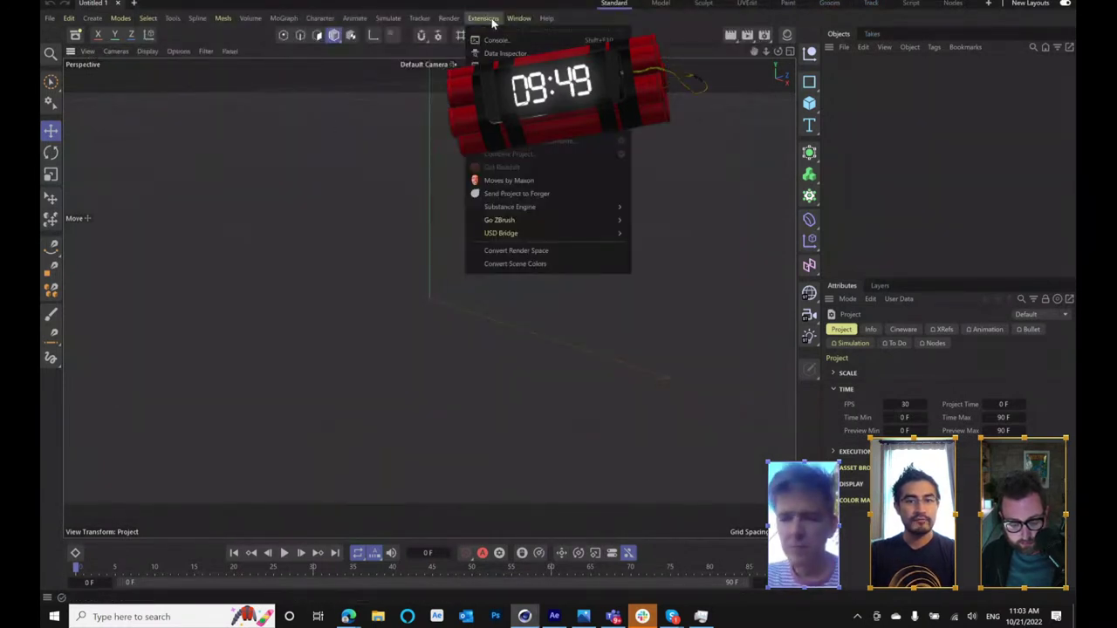
left_click(597, 362)
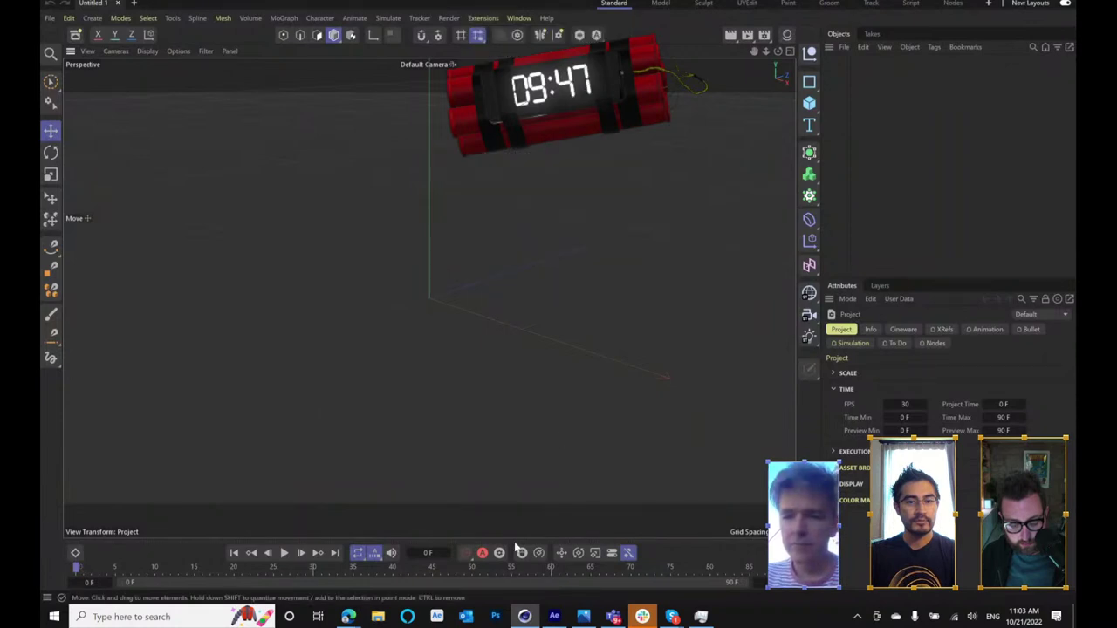
- Switch to the web browser, open Sketchfab and search its 3D models for "rubber mask"
mouse_move(363, 617)
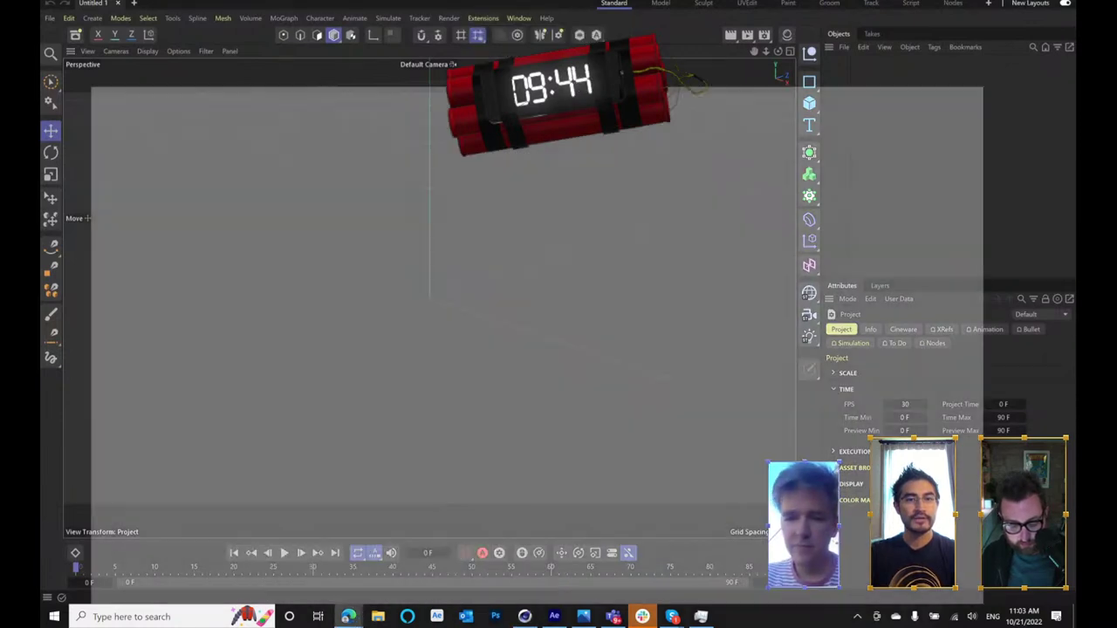
left_click(425, 562)
left_click(516, 11)
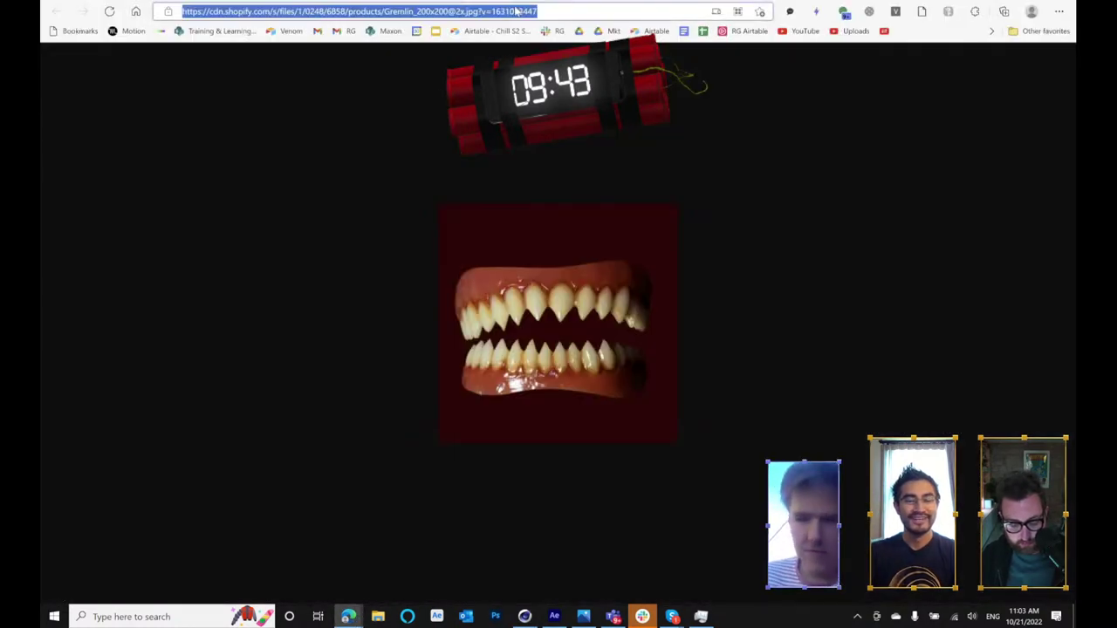
type("sket")
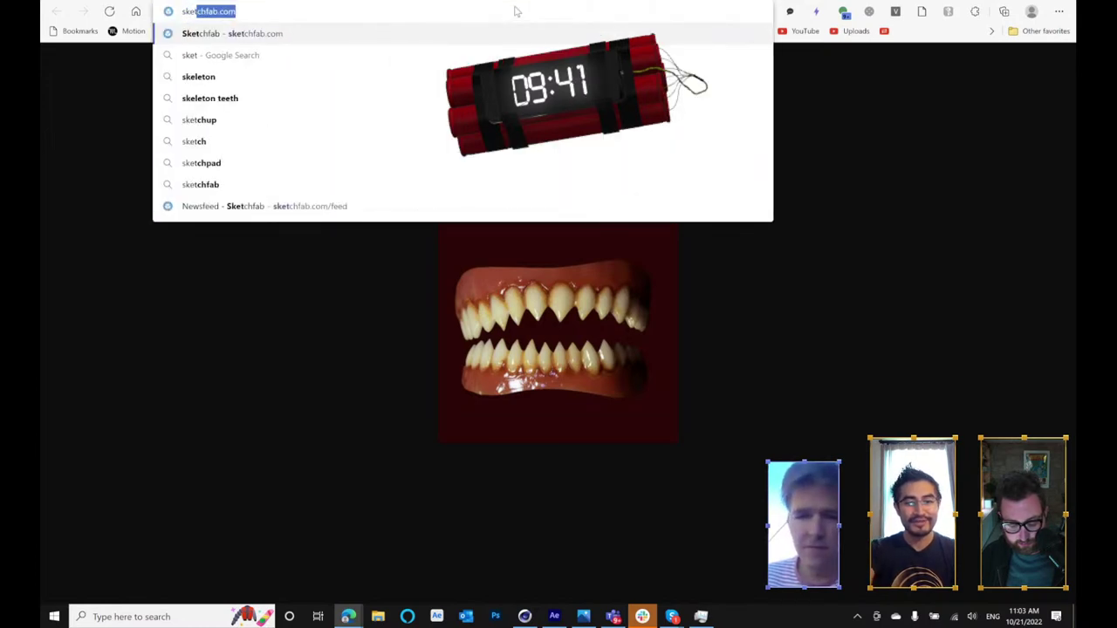
key("Return")
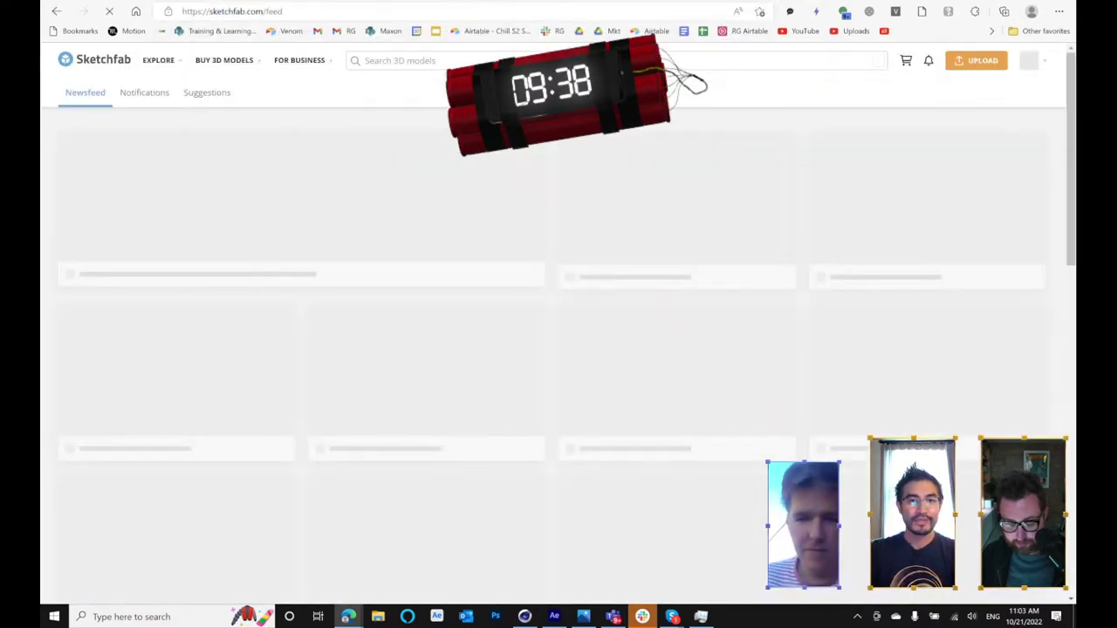
left_click(400, 60)
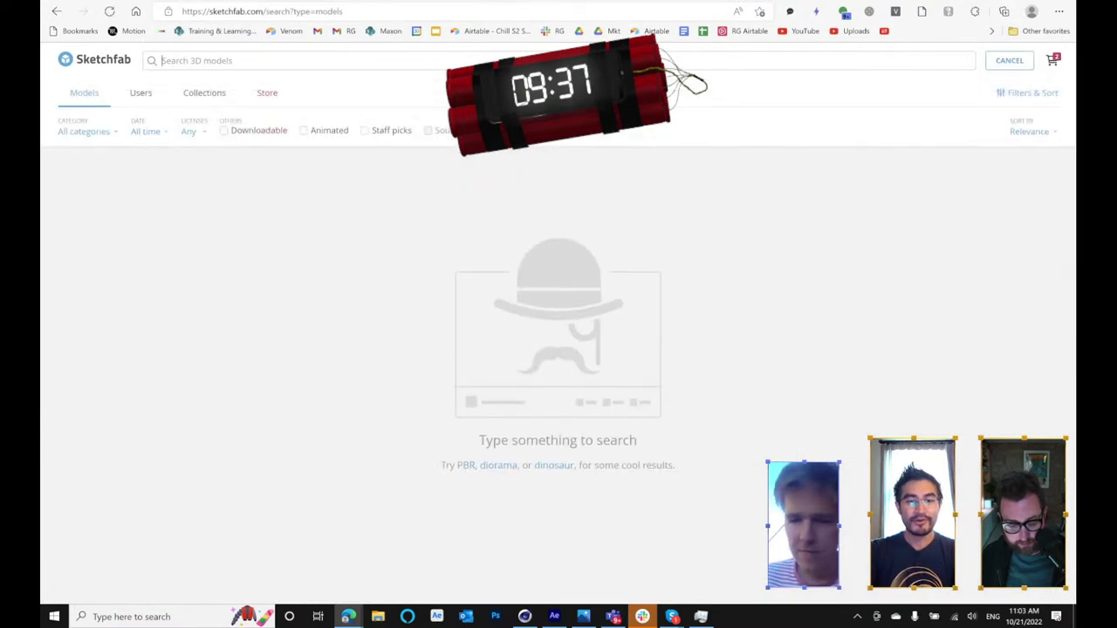
type("rubber mask")
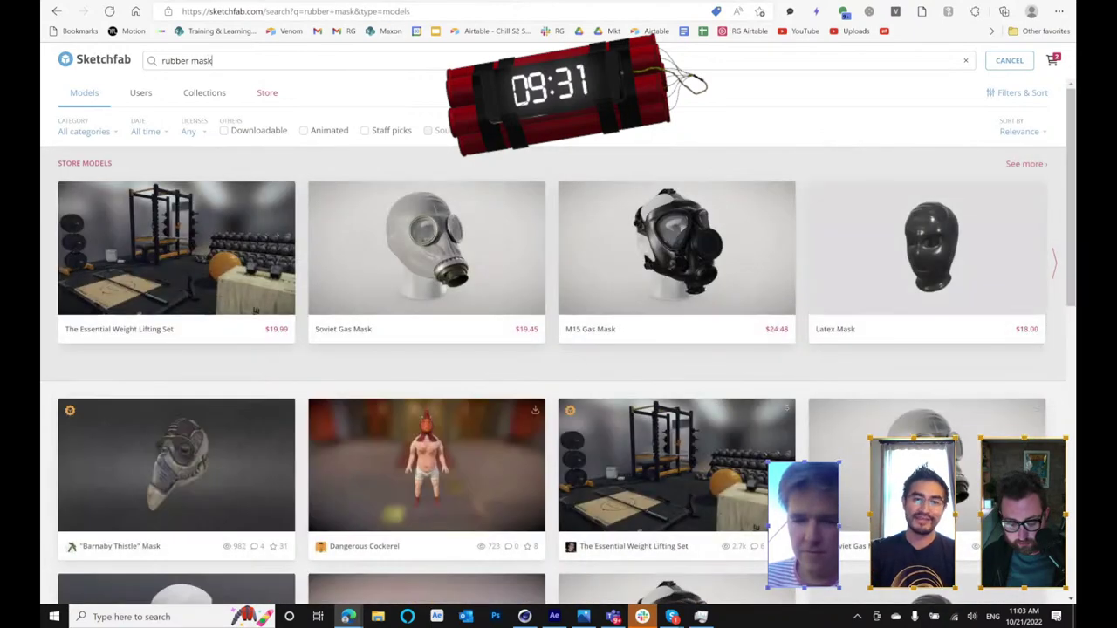
- Look through the rubber mask search results for a usable head or mask model
scroll(794, 232, "down", 7)
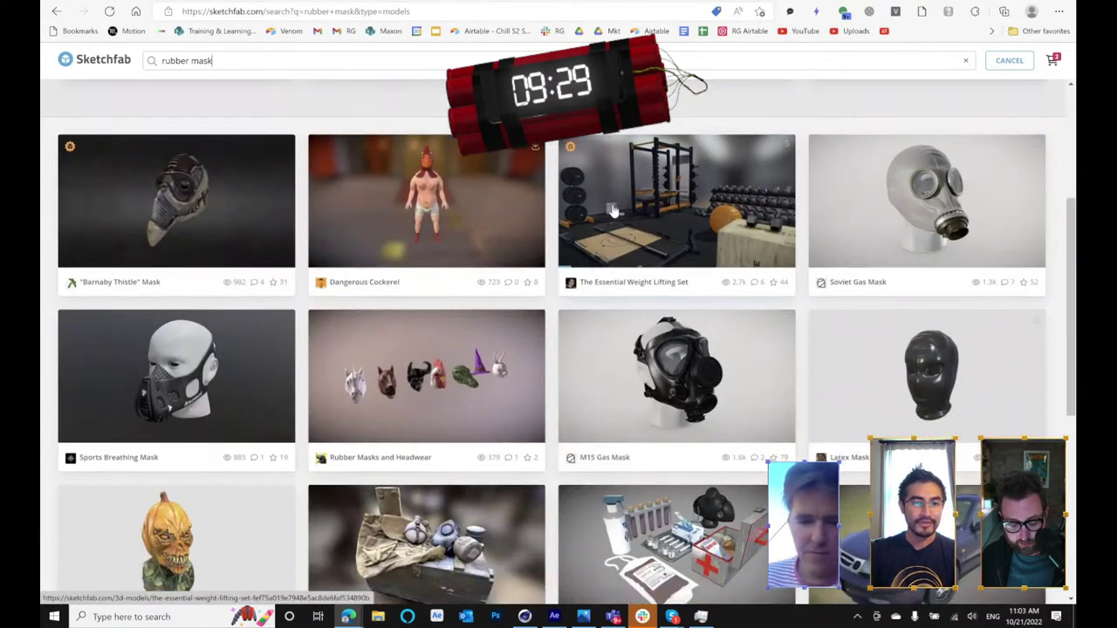
scroll(429, 260, "down", 1)
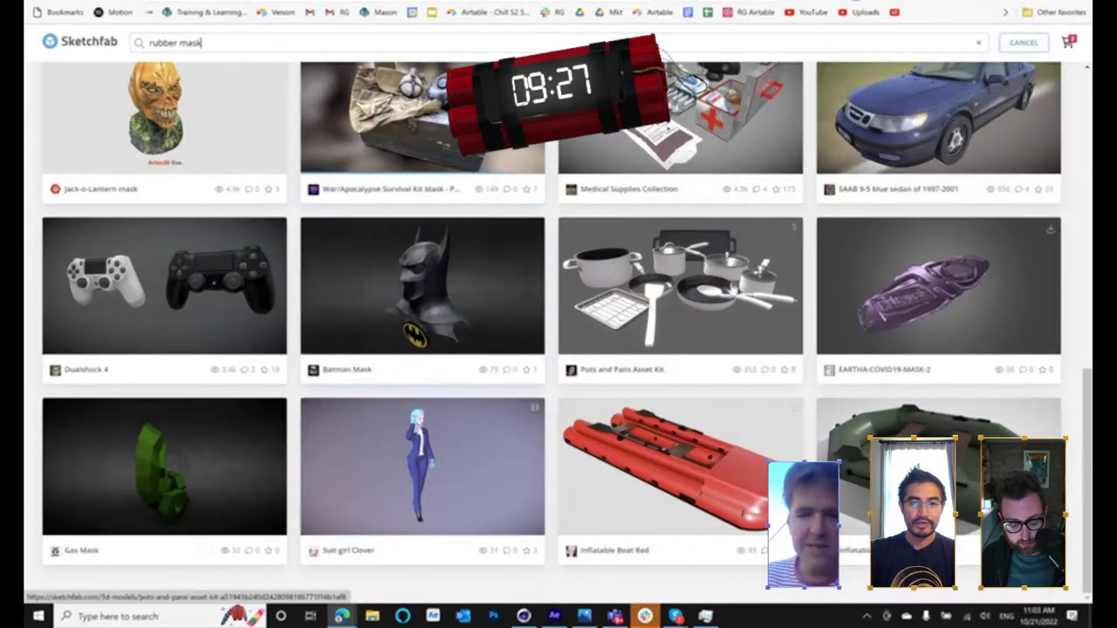
scroll(811, 411, "up", 8)
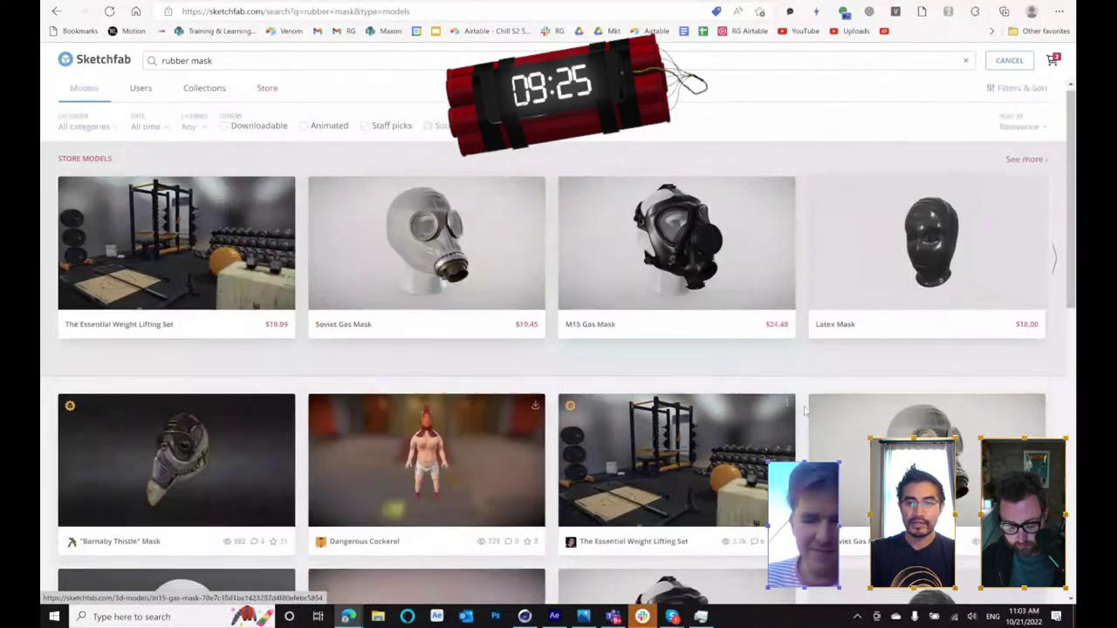
scroll(811, 412, "down", 2)
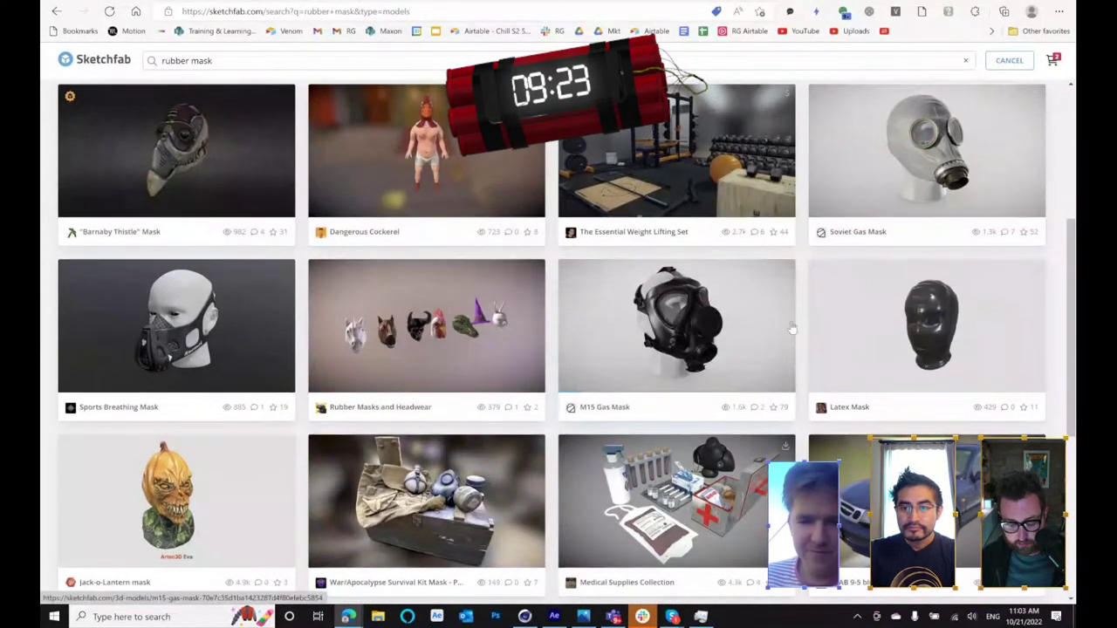
scroll(637, 345, "up", 4)
scroll(469, 273, "down", 1)
scroll(469, 273, "down", 1)
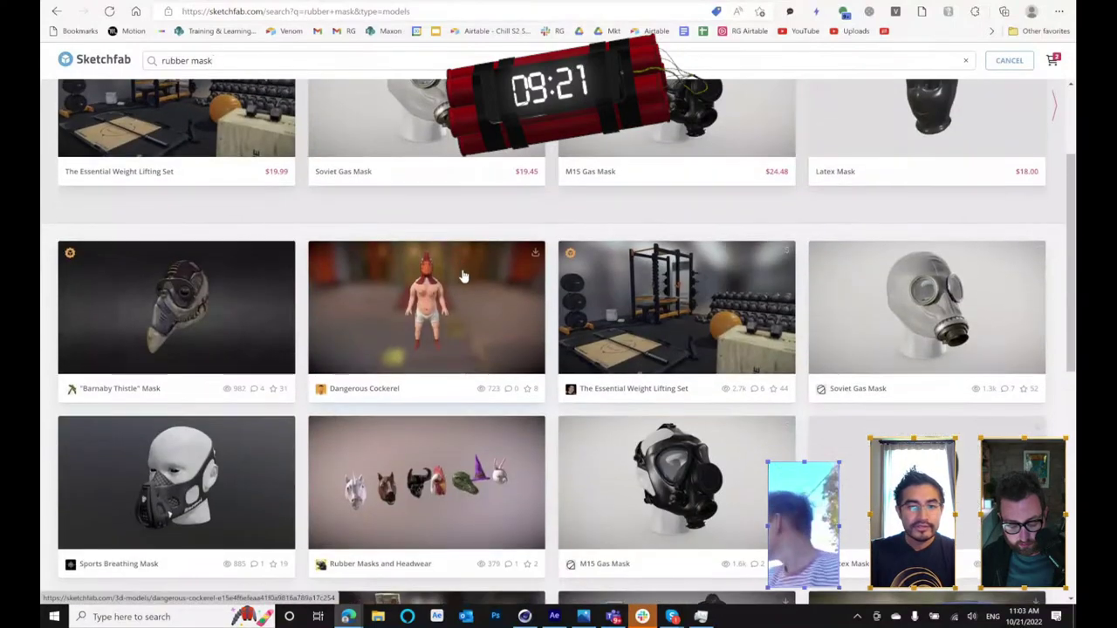
scroll(270, 188, "down", 6)
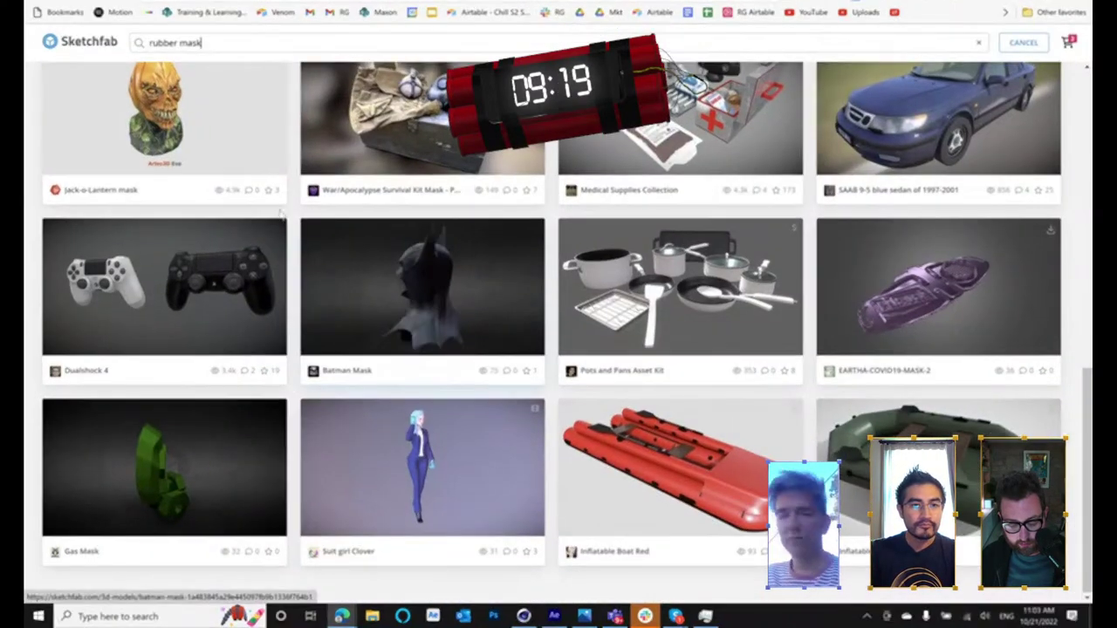
scroll(281, 215, "up", 7)
- Replace the model search with "mannequin head"
left_click_drag(218, 43, 27, 44)
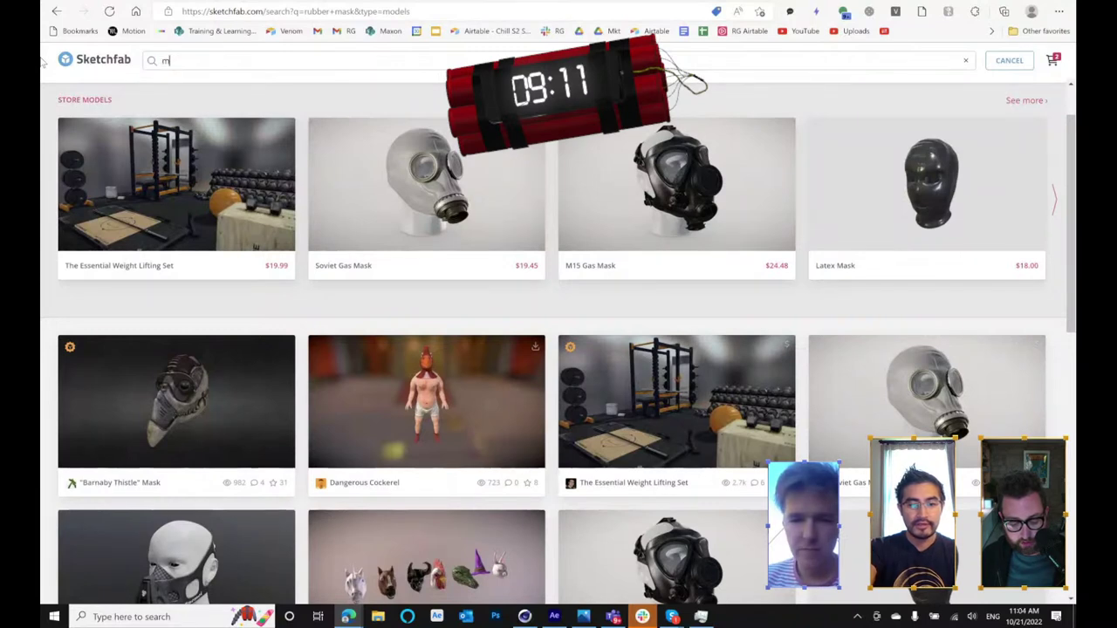
type("mannequin")
key("Return")
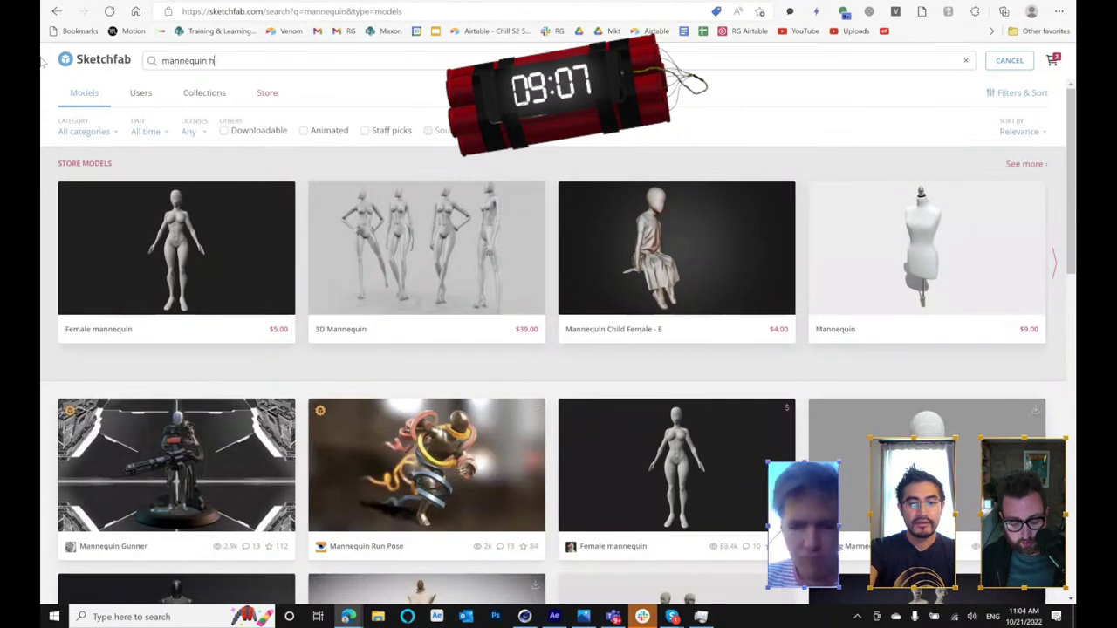
type("head")
key("Return")
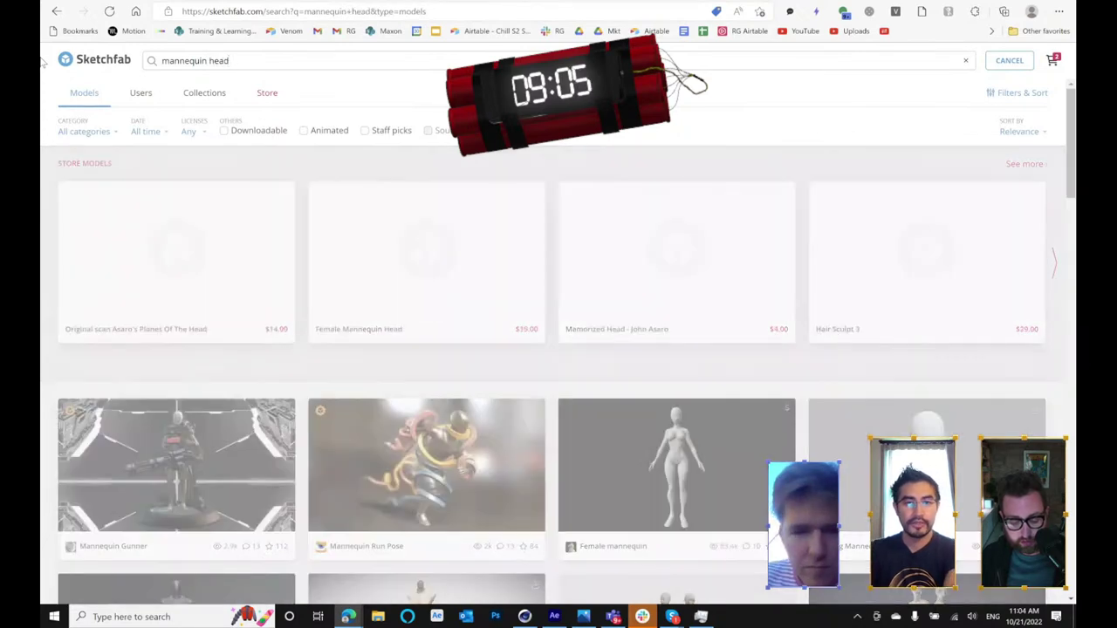
- Limit the mannequin head results to downloadable models and browse them for a suitable head
scroll(770, 317, "down", 3)
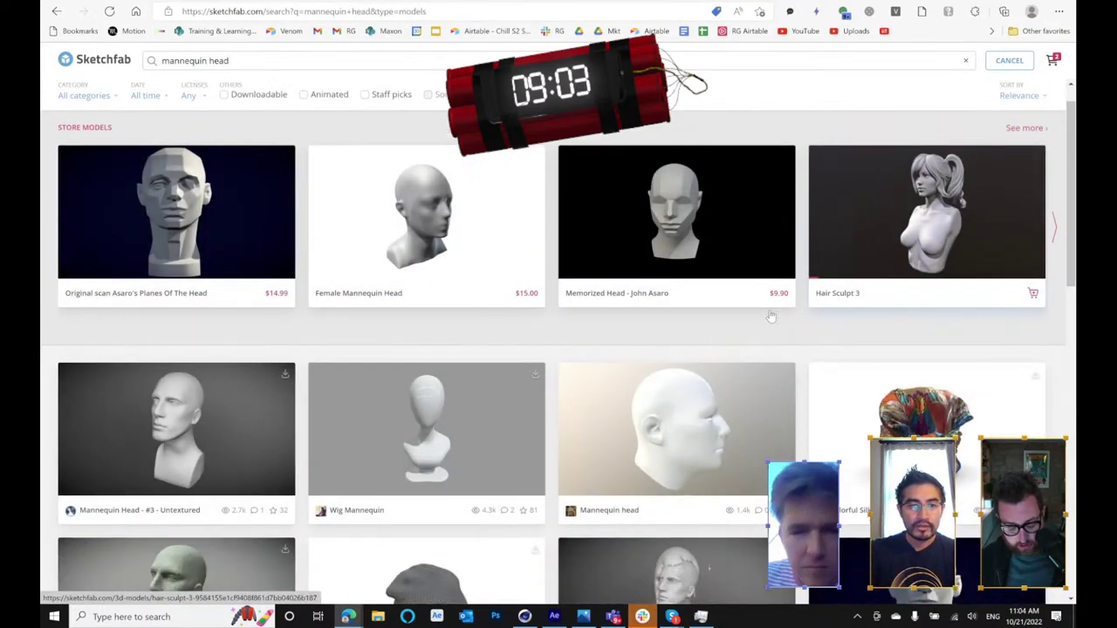
scroll(270, 279, "up", 3)
left_click(259, 131)
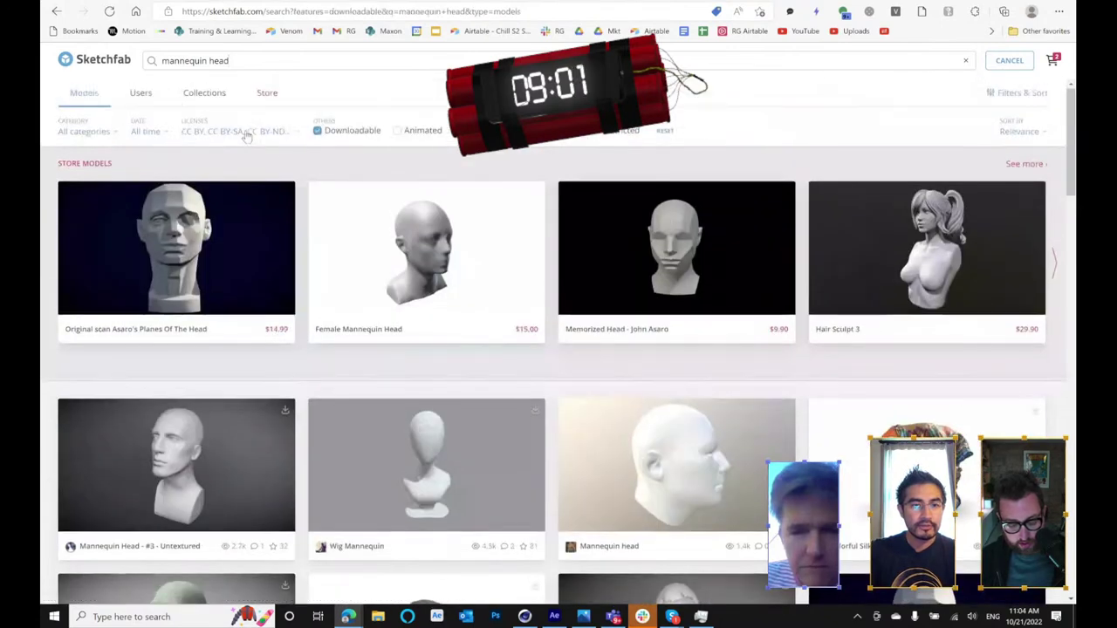
scroll(594, 350, "down", 3)
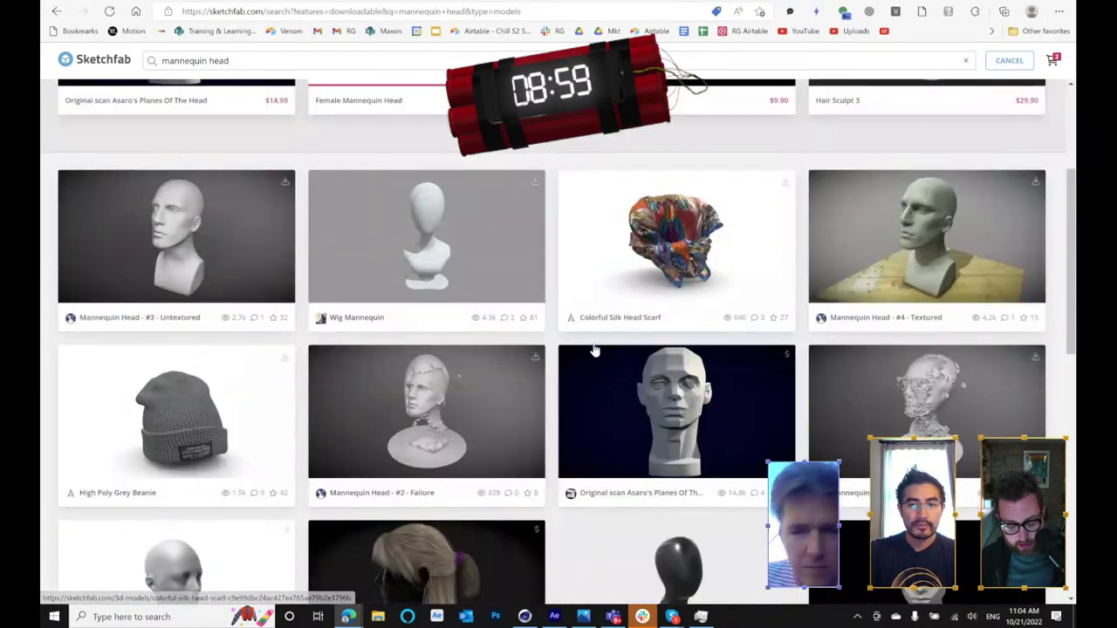
scroll(268, 266, "down", 3)
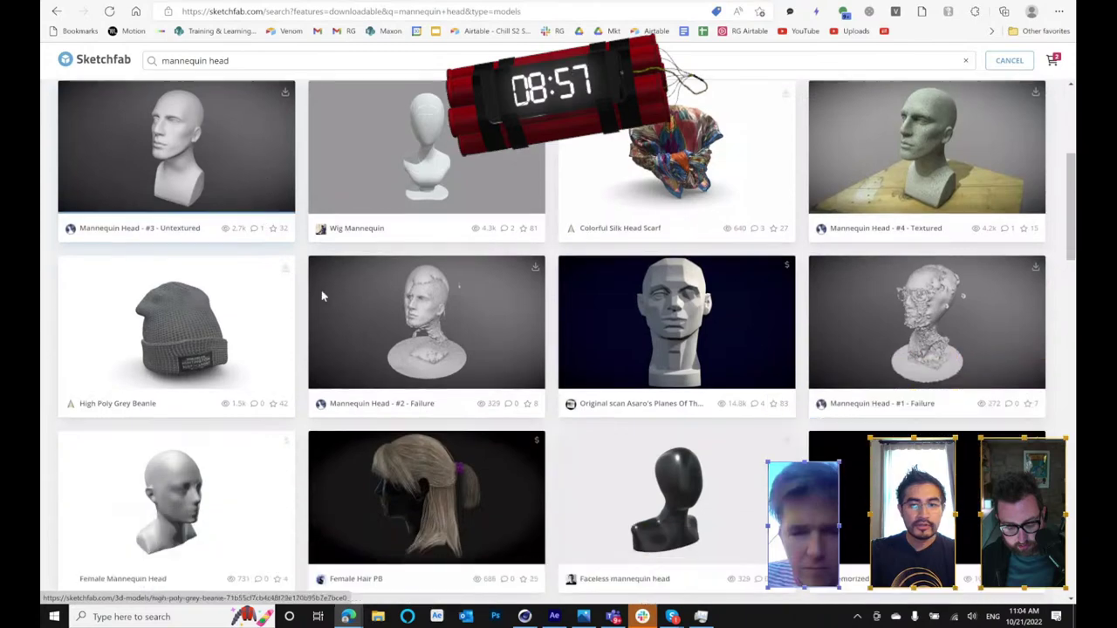
scroll(272, 373, "down", 6)
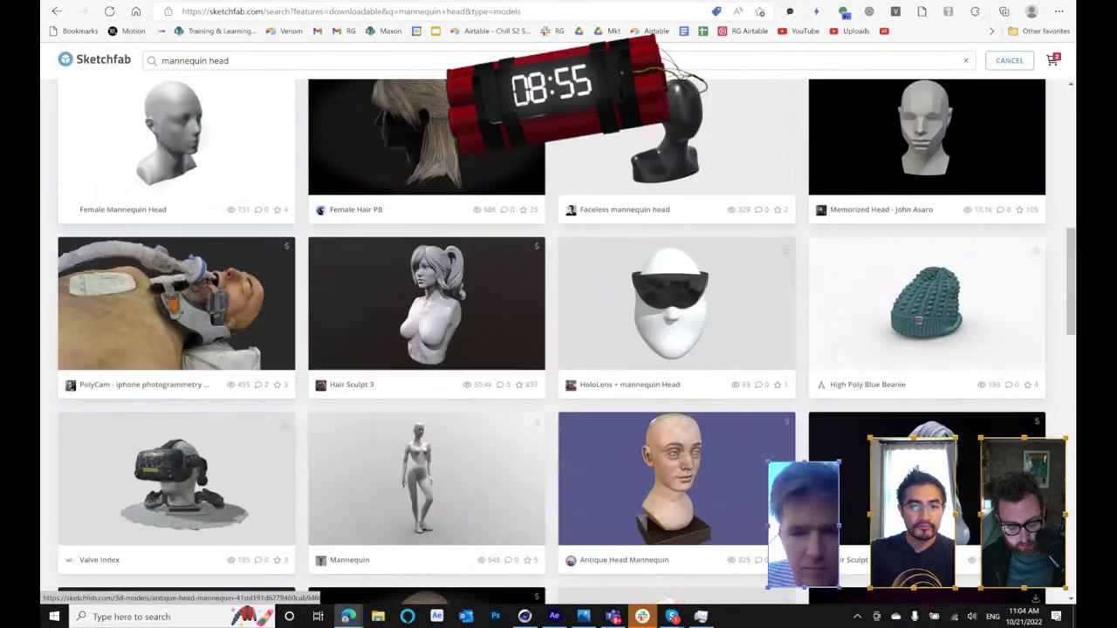
- Browse the downloadable mannequin head models in the Sketchfab search results
scroll(737, 422, "down", 2)
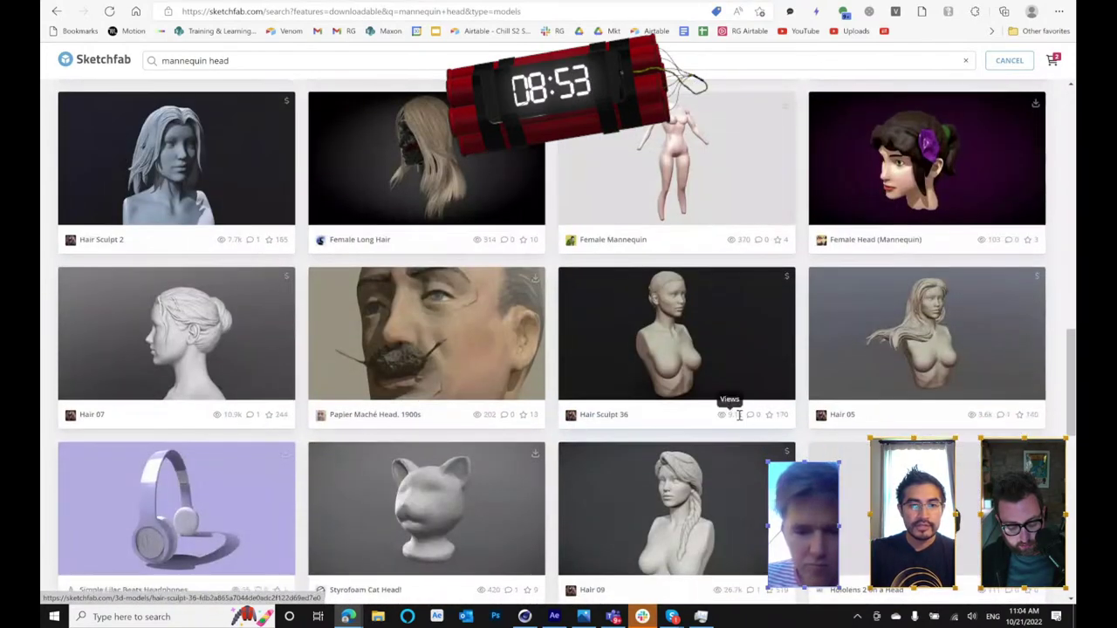
scroll(788, 424, "up", 5)
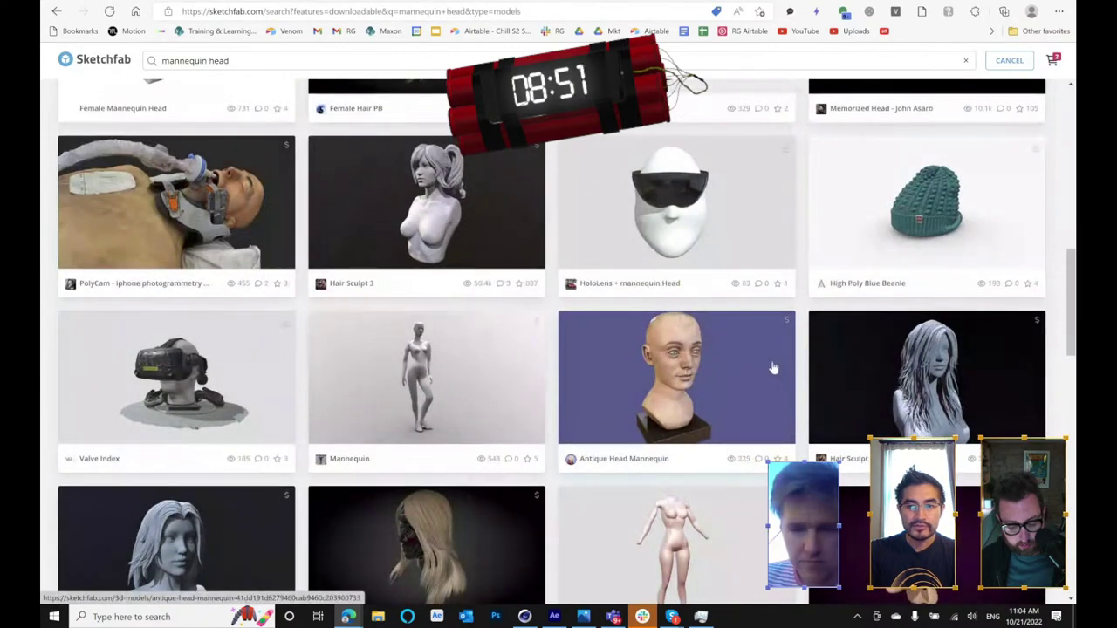
scroll(785, 413, "down", 10)
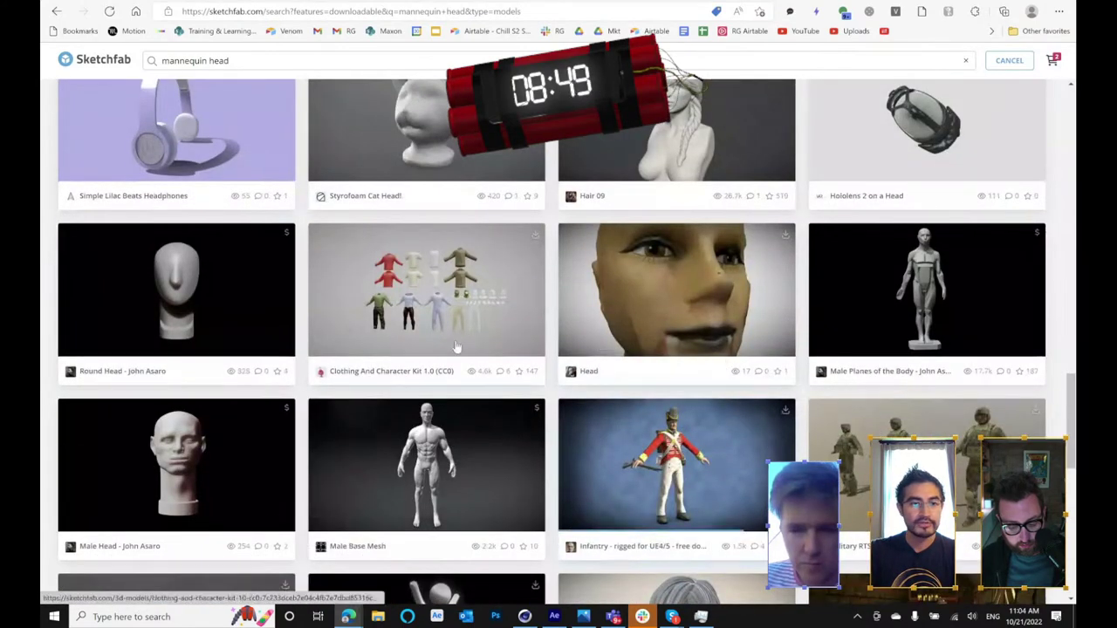
scroll(774, 410, "down", 5)
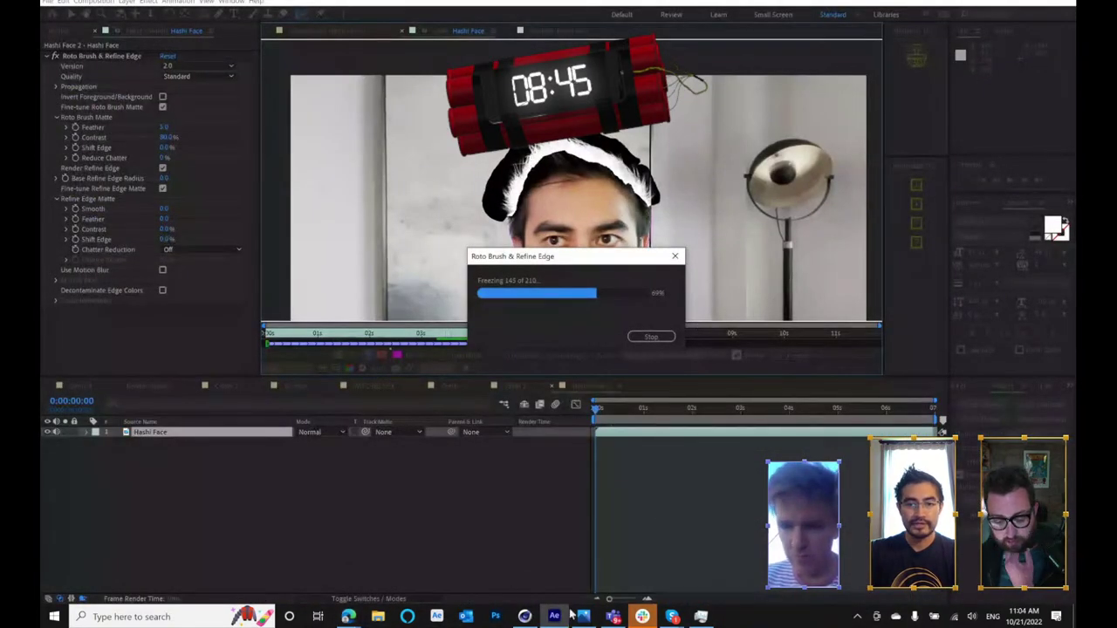
- Switch to Cinema 4D and add the Generic Head Bust found by searching the asset library for "head"
left_click(524, 617)
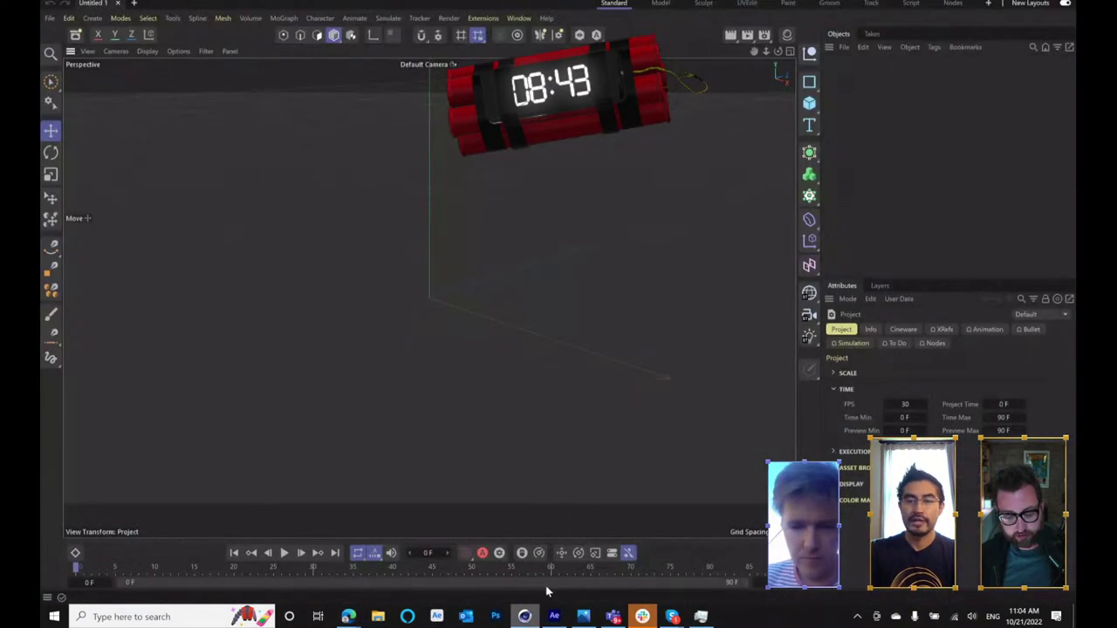
left_click(489, 18)
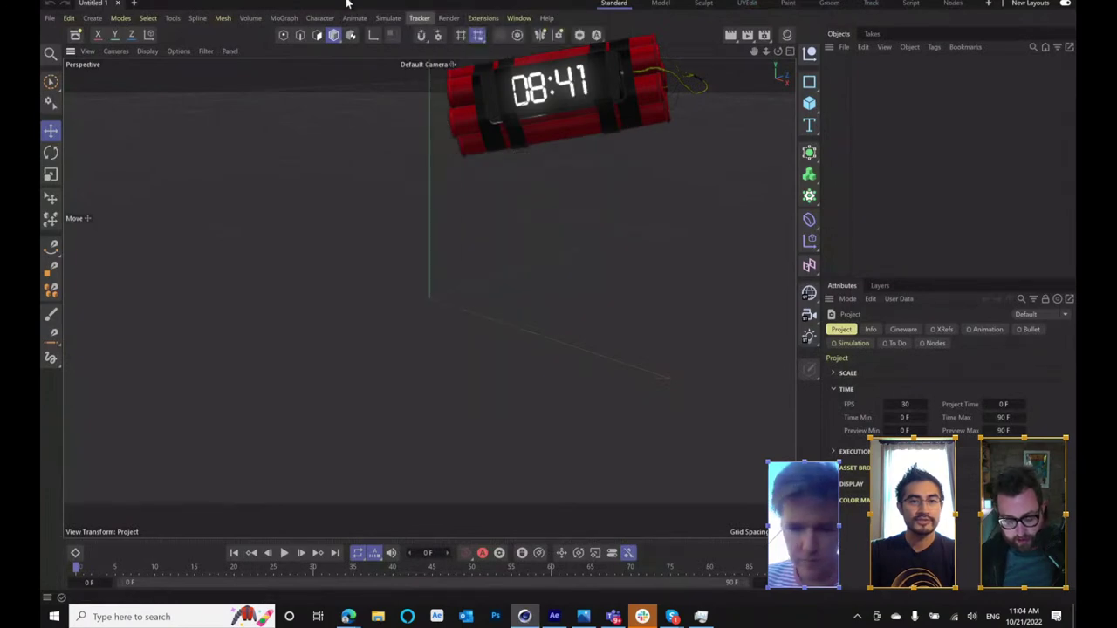
mouse_move(214, 22)
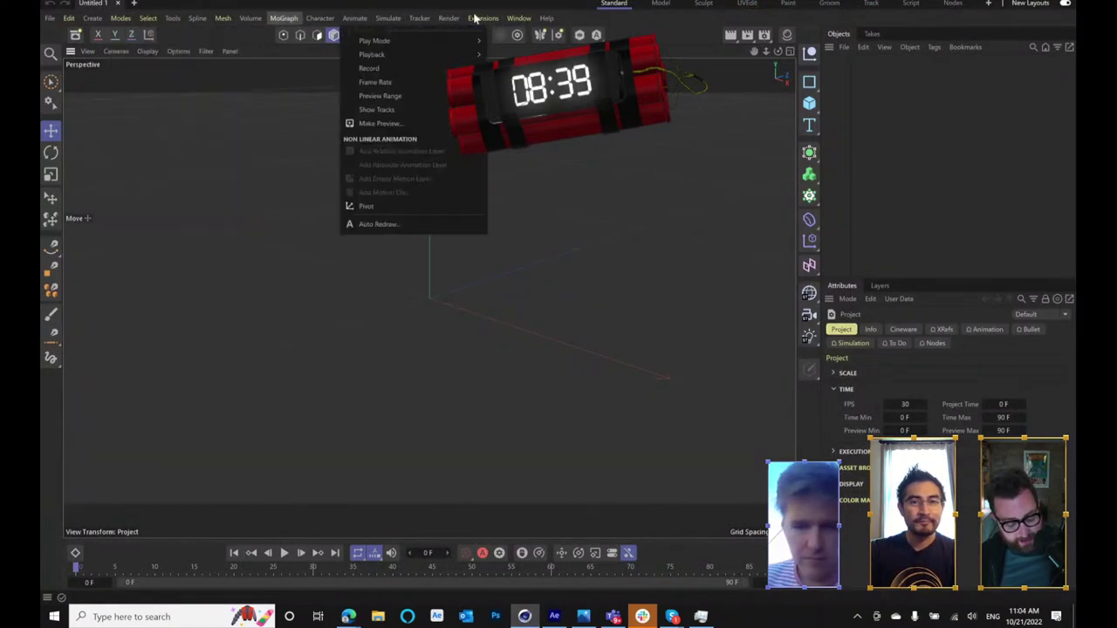
mouse_move(518, 16)
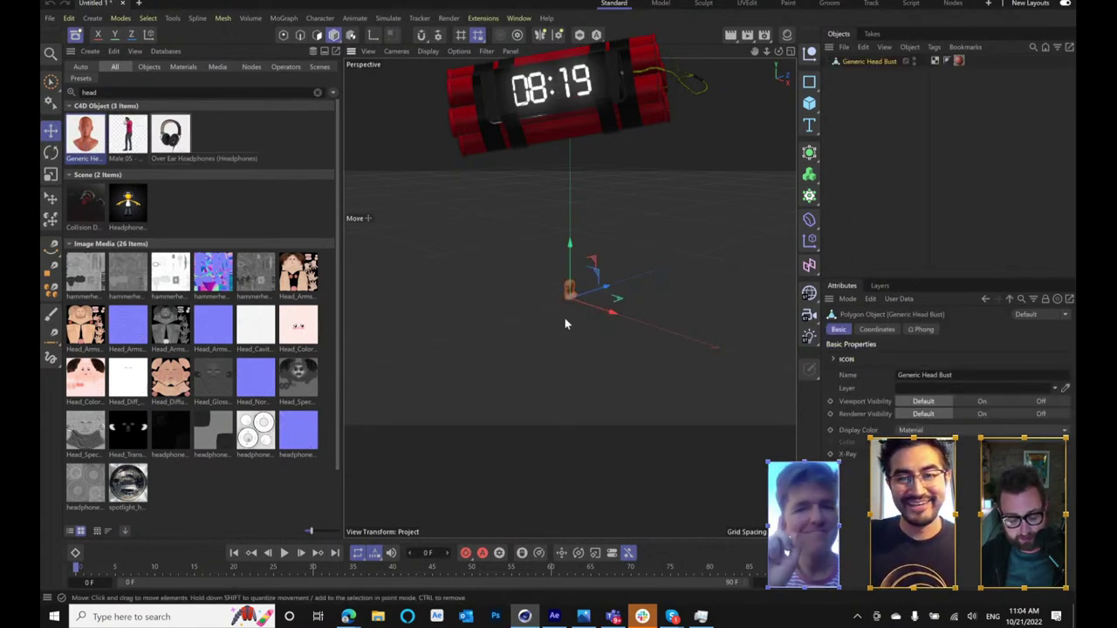
scroll(589, 271, "up", 8)
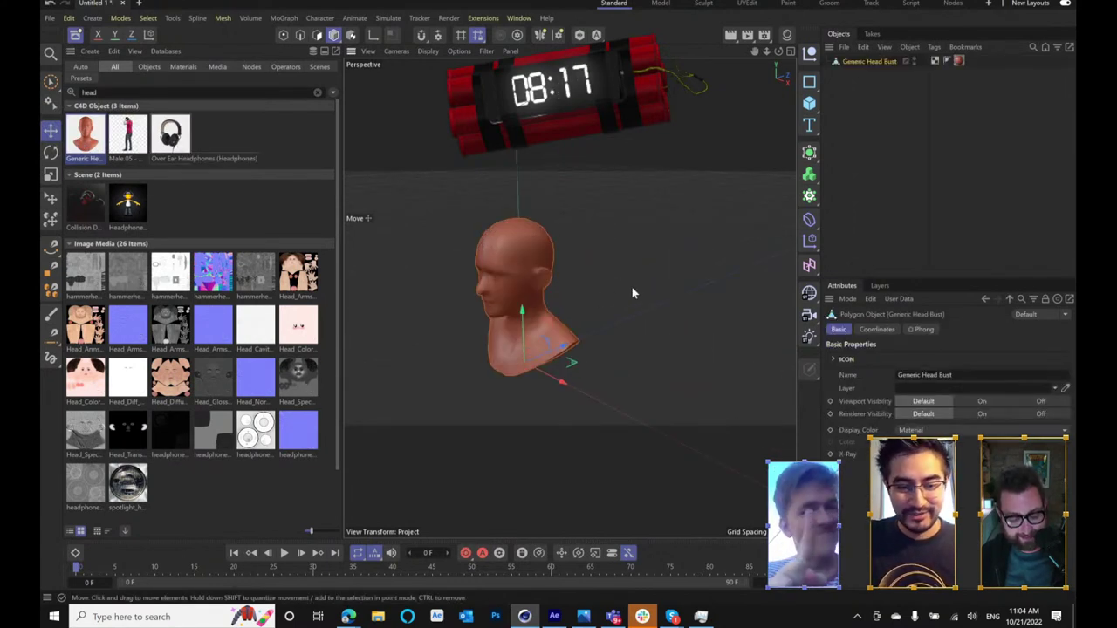
left_click_drag(612, 306, 713, 281)
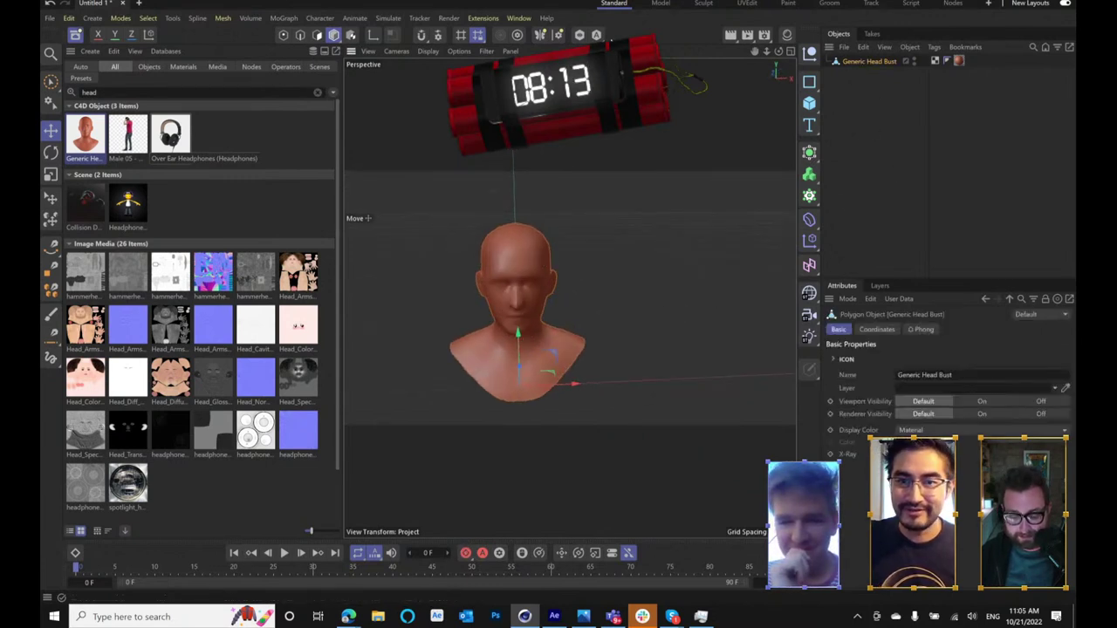
- Put the head bust into point editing mode and inspect the mesh around the face
left_click(283, 36)
scroll(521, 297, "up", 6)
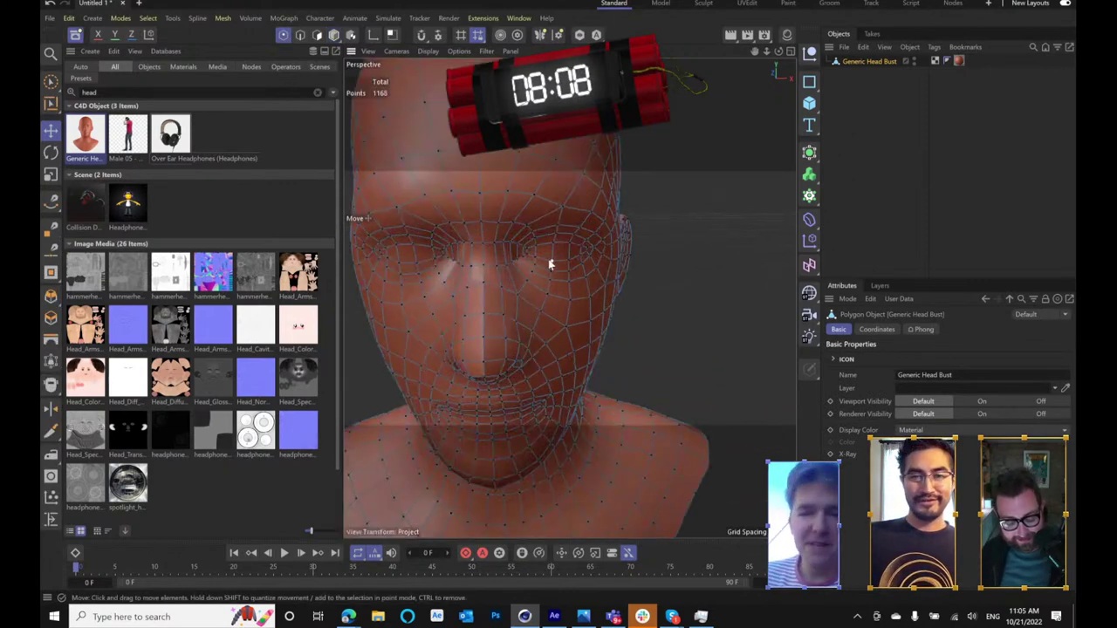
left_click_drag(550, 264, 602, 332)
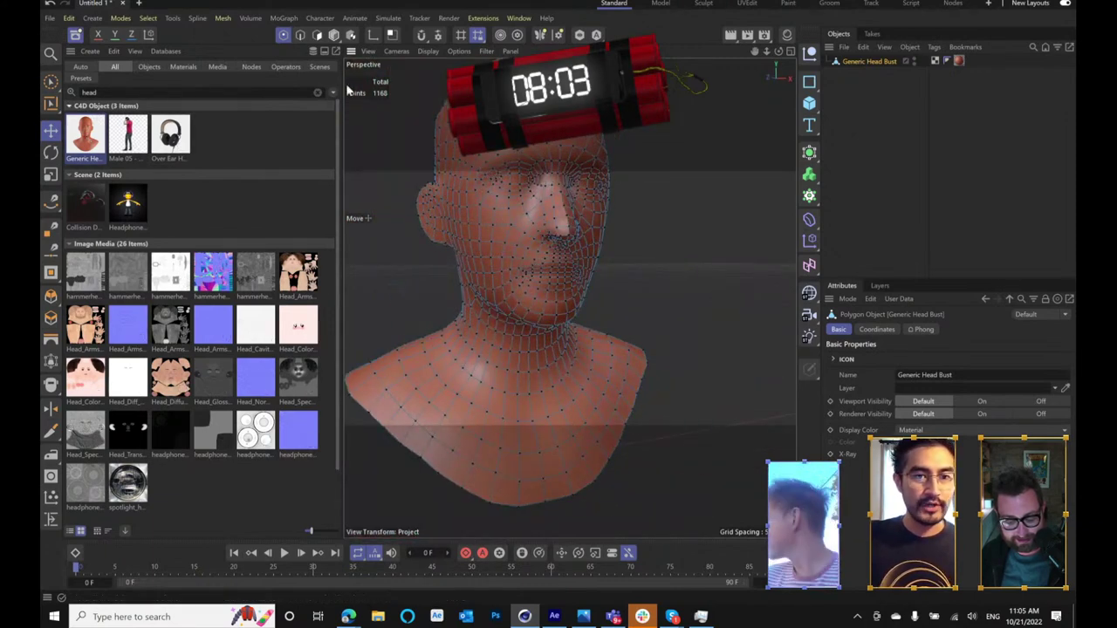
- Close the Asset Browser to give the viewport more room
right_click(256, 56)
left_click(90, 52)
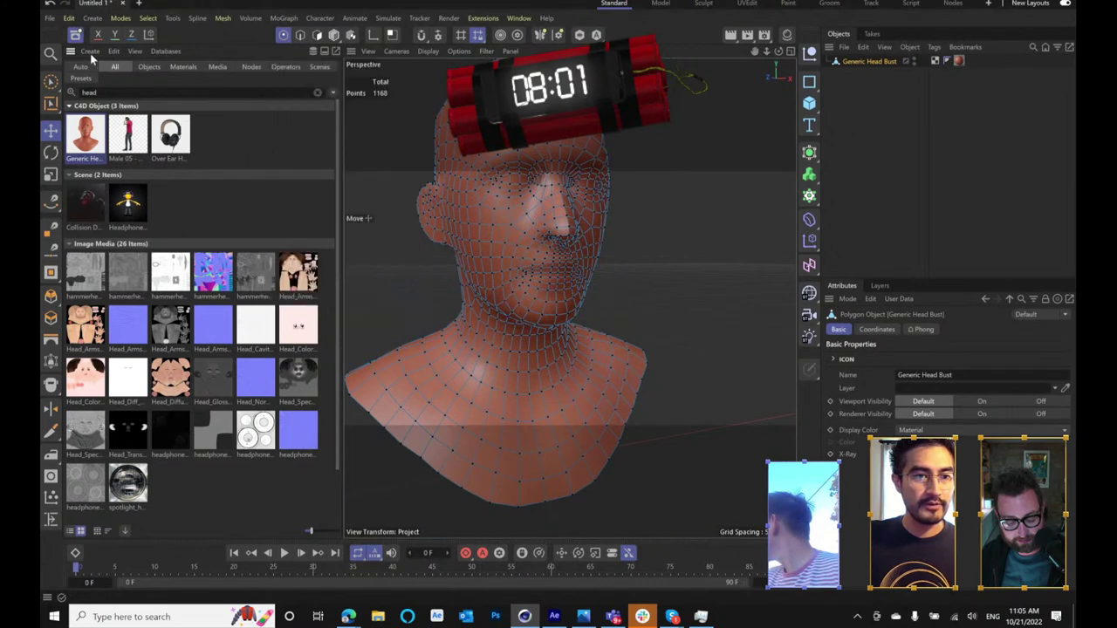
left_click(85, 52)
key("Escape")
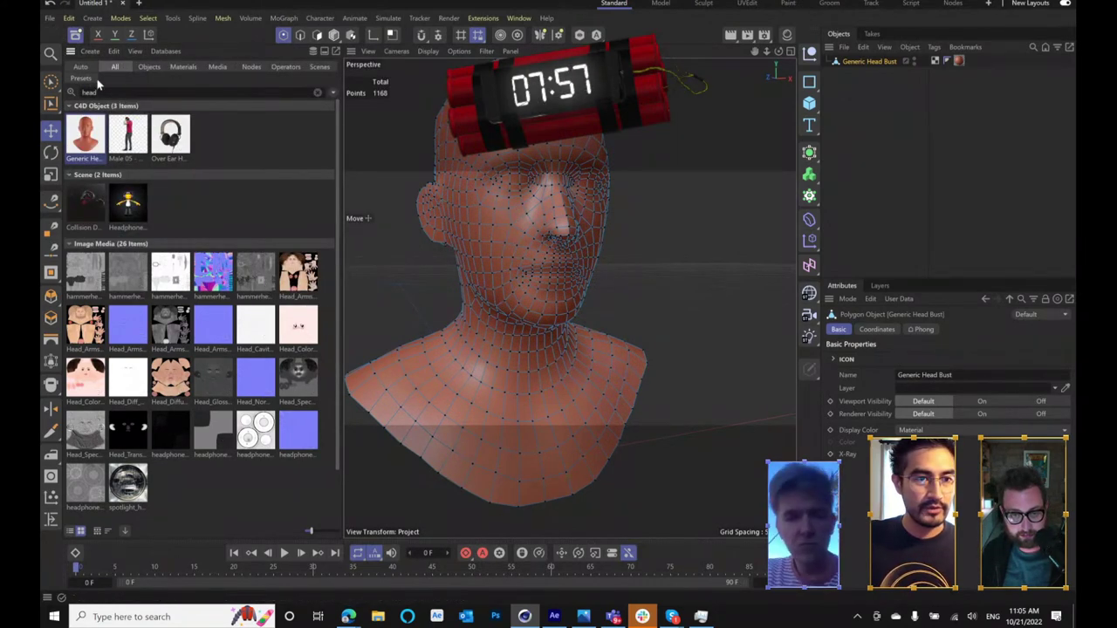
right_click(234, 39)
left_click(211, 49)
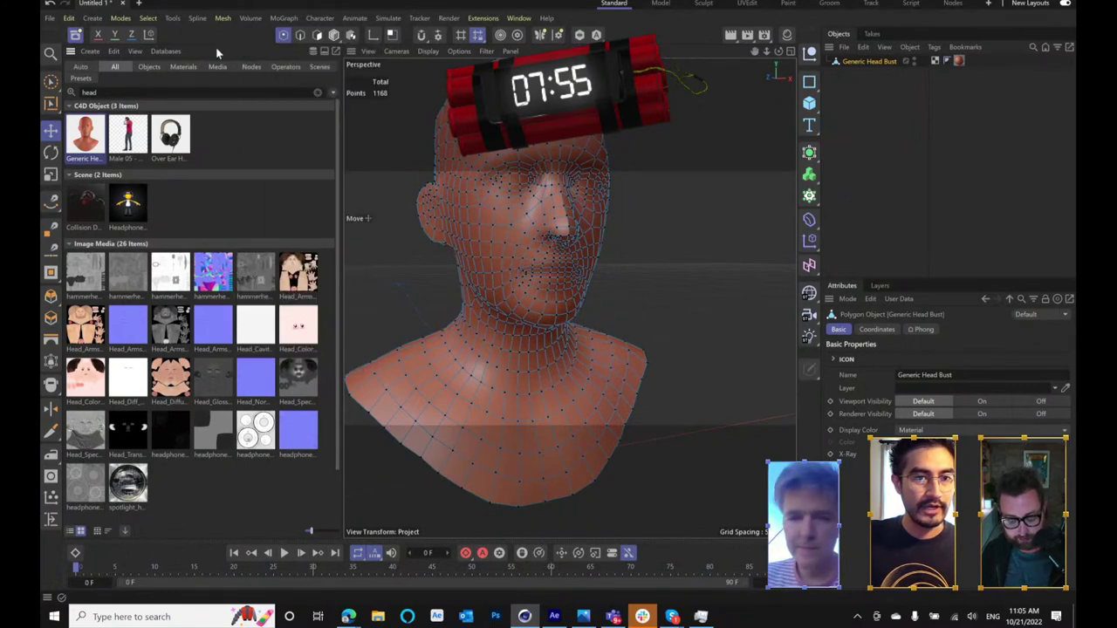
right_click(218, 49)
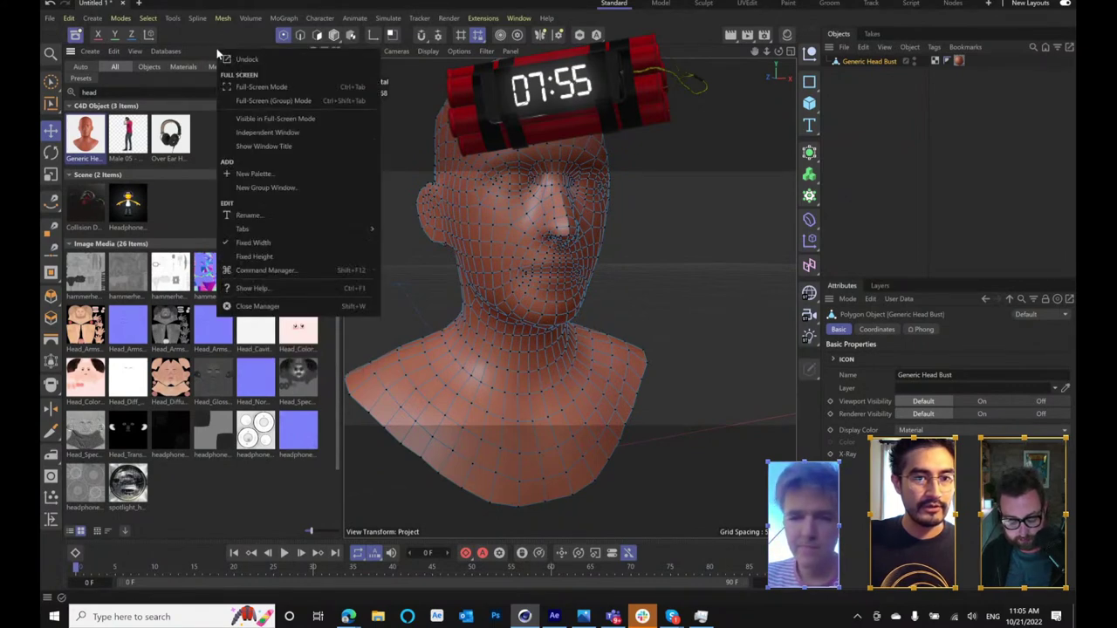
left_click(302, 307)
- Lasso-select points across the bust's shoulders and chest and delete them
scroll(450, 295, "down", 2)
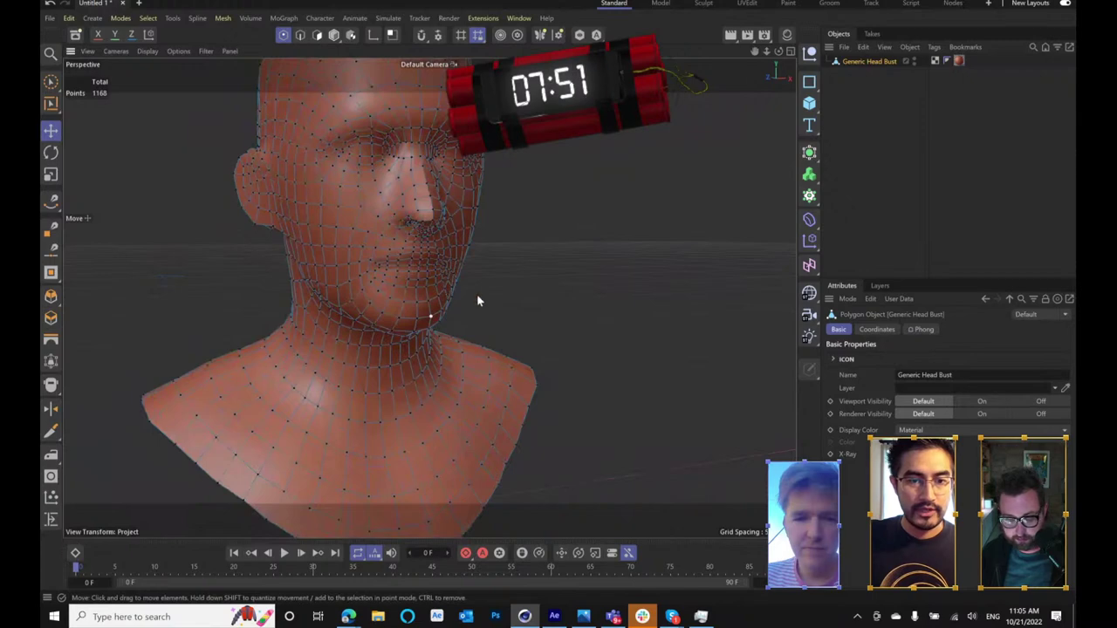
left_click_drag(556, 262, 448, 219)
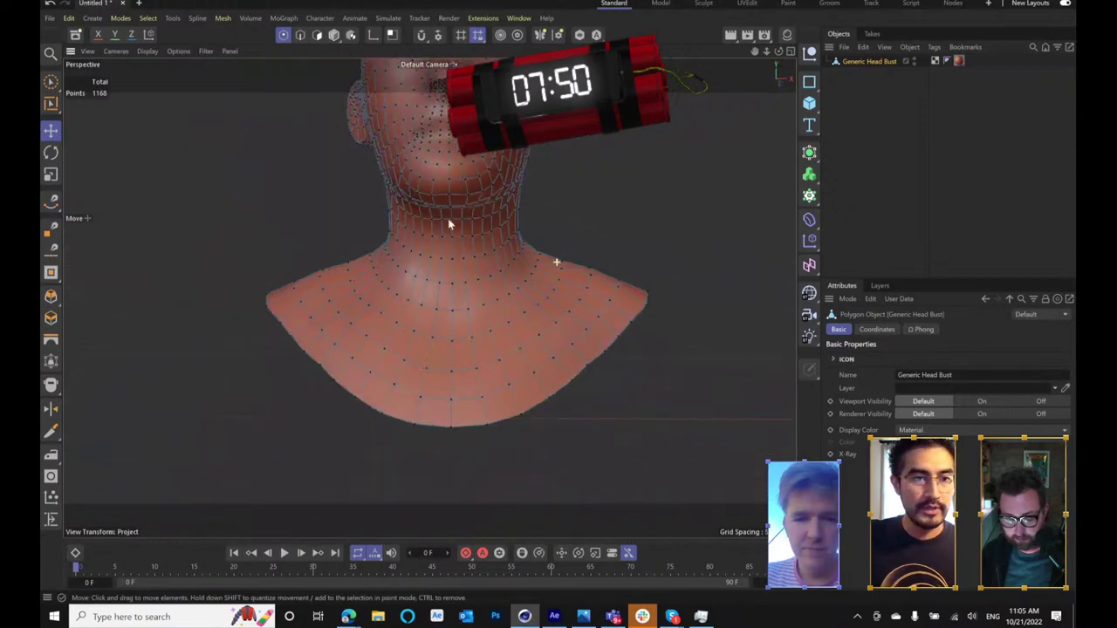
left_click(52, 153)
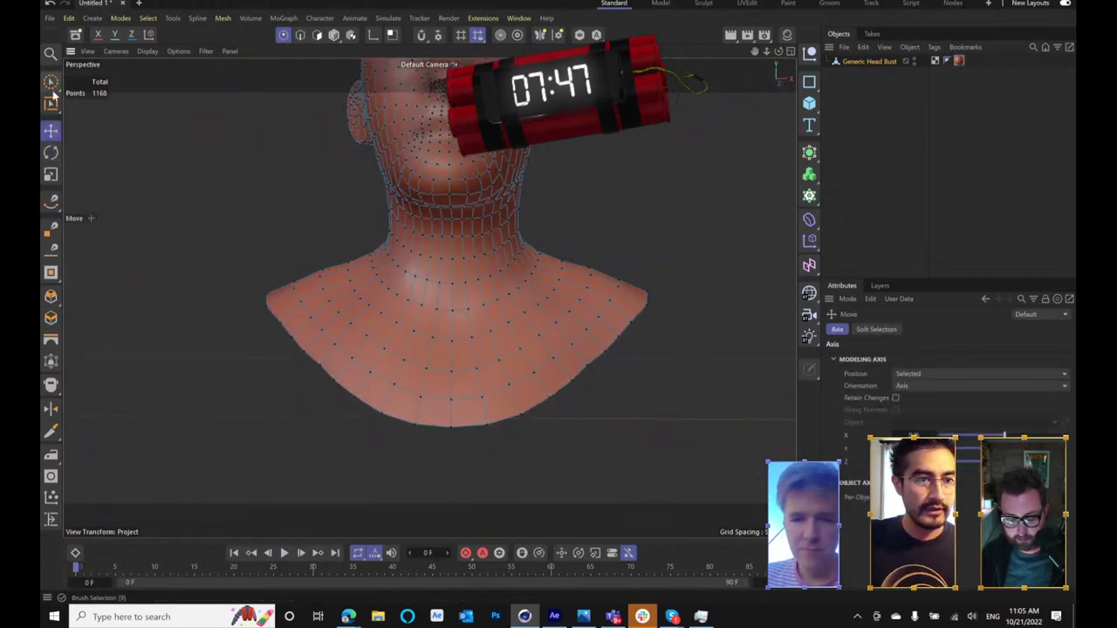
left_click(52, 82)
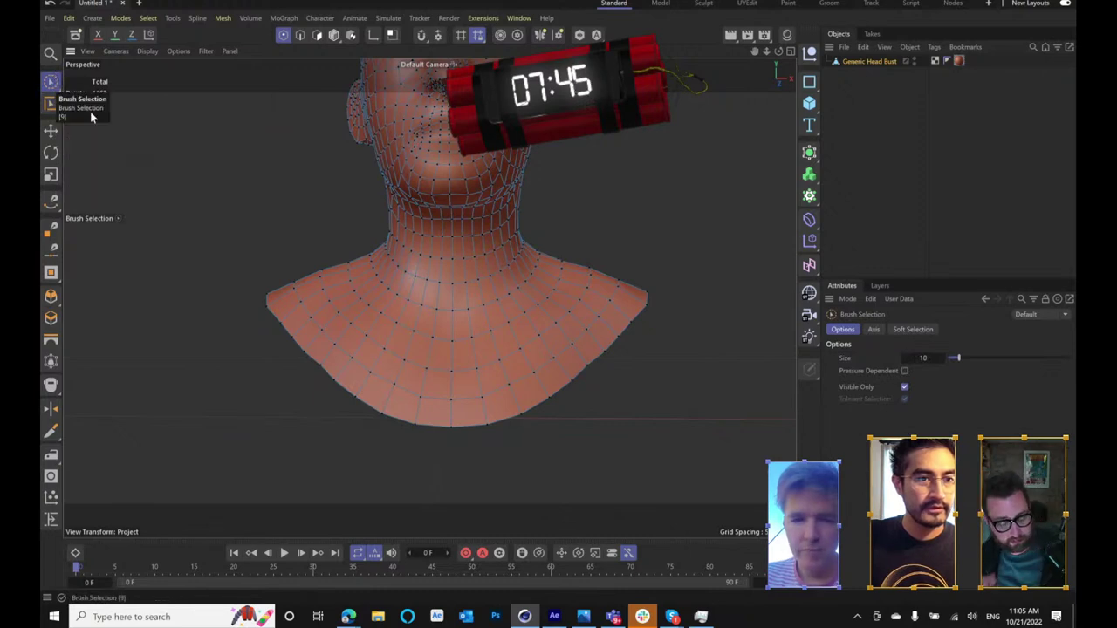
left_click(51, 89)
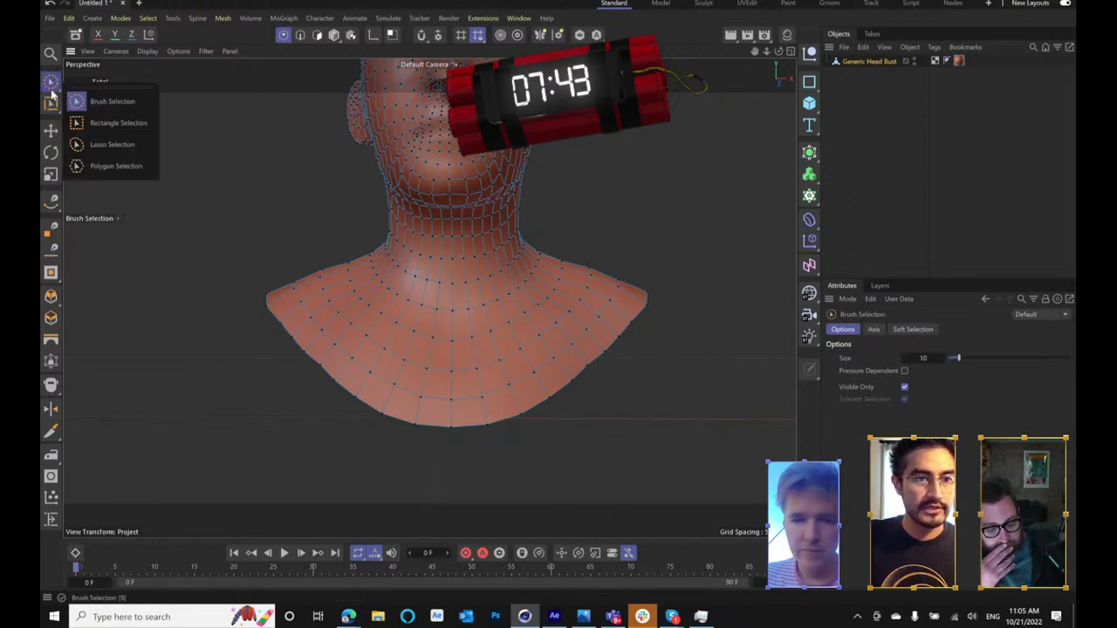
left_click(110, 145)
left_click_drag(540, 272, 556, 260)
left_click_drag(545, 229, 485, 285)
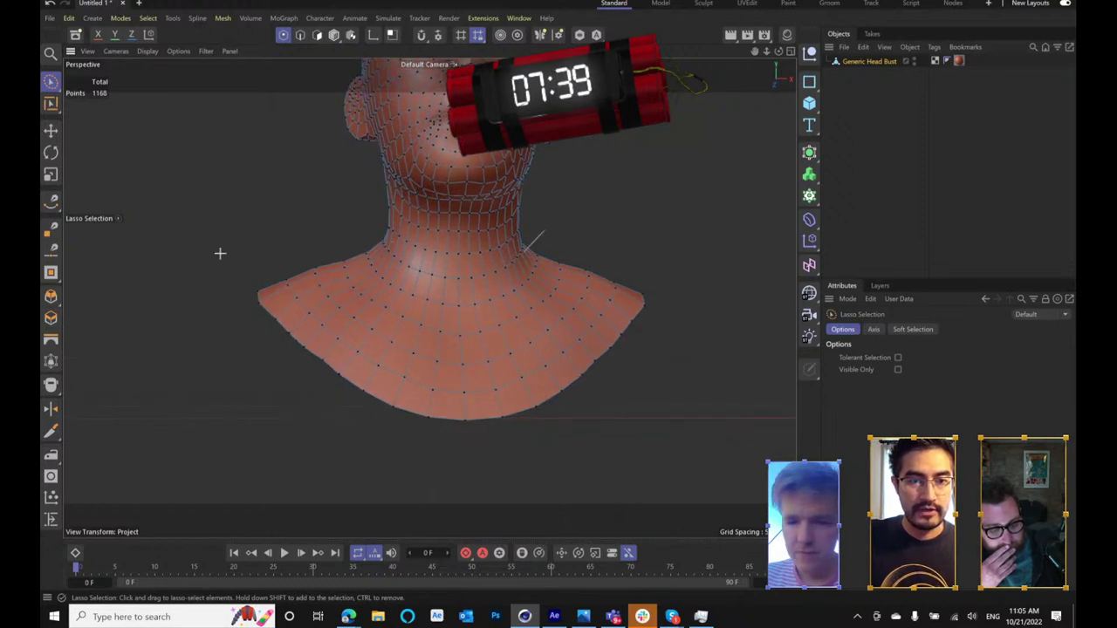
mouse_move(220, 253)
left_mouse_down()
mouse_move(238, 461)
mouse_move(571, 486)
left_mouse_up()
left_click_drag(683, 281, 684, 286)
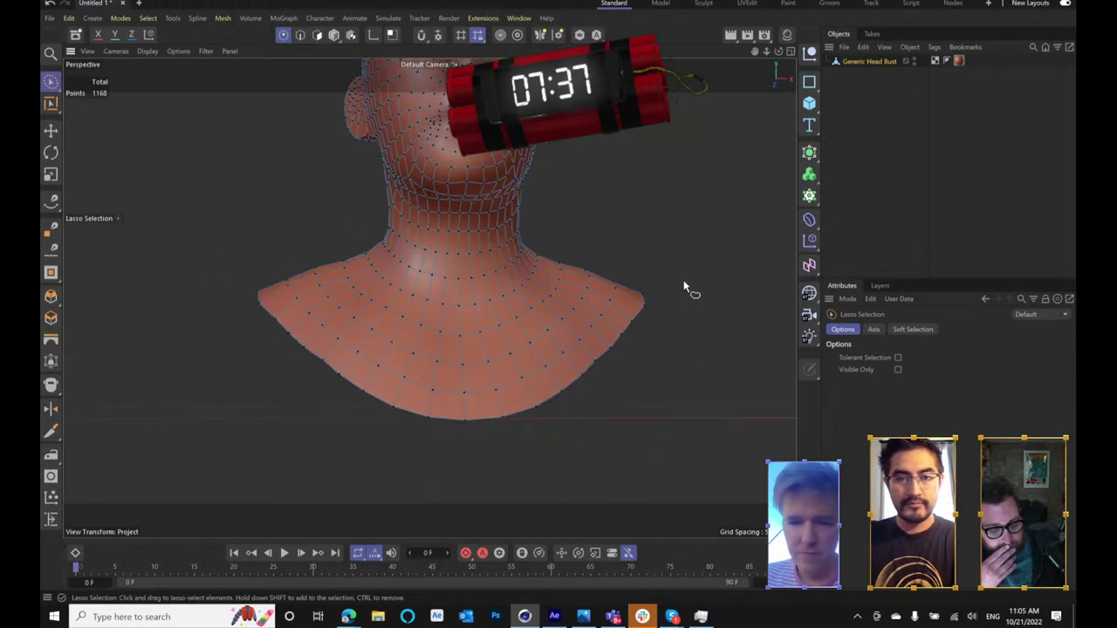
key("Delete")
- Lasso-select and delete the remaining shoulder fragments and stray points around the base of the neck
mouse_move(523, 256)
left_mouse_down()
mouse_move(448, 294)
mouse_move(436, 431)
mouse_move(780, 415)
mouse_move(681, 374)
left_mouse_up()
key("Delete")
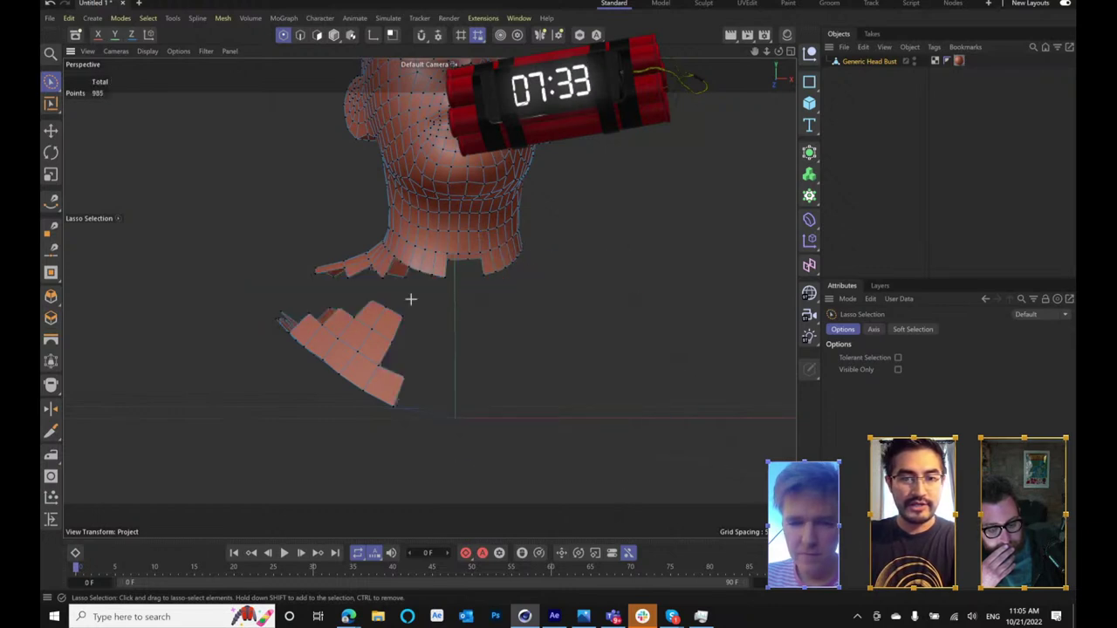
mouse_move(330, 232)
left_mouse_down()
mouse_move(323, 456)
mouse_move(459, 374)
left_mouse_up()
key("Delete")
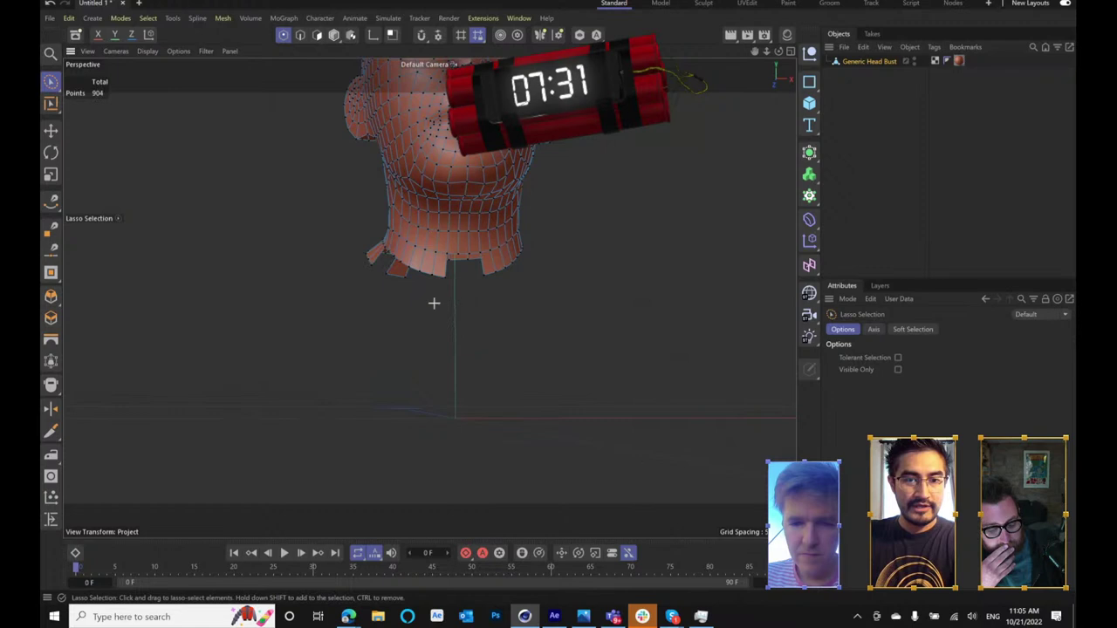
mouse_move(321, 251)
left_mouse_down()
mouse_move(492, 428)
mouse_move(393, 297)
left_mouse_up()
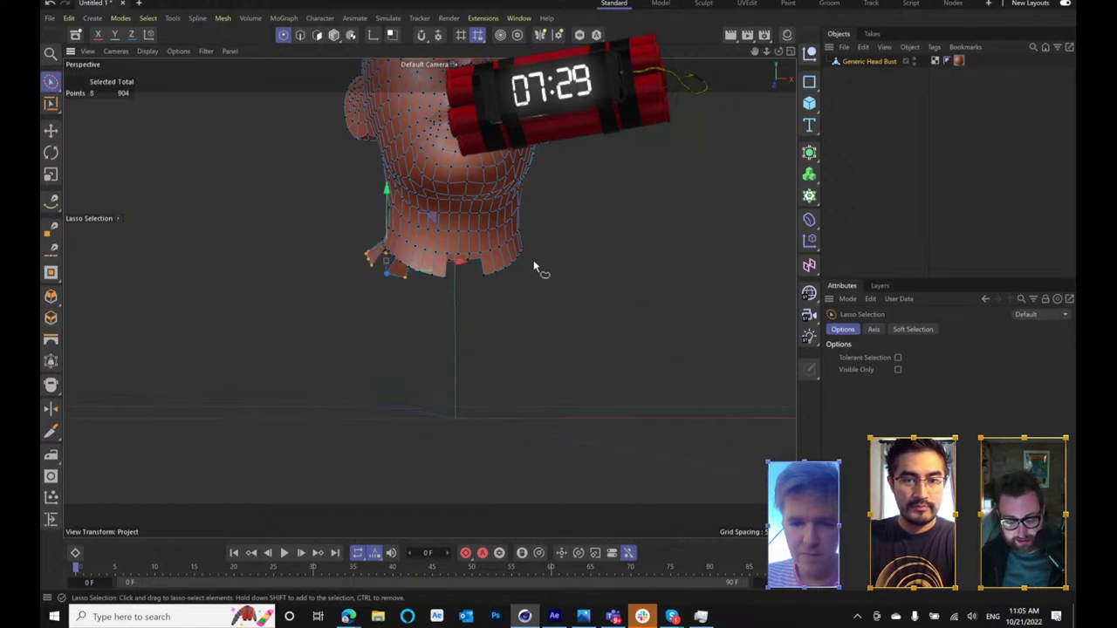
mouse_move(474, 298)
left_mouse_down()
mouse_move(588, 318)
mouse_move(373, 210)
mouse_move(330, 208)
mouse_move(295, 253)
mouse_move(397, 383)
mouse_move(647, 452)
left_mouse_up()
left_click(647, 452)
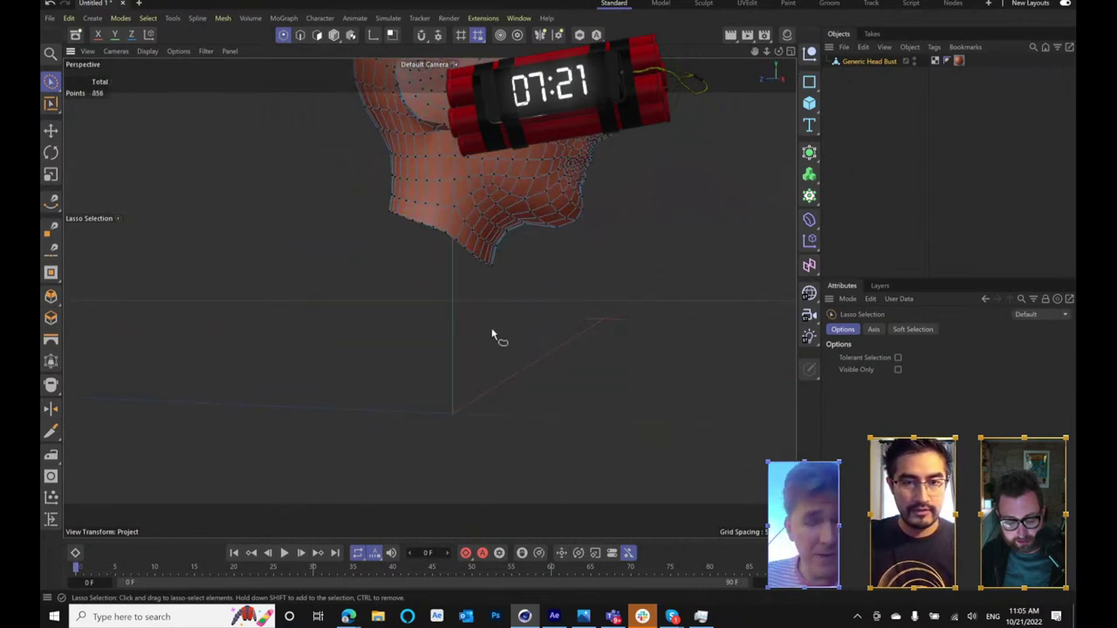
- Check the trimmed head from the front and switch it to polygon editing mode
left_click_drag(492, 329, 401, 363)
scroll(461, 264, "up", 6)
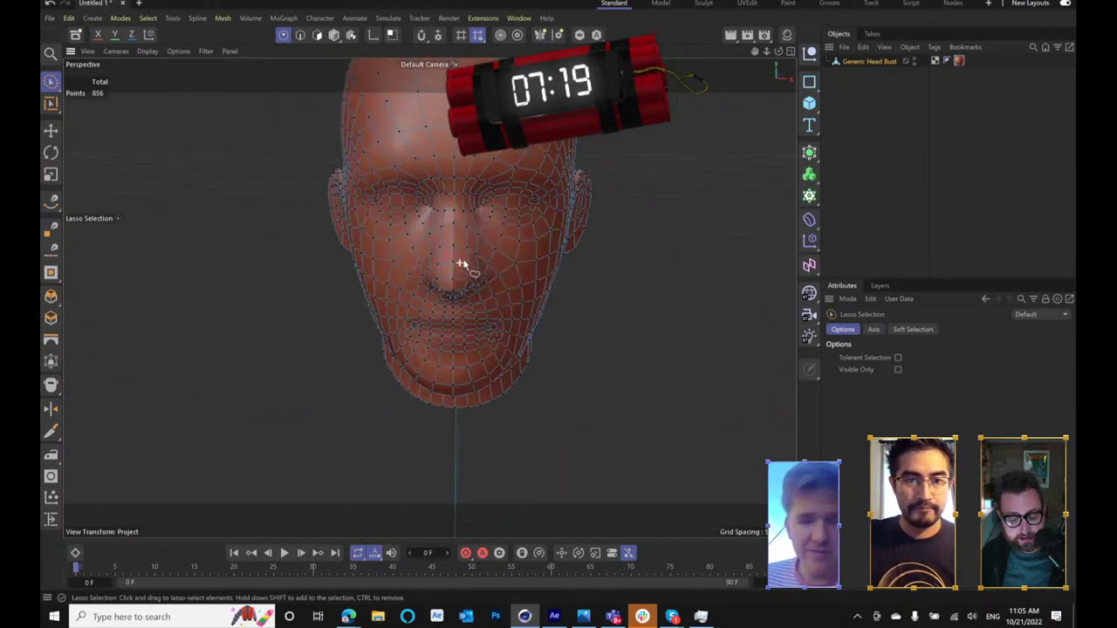
left_click_drag(479, 200, 503, 279)
left_click(313, 34)
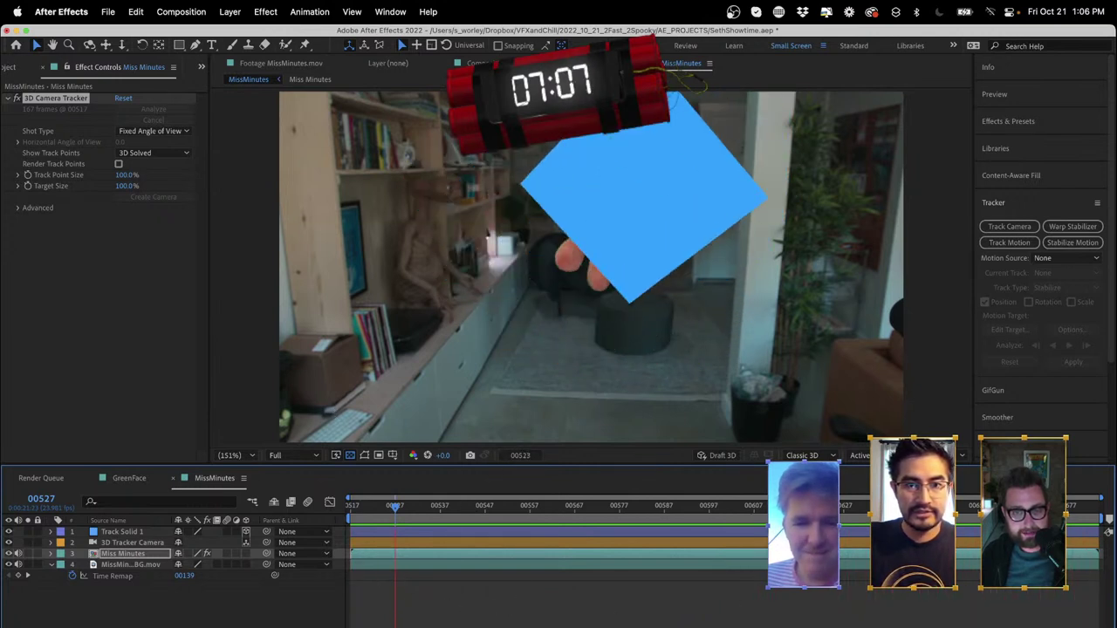
- Preview the MissMinutes composition with the tracked blue solid in After Effects
key("space")
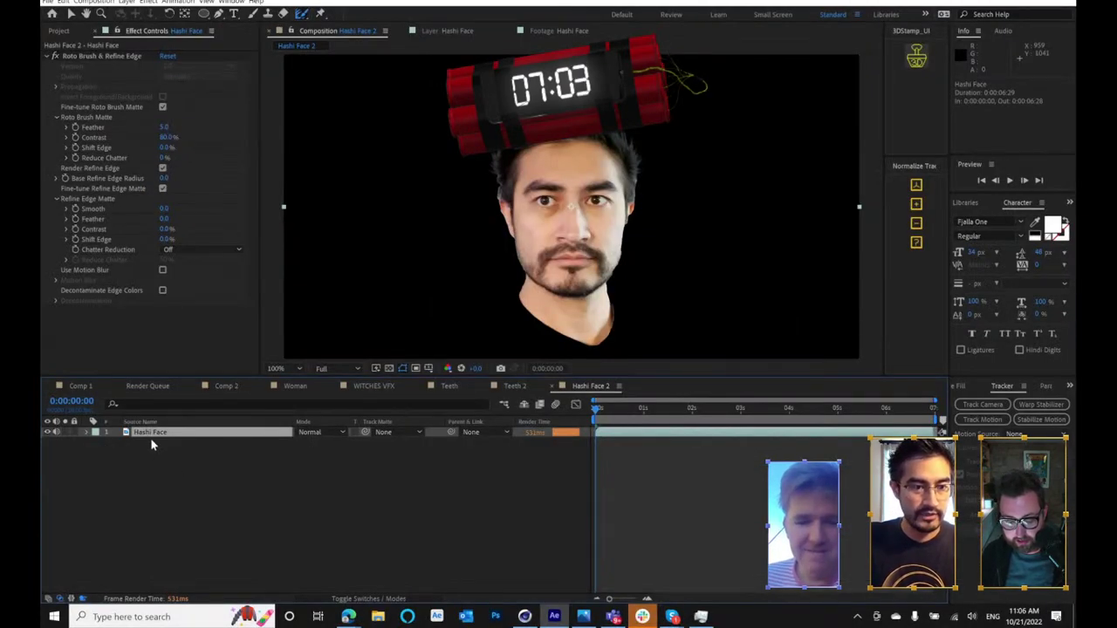
- Make a hidden duplicate of the face layer without the Roto Brush & Refine Edge effect
key("ctrl+d")
left_click(107, 55)
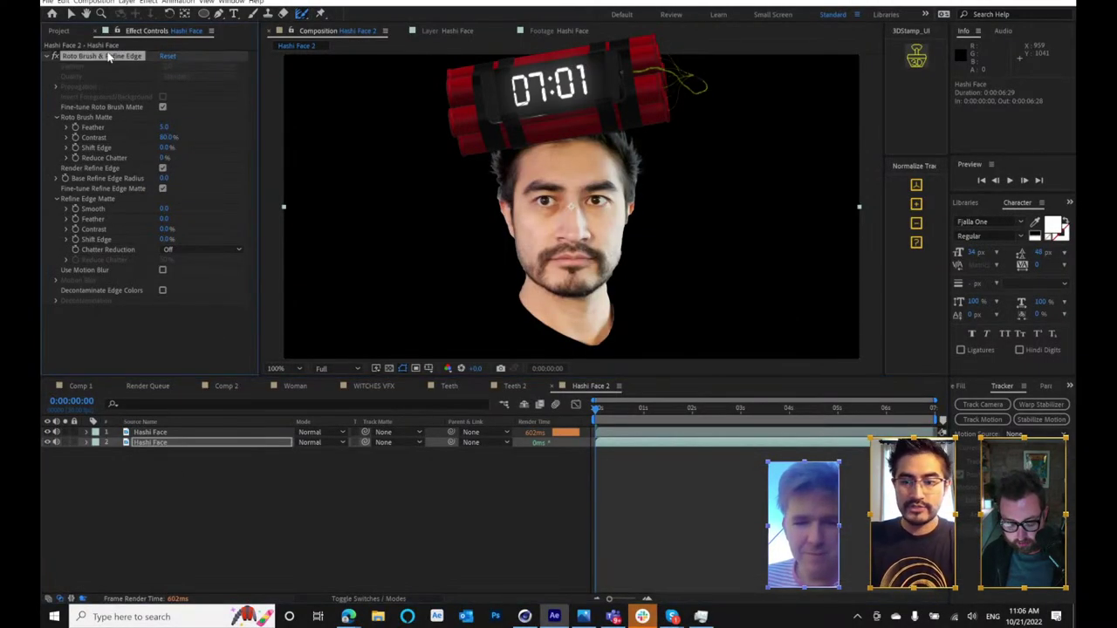
key("Delete")
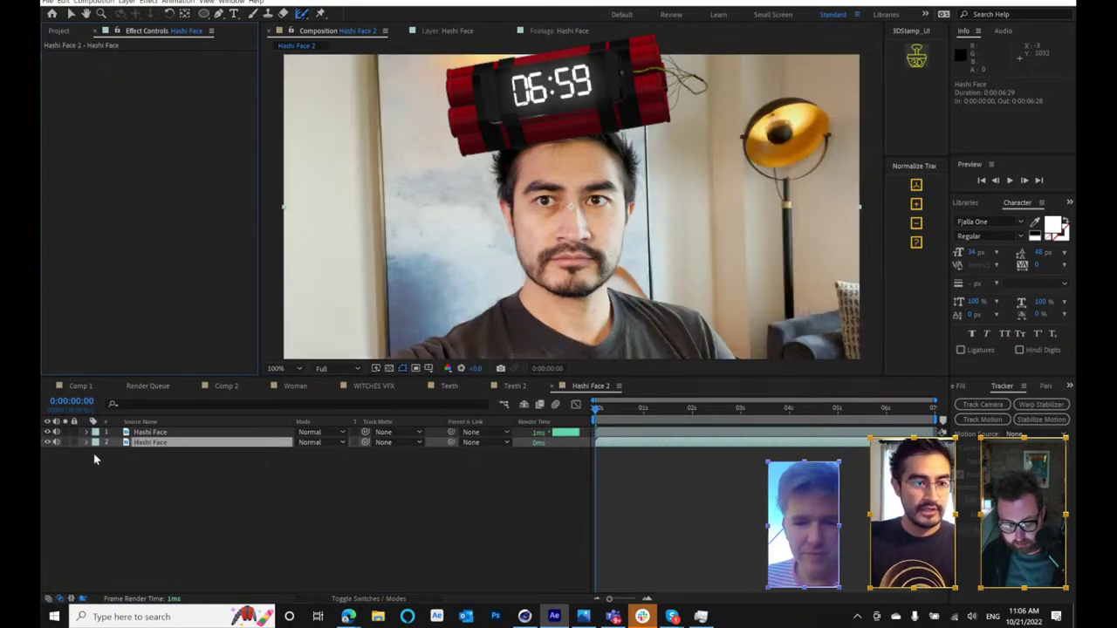
left_click(48, 443)
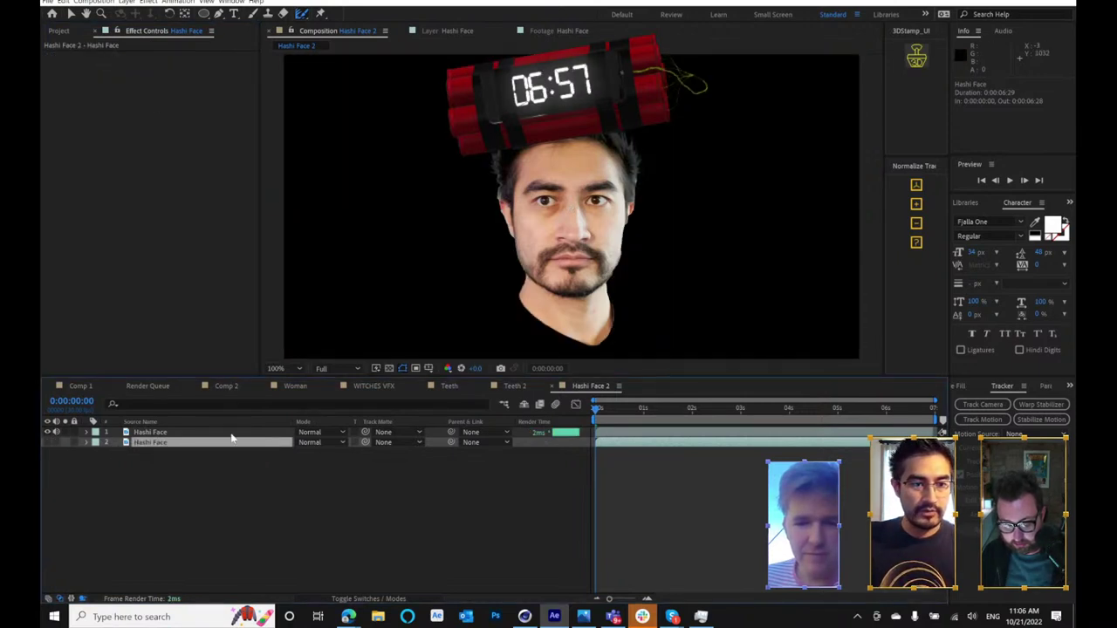
- Pre-compose the upper face layer as Hashi Face Comp 1, moving all attributes into the new composition
left_click(197, 433)
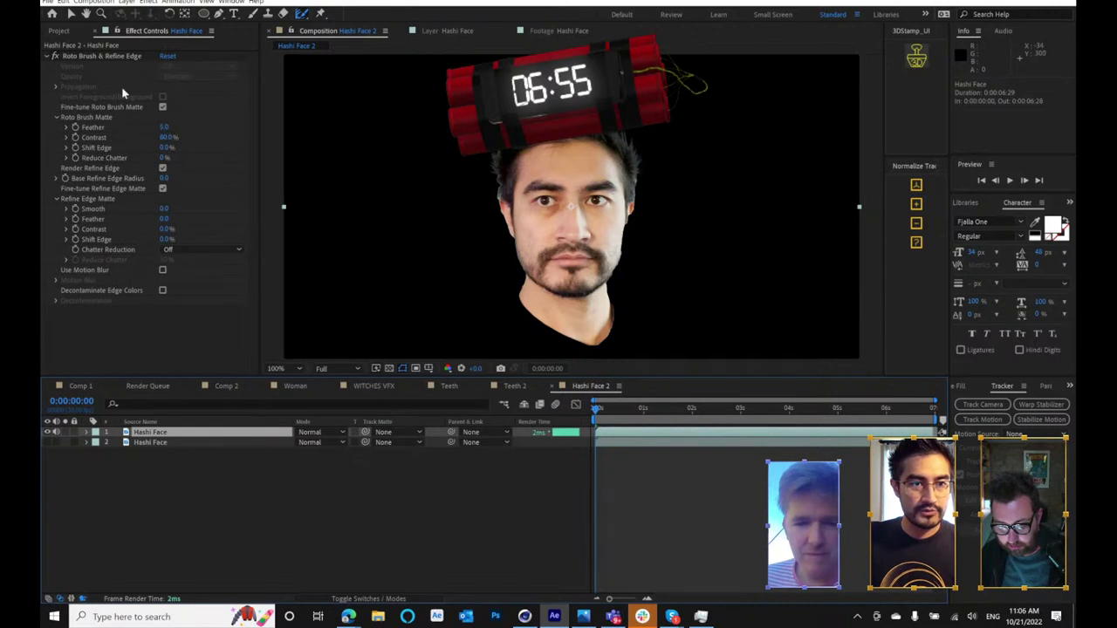
left_click(126, 2)
left_click(157, 334)
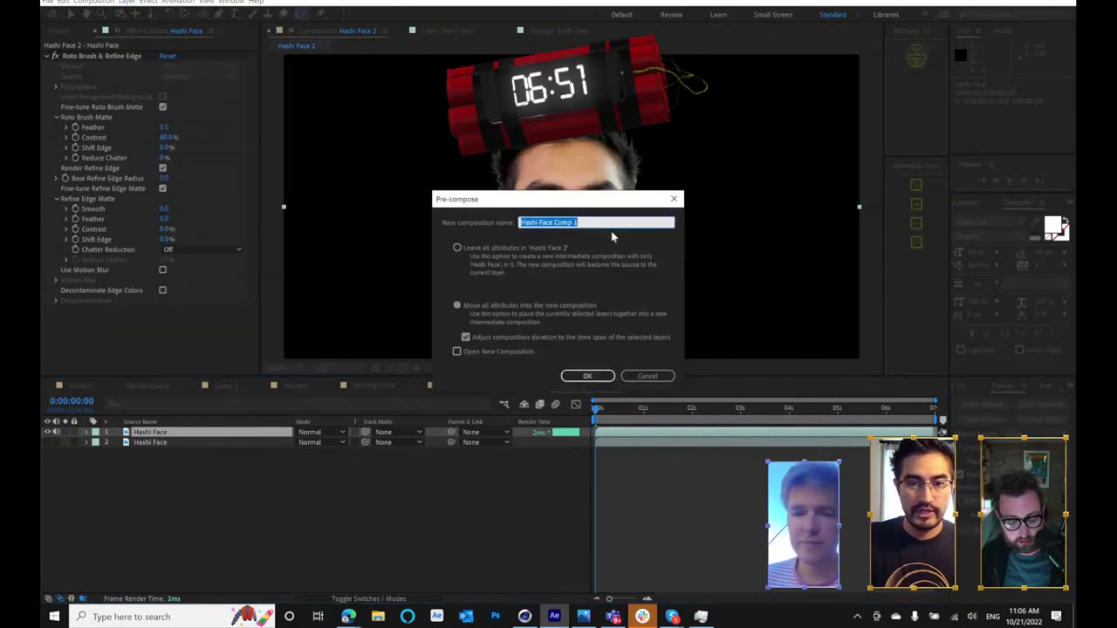
left_click(587, 375)
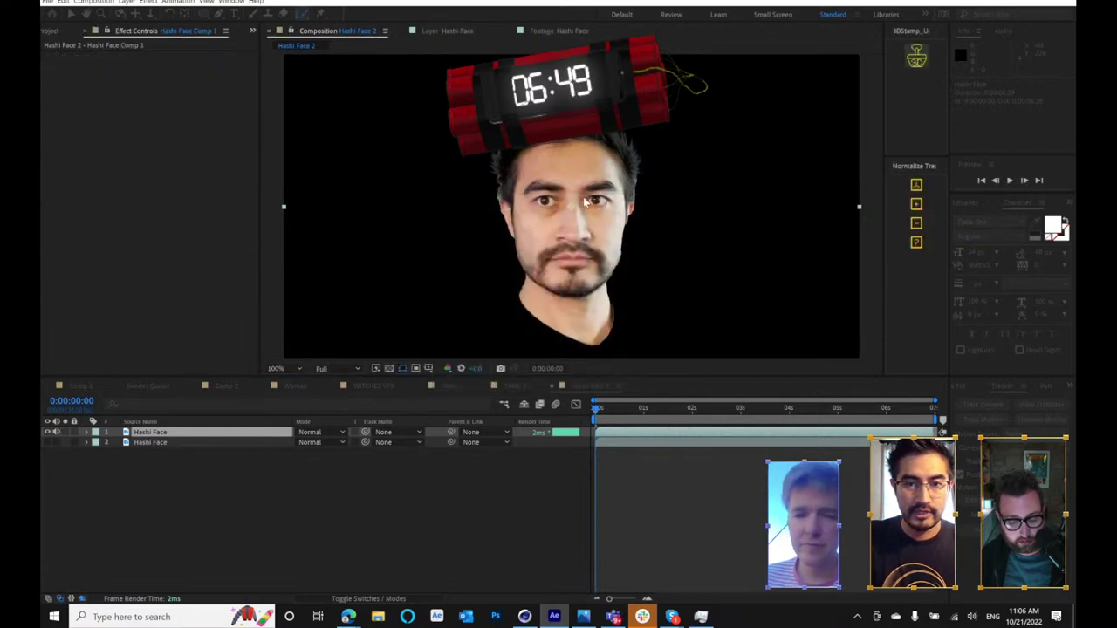
- Run the 3D Camera Tracker on the Hashi Face Comp 1 layer
key("ctrl+space")
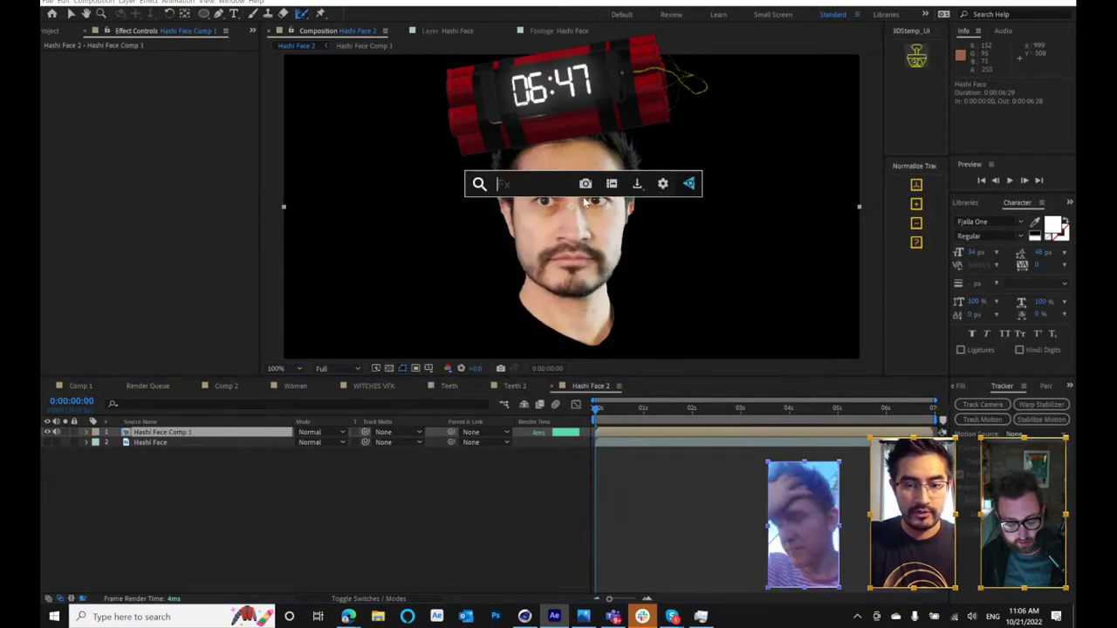
right_click(608, 247)
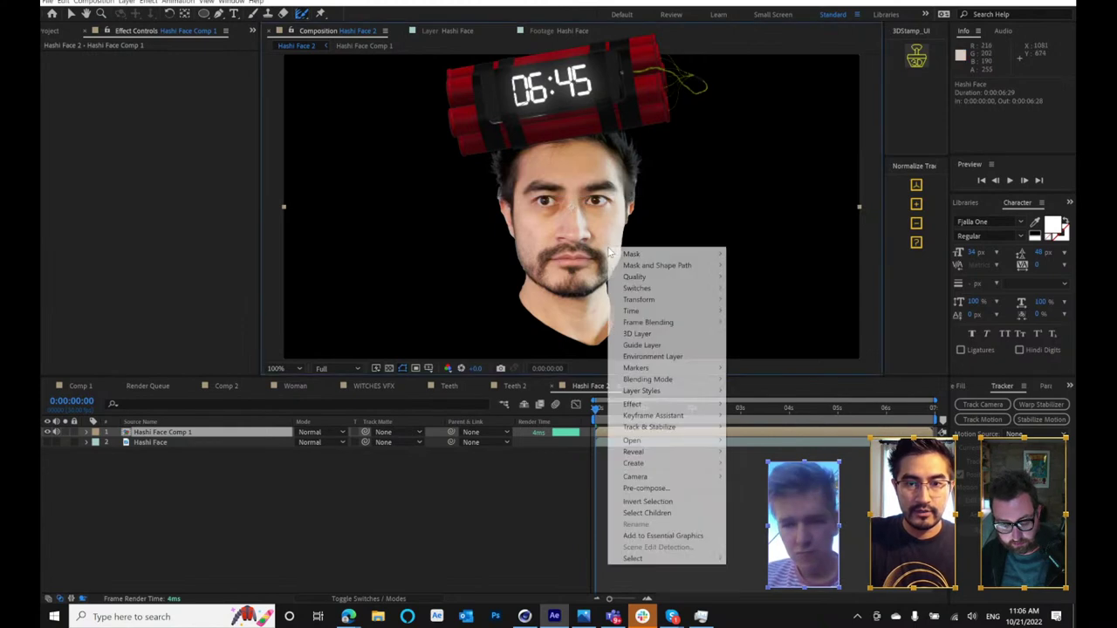
mouse_move(690, 426)
left_click(760, 427)
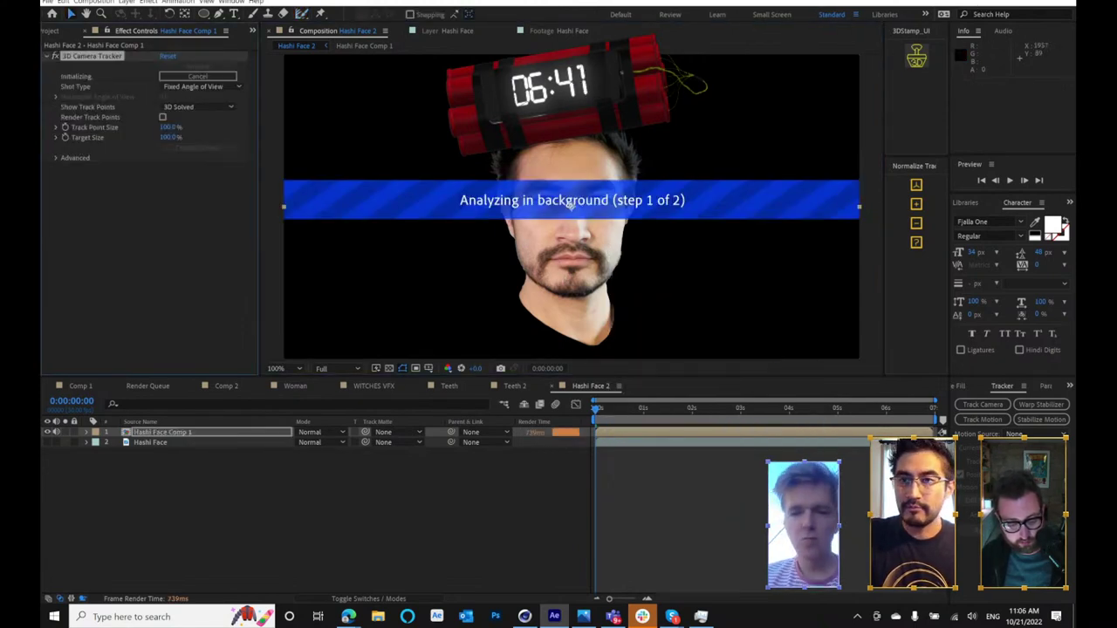
- Switch to Cinema 4D and set the Generic Head Bust mesh to point editing mode
key("alt+Tab")
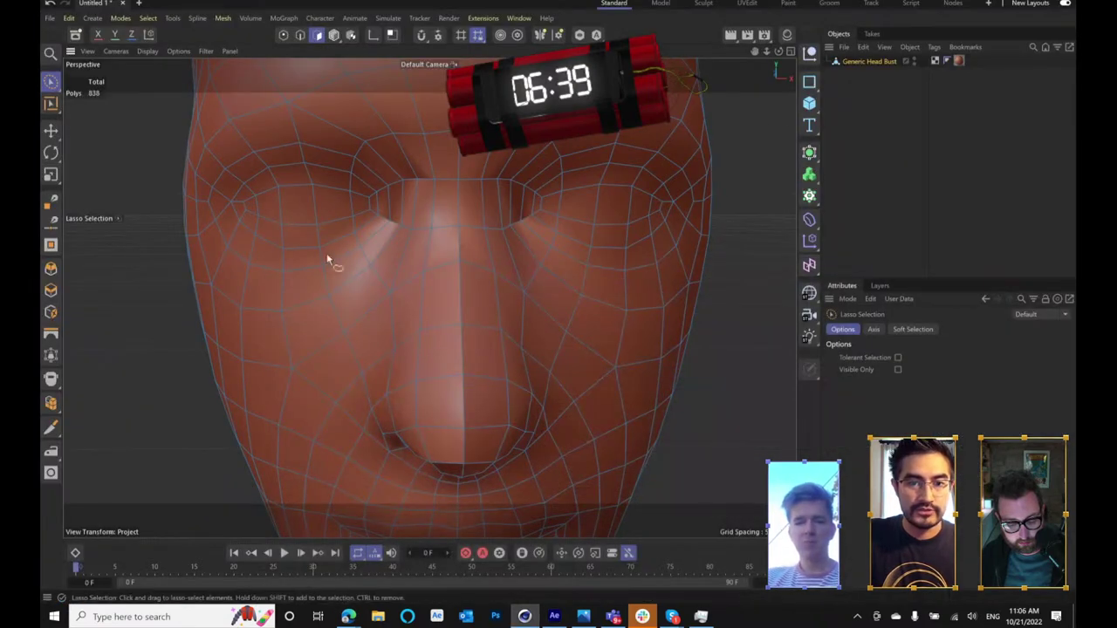
left_click(869, 63)
left_click(283, 35)
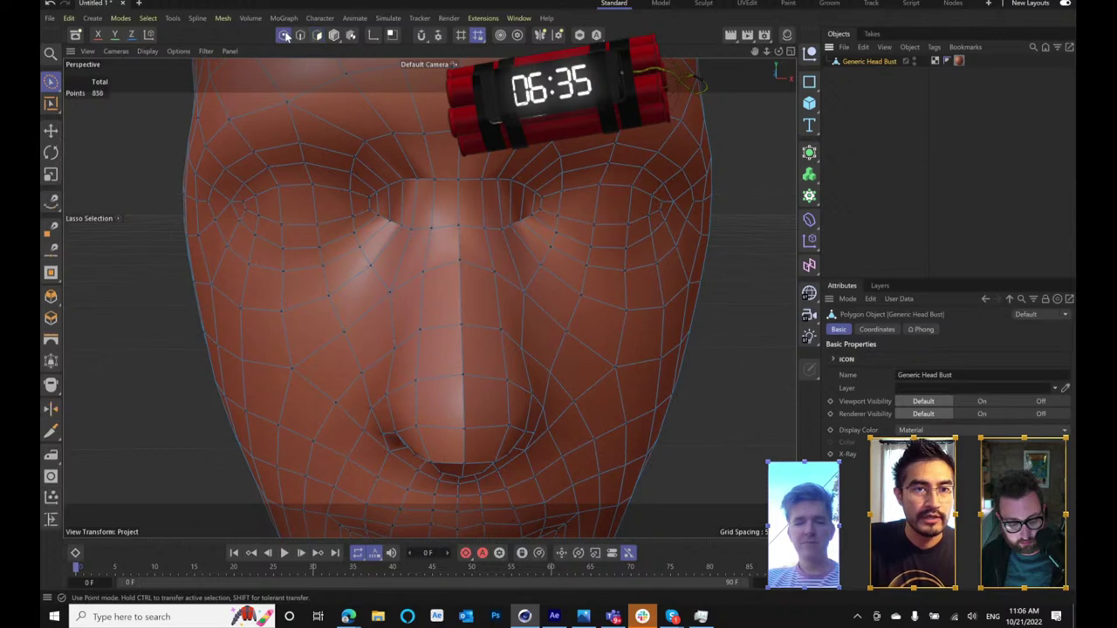
- Try to cut out one eye by lasso-selecting and deleting its points, and undo the deletion
mouse_move(381, 208)
left_mouse_down()
mouse_move(386, 195)
mouse_move(373, 202)
left_mouse_up()
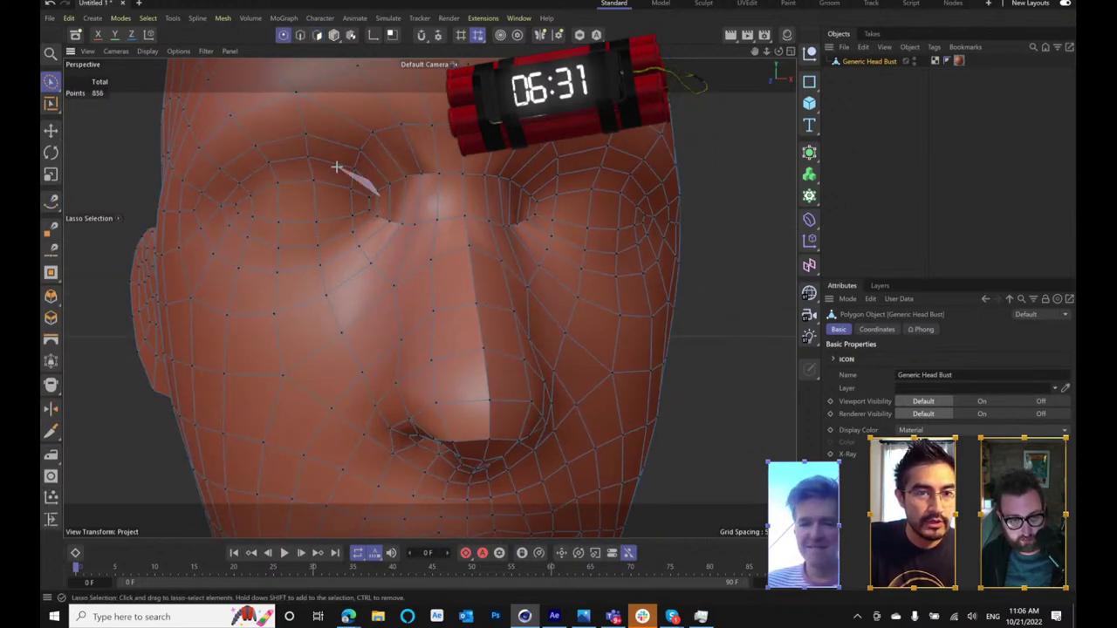
left_click_drag(337, 166, 379, 190)
mouse_move(318, 161)
left_mouse_down()
mouse_move(297, 183)
mouse_move(229, 190)
mouse_move(249, 249)
mouse_move(353, 244)
left_mouse_up()
left_click_drag(377, 184, 388, 212)
key("Delete")
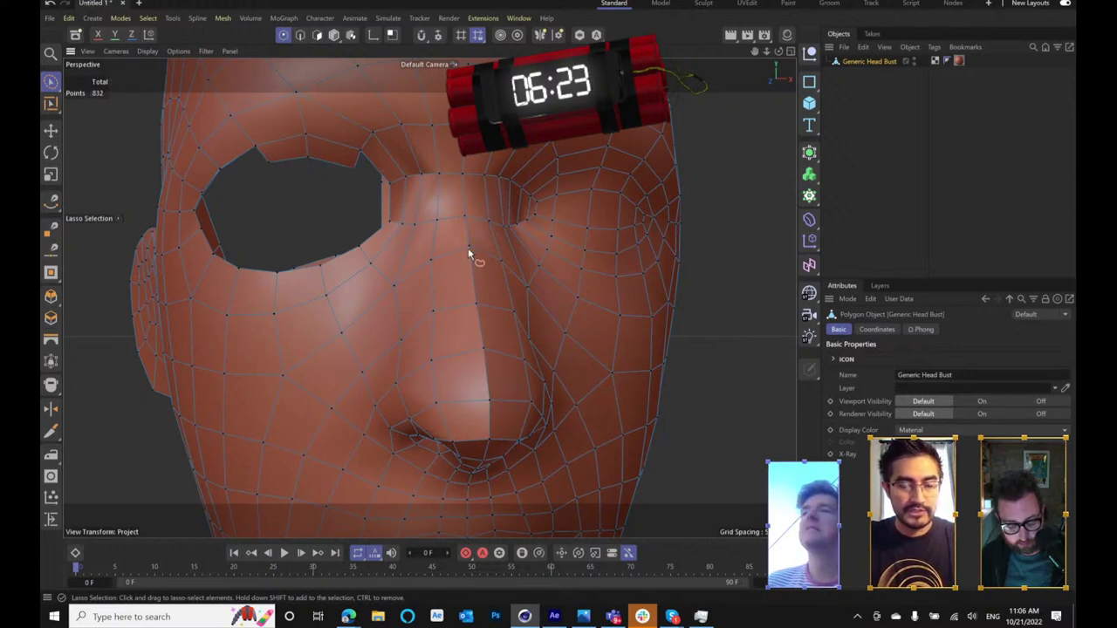
key("ctrl+z")
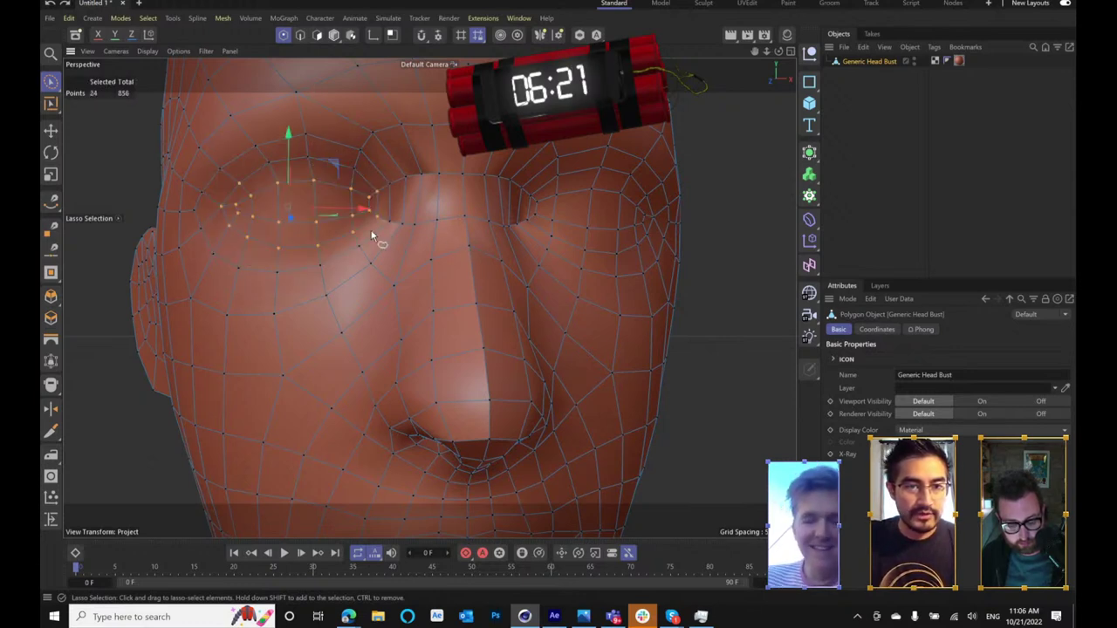
left_click(371, 236)
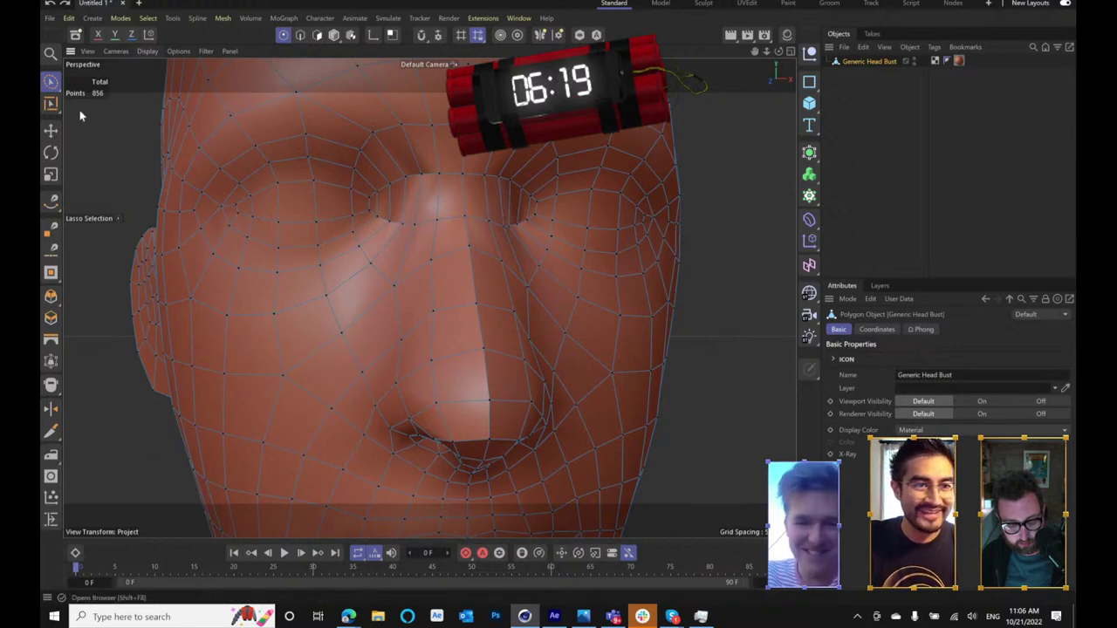
- Loop-select the inner and outer point rings of each eye and delete them to open both eye holes
left_click_drag(50, 105, 107, 136)
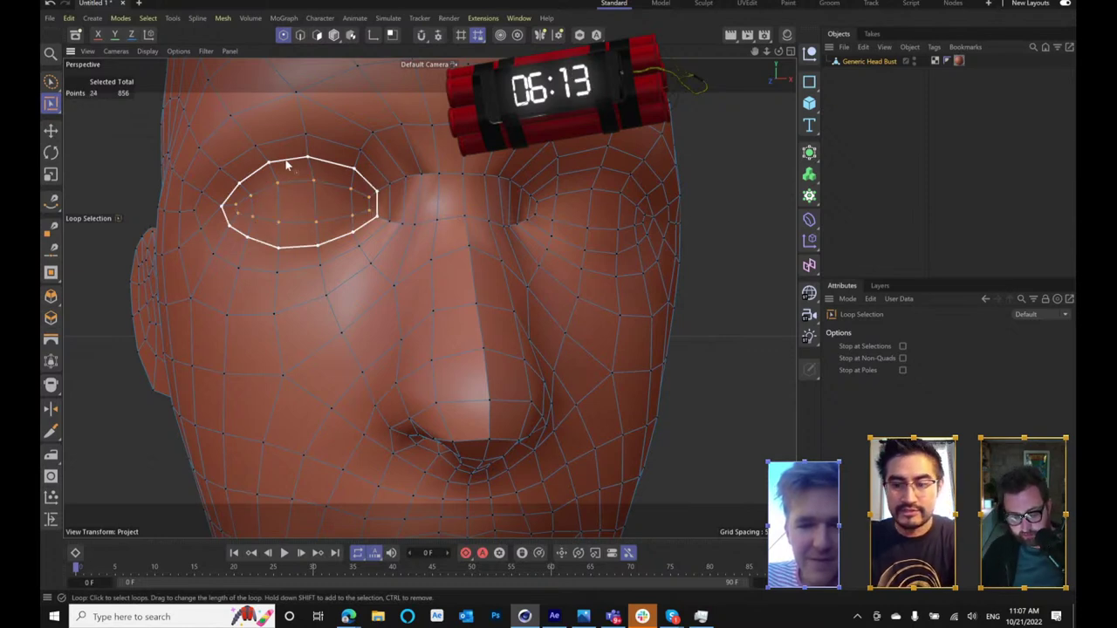
key("Delete")
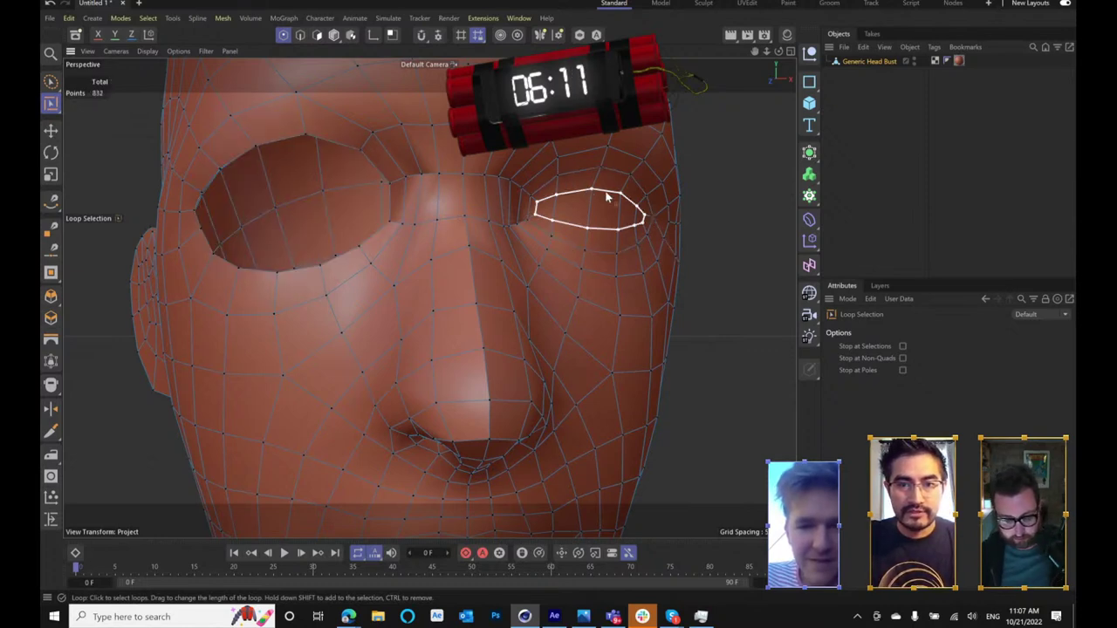
left_click(606, 192)
left_click(609, 173, "shift")
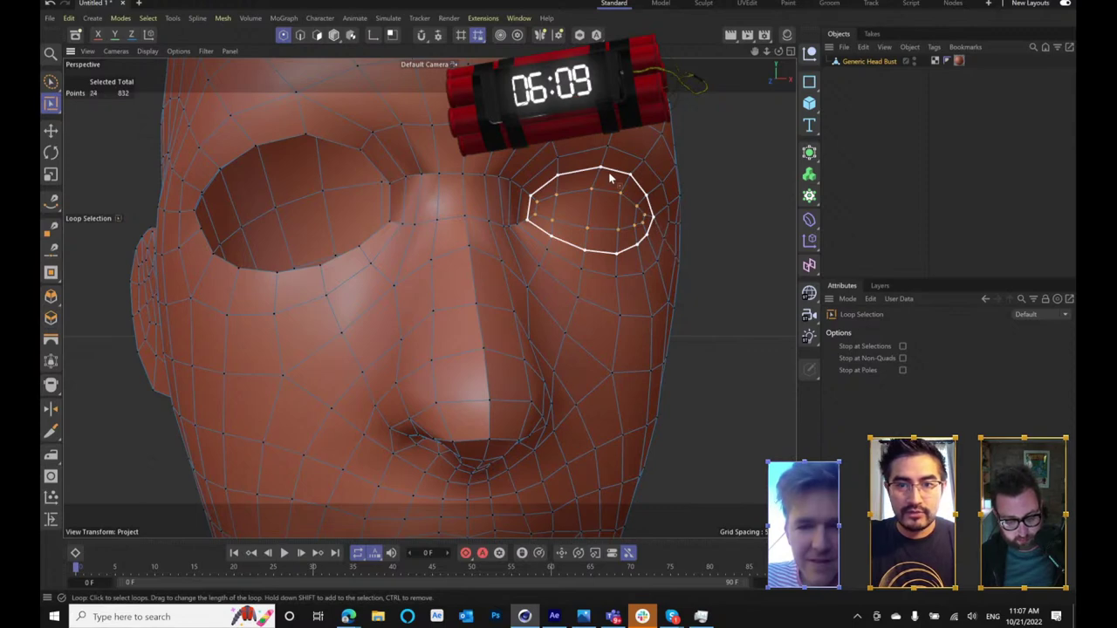
key("Delete")
- Loop-select the points along the line between the lips and delete them to open the mouth
scroll(636, 356, "down", 5)
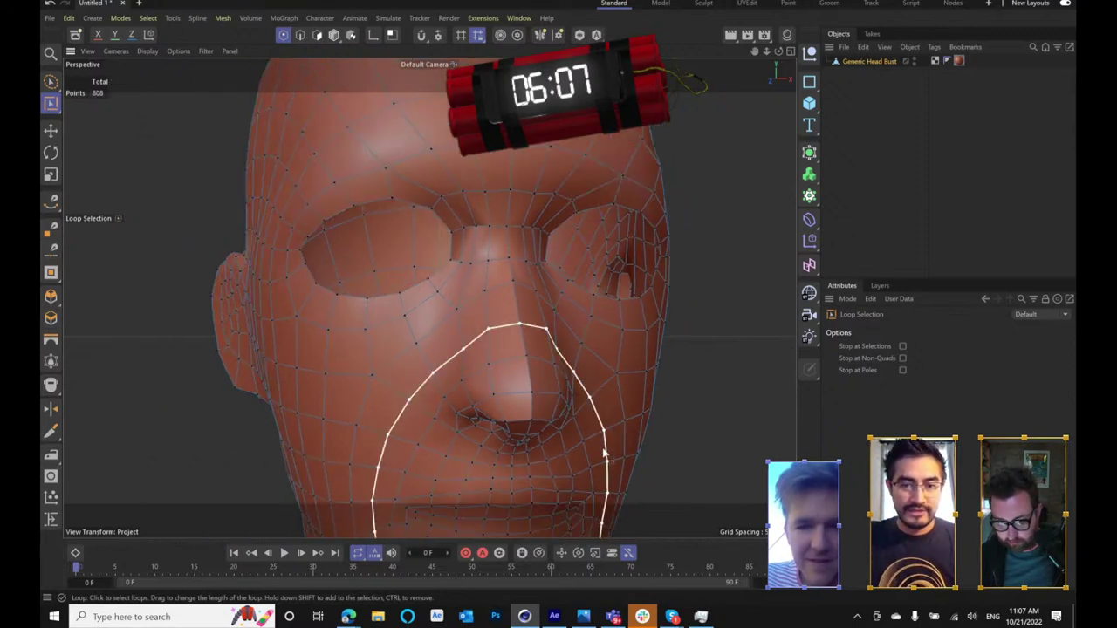
scroll(606, 453, "down", 2)
left_click_drag(581, 414, 562, 244)
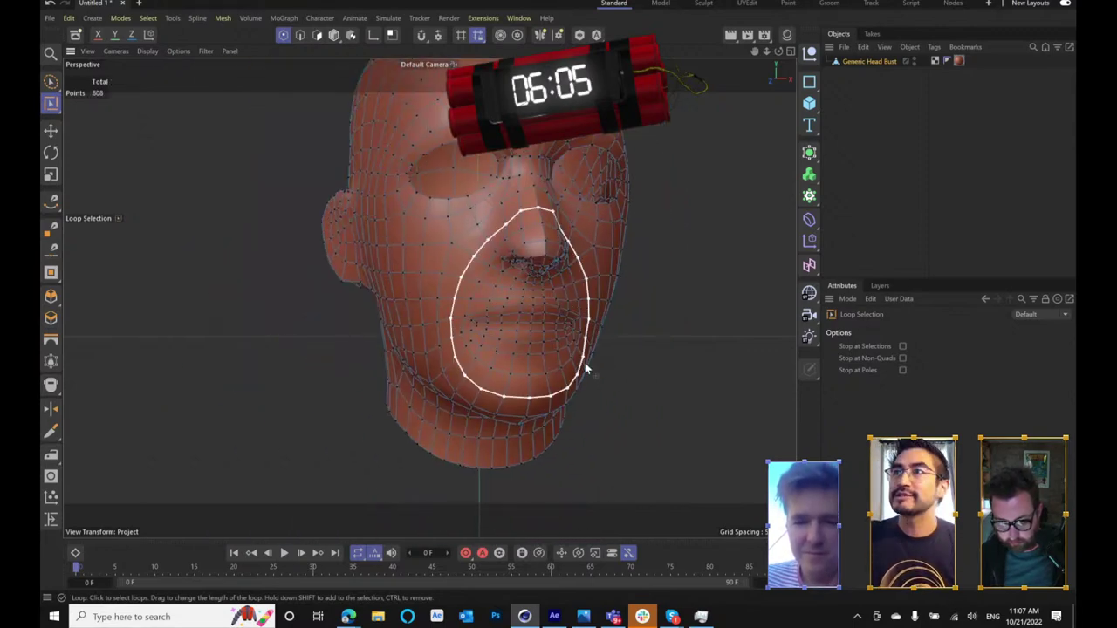
left_click_drag(585, 364, 547, 365)
scroll(547, 365, "up", 5)
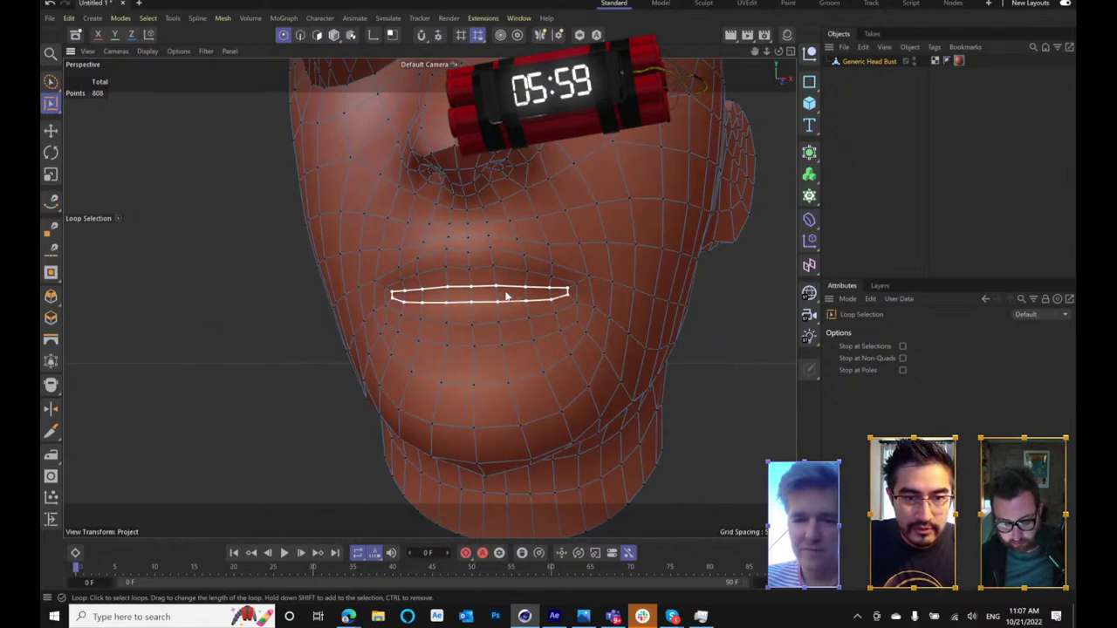
left_click(506, 297)
key("Delete")
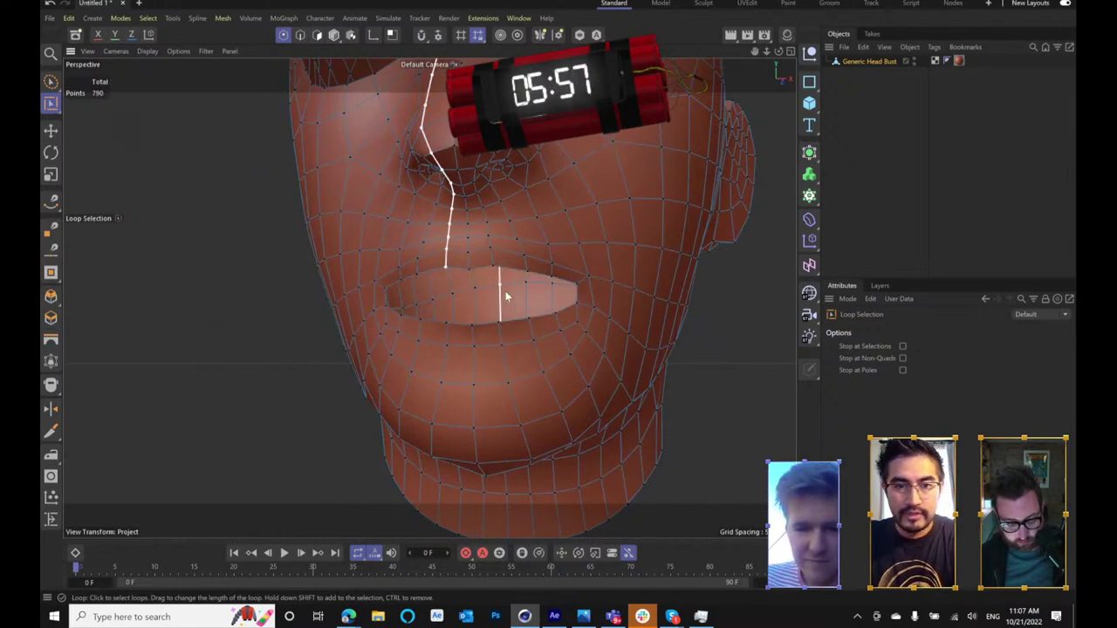
- Lasso-select the point at the corner of the mouth opening and adjust it with the axis handle
left_click_drag(588, 403, 194, 248)
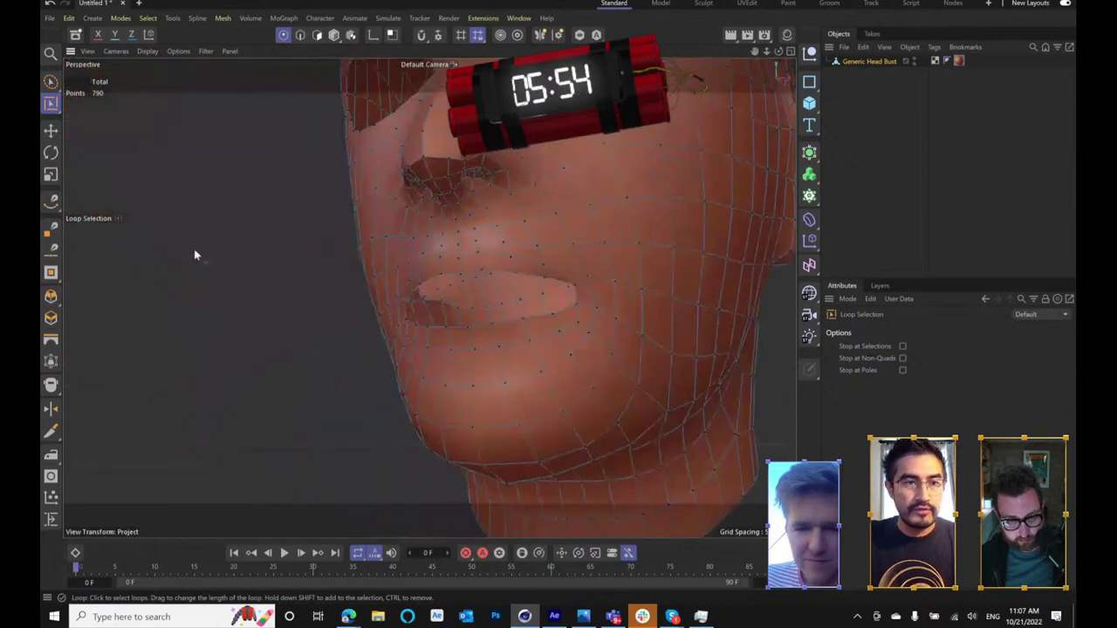
left_click(50, 82)
left_click_drag(588, 299, 621, 305)
left_click(579, 288)
mouse_move(582, 216)
left_mouse_down()
mouse_move(589, 205)
mouse_move(594, 229)
left_mouse_up()
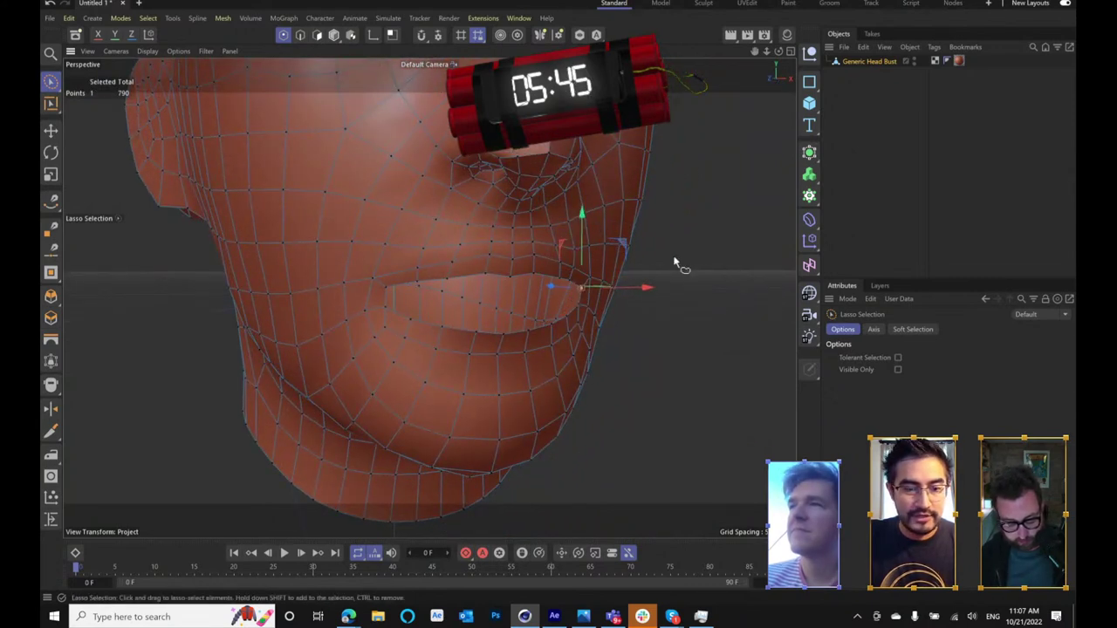
- Deselect the head mesh and inspect the whole head with its eye and mouth openings
scroll(668, 290, "down", 6)
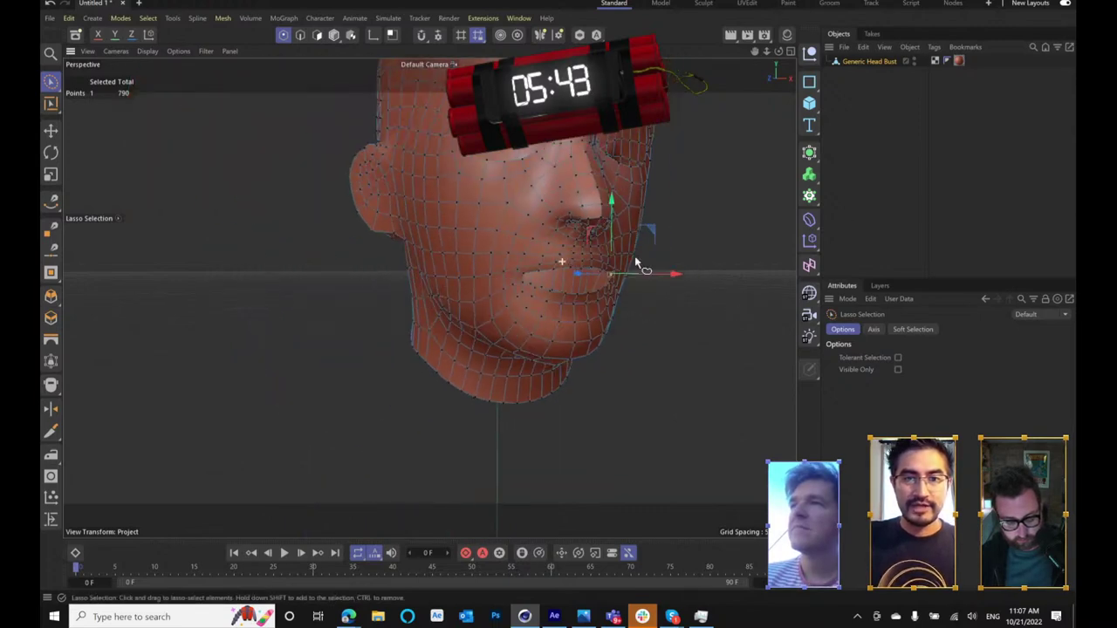
left_click_drag(657, 215, 572, 314)
left_click(726, 212)
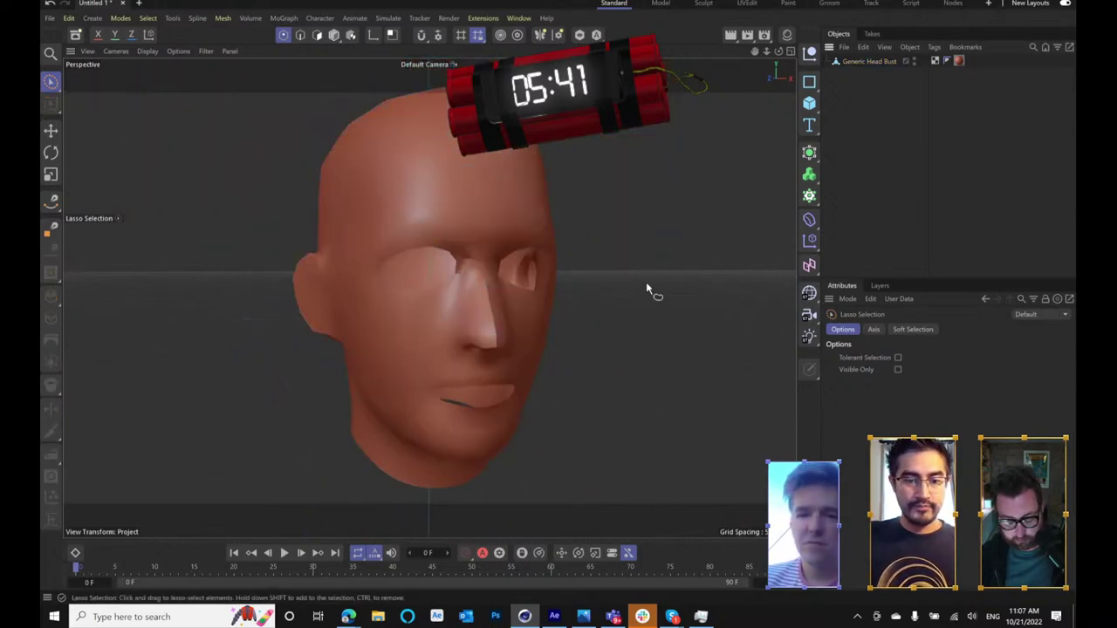
left_click_drag(615, 358, 698, 232)
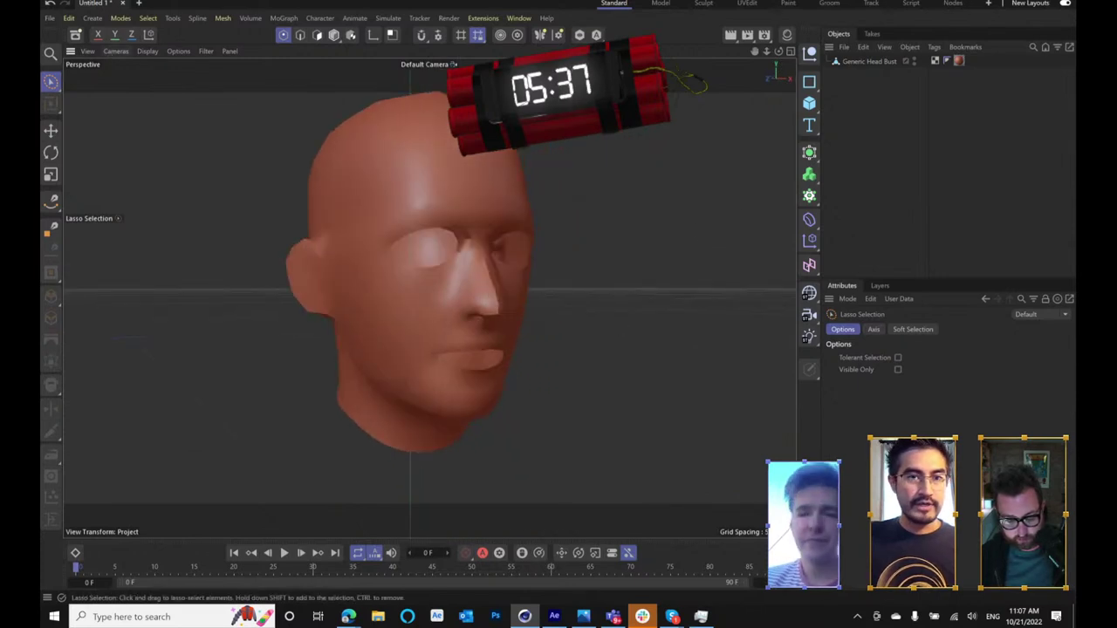
- Switch to the Sculpt layout and open the Asset Browser
left_click(661, 4)
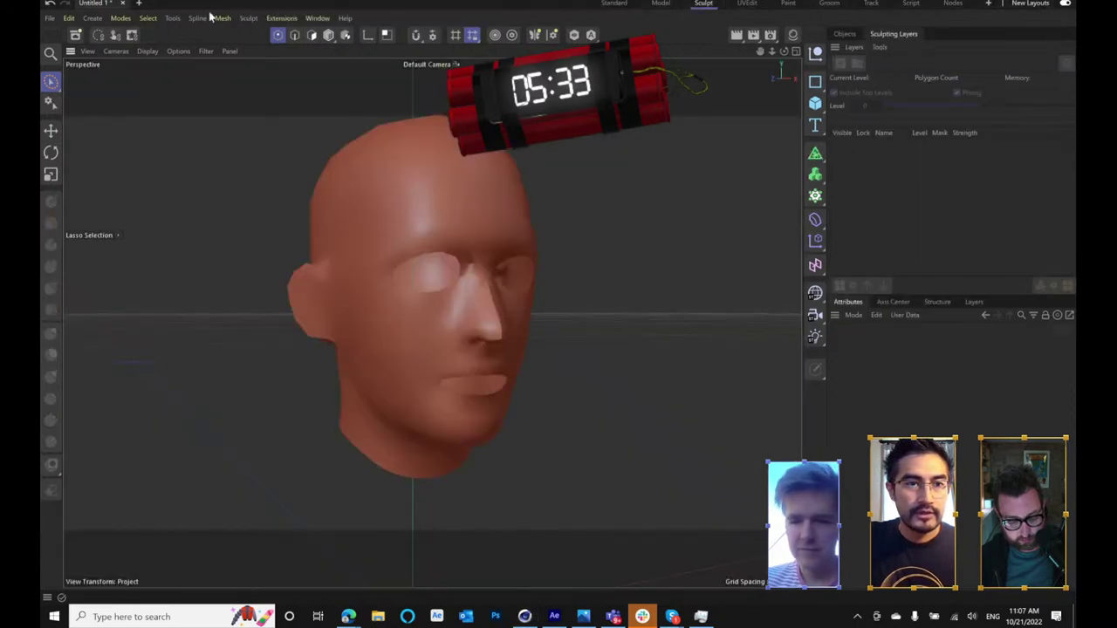
left_click(317, 17)
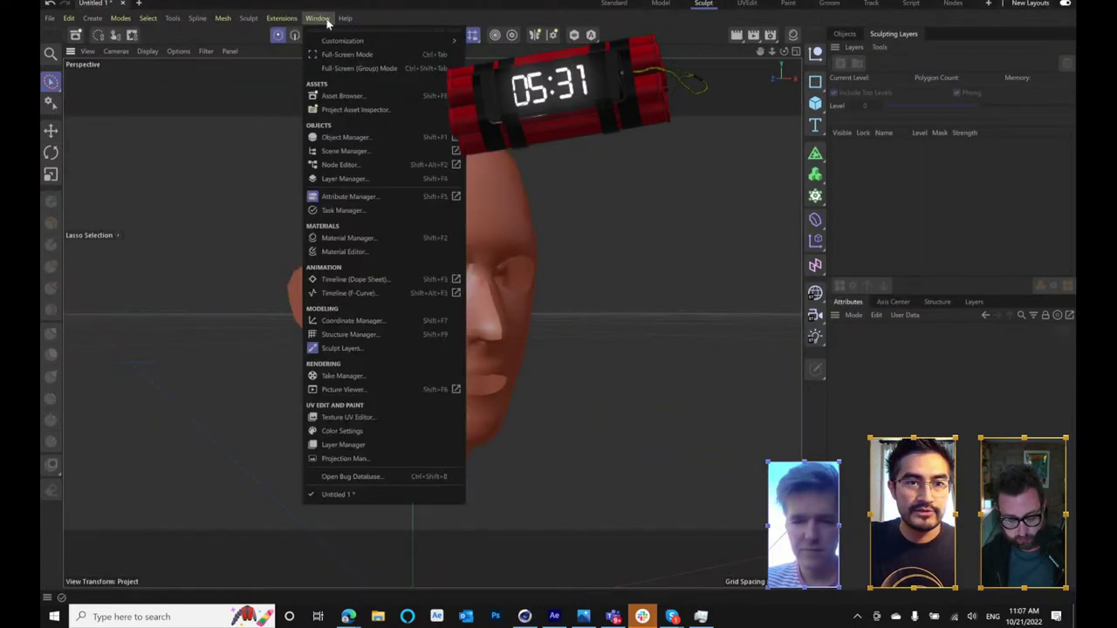
left_click(340, 95)
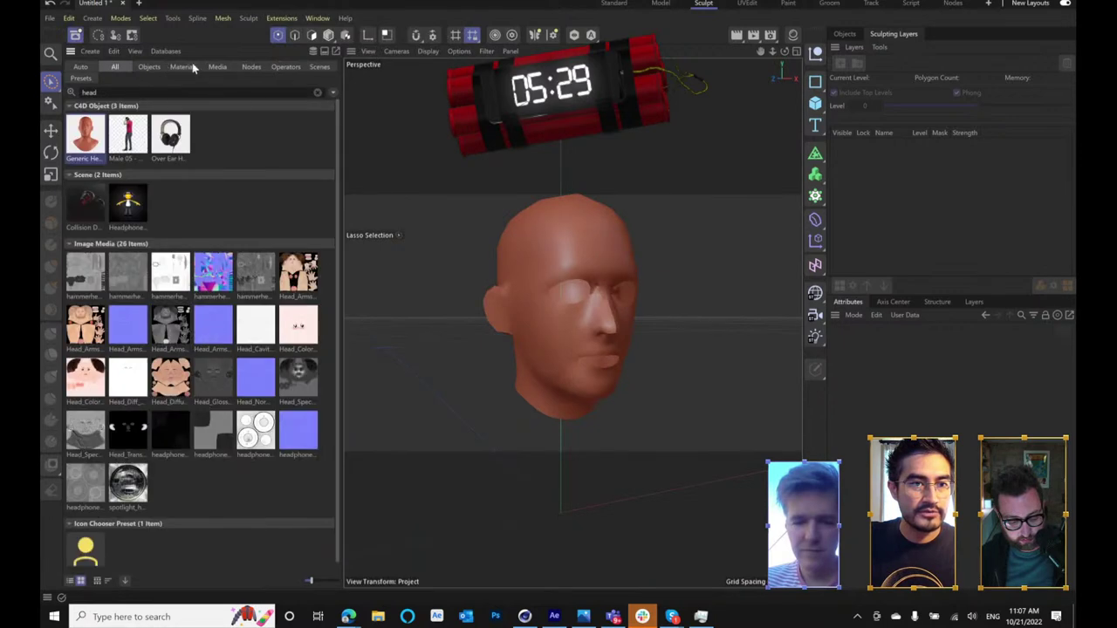
- Search the material assets for latex and for rubber, and clear the search to show the material categories
left_click(144, 95)
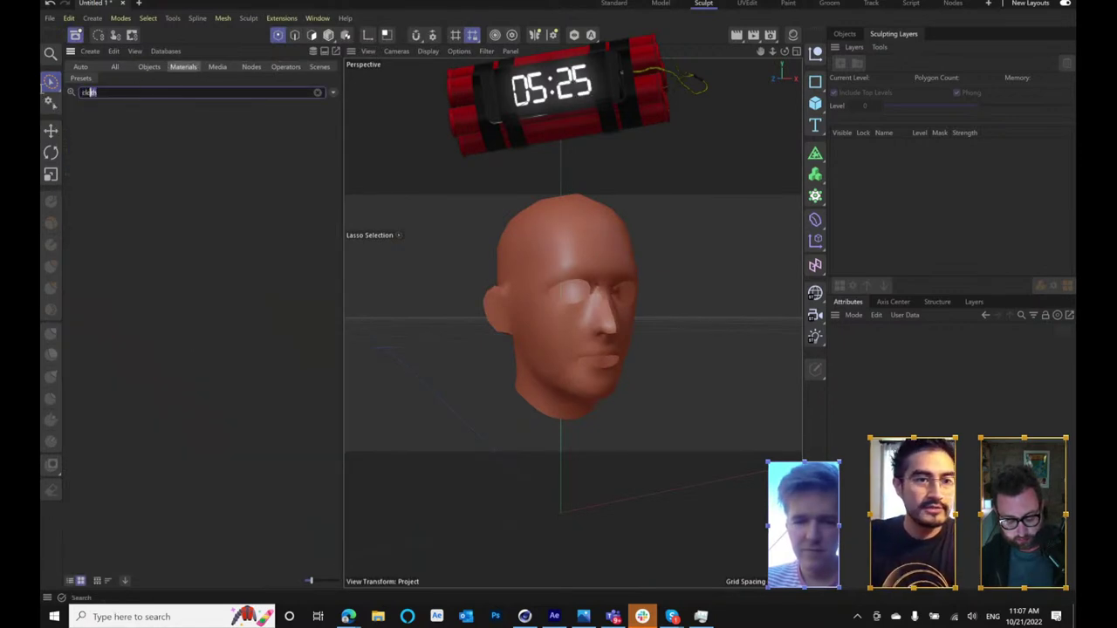
type("latex")
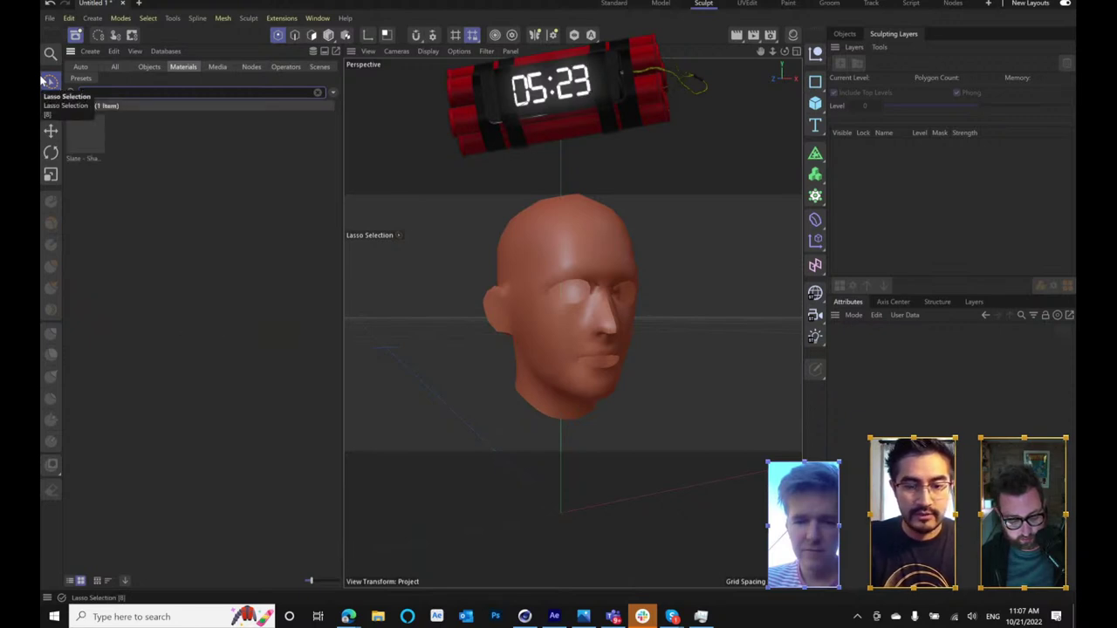
key("BackSpace")
key("BackSpace")
key("BackSpace")
key("BackSpace")
key("BackSpace")
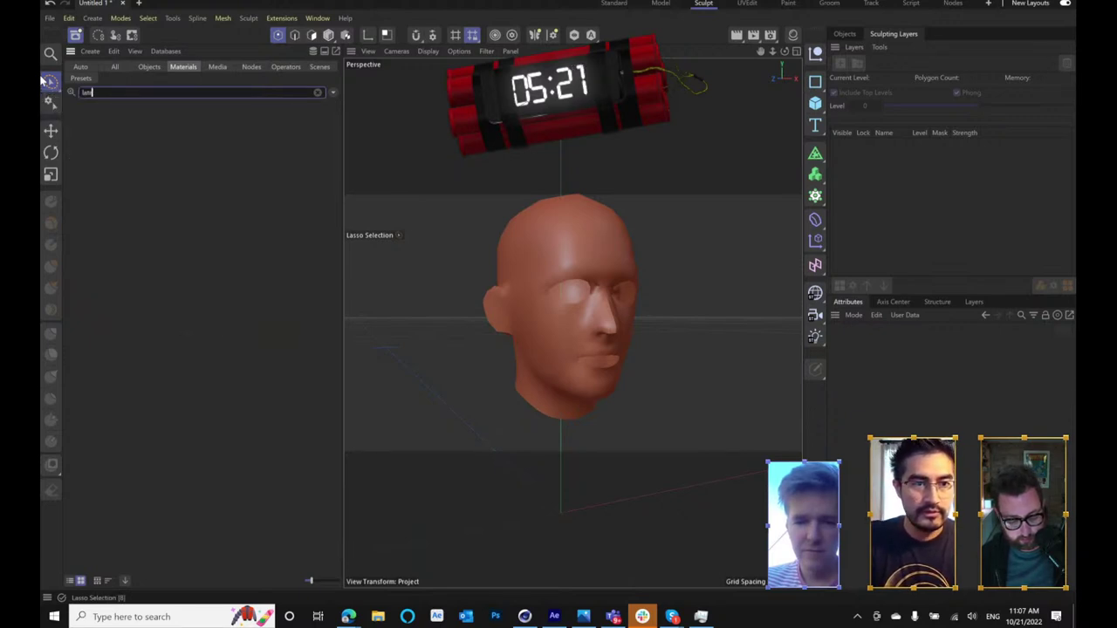
type("rubber")
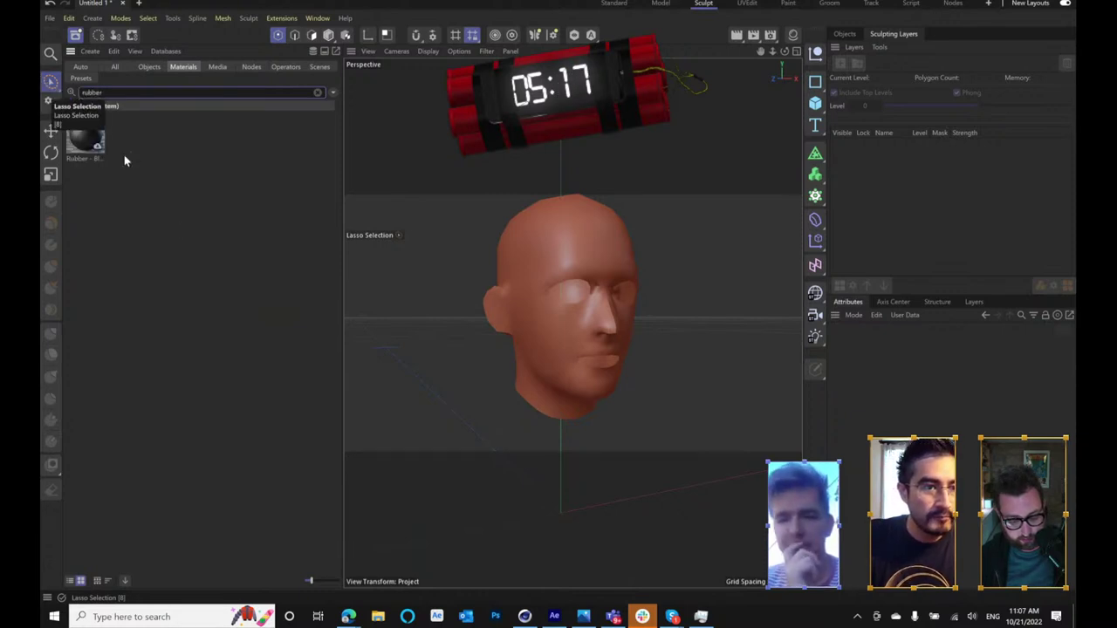
left_click_drag(122, 92, 82, 91)
key("BackSpace")
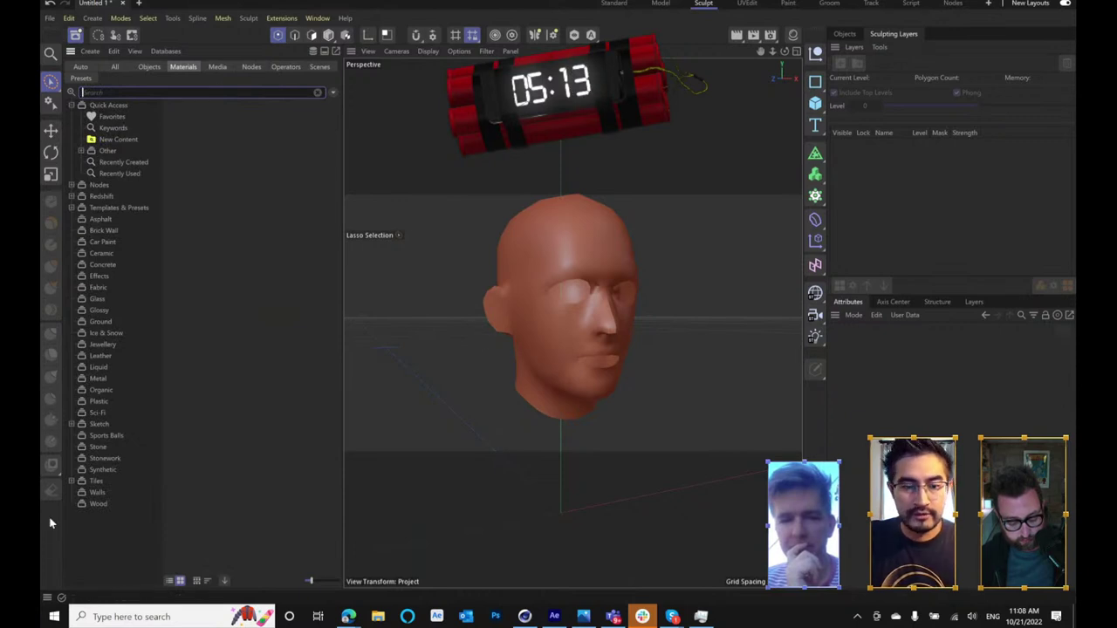
- Save the head scene as Maské in the 3D STUFF folder of 2022_10_21_2Fast_2Spooky's ELEMENTS folder and switch the keyboard layout
key("ctrl+s")
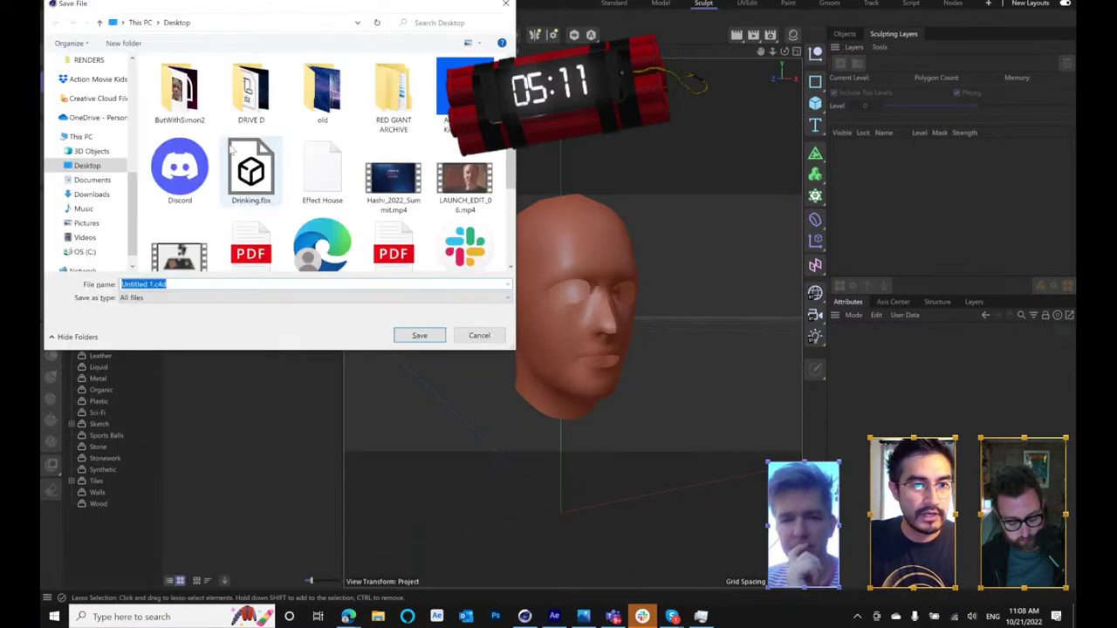
left_click(135, 146)
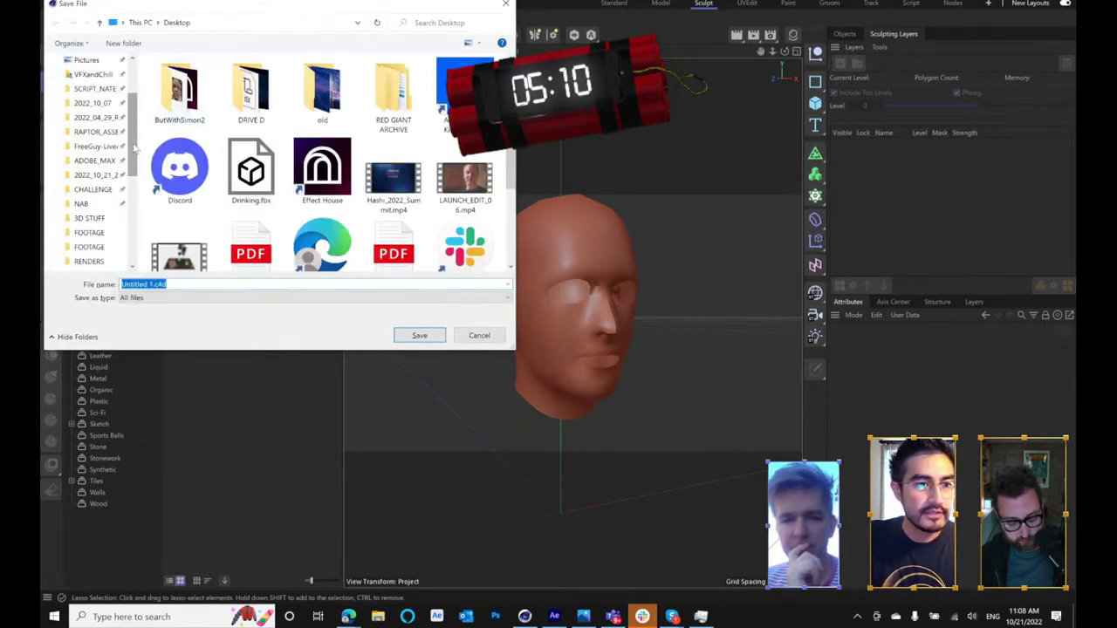
left_click(97, 174)
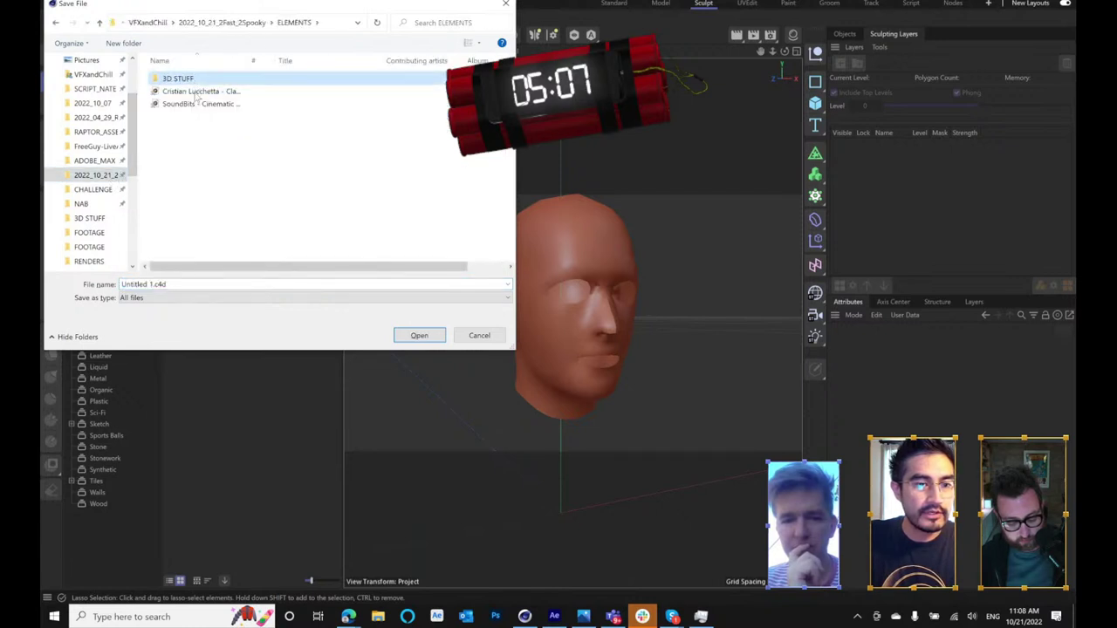
double_click(193, 80)
triple_click(197, 284)
type("Mask6")
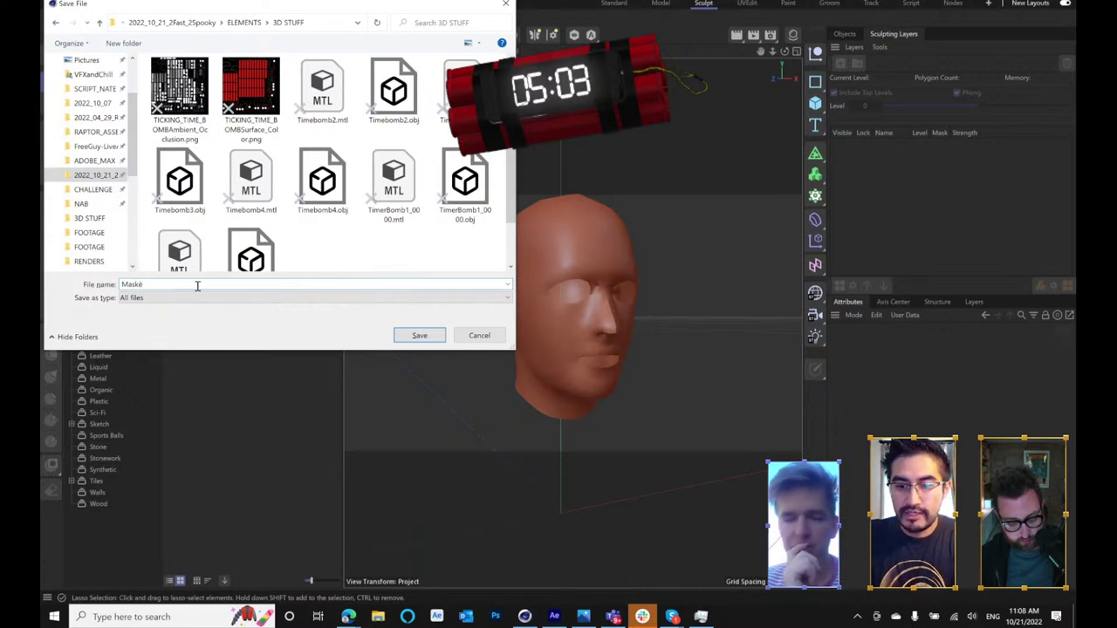
key("Return")
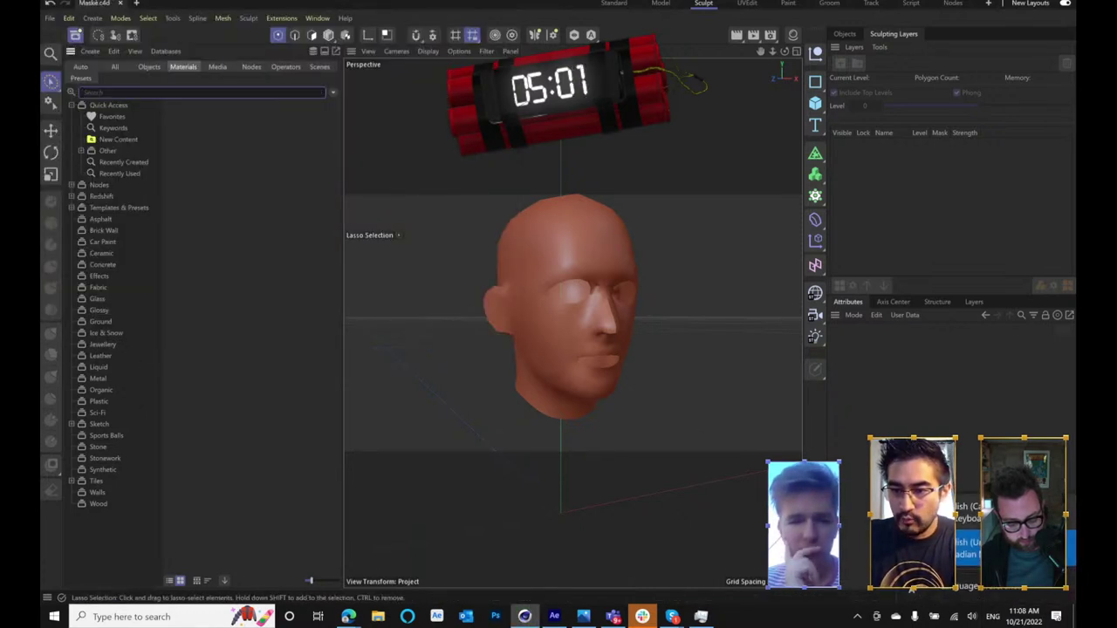
left_click(1012, 550)
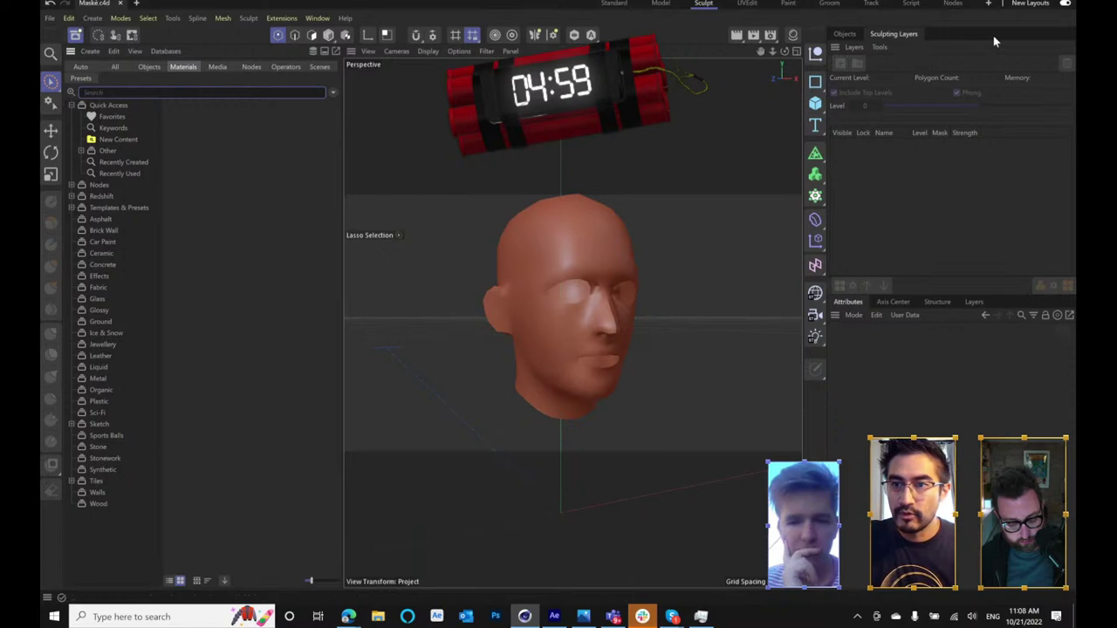
- Switch to After Effects and close the Cinema 4D window
left_click(1014, 2)
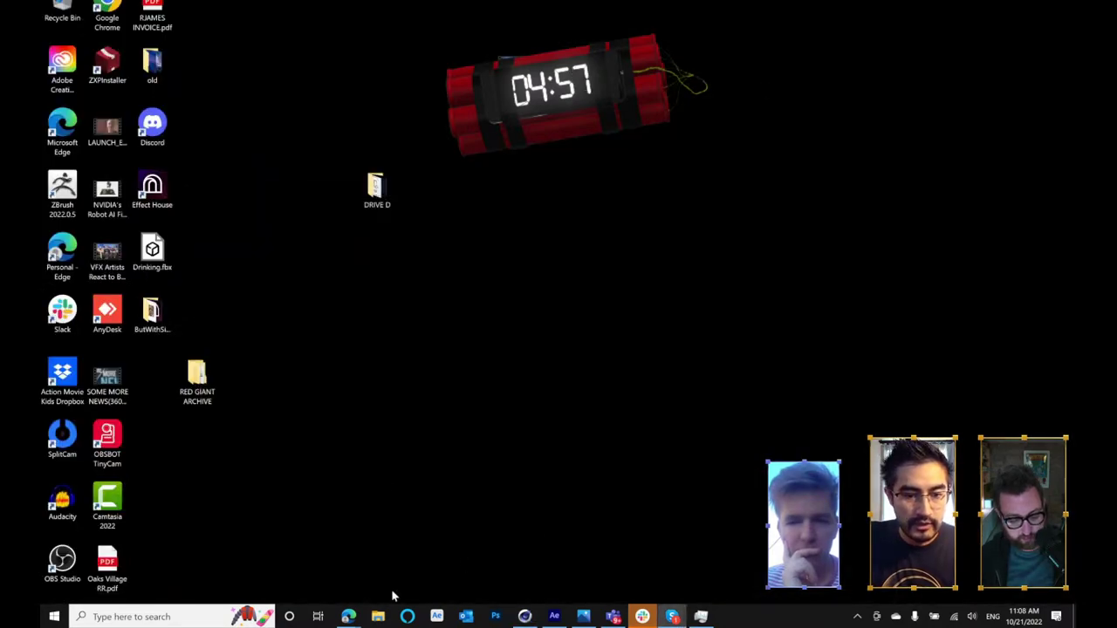
left_click(554, 616)
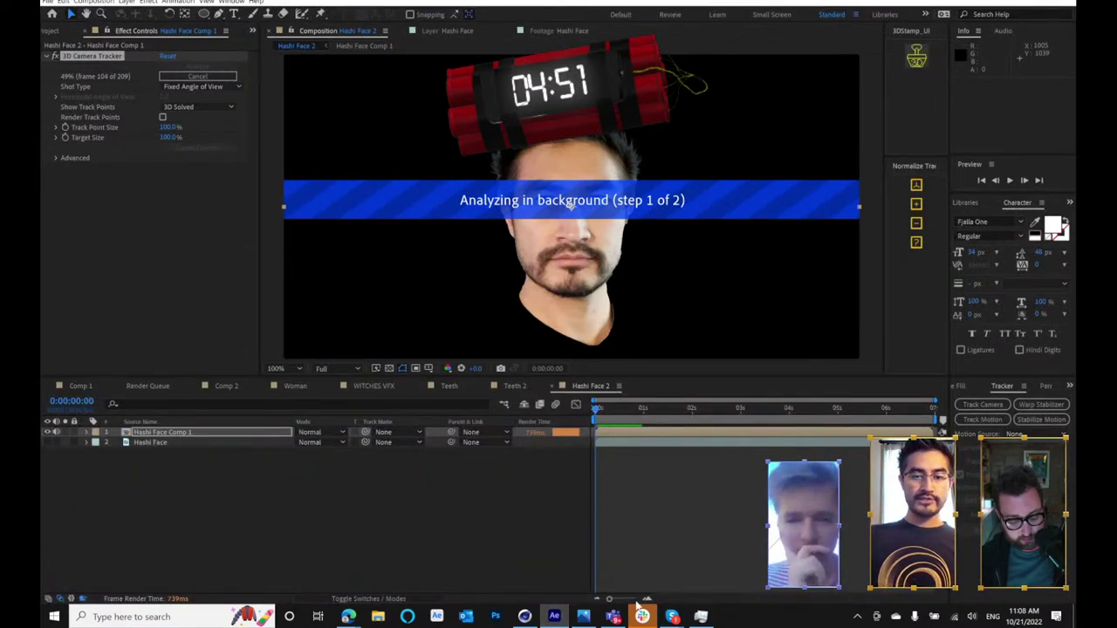
right_click(527, 615)
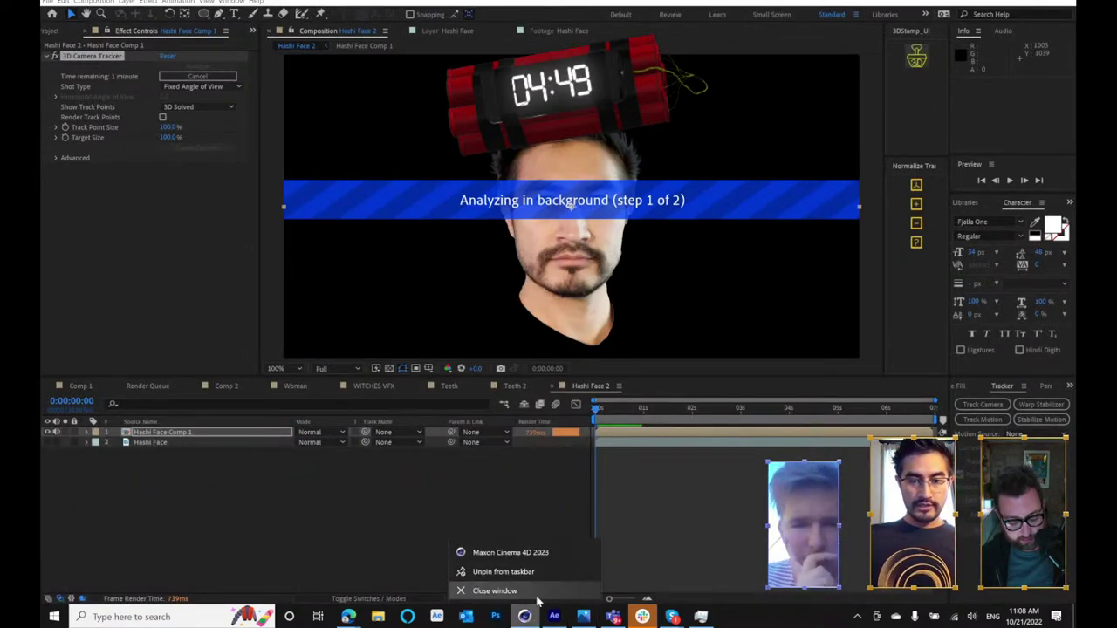
left_click(538, 596)
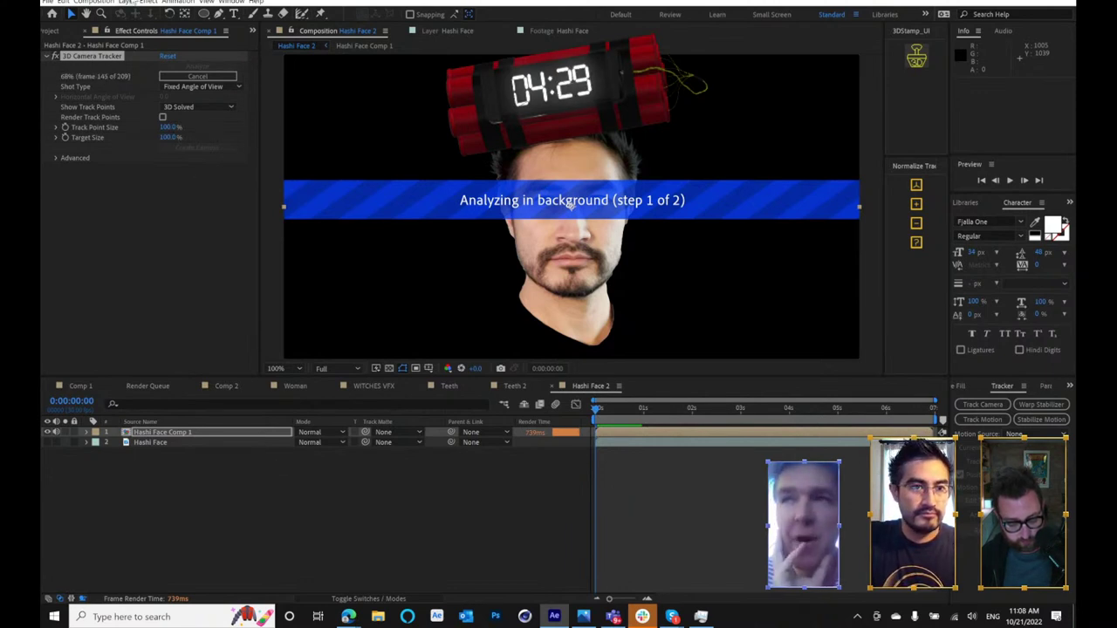
- Copy the Element layer from Comp 1 and paste it into the face composition that is being camera-tracked
left_click(128, 3)
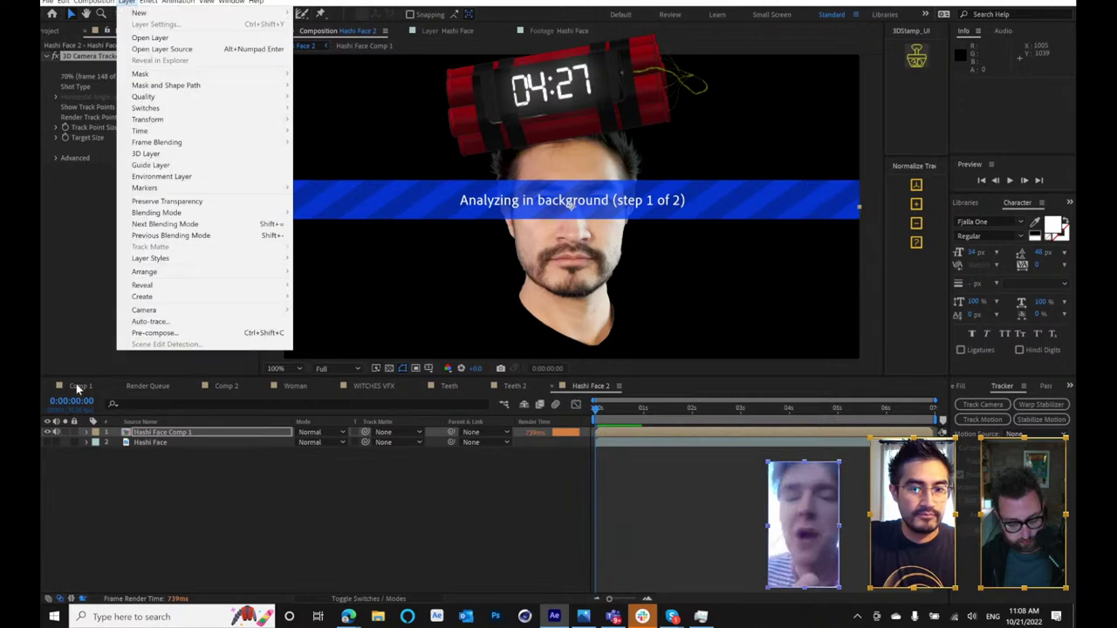
left_click(78, 385)
left_click(146, 432)
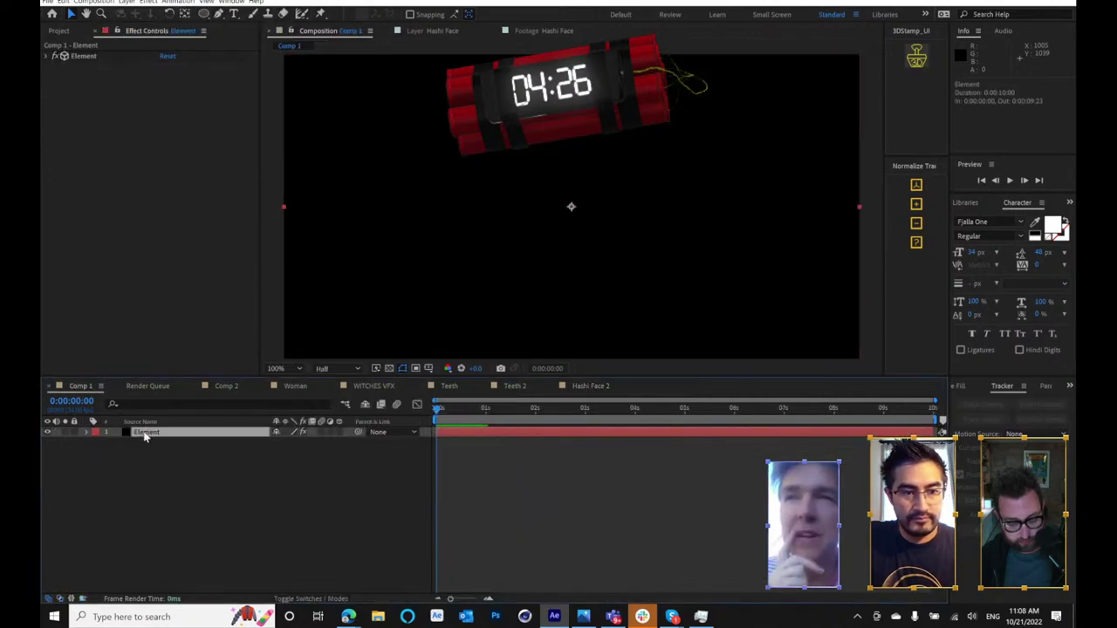
key("ctrl+c")
left_click(593, 386)
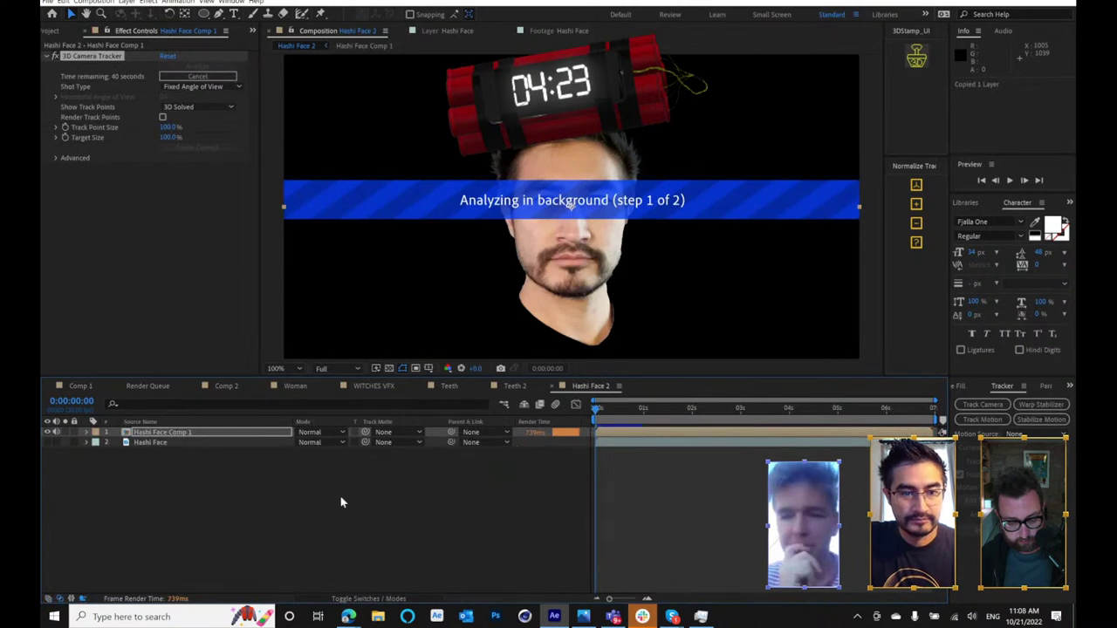
key("ctrl+v")
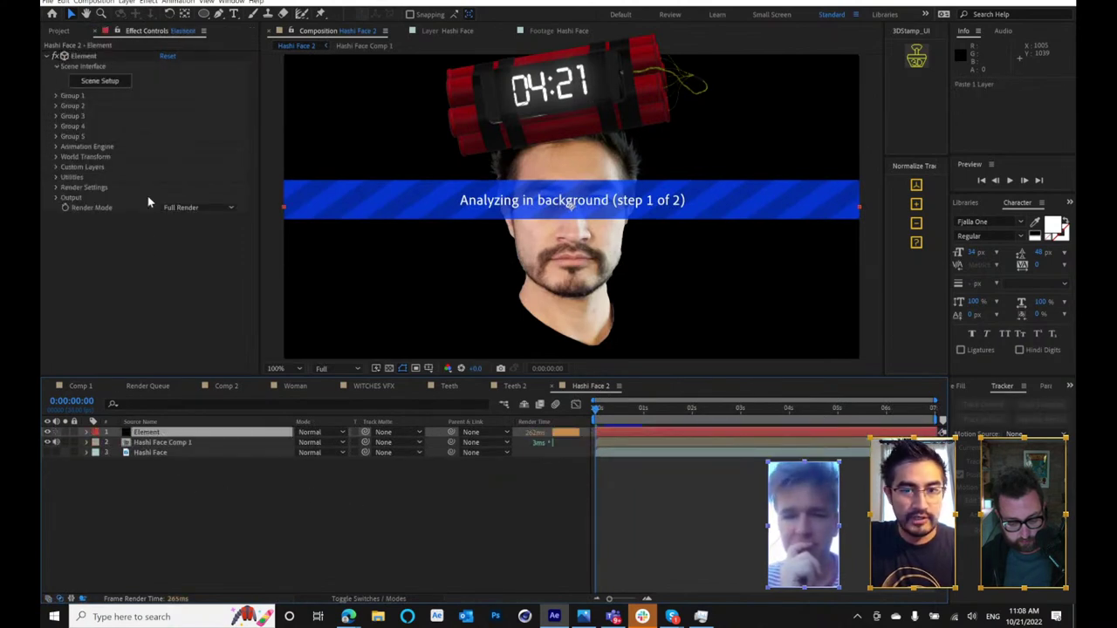
- Open the Element scene setup and import Maské.c4d from the project's ELEMENTS/3D STUFF folder with the default import preferences
left_click(110, 82)
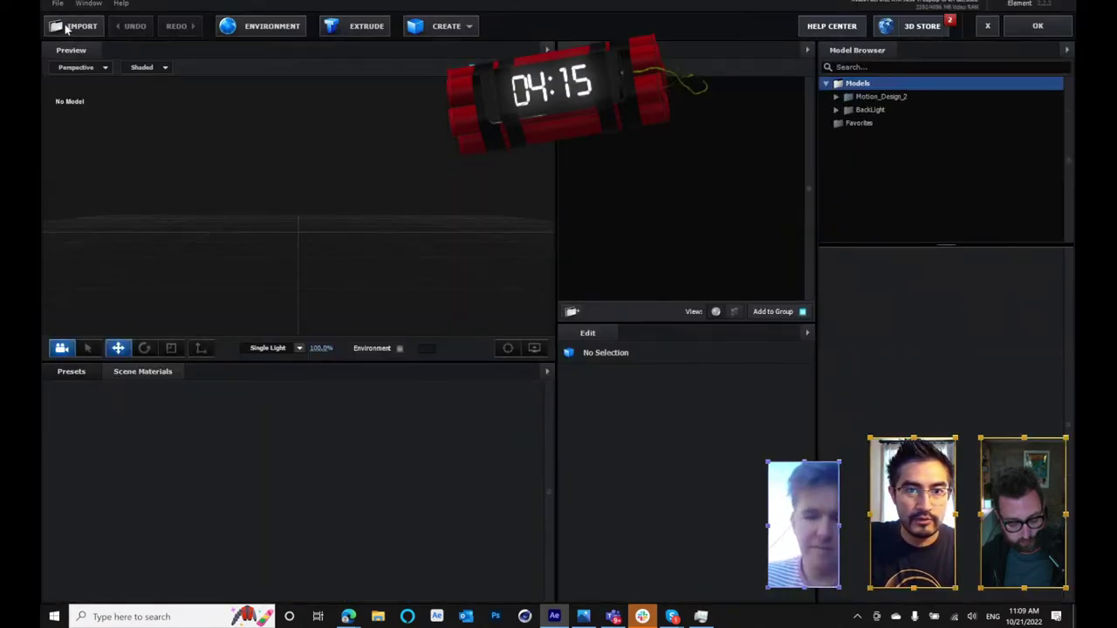
left_click(67, 27)
left_click(232, 23)
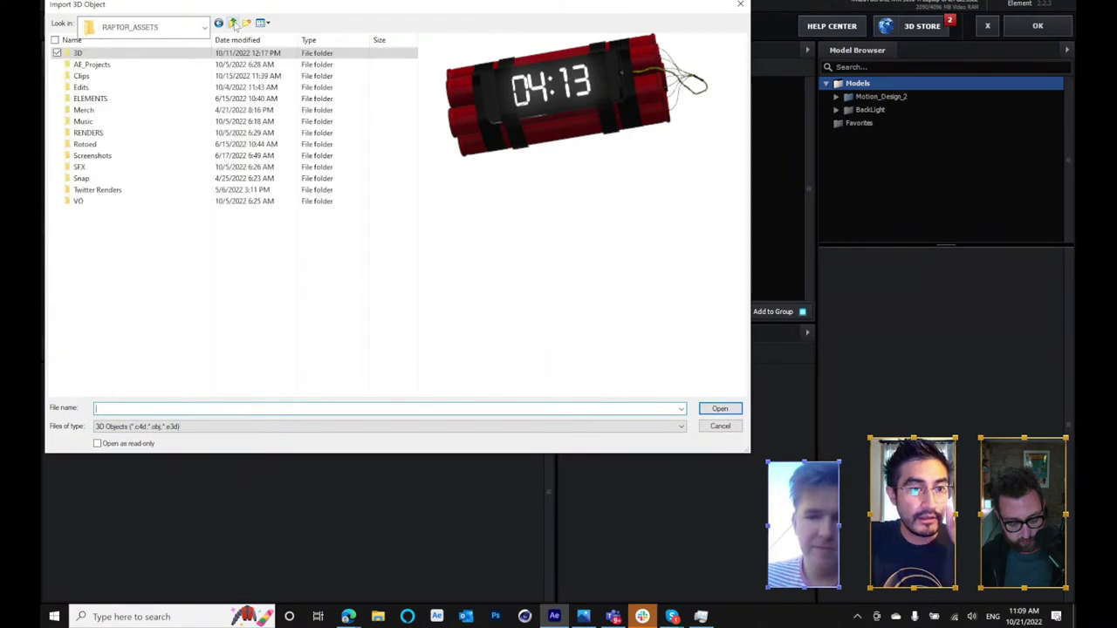
left_click(174, 27)
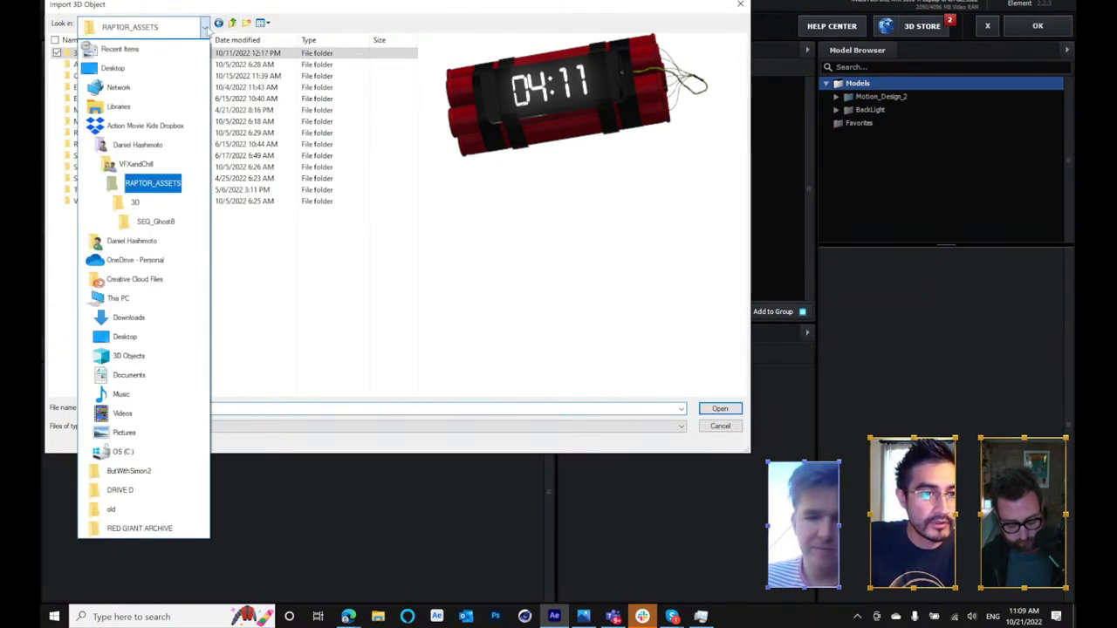
left_click(166, 164)
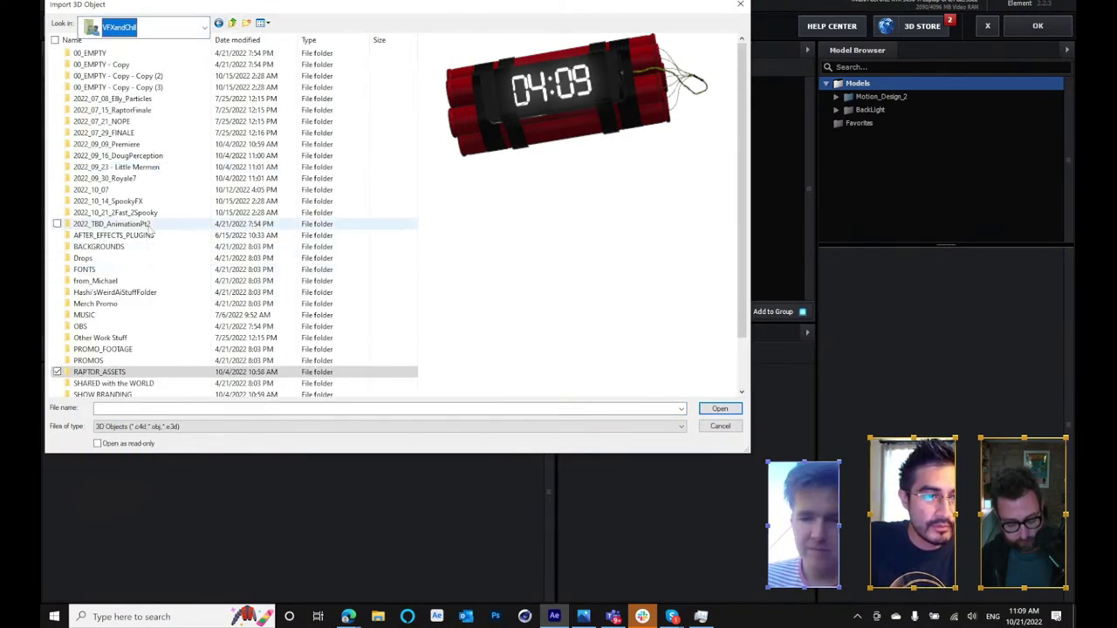
double_click(144, 213)
left_click(88, 90)
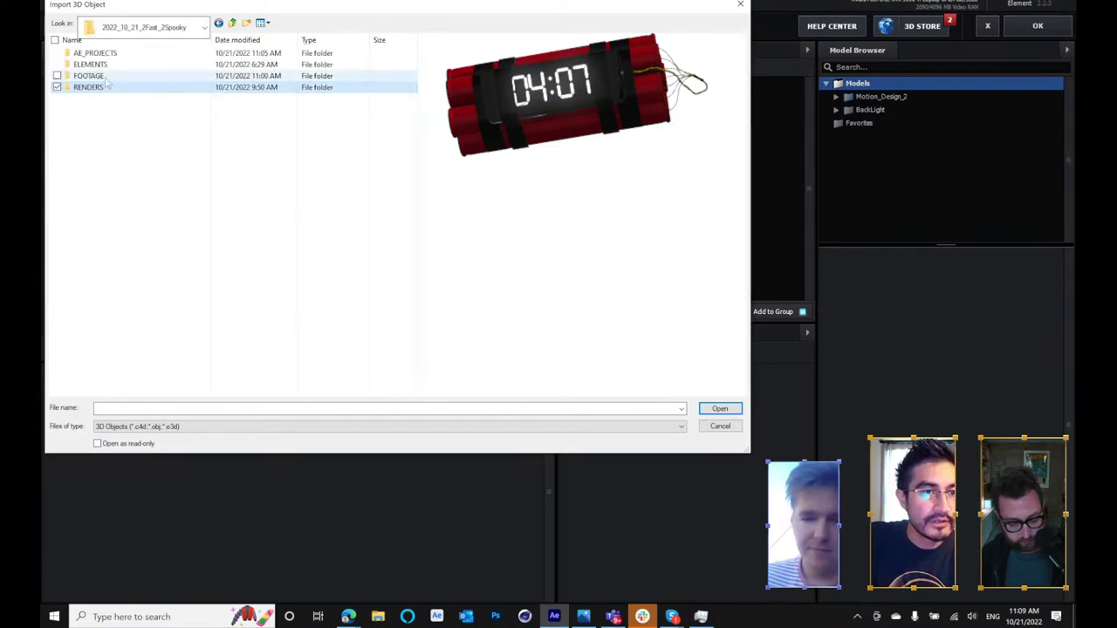
double_click(111, 64)
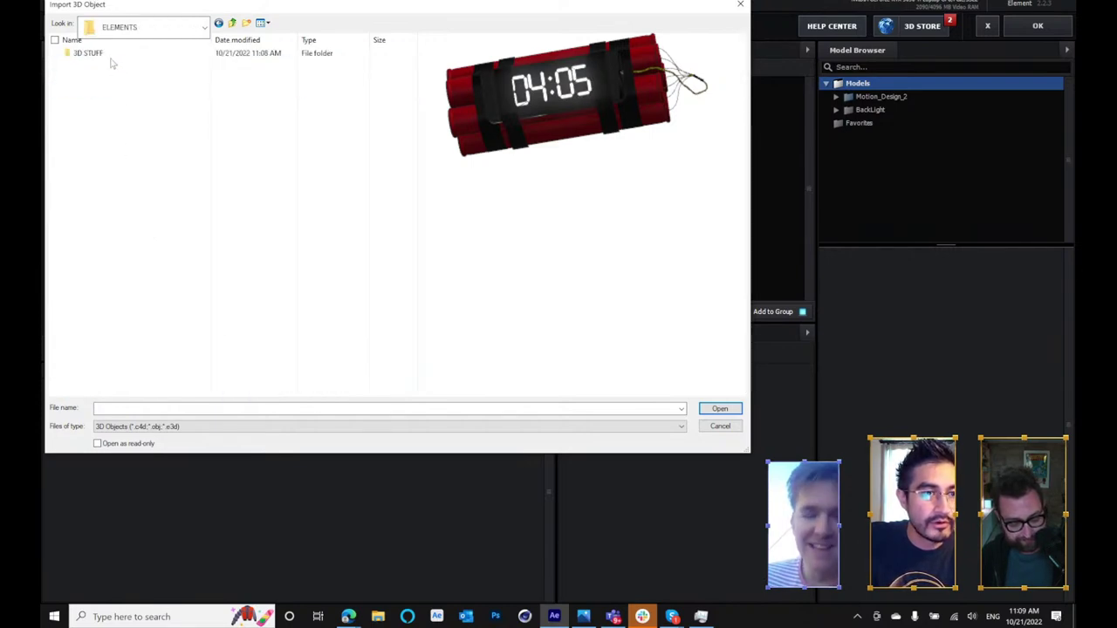
double_click(110, 54)
double_click(110, 54)
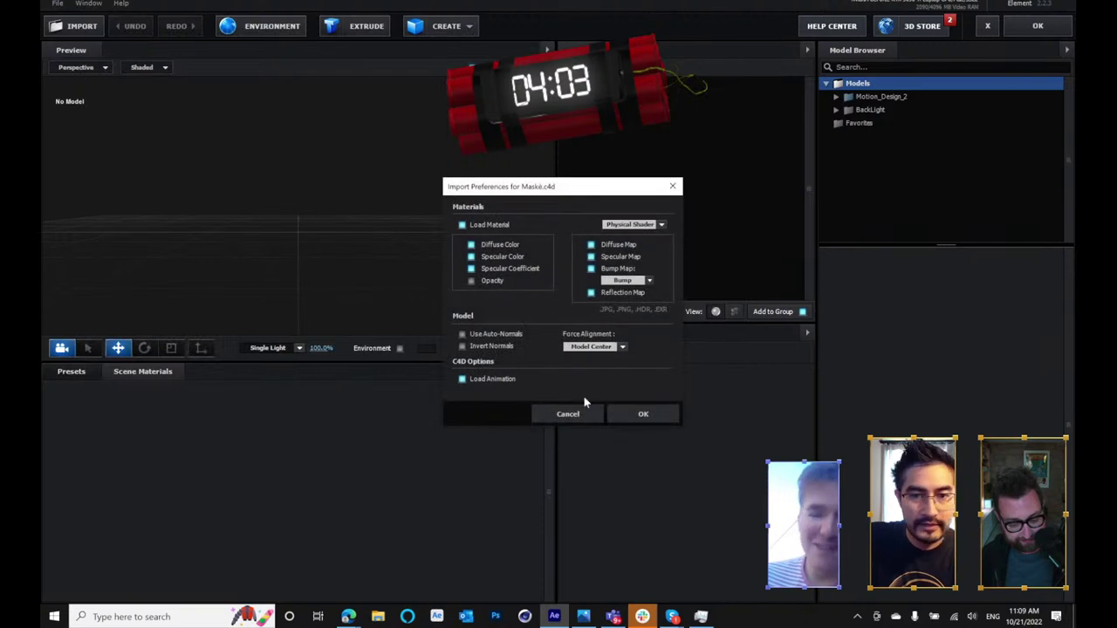
left_click(642, 415)
- Apply the fabric_carpet_04 material from the Pro_Shaders_2 Fabric presets to the imported mask model
left_click(71, 372)
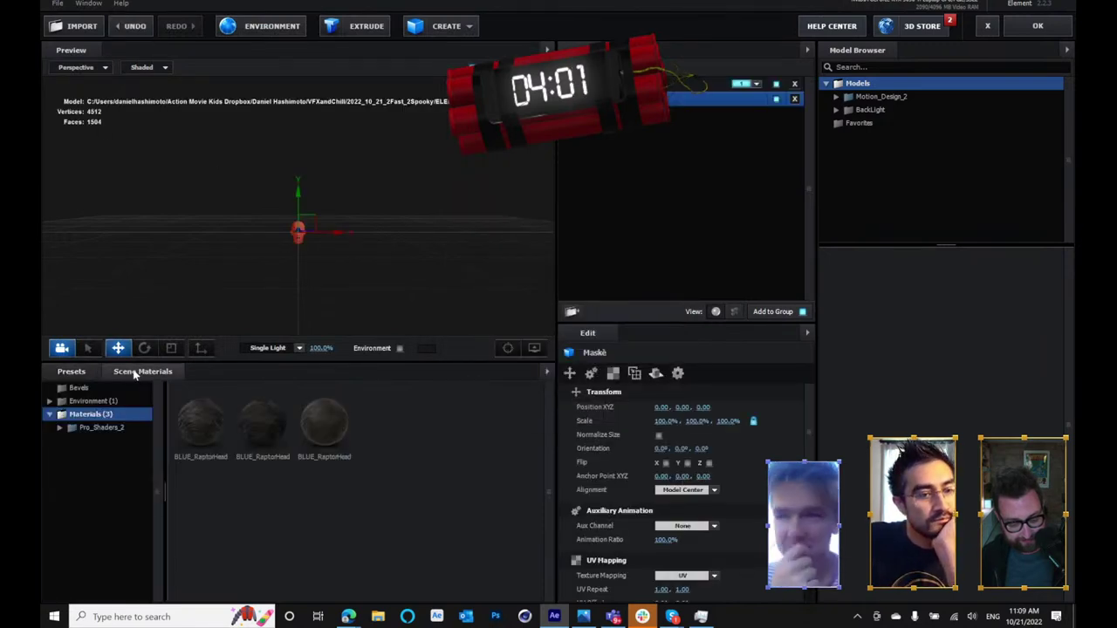
left_click(127, 376)
left_click(71, 372)
left_click(87, 413)
left_click(101, 428)
double_click(101, 428)
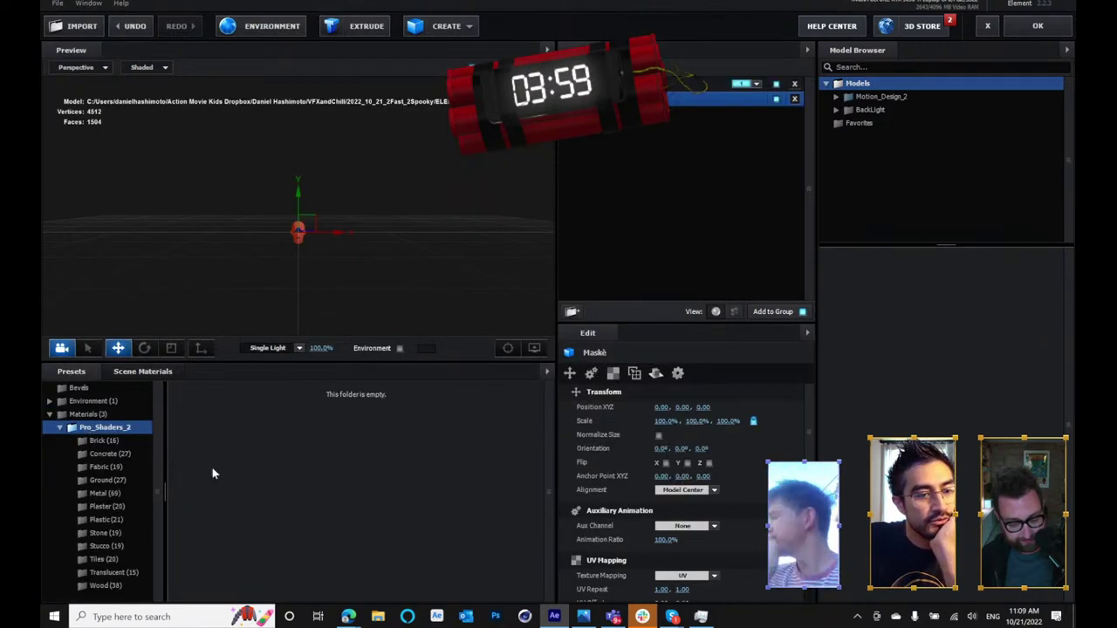
left_click(108, 467)
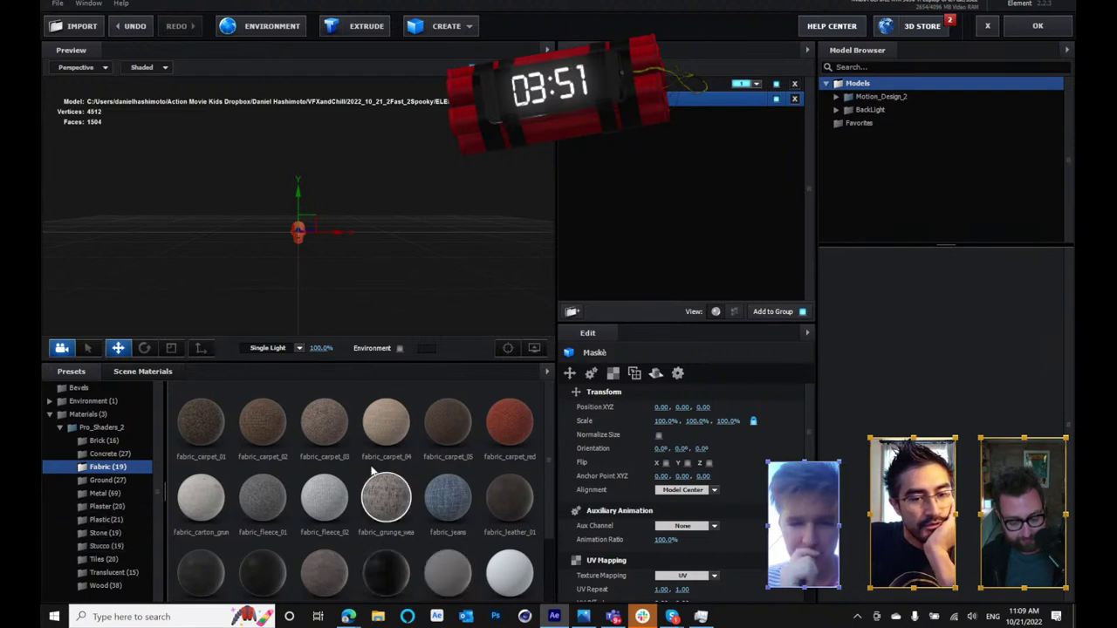
left_click_drag(392, 424, 295, 231)
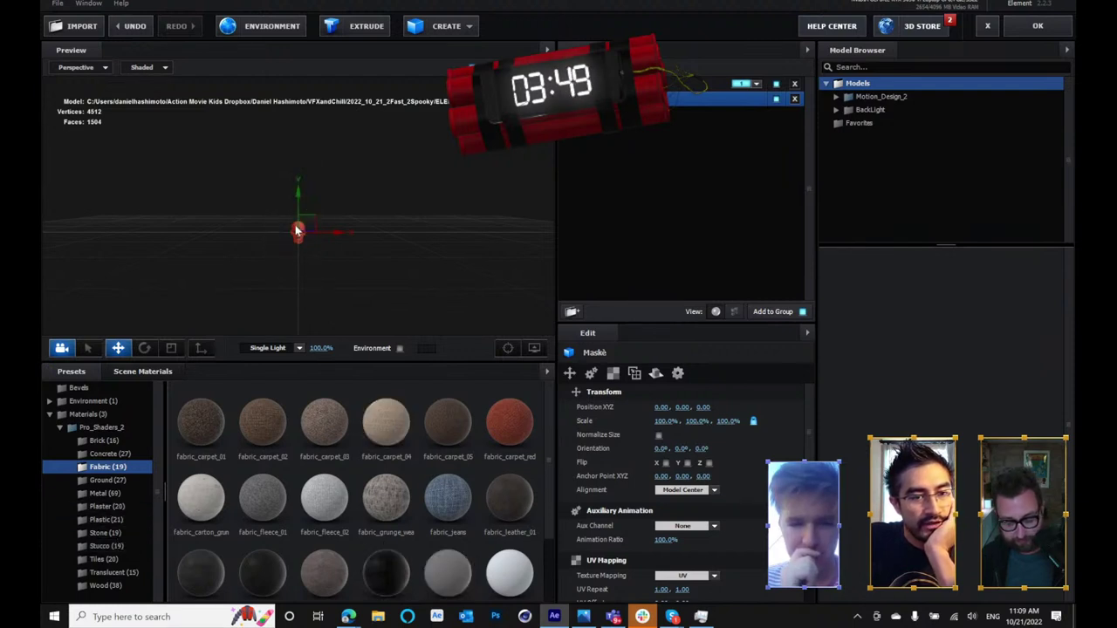
- Load BackLight_2K_01.jpg from the BackLight_2K folder as the scene's environment texture
left_click(271, 26)
left_click(541, 220)
left_click(539, 224)
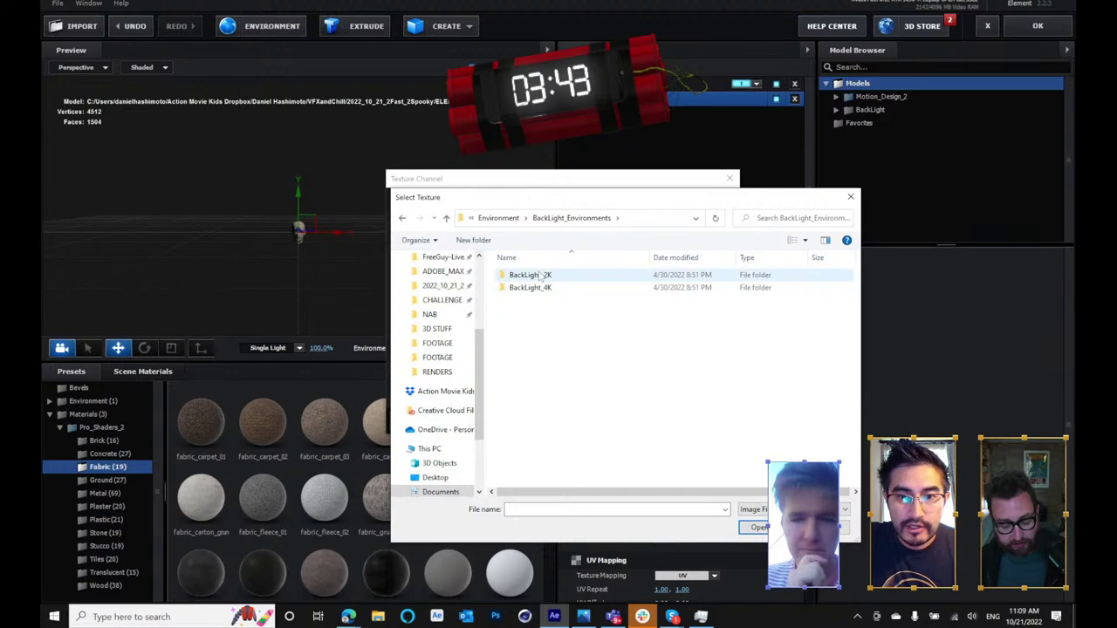
double_click(576, 275)
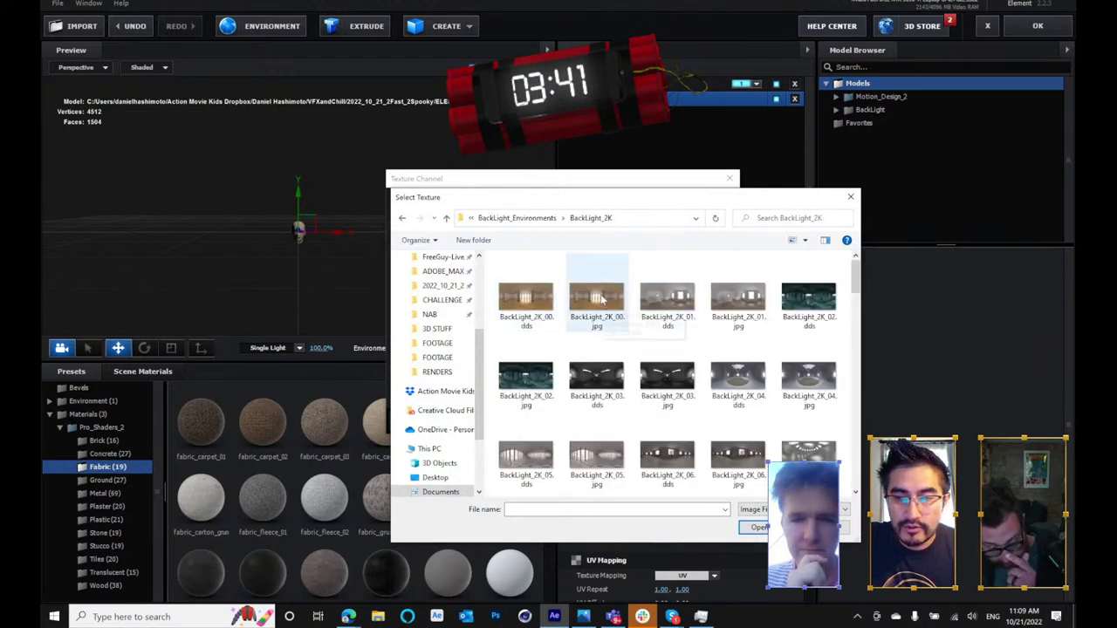
scroll(713, 394, "down", 5)
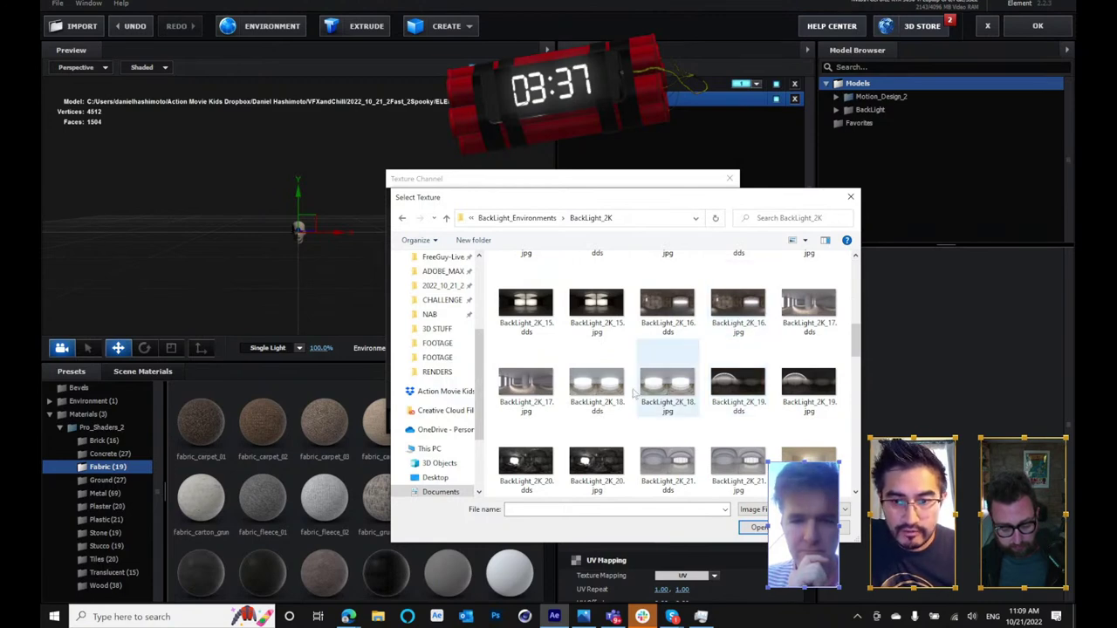
scroll(785, 427, "down", 2)
scroll(785, 429, "down", 1)
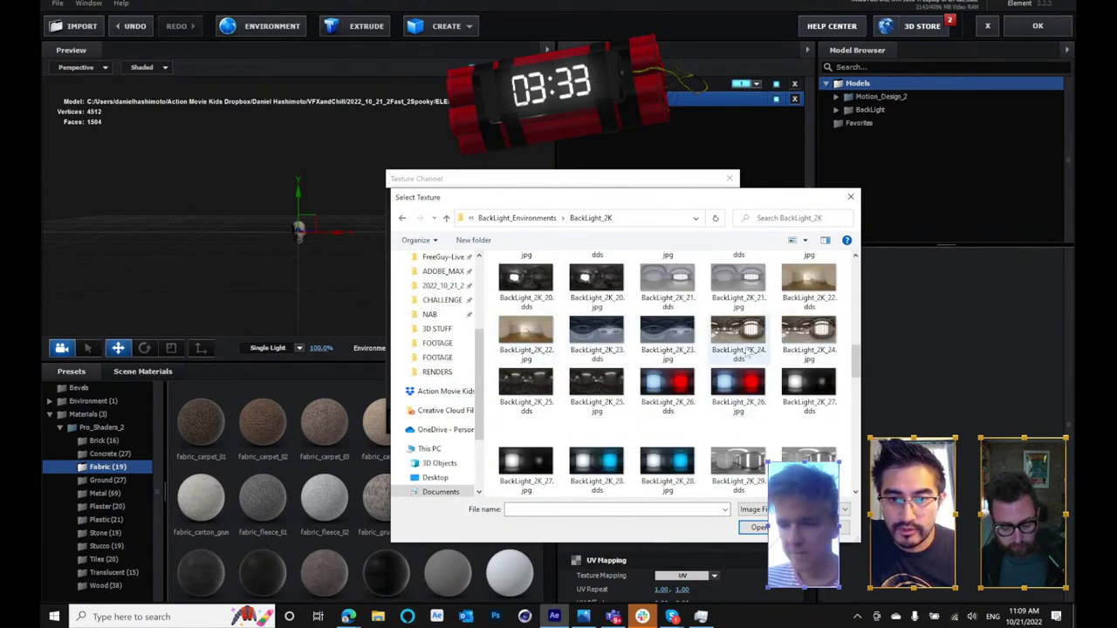
scroll(738, 342, "up", 5)
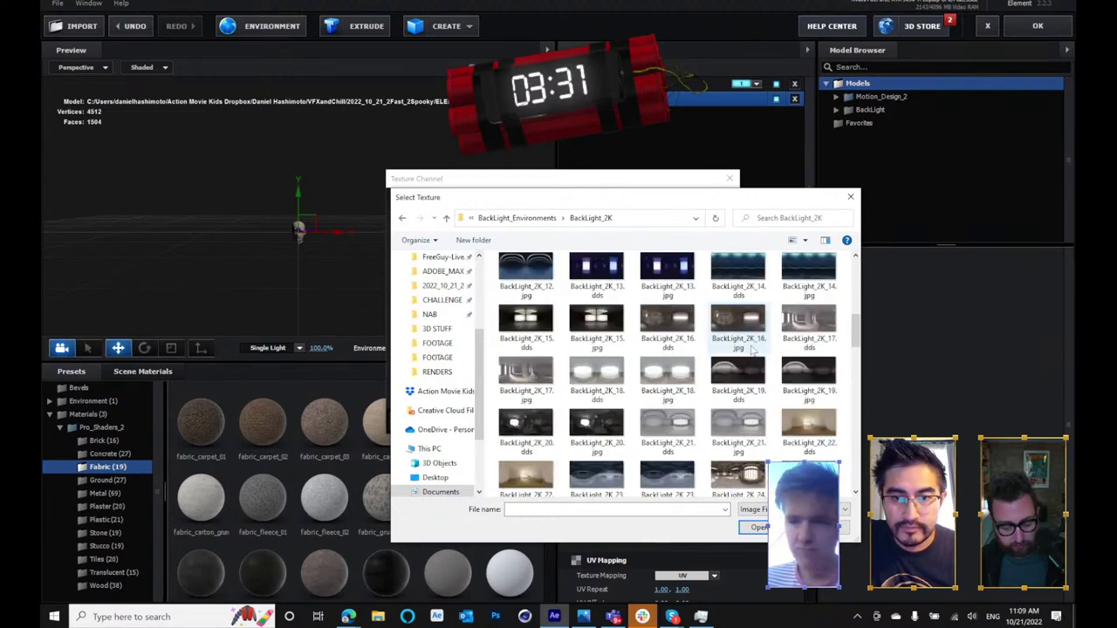
double_click(738, 303)
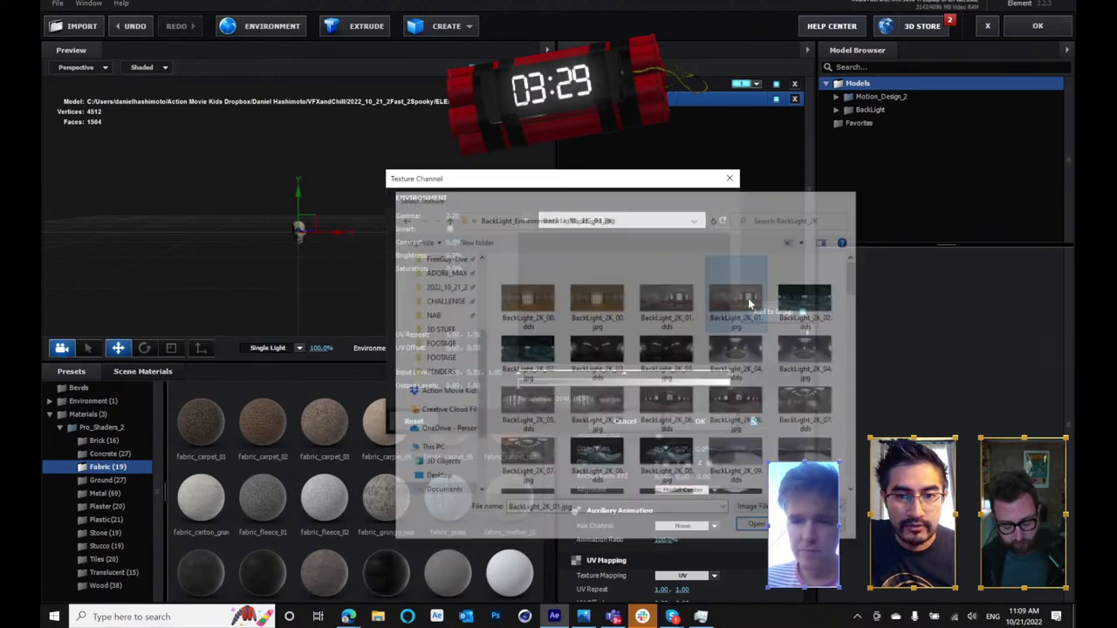
left_click(698, 422)
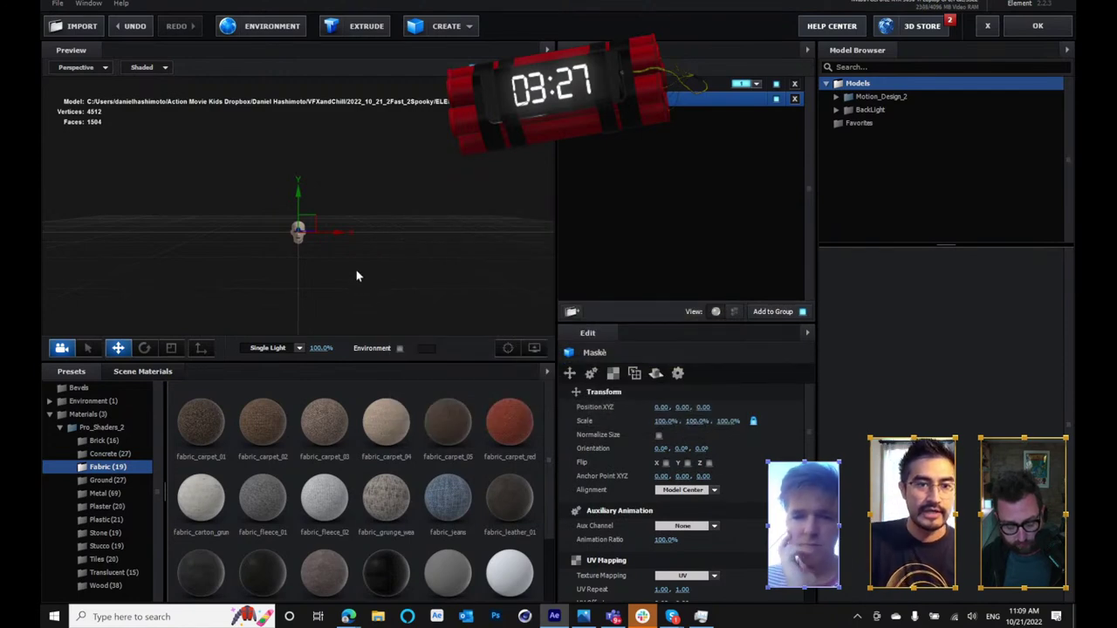
- Accept the Element scene and create a group null for Group 1
left_click(1016, 29)
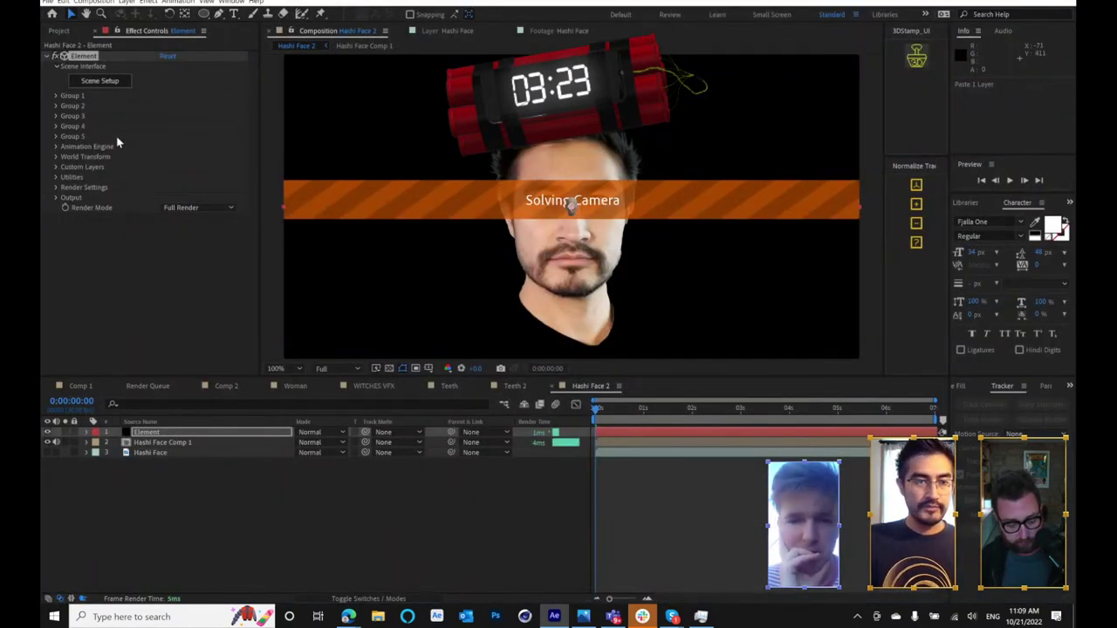
left_click(57, 95)
left_click(77, 168)
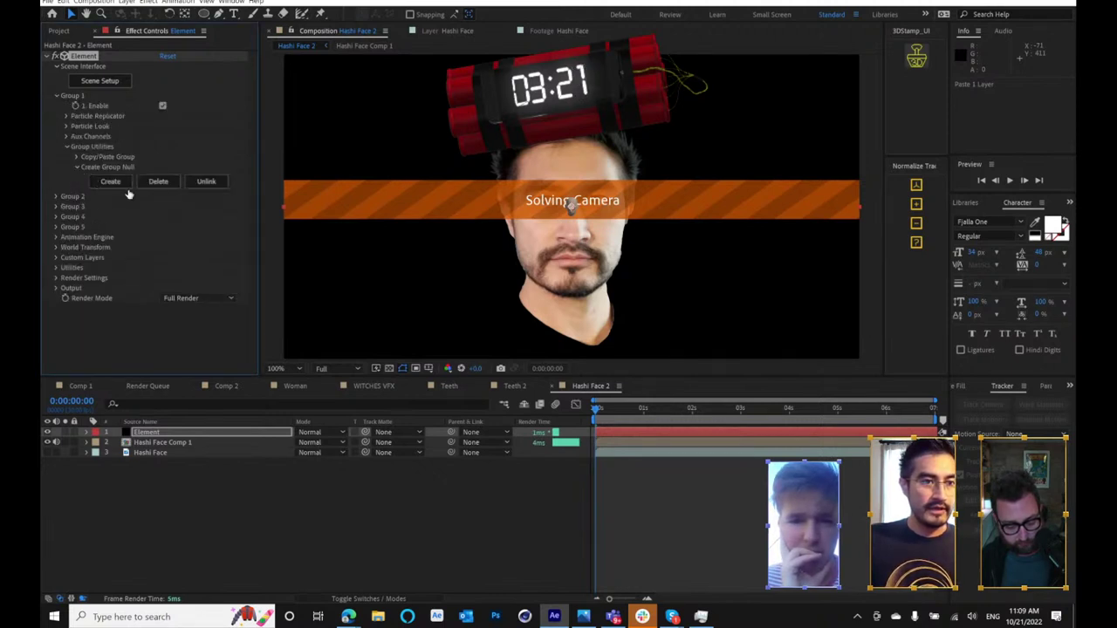
left_click(116, 184)
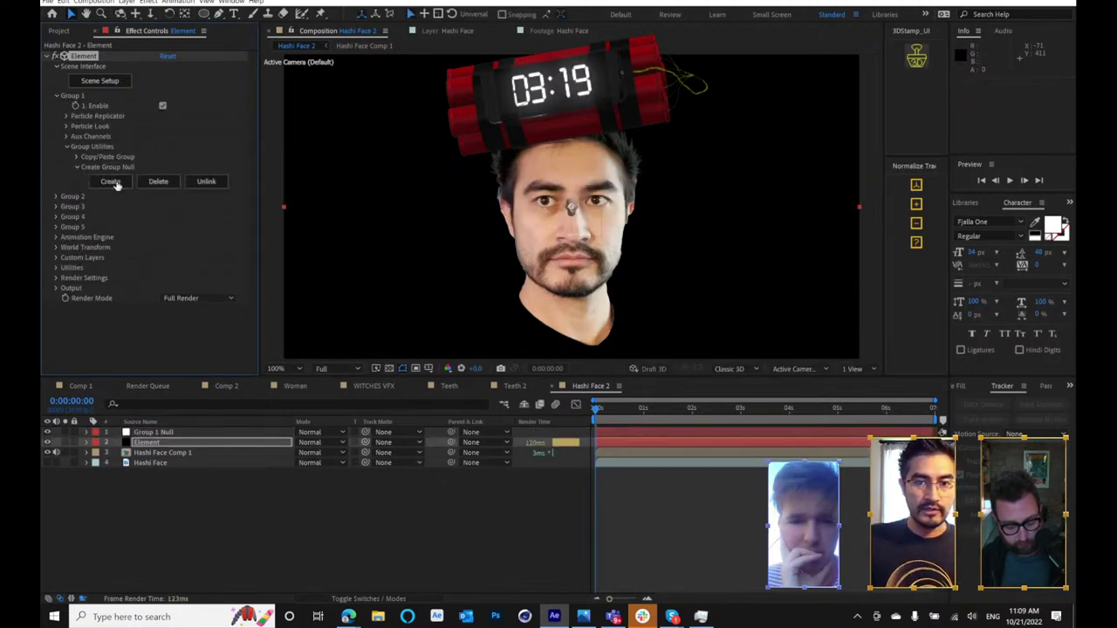
- On Hashi Face Comp 1, create a solid and camera from three 3D Camera Tracker points across the forehead and mouth
left_click(175, 434)
left_click(181, 454)
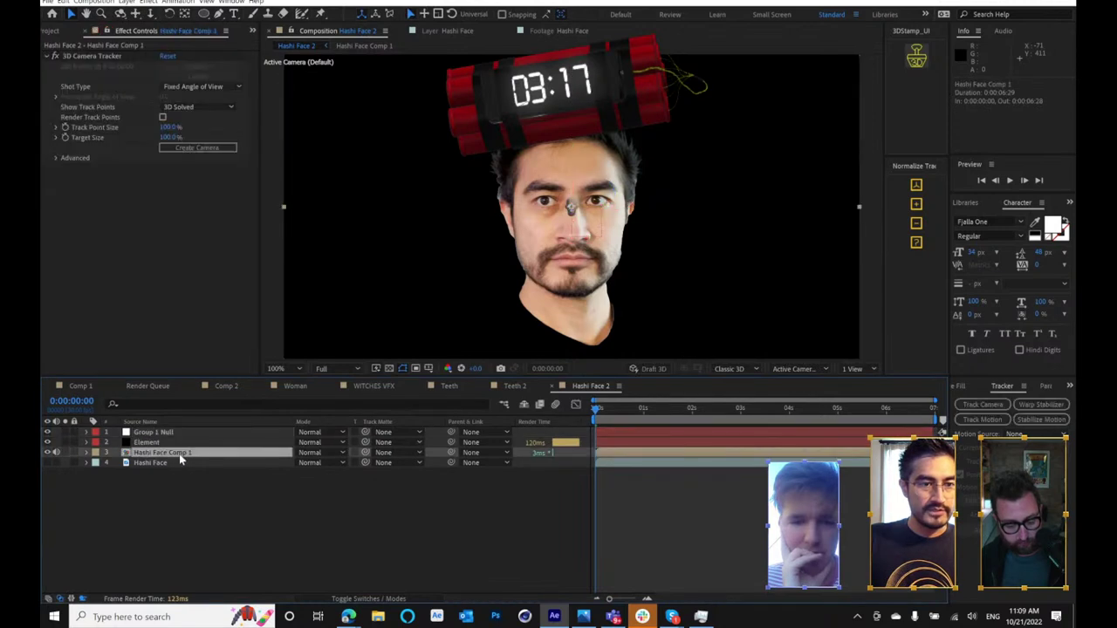
left_click(89, 59)
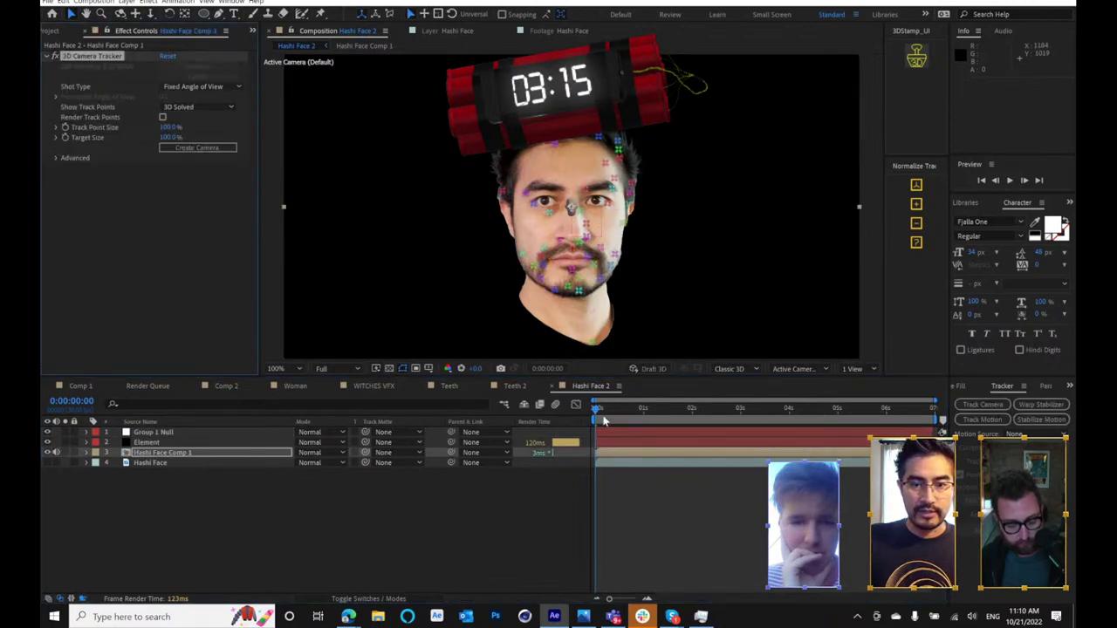
left_click_drag(604, 421, 582, 413)
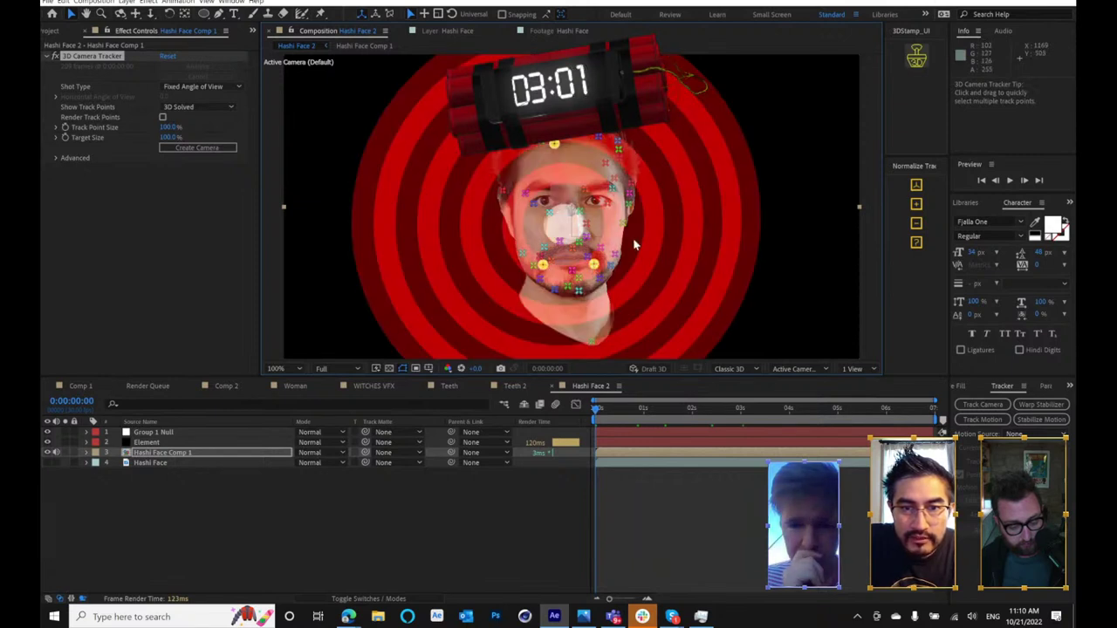
right_click(599, 223)
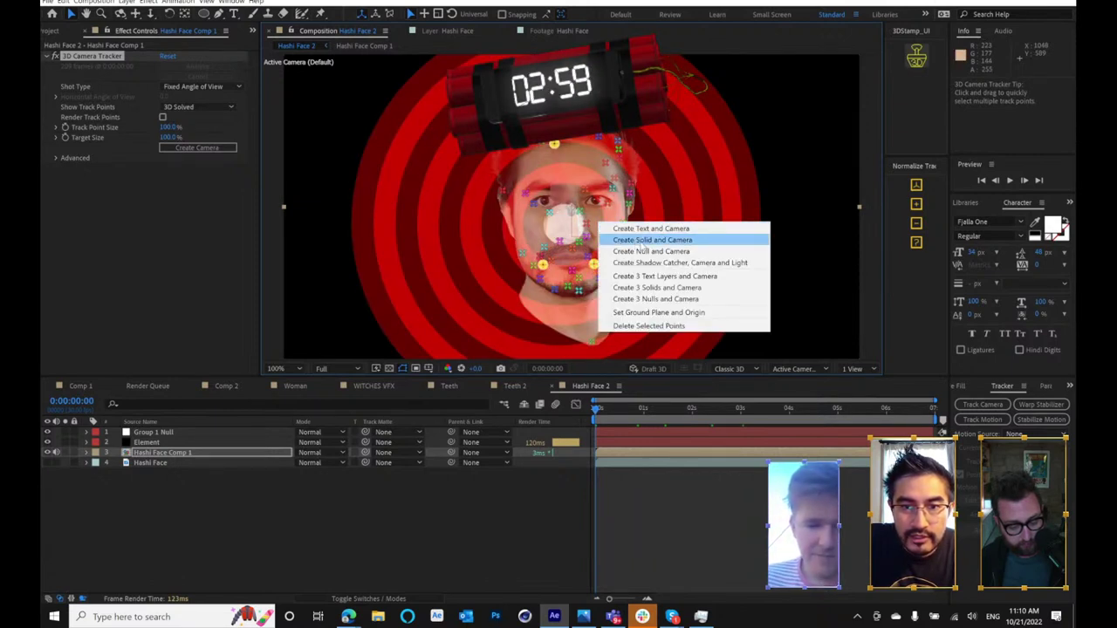
left_click(643, 245)
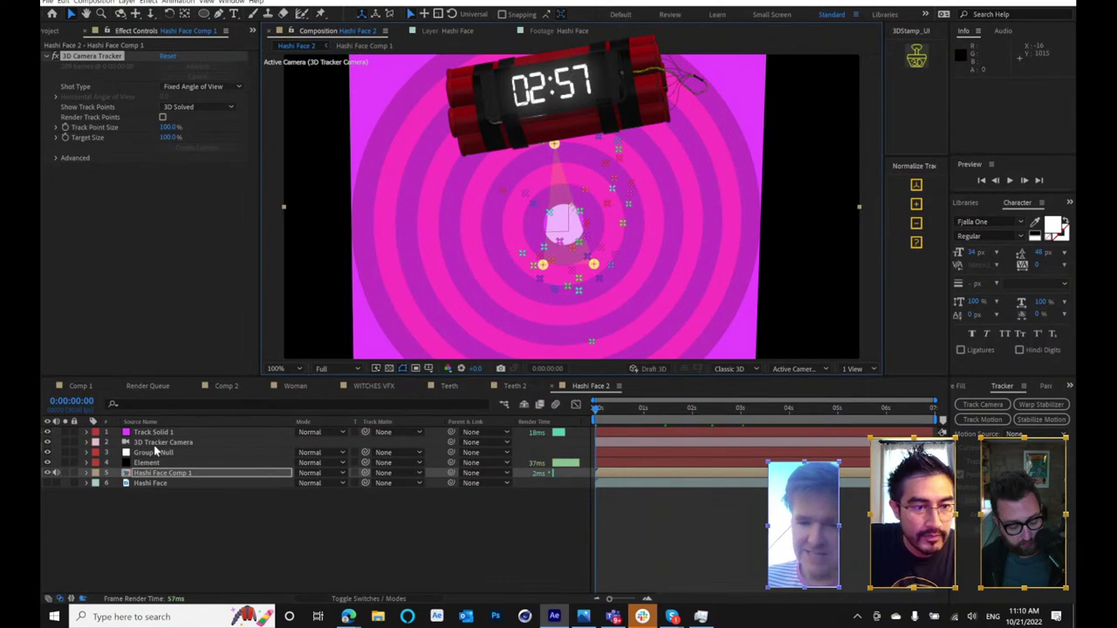
- Rename the track solid layer as Wall
left_click(152, 432)
key("Return")
type("W")
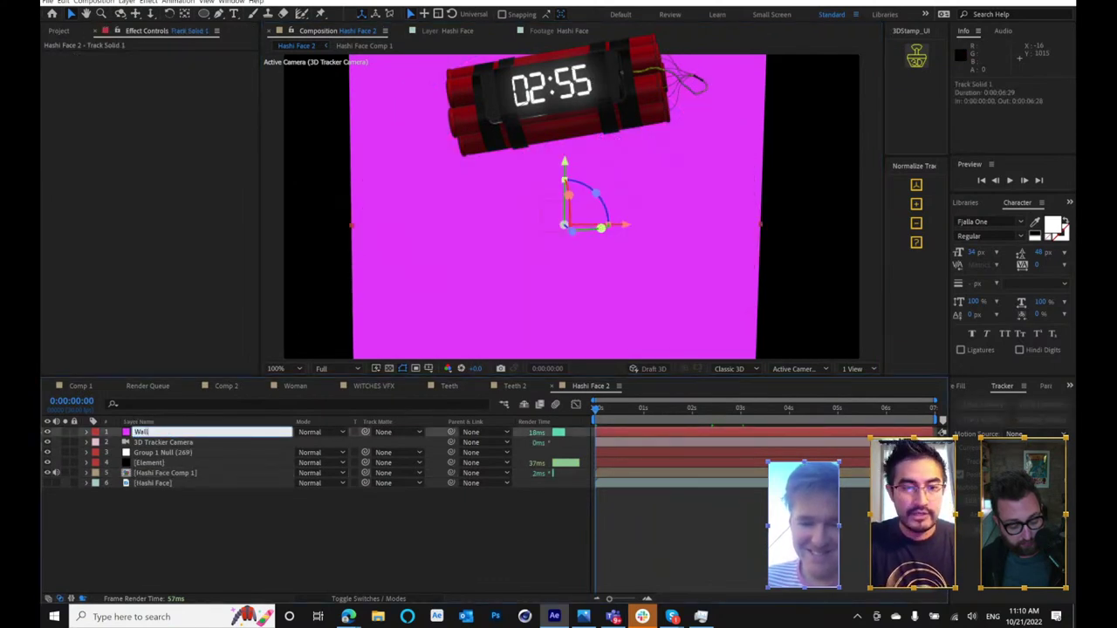
type("all")
key("Return")
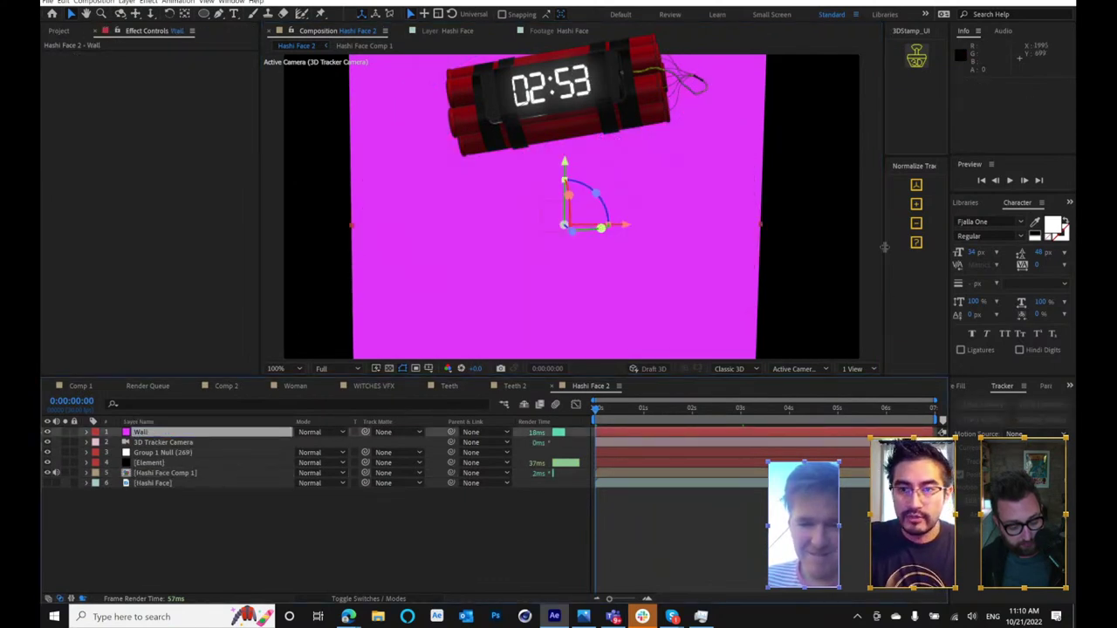
- Normalize the camera track using the Wall solid as the reference, and hide the Wall layer
left_click(914, 185)
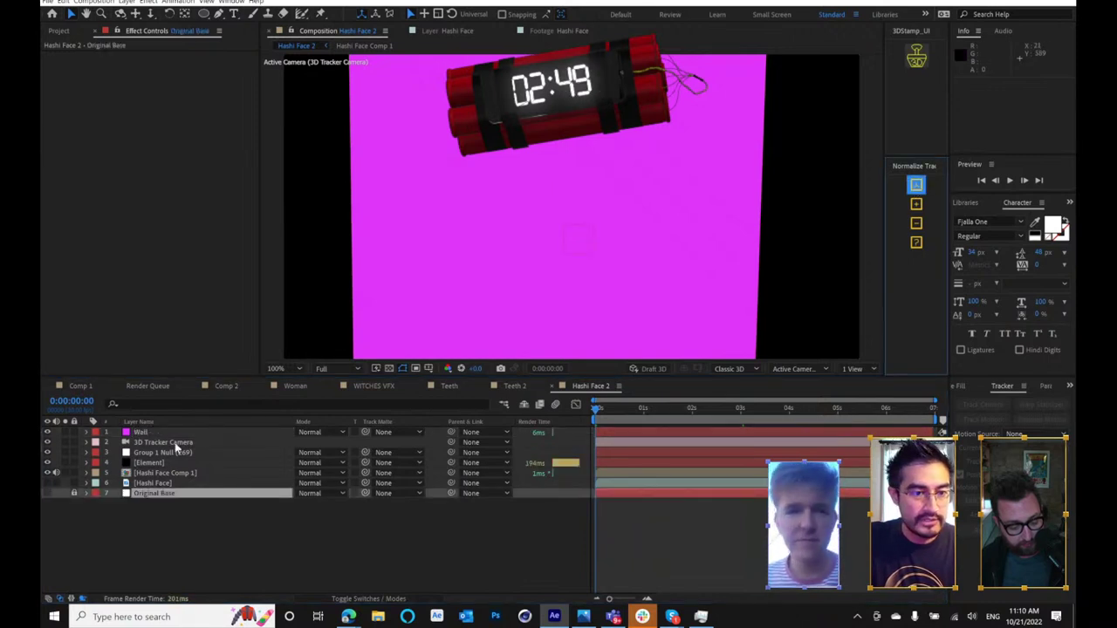
left_click(135, 432)
left_click(48, 433)
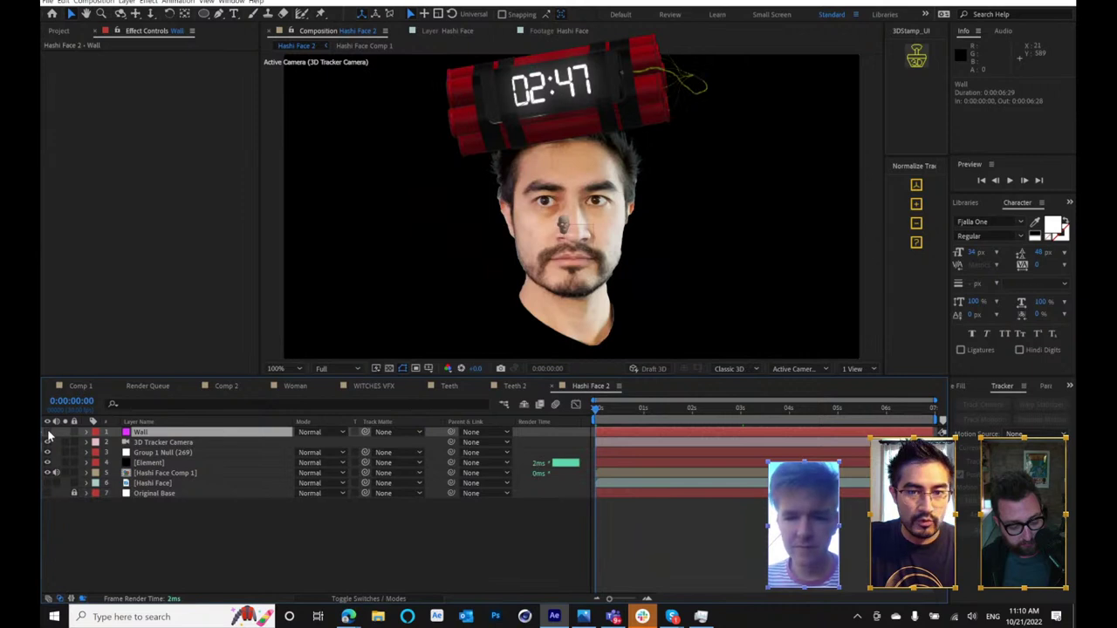
- Scale the Group 1 Null up to 1043% so the mask matches the size of the face
left_click(186, 462)
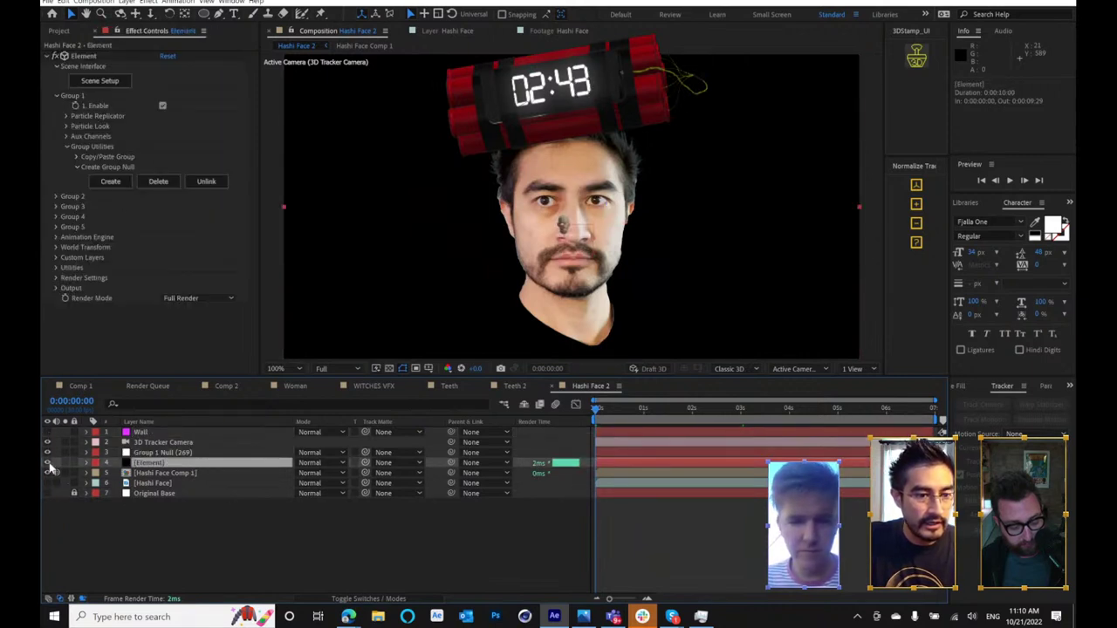
left_click(160, 453)
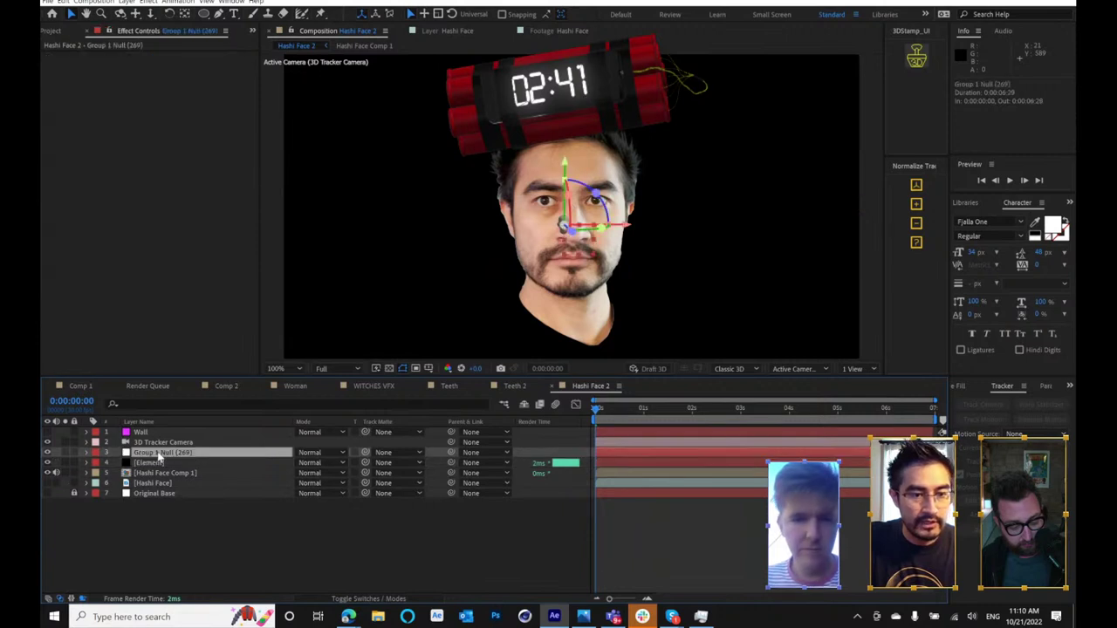
key("s")
left_click_drag(330, 463, 340, 463)
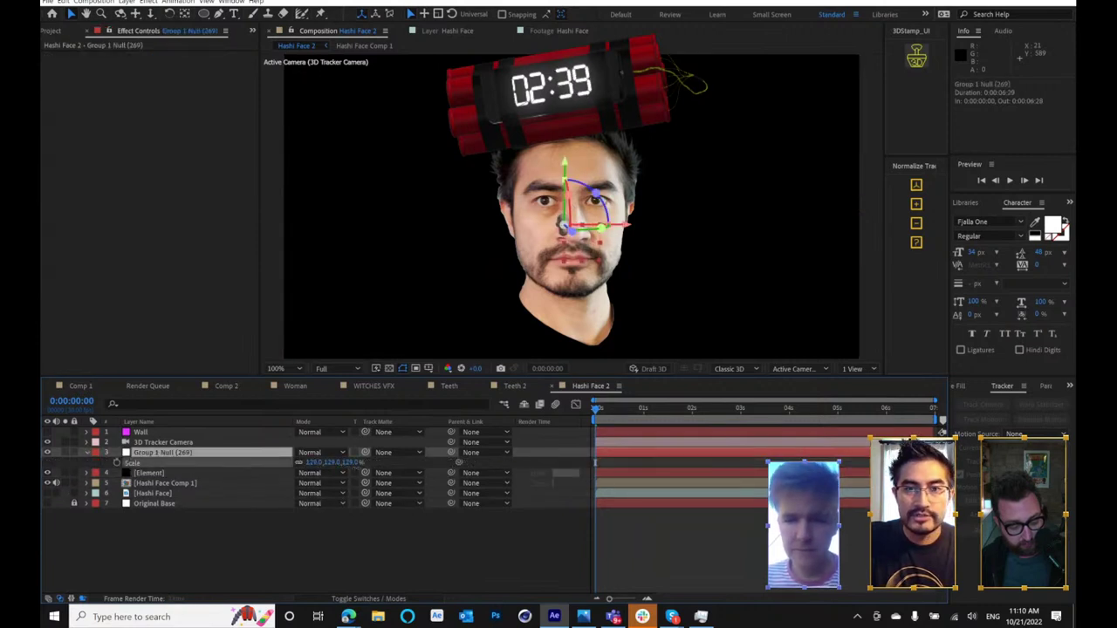
left_click_drag(420, 473, 696, 464)
left_click_drag(480, 462, 628, 462)
- Open the Element scene setup and apply the fabric_leather_damaged preset to the mask model
left_click(174, 472)
left_click(99, 81)
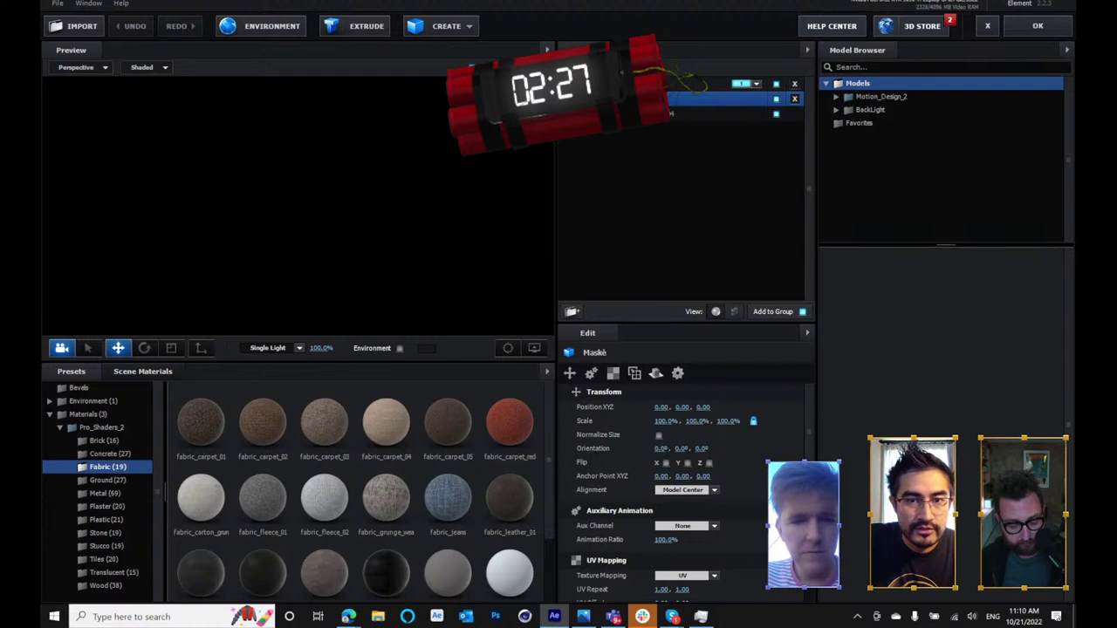
left_click_drag(340, 572, 636, 122)
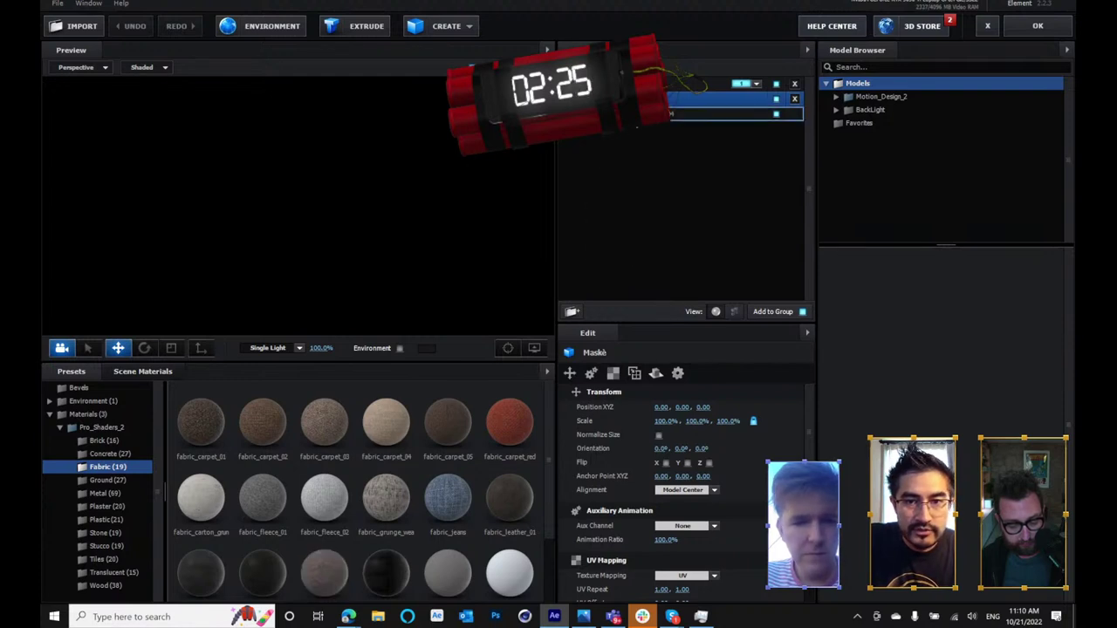
- Enable Draw Backfaces for the fabric_leather_damaged scene material and accept the Element scene
scroll(488, 493, "down", 1)
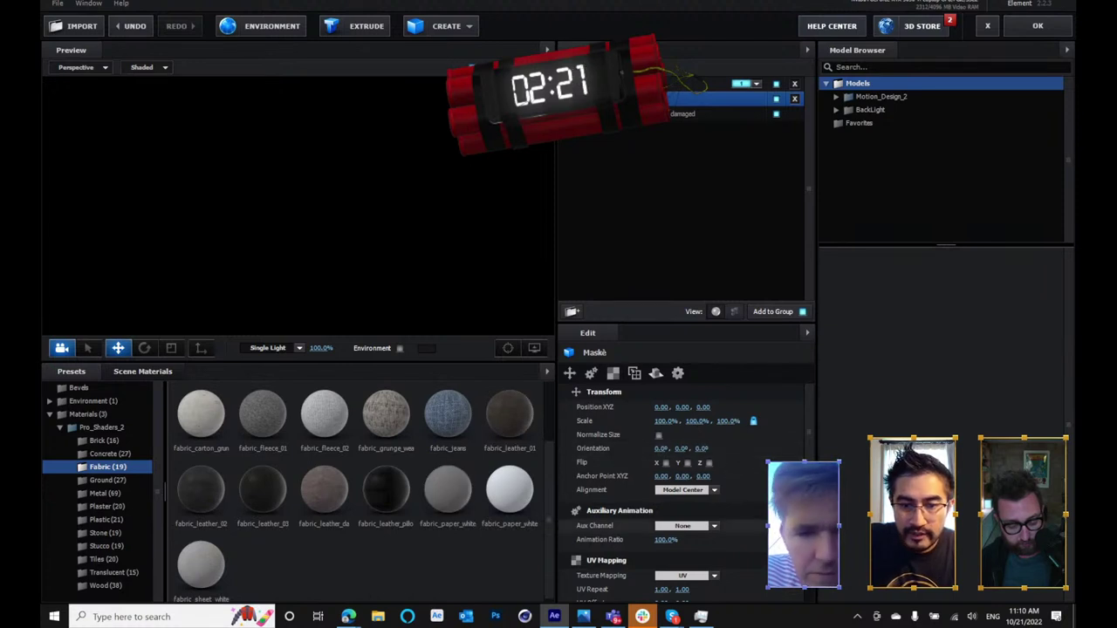
scroll(737, 561, "down", 3)
scroll(710, 528, "down", 5)
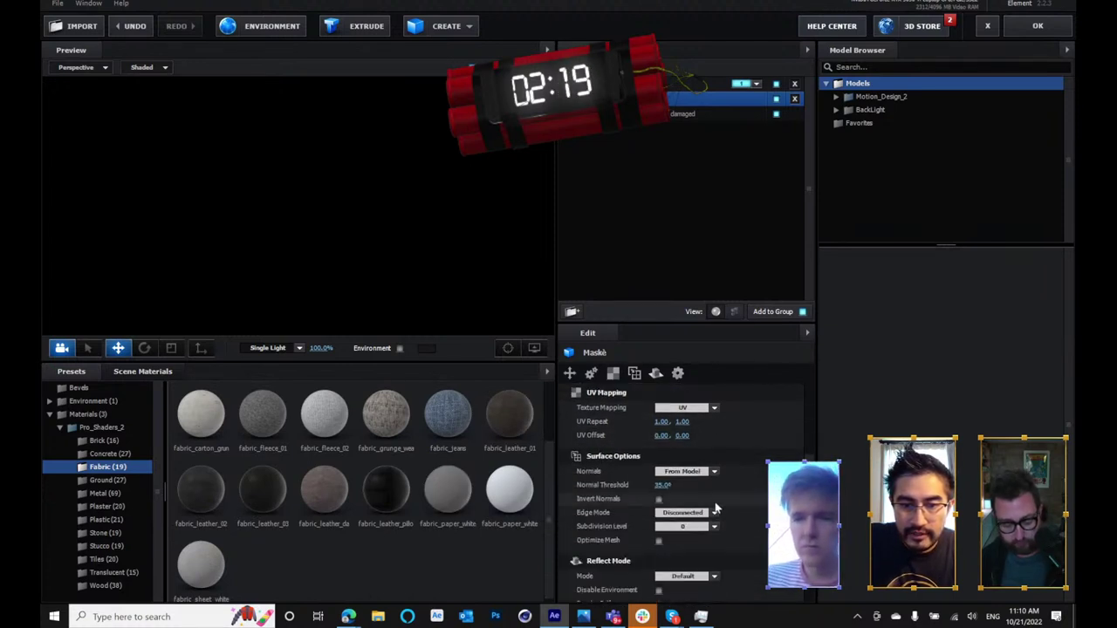
scroll(667, 489, "down", 3)
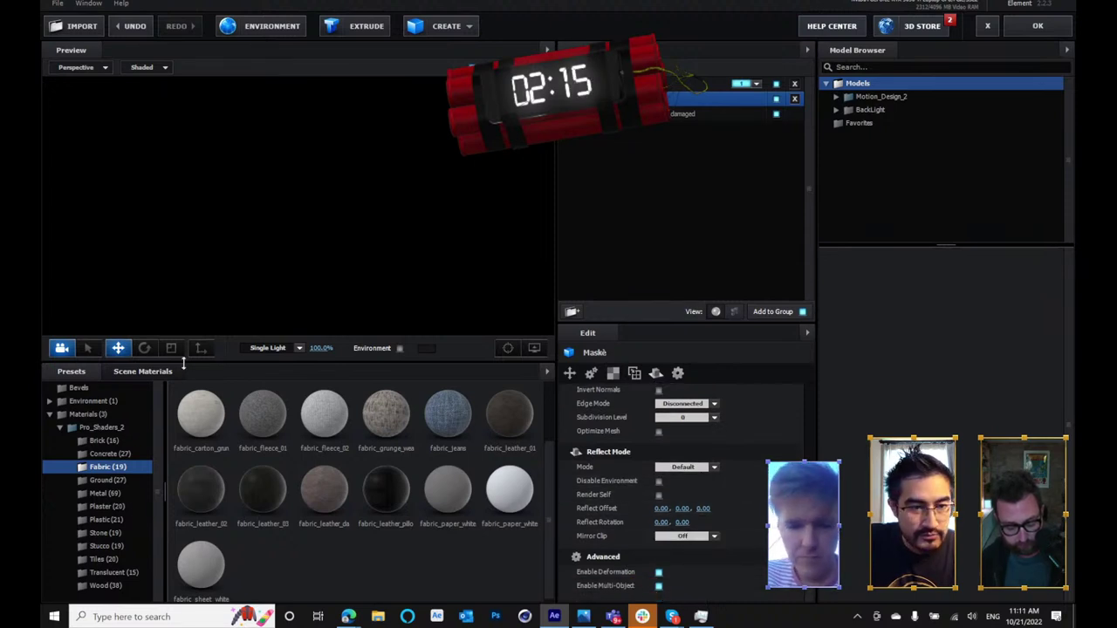
left_click(142, 370)
left_click(199, 422)
scroll(683, 491, "down", 10)
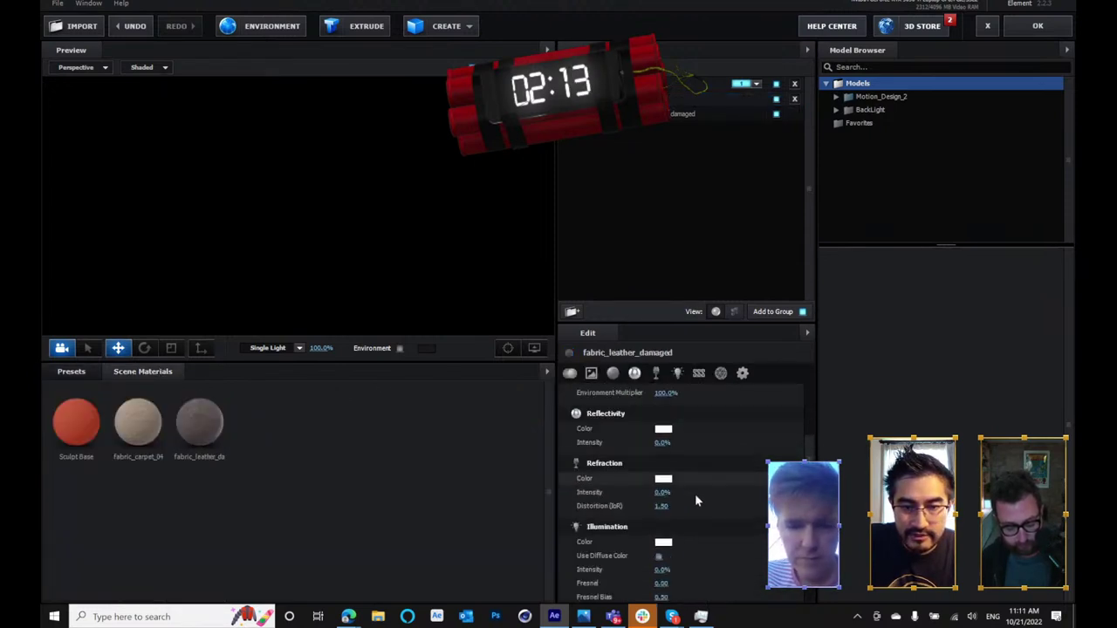
scroll(704, 503, "down", 5)
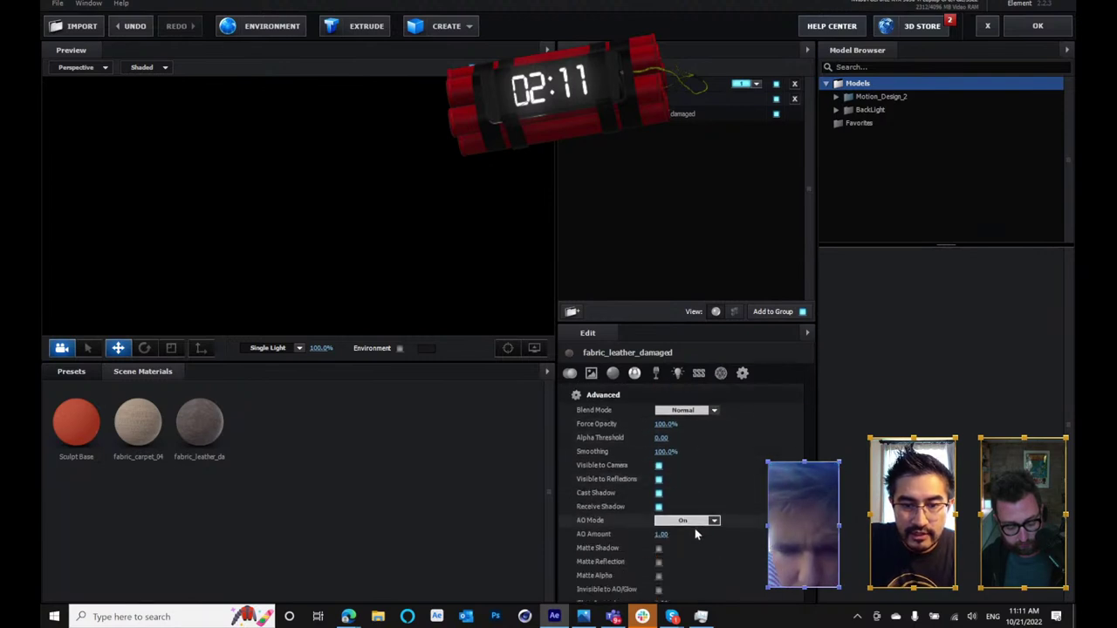
left_click(659, 572)
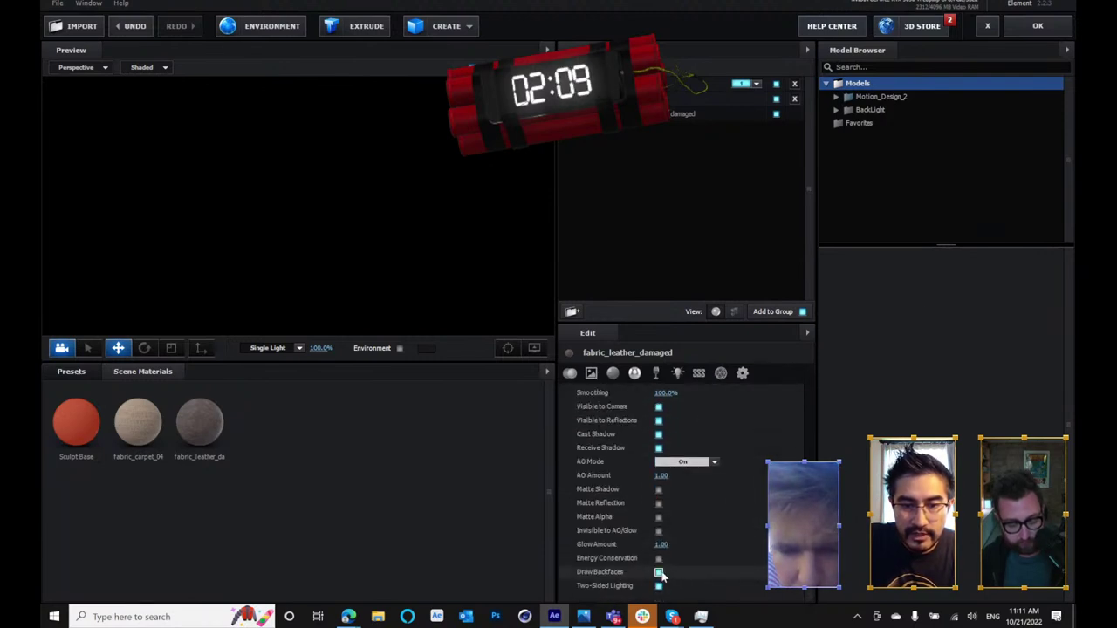
left_click(1025, 30)
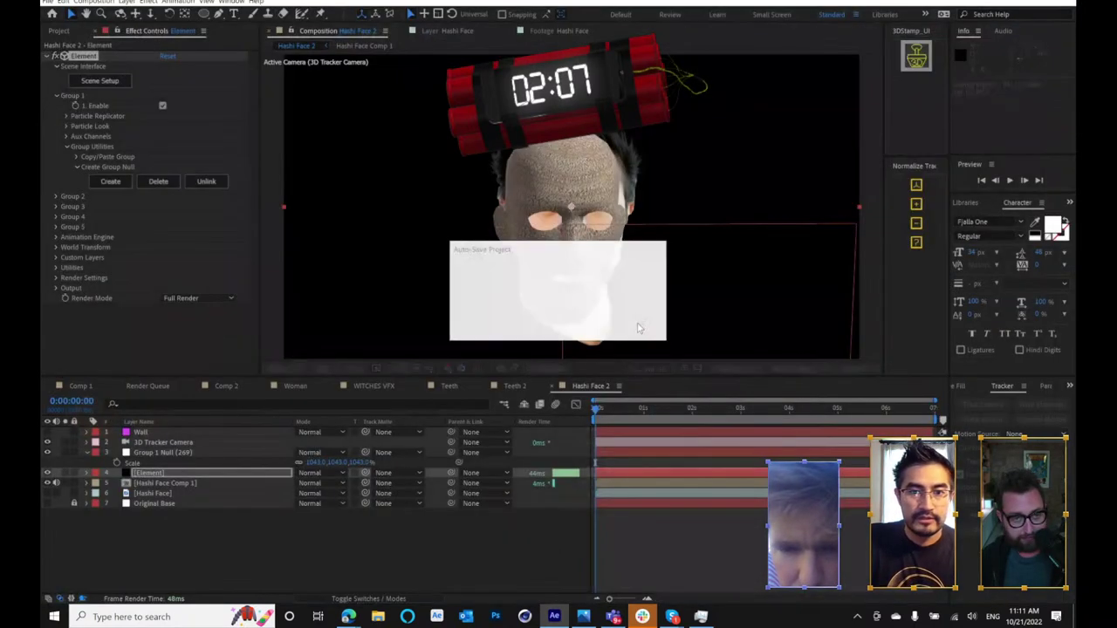
- Replace the mask's material in the Element scene with a grey preset from the Pro_Shaders_2 Plastic folder and accept the scene
left_click(106, 82)
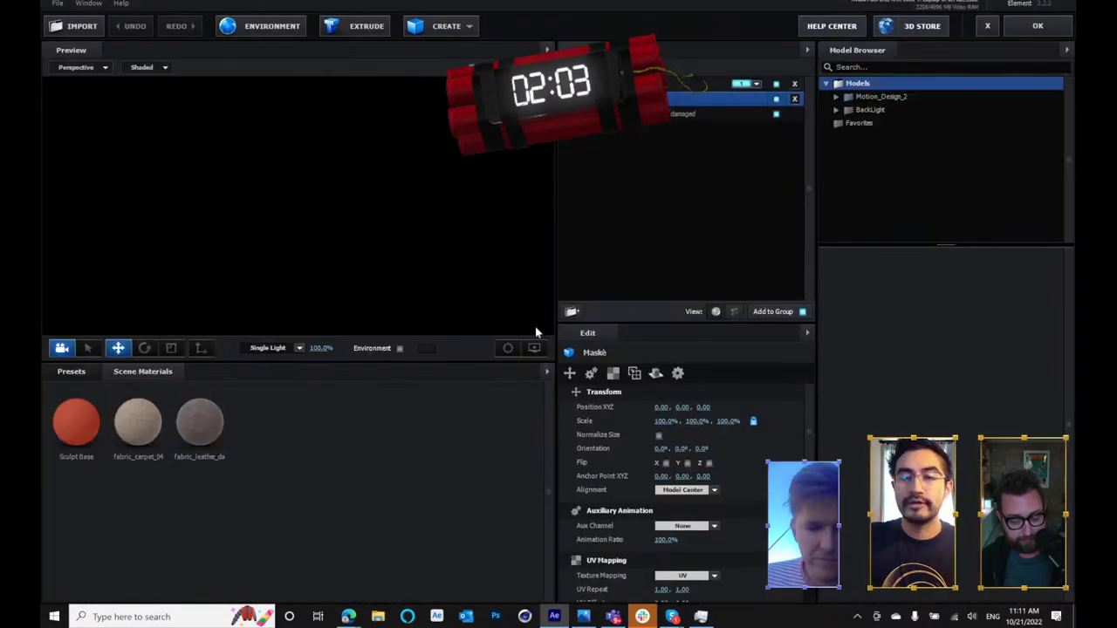
left_click(80, 375)
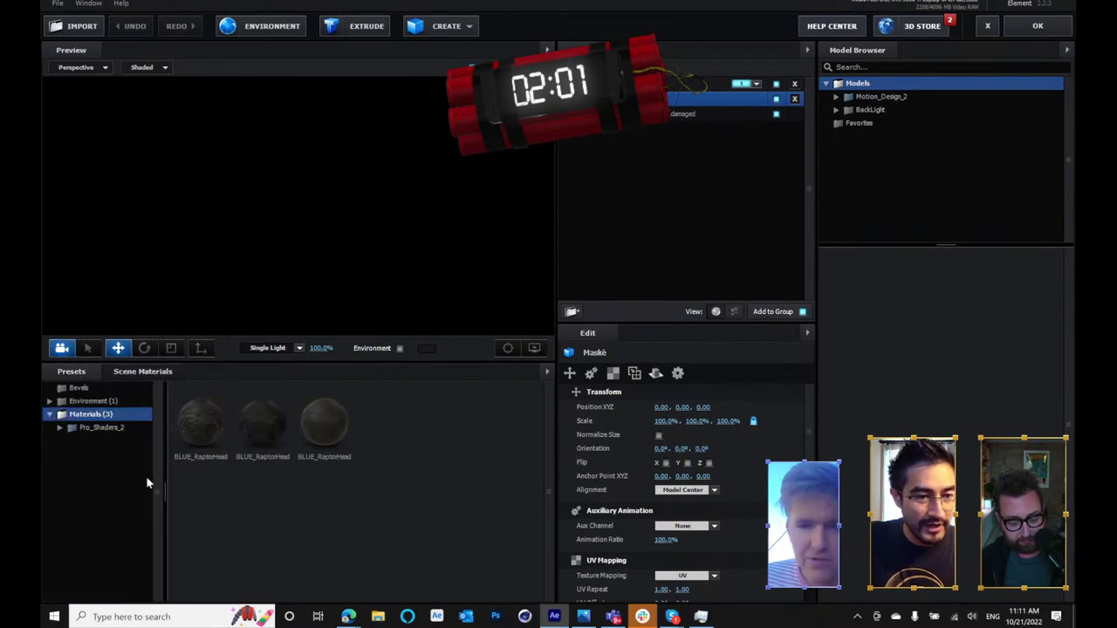
left_click(98, 427)
left_click(103, 558)
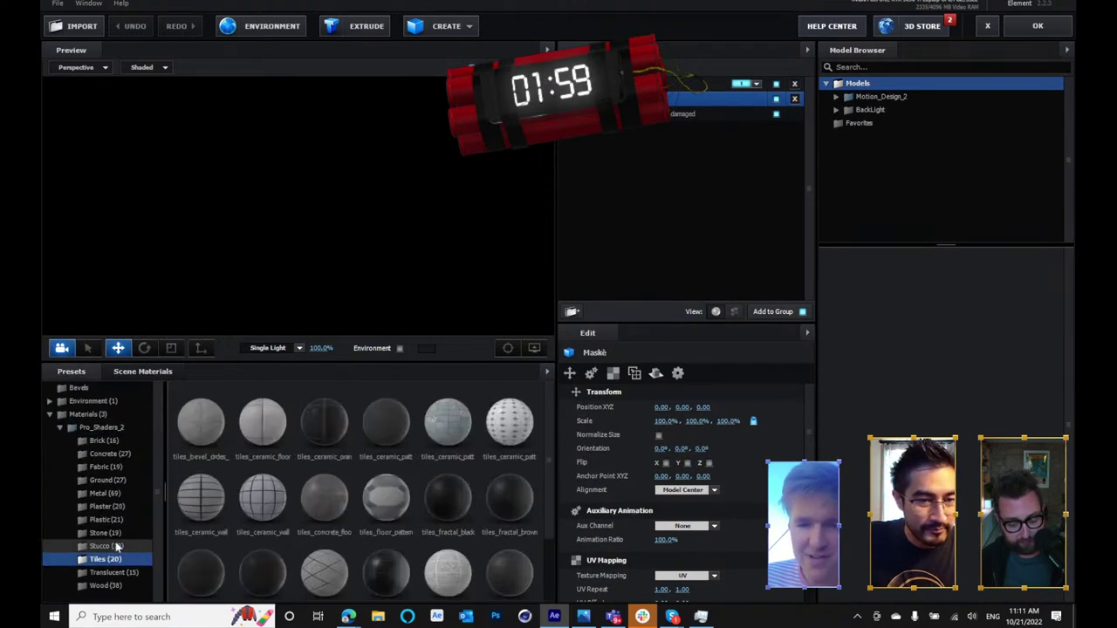
left_click(107, 546)
left_click(105, 532)
left_click(115, 572)
left_click(105, 493)
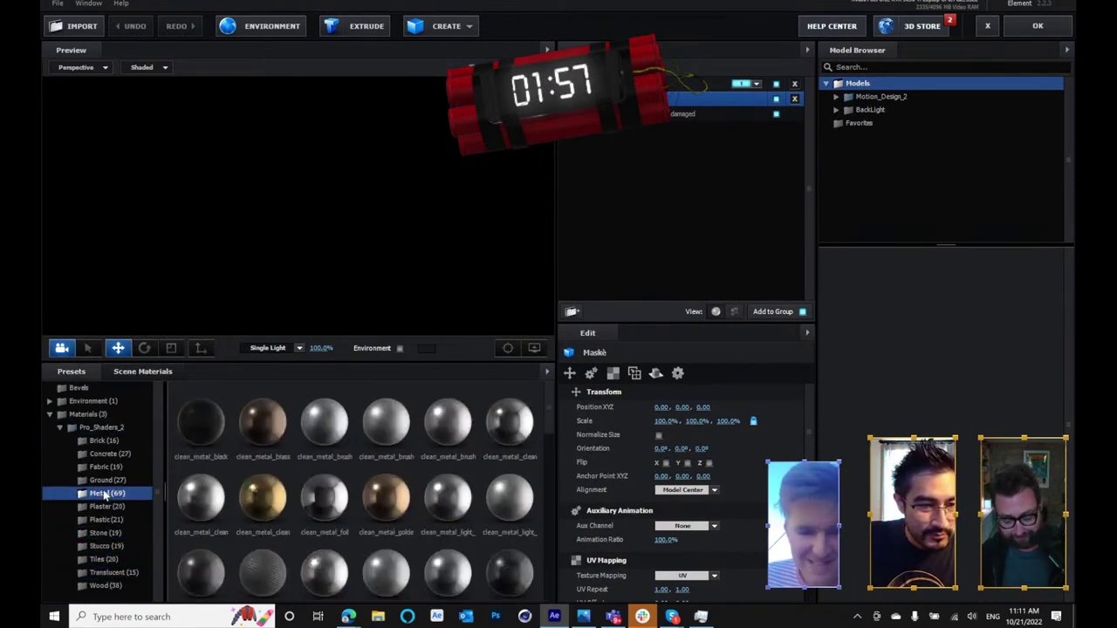
left_click(109, 466)
left_click(114, 444)
left_click(110, 531)
left_click(113, 522)
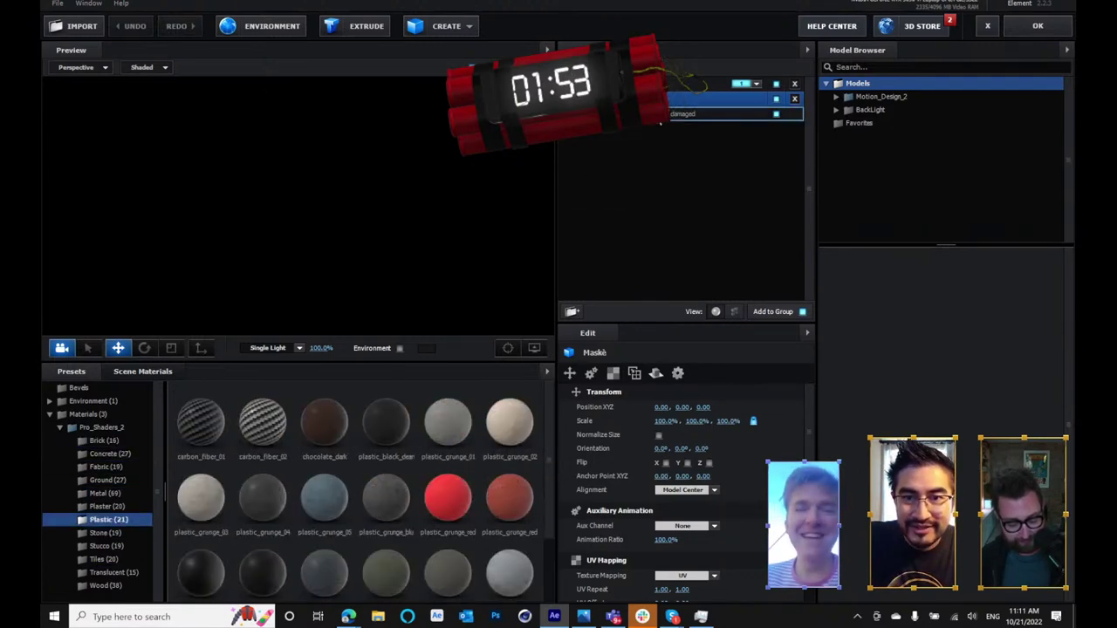
left_click(1035, 28)
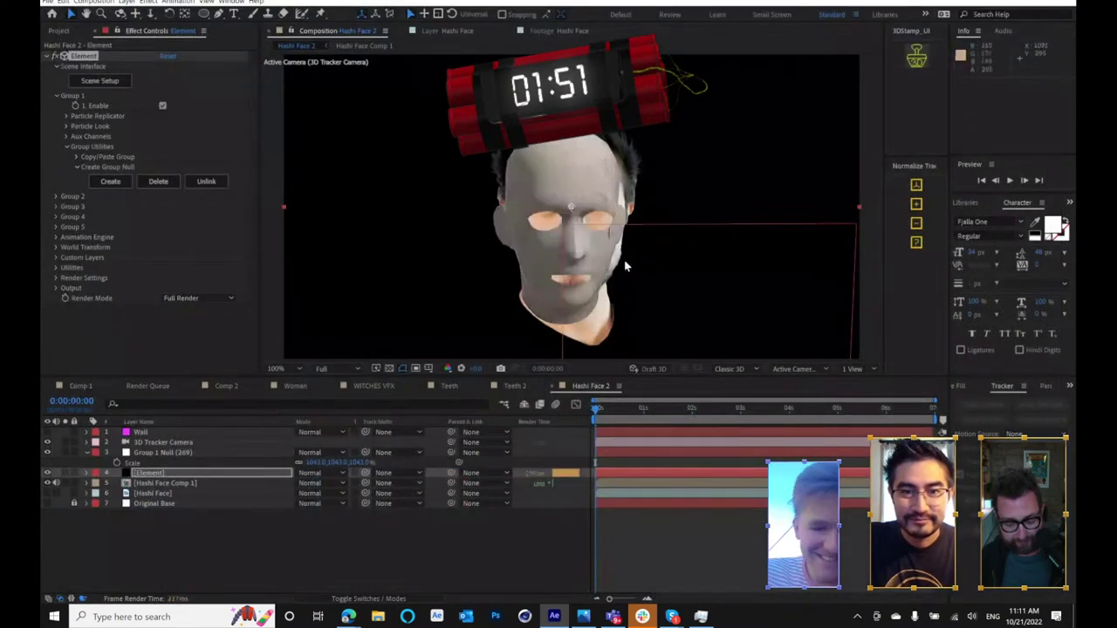
- Show the full Hashi Face footage instead of Hashi Face Comp 1, and duplicate it with the copy shifted earlier to end at 0:00:01:28
left_click(48, 493)
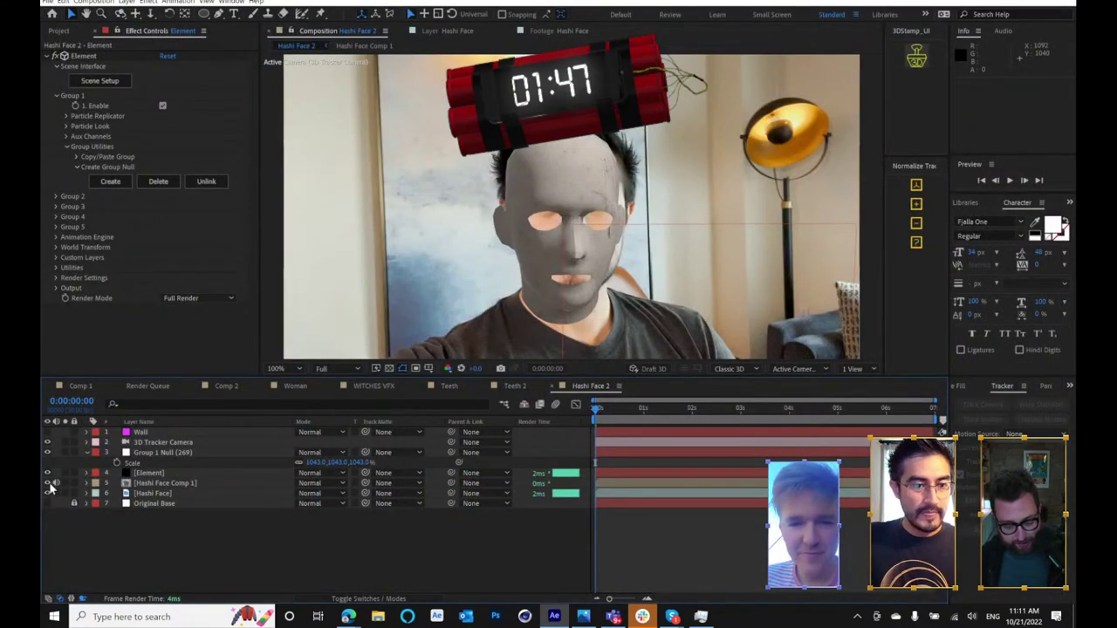
left_click(152, 493)
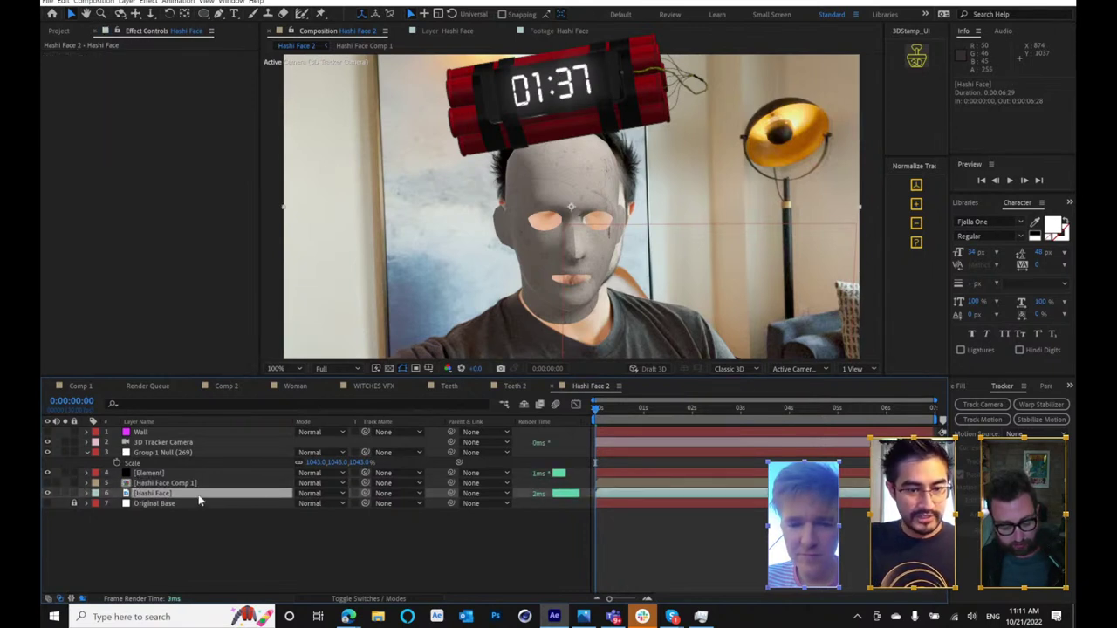
key("ctrl+d")
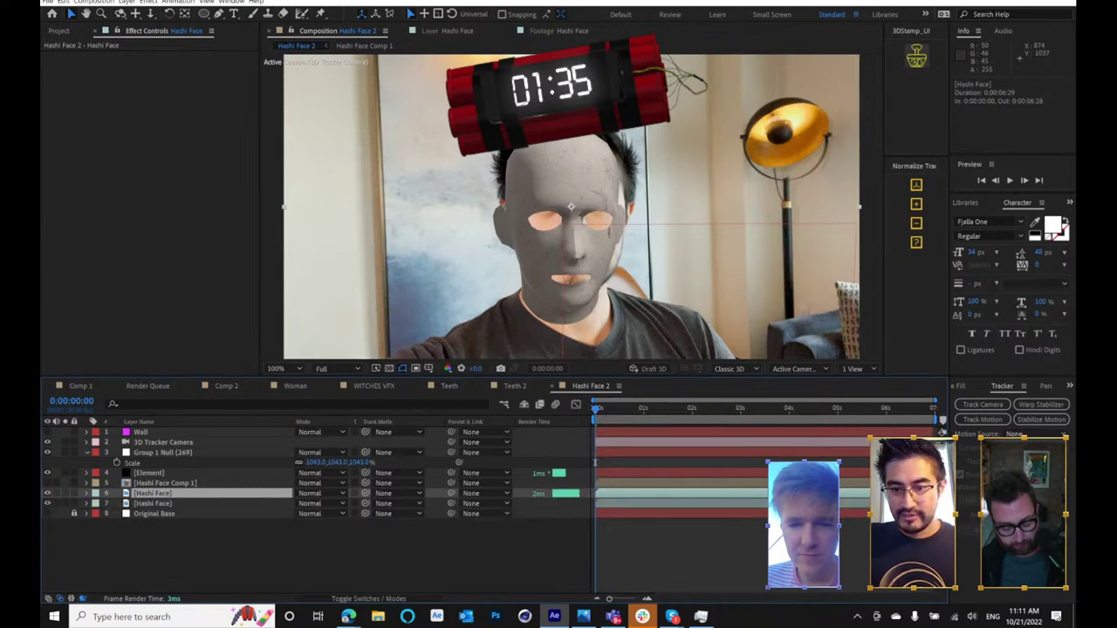
left_click_drag(925, 493, 676, 493)
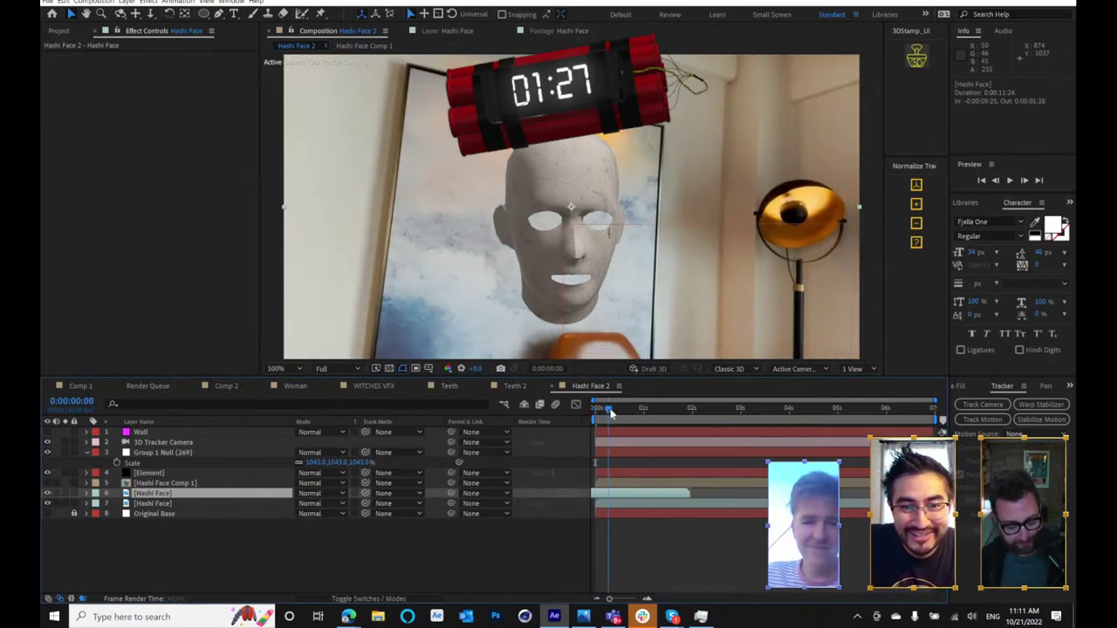
- At 0:00:02:12, move Group 1 Null back so the mask covers the head and set its X orientation to about 355.6°
left_click_drag(611, 410, 650, 411)
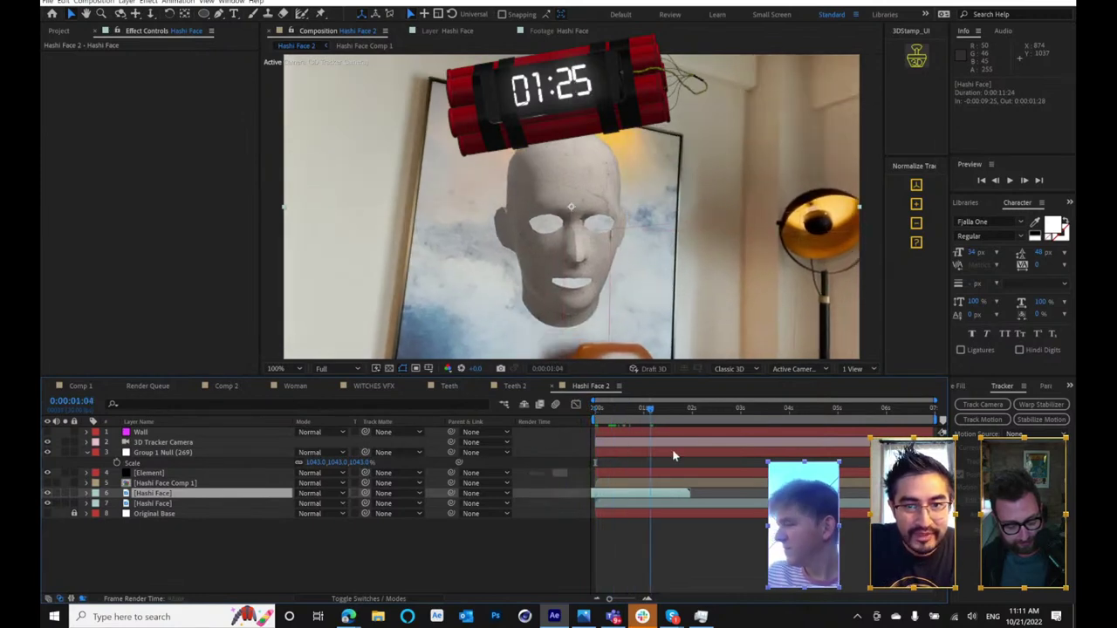
key("space")
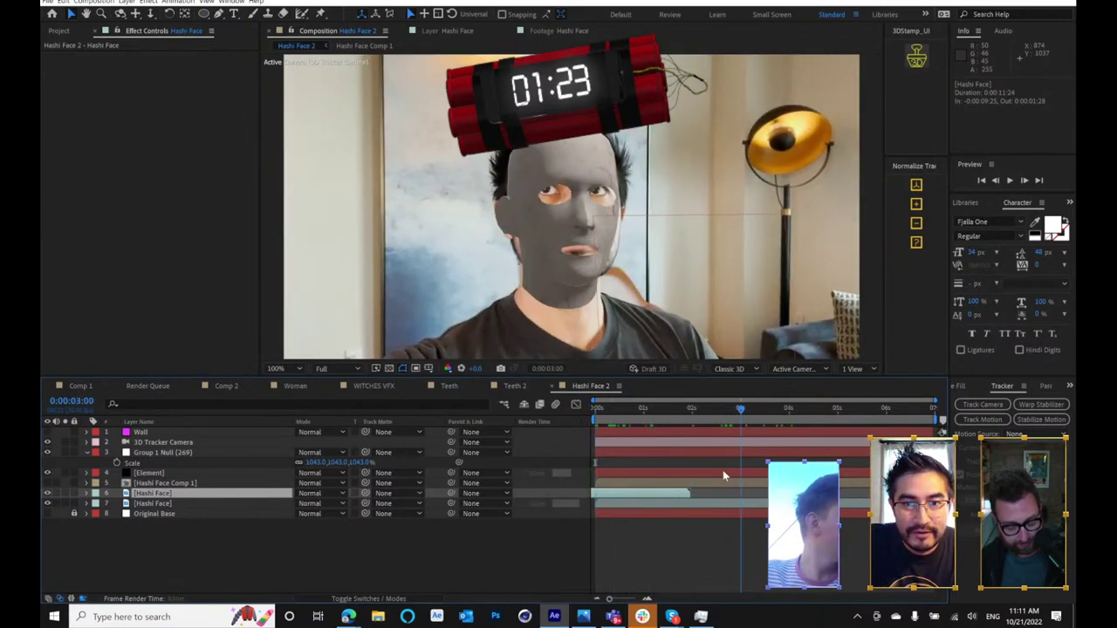
left_click(173, 455)
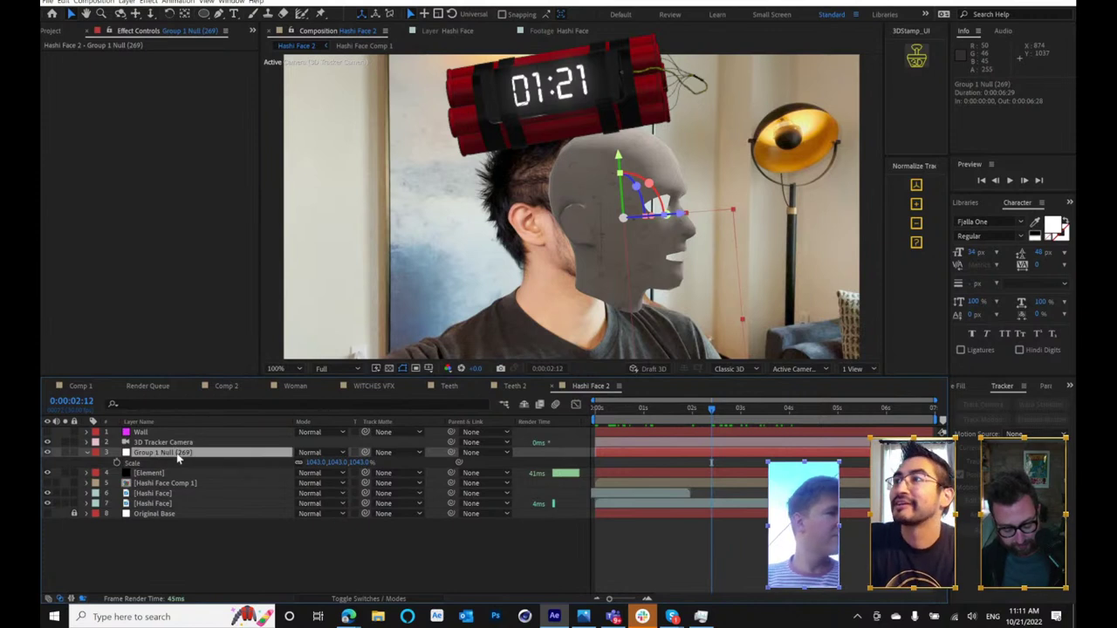
left_click_drag(670, 218, 628, 257)
left_click_drag(595, 190, 598, 185)
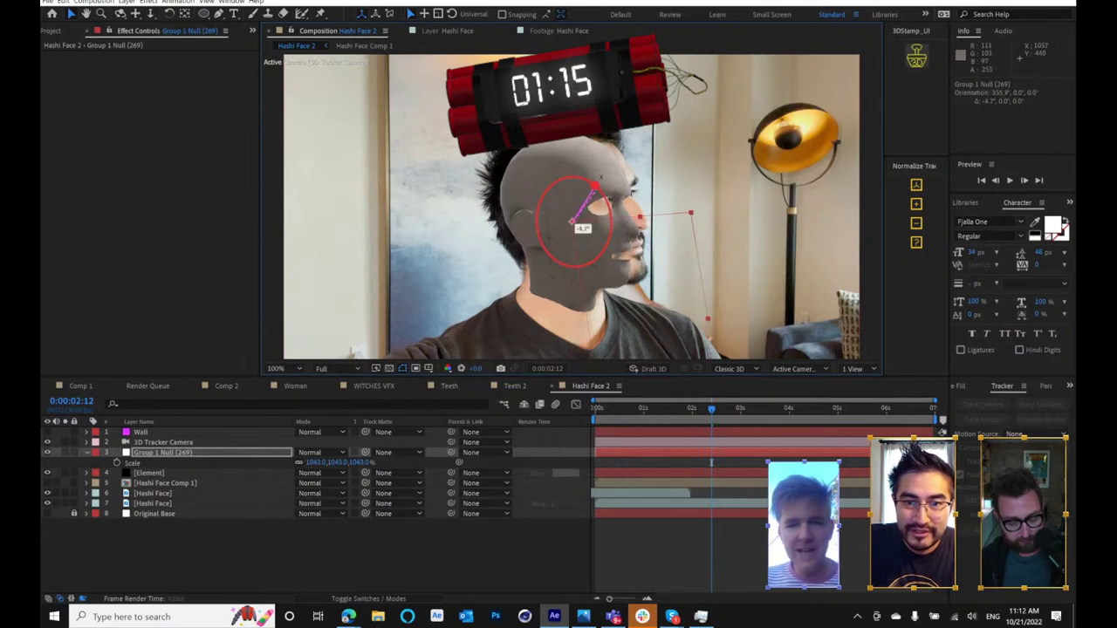
left_click_drag(582, 228, 583, 229)
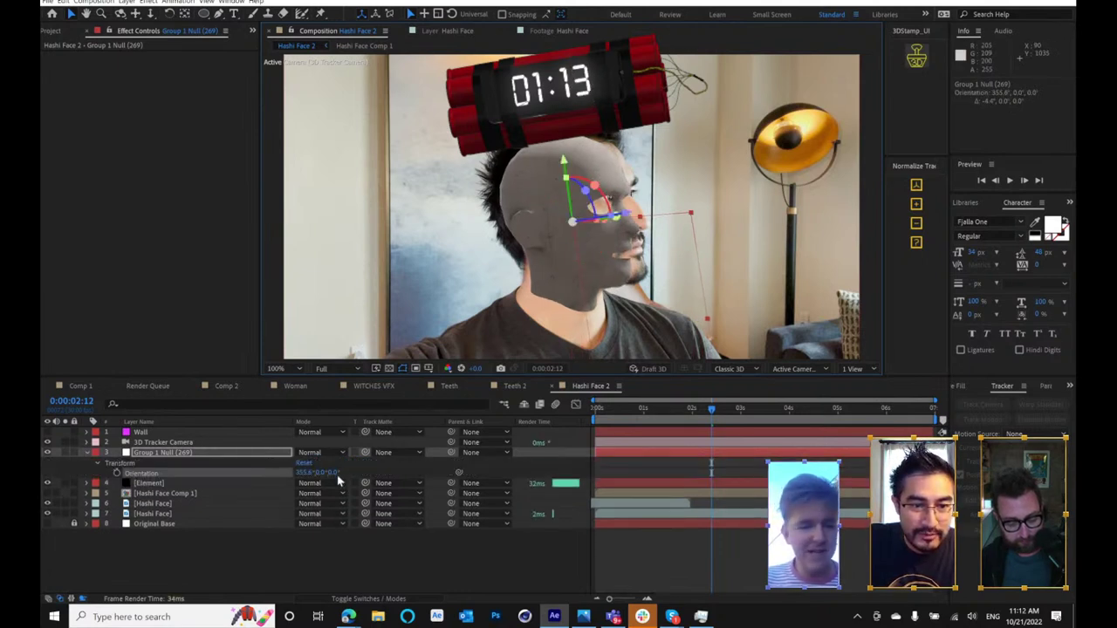
- Scale Group 1 Null to 1190% and raise the mask slightly to fit the head in profile
left_click_drag(338, 465, 439, 478)
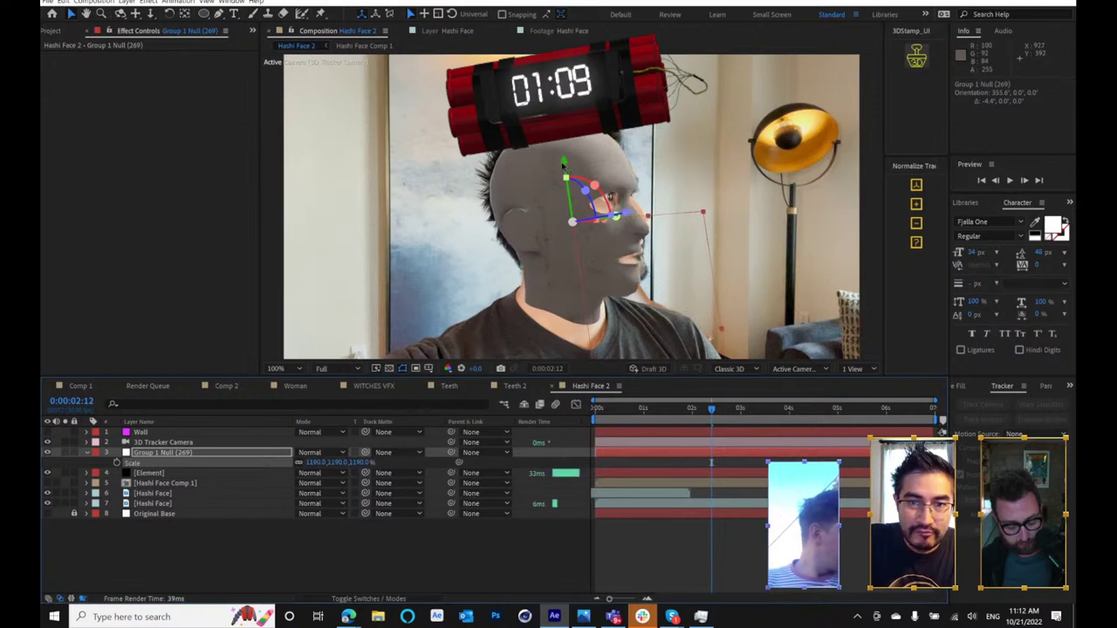
left_click_drag(563, 162, 574, 161)
- At 0:00:03:20, shift Group 1 Null about 28.9 px along X to center the mask on the face, and check nearby frames
left_click(185, 485)
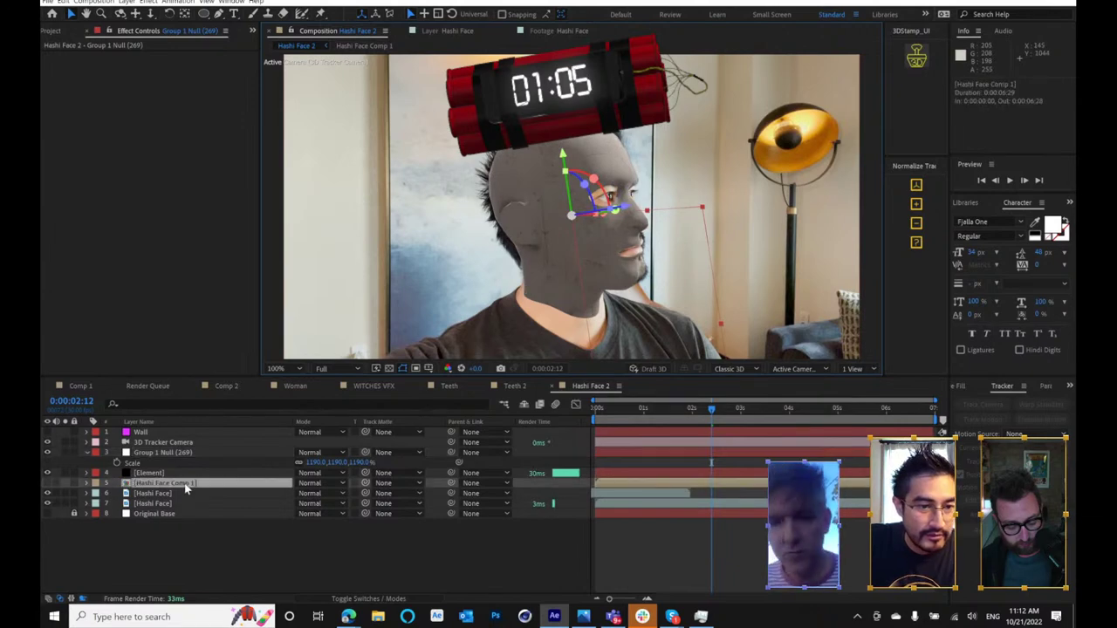
left_click(197, 474)
left_click_drag(712, 407, 772, 425)
left_click(153, 452)
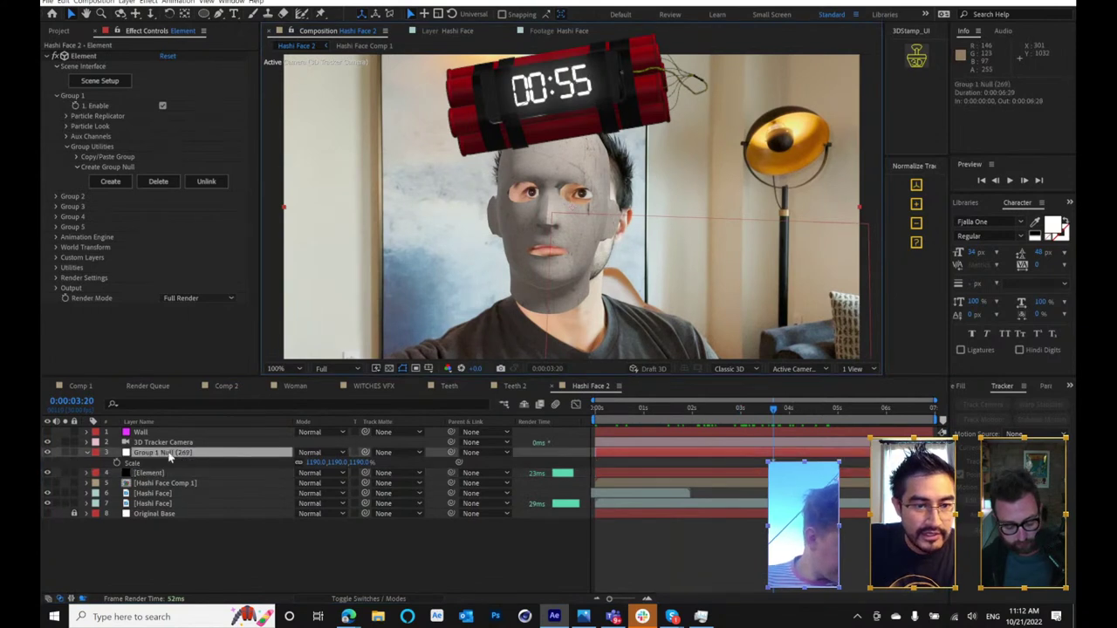
left_click_drag(617, 215, 626, 222)
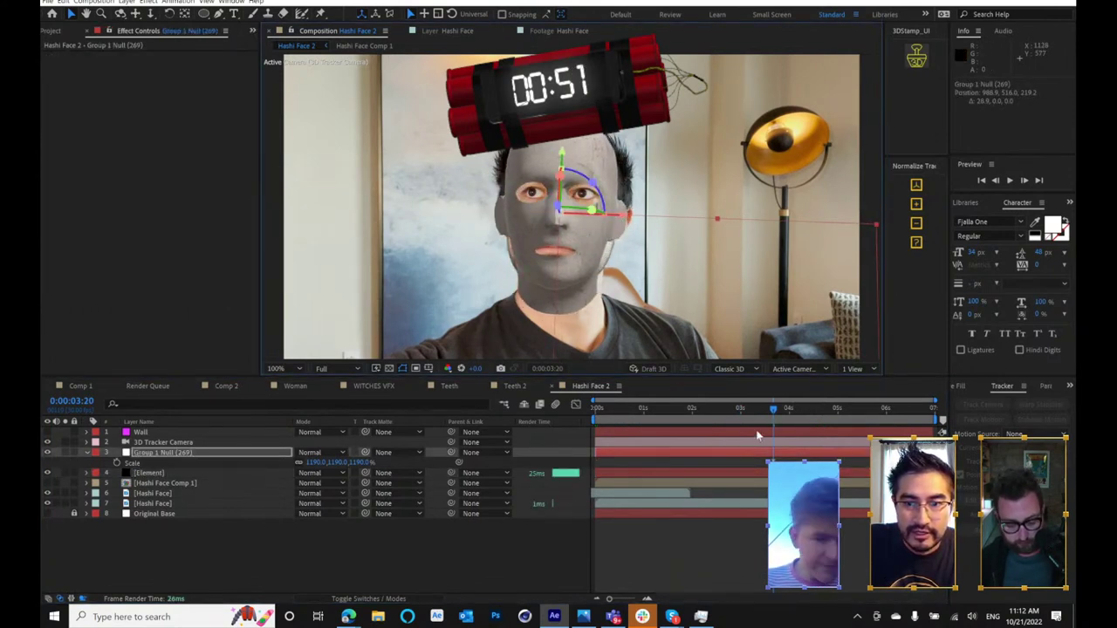
left_click(691, 410)
left_click_drag(691, 422, 766, 443)
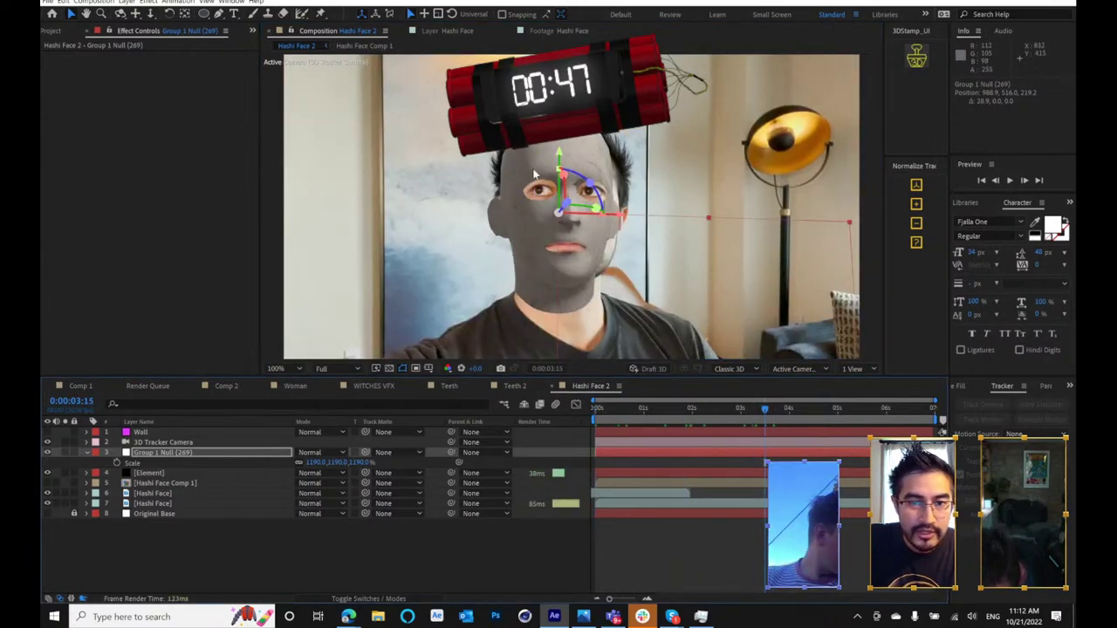
- Enable Draw Backfaces for the plastic_grunge_03 scene material in the Element scene setup and accept the scene
left_click(155, 473)
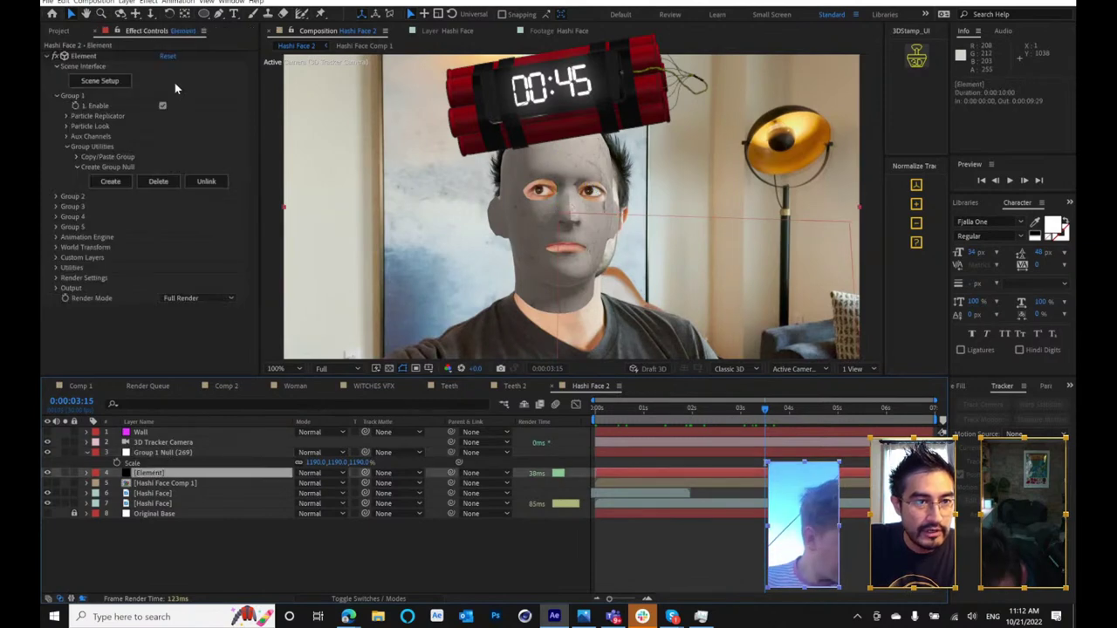
left_click(102, 84)
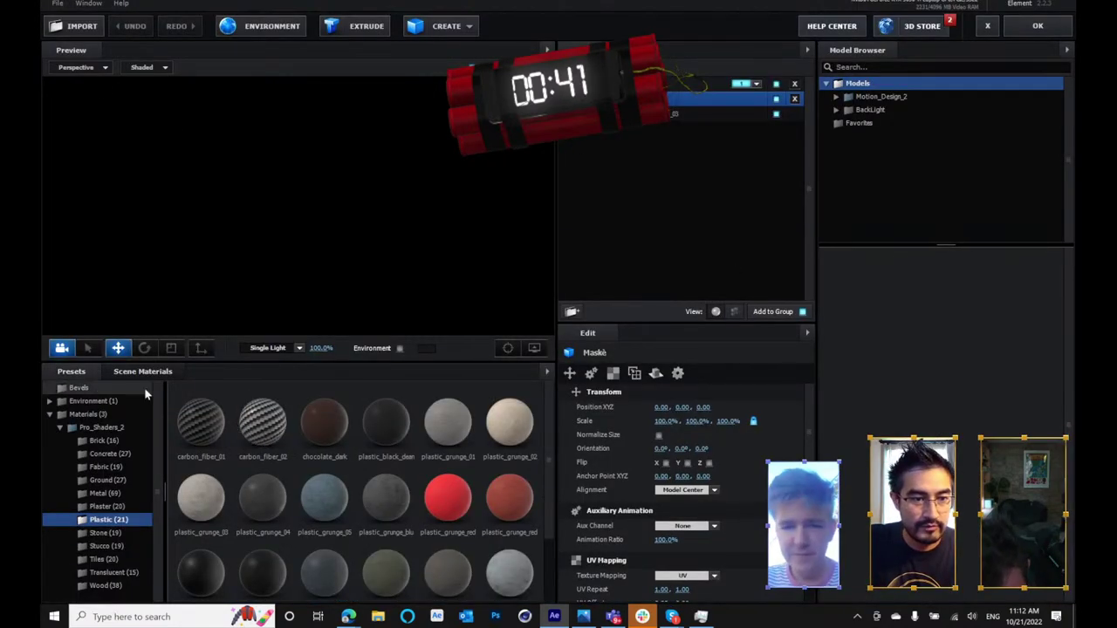
left_click(160, 373)
left_click(273, 442)
scroll(713, 534, "down", 10)
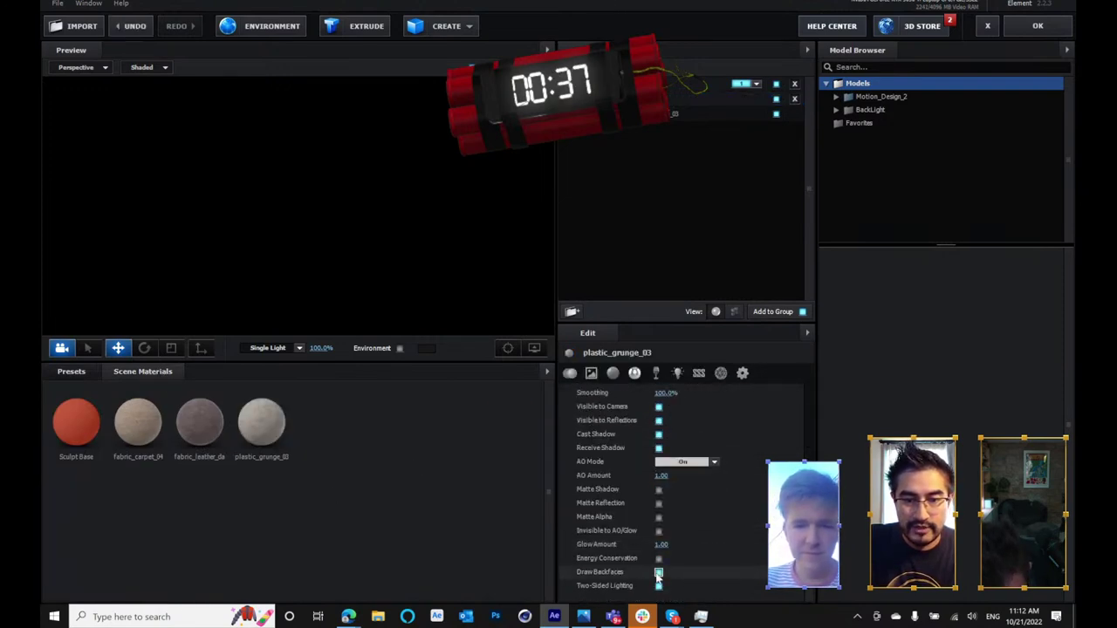
left_click(1021, 27)
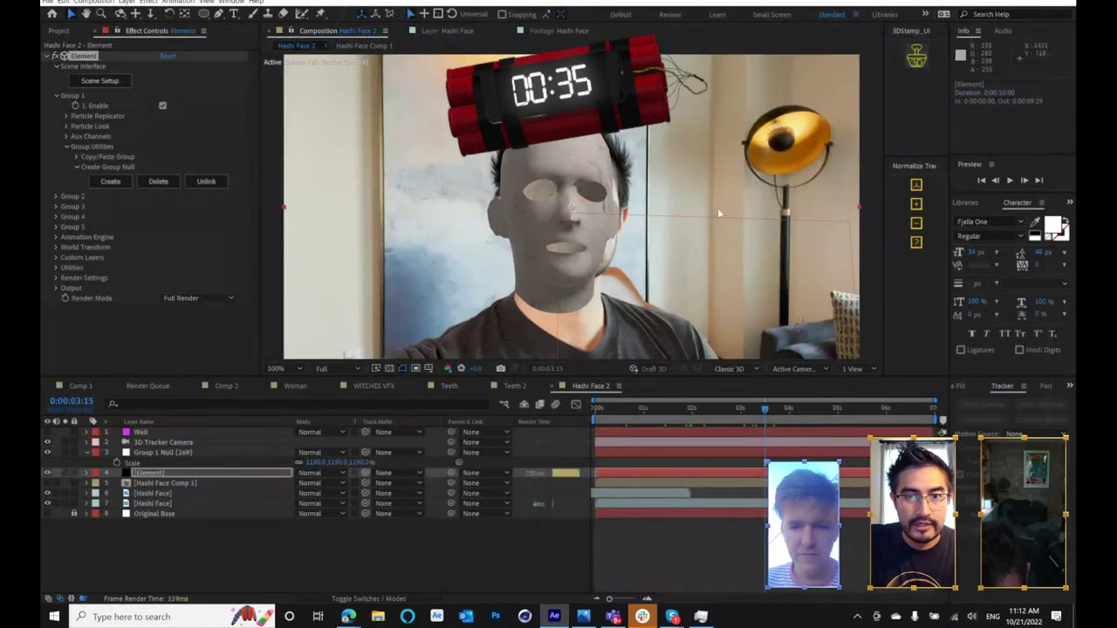
- Enable SSAO ambient occlusion in the Element render settings and adjust its intensity
left_click(54, 247)
left_click(54, 247)
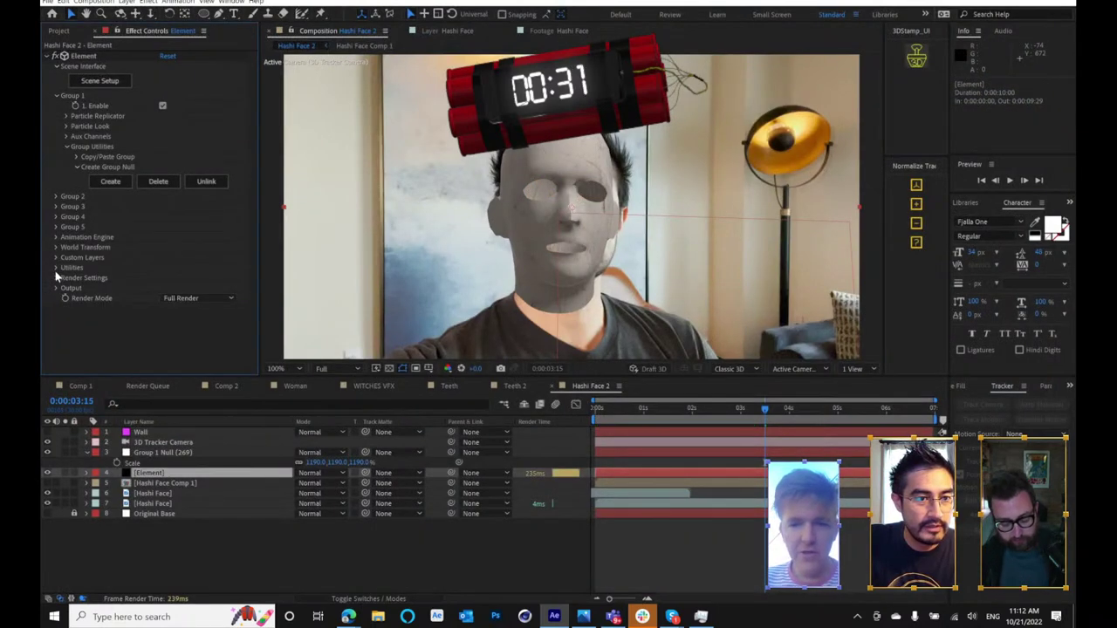
left_click(57, 278)
scroll(161, 300, "down", 2)
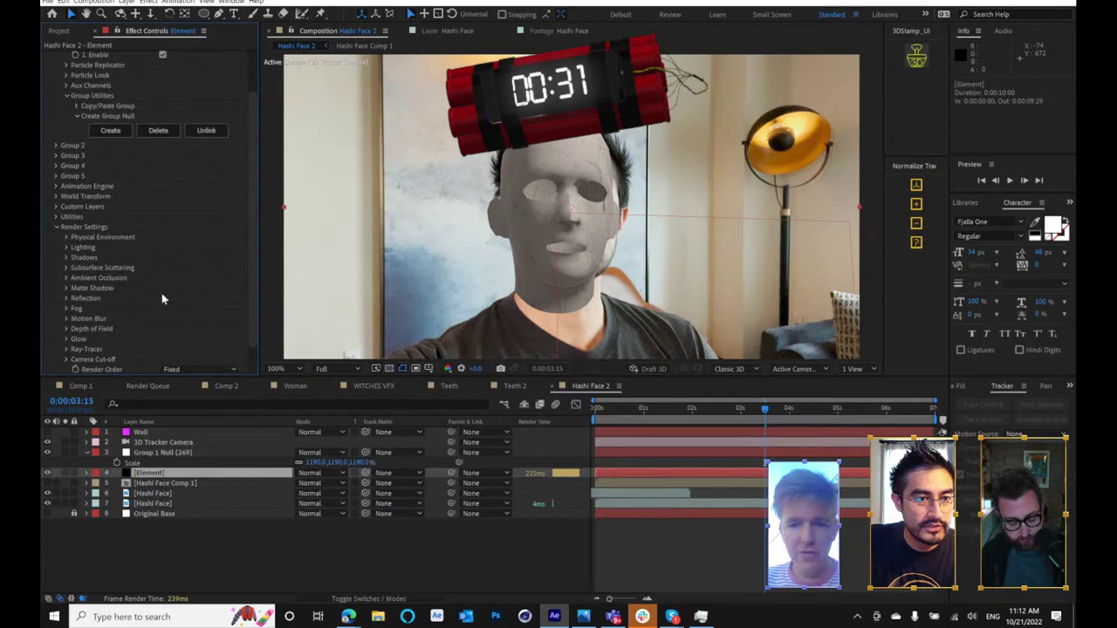
left_click(67, 277)
scroll(185, 232, "down", 2)
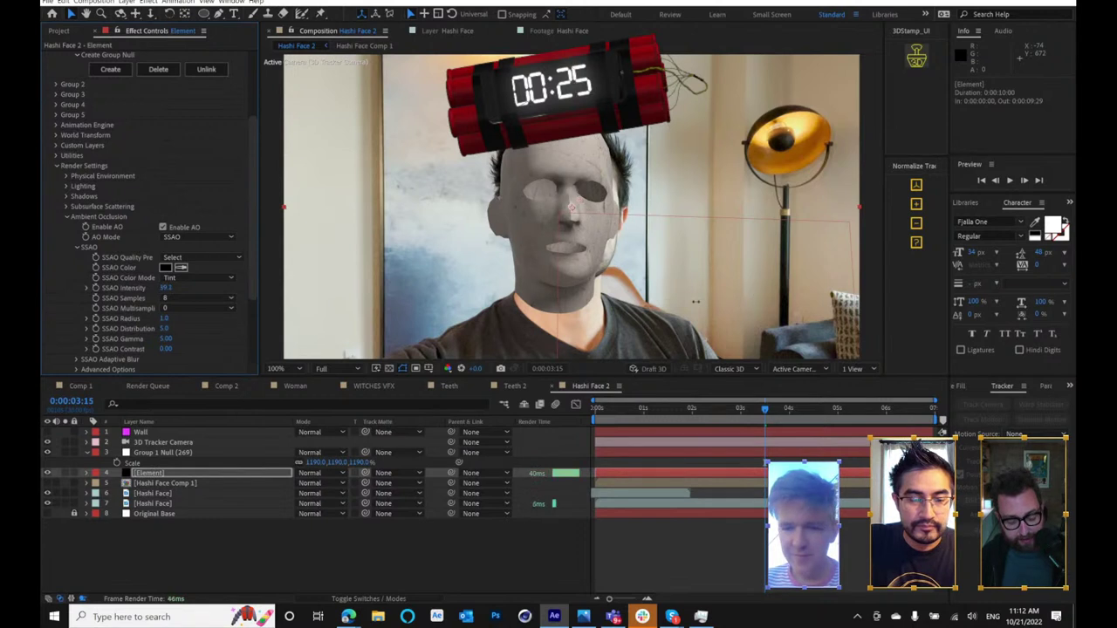
- Place the full-length Hashi Face layer above the time-shifted Hashi Face copy, directly below Hashi Face Comp 1
left_click(167, 483)
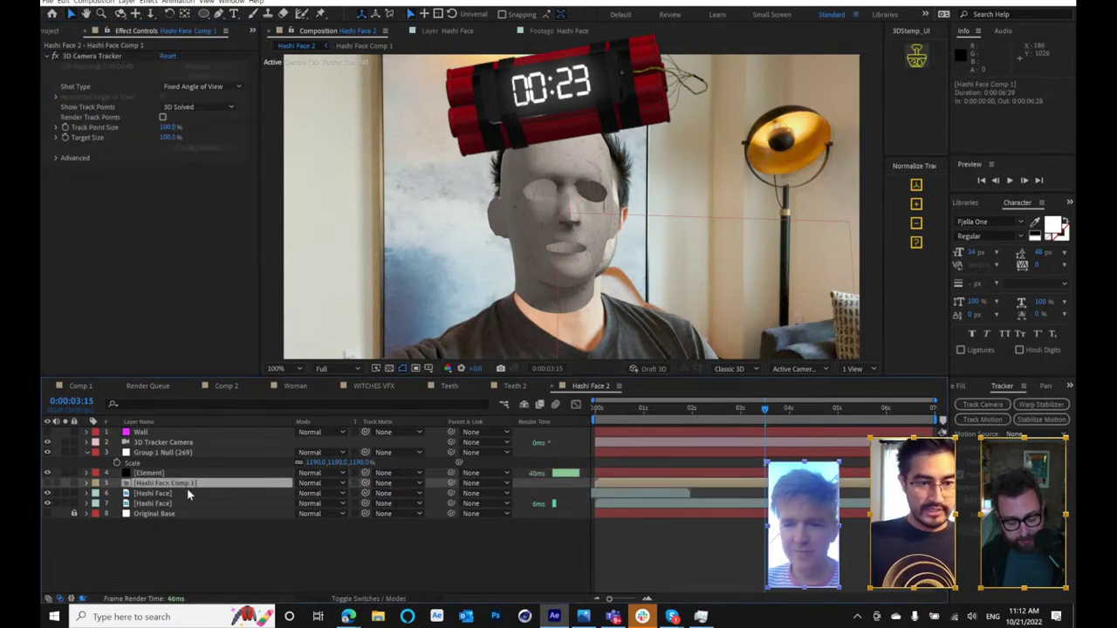
left_click(171, 503)
left_click(169, 483)
left_click(167, 494)
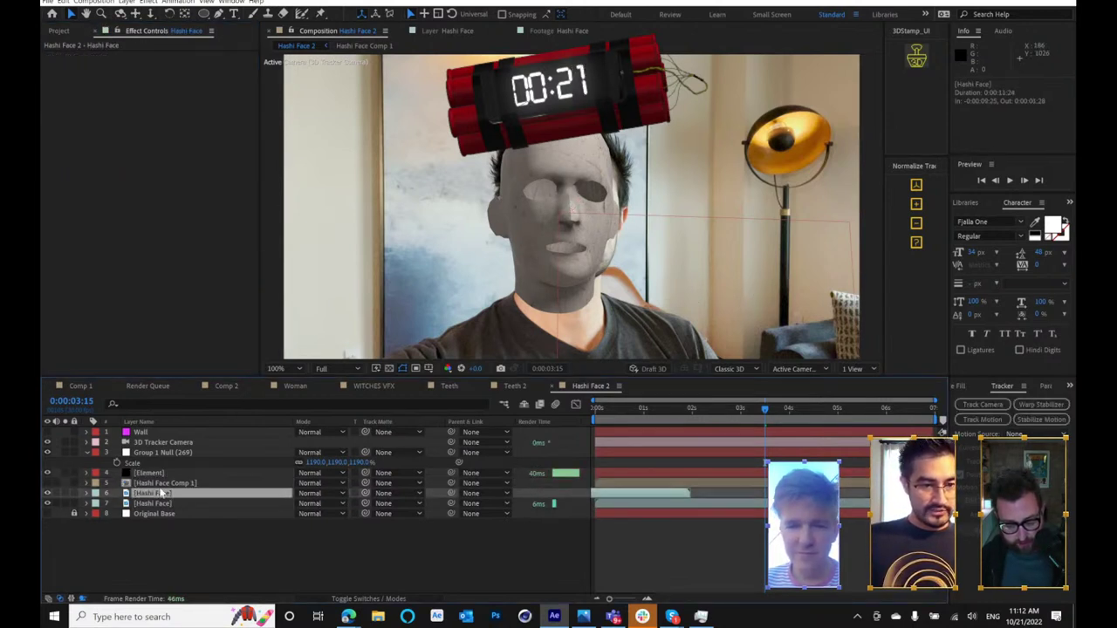
left_click(160, 482)
left_click(246, 493)
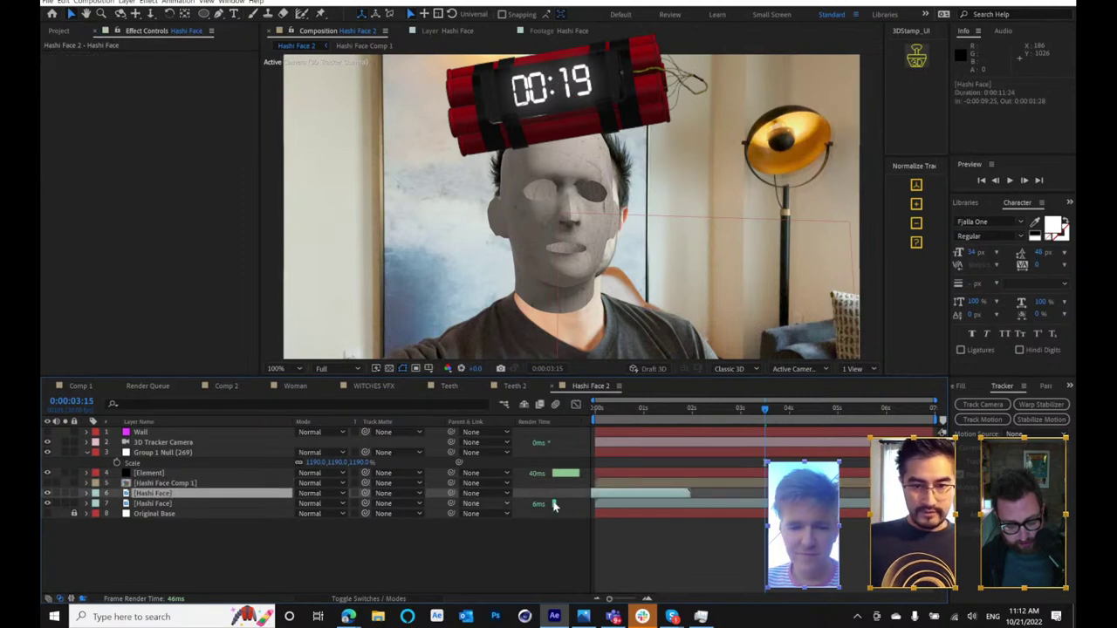
left_click(148, 504)
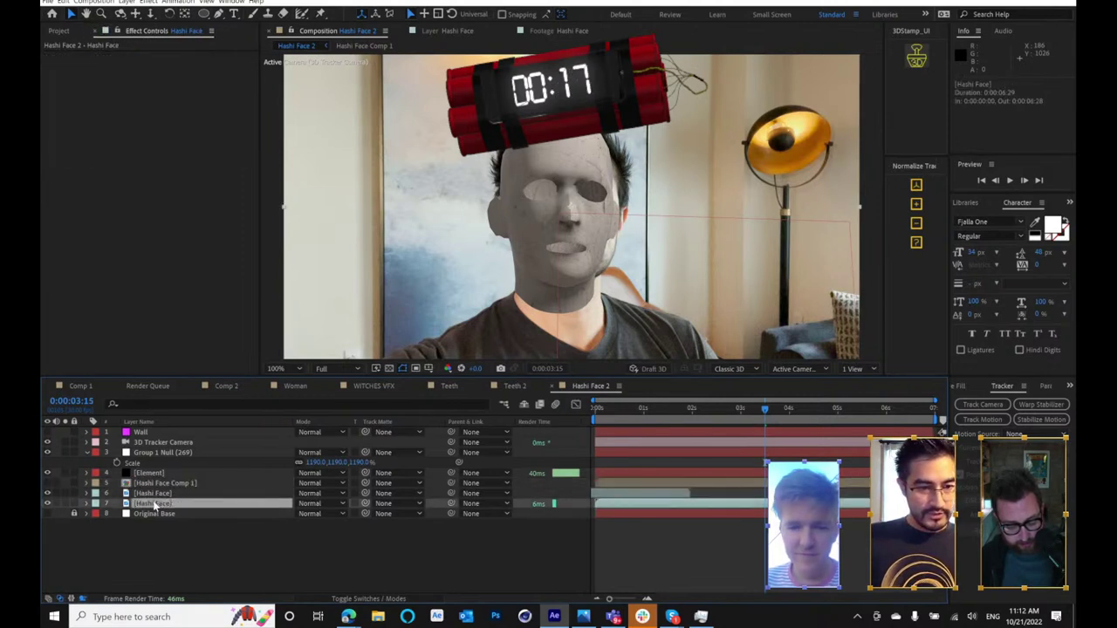
left_click(162, 493)
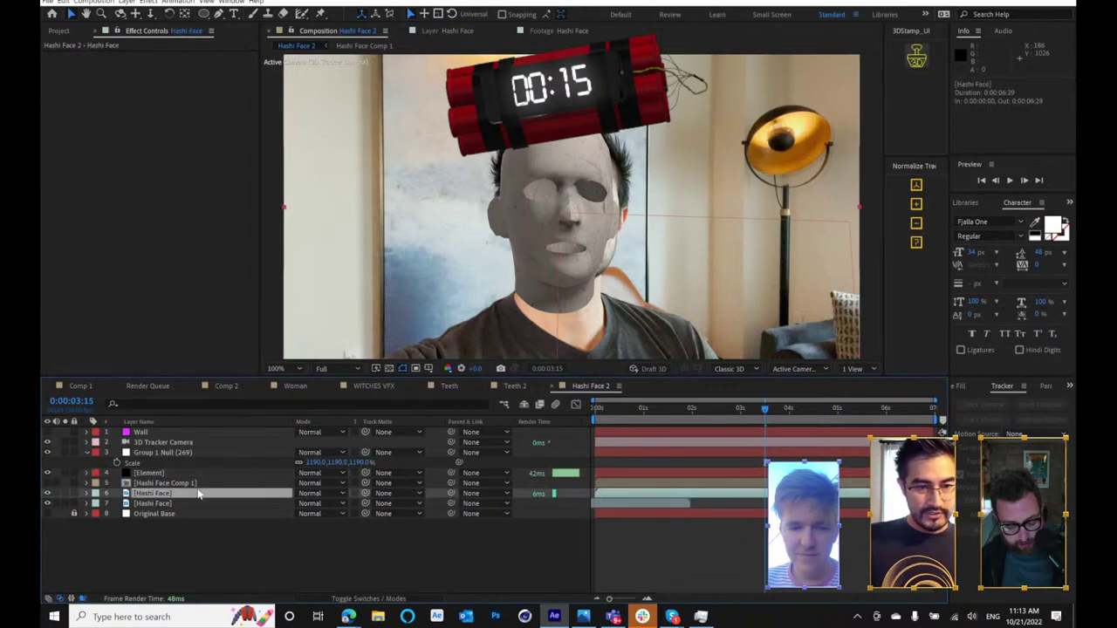
- Try the time-shifted Hashi Face copy as the track matte for the full-length Hashi Face layer, and undo it
left_click(407, 494)
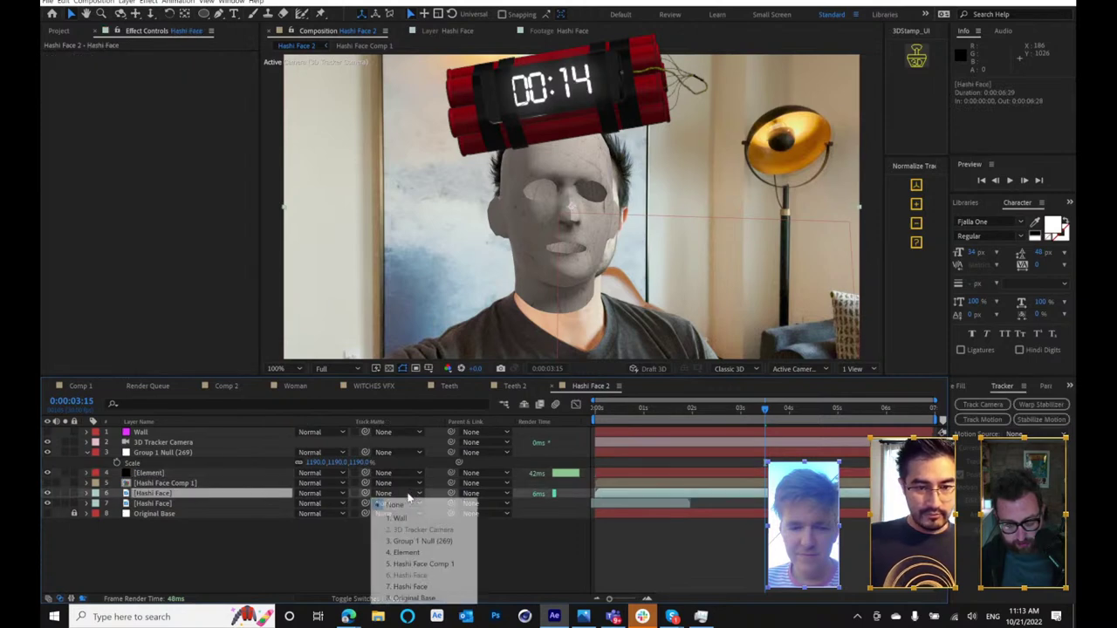
left_click(490, 493)
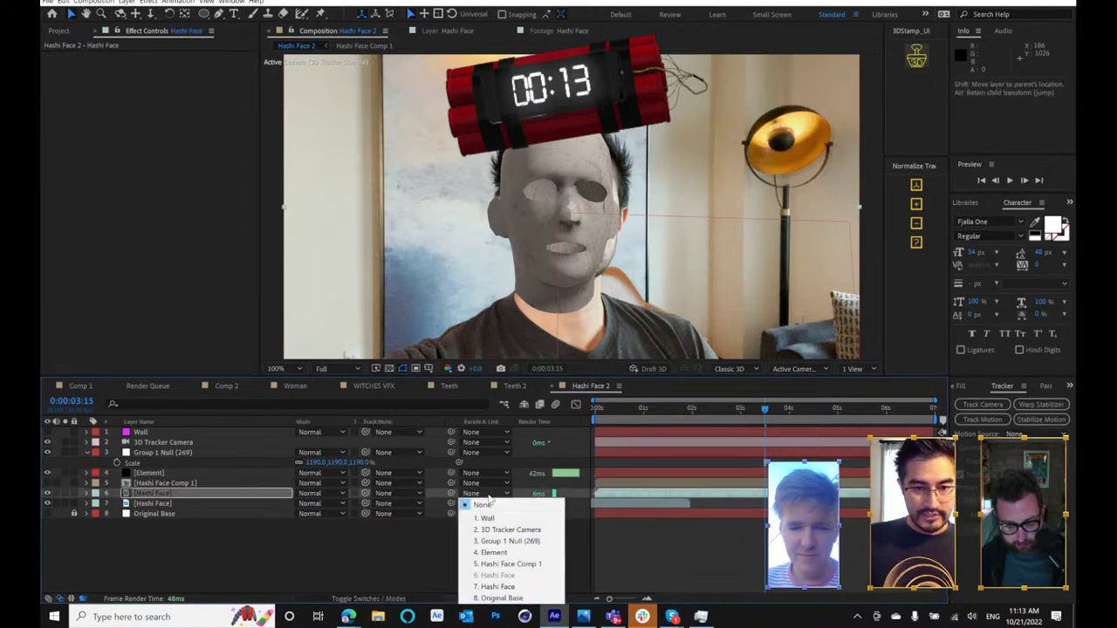
left_click(404, 493)
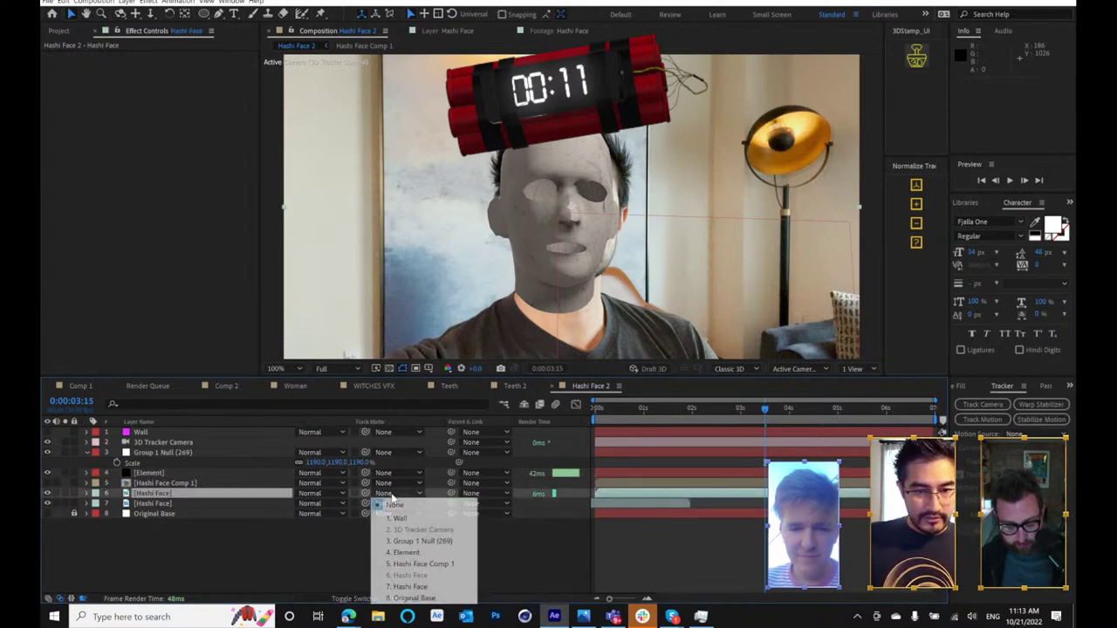
left_click(412, 586)
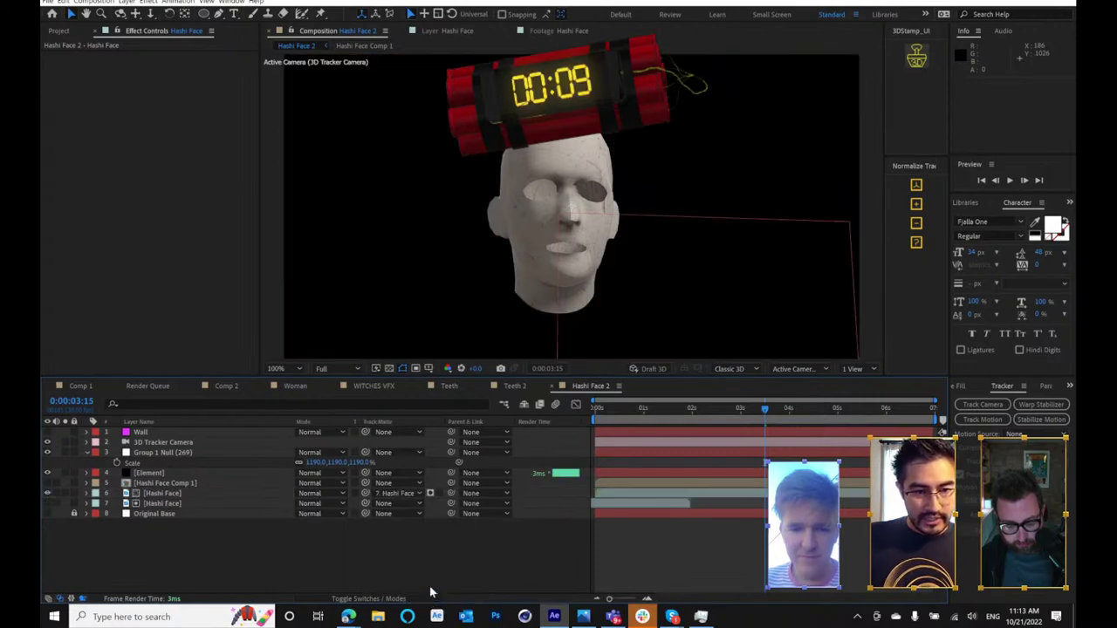
key("ctrl+z")
- Apply Hashi Face Comp 1 as an inverted track matte to the full-length Hashi Face layer
left_click(411, 494)
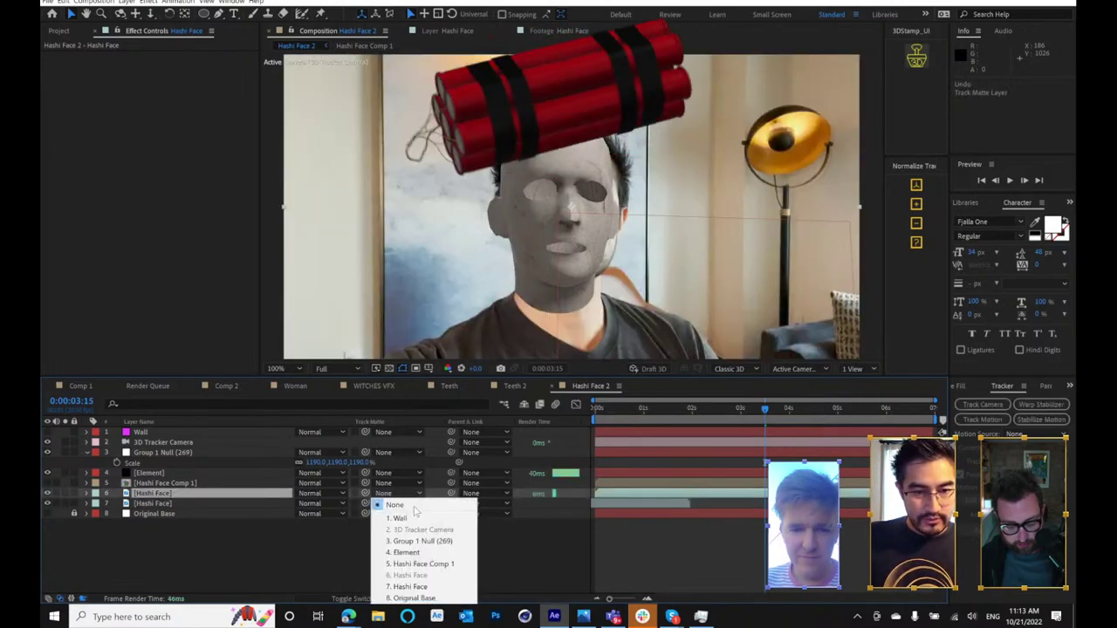
left_click(421, 564)
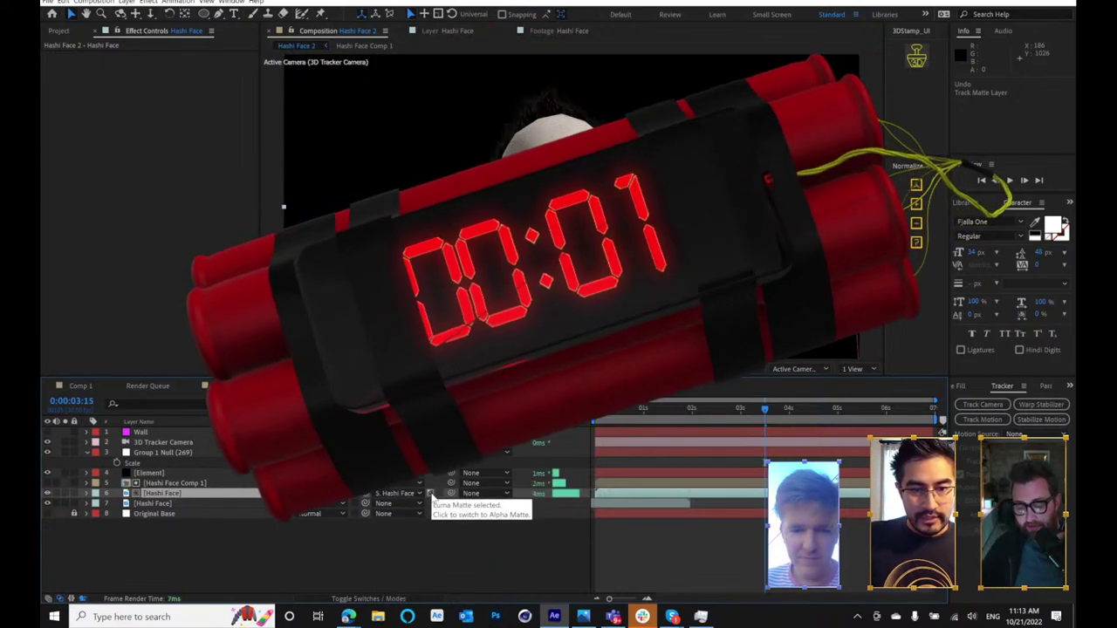
left_click(439, 494)
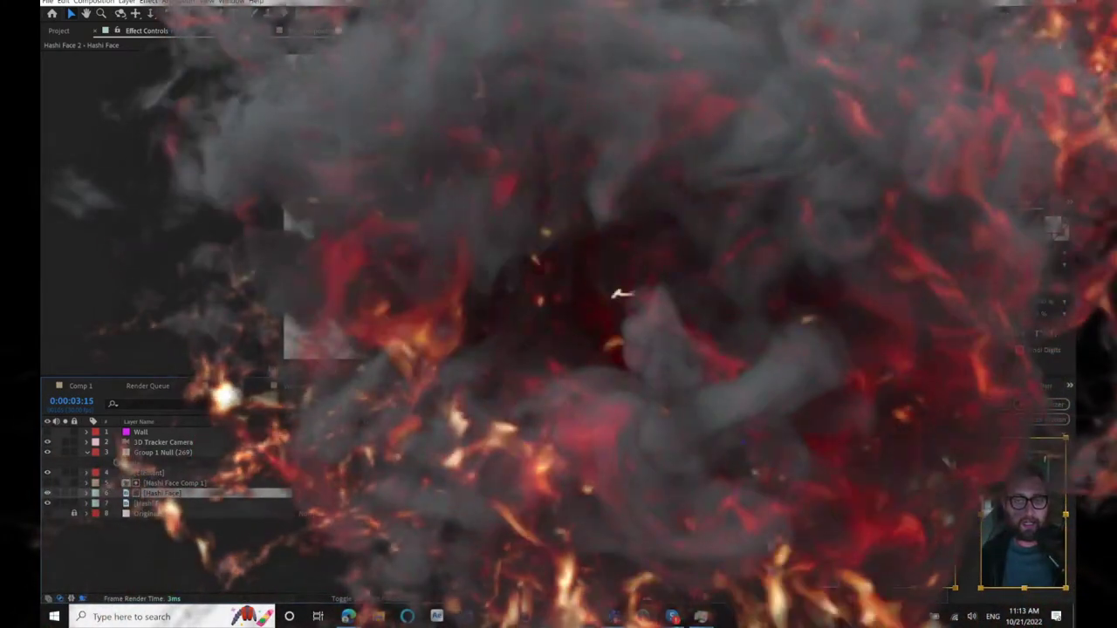
- Shift the lower Hashi Face copy to end at 0:00:05:01, and extend it to 0:00:07:11 with time remapping to fill the background
left_click(159, 505)
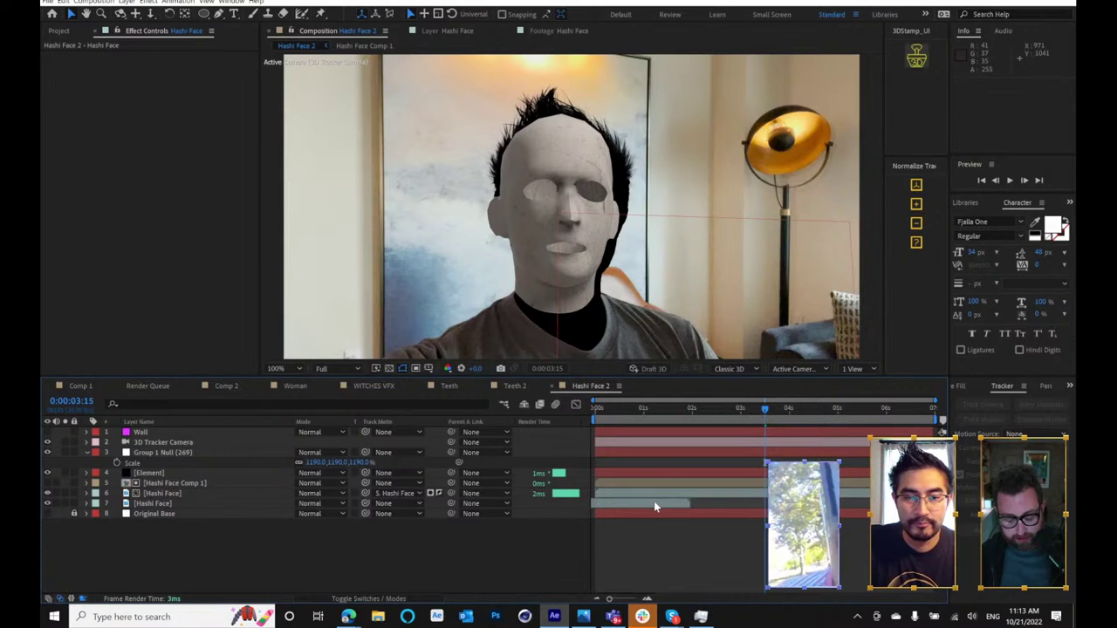
left_click(654, 501)
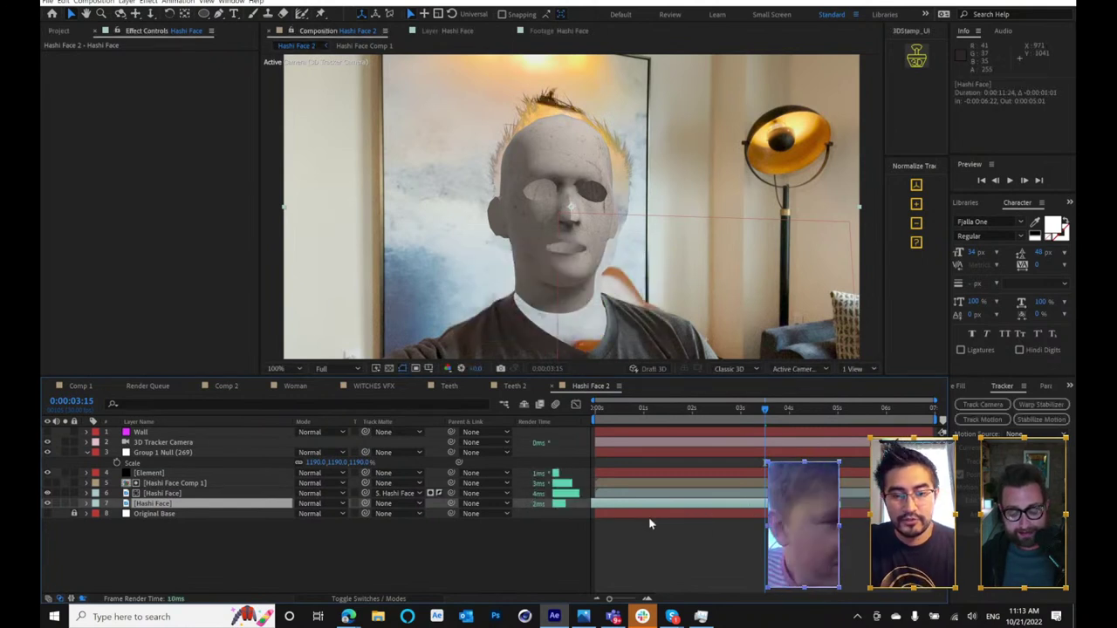
key("ctrl+alt+t")
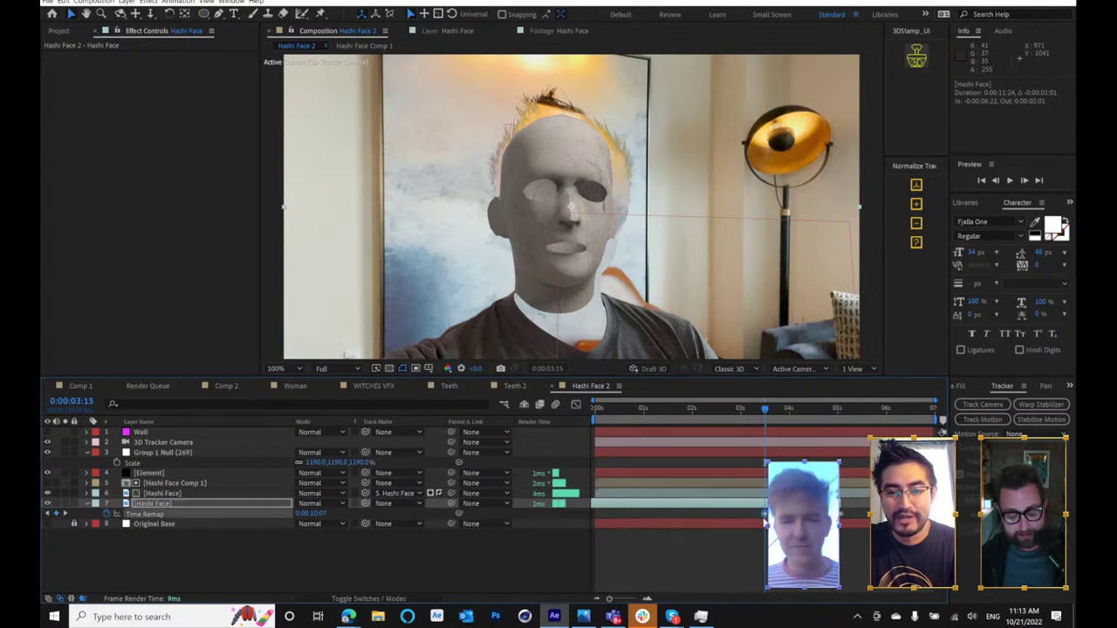
left_click(594, 513)
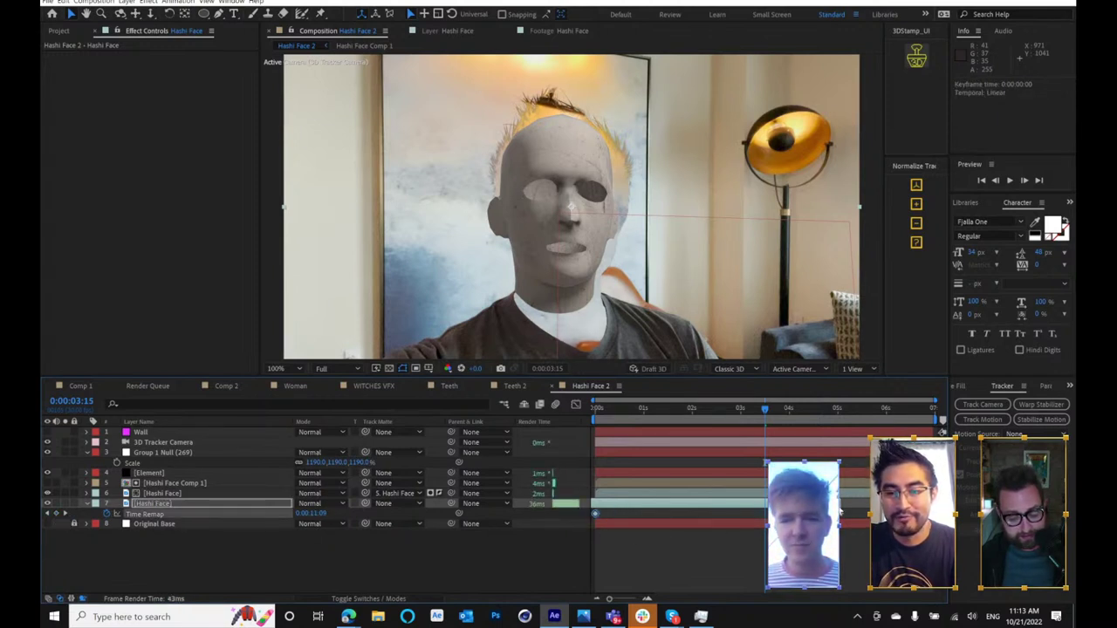
left_click_drag(840, 503, 946, 504)
scroll(580, 263, "down", 1)
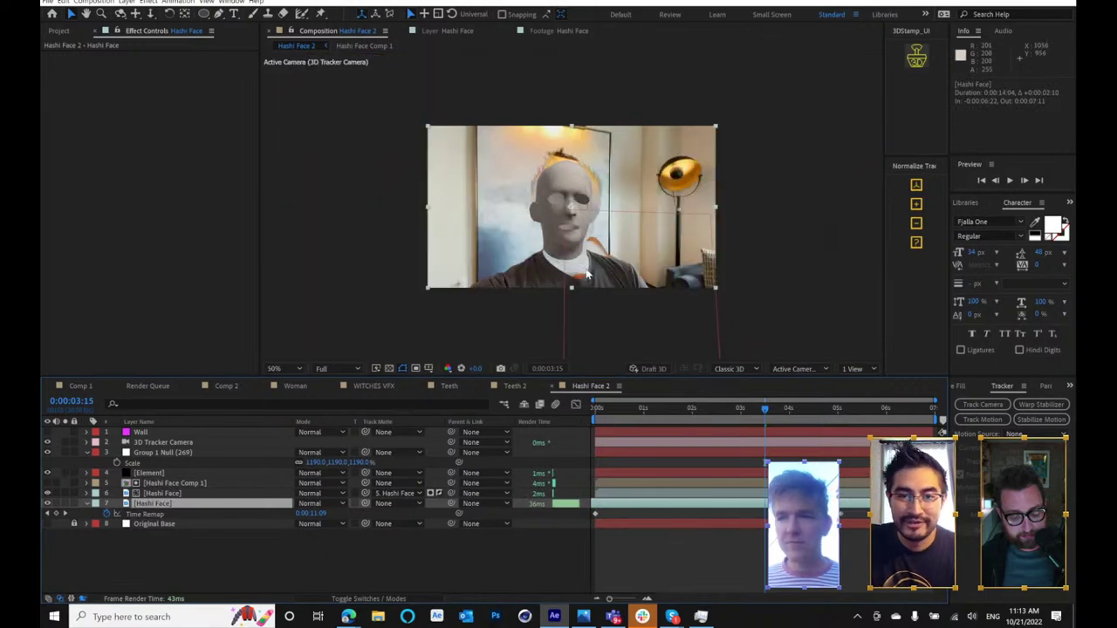
key("period")
key("Home")
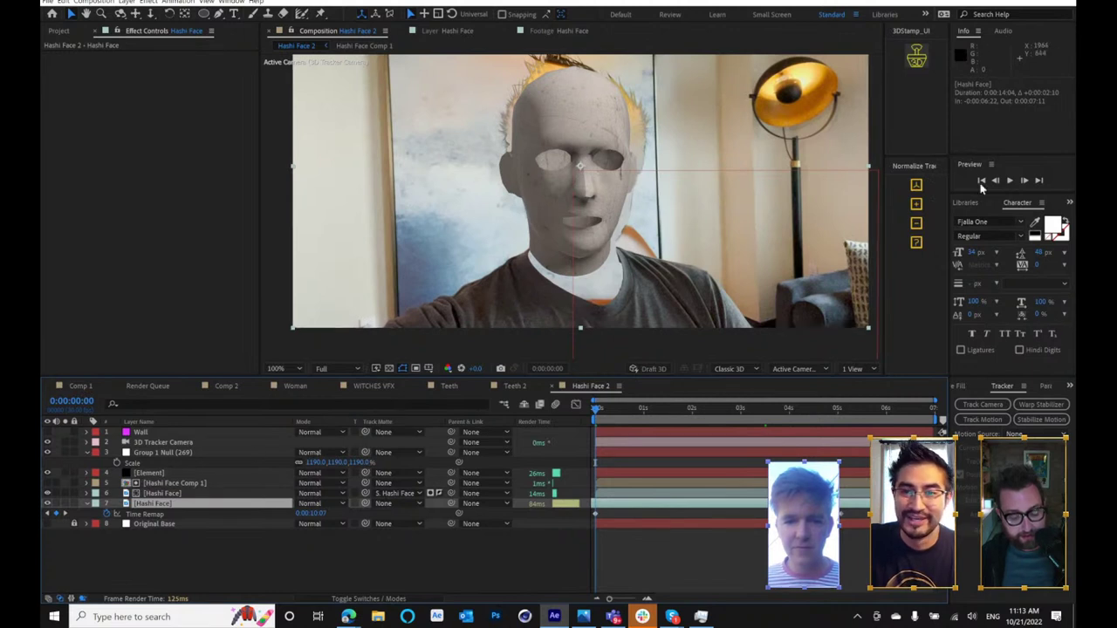
- Preview the composition from its start and examine close up how well the mask covers the tracked face and hair
left_click(1010, 181)
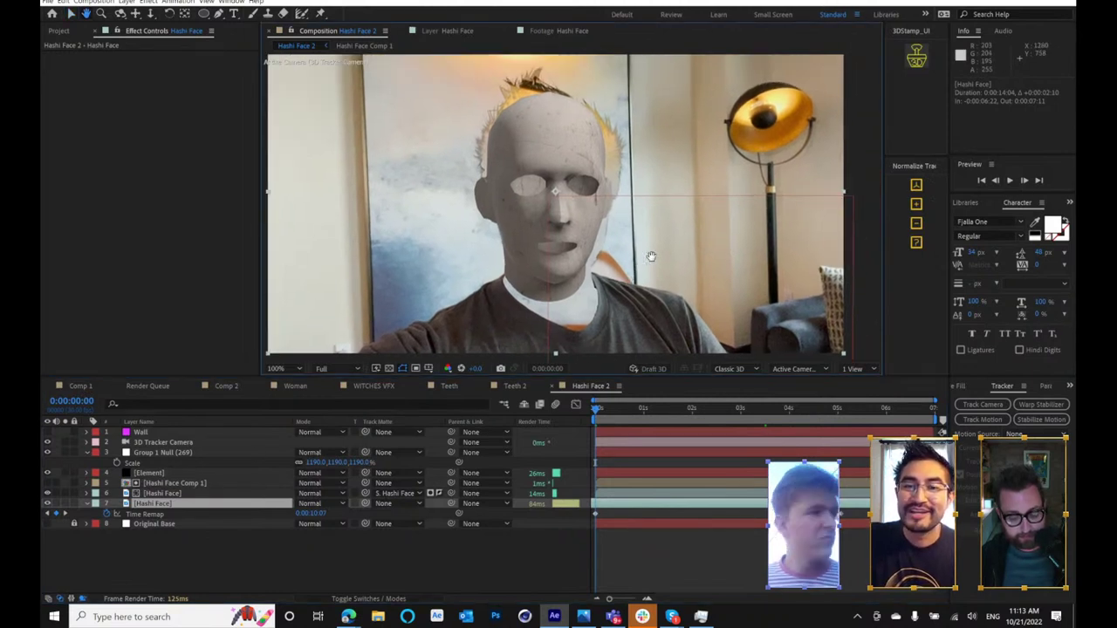
left_click(1010, 181)
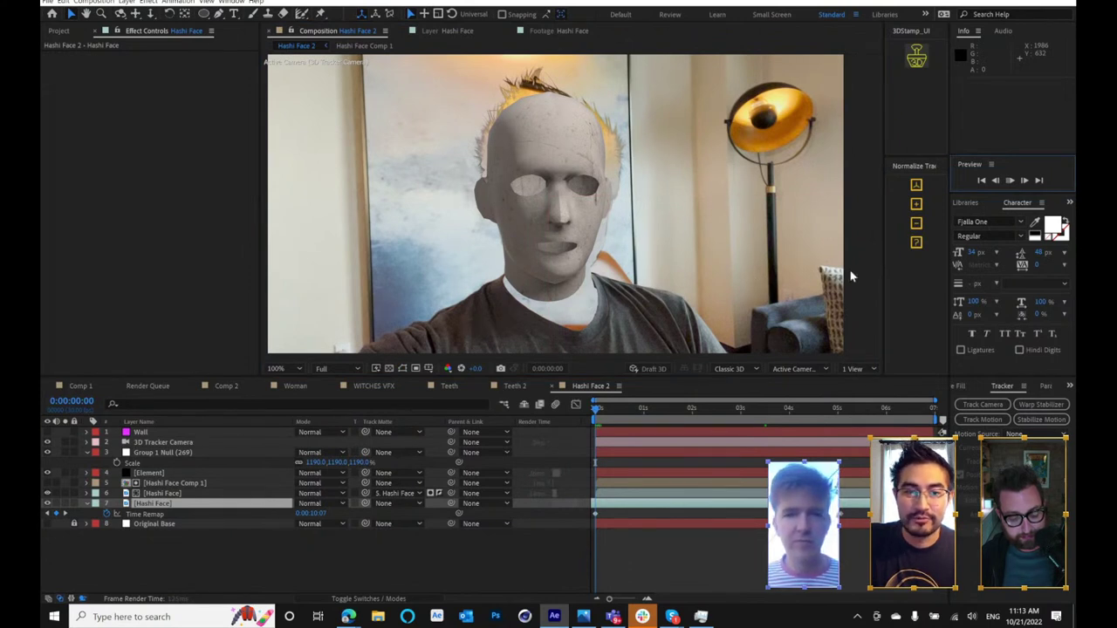
key("space")
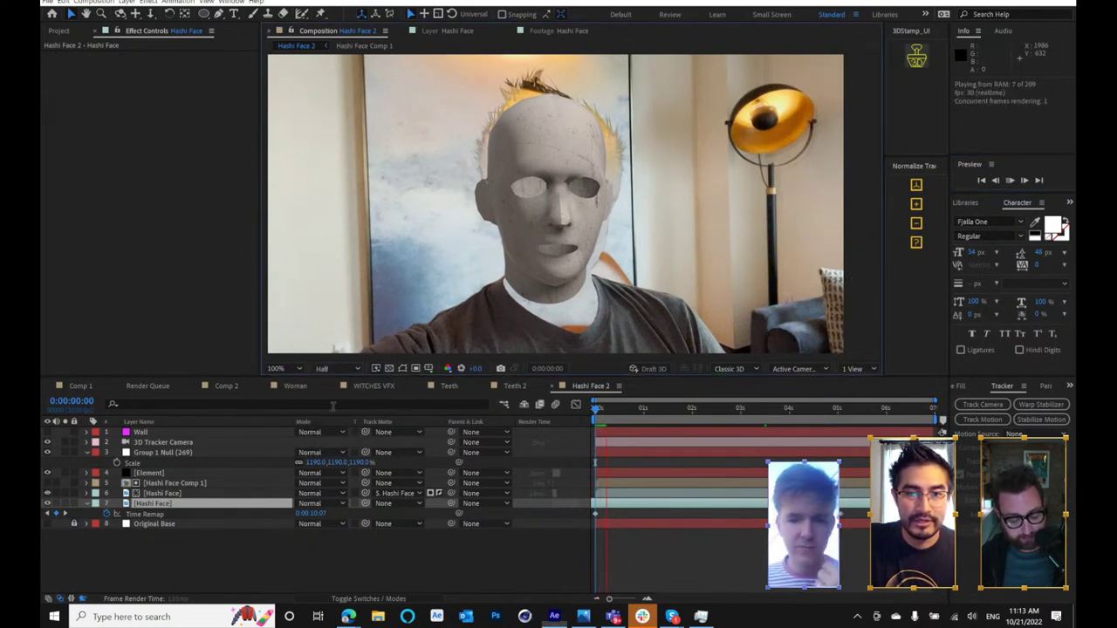
left_click(594, 408)
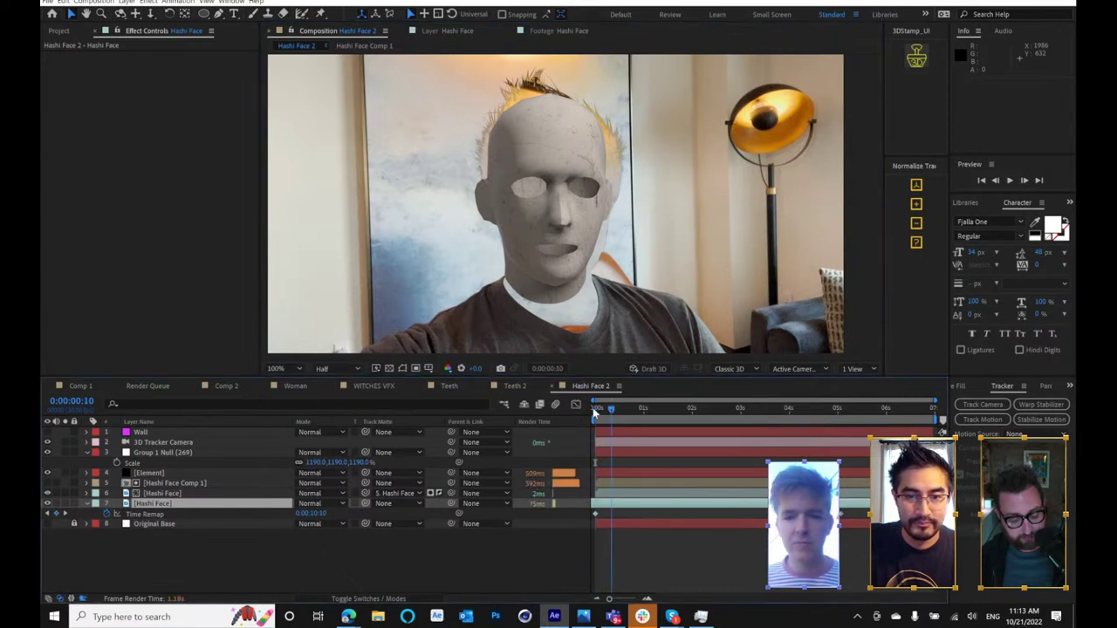
left_click(1008, 180)
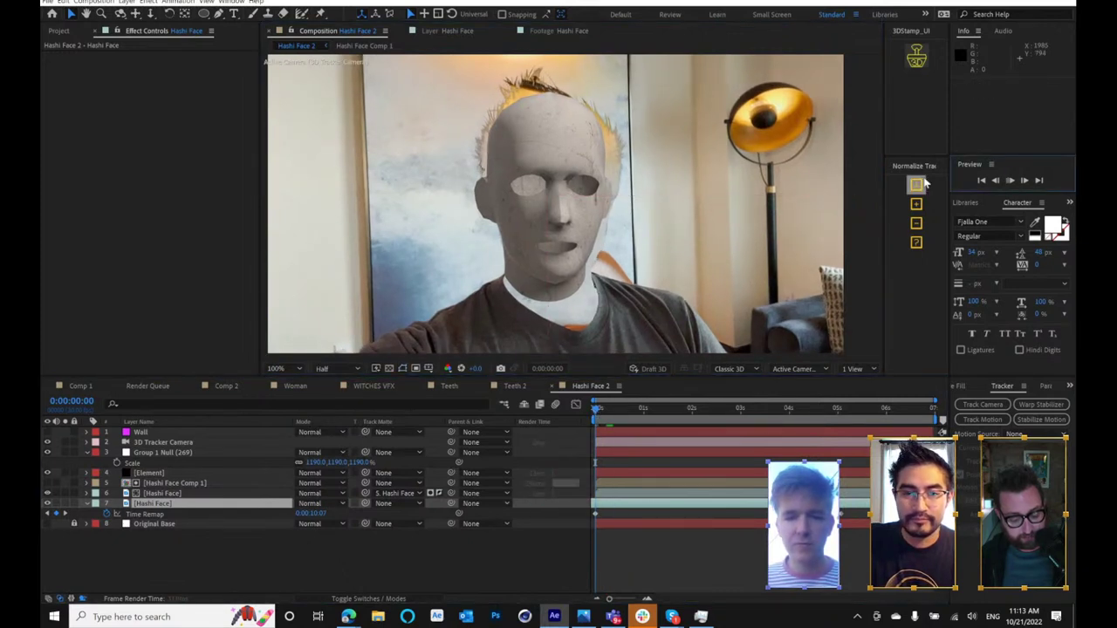
key("space")
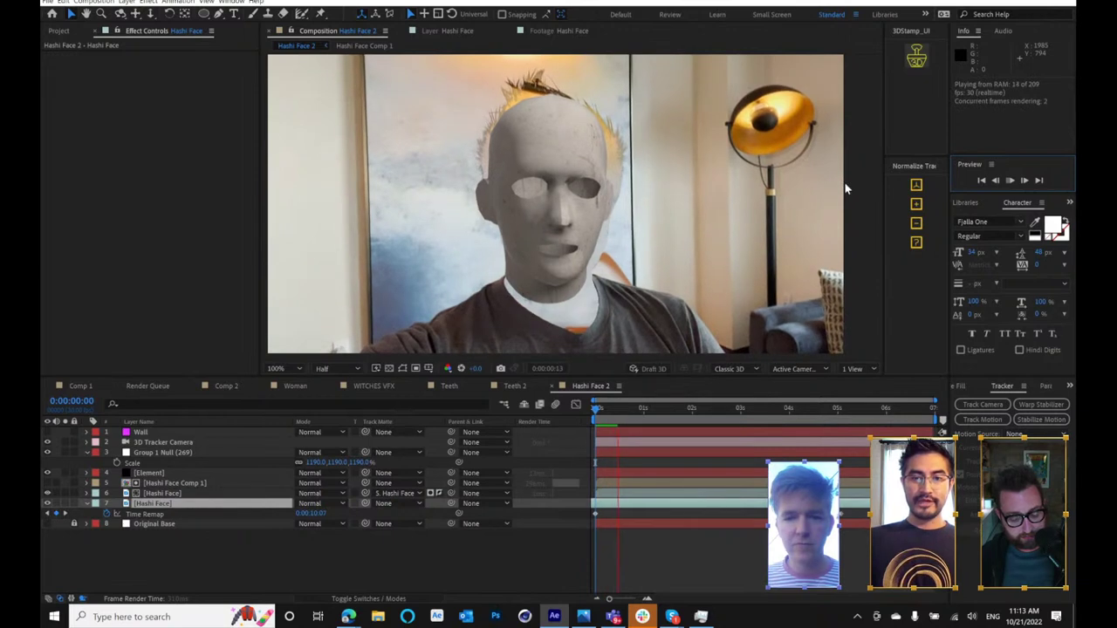
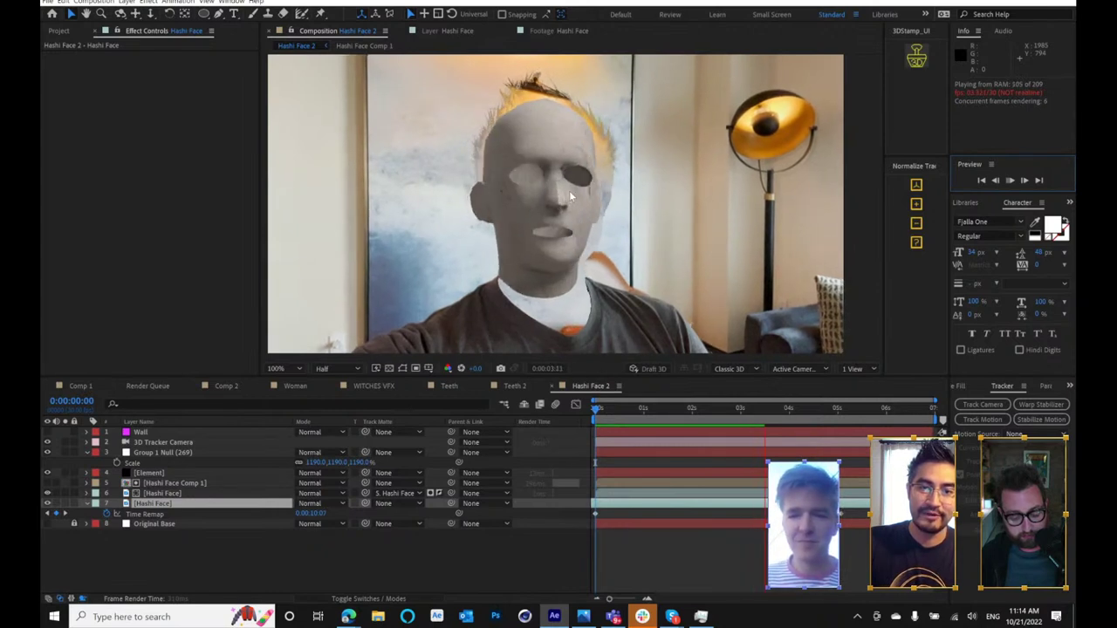
scroll(569, 190, "up", 1)
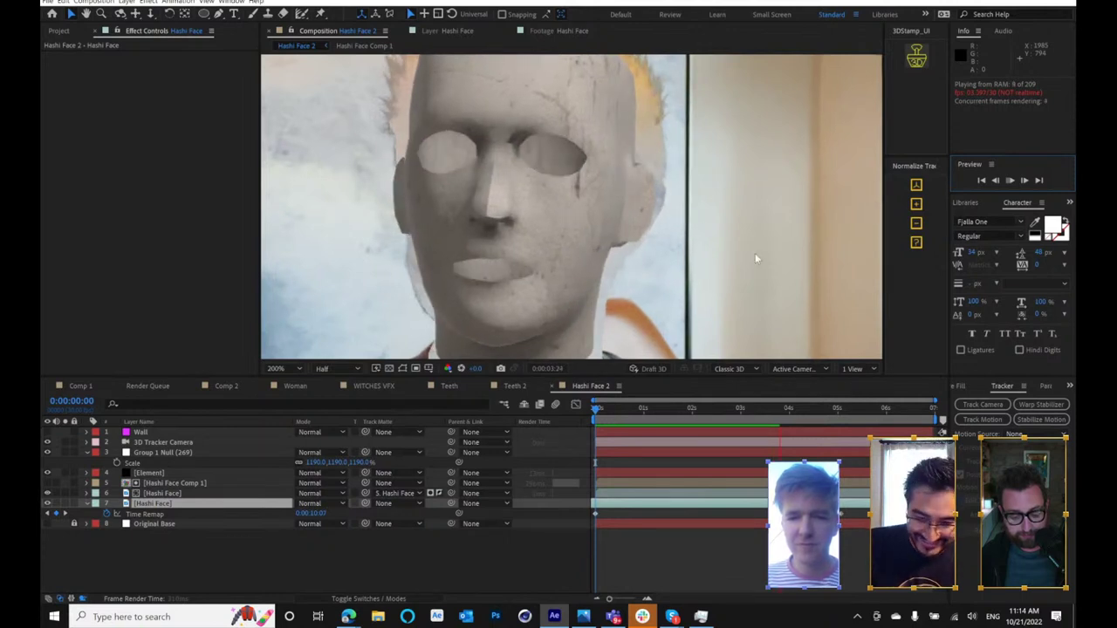
scroll(743, 232, "down", 1)
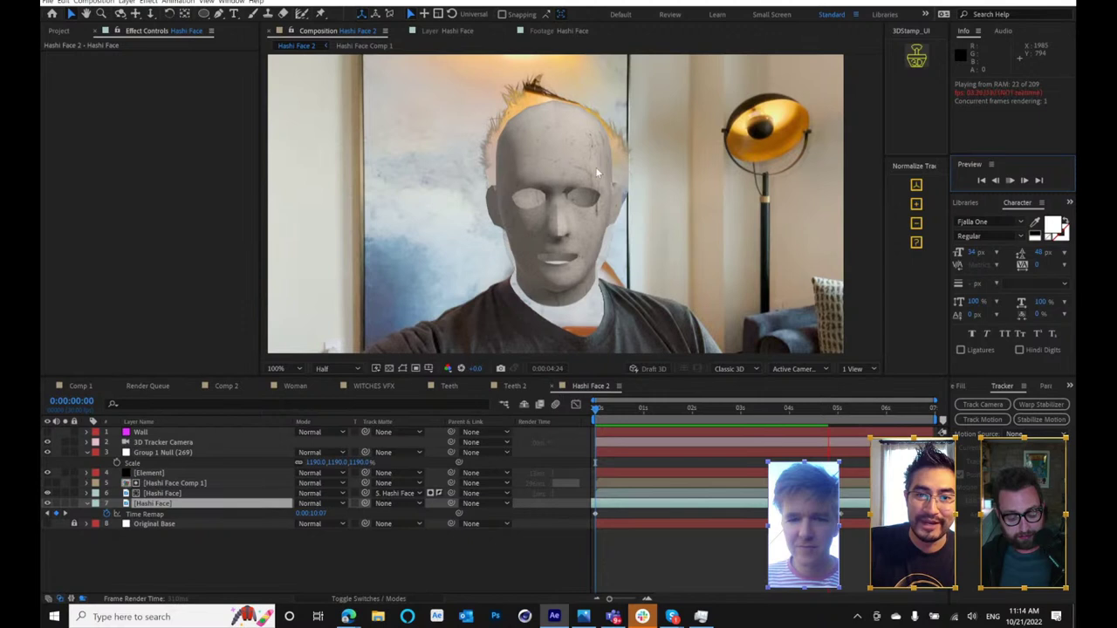
key("space")
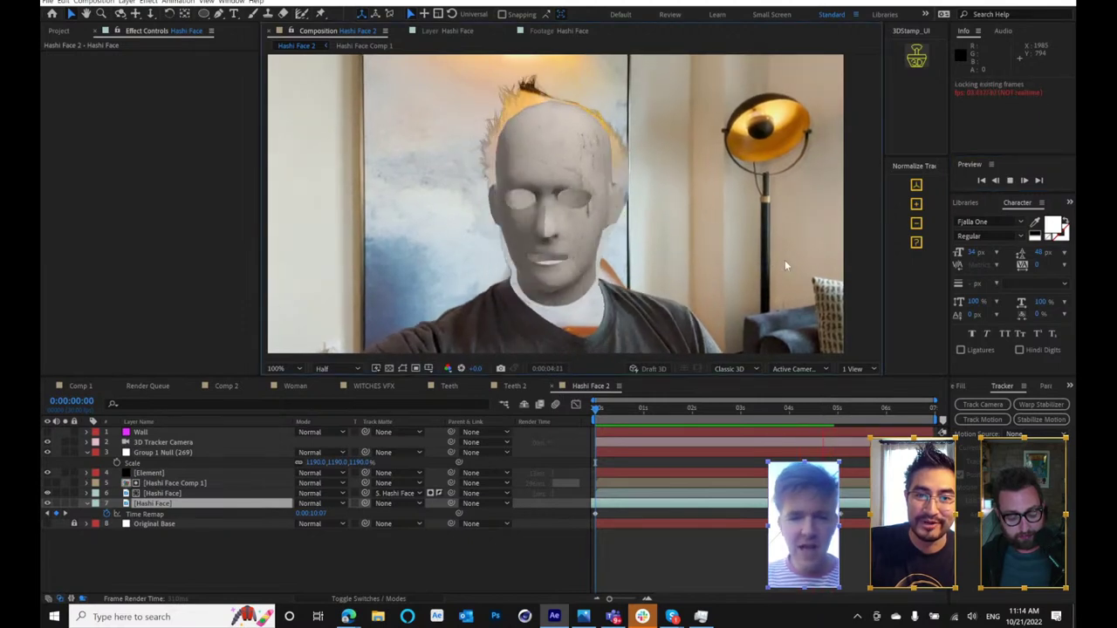
key("space")
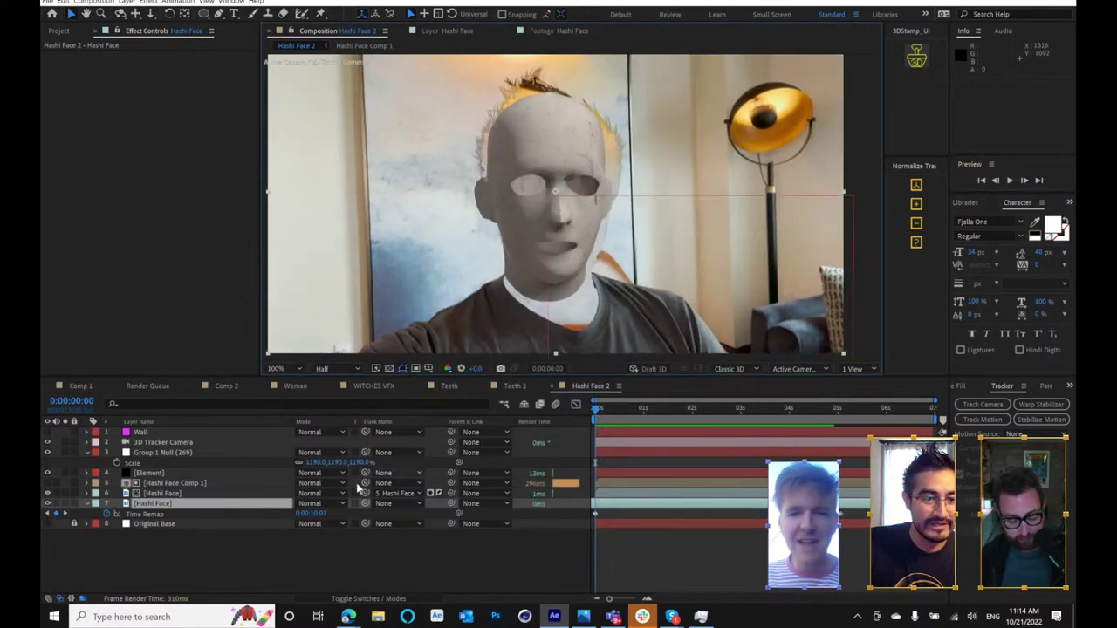
- Reposition the lowest Hashi Face layer and scale it to about 118% by 132% so its background fills the area behind the head
left_click(186, 499)
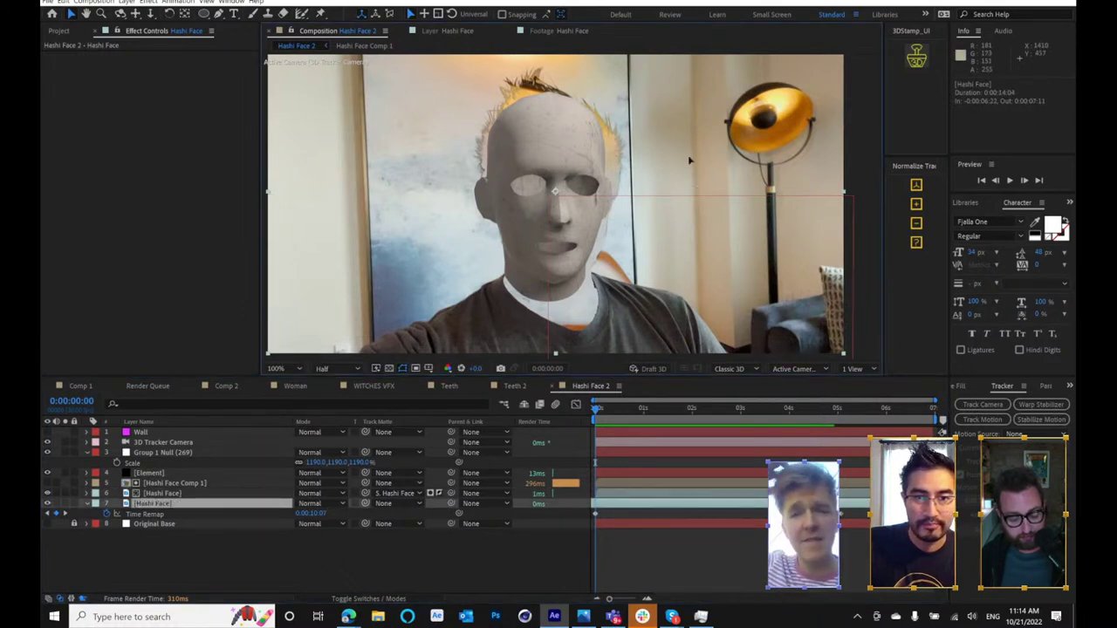
left_click_drag(692, 182, 655, 134)
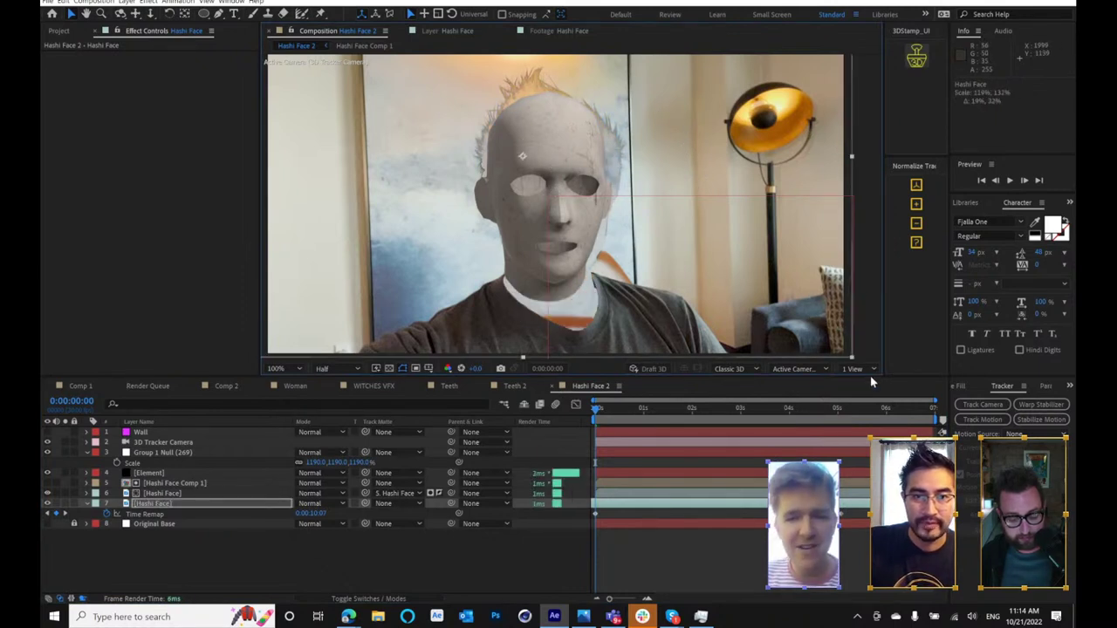
- Try Roughen Edges on Hashi Face Comp 1 with Edge Sharpness 0.74 and Fractal Influence 0.92, and remove the effect
left_click(170, 484)
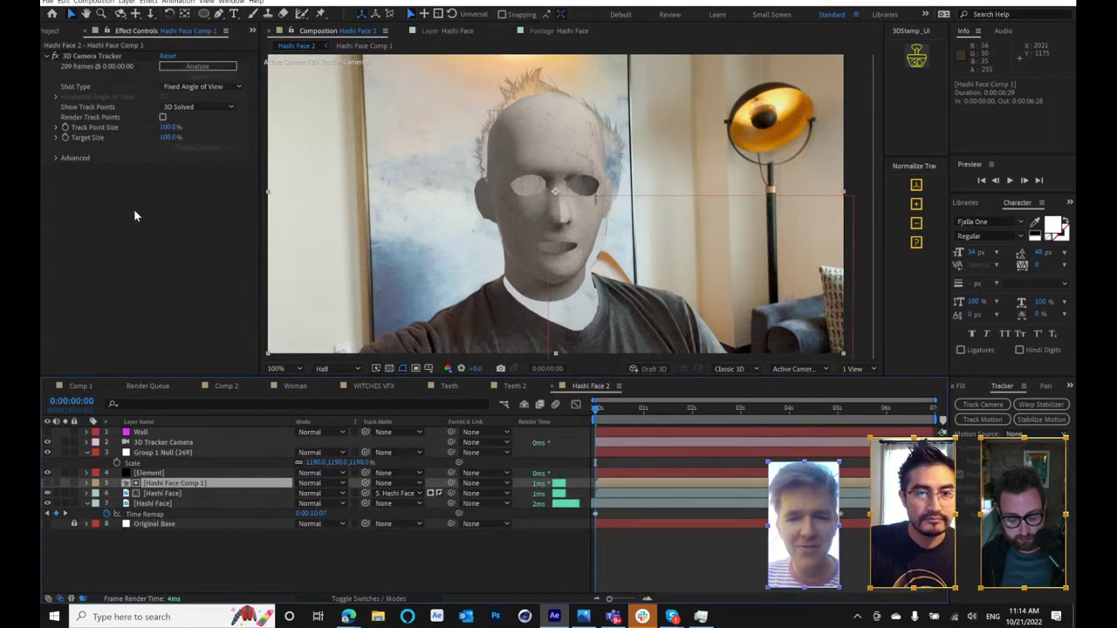
key("ctrl+space")
type("rou")
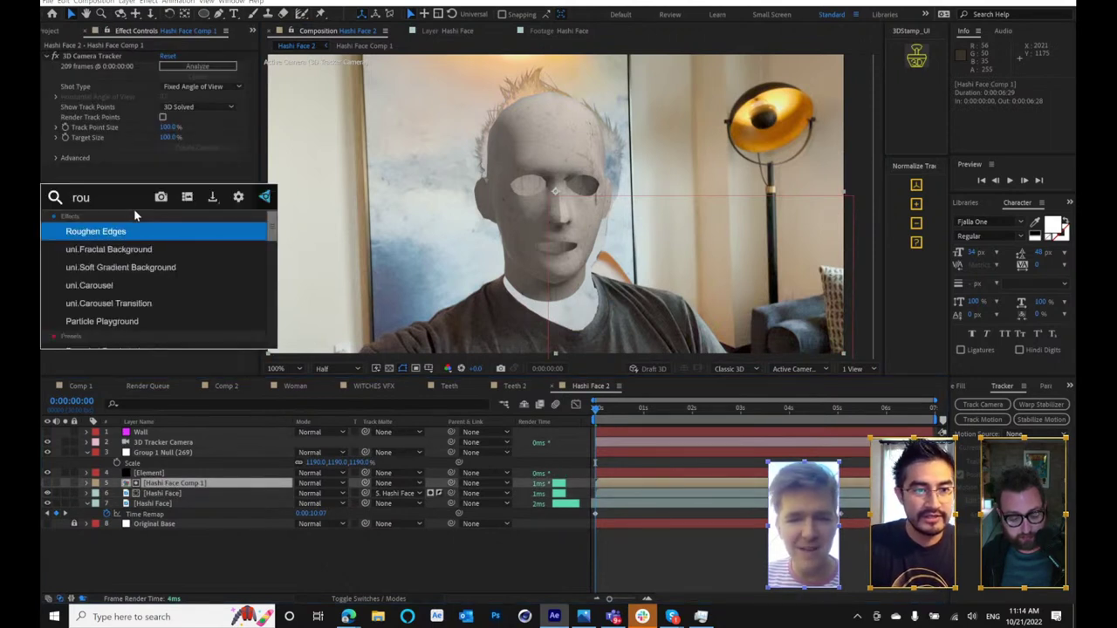
key("Return")
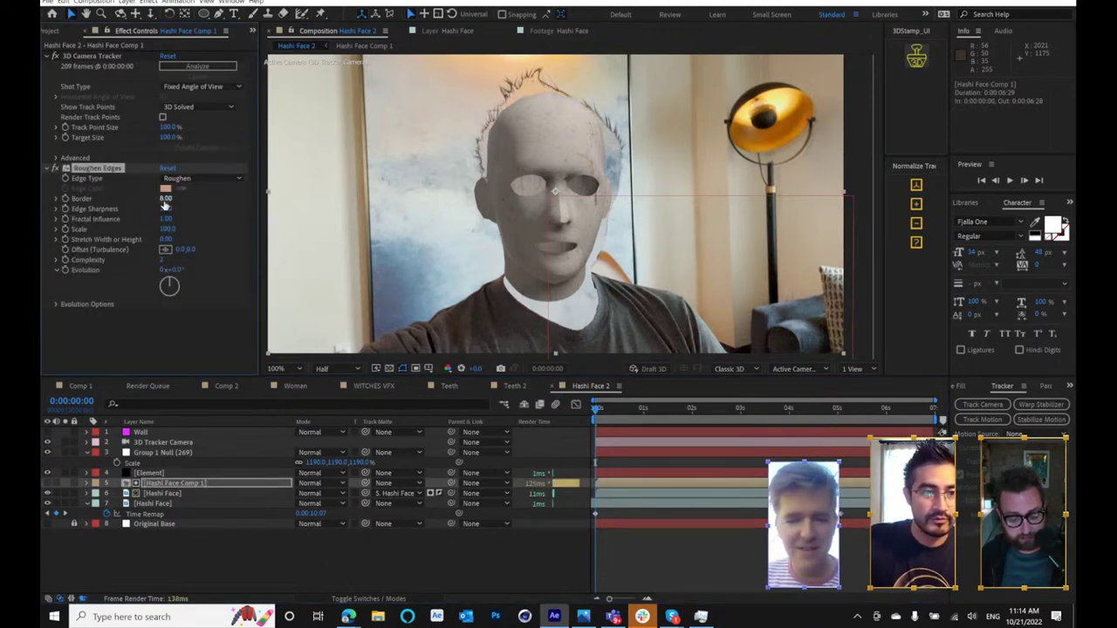
left_click_drag(173, 203, 187, 209)
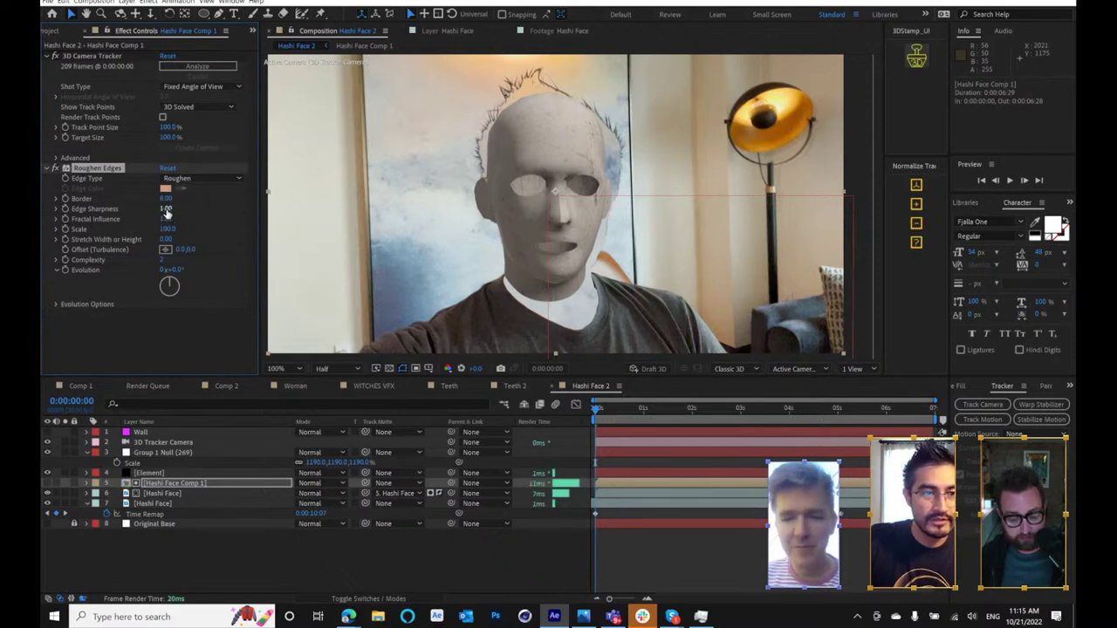
left_click_drag(135, 214, 168, 227)
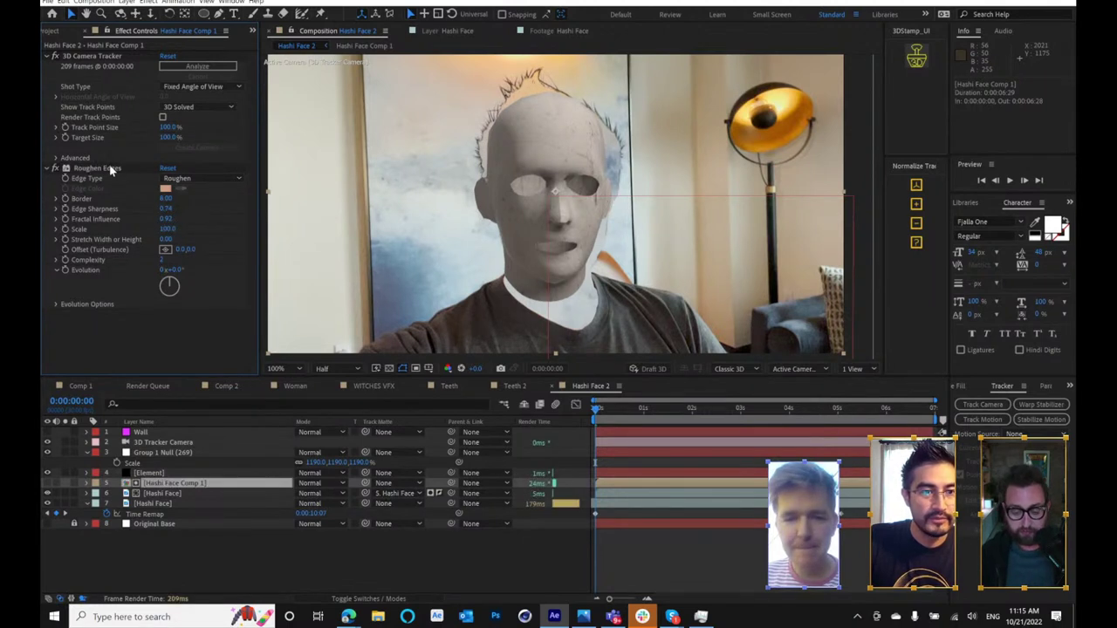
left_click(111, 168)
key("Delete")
- Apply Matte Choker to Hashi Face Comp 1 with Geometric Softness 1 at 0.0, Choke 1 at -127, Gray Level Softness 1 at 27% and 2 iterations
key("ctrl+space")
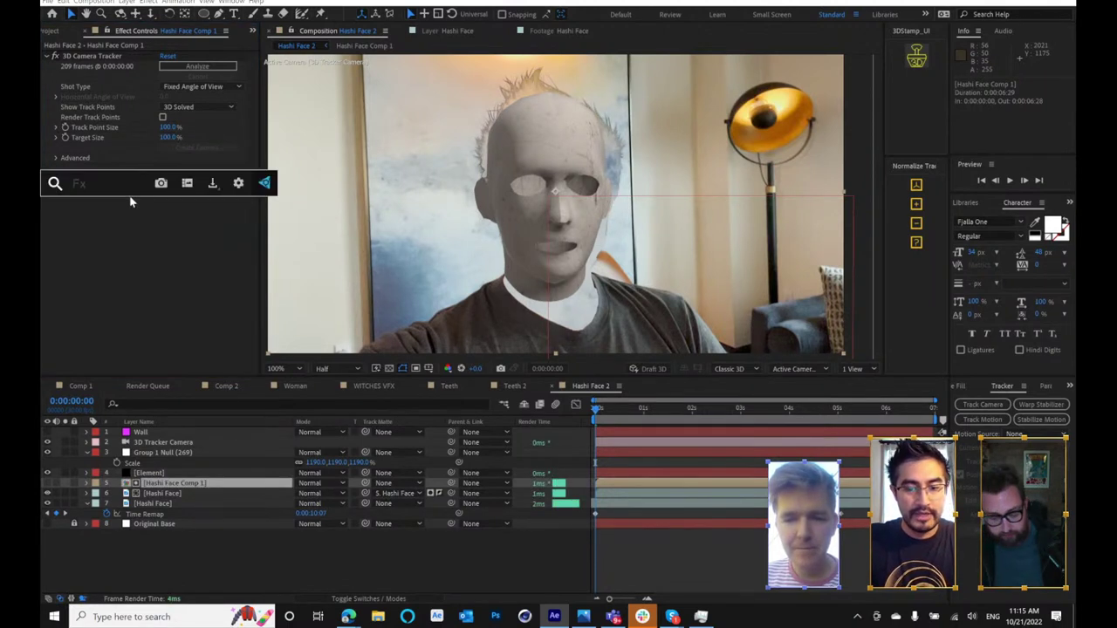
type("matte")
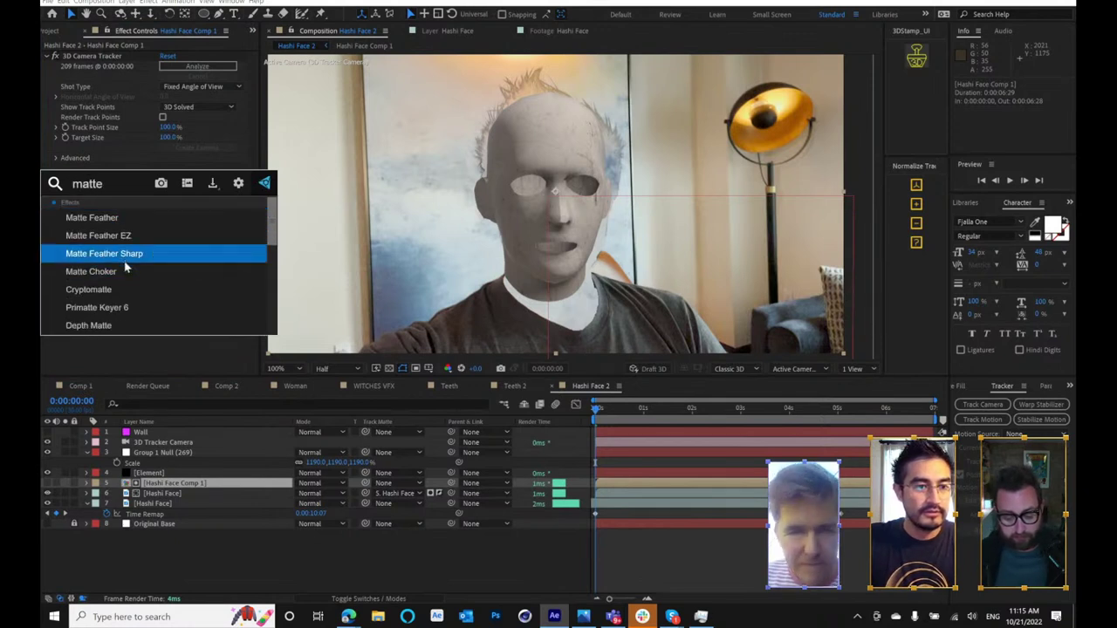
left_click(104, 270)
left_click_drag(155, 188, 209, 179)
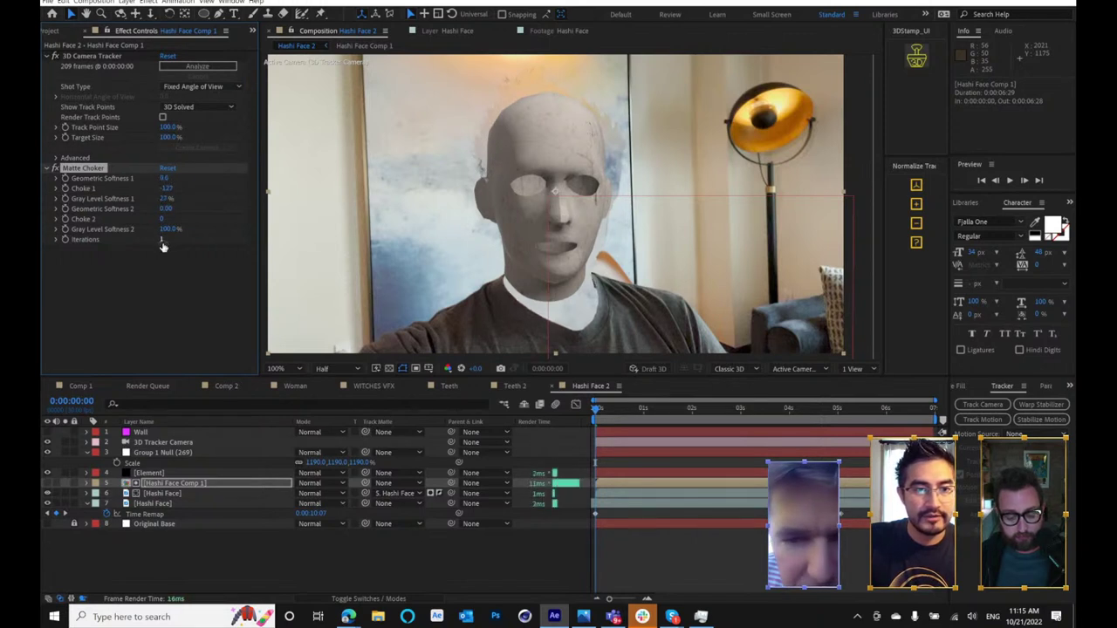
left_click_drag(169, 244, 166, 243)
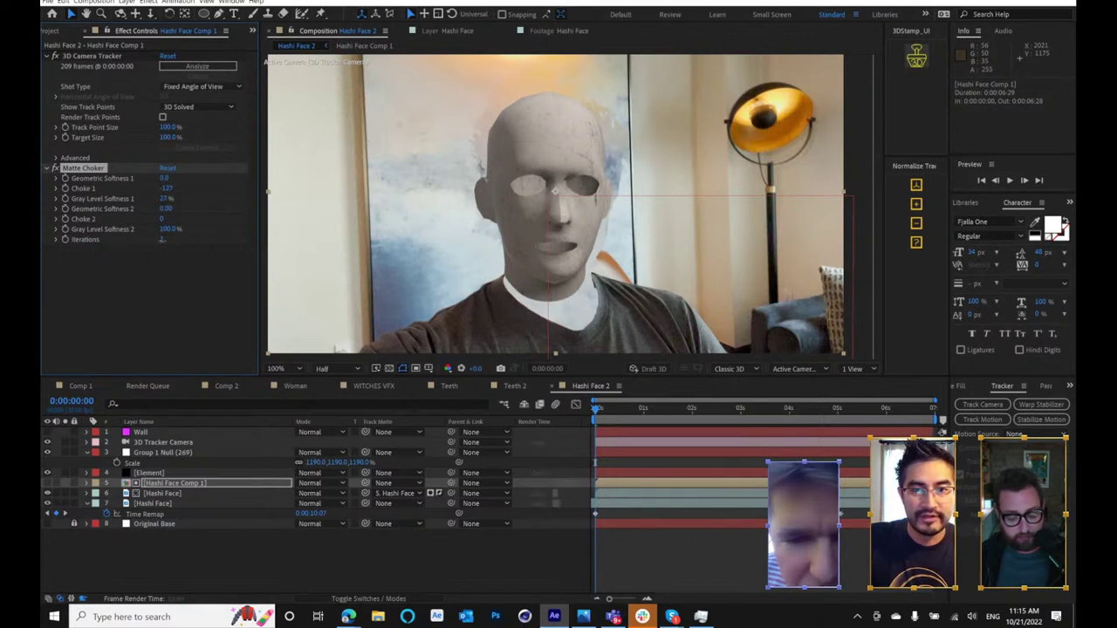
- Check the neck area at 0:00:04:07, and duplicate the matted Hashi Face layer, placing the copy above Hashi Face Comp 1
left_click_drag(615, 418, 800, 446)
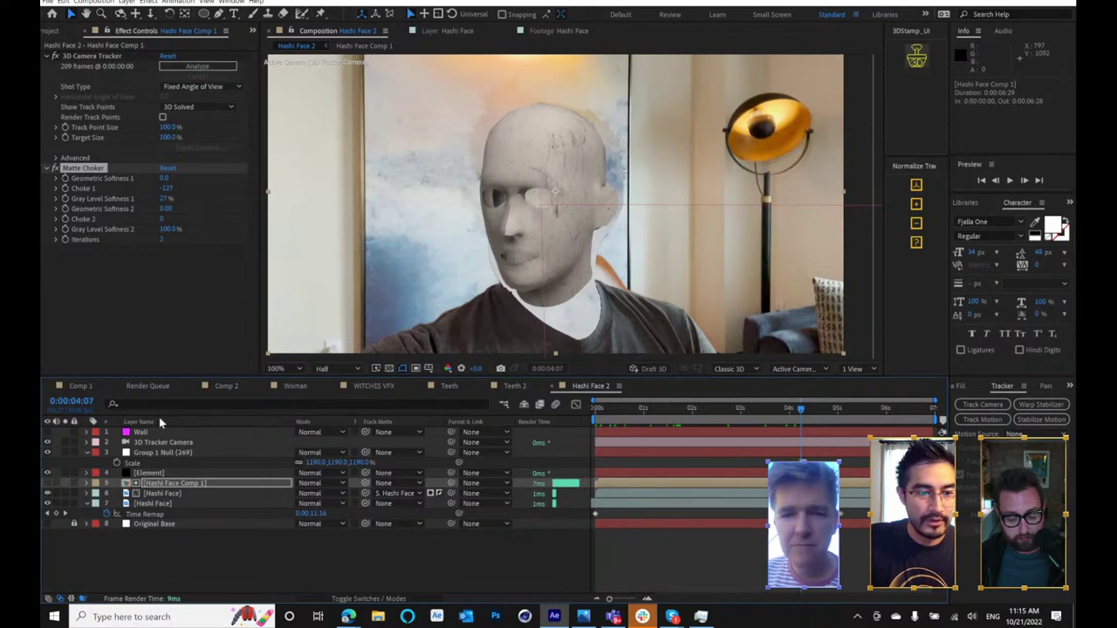
key("space")
left_click_drag(636, 294, 648, 205)
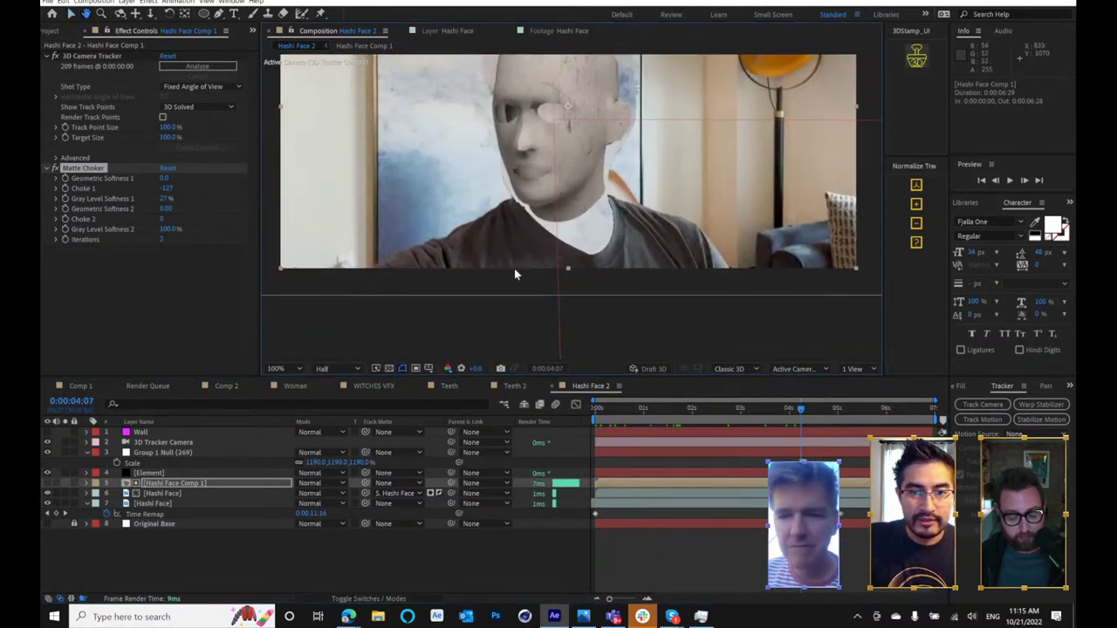
left_click(179, 503)
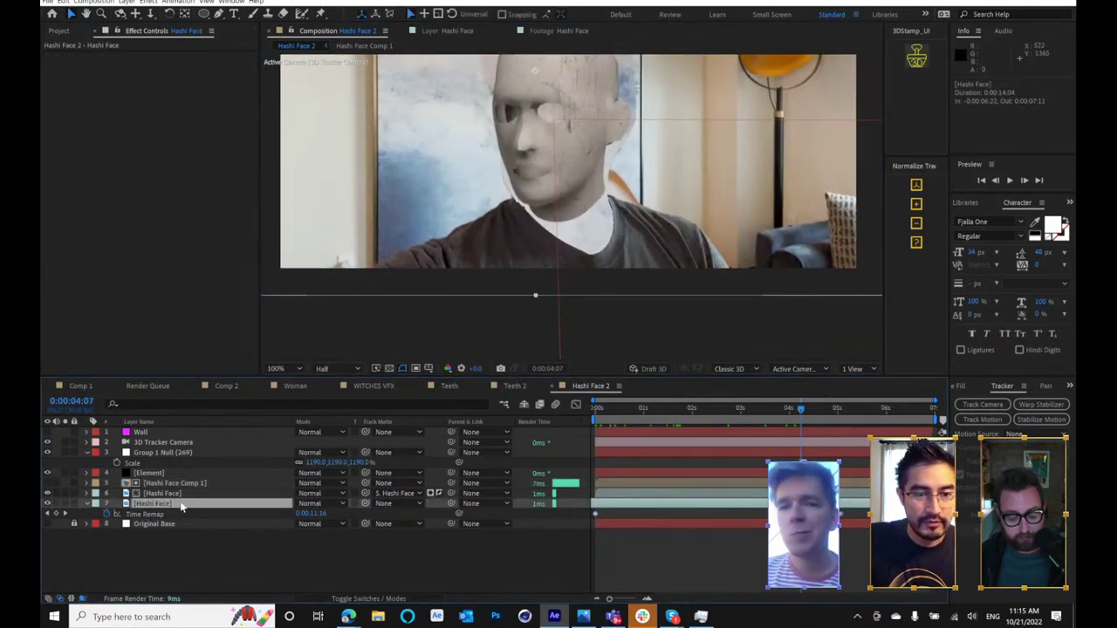
left_click(181, 494)
key("ctrl+d")
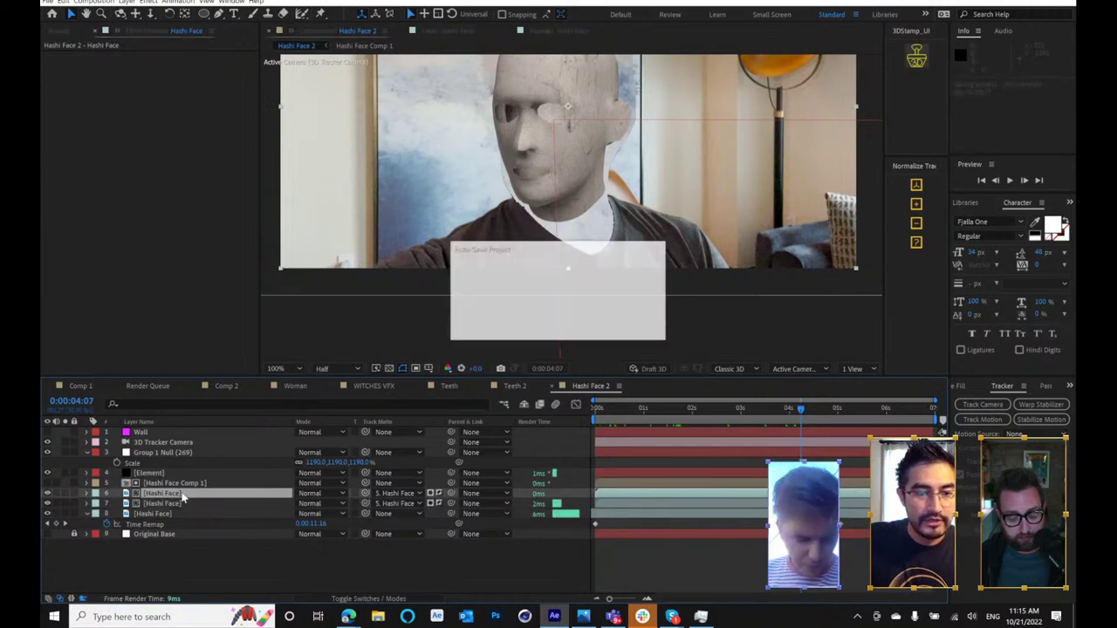
left_click_drag(182, 495, 209, 479)
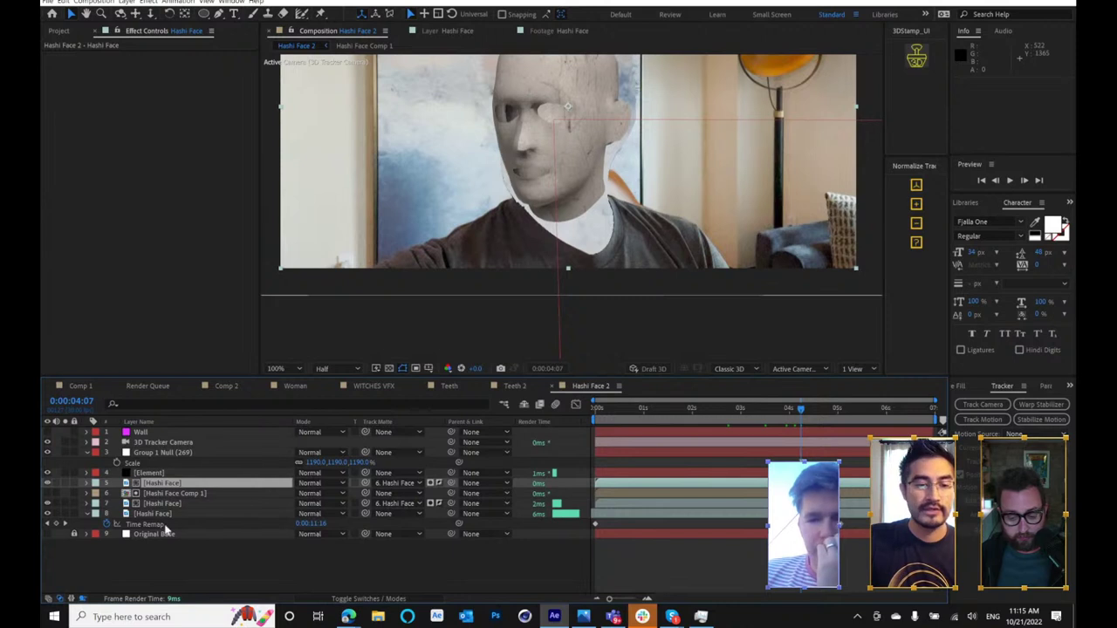
- Isolate each of the two matted Hashi Face layers in turn to compare their head cutouts, and restore the full composite view
left_click(182, 504)
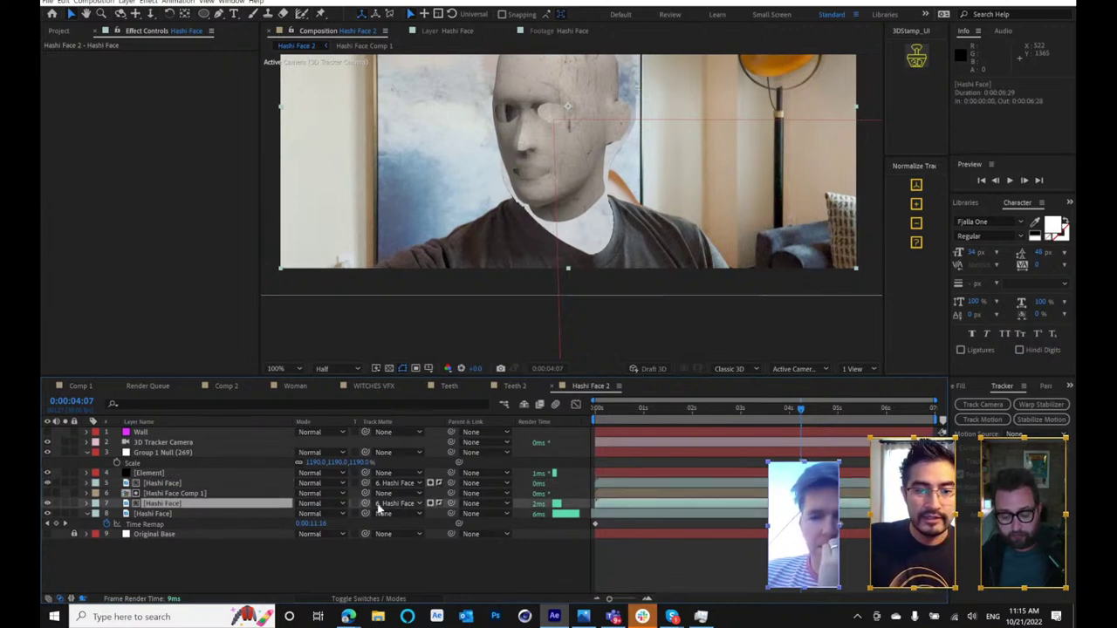
left_click(234, 495)
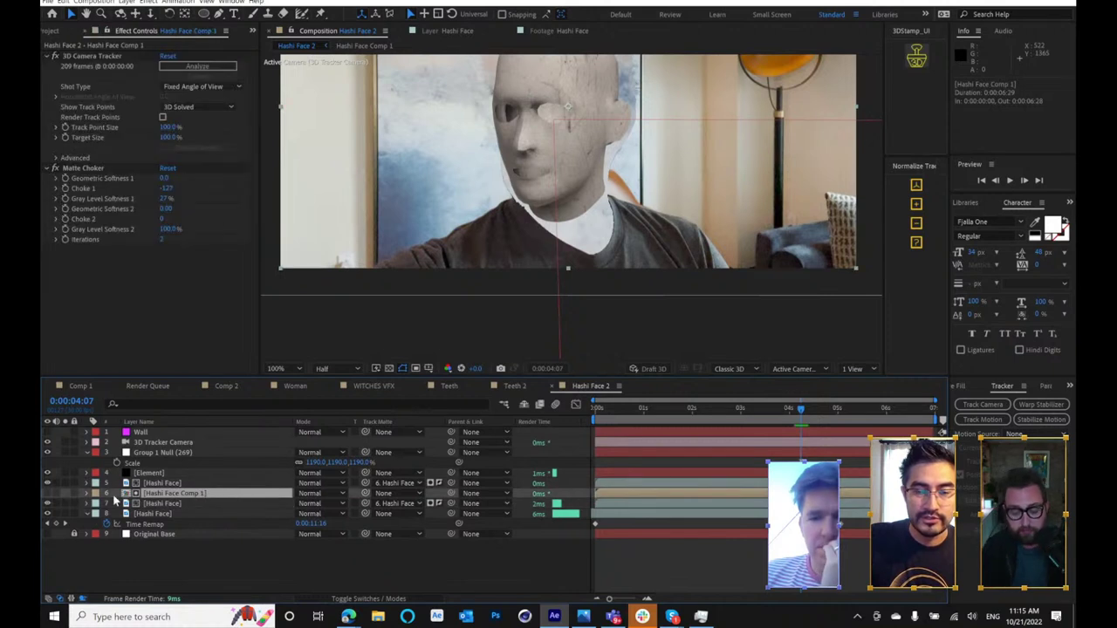
key("comma")
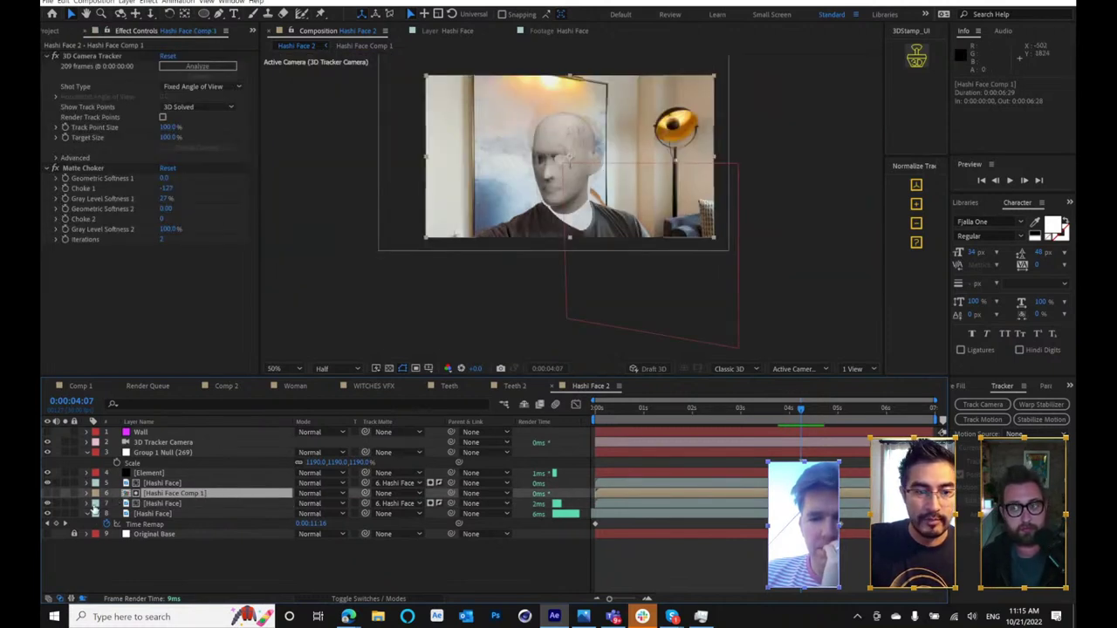
left_click(64, 504)
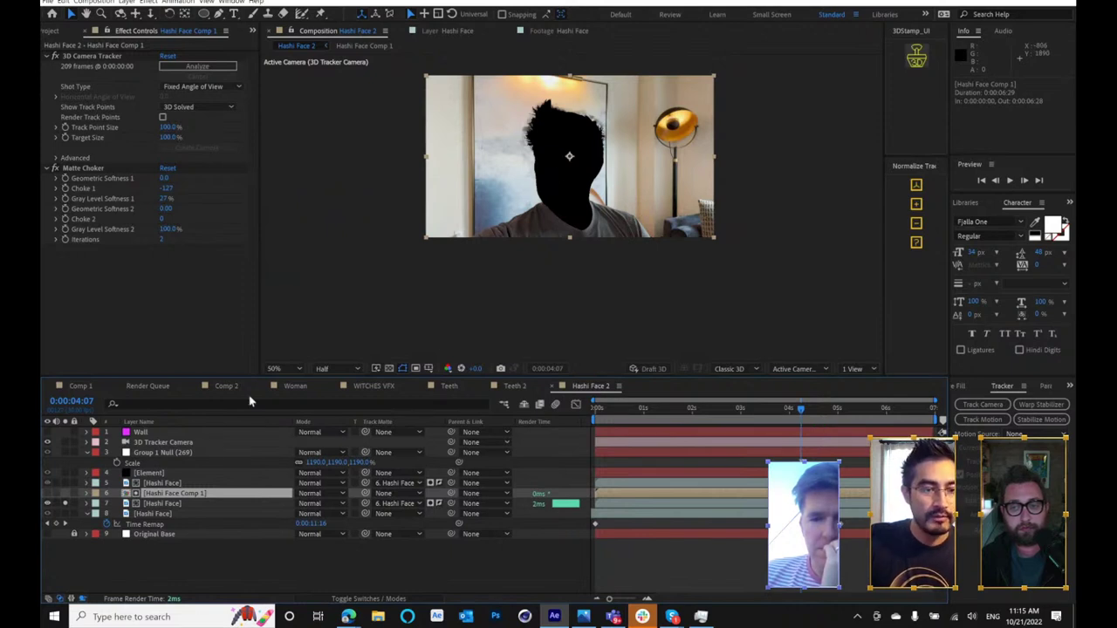
left_click(170, 503)
left_click(171, 494)
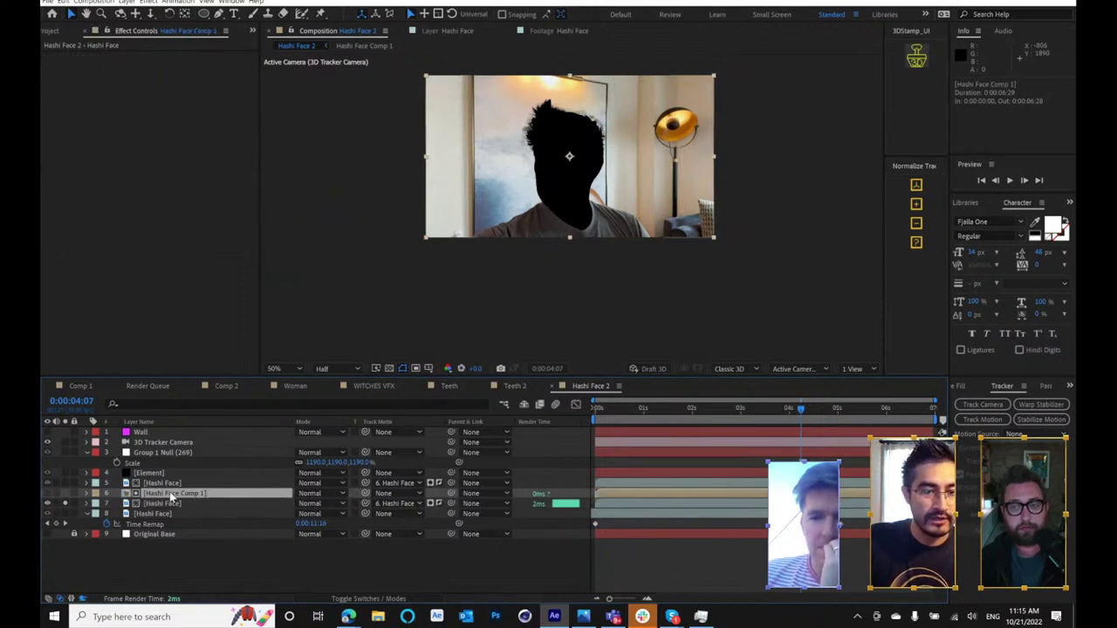
left_click(65, 504)
left_click(64, 482)
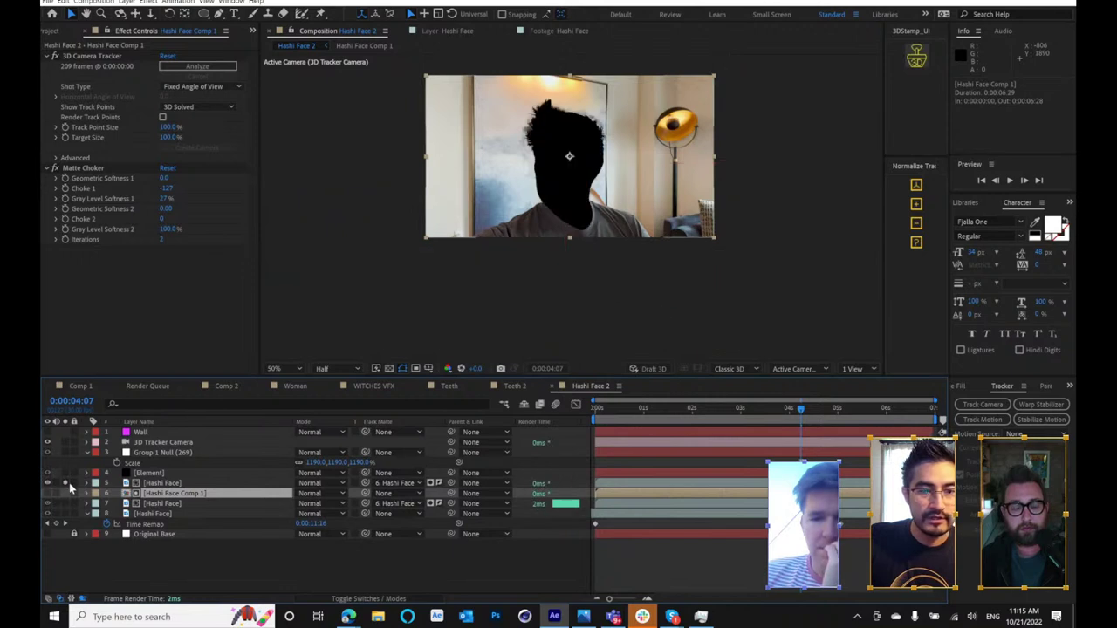
left_click(174, 483)
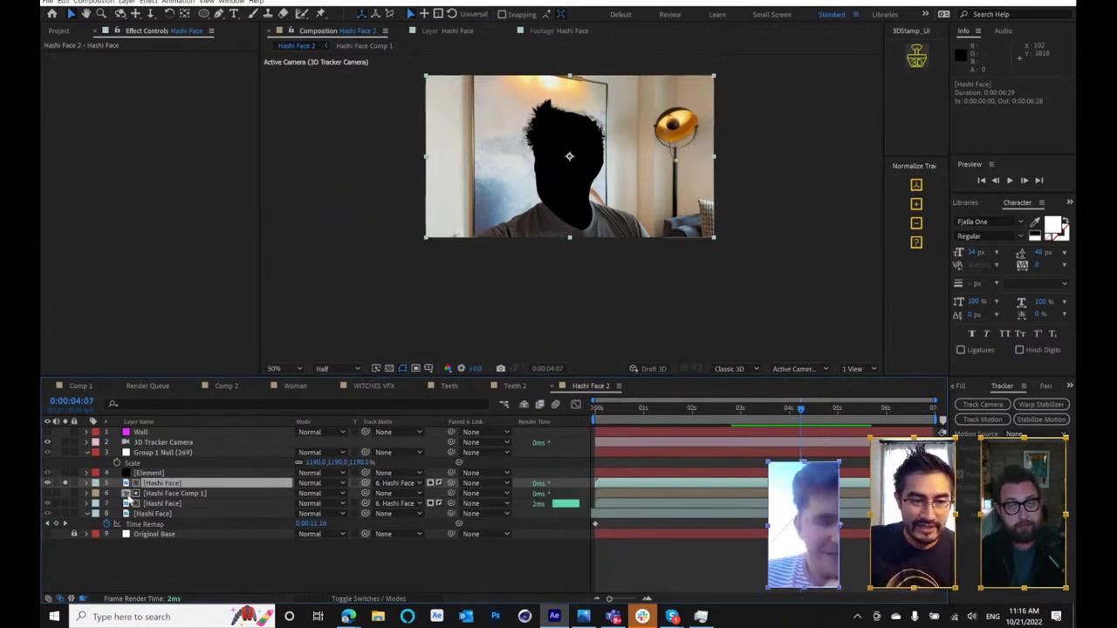
left_click(65, 484)
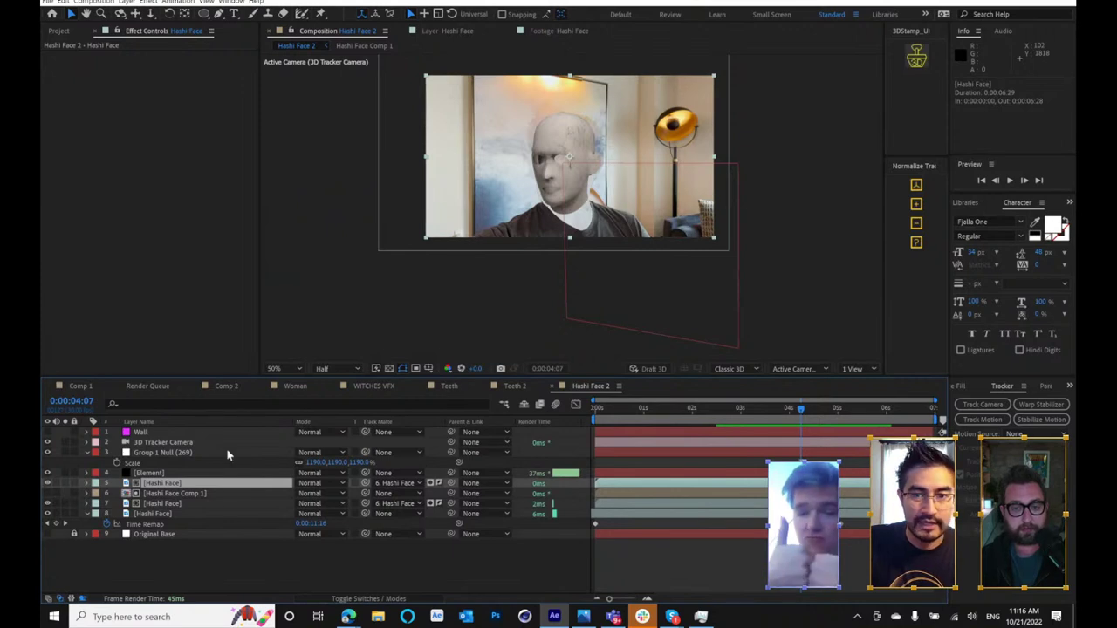
- Remove the track matte from the upper Hashi Face layer, and draw an elliptical mask about 285 by 150 px over the shirt's shoulder area
scroll(586, 220, "up", 2)
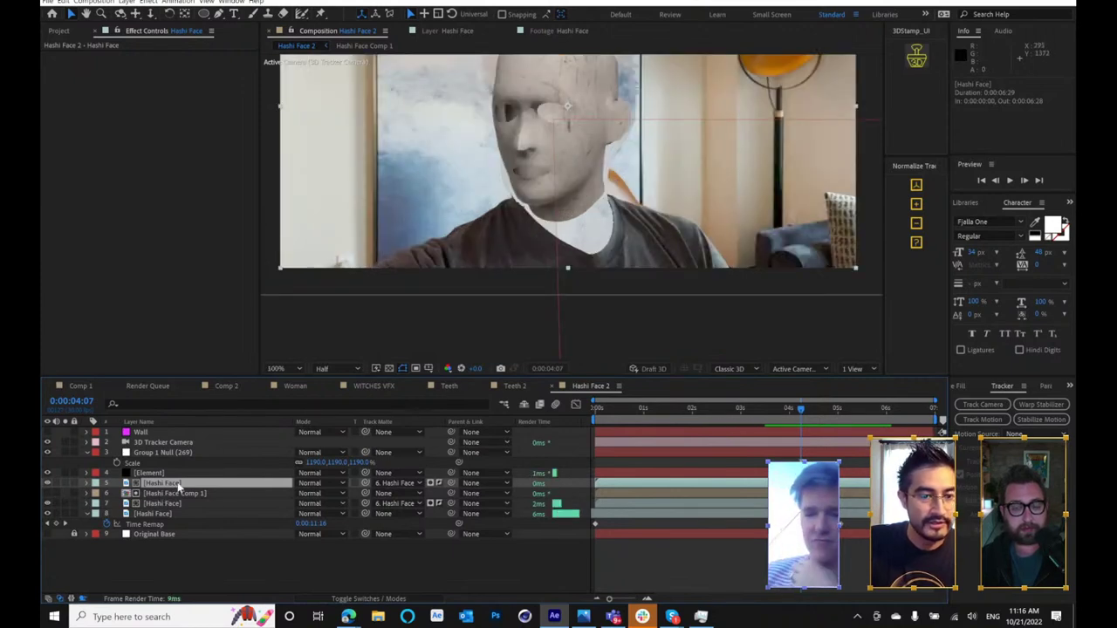
left_click(403, 486)
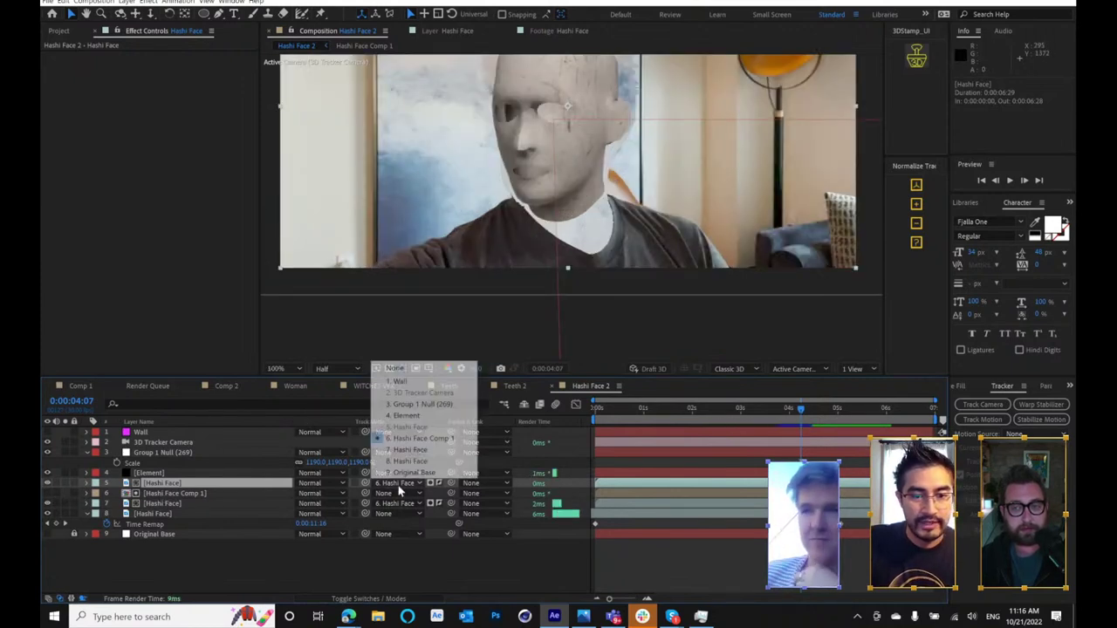
left_click(429, 368)
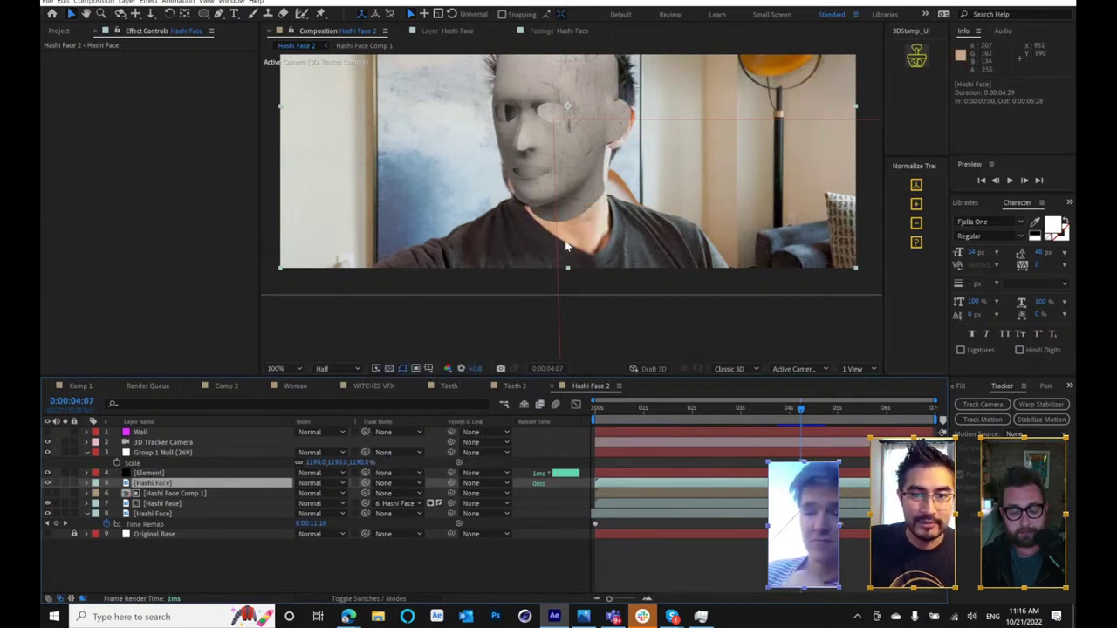
left_click(203, 13)
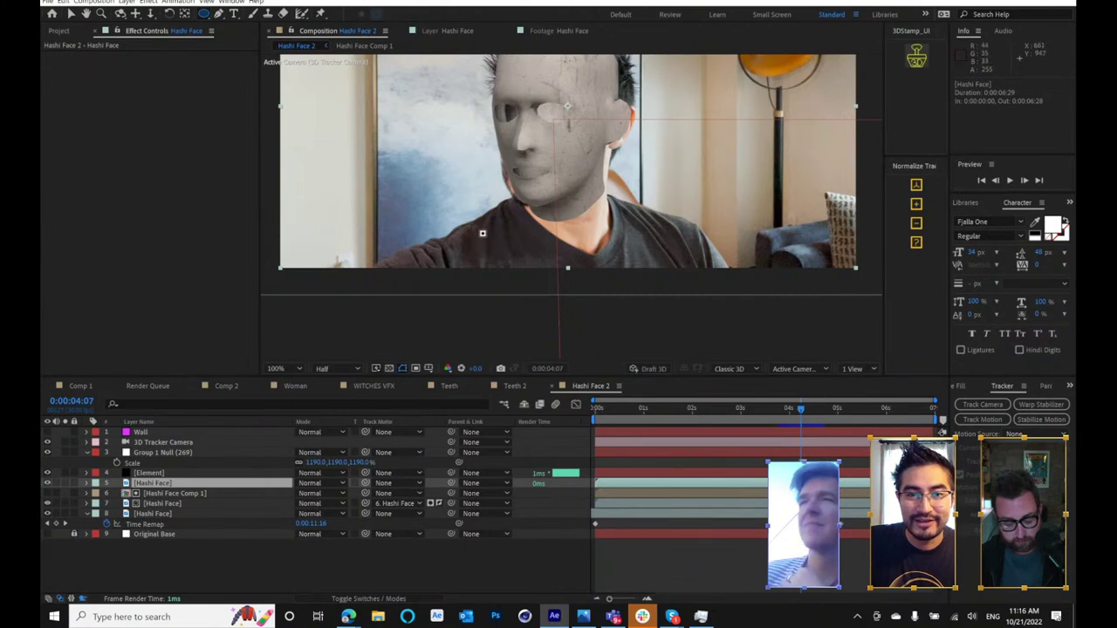
left_click_drag(532, 232, 457, 281)
key("v")
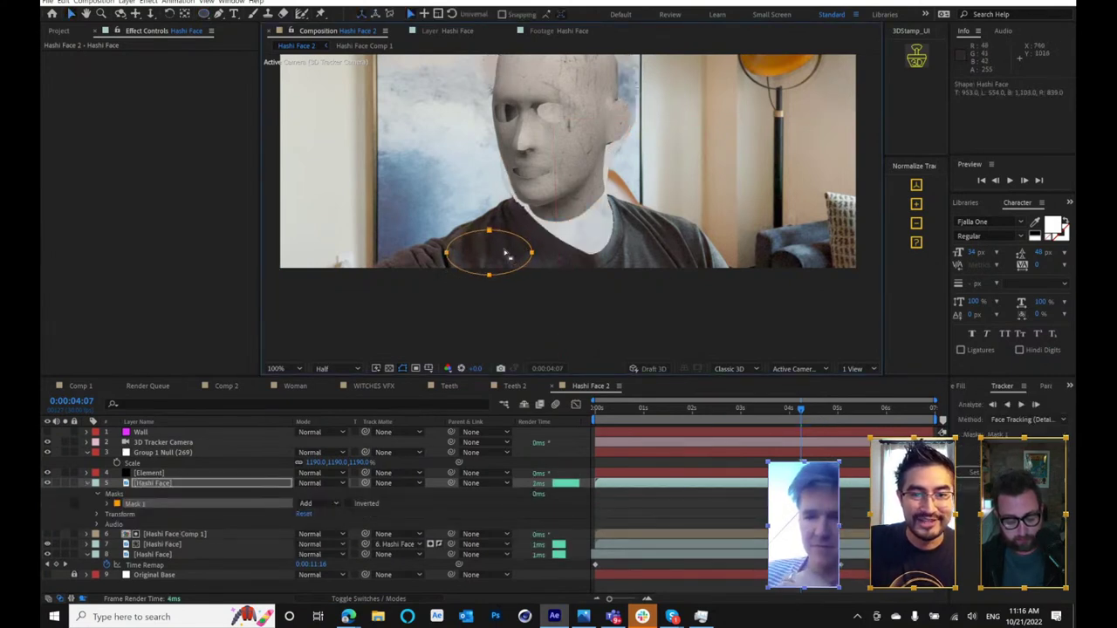
- Scale the masked Hashi Face layer to 150% and move the shirt patch over the white gap at the neck
left_click(498, 260)
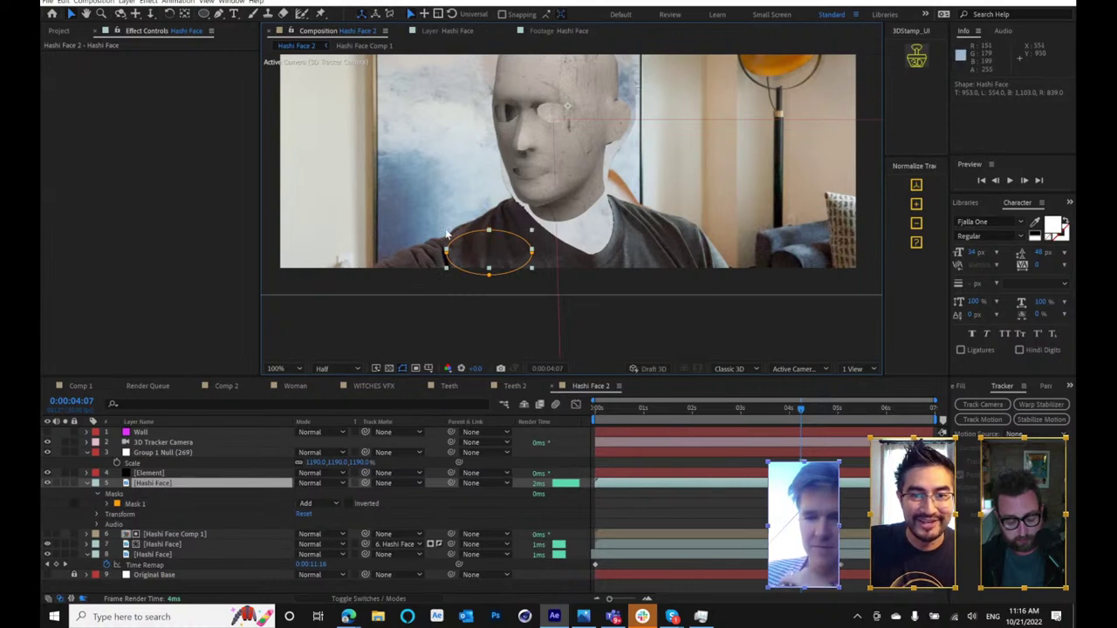
left_click_drag(445, 232, 384, 230)
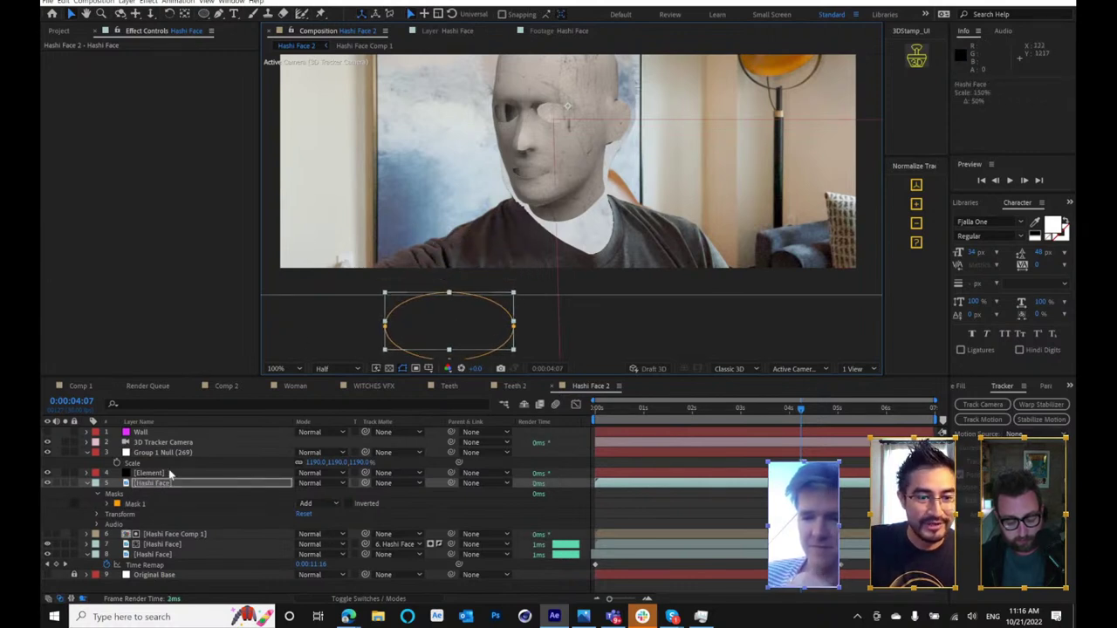
left_click_drag(170, 484, 206, 565)
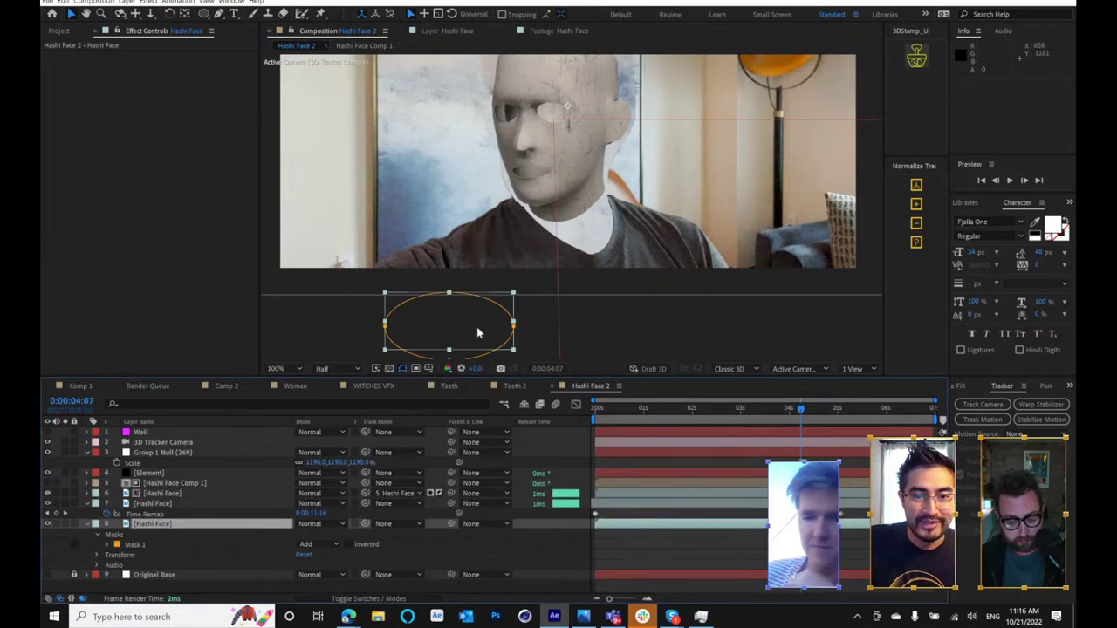
left_click_drag(477, 332, 606, 253)
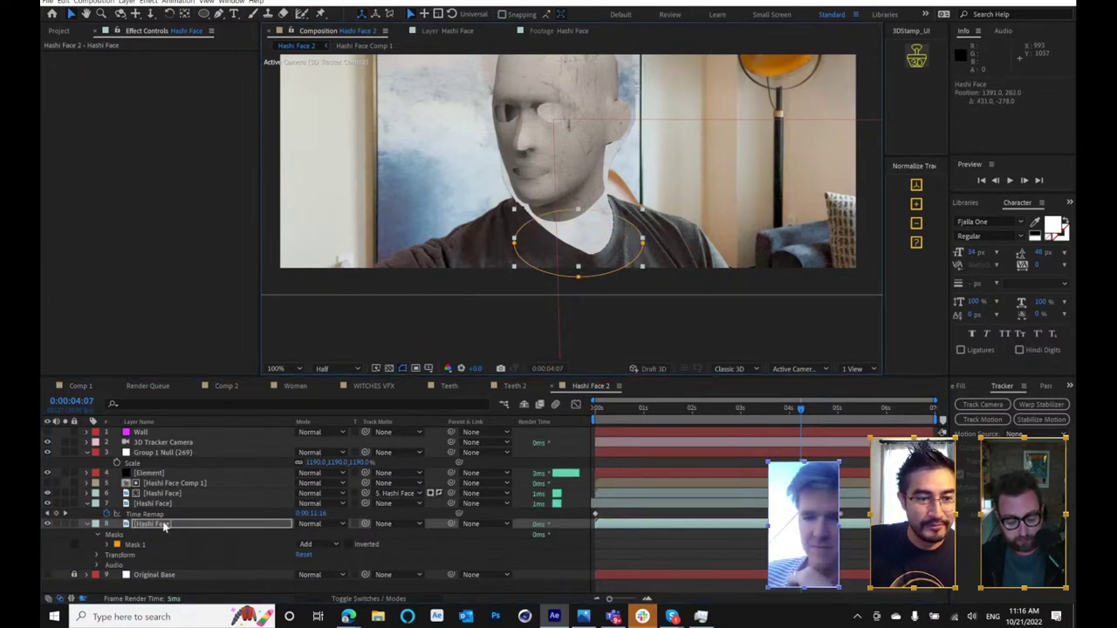
- Stack the patch layer directly below the matted Hashi Face layer, and stretch it to 150% by 225% so it covers the neck
left_click_drag(163, 526, 186, 505)
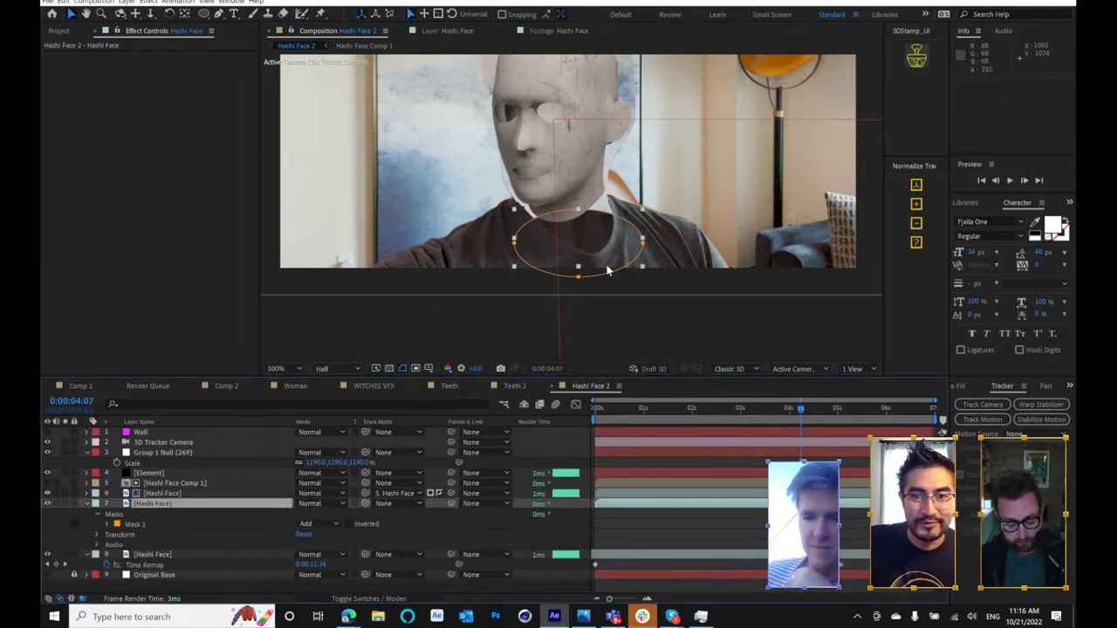
left_click_drag(608, 270, 560, 363)
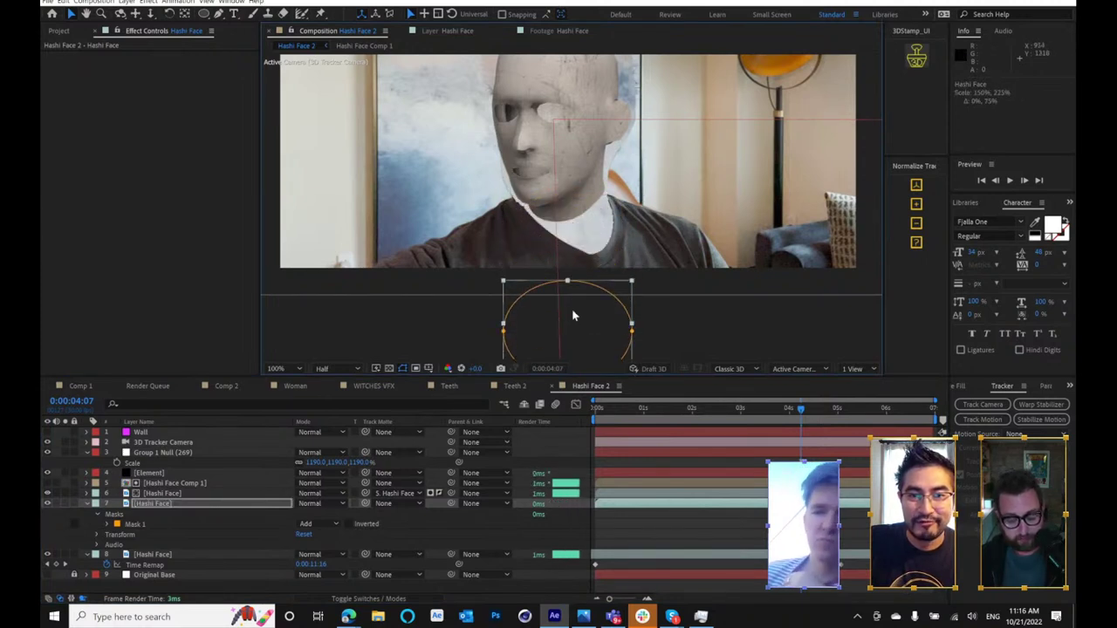
left_click_drag(572, 315, 571, 219)
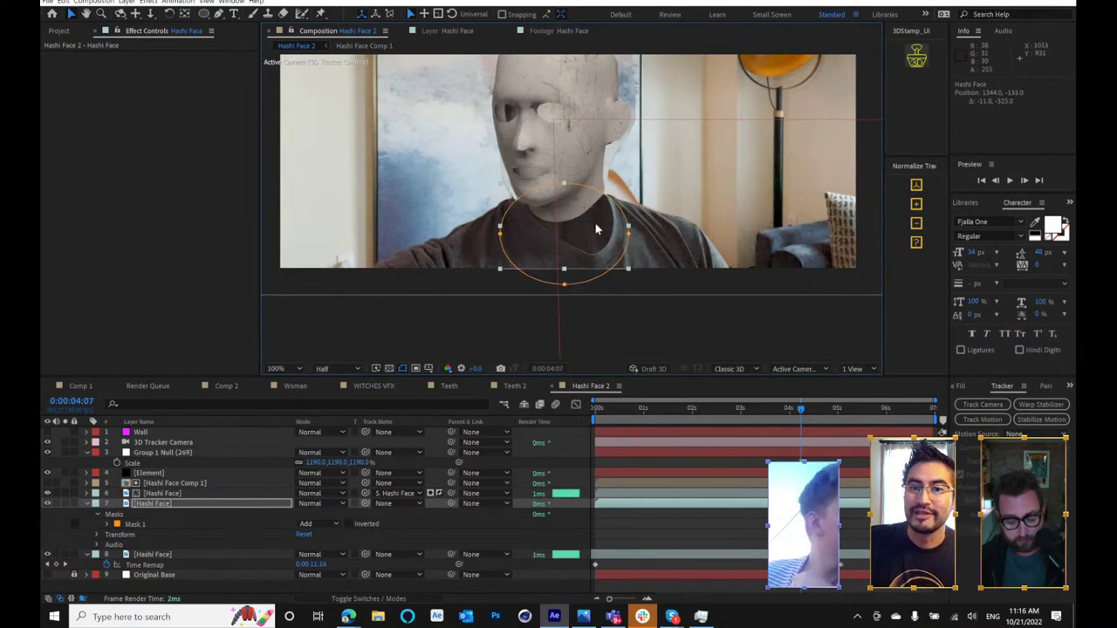
- Check the neck patch against the head mask at 0:00:00:20, and play the Hashi Face 2 composition from its start
key("comma")
key("comma")
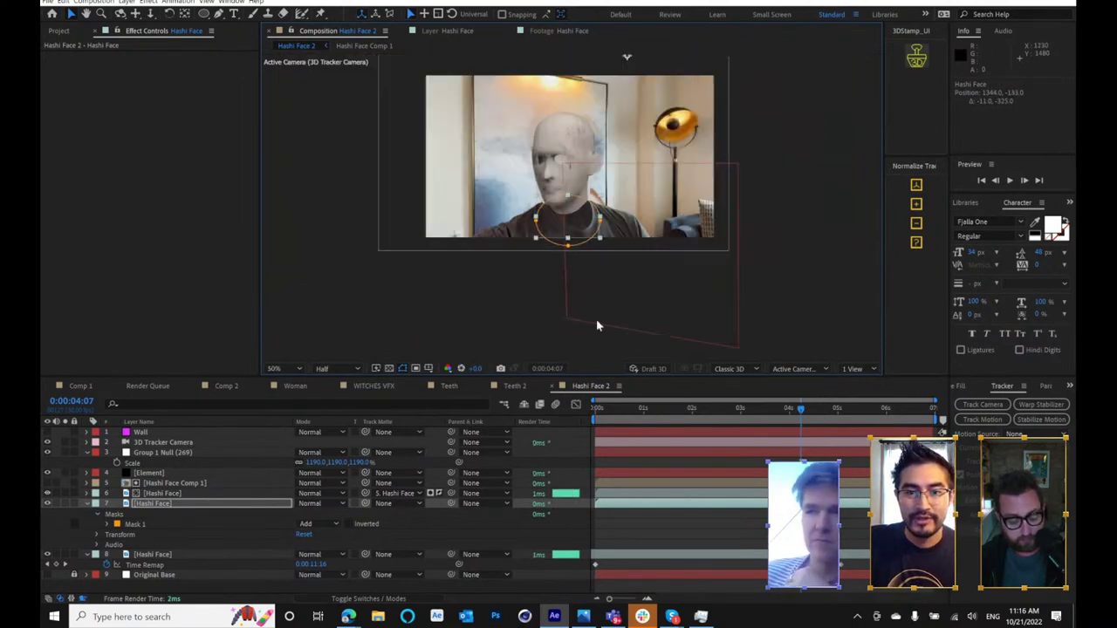
mouse_move(609, 410)
left_mouse_down()
mouse_move(595, 410)
mouse_move(628, 411)
left_mouse_up()
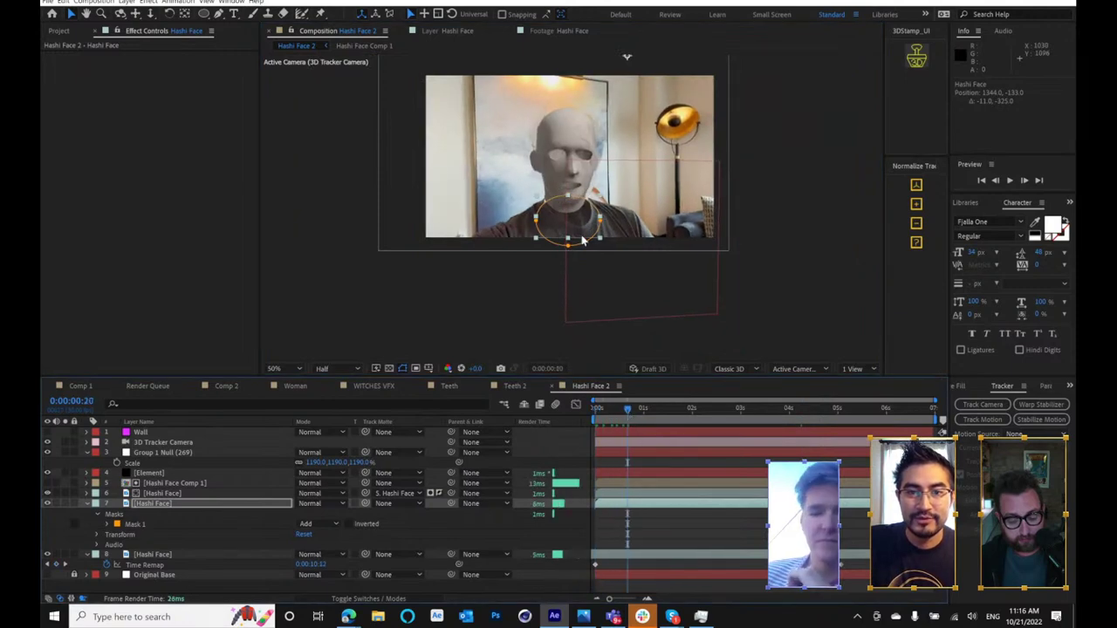
key("period")
scroll(583, 237, "up", 3)
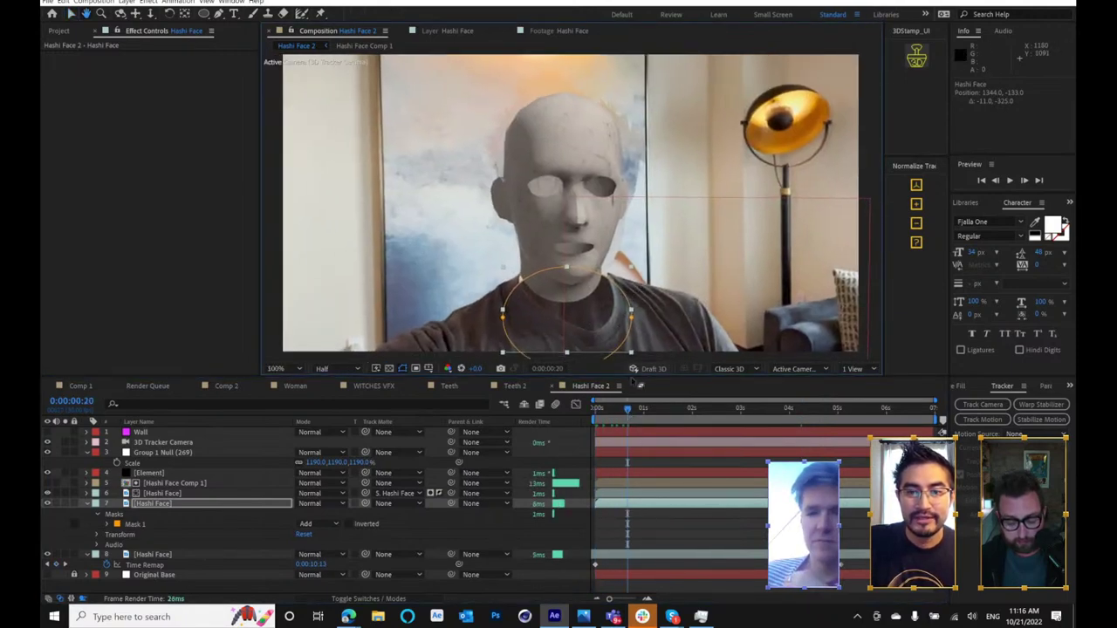
left_click_drag(630, 375, 635, 446)
key("space")
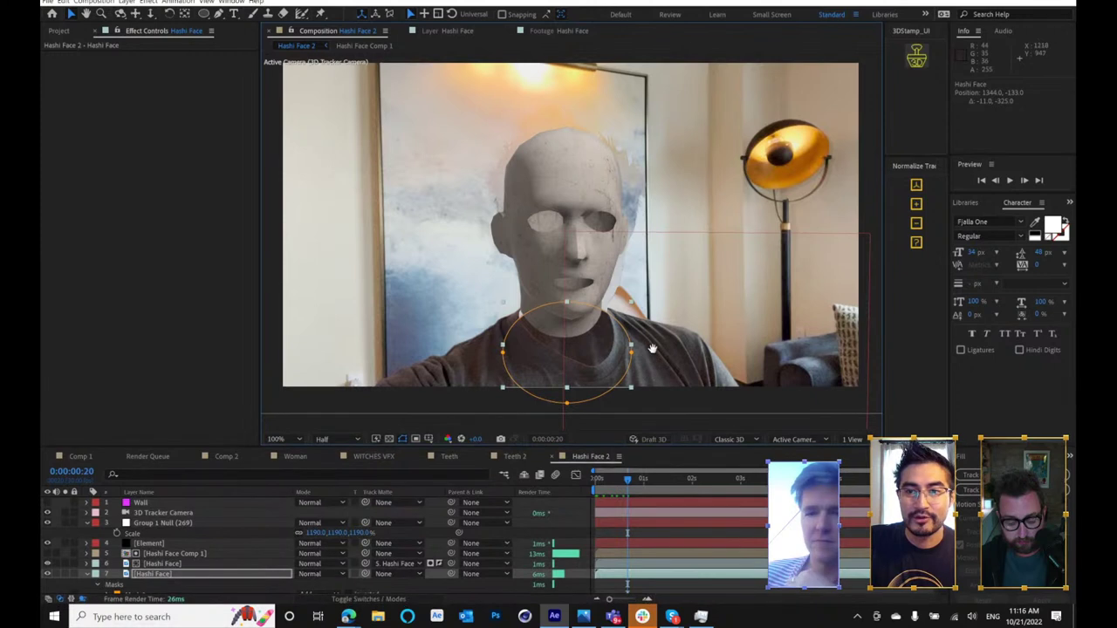
left_click_drag(646, 346, 653, 352)
left_click_drag(615, 478, 589, 473)
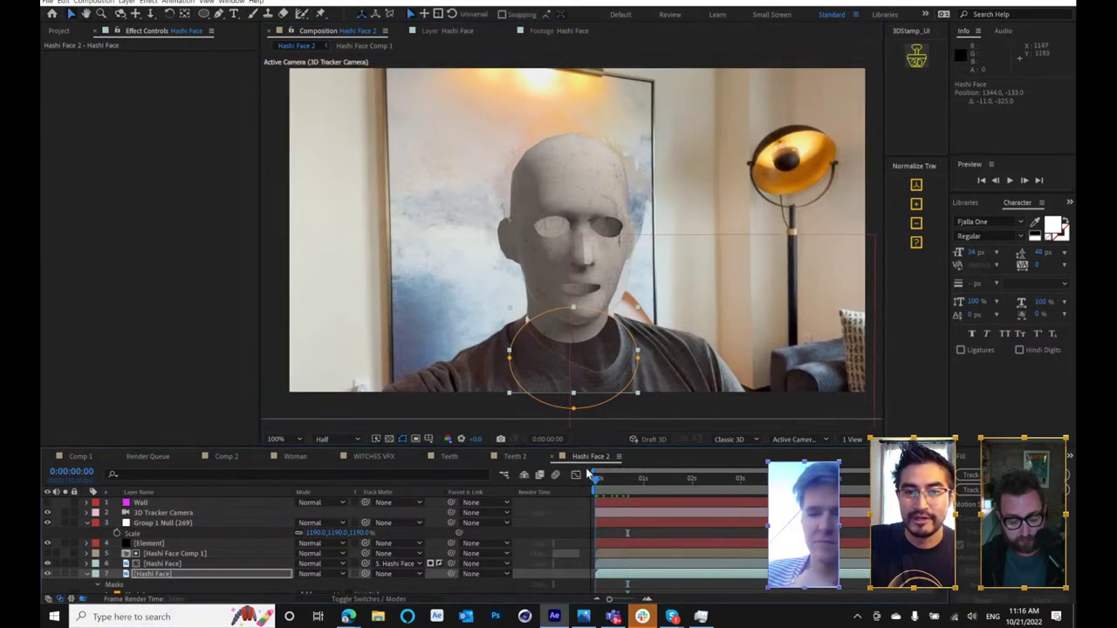
left_click(1009, 180)
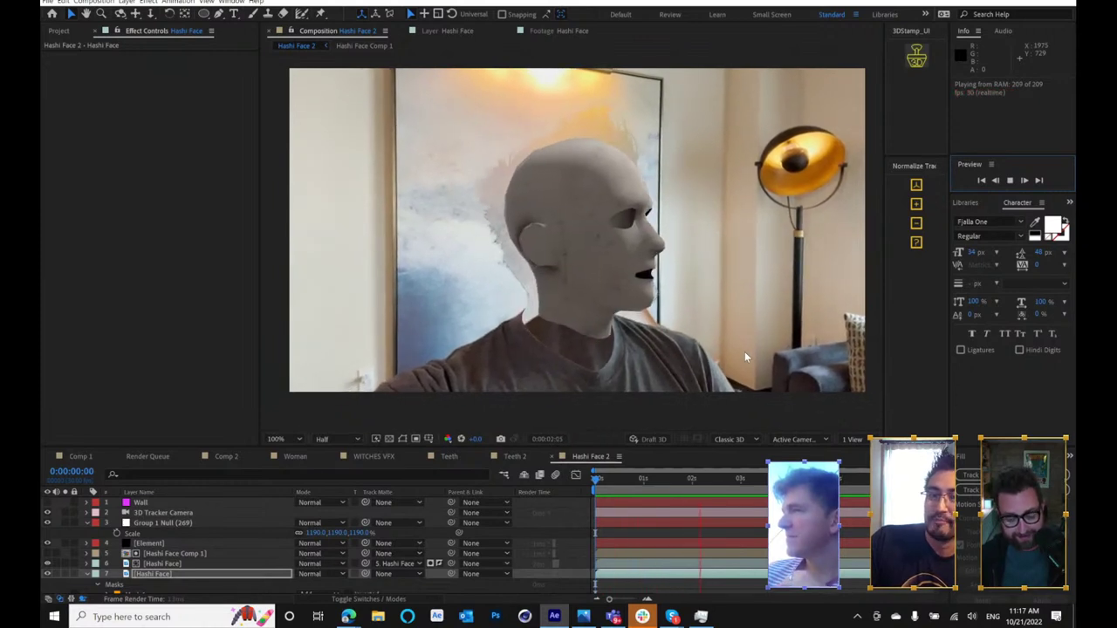
key("space")
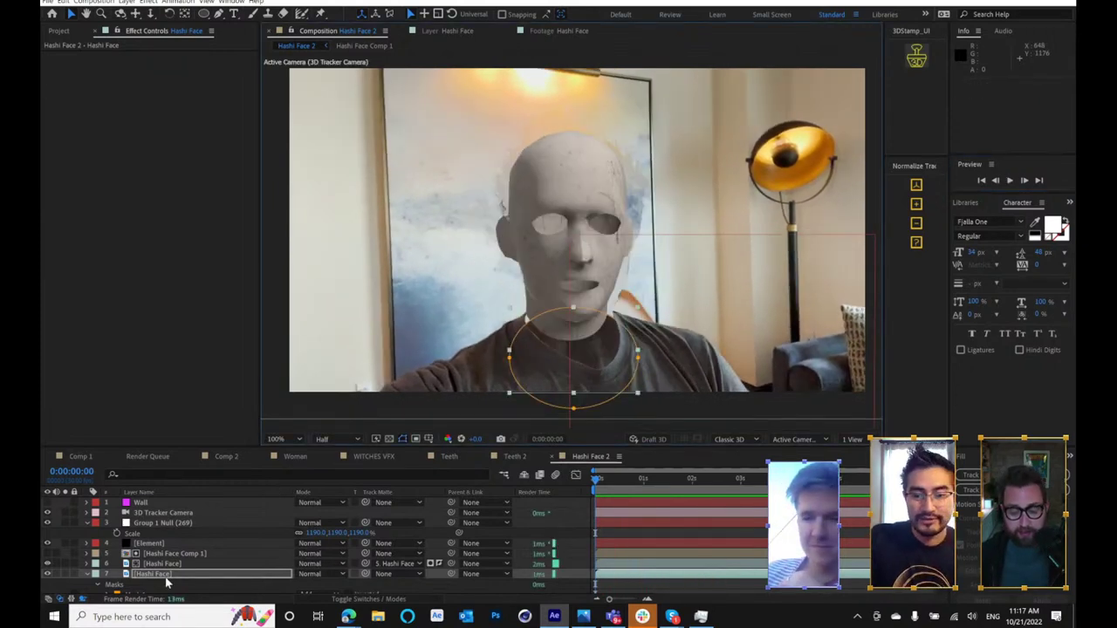
key("p")
left_click(119, 584)
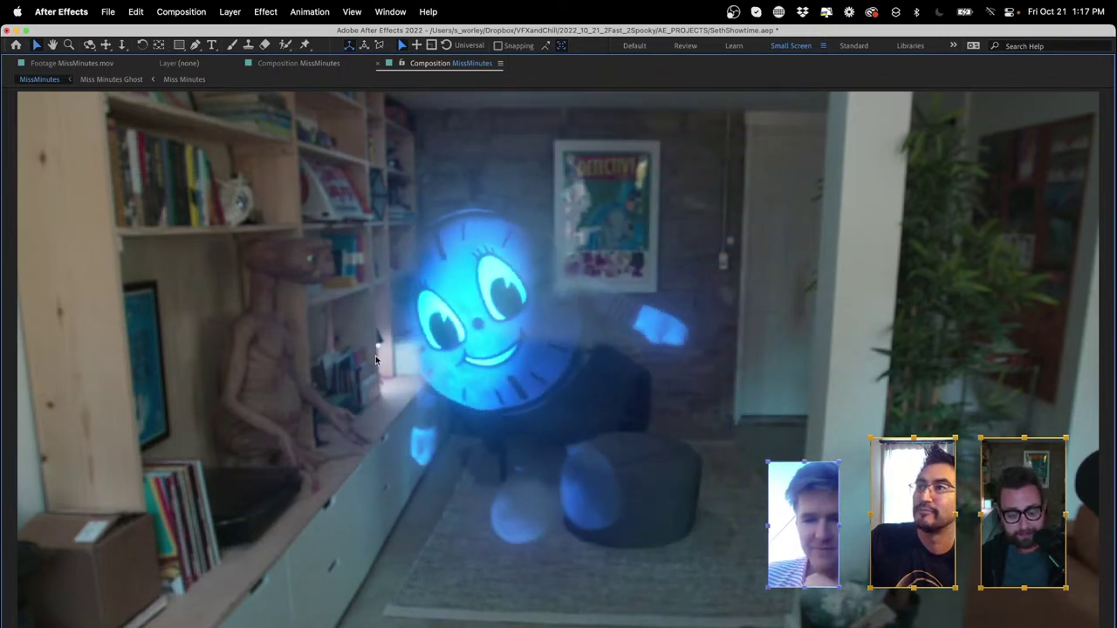
- Turn on the second Miss Minutes Ghost layer in the MissMinutes composition, and examine the glowing character around frame 582
key("grave")
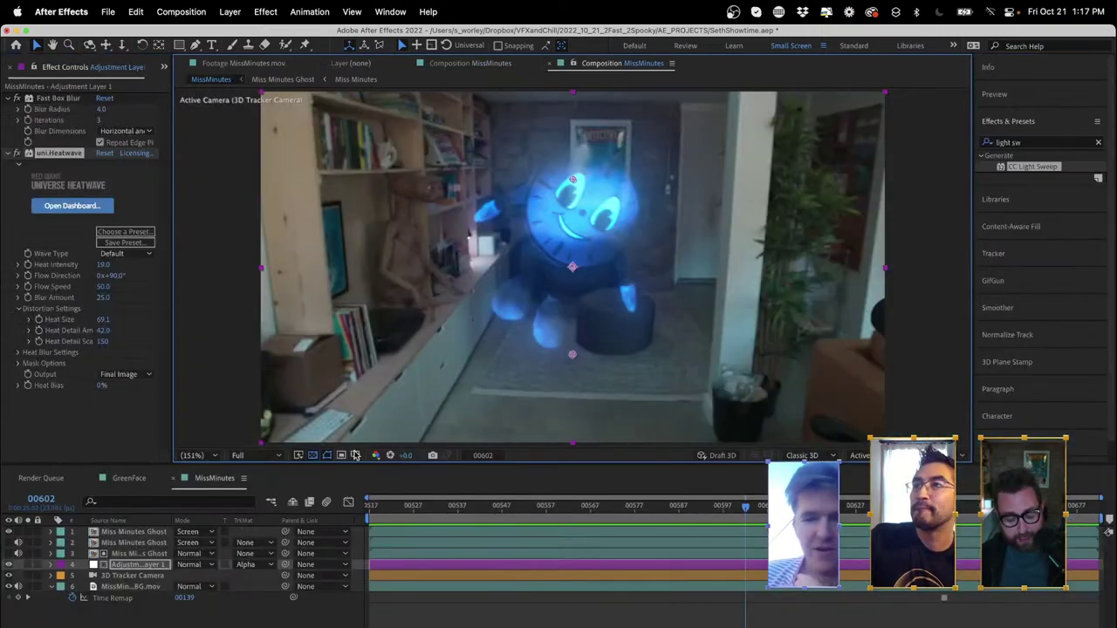
left_click(9, 541)
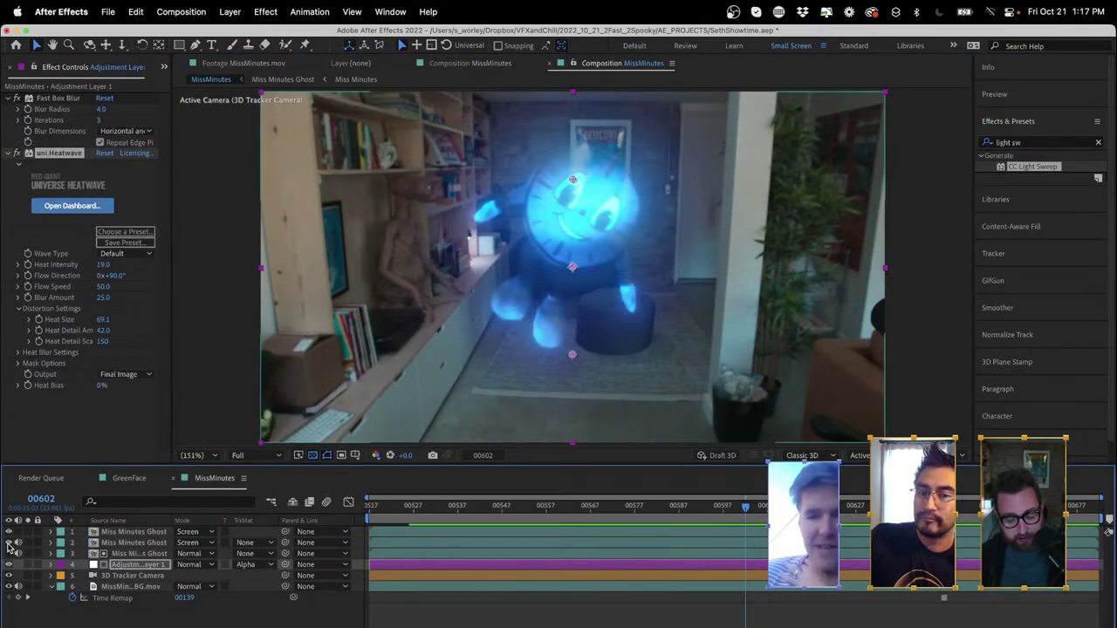
left_click_drag(618, 510, 657, 508)
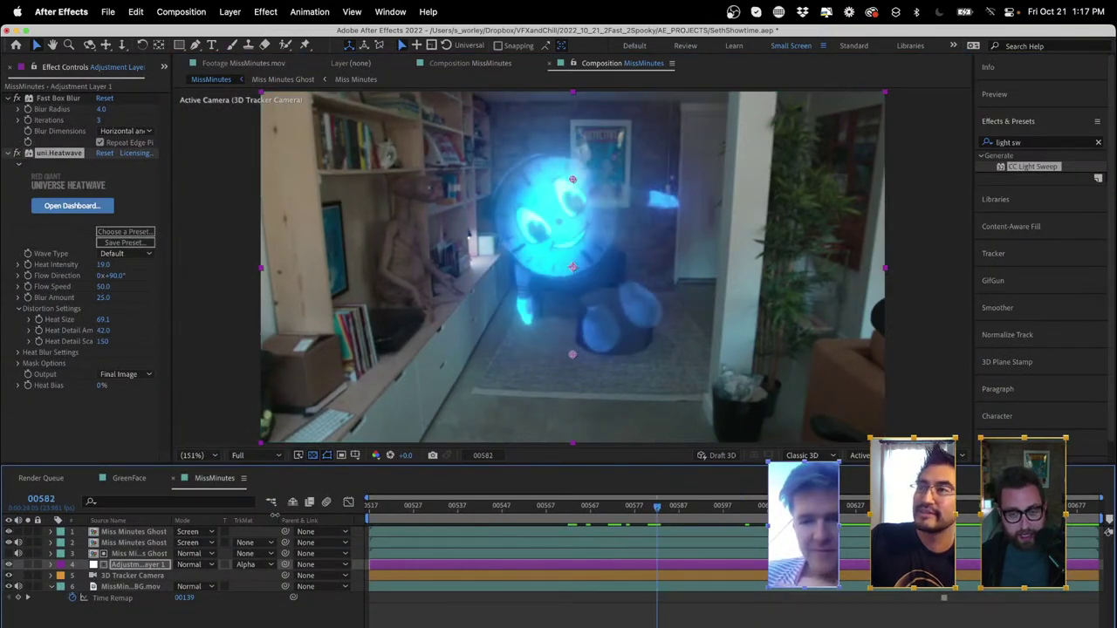
- In the Miss Minutes Ghost precomp, solo the upper Miss Minutes layer and set its track matte to None
double_click(106, 532)
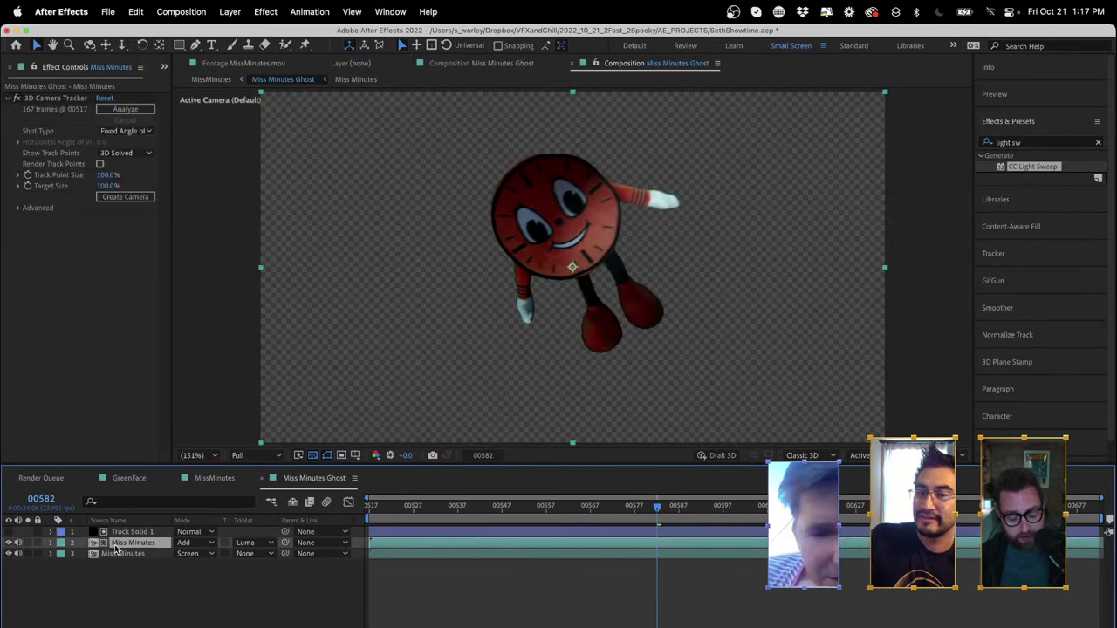
left_click(27, 543)
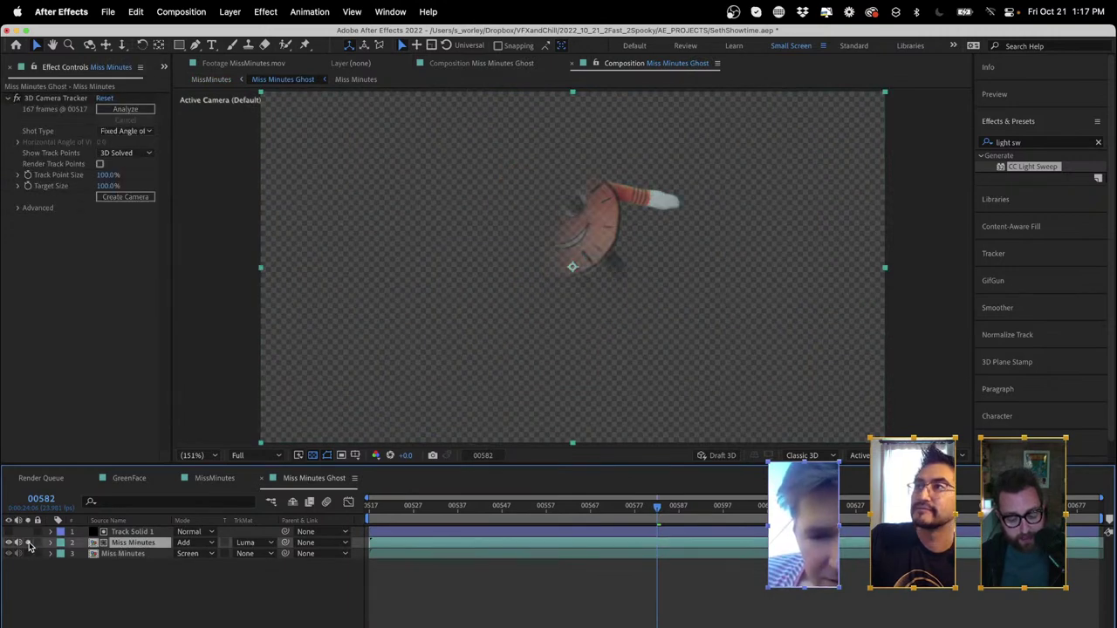
left_click(207, 543)
left_click(257, 543)
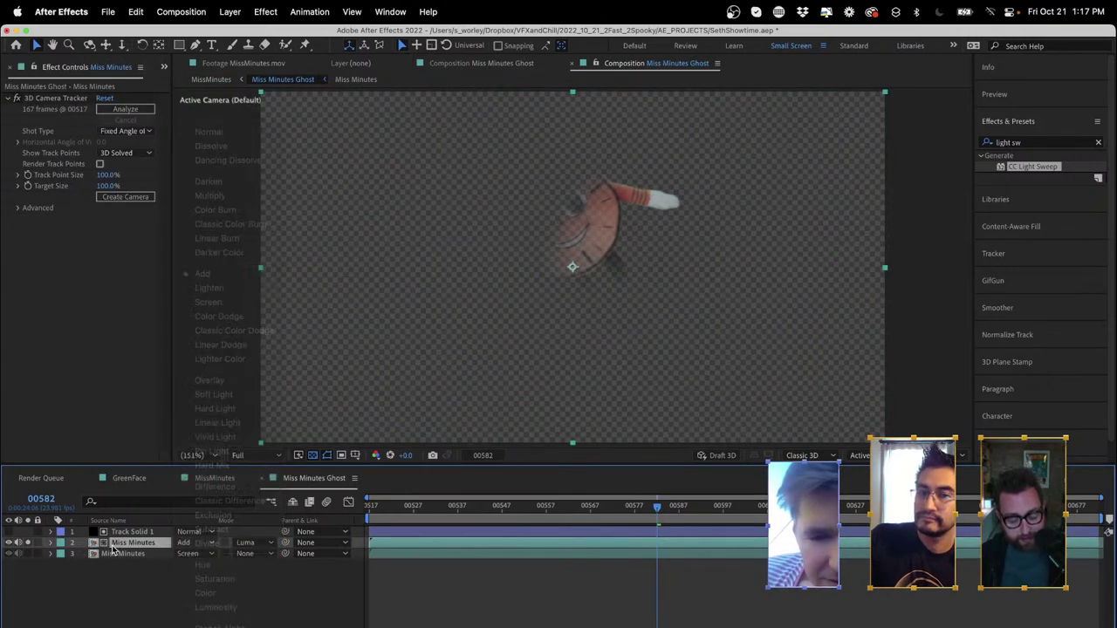
left_click(261, 542)
left_click(259, 558)
key("space")
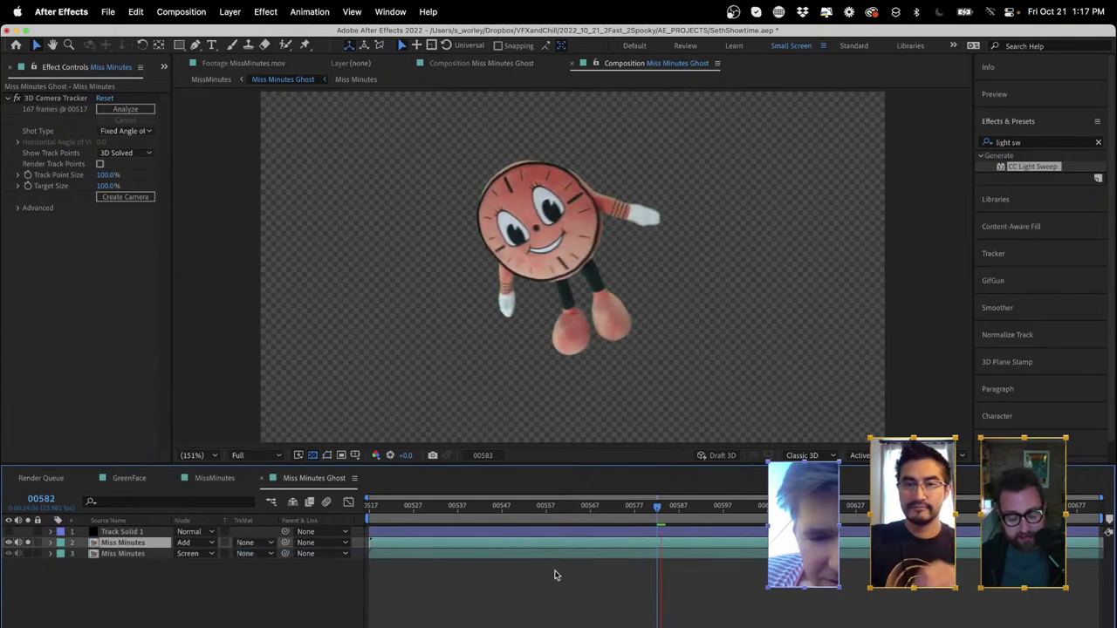
- In the Miss Minutes precomp, view MissMinutes.mov without Roto Brush & Refine Edge and Primatte Keyer 6, and restore the keyed cutout
double_click(123, 543)
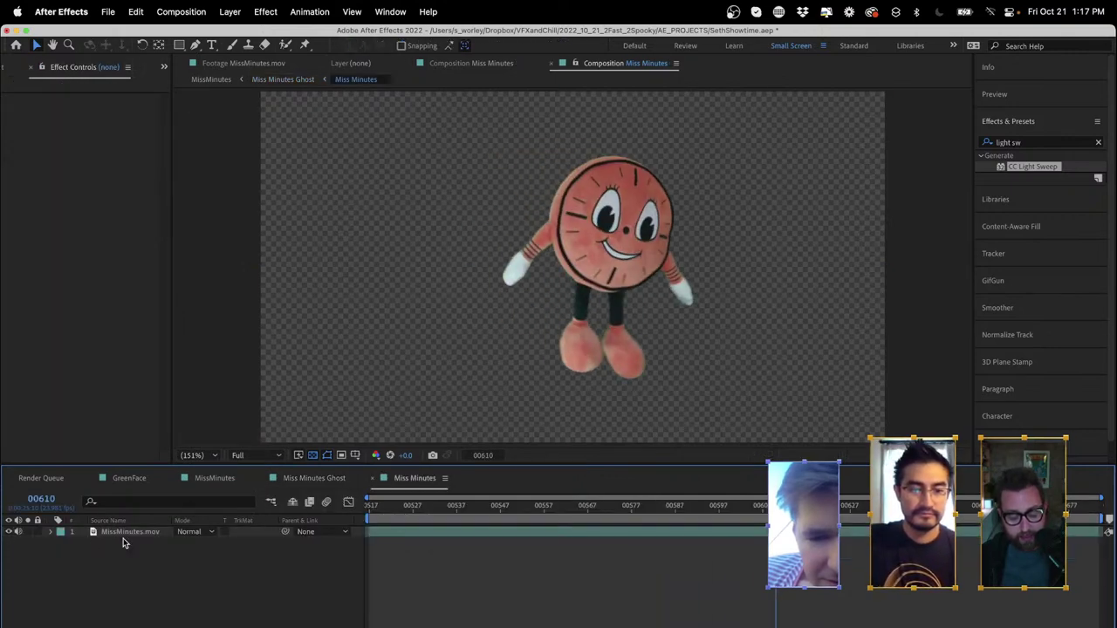
left_click(131, 534)
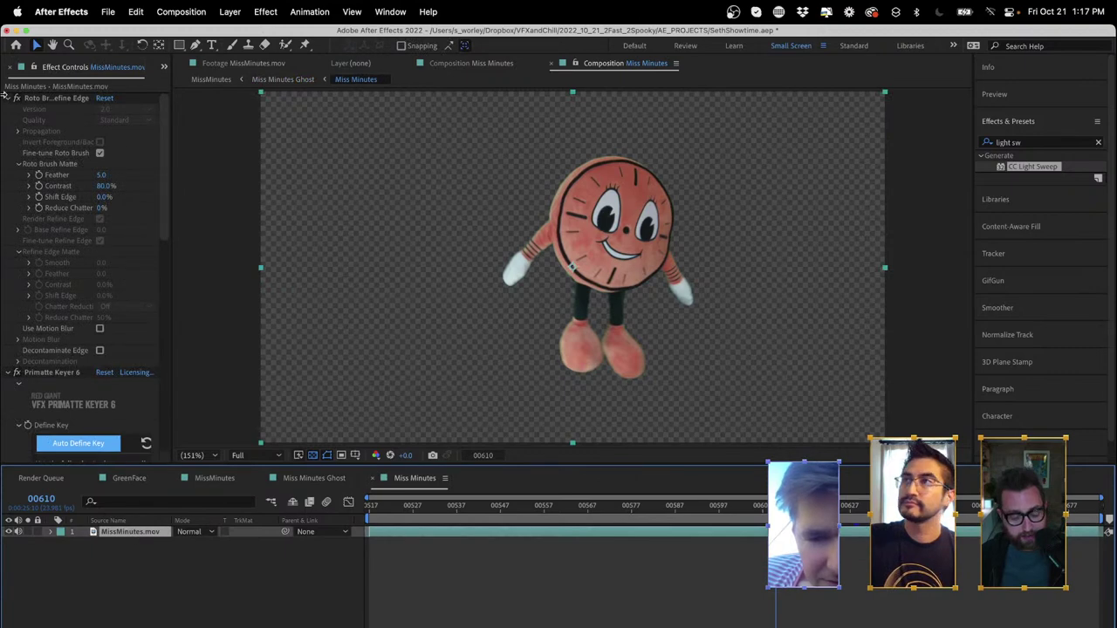
left_click(9, 98)
left_click(16, 98)
left_click(17, 109)
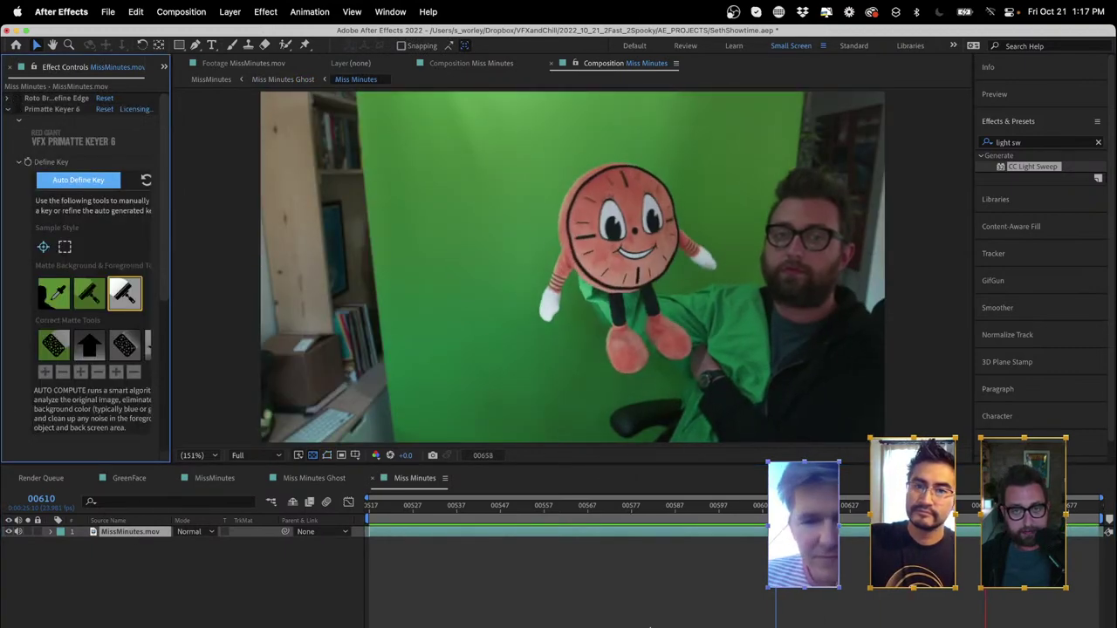
left_click(17, 98)
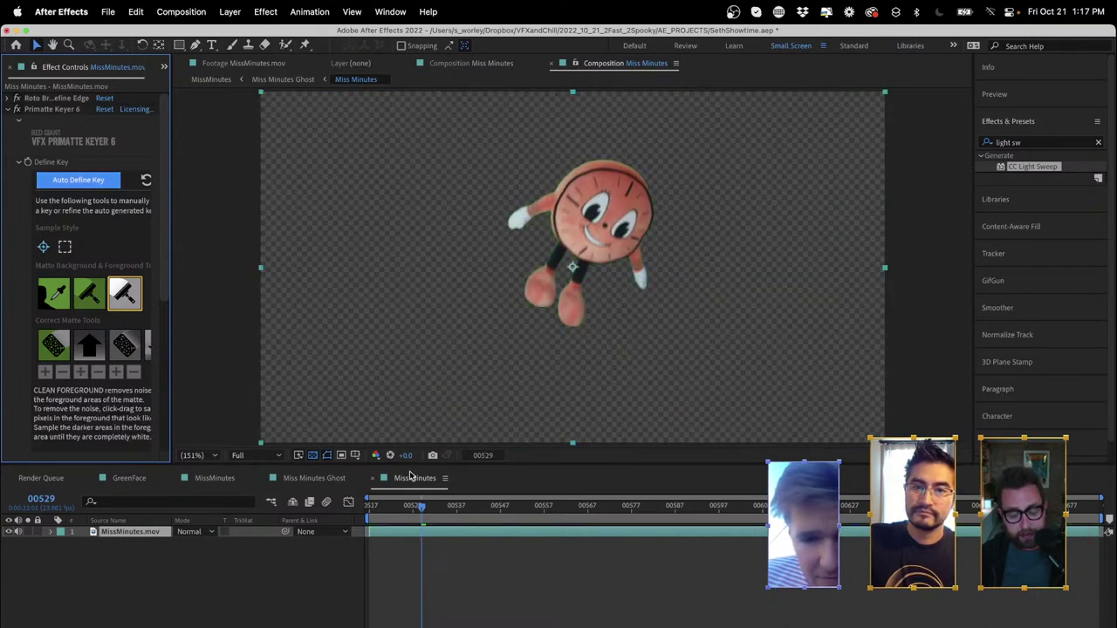
- Back in Miss Minutes Ghost, unsolo the upper Miss Minutes layer and display the CC Light Sweep and CC Spotlight settings of Track Solid 1
left_click(332, 479)
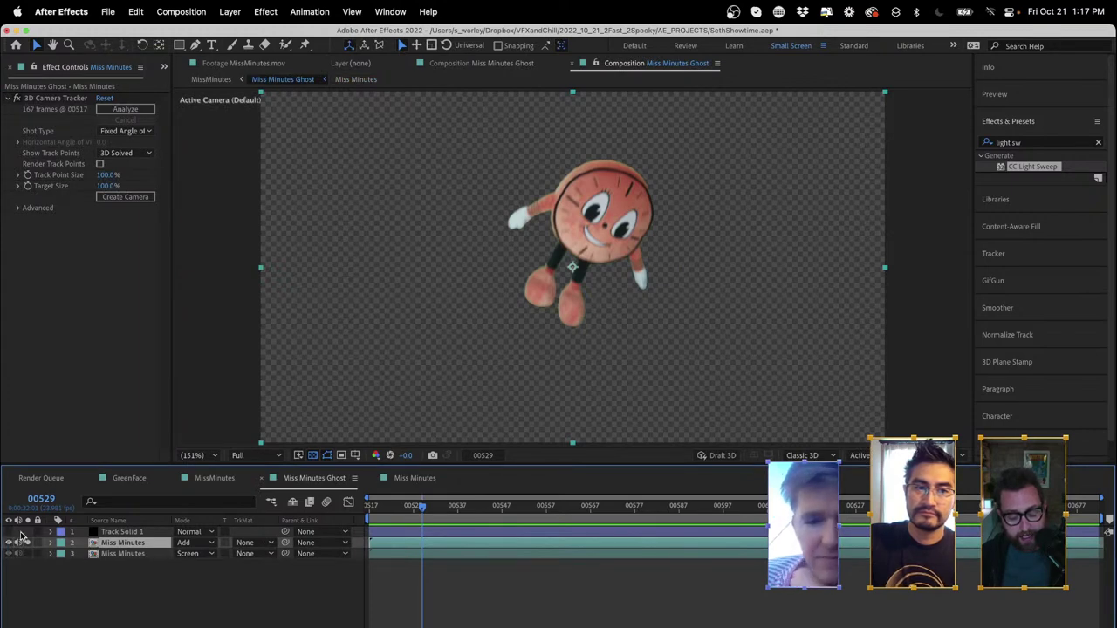
left_click(127, 533)
left_click(126, 542)
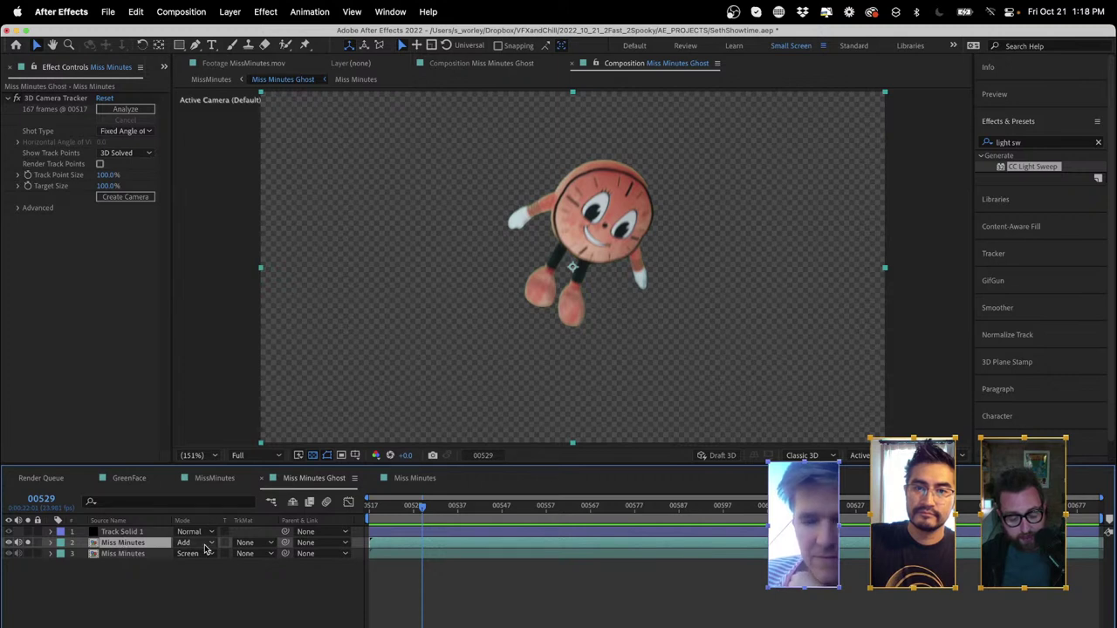
left_click(28, 541)
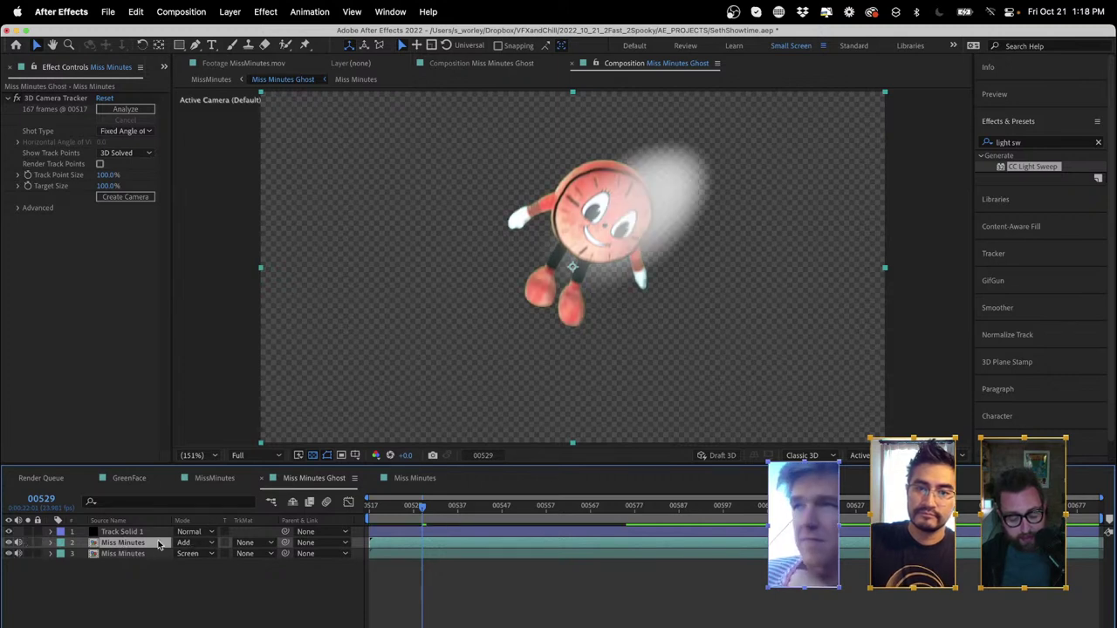
left_click(126, 532)
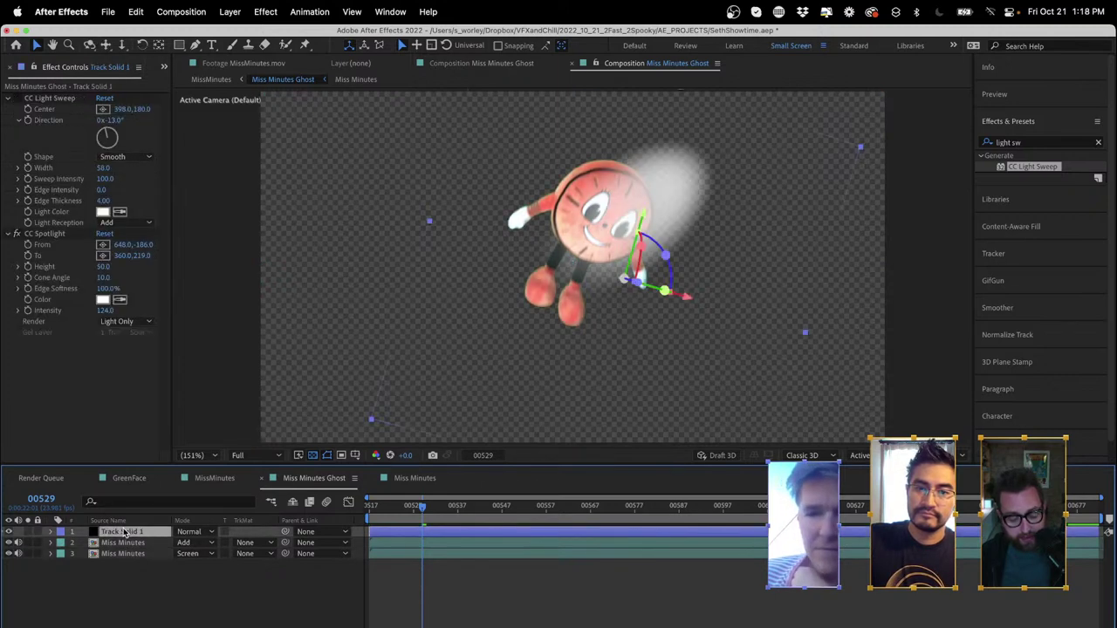
- Turn off CC Spotlight on Track Solid 1, copy the 3D Tracker Camera from MissMinutes into Miss Minutes Ghost, and preview the tracked solid
left_click(17, 235)
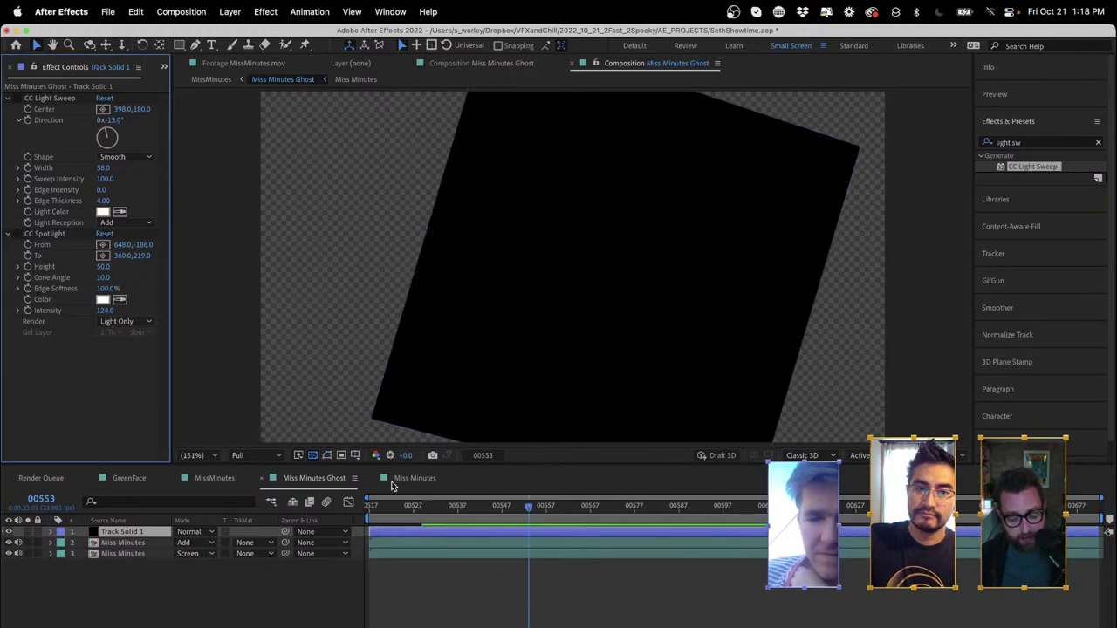
left_click(215, 478)
left_click(463, 507)
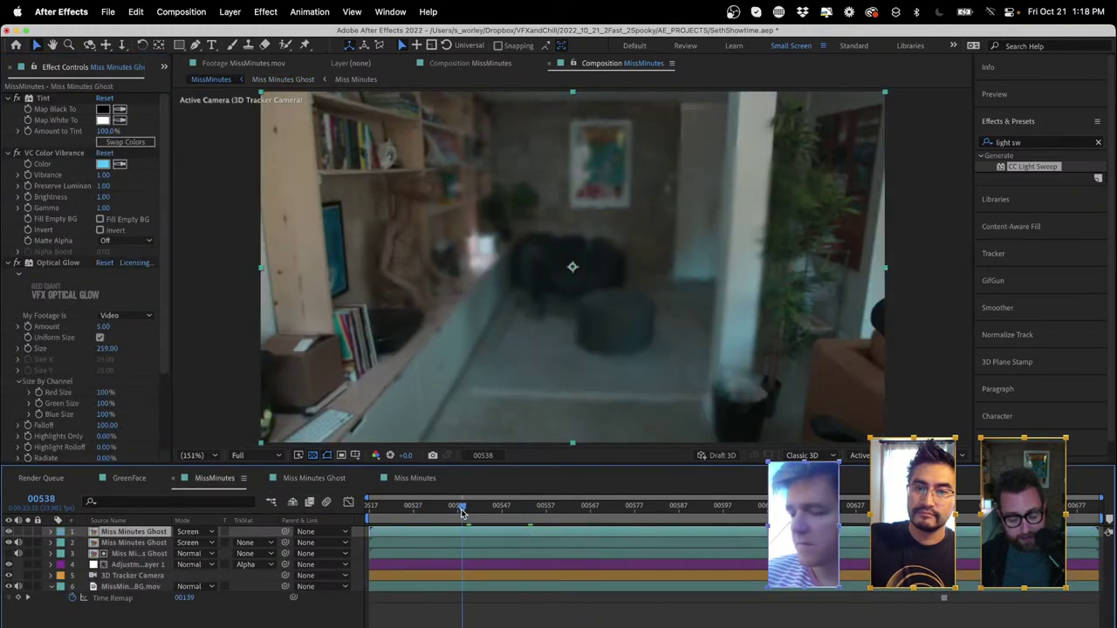
left_click(111, 577)
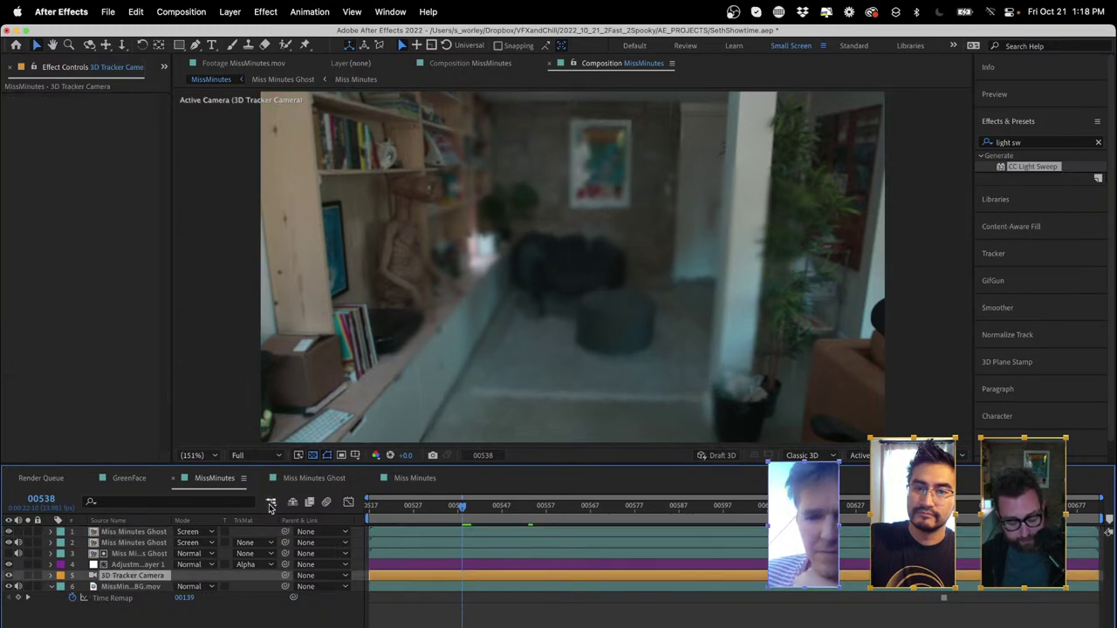
left_click(312, 478)
left_click(131, 531)
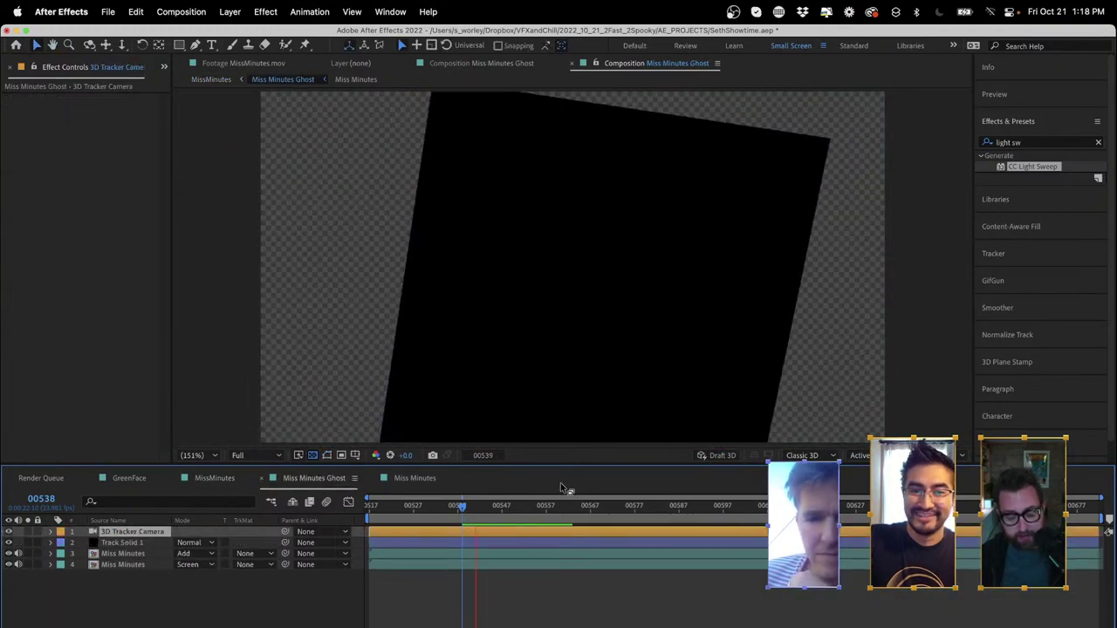
key("space")
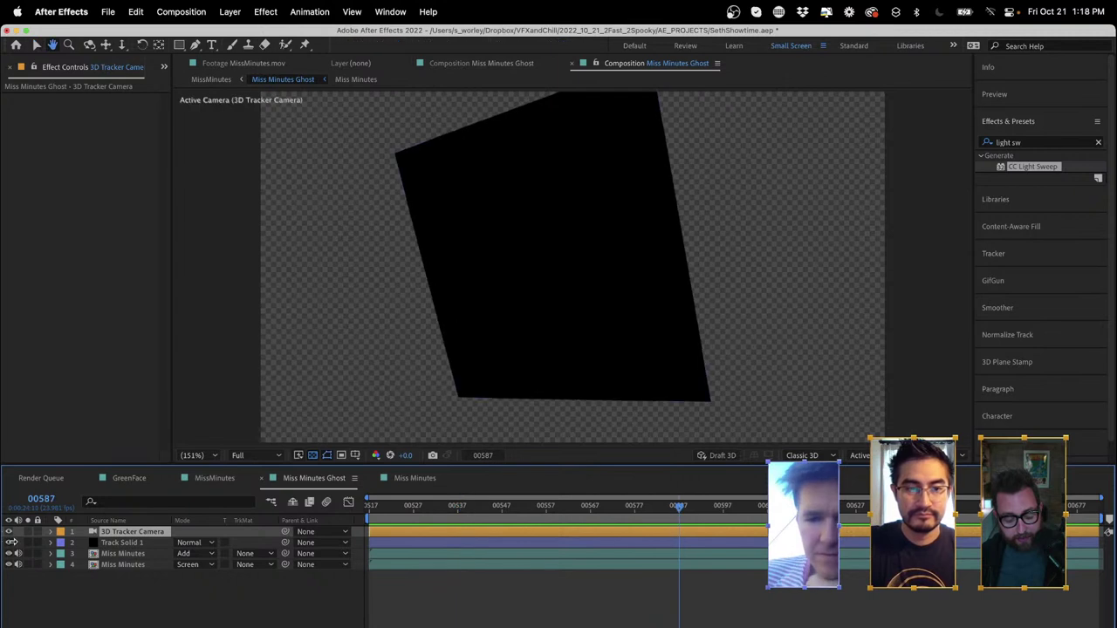
- Turn CC Spotlight back on for Track Solid 1 and preview its light moving with Miss Minutes through the tracker camera
left_click(10, 542)
left_click(10, 541)
left_click(113, 543)
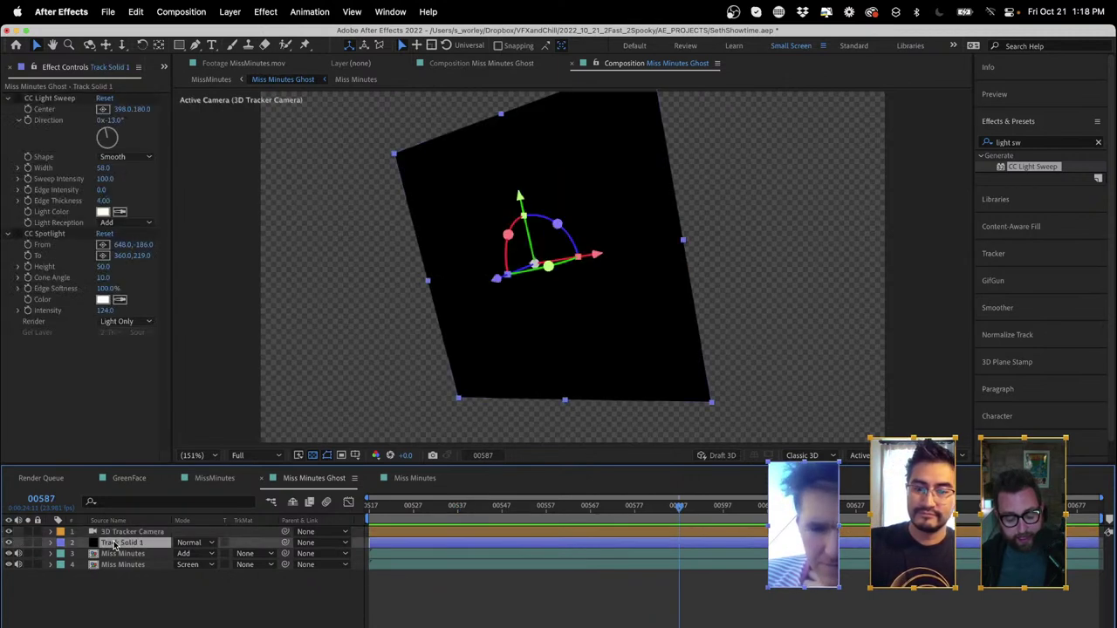
left_click(17, 234)
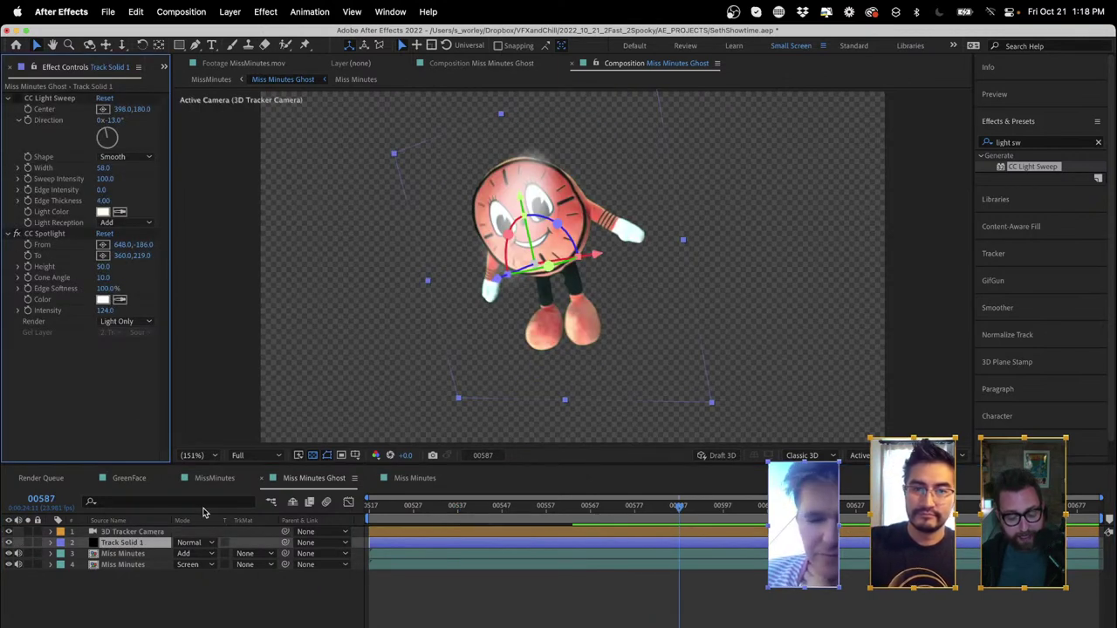
key("space")
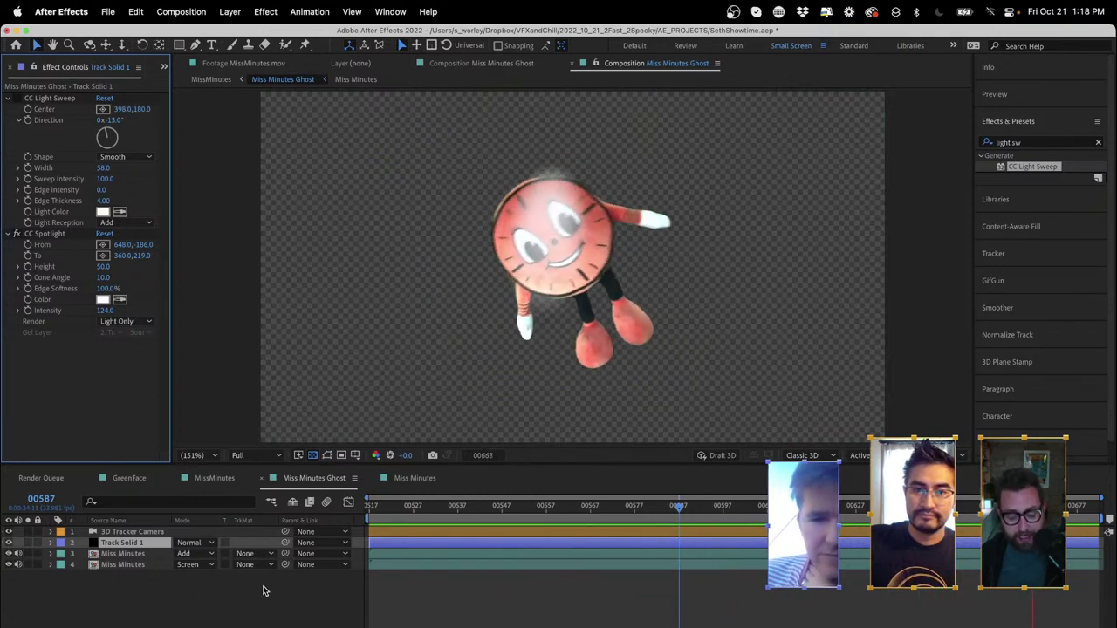
- Set the upper Miss Minutes layer's track matte to Luma Matte "Track Solid 1"
left_click(126, 553)
left_click(238, 557)
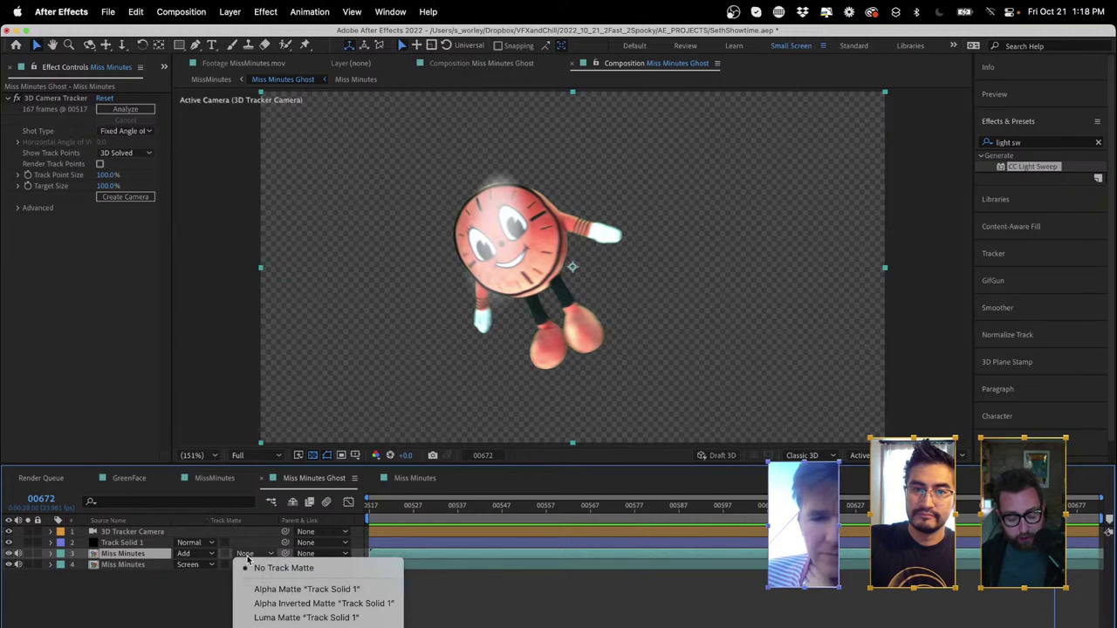
left_click(276, 615)
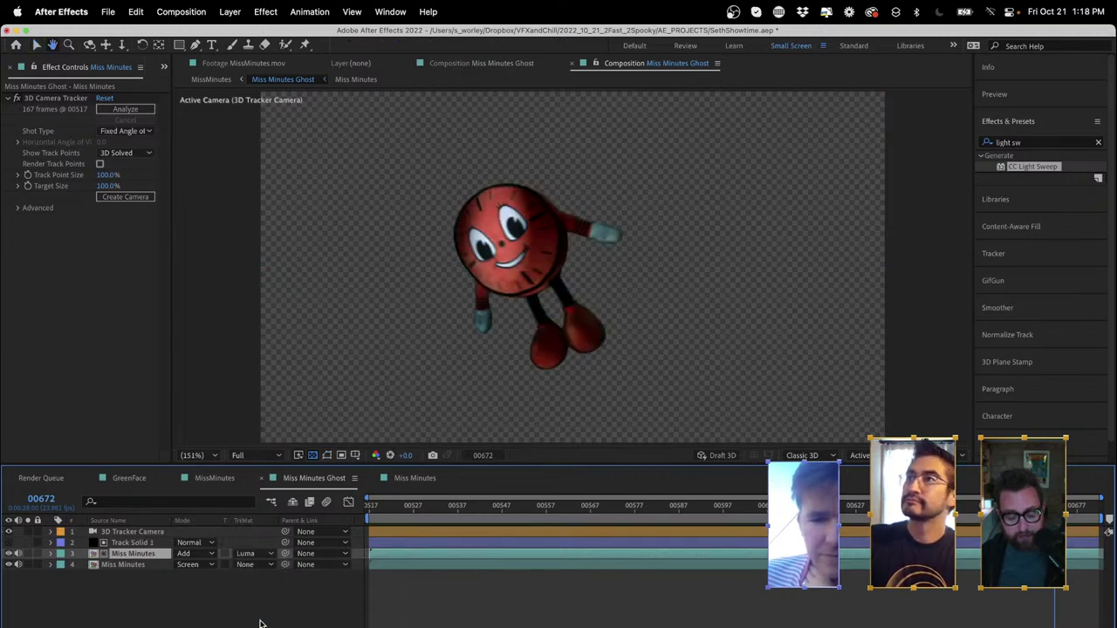
- Compare the luma-matted light pass with the full character by hiding and restoring the Miss Minutes layers in Miss Minutes Ghost
left_click(126, 565)
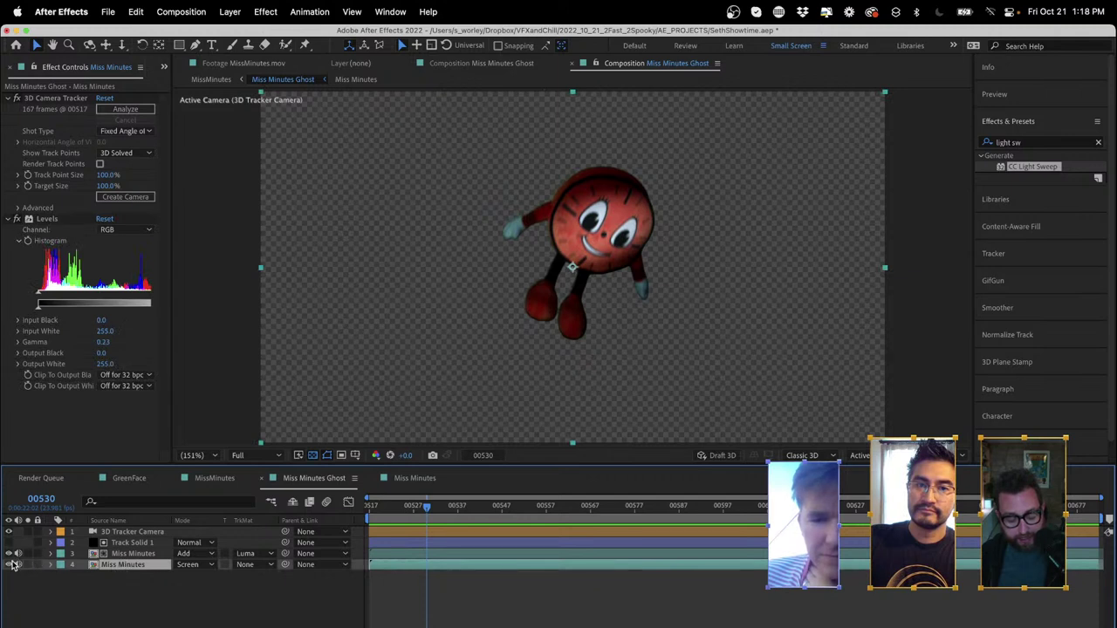
left_click(8, 564)
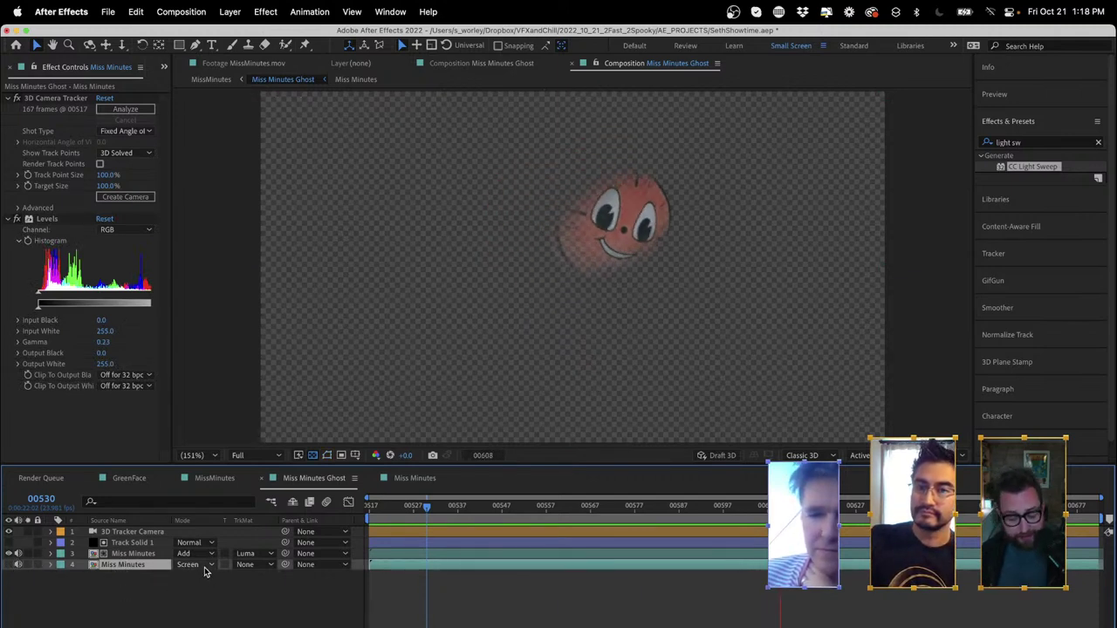
left_click(9, 564)
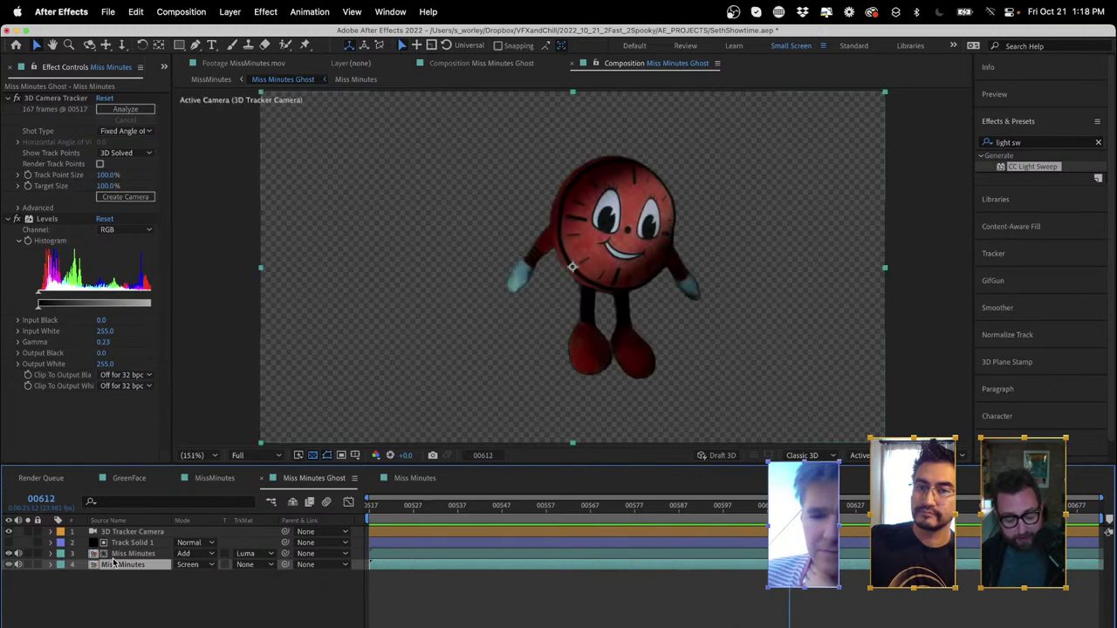
left_click(8, 553)
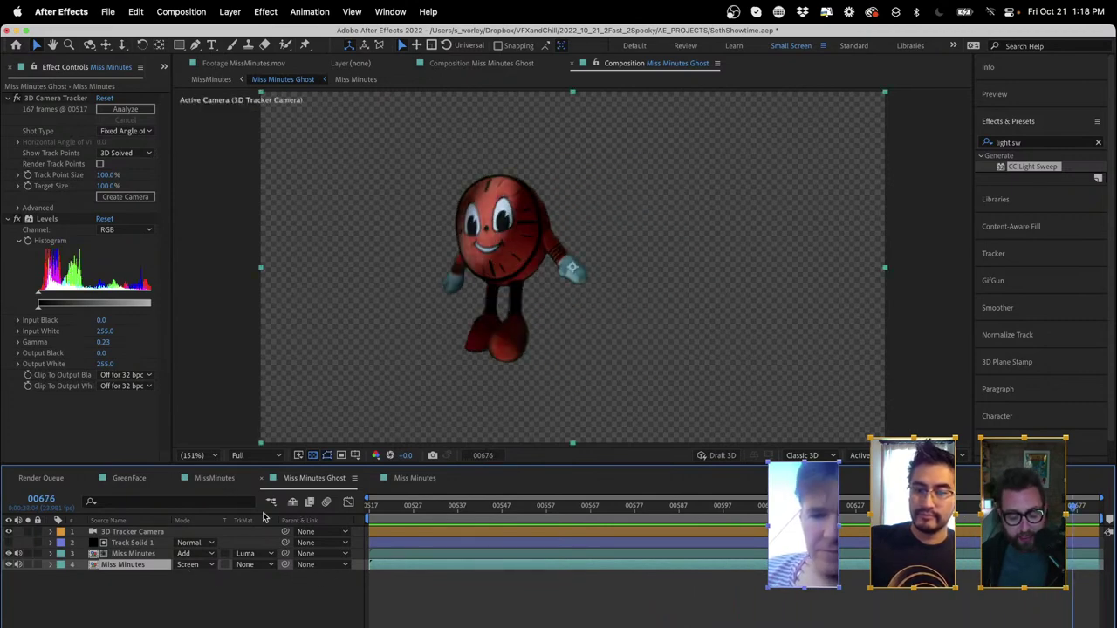
- In the MissMinutes composition, hide the second Miss Minutes Ghost layer and examine the glowing character around frame 597
left_click(223, 478)
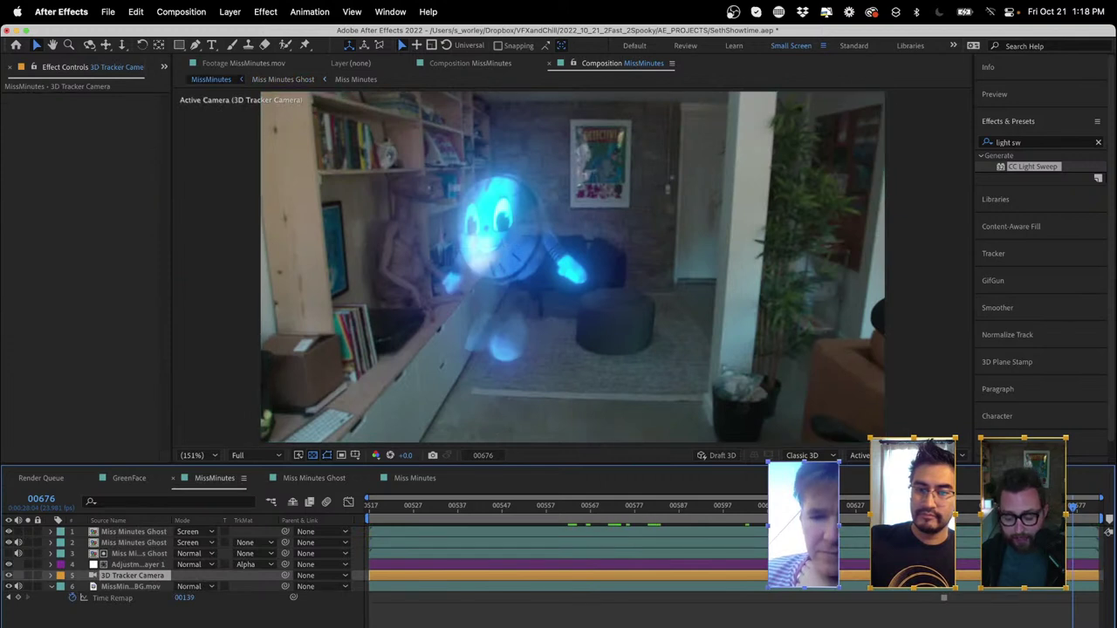
left_click_drag(935, 509, 852, 524)
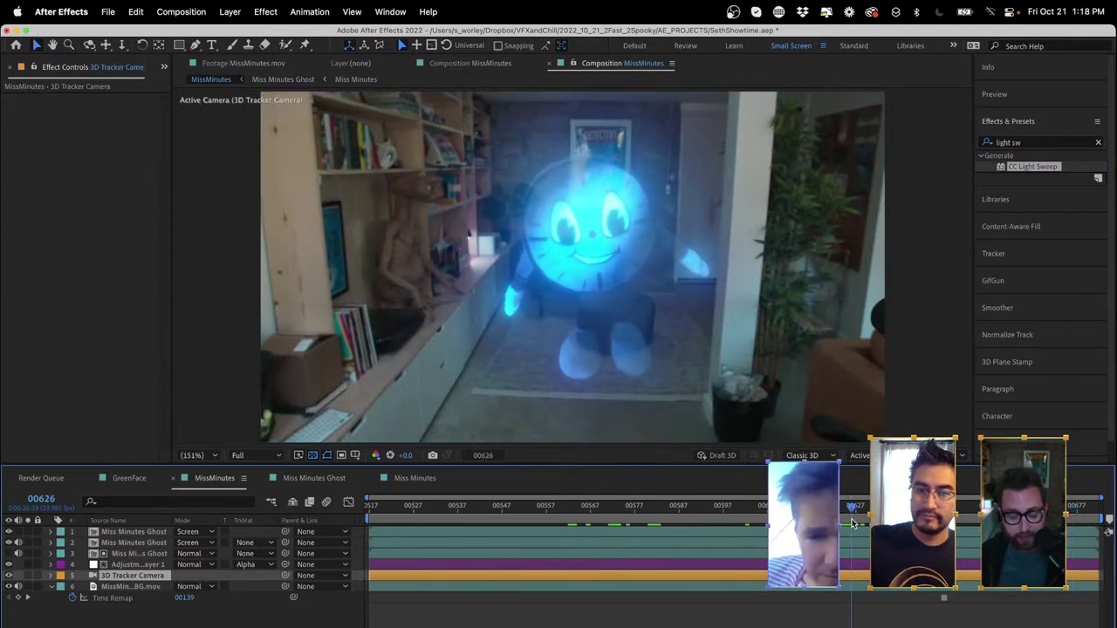
left_click(9, 541)
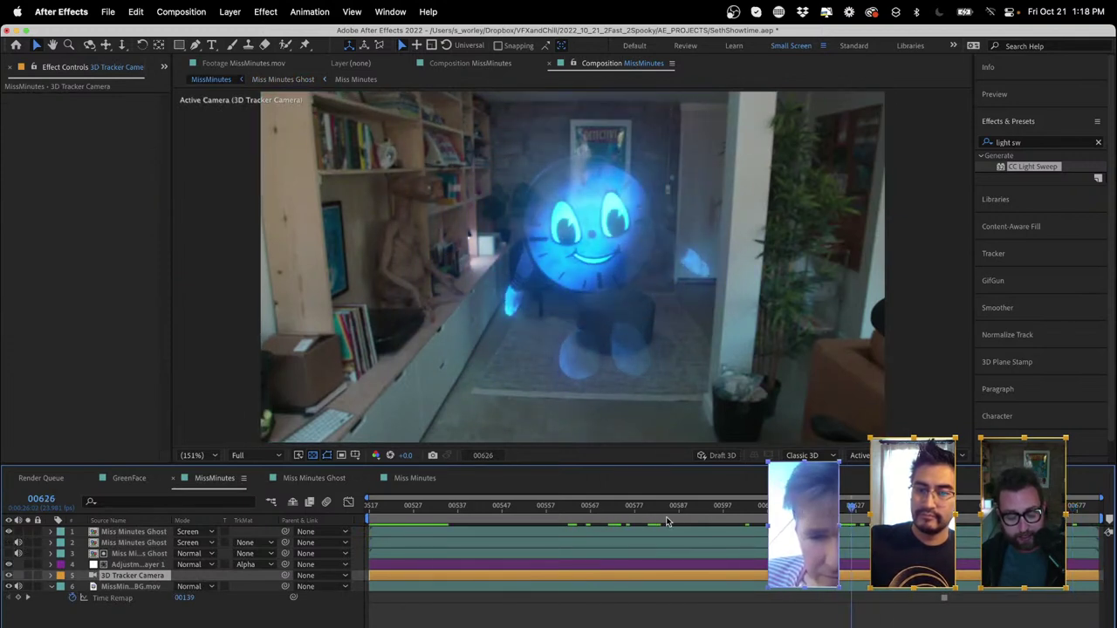
left_click_drag(686, 510, 723, 513)
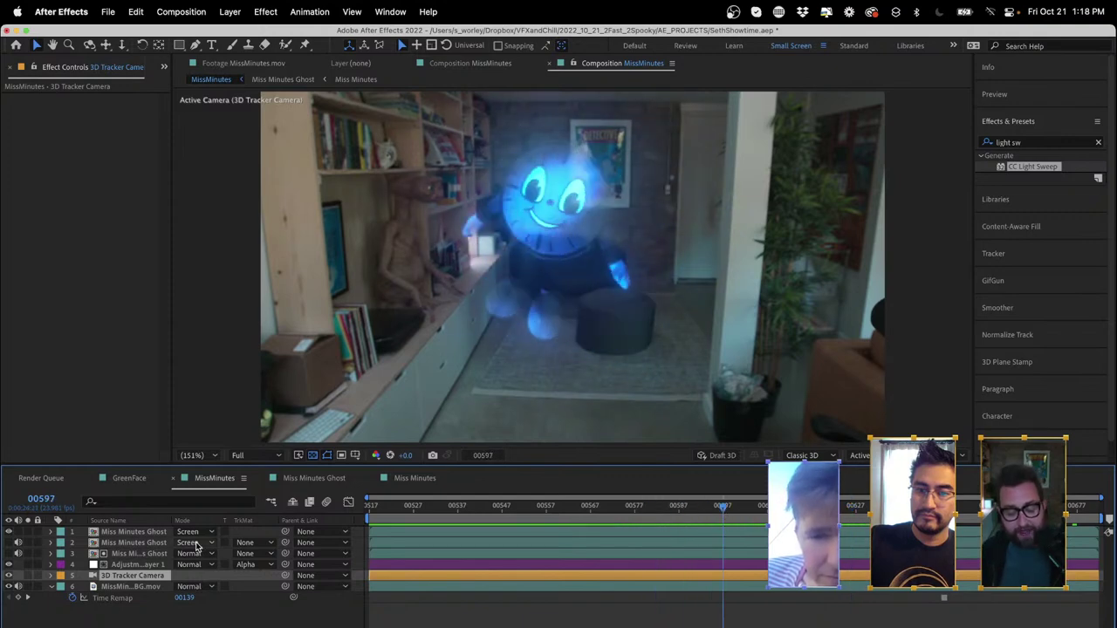
- Add Curves to the top Miss Minutes Ghost layer and shape the RGB curve into a contrast-raising S-curve
left_click(131, 532)
key("ctrl+space")
type("curves")
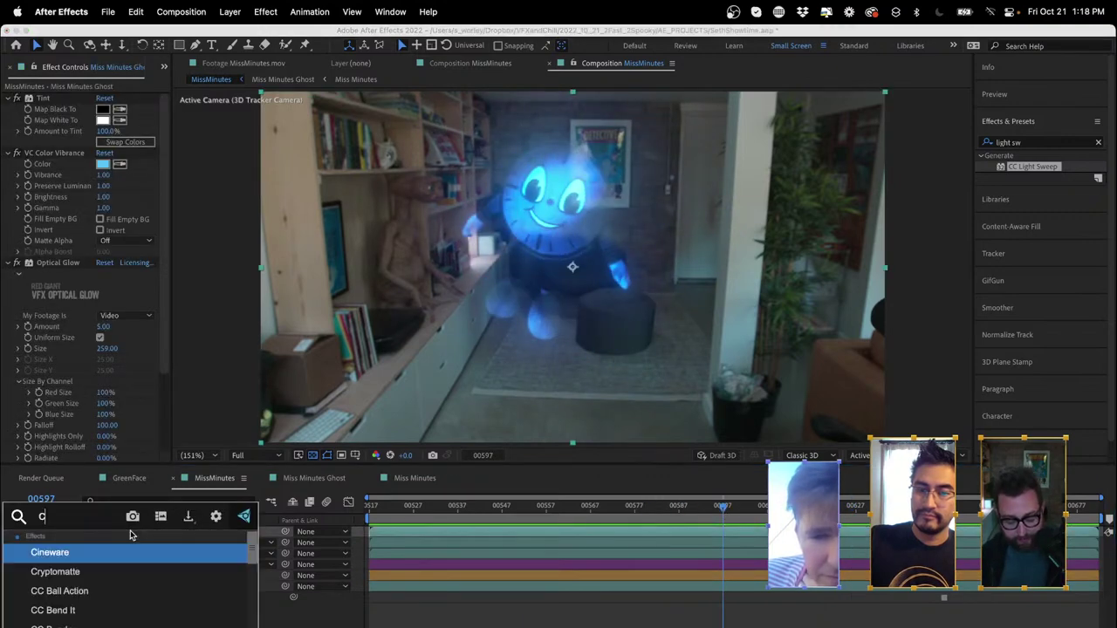
key("Return")
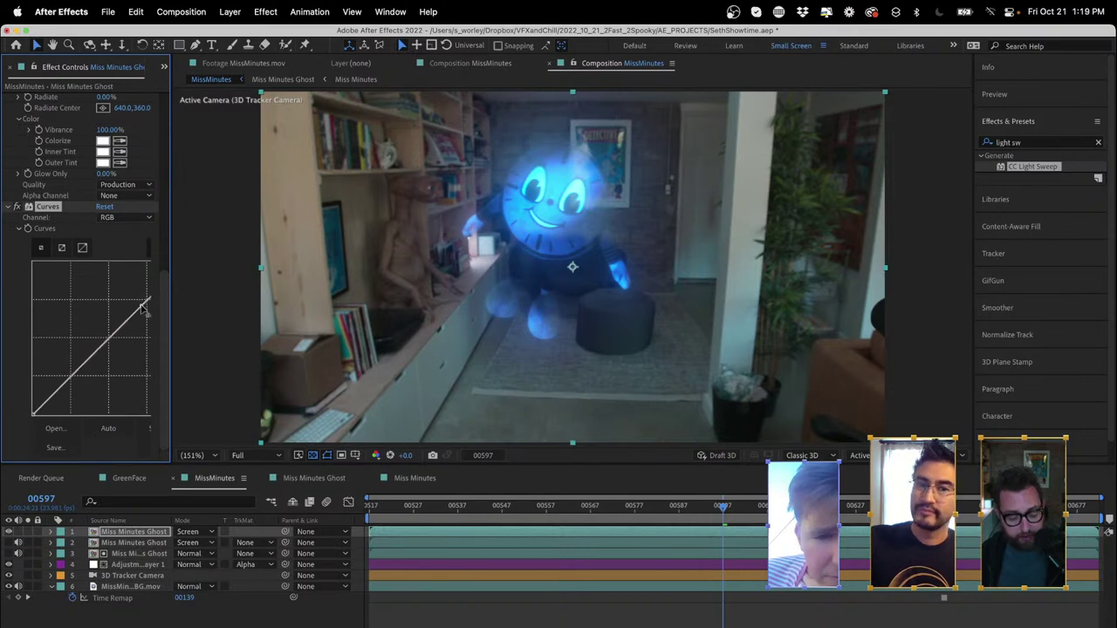
left_click_drag(144, 307, 132, 299)
left_click_drag(70, 367, 91, 392)
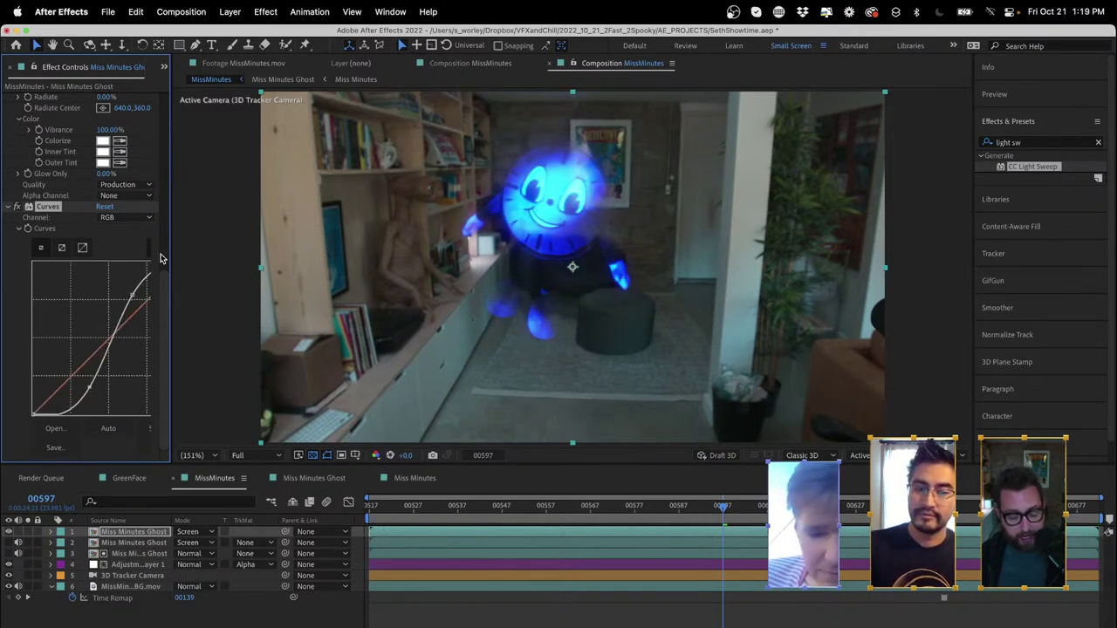
left_click_drag(172, 265, 294, 265)
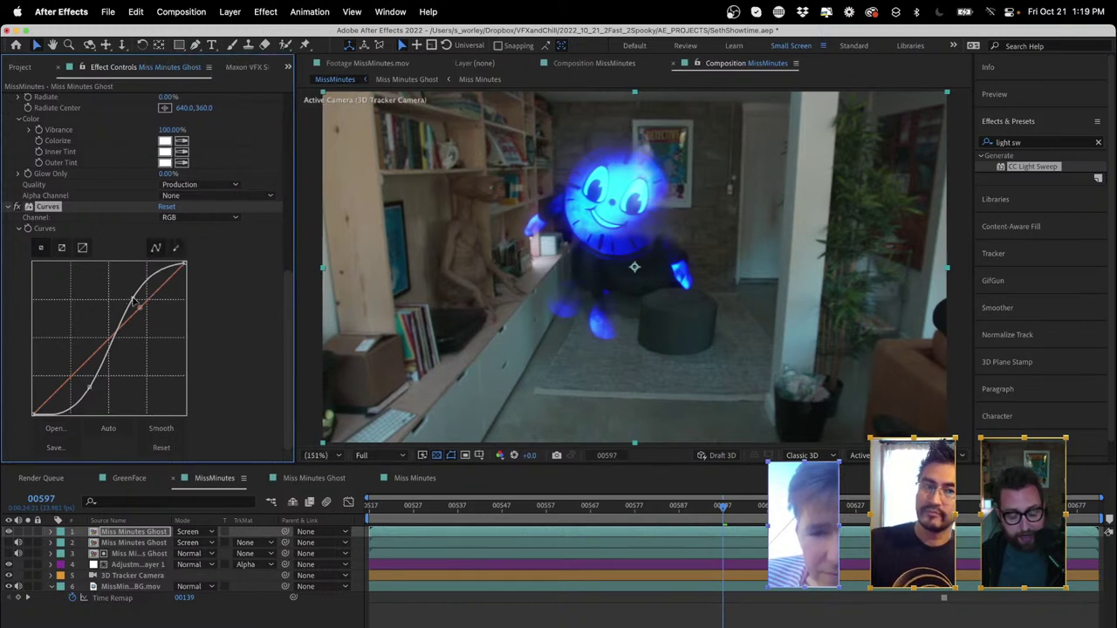
left_click_drag(133, 301, 137, 304)
- Move Curves above Optical Glow in the top Miss Minutes Ghost layer's effect stack, preview the ghost, and turn Curves off
scroll(53, 214, "up", 10)
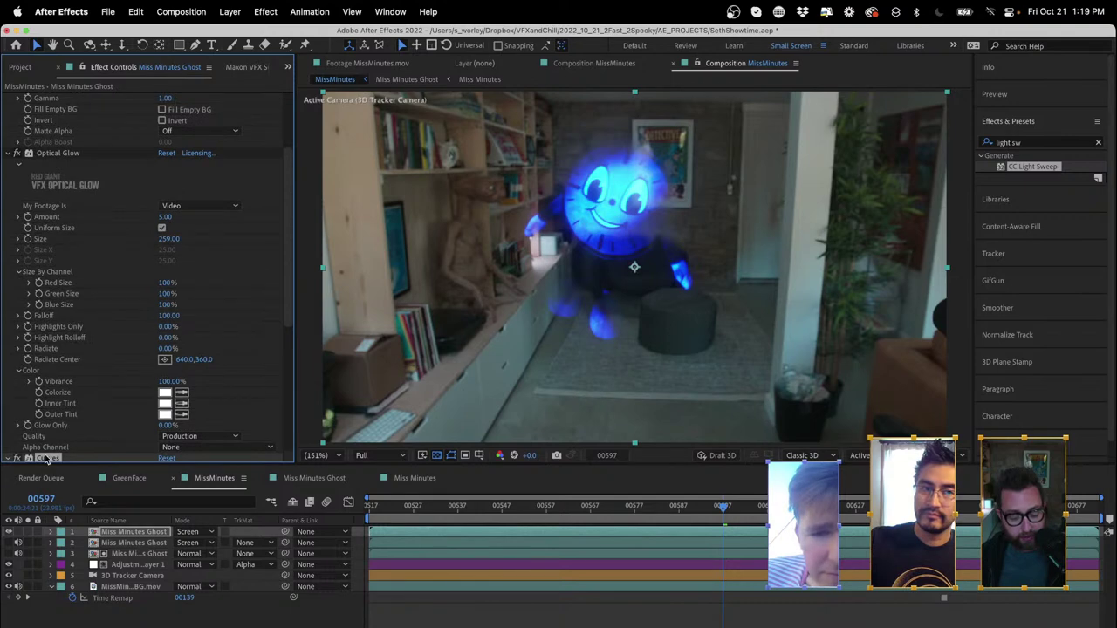
left_click_drag(48, 460, 48, 150)
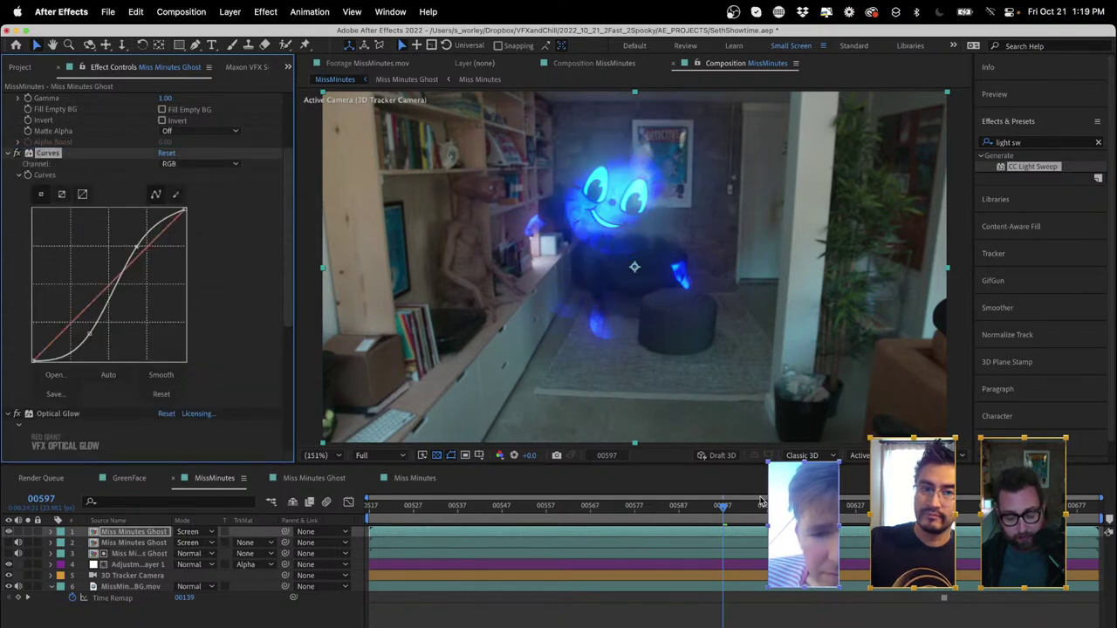
key("space")
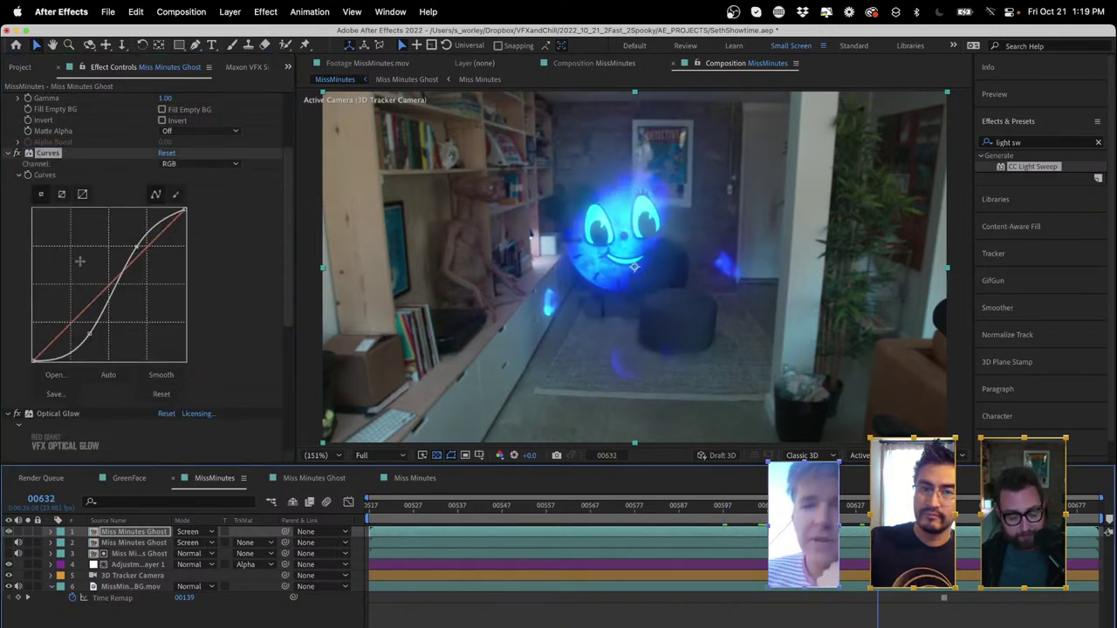
left_click(16, 154)
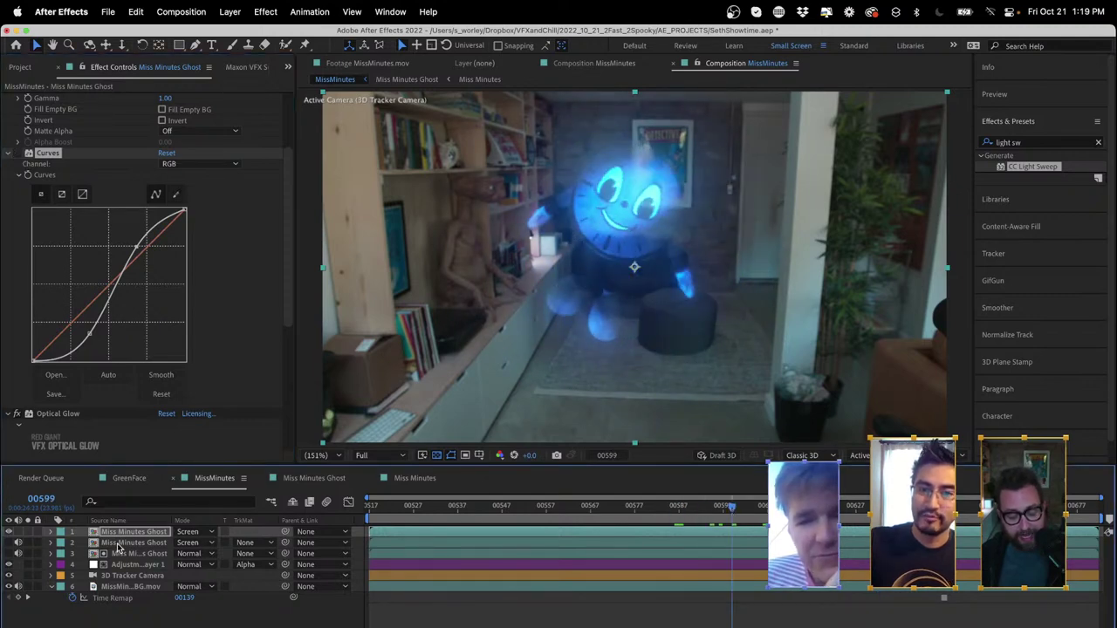
- Delete the uni.Heatwave effect from Adjustment Layer 1, leaving only Fast Box Blur
left_click(120, 544)
left_click(126, 565)
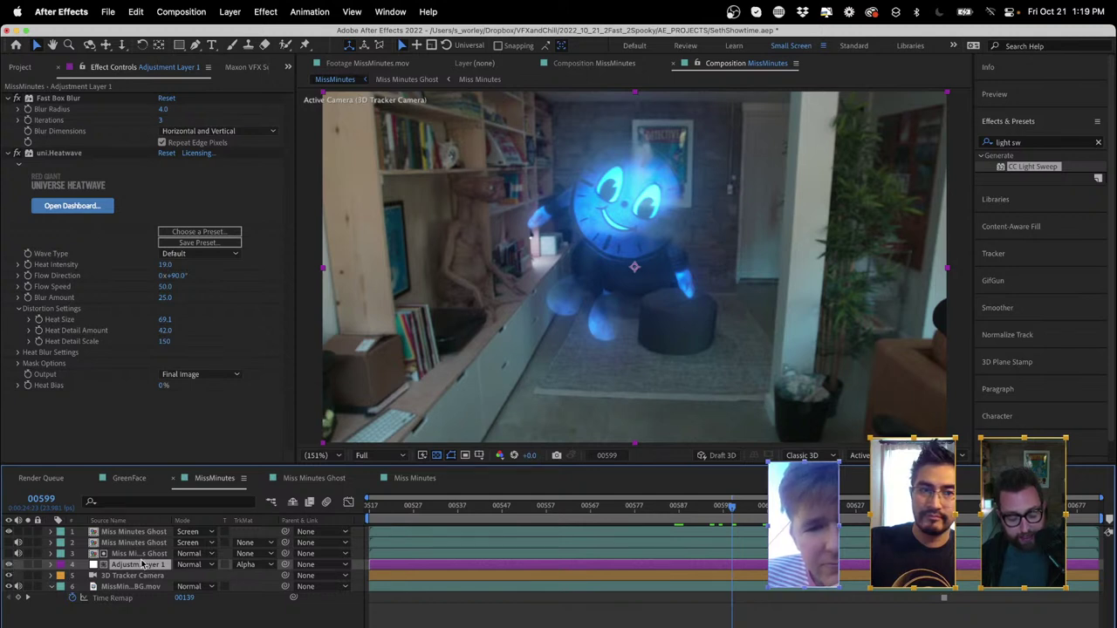
left_click(62, 158)
key("Delete")
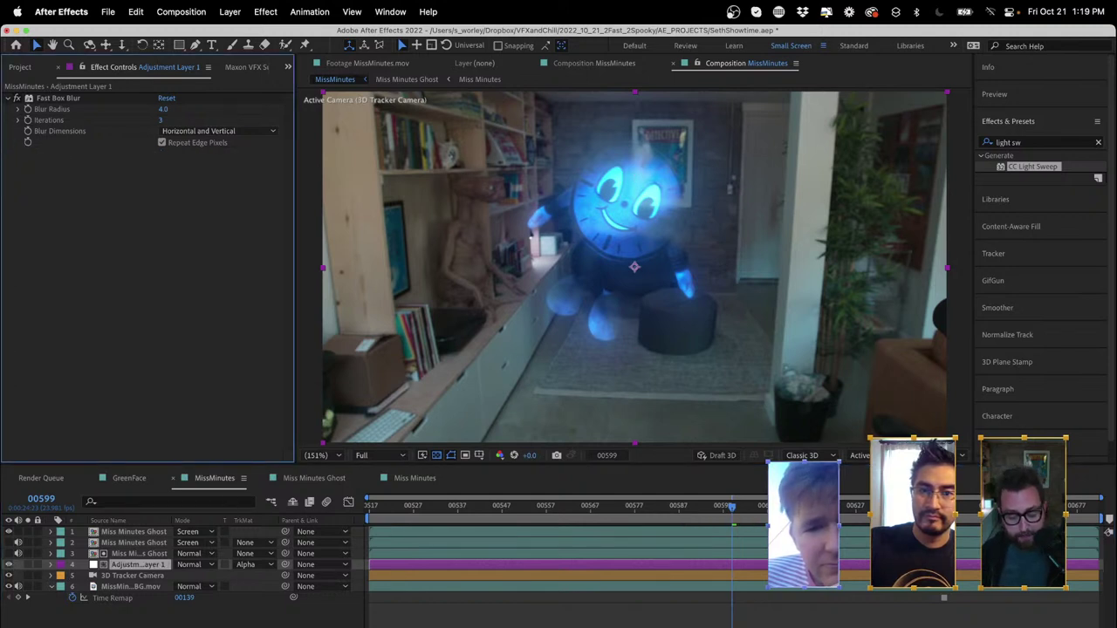
- Show the third Miss Minutes Ghost layer, which mattes Adjustment Layer 1, and hide it again
left_click(9, 553)
key("super+shift+a")
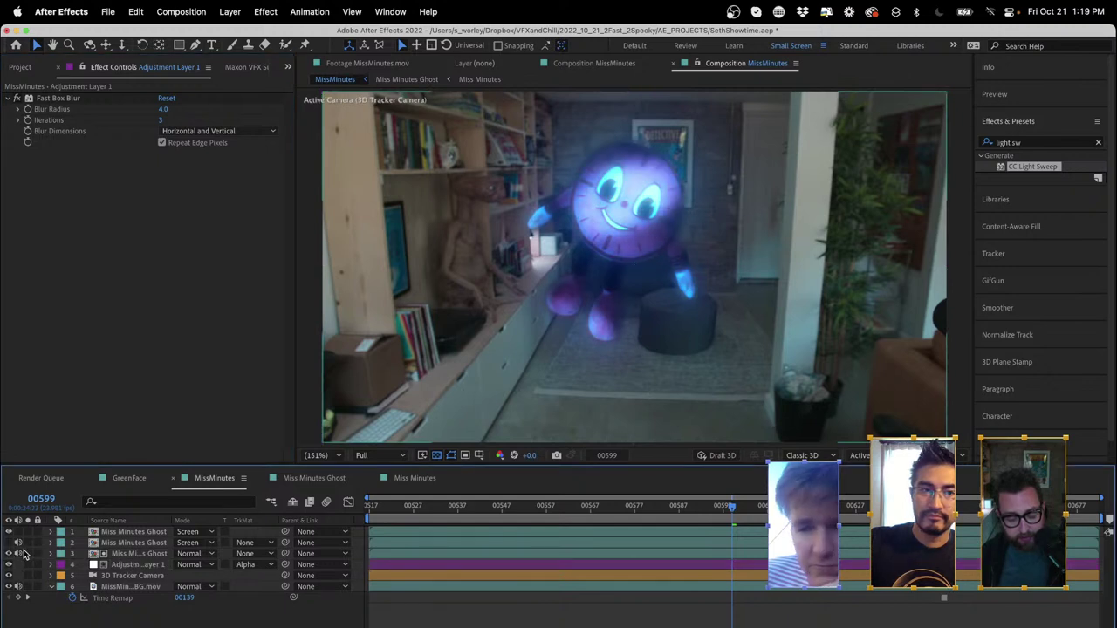
left_click(9, 553)
- Set Adjustment Layer 1's Fast Box Blur radius to 7.0 and preview the blurred background behind the ghost
left_click(127, 565)
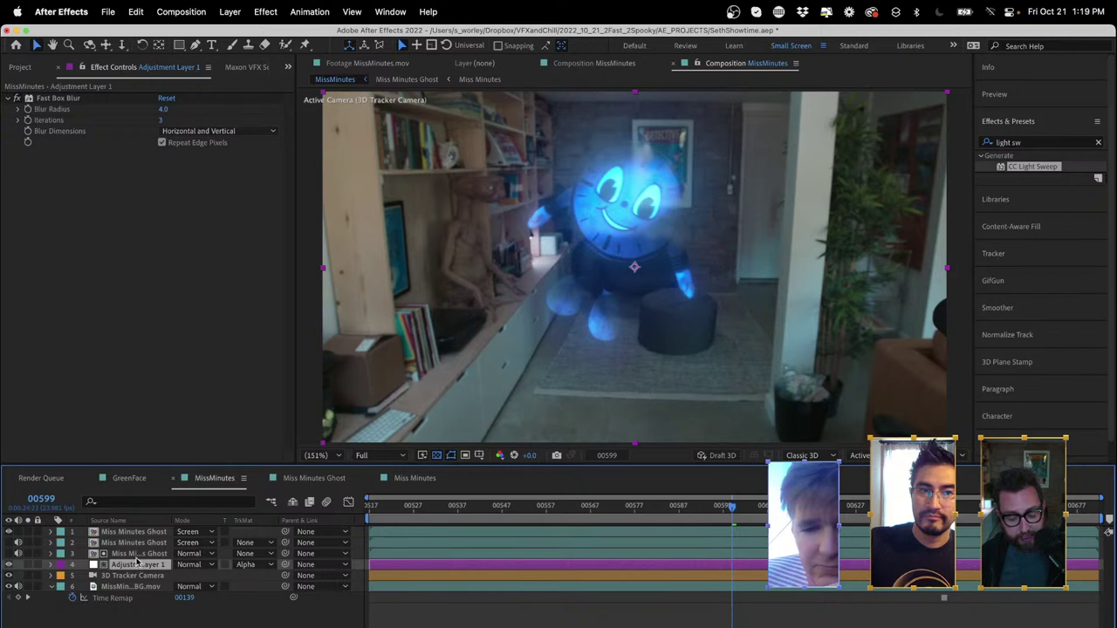
left_click_drag(163, 109, 181, 109)
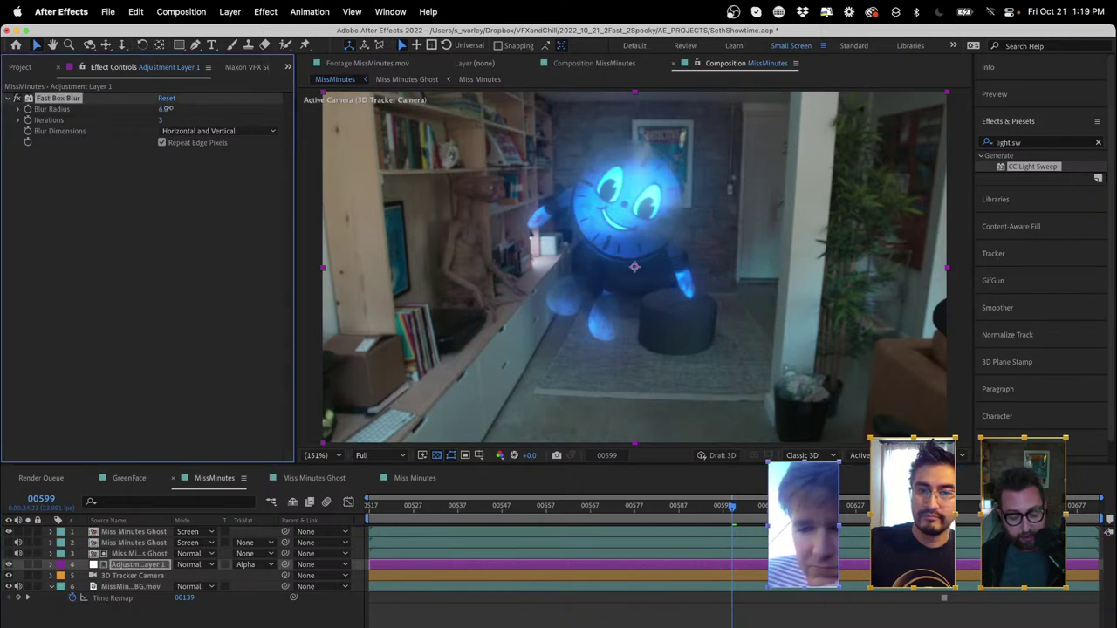
key("space")
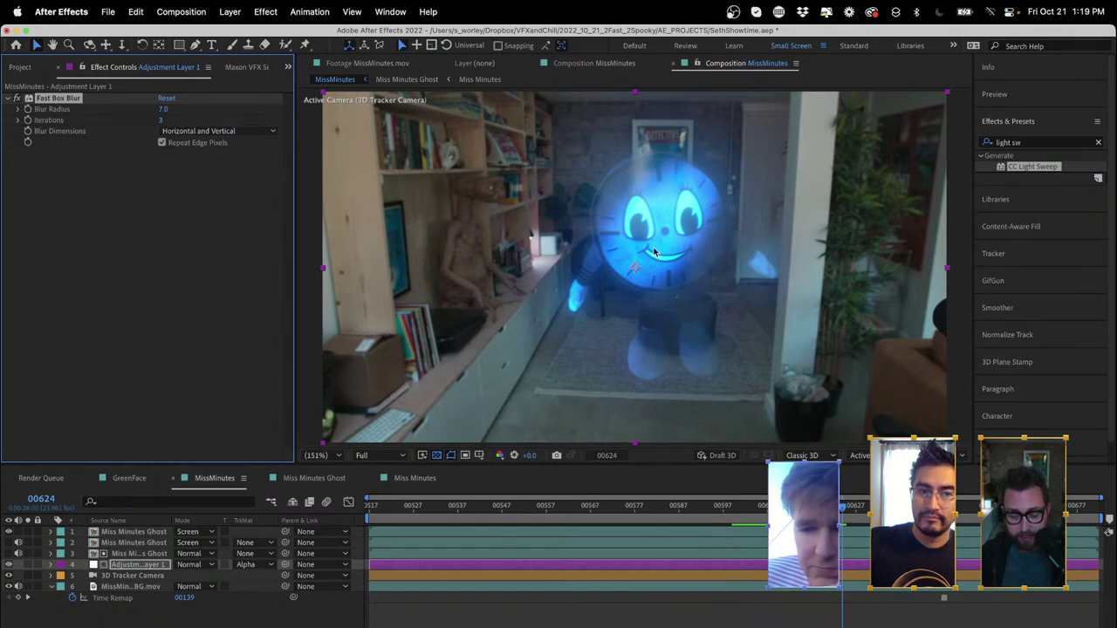
- Examine the ghost's face up close with Adjustment Layer 1 switched off and on to compare the background blur
scroll(654, 252, "up", 3)
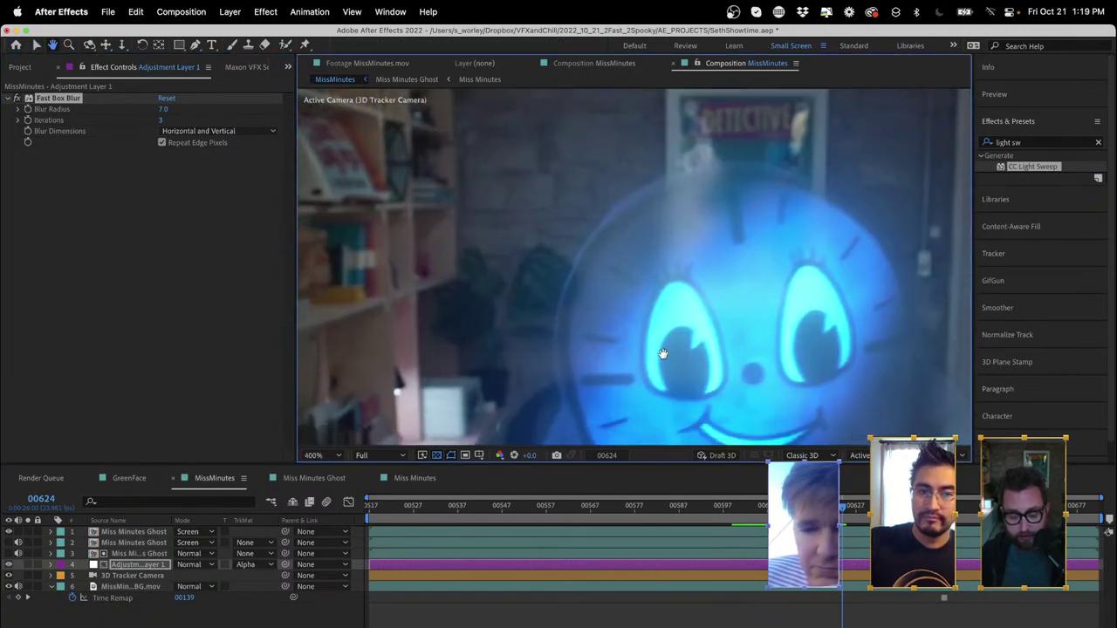
left_click(8, 564)
left_click(7, 564)
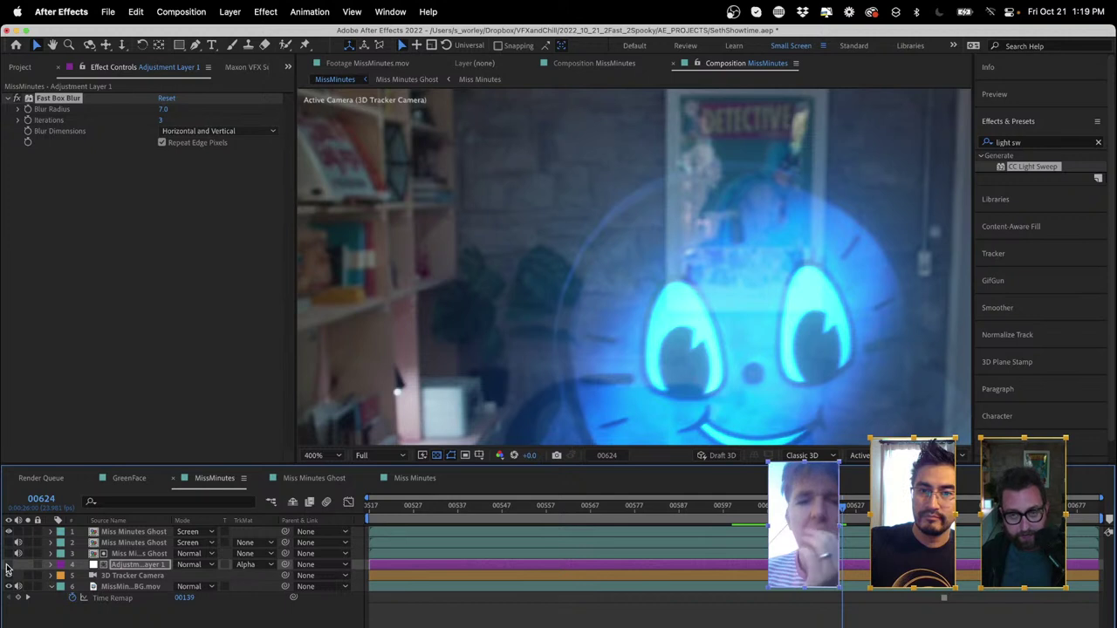
left_click(8, 565)
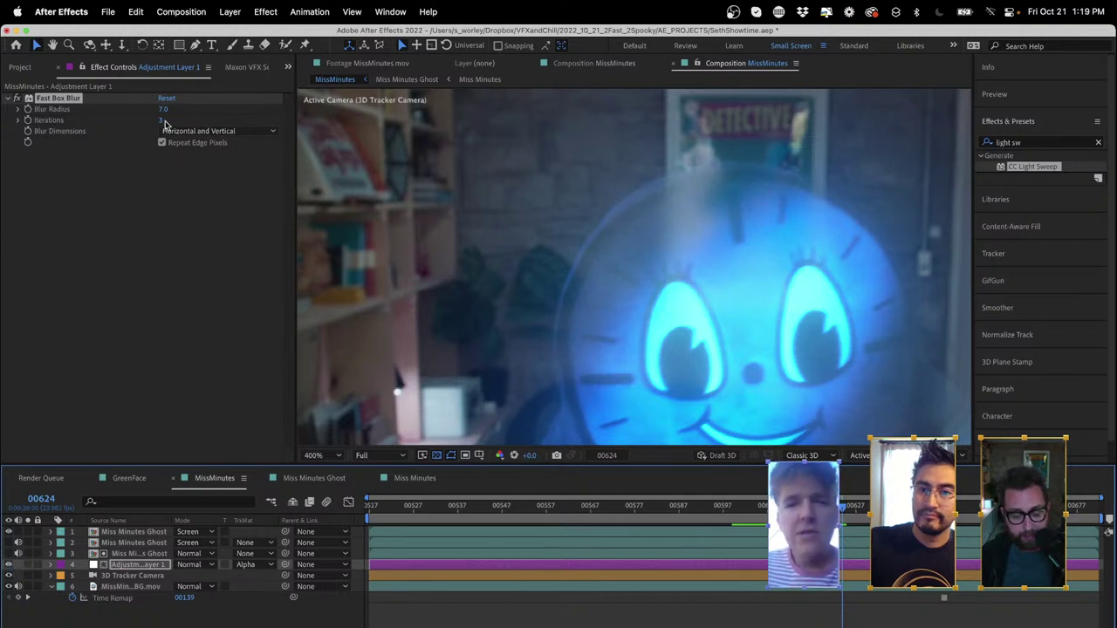
- Replace Adjustment Layer 1's Fast Box Blur with the Chromatic Displacement effect
left_click_drag(165, 110, 161, 110)
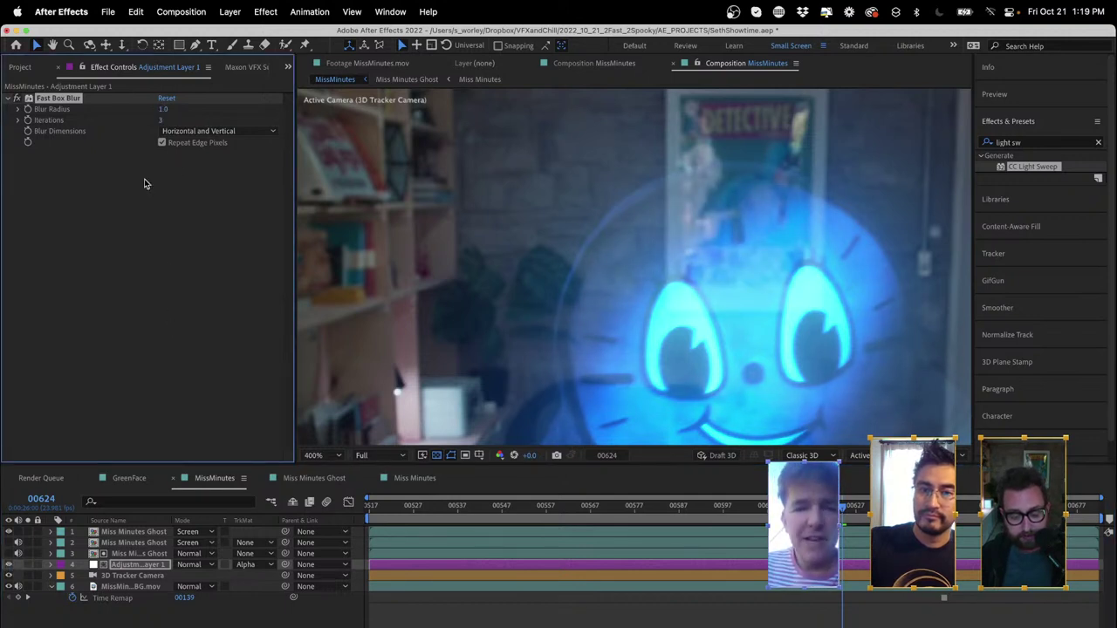
key("Delete")
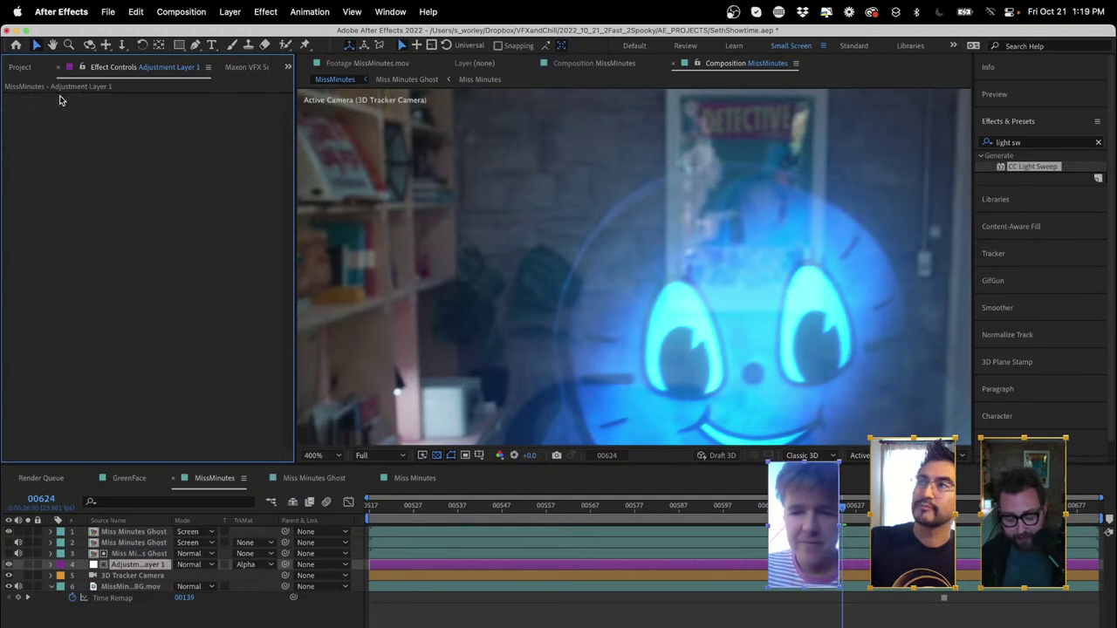
key("ctrl+space")
type("chr")
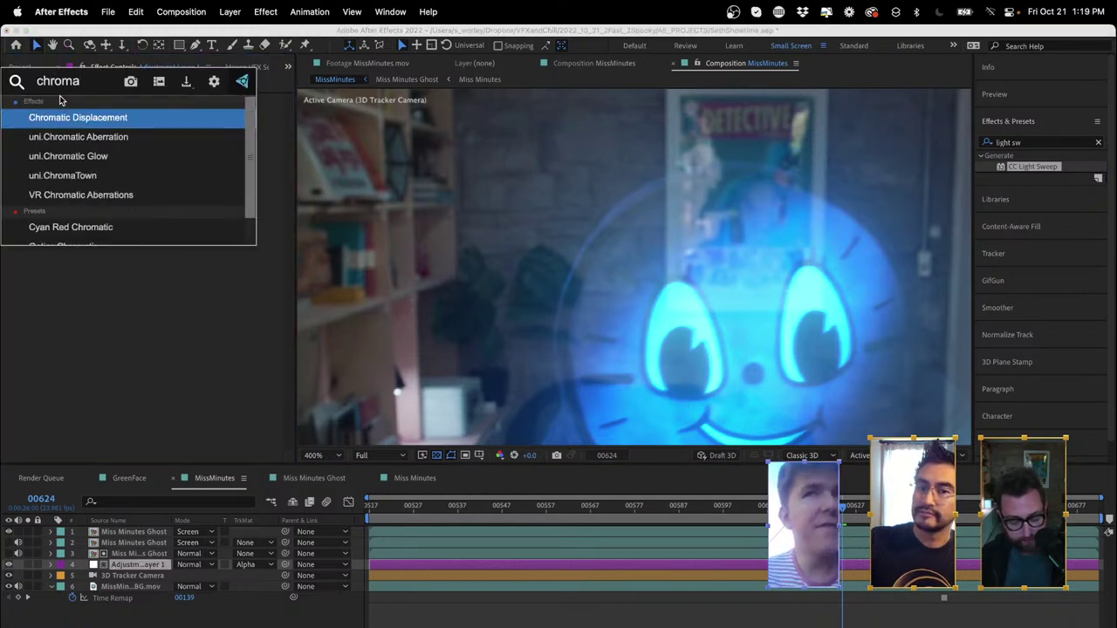
key("Return")
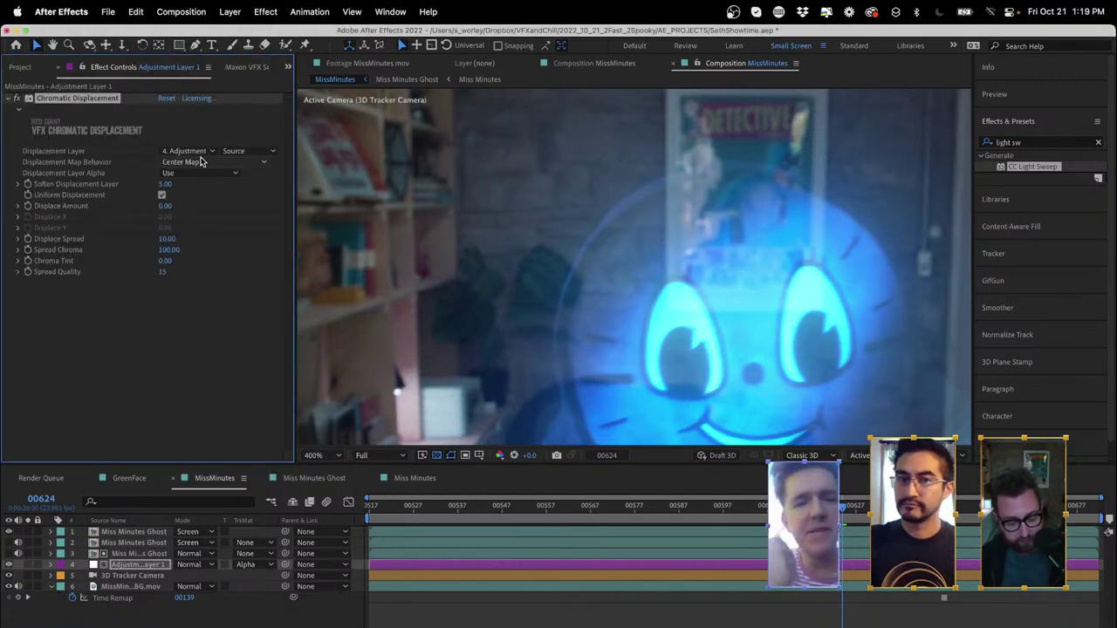
- Set Adjustment Layer 1's track matte to None and its Chromatic Displacement layer to 3. Miss Minutes Ghost
left_click(260, 564)
left_click(262, 576)
left_click(136, 566)
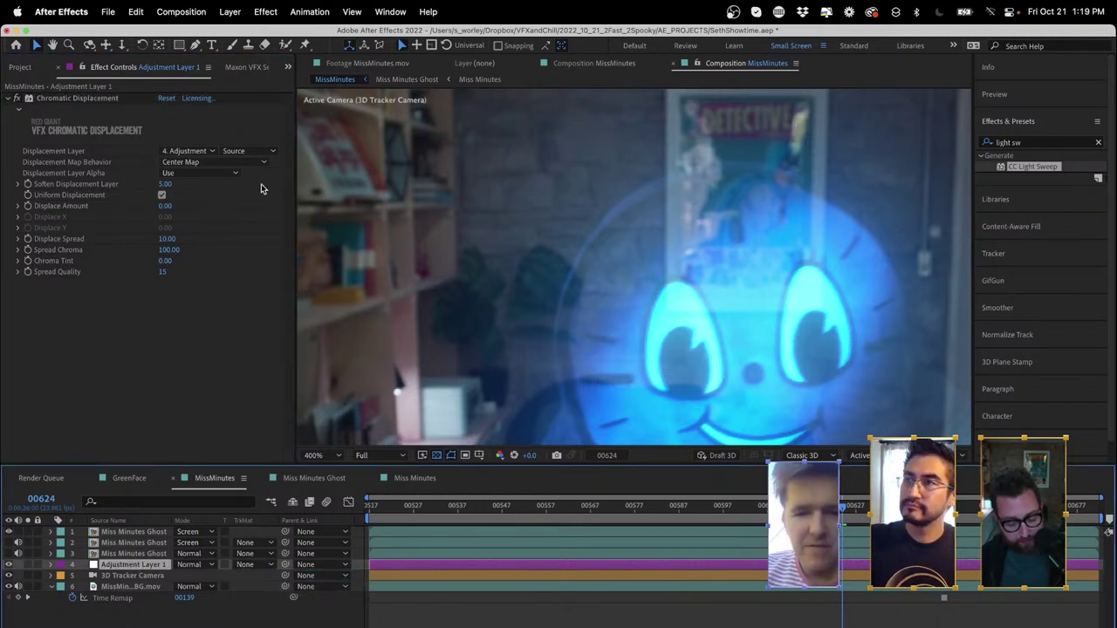
left_click(252, 152)
left_click(180, 152)
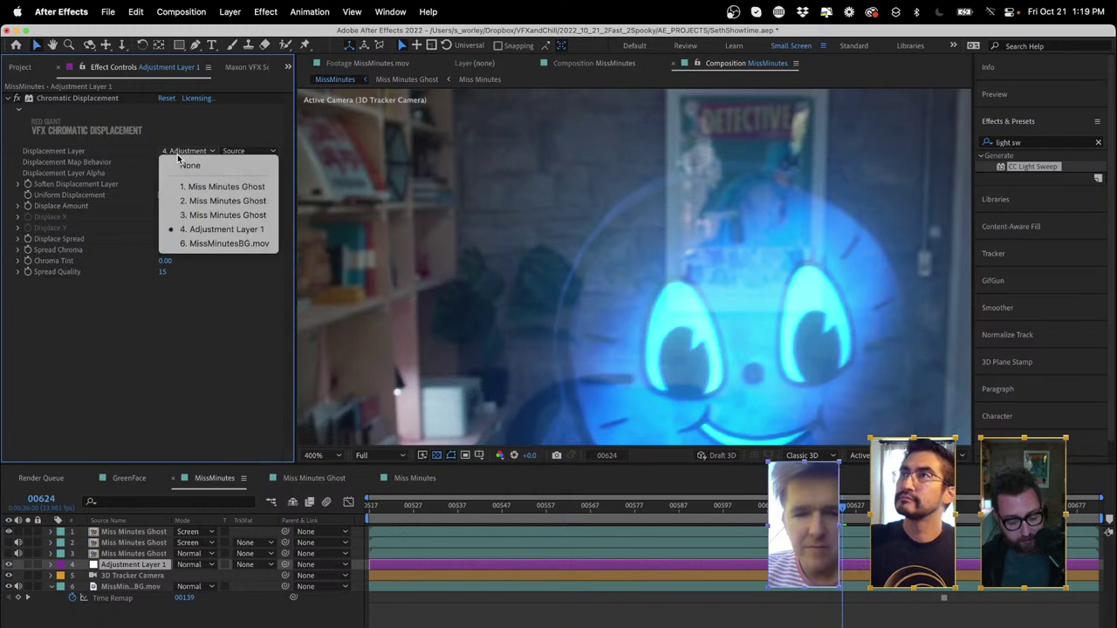
left_click(217, 216)
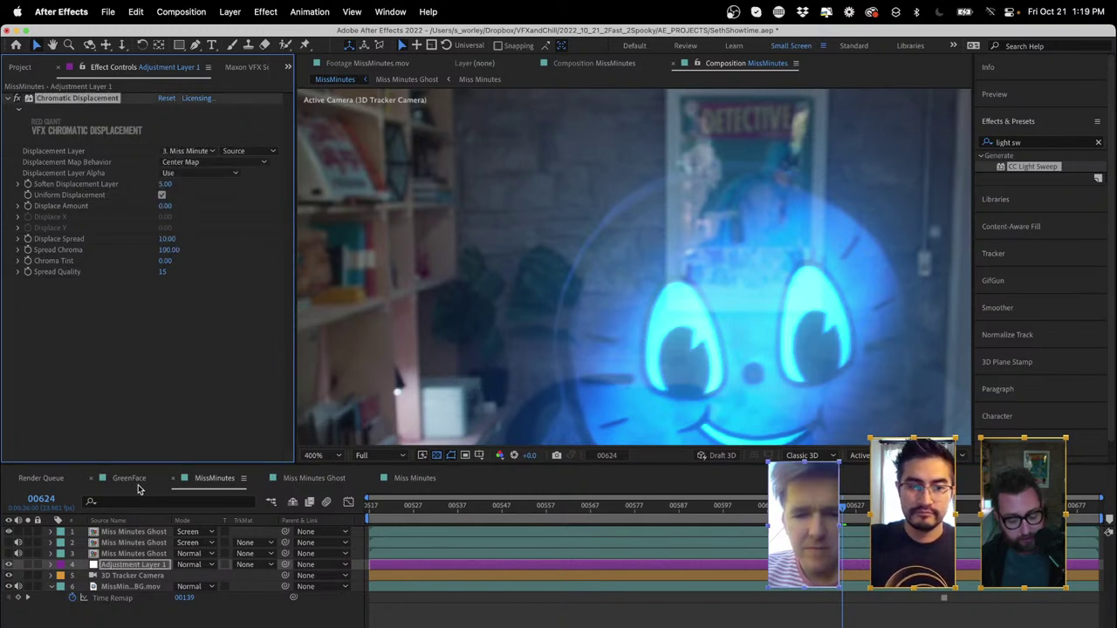
- With the first Miss Minutes Ghost layer temporarily hidden, set Displace Amount to 18 and Soften Displacement Layer to 23
left_click(8, 533)
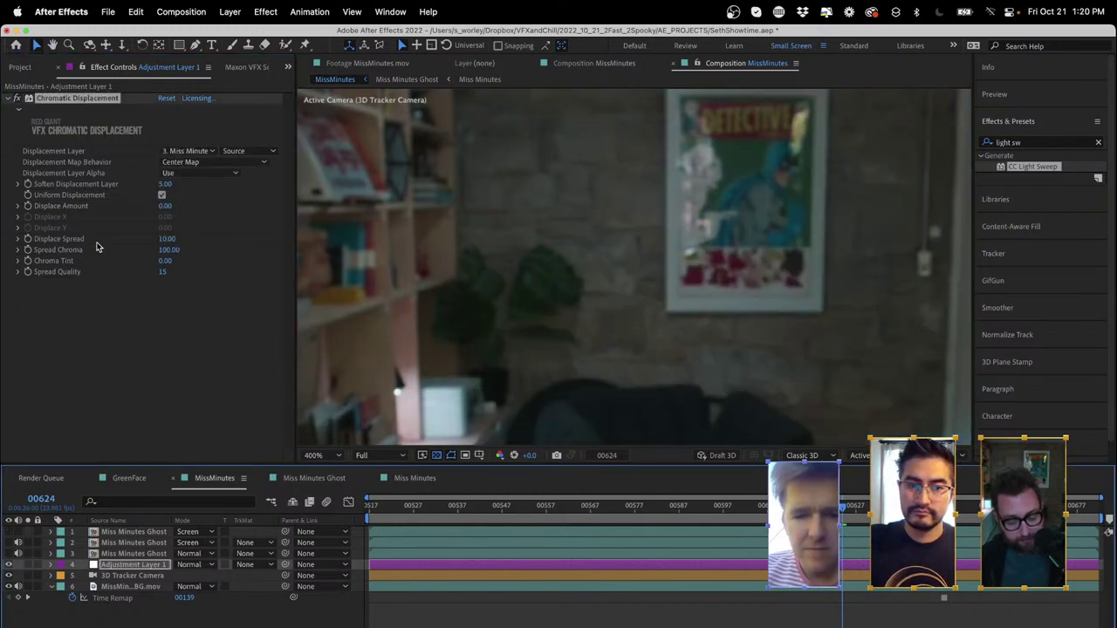
left_click_drag(165, 205, 183, 184)
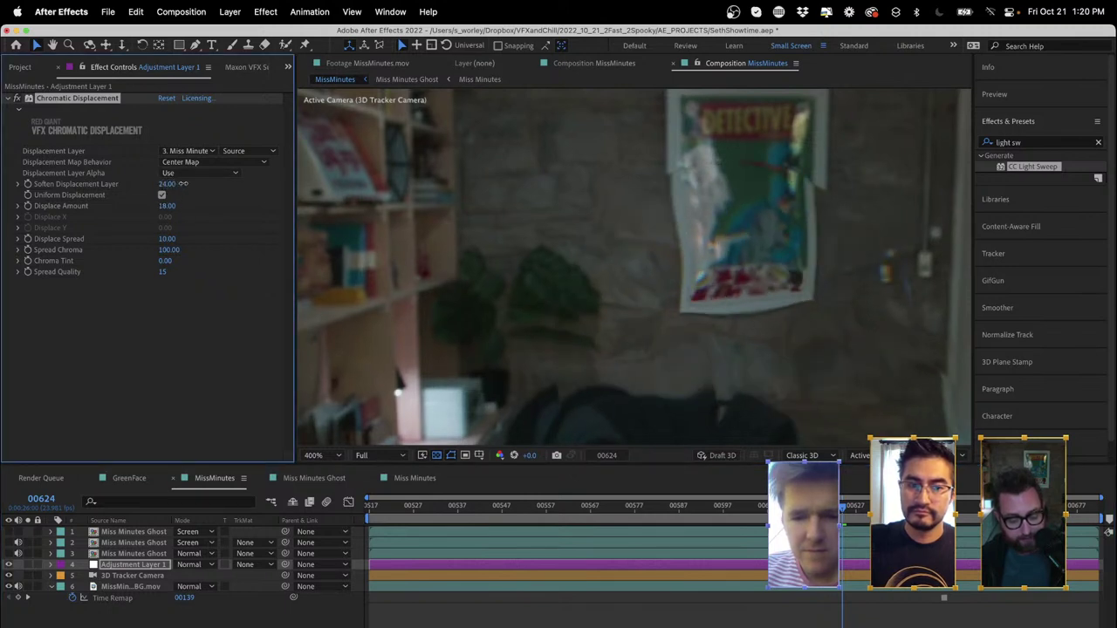
left_click(9, 531)
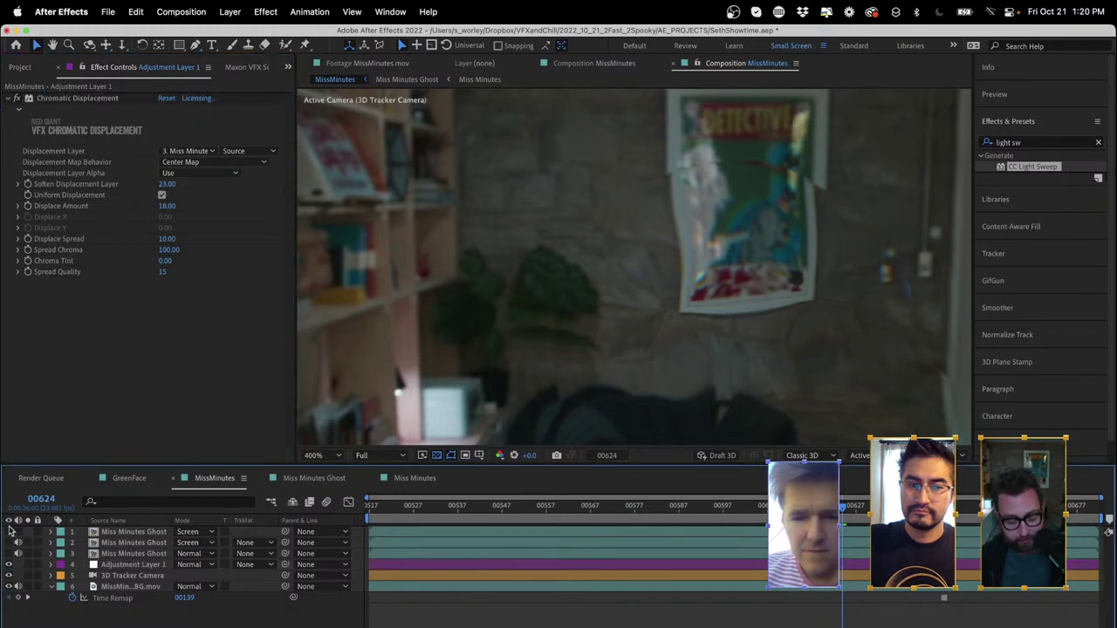
left_click(9, 531)
- Set the Chromatic Displacement's Displace Amount to -16 at frame 604 and preview the animation
left_click_drag(692, 509, 755, 515)
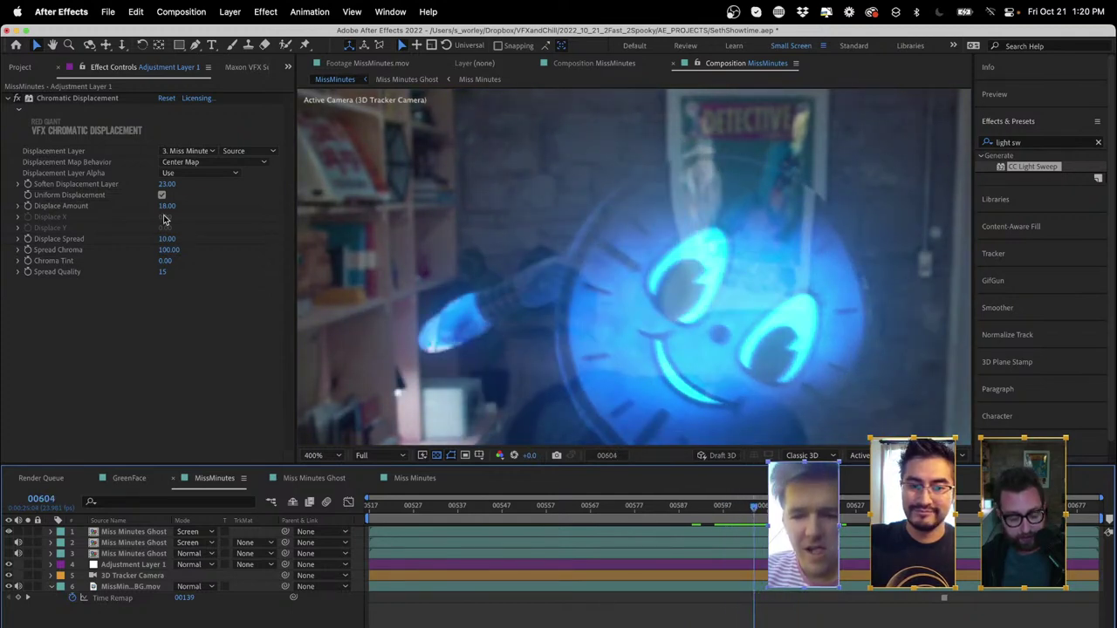
left_click_drag(166, 206, 139, 206)
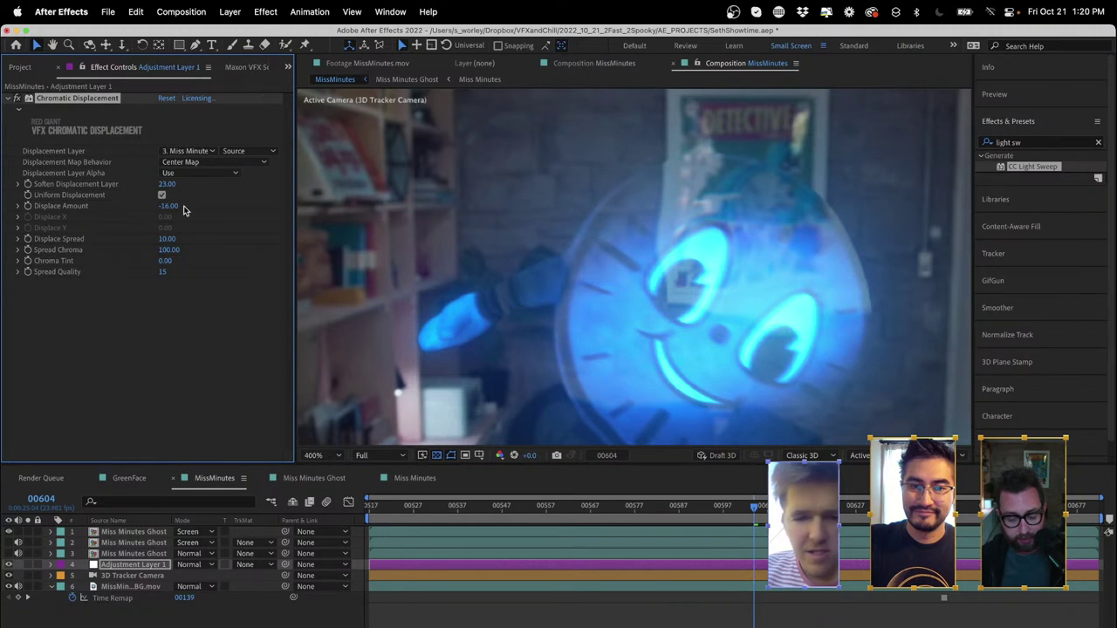
key("space")
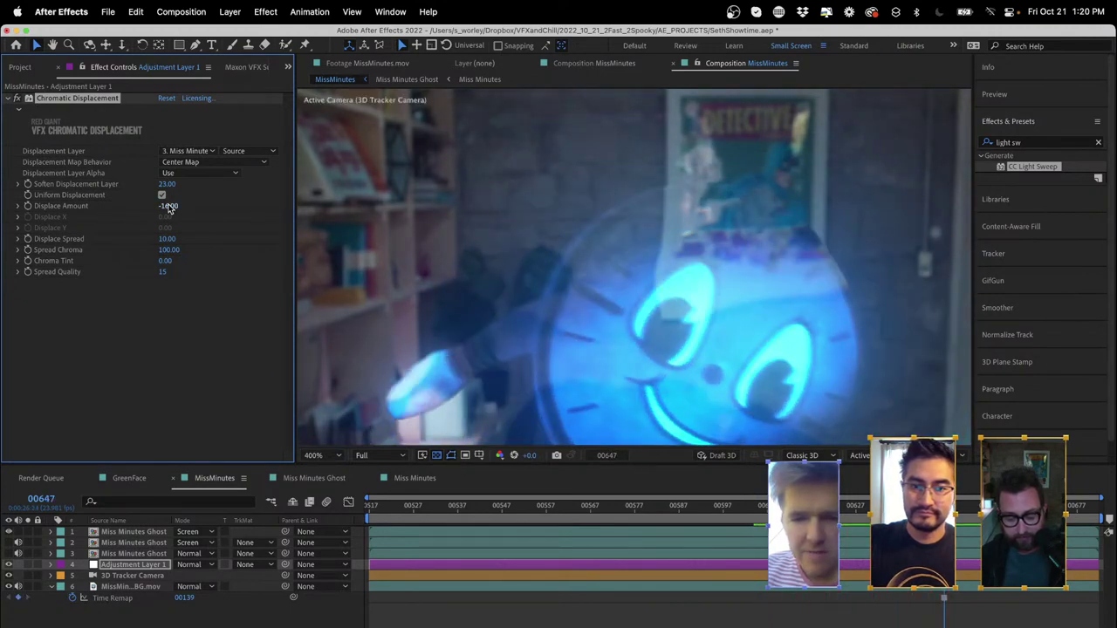
- Set Displace Amount to 6 and Soften Displacement Layer to 1, and preview the wider shot
scroll(574, 225, "down", 2)
scroll(575, 226, "up", 1)
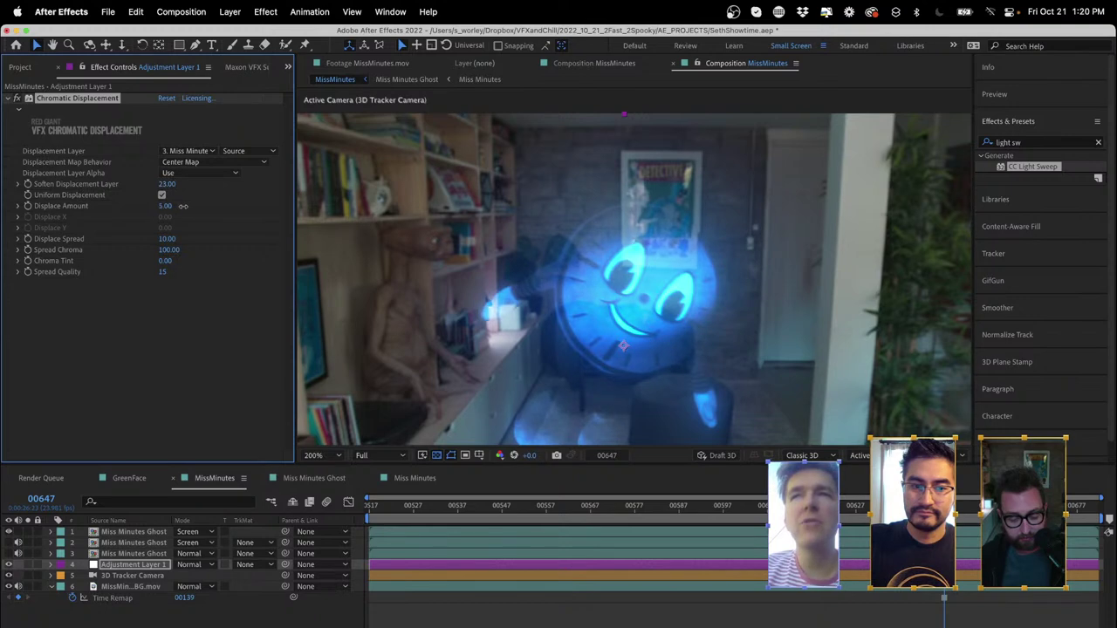
key("space")
left_click_drag(166, 184, 148, 183)
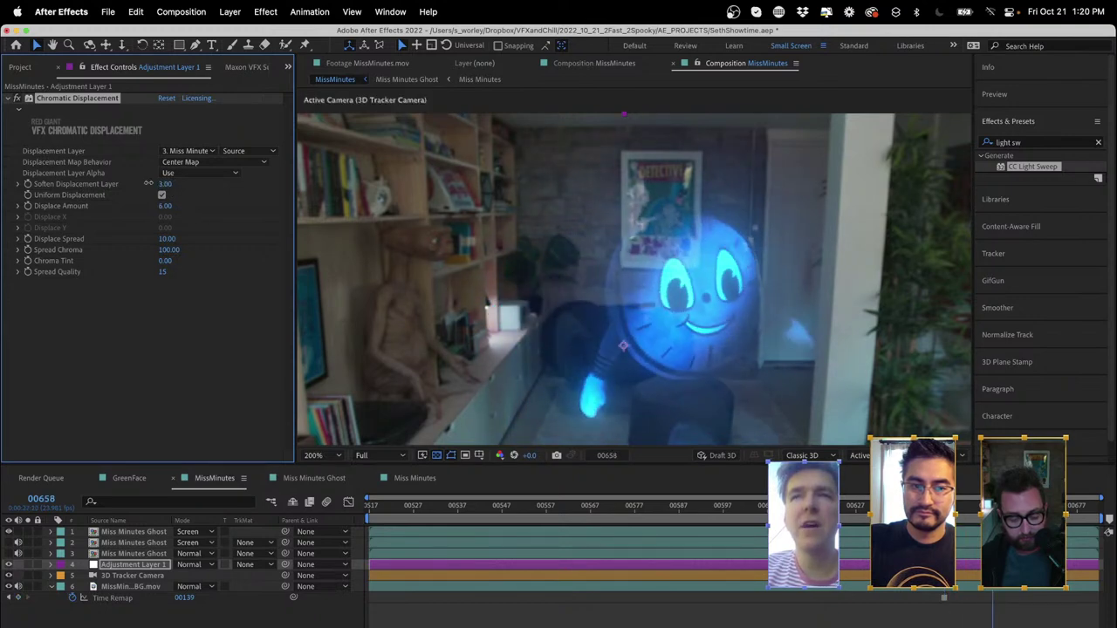
key("space")
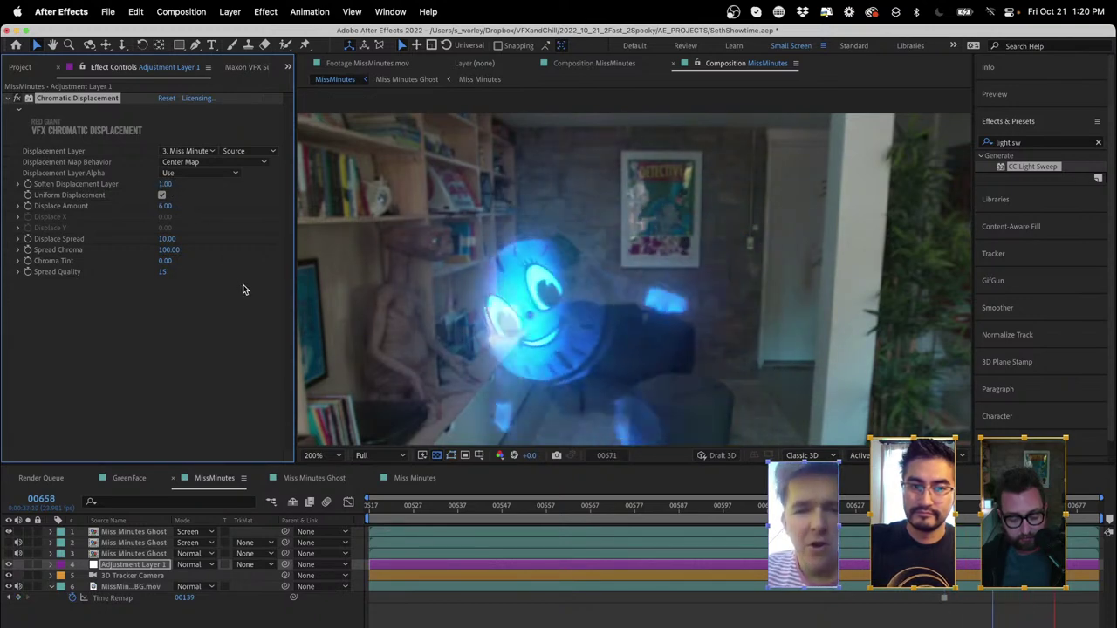
left_click(714, 456)
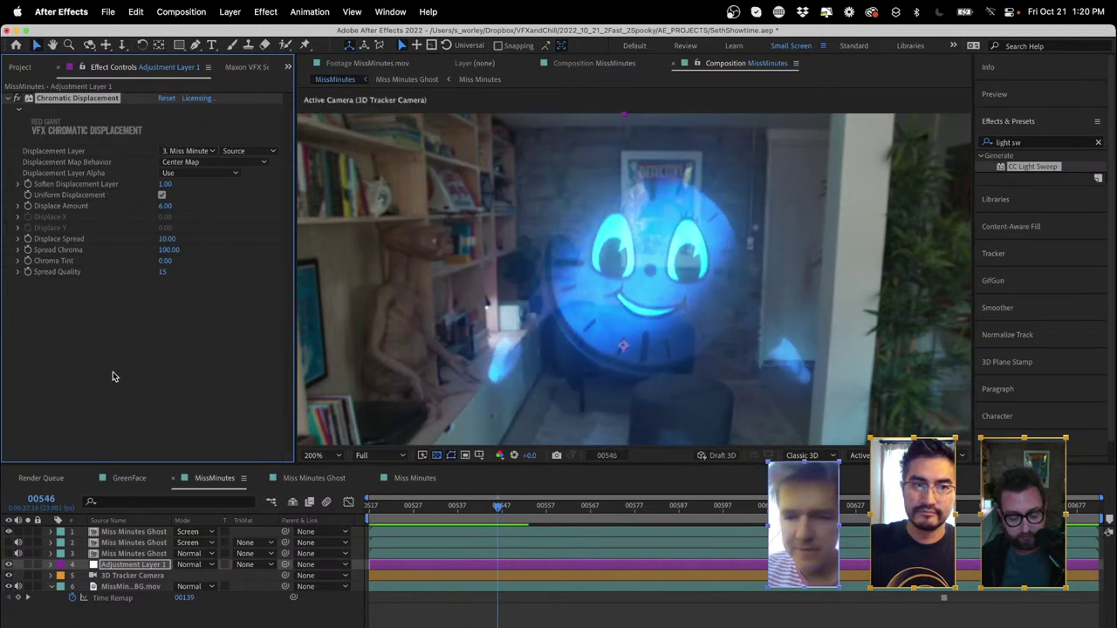
- Add Compound Blur to Adjustment Layer 1 with 3. Miss Minutes Ghost as its blur layer
key("ctrl+space")
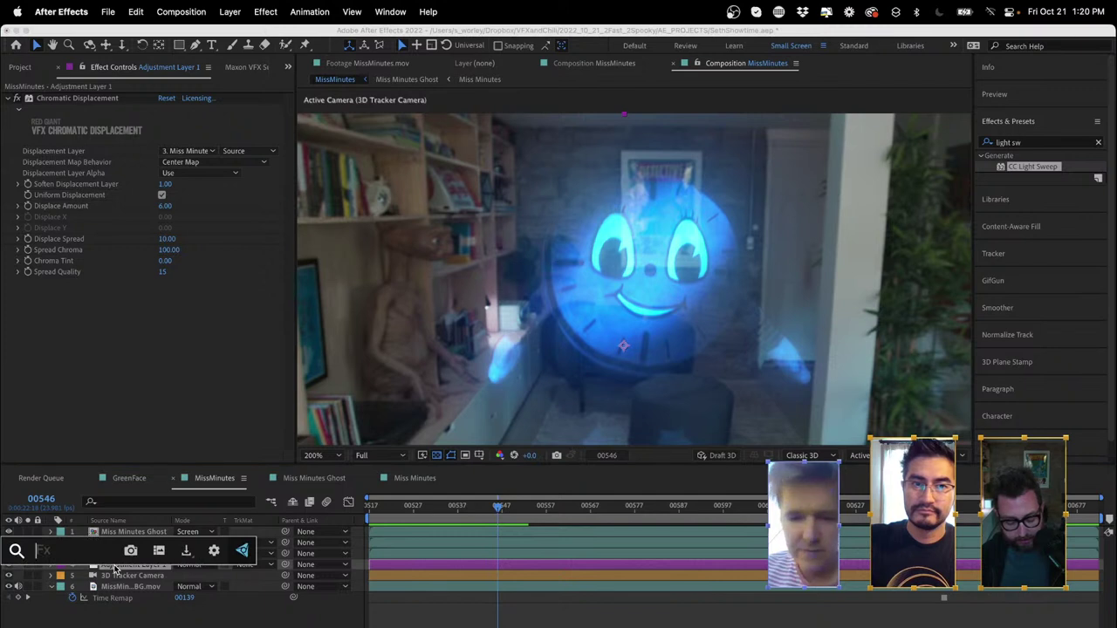
type("compo")
key("Escape")
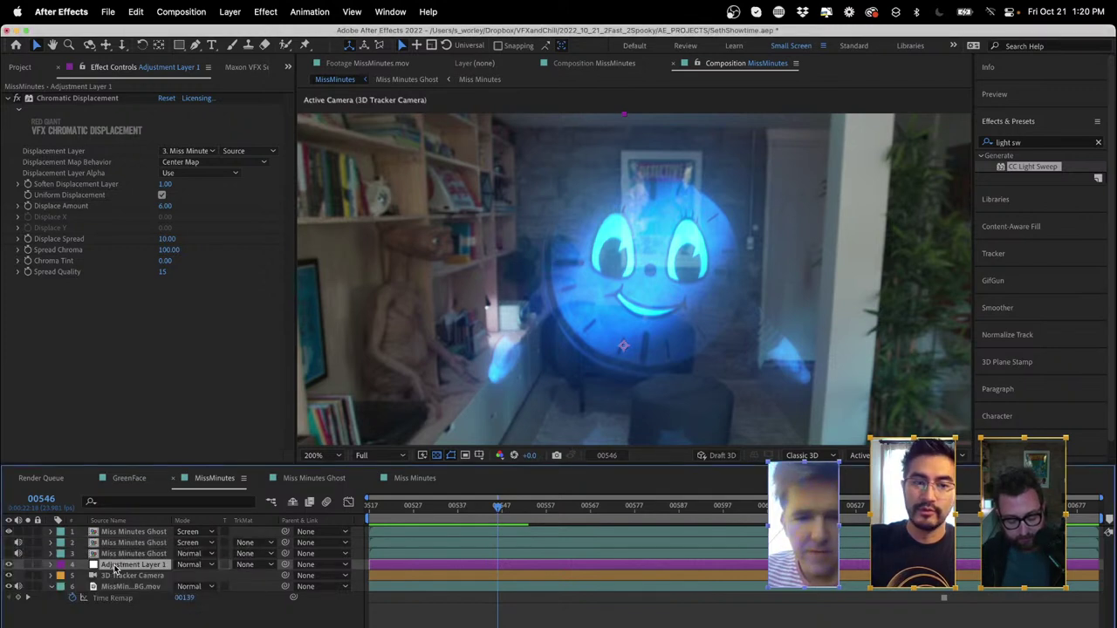
left_click(192, 296)
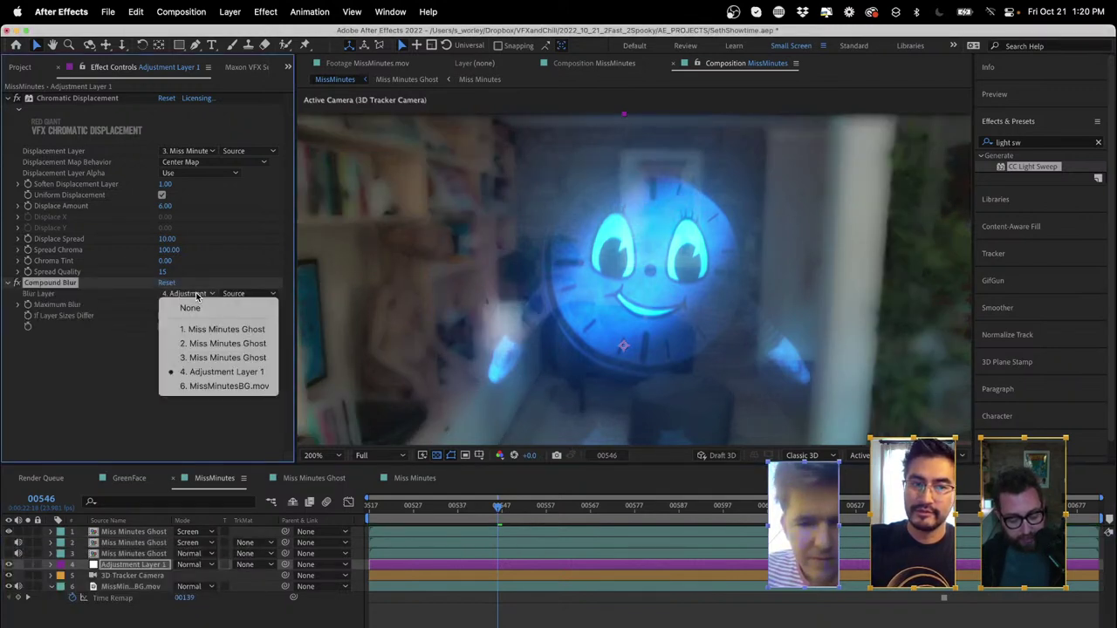
left_click(225, 358)
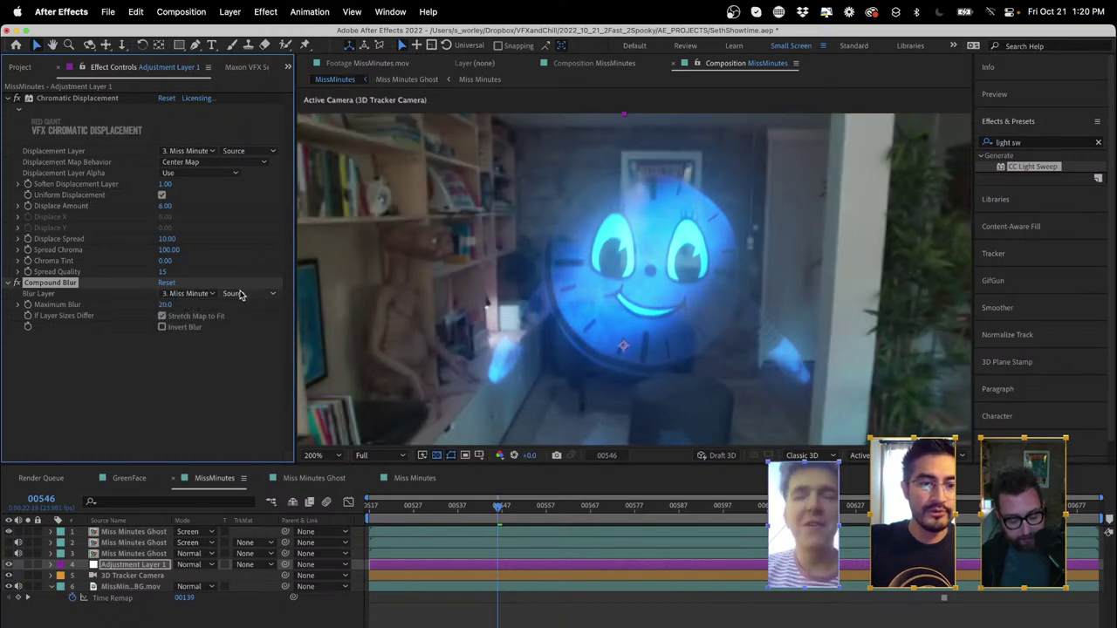
- Set the Compound Blur's Maximum Blur to 35 and preview the result up close on the ghost
key("space")
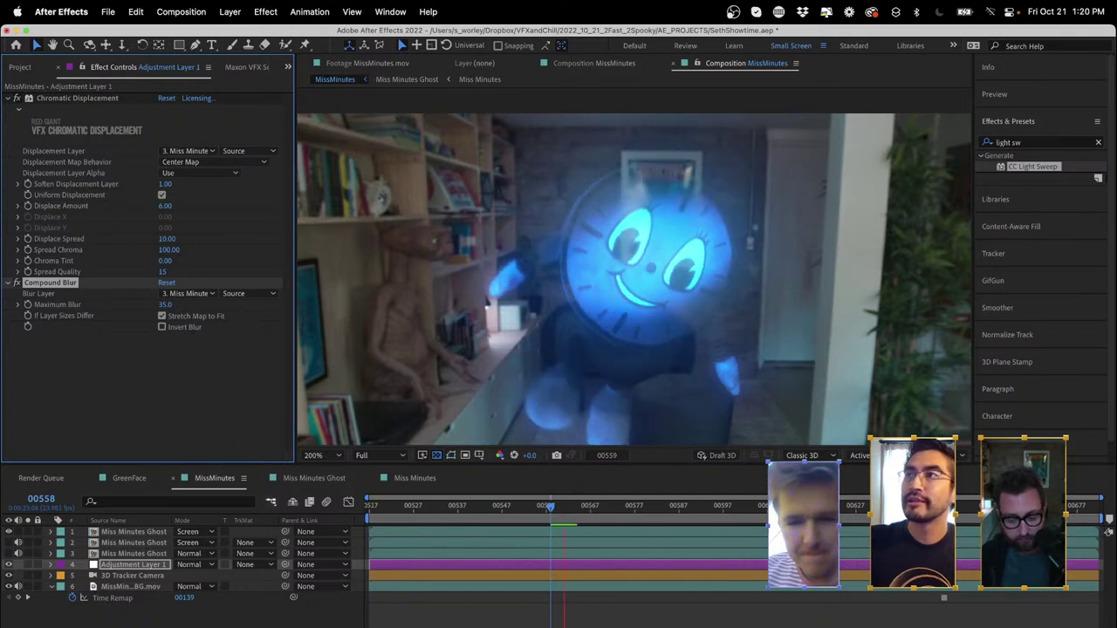
scroll(599, 230, "up", 3)
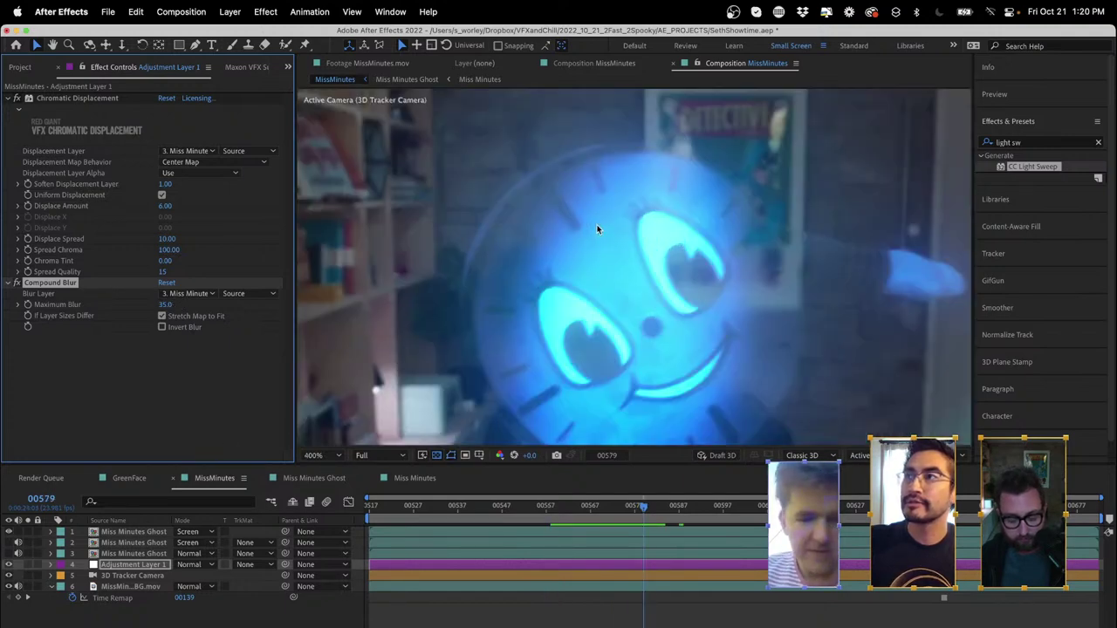
key("space")
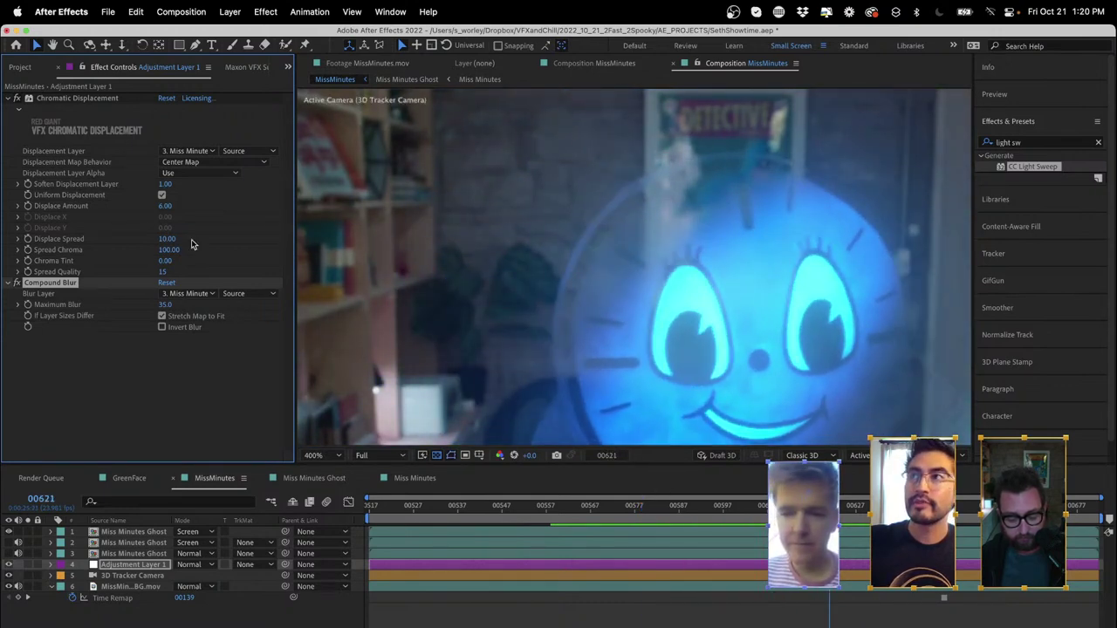
- Set Soften Displacement Layer to 9 and Displace Amount to -35, and preview the distortion
left_click(162, 194)
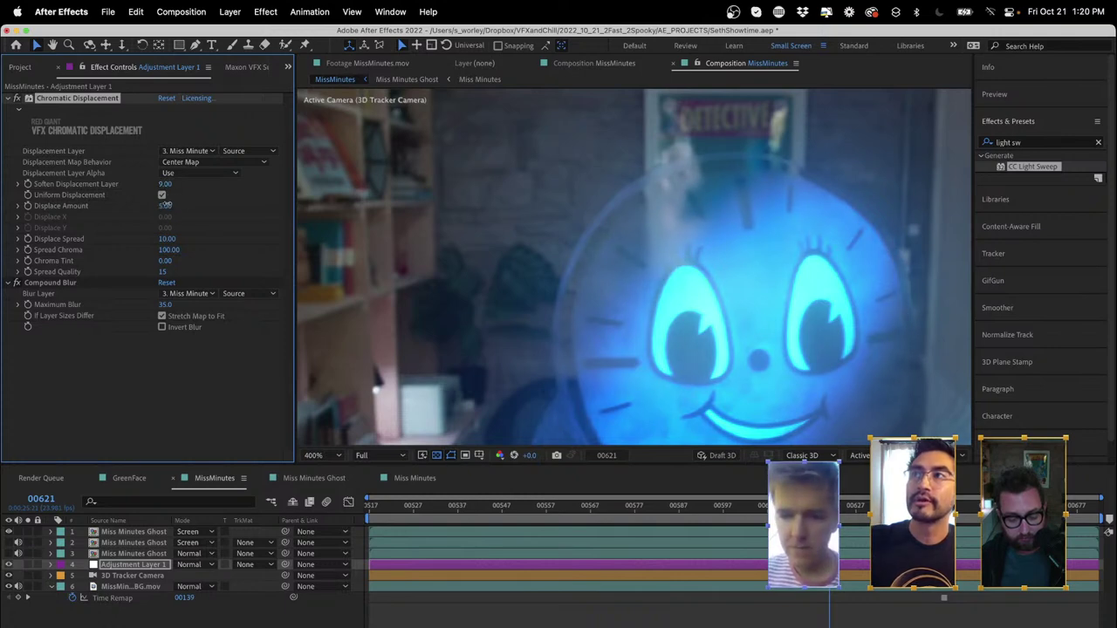
left_click_drag(166, 204, 152, 203)
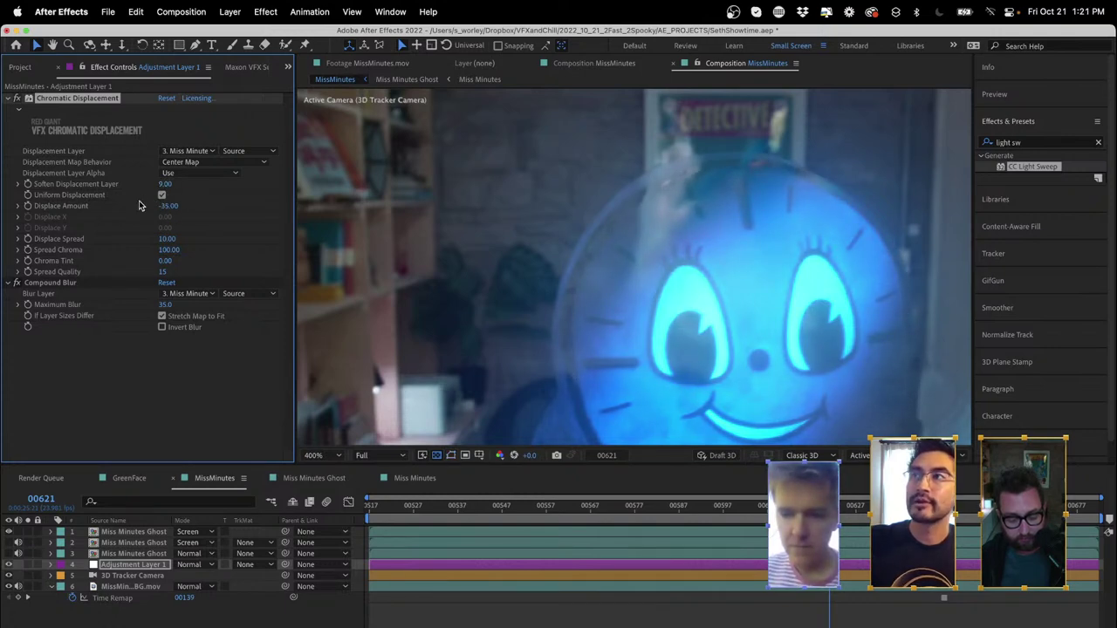
key("space")
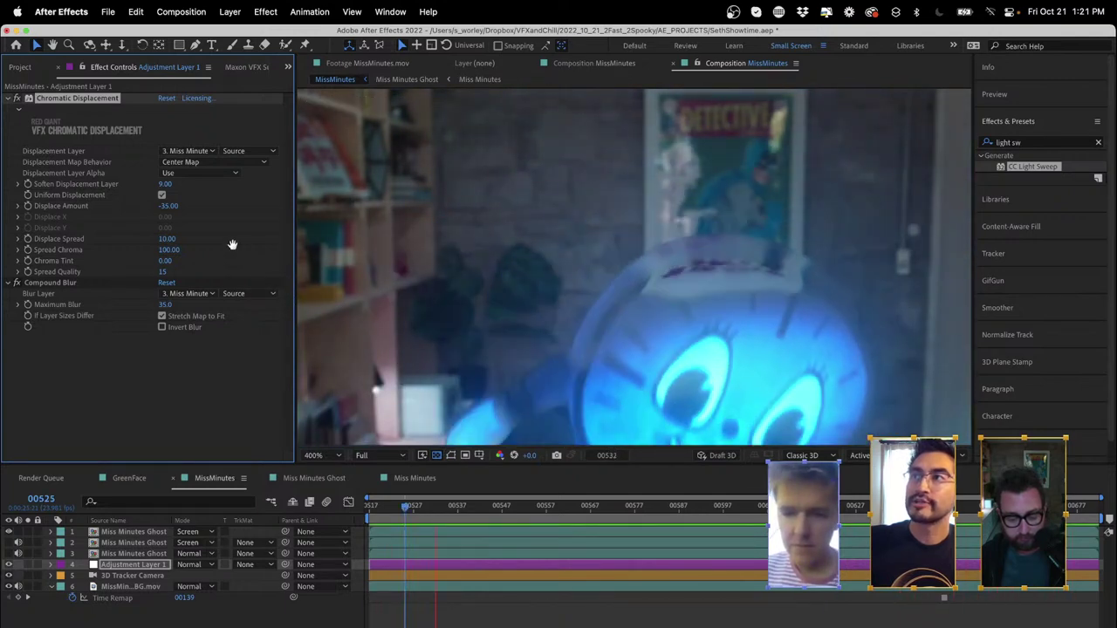
- Set Soften Displacement Layer to 4 and Displace Amount to -27, and preview the whole ghost
key("space")
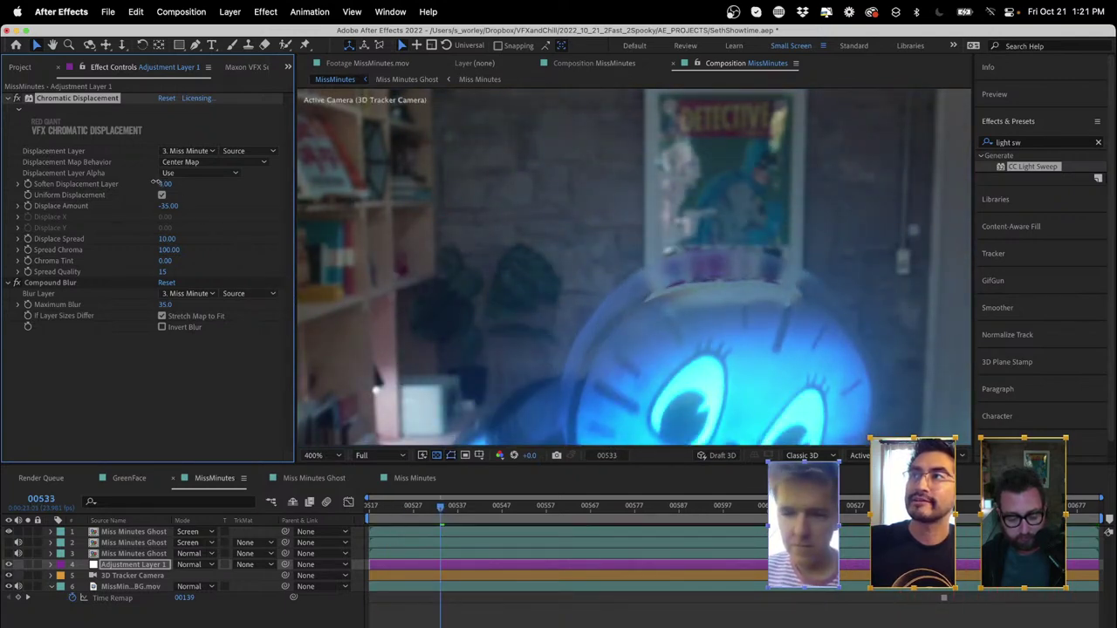
key("space")
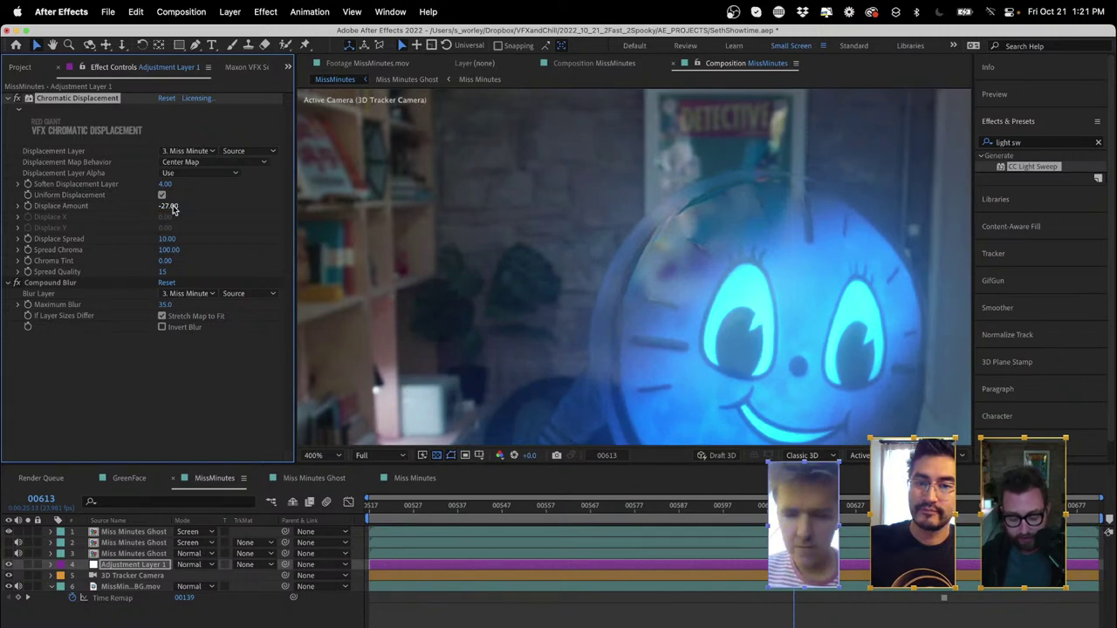
scroll(638, 192, "down", 1)
key("space")
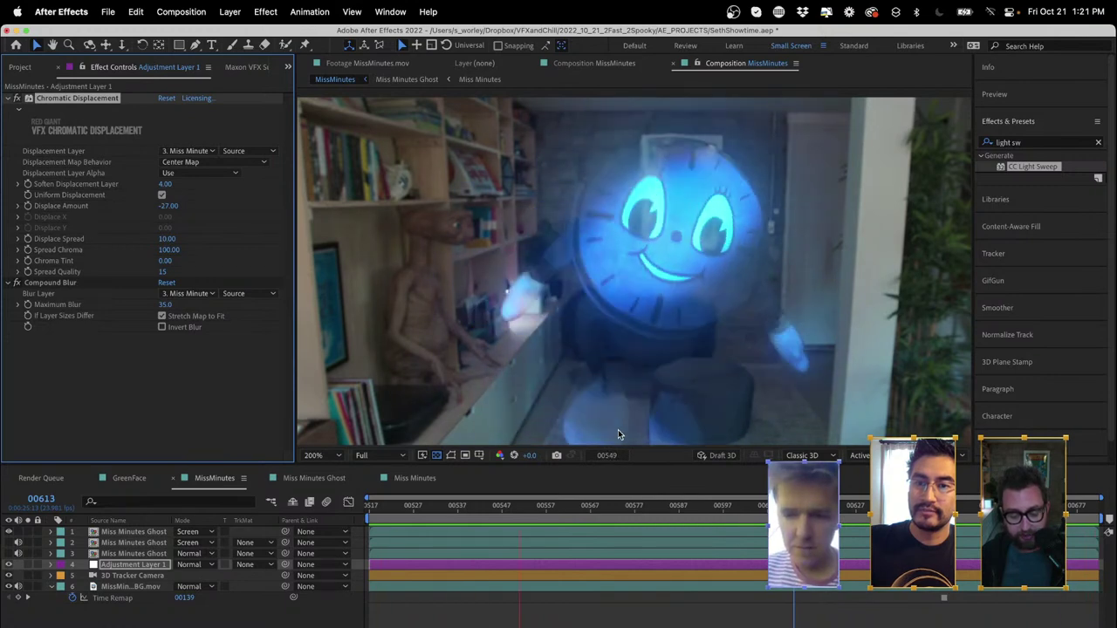
key("space")
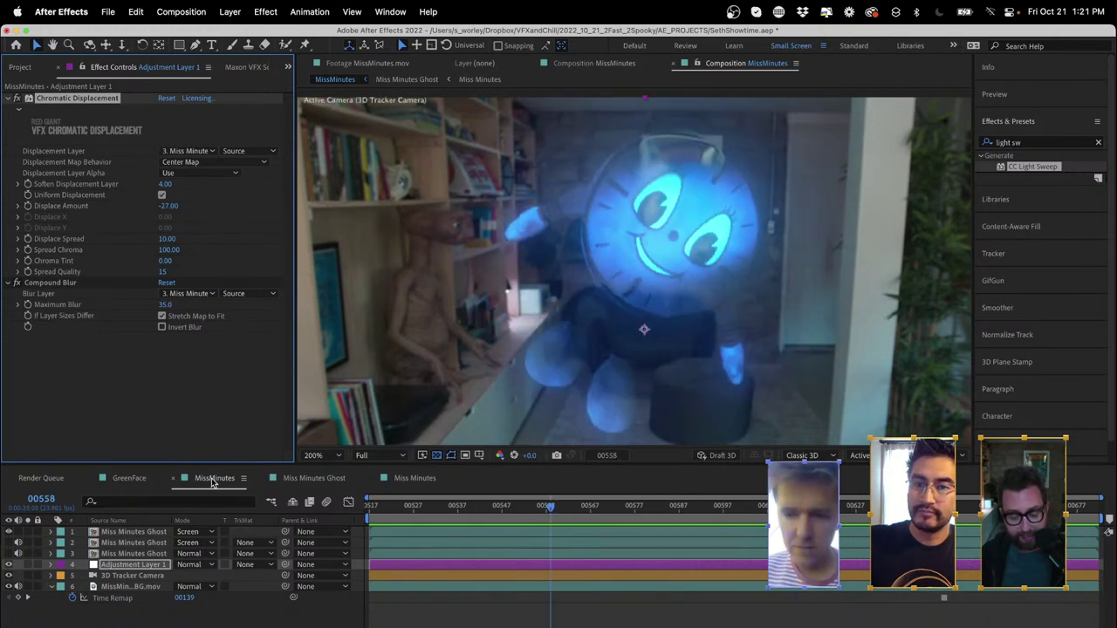
- Set the displacement source to Effects & Masks, raise the third Miss Minutes Ghost's Fast Box Blur radius to 27, and preview
left_click(245, 153)
left_click(263, 194)
left_click(106, 555)
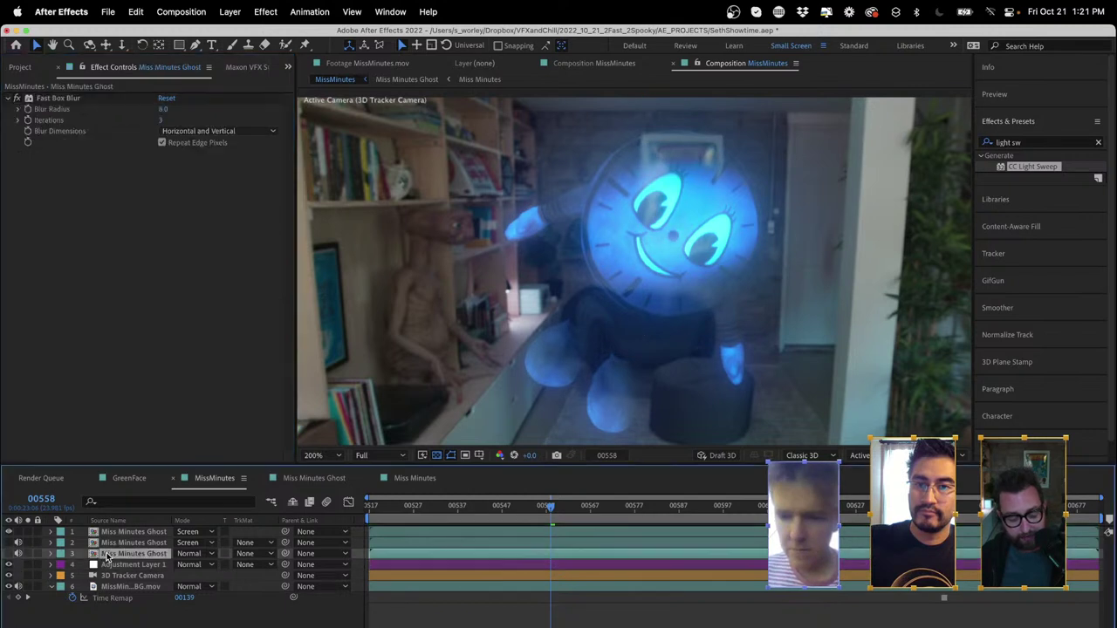
left_click_drag(159, 110, 173, 109)
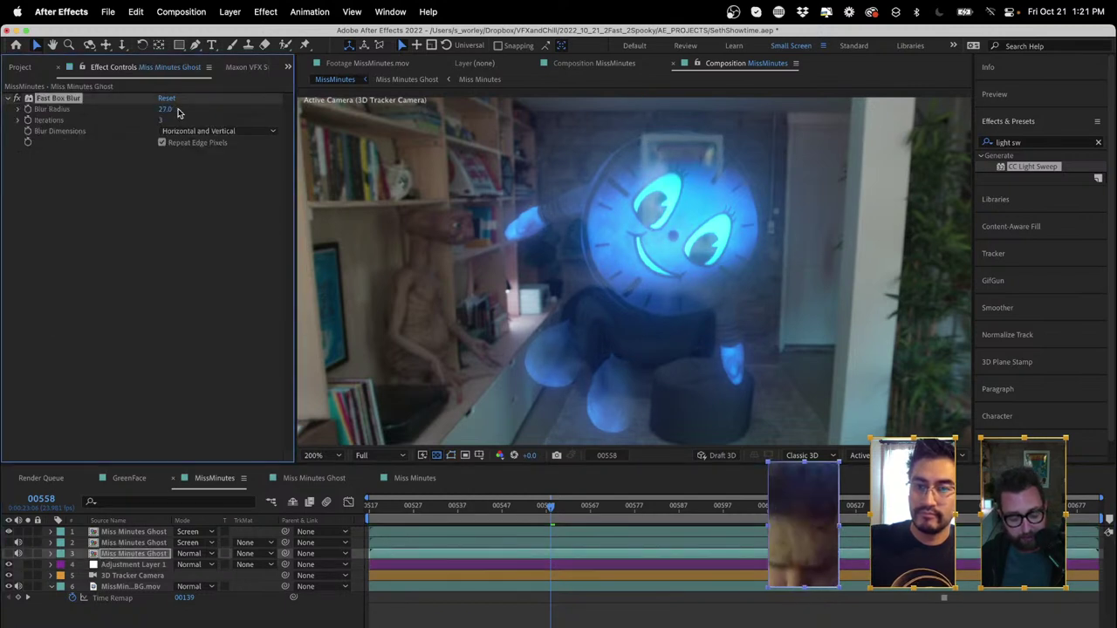
key("space")
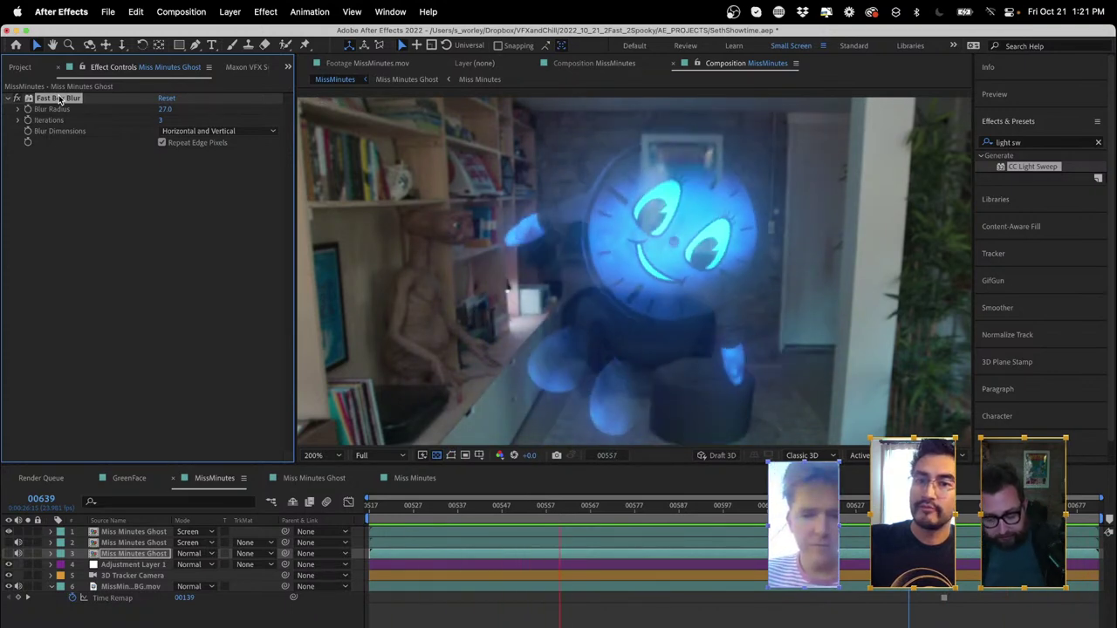
- Set Adjustment Layer 1's Displace Amount to -54 in Chromatic Displacement, and preview the composite in an enlarged view
left_click(131, 559)
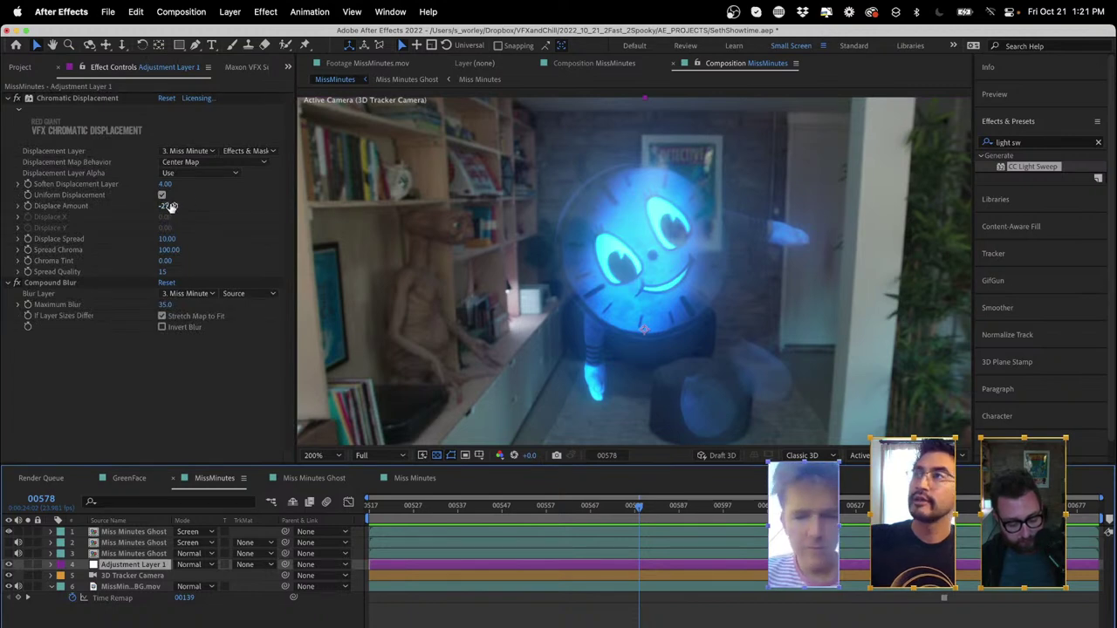
left_click_drag(171, 206, 153, 204)
key("space")
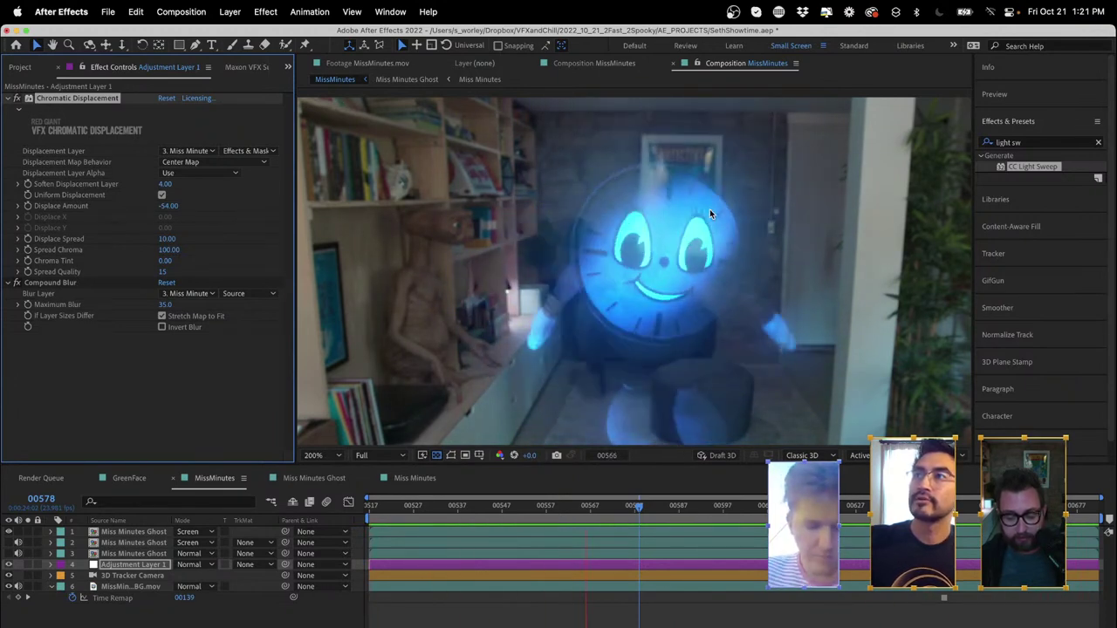
key("grave")
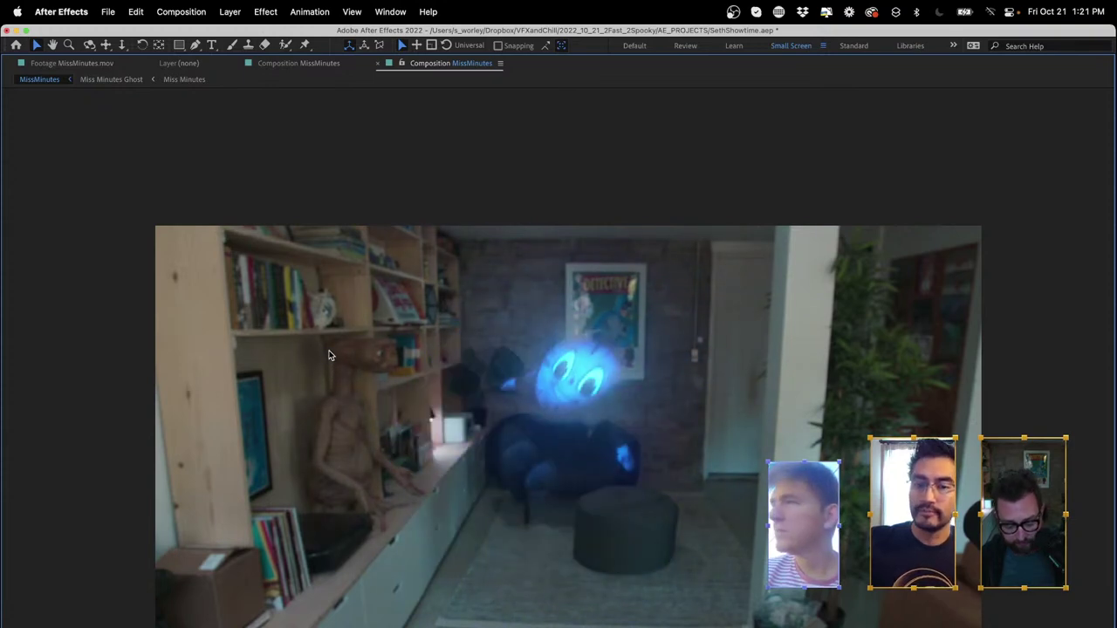
key("shift+slash")
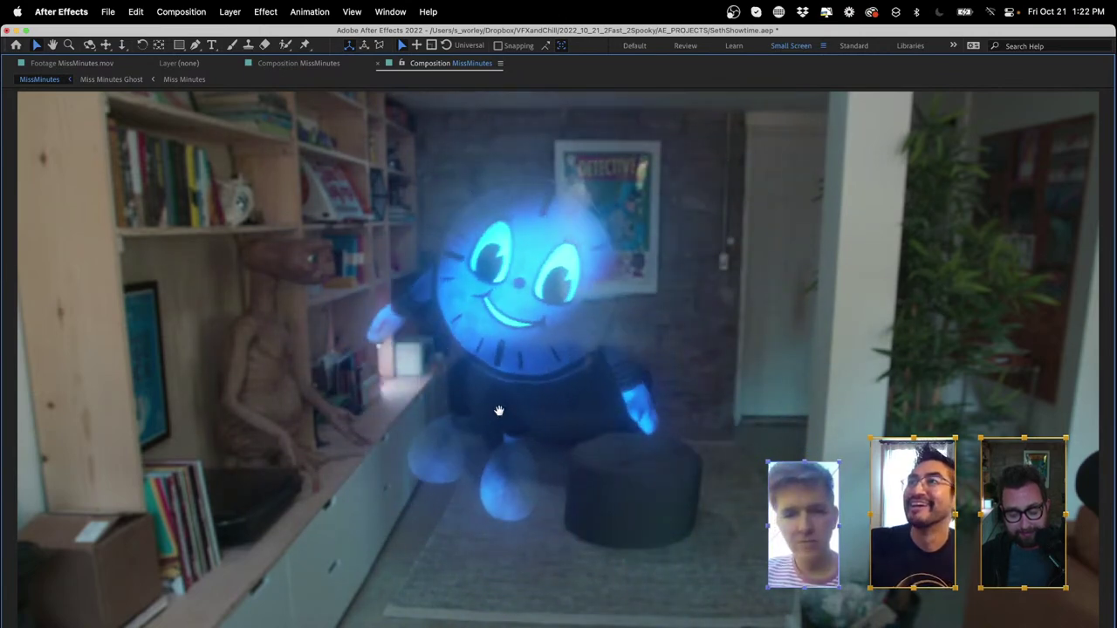
key("grave")
- Review the Miss Minutes and Miss Minutes Ghost precomps, and return to the MissMinutes composition
left_click(414, 478)
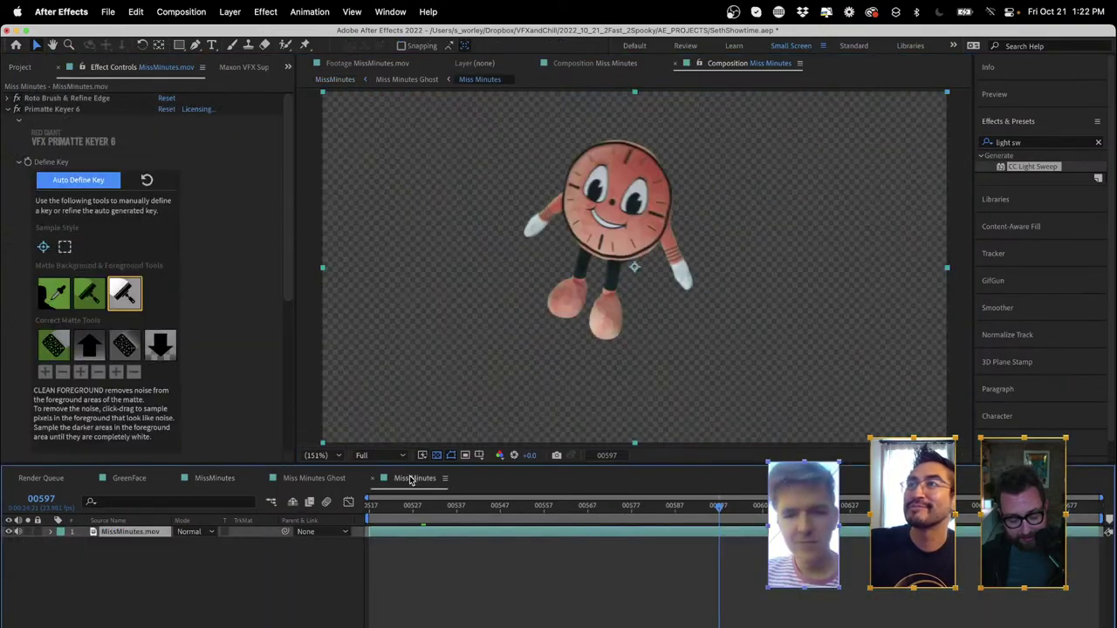
left_click(309, 478)
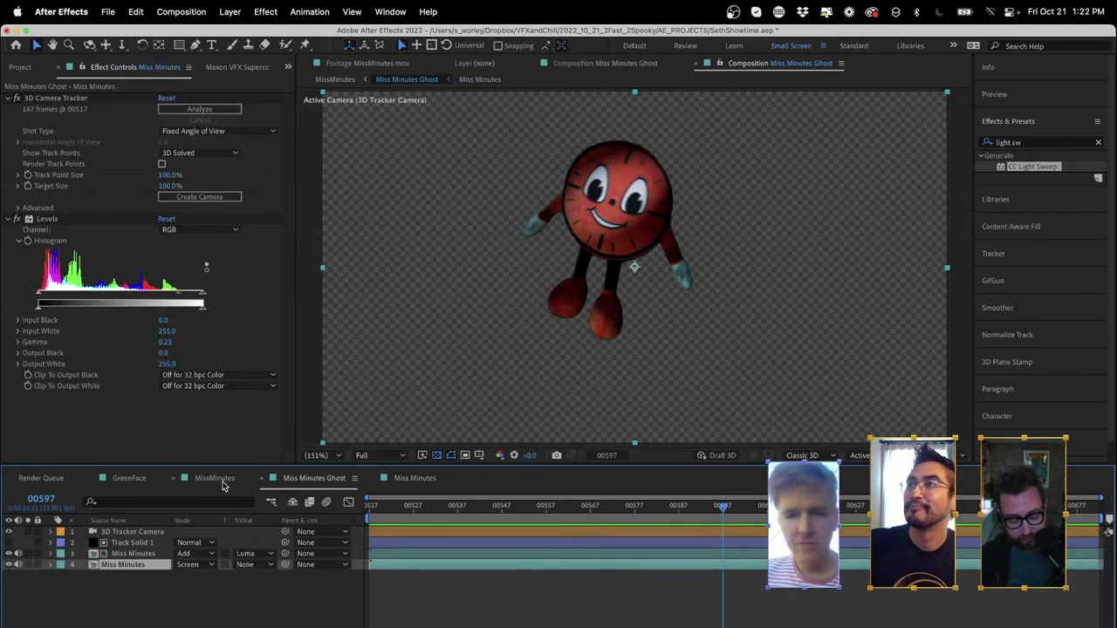
left_click(216, 478)
left_click(308, 481)
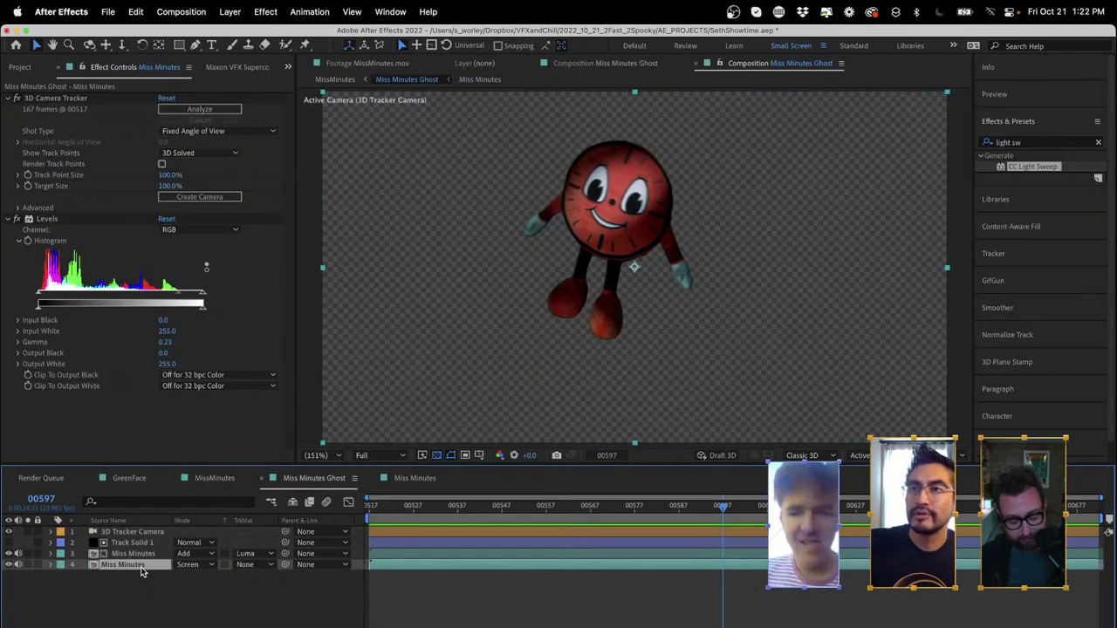
left_click(218, 479)
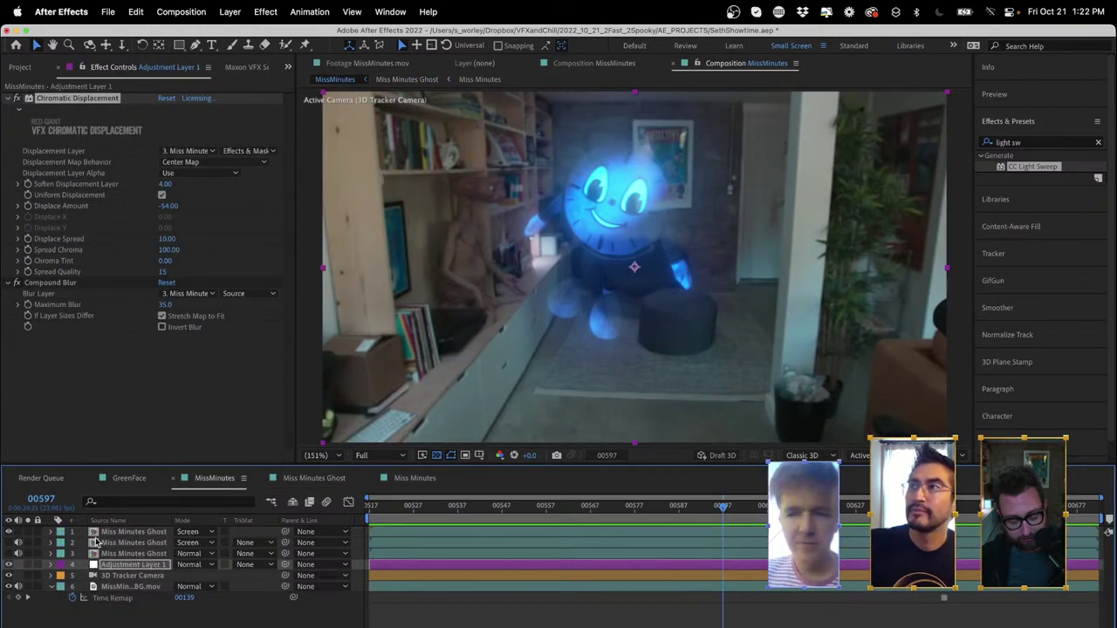
- Parent the second and third Miss Minutes Ghost layers to the top Miss Minutes Ghost layer
left_click(97, 531)
left_click(118, 545)
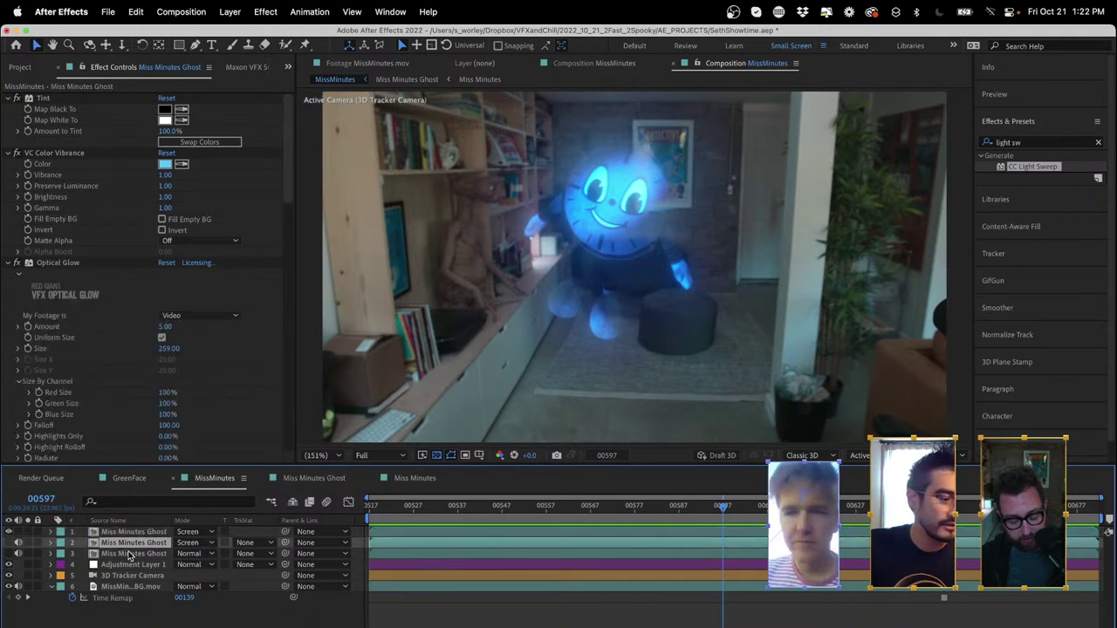
left_click(128, 554, "shift")
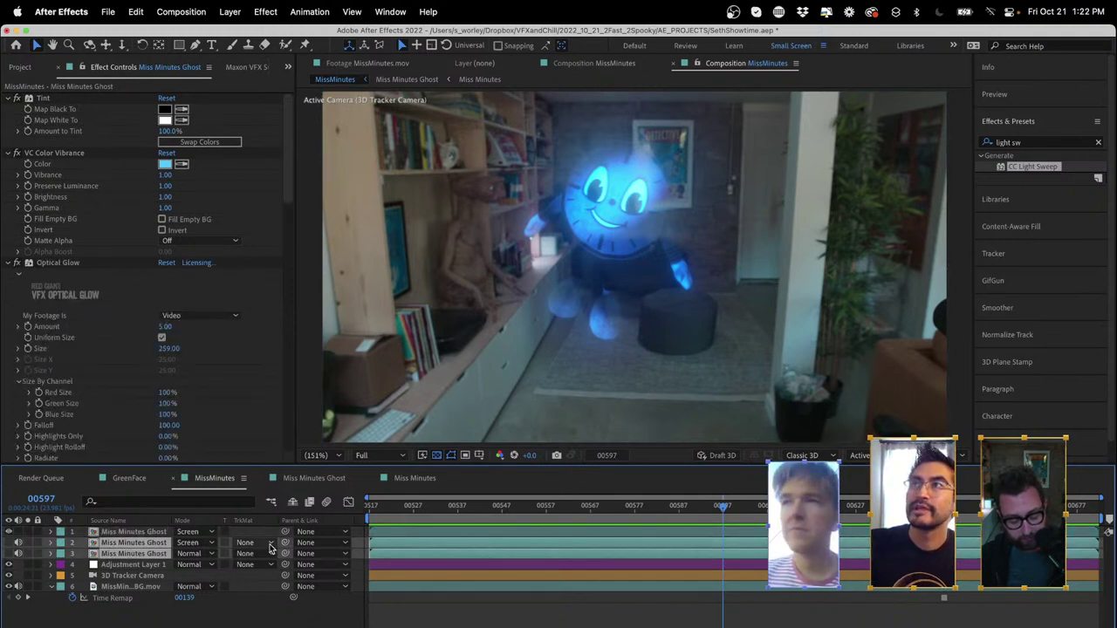
left_click(148, 532)
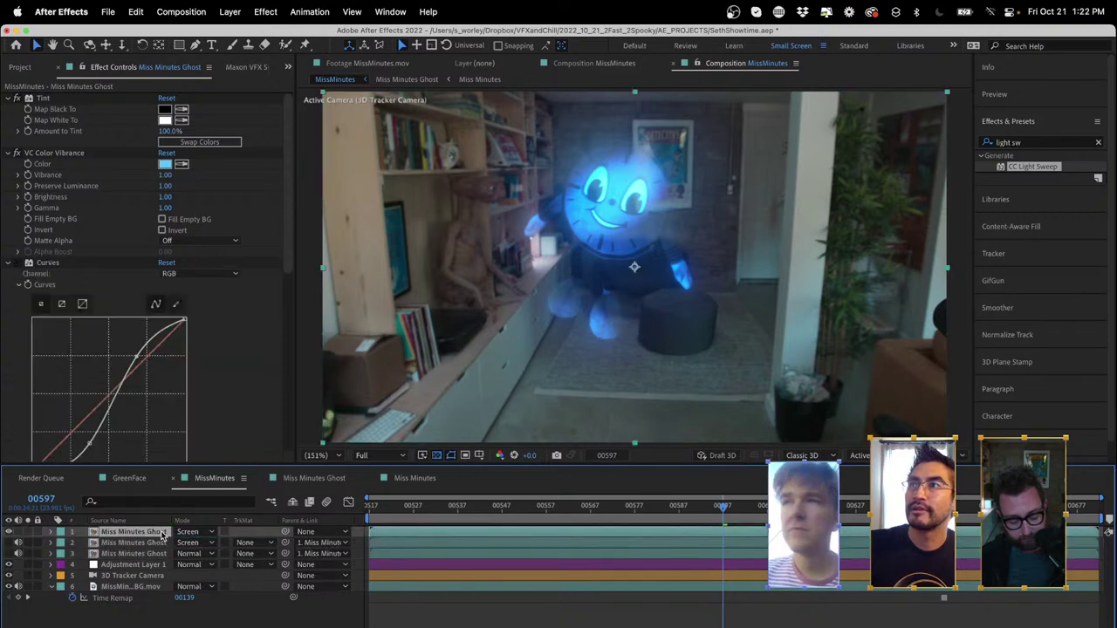
- Scale the top Miss Minutes Ghost layer to 157% and preview the enlarged ghost
key("s")
left_click_drag(199, 542, 229, 542)
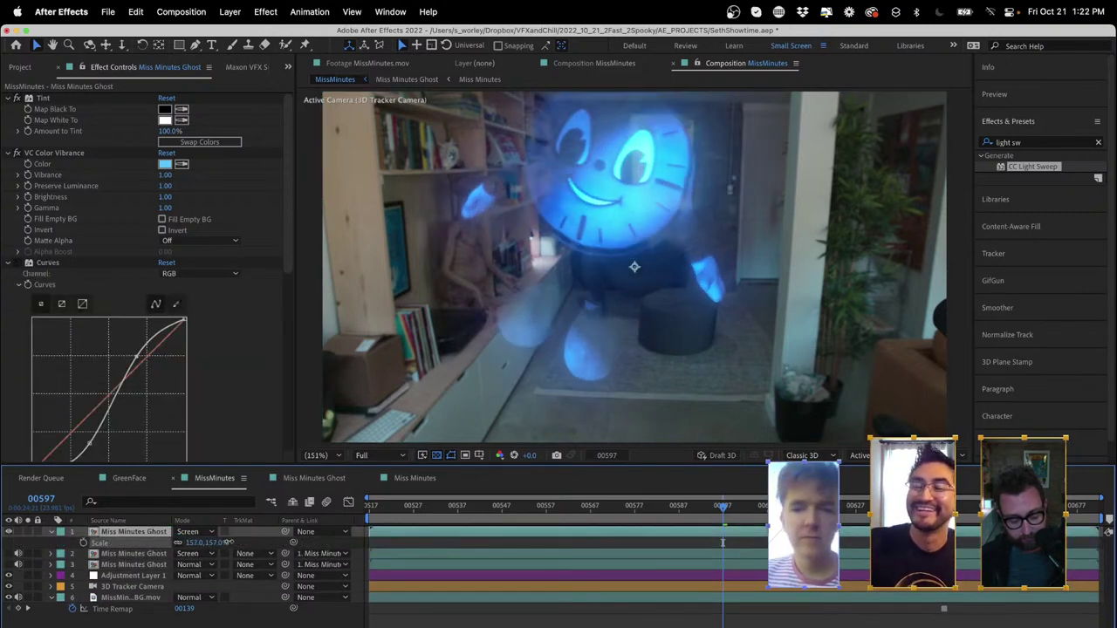
key("space")
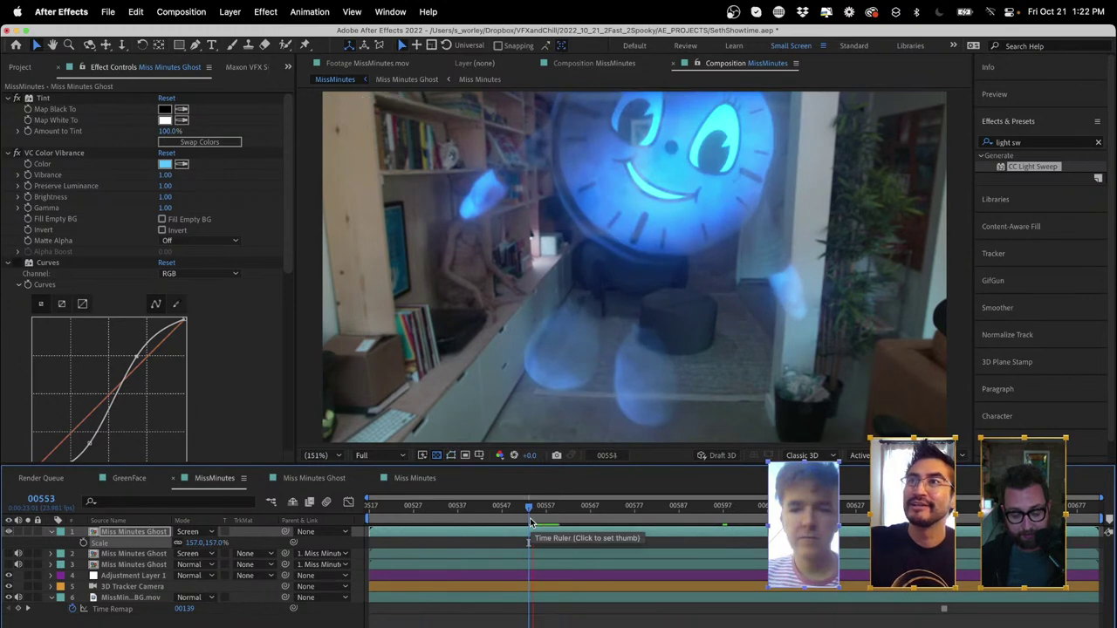
key("space")
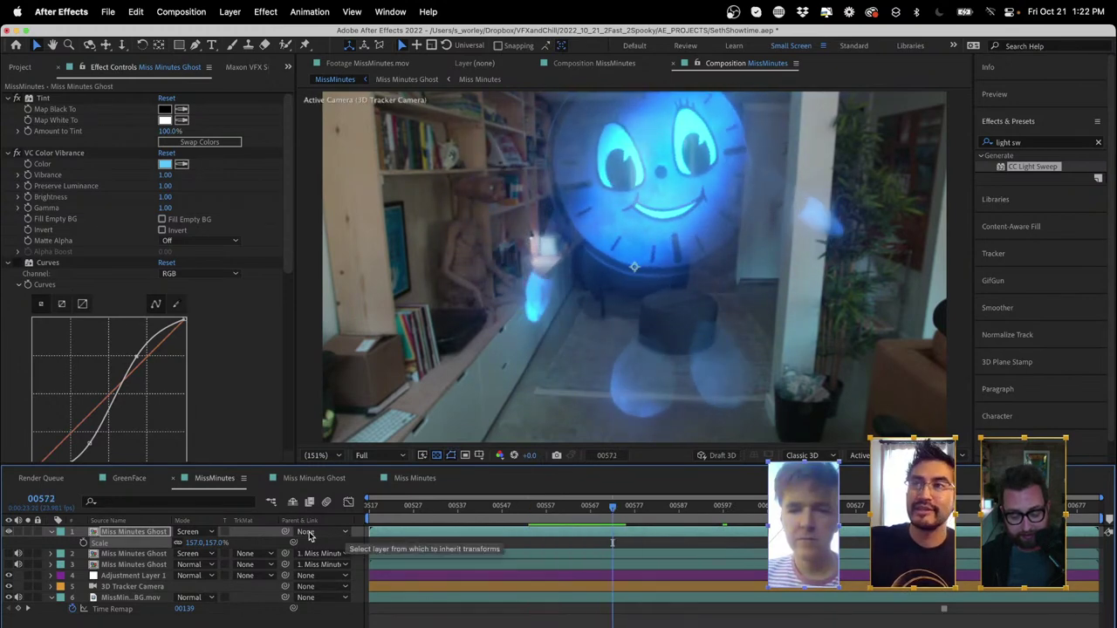
- Lower the top Miss Minutes Ghost to position 640, 496, preview the animation, and save the project
left_click_drag(206, 546, 293, 543)
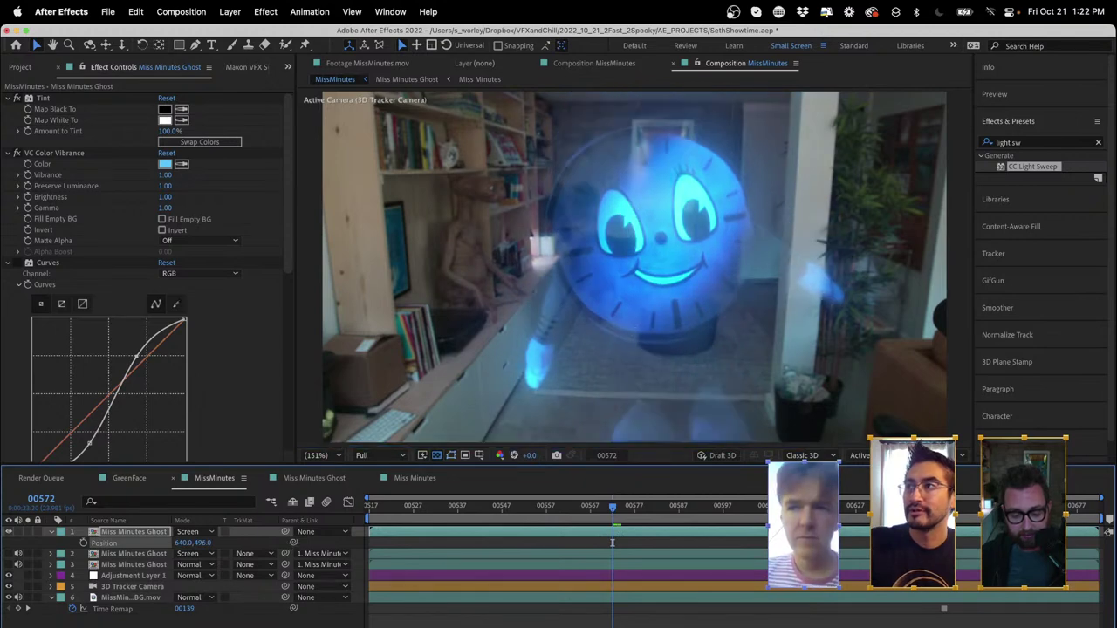
key("space")
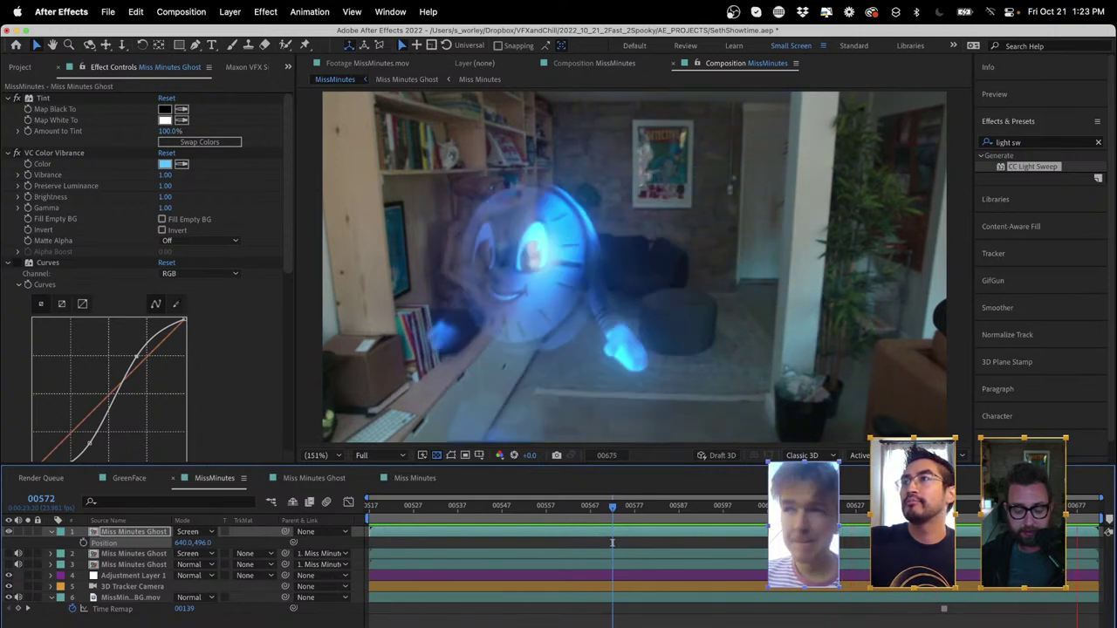
key("super+s")
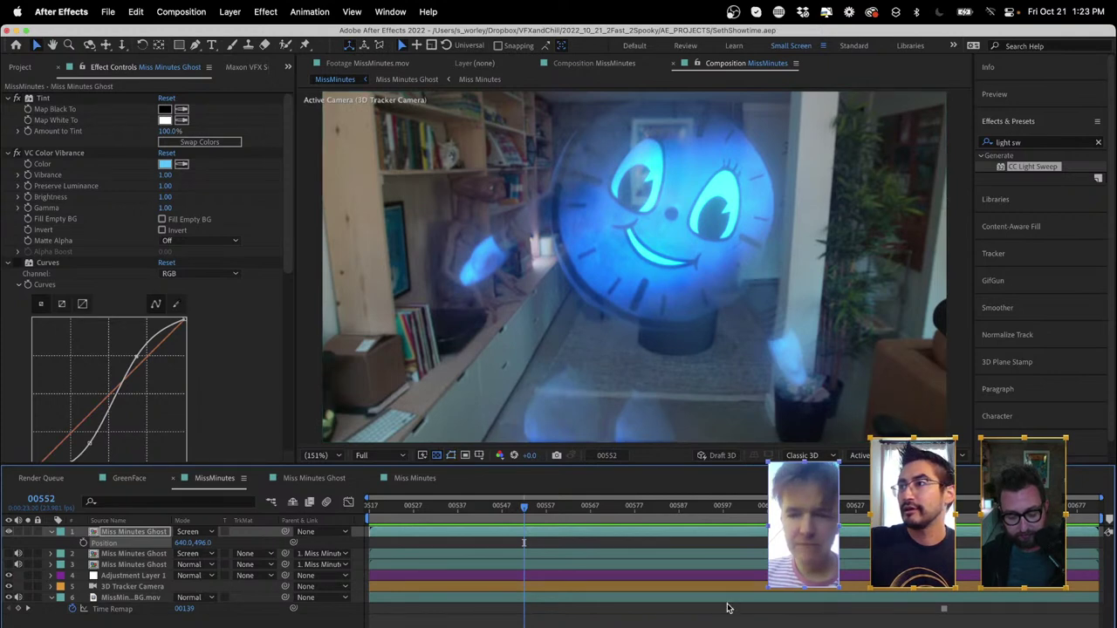
key("space")
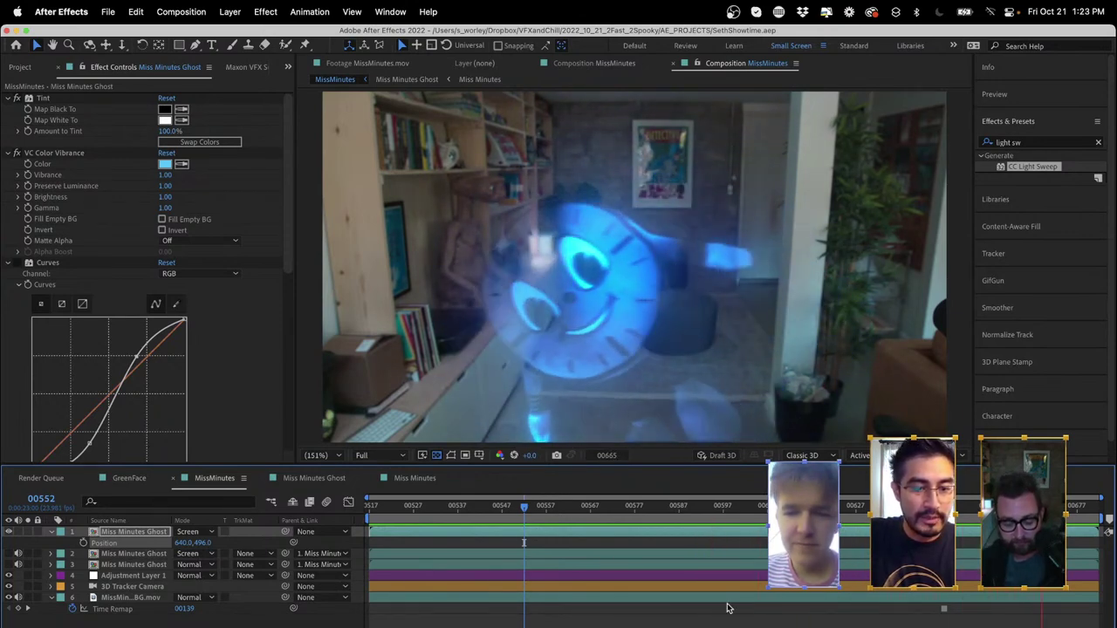
key("space")
- Try Turbulent Displace on the third Miss Minutes Ghost with Amount 104 and Size 33, preview it, and remove the effect
left_click(119, 559)
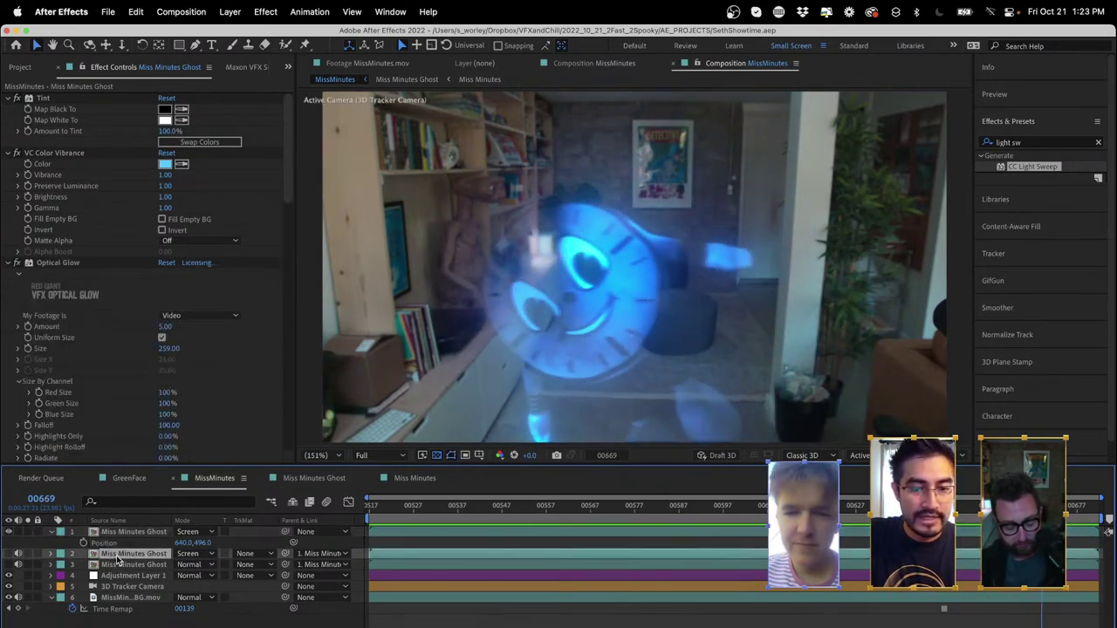
scroll(113, 347, "down", 2)
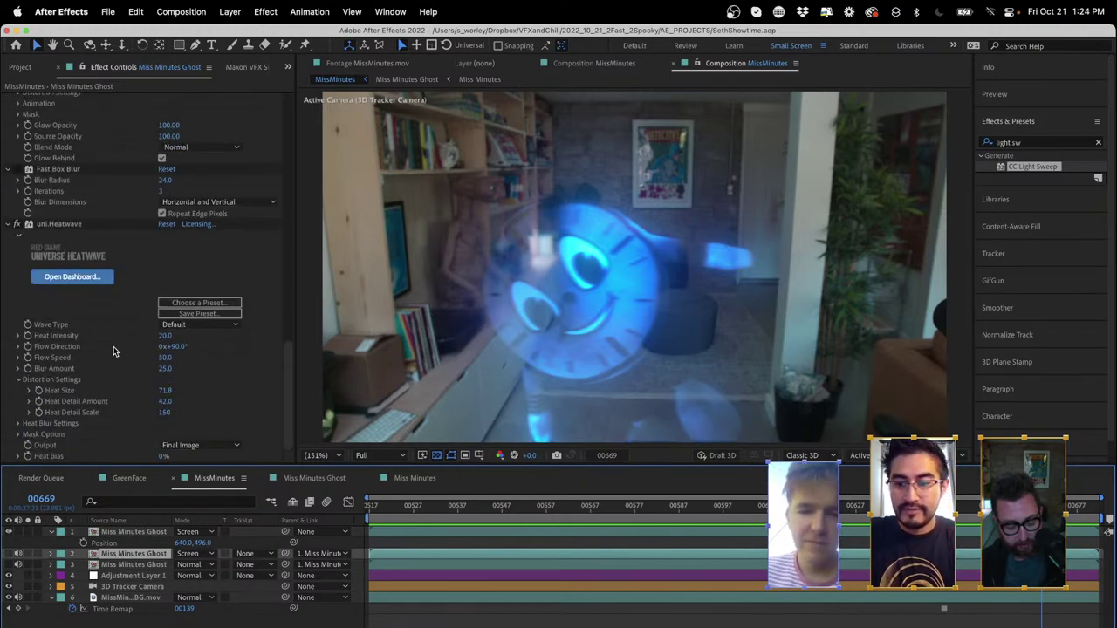
left_click(121, 564)
key("ctrl+space")
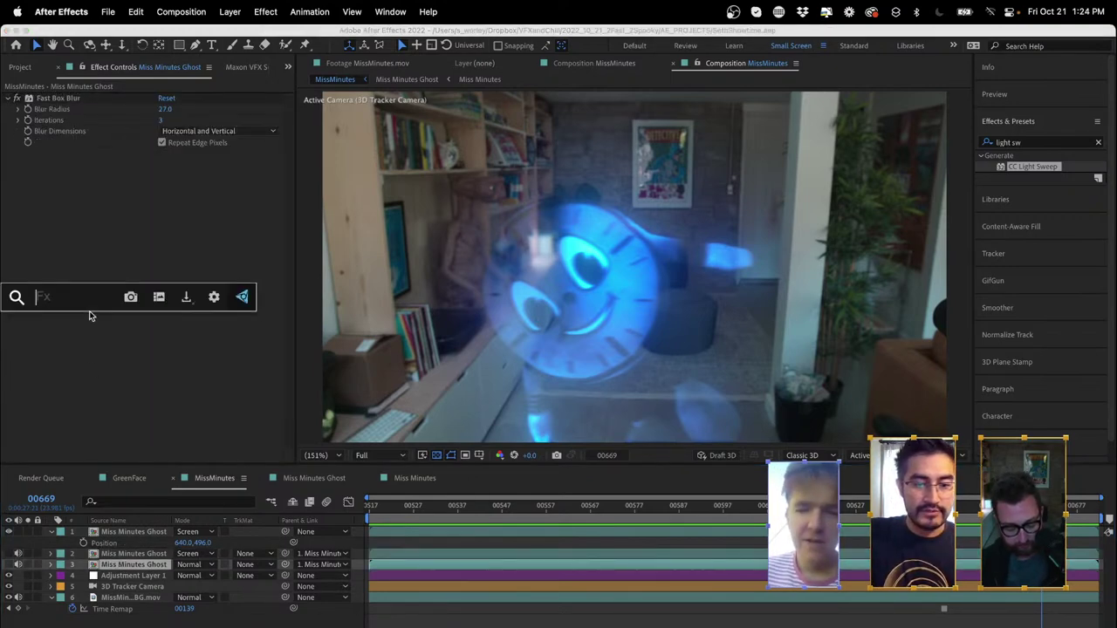
type("turb")
key("Return")
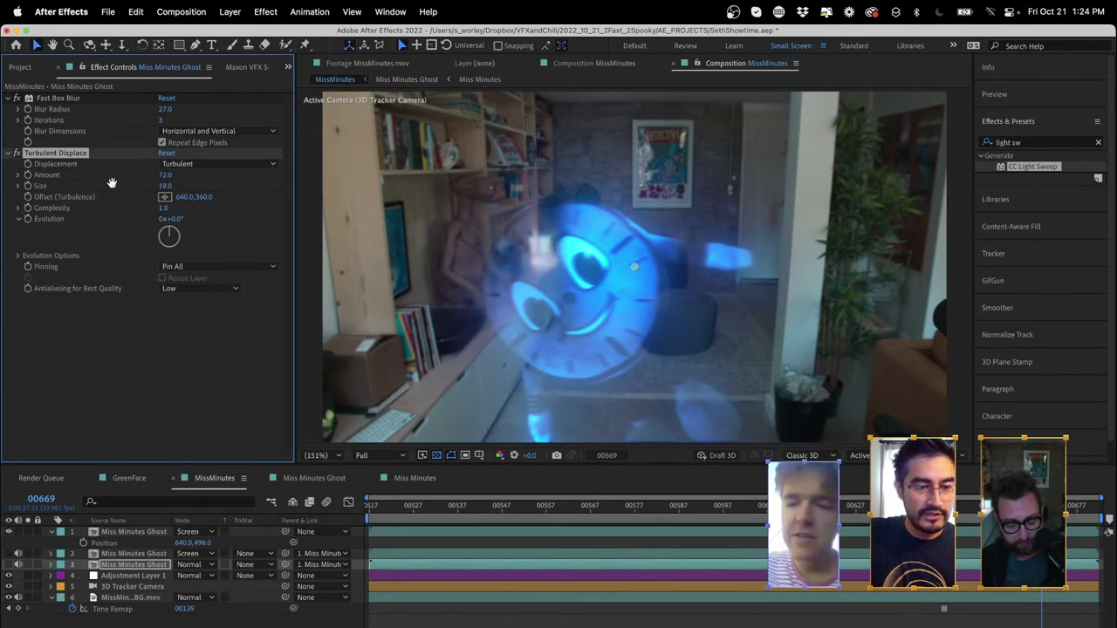
key("space")
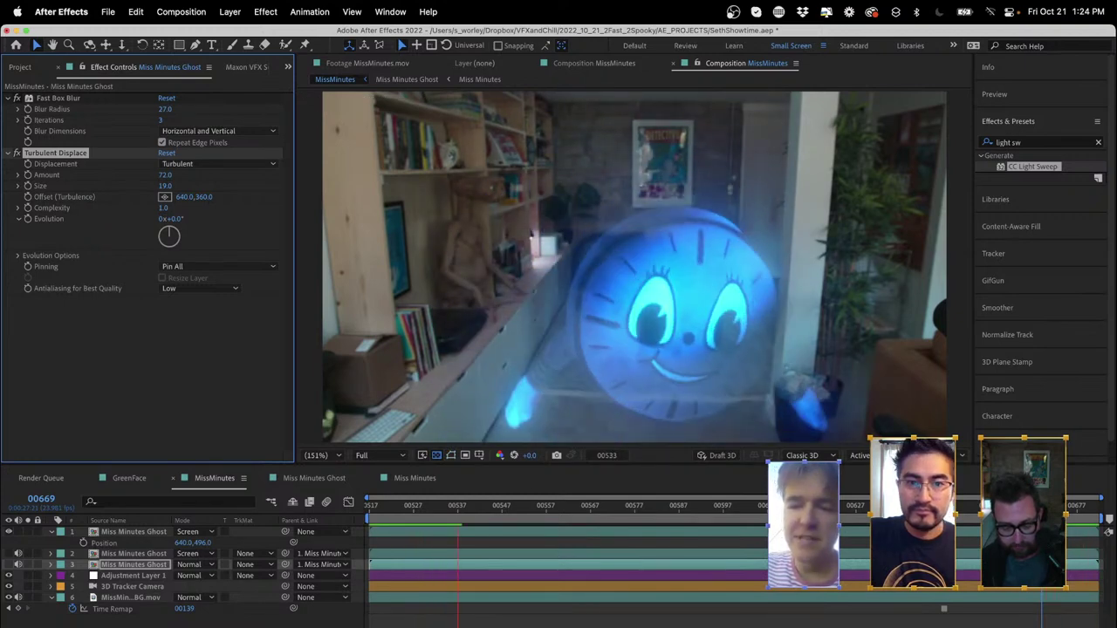
key("space")
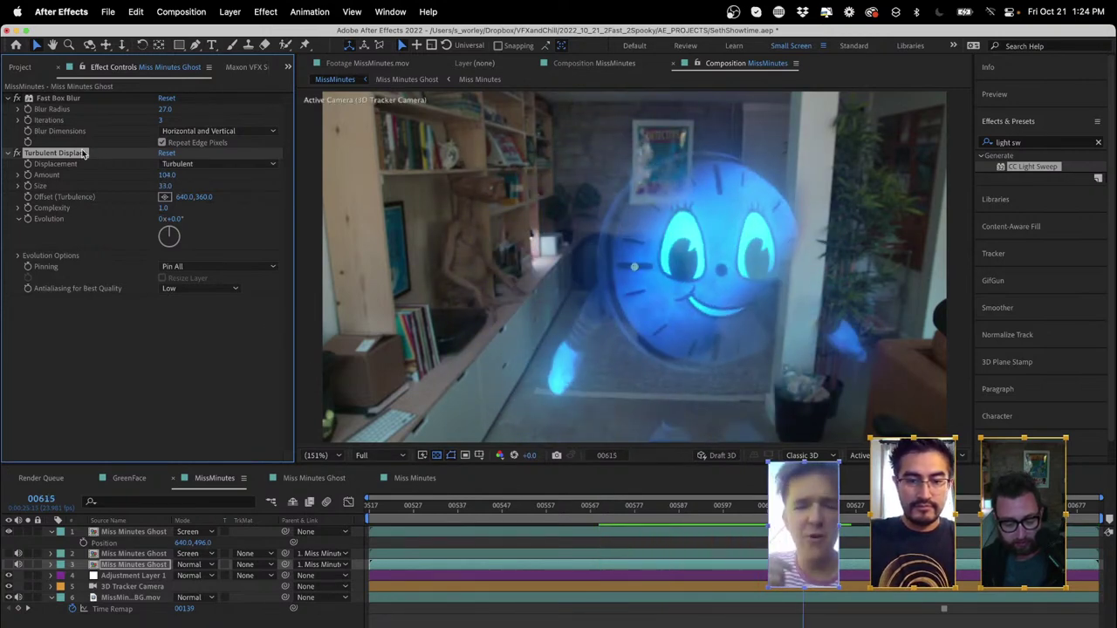
key("Delete")
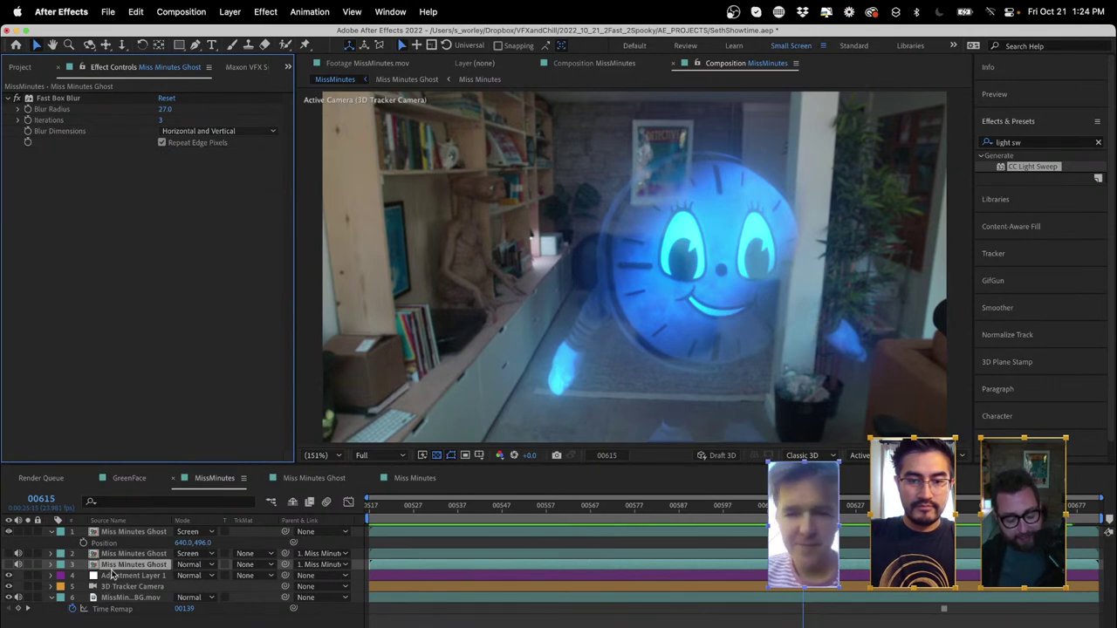
left_click(128, 534)
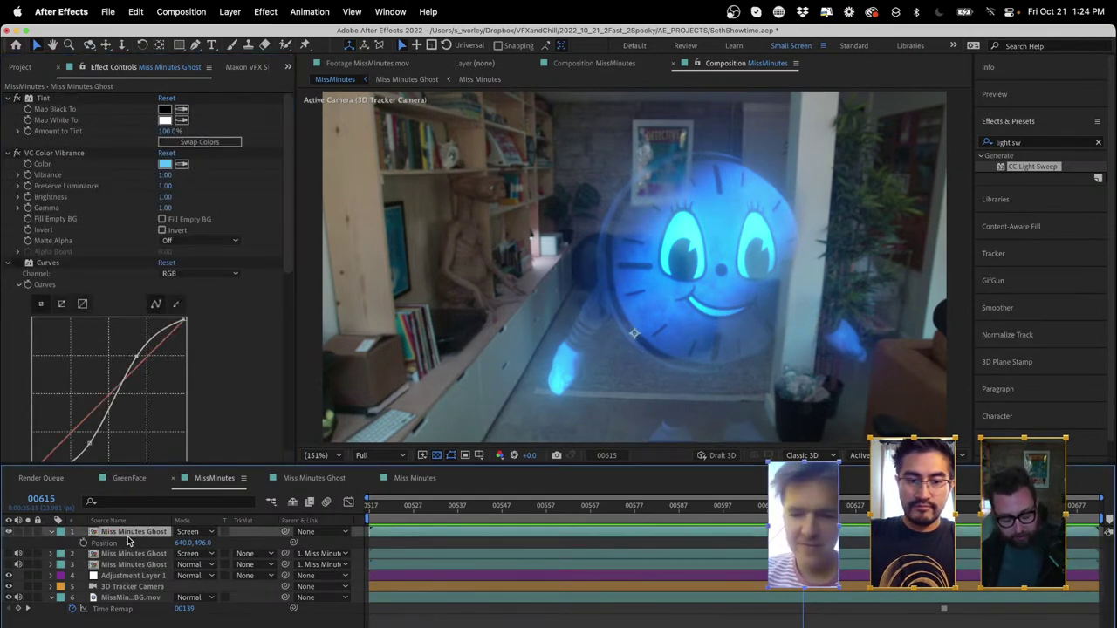
key("ctrl+space")
type("chroma")
key("Return")
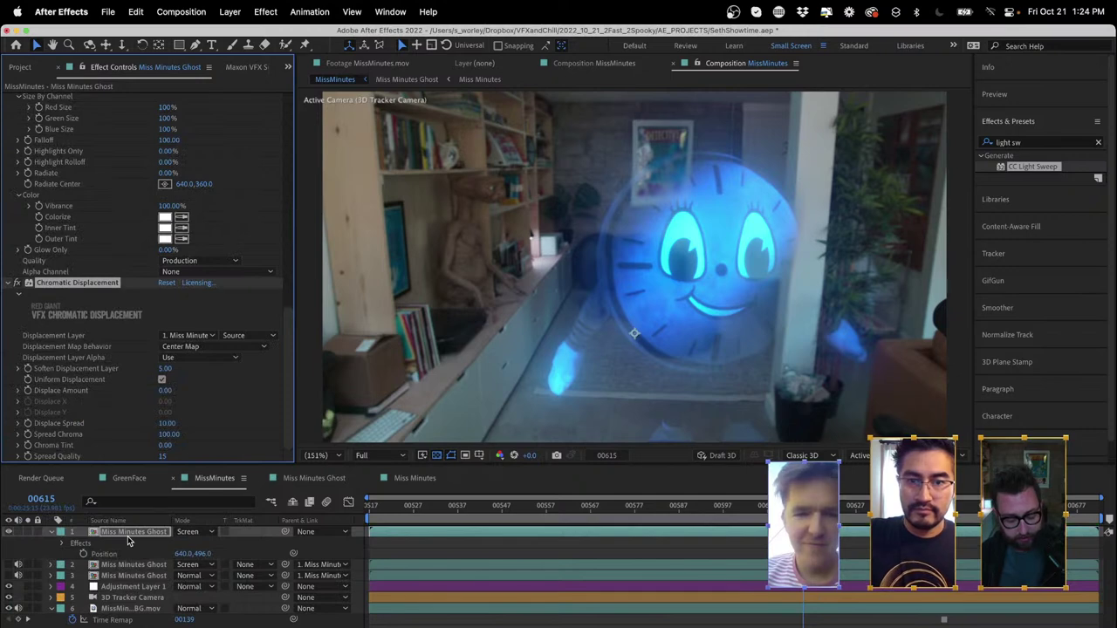
key("Delete")
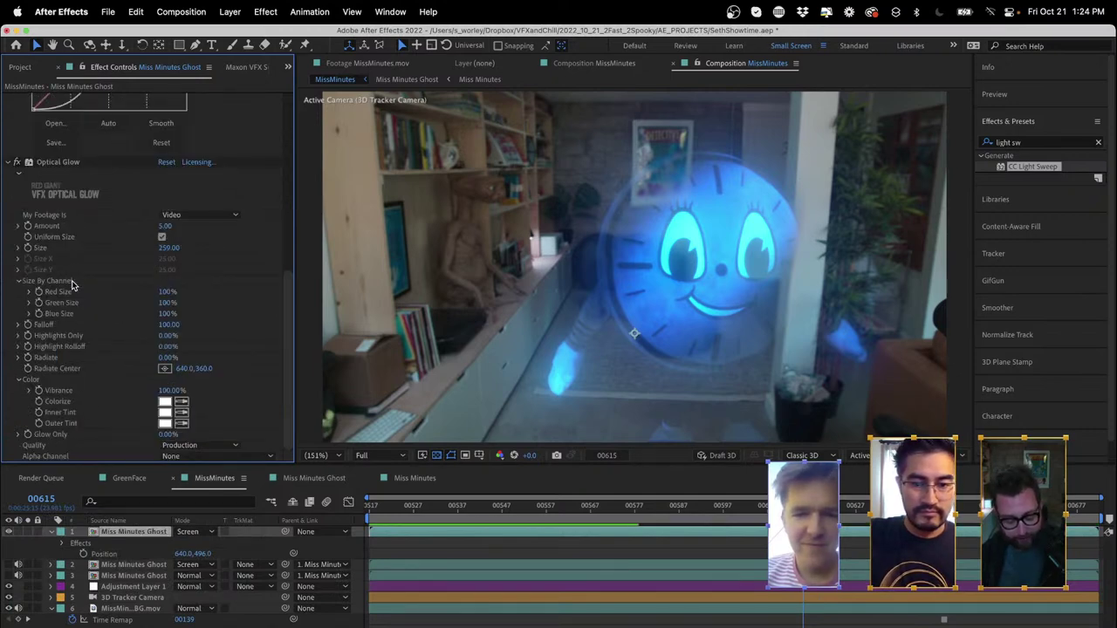
- Try uni.Chromatic Aberration on the top Miss Minutes Ghost layer and remove it
key("ctrl+space")
type("chrom")
key("Down")
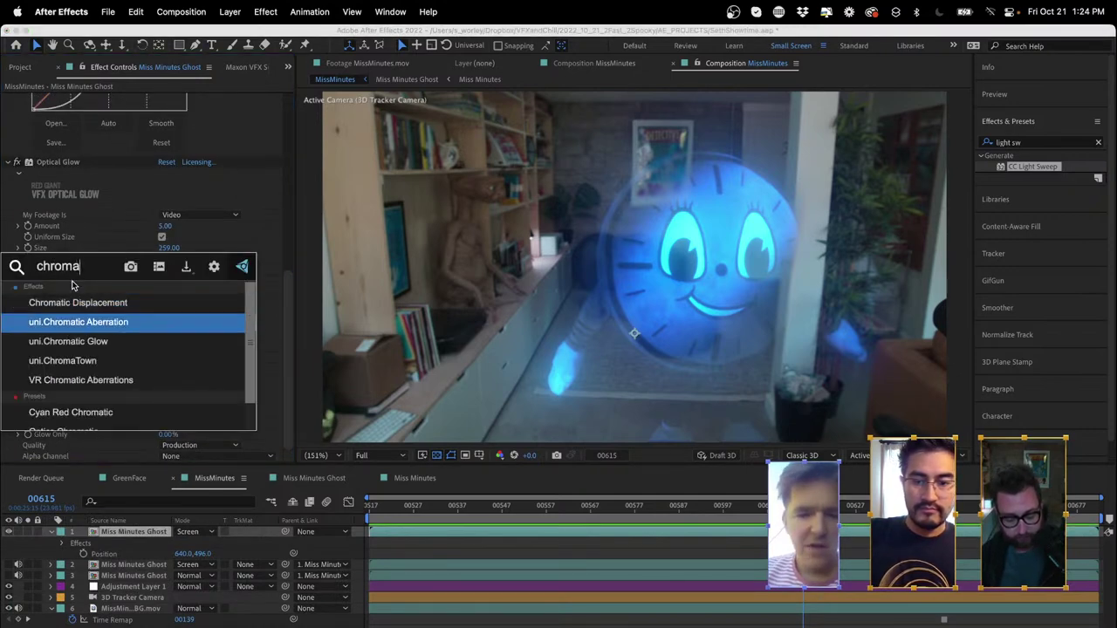
key("Return")
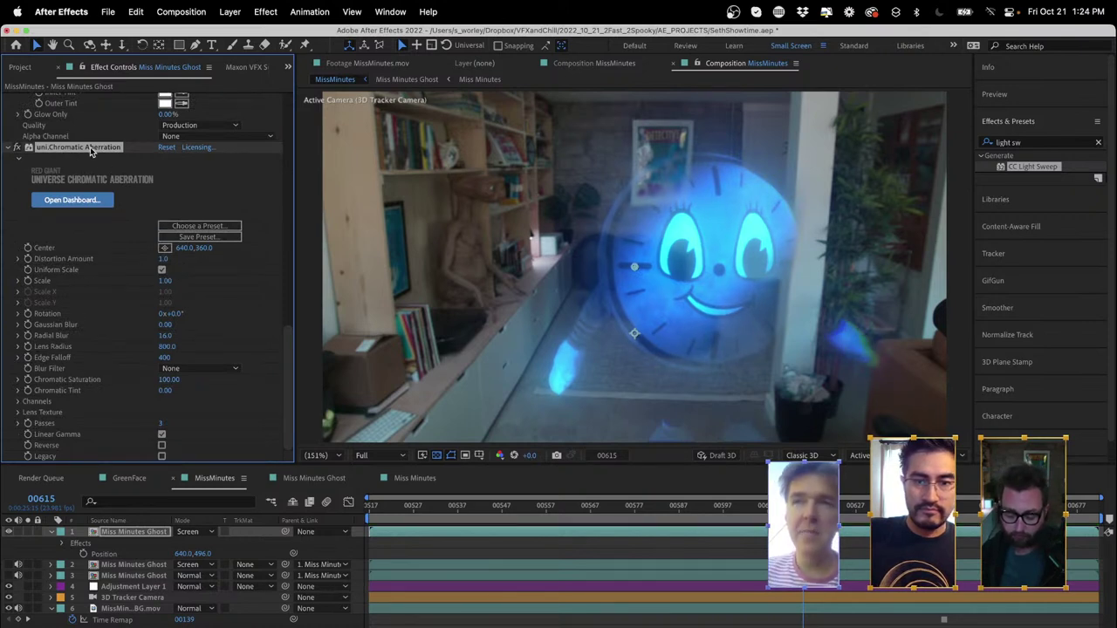
key("Delete")
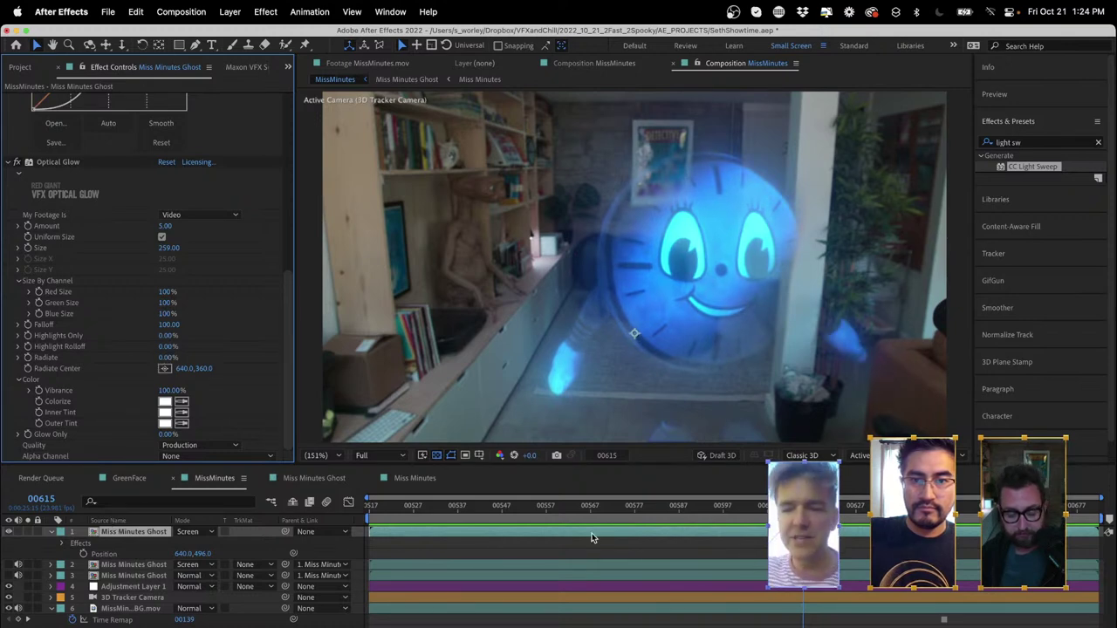
- Examine the ghost's refracted edge over the Detective poster up close across several frames
left_click(631, 513)
key("space")
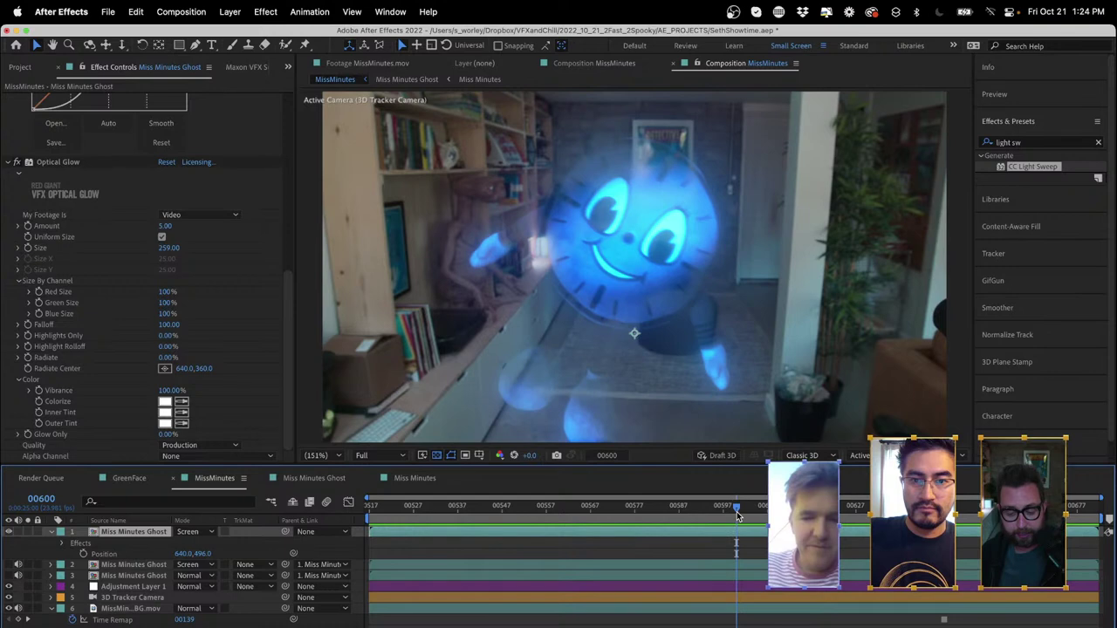
scroll(686, 221, "up", 1)
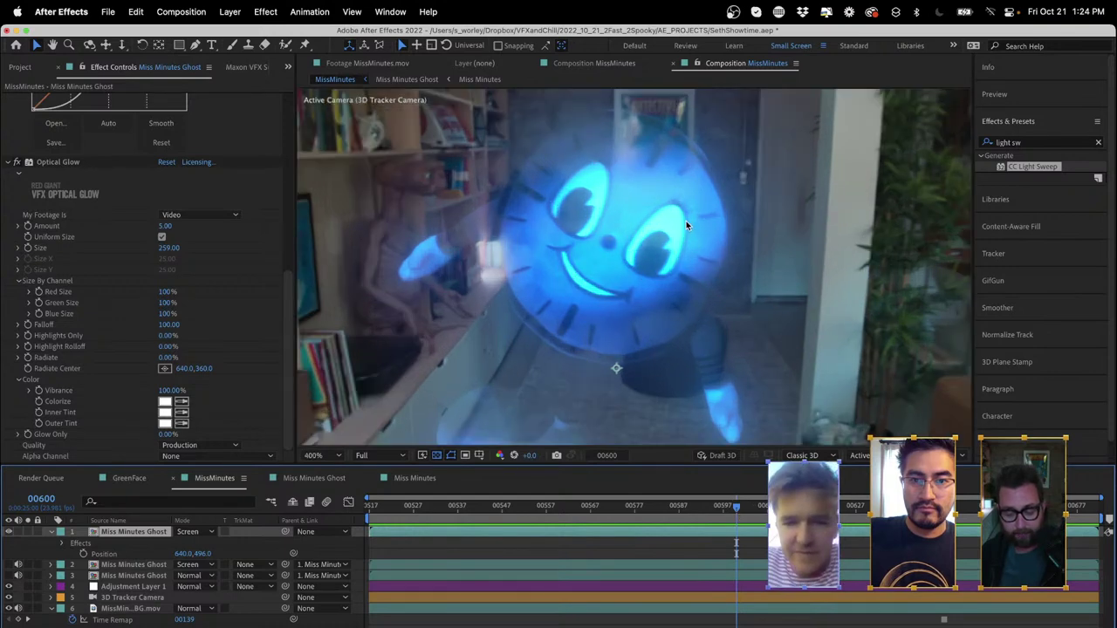
scroll(672, 200, "up", 3)
left_click(700, 515)
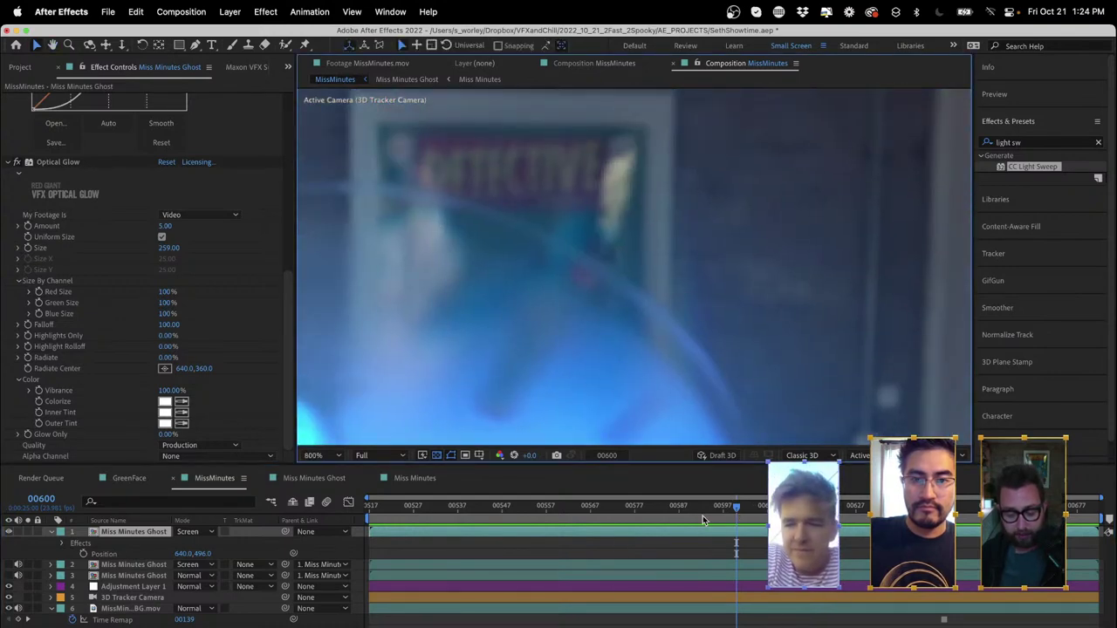
left_click_drag(697, 513, 748, 529)
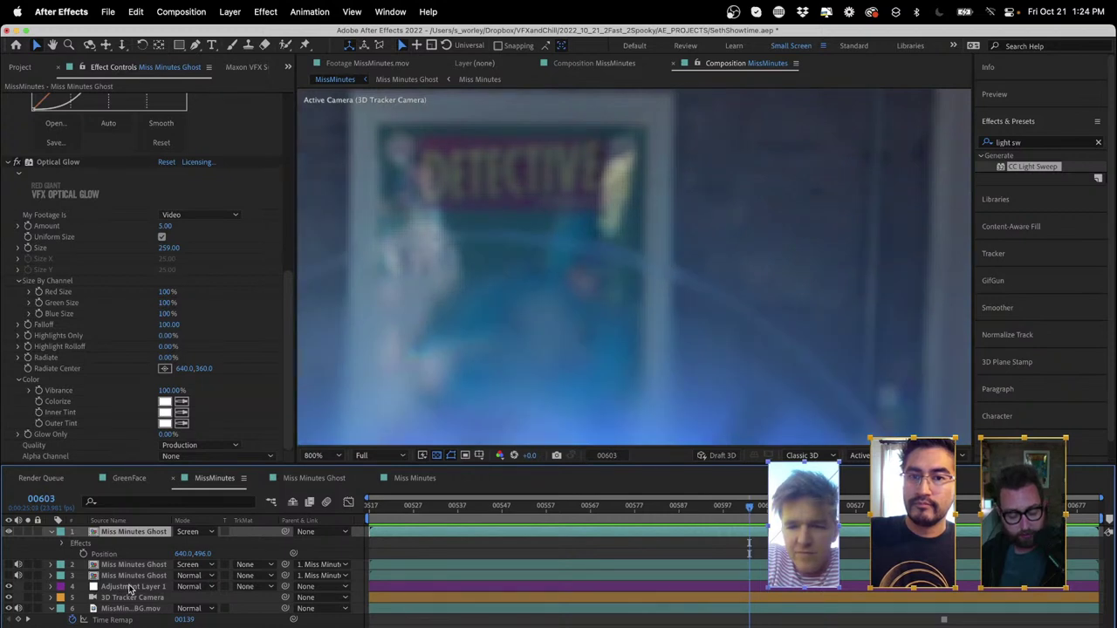
- Check the displacement and blur effects on Adjustment Layer 1, and play the ghost animation onward from frame 603
left_click(120, 577)
left_click(122, 587)
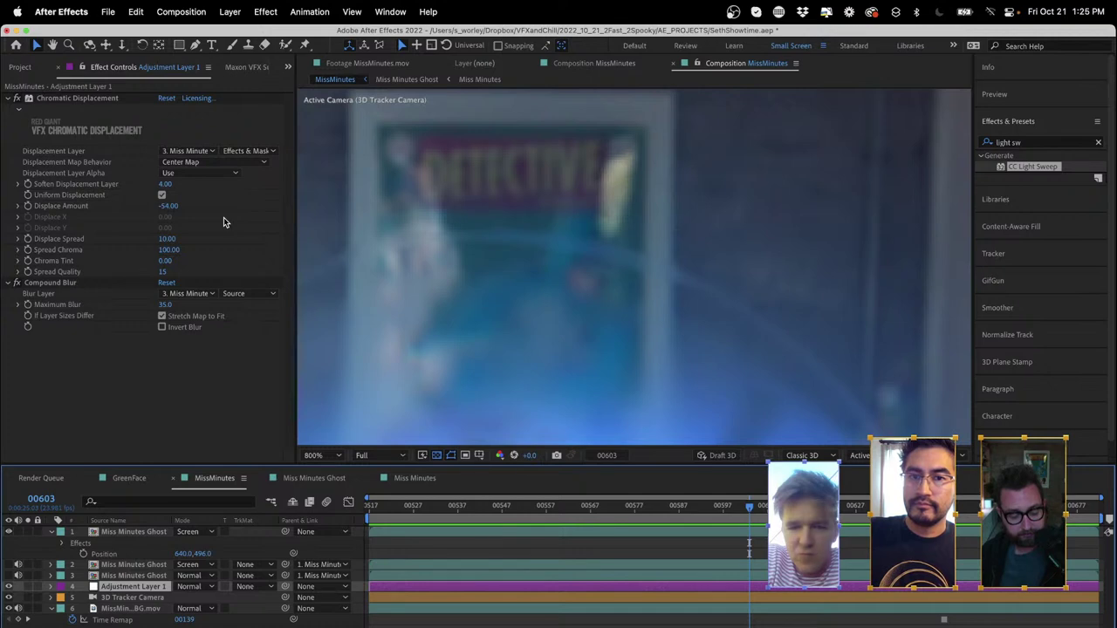
key("super+space")
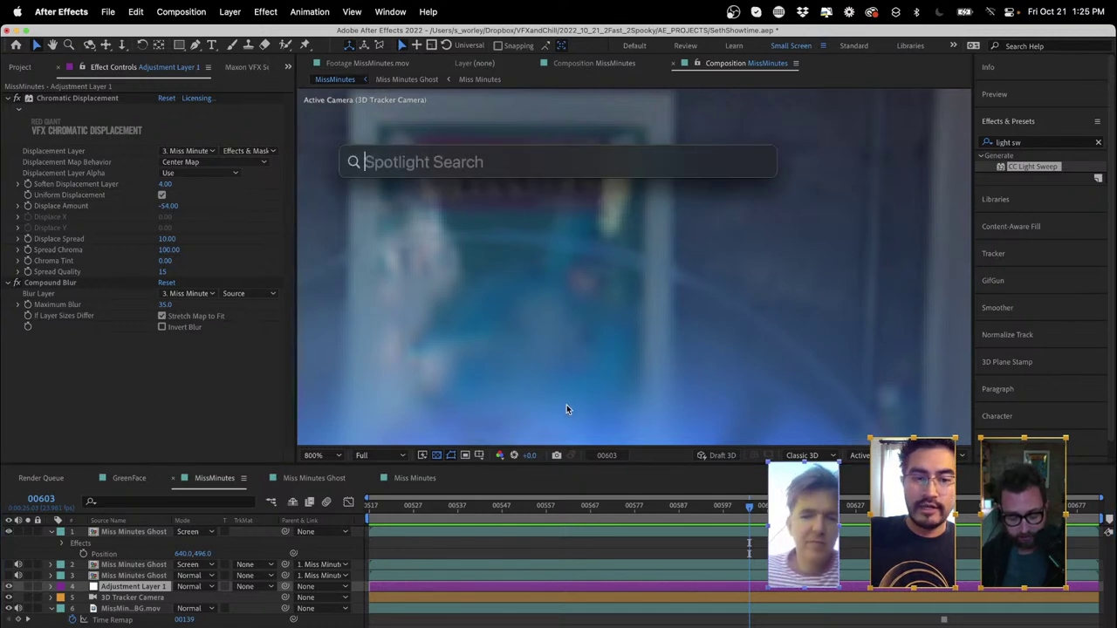
key("Escape")
scroll(566, 407, "down", 4)
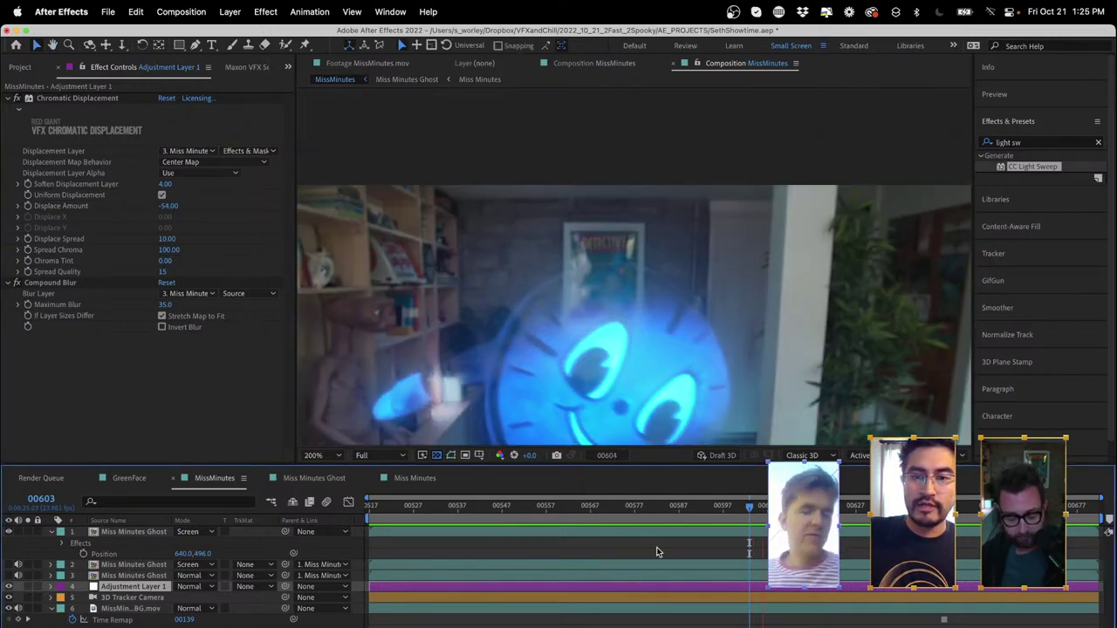
key("space")
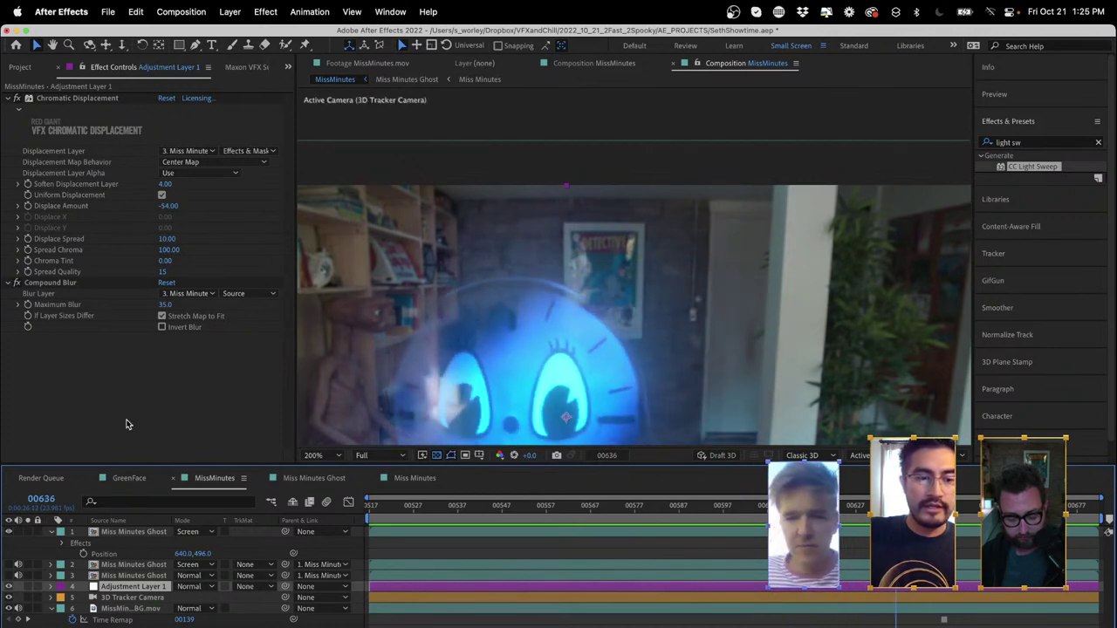
- Apply the uni.Chromatic Aberration effect to the top Miss Minutes Ghost layer
left_click(121, 533)
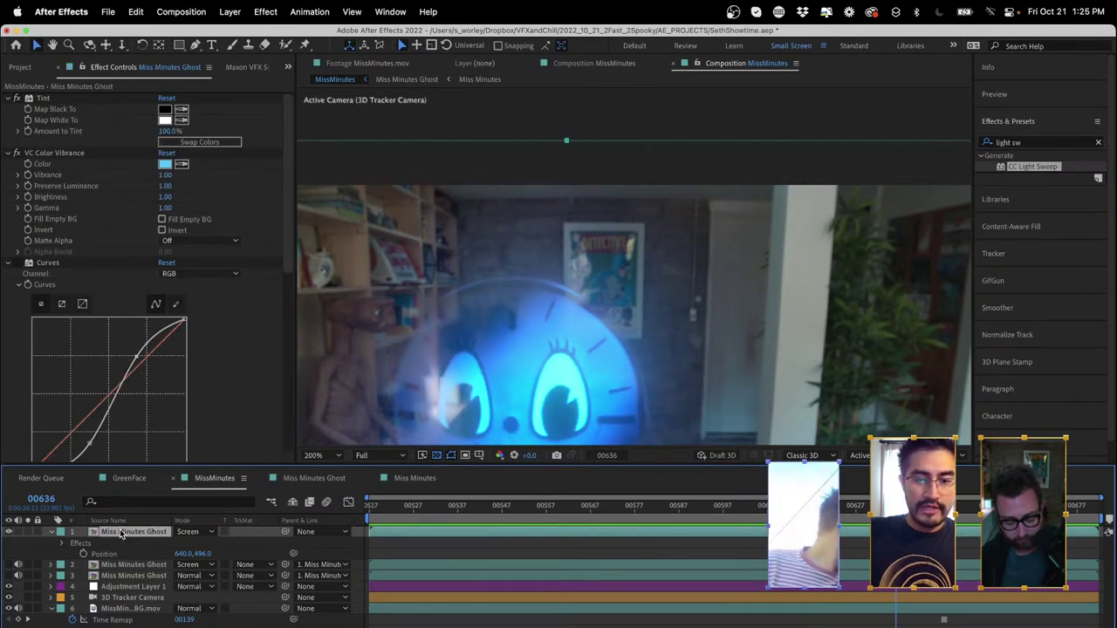
key("ctrl+space")
type("chroma")
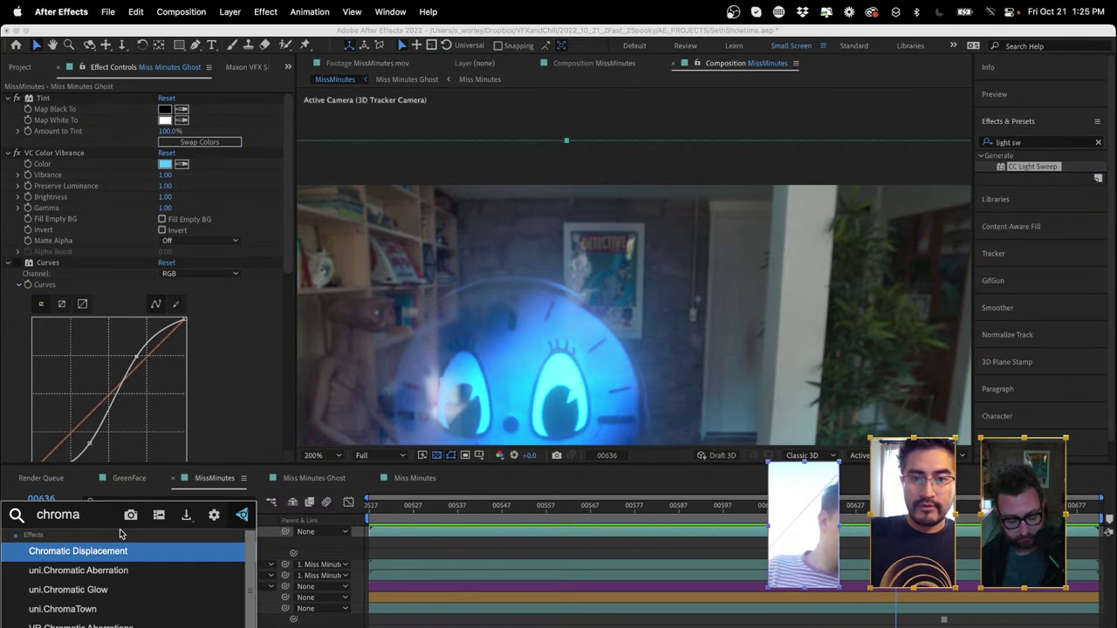
key("Down")
key("Return")
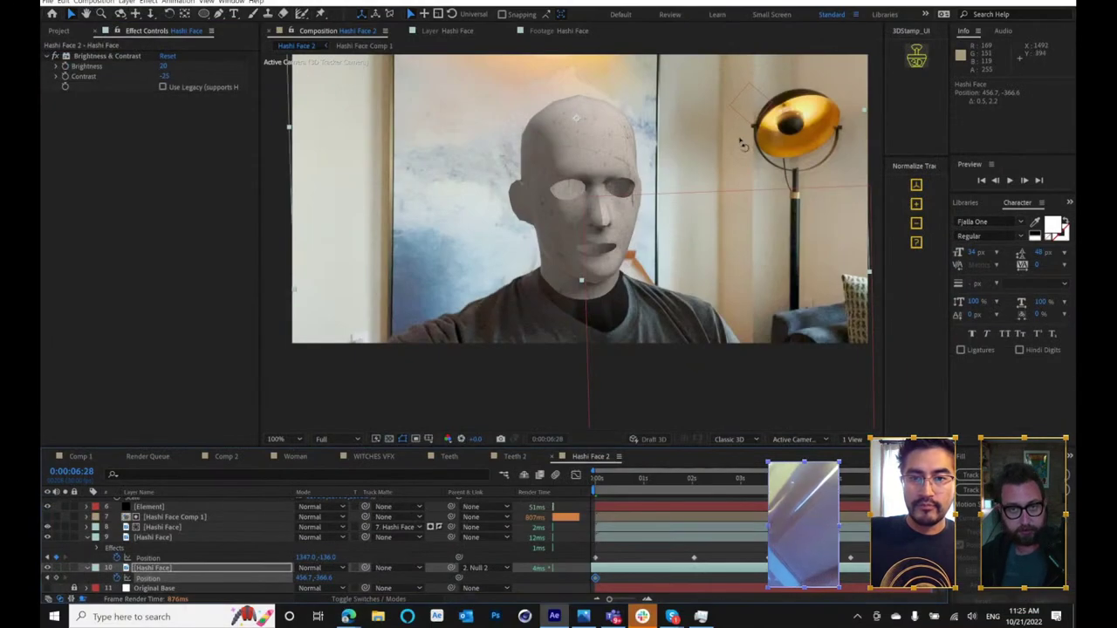
- Rotate the lower Hashi Face layer to about 142.1° at 0:00:06:28 and keyframe its rotation
key("w")
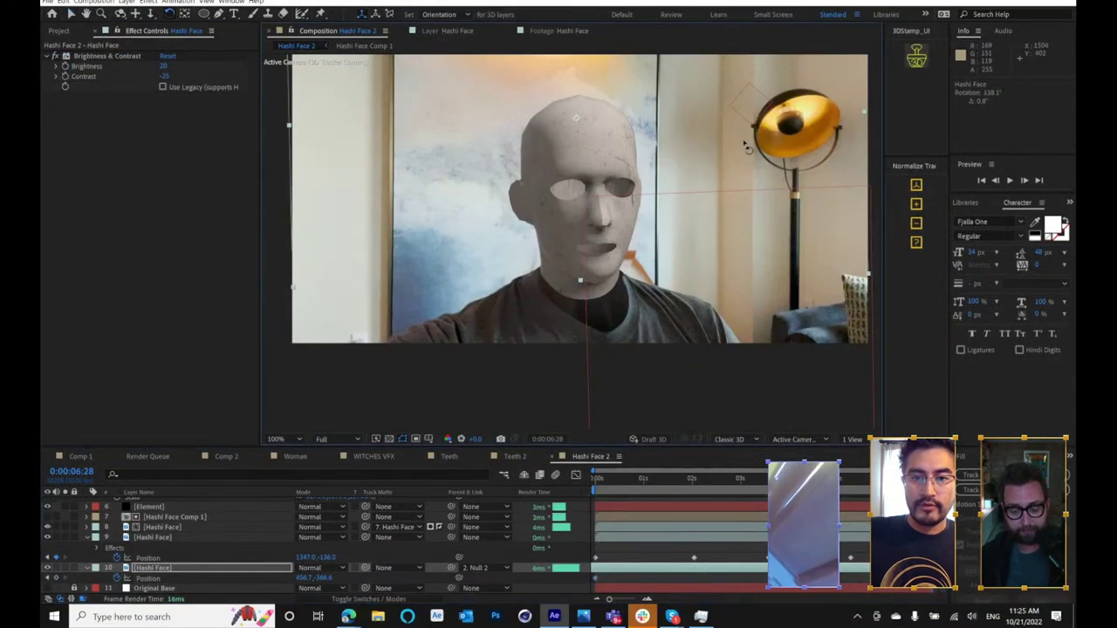
left_click_drag(740, 143, 755, 158)
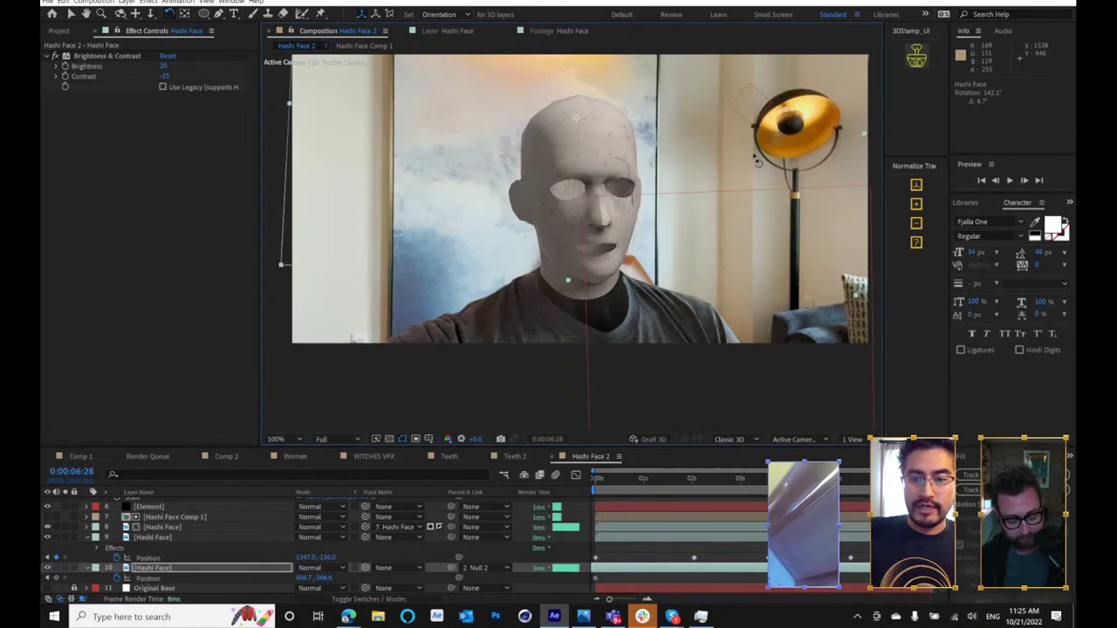
key("r")
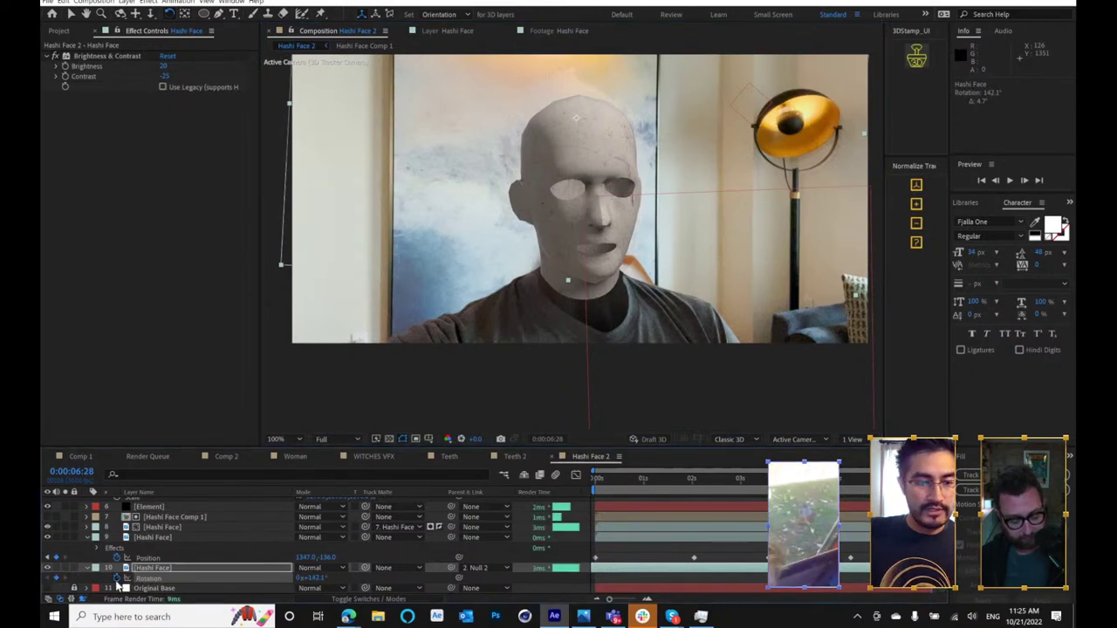
- Rotate the lower Hashi Face layer to about 138.5° at 0:00:00:00 and save the project
left_click_drag(614, 482, 564, 482)
left_click_drag(763, 212, 766, 199)
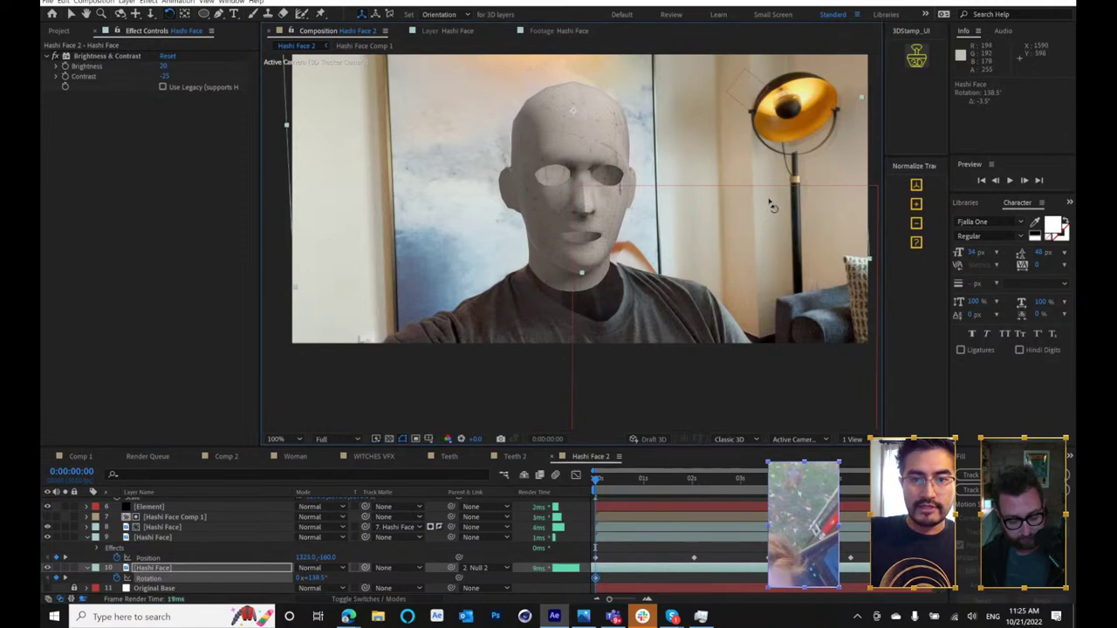
scroll(590, 333, "down", 1)
mouse_move(614, 318)
left_mouse_down()
mouse_move(610, 274)
mouse_move(621, 329)
left_mouse_up()
scroll(615, 277, "up", 1)
key("ctrl+s")
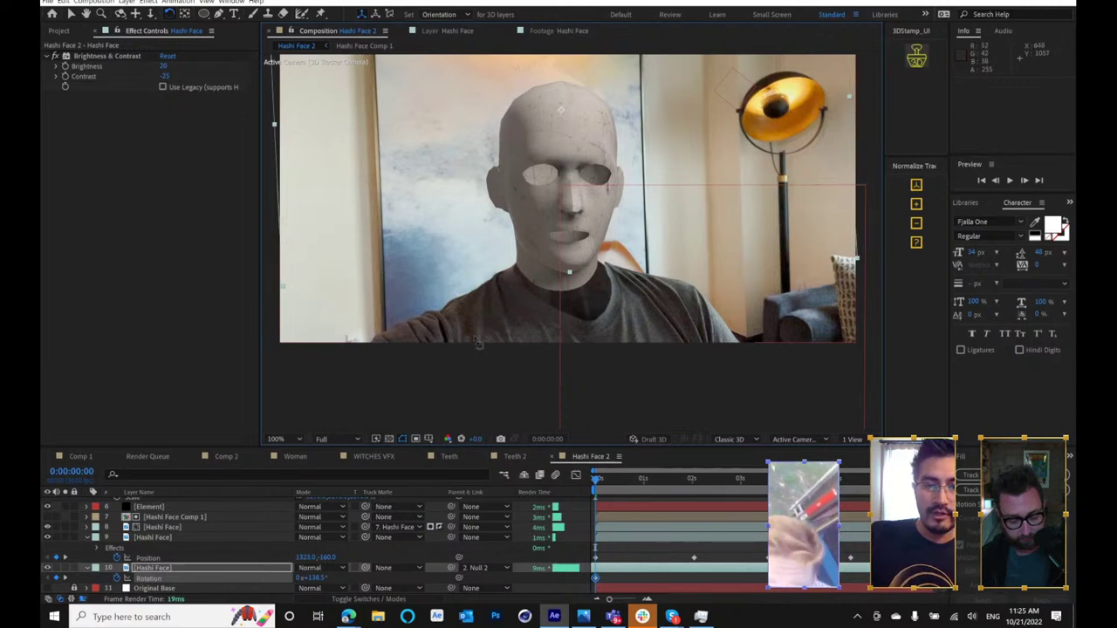
- Review the rotated Hashi Face layer's movement between 0:00:00:00 and 0:00:05:12
left_click(609, 480)
left_click_drag(610, 484, 588, 486)
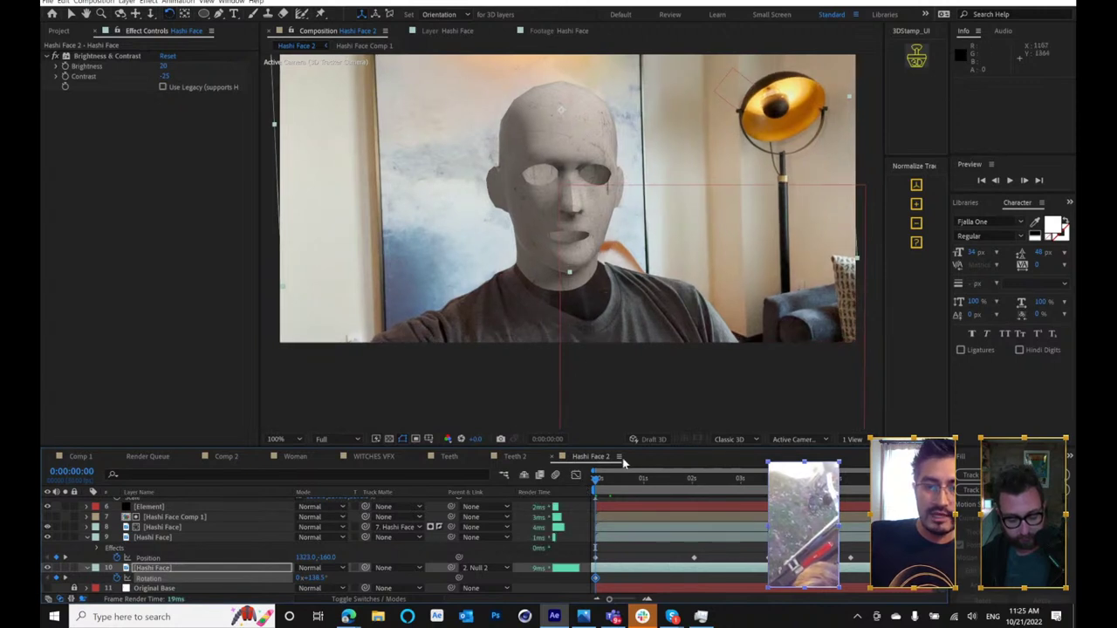
left_click_drag(608, 485, 858, 528)
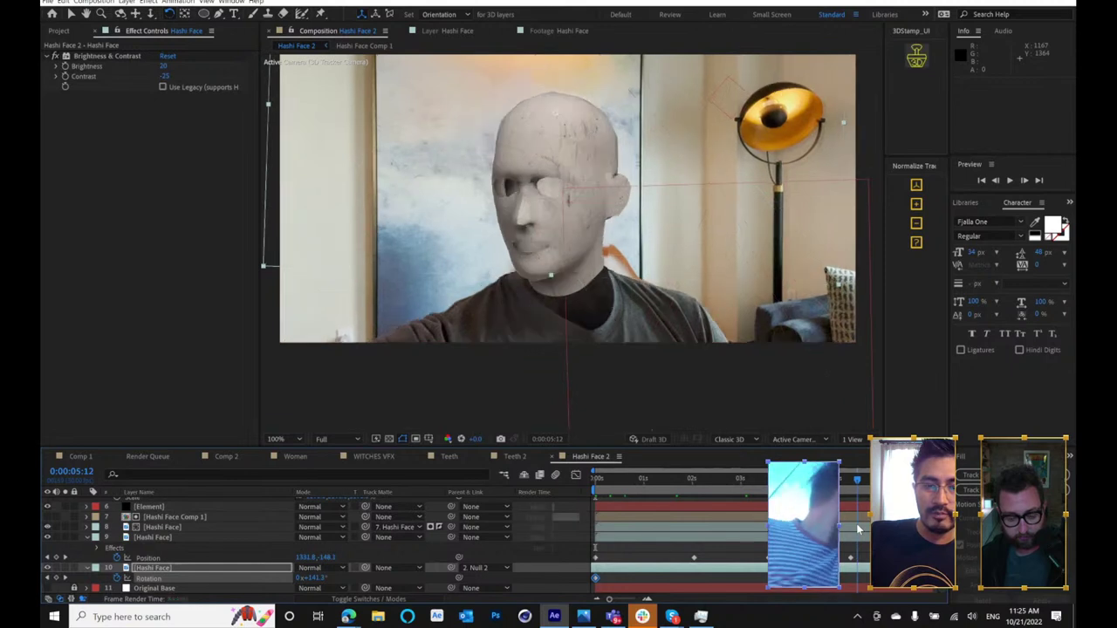
- Move the CC Light Sweep center on the masked Hashi Face layer to 839.1, 1056.0 and check the neck shading along the timeline
left_click(184, 537)
left_click(86, 56)
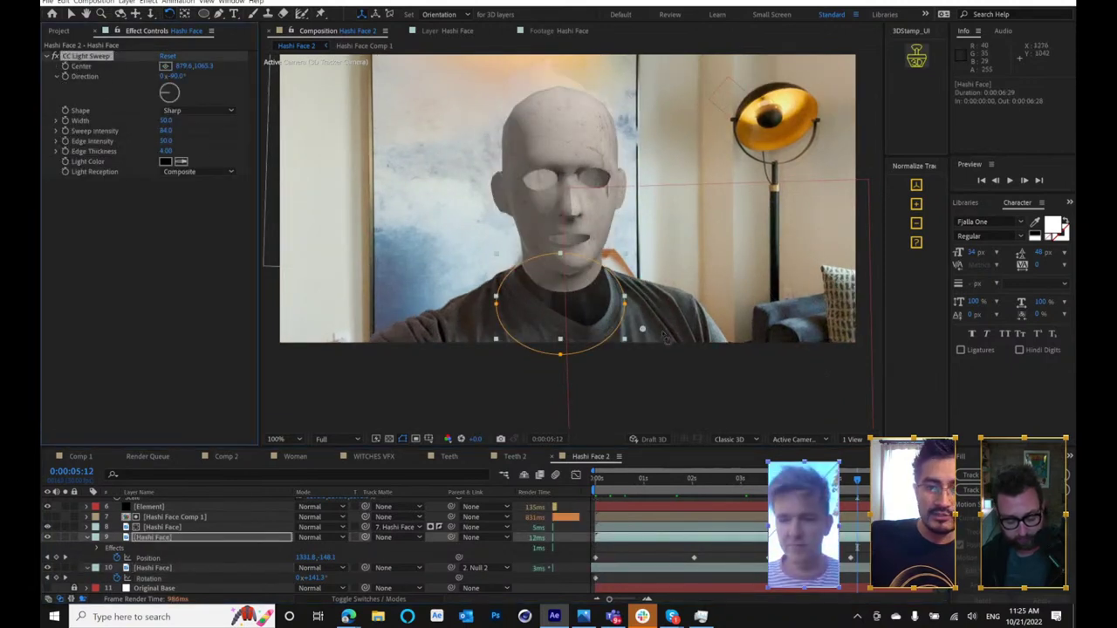
mouse_move(642, 331)
left_mouse_down()
mouse_move(577, 254)
mouse_move(601, 346)
mouse_move(599, 214)
mouse_move(589, 324)
mouse_move(623, 329)
left_mouse_up()
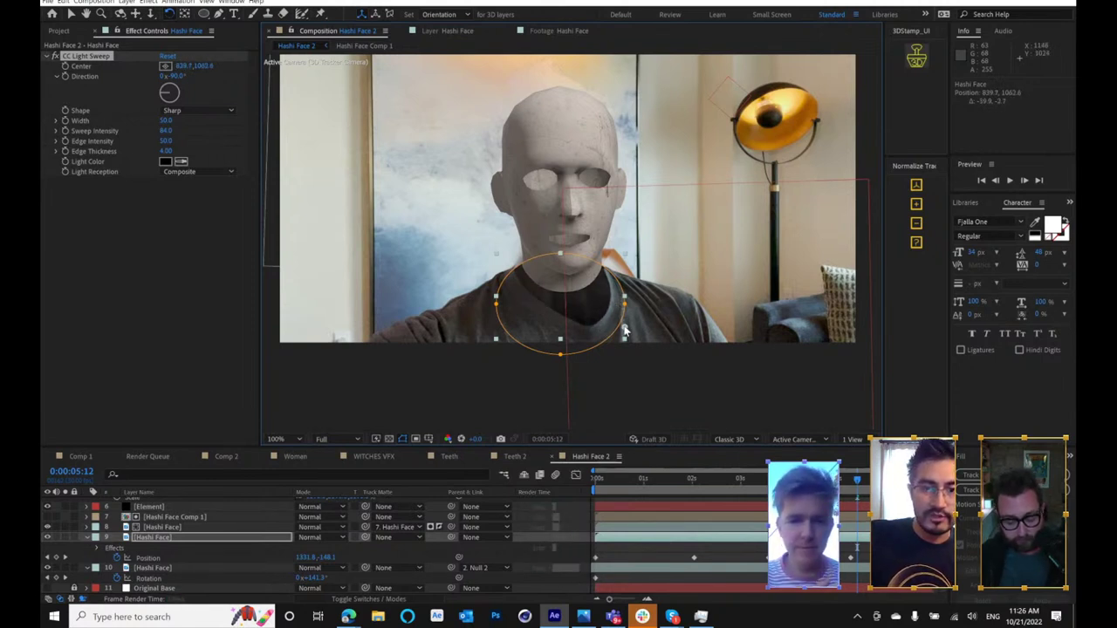
scroll(614, 321, "up", 3)
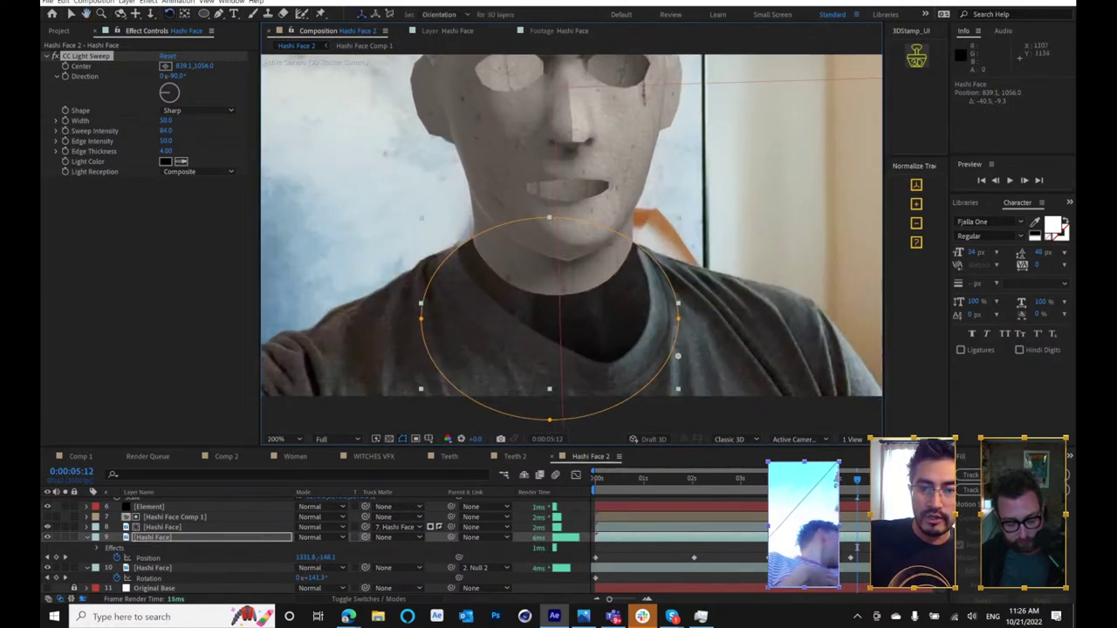
key("shift+Page_Down")
key("shift+Page_Down")
key("shift+Page_Down")
key("shift+Page_Down")
left_click_drag(919, 493, 596, 494)
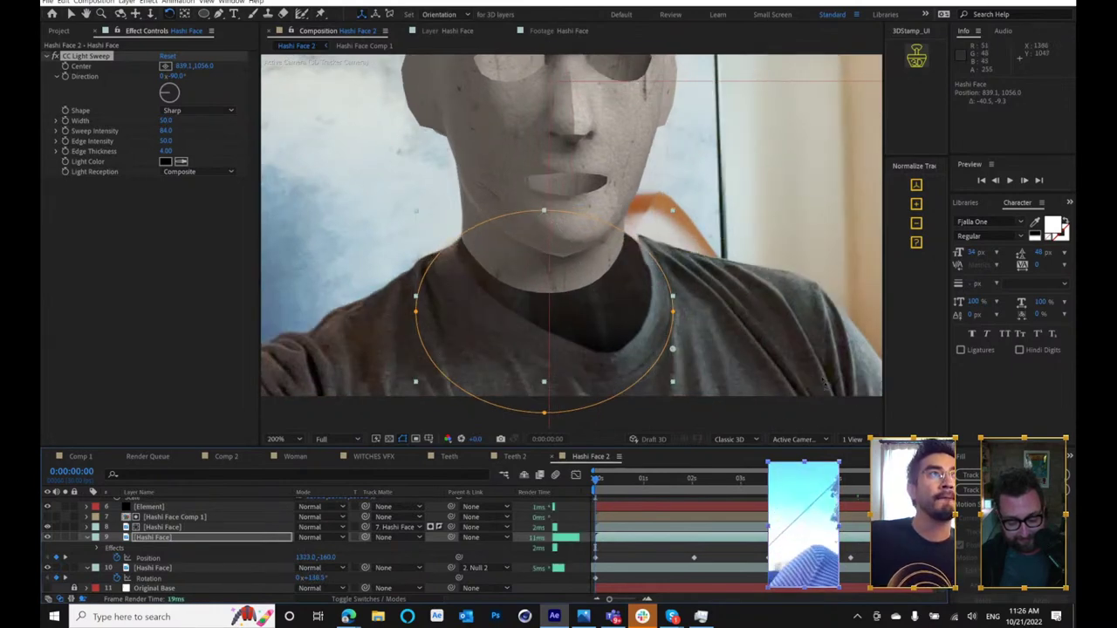
- Switch to Edge, search Google Images for "matty mattel", and view the Mattel 1961 Matty and Sister Belle doll listing
mouse_move(350, 618)
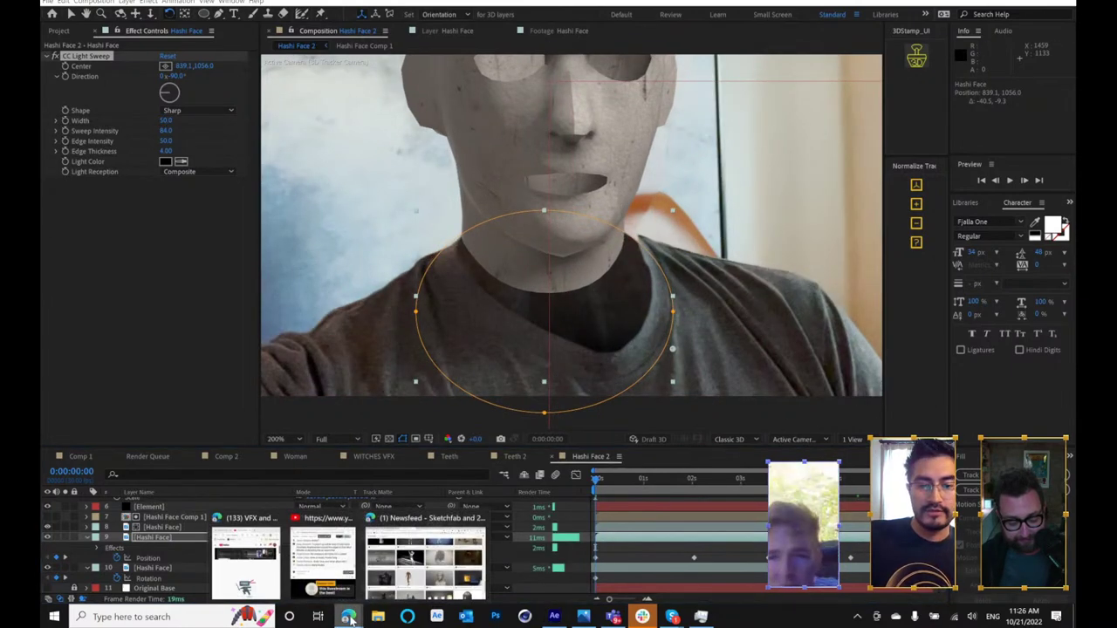
left_click(425, 557)
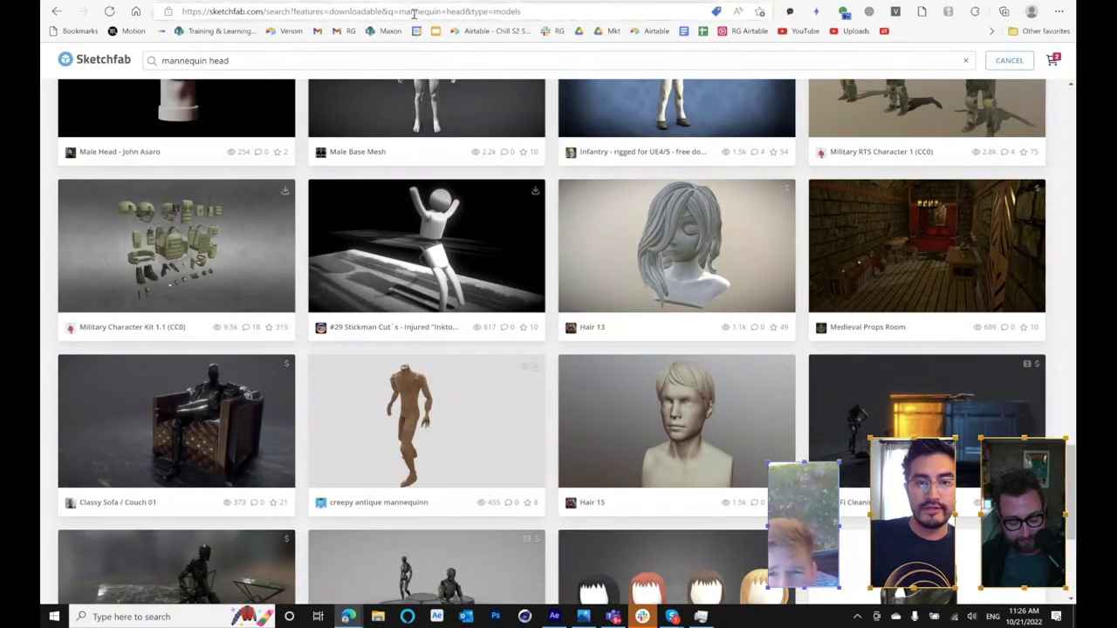
left_click(414, 12)
type("matty mat")
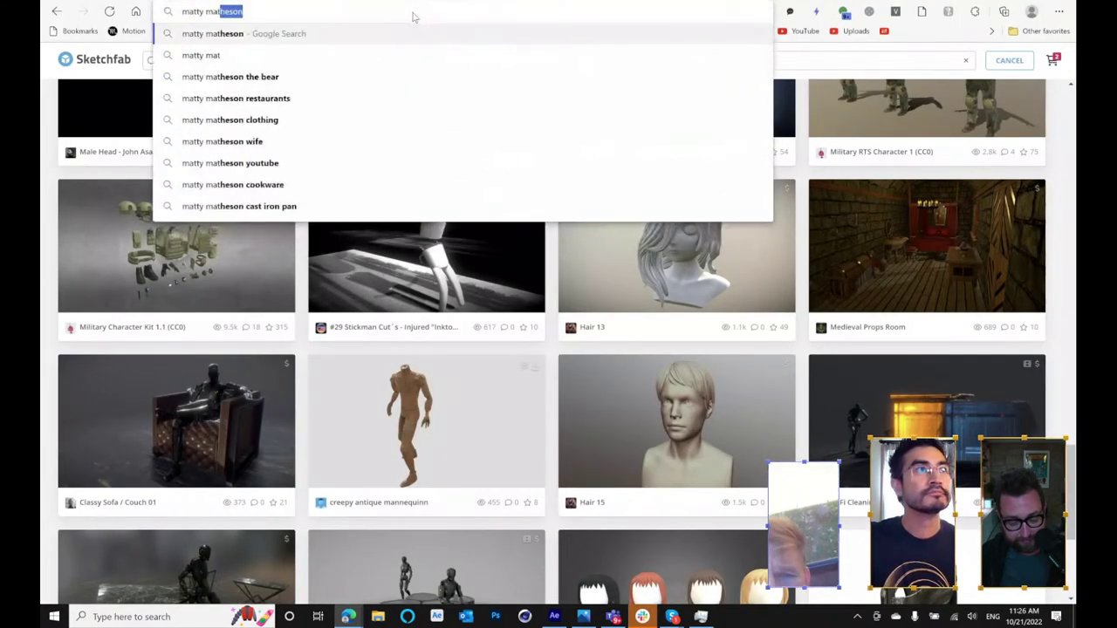
type("tel")
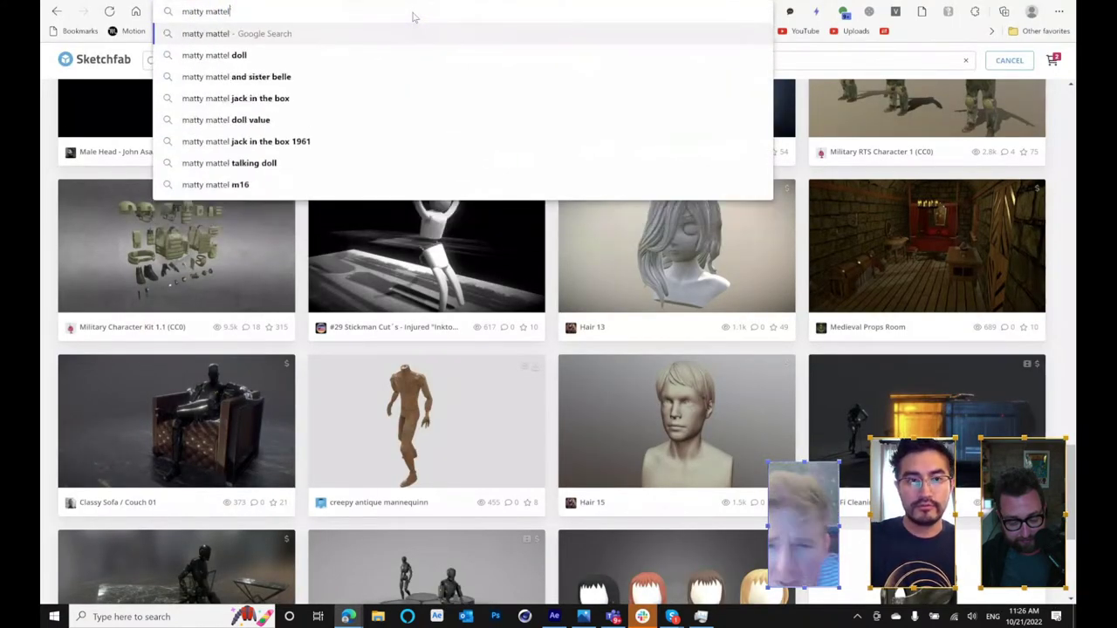
key("Return")
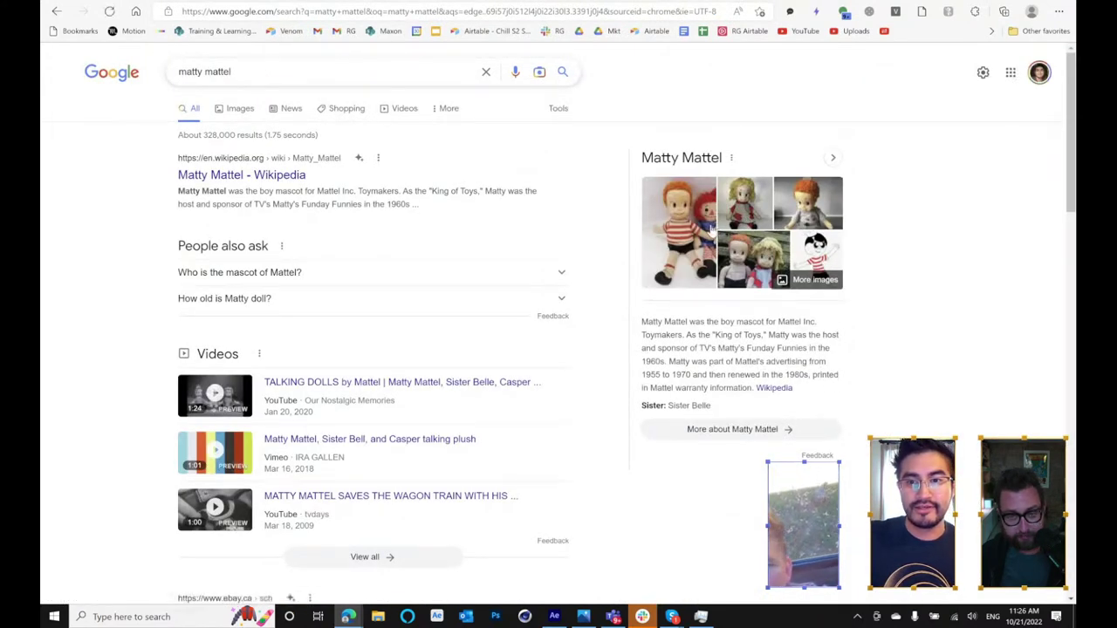
left_click(240, 109)
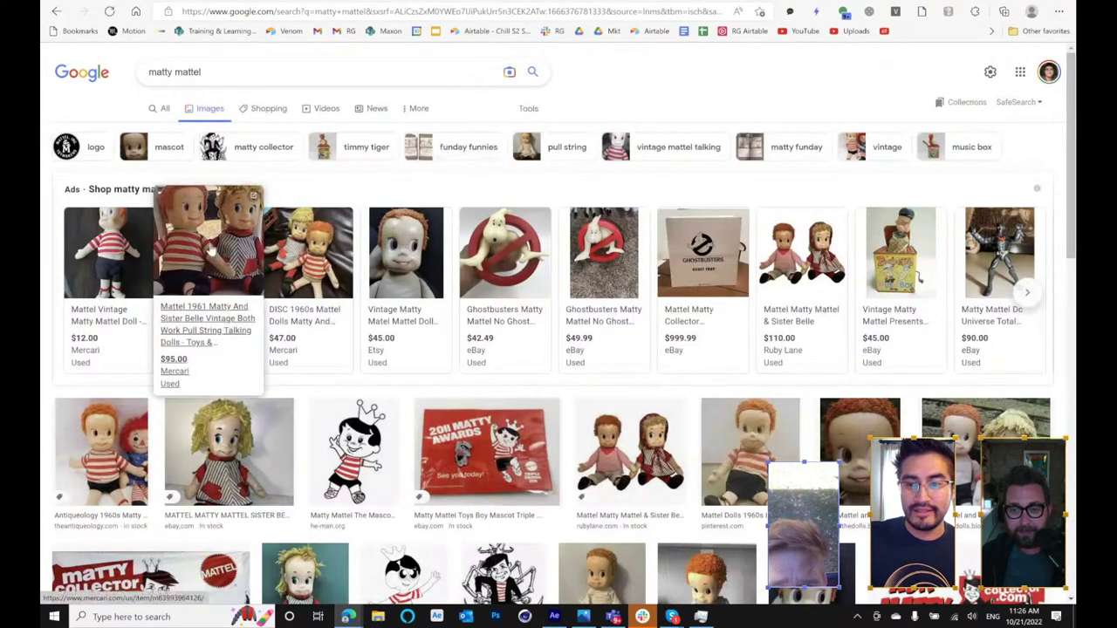
left_click(210, 249)
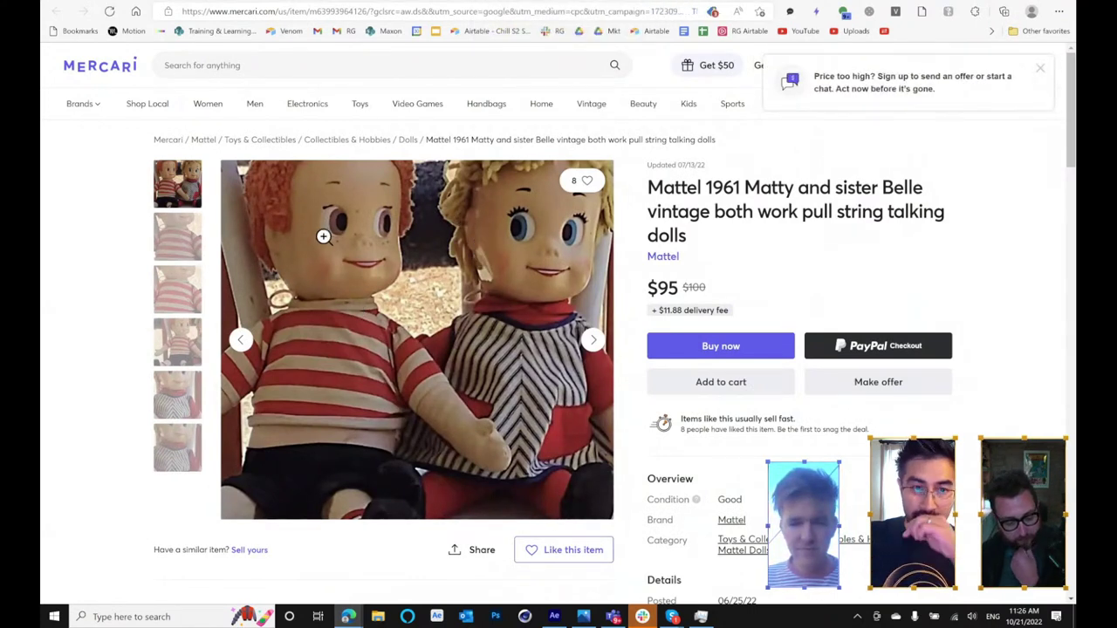
key("alt+Left")
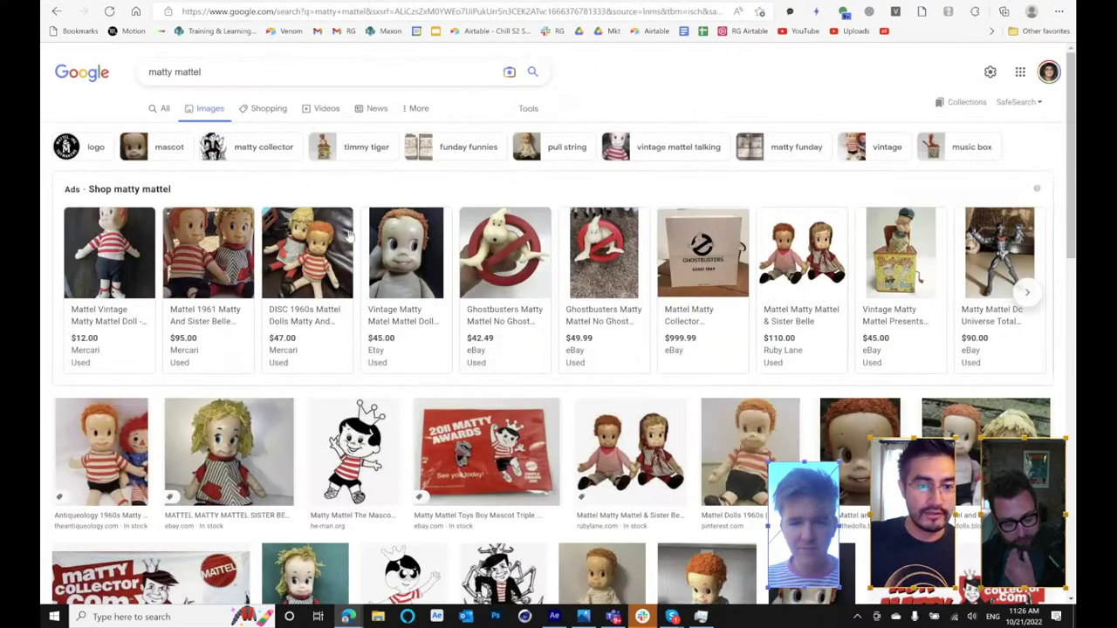
- Search Google Images for "matty mattel casper" and open the source page of the photo showing the three dolls on a bench
type("casper")
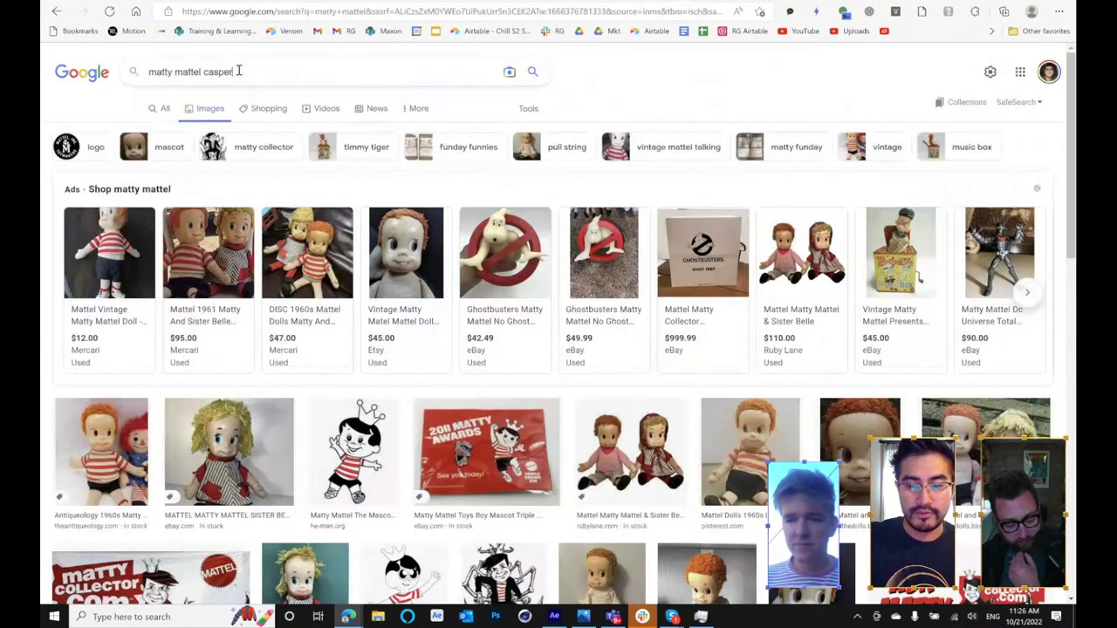
key("Return")
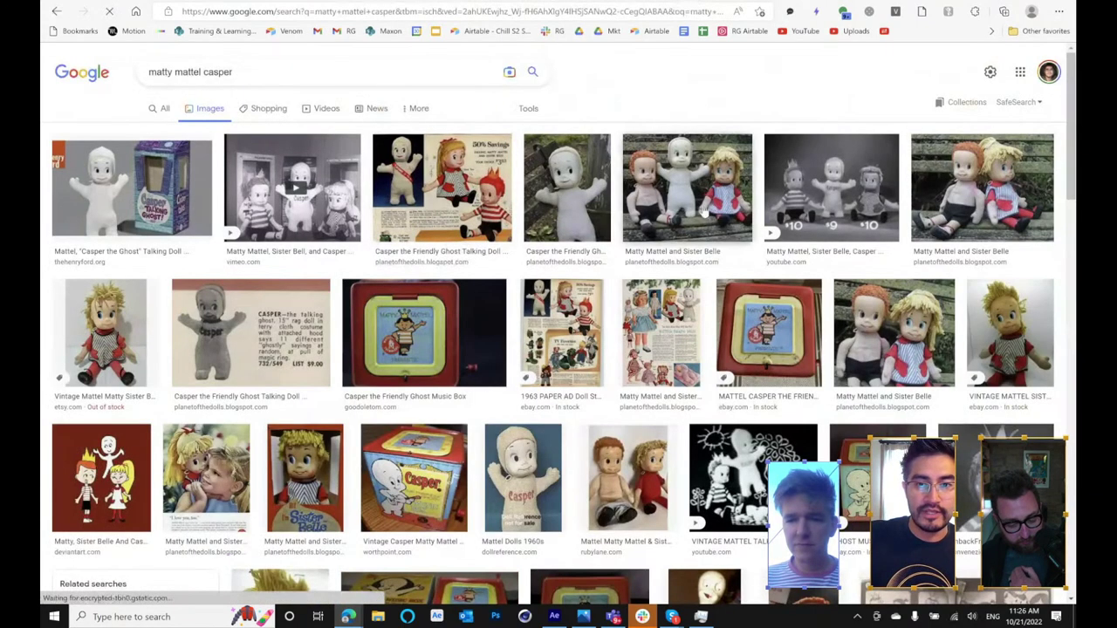
left_click(704, 212)
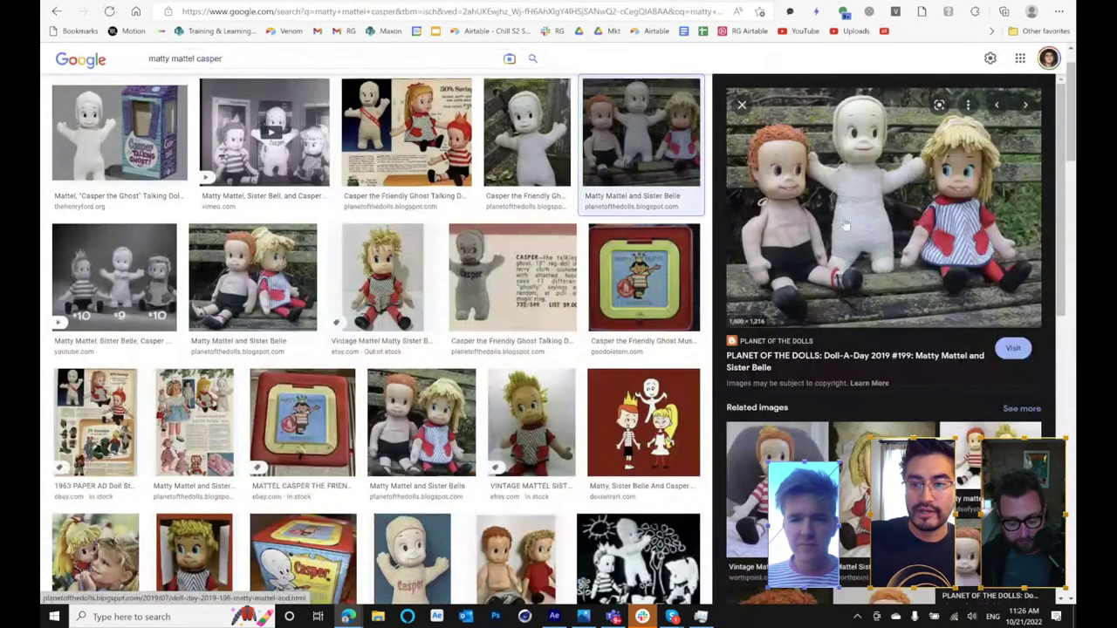
left_click(844, 220)
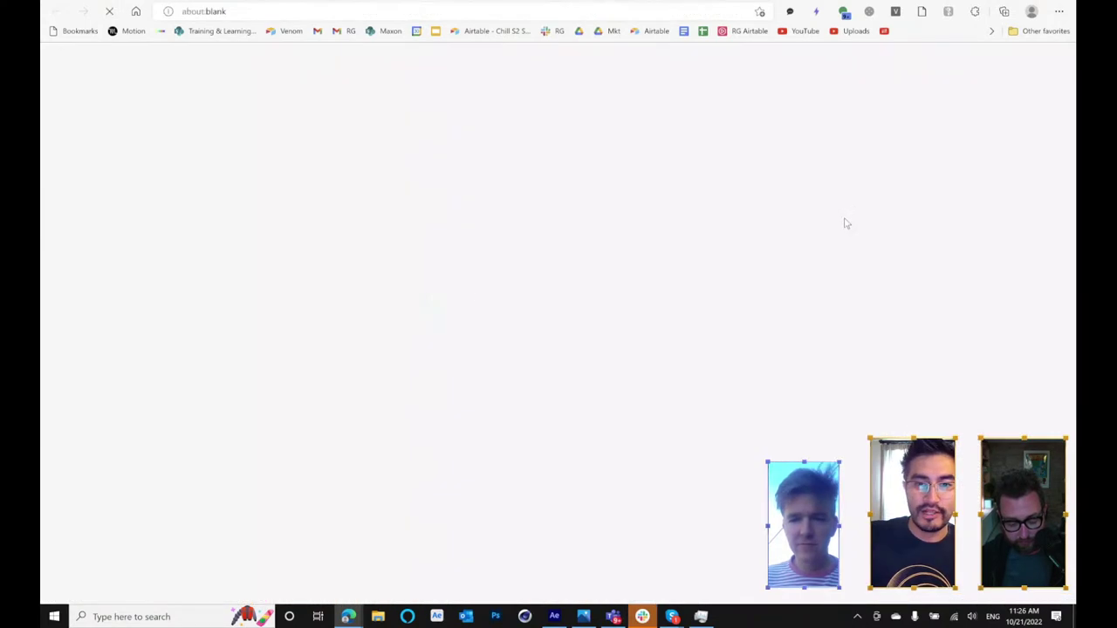
- Look through the Matty Mattel and Sister Belle blog post to the photo of the three dolls on a bench
scroll(641, 379, "down", 9)
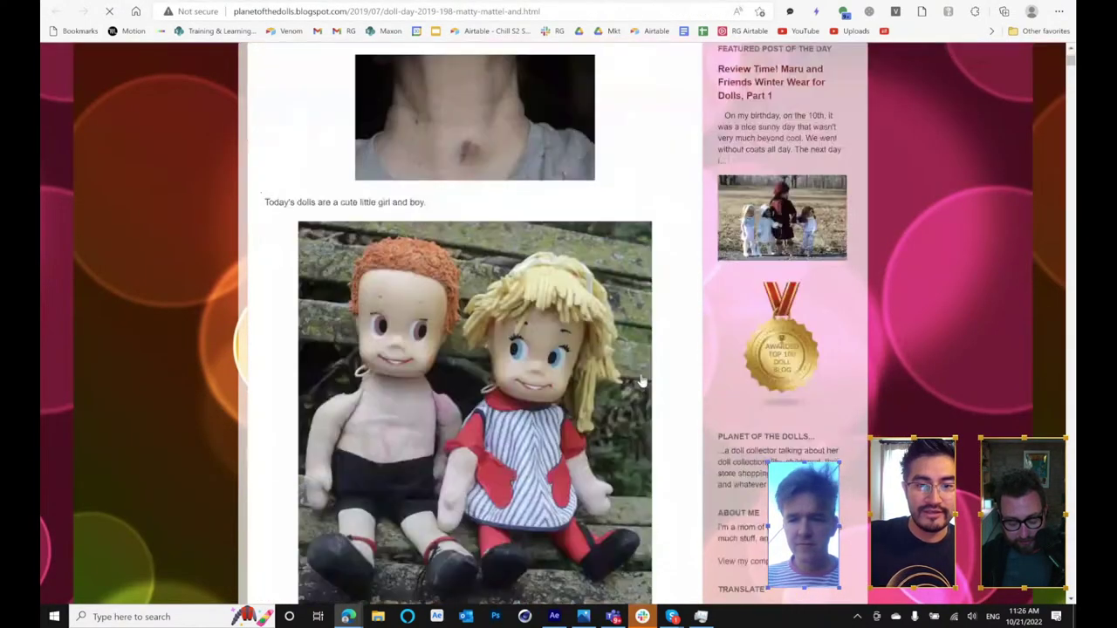
scroll(641, 378, "down", 5)
scroll(641, 378, "up", 6)
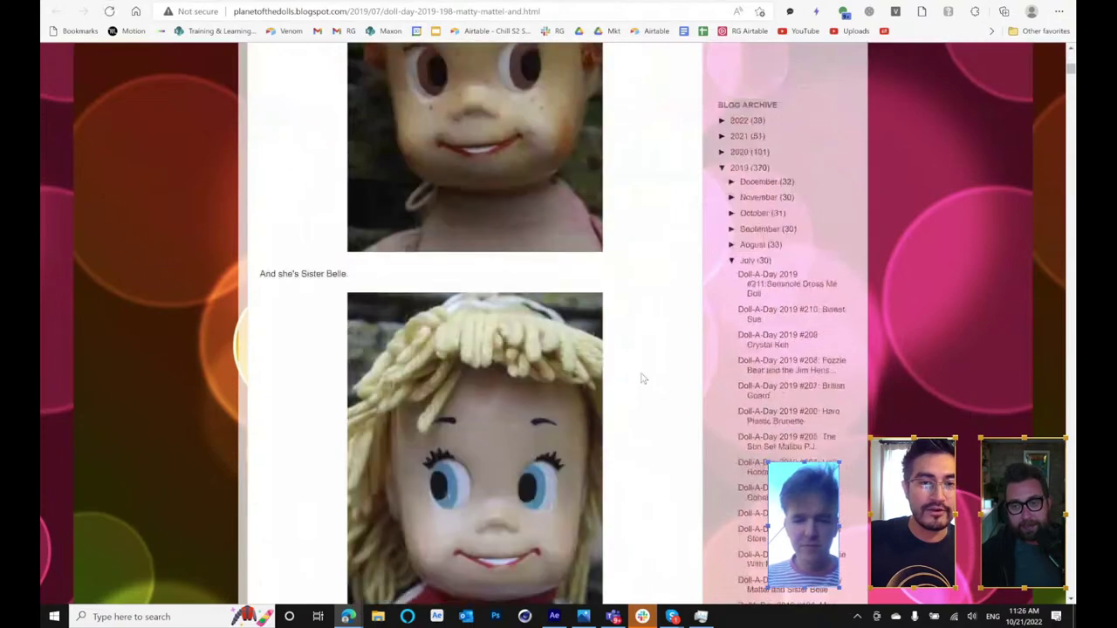
scroll(641, 379, "down", 20)
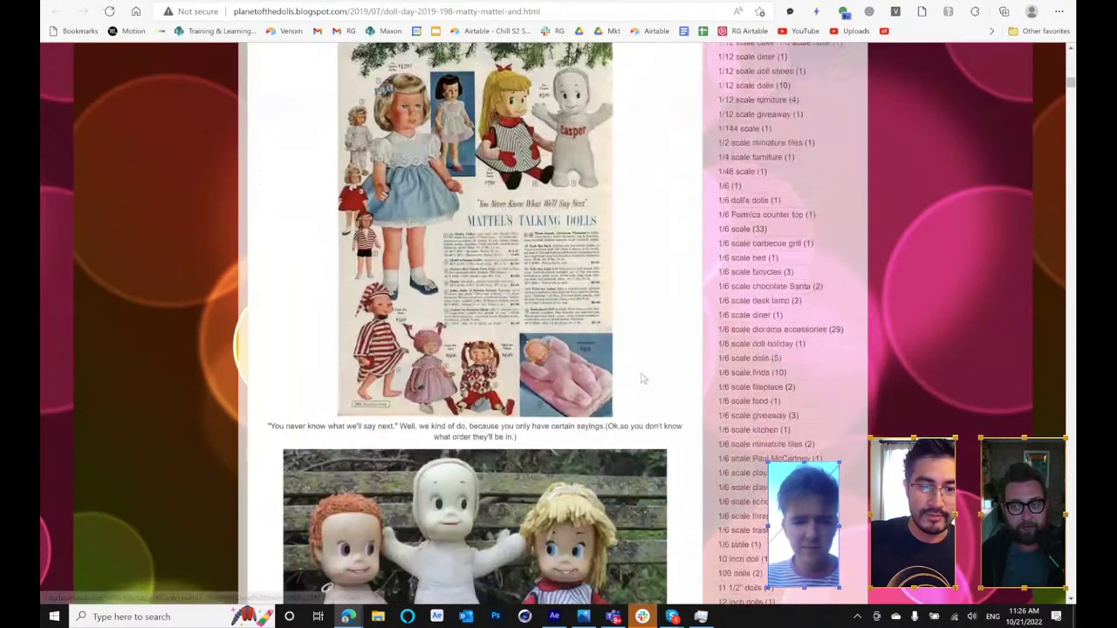
scroll(642, 379, "down", 4)
scroll(515, 348, "up", 3)
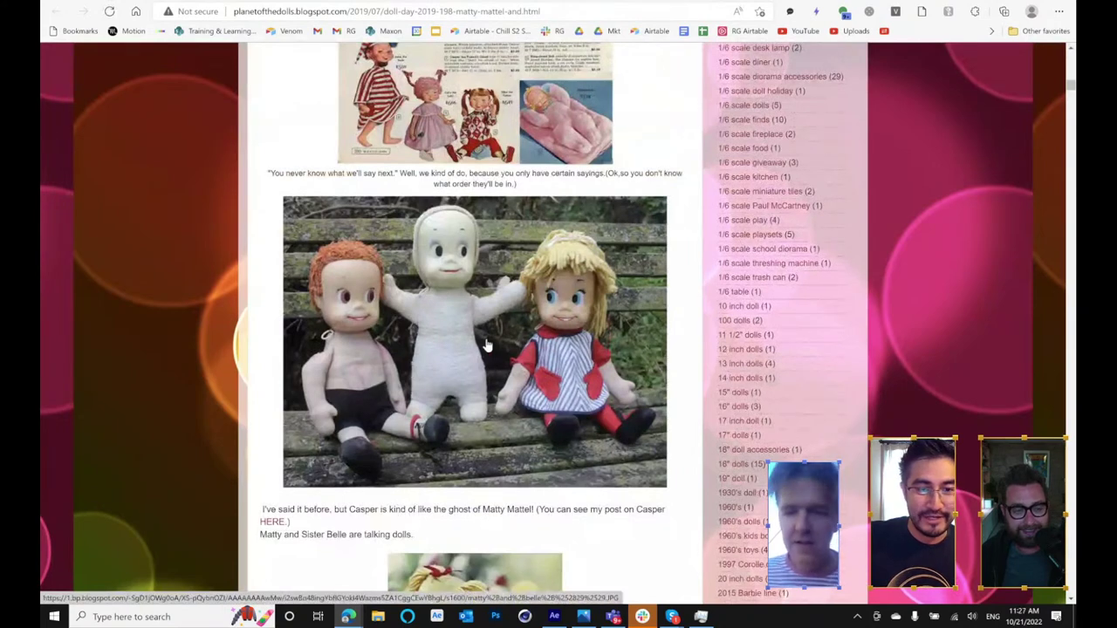
- Open the bench photo of the three dolls in a new tab and enlarge it to examine the dolls' faces
right_click(489, 345)
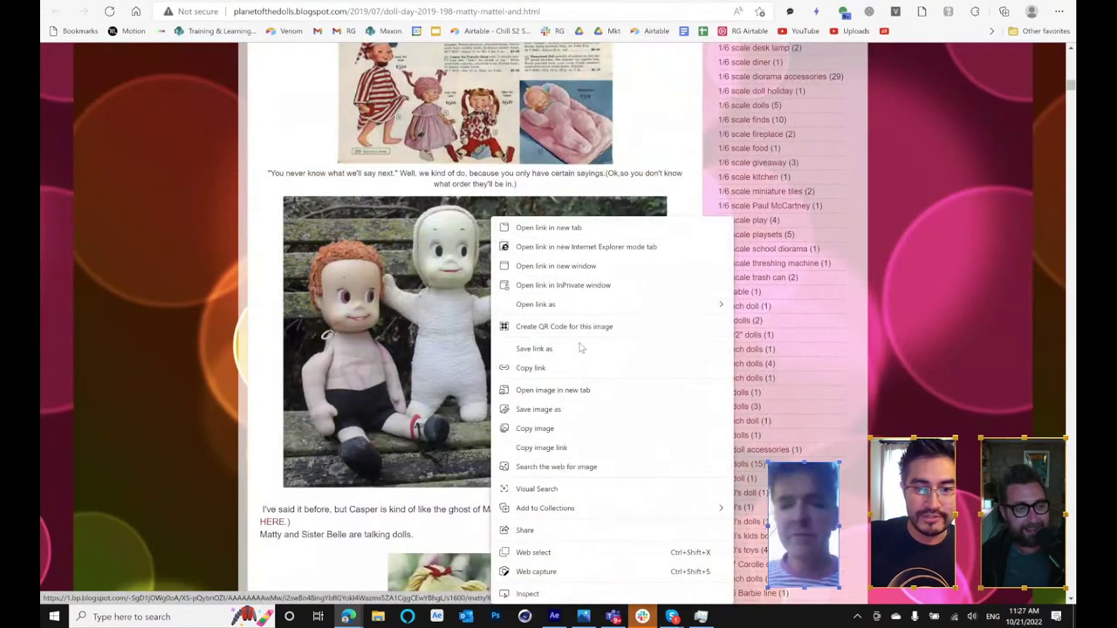
left_click(574, 391)
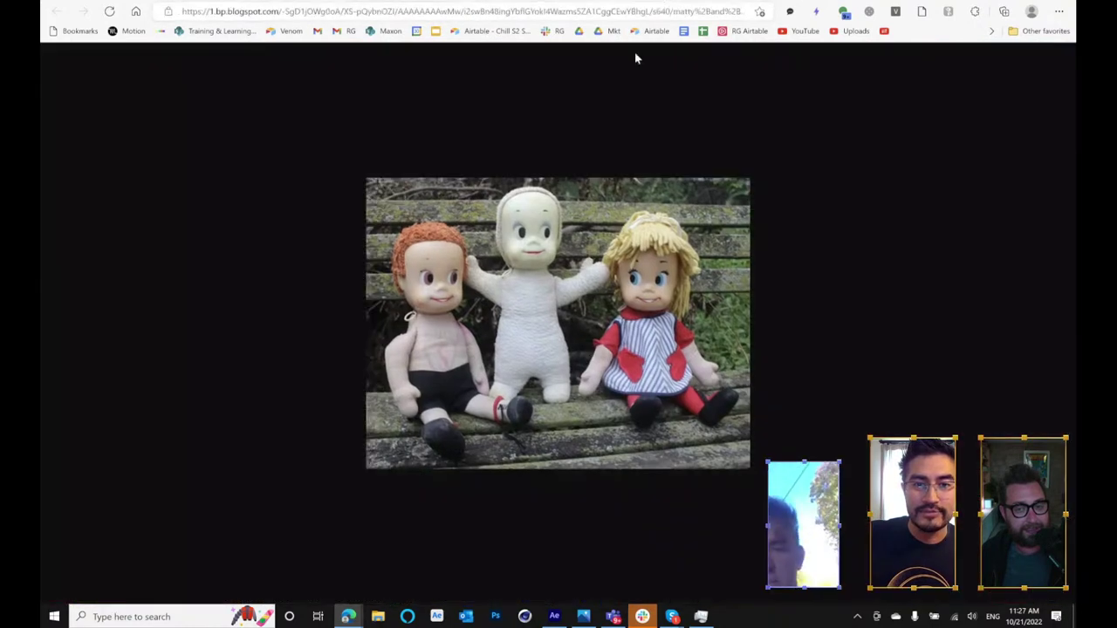
key("ctrl+plus")
key("ctrl+plus")
key("ctrl+plus")
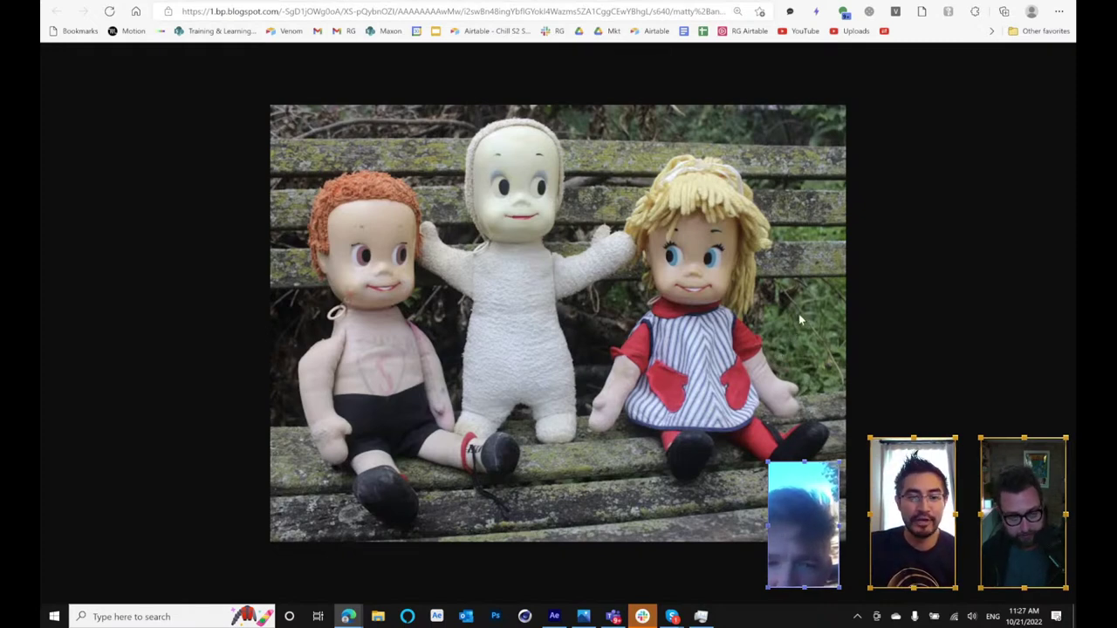
scroll(686, 327, "up", 3)
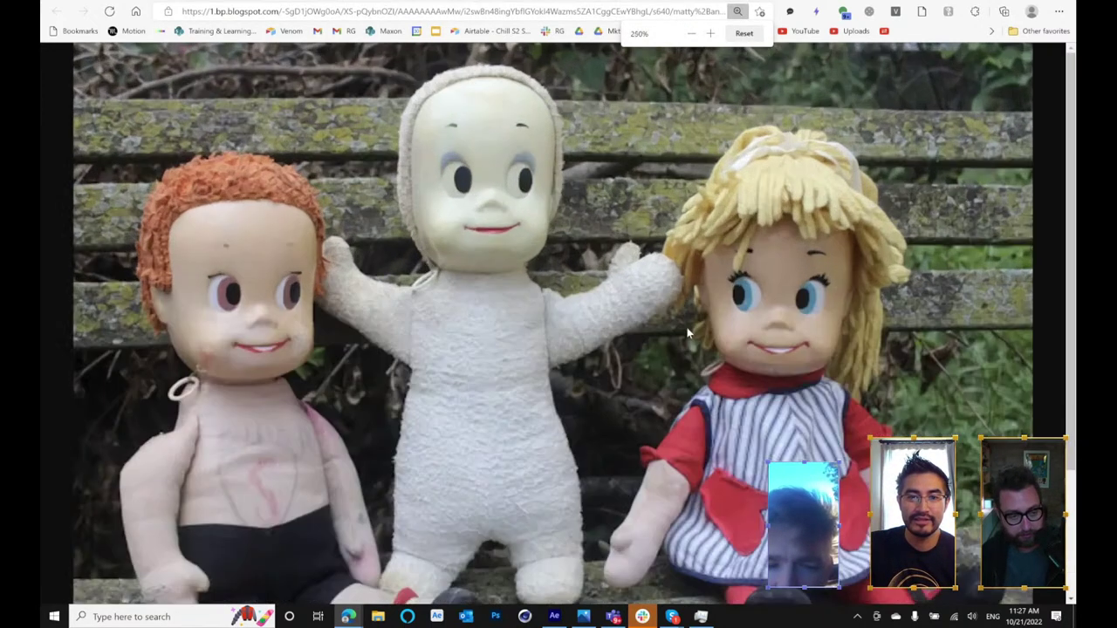
scroll(687, 327, "up", 1)
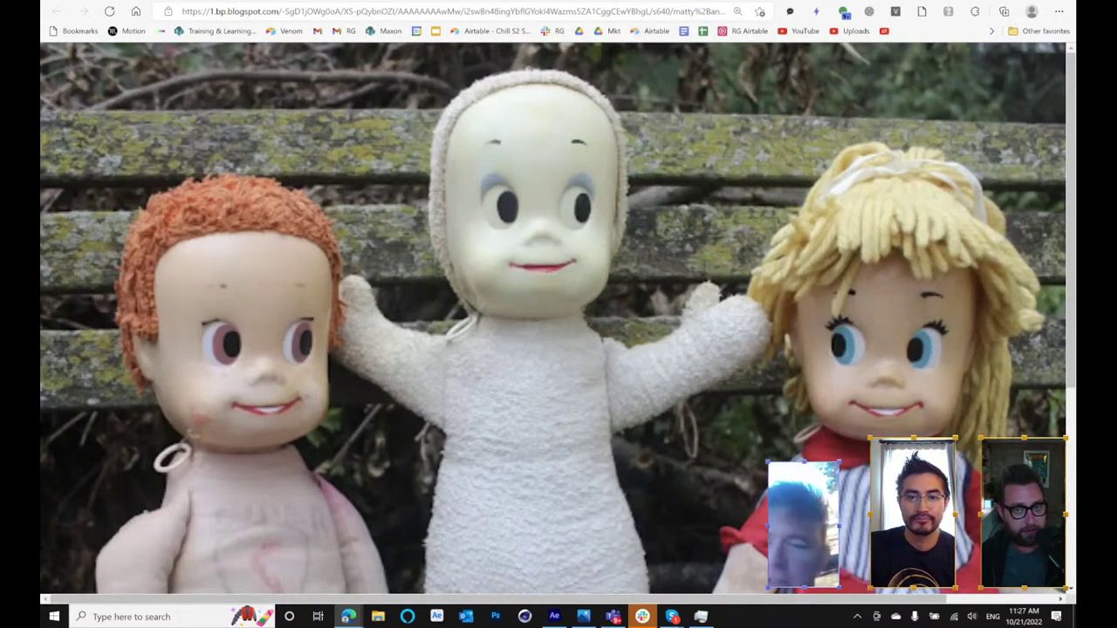
- Switch to After Effects and preview the Hashi Face 2 composition from 0:00:00:00
key("alt+Tab")
scroll(577, 232, "down", 1)
key("space")
left_click_drag(590, 190, 586, 197)
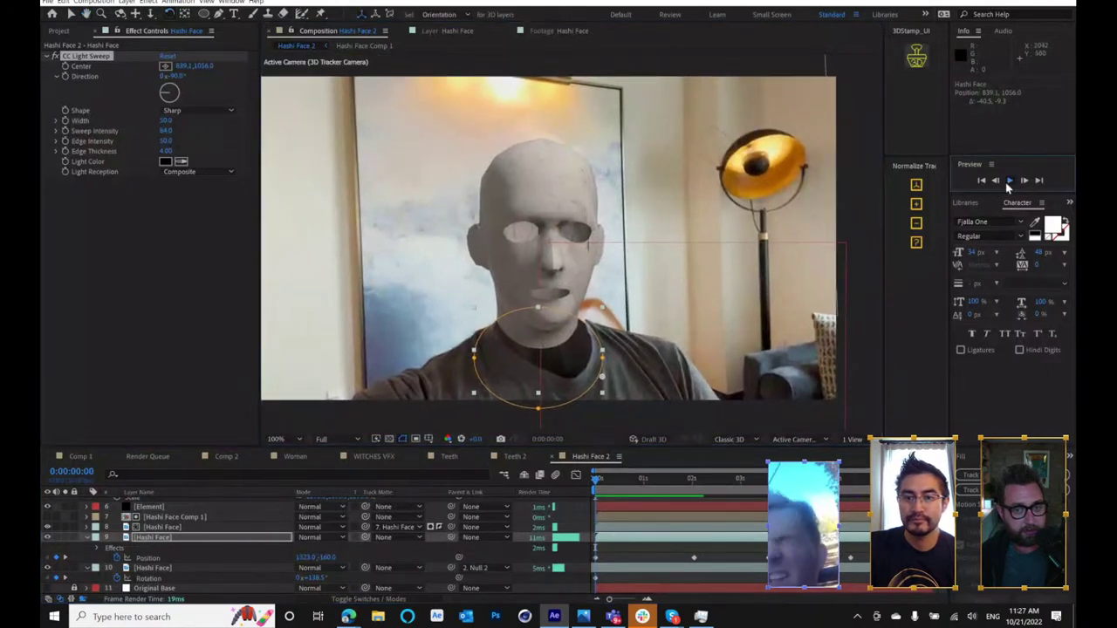
left_click(1008, 181)
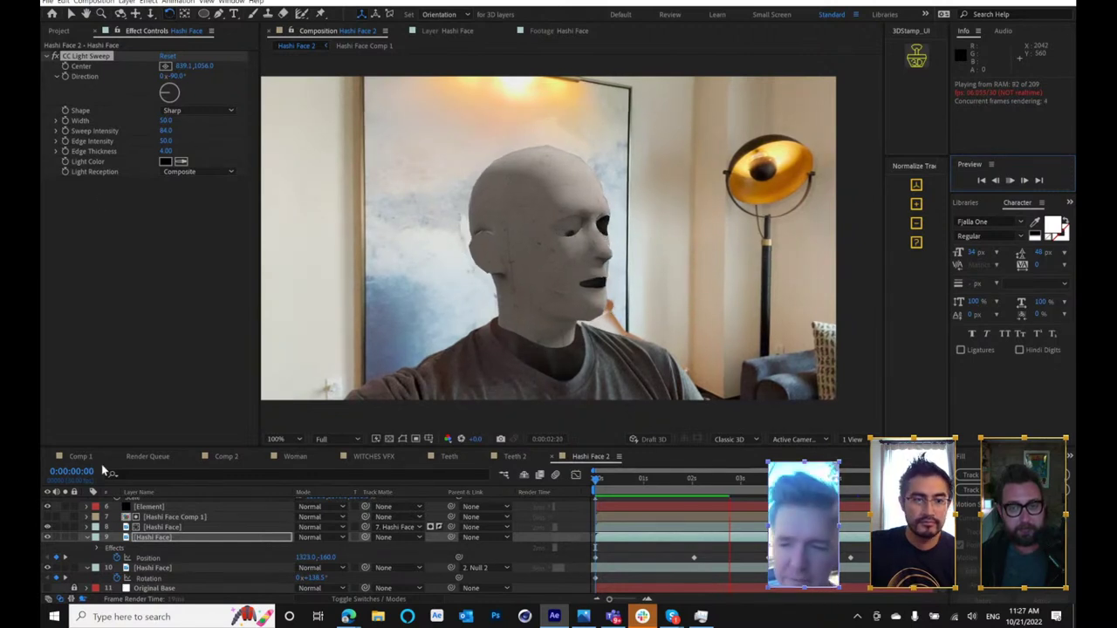
- Set the Element layer's SSAO Intensity to 18.6 in its ambient occlusion settings
left_click(164, 517)
left_click(146, 506)
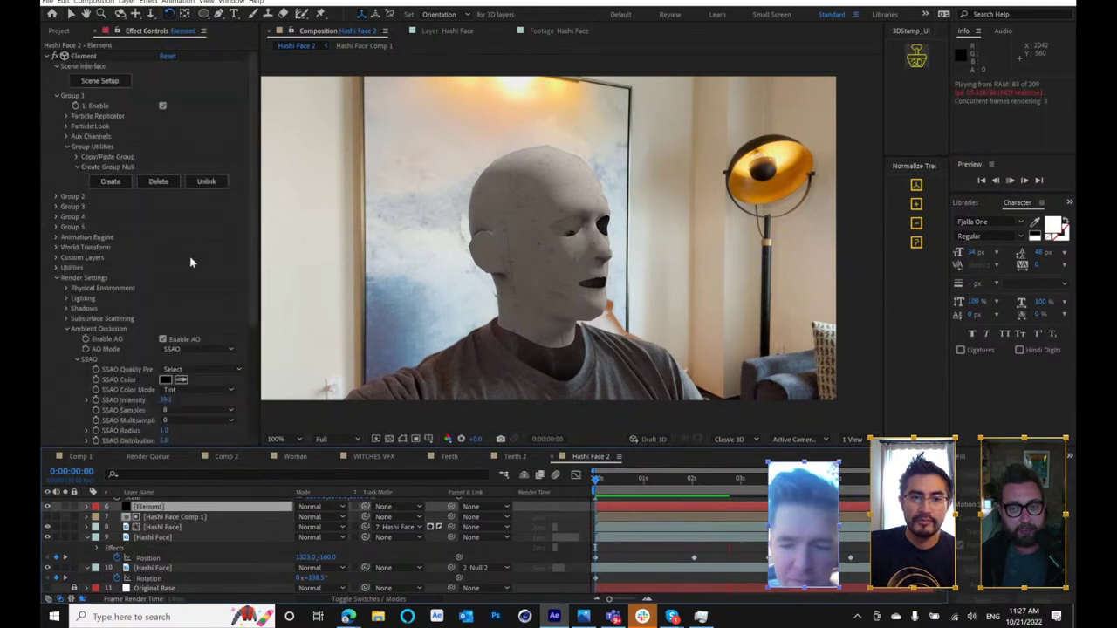
scroll(187, 266, "down", 2)
scroll(180, 323, "down", 1)
left_click_drag(165, 294, 105, 356)
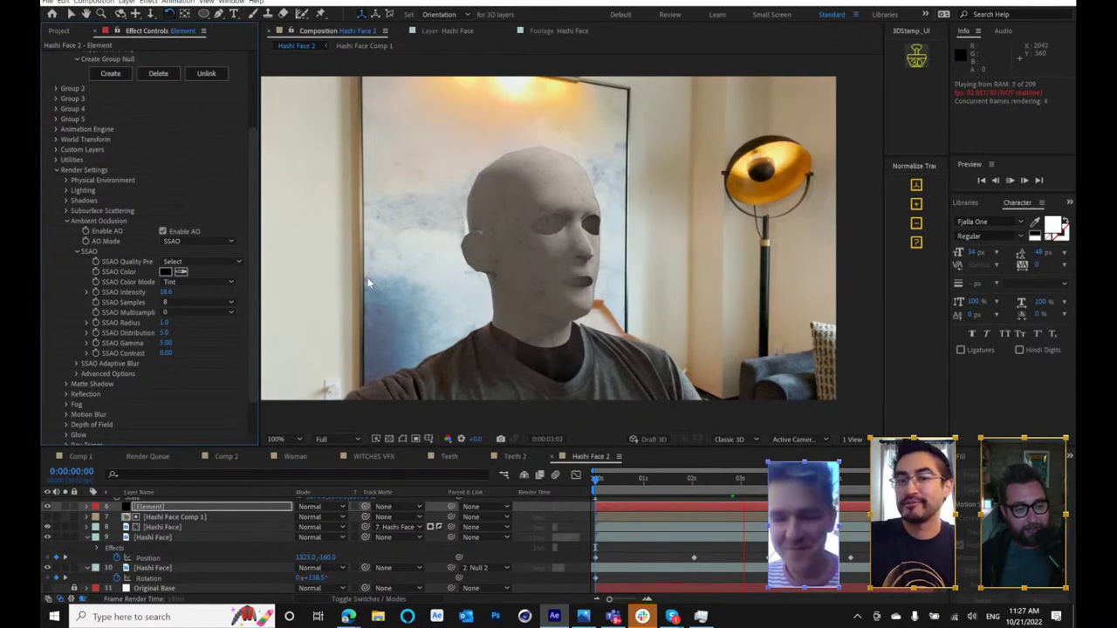
- Stop the preview and check the mannequin head's softened ambient occlusion shading at 0:00:02:10
left_click(519, 227)
key("space")
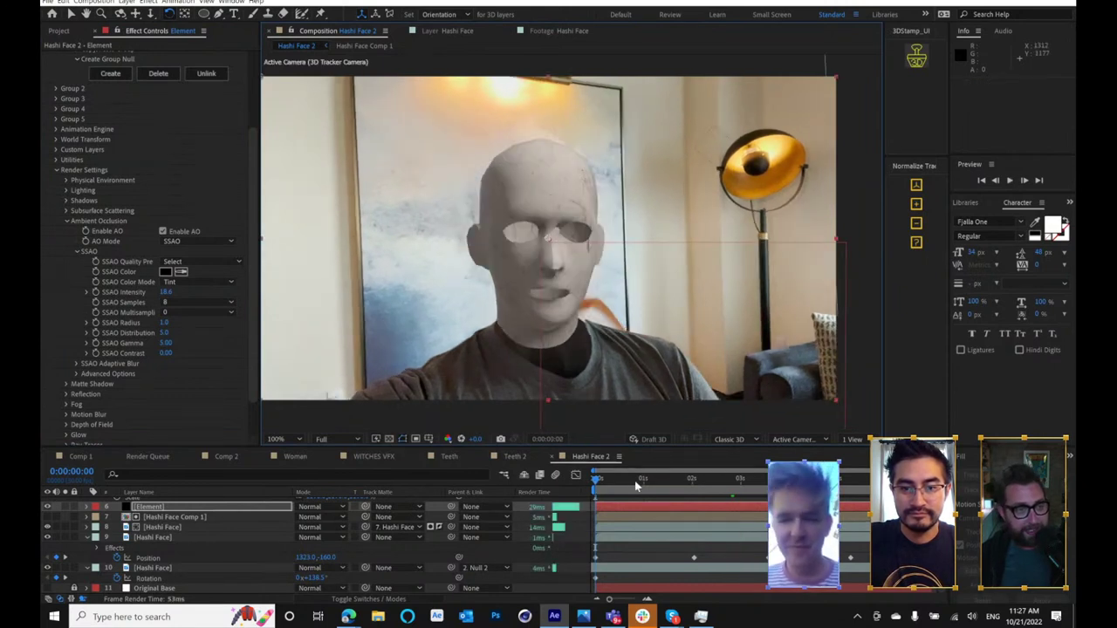
left_click_drag(636, 486, 708, 491)
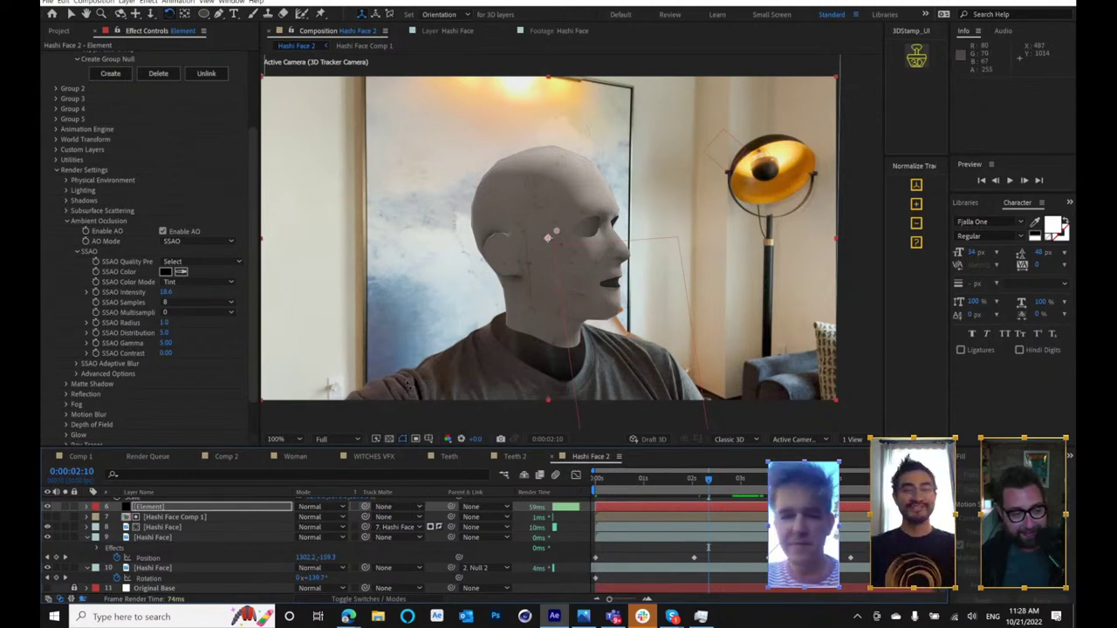
left_click(48, 2)
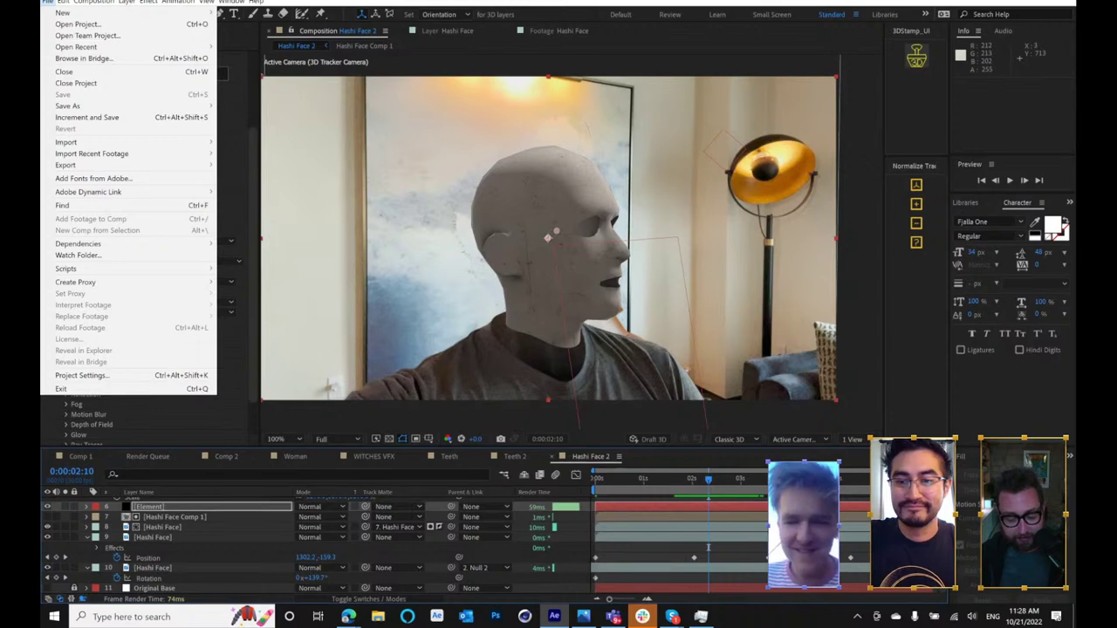
- Scrub the Hashi Face 2 composition back to about 0:00:00:15 and check how the 3D head follows the face
left_click_drag(708, 479, 618, 493)
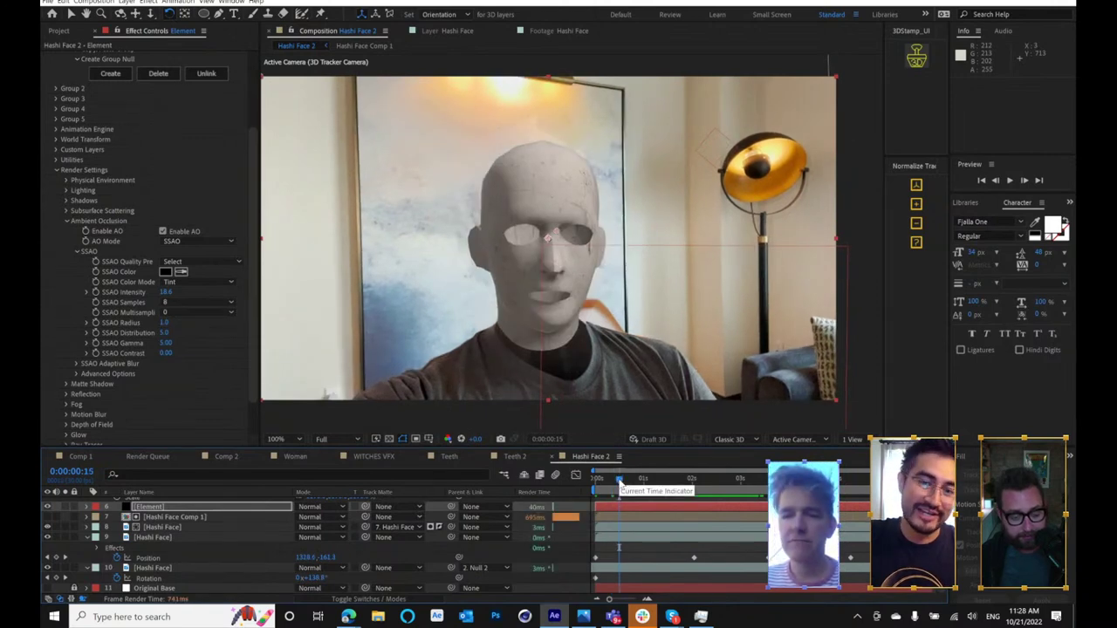
scroll(674, 272, "down", 1)
key("period")
key("period")
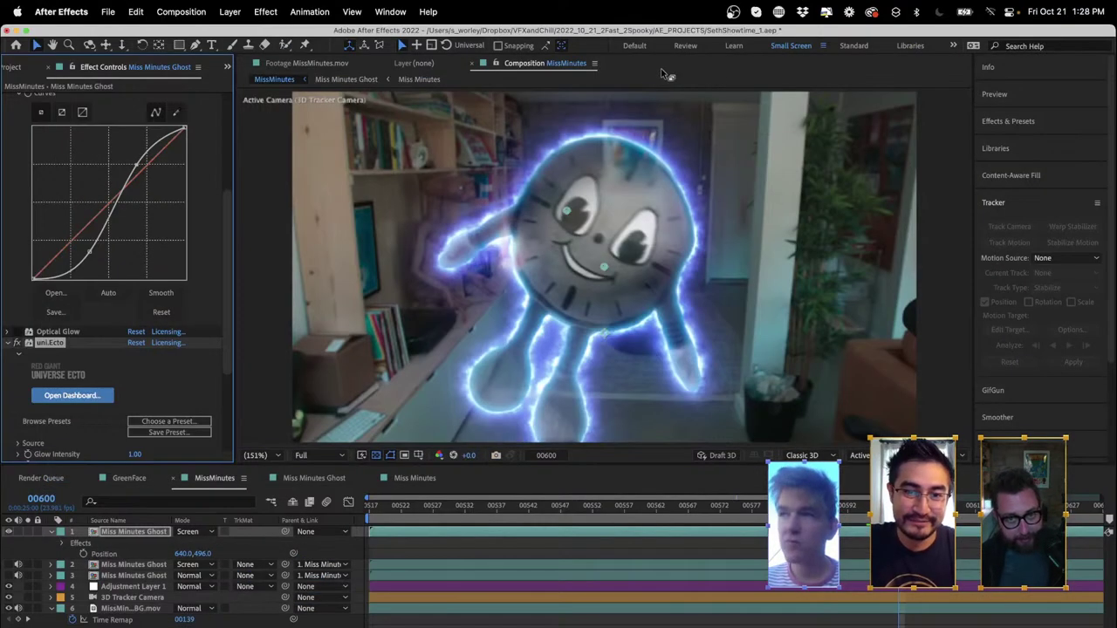
- Try the Ecto presets A Ghost, Film Glow, Dry Ice and Poltergeist on the top Miss Minutes Ghost layer
scroll(210, 262, "down", 5)
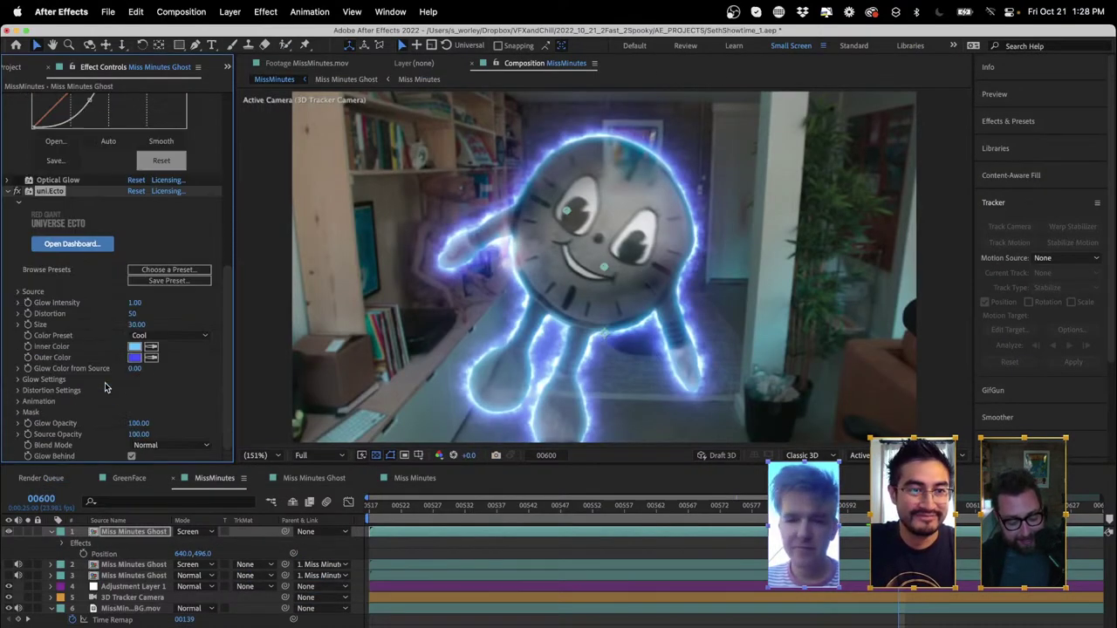
left_click(181, 271)
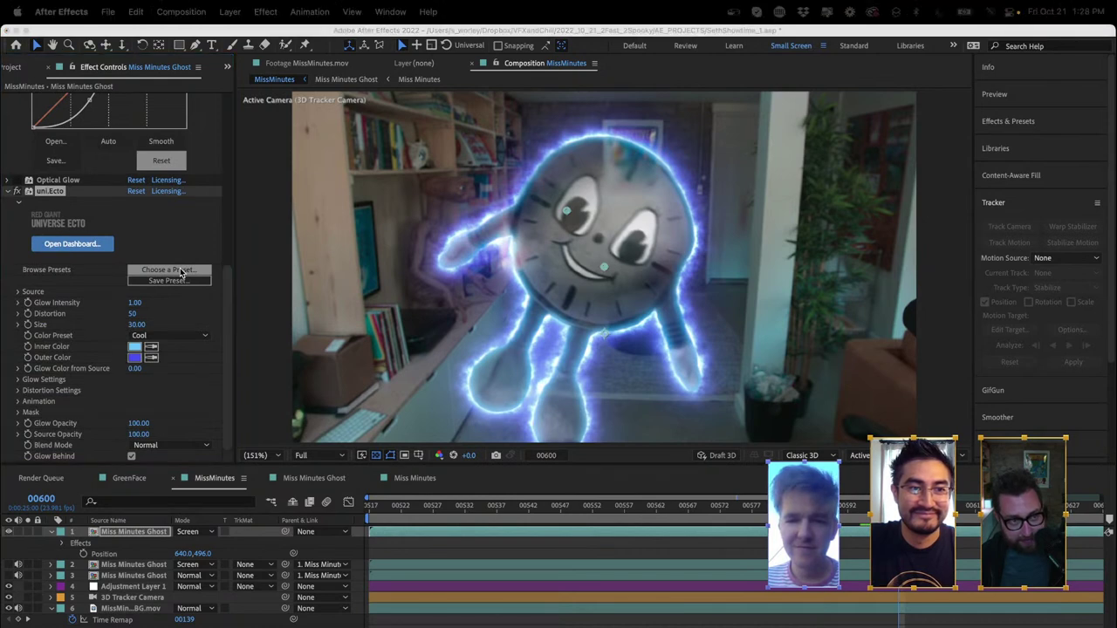
left_click_drag(337, 37, 361, 150)
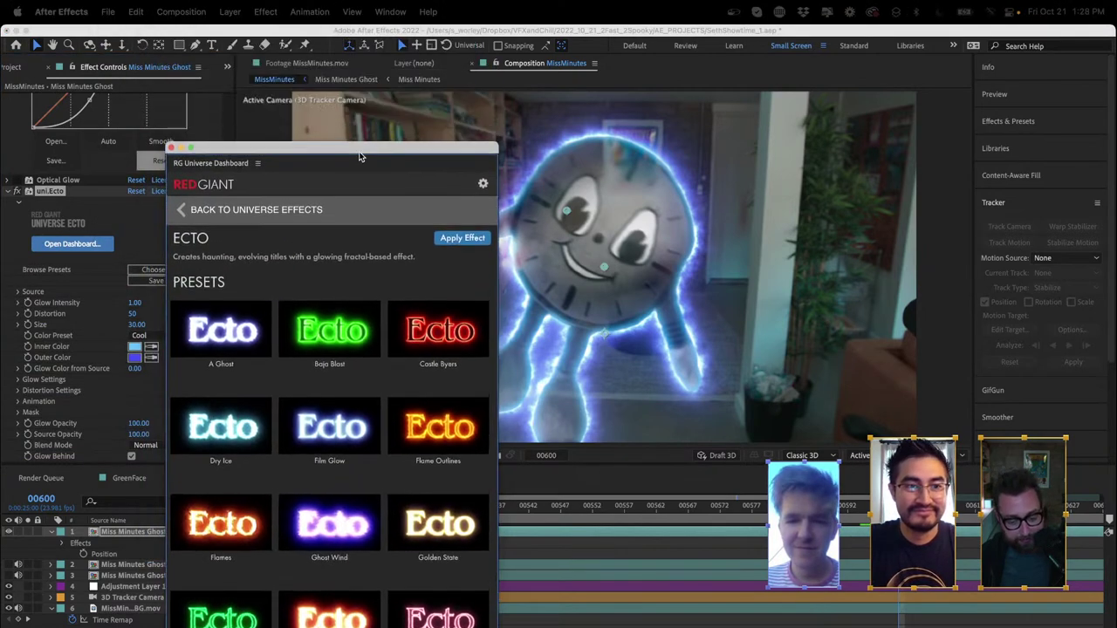
left_click(220, 381)
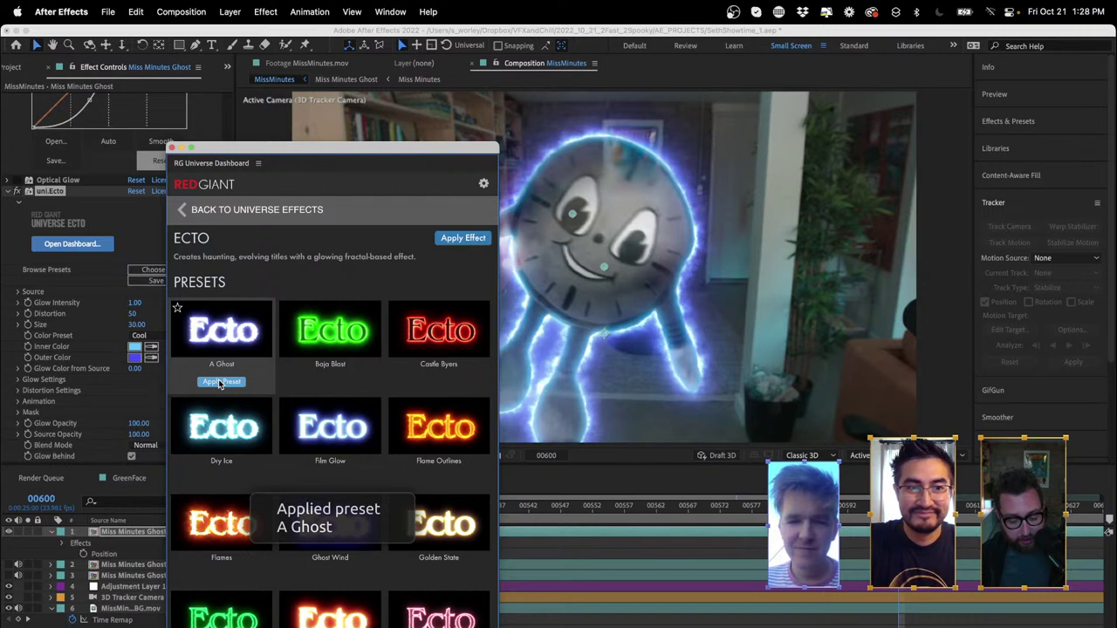
left_click(329, 479)
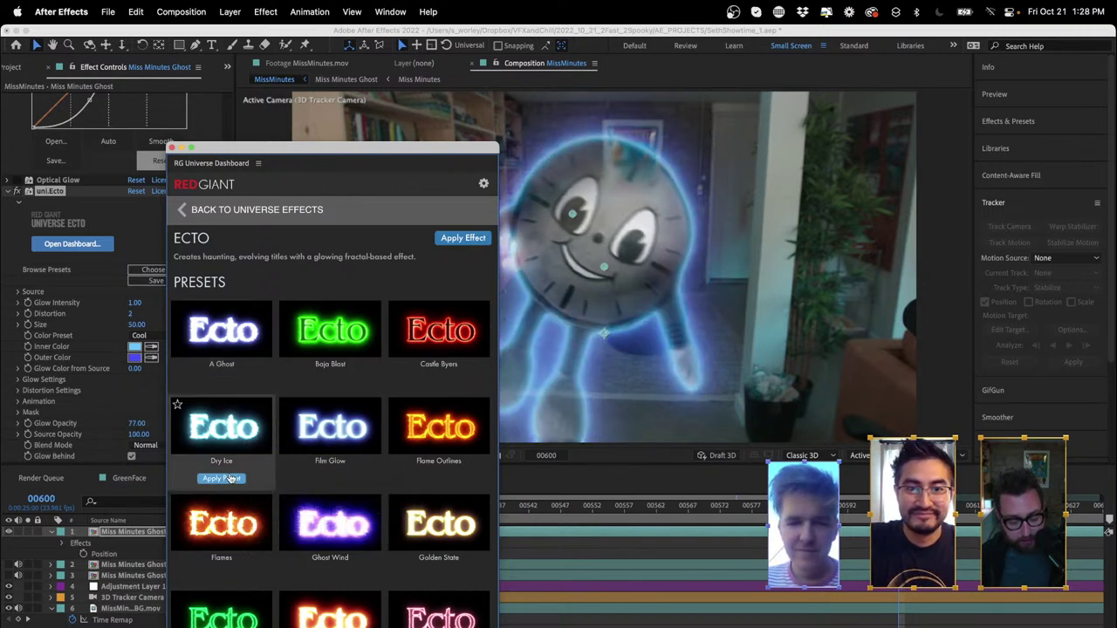
left_click(230, 479)
scroll(229, 480, "down", 5)
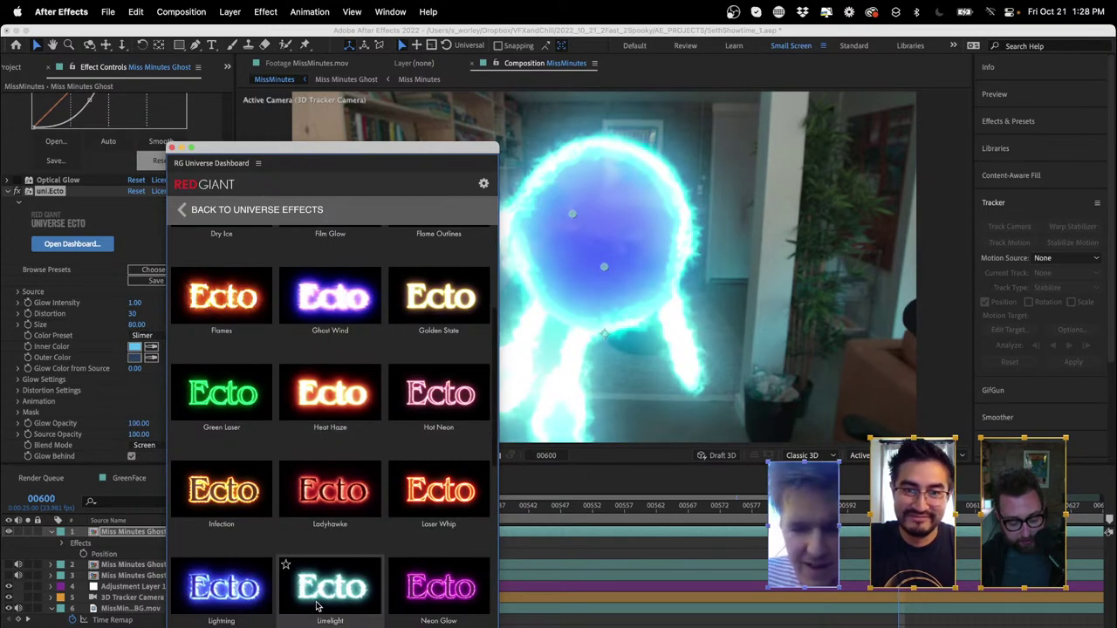
scroll(323, 491, "down", 5)
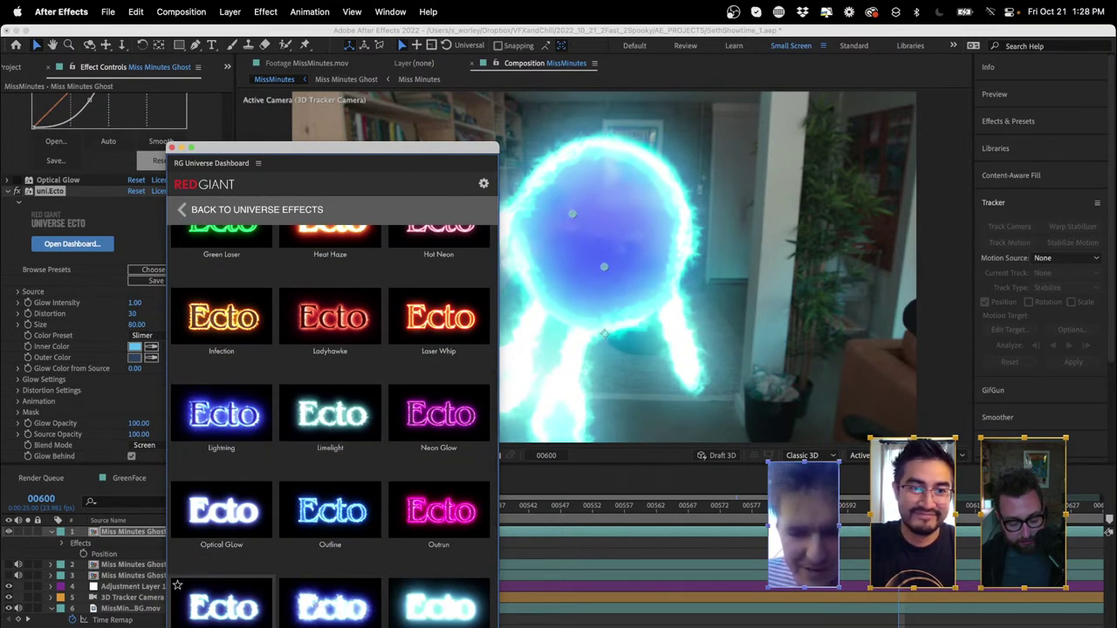
left_click(221, 623)
- Apply the Ecto preset The Librarian to the top Miss Minutes Ghost layer and close the preset browser
scroll(241, 560, "down", 5)
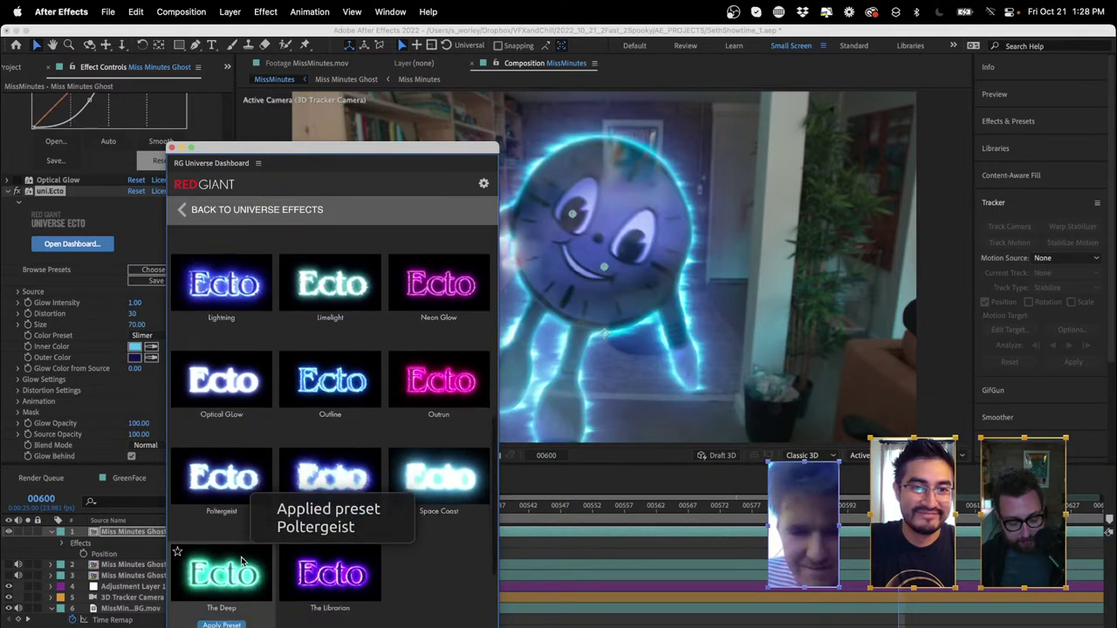
left_click(330, 624)
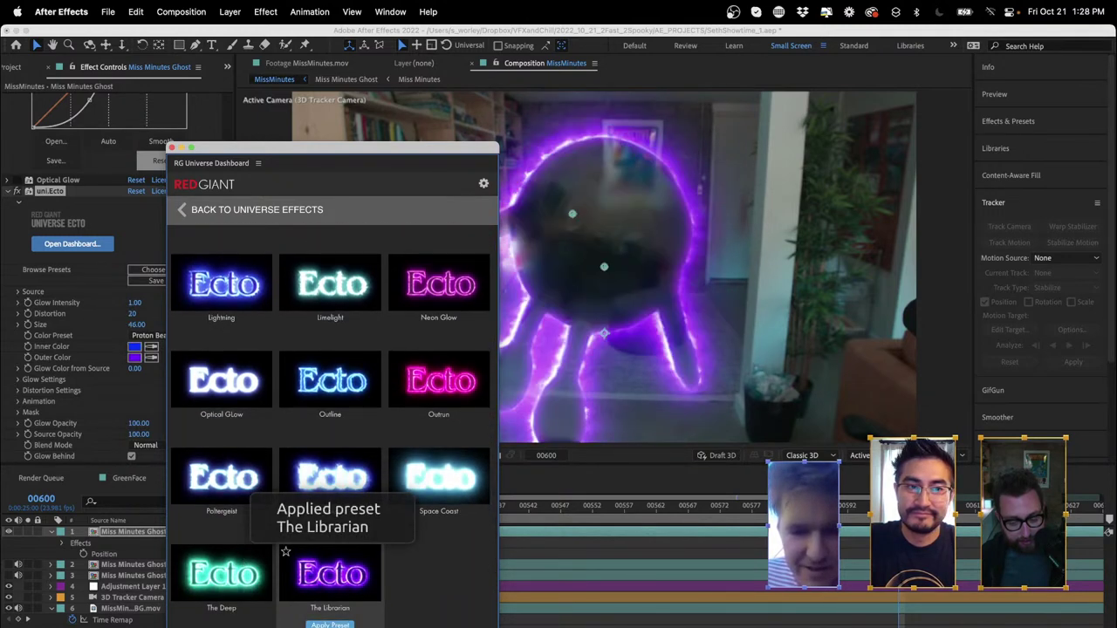
left_click(174, 148)
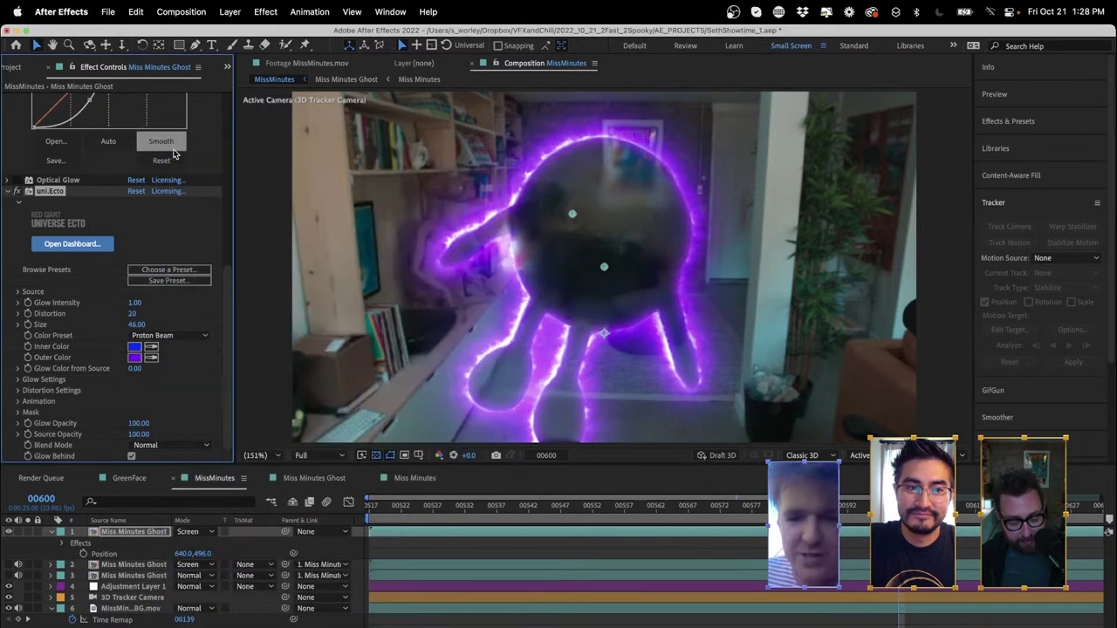
- Set the top Miss Minutes Ghost layer's blending mode to Normal and reduce Ecto's source Tint Strength to 0
left_click(202, 532)
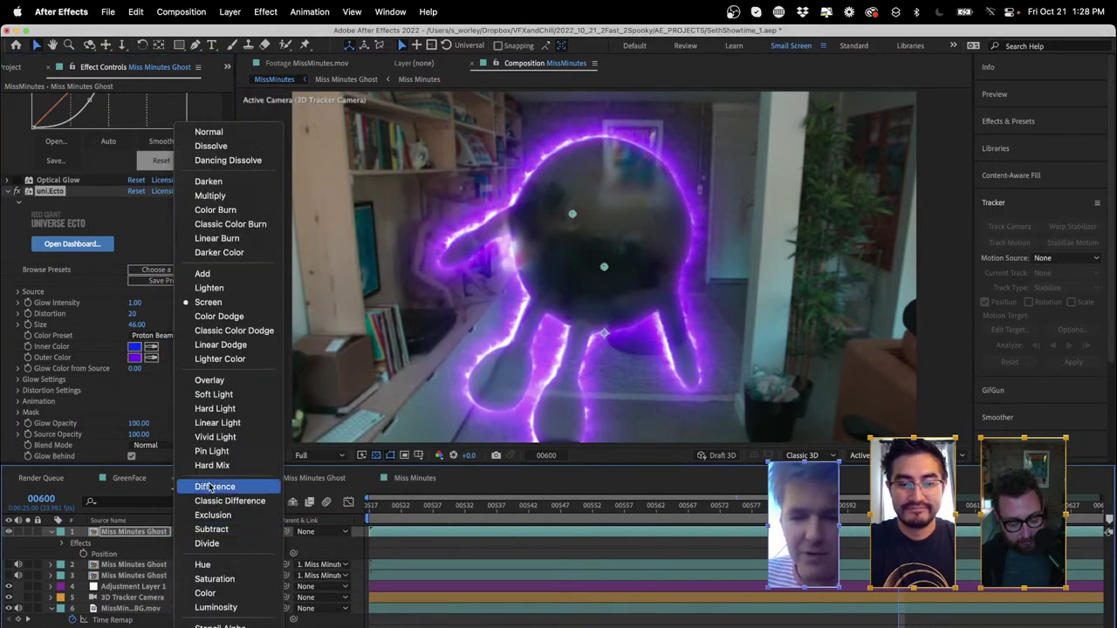
left_click(227, 133)
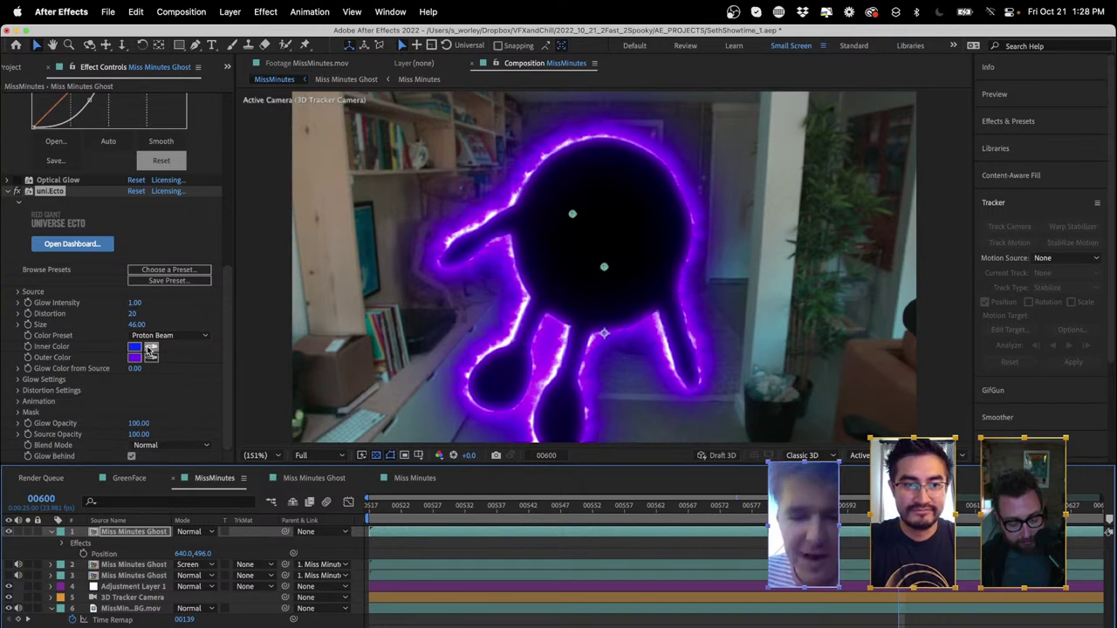
left_click(18, 292)
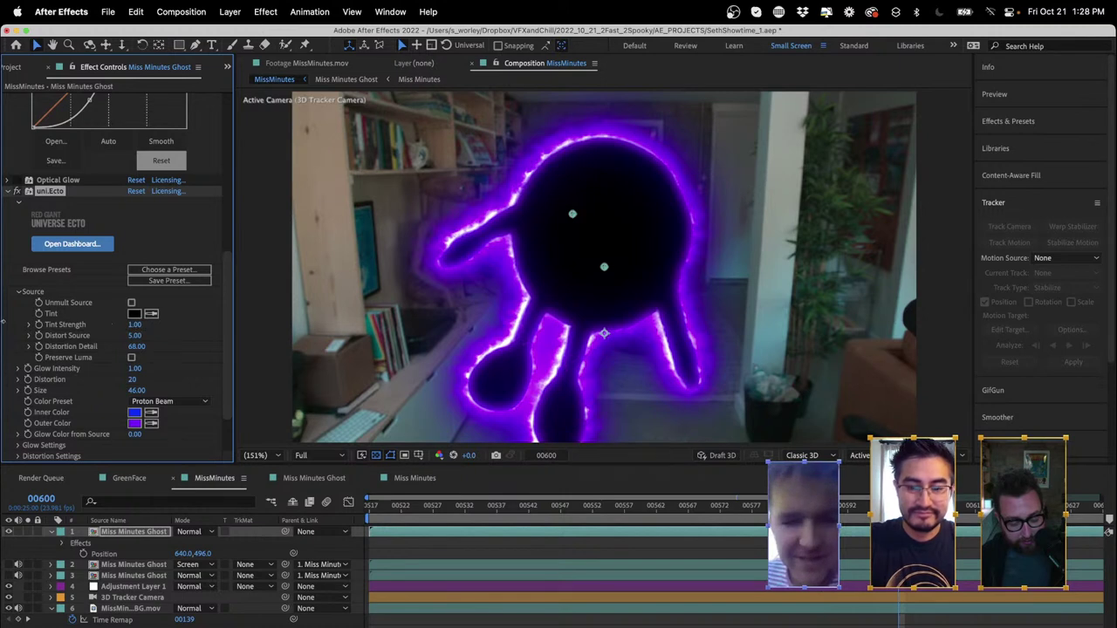
left_click_drag(3, 321, 5, 322)
left_click_drag(136, 325, 3, 320)
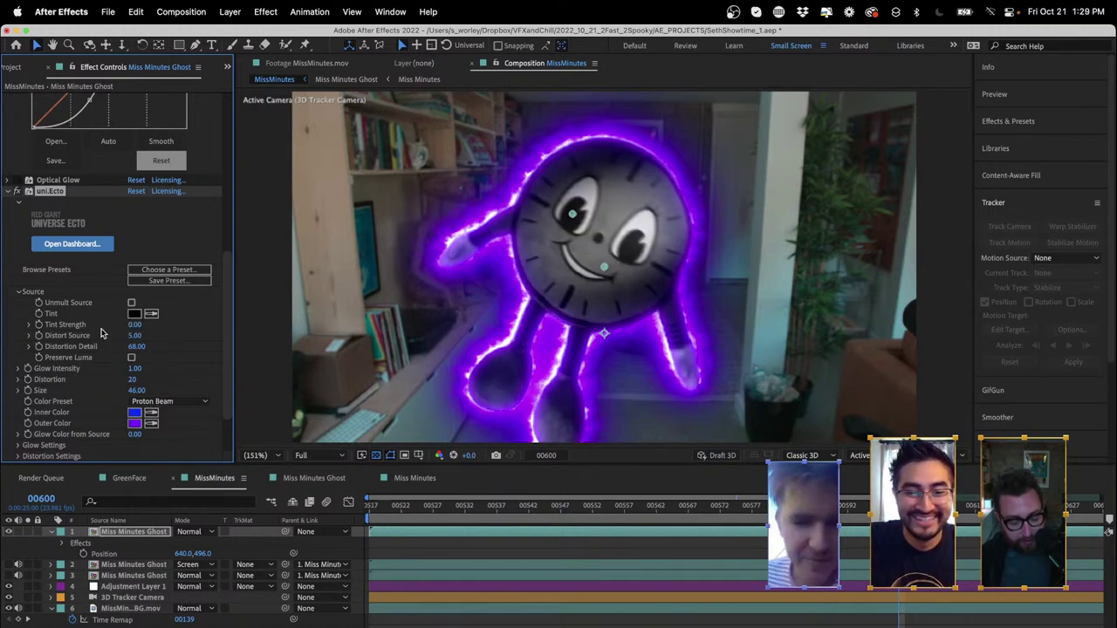
- Disable Ecto on the ghost layer and enable its Optical Glow and VC Color Vibrance effects instead
left_click(18, 191)
left_click(17, 180)
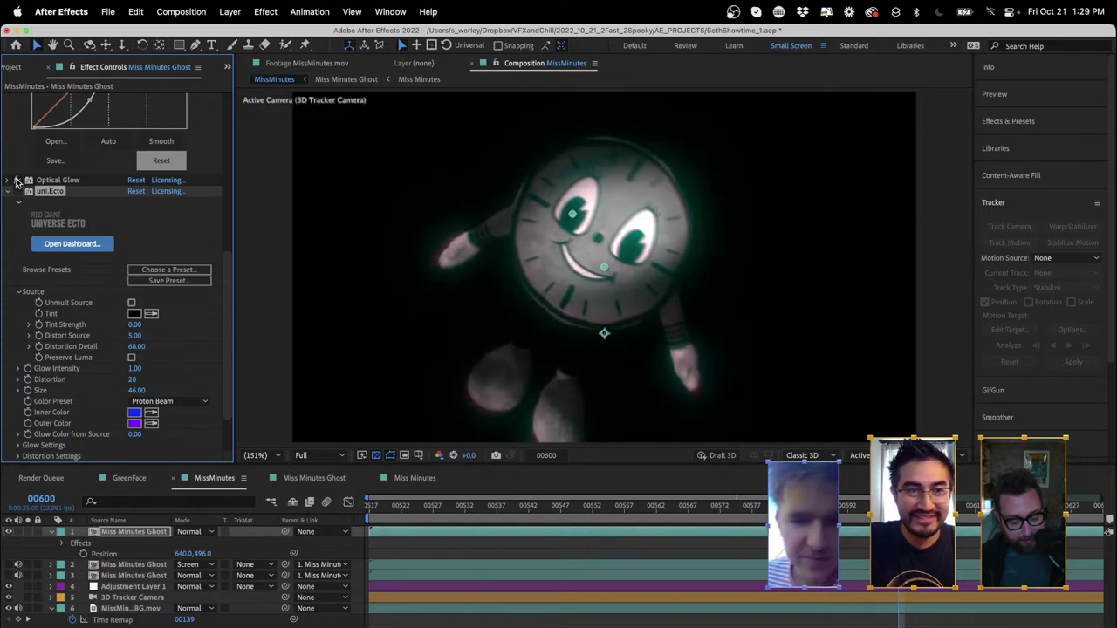
scroll(39, 190, "up", 5)
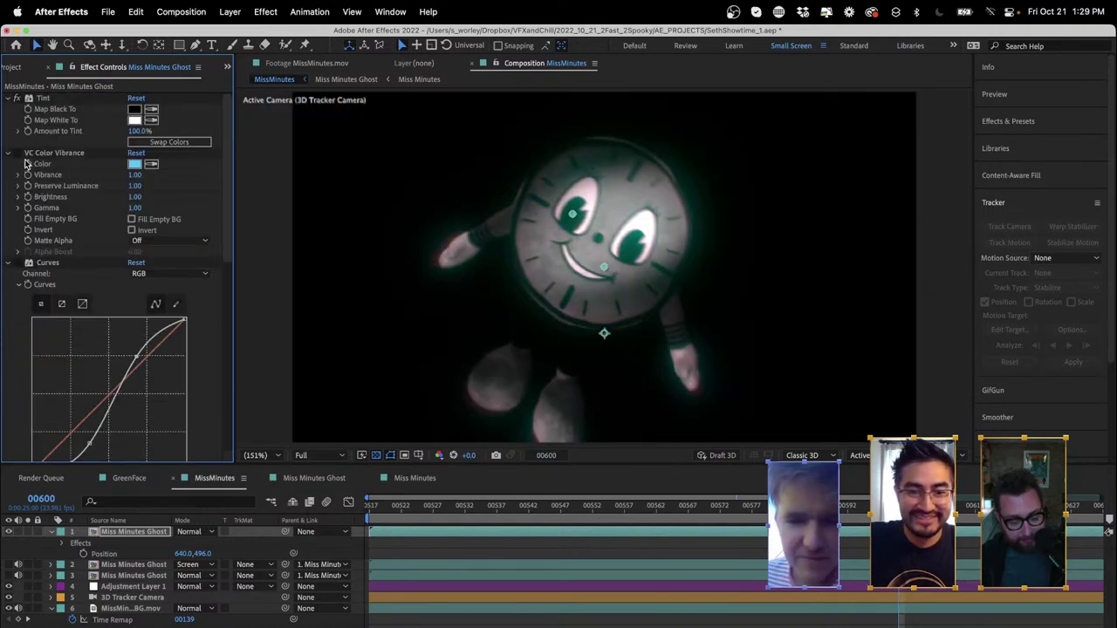
left_click(16, 154)
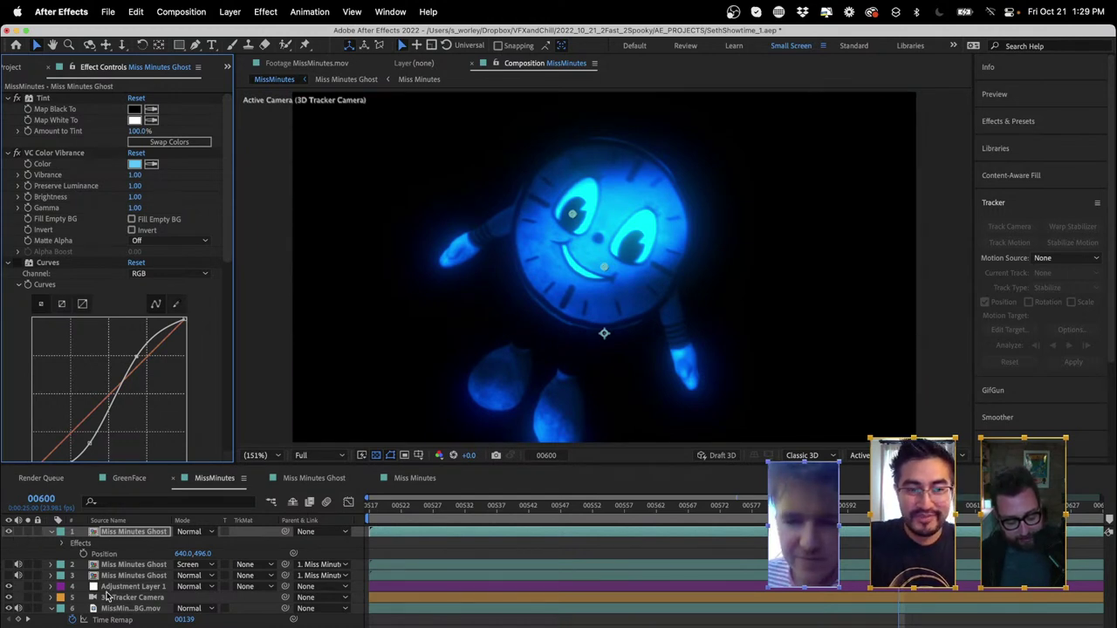
- Set the top Miss Minutes Ghost layer's blending mode to Screen and preview the ghost from around frame 567
left_click(98, 533)
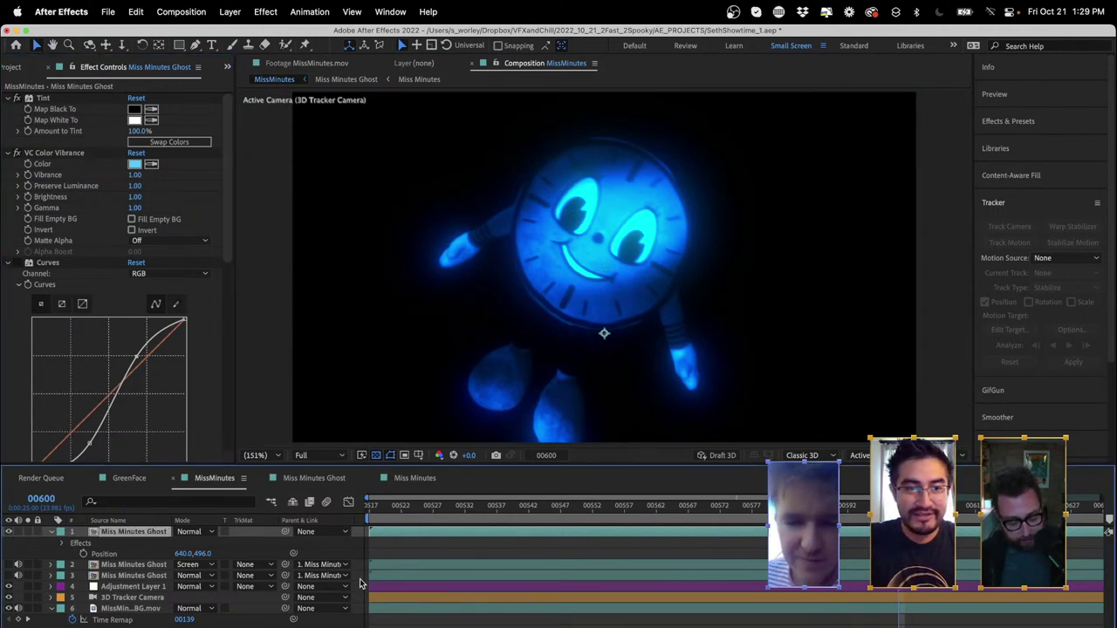
left_click(196, 531)
left_click(229, 303)
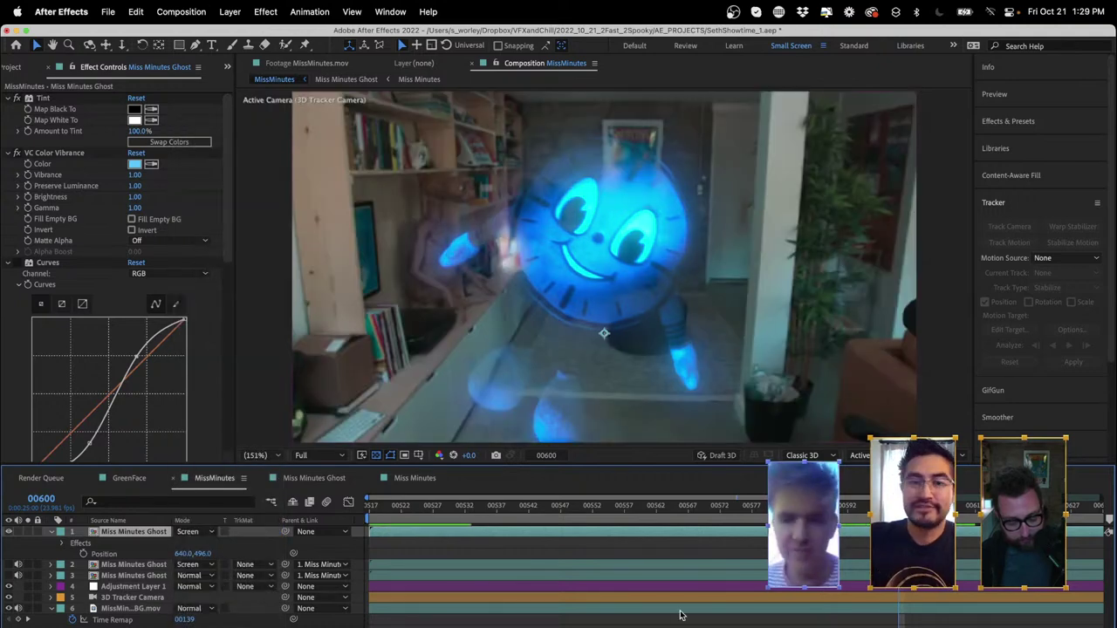
left_click(686, 507)
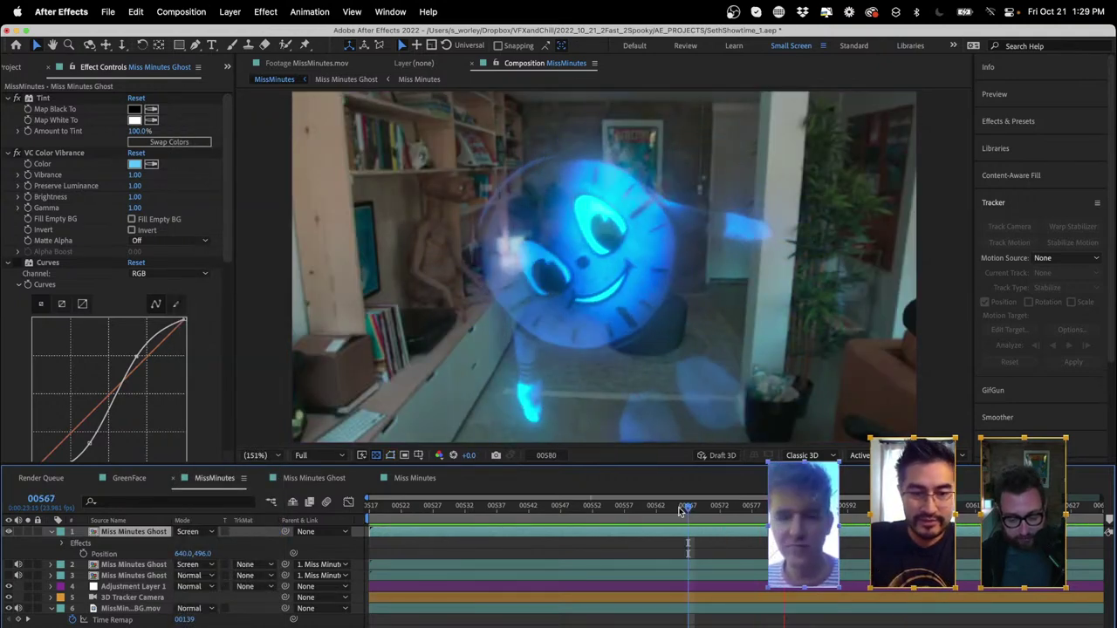
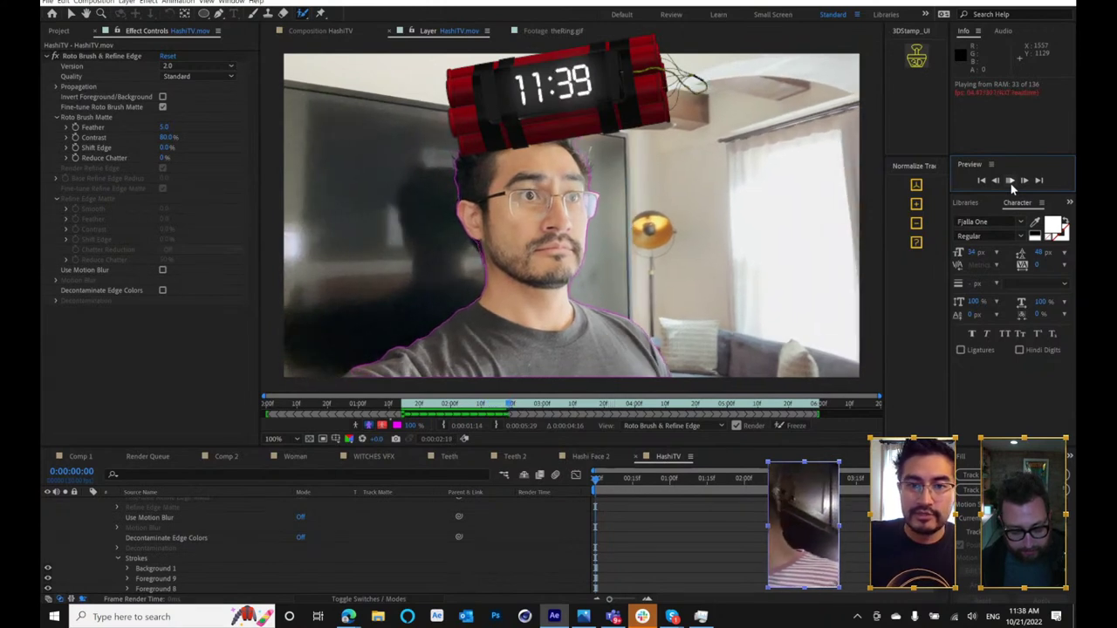
- Play through the Roto Brush matte of HashiTV.mov and add foreground strokes to correct the outline around the head and neck
left_click(1011, 180)
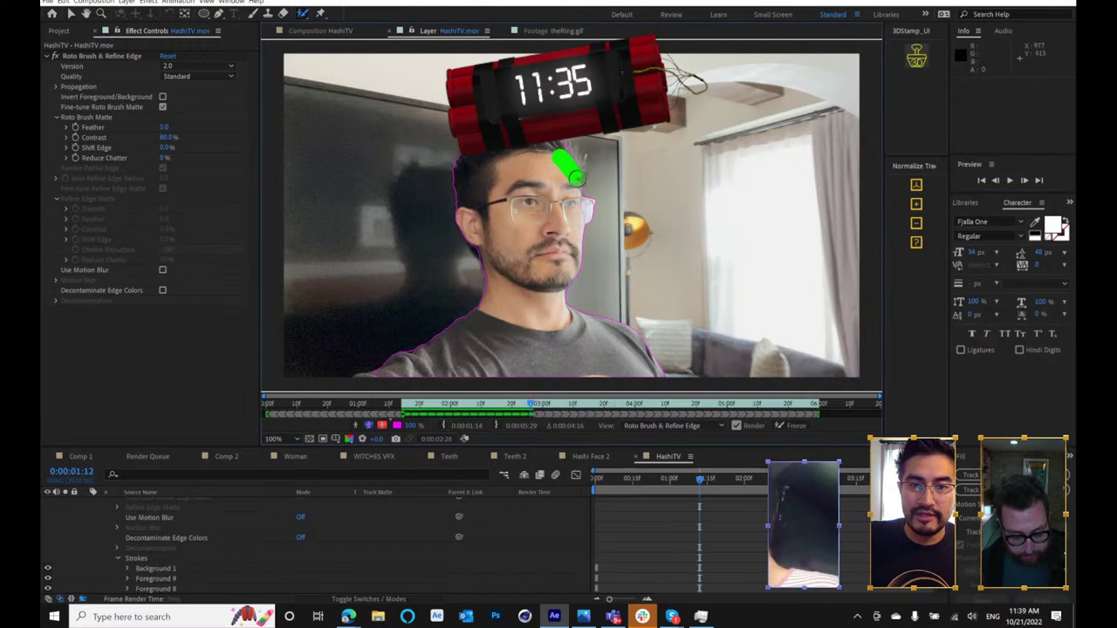
left_click(1009, 181)
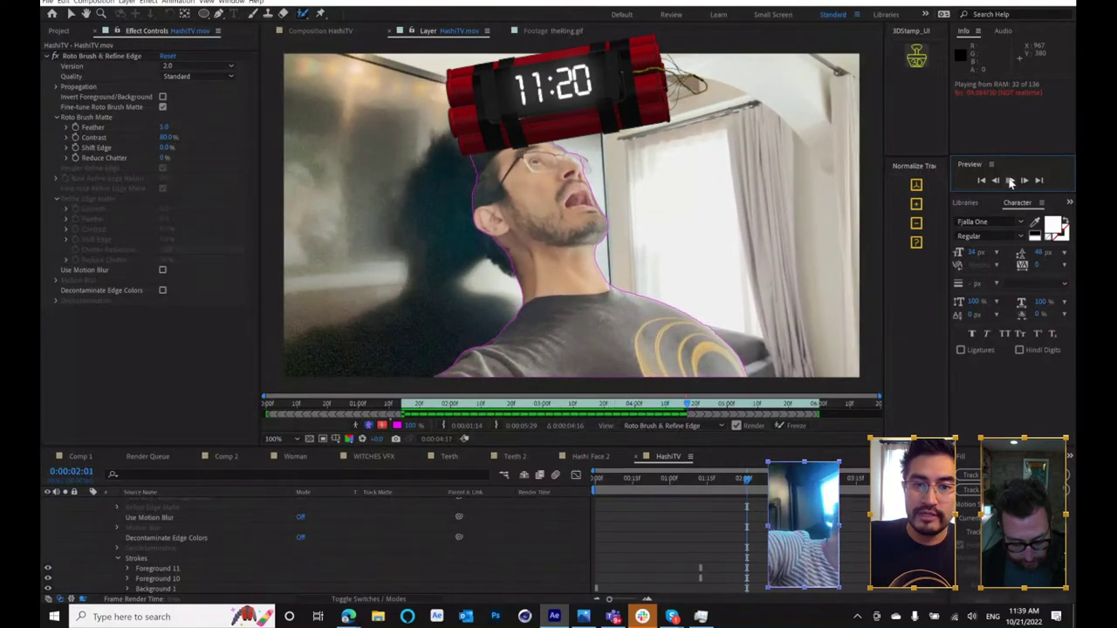
left_click(507, 249)
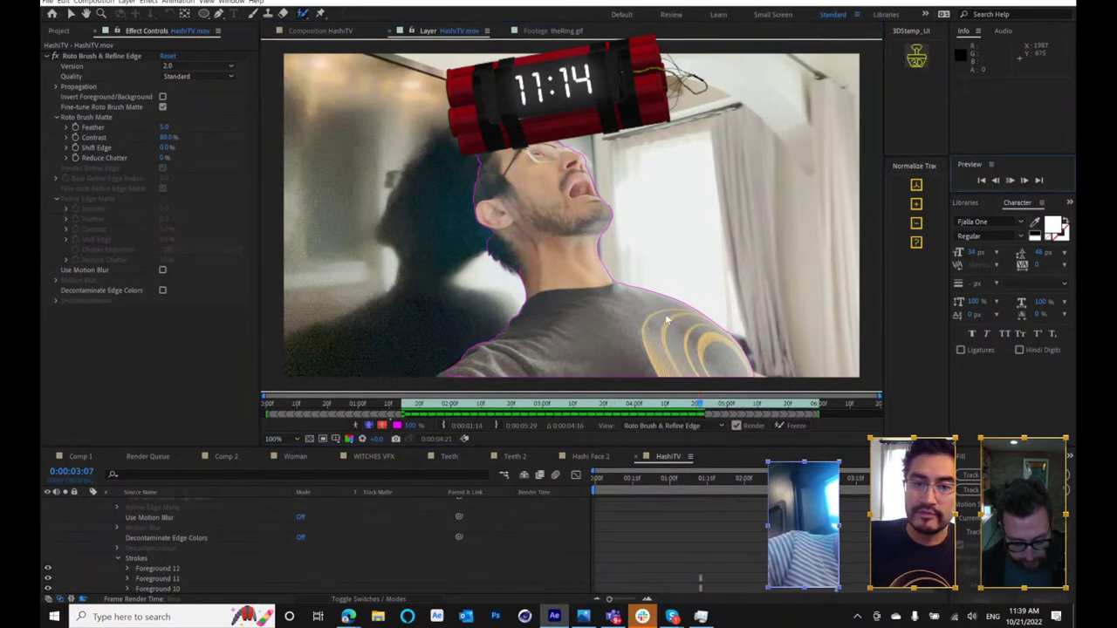
key("space")
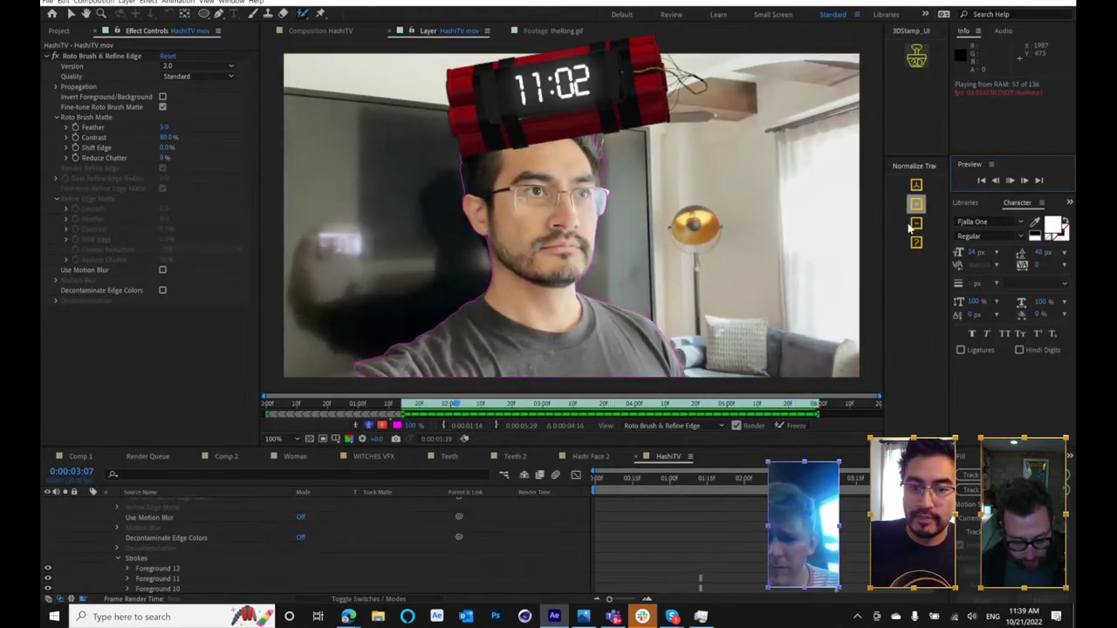
left_click(1008, 181)
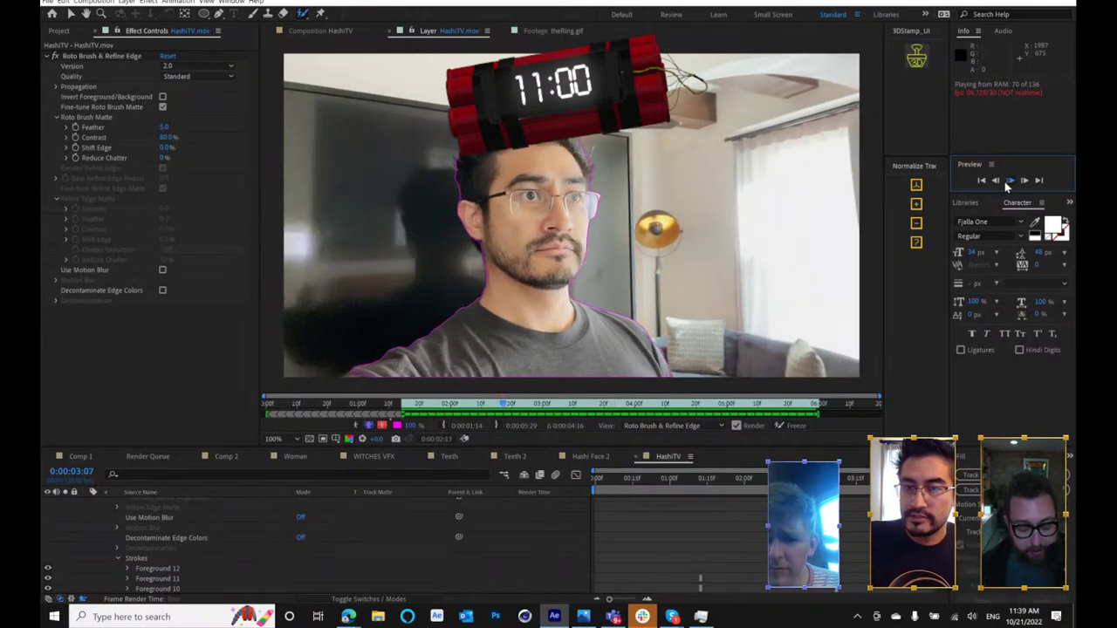
- In the HashiTV composition, pre-compose the rotoscoped top HashiTV.mov layer, moving all attributes into the new composition
left_click(339, 32)
scroll(145, 540, "up", 5)
left_click(86, 503)
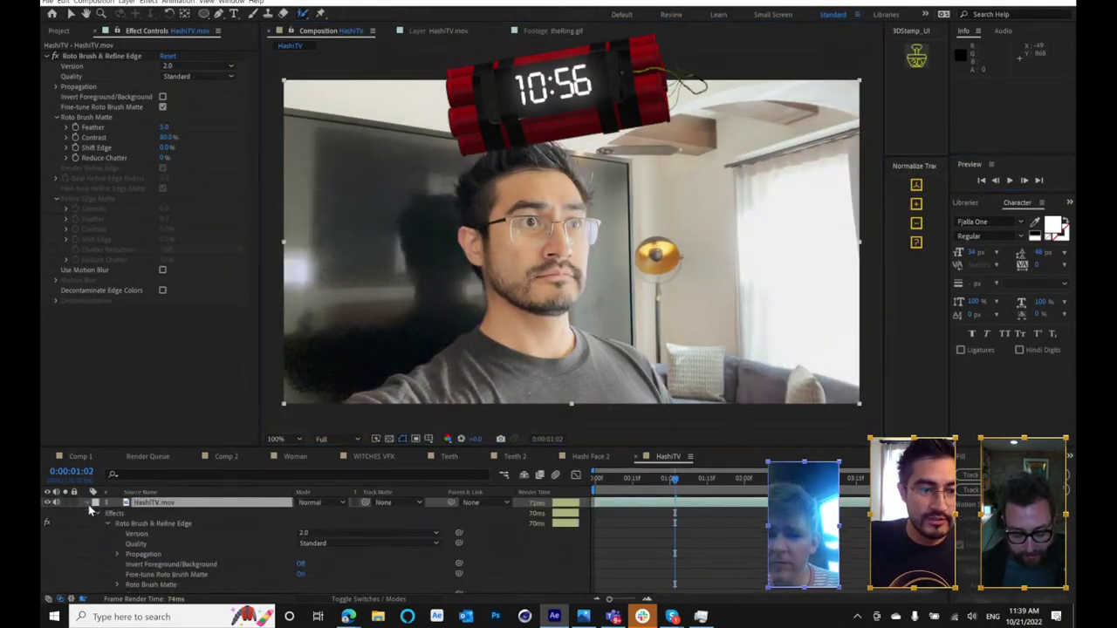
left_click(127, 2)
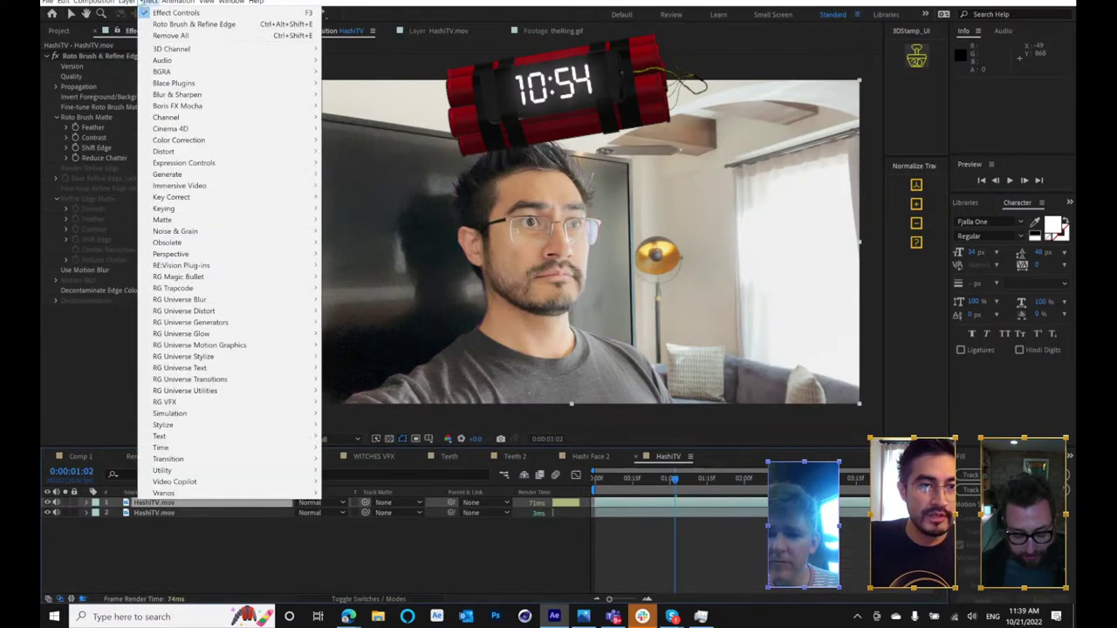
left_click(166, 332)
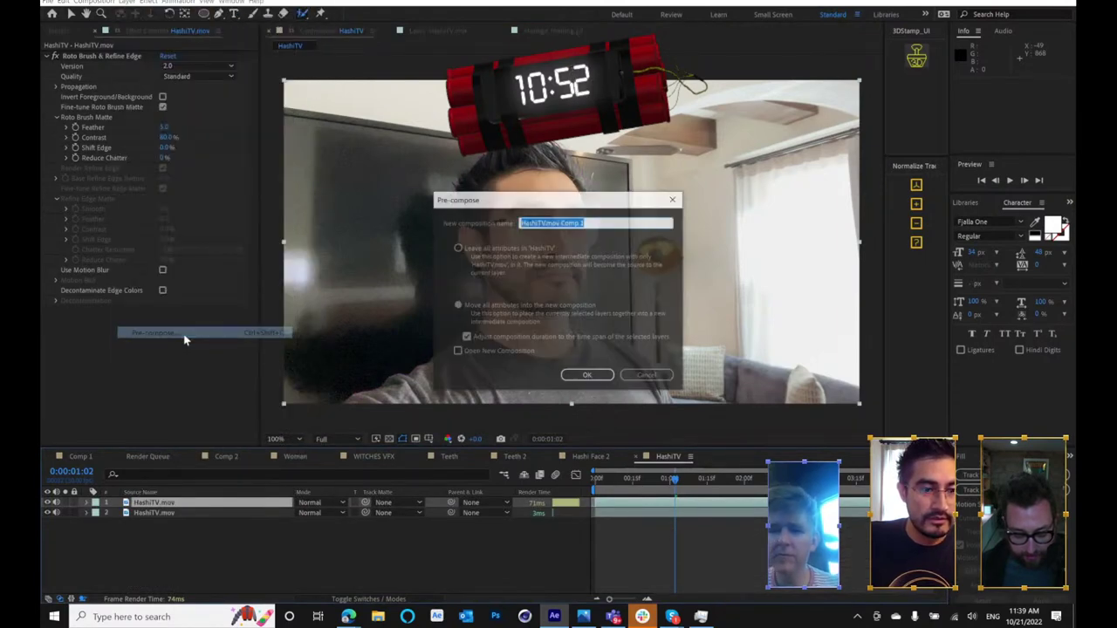
left_click(597, 378)
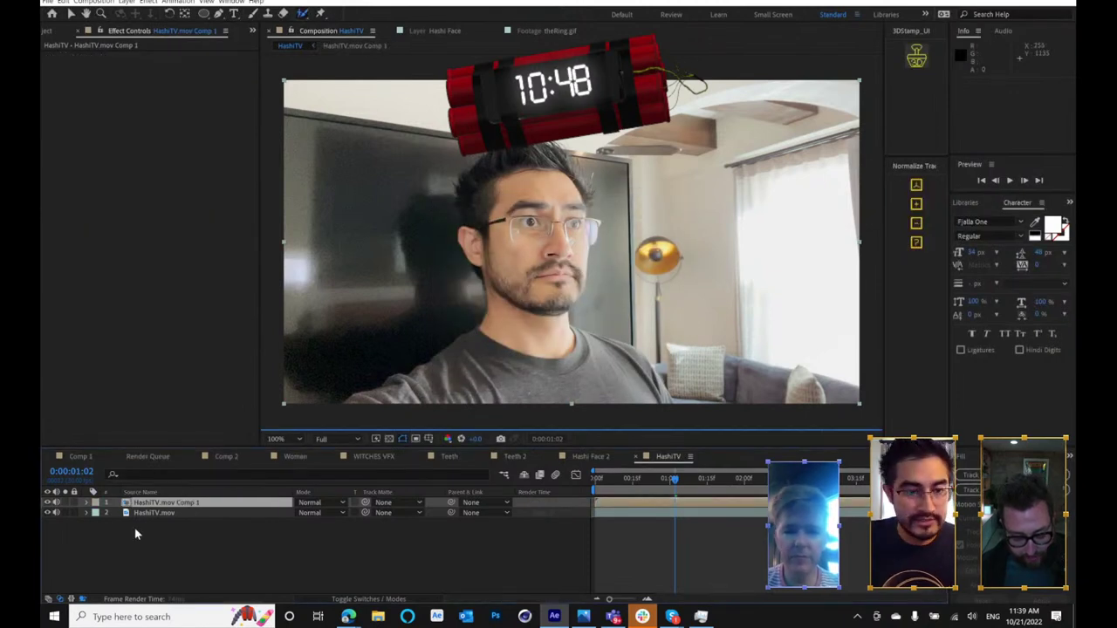
- Check the original HashiTV.mov layer and view the HashiTV composition at 0:00:00:10
left_click(162, 515)
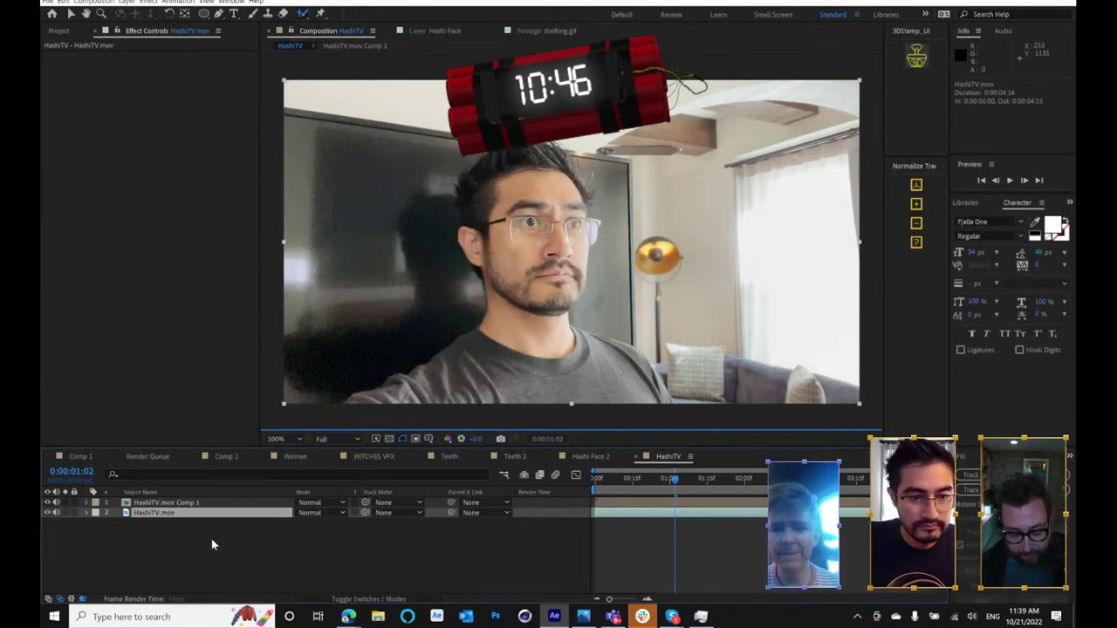
left_click(267, 562)
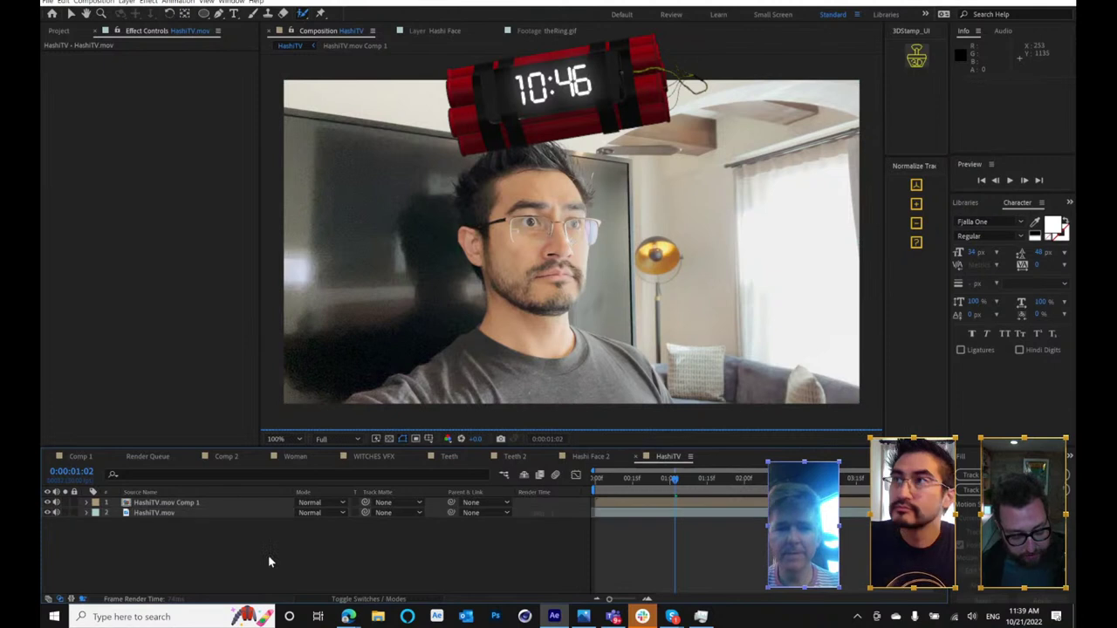
left_click(621, 480)
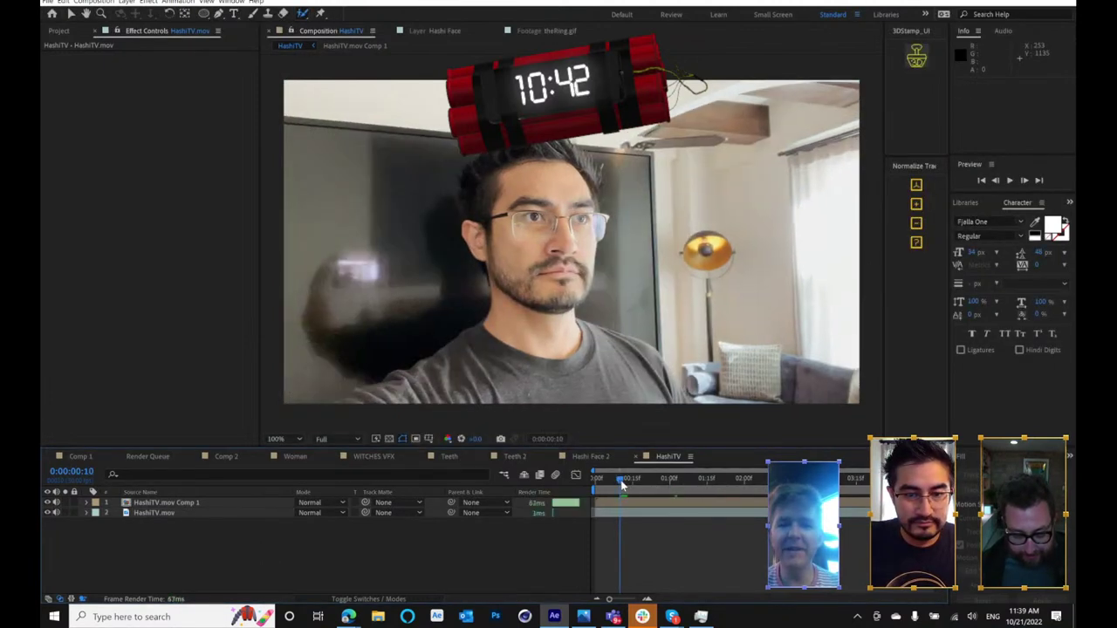
- Scrub HashiTV to 0:00:03:11, check the contents of its pre-composed HashiTV.mov Comp 1 layer, and look at the Hashi Face 2 composition
left_click_drag(622, 484, 846, 506)
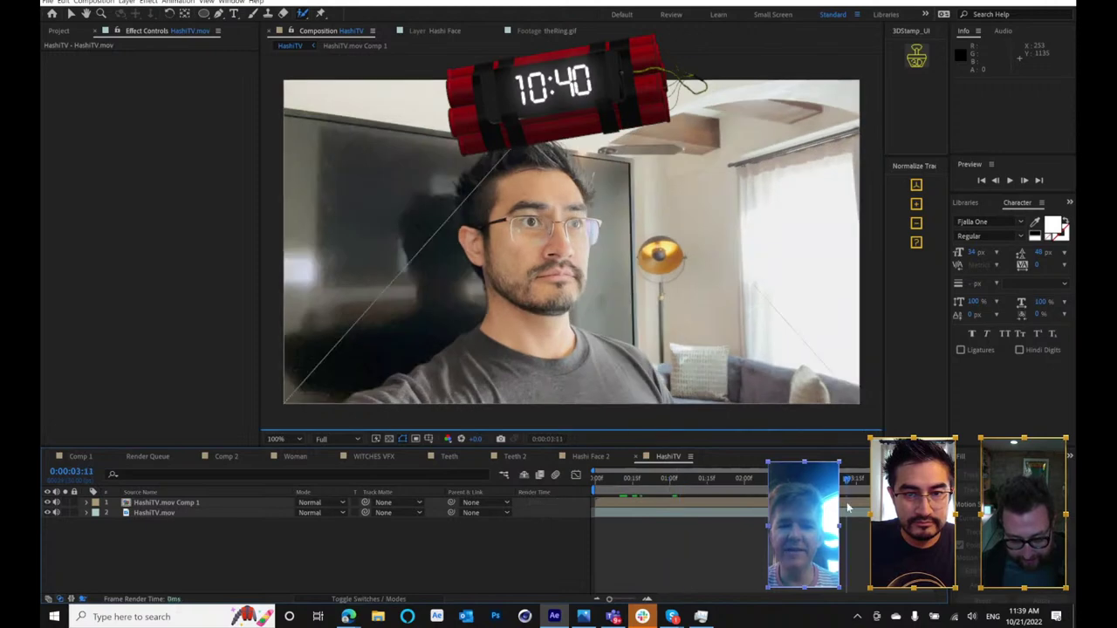
left_click(591, 456)
left_click(668, 456)
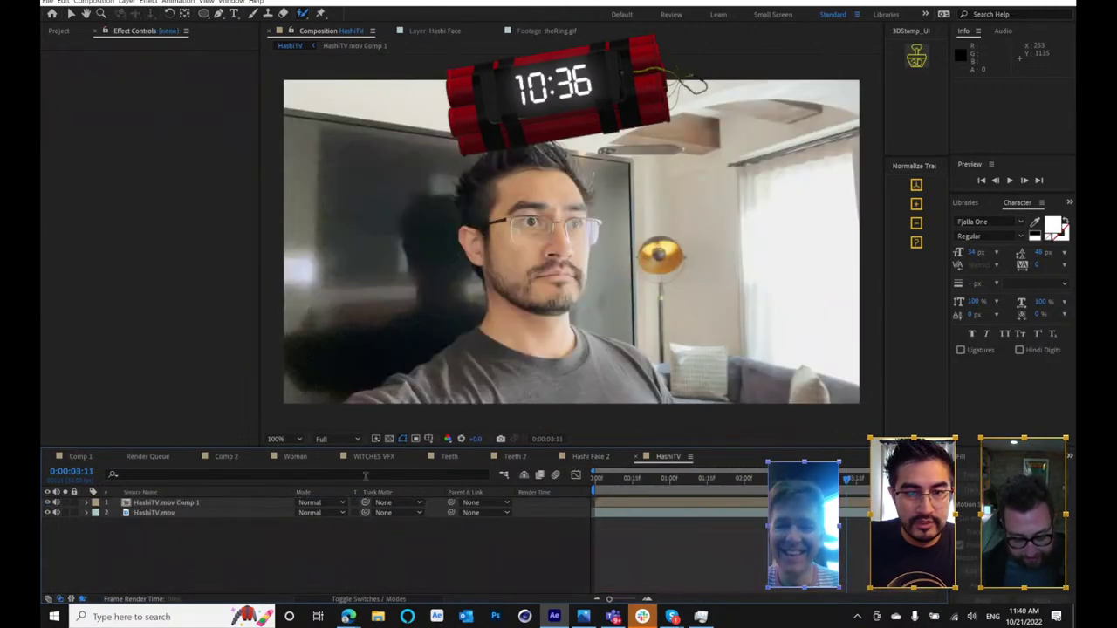
double_click(206, 503)
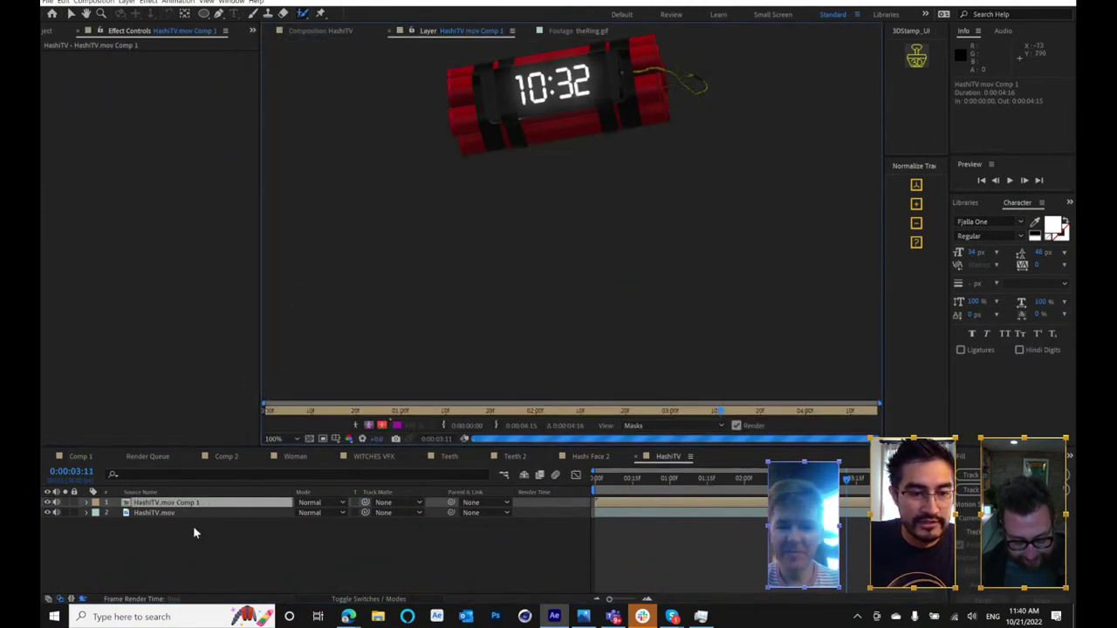
left_click(611, 456)
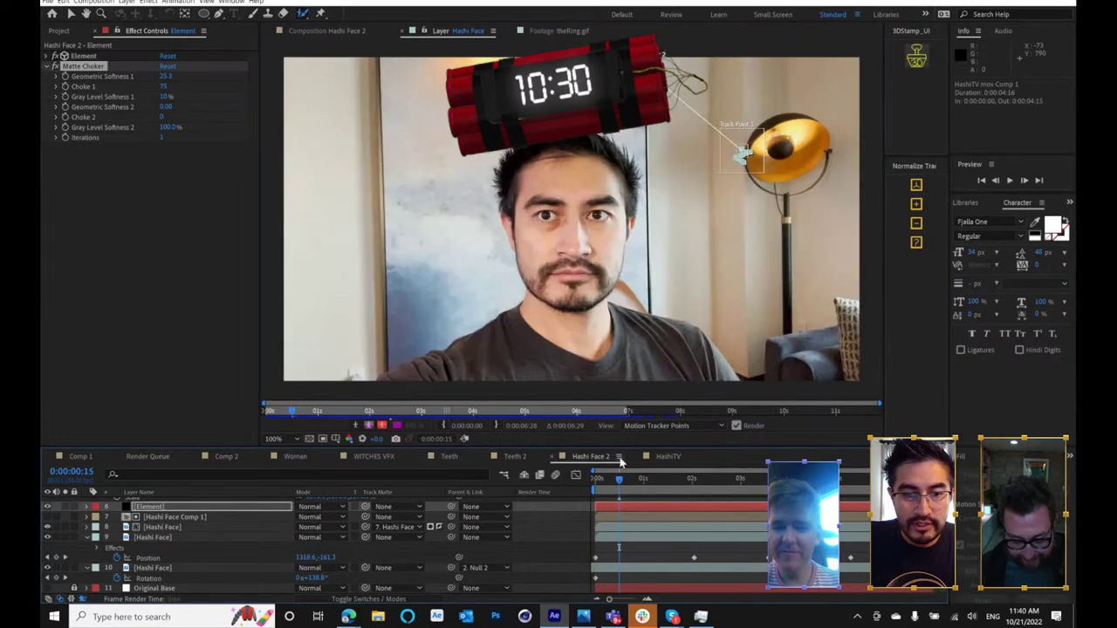
- Return to the HashiTV composition and undo the pre-composition and the last Roto Brush stroke on HashiTV.mov
left_click(668, 456)
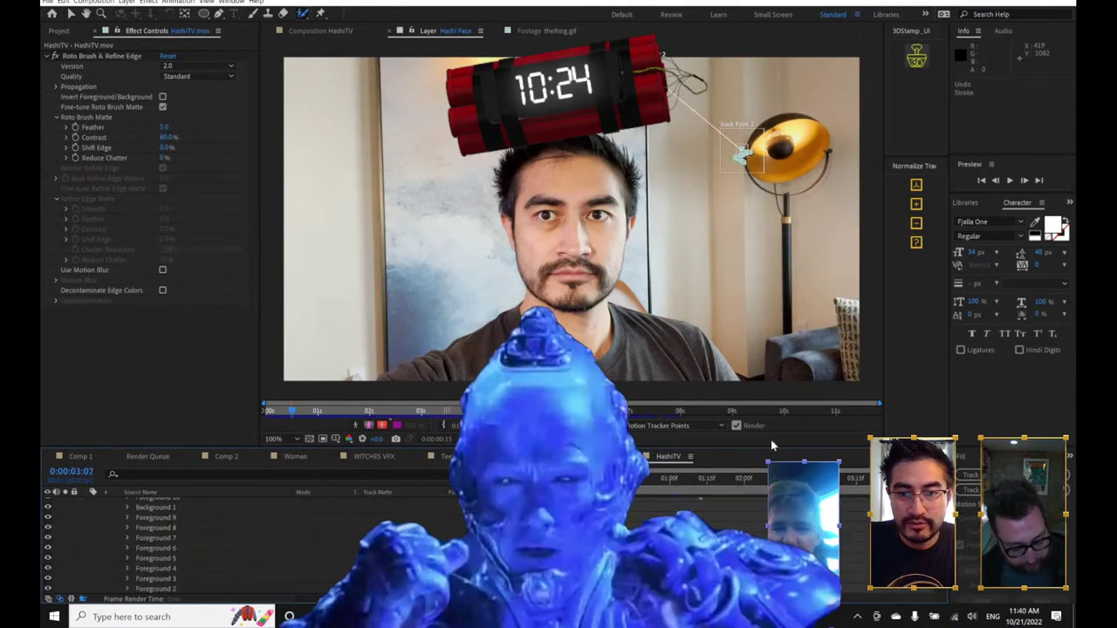
mouse_move(96, 1)
left_mouse_down()
mouse_move(122, 10)
mouse_move(75, 1)
left_mouse_up()
left_click(64, 2)
left_click(64, 3)
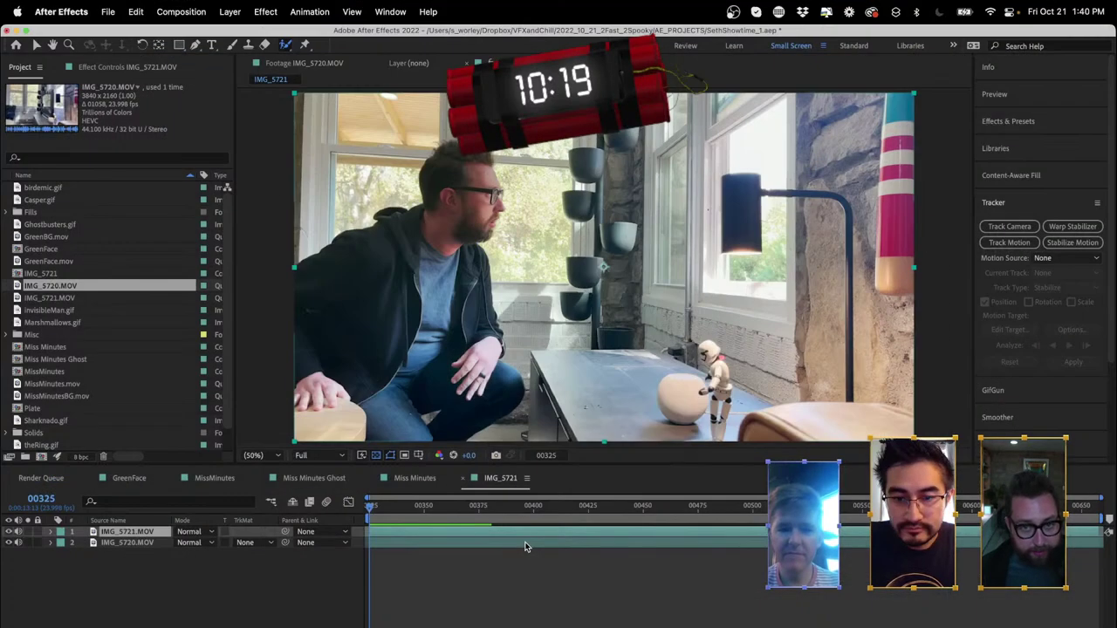
- Scrub the IMG_5721 composition to frame 553, compare the shot with the top IMG_5721.MOV layer hidden and shown, and return to frame 325
left_click_drag(408, 509, 867, 498)
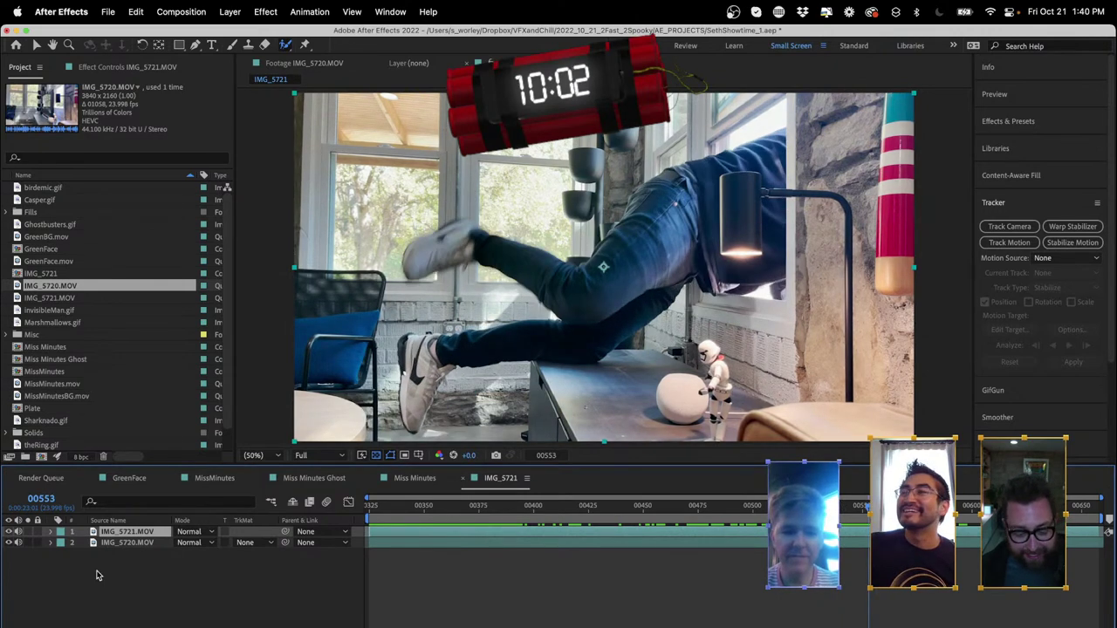
left_click(9, 531)
left_click(9, 532)
left_click(9, 531)
left_click(9, 532)
left_click(9, 531)
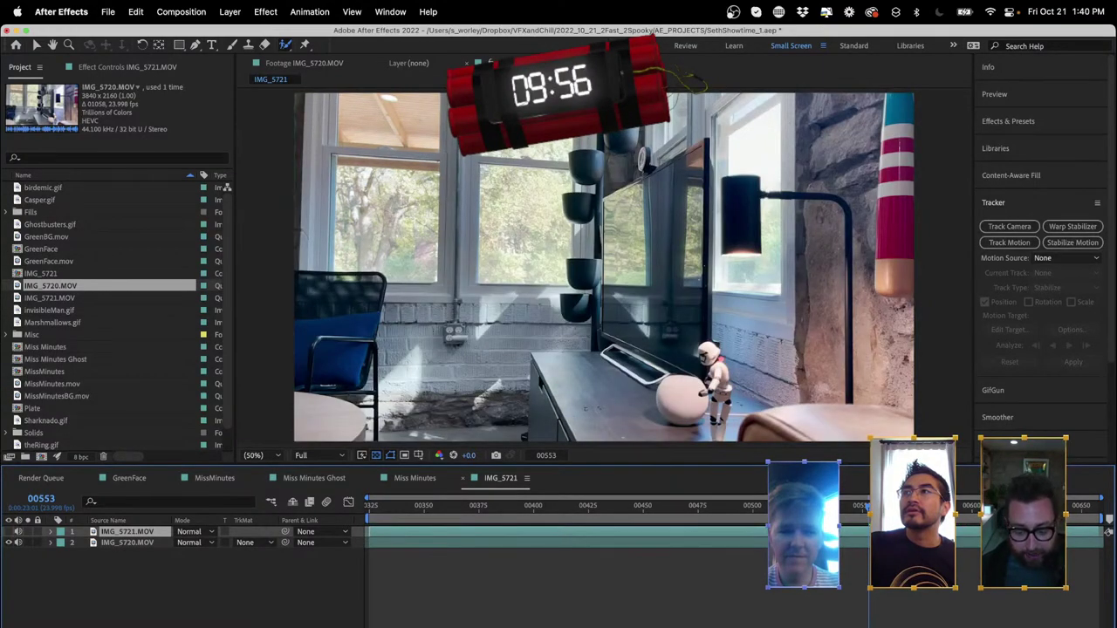
left_click(9, 531)
key("Home")
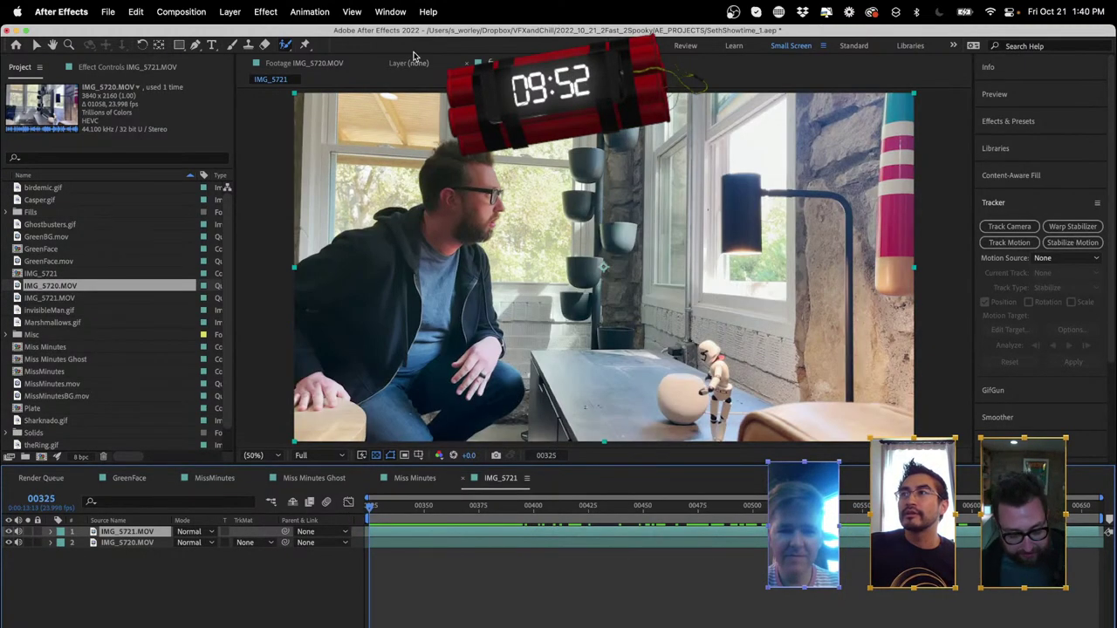
- Open the IMG_5721.MOV layer and paint Roto Brush foreground strokes over the seated man's head, torso, legs and hand at frame 325
double_click(93, 533)
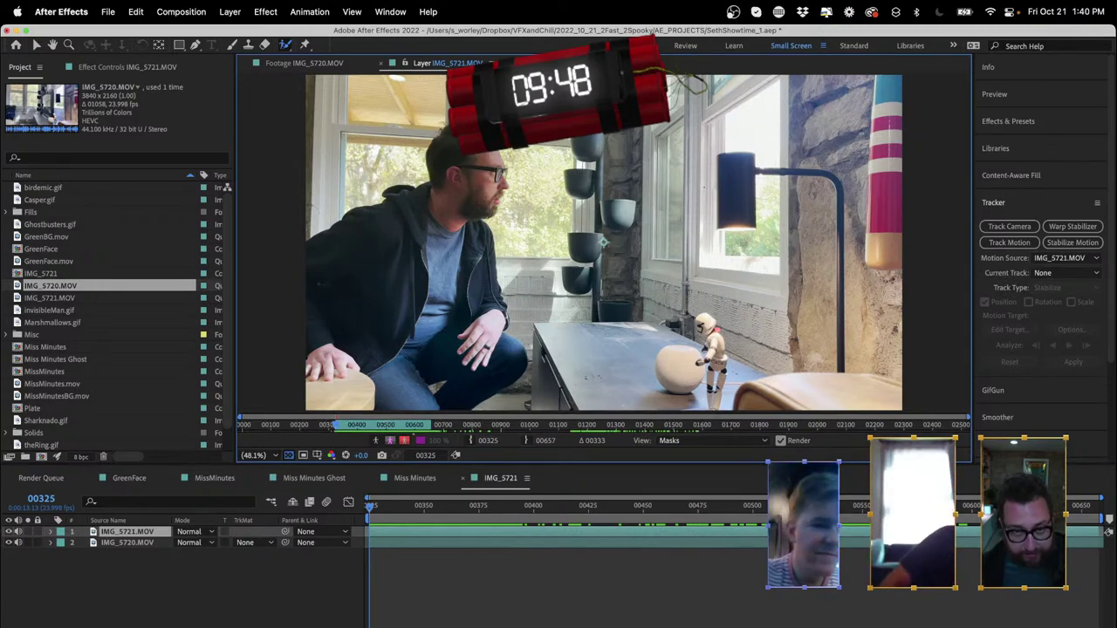
scroll(485, 167, "up", 1)
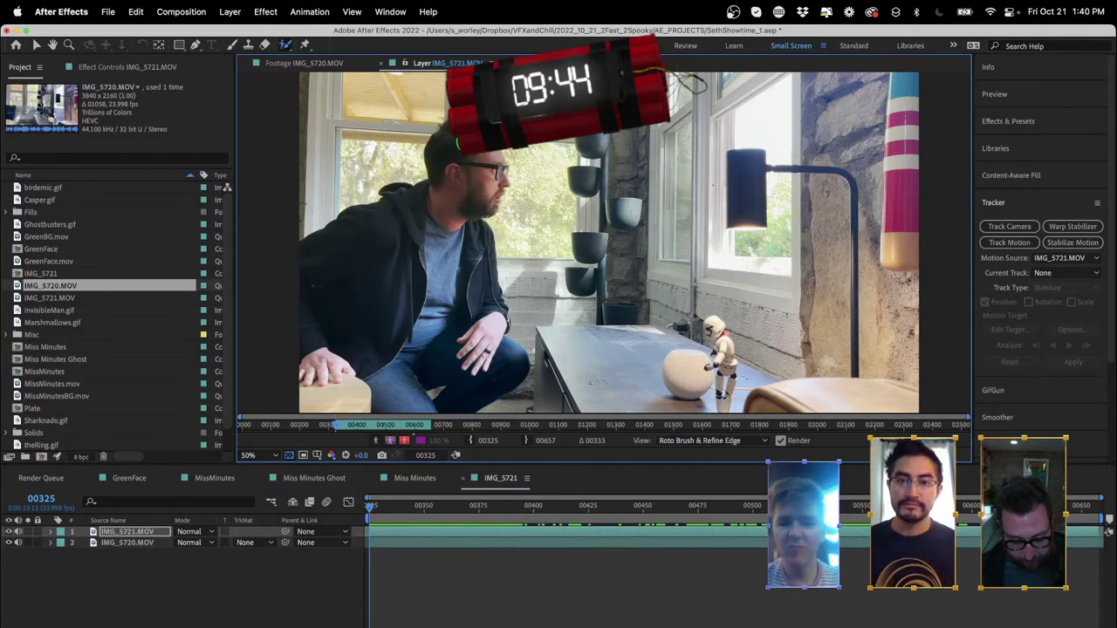
left_click_drag(478, 166, 430, 294)
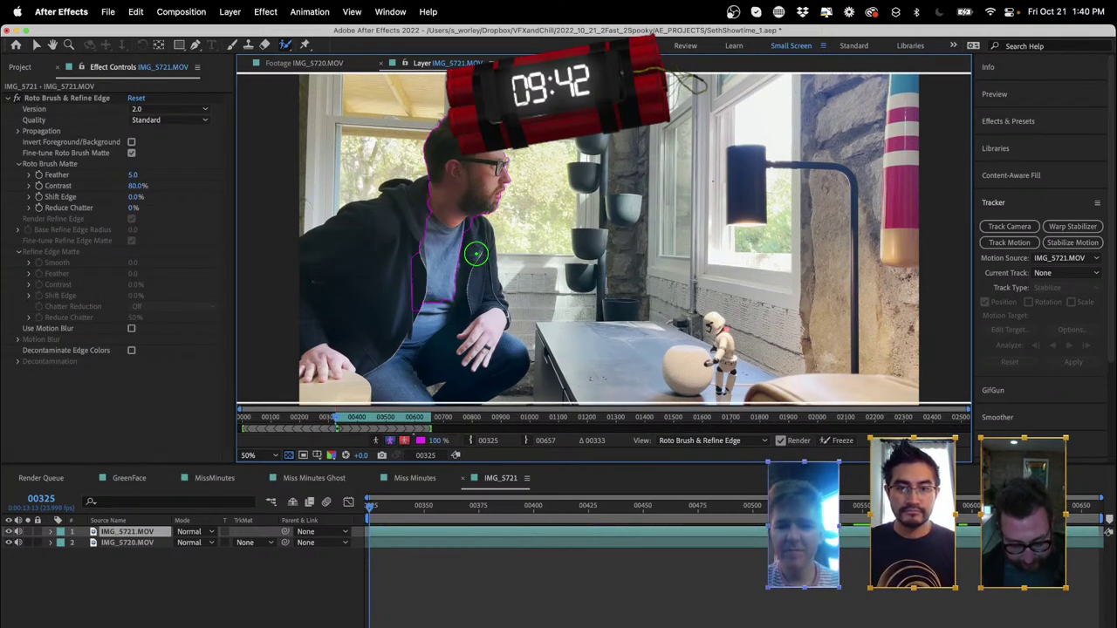
left_click_drag(476, 343, 484, 371)
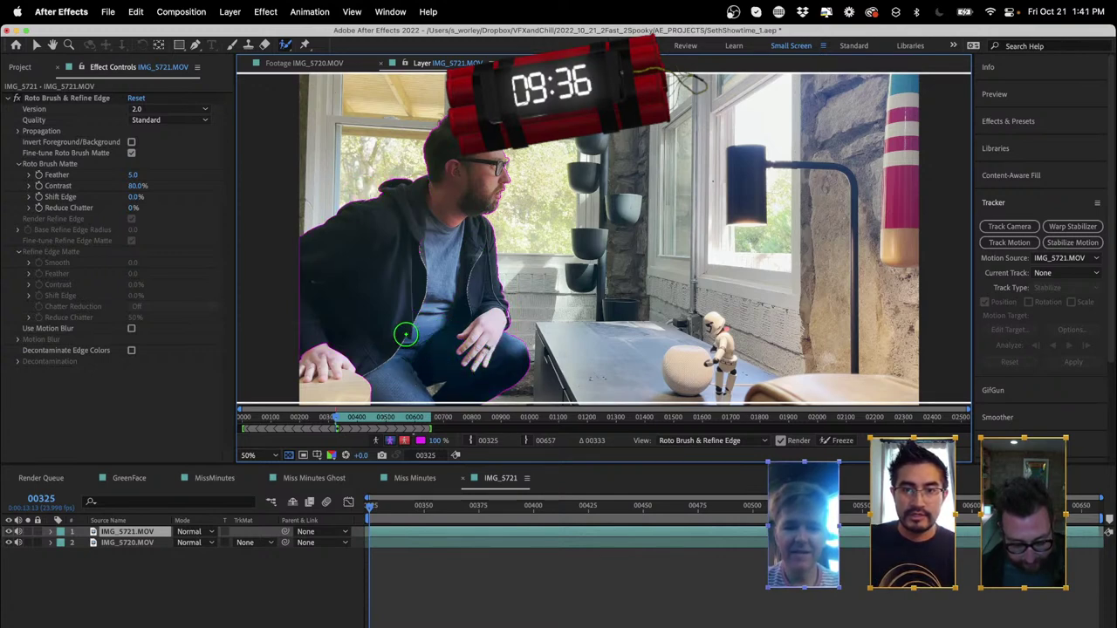
left_click_drag(317, 351, 317, 352)
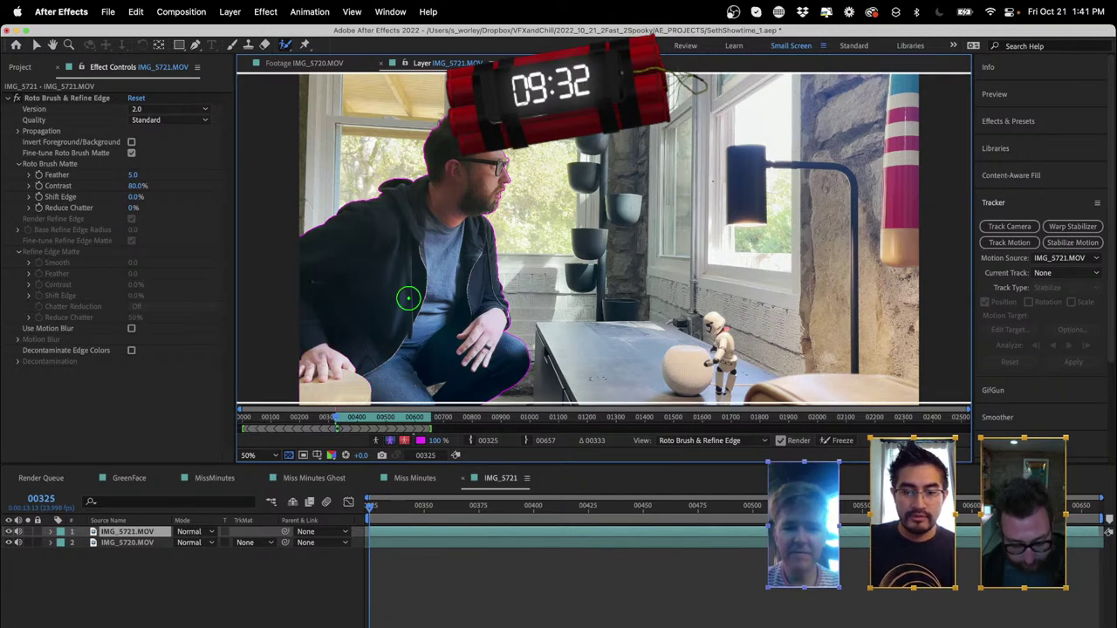
- Step through the Roto Brush propagation on IMG_5721.MOV from frame 325 to about frame 417, checking the outline around the man and his outstretched arm
key("space")
key("Page_Down")
key("Page_Down")
key("Page_Down")
key("Page_Down")
key("Page_Down")
key("Page_Down")
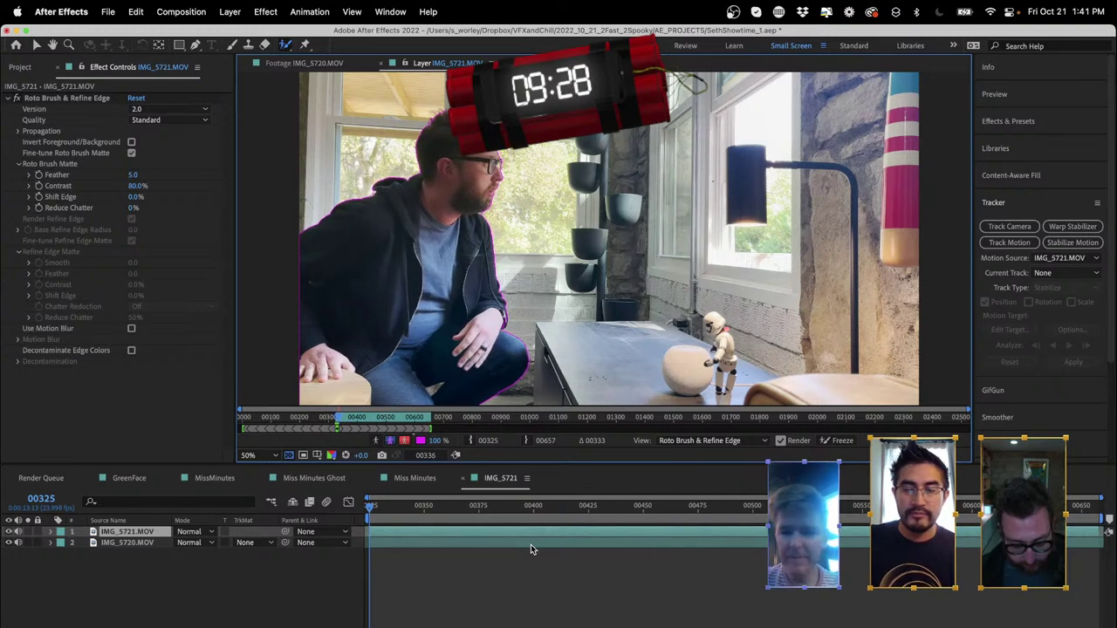
key("Page_Down")
key("Page_Down")
key("Page_Down")
key("Page_Down")
key("Page_Down")
key("Page_Down")
key("Page_Down")
key("Page_Down")
key("Page_Down")
key("Page_Down")
key("Page_Down")
key("Page_Down")
key("Page_Down")
key("Page_Down")
key("Page_Down")
key("Page_Down")
key("Page_Down")
key("Page_Down")
key("Page_Down")
key("Page_Down")
key("Page_Down")
key("Page_Down")
key("Page_Down")
key("Page_Down")
key("Page_Down")
key("Page_Down")
key("Page_Down")
key("Page_Down")
key("Page_Down")
key("Page_Down")
key("Page_Down")
key("Page_Down")
key("Page_Down")
key("Page_Down")
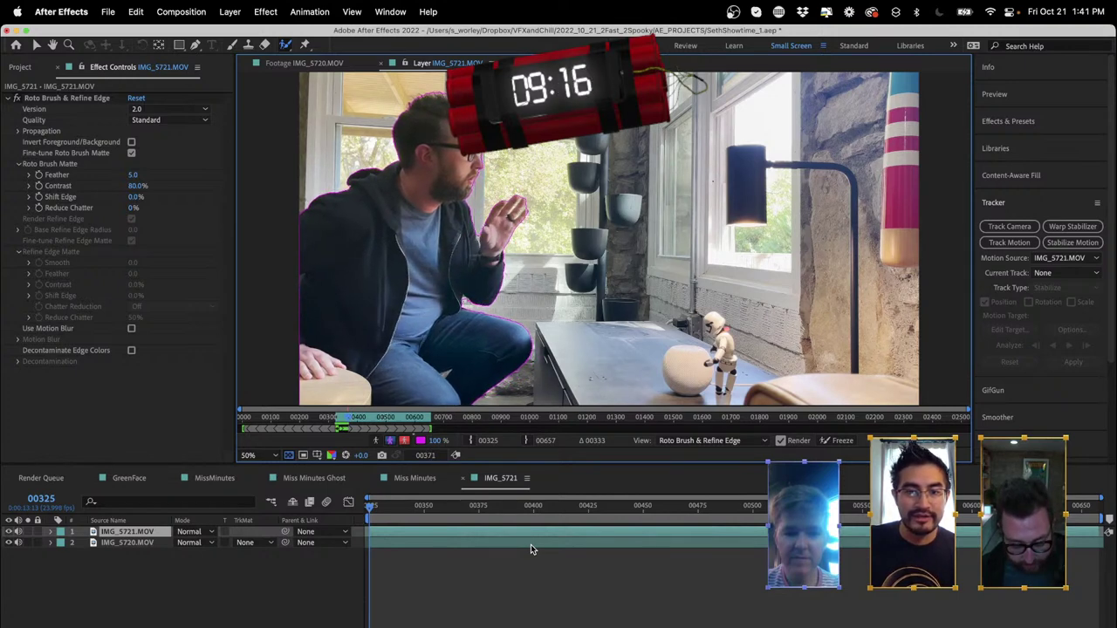
key("Page_Down")
key("Page_Down")
key("Page_Down")
key("Page_Down")
key("Page_Down")
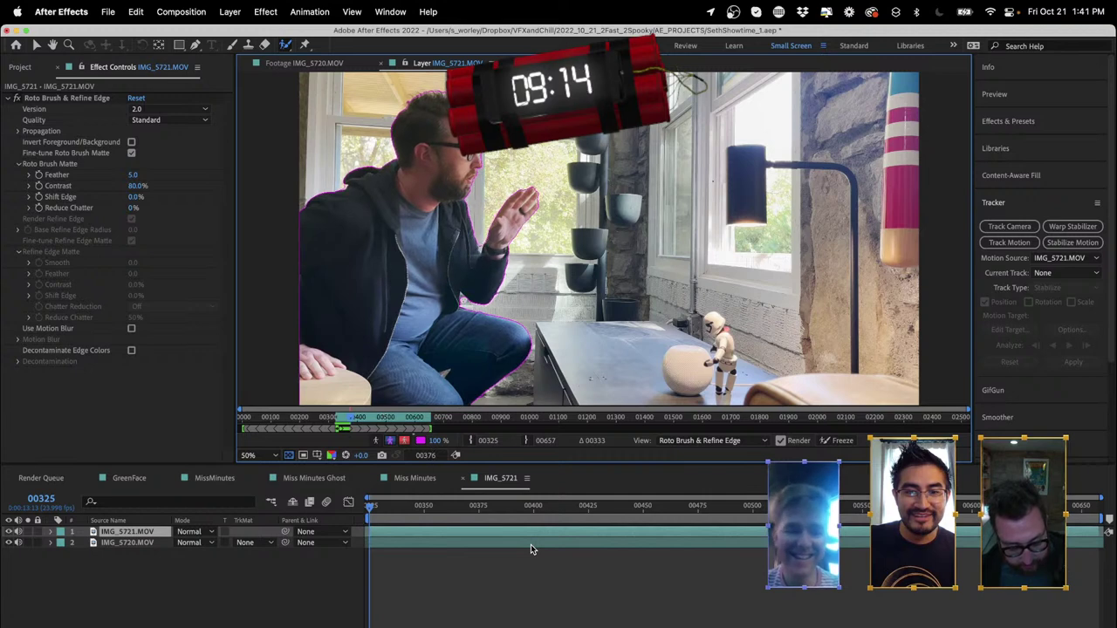
key("Page_Down")
key("Page_Down")
key("Page_Down")
key("Page_Down")
key("Page_Down")
key("Page_Down")
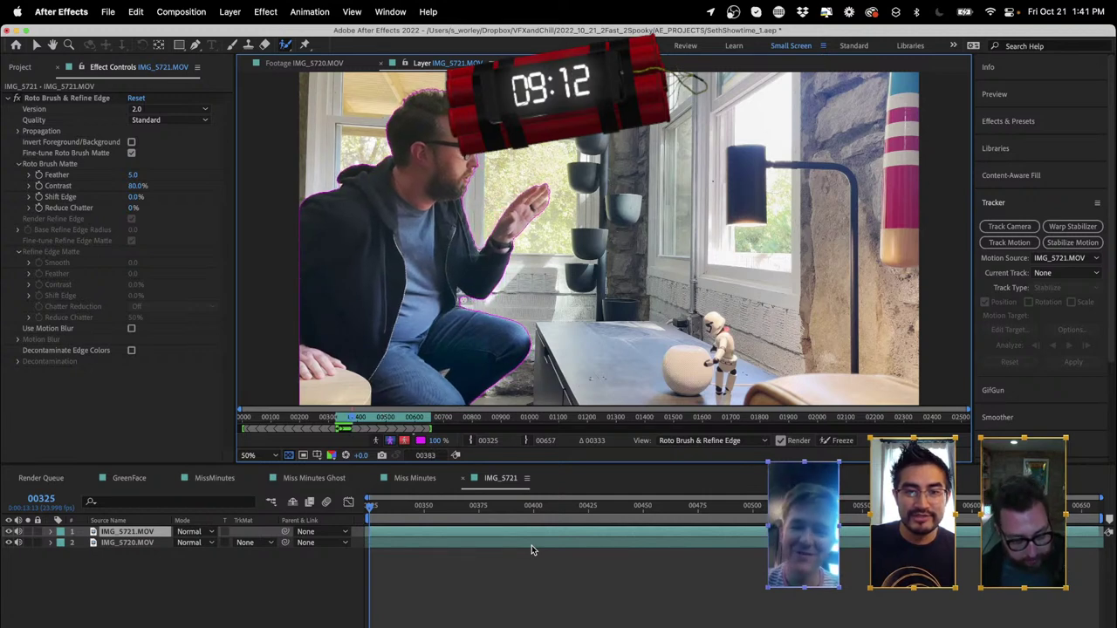
key("Page_Down")
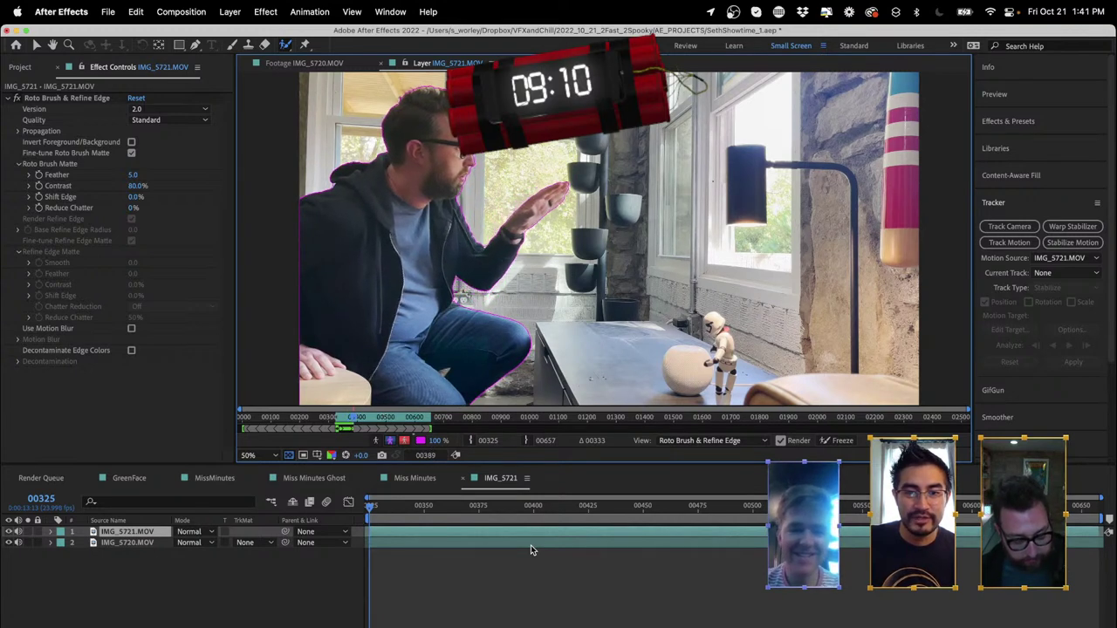
key("Page_Down")
key("Page_Down")
key("Page_Down")
key("Page_Down")
key("Page_Down")
key("Page_Down")
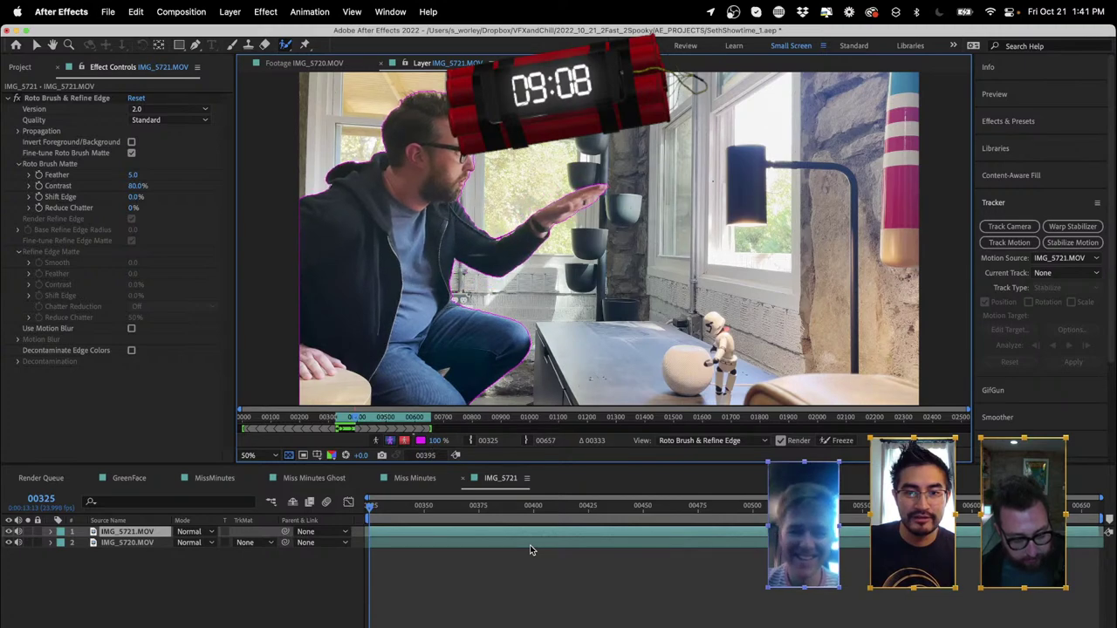
key("Page_Down")
key("Page_Down")
key("Page_Down")
key("Page_Down")
key("Page_Down")
key("Page_Down")
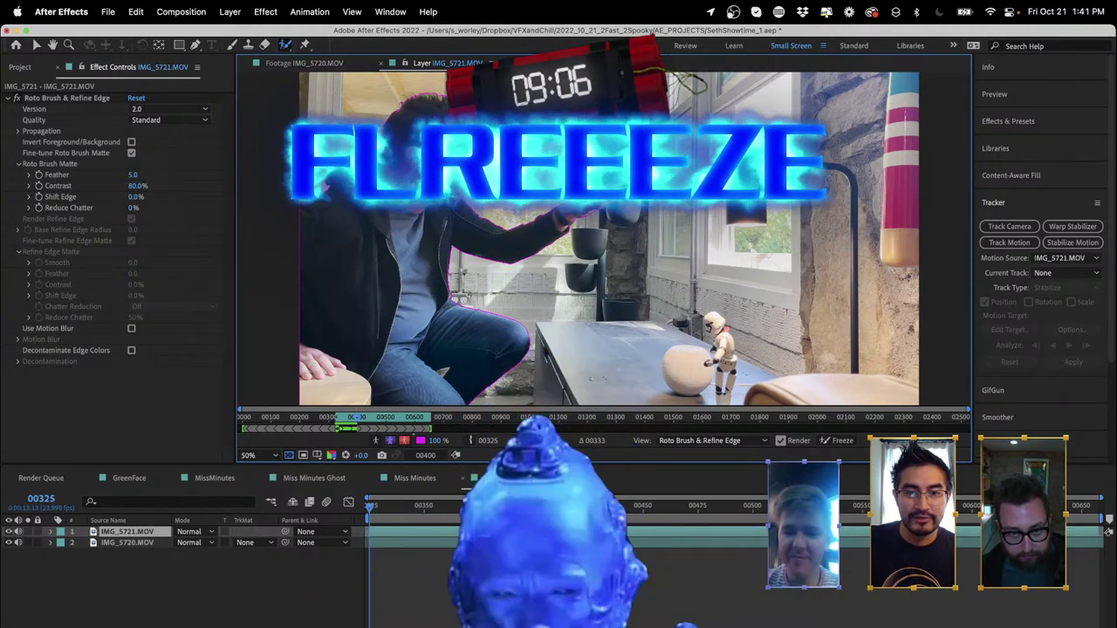
key("Page_Down")
key("Page_Down")
key("Page_Down")
key("Page_Down")
key("Page_Down")
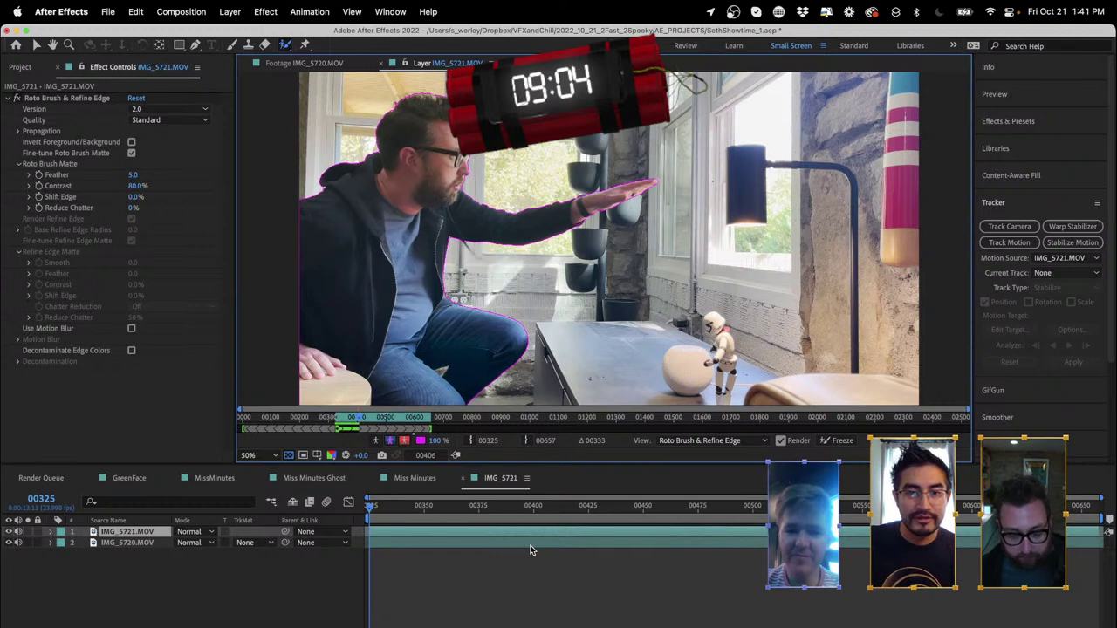
key("Page_Down")
key("Page_Down")
key("Page_Down")
key("Page_Down")
key("Page_Down")
key("Page_Down")
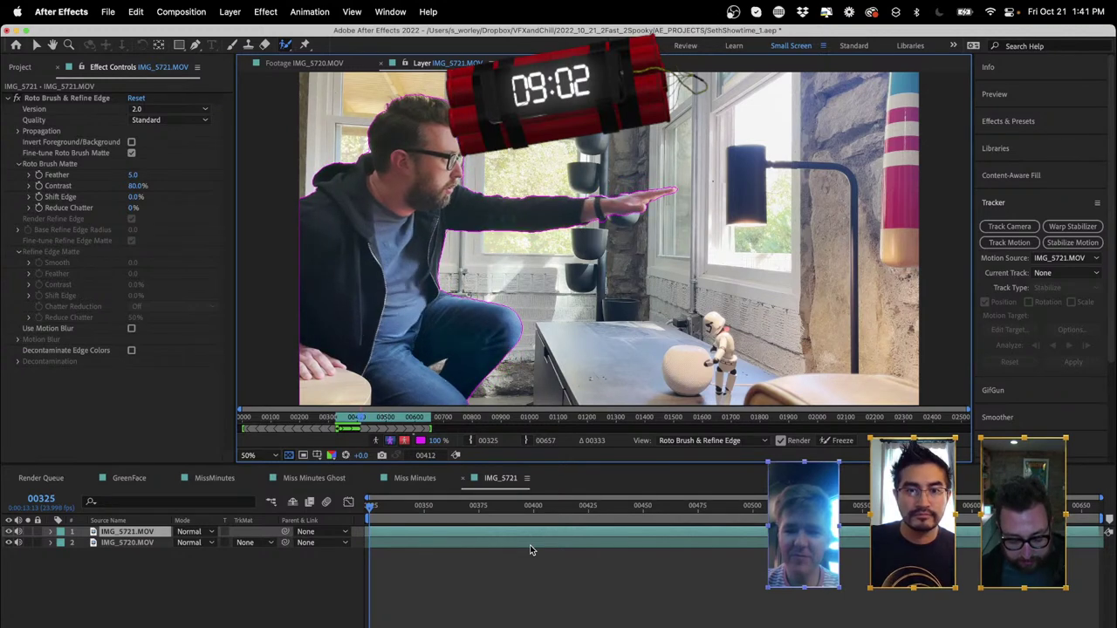
key("Page_Down")
key("Page_Down")
key("Page_Down")
key("Page_Down")
key("Page_Down")
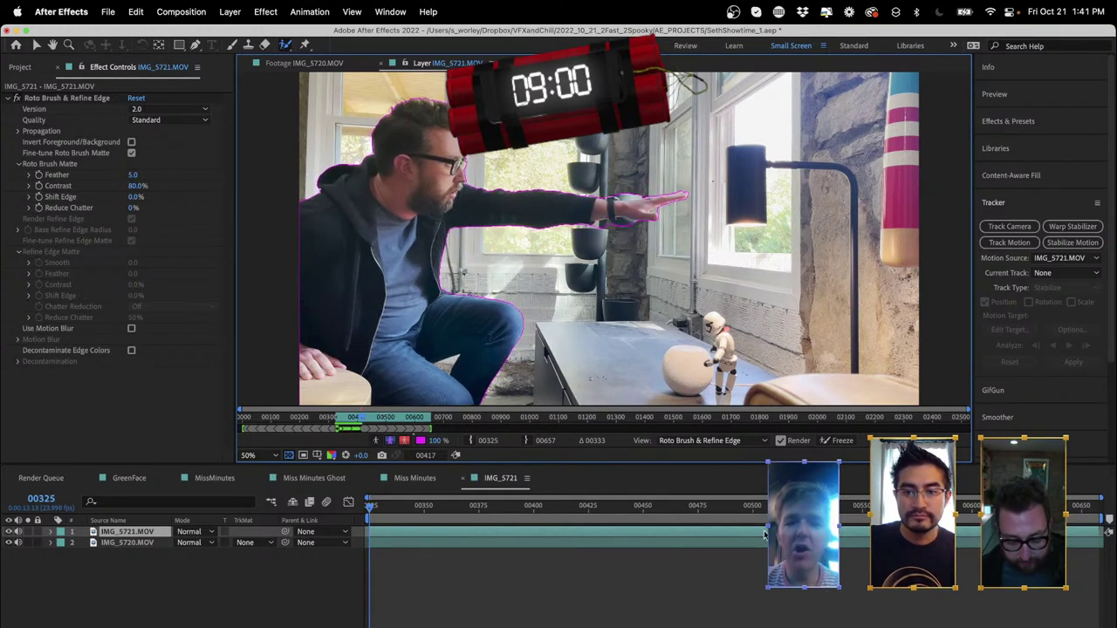
key("Page_Down")
- Go back to frame 412 and correct the Roto Brush outline around the wrist and hand at frames 412 and 413
left_click_drag(569, 507, 556, 509)
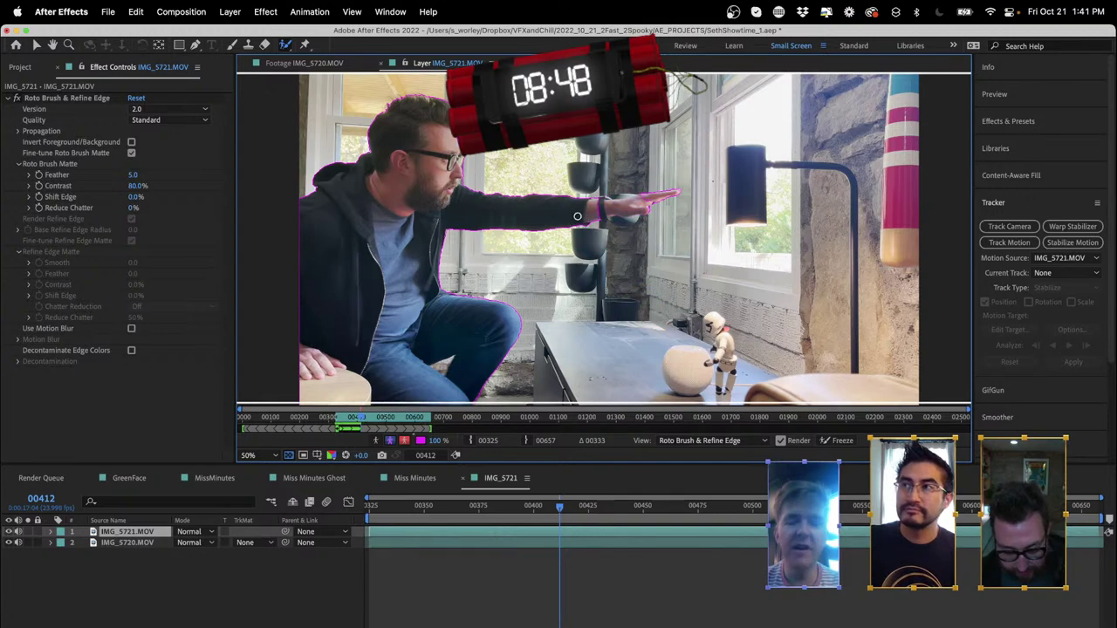
mouse_move(610, 207)
left_mouse_down()
mouse_move(596, 210)
mouse_move(595, 193)
left_mouse_up()
key("Page_Down")
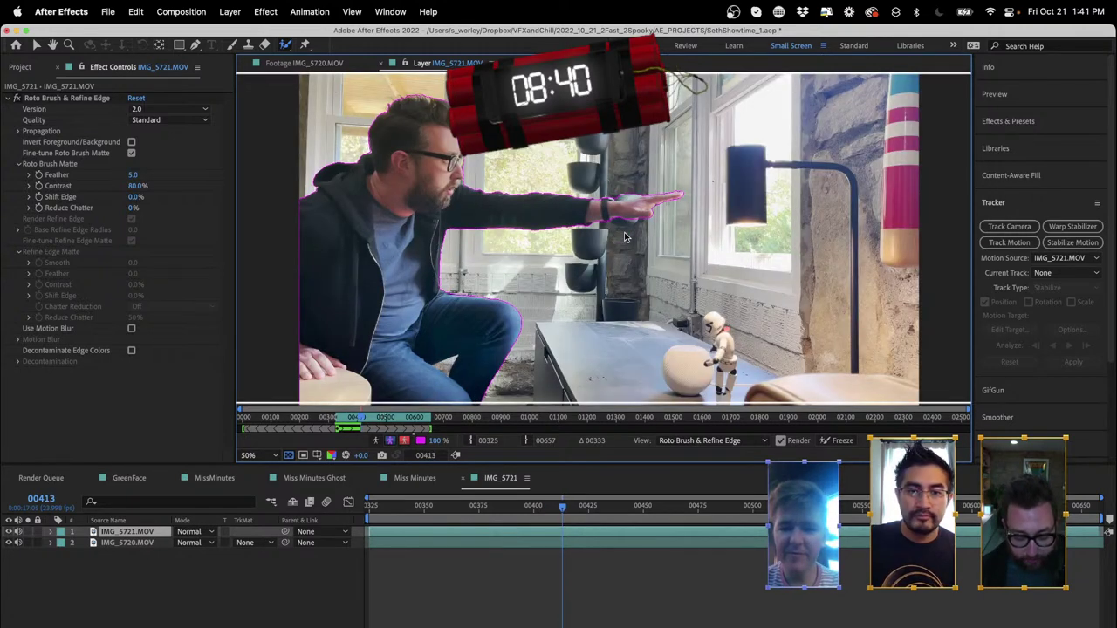
left_click_drag(630, 193, 621, 193)
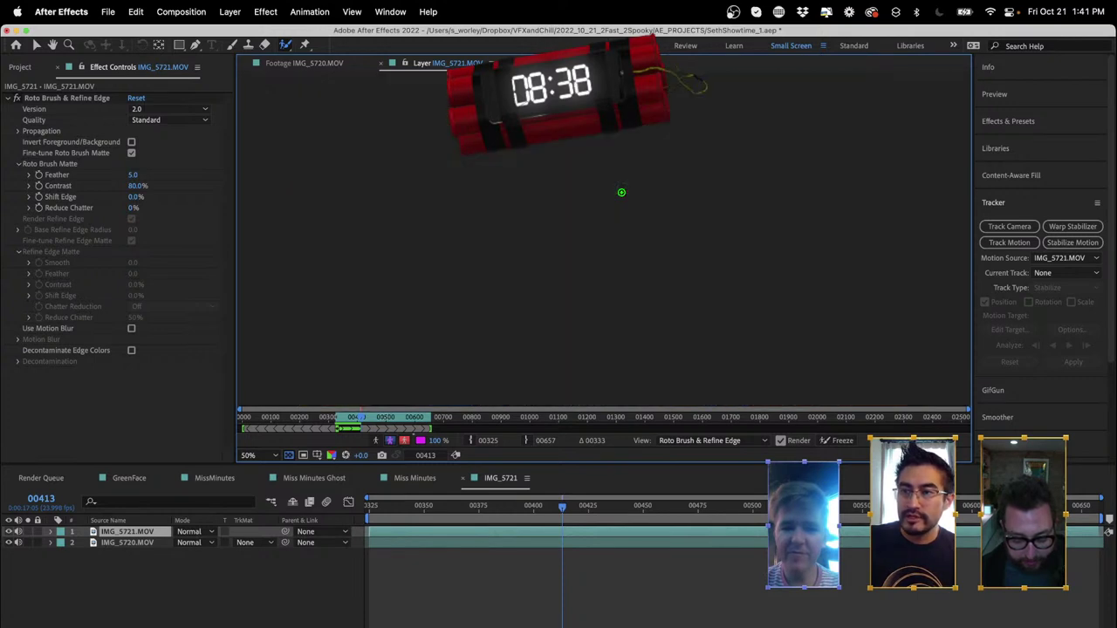
key("Page_Down")
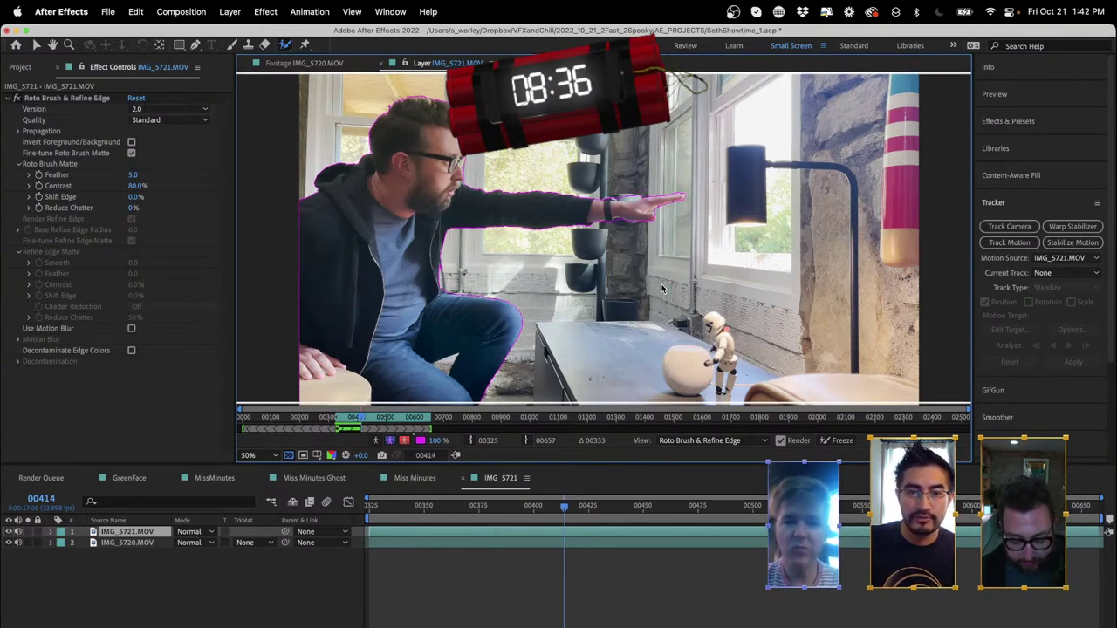
- Advance from frame 414 to 417, removing the planter below the wrist from the Roto Brush matte along the way
scroll(641, 233, "up", 4)
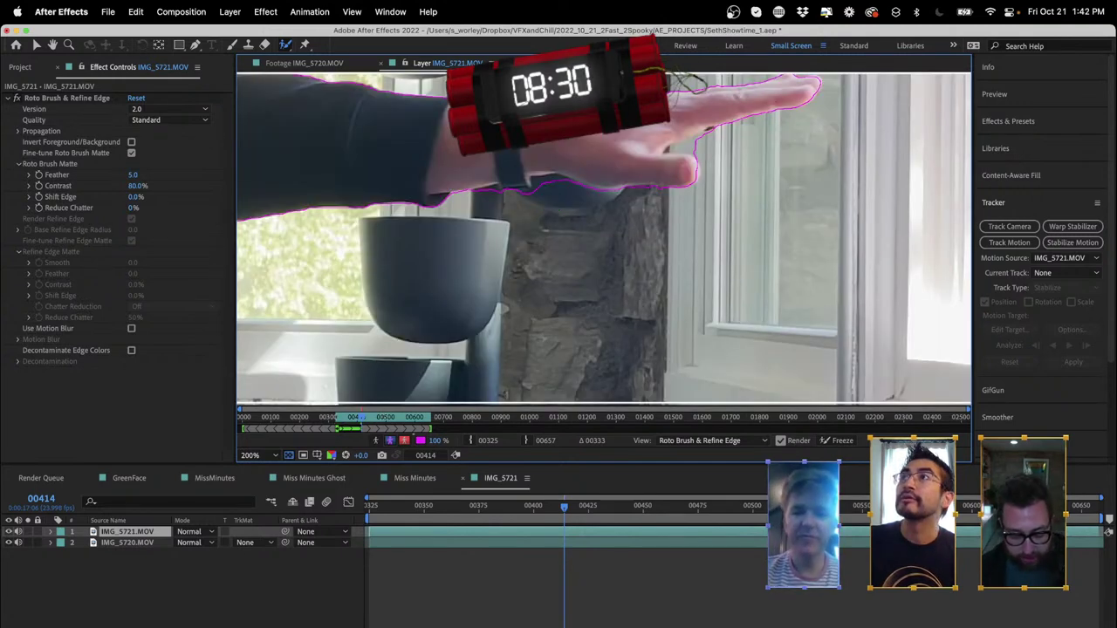
key("Page_Down")
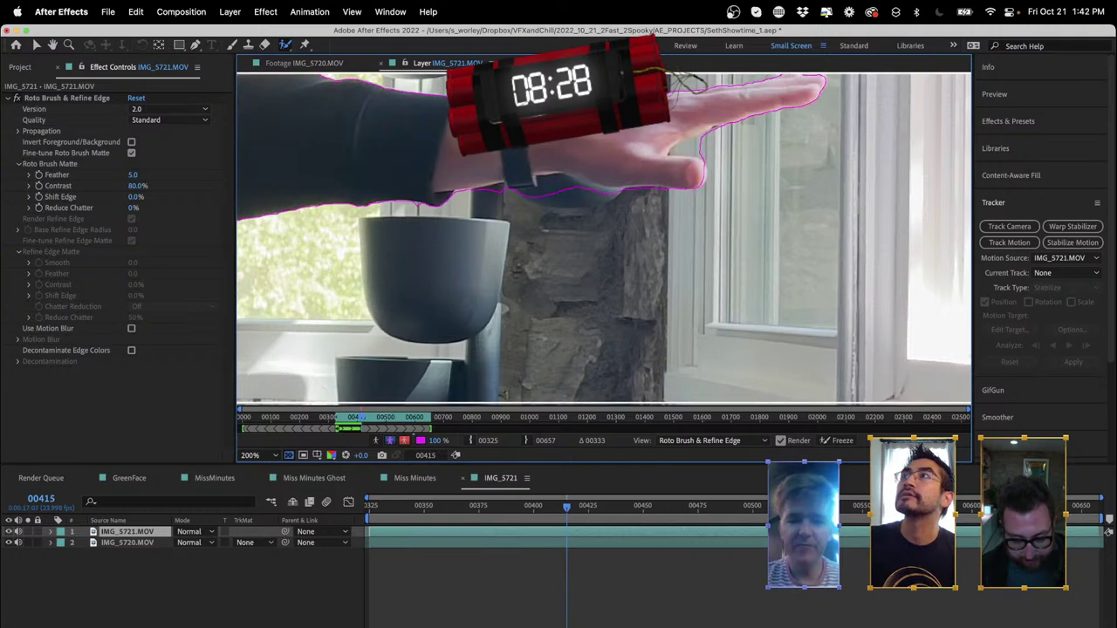
key("Page_Down")
left_click_drag(549, 193, 560, 195)
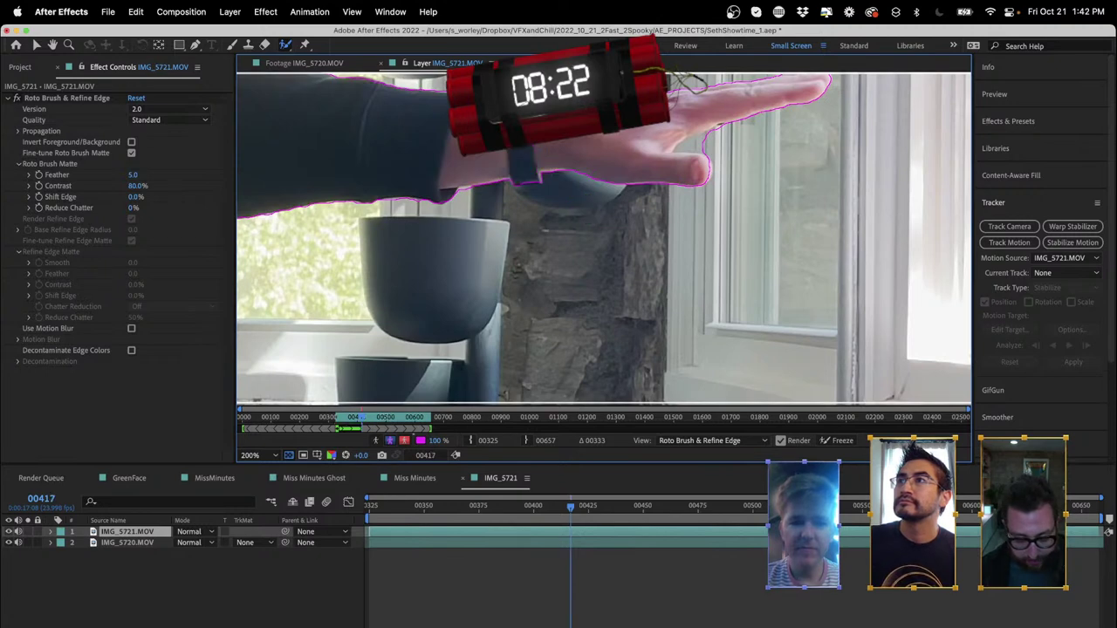
key("Page_Down")
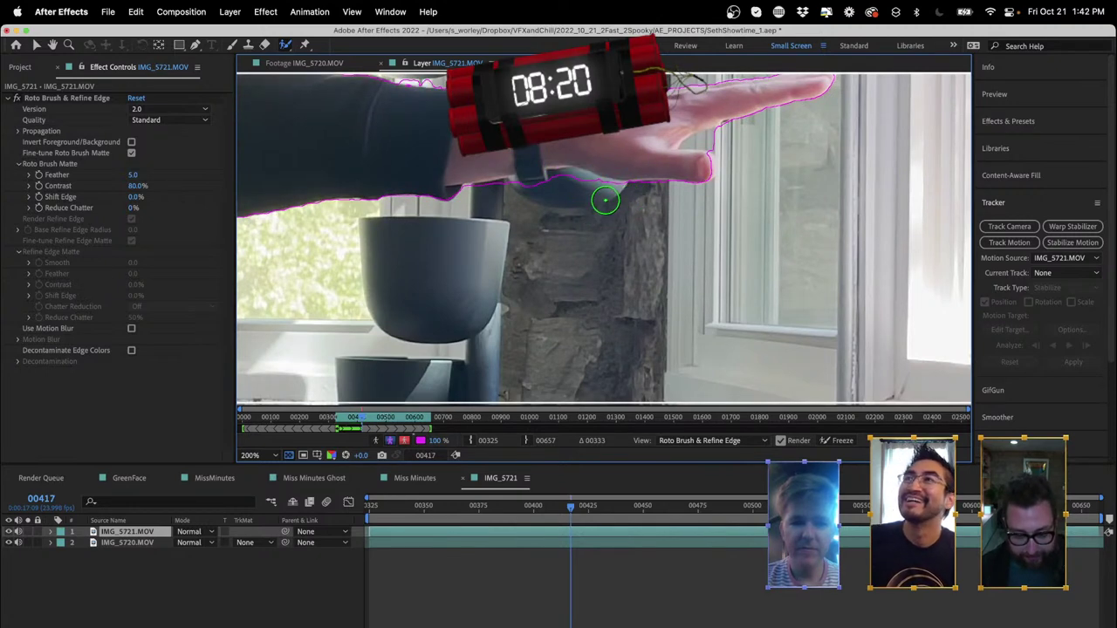
- Refine the Roto Brush matte around the watch strap at frame 417 and exclude the planter rim above the wrist at frame 418
left_click_drag(603, 213, 593, 403)
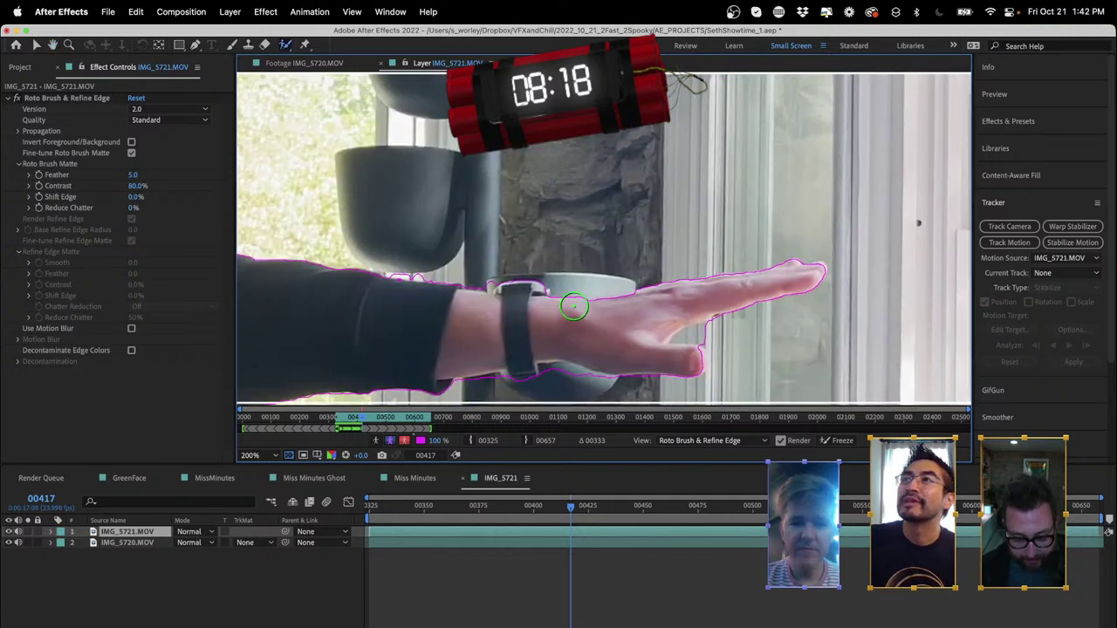
left_click_drag(581, 325, 571, 287)
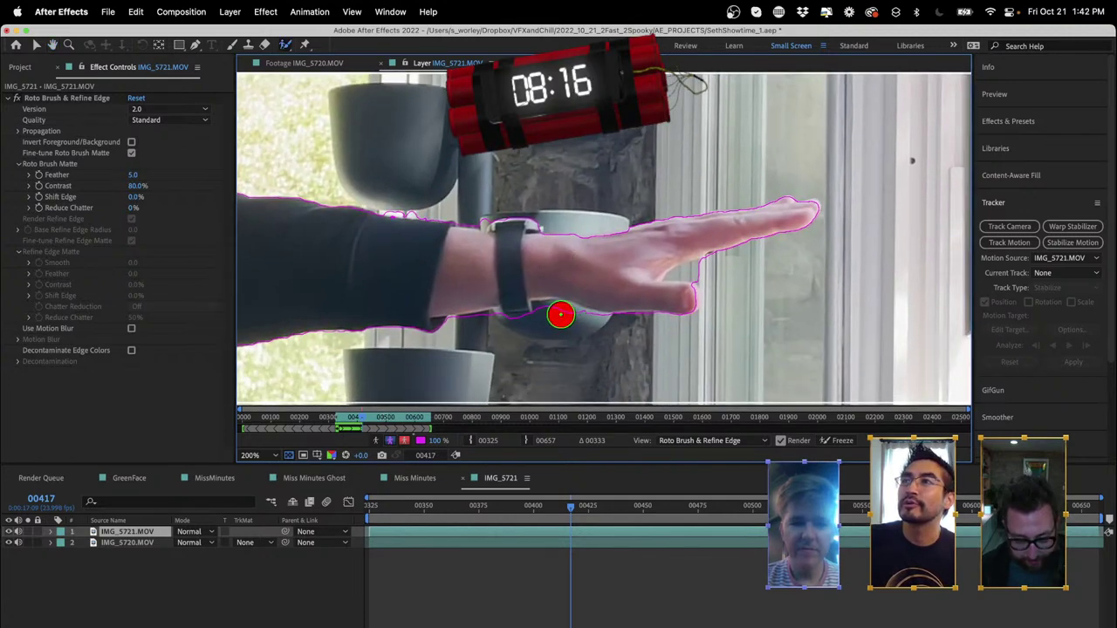
left_click(526, 281)
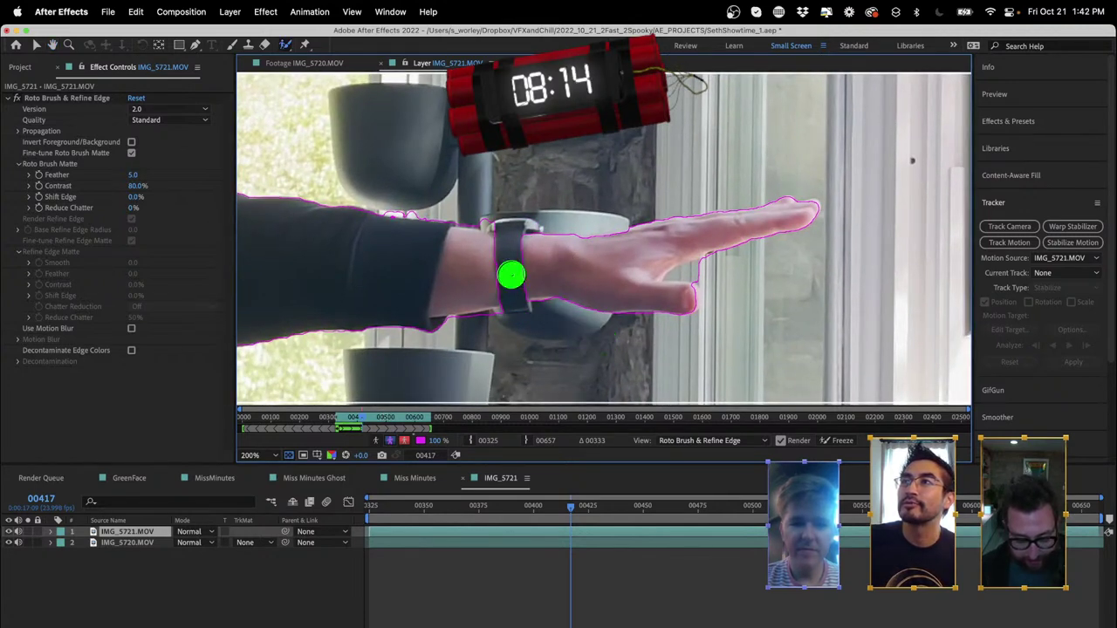
key("Page_Down")
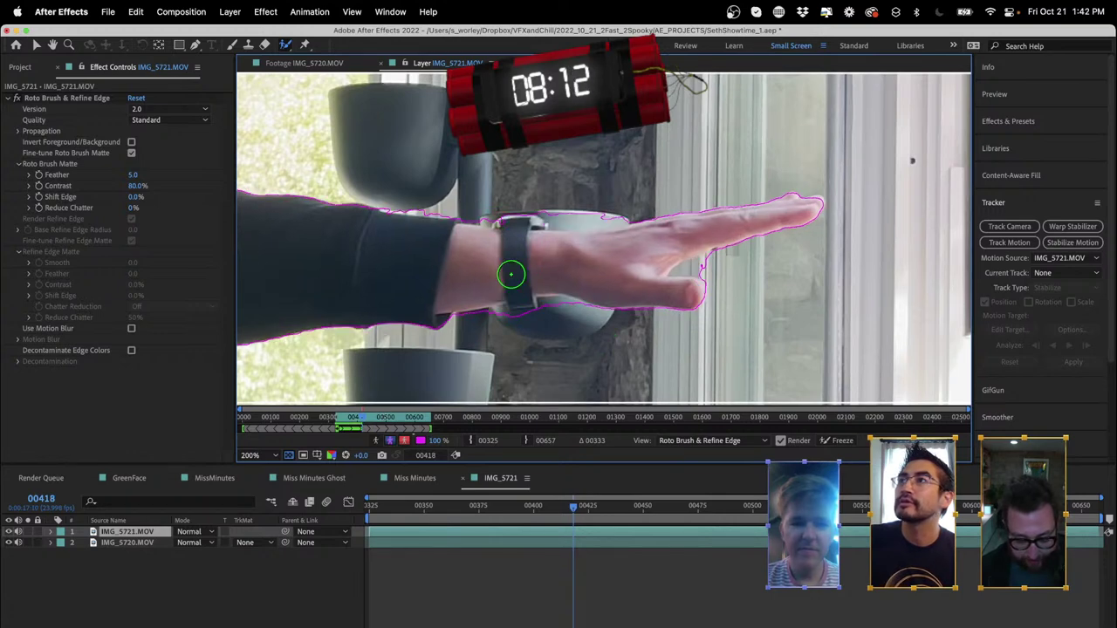
left_click_drag(604, 207, 571, 205, "alt")
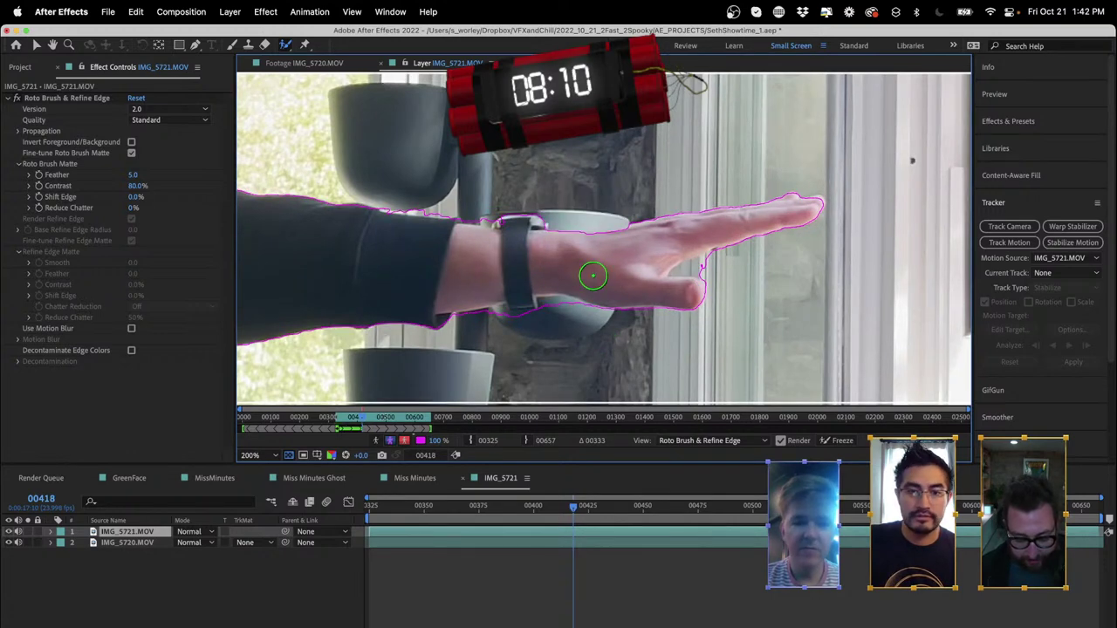
- At frame 419, exclude the planter above and below the wrist from the Roto Brush matte and restore the hand and thumb as foreground
key("Page_Down")
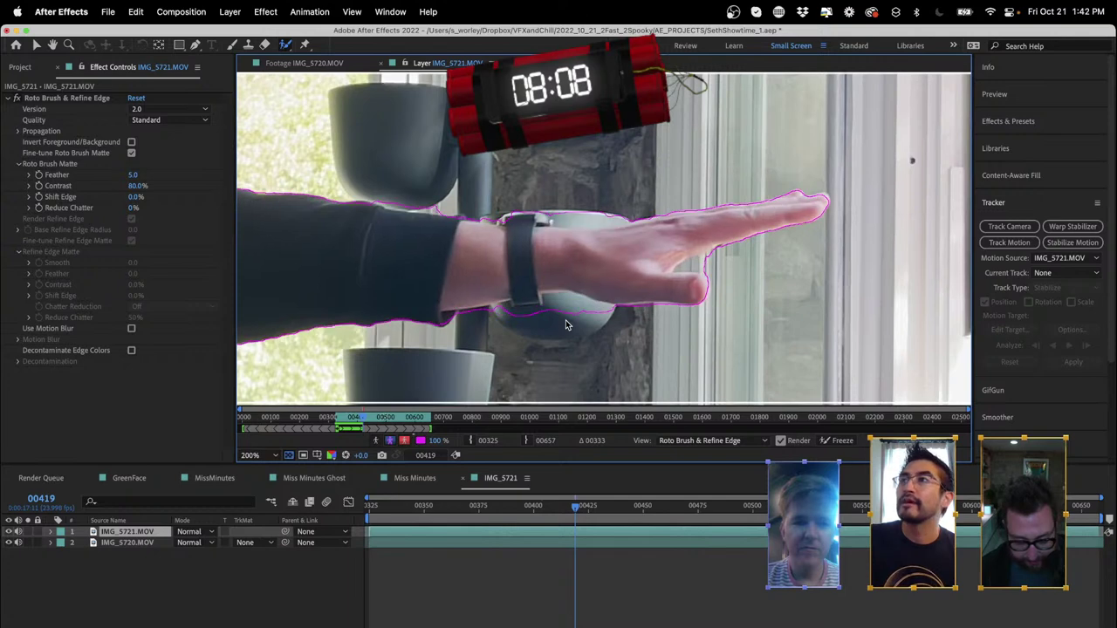
left_click(604, 215, "alt")
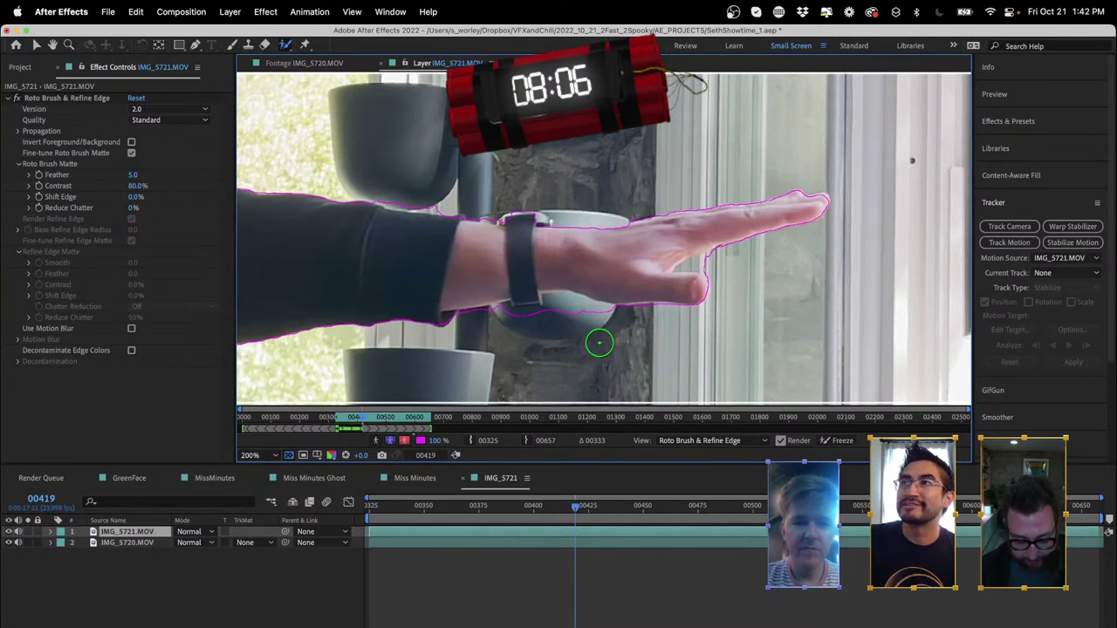
left_click(566, 319, "alt")
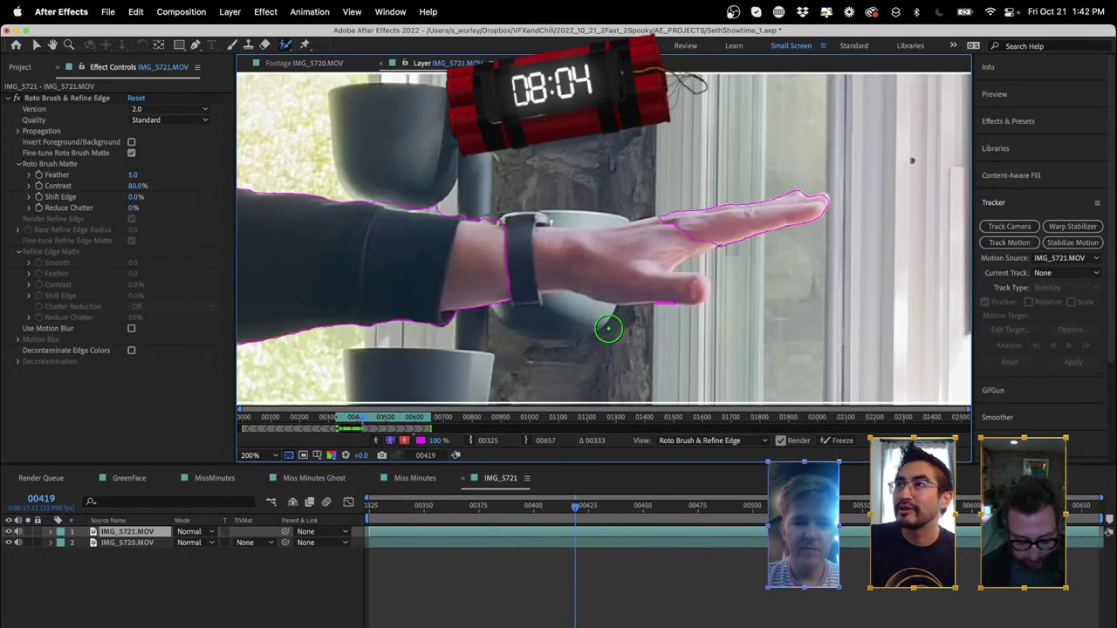
left_click_drag(652, 243, 511, 259)
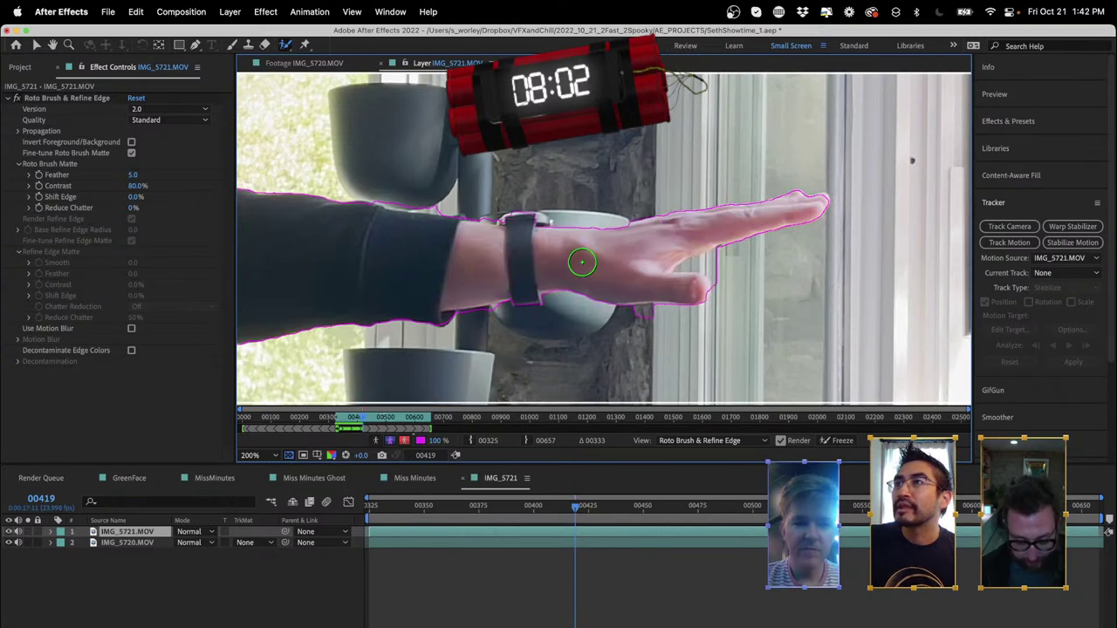
left_click(643, 318, "alt")
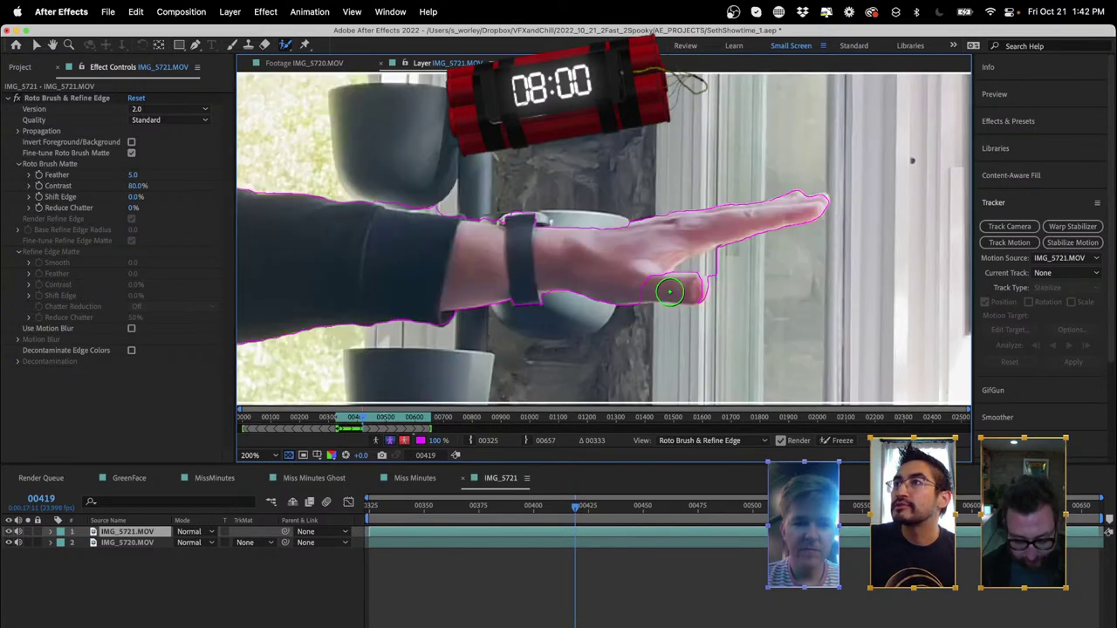
left_click(669, 288)
- Toggle the visibility of IMG_5721.MOV in the composition at frame 419 to compare the rotoscoped man with the empty room plate
scroll(669, 288, "down", 4)
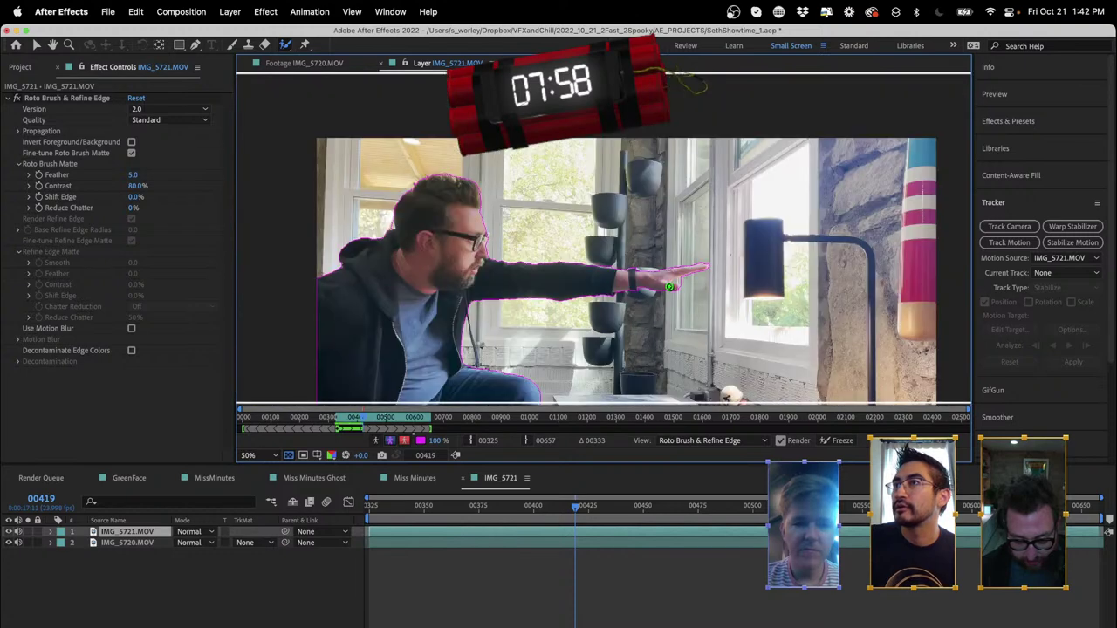
left_click(8, 532)
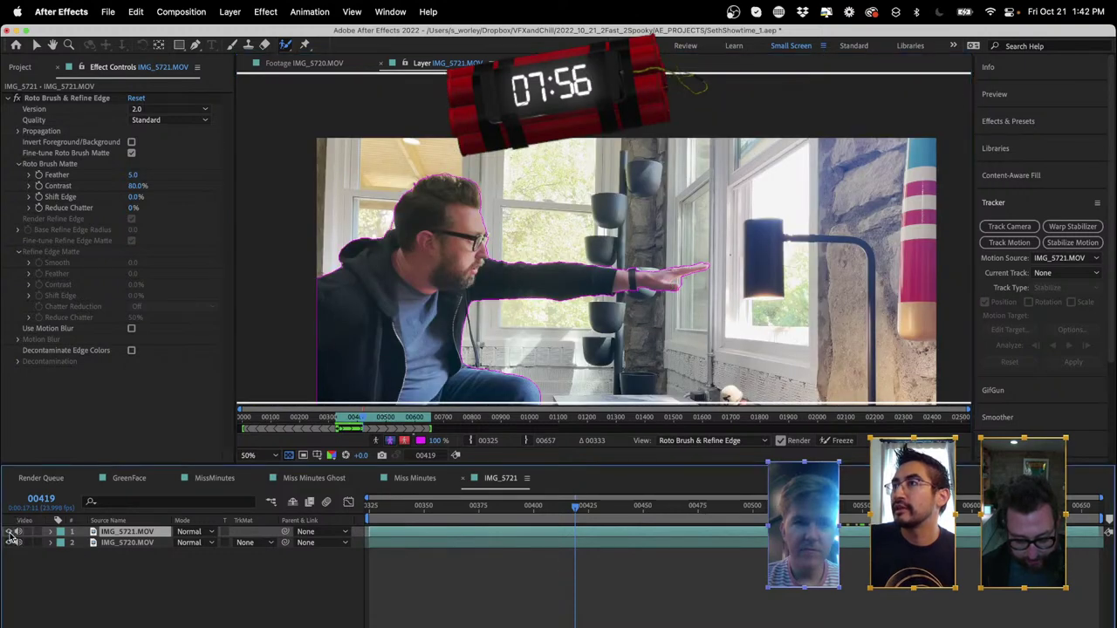
left_click(89, 504)
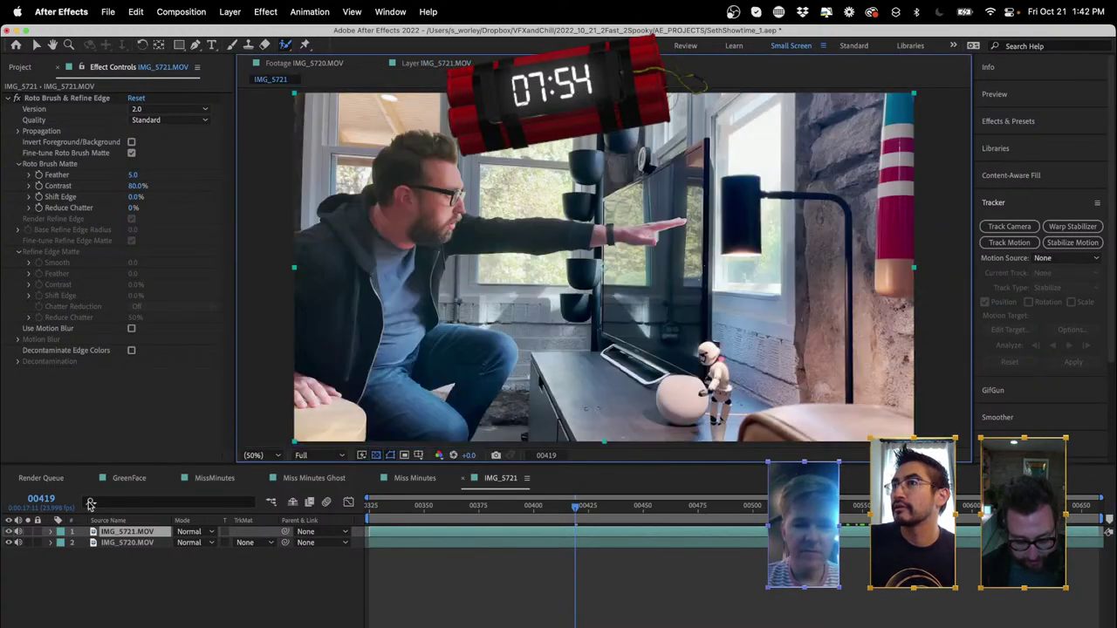
left_click(10, 533)
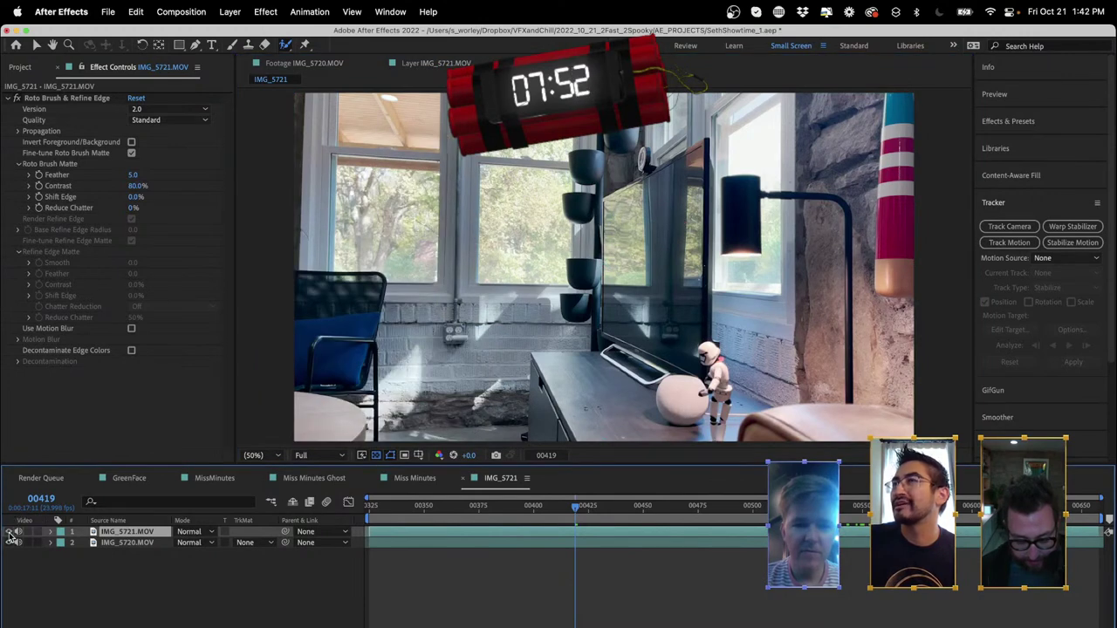
left_click(10, 532)
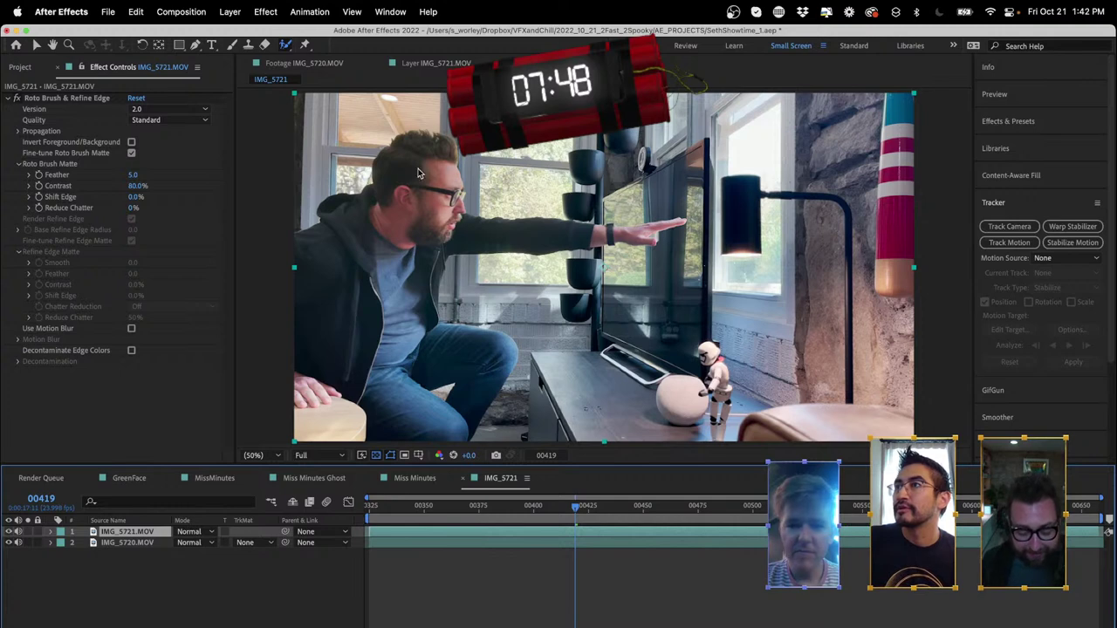
- Reopen the IMG_5721.MOV layer and correct the Roto Brush outline between the watch and hand at frames 420 and 421
double_click(127, 531)
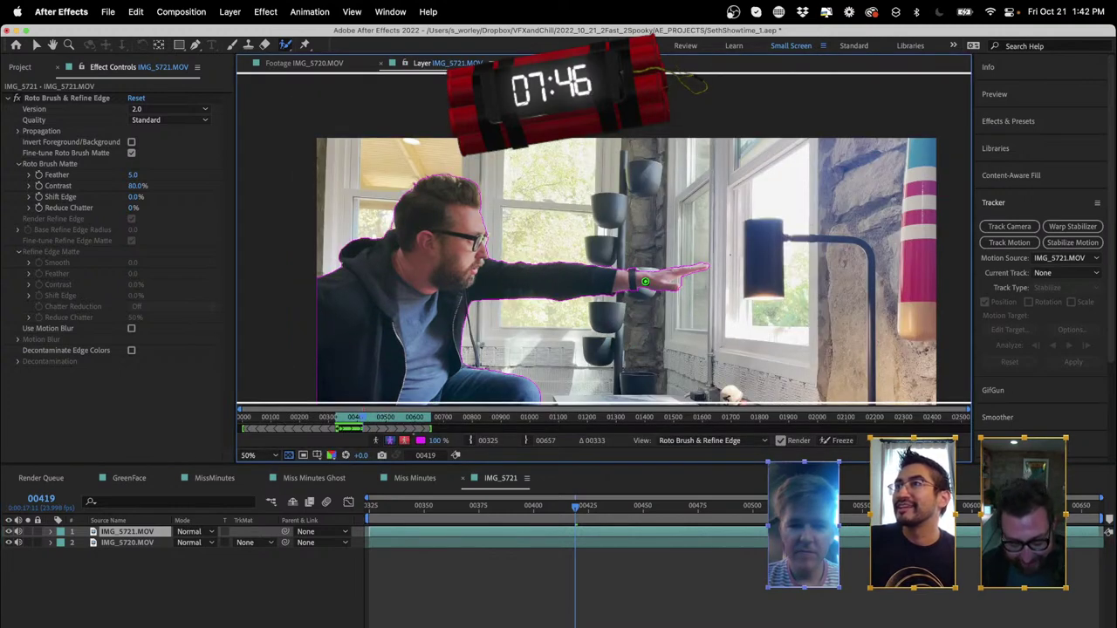
scroll(645, 281, "up", 4)
key("Page_Down")
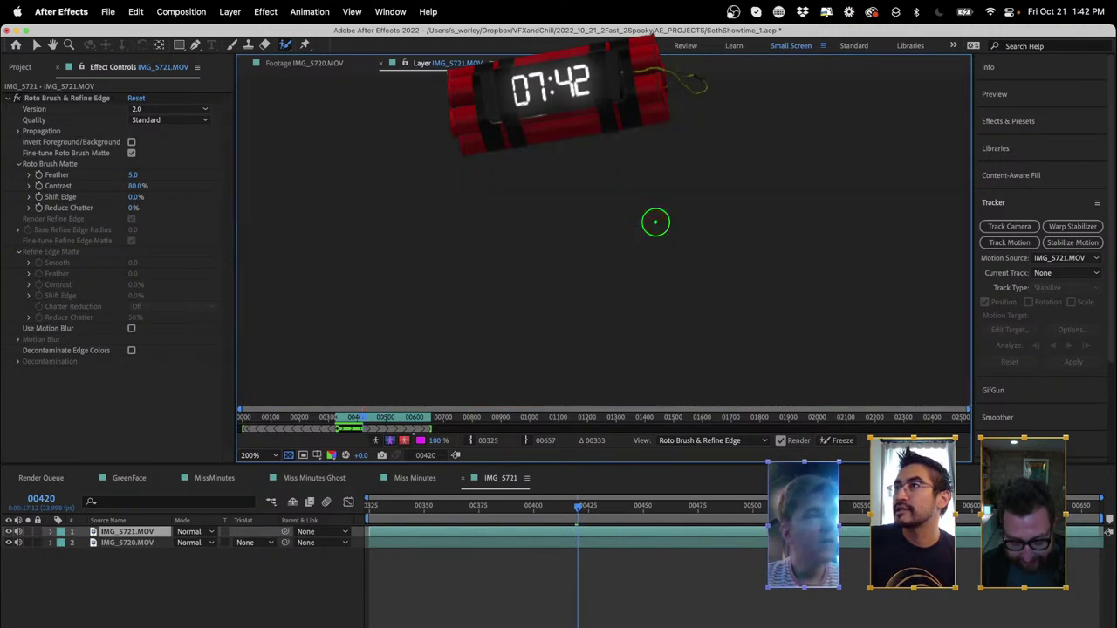
left_click_drag(615, 260, 668, 260)
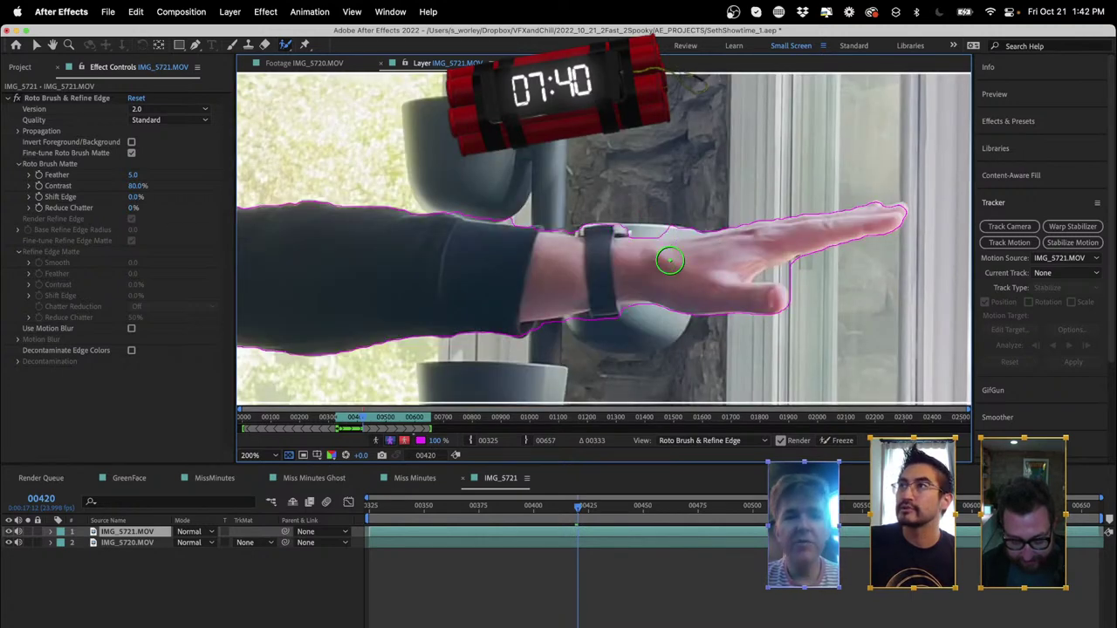
left_click_drag(678, 222, 655, 221)
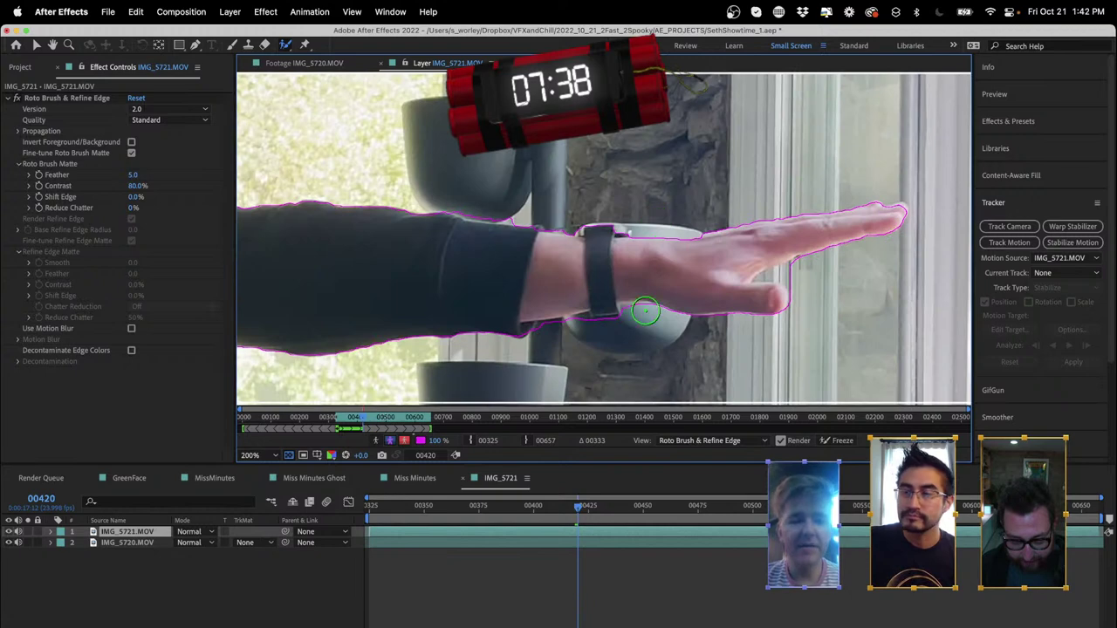
key("Page_Down")
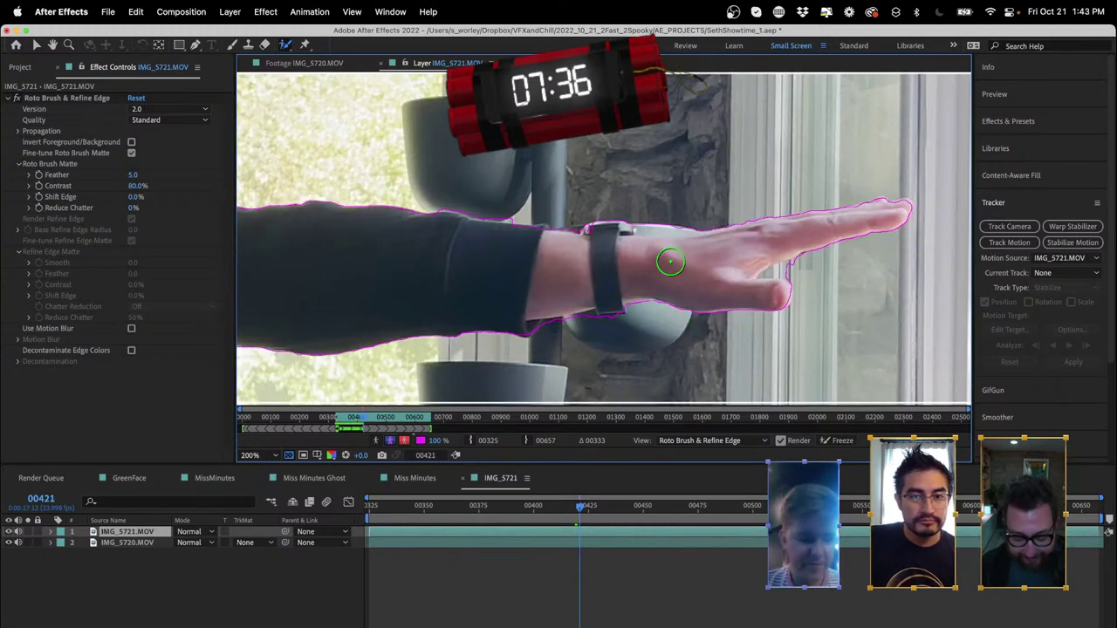
left_click_drag(643, 252, 663, 252)
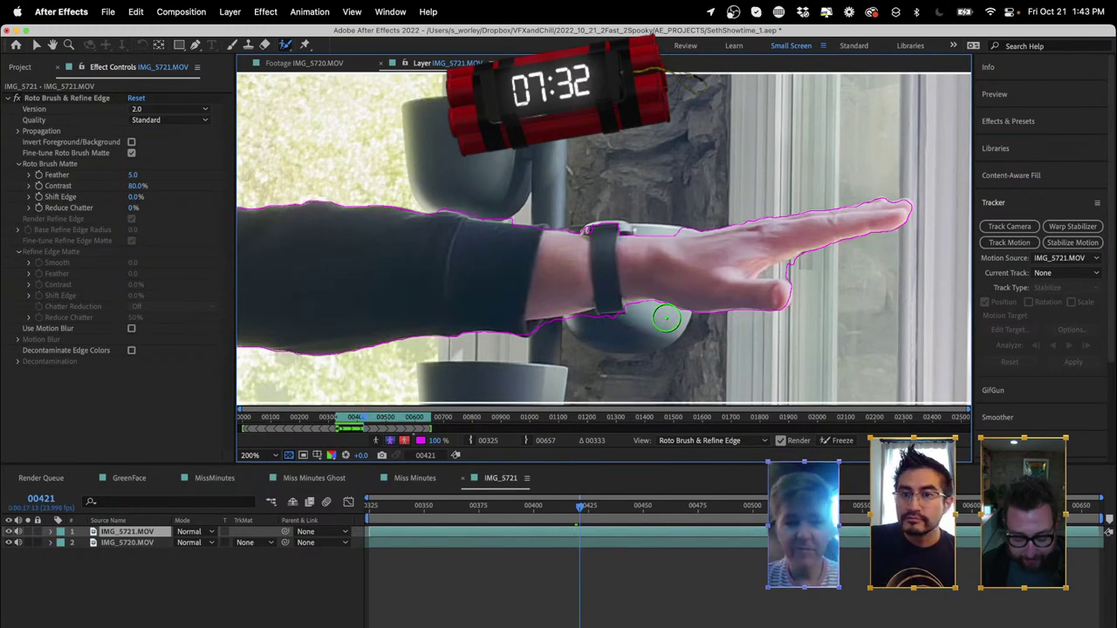
- Subtract the planter rim above the wrist at frame 422 and repaint the back of the hand as Roto Brush foreground
key("Page_Down")
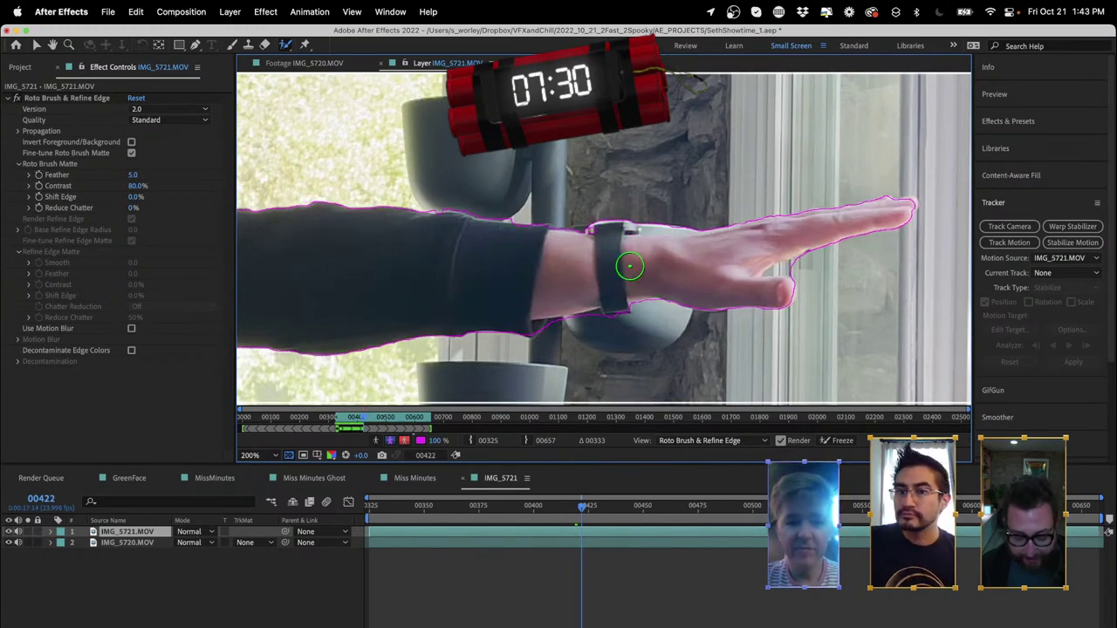
left_click_drag(660, 219, 673, 217)
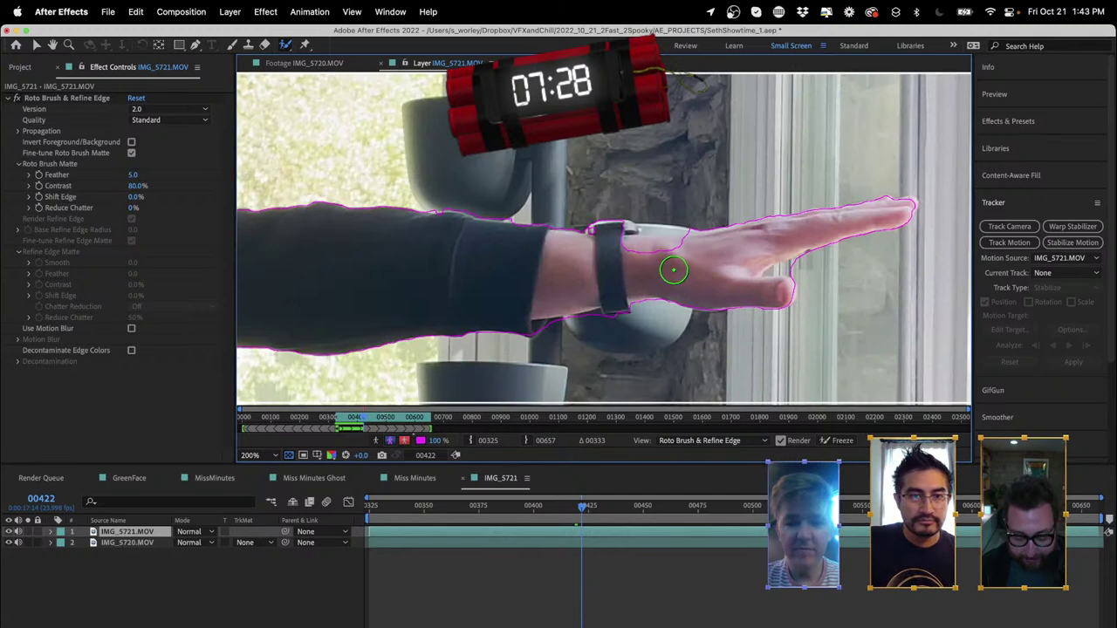
left_click_drag(641, 259, 697, 259)
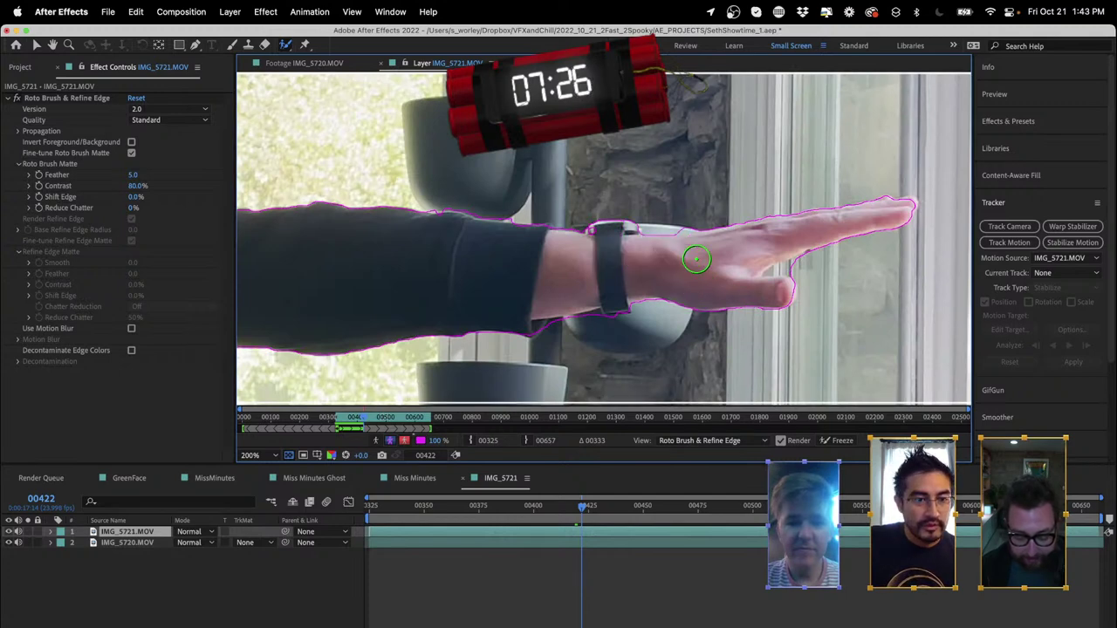
left_click(683, 214, "alt")
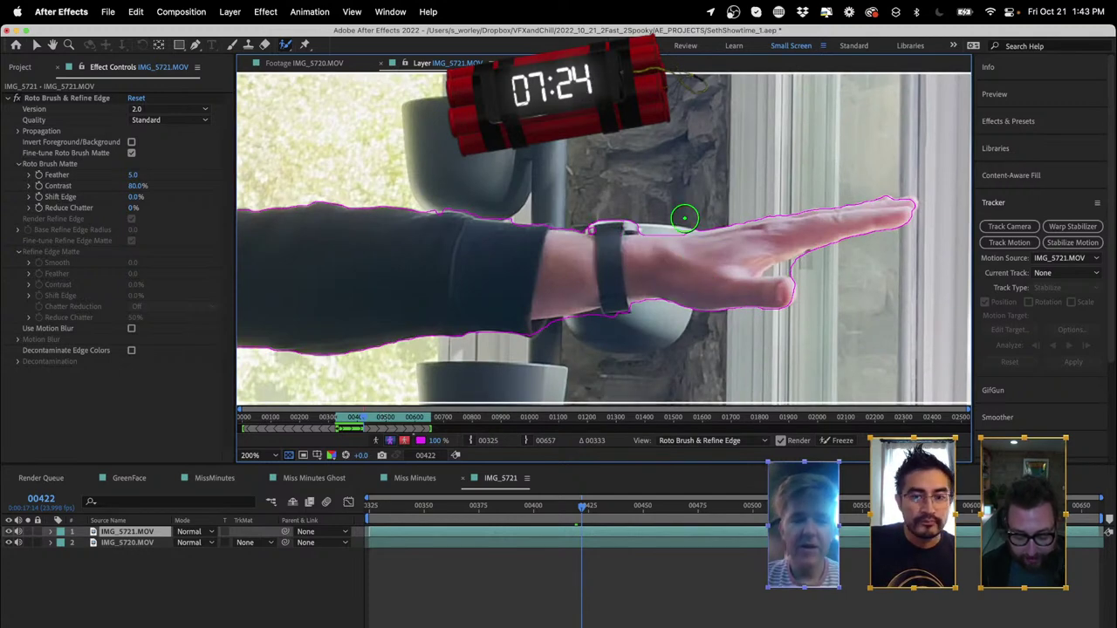
- At frames 423 and 424, remove the planter rim from the Roto Brush matte and paint the wrist back in as foreground
key("Page_Down")
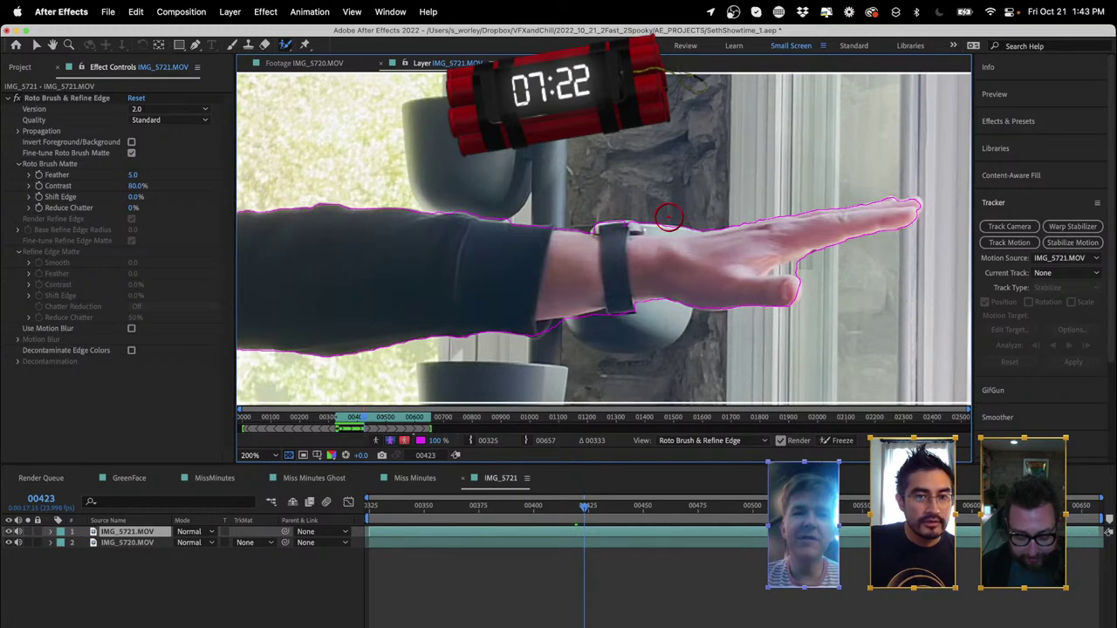
left_click_drag(681, 216, 692, 217)
mouse_move(667, 252)
left_mouse_down()
mouse_move(642, 252)
mouse_move(653, 253)
left_mouse_up()
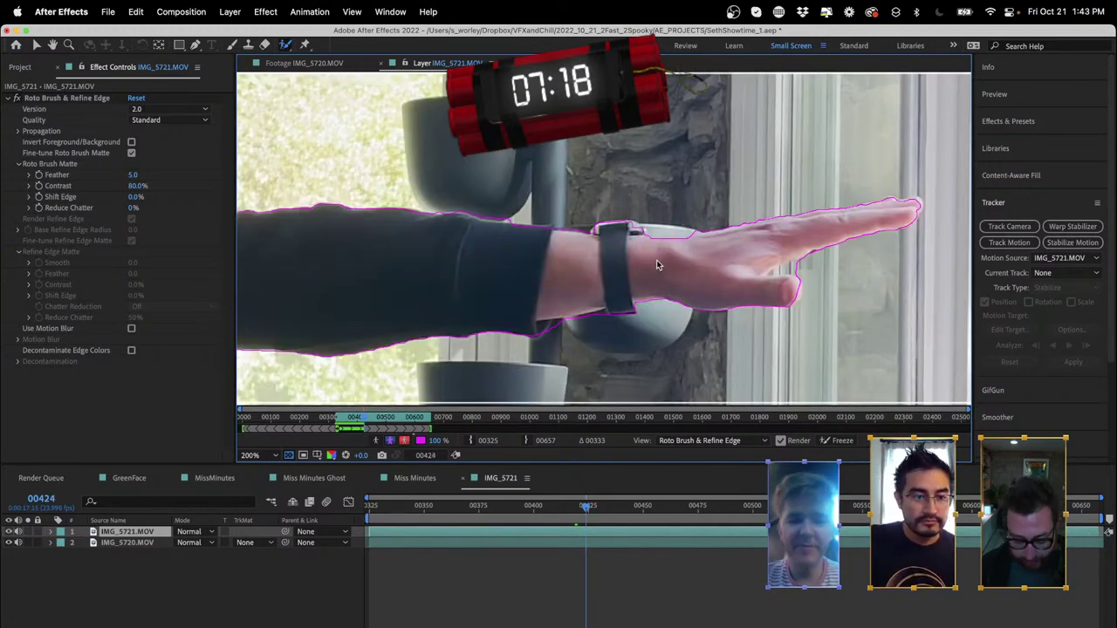
key("Page_Down")
left_click_drag(670, 223, 686, 219)
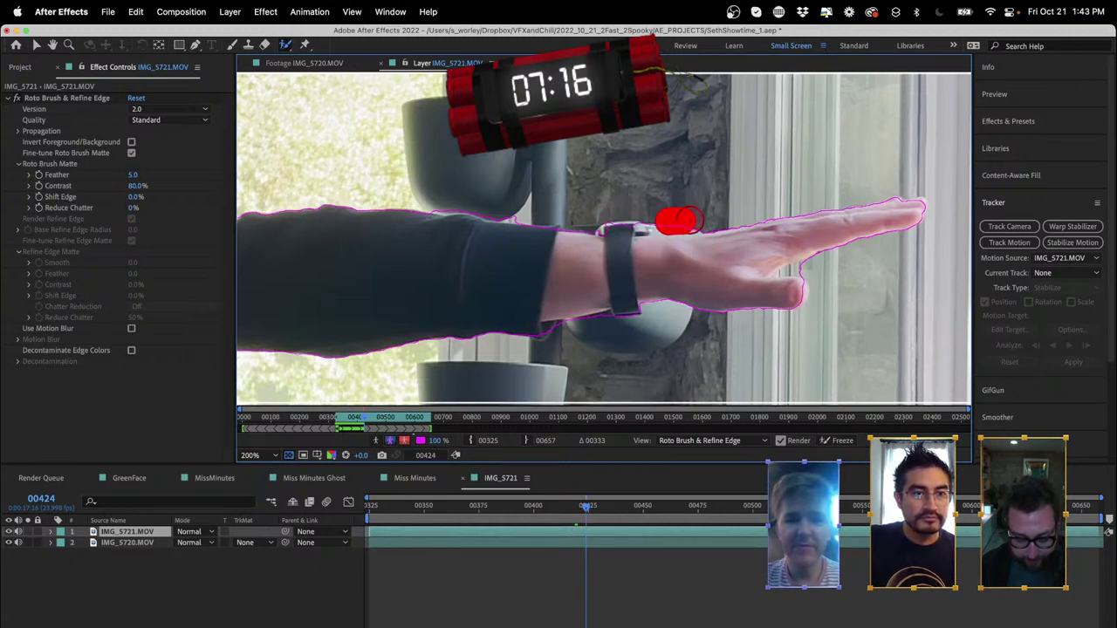
left_click_drag(648, 256, 711, 262)
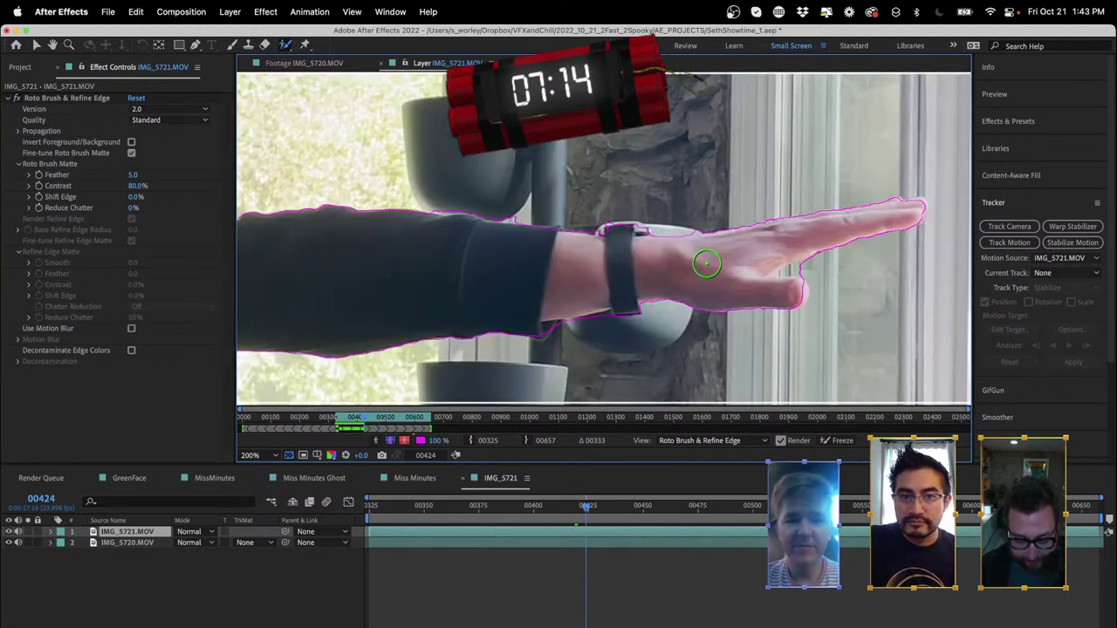
- Clean the Roto Brush matte around the planter rim, watch and hand at frames 425 and 426, and advance to frame 427
key("Page_Down")
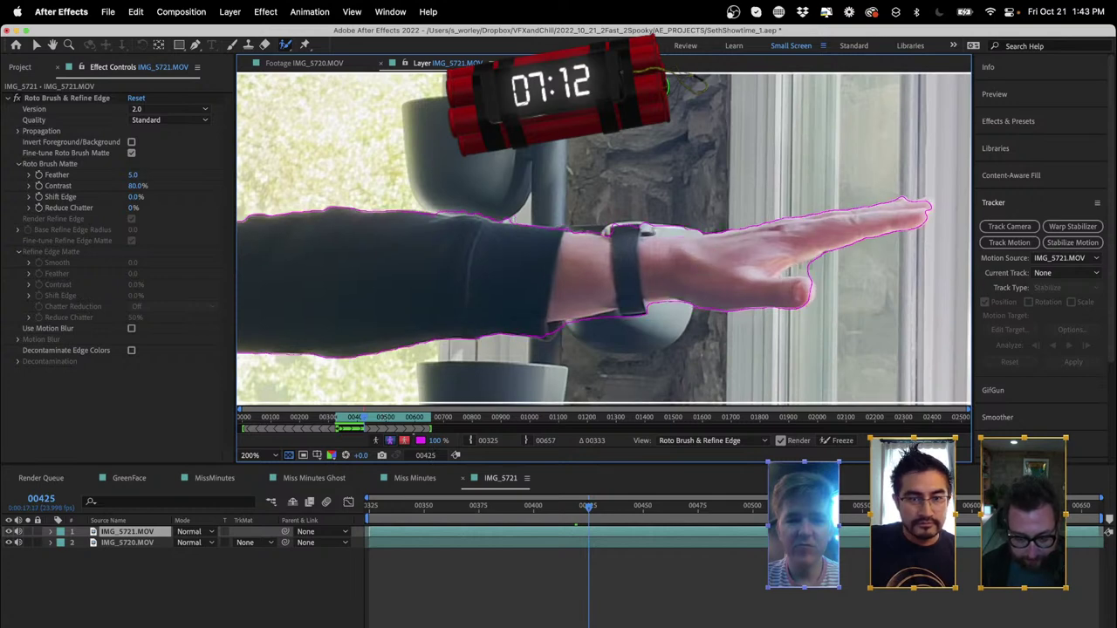
mouse_move(689, 218)
left_mouse_down()
mouse_move(675, 214)
mouse_move(705, 216)
left_mouse_up()
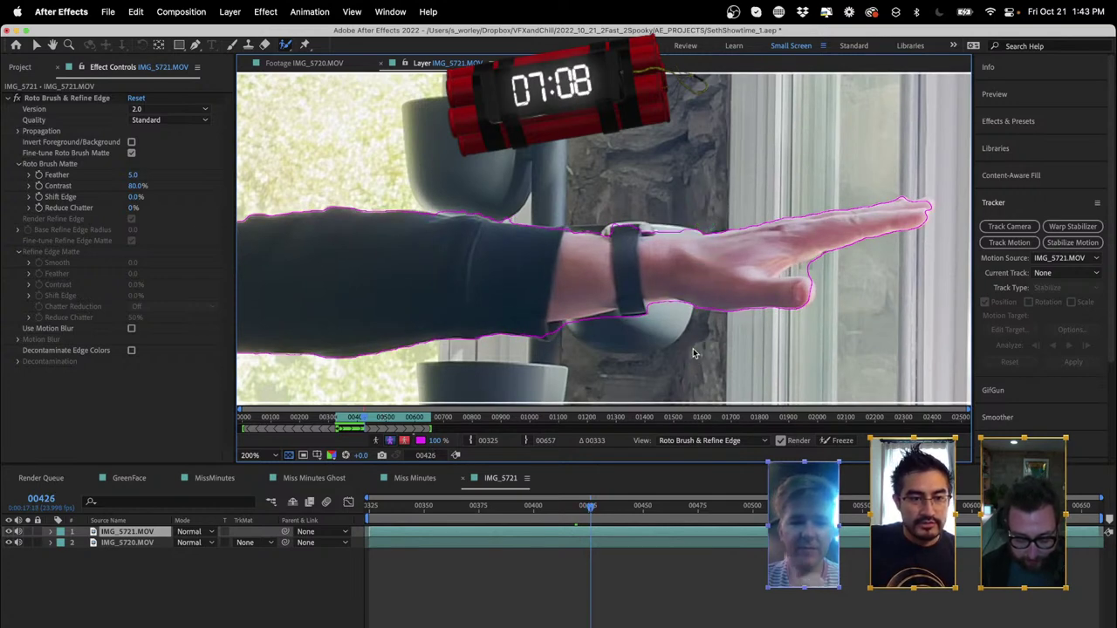
key("Page_Down")
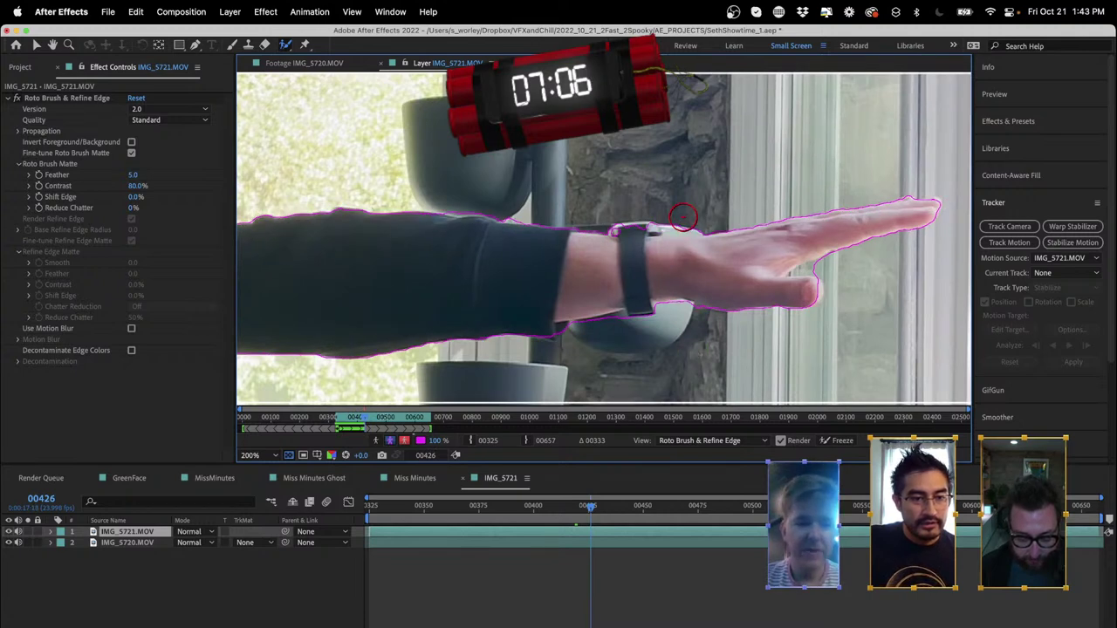
left_click_drag(656, 259, 724, 259)
left_click(626, 242)
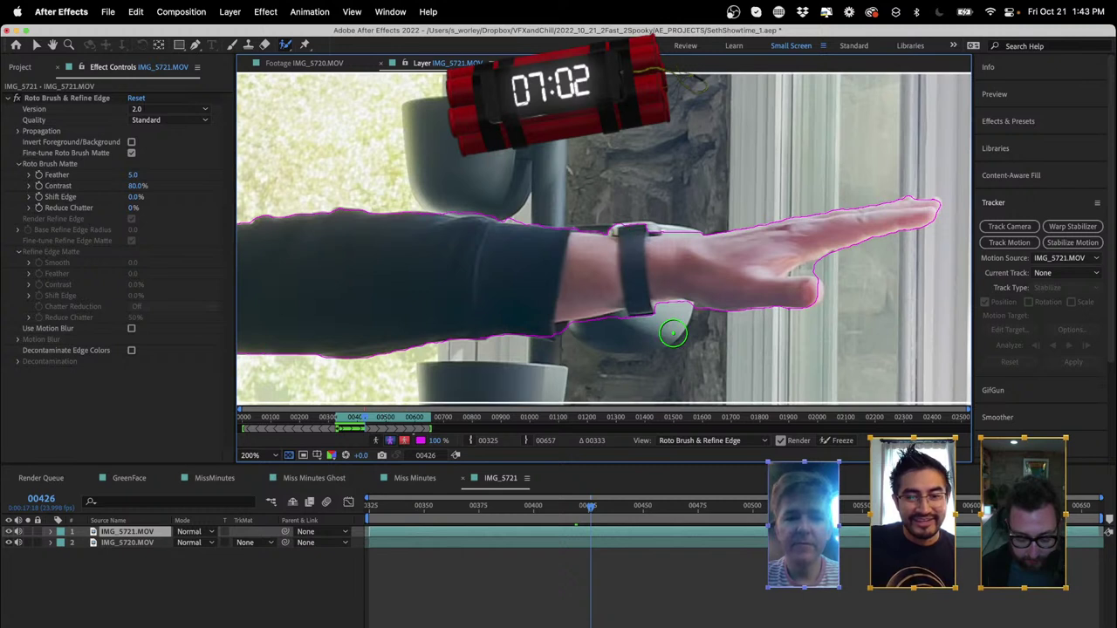
left_click(643, 240)
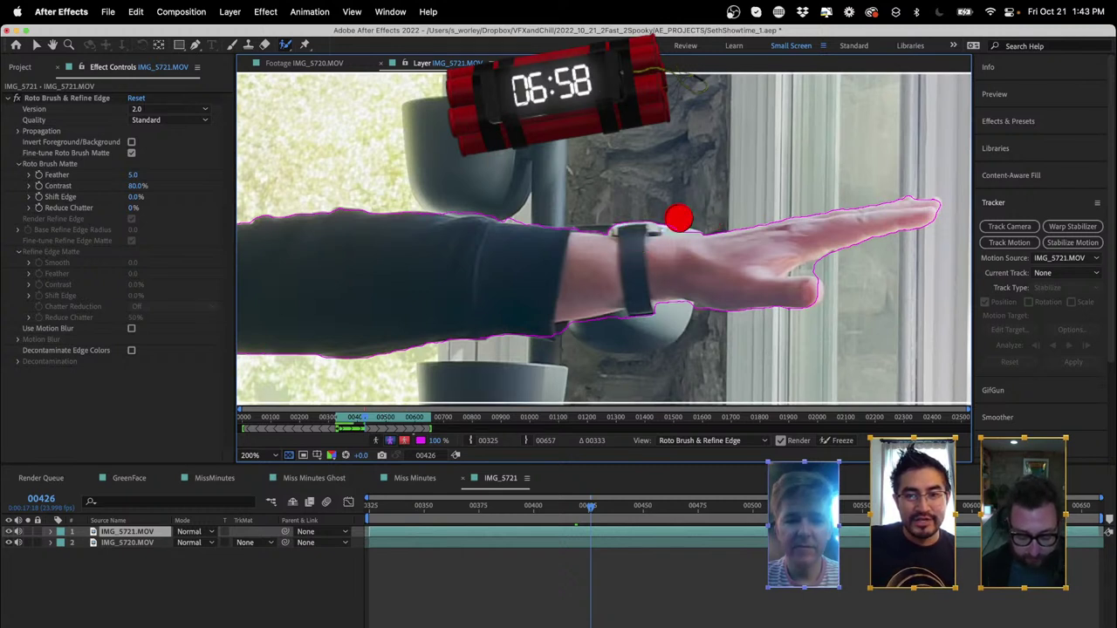
key("Page_Down")
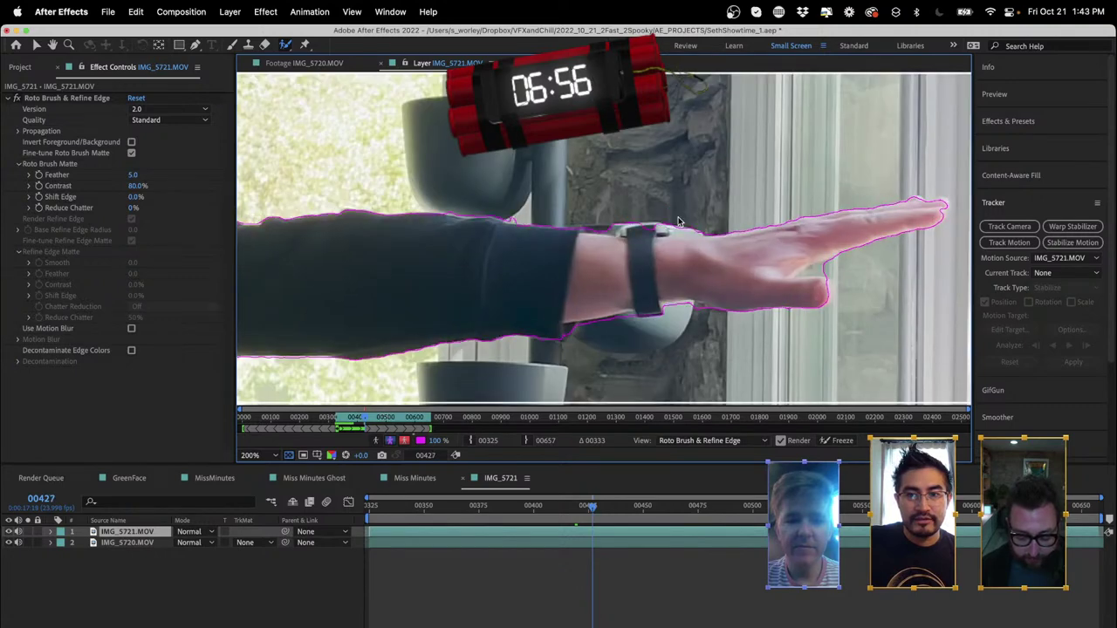
- Subtract the planter rim above the wrist from the Roto Brush matte at frames 428 to 430, and advance to frame 431
key("Page_Down")
left_click(614, 214, "alt")
key("Page_Down")
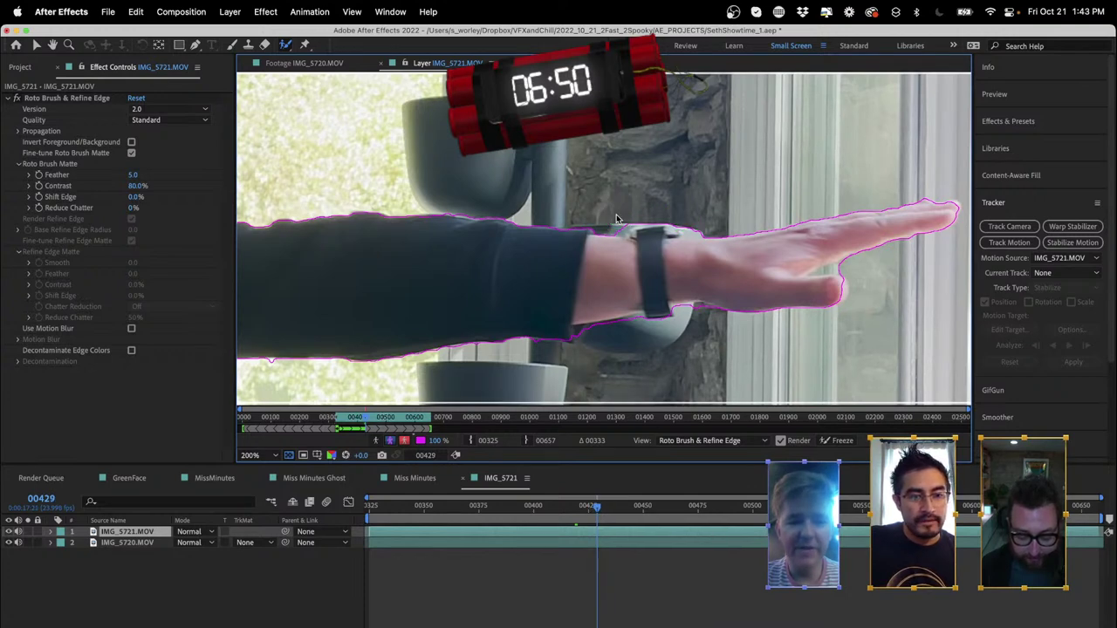
left_click(618, 216, "alt")
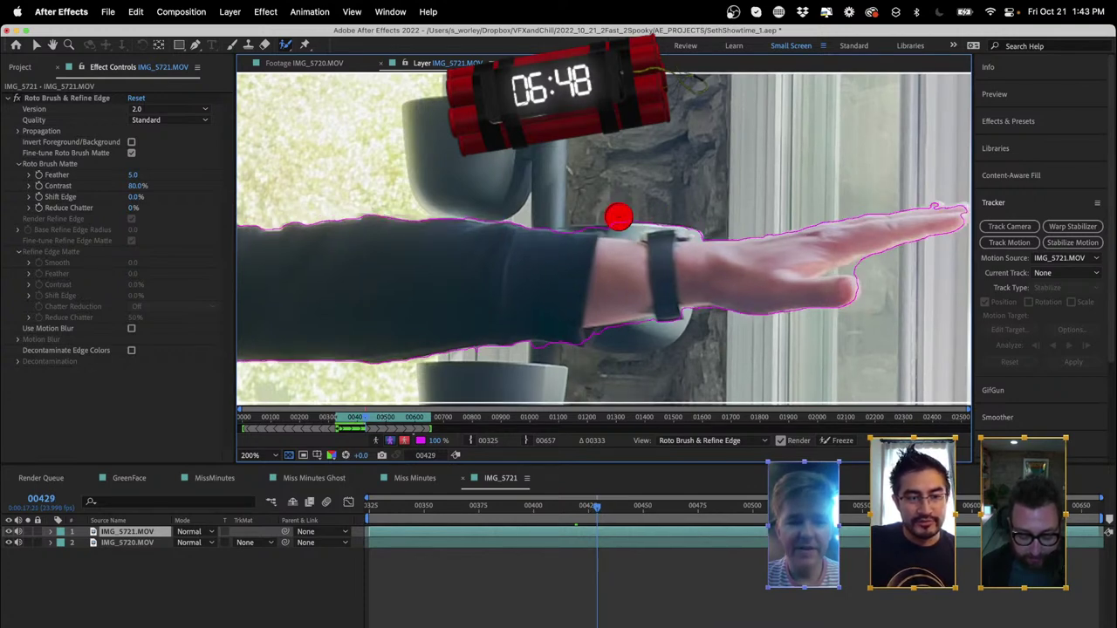
left_click(634, 216, "alt")
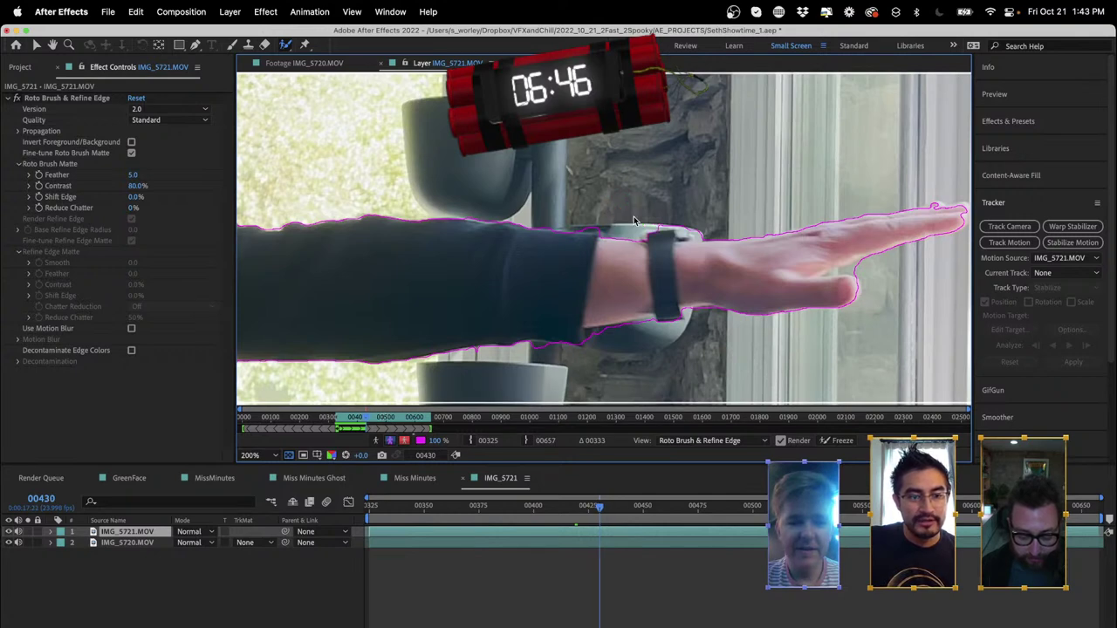
key("Page_Down")
left_click(629, 222, "alt")
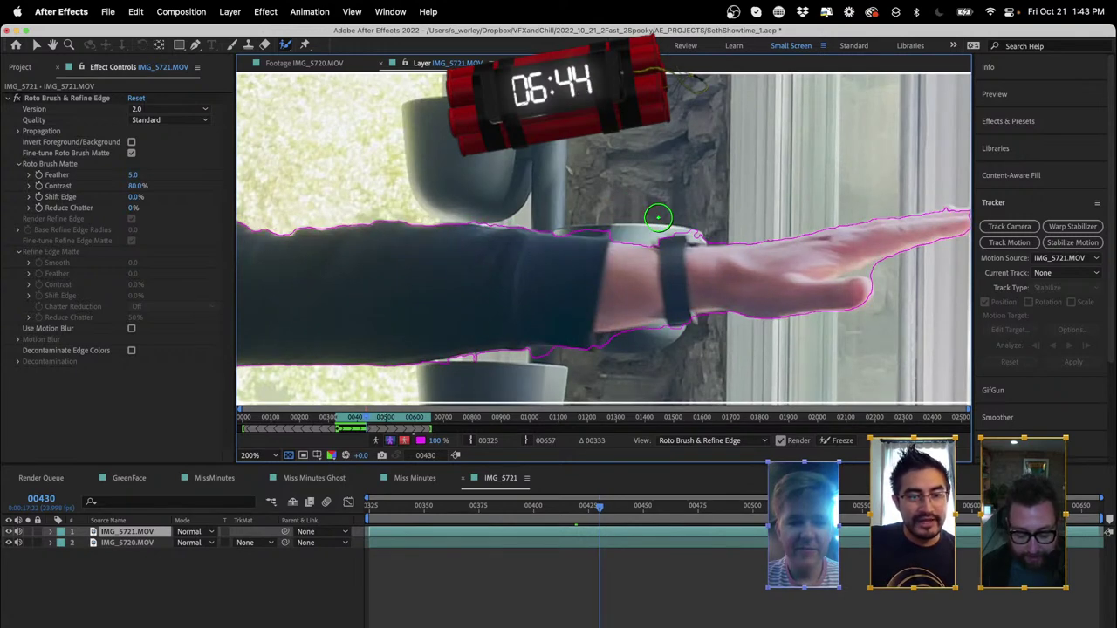
key("Page_Down")
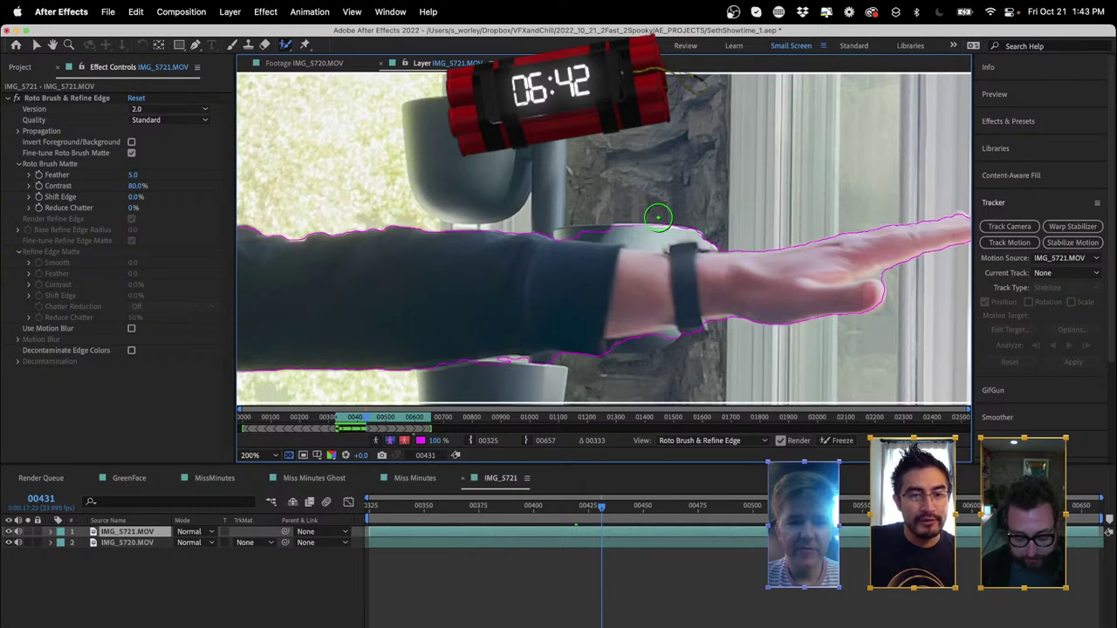
- Remove the planter rim from the Roto Brush matte at frames 431 and 432, and repaint the wrist as foreground at frame 432
left_click_drag(662, 219, 596, 224)
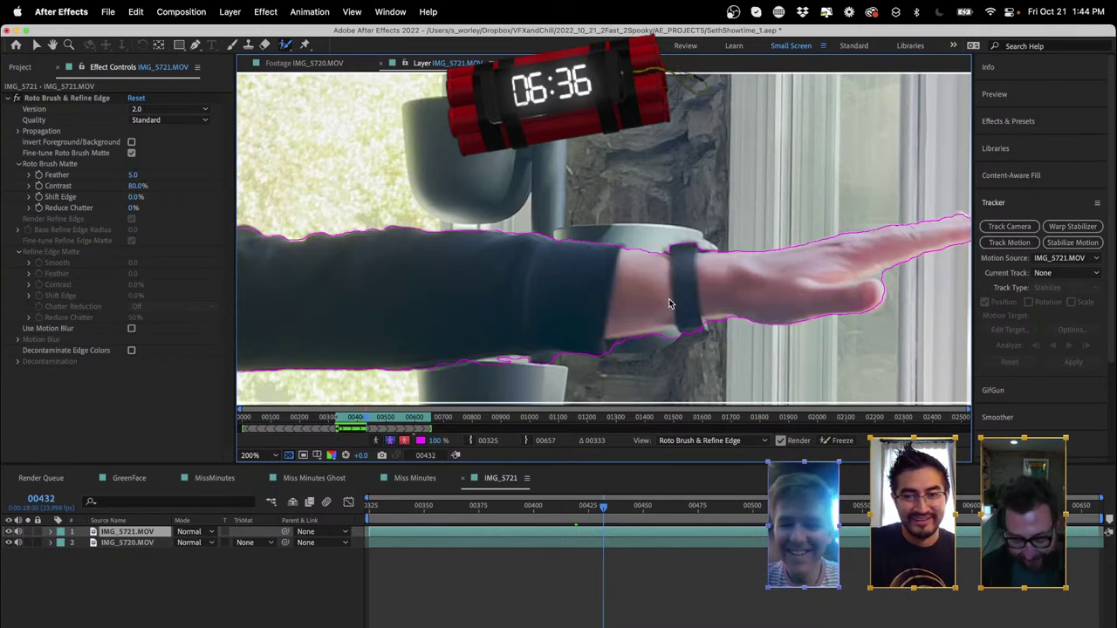
key("Page_Down")
left_click_drag(597, 229, 672, 227)
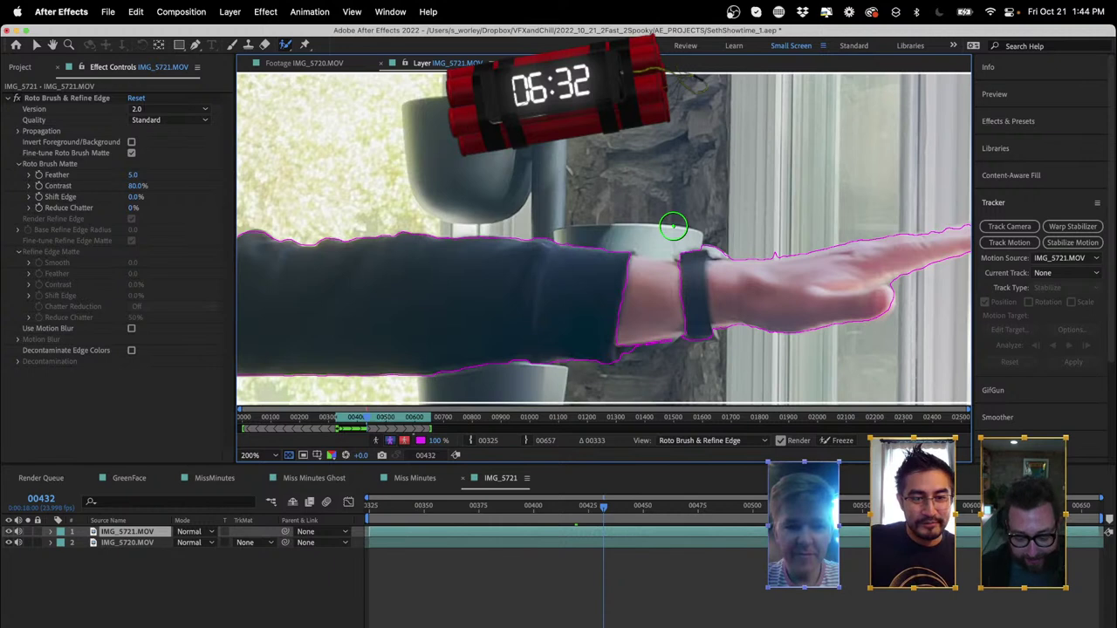
left_click_drag(667, 300, 607, 295)
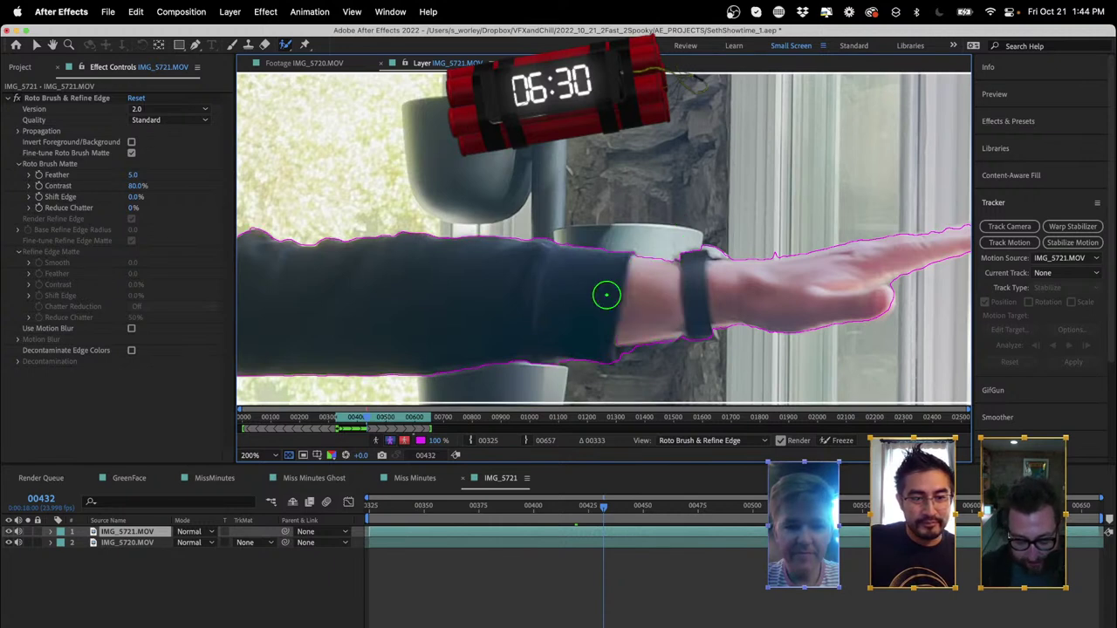
- Advance to frame 435, subtract the planter rim above the wrist, and paint the wrist between sleeve and watch back in as foreground
key("Page_Down")
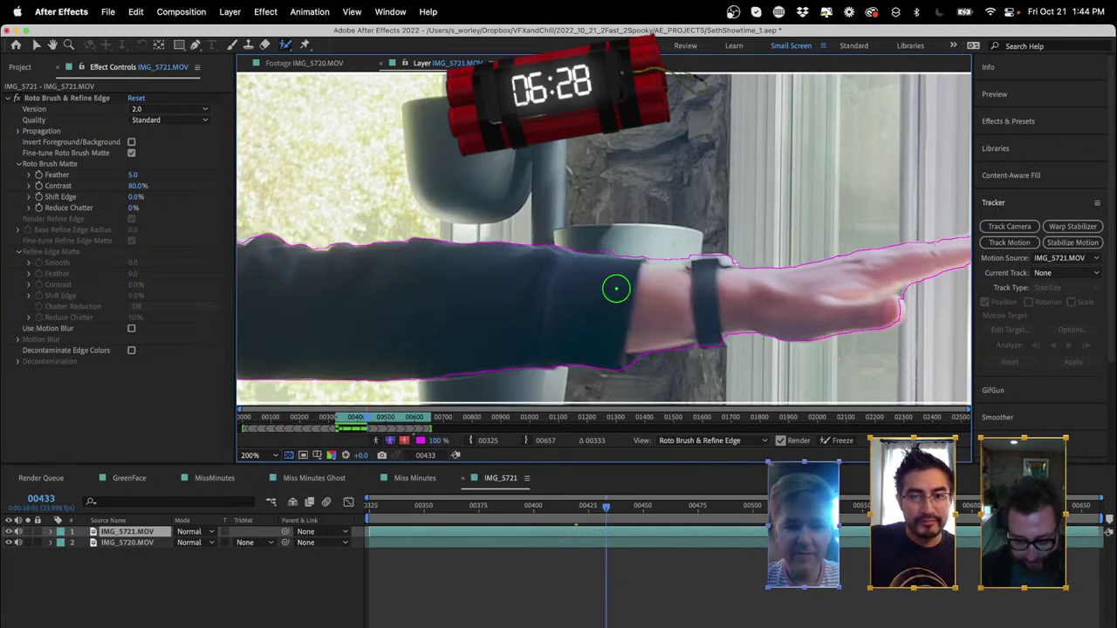
key("Page_Down")
key("Page_Down")
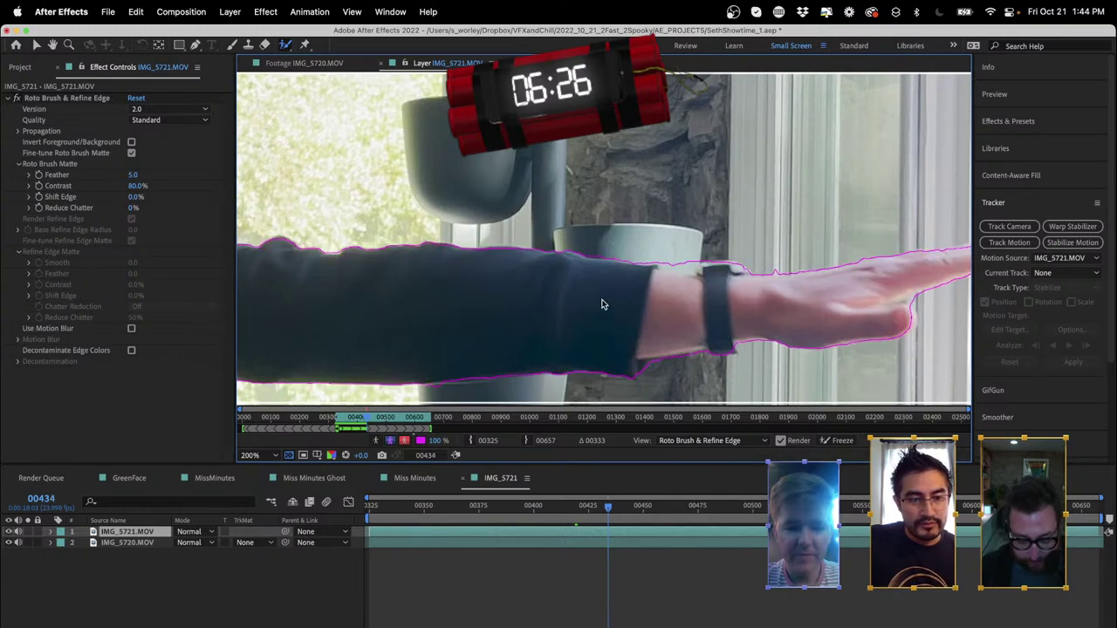
left_click_drag(698, 253, 673, 237)
left_click_drag(716, 323, 626, 316)
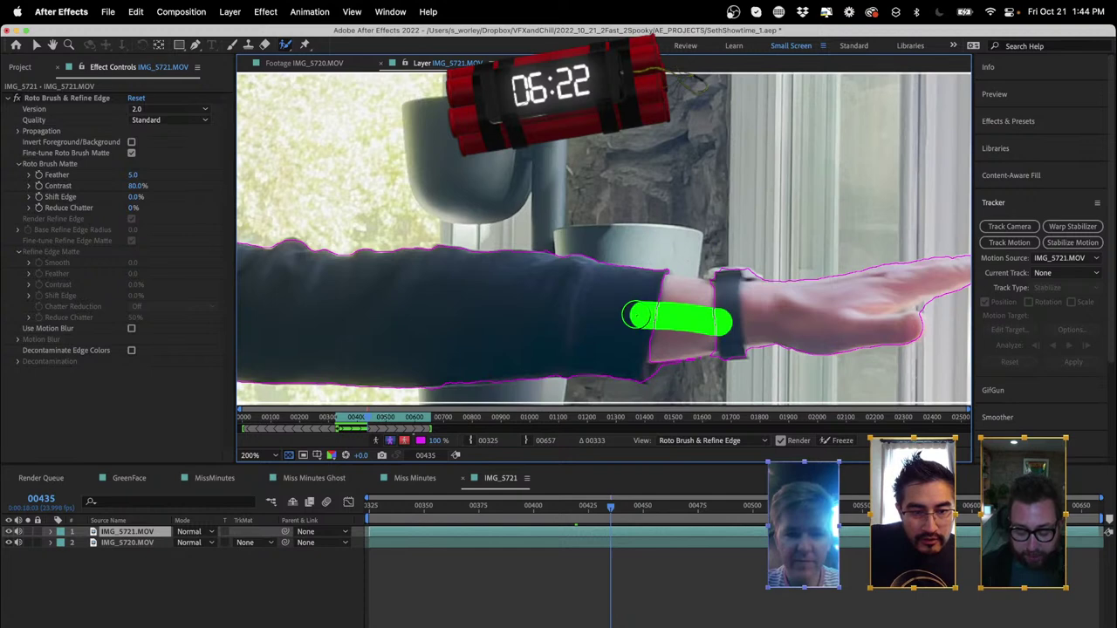
key("Page_Down")
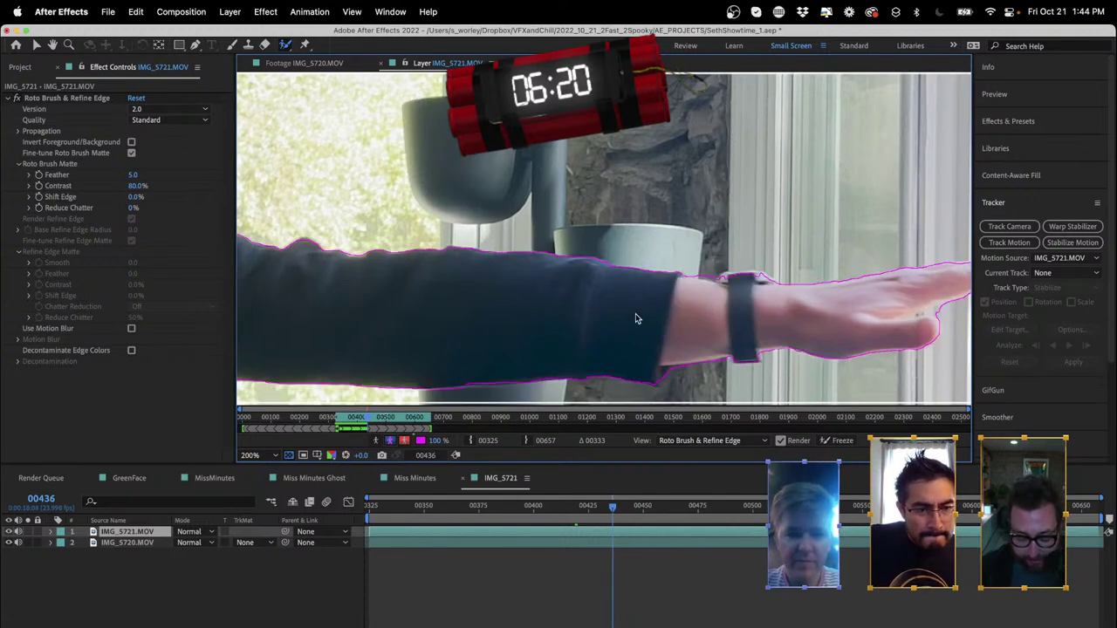
- Propagate the Roto Brush matte frame by frame from 436 to 445, checking the arm and watch outline
key("Page_Down")
key("Page_Down")
key("Page_Down")
key("Page_Down")
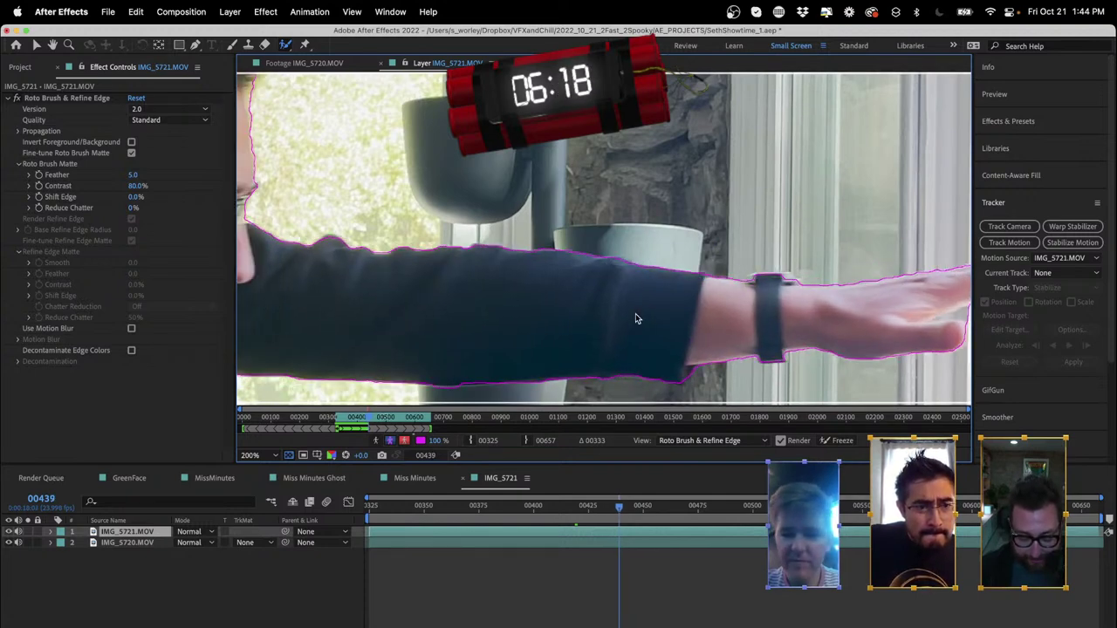
key("Page_Down")
key("Page_Down")
key("Page_Down")
key("Page_Down")
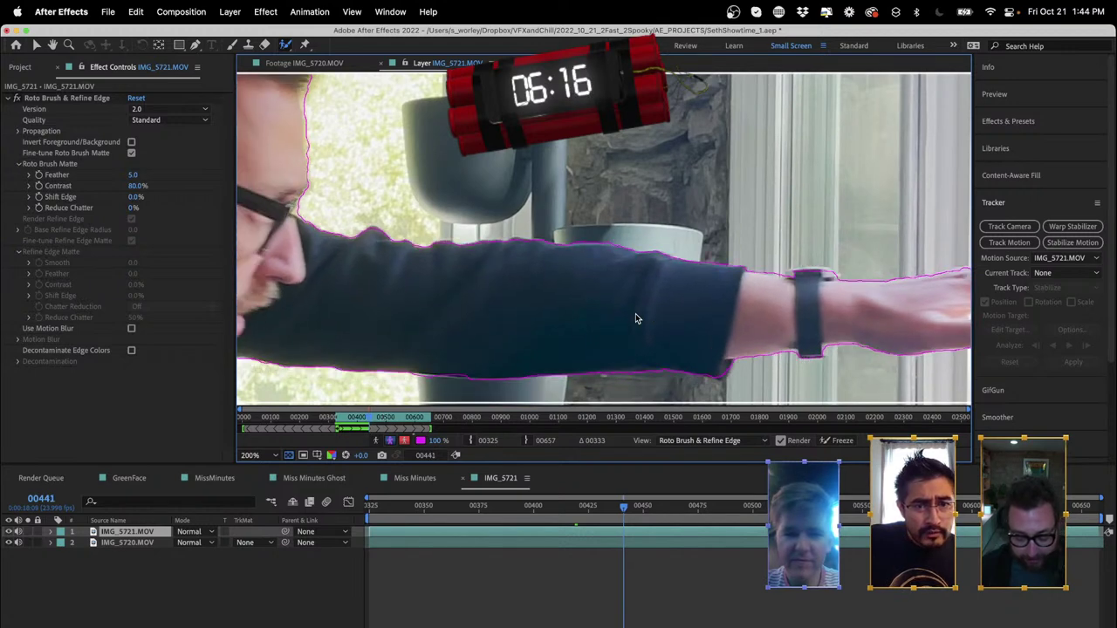
key("Page_Down")
key("Page_Down")
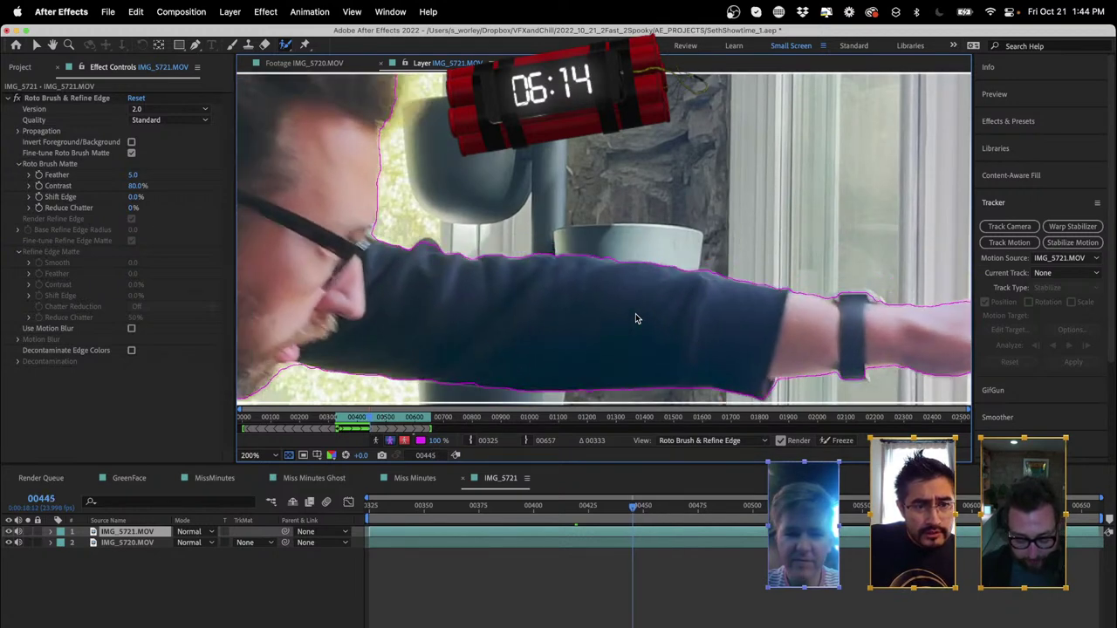
- Propagate the Roto Brush matte forward to frame 511 with the whole figure in view, checking the body outline
key("comma")
key("comma")
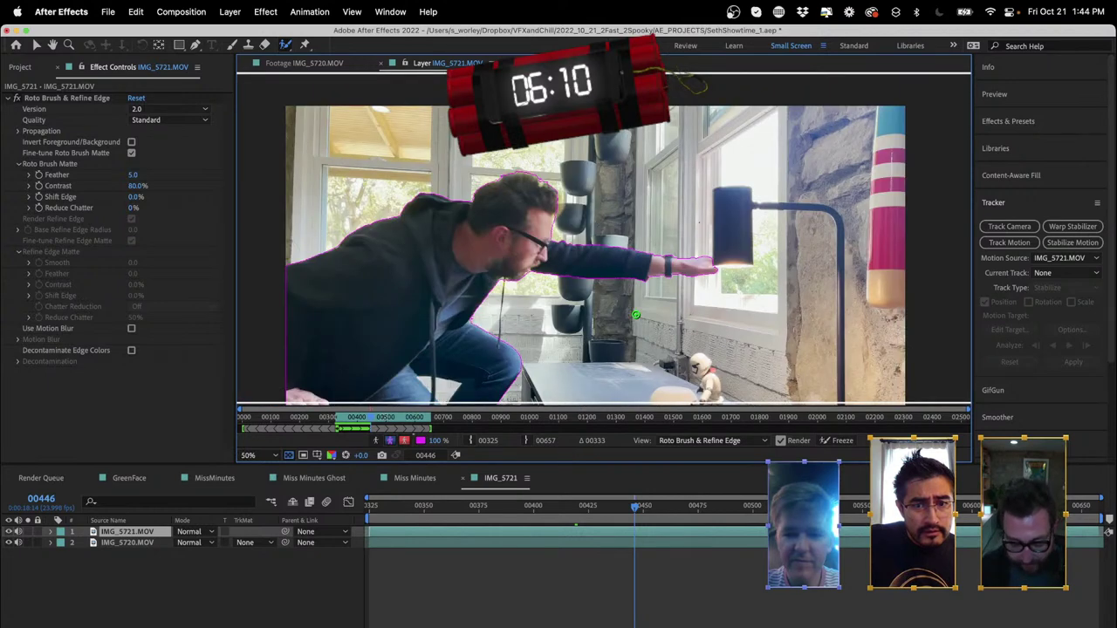
key("Page_Down")
key("Page_Down")
key("Page_Down")
key("Page_Down")
key("Page_Down")
key("Page_Down")
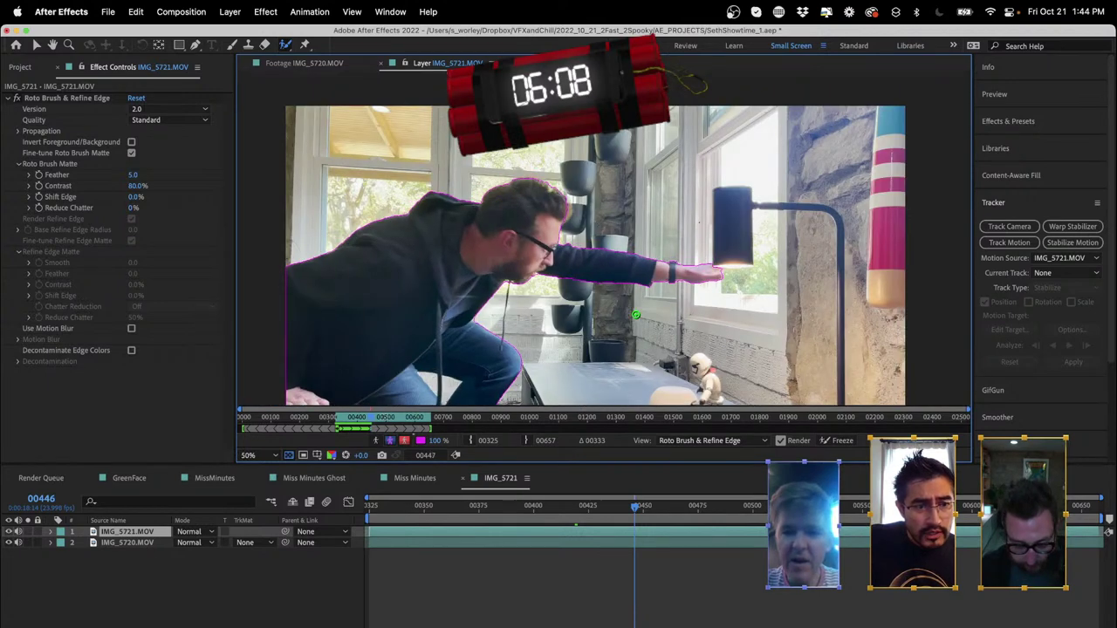
key("Page_Down")
key("Page_Down")
key("Page_Down")
key("Page_Down")
key("Page_Down")
key("Page_Down")
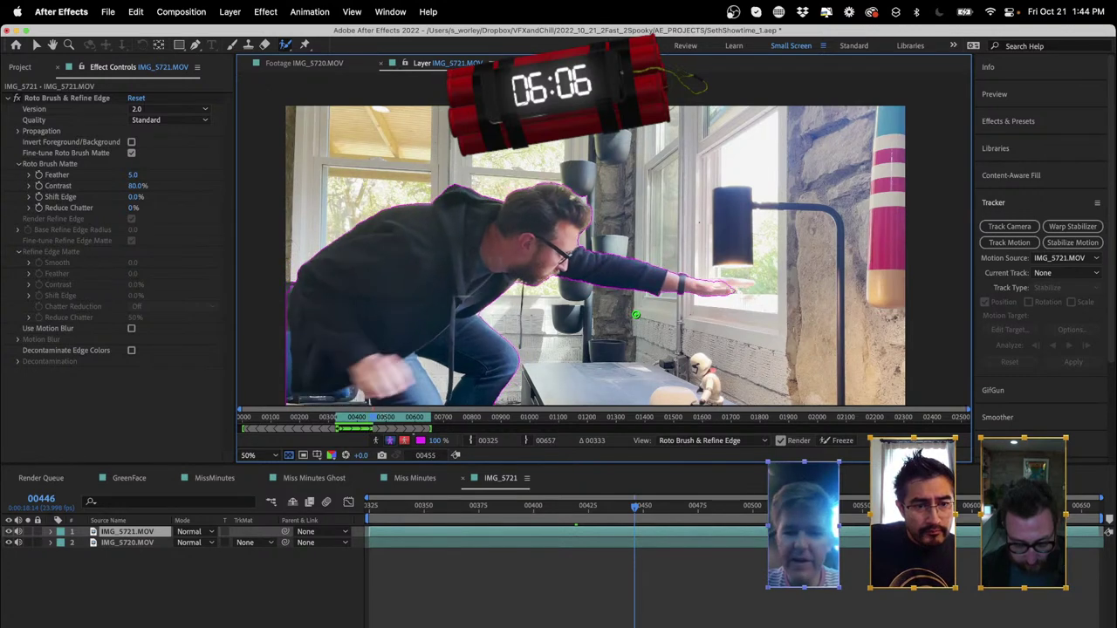
key("Page_Down")
key("Page_Down")
key("Page_Down")
key("Page_Down")
key("Page_Down")
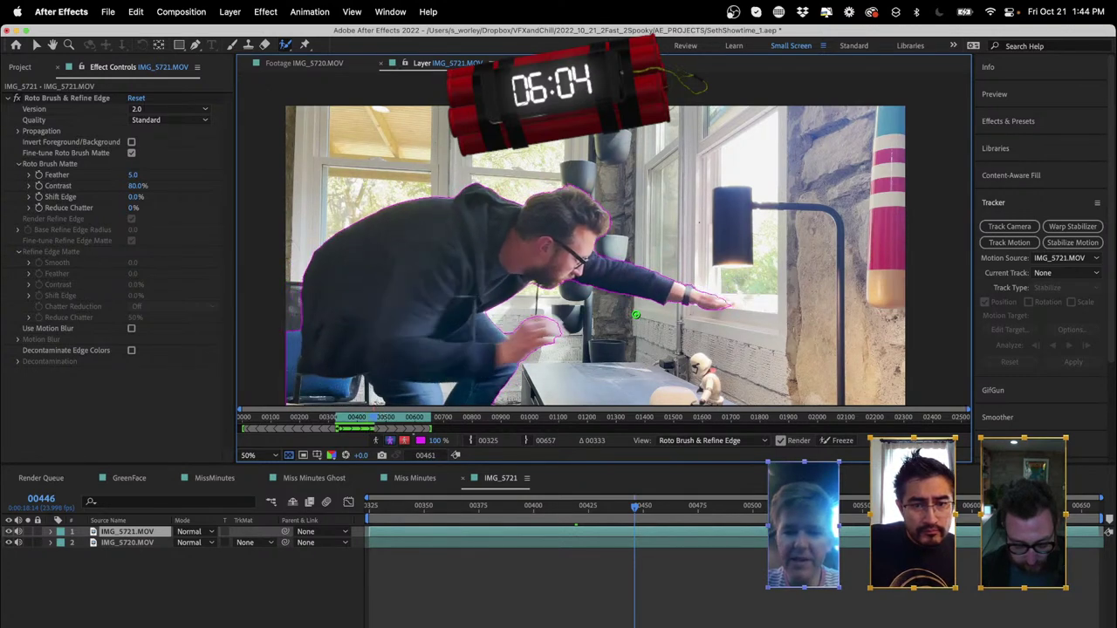
key("Page_Down")
key("Page_Down")
key("Page_Down")
key("Page_Down")
key("Page_Down")
key("Page_Down")
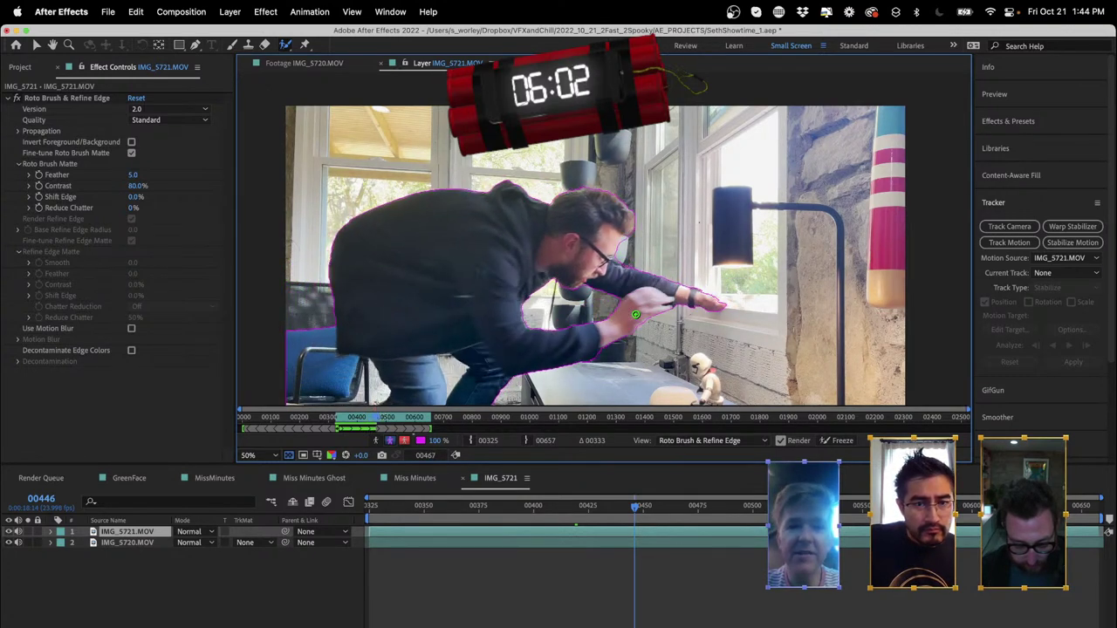
key("Page_Down")
key("Page_Down")
key("Page_Down")
key("Page_Down")
key("Page_Down")
key("Page_Down")
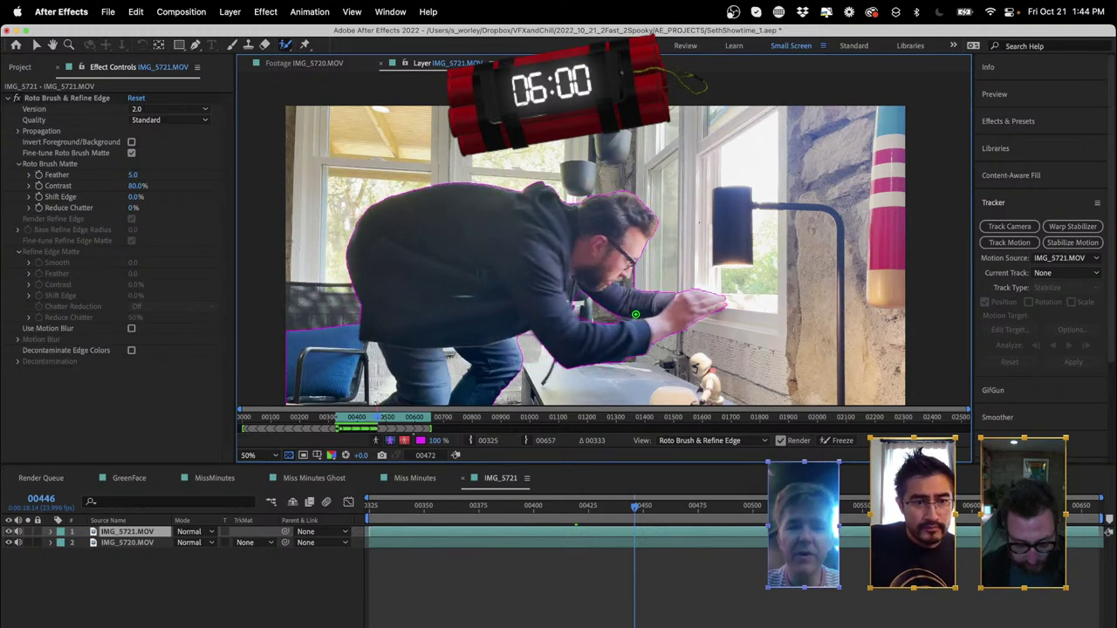
key("Page_Down")
key("Page_Down")
key("Page_Down")
key("Page_Down")
key("Page_Down")
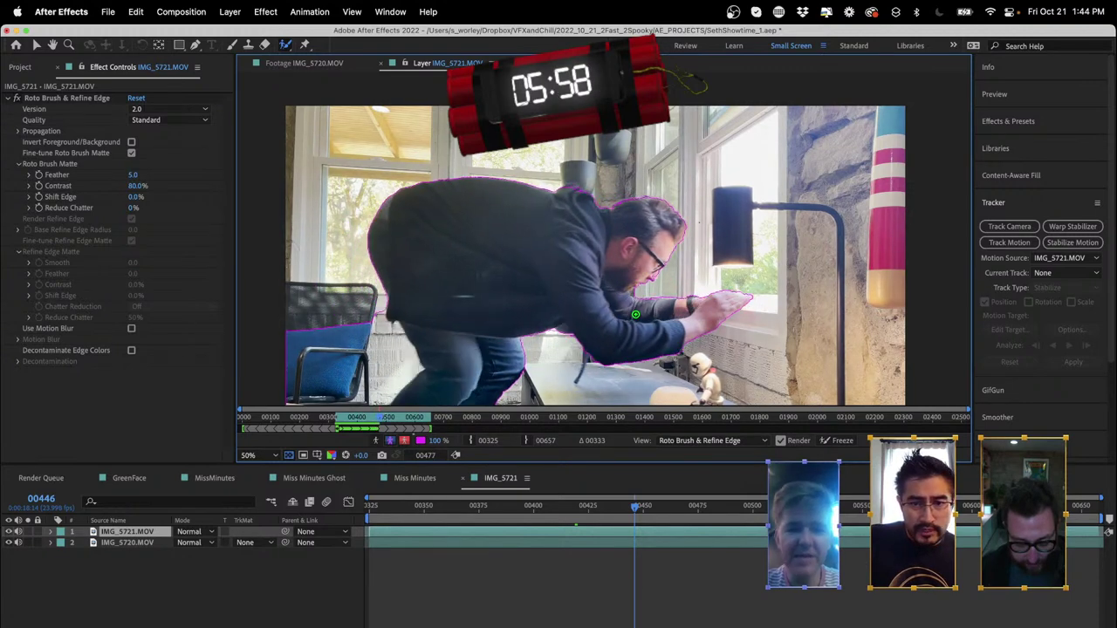
key("Page_Down")
key("Page_Down")
key("Page_Down")
key("Page_Down")
key("Page_Down")
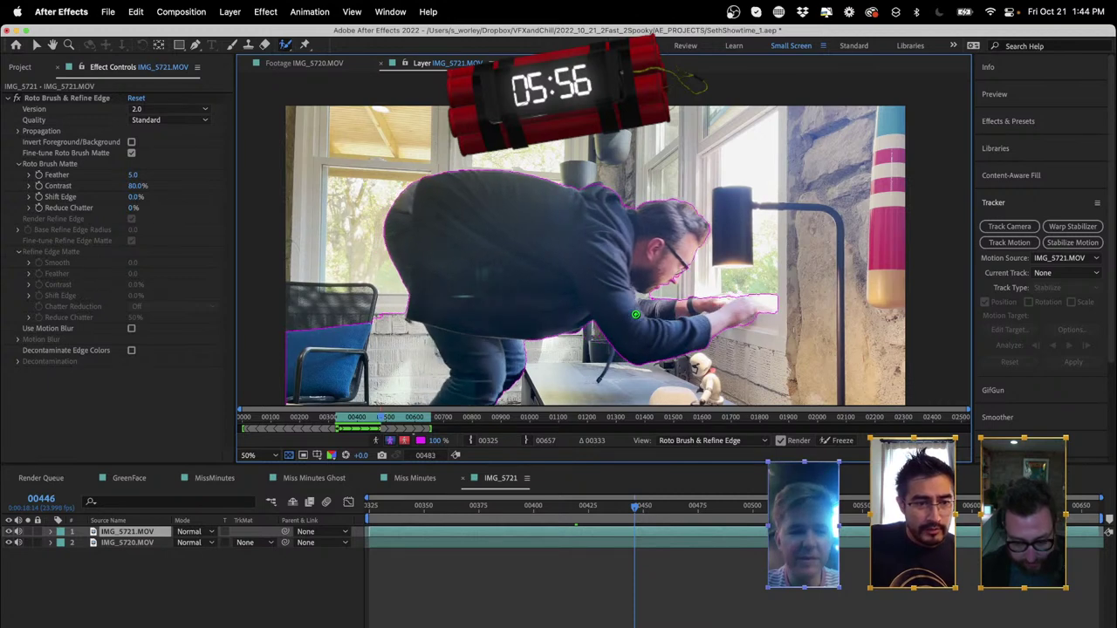
key("Page_Down")
key("Page_Down")
key("Page_Down")
key("Page_Down")
key("Page_Down")
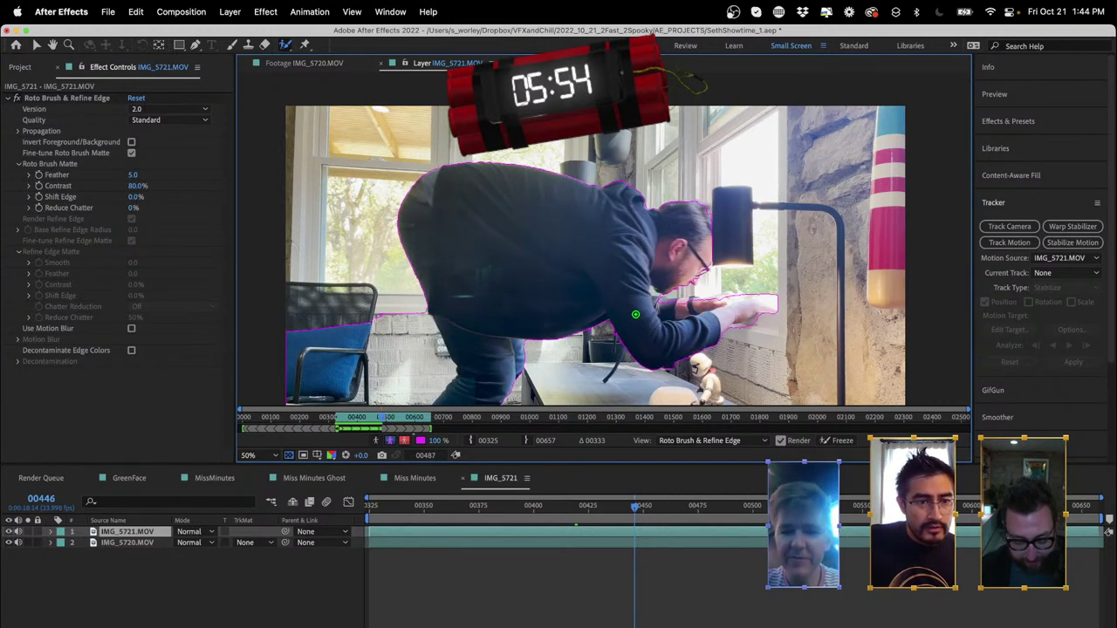
key("Page_Down")
key("Page_Down")
key("Page_Down")
key("Page_Down")
key("Page_Down")
key("Page_Down")
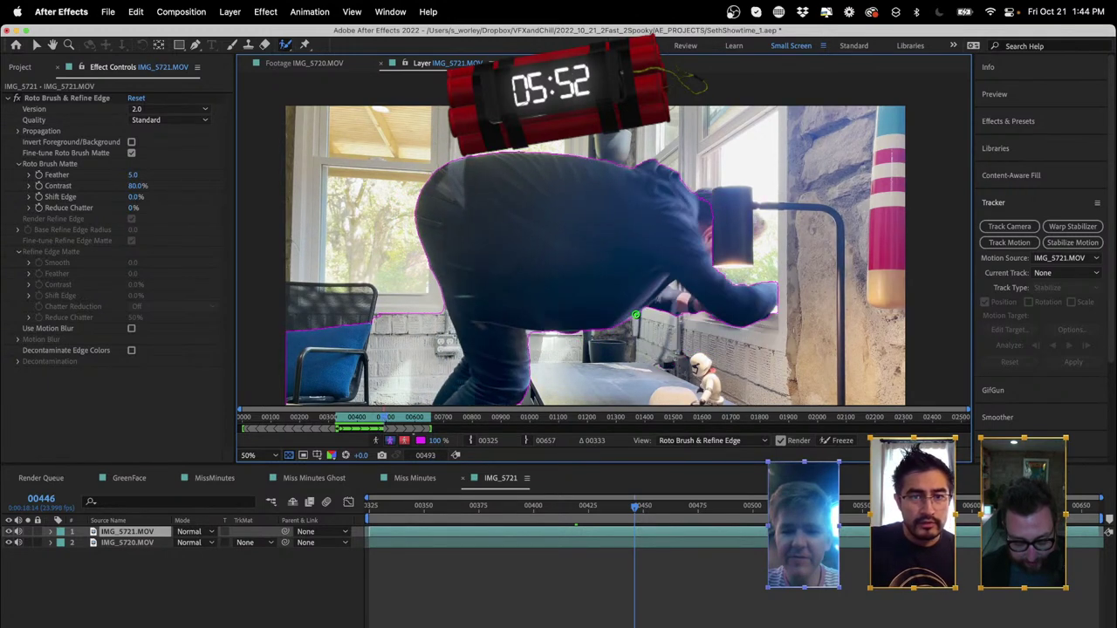
key("Page_Down")
key("Page_Down")
key("Page_Down")
key("Page_Down")
key("Page_Down")
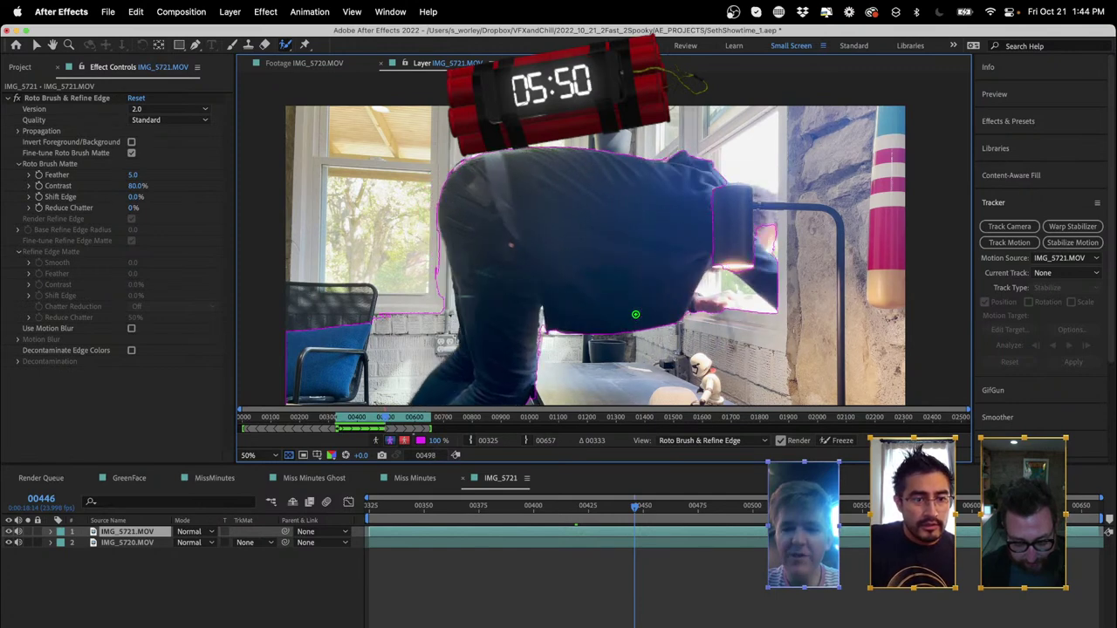
key("Page_Down")
key("Page_Down")
key("Page_Down")
key("Page_Down")
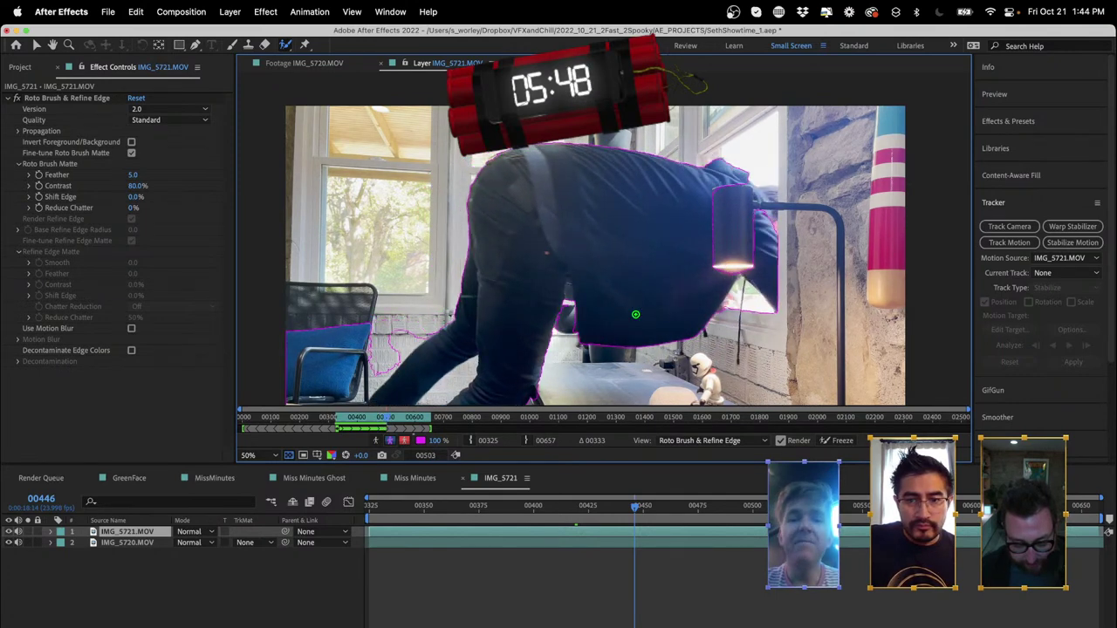
key("Page_Down")
key("Page_Down")
key("Page_Down")
key("Page_Down")
key("Page_Down")
key("Page_Down")
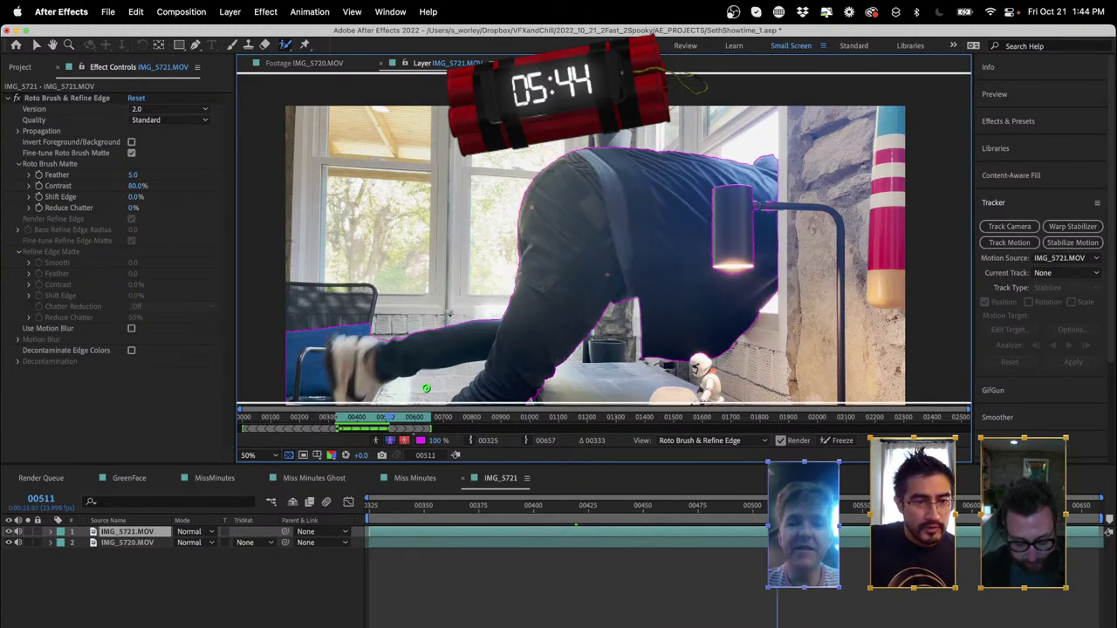
- Subtract the wall beneath the raised leg at frame 511 and the blue chair at frame 510 from the Roto Brush matte
left_click_drag(454, 377, 375, 384)
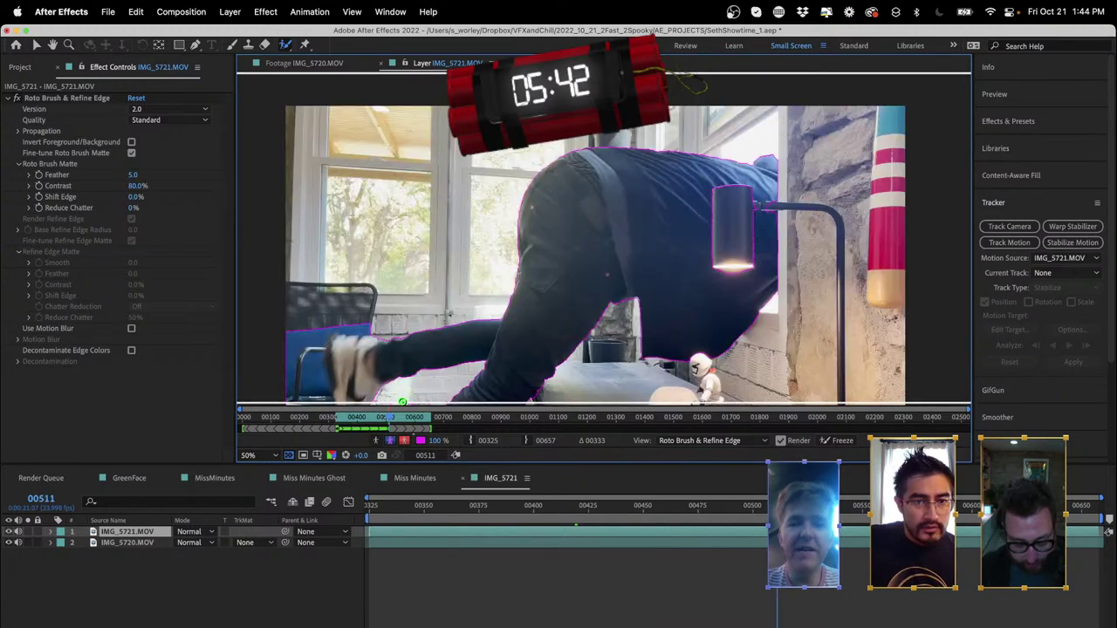
key("Page_Up")
left_click_drag(365, 328, 291, 352)
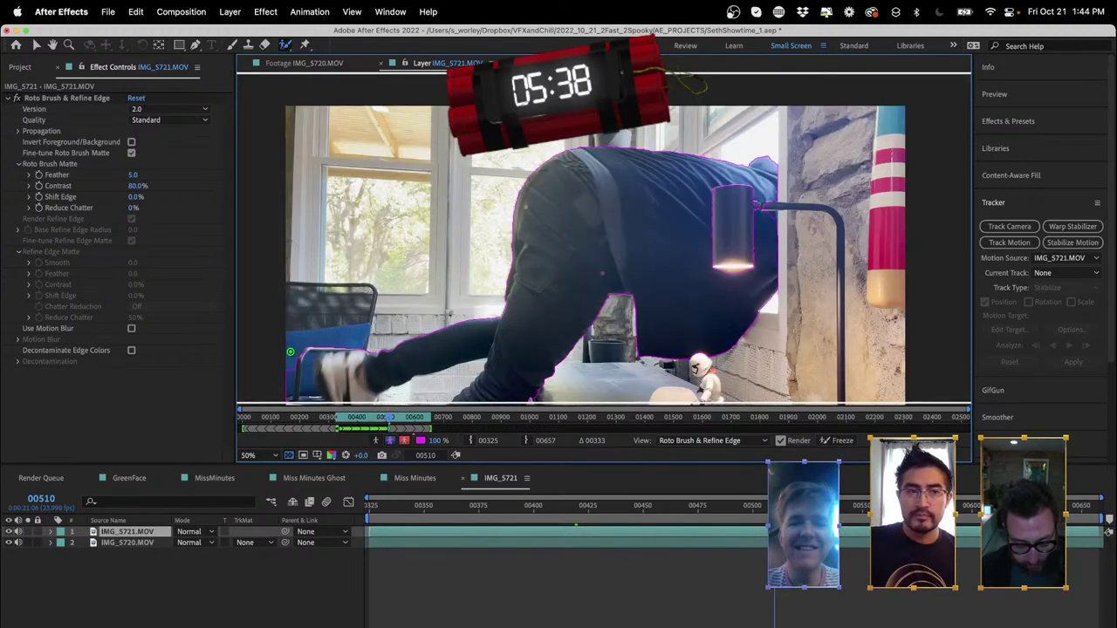
- Propagate the Roto Brush matte to frame 514 and subtract the blue chair beside the shoe
key("Page_Down")
key("Page_Down")
key("Page_Down")
key("Page_Down")
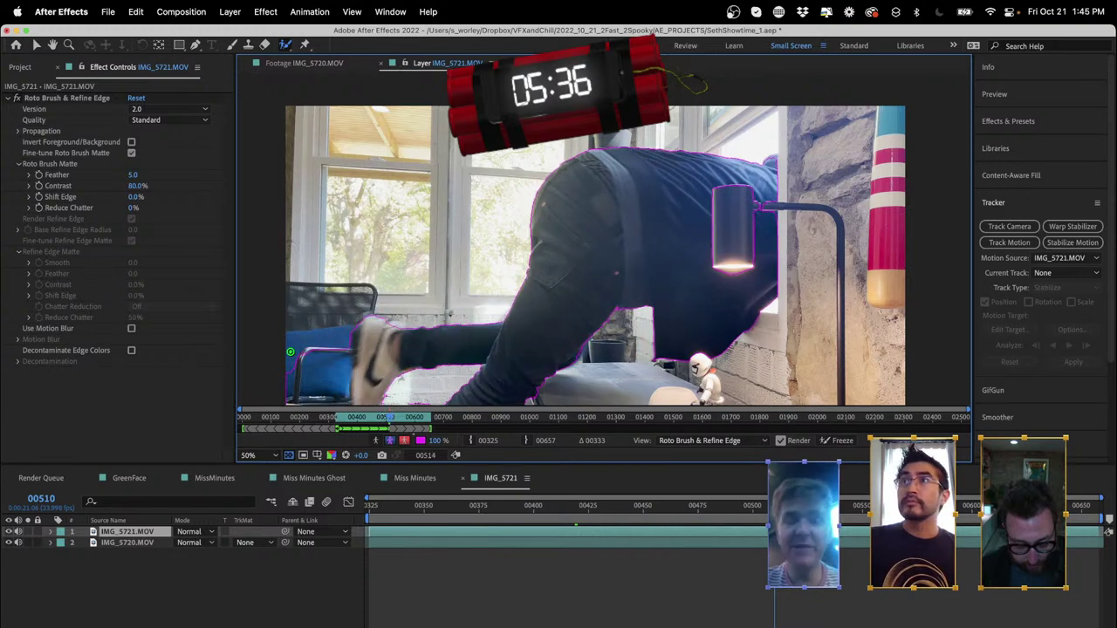
left_click_drag(334, 355, 309, 393)
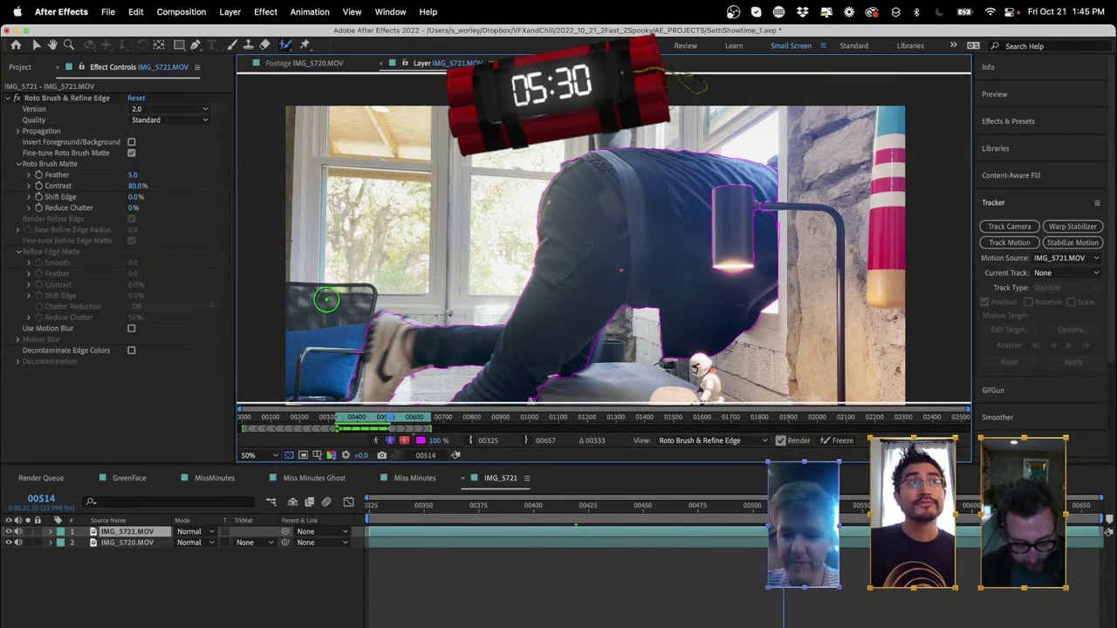
- Advance to frame 516, subtract the remaining blue chair area from the Roto Brush matte, and propagate the matte onward
key("Page_Down")
key("Page_Down")
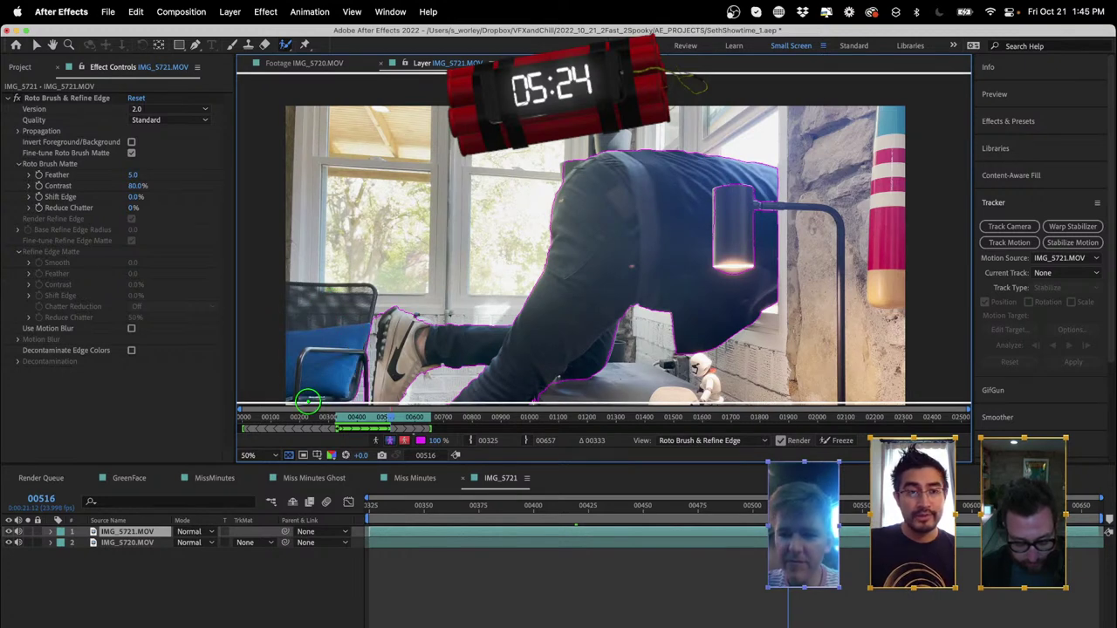
left_click_drag(343, 382, 358, 339, "alt")
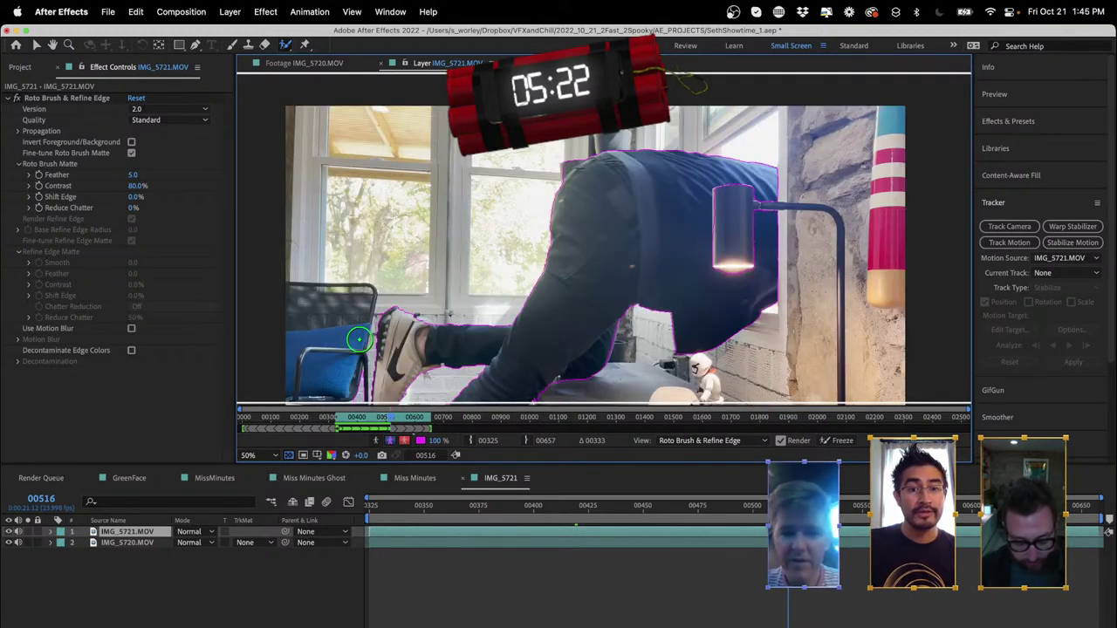
key("space")
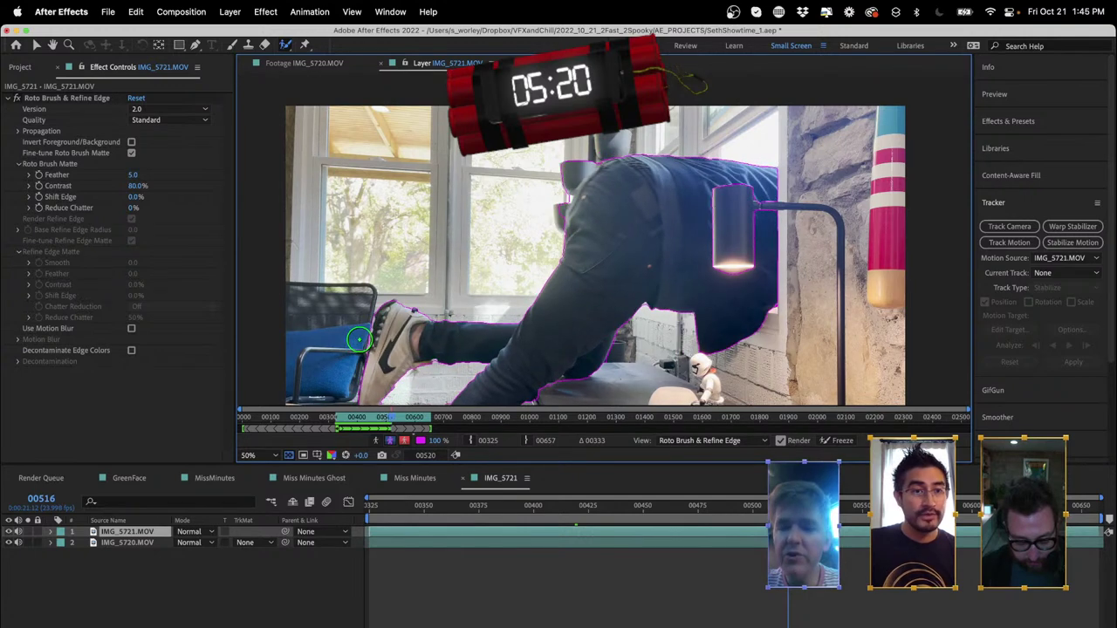
- Return to frame 515 and subtract the background planter beside the hips from the IMG_5721.MOV Roto Brush matte
key("space")
key("super+Down")
key("super+Left")
key("super+Left")
key("super+Left")
key("super+Left")
key("super+Left")
key("super+Left")
key("super+Left")
key("super+Left")
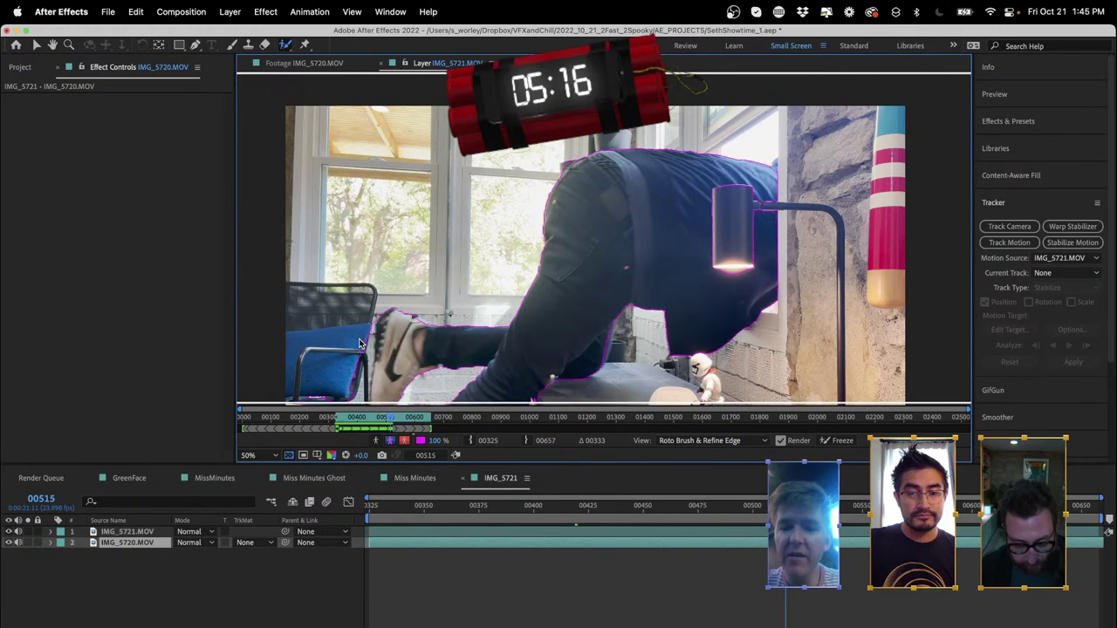
left_click(560, 154, "alt")
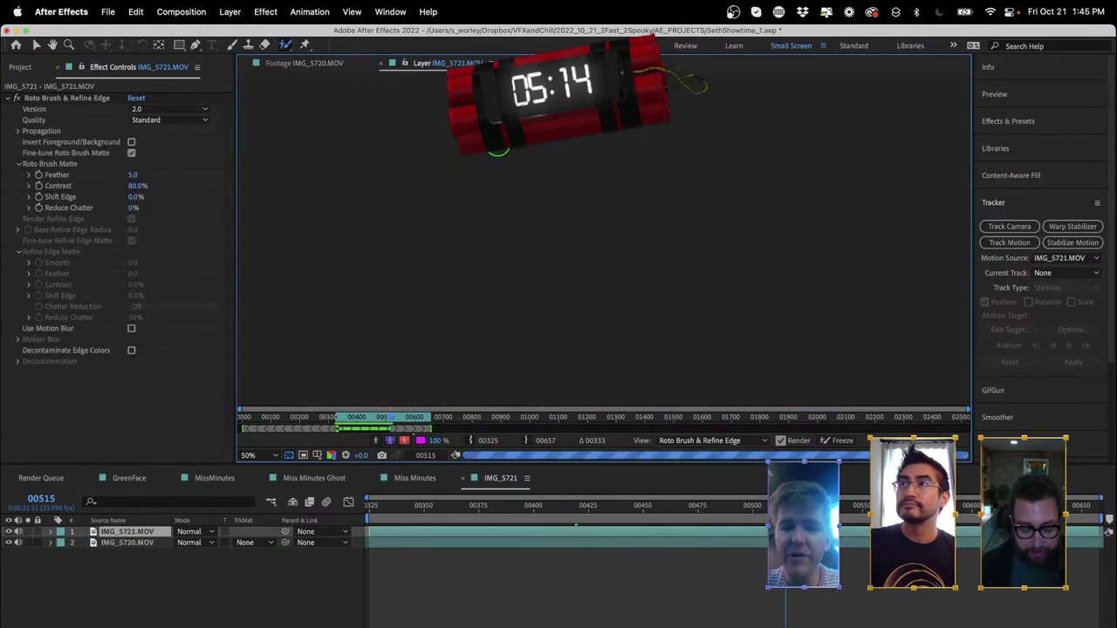
- Propagate the corrected Roto Brush matte forward to frame 527, checking the outline around the hips and shoe
key("super+Right")
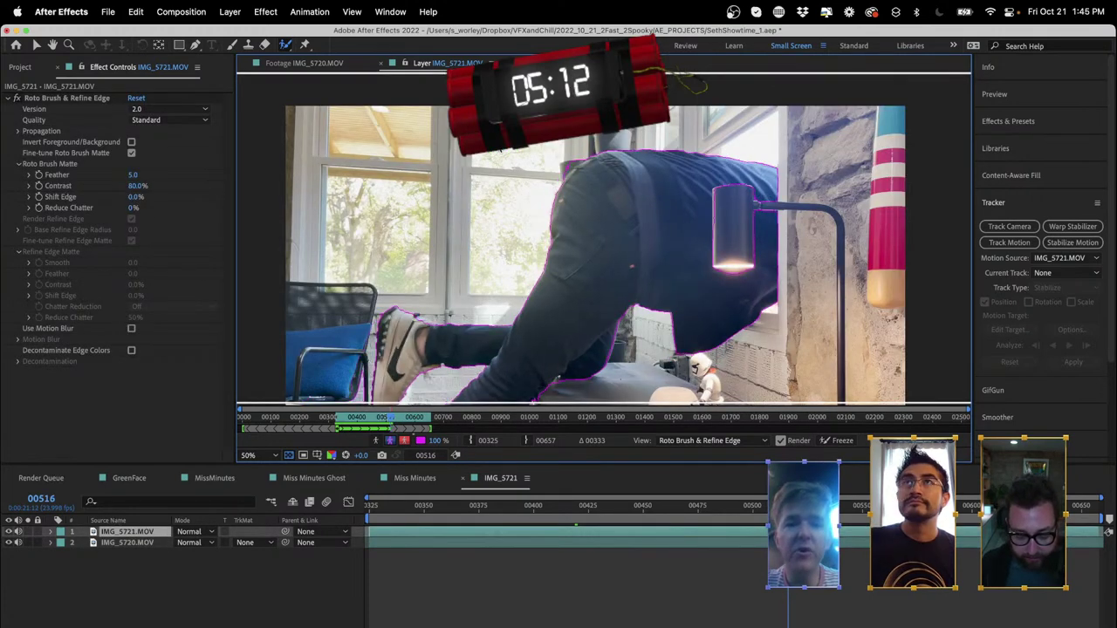
key("Page_Down")
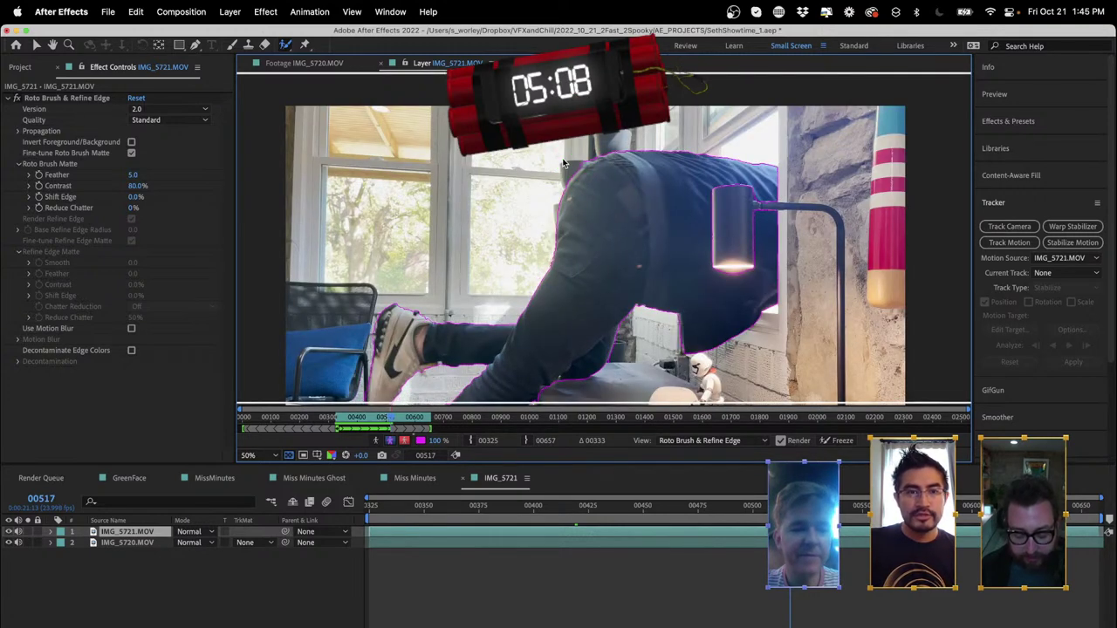
key("Page_Down")
key("Page_Down")
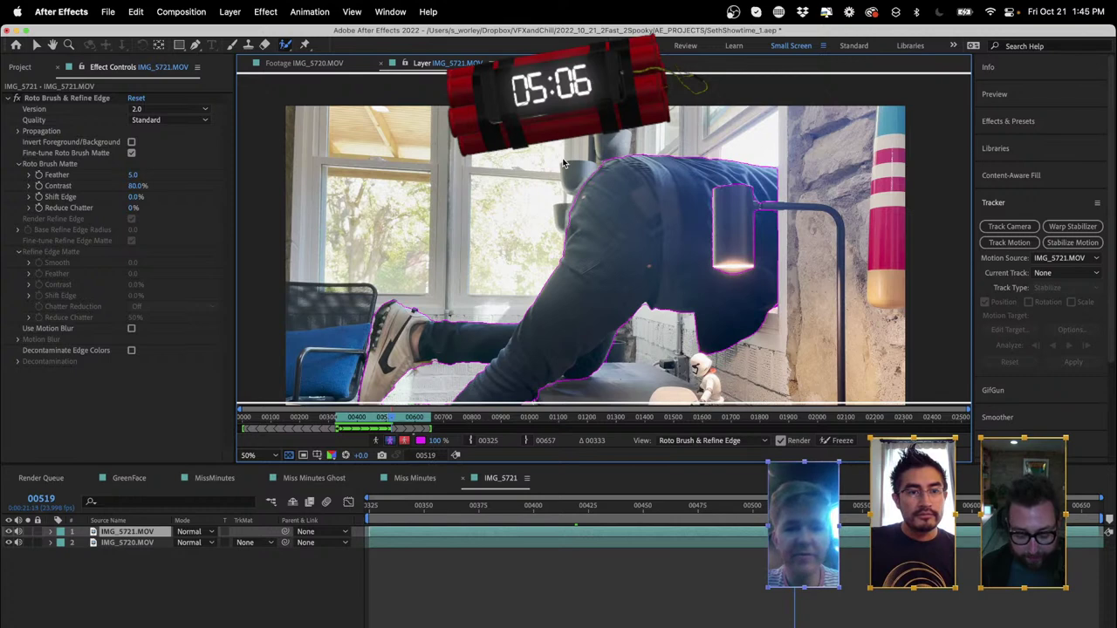
key("Page_Down")
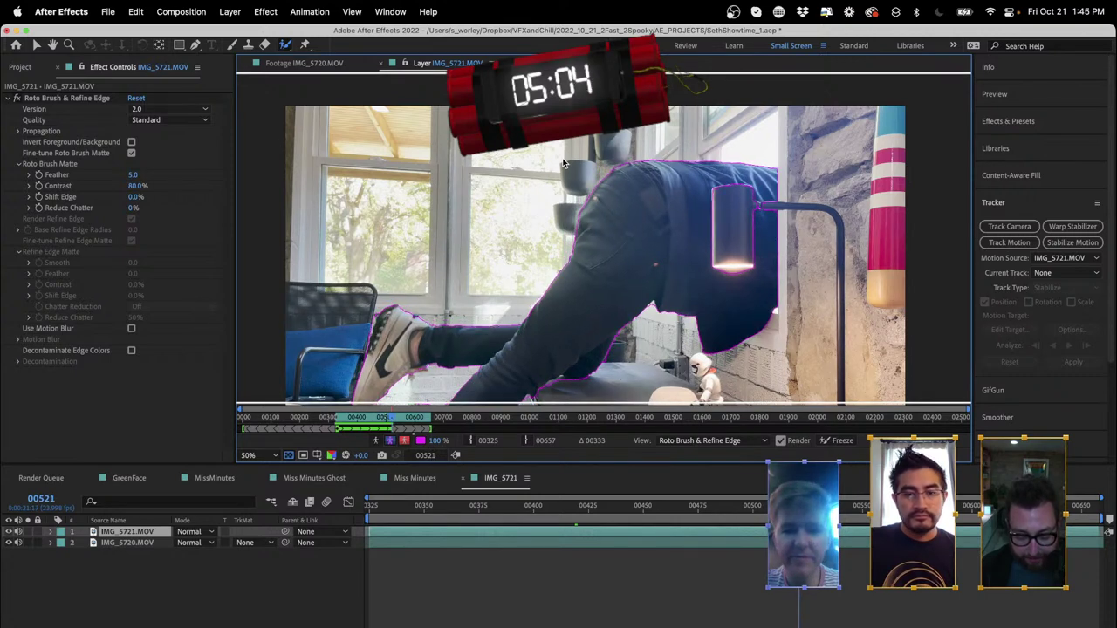
key("Page_Down")
key("Page_Down")
key("Page_Down")
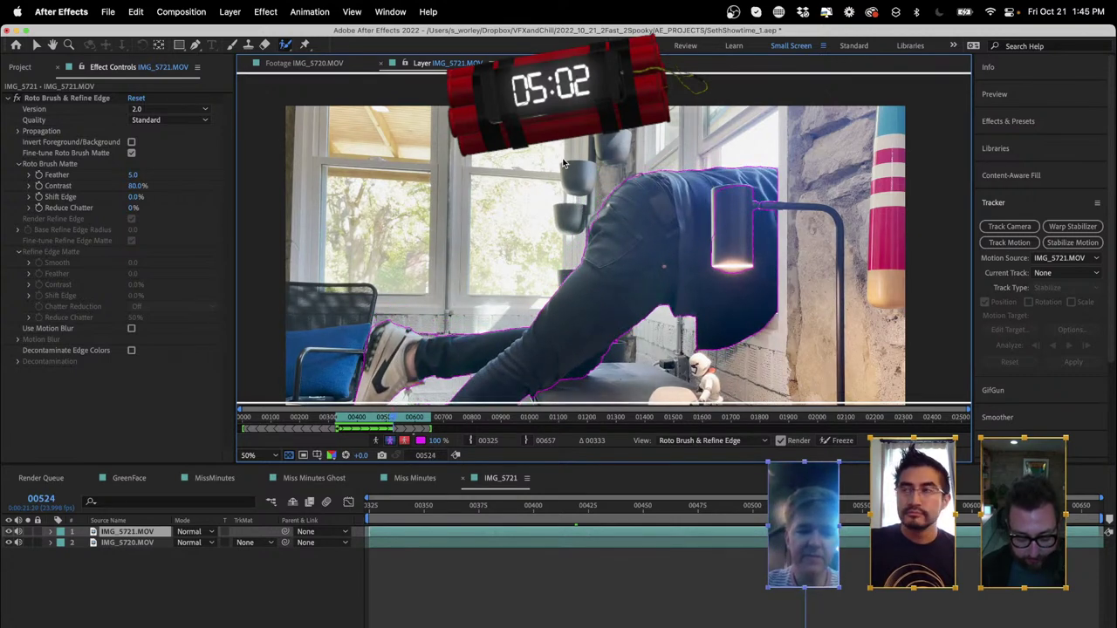
key("Page_Down")
key("Page_Down")
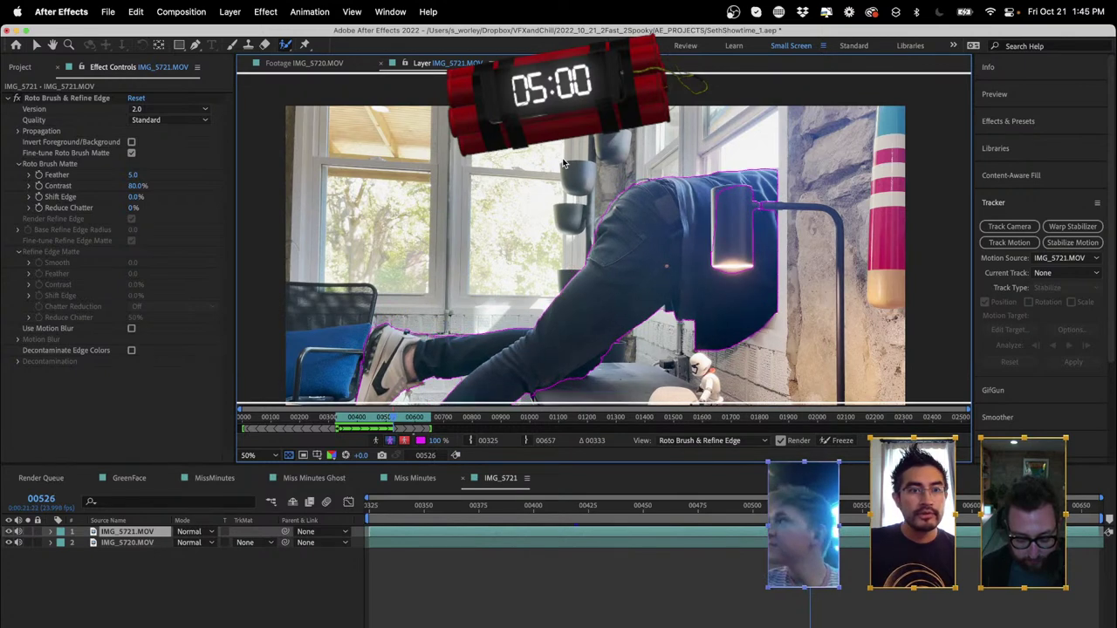
key("Page_Down")
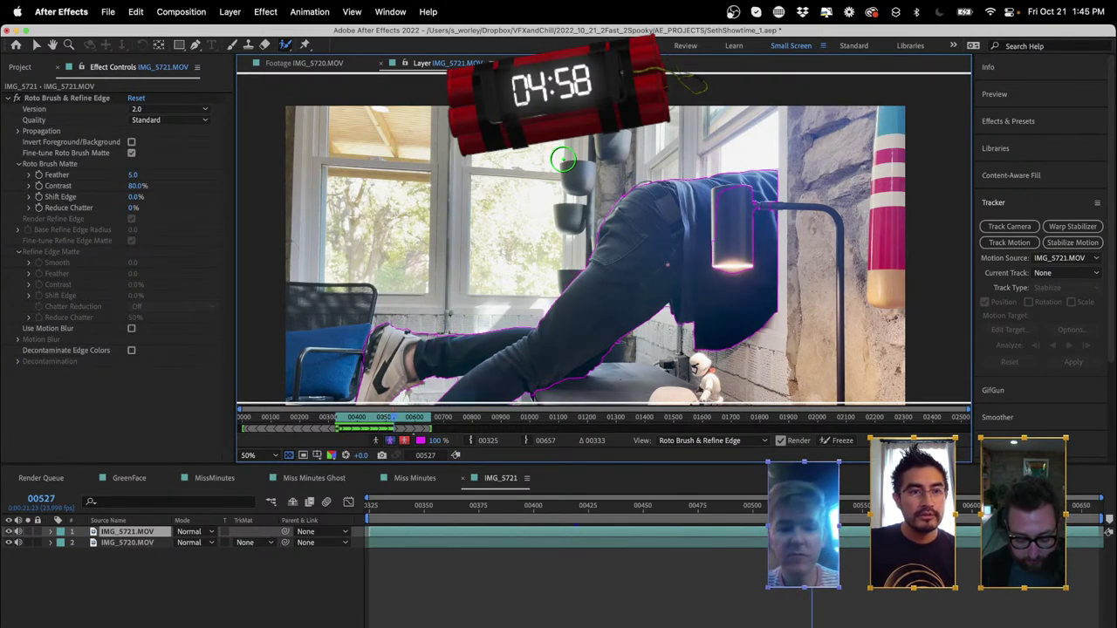
- Propagate the Roto Brush matte forward to frame 554, checking the outline as the leg lifts
key("Page_Down")
key("Page_Down")
key("Page_Down")
key("Page_Down")
key("Page_Down")
key("Page_Down")
key("Page_Down")
key("Page_Down")
key("Page_Down")
key("Page_Down")
key("Page_Down")
key("Page_Down")
key("Page_Down")
key("Page_Down")
key("Page_Down")
key("Page_Down")
key("Page_Down")
key("Page_Down")
key("Page_Down")
key("Page_Down")
key("Page_Down")
key("Page_Down")
key("Page_Down")
key("Page_Down")
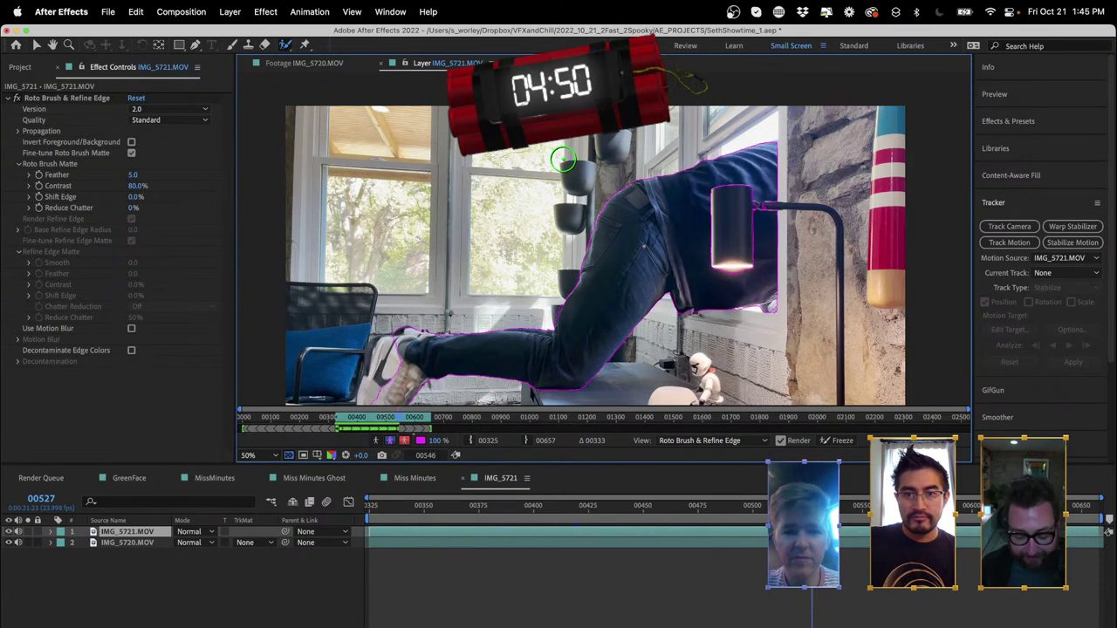
key("Page_Down")
key("Page_Down")
key("Page_Down")
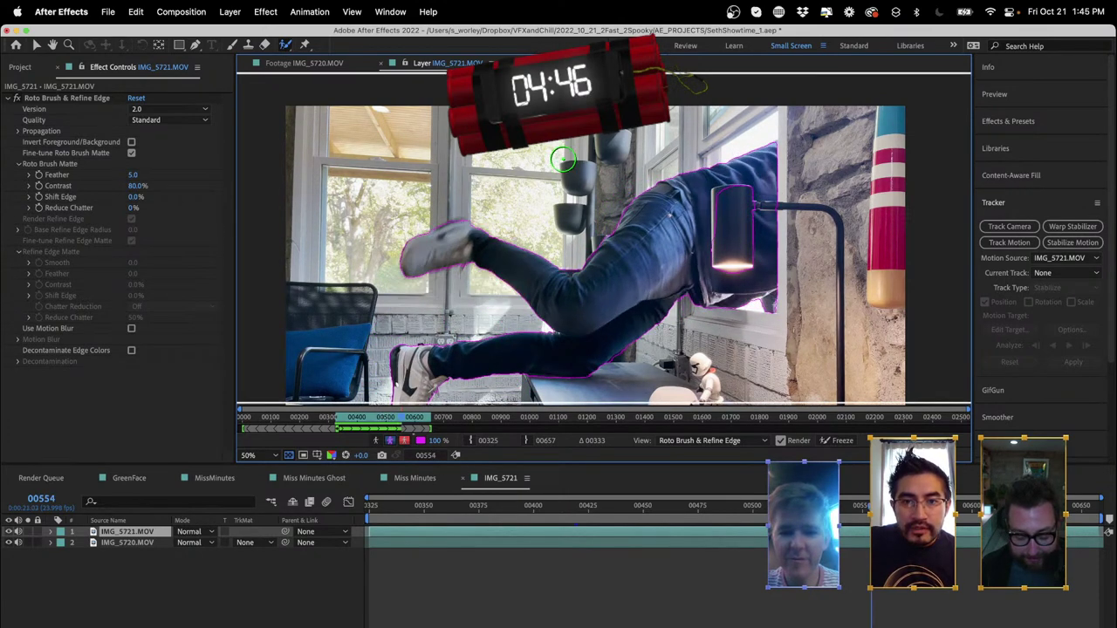
- Propagate the Roto Brush matte forward to frame 593 while the legs swing over the table
key("Page_Down")
key("Page_Down")
key("Page_Down")
key("Page_Down")
key("Page_Down")
key("Page_Down")
key("Page_Down")
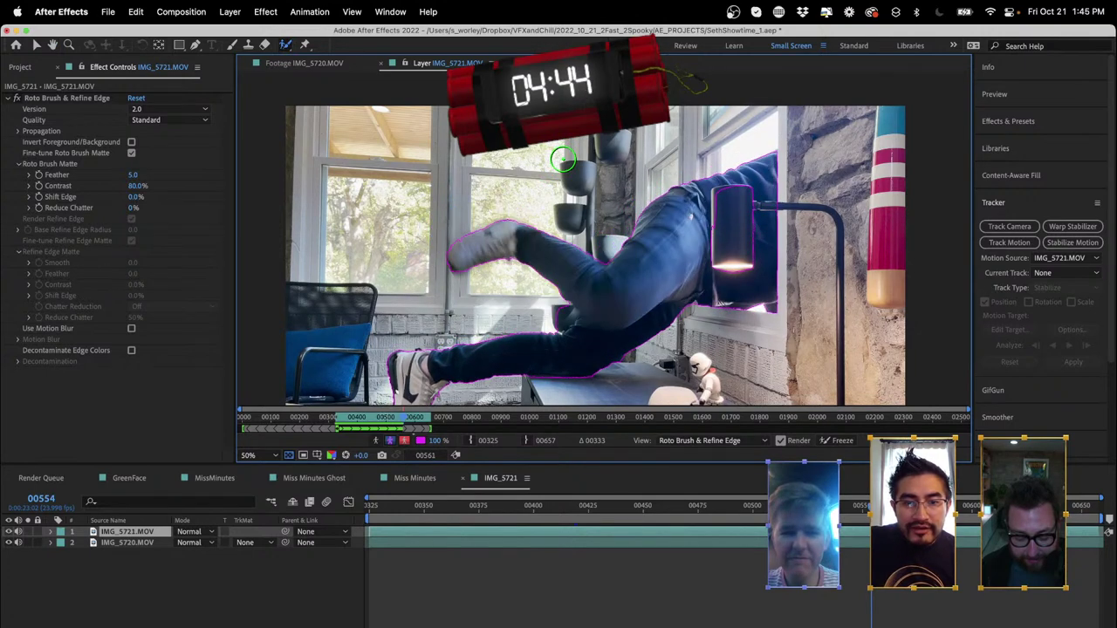
key("Page_Down")
key("Page_Down")
key("Page_Down")
key("Page_Down")
key("Page_Down")
key("Page_Down")
key("Page_Down")
key("Page_Down")
key("Page_Down")
key("Page_Down")
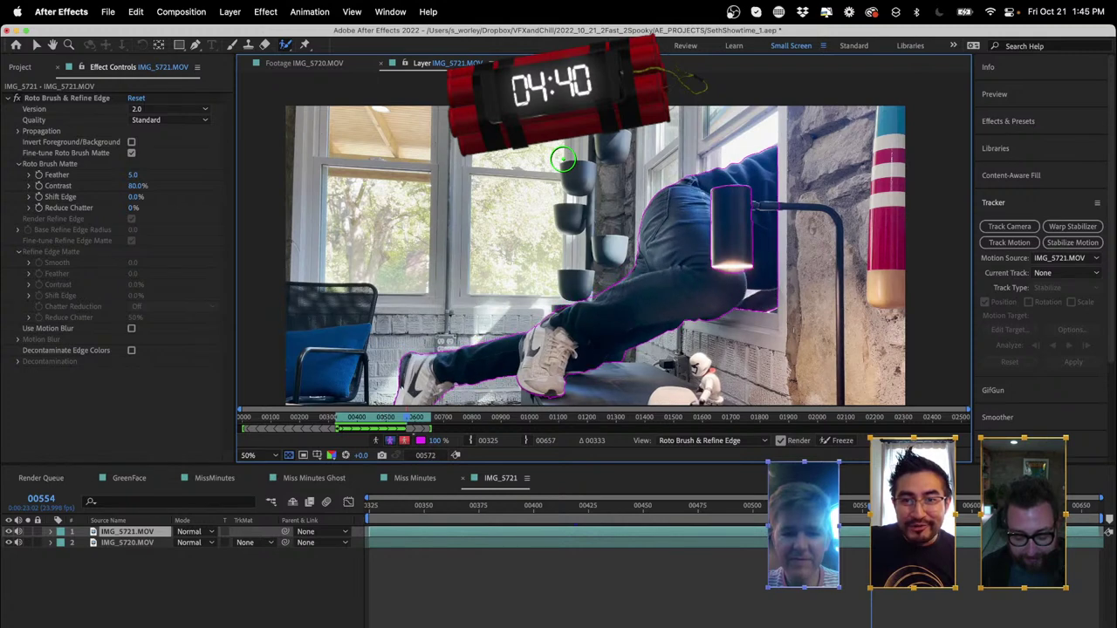
key("Page_Down")
key("Page_Down")
key("Page_Down")
key("Page_Down")
key("Page_Down")
key("Page_Down")
key("Page_Down")
key("Page_Down")
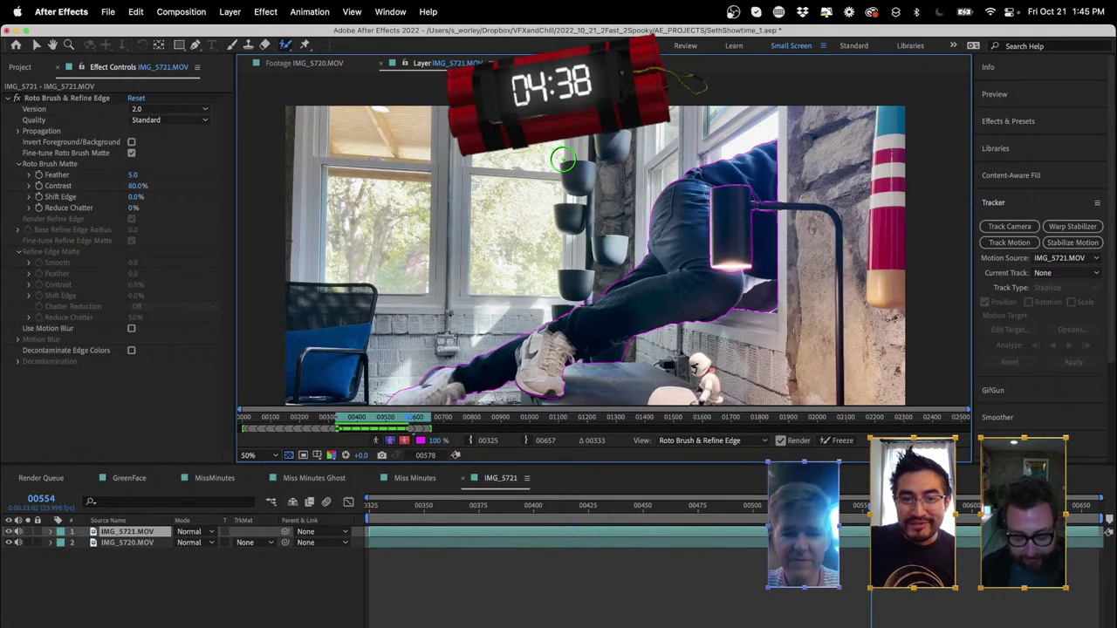
key("Page_Down")
key("Page_Down")
key("Page_Down")
key("Page_Down")
key("Page_Down")
key("Page_Down")
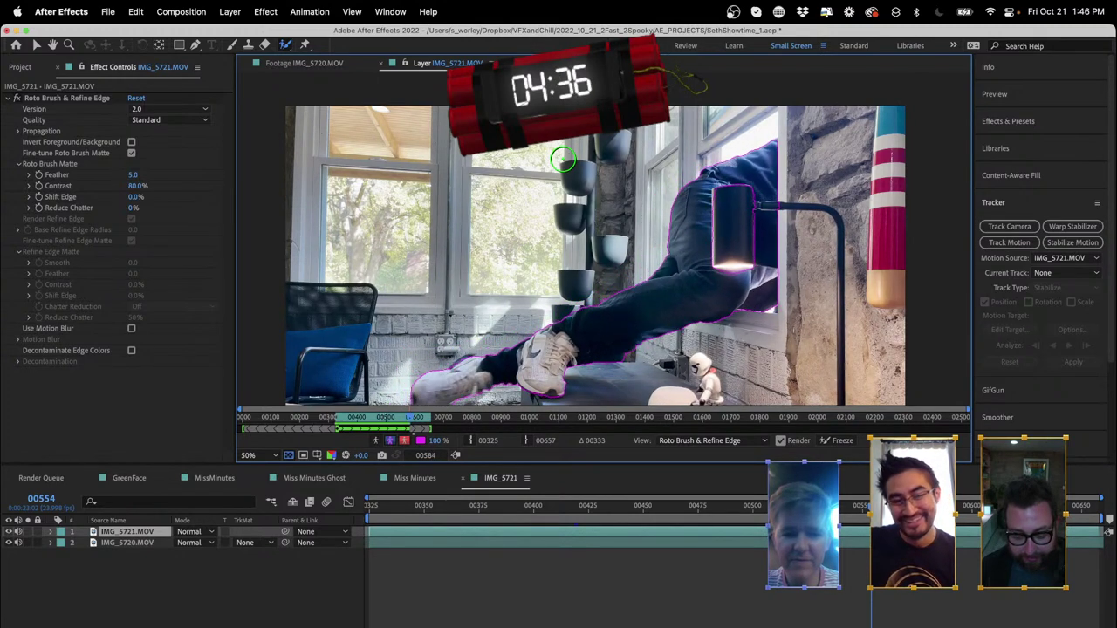
key("Page_Down")
key("Page_Down")
key("Page_Down")
key("Page_Down")
key("Page_Down")
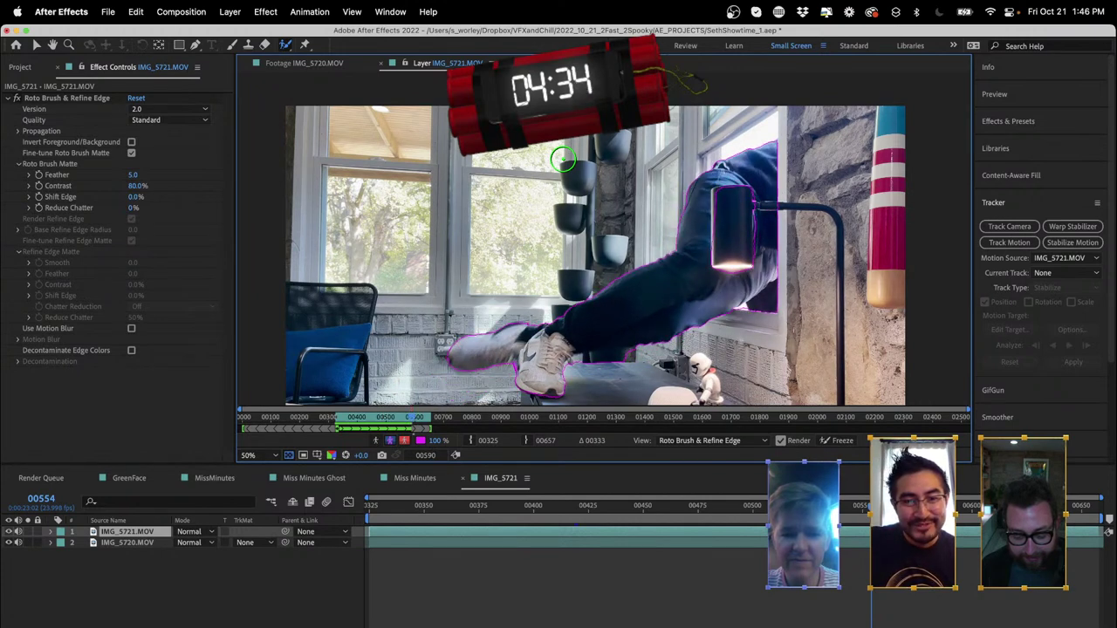
key("super+Down")
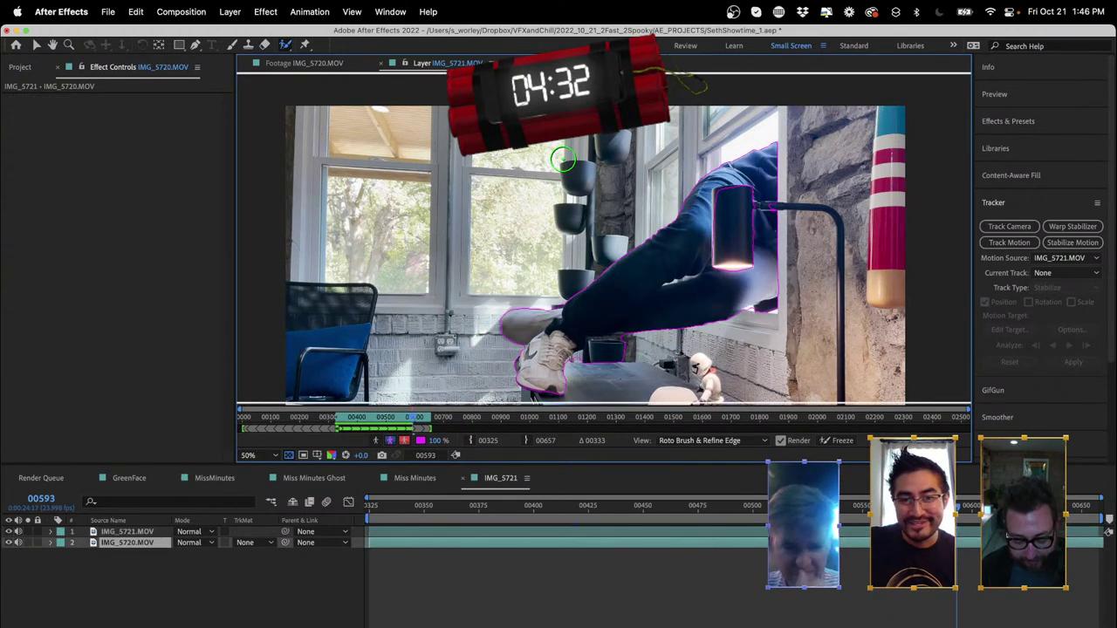
- Return to frame 588 and subtract the dark background area between the leg and the table from the Roto Brush matte
key("Page_Up")
key("Page_Up")
key("Page_Up")
key("Page_Up")
key("Page_Up")
key("Page_Up")
key("Page_Down")
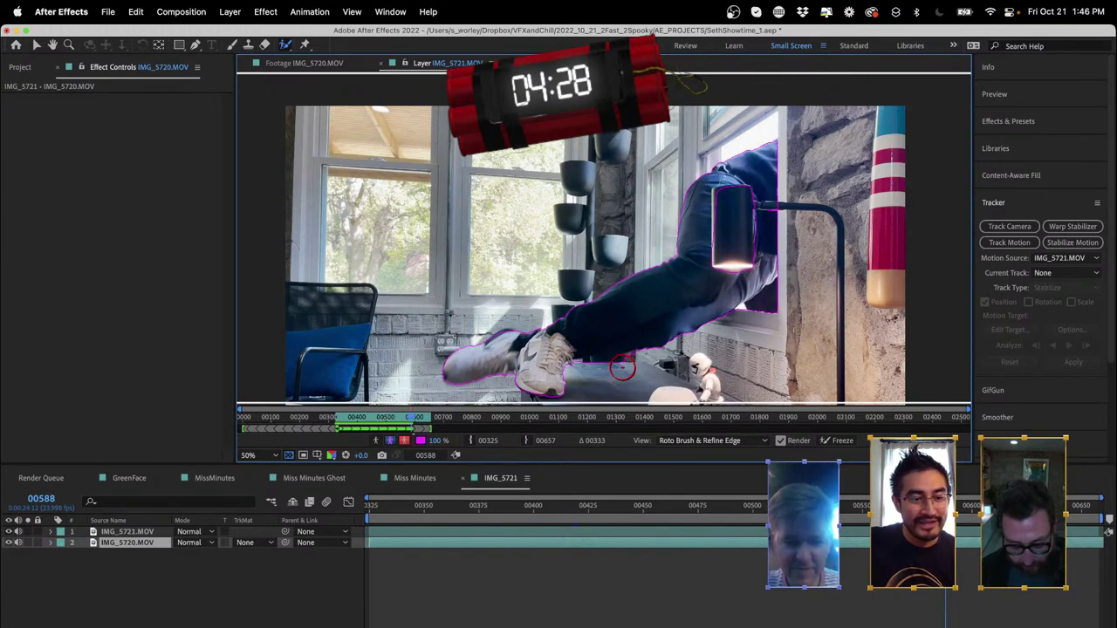
key("ctrl+Up")
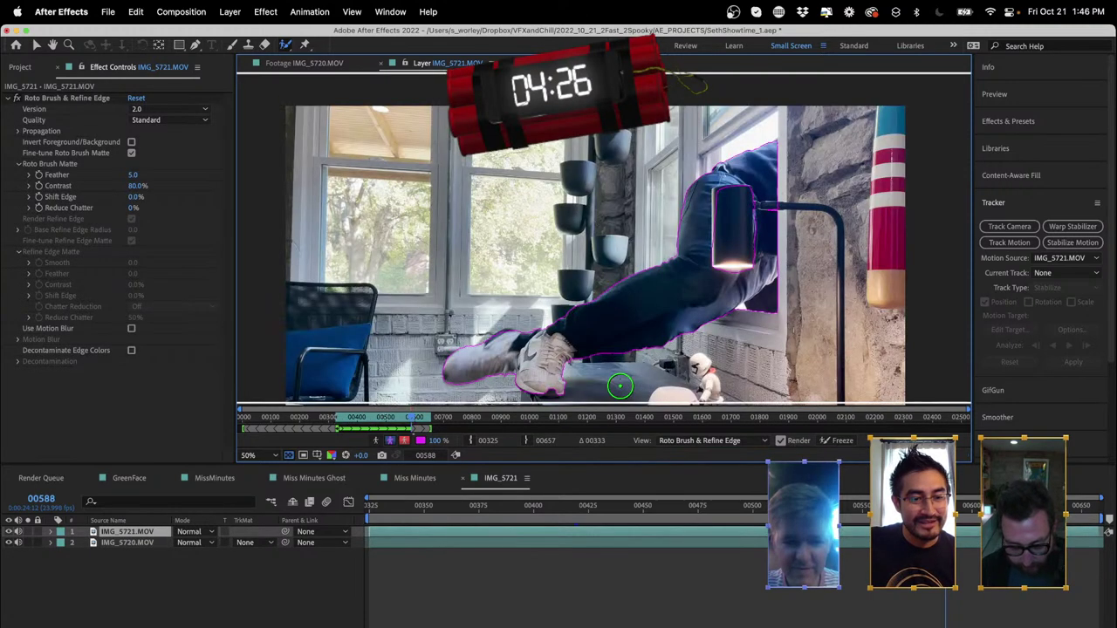
- Propagate the corrected Roto Brush matte forward to frame 596, checking the area beneath the legs
key("Page_Down")
key("Page_Down")
key("Page_Down")
key("Page_Down")
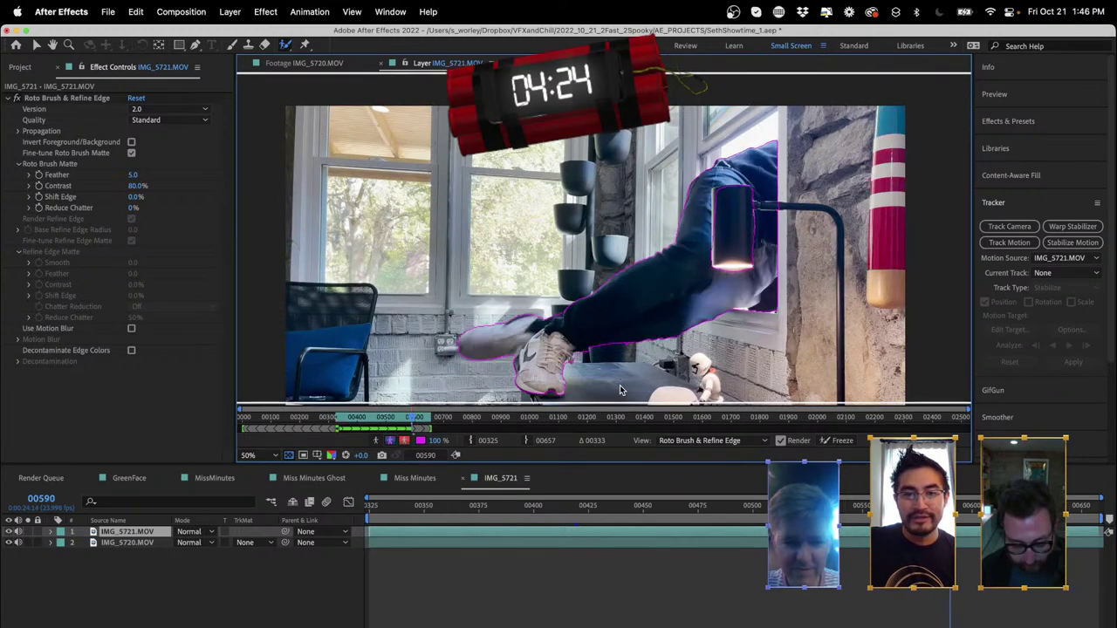
key("Page_Down")
key("Page_Down")
key("Page_Down")
key("Page_Down")
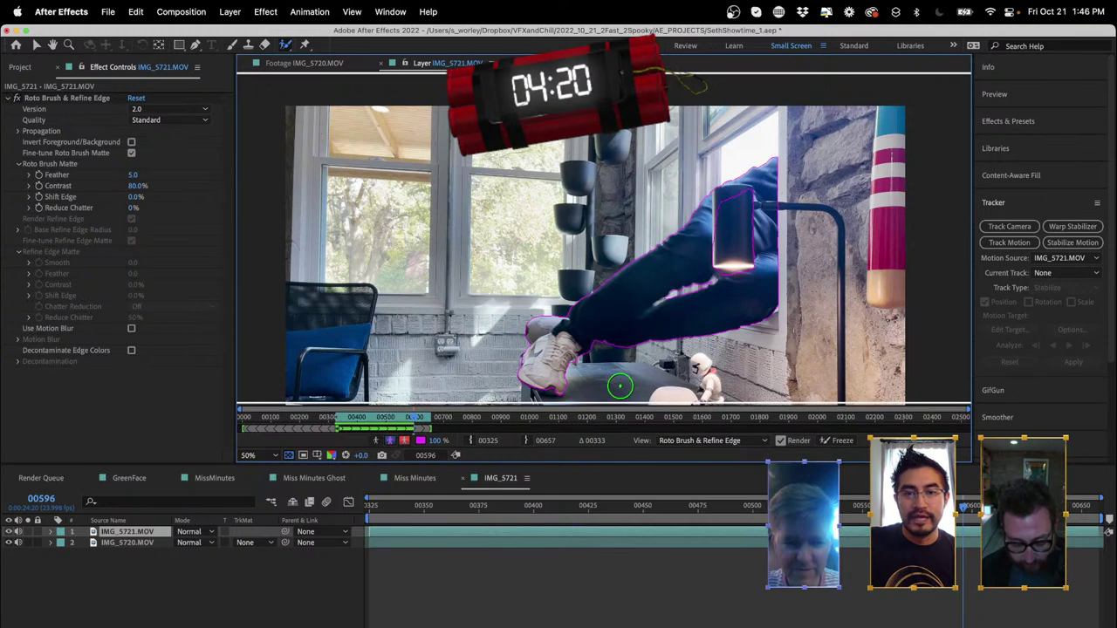
- Propagate the Roto Brush matte forward to frame 619, checking the outline of both legs and shoes
key("Page_Down")
key("Page_Down")
key("Page_Down")
key("Page_Down")
key("Page_Down")
key("Page_Down")
key("Page_Down")
key("Page_Down")
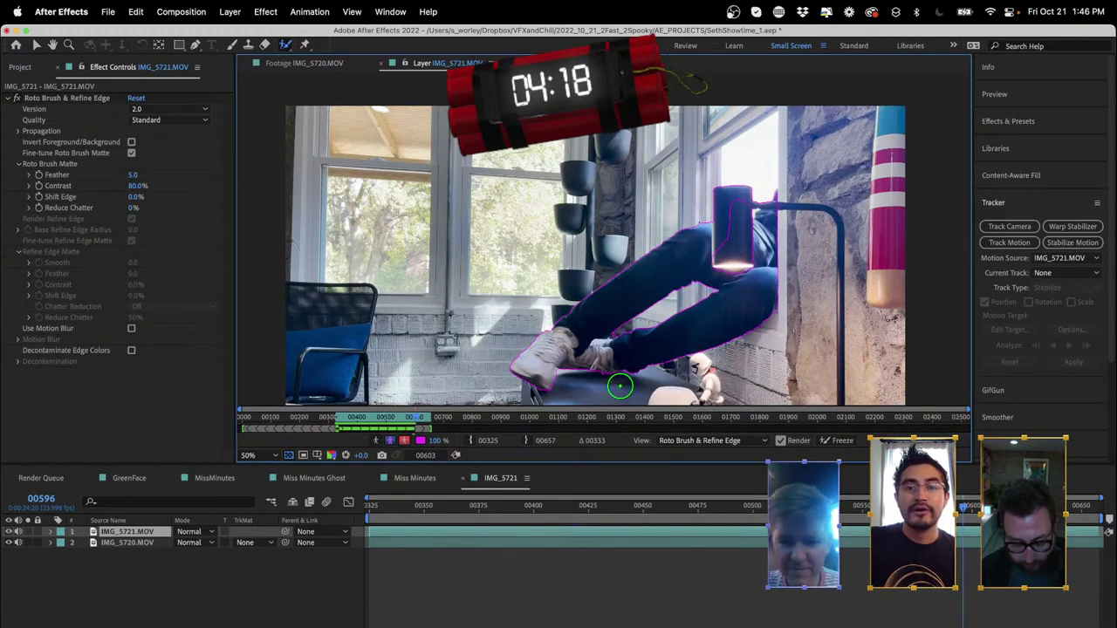
key("Page_Down")
key("Page_Down")
key("Page_Down")
key("Page_Down")
key("Page_Down")
key("Page_Down")
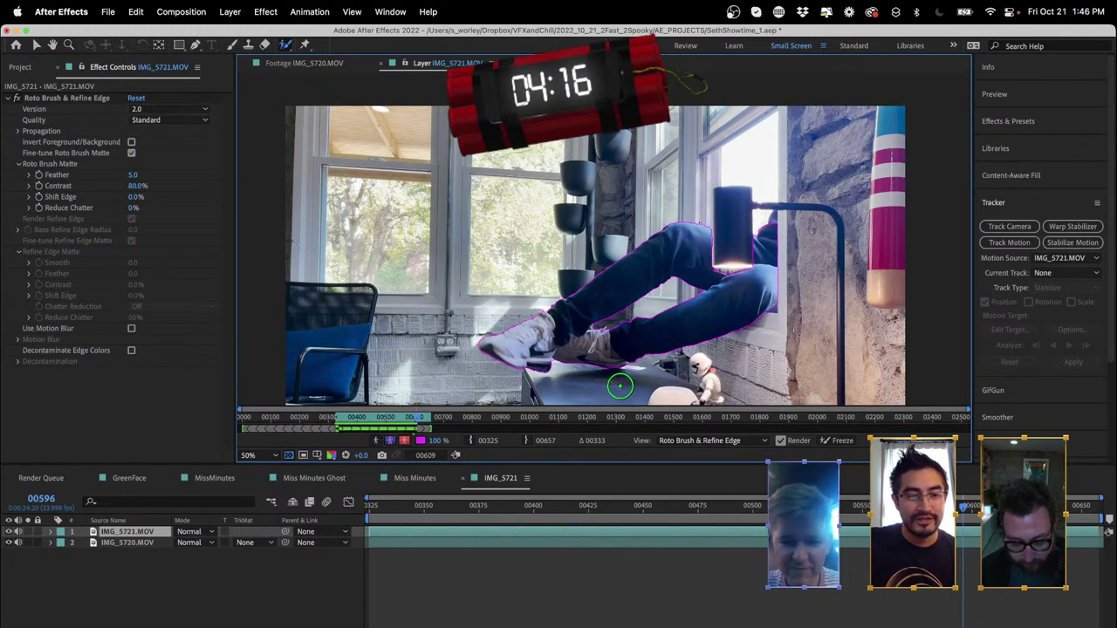
key("Page_Down")
key("Page_Down")
key("Page_Down")
key("Page_Down")
key("Page_Down")
key("Page_Down")
key("Page_Down")
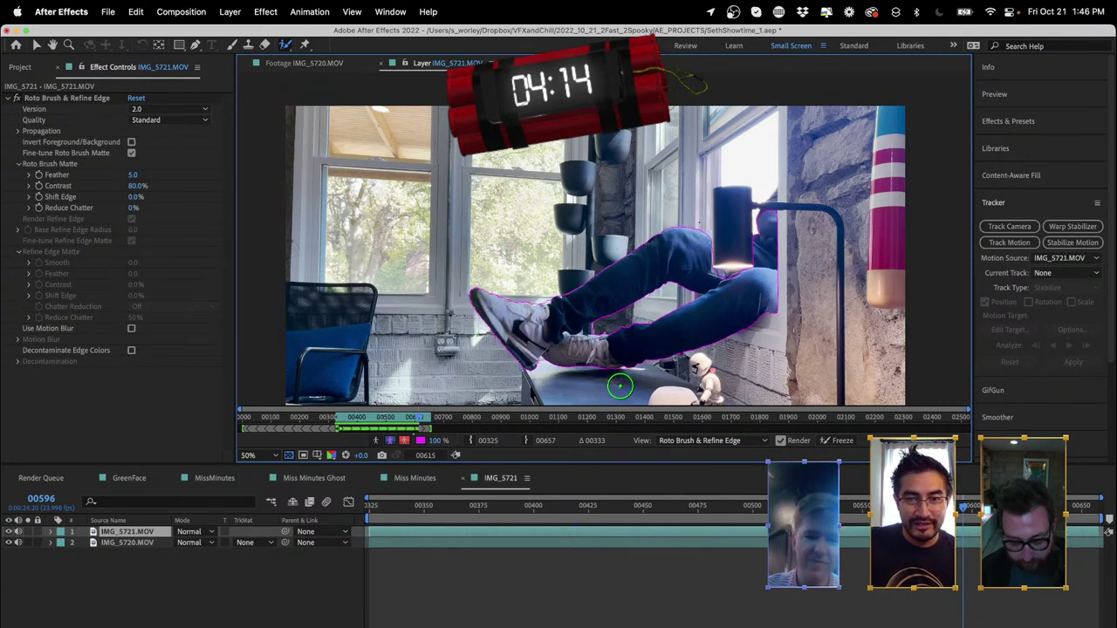
key("Page_Down")
key("Page_Down")
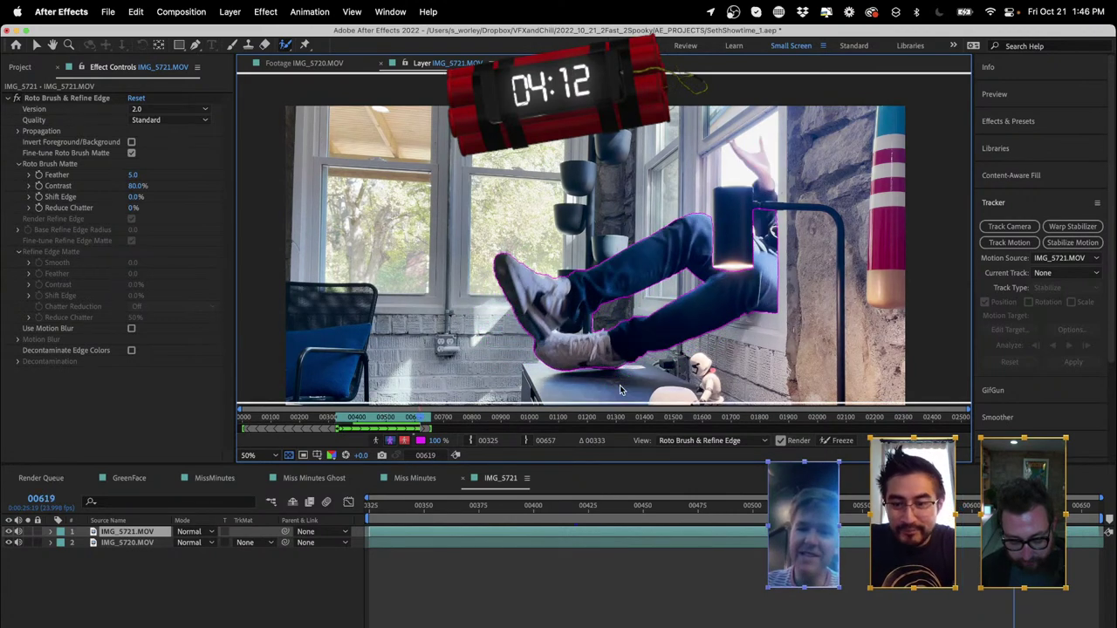
- Return to frame 612 for a close check of the legs, and touch up the Roto Brush matte between them at frame 614
key("Page_Up")
key("Page_Up")
key("Page_Up")
key("Page_Up")
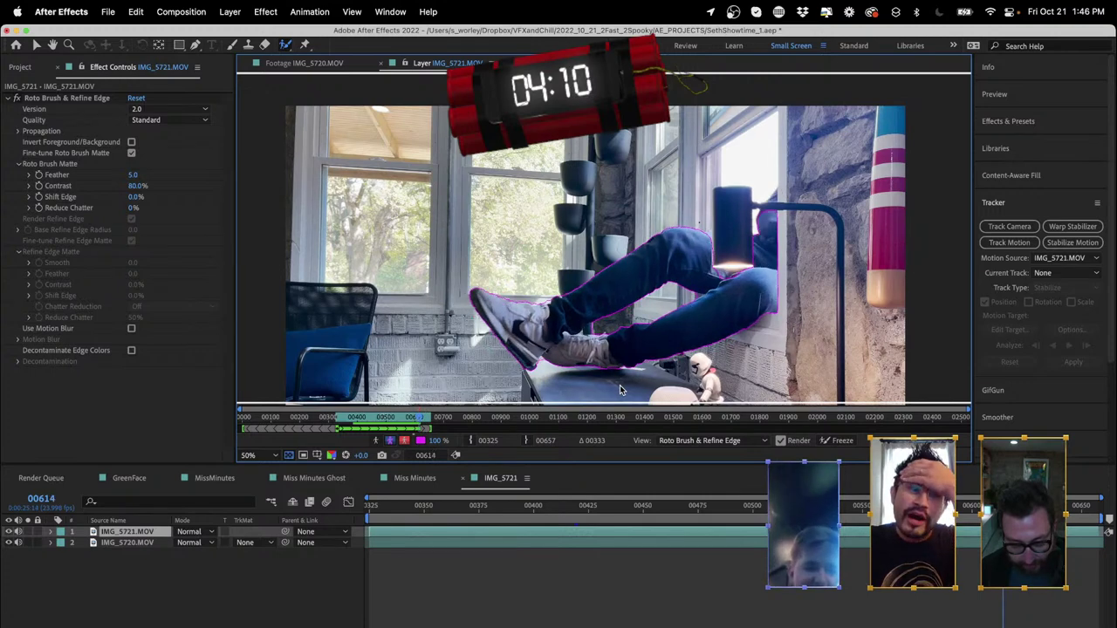
key("Page_Up")
key("Page_Up")
key("Page_Up")
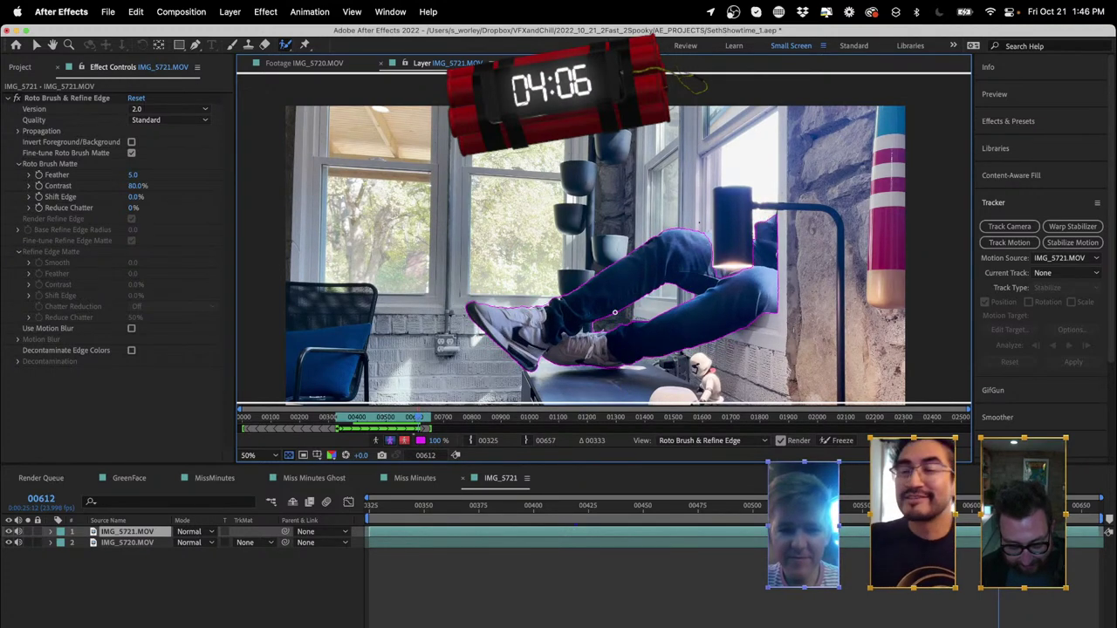
scroll(605, 325, "up", 2)
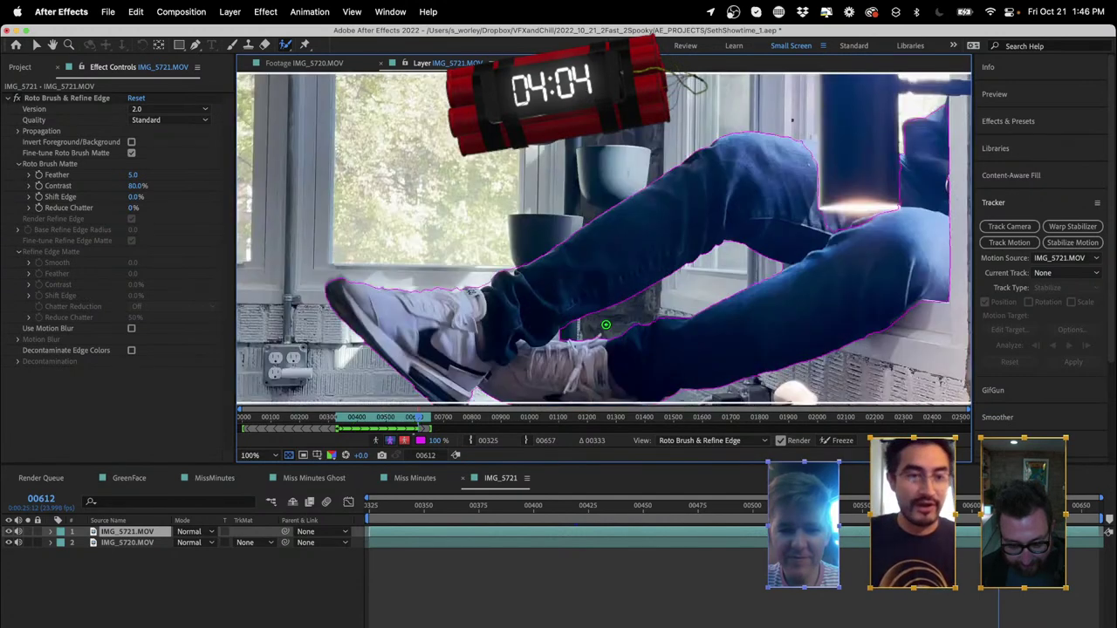
key("Page_Down")
key("Page_Down")
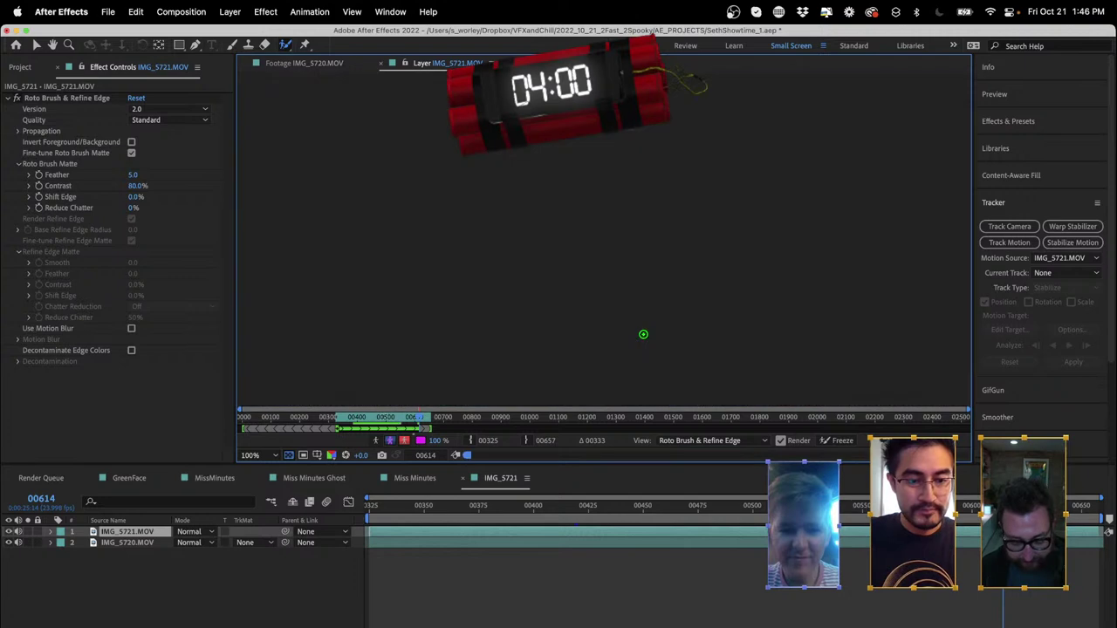
- Propagate the touched-up Roto Brush matte to frame 618 and stop there
key("Page_Down")
key("Page_Down")
key("Page_Down")
key("Page_Down")
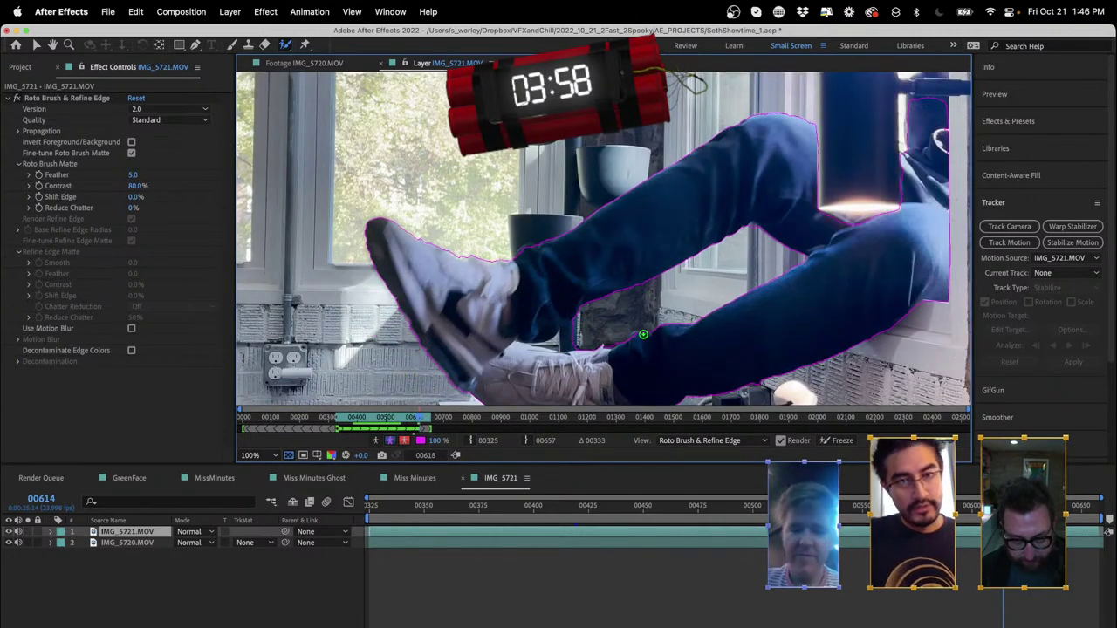
key("space")
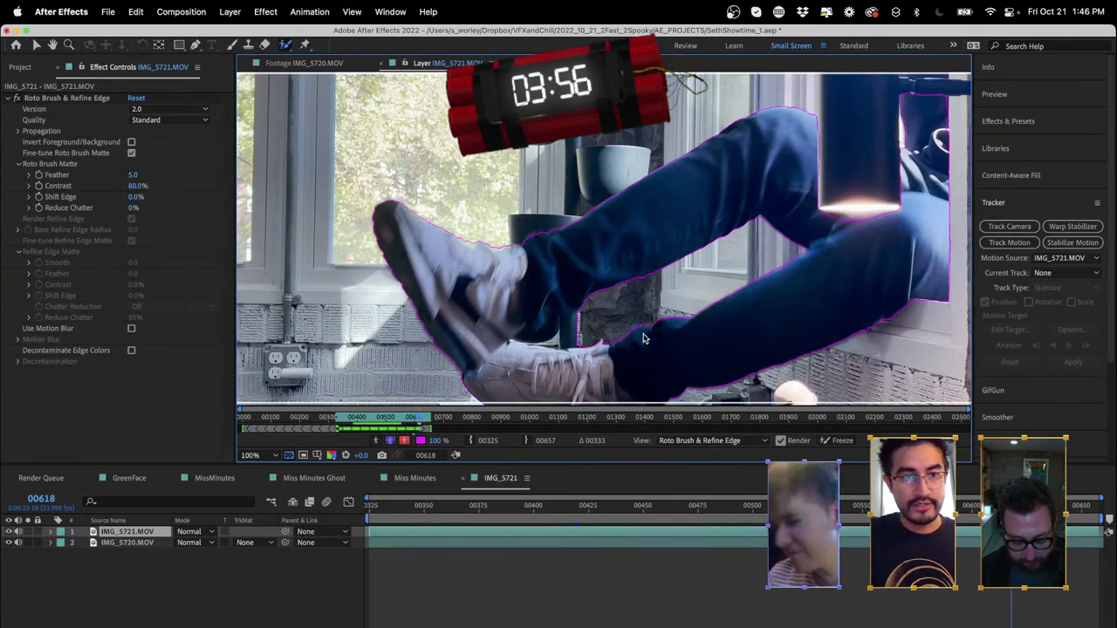
- Return to frame 616, subtract the background gap above the lower shoe from the Roto Brush matte, and advance to frame 617
key("Page_Up")
key("Page_Up")
key("Page_Up")
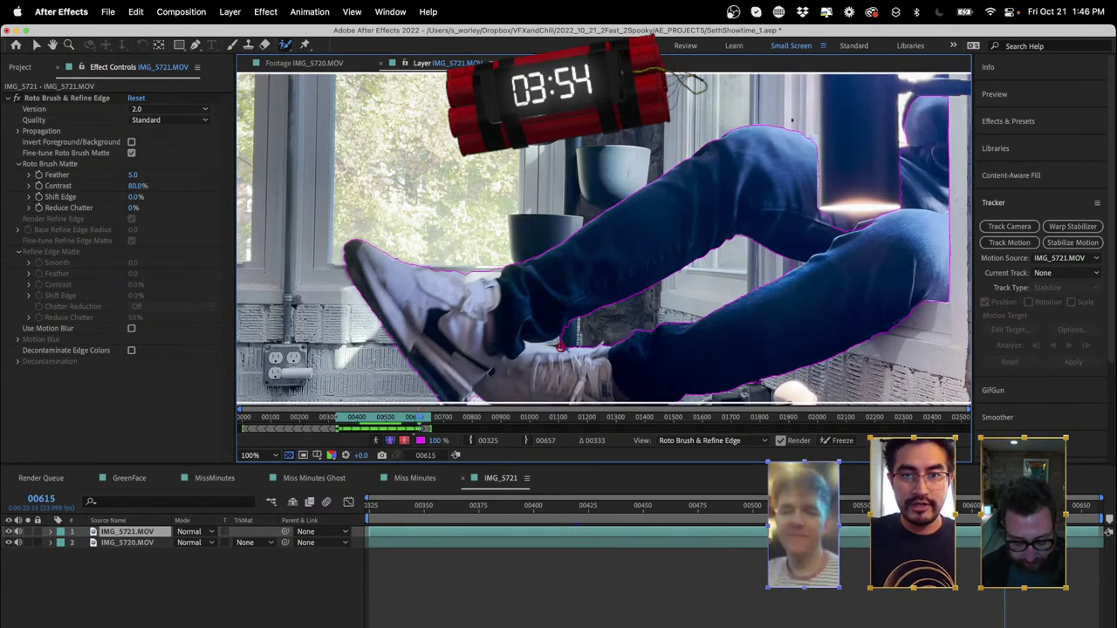
key("Page_Down")
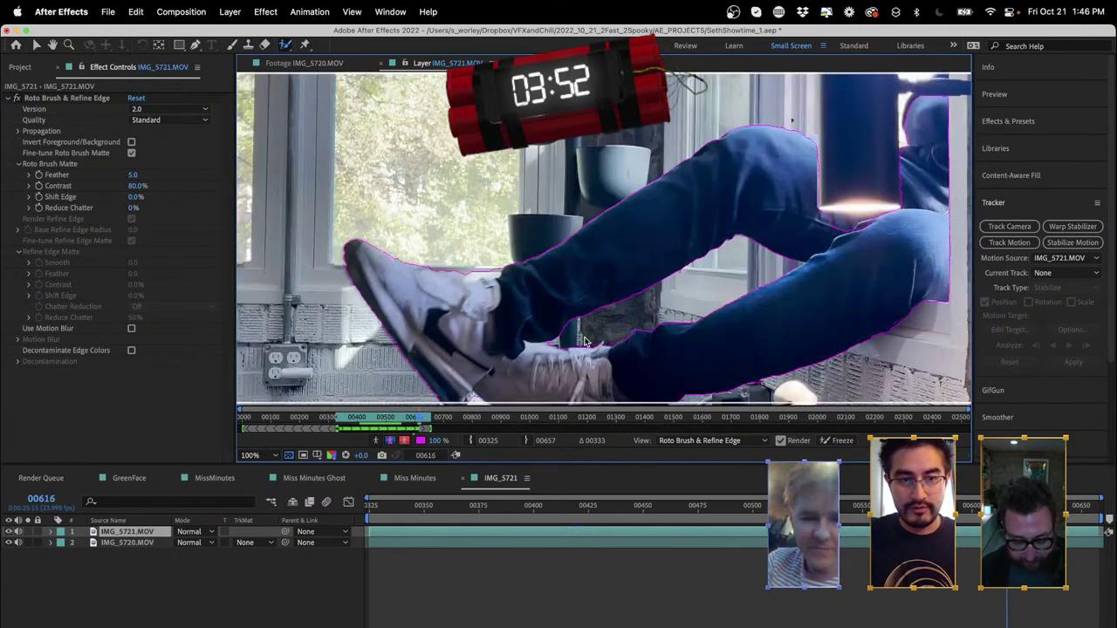
left_click_drag(548, 347, 573, 342)
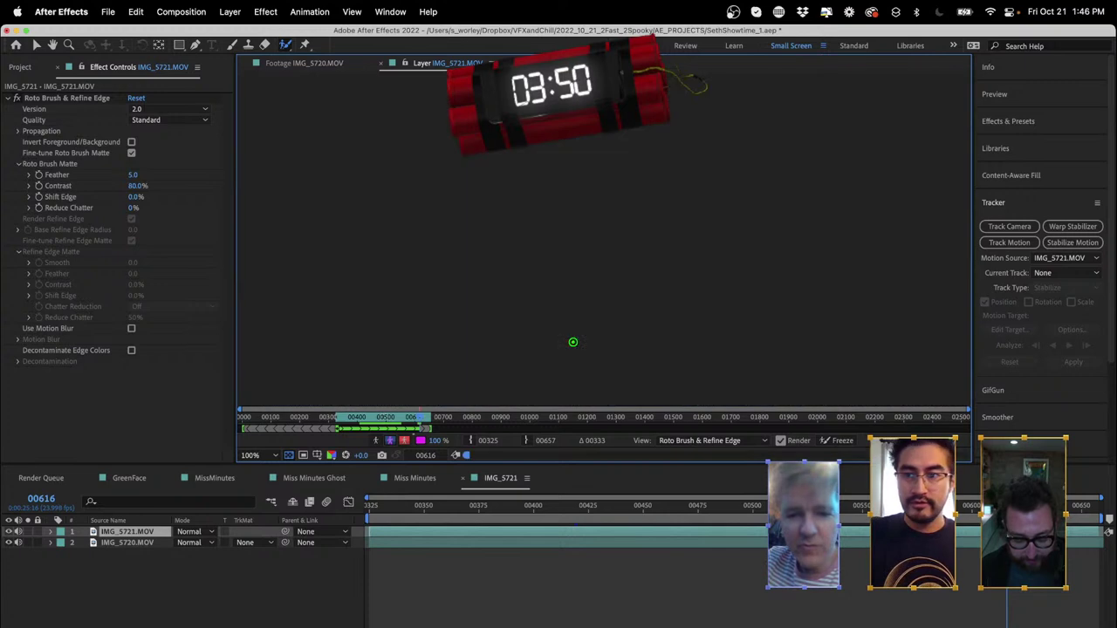
key("Page_Down")
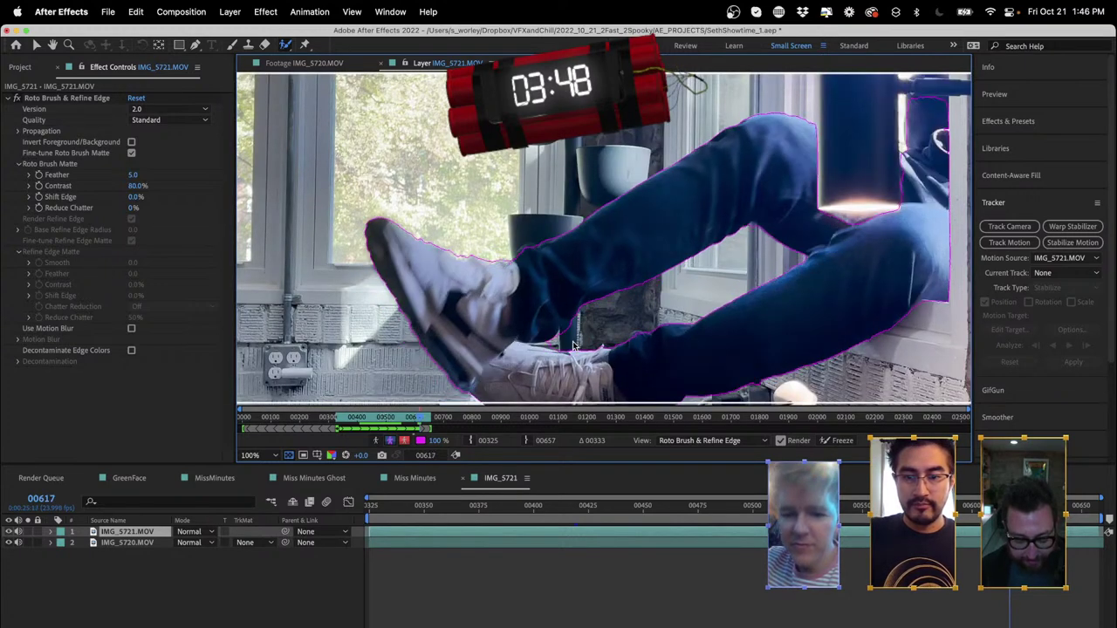
- Subtract the background gap above the lower shoe from the Roto Brush matte at frame 618, comparing it with frame 617
key("Page_Down")
left_click_drag(561, 332, 590, 327)
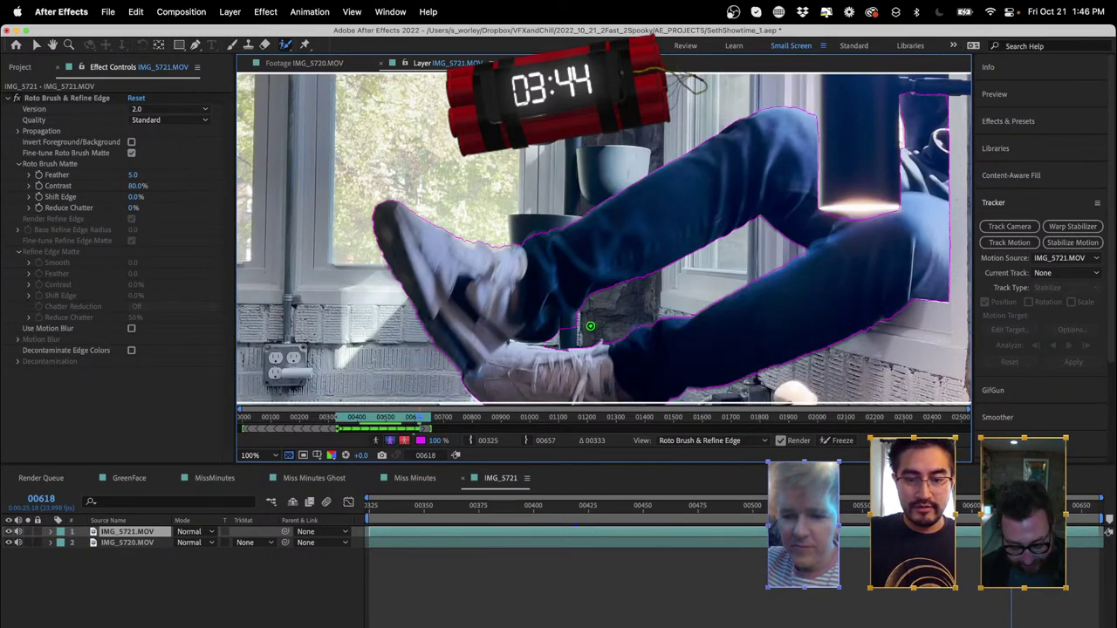
key("Page_Up")
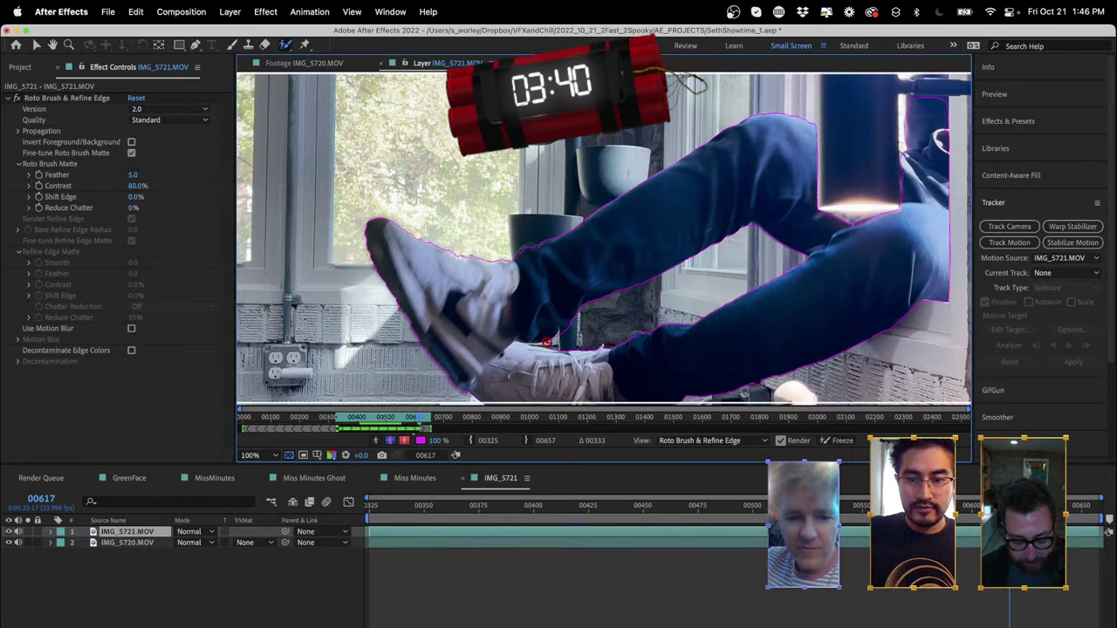
key("Page_Down")
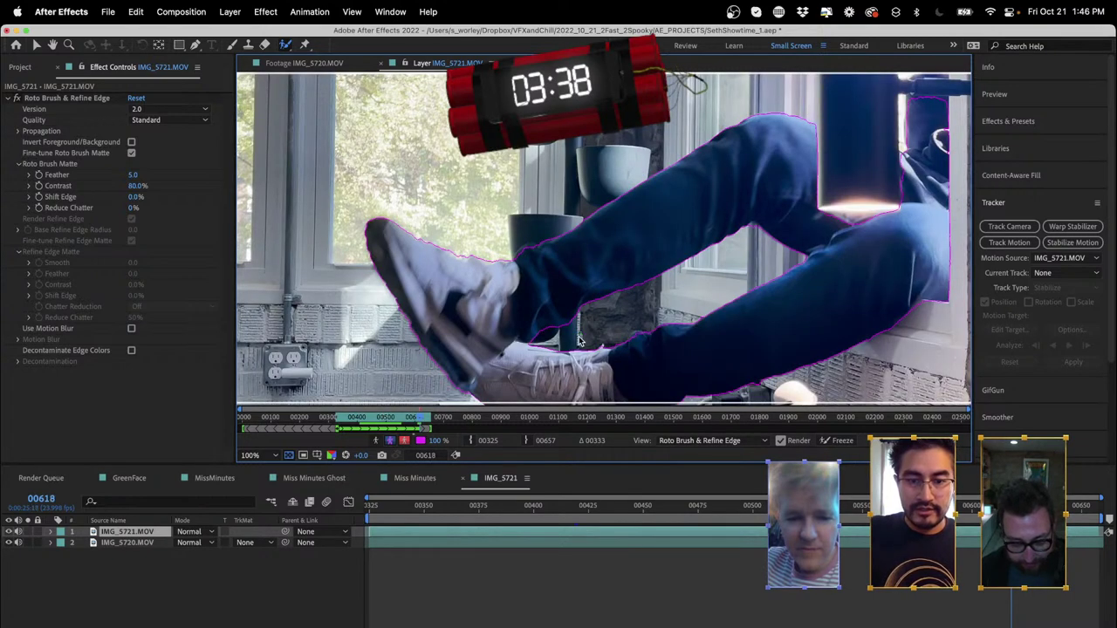
- Propagate the Roto Brush matte forward to frame 625 and subtract the plant pot beside the lower shoe
key("Page_Down")
key("Page_Down")
key("Page_Down")
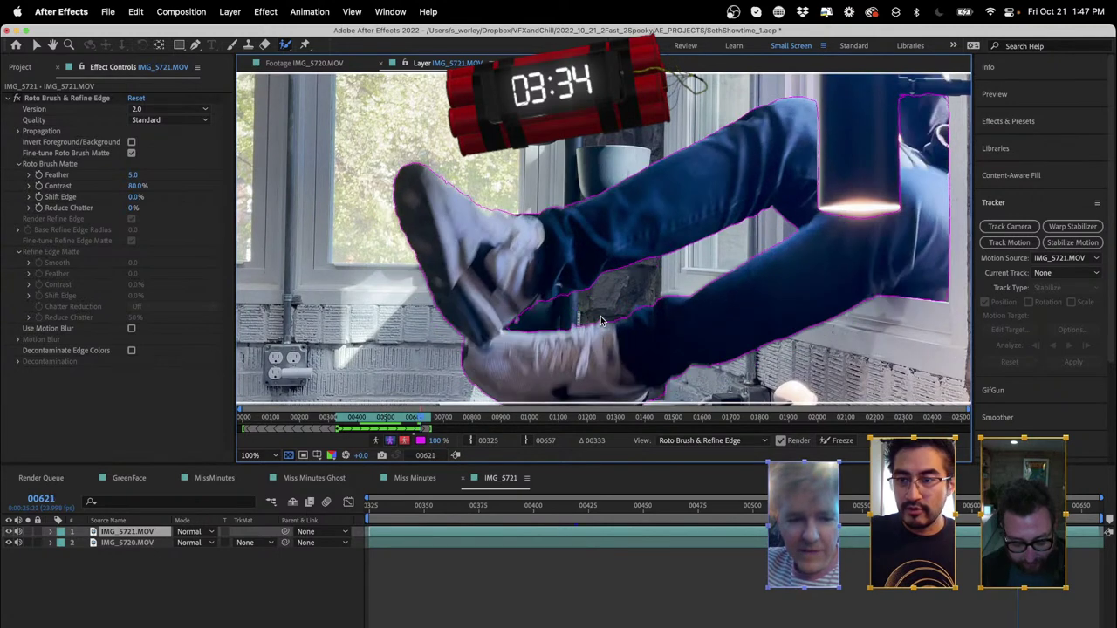
key("Page_Down")
key("Page_Down")
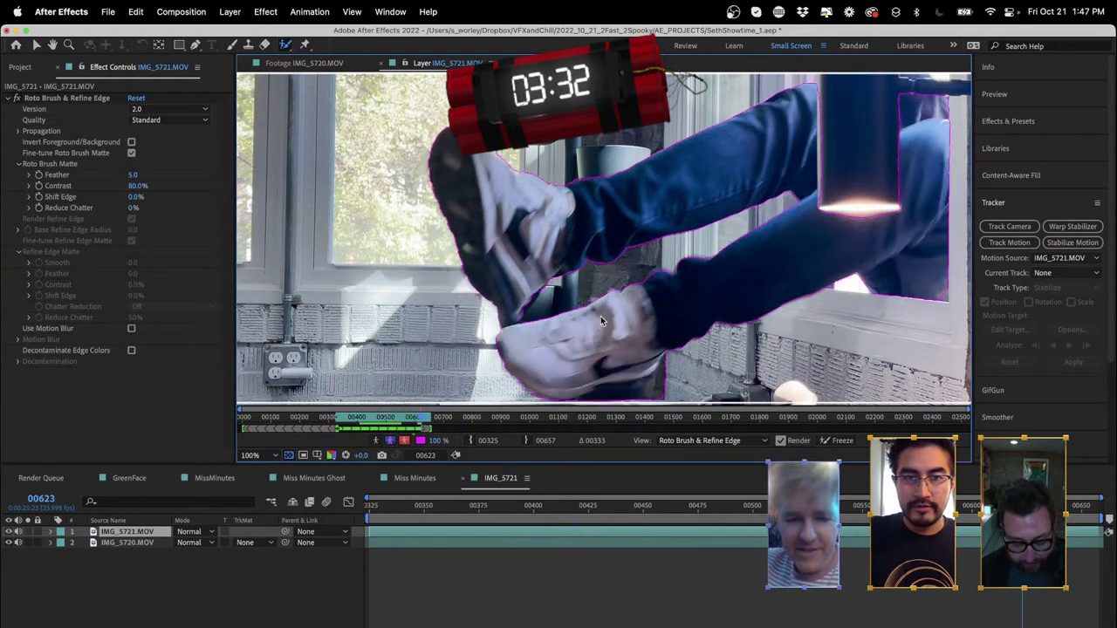
key("Page_Down")
key("Page_Down")
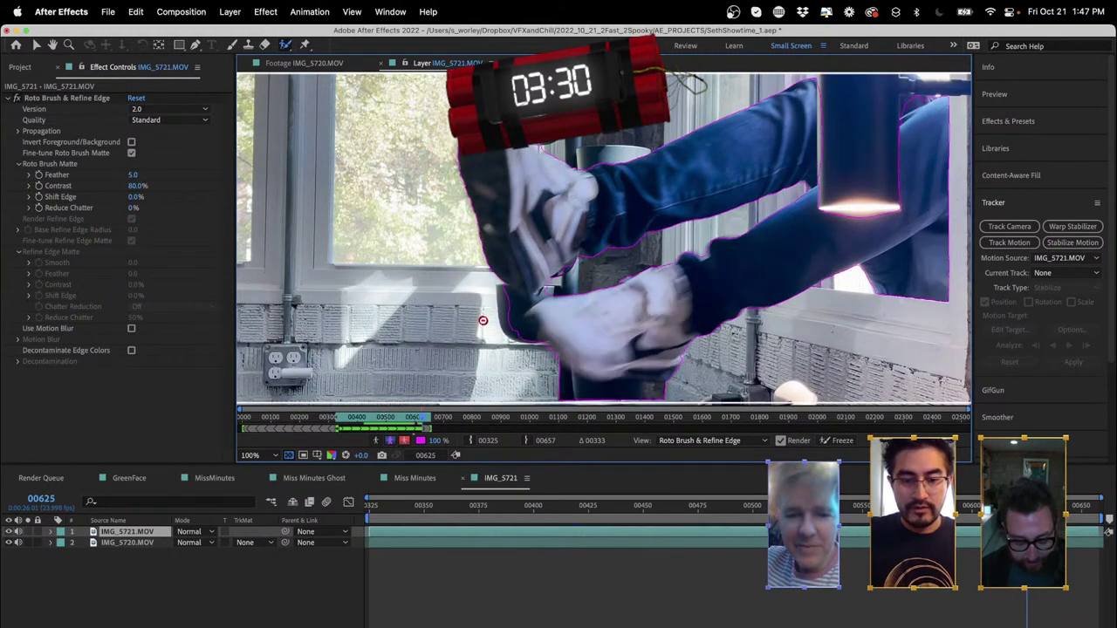
left_click_drag(512, 310, 524, 341)
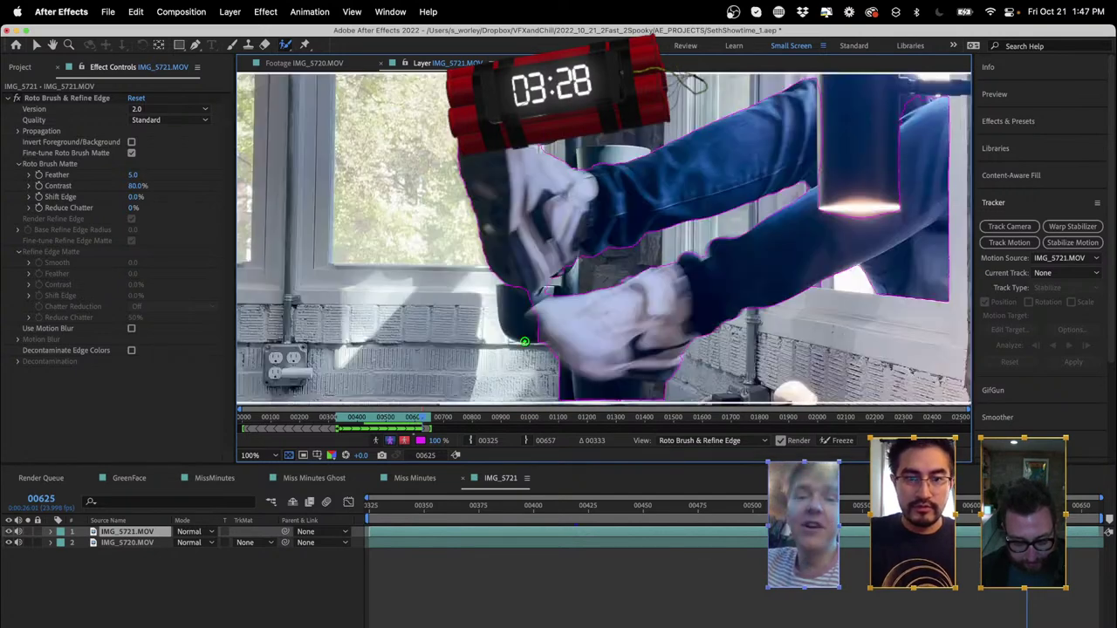
- Subtract the background below the lower shoe from the Roto Brush matte at frame 626, then at frames 623 and 622
key("Page_Down")
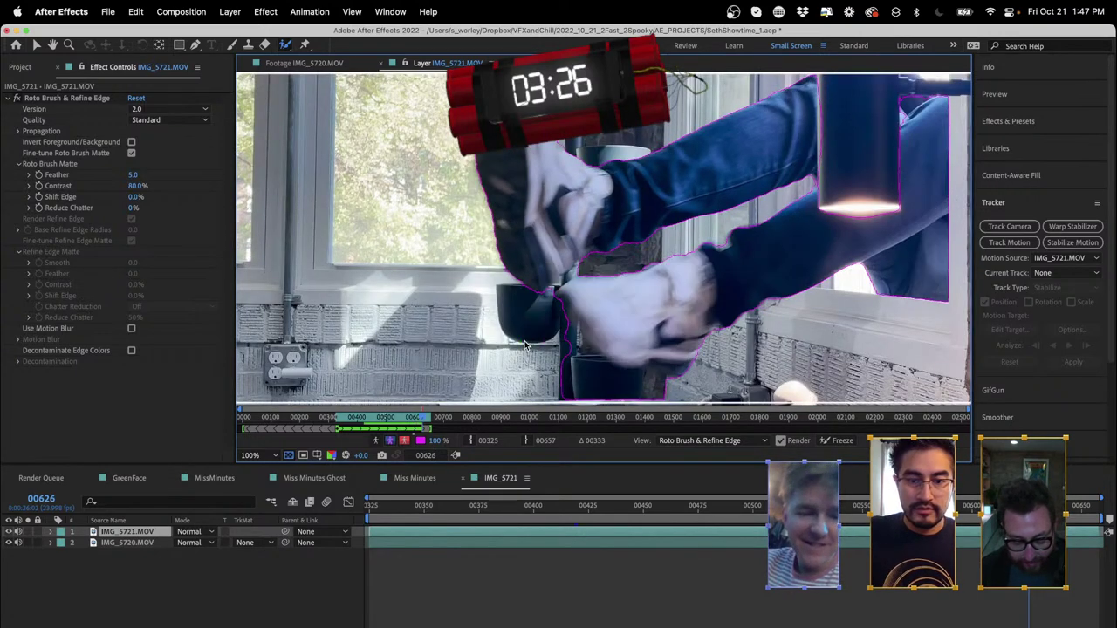
left_click_drag(560, 367, 639, 398)
key("Page_Up")
key("Page_Up")
key("Page_Up")
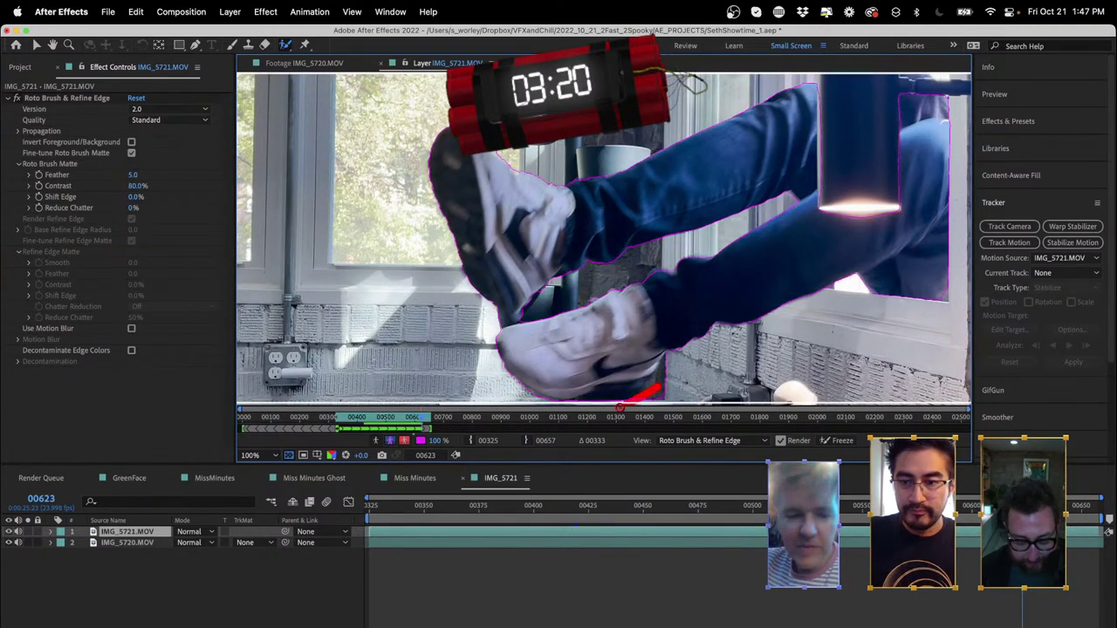
key("Page_Up")
key("Page_Up")
key("Page_Down")
left_click_drag(647, 395, 631, 400)
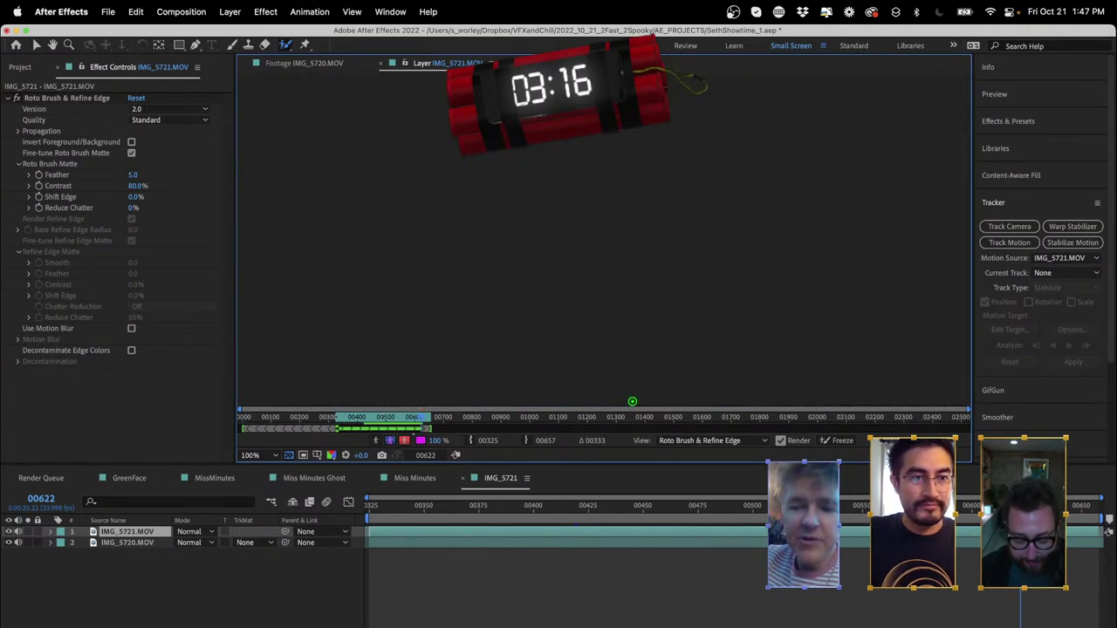
- Return forward to frame 625, subtract the leftover background strip beneath the lower shoe from the matte, and advance to frame 626
key("Page_Down")
key("Page_Down")
key("Page_Down")
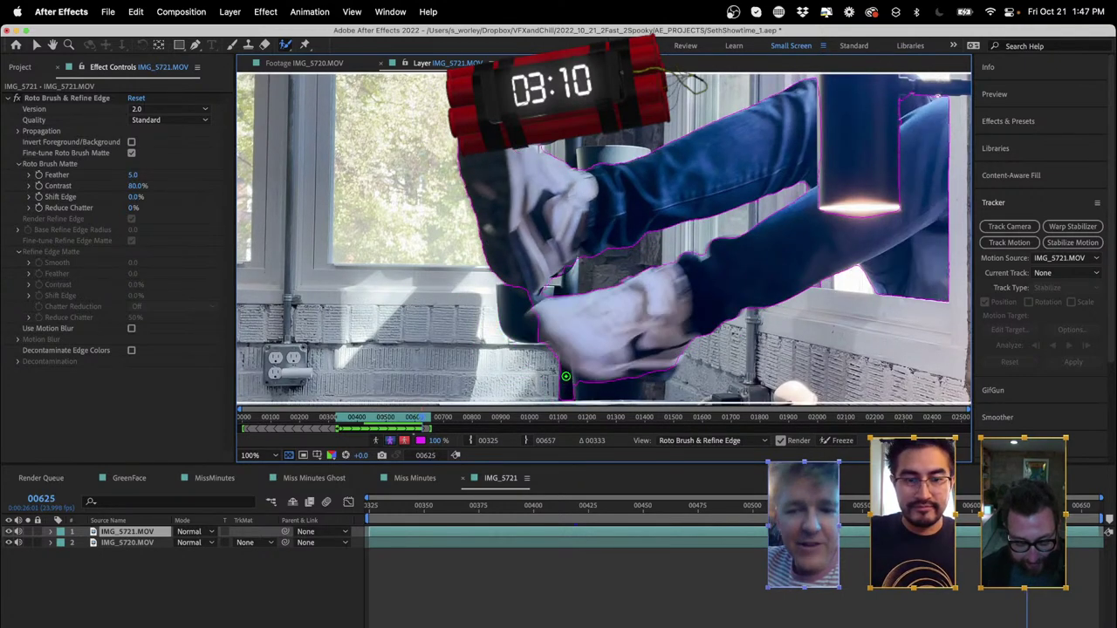
left_click_drag(572, 385, 551, 381)
key("Page_Down")
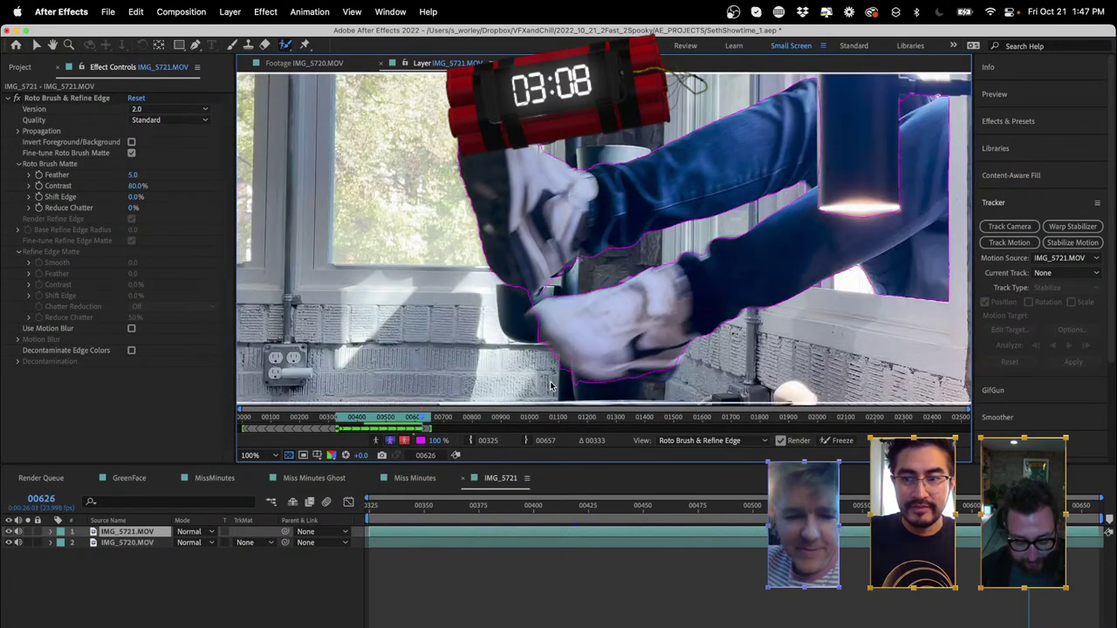
- Propagate the matte to frame 629, subtract the plant pot beside the raised shoe, and add the shoe's dark sole back
key("Page_Down")
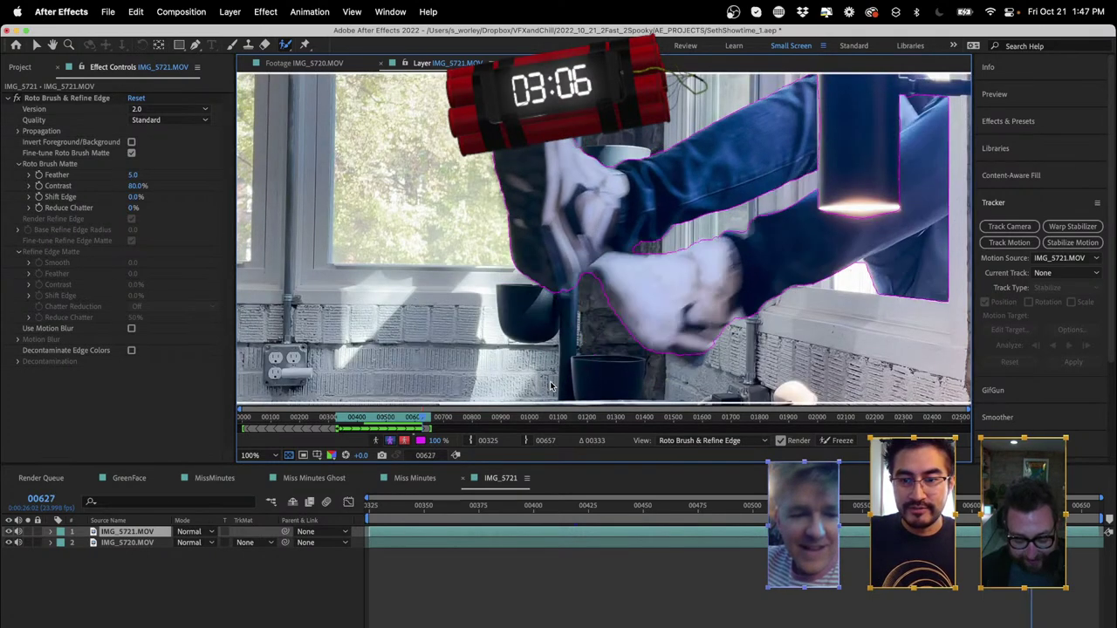
key("Page_Down")
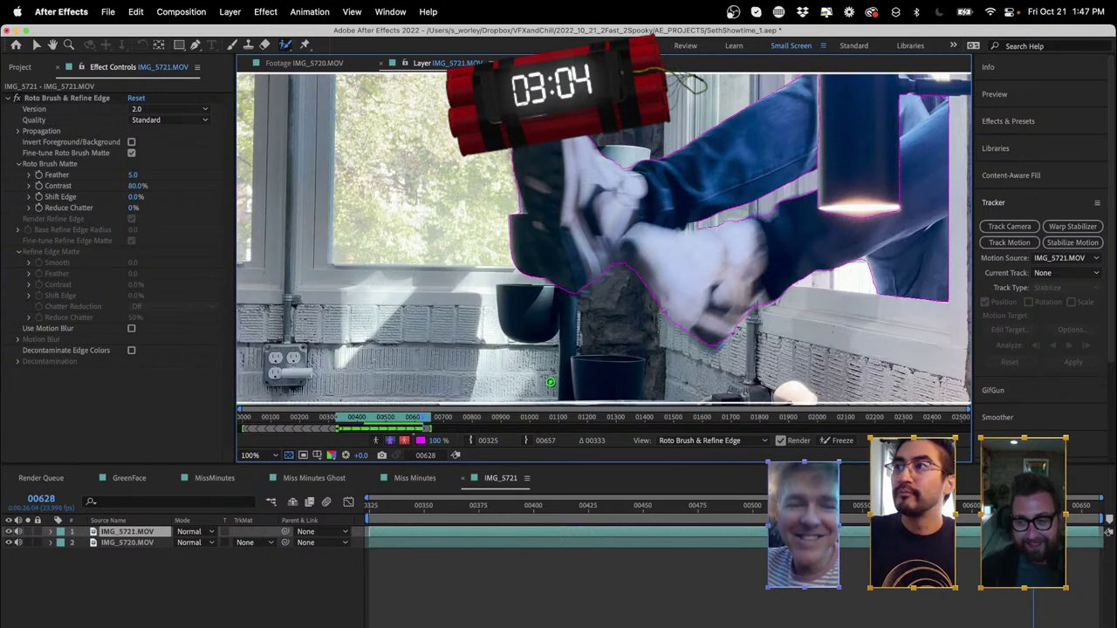
key("Page_Down")
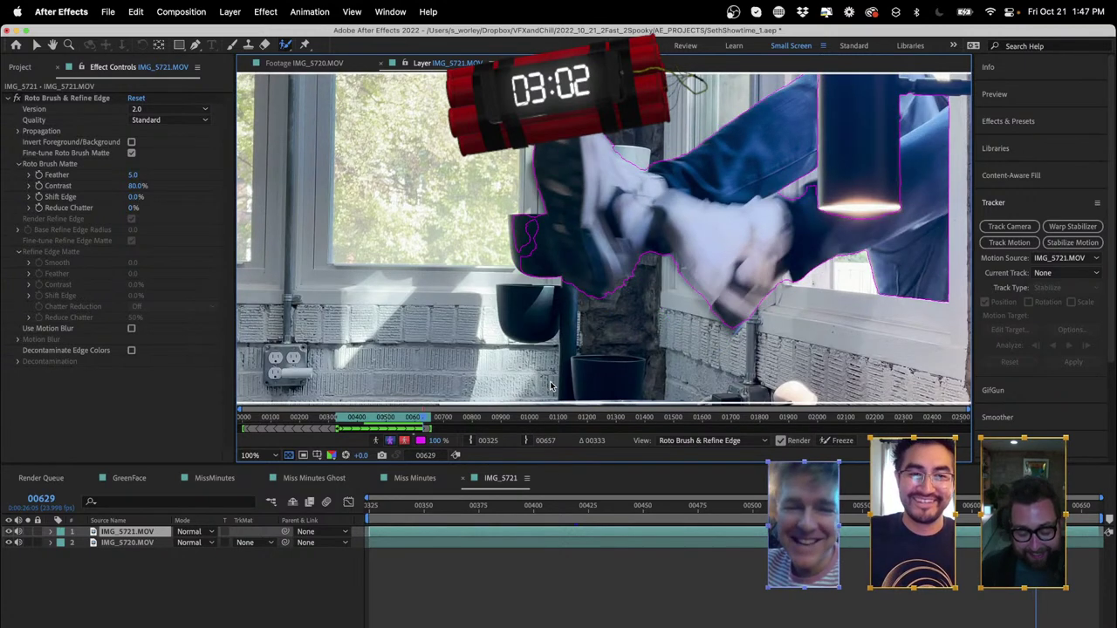
left_click_drag(529, 204, 528, 279, "alt")
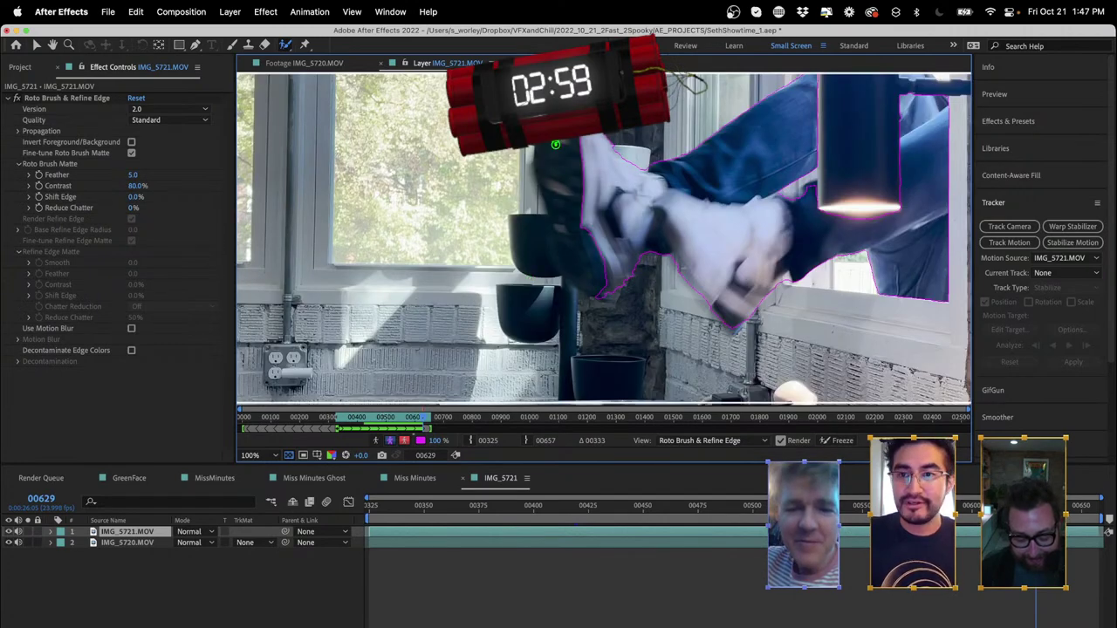
left_click_drag(555, 144, 598, 248)
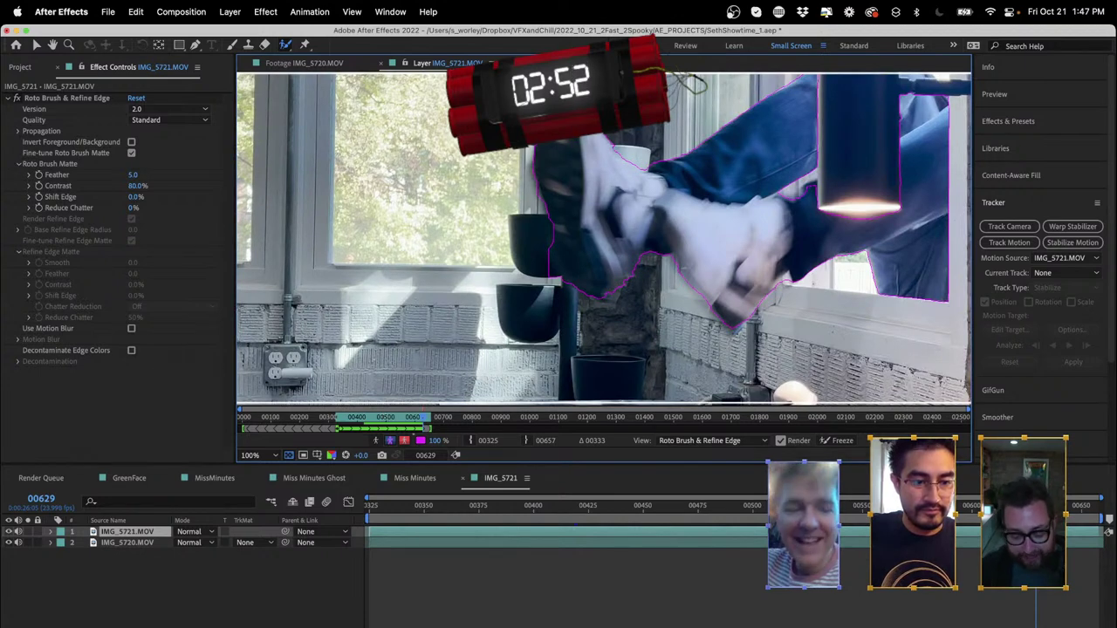
- Propagate the Roto Brush matte forward to frame 637, following the shoes behind the foreground post
key("Page_Down")
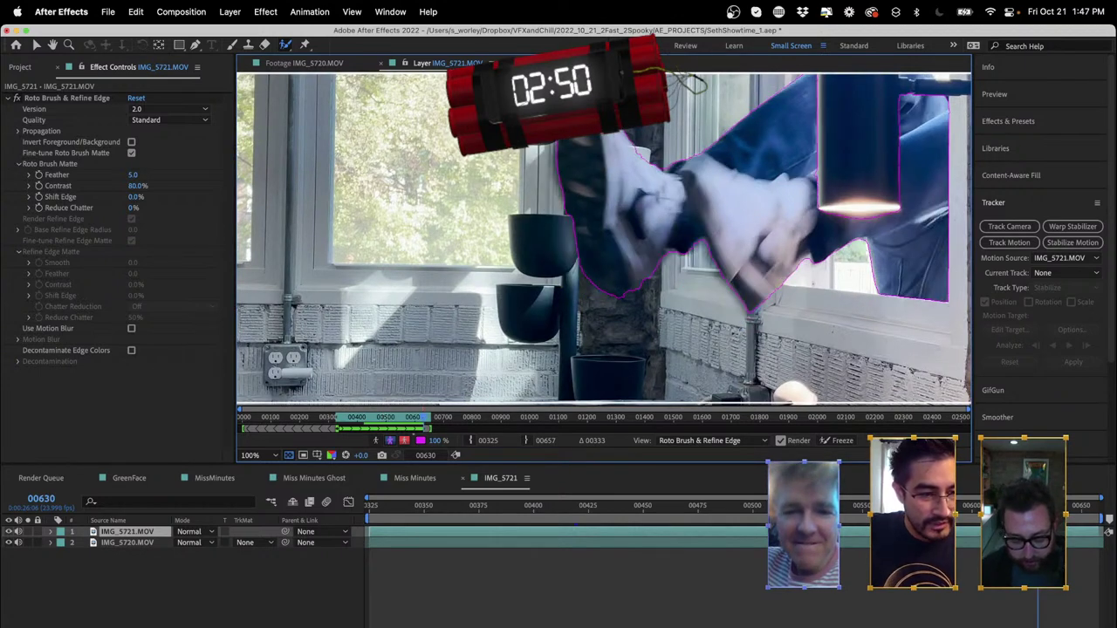
key("Page_Down")
key("Page_Down")
key("Page_Down")
key("Page_Down")
key("Page_Down")
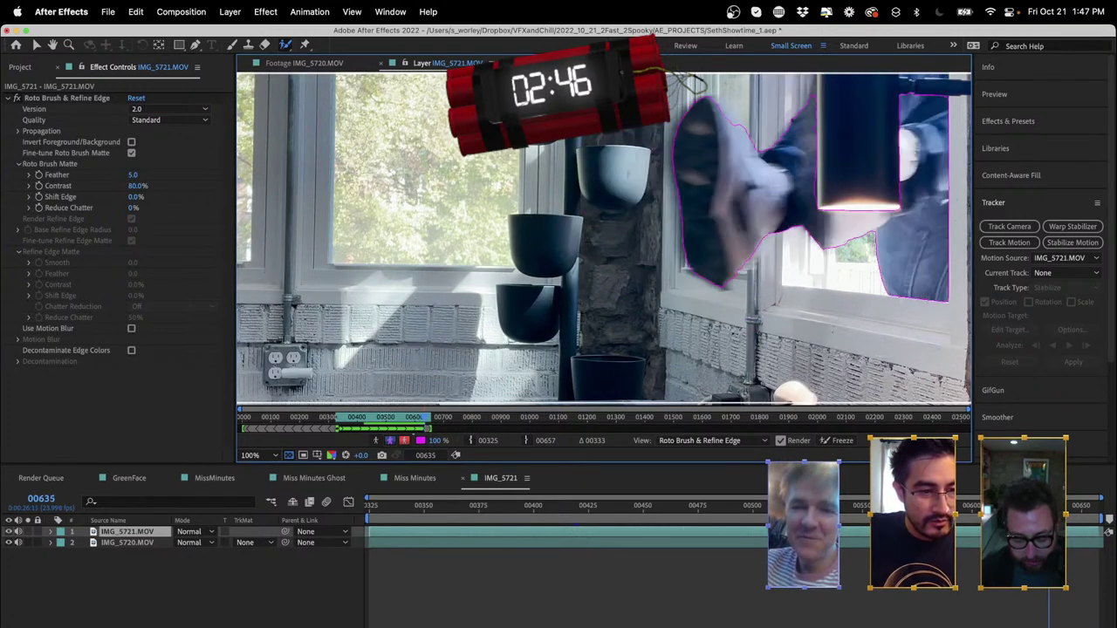
key("Page_Down")
key("Page_Down")
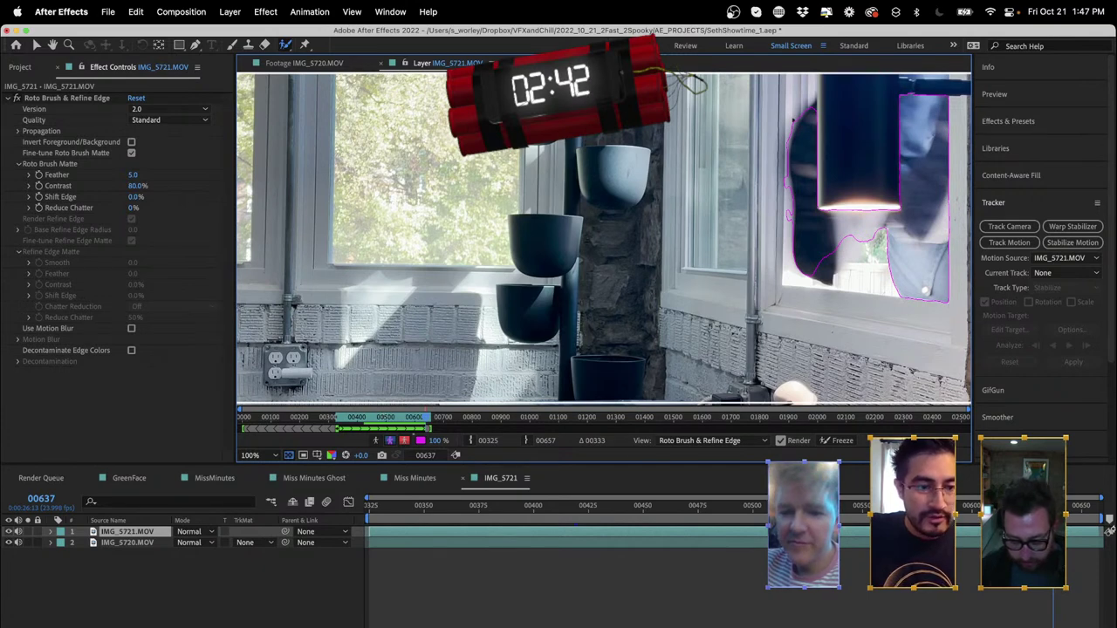
- Trim the end of the IMG_5721 layer to frame 637 and freeze its Roto Brush matte
left_click_drag(1097, 530, 1053, 531)
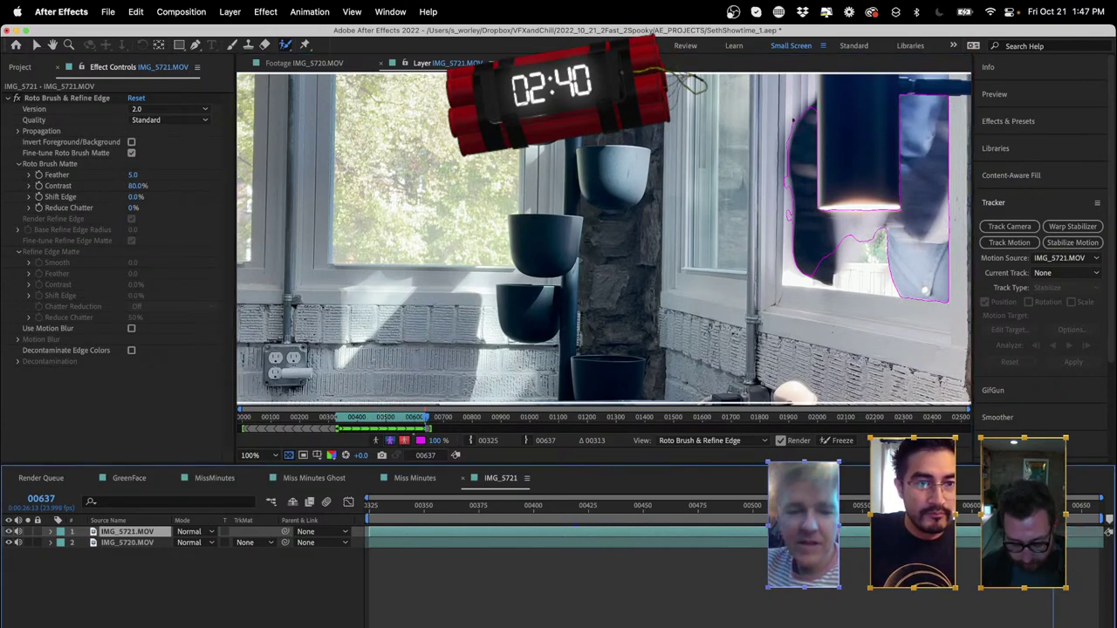
left_click(832, 442)
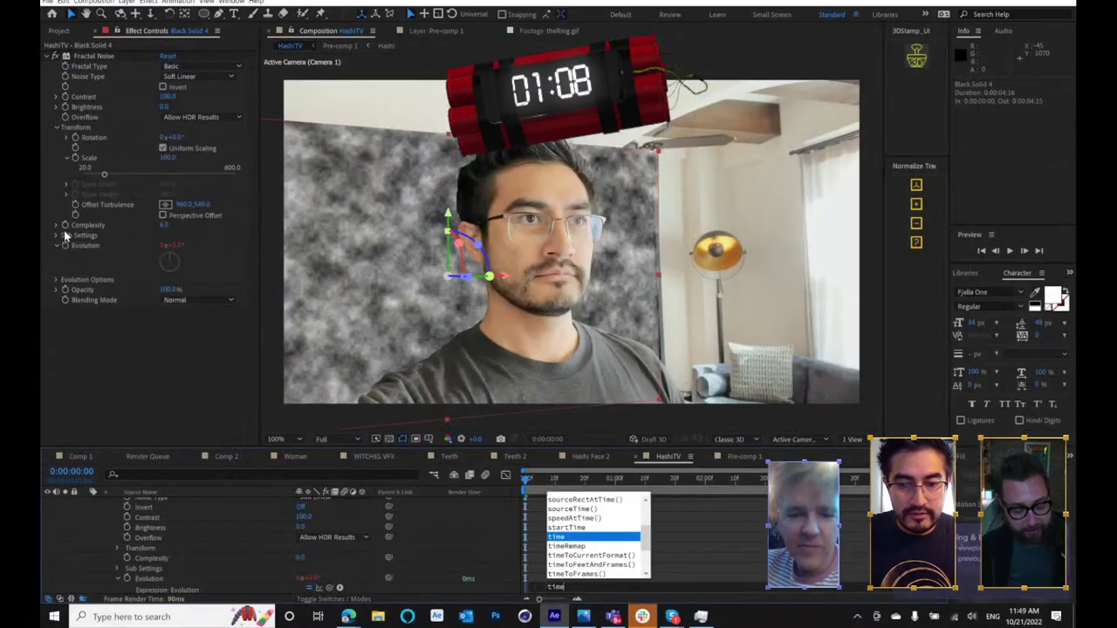
- Complete the Fractal Noise Evolution expression on Black Solid 4 as time*1500
type("*")
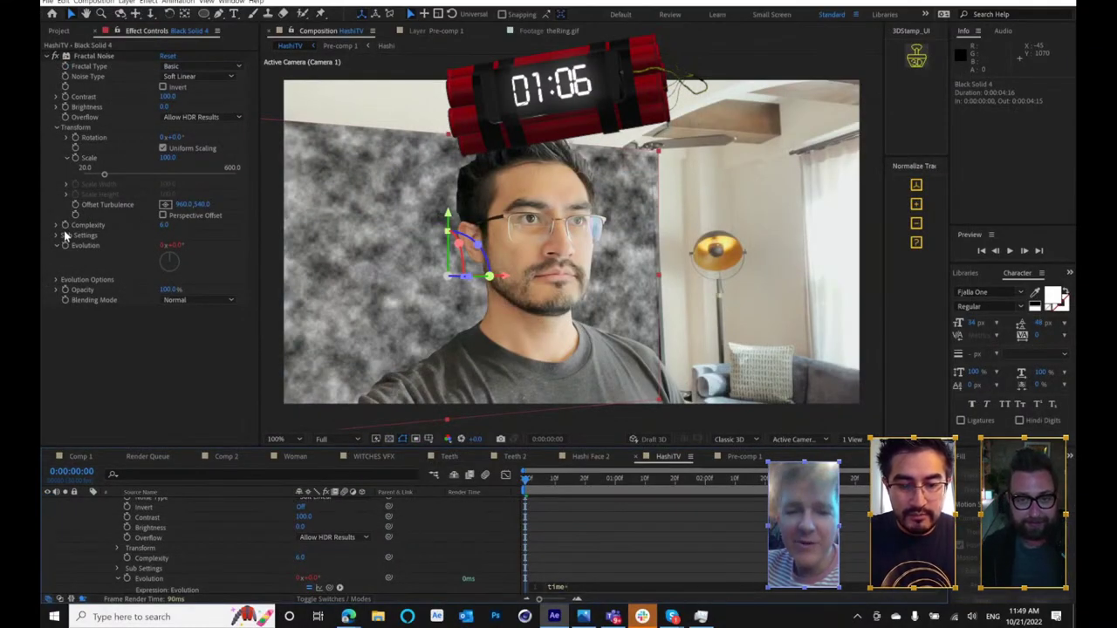
type("15")
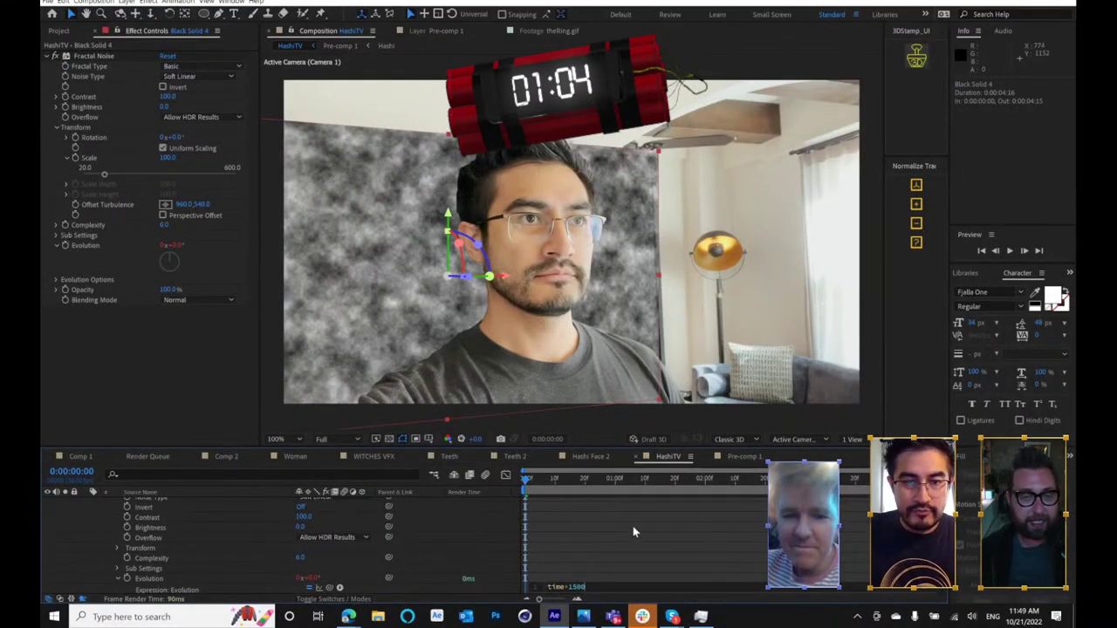
type("00")
left_click(608, 214)
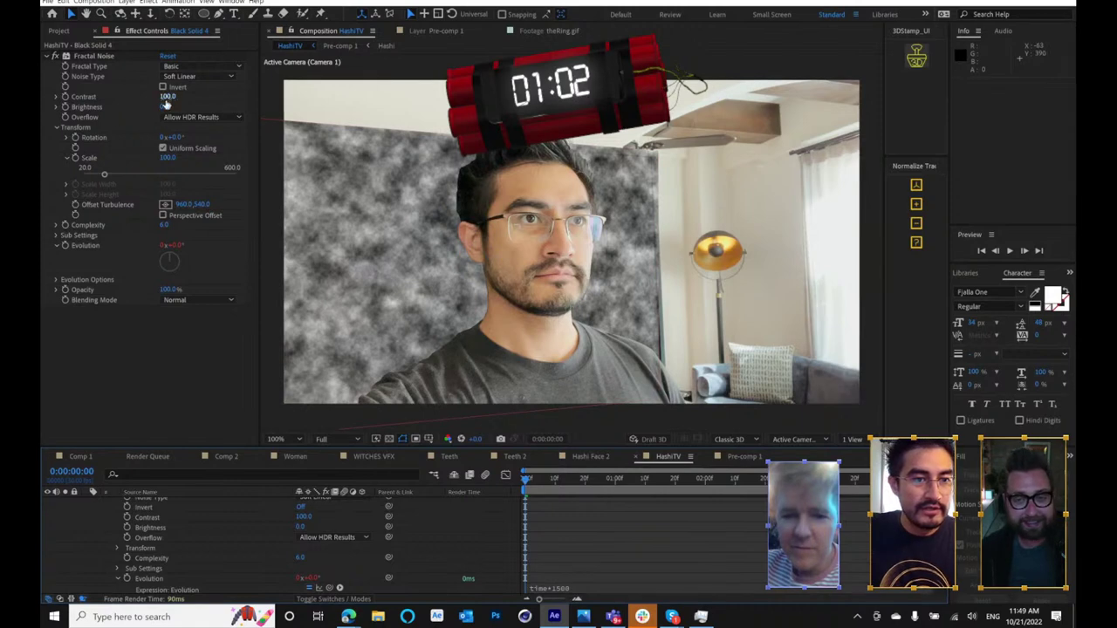
- Set the Fractal Noise contrast to 429 and scale to 15 for fine TV static, and preview the motion
left_click_drag(164, 97, 378, 111)
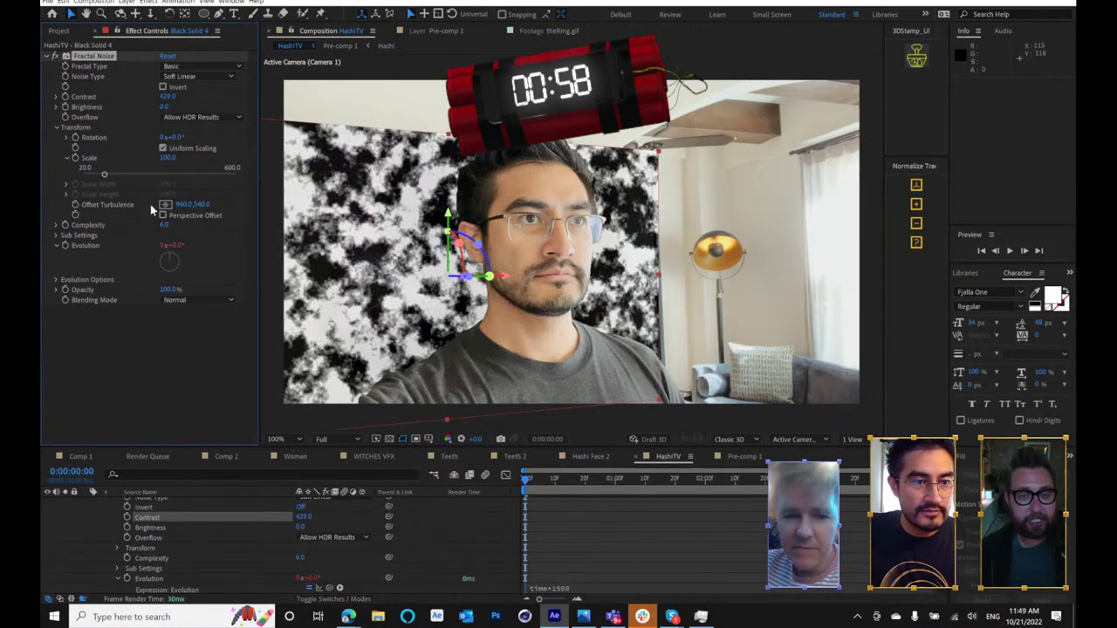
left_click_drag(166, 158, 126, 167)
key("space")
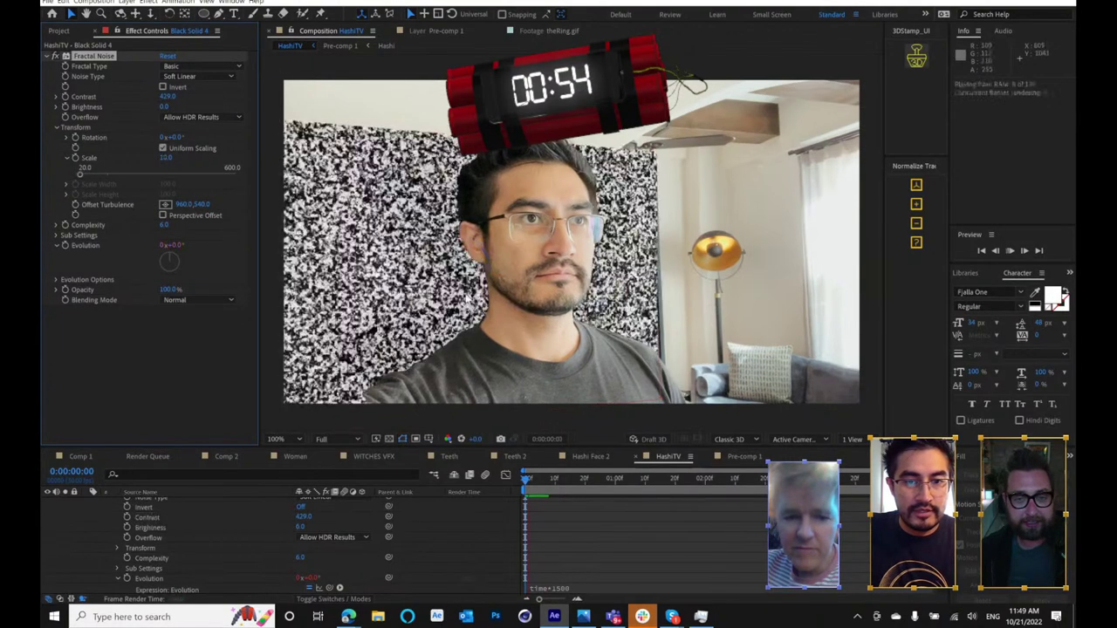
key("space")
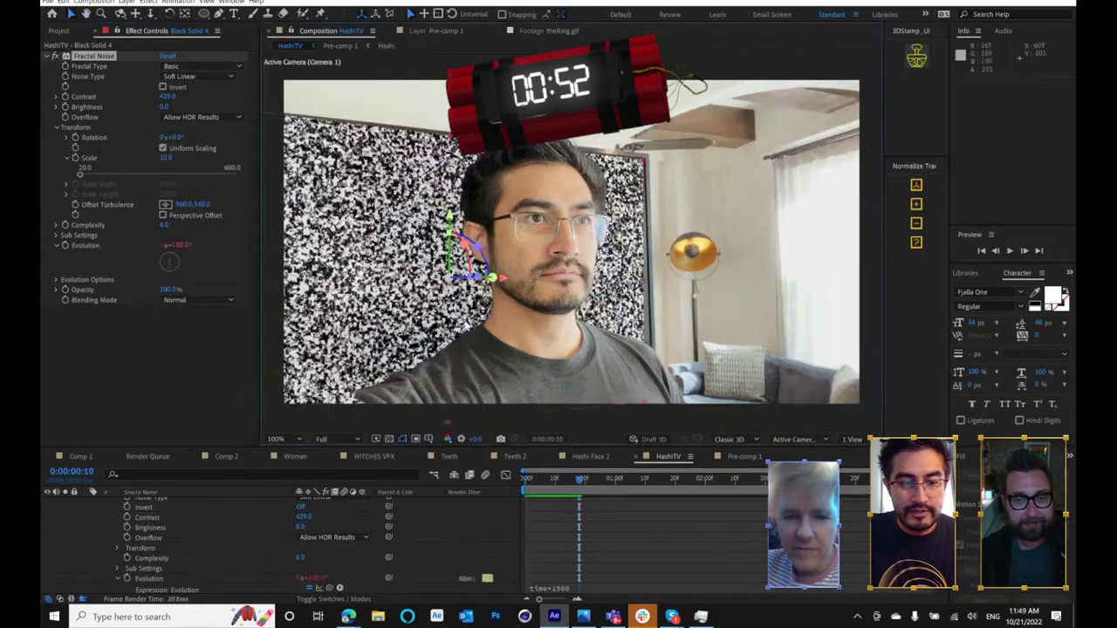
- Add CC Vignette to the static layer with an amount of 495 and an angle of view of 52.2
key("ctrl+space")
type("vig")
key("Return")
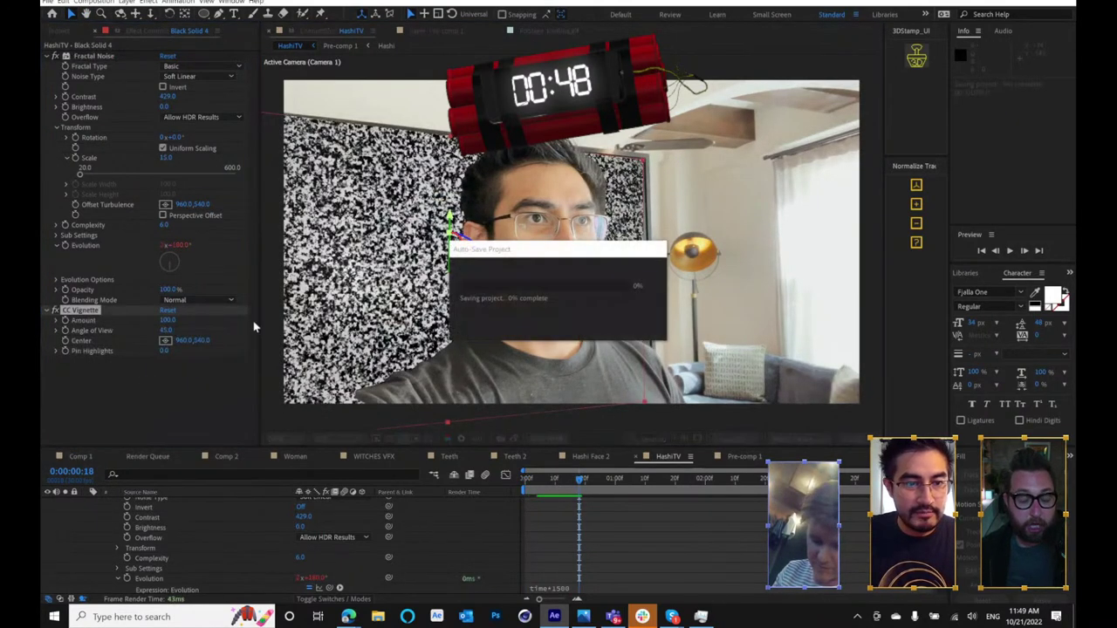
left_click_drag(276, 329, 511, 329)
left_click_drag(172, 330, 235, 331)
right_click(383, 335)
key("Escape")
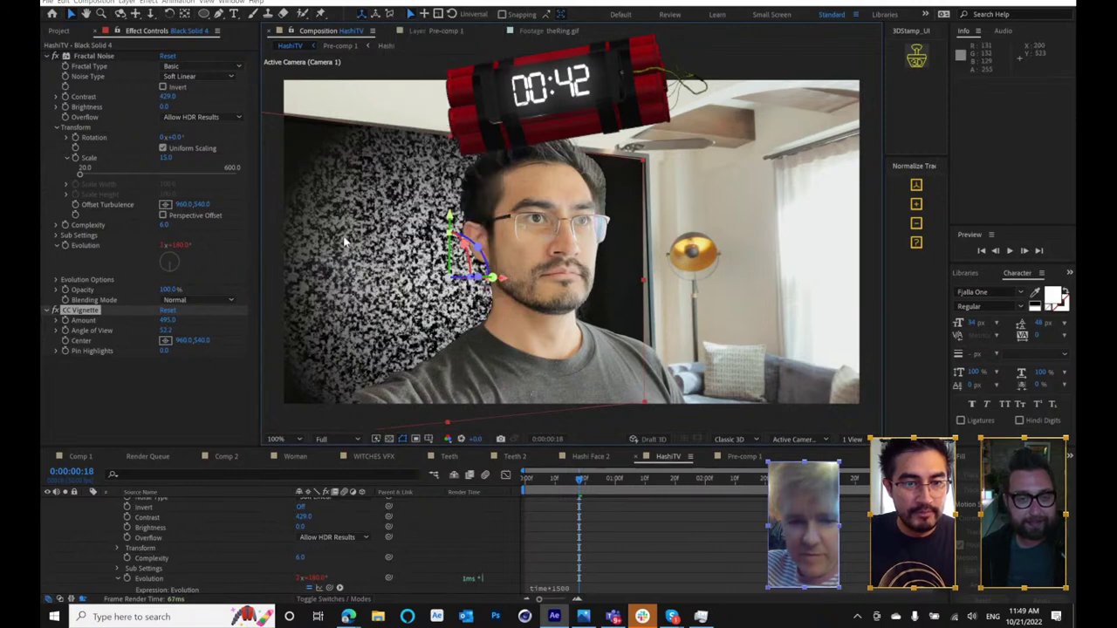
- Add the uni.VHS effect with the Blank Tape preset to the static layer, and scrub to 0:00:02:15 to check it
key("ctrl+space")
type("vh")
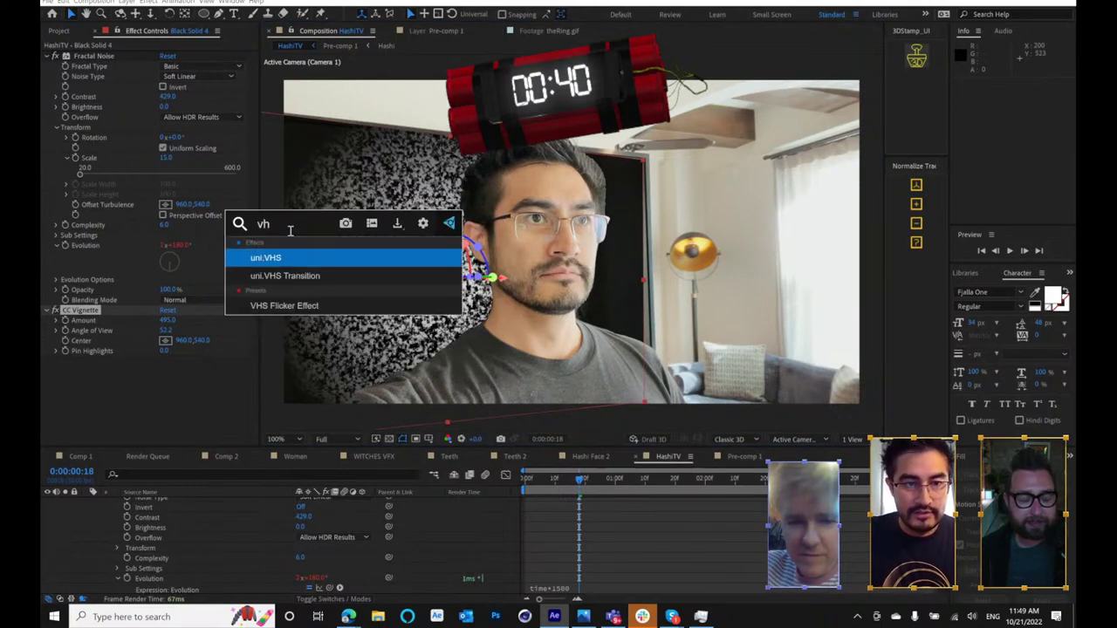
key("Return")
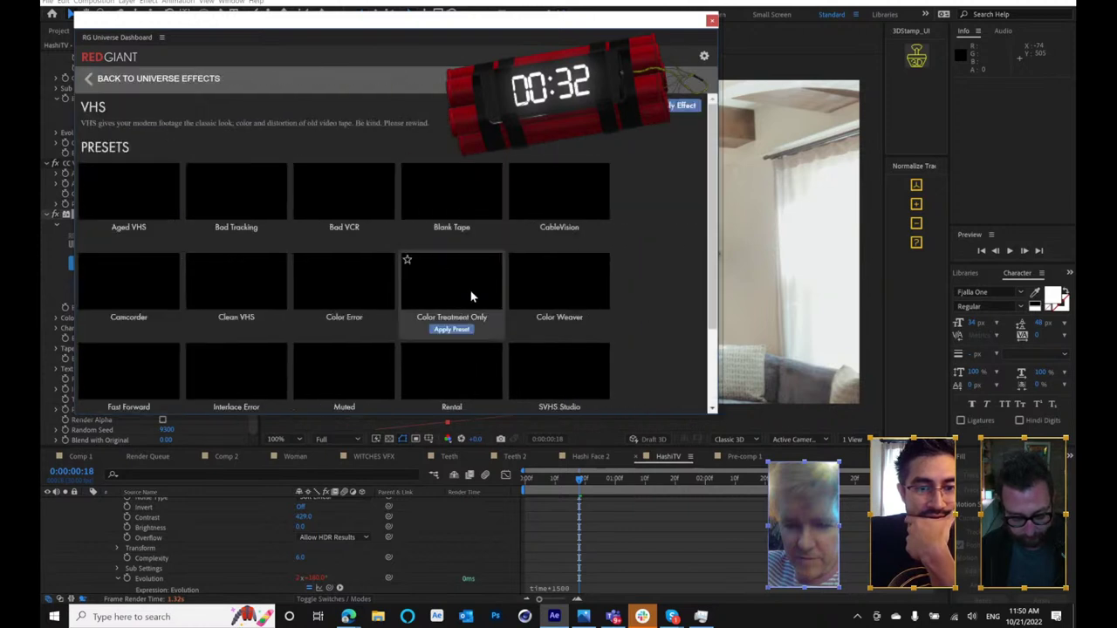
mouse_move(478, 213)
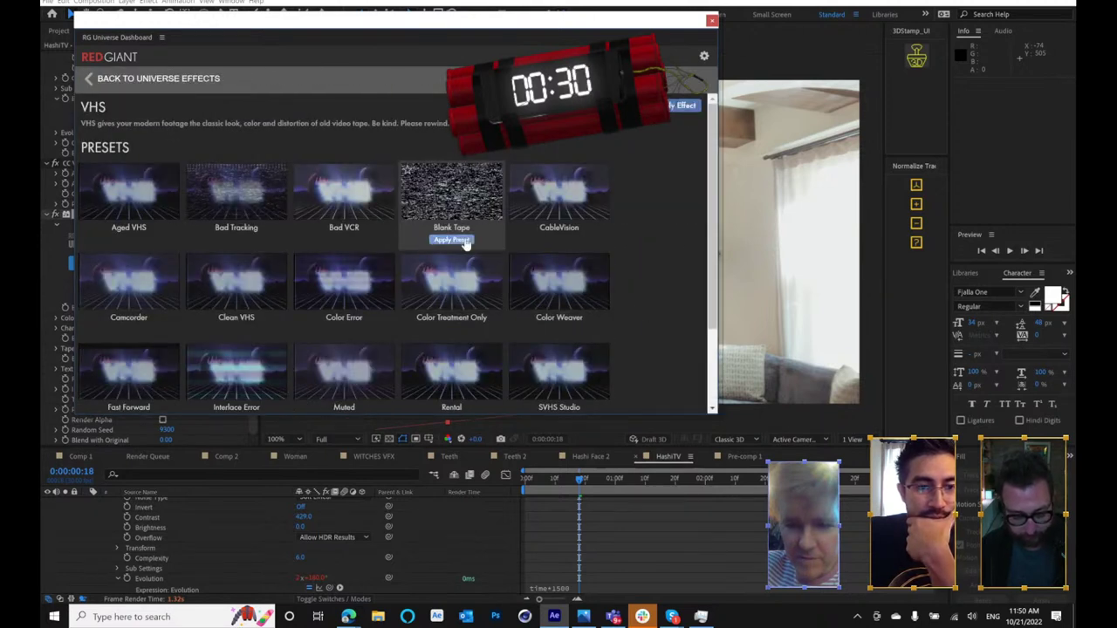
left_click(467, 240)
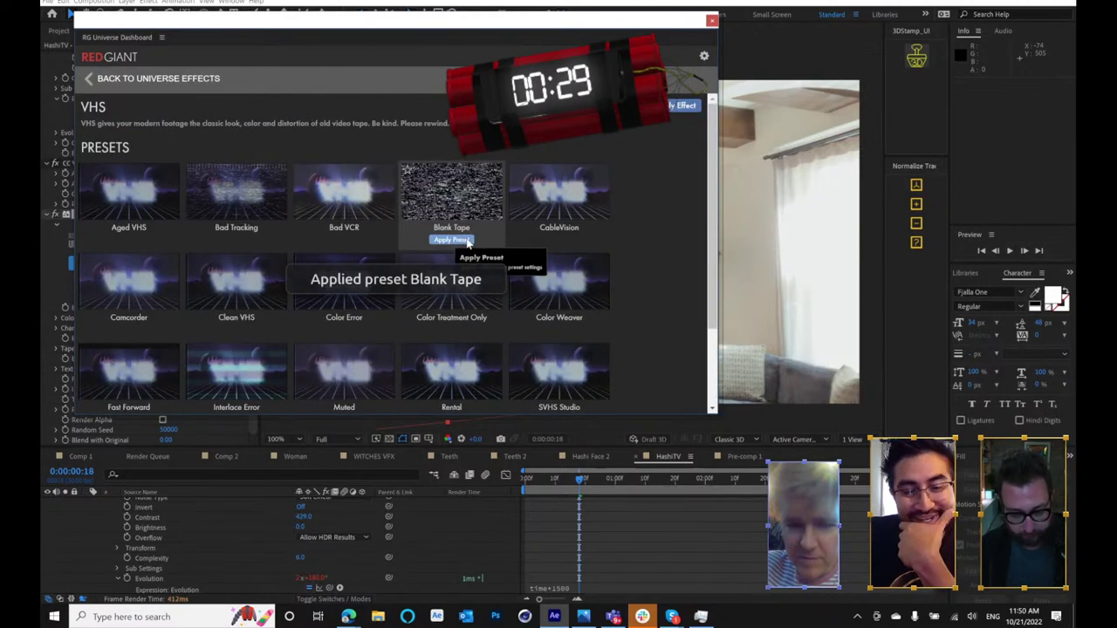
left_click(712, 21)
left_click_drag(541, 478, 750, 502)
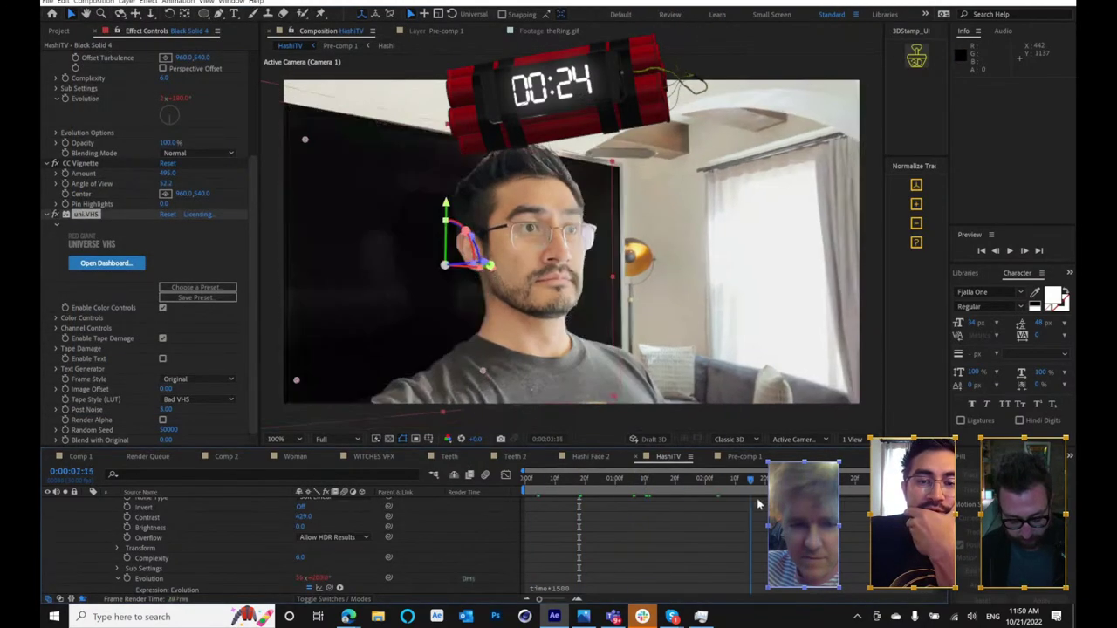
- Preview the static on the TV screen up to 0:00:04:01 and save the project
key("space")
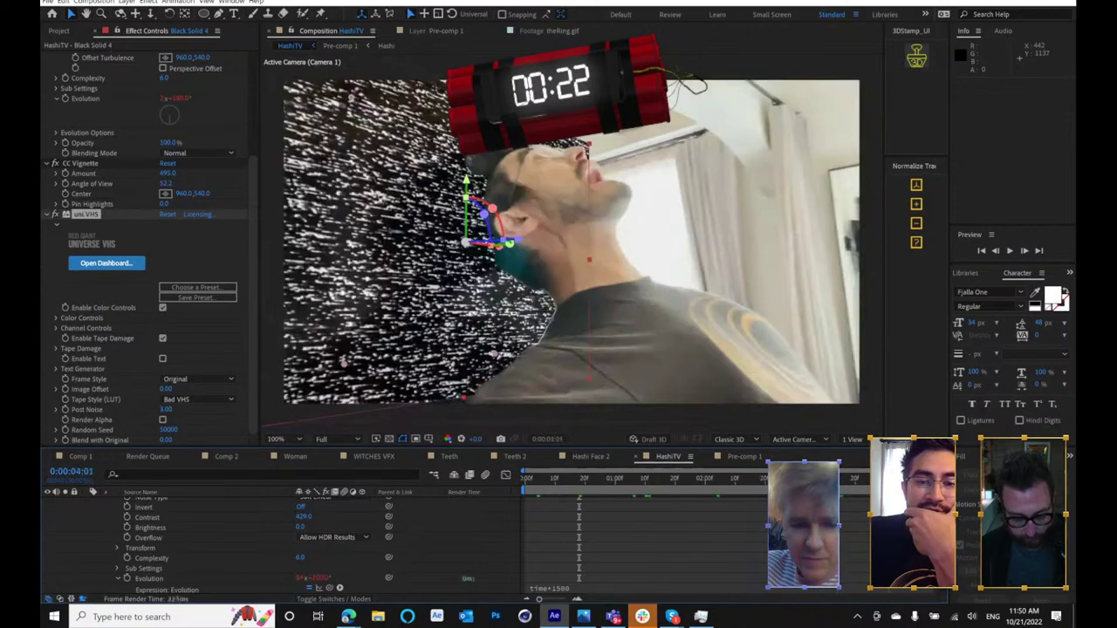
key("ctrl+s")
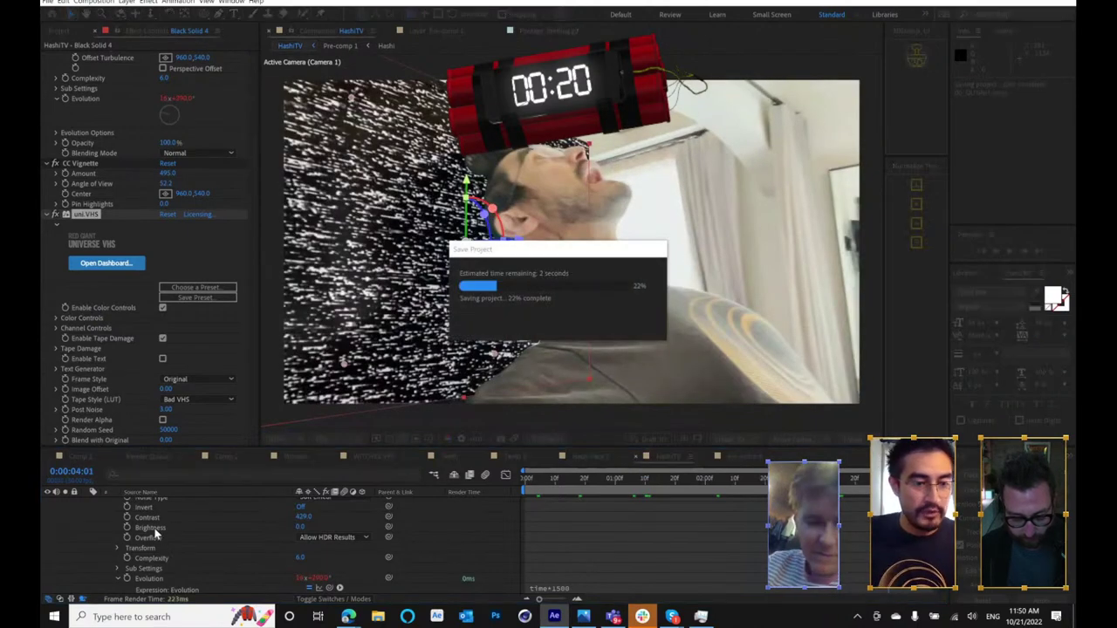
- Apply the CC Flo Motion effect to the Hashi layer
scroll(154, 533, "up", 3)
left_click(144, 512)
key("ctrl+space")
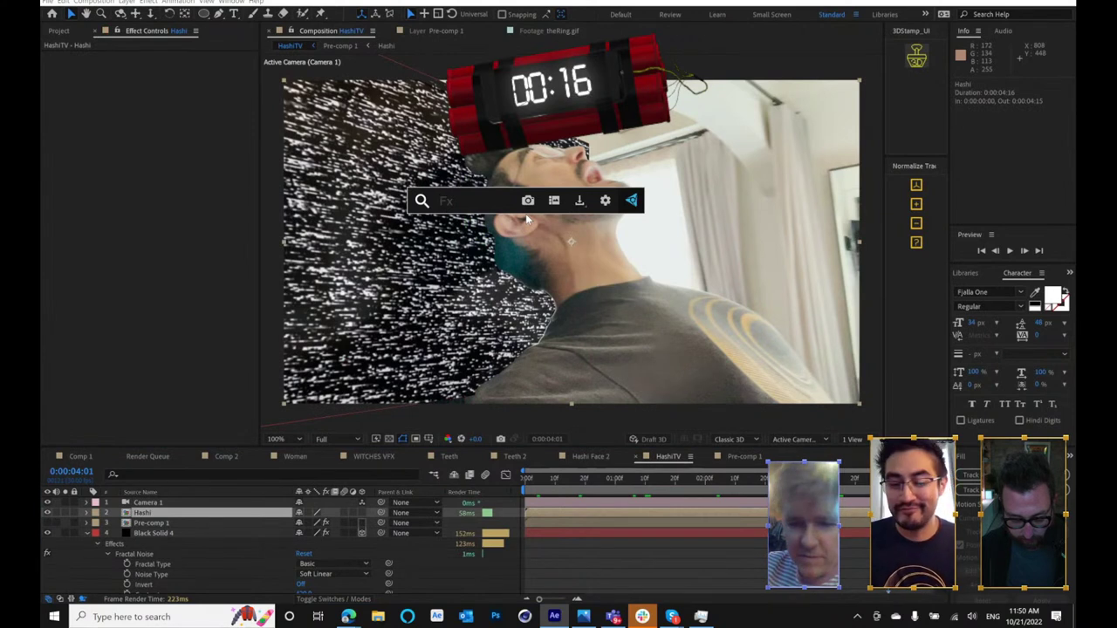
type("p")
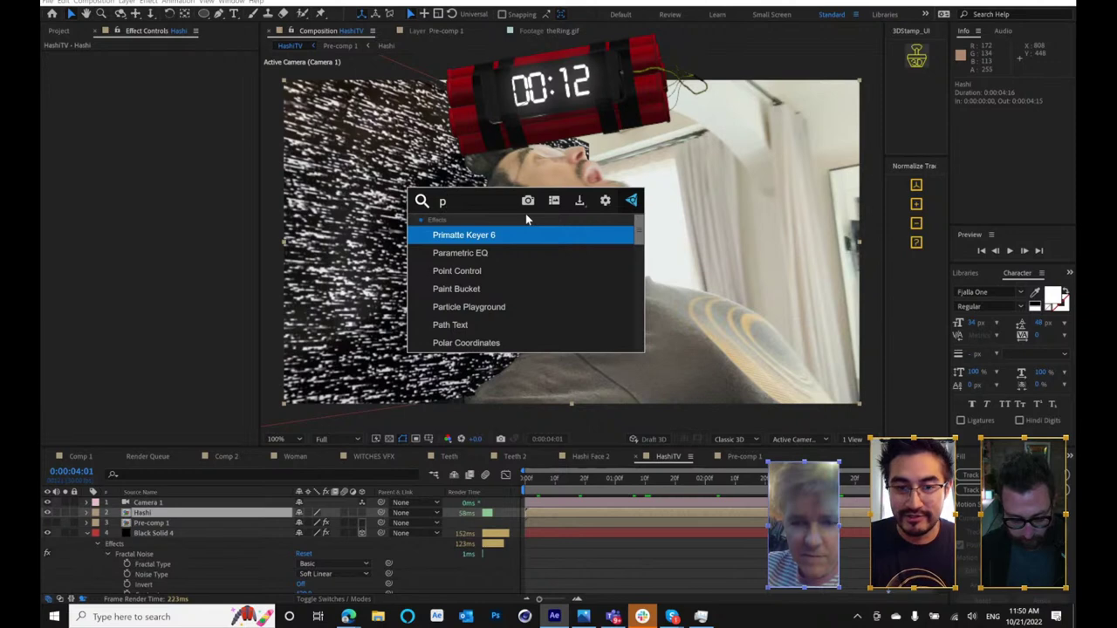
key("BackSpace")
right_click(160, 128)
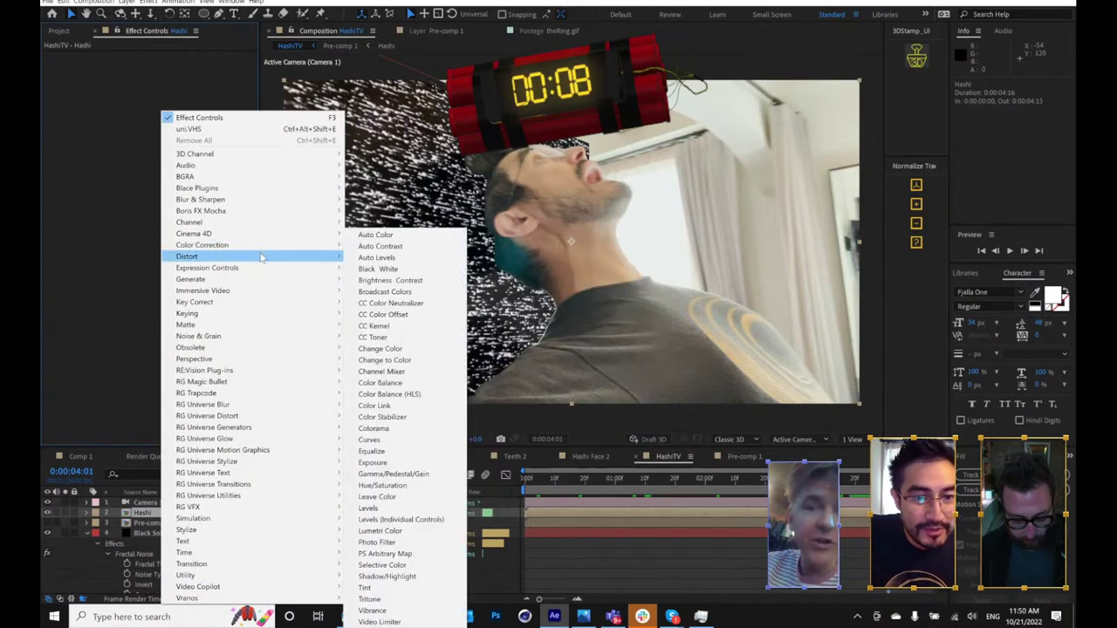
mouse_move(260, 257)
left_click(375, 279)
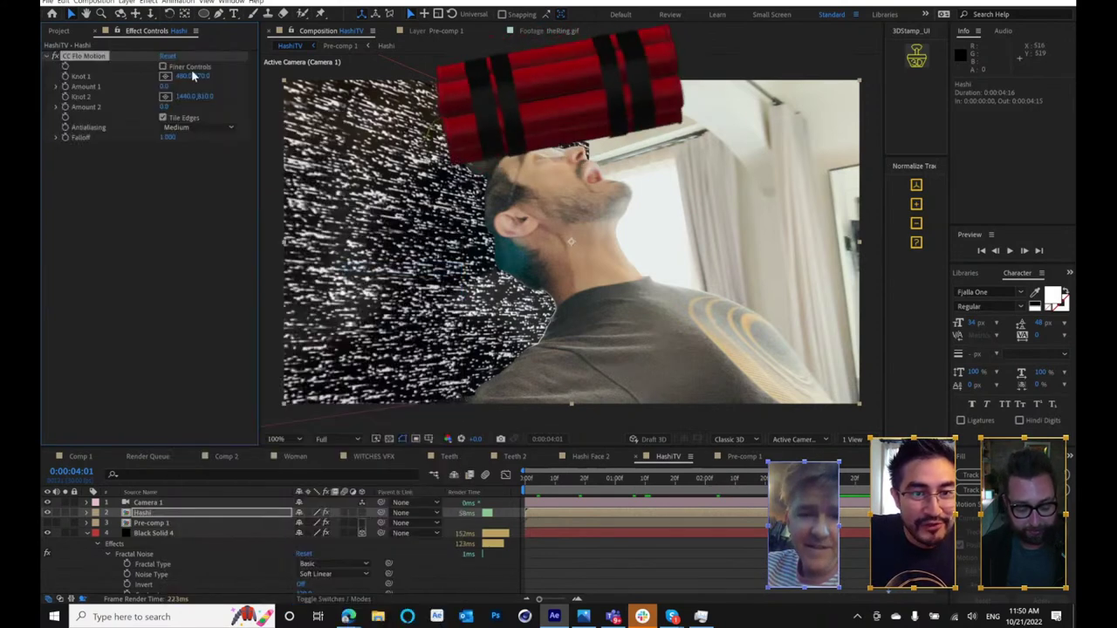
- Place Knot 1 at 539, 338, keyframe Amount 1 from 0 at 0:00:02:08 to 60 at 0:00:04:01, and disable Tile Edges
left_click_drag(427, 161, 444, 182)
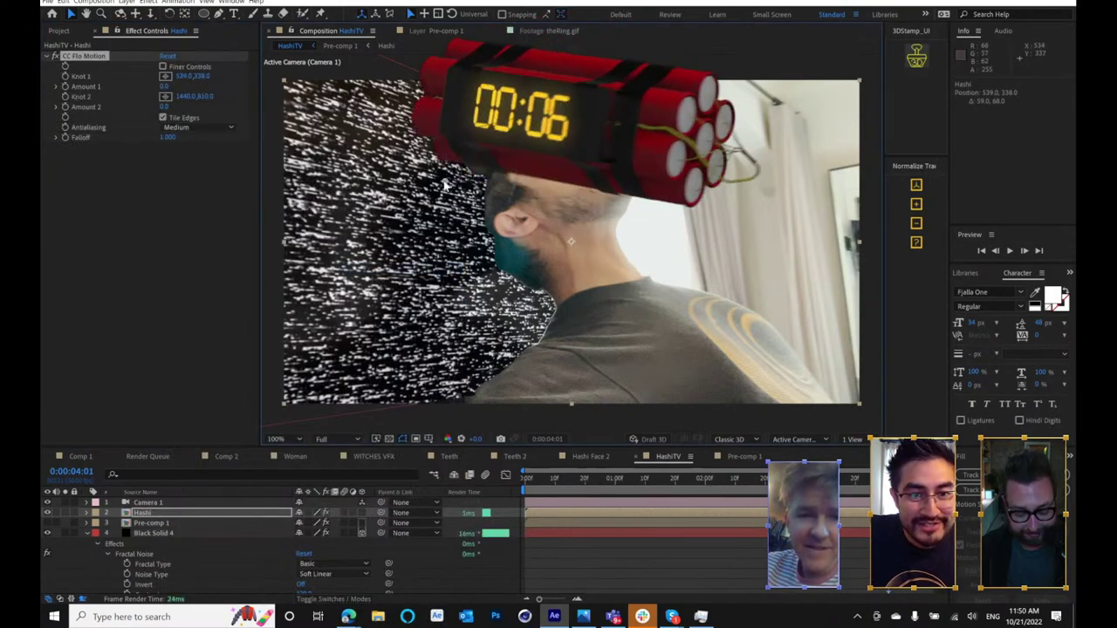
left_click(64, 86)
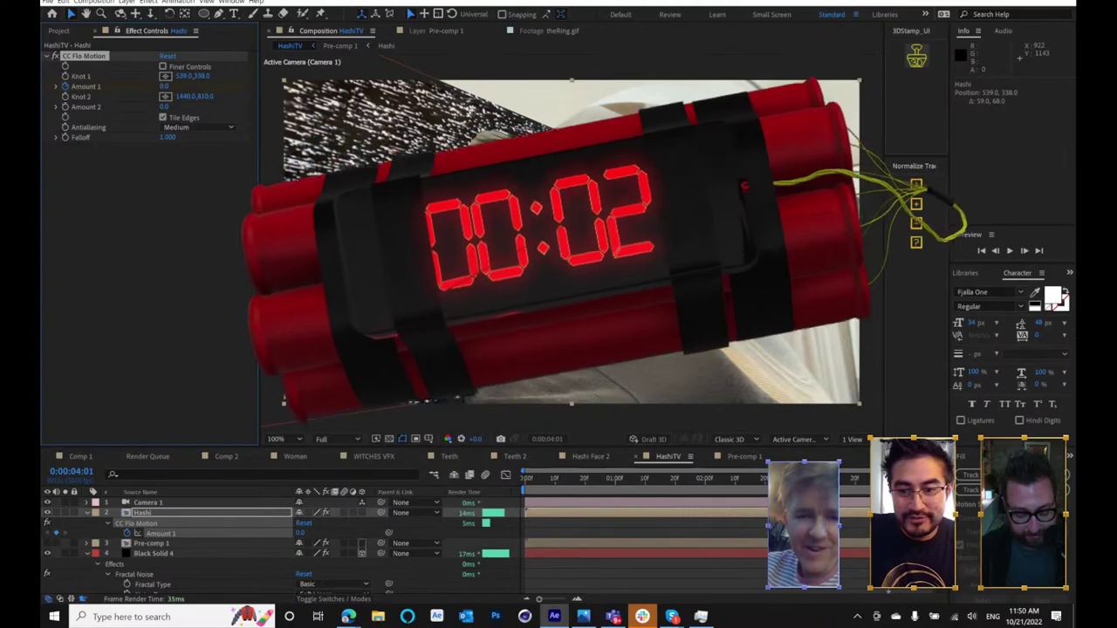
left_click_drag(890, 533, 729, 533)
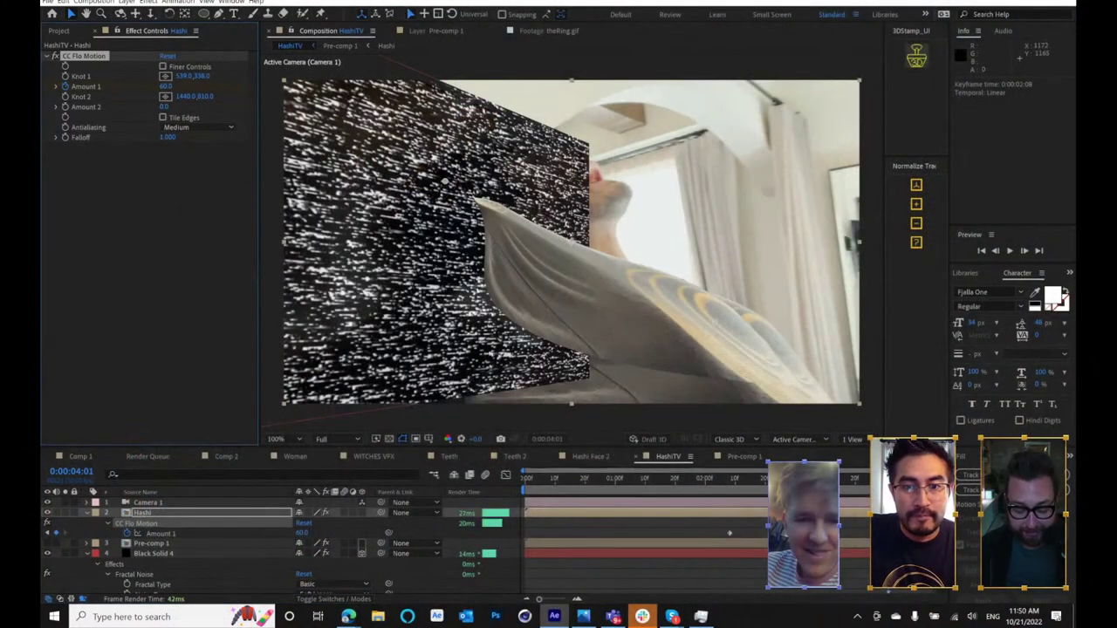
- Preview the HashiTV composition from the first frame to check the animated Flo Motion distortion
left_click_drag(563, 479, 524, 475)
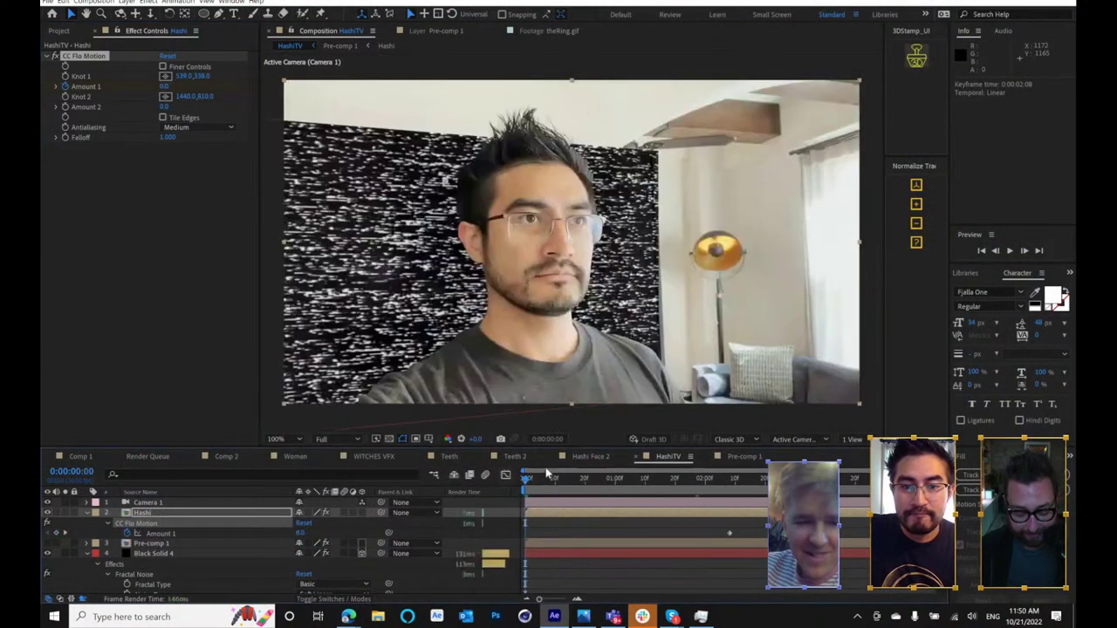
left_click(855, 530)
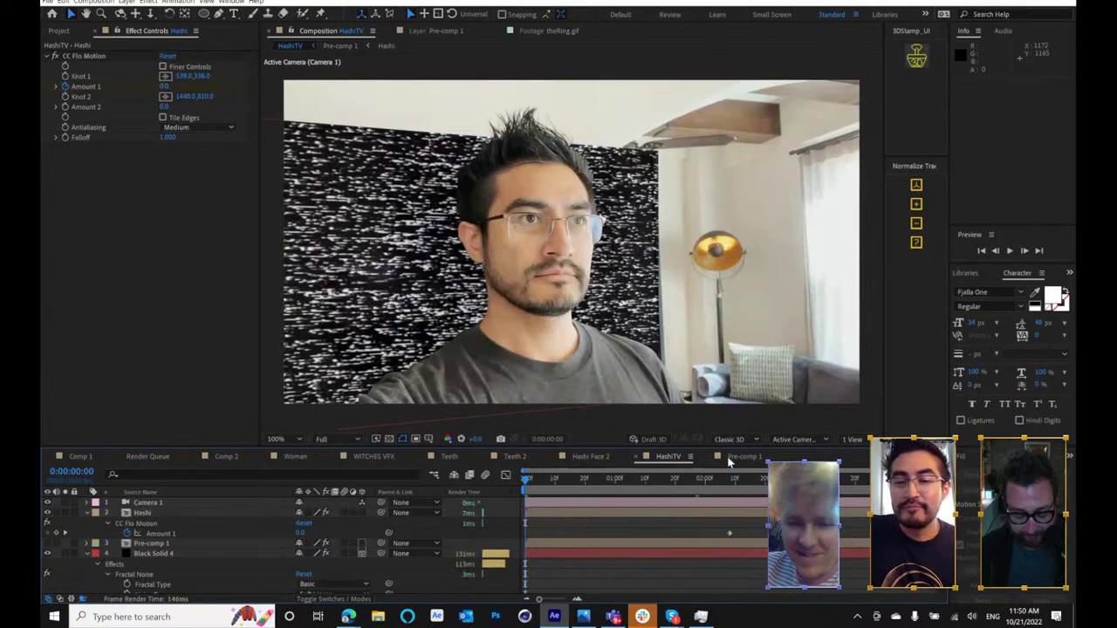
key("space")
key("space")
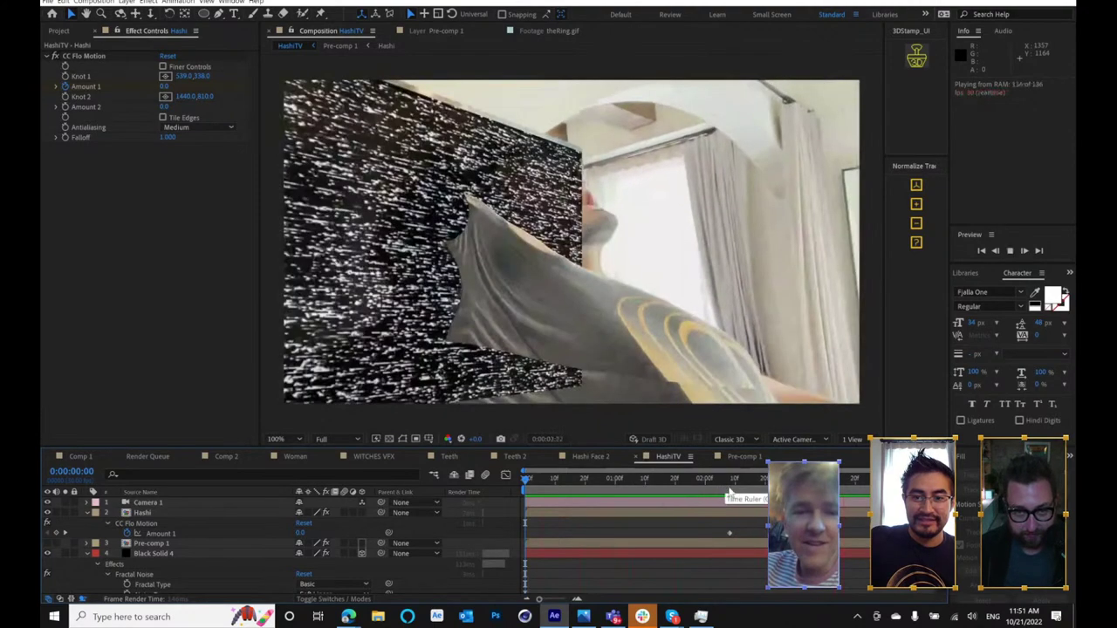
key("space")
- Import Video 2022-10-21, 11 36 35 AM.mov from the FOOTAGE folder and add it above the other HashiTV layers at 0:00:02:06
mouse_move(724, 507)
left_mouse_down()
mouse_move(763, 510)
mouse_move(722, 511)
left_mouse_up()
left_click(59, 31)
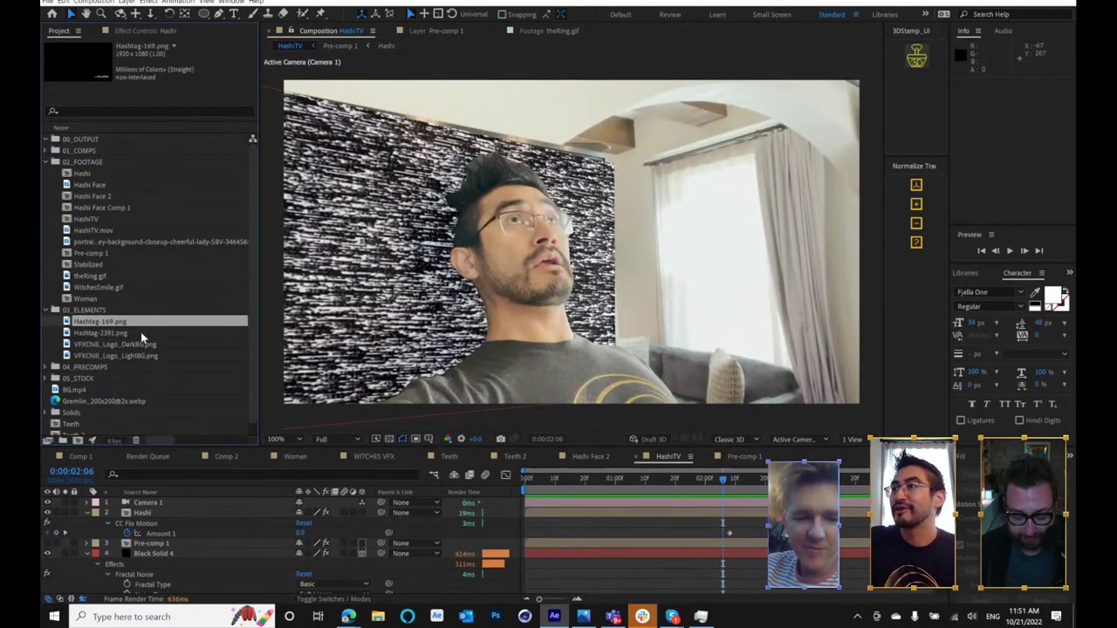
key("ctrl+i")
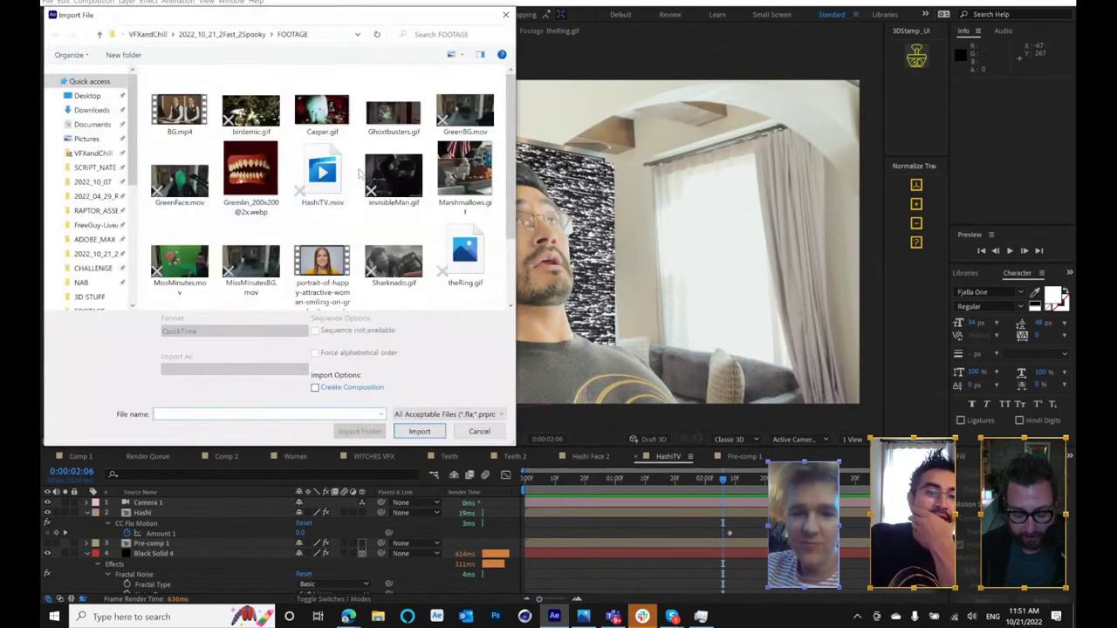
scroll(256, 176, "down", 1)
left_click(334, 262)
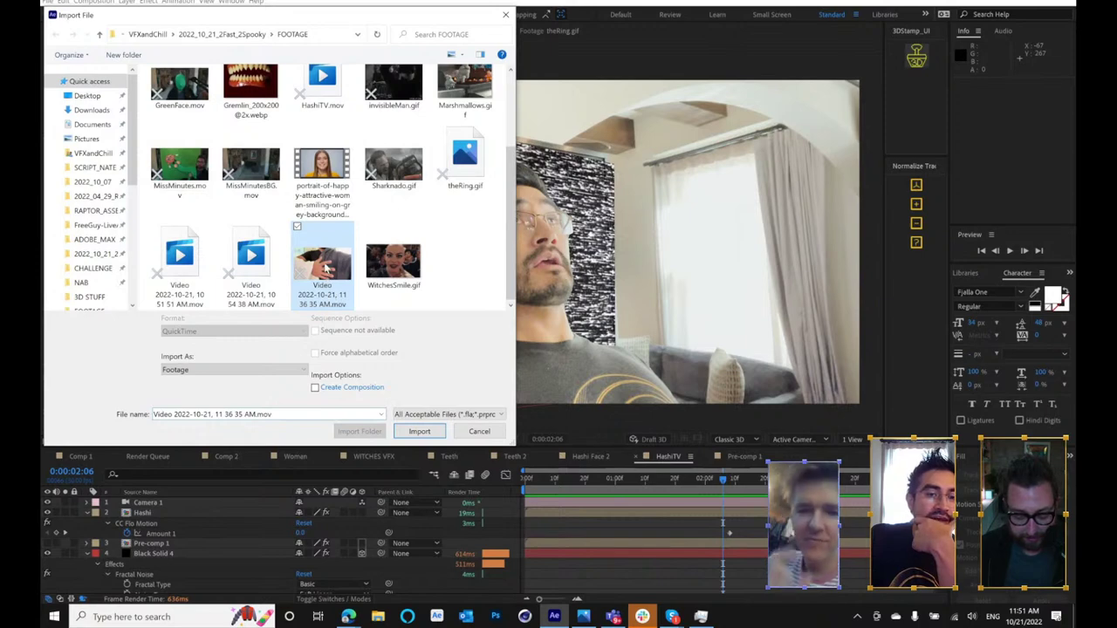
key("Return")
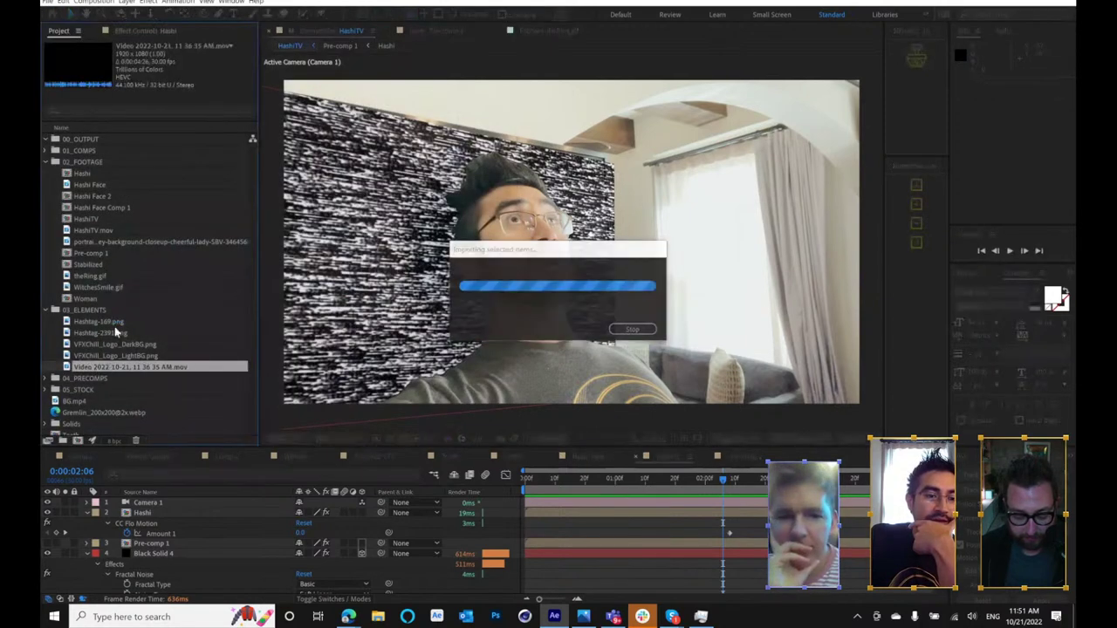
left_click_drag(356, 338, 503, 280)
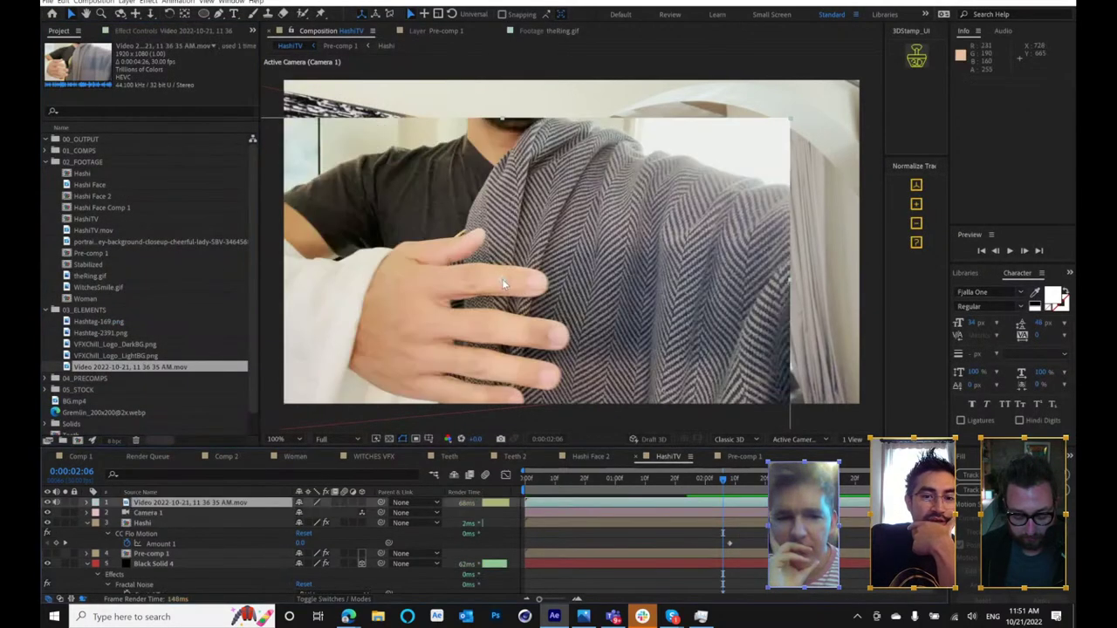
- Align the hand clip with the frame at about 963, 542 and slide it in time to start at -0:00:00:25
key("comma")
key("comma")
left_click_drag(808, 503, 612, 503)
left_click_drag(589, 219, 678, 189)
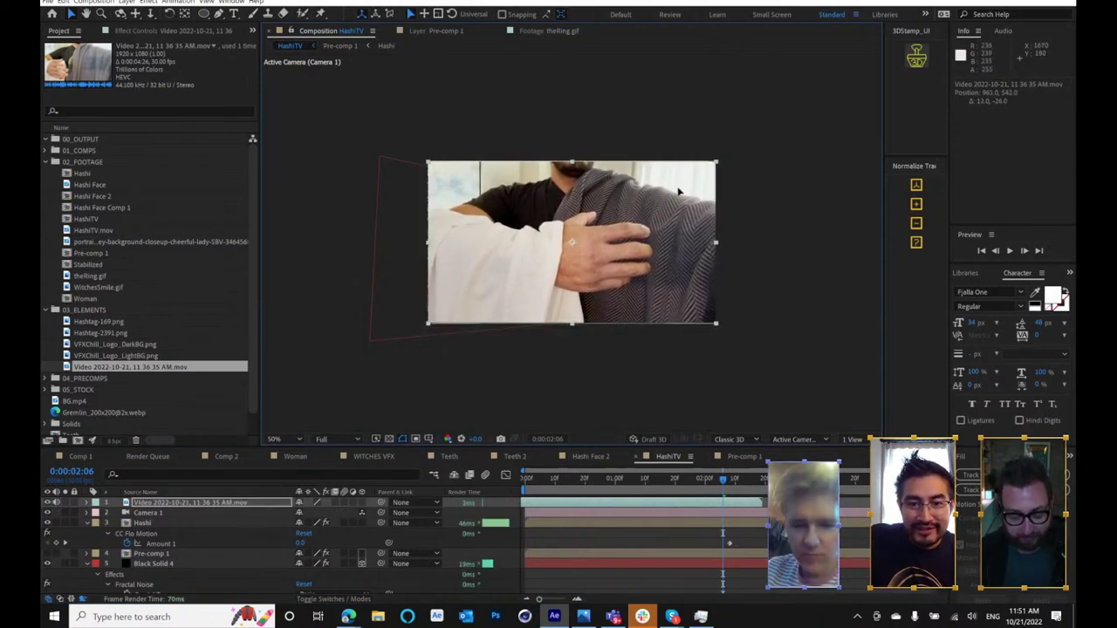
left_click_drag(669, 501, 806, 515)
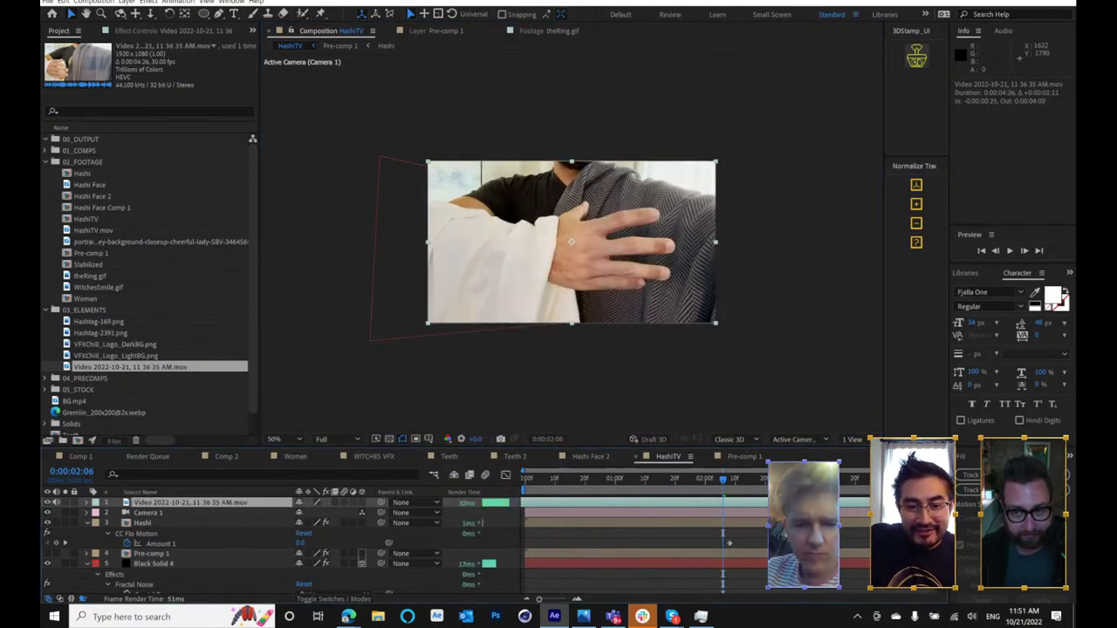
- Freeze the hand clip on the open-hand frame at 0:00:02:06
right_click(717, 503)
mouse_move(769, 425)
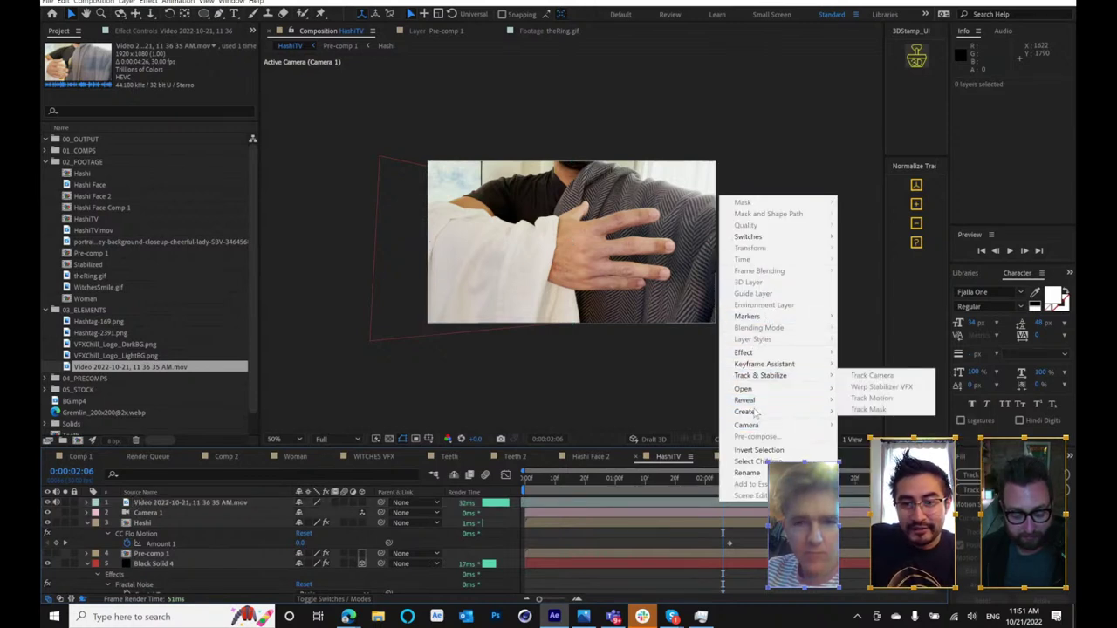
left_click(550, 290)
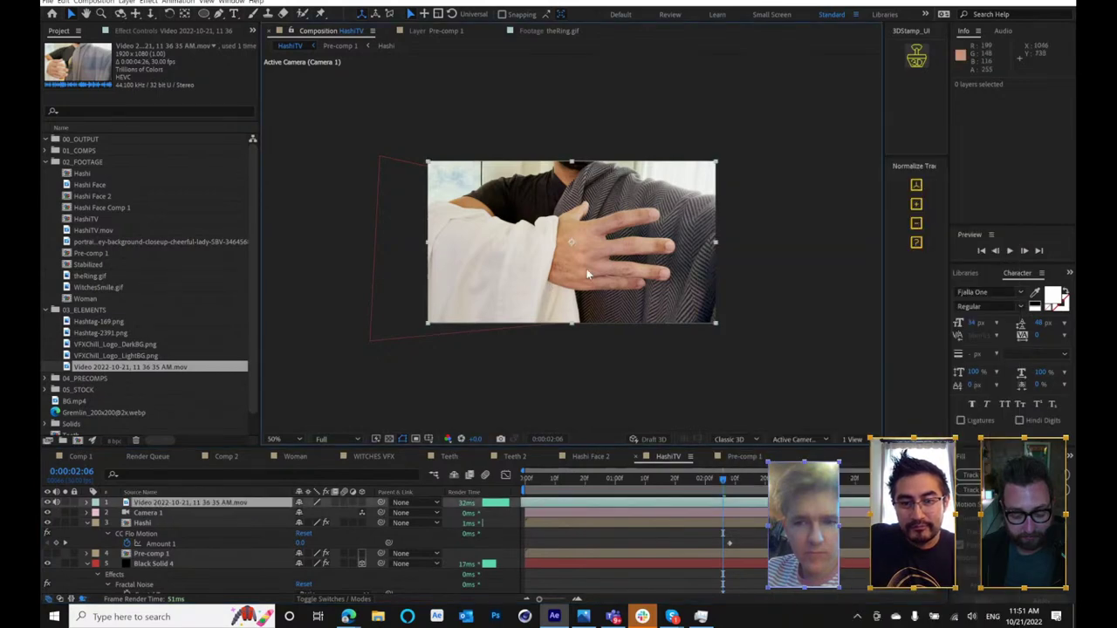
right_click(586, 274)
mouse_move(650, 330)
left_click(756, 367)
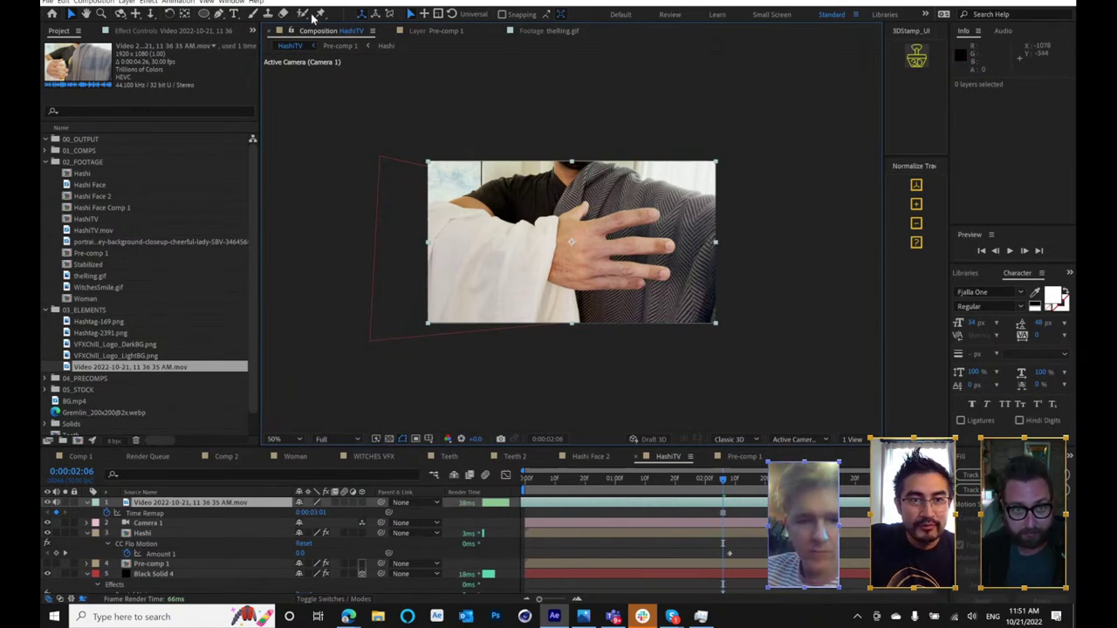
- Use the Roto Brush on the hand clip to select the fingers, hand and white sleeve as foreground
double_click(535, 268)
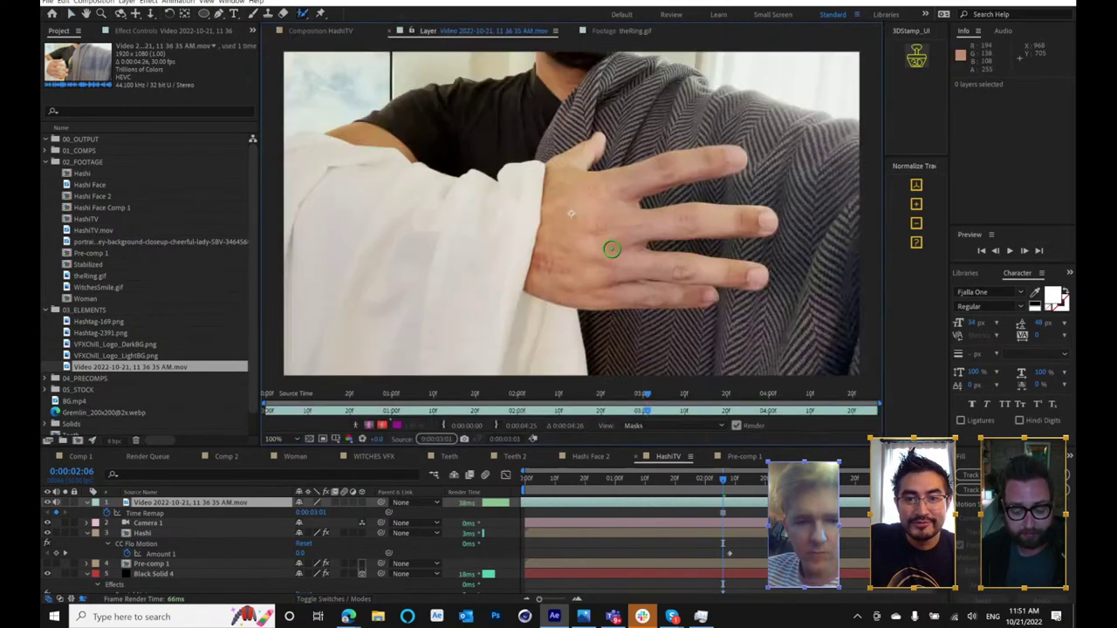
left_click_drag(713, 162, 562, 178)
left_click_drag(747, 222, 700, 223)
left_click_drag(685, 271, 432, 240)
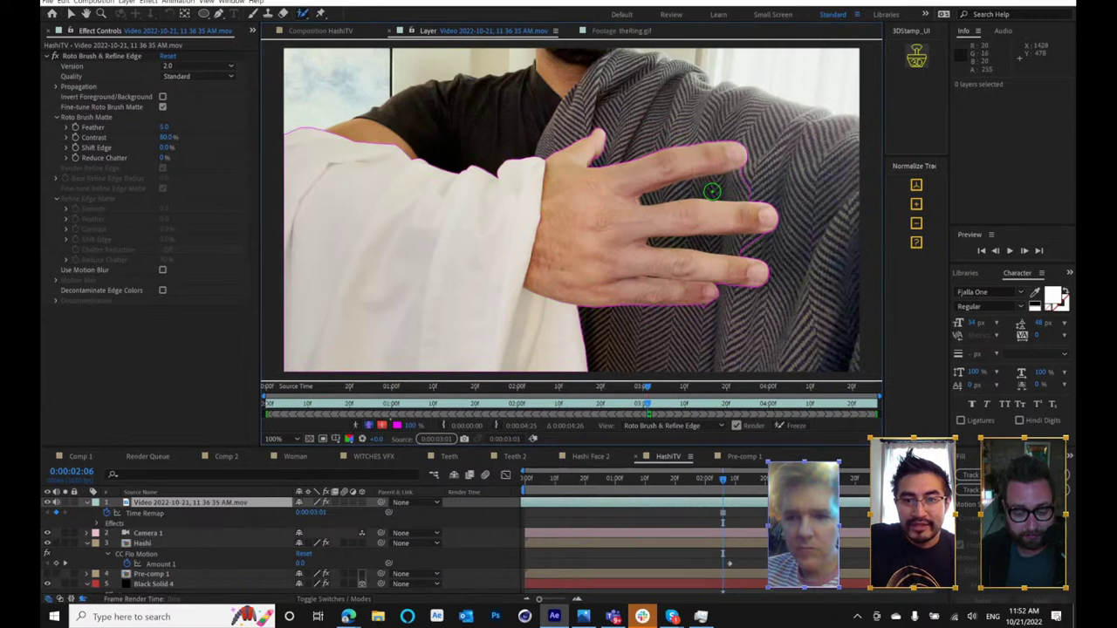
- Subtract the gaps between the fingers from the Roto Brush selection and return to the HashiTV composition
left_click_drag(723, 241, 790, 249)
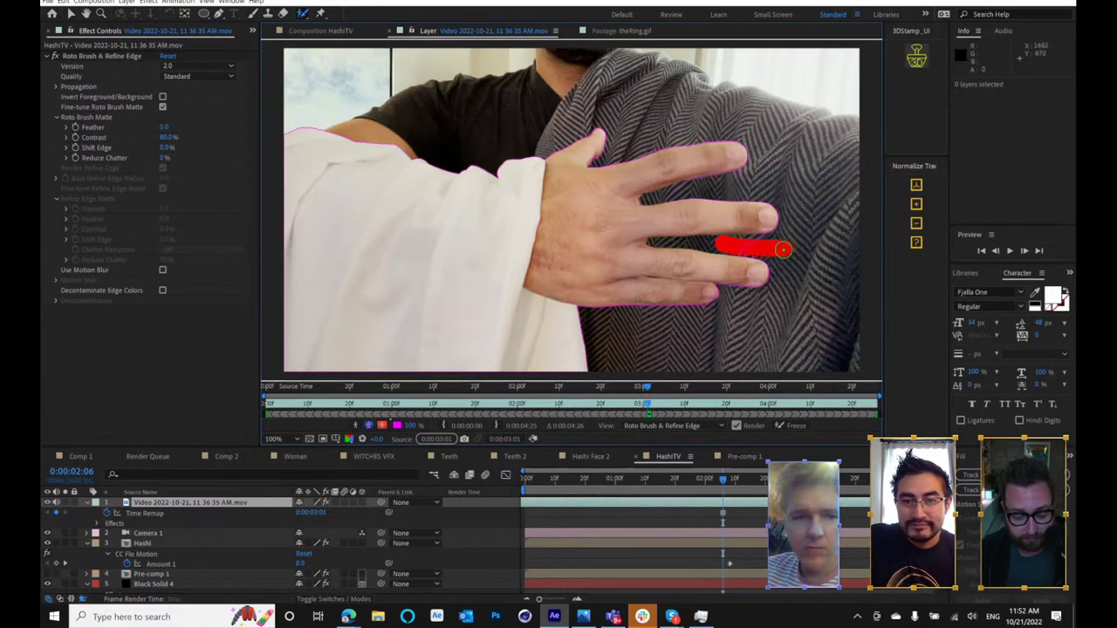
left_click(659, 198, "alt")
left_click(670, 243, "alt")
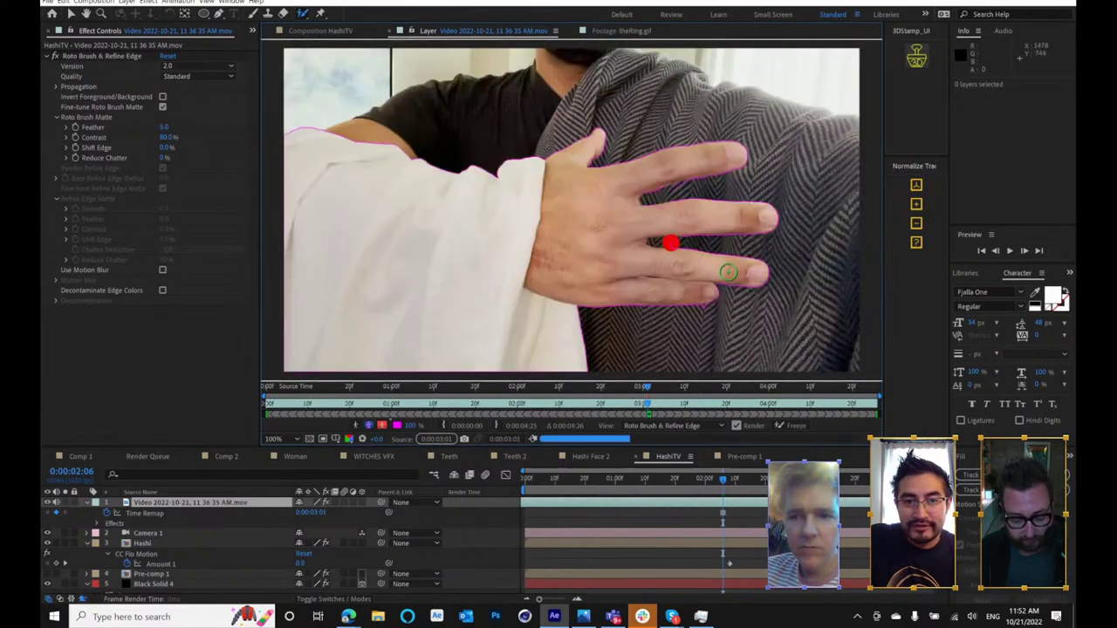
left_click(334, 31)
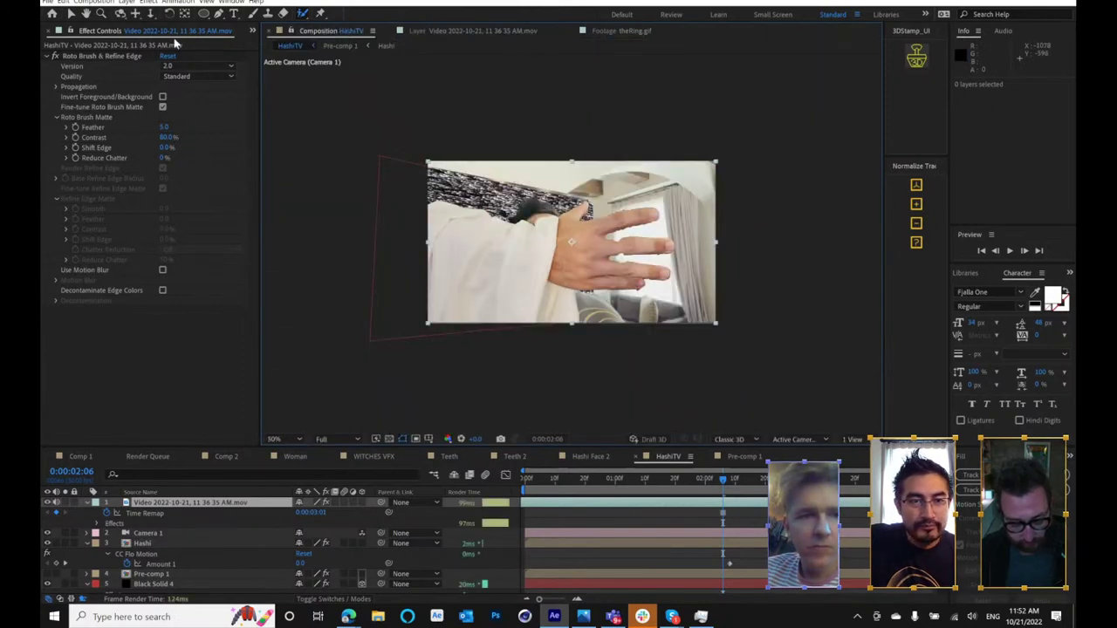
- Pre-compose the rotoscoped hand layer, moving all attributes into the new composition and adjusting its duration to the layer's time span
left_click(128, 2)
left_click(154, 333)
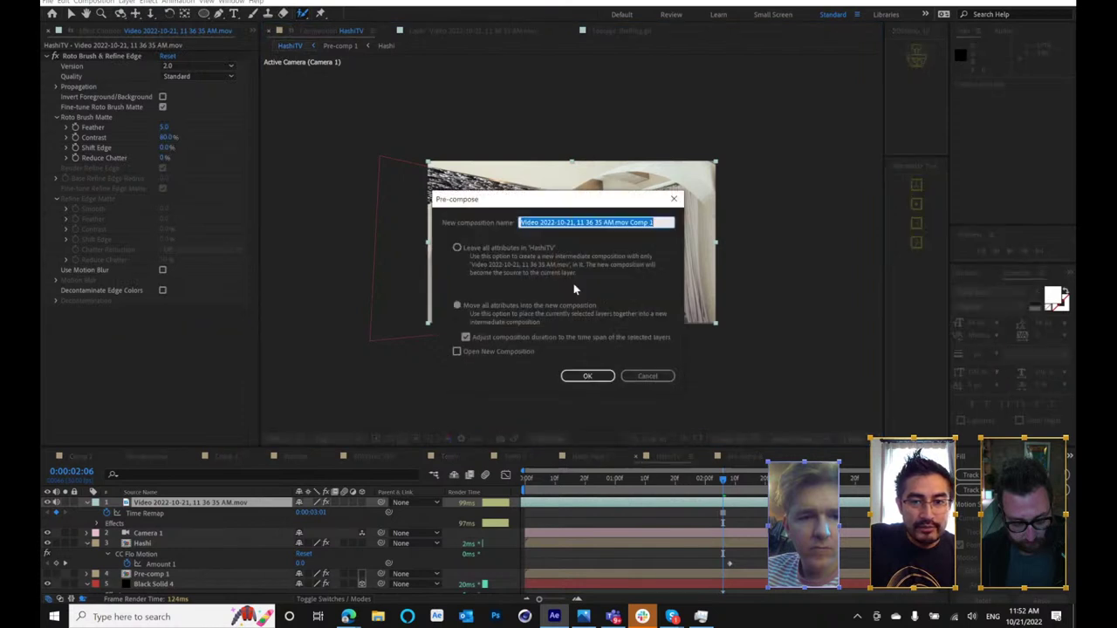
left_click(588, 377)
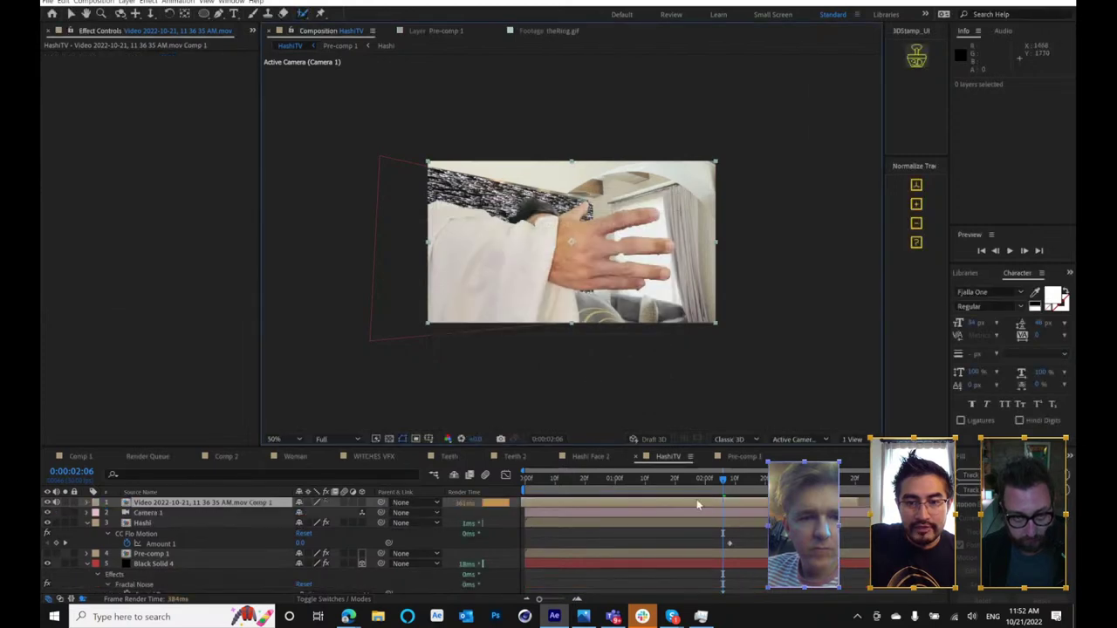
- Freeze the pre-composed hand layer at 0:00:02:06 and place it scaled down in front of the TV at about 138, 684
right_click(696, 499)
mouse_move(746, 351)
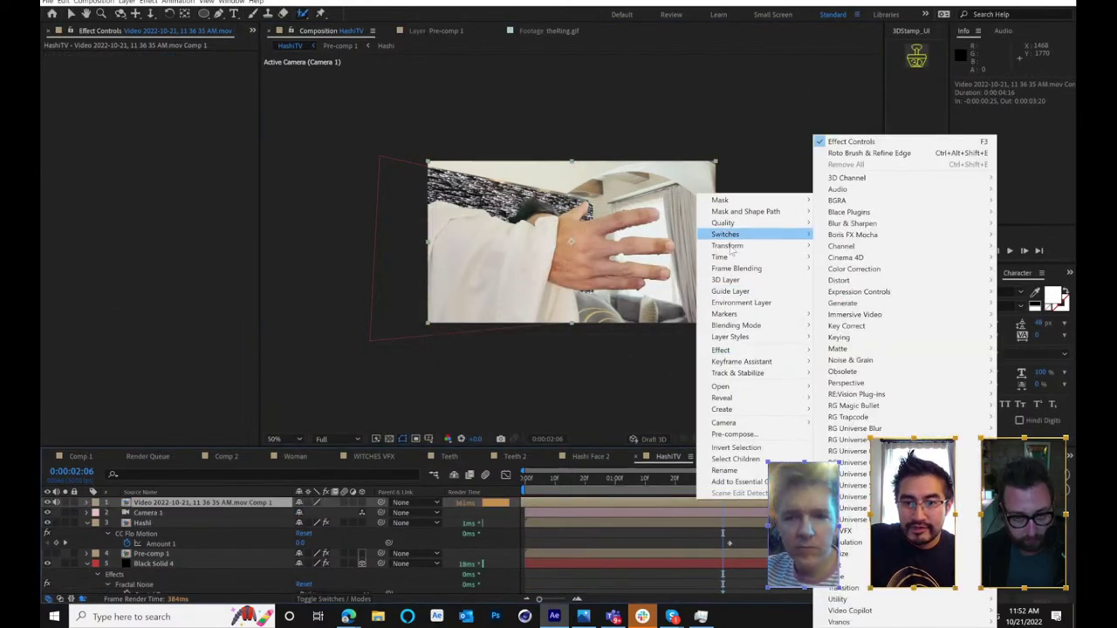
mouse_move(750, 258)
left_click(859, 292)
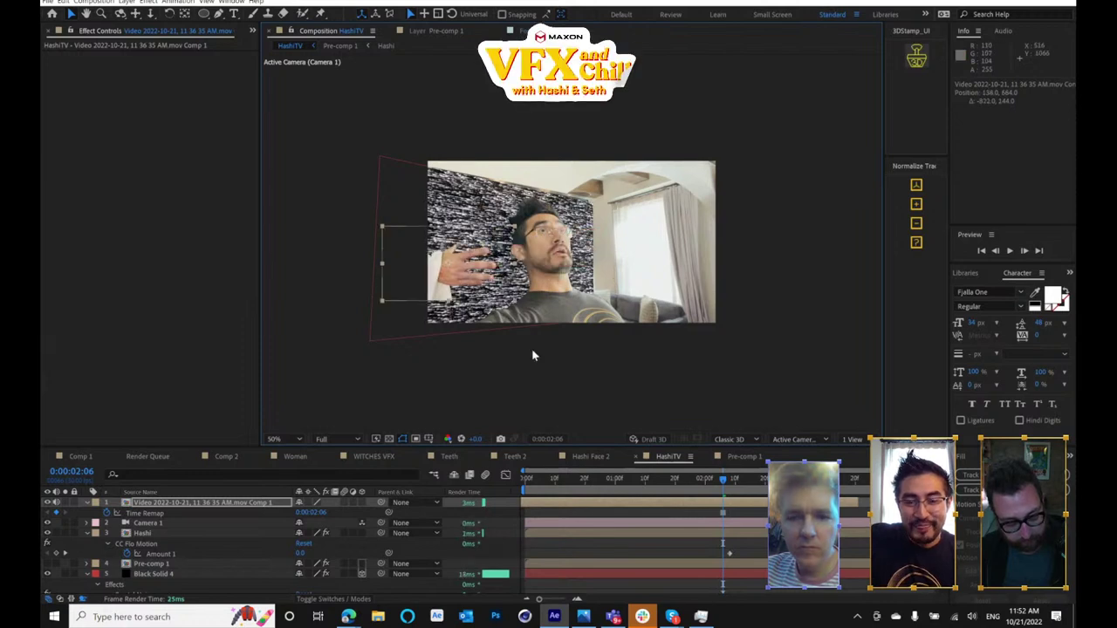
- Add a position keyframe to the hand layer at 0:00:02:06 and move the hand beside the face to about 374, 671
left_click(158, 504)
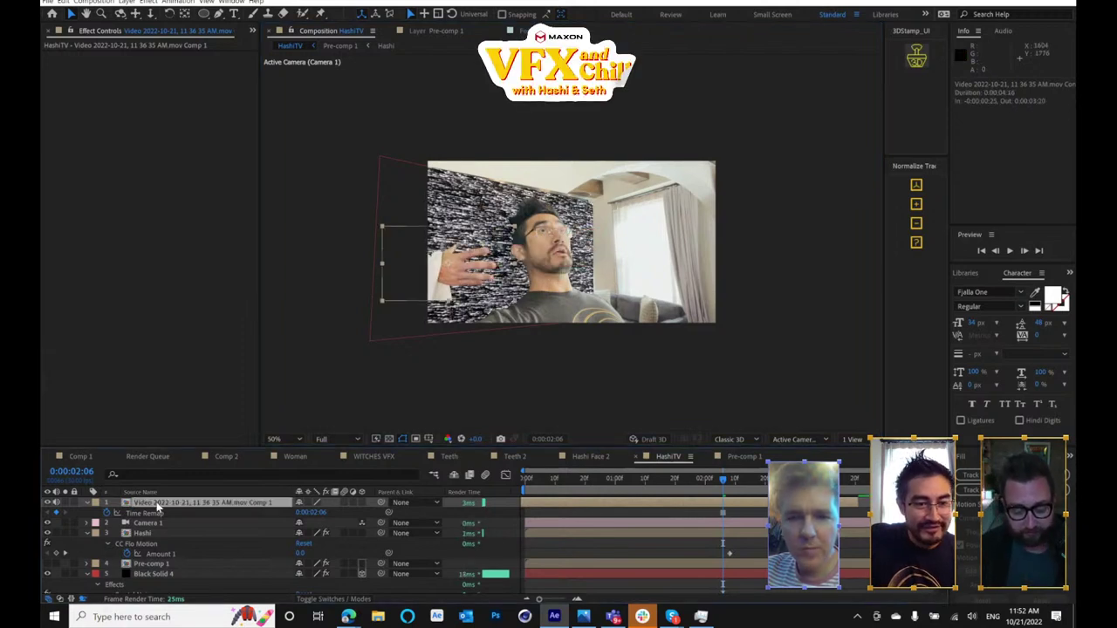
left_click(118, 513)
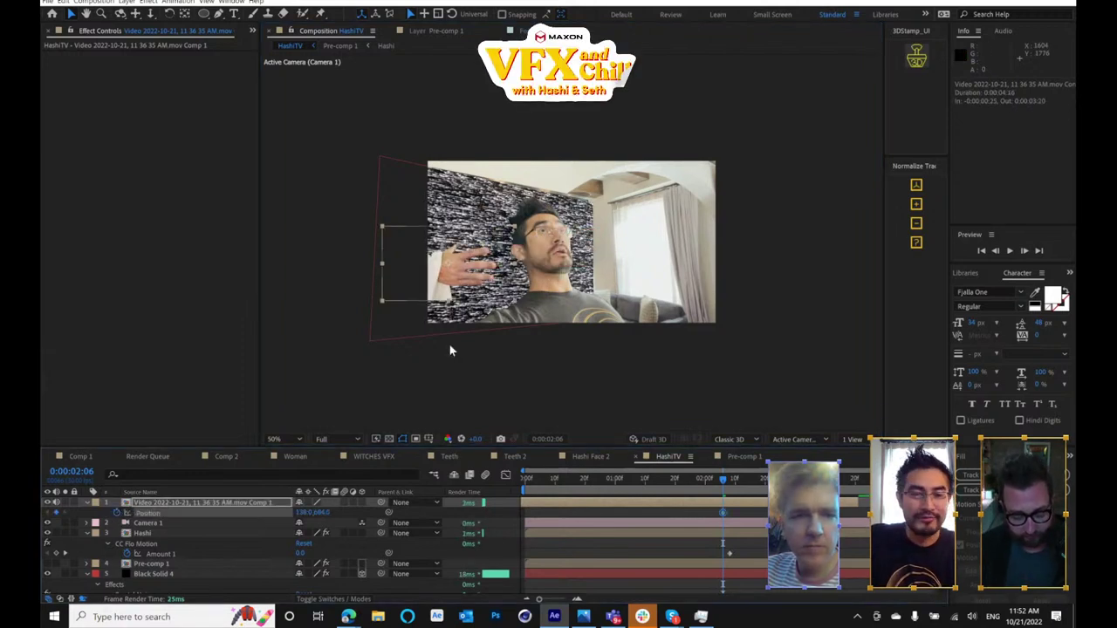
scroll(470, 267, "up", 1)
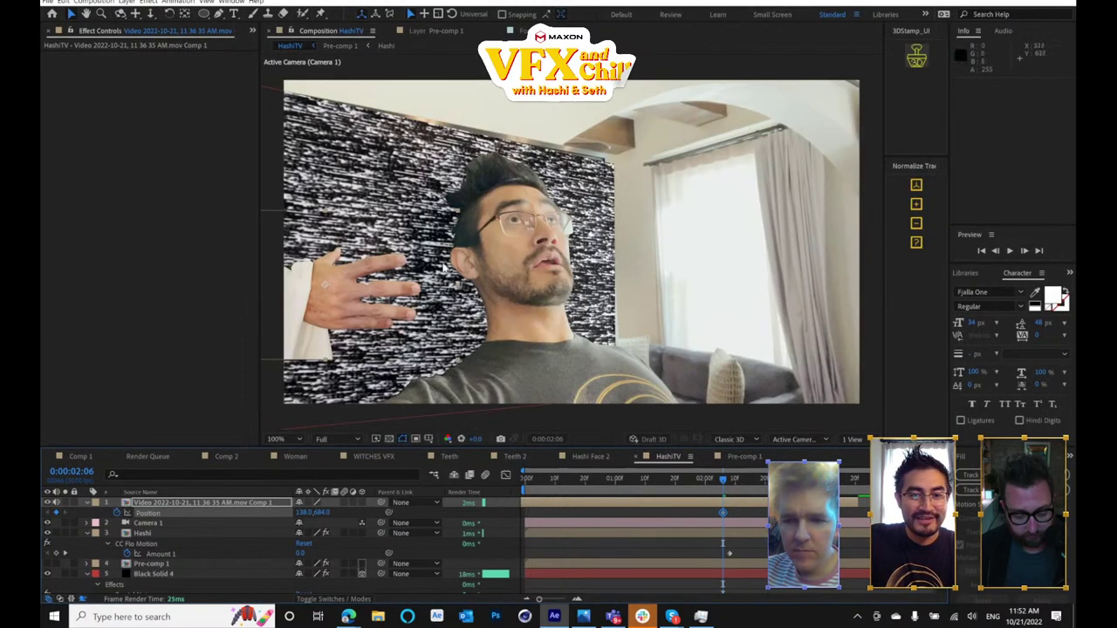
left_click_drag(346, 284, 532, 274)
key("ctrl+alt+t")
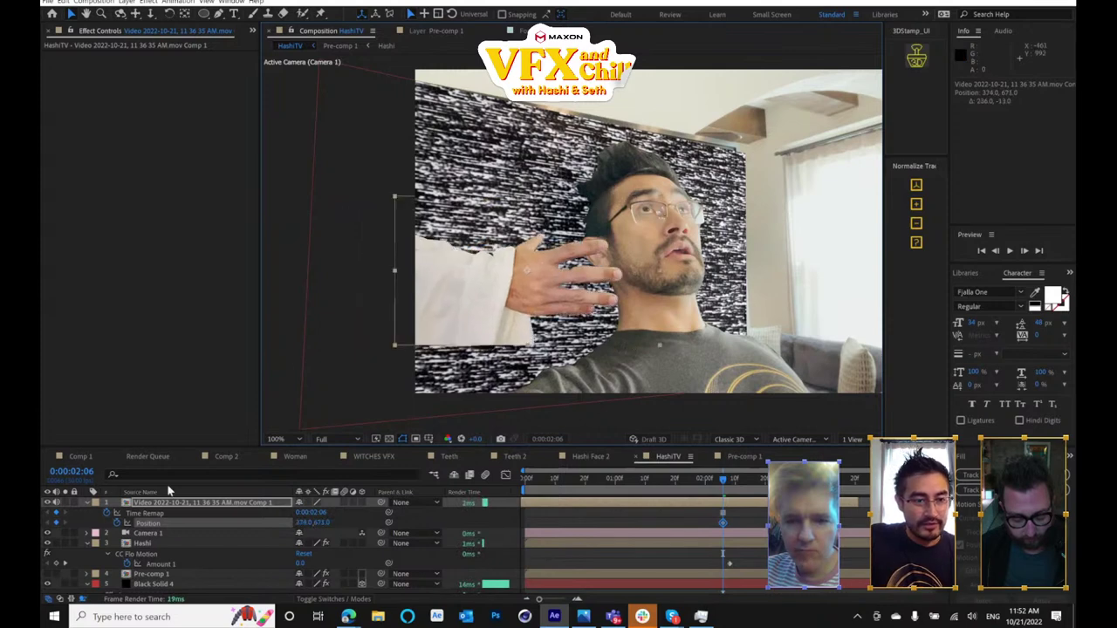
- Make the hand layer 3D, move it closer to the face and rotate it to an orientation of about 152, 83, 215
left_click(362, 504)
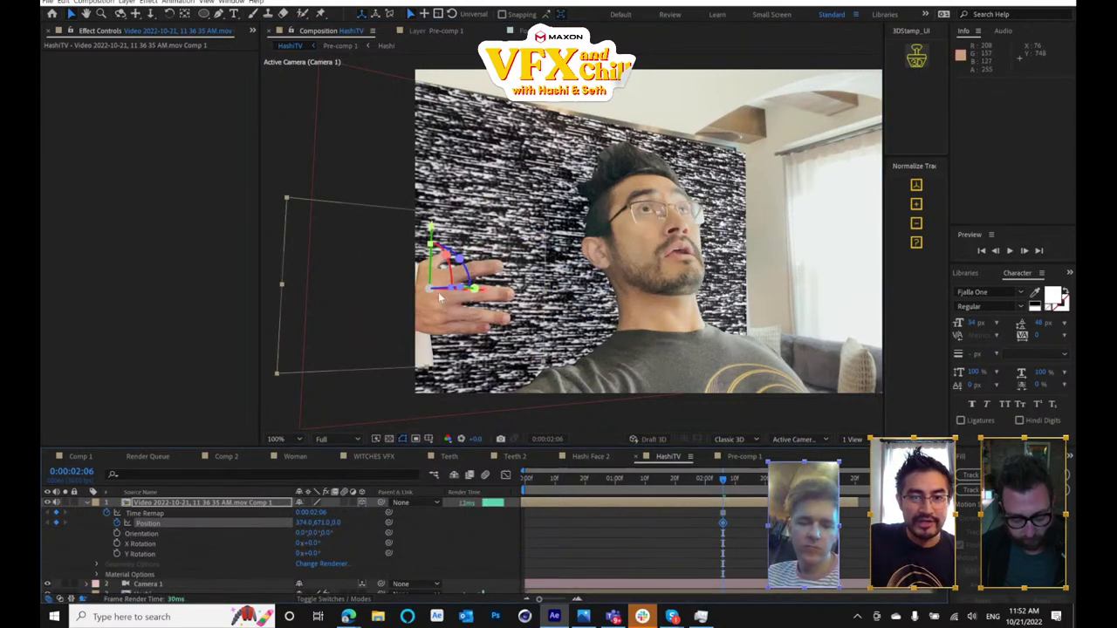
left_click_drag(477, 289, 509, 311)
key("w")
left_click_drag(523, 247, 499, 260)
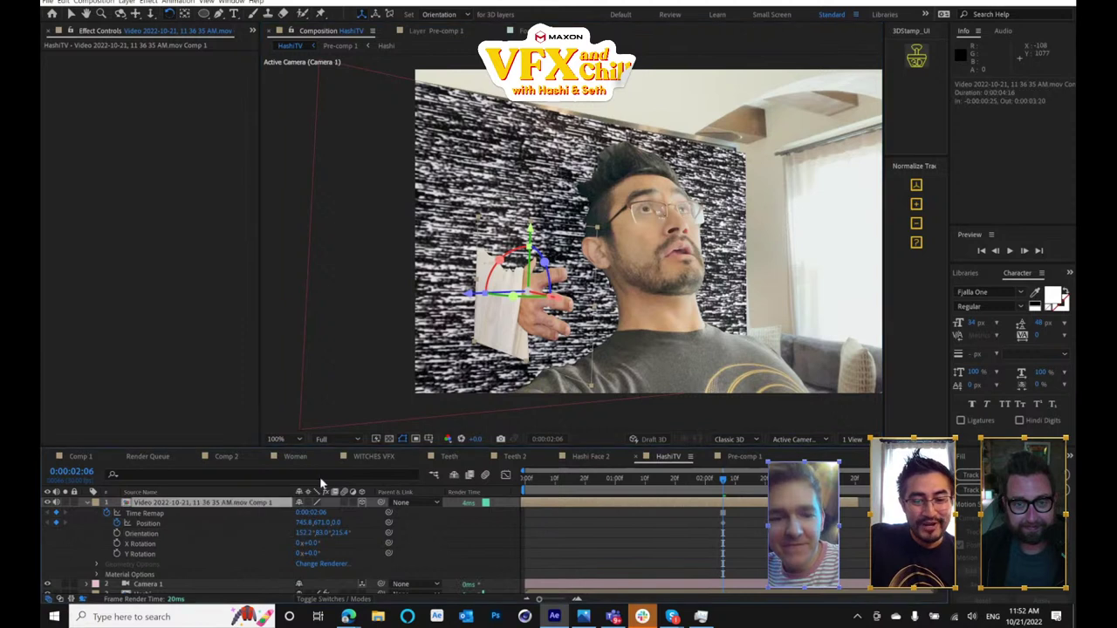
key("v")
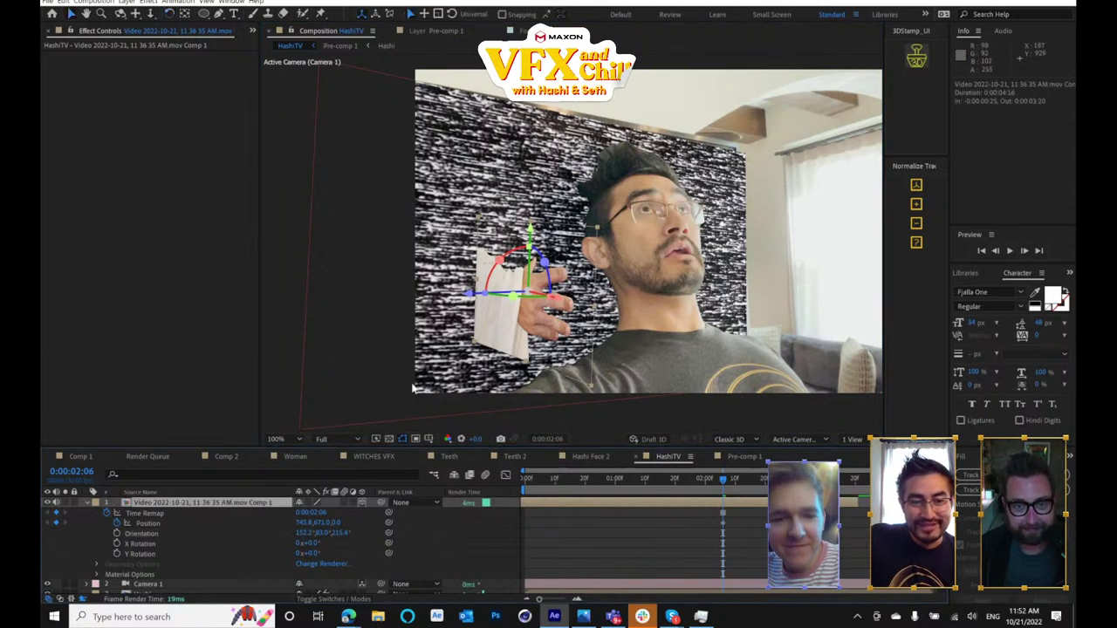
- Place the hand layer below Pre-comp 1, move it behind the neck to about 688, 643, -451 and reduce its scale to 77, 43, 46%
left_click(87, 502)
left_click_drag(138, 507, 158, 560)
left_click_drag(555, 301, 654, 267)
left_click_drag(605, 368, 601, 340)
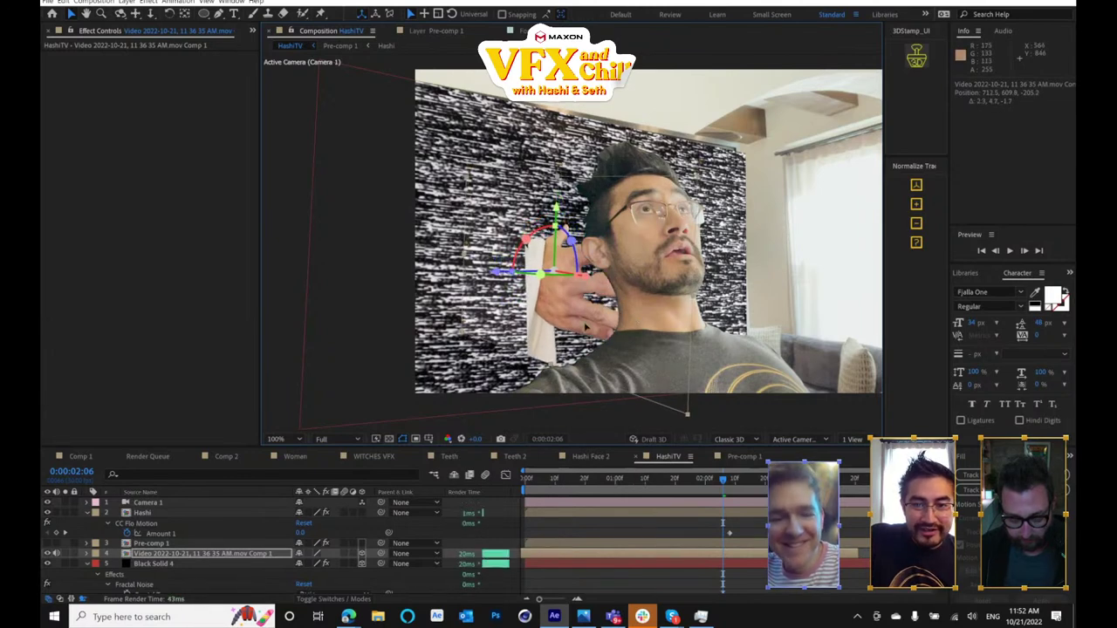
left_click_drag(585, 278, 598, 299)
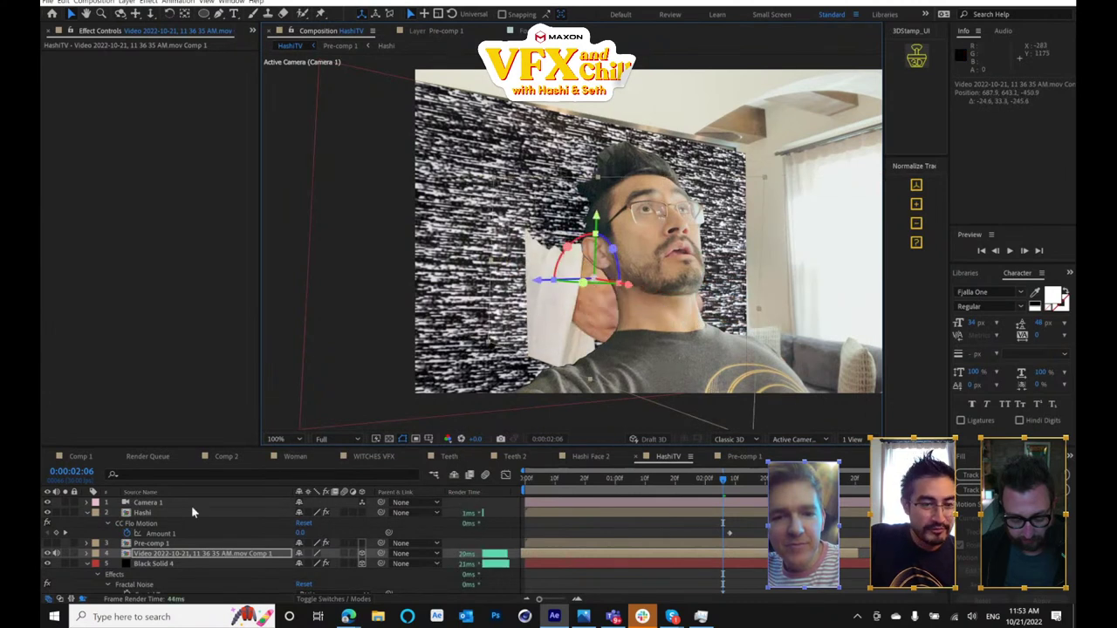
left_click(166, 555)
left_click_drag(597, 385, 599, 354)
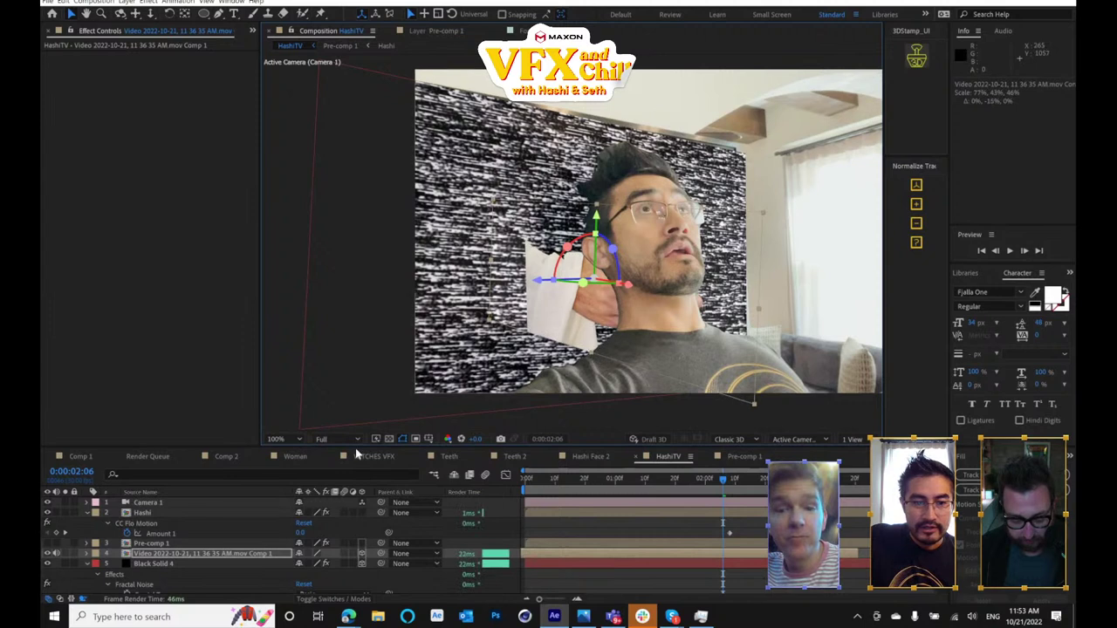
- Use the hand layer as an inverted track matte for the Hashi layer and keep the hand layer visible
left_click(166, 515)
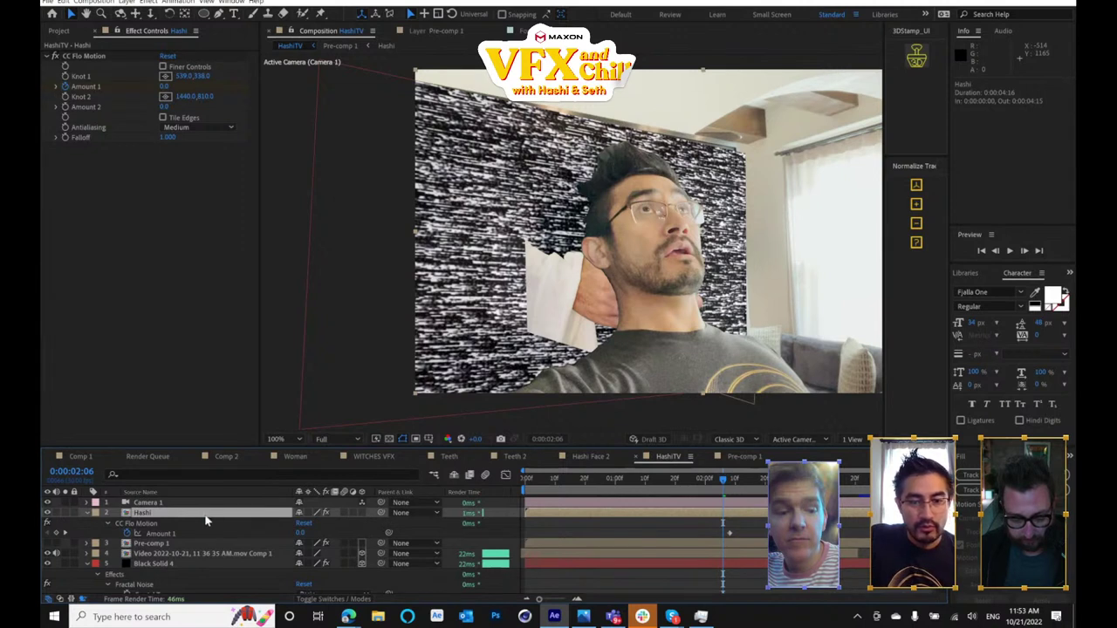
key("F4")
left_click(405, 513)
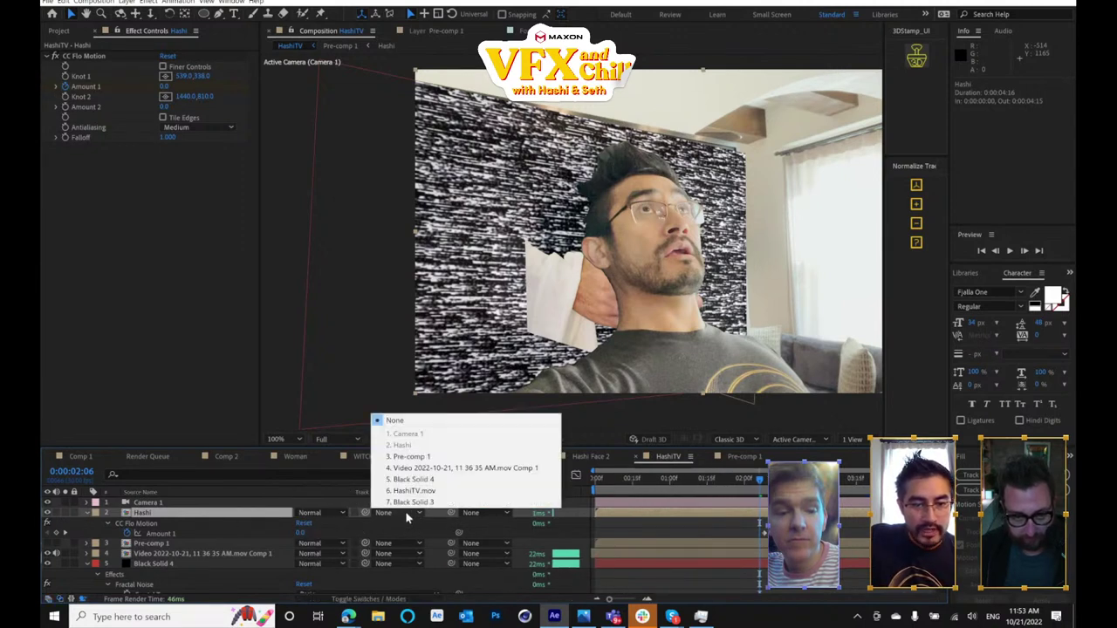
left_click(450, 475)
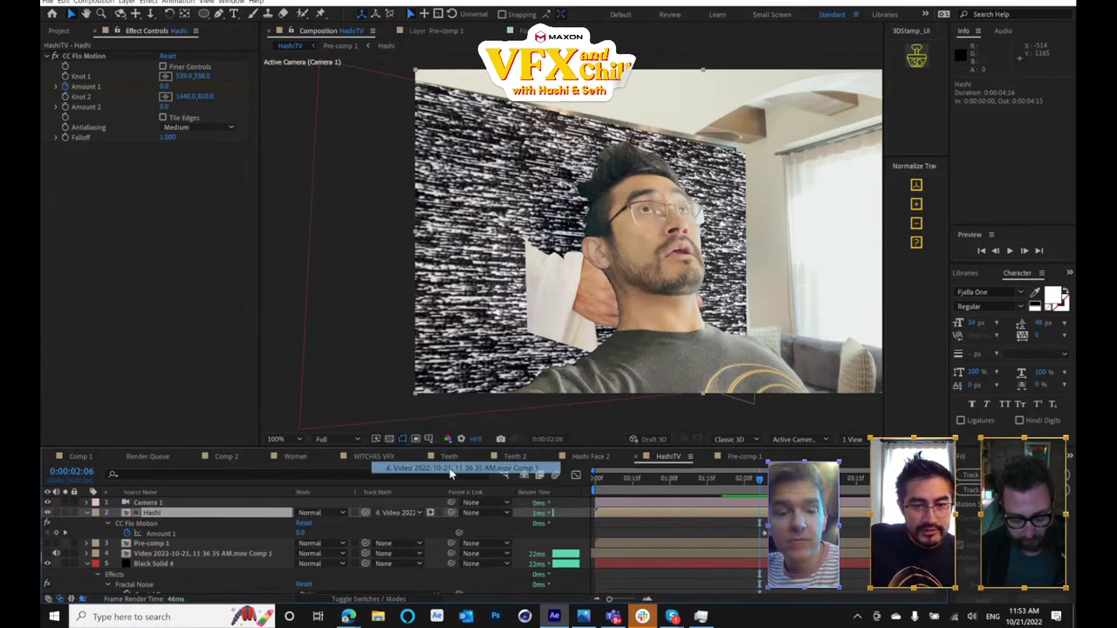
left_click(430, 513)
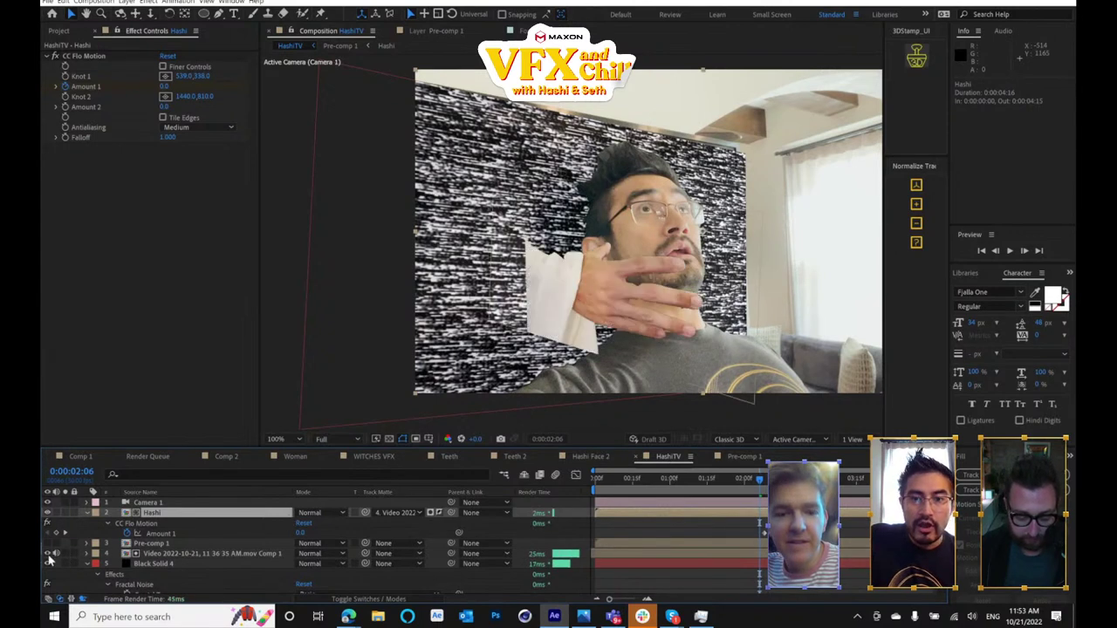
- Enlarge the hand layer to about 105, 58, 62% scale and pull it back toward the TV
left_click(224, 555)
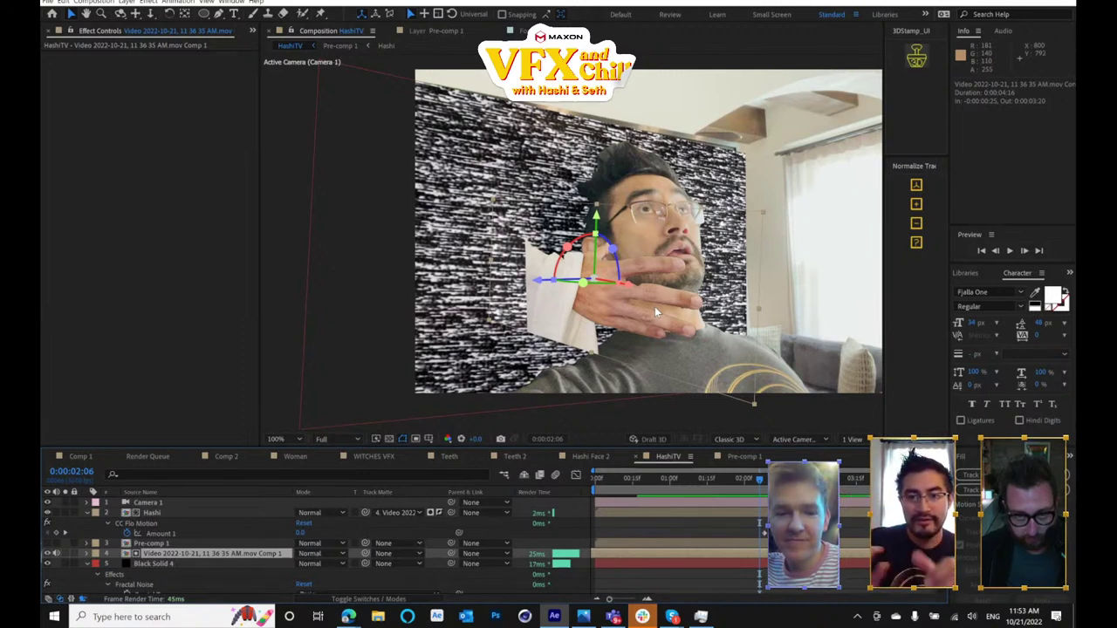
left_click_drag(763, 211, 822, 181)
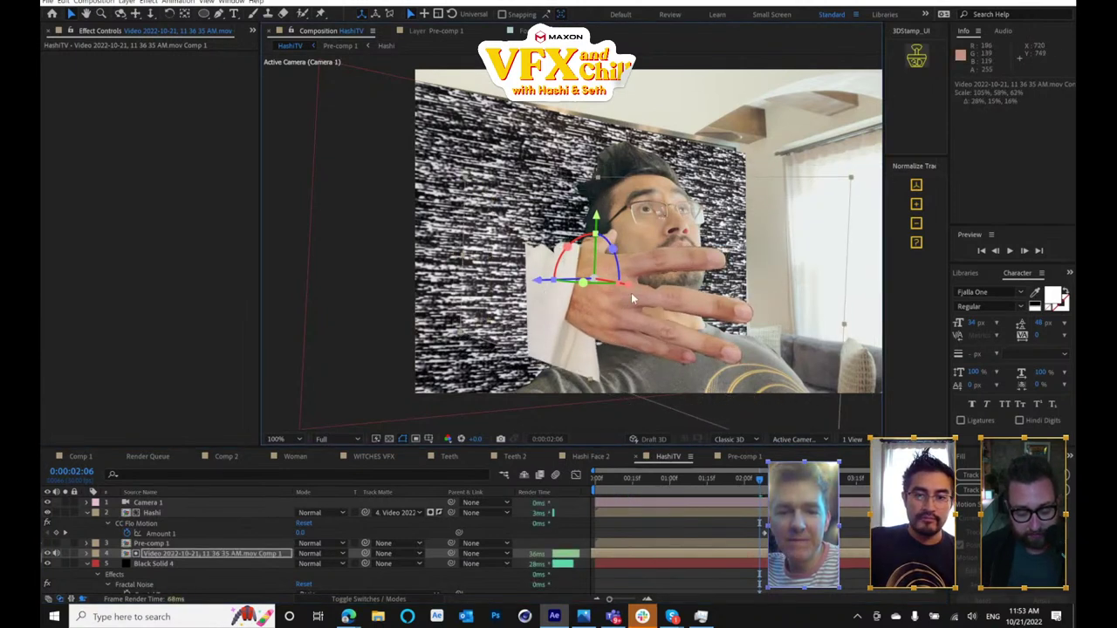
left_click_drag(628, 290, 541, 288)
left_click(179, 557)
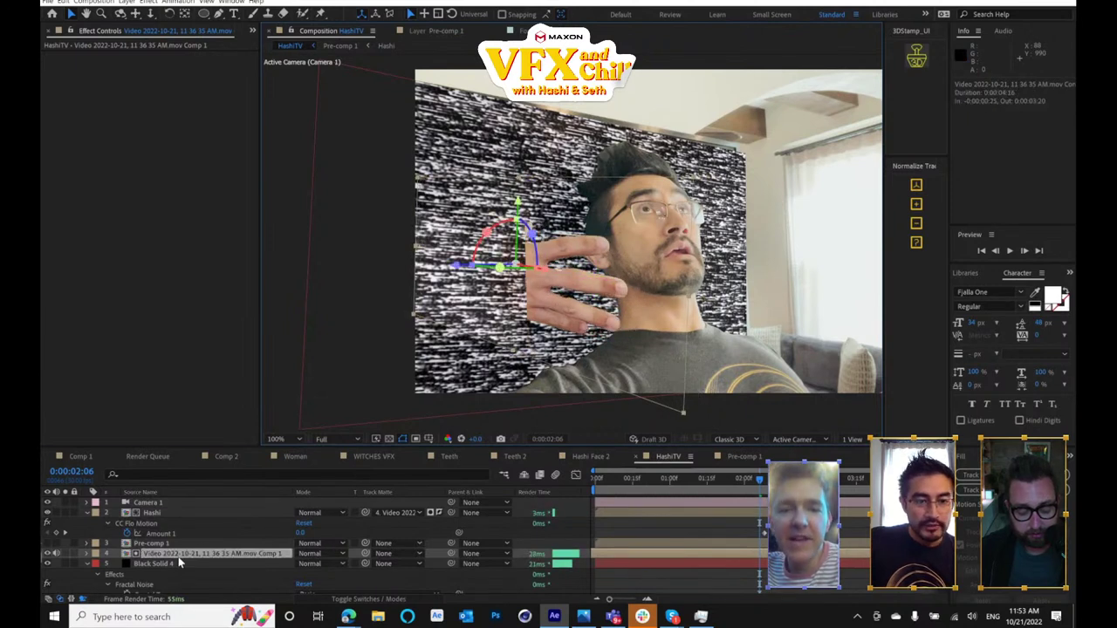
left_click(174, 512)
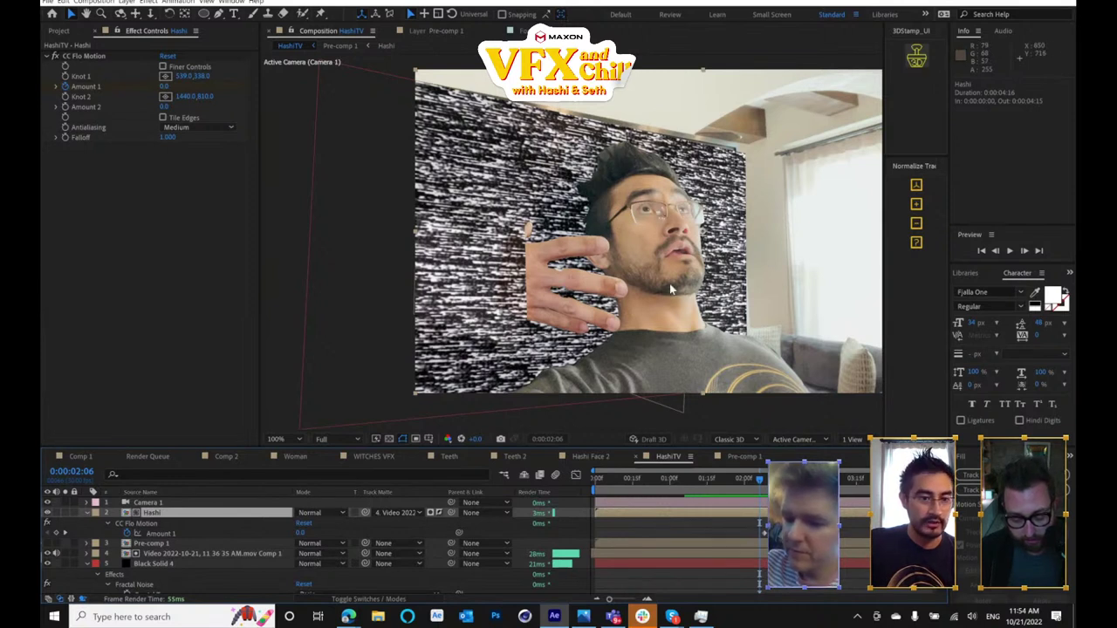
- Rename the hand video layer to HAND
left_click(186, 554)
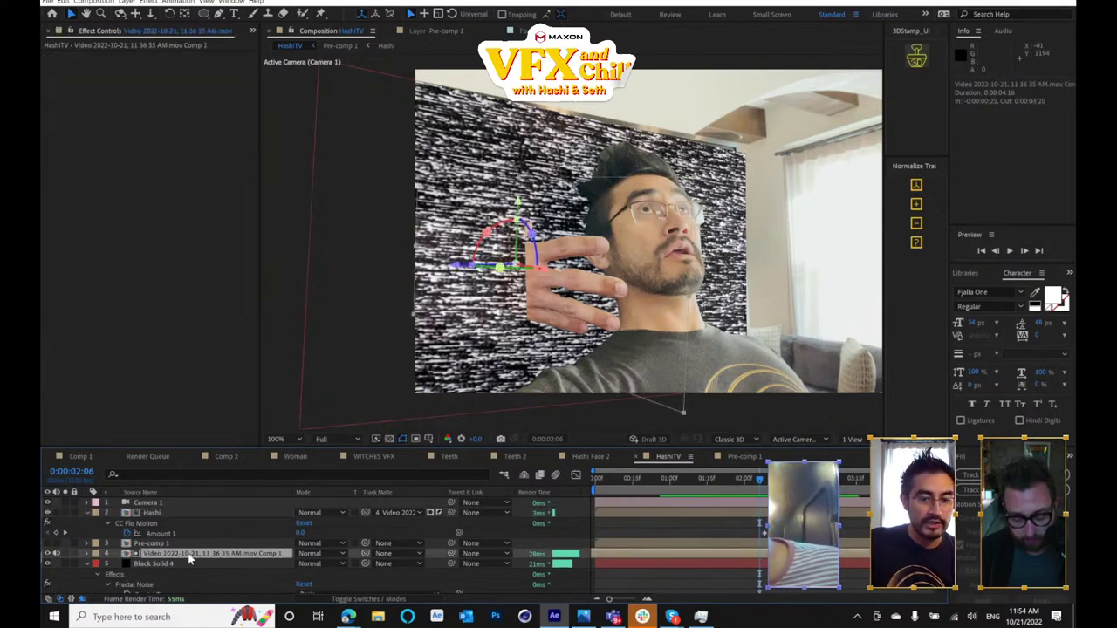
key("Return")
type("HAND")
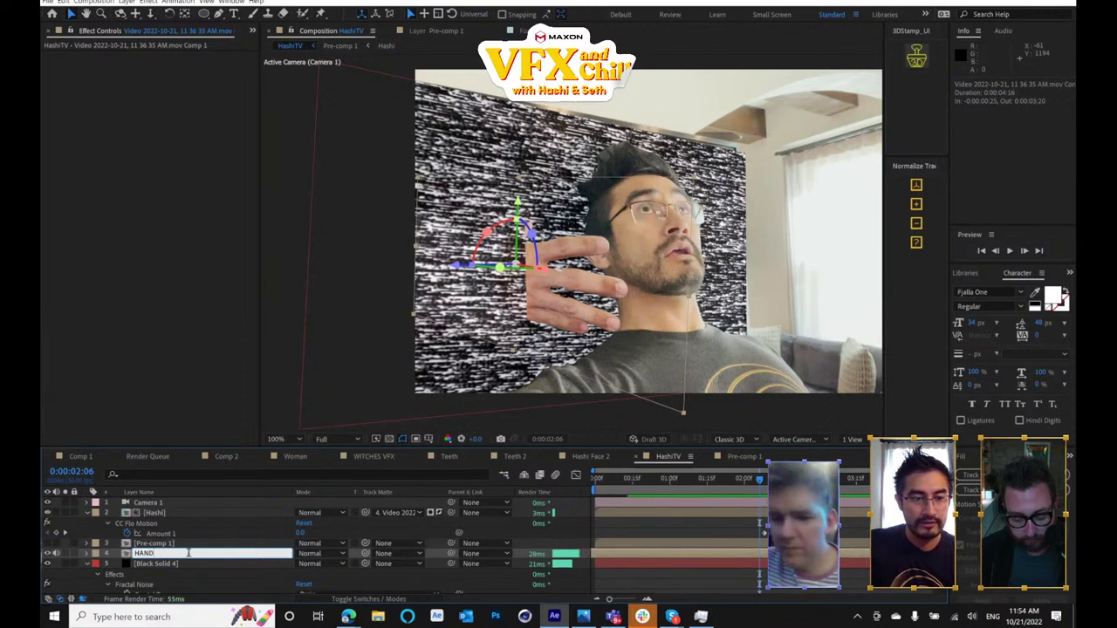
key("Return")
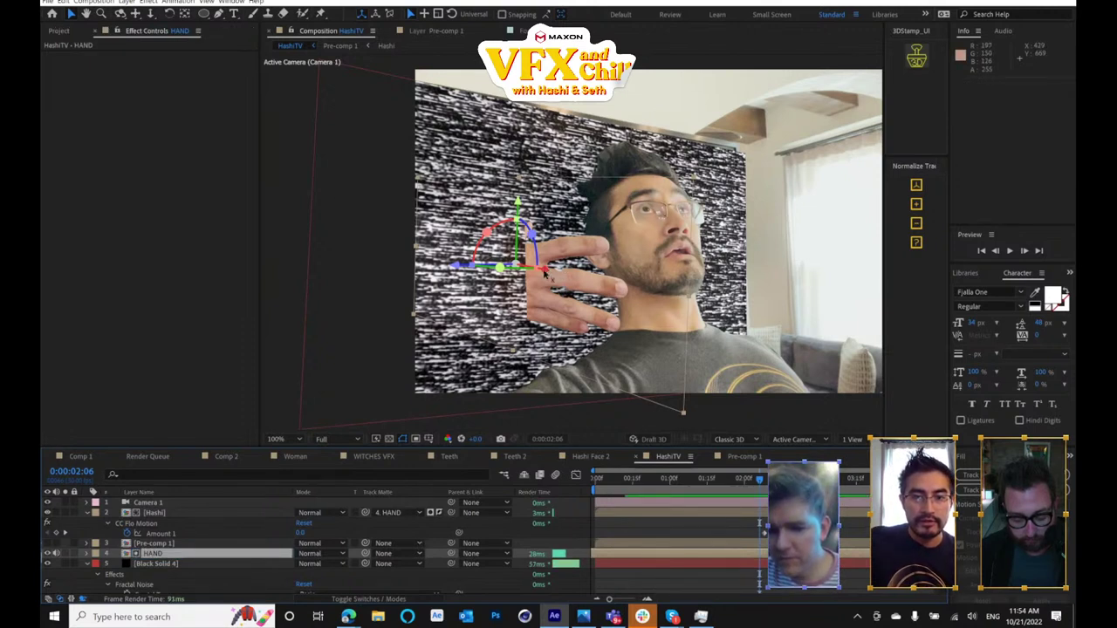
- Push the HAND layer back inside the TV until it is hidden, at a position of about 817, 468, 842
left_click_drag(543, 273, 571, 292)
left_click(176, 512)
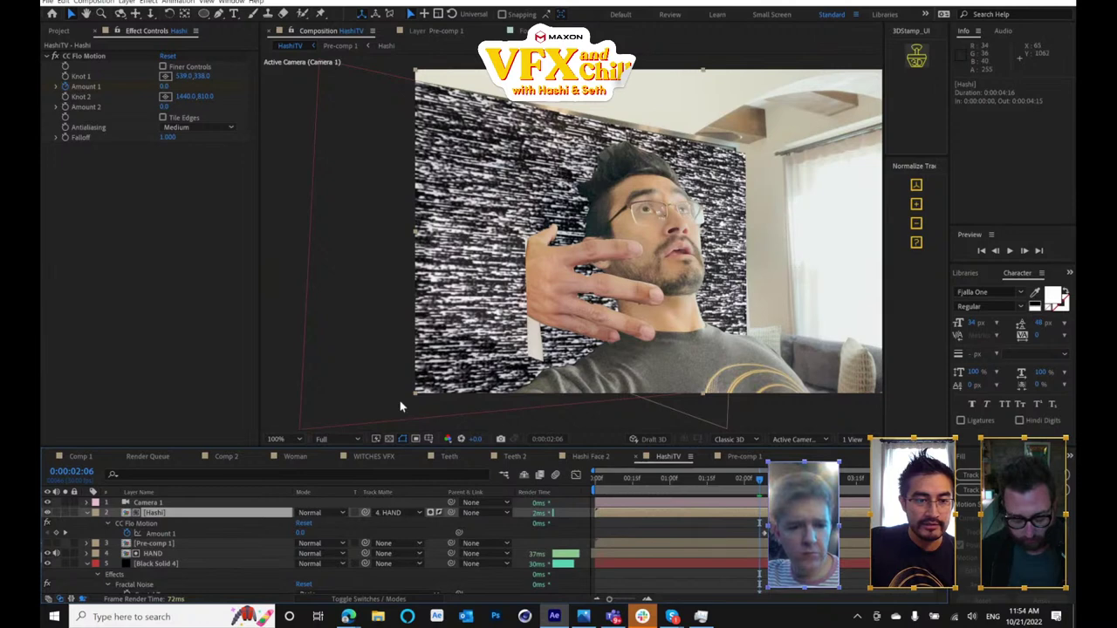
left_click(173, 547)
left_click(173, 553)
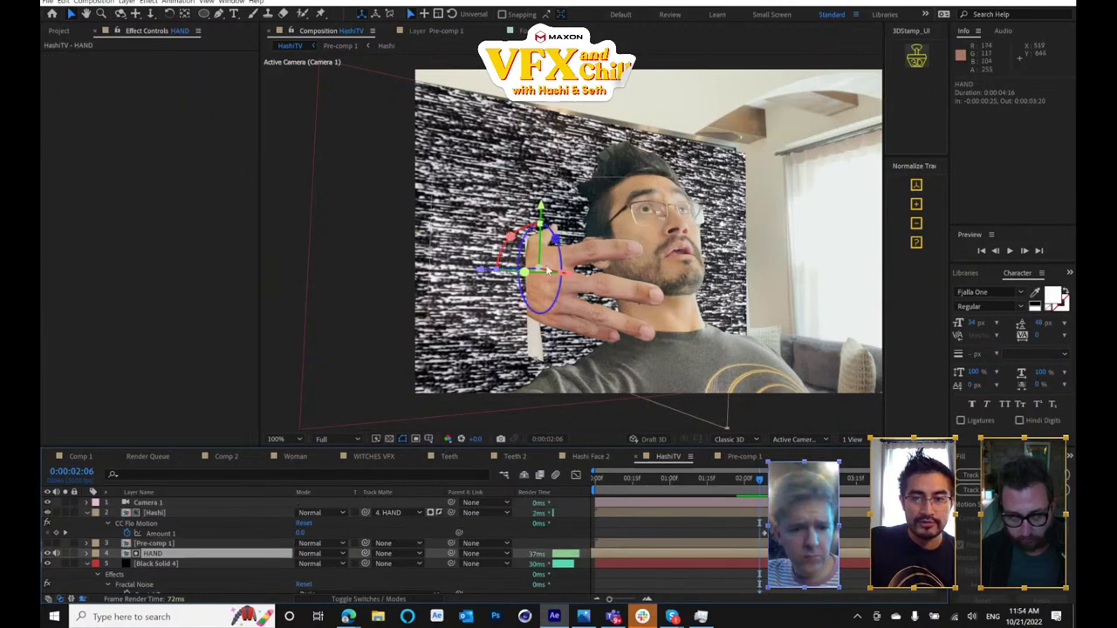
left_click_drag(572, 277, 456, 289)
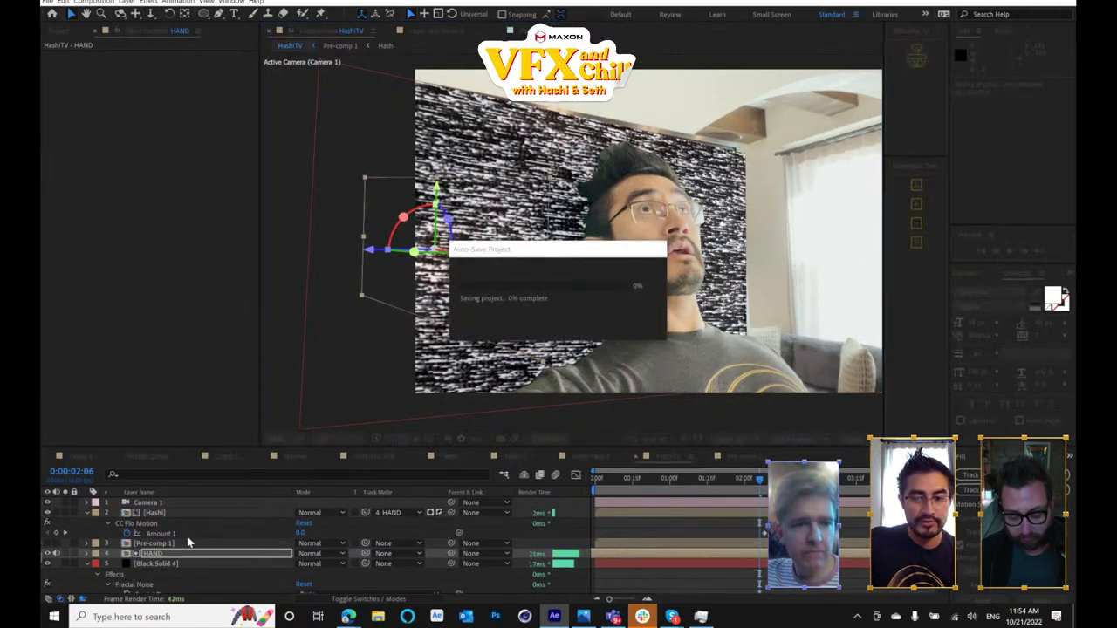
- Add orientation and scale keyframes to the HAND layer at 0:00:02:06
key("p")
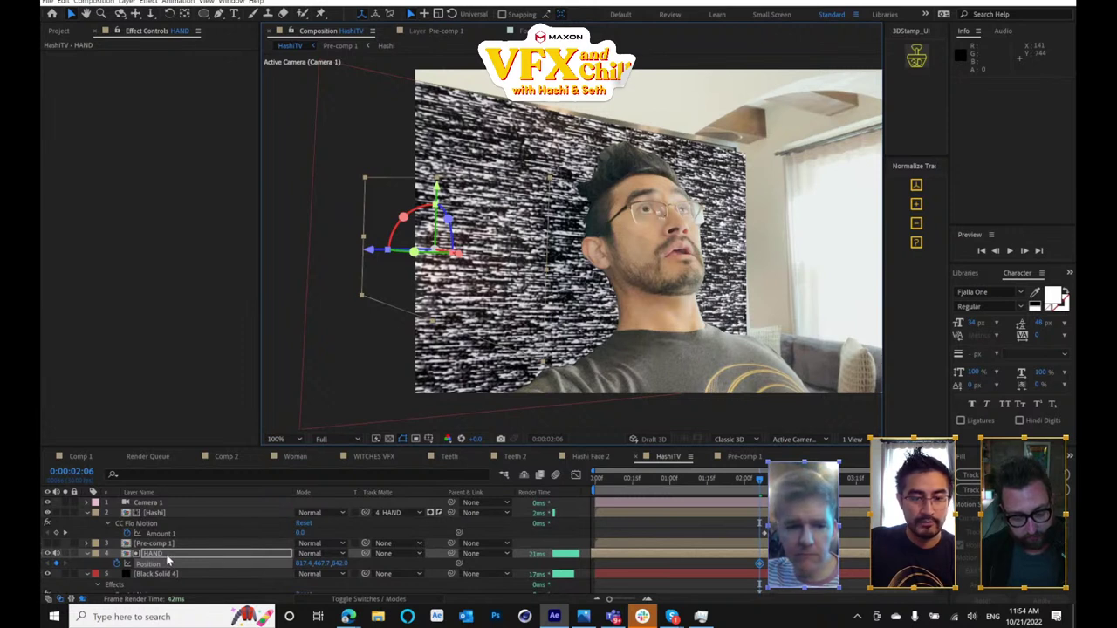
key("shift+r")
left_click(118, 574)
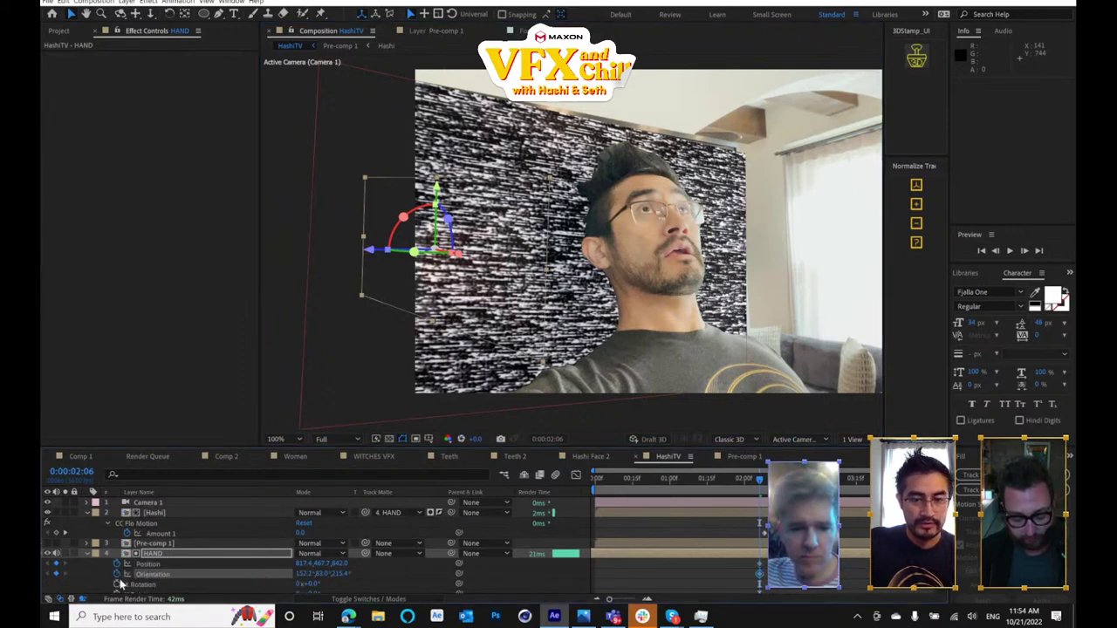
key("s")
left_click(117, 564)
- Move the HAND layer's position, scale, orientation and time remap keyframes to 0:00:01:03
key("u")
scroll(698, 541, "down", 1)
left_click_drag(760, 533, 686, 572)
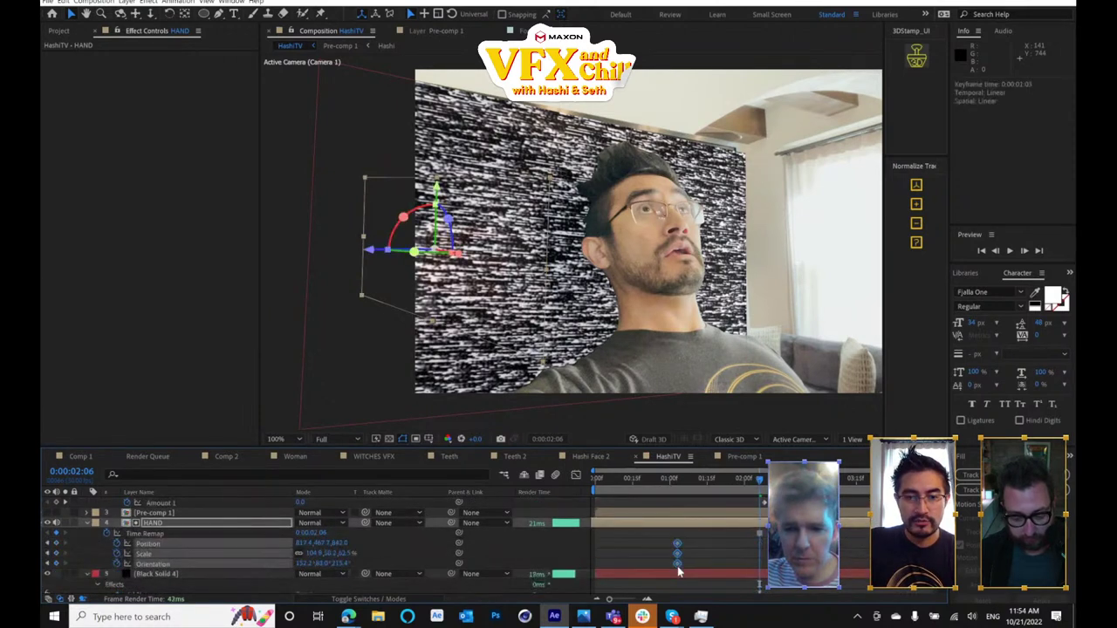
left_click(757, 538)
left_click_drag(758, 534, 677, 533)
- At 0:00:01:25, bring the hand out of the TV over the man's chin, rotate it and narrow it to about 53, 55, 62% scale
left_click_drag(676, 482, 732, 495)
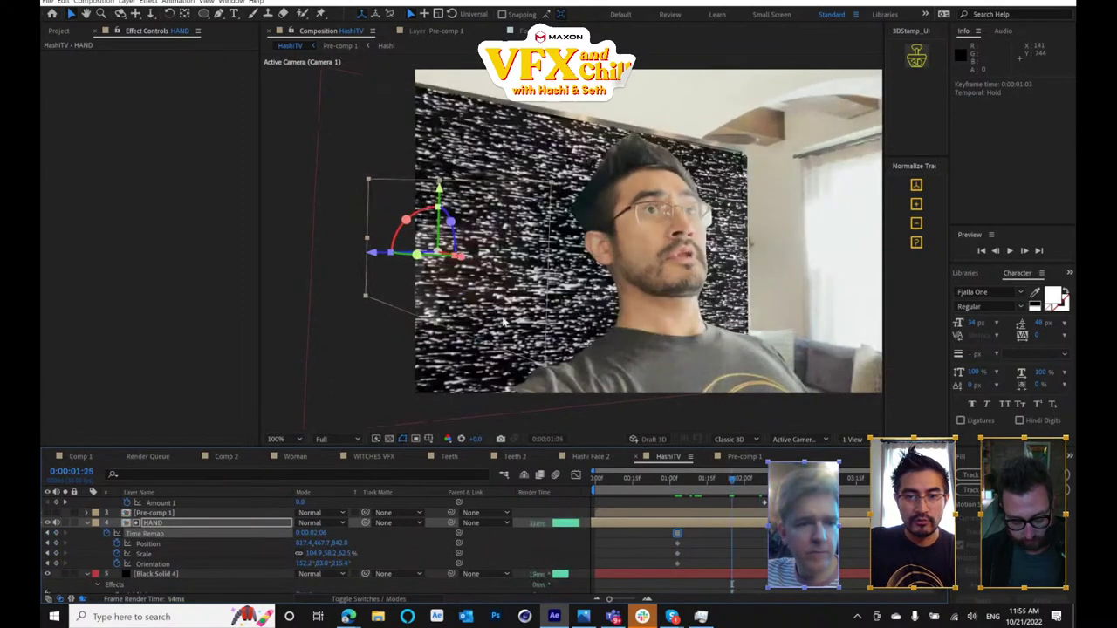
left_click_drag(455, 256, 609, 289)
key("w")
key("v")
left_click_drag(384, 185, 480, 186)
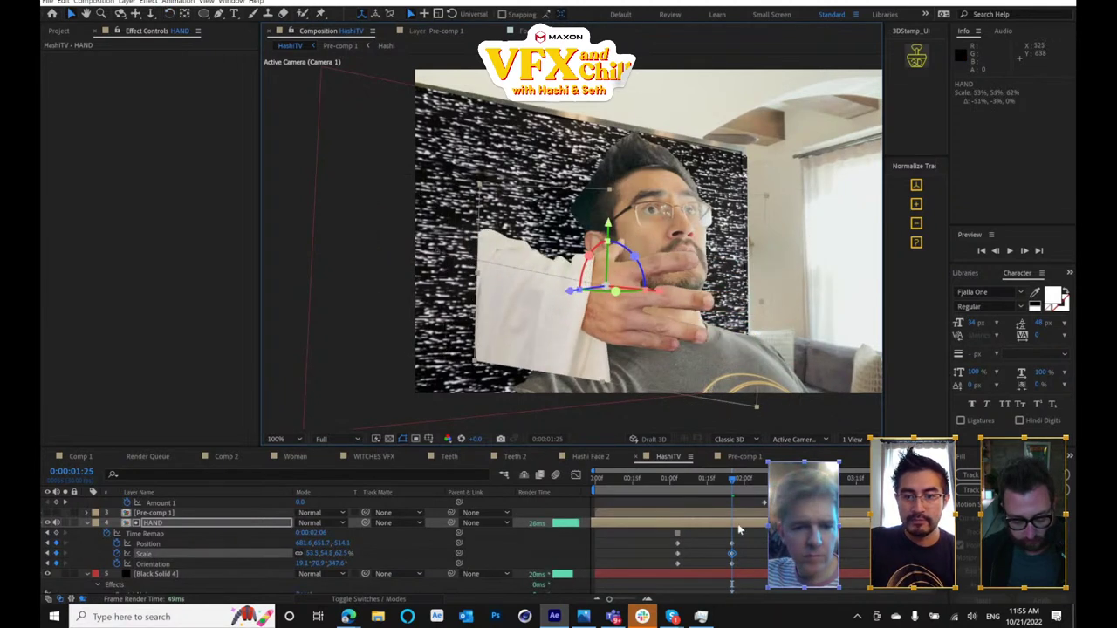
- At 0:00:03:09, rotate the hand slightly and pull it back inside the TV to about 975, 473, 36
left_click_drag(713, 480, 841, 524)
key("w")
left_click_drag(783, 244, 774, 236)
key("ctrl+z")
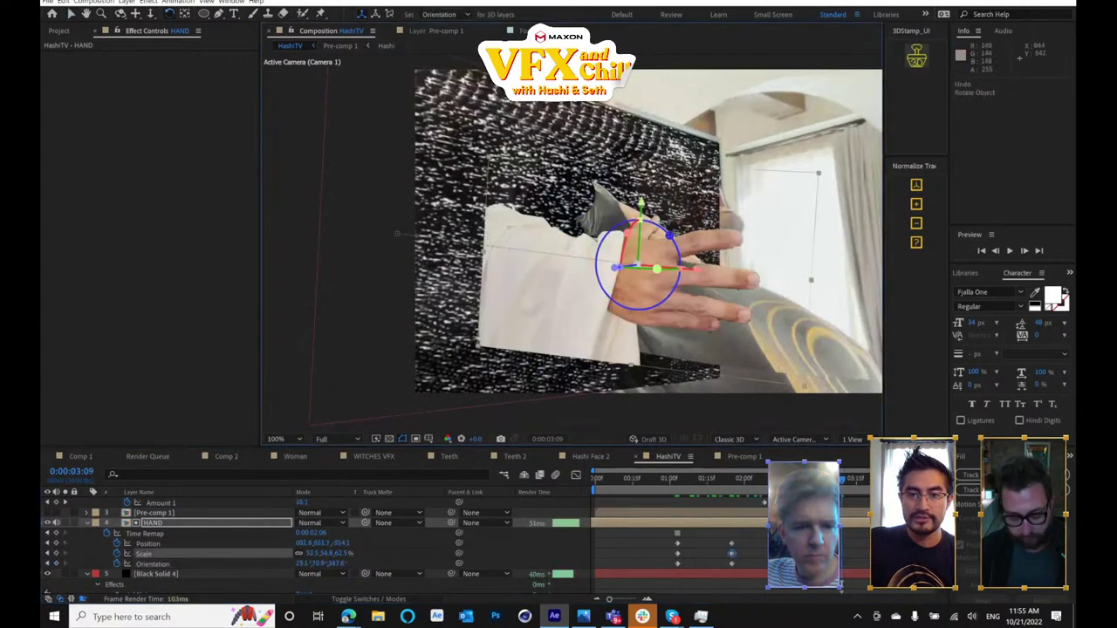
mouse_move(670, 235)
left_mouse_down()
mouse_move(643, 227)
mouse_move(652, 230)
left_mouse_up()
key("v")
left_click_drag(724, 299, 602, 229)
left_click_drag(504, 225, 510, 228)
- Play the composition from the start to review how the hand reaches out and retreats into the TV
key("Page_Up")
key("Page_Up")
key("Page_Up")
key("Page_Up")
key("Page_Up")
key("Home")
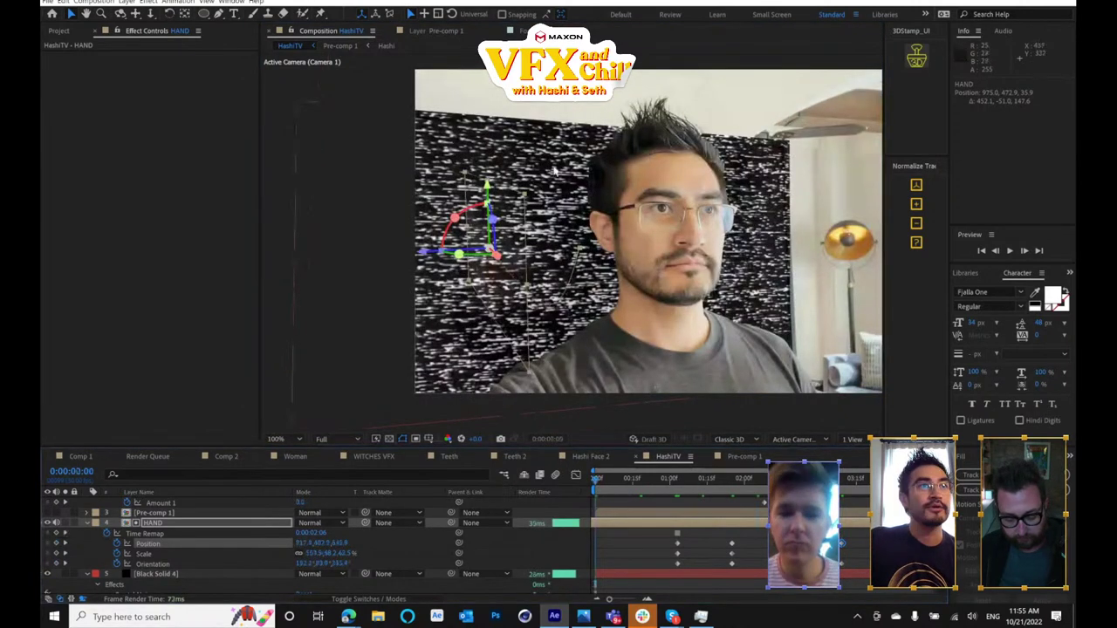
key("space")
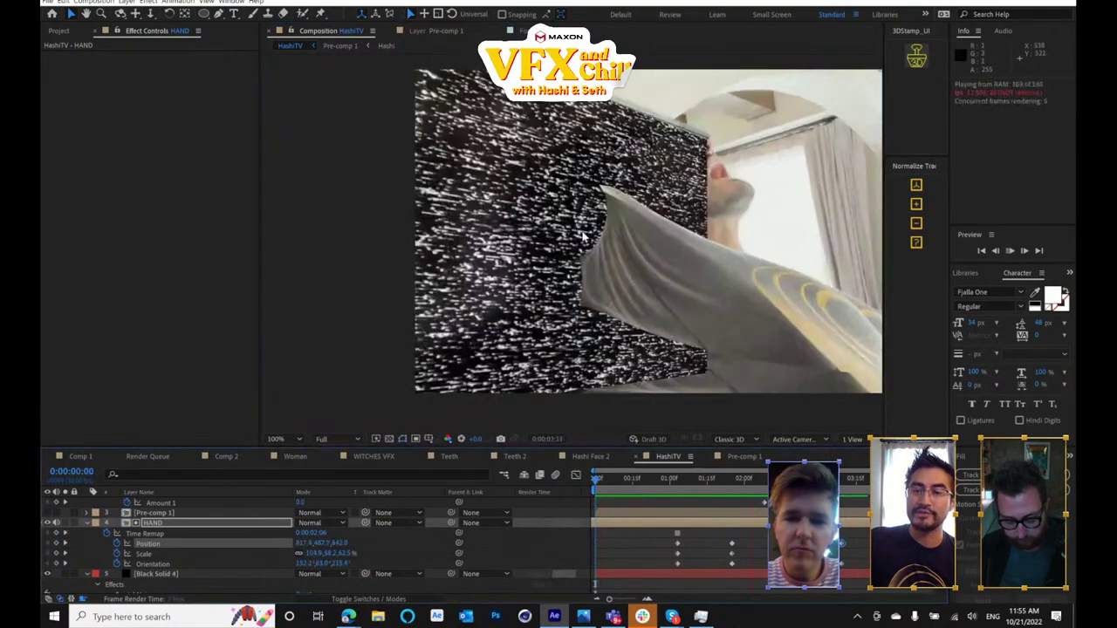
key("space")
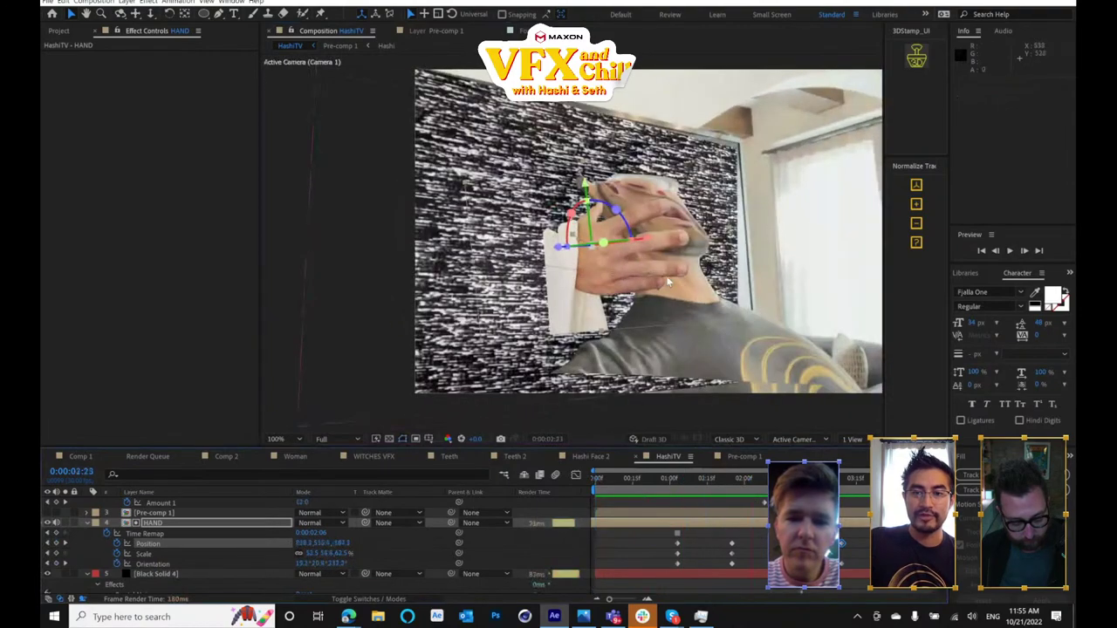
- Create an adjustment layer and place it at the top of the HashiTV layer stack
scroll(698, 267, "up", 2)
scroll(698, 272, "down", 2)
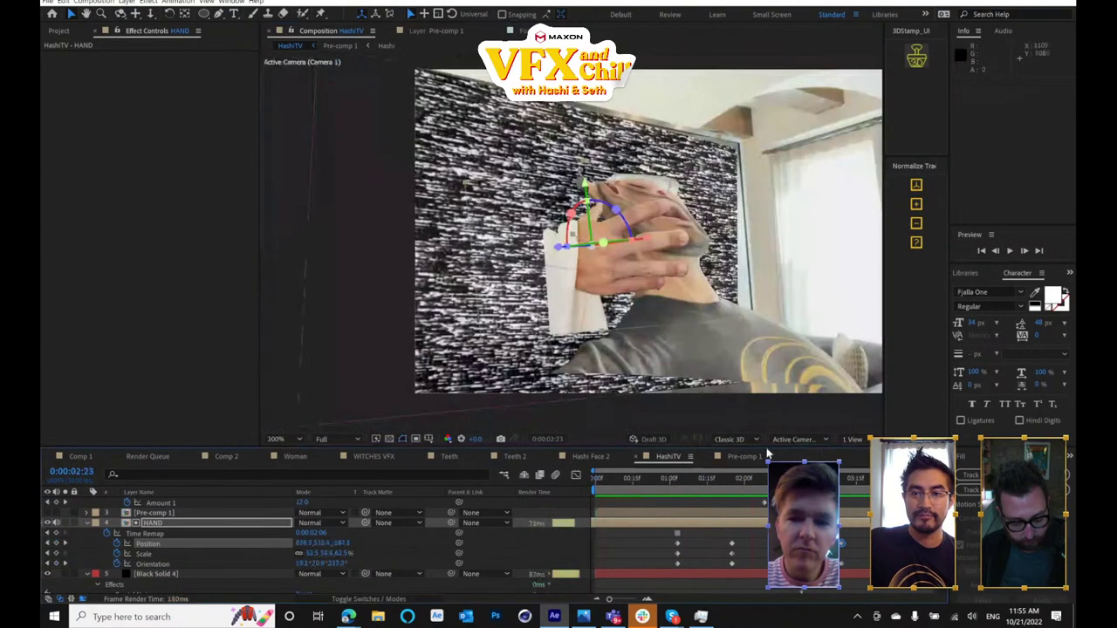
left_click_drag(740, 334, 636, 358)
scroll(144, 565, "up", 2)
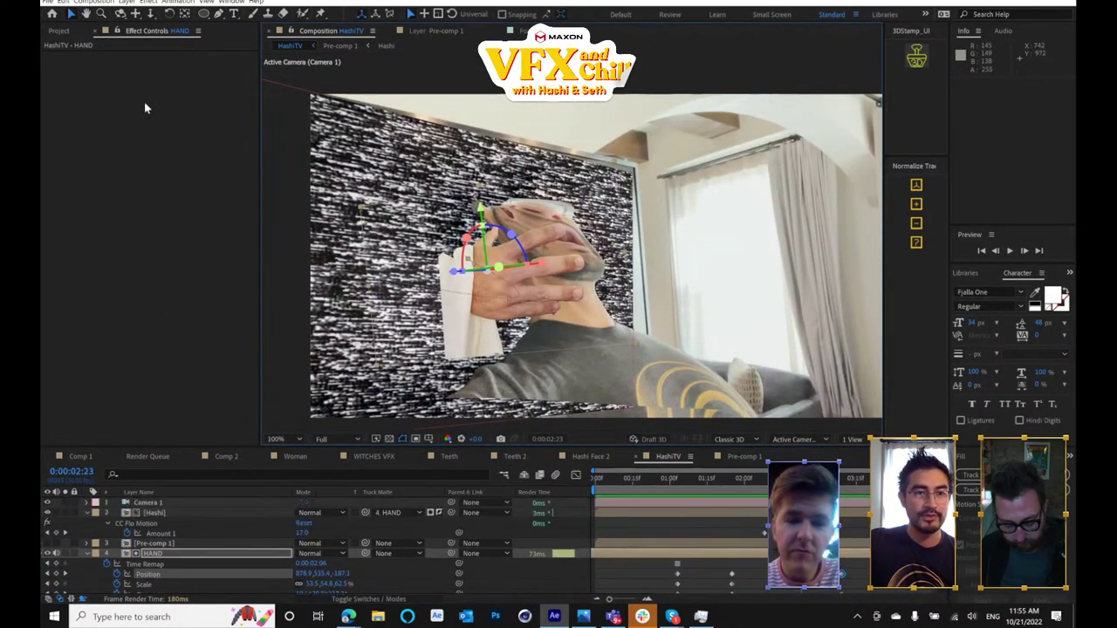
left_click(127, 1)
mouse_move(175, 13)
left_click(334, 80)
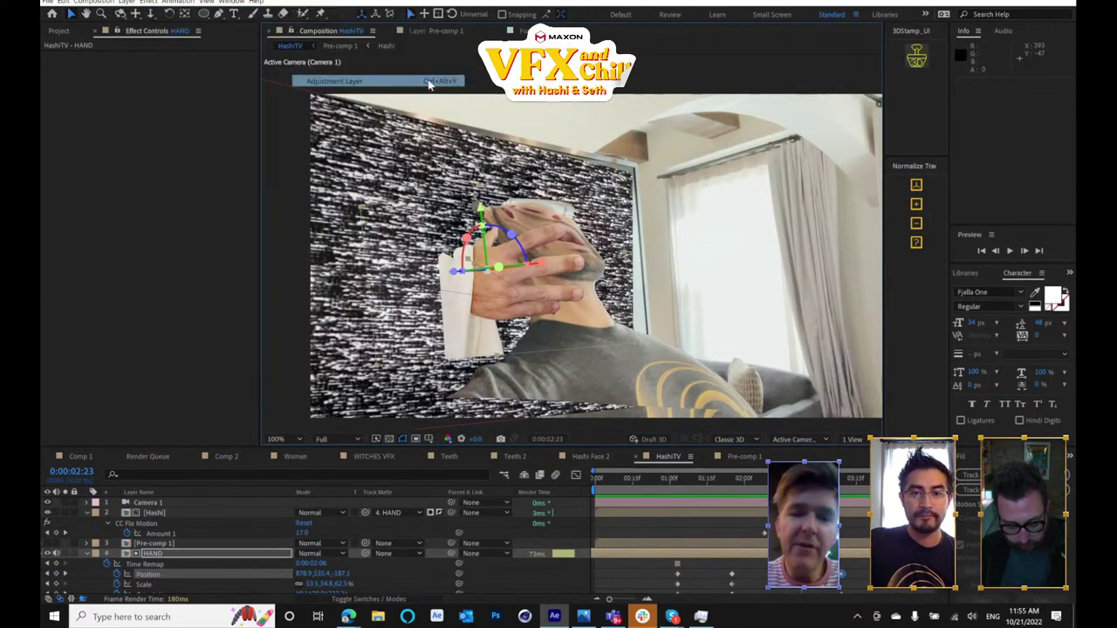
left_click_drag(229, 554, 206, 504)
- Apply the Looks effect to the adjustment layer
key("ctrl+space")
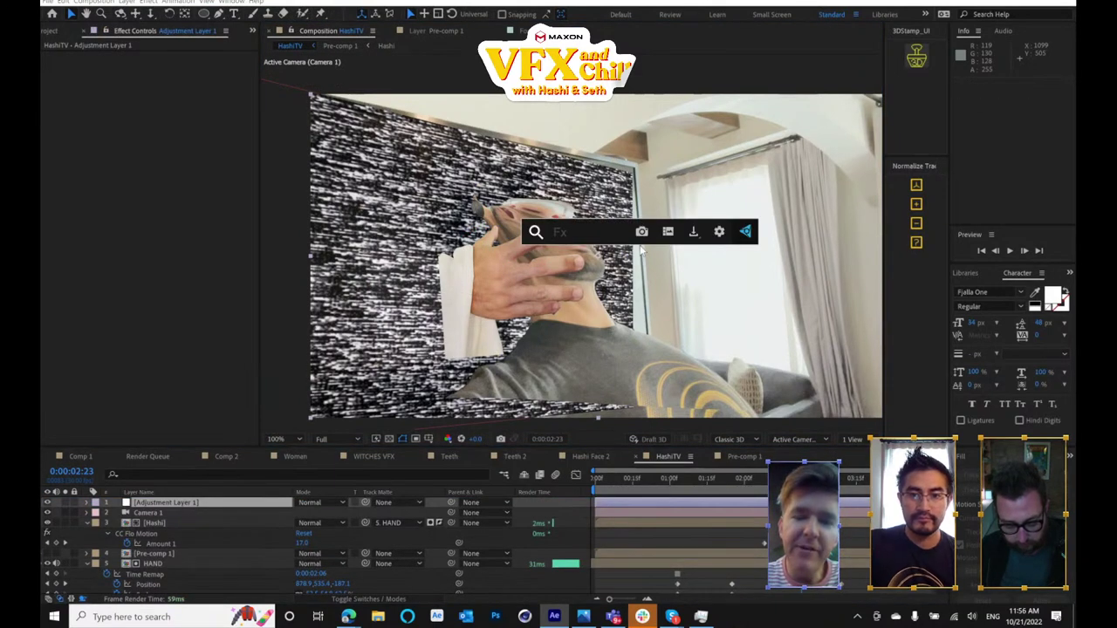
type("look")
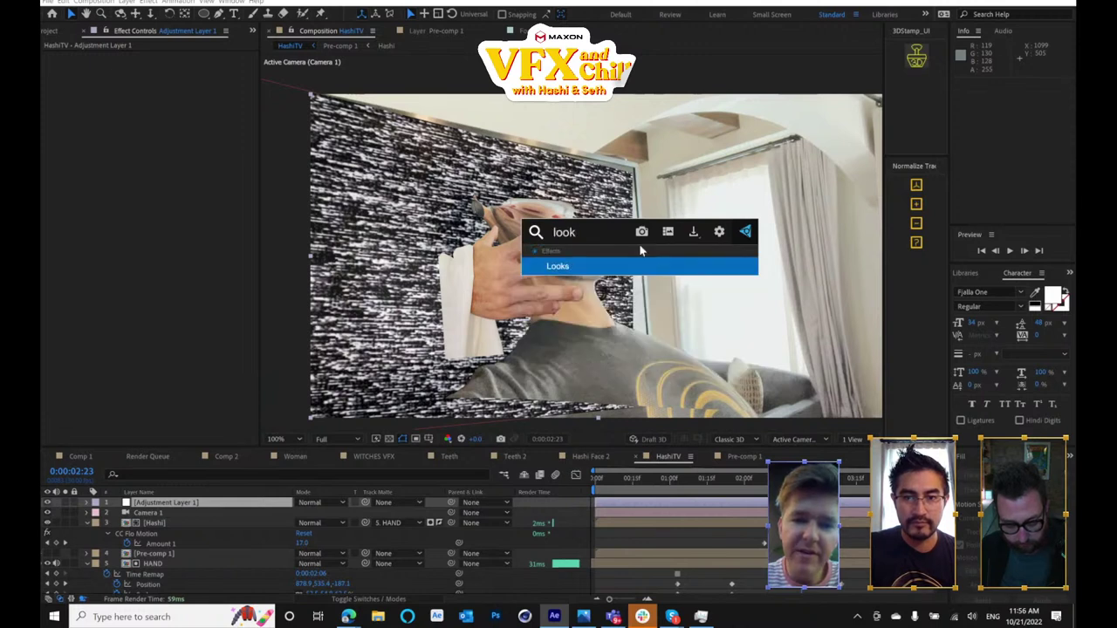
key("Return")
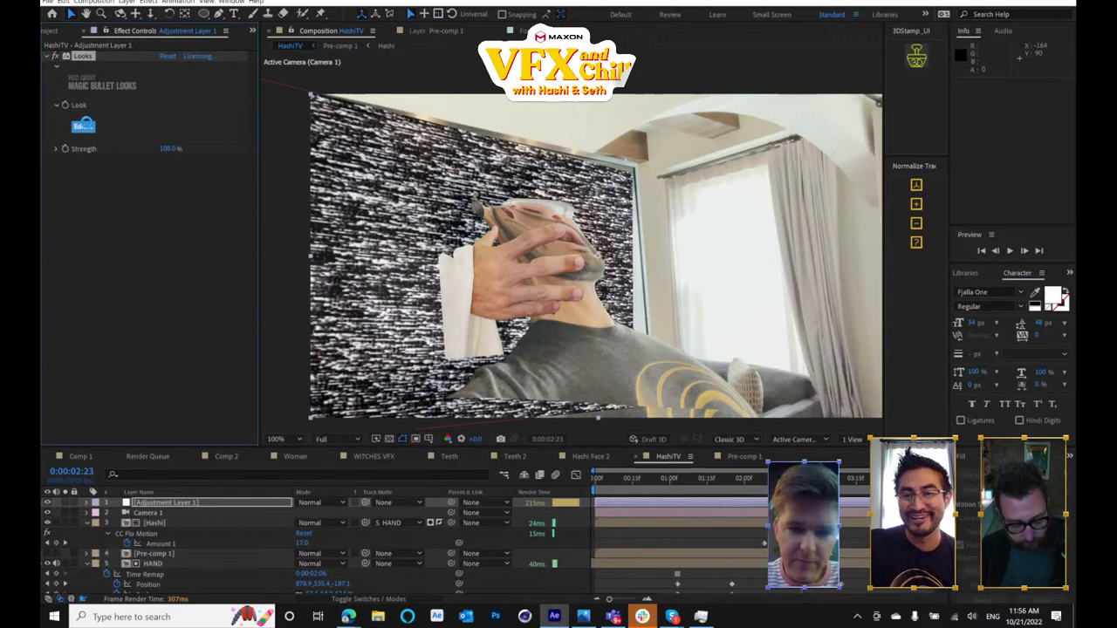
- Choose the Day for Night look from the Times and Places category for the adjustment layer
left_click(82, 126)
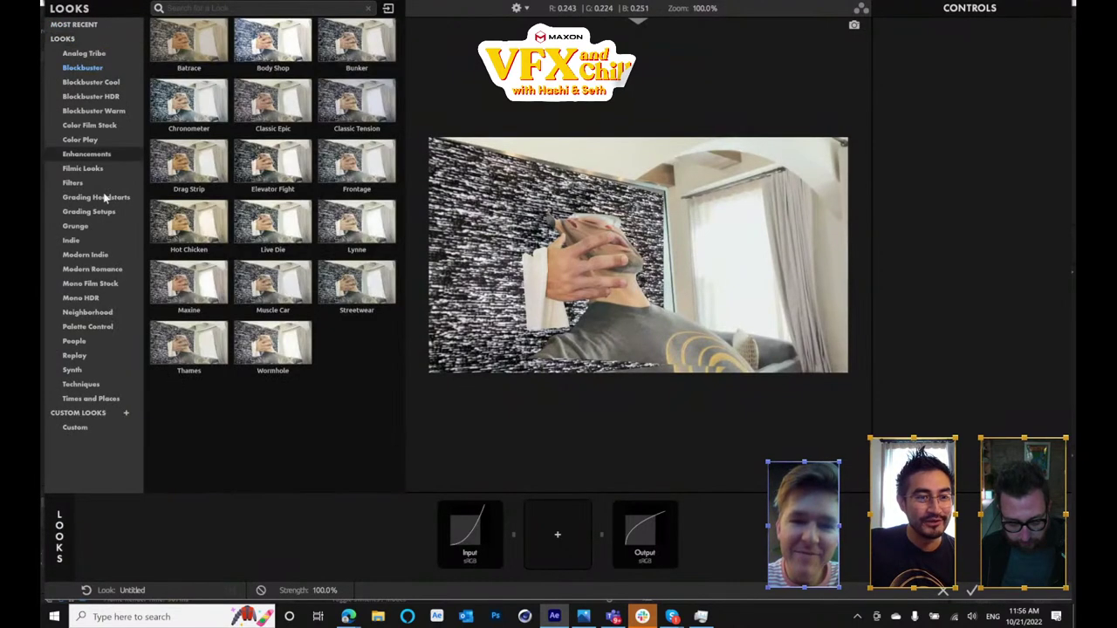
left_click(96, 400)
left_click(276, 102)
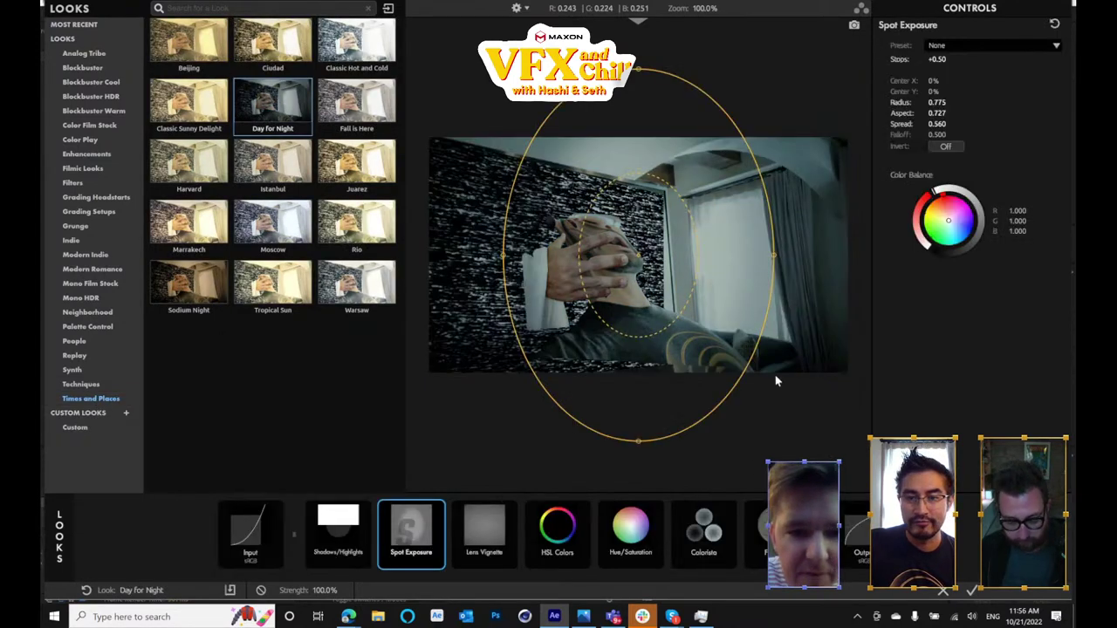
- Center the look's Spot Exposure on the hand at about -24.7%, +8.6%, reshape it to radius 0.758 and aspect 0.978, and accept the look
left_click_drag(637, 255, 535, 278)
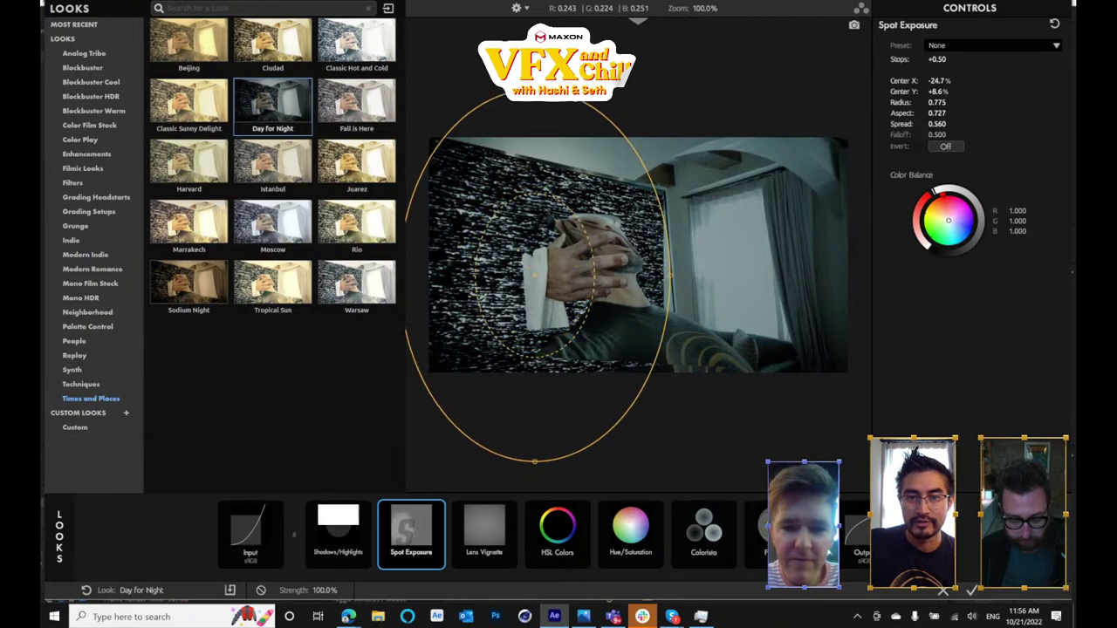
left_click_drag(534, 461, 534, 382)
left_click_drag(672, 275, 713, 275)
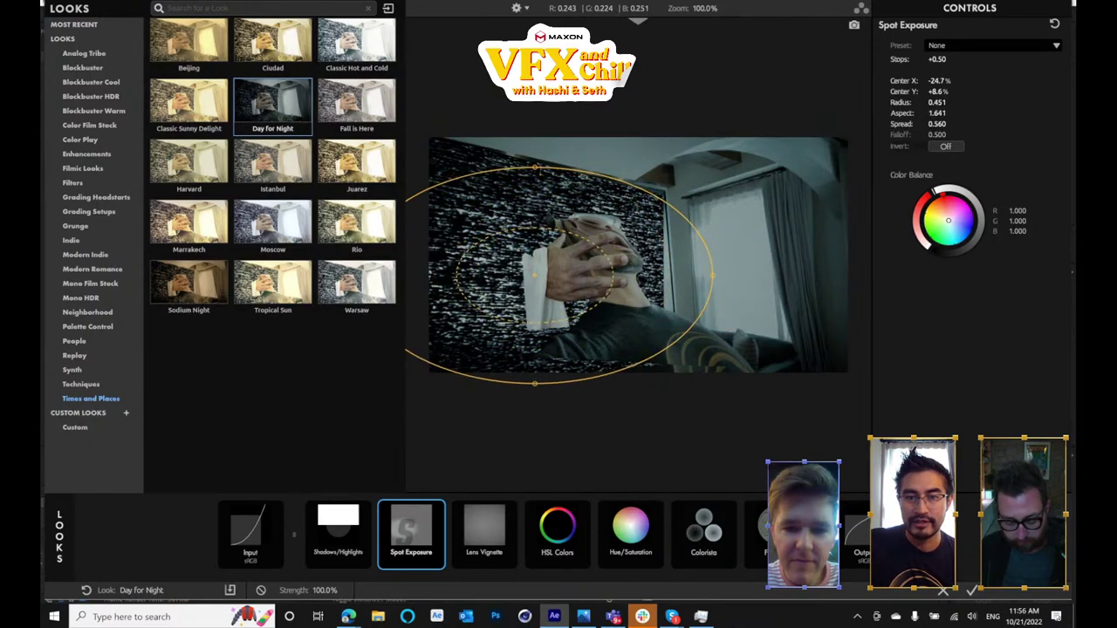
left_click_drag(534, 382, 534, 456)
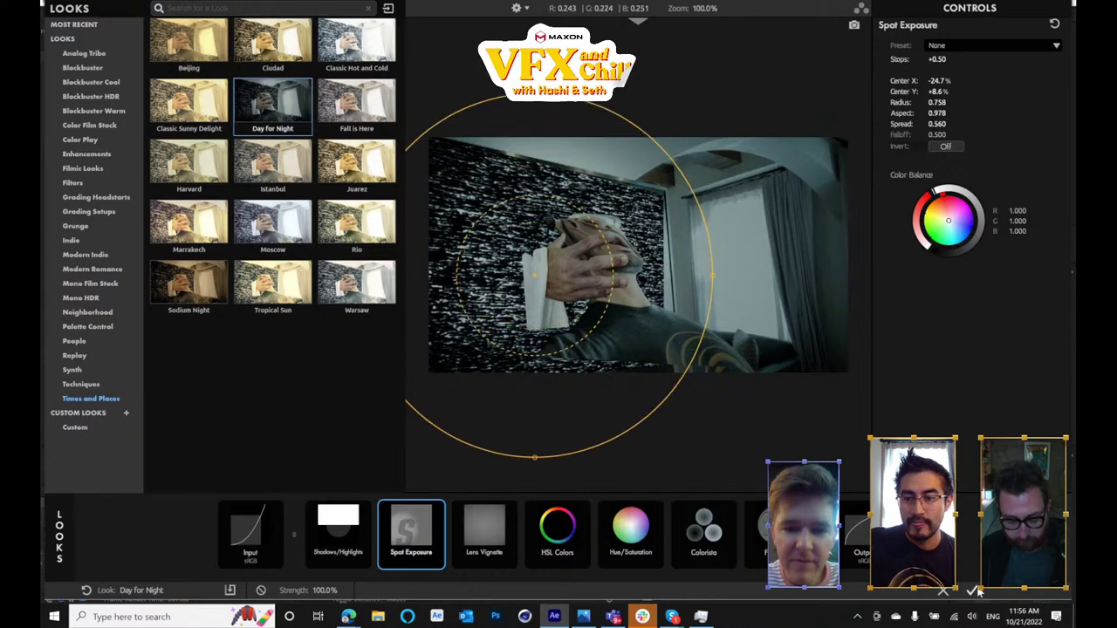
left_click(972, 593)
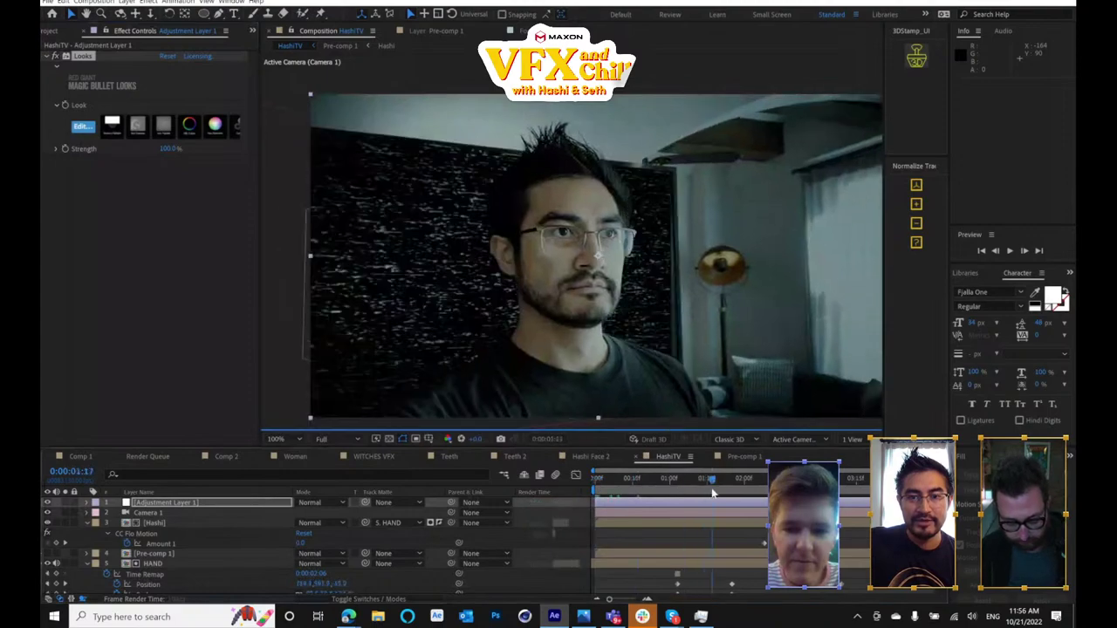
- Add the Universe MisFire effect to the adjustment layer that holds the Looks grade
left_click_drag(732, 497, 841, 514)
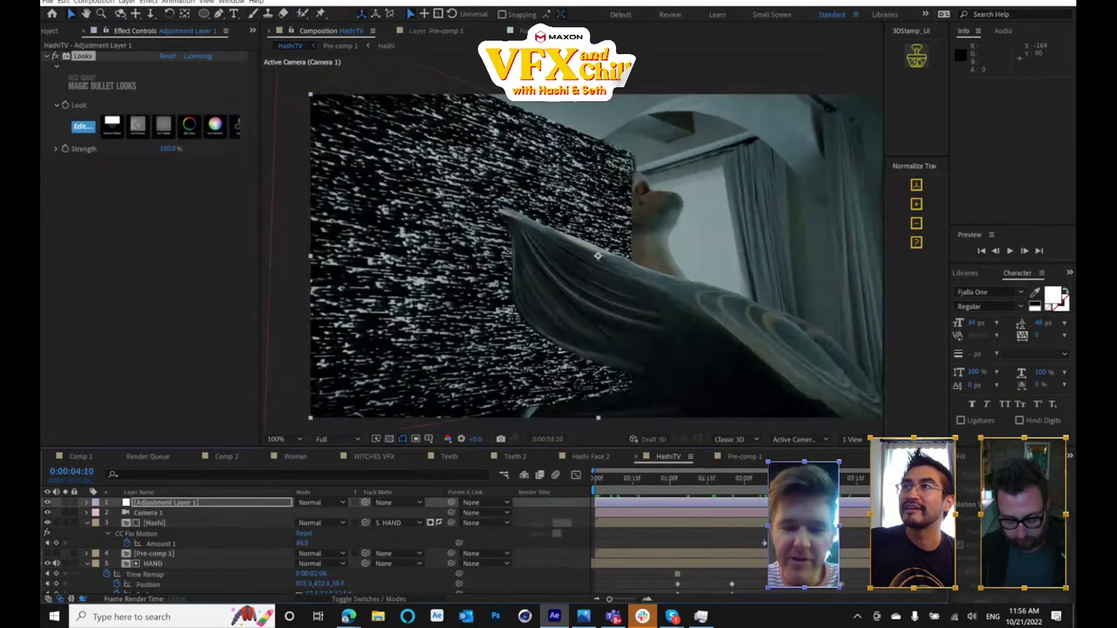
left_click_drag(964, 556, 863, 537)
left_click(188, 501)
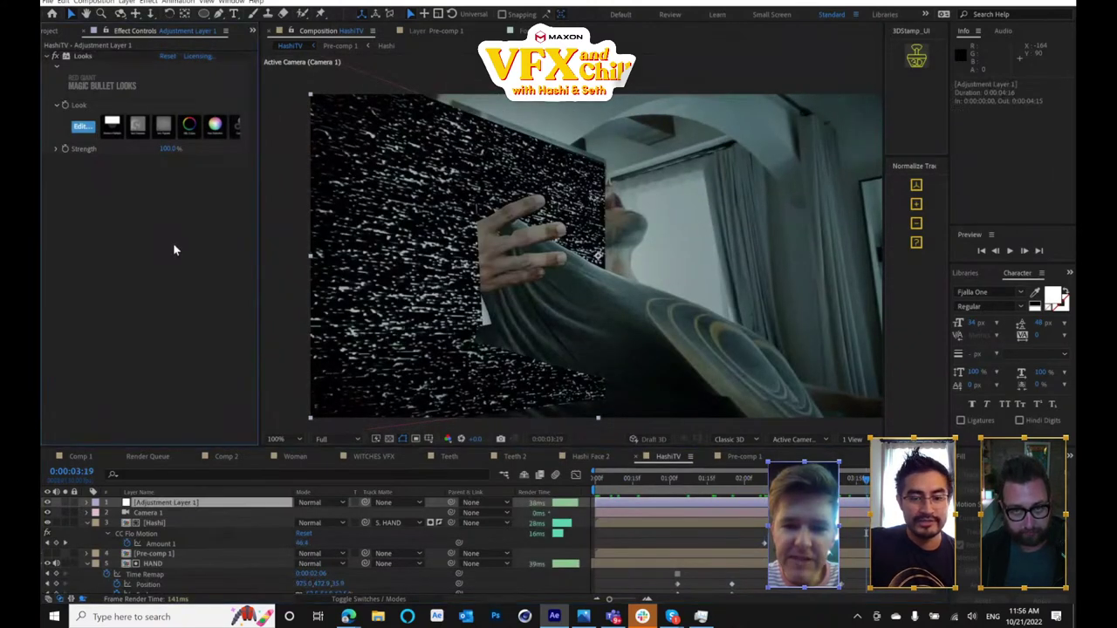
key("ctrl+space")
type("mis")
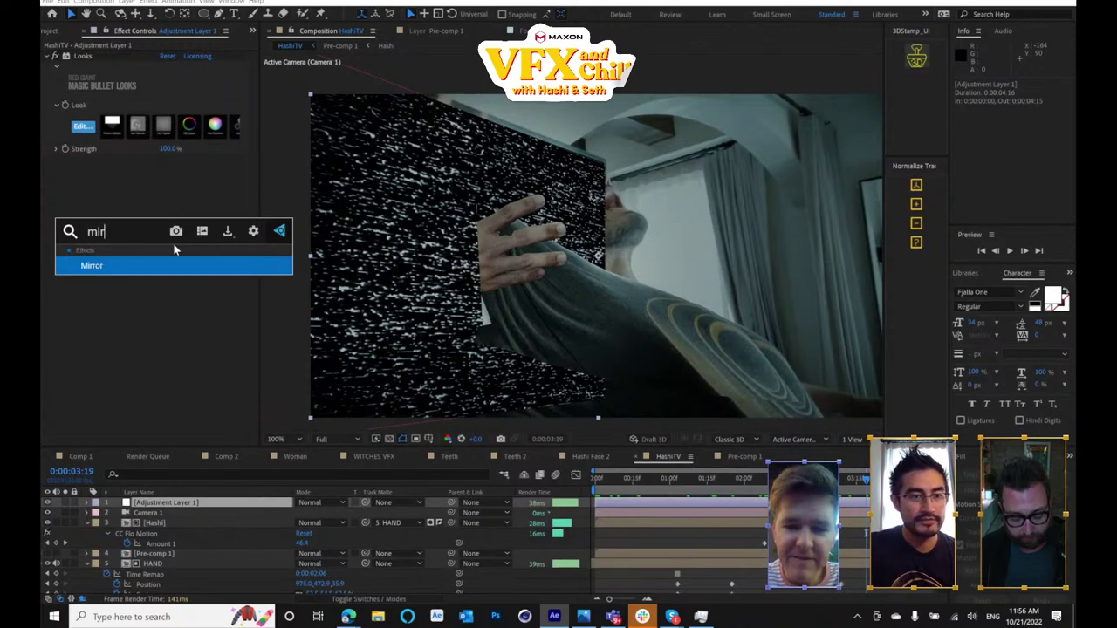
key("Return")
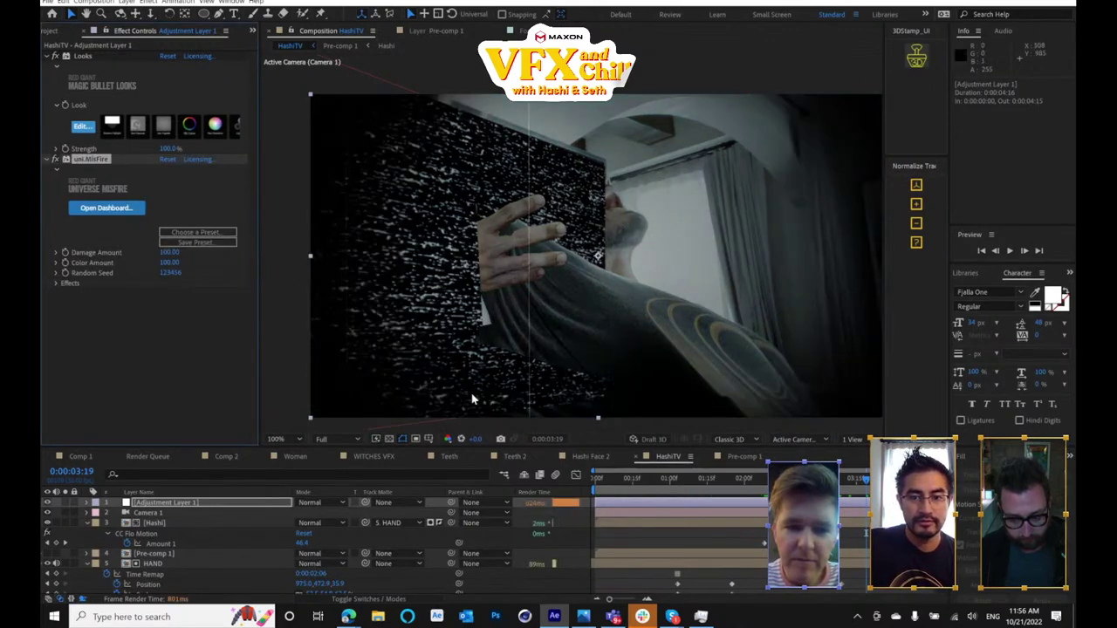
- Play the composition from the start to review the dark look with the MisFire film damage
left_click_drag(616, 480, 591, 484)
left_click(1009, 252)
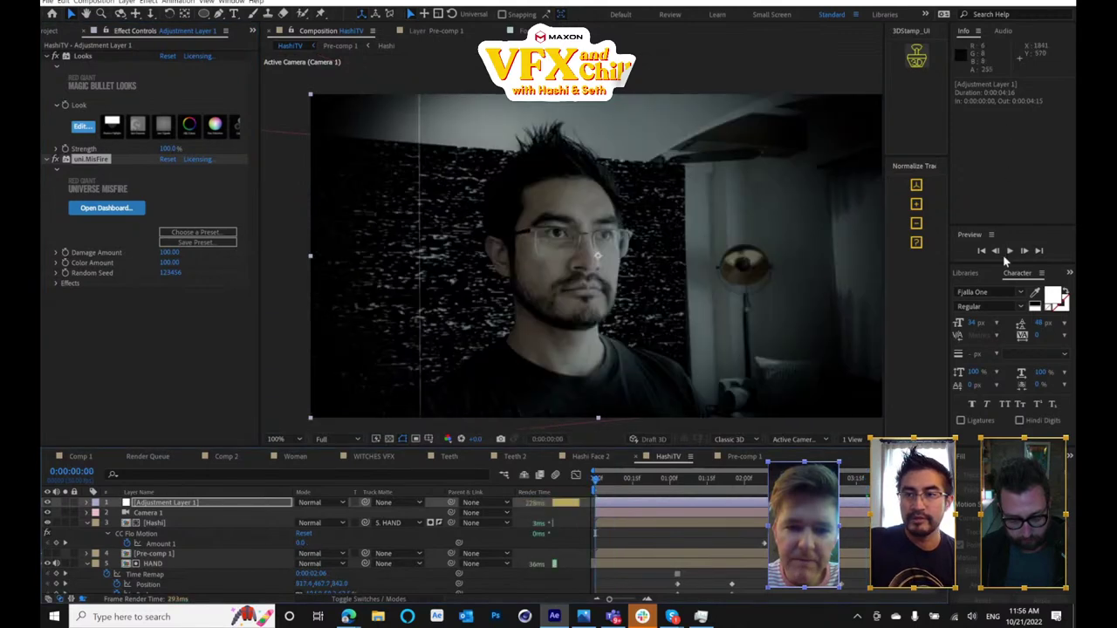
left_click(1009, 251)
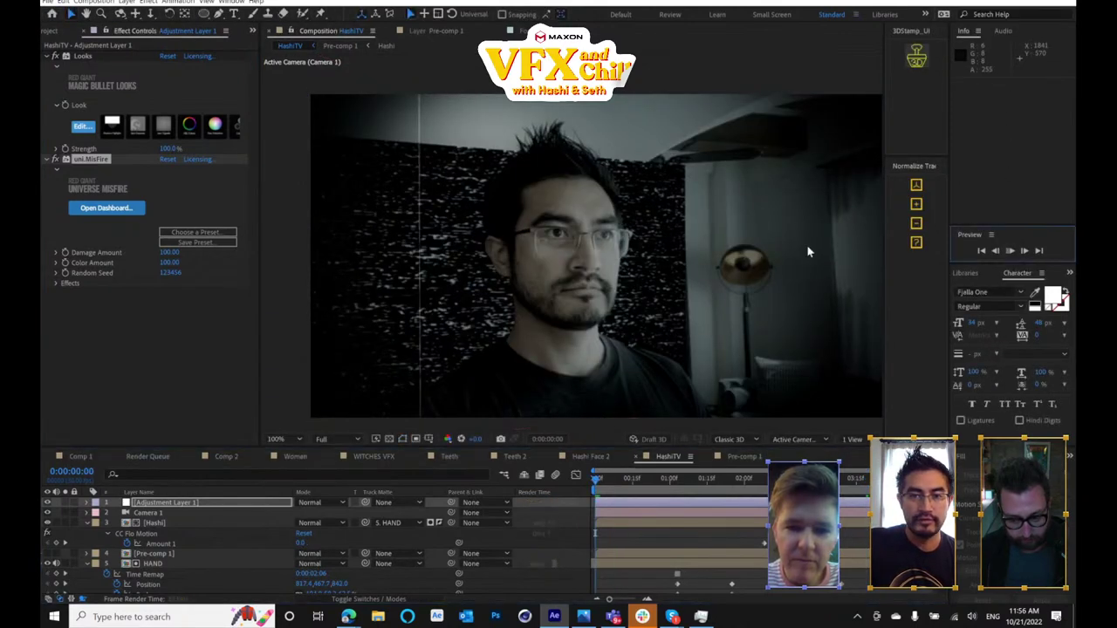
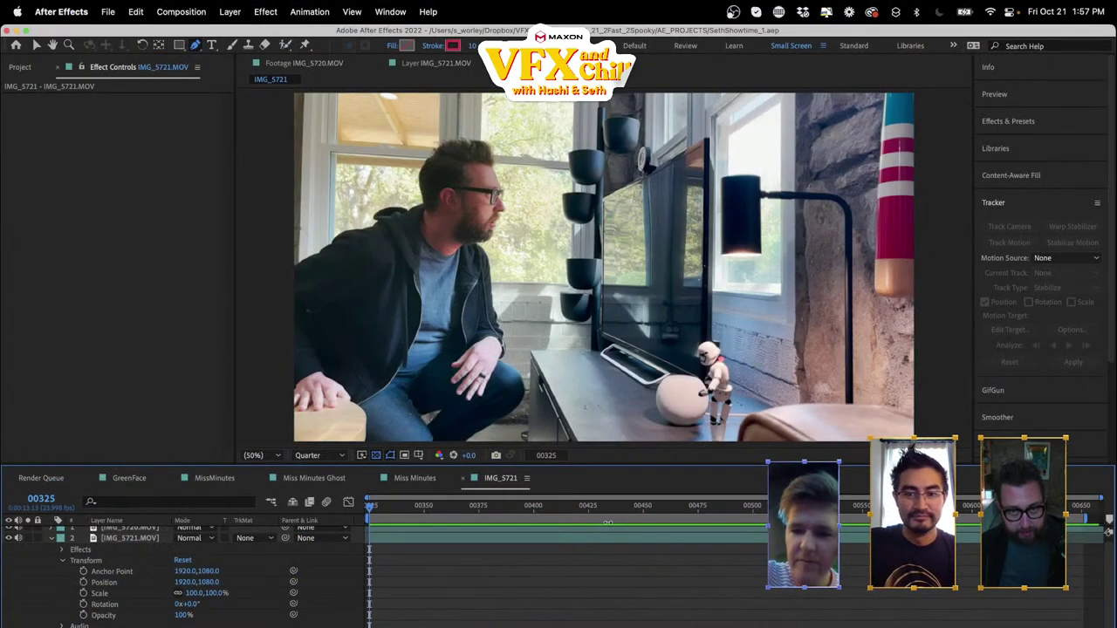
- Play the IMG_5721 composition and scrub back to about frame 501 to review the man disappearing into the TV
key("space")
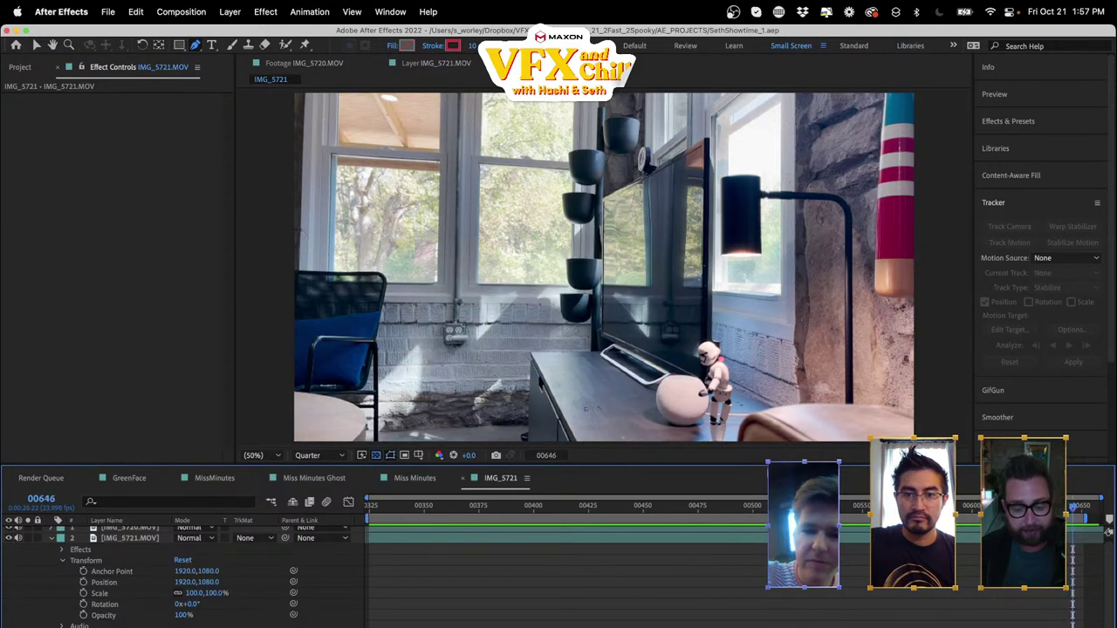
left_click_drag(1073, 507, 1011, 507)
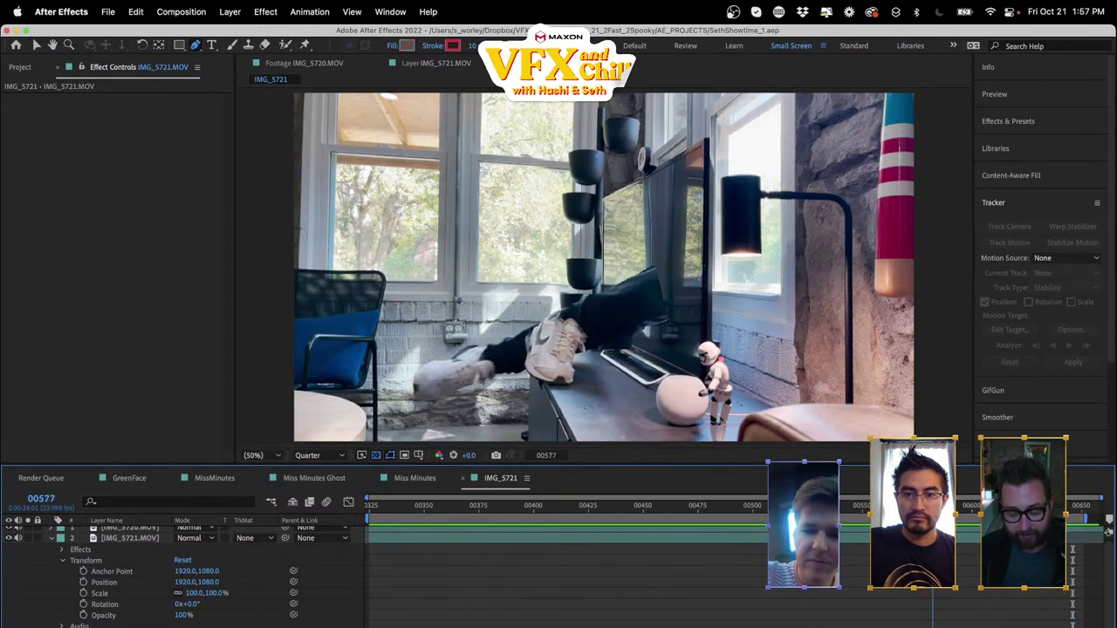
left_click_drag(844, 536, 755, 606)
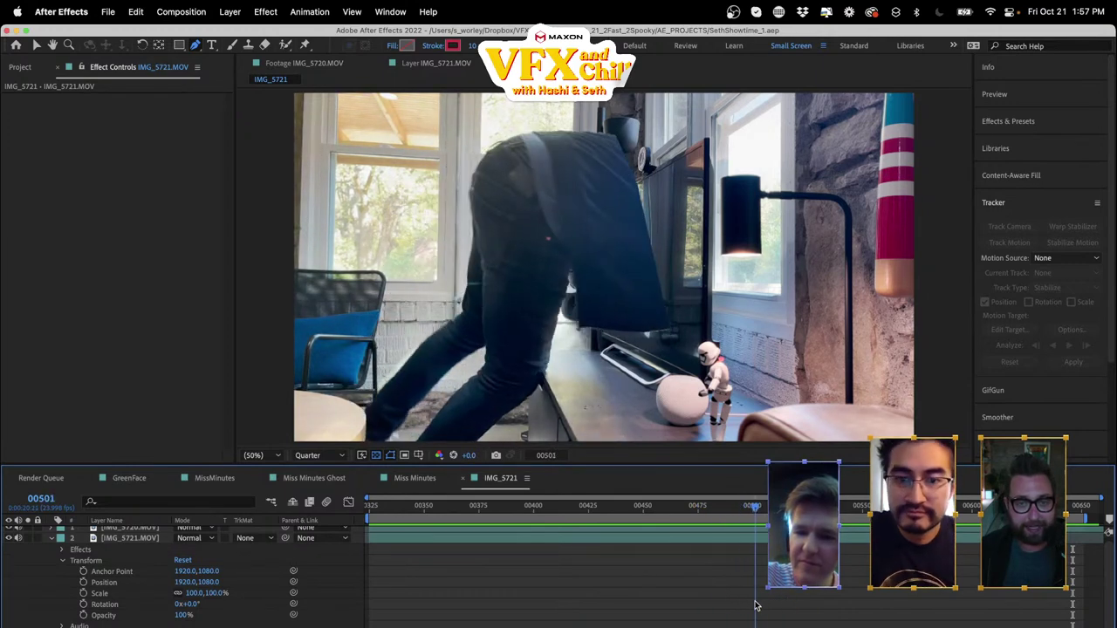
- Rename the roto-brushed IMG_5721.MOV layer with the man's first name and delete the IMG_5721.MOV layer beneath it
scroll(162, 593, "up", 1)
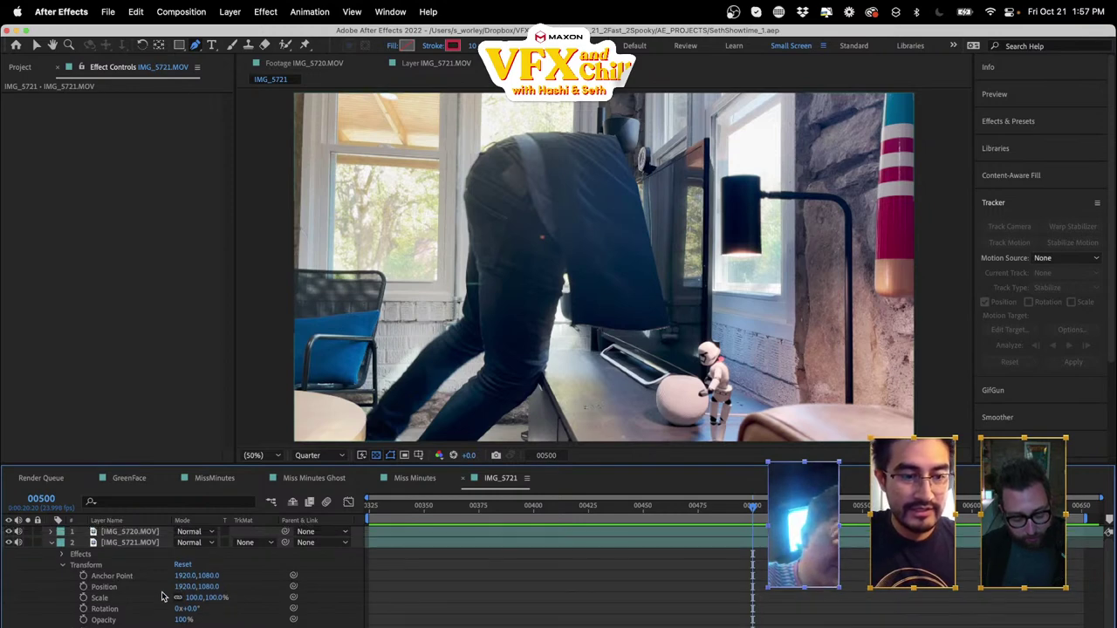
left_click(139, 544)
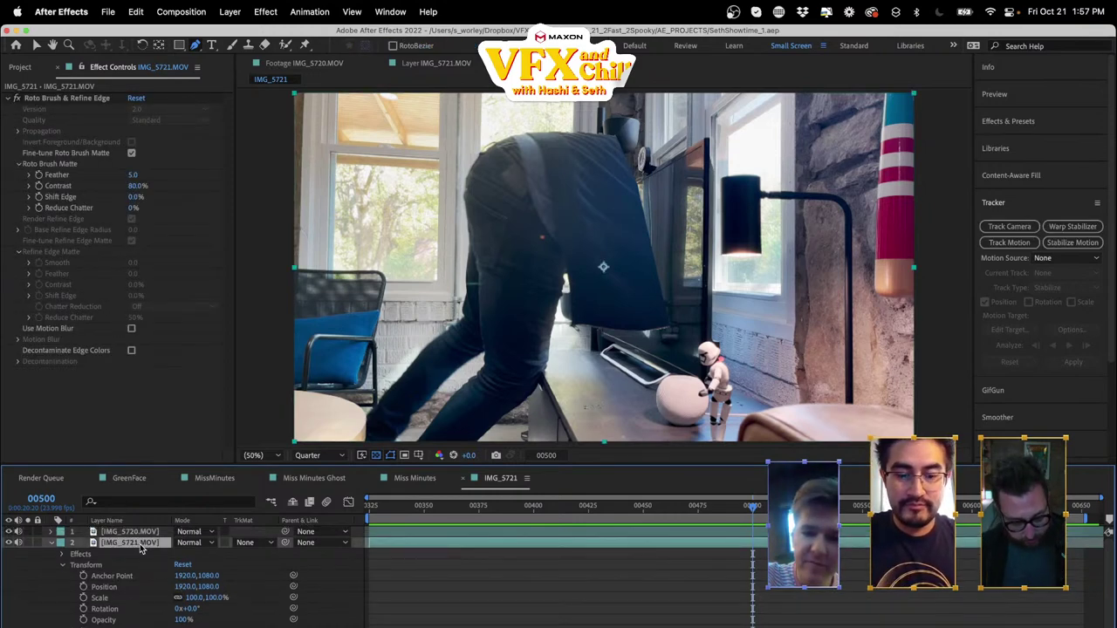
left_click(36, 45)
type("Seth")
key("Return")
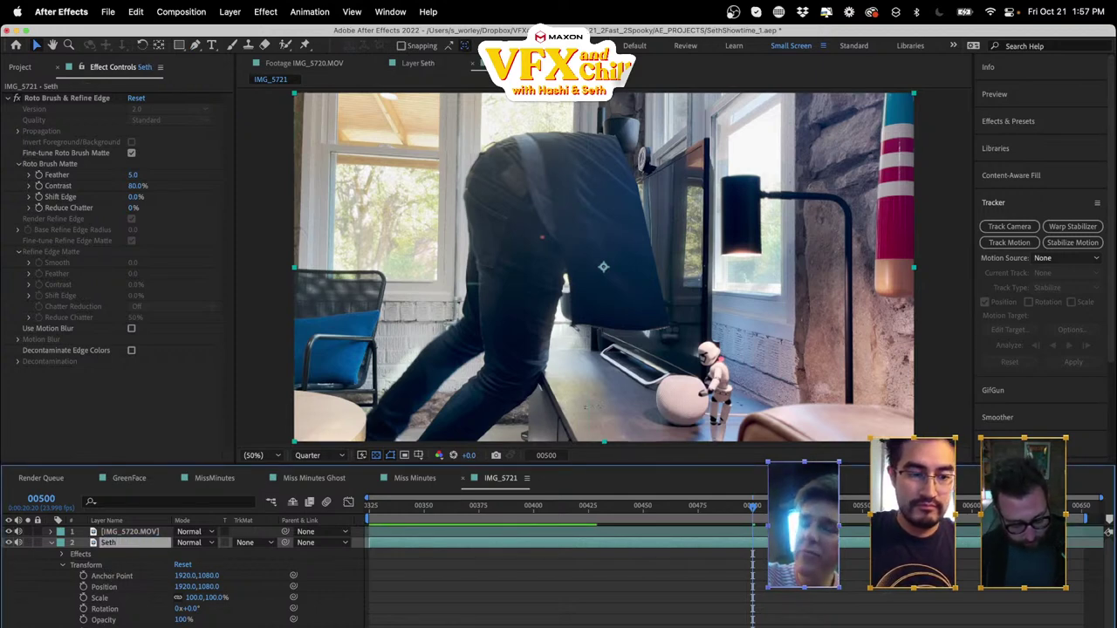
key("super+Down")
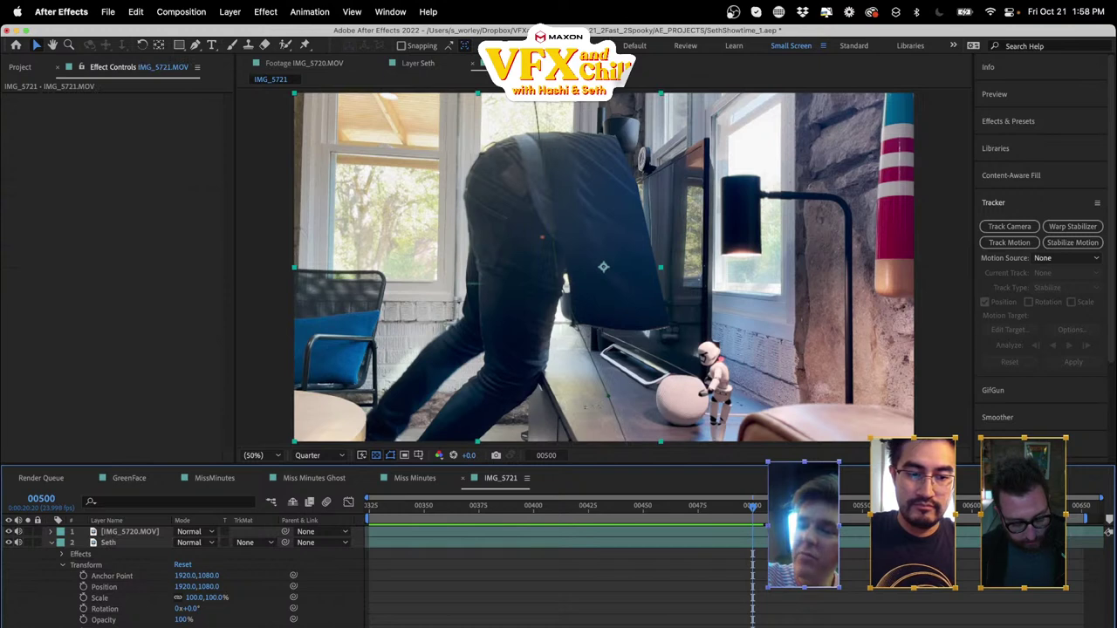
key("Delete")
- Find the Liquify effect and apply it to the roto-brushed layer of the man
left_click(108, 543)
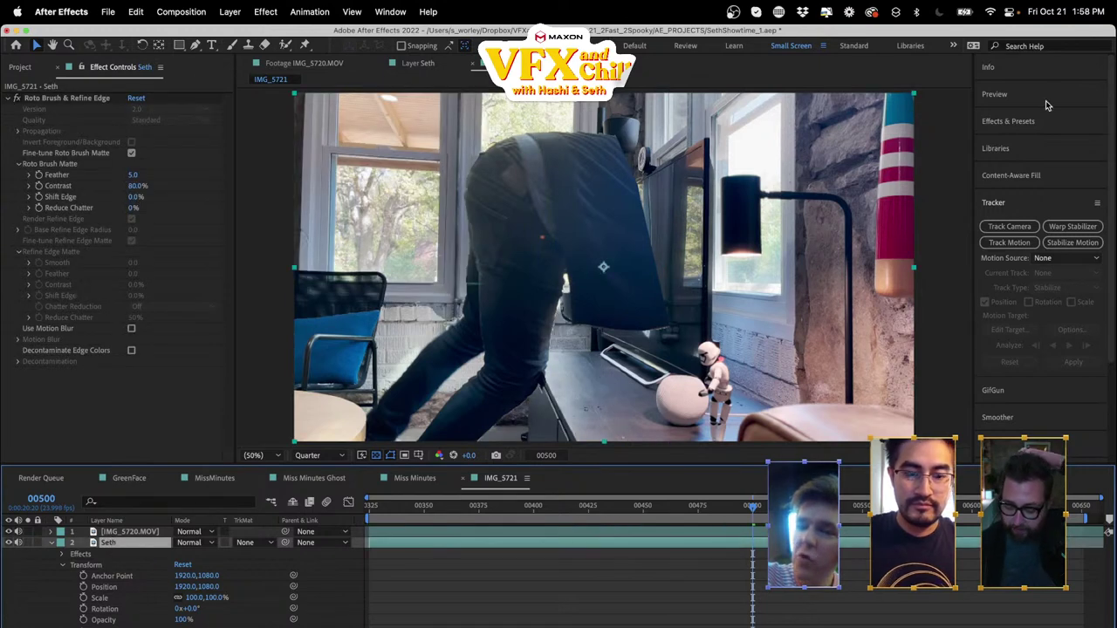
left_click(1029, 122)
left_click(1019, 143)
type("liqu")
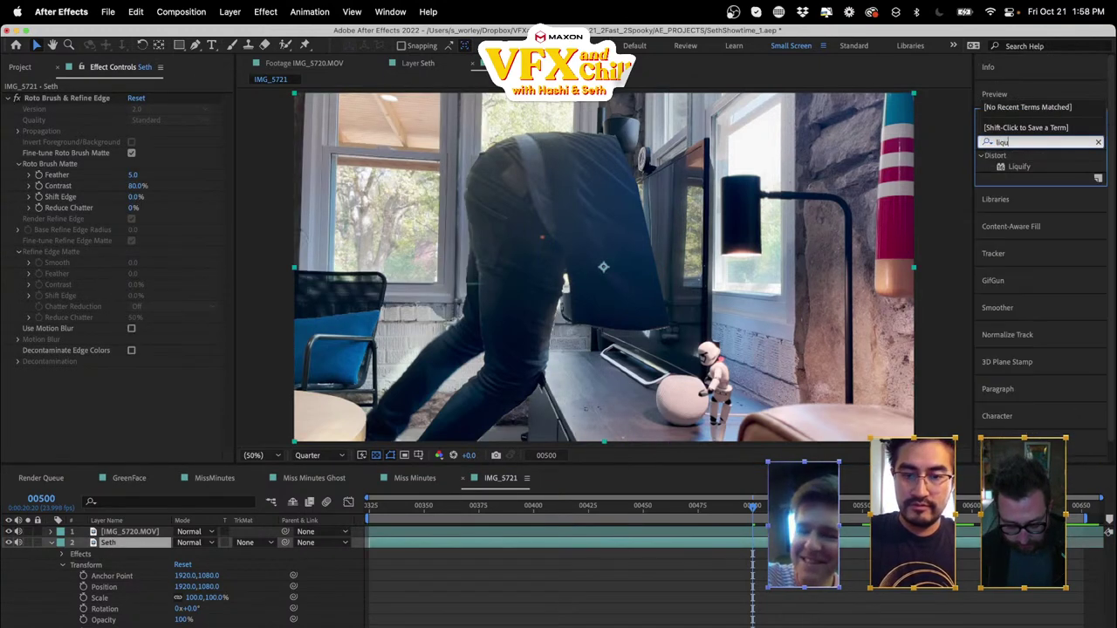
type("if")
mouse_move(1018, 166)
left_mouse_down()
mouse_move(610, 227)
mouse_move(113, 558)
mouse_move(120, 541)
left_mouse_up()
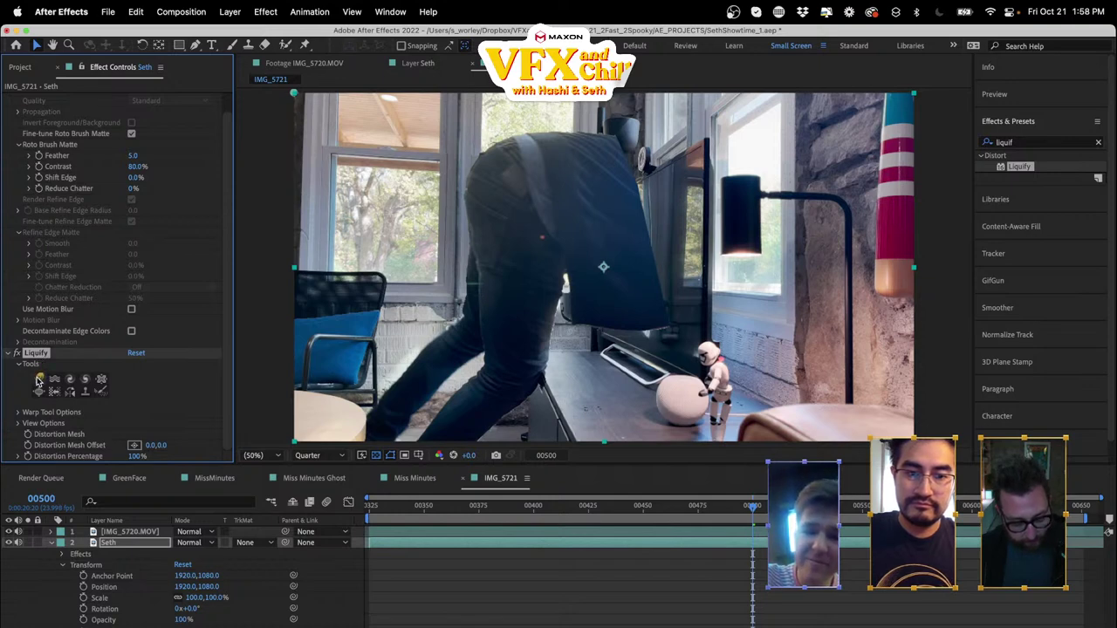
- At frame 464, turn on keyframing for Liquify's distortion mesh and distortion percentage
left_click_drag(755, 508, 673, 509)
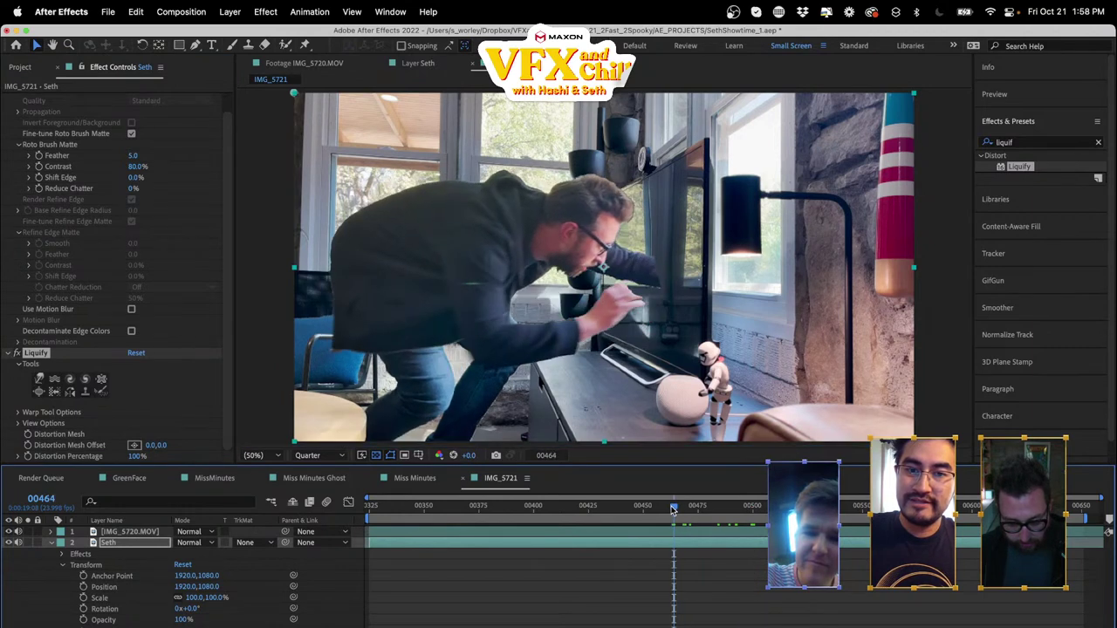
left_click(27, 434)
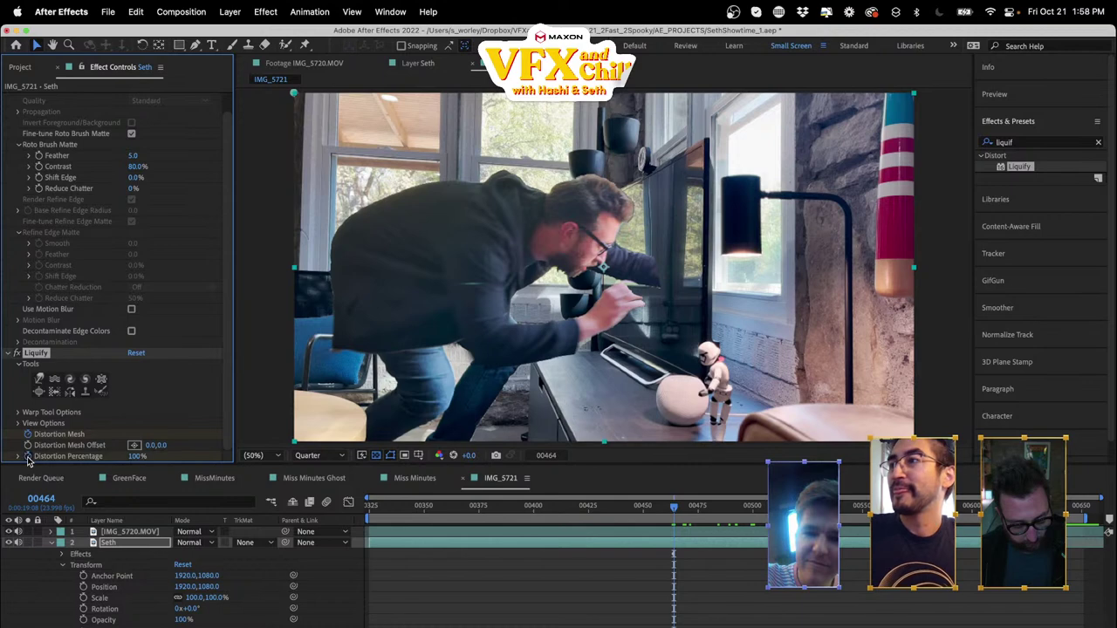
- At frame 510, use Liquify's Warp tool to push the man's hips and waist down and in toward the TV
key("space")
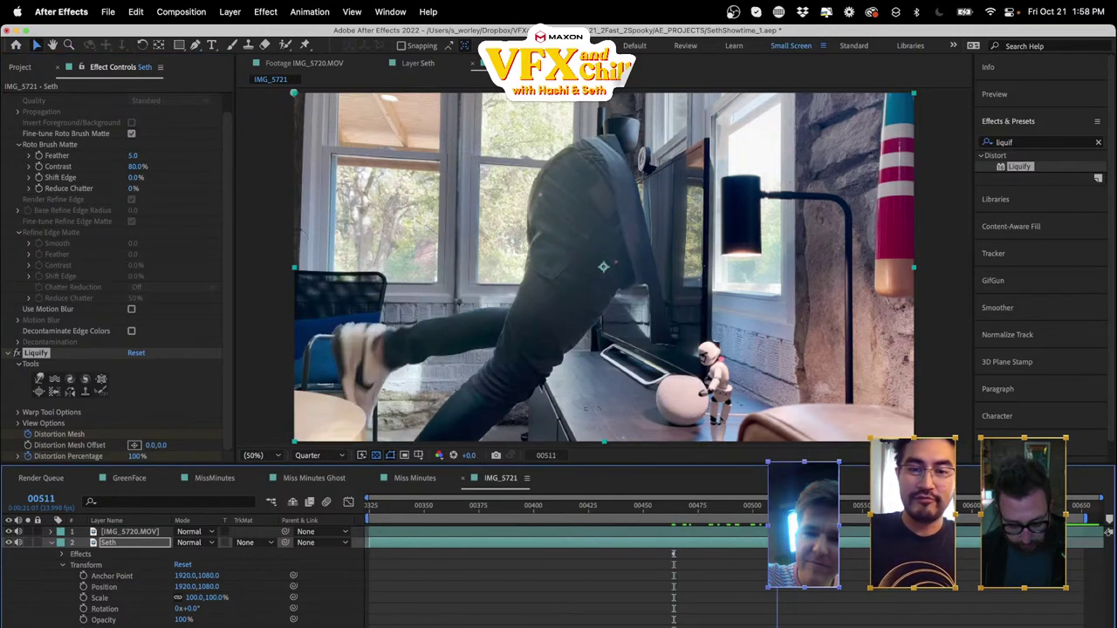
left_click(39, 379)
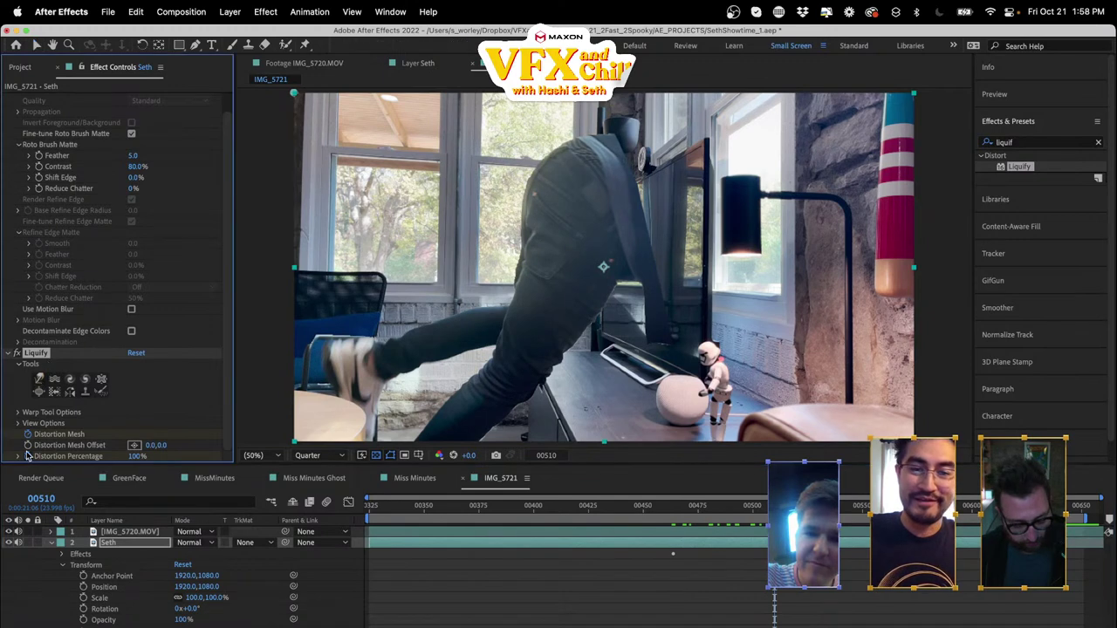
mouse_move(597, 138)
left_mouse_down()
mouse_move(603, 159)
mouse_move(579, 144)
mouse_move(623, 137)
mouse_move(641, 148)
mouse_move(634, 177)
mouse_move(653, 220)
mouse_move(641, 188)
mouse_move(561, 156)
left_mouse_up()
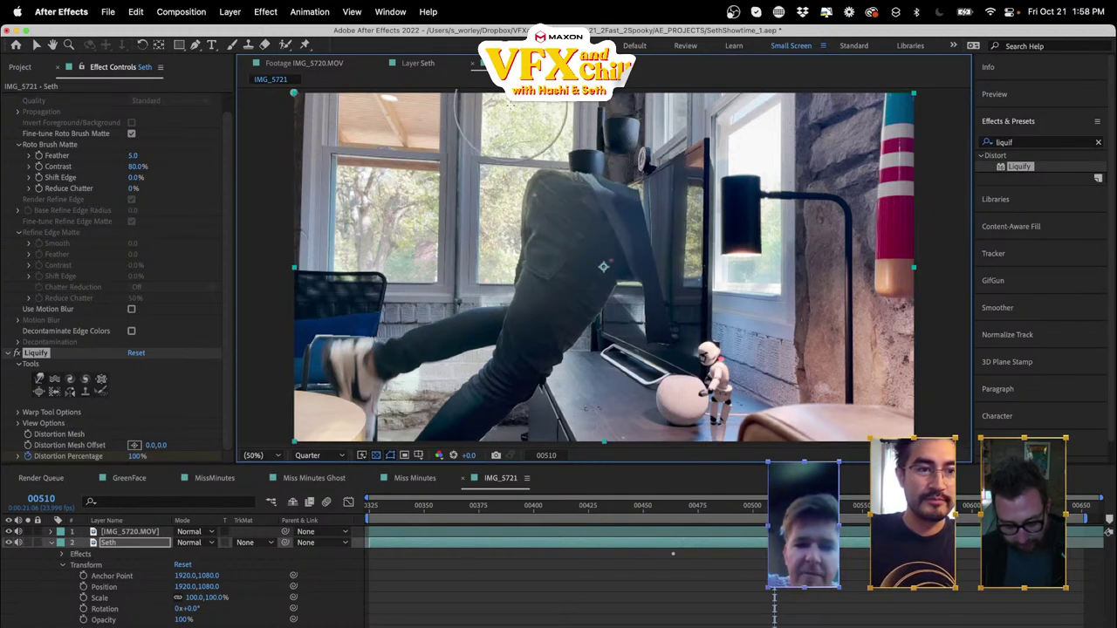
left_click_drag(550, 195, 556, 212)
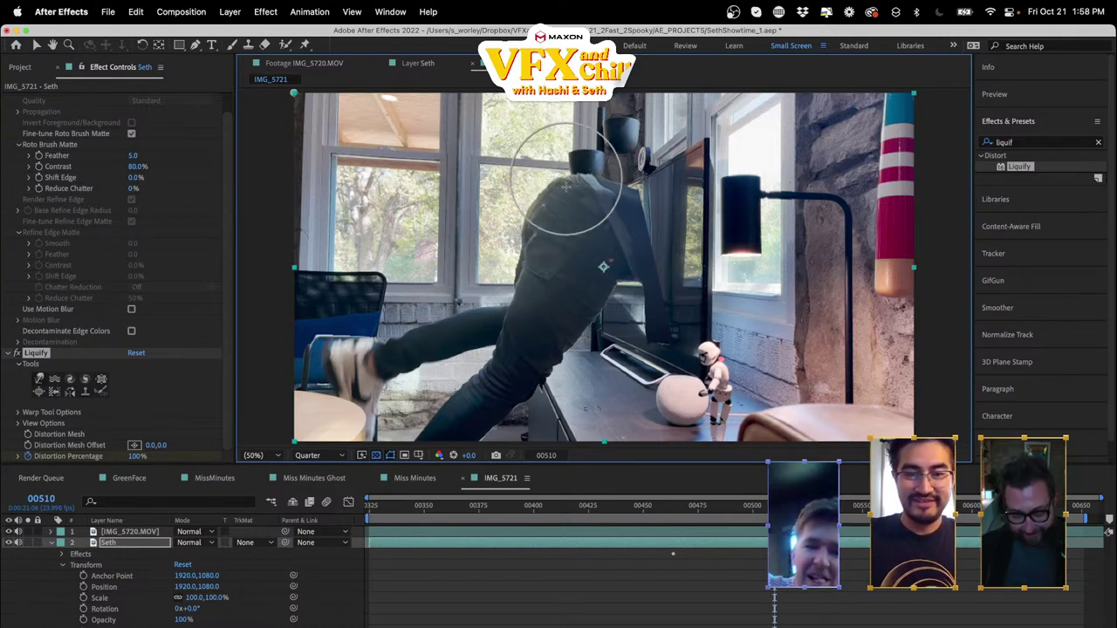
mouse_move(602, 179)
left_mouse_down()
mouse_move(601, 161)
mouse_move(687, 202)
left_mouse_up()
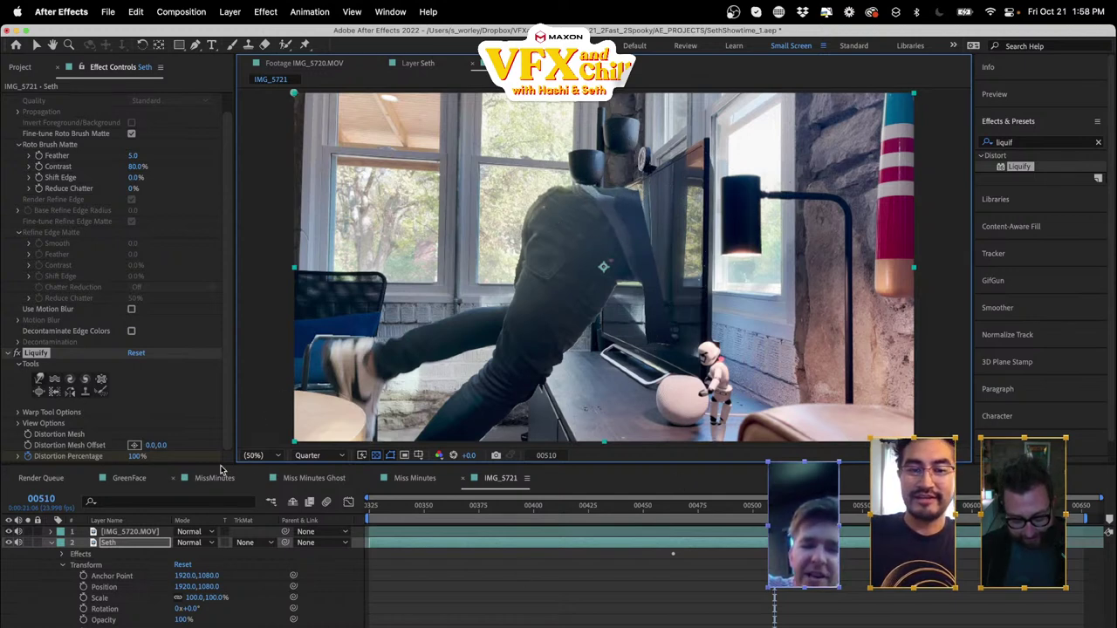
- Keyframe Liquify's Distortion Percentage at 100% on frame 510 and 0% on frame 483, and preview the warp
left_click(28, 458)
left_click_drag(750, 510, 725, 516)
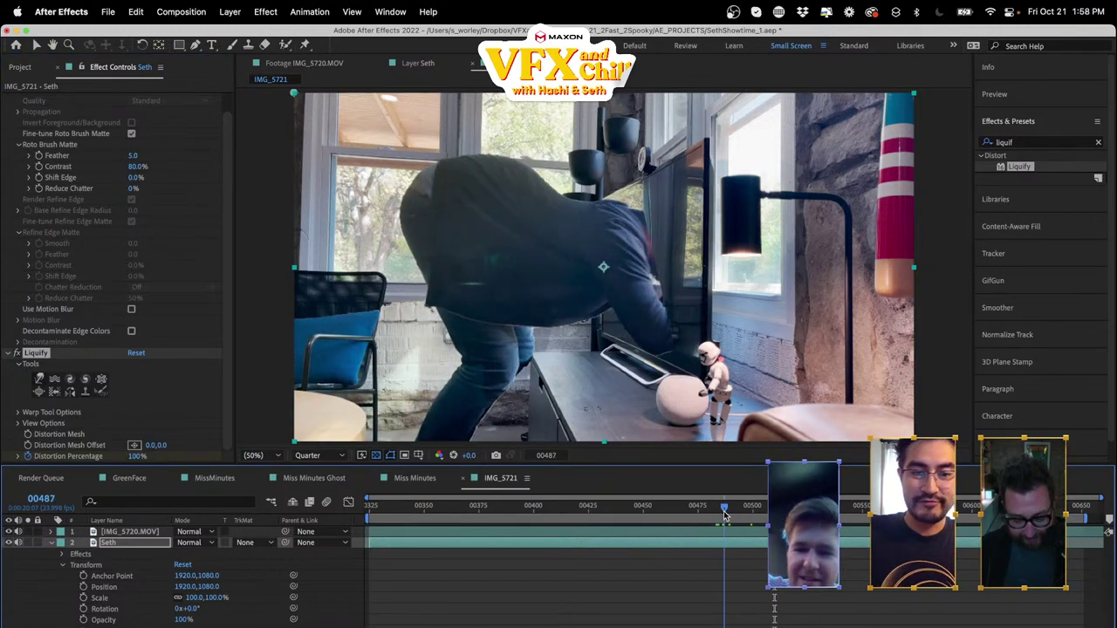
left_click(136, 456)
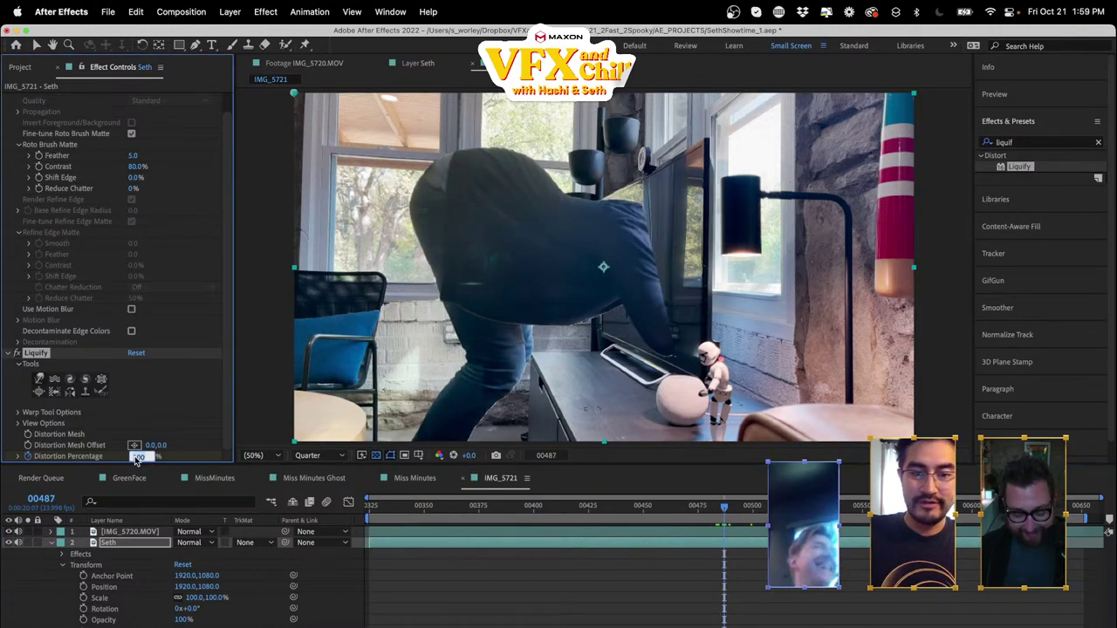
mouse_move(722, 508)
left_mouse_down()
mouse_move(659, 515)
mouse_move(715, 515)
left_mouse_up()
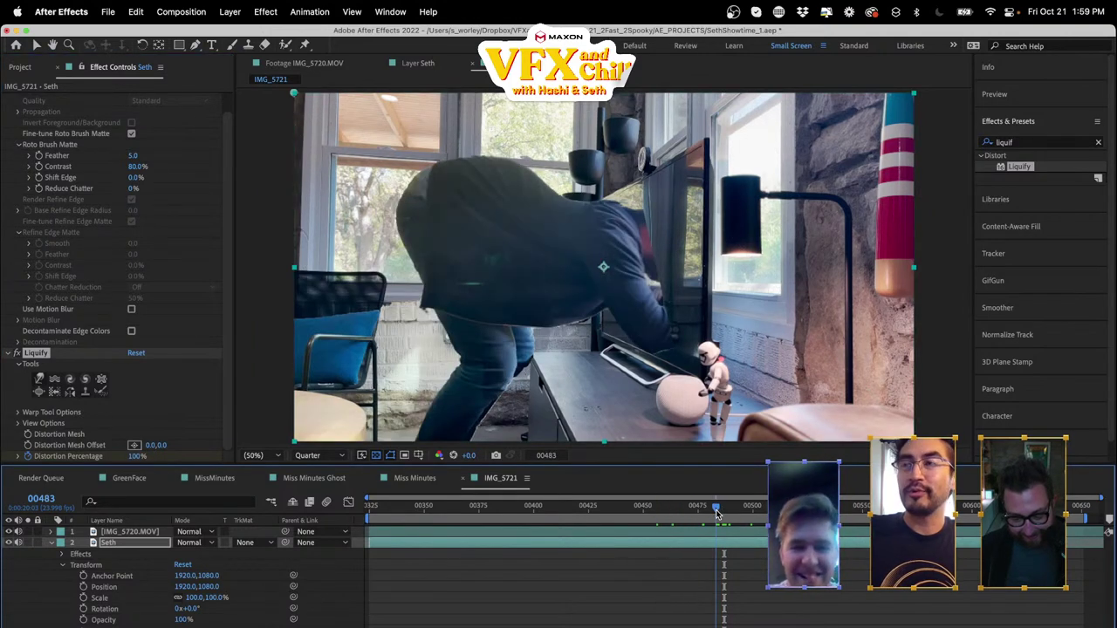
left_click(136, 456)
type("0")
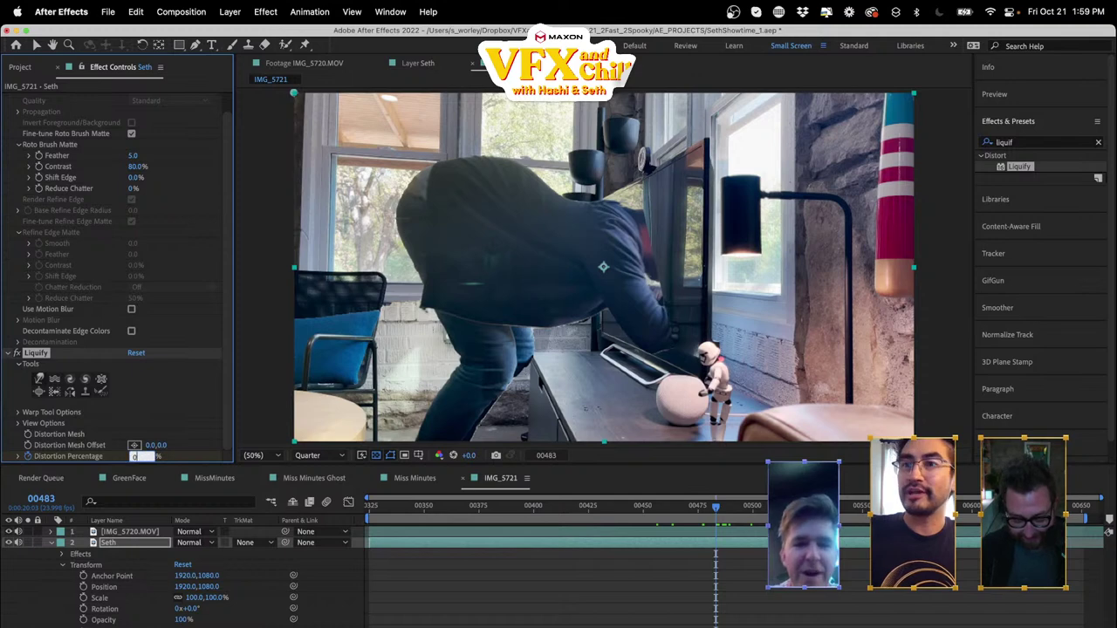
key("Return")
key("space")
key("space")
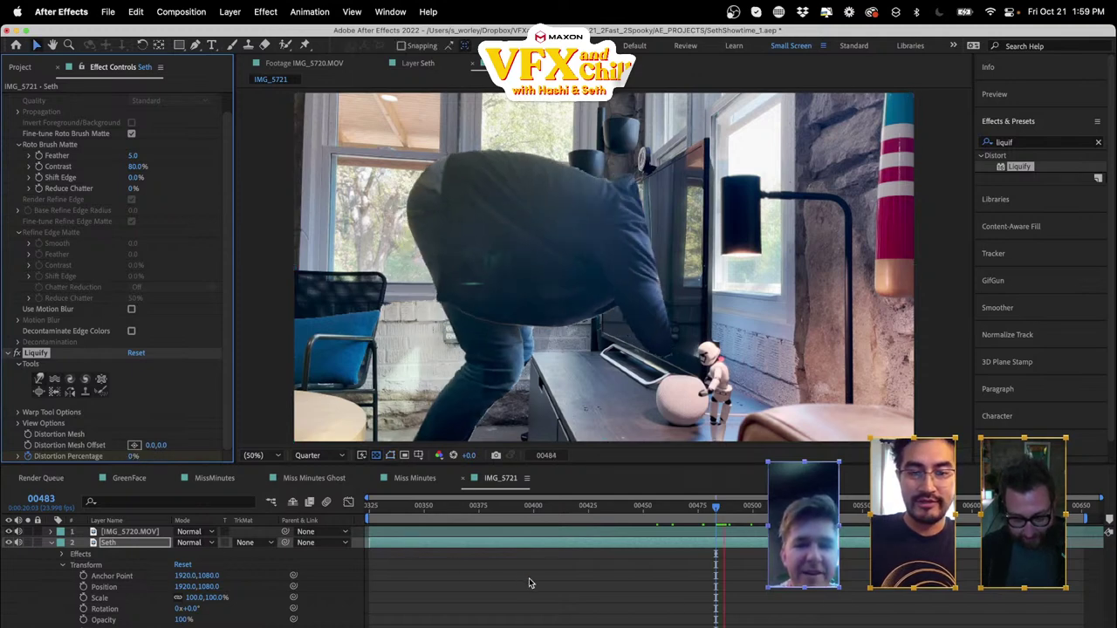
- Reveal the keyframes of the man's layer and move the 100% Distortion Percentage keyframe to frame 500
key("u")
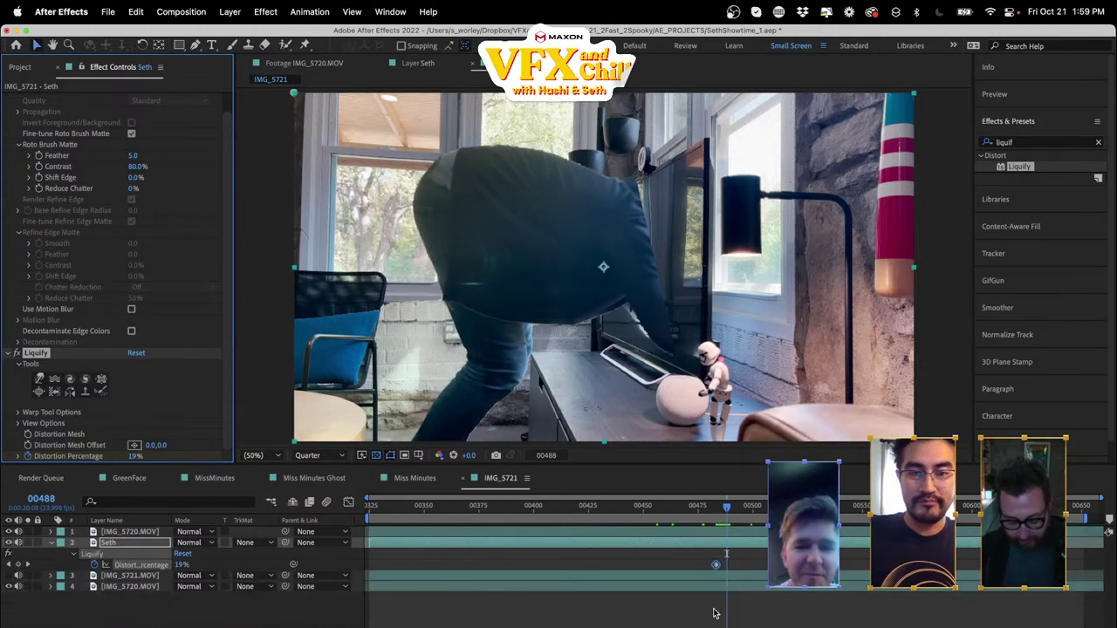
left_click_drag(772, 565, 755, 567)
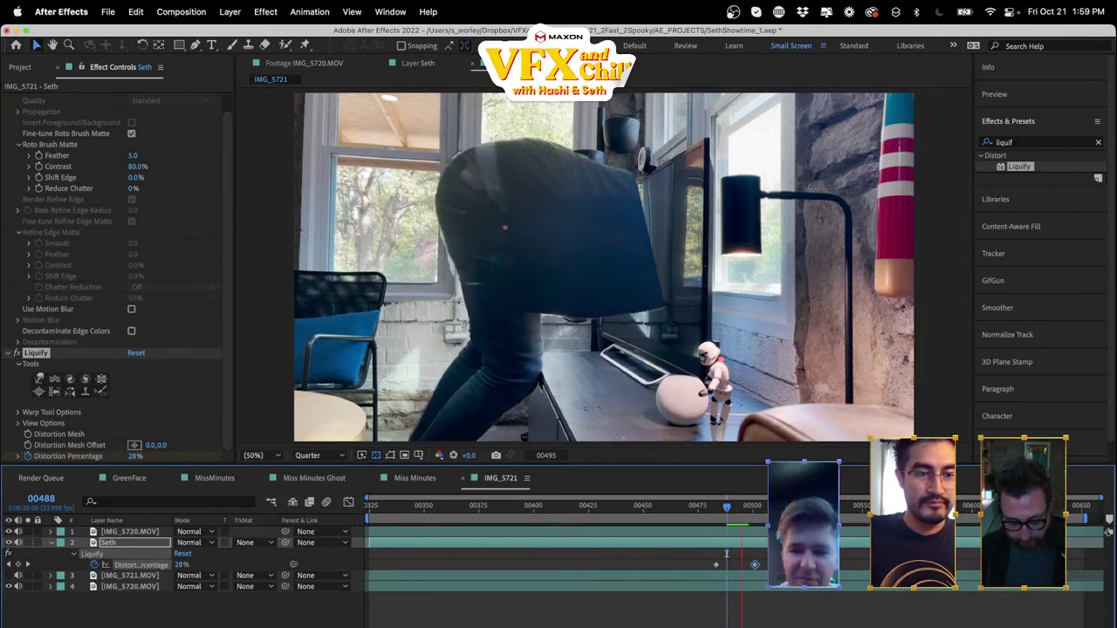
mouse_move(755, 565)
left_mouse_down()
mouse_move(746, 568)
mouse_move(756, 568)
left_mouse_up()
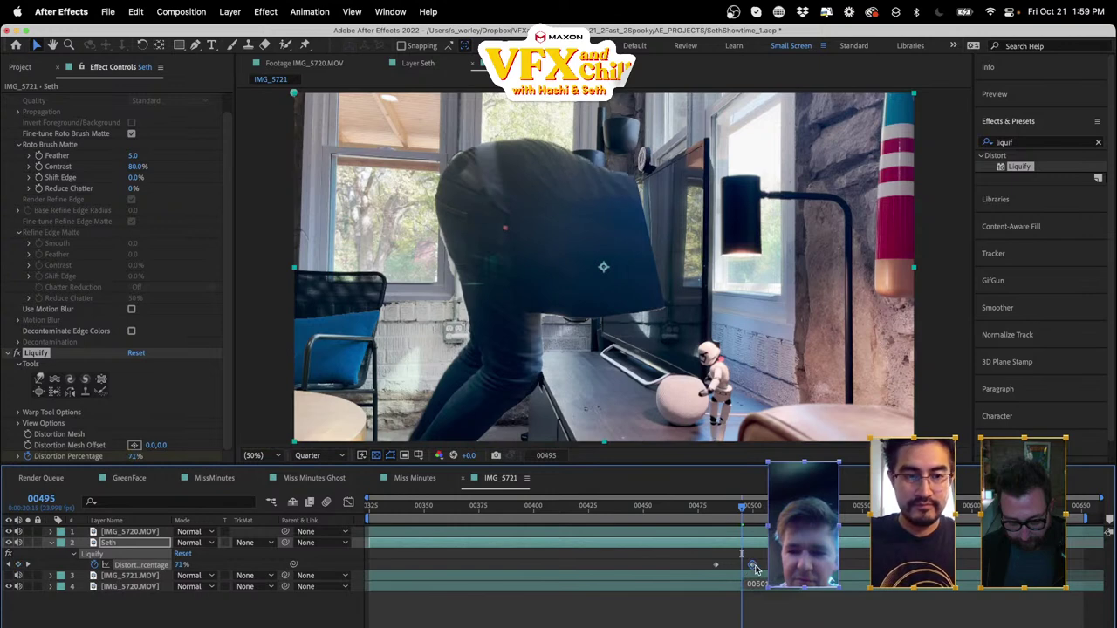
- At frame 500, use Liquify's Warp tool to nudge the man's upper back up and in toward the TV
left_click(40, 380)
left_click(752, 513)
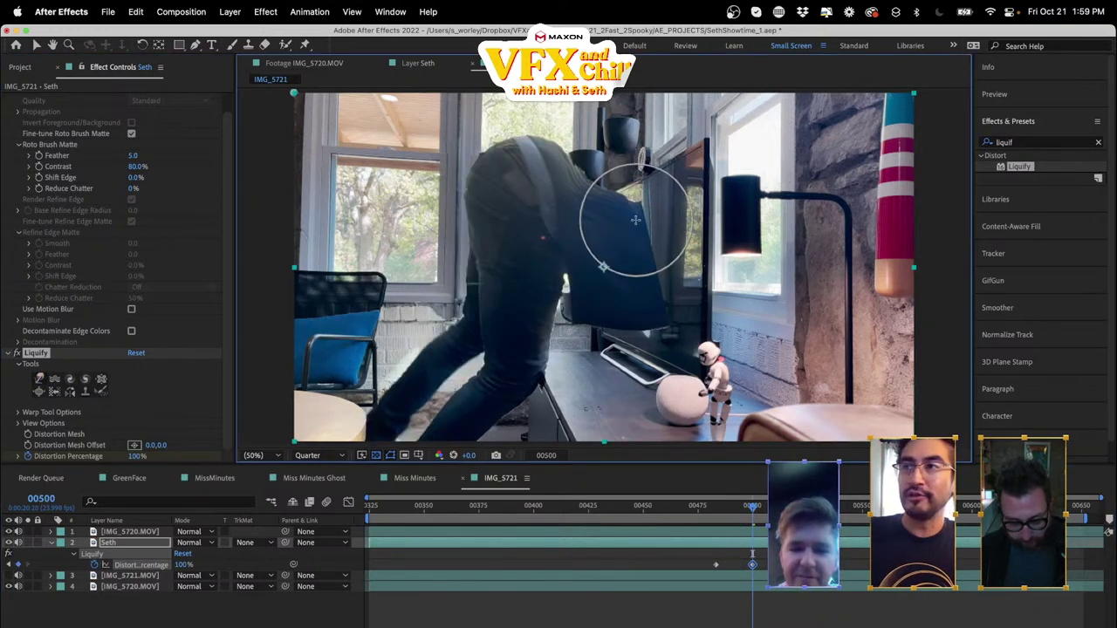
left_click_drag(635, 218, 677, 196)
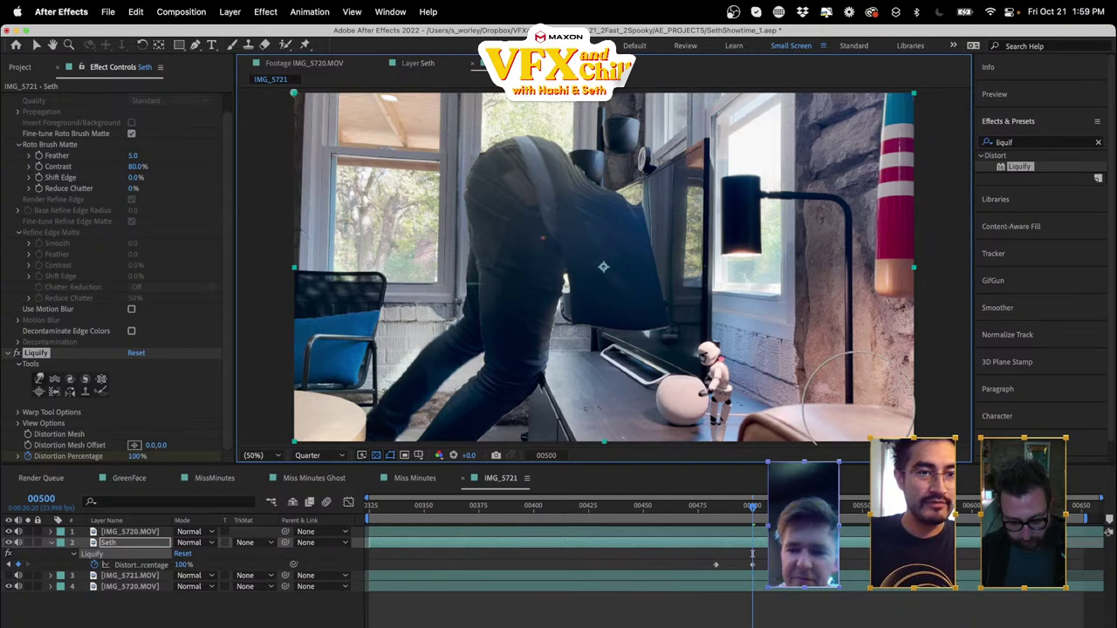
- Move the 100% Distortion Percentage keyframe to frame 503 and preview the warp from frame 482
left_click_drag(754, 565, 761, 568)
left_click(713, 508)
key("space")
key("space")
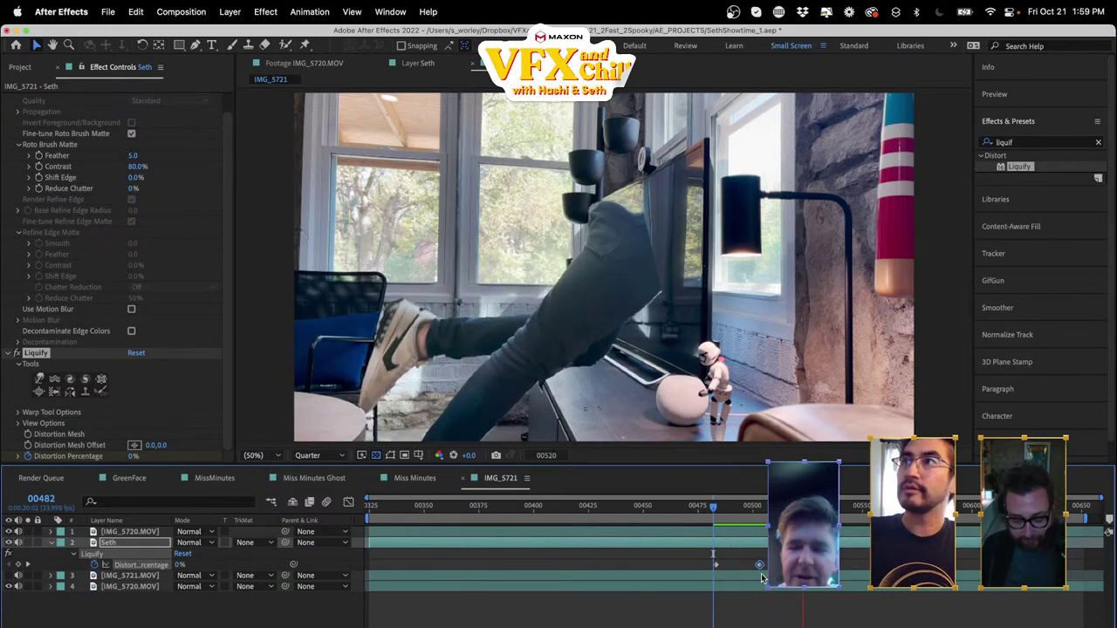
key("space")
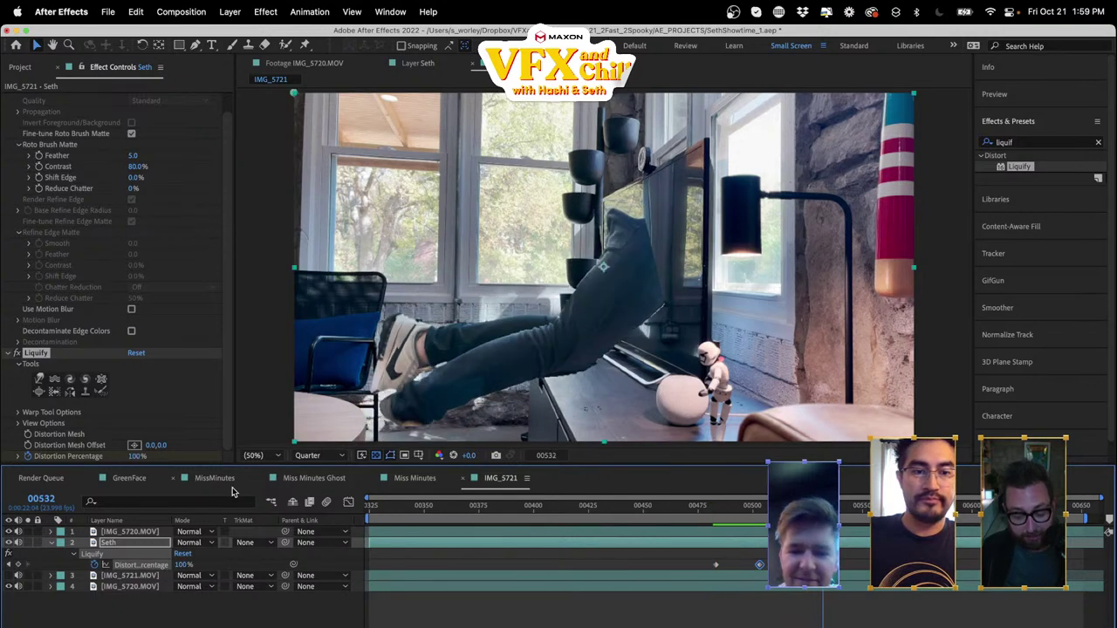
- Keyframe Liquify's Distortion Percentage at 0% on frame 532 and at 100% on frame 523
left_click(134, 456)
type("0")
key("Return")
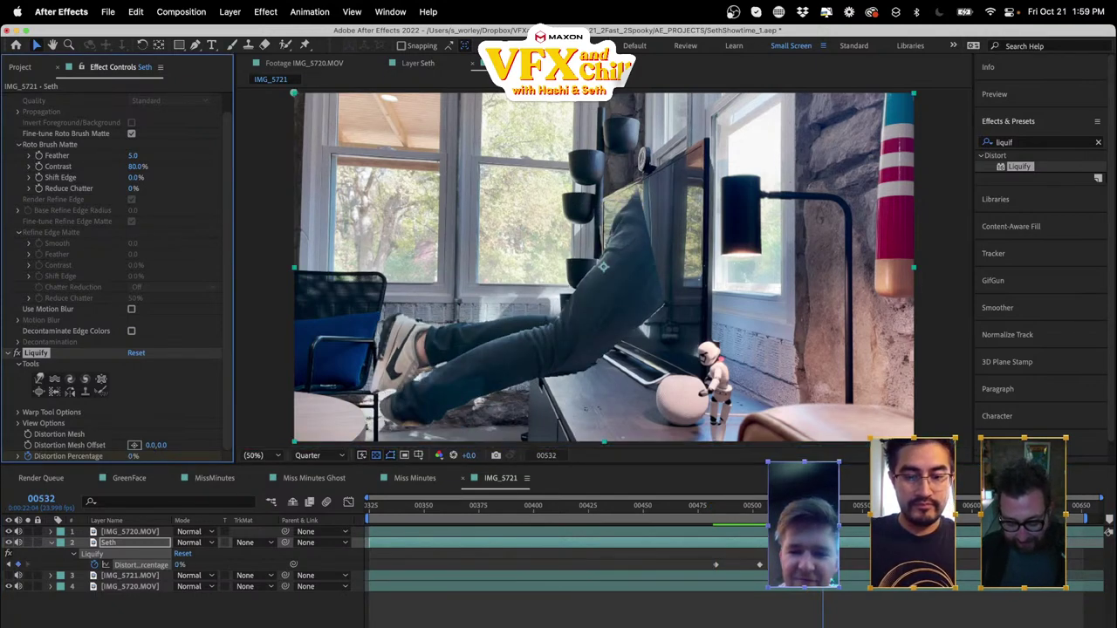
left_click_drag(822, 505, 802, 505)
left_click_drag(134, 457, 457, 457)
left_click(136, 457)
type("100")
key("Return")
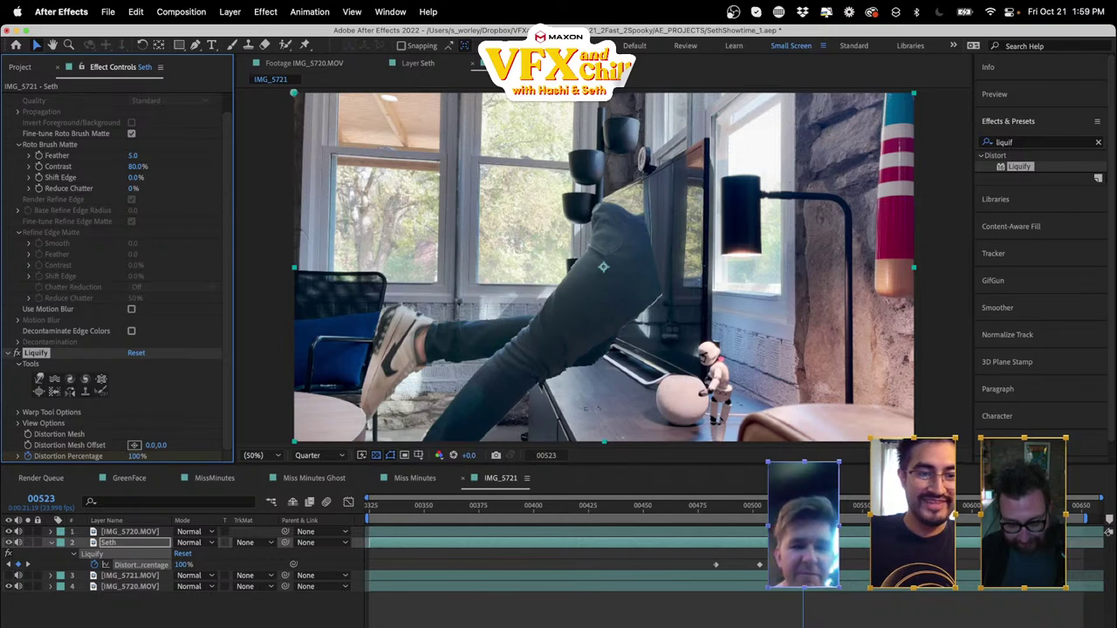
- At frame 503, use Liquify's Warp tool to push the top of the man's hips and waist down
left_click(766, 508)
left_click_drag(766, 510, 760, 512)
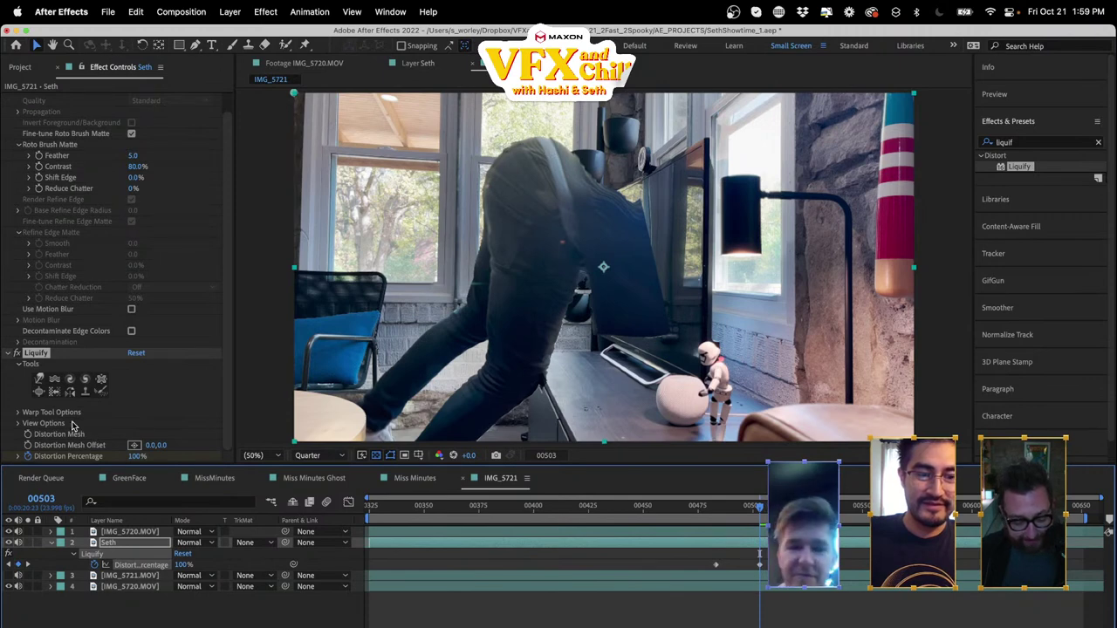
left_click(39, 380)
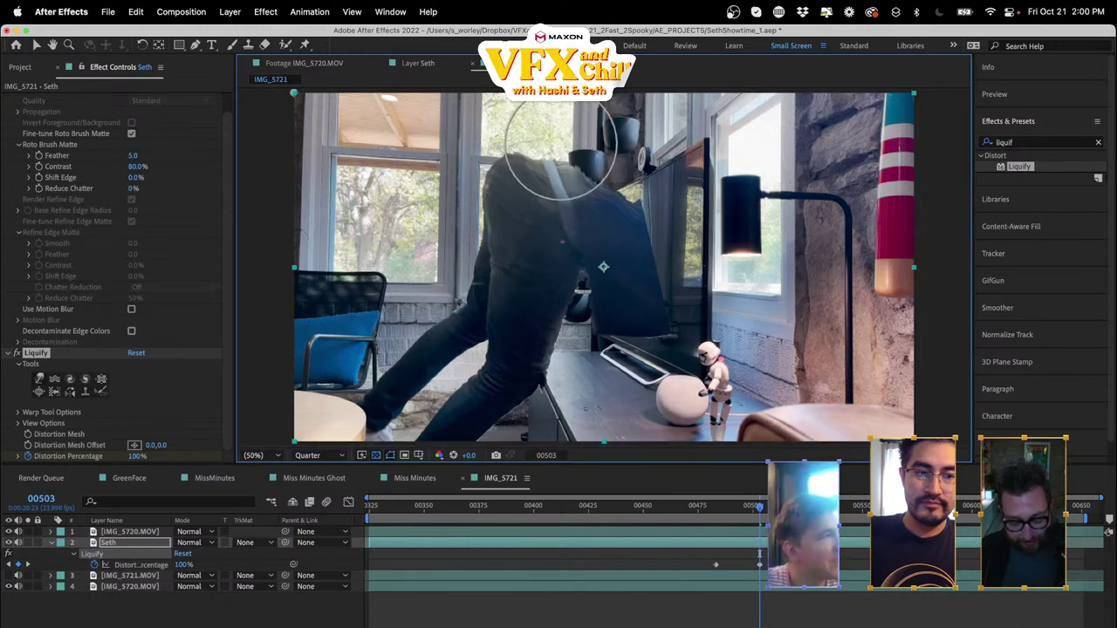
mouse_move(517, 155)
left_mouse_down()
mouse_move(530, 203)
mouse_move(519, 168)
mouse_move(531, 137)
mouse_move(541, 187)
mouse_move(534, 175)
left_mouse_up()
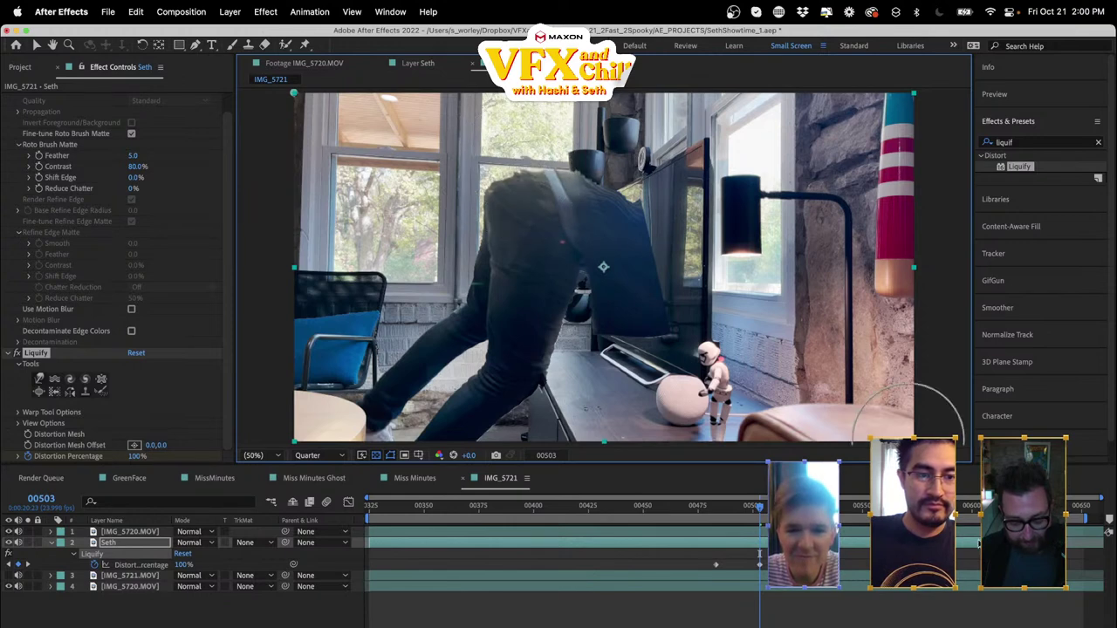
- Preview the man being pulled into the TV, playing from about frame 490
left_click_drag(760, 506, 729, 510)
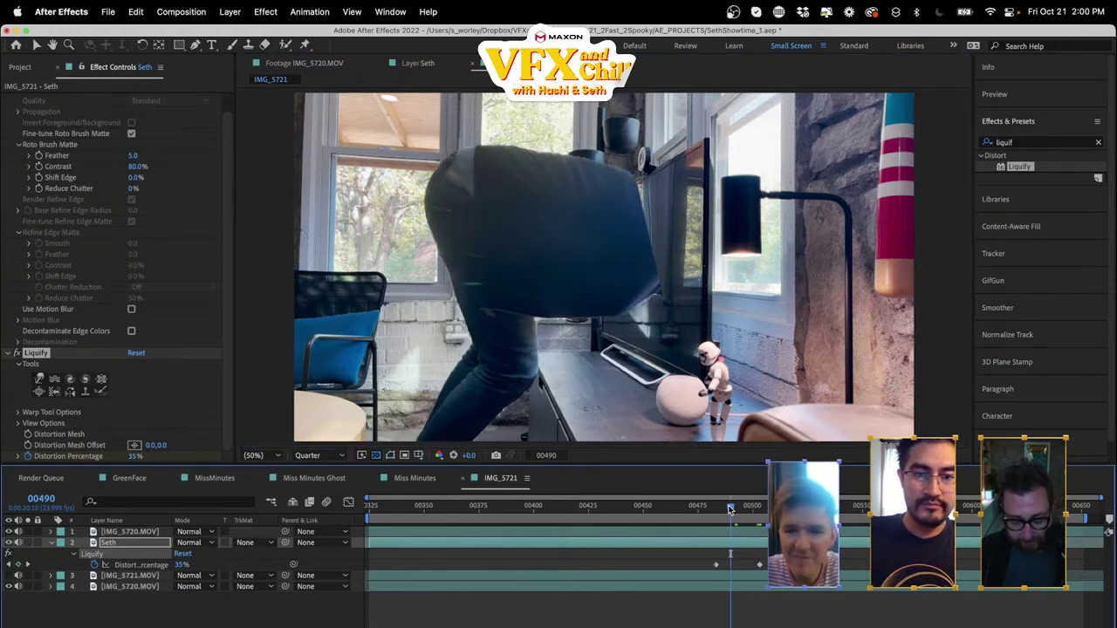
key("space")
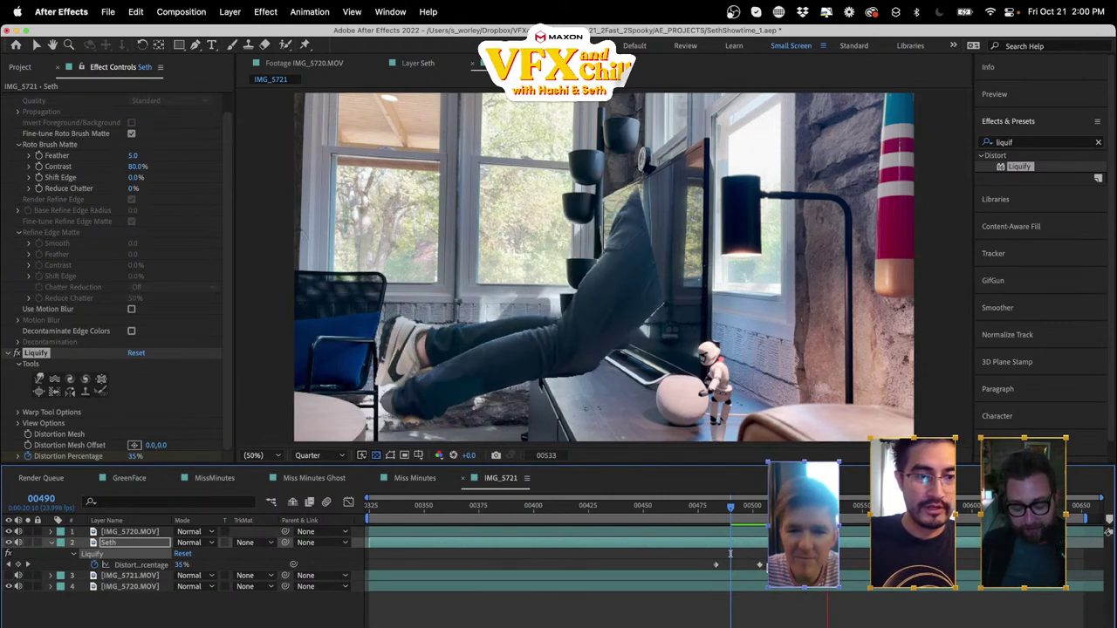
key("space")
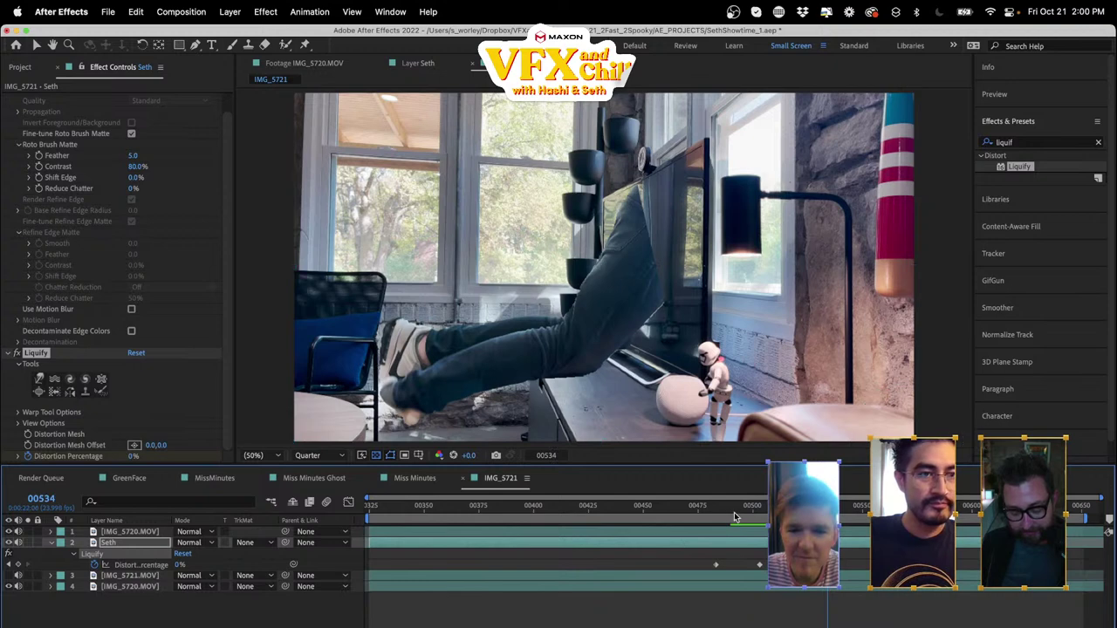
left_click(733, 506)
key("space")
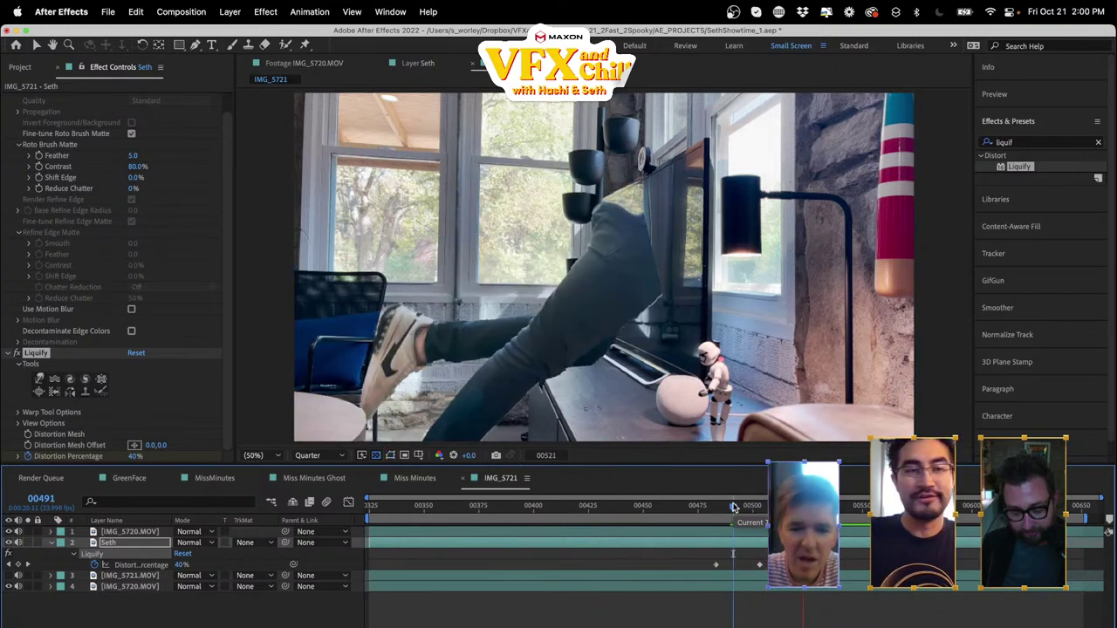
key("space")
left_click_drag(888, 506, 854, 506)
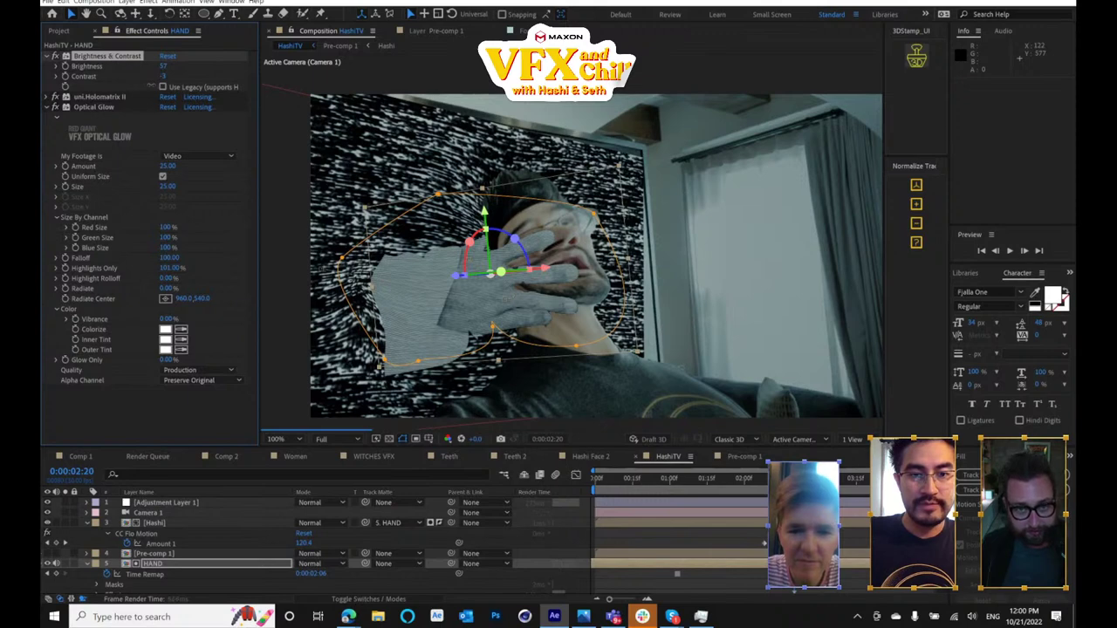
- On the HAND layer of the HashiTV composition, reset the Holomatrix II effect to its default settings
left_click(109, 96)
left_click(167, 97)
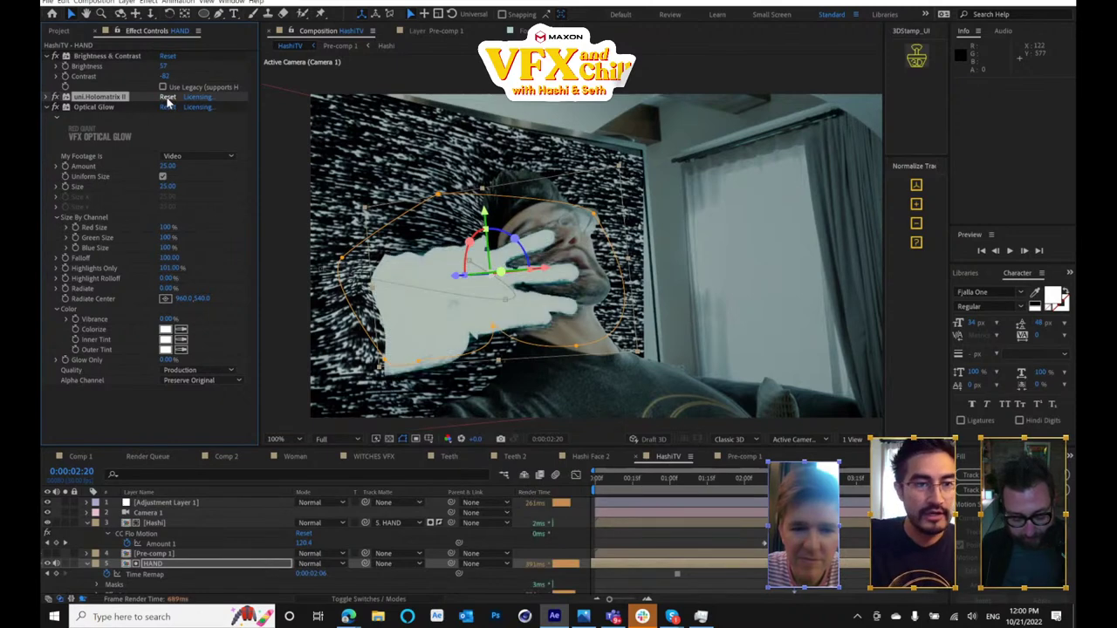
- Set the HAND layer's Optical Glow to an amount of 13, a size of 164 and Highlights Only at 68%
left_click(75, 105)
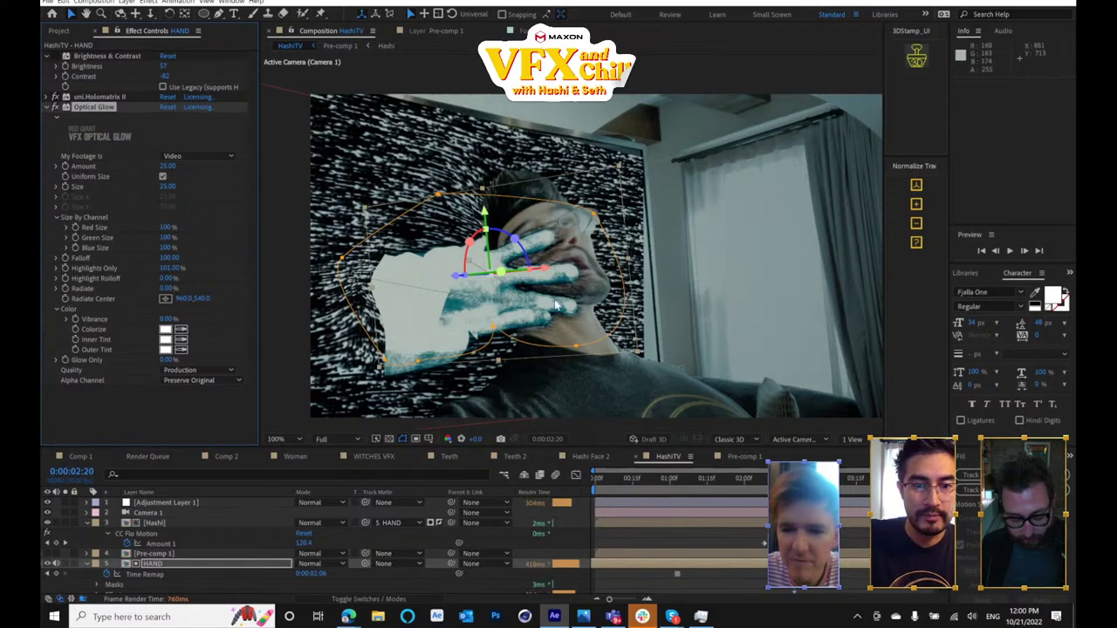
scroll(554, 305, "up", 3)
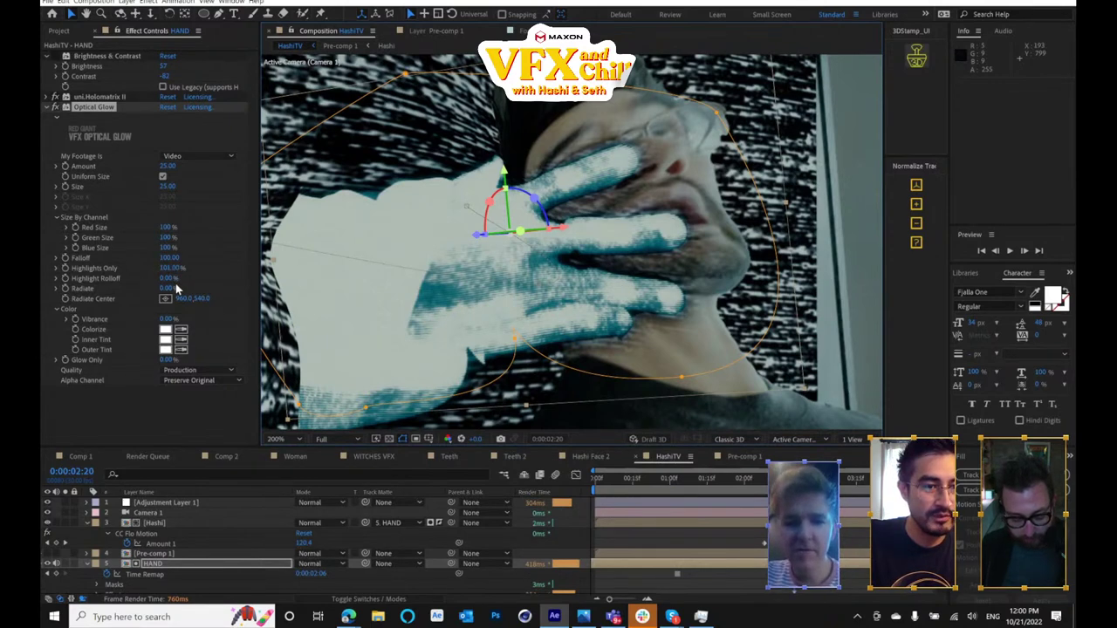
left_click_drag(171, 168, 258, 192)
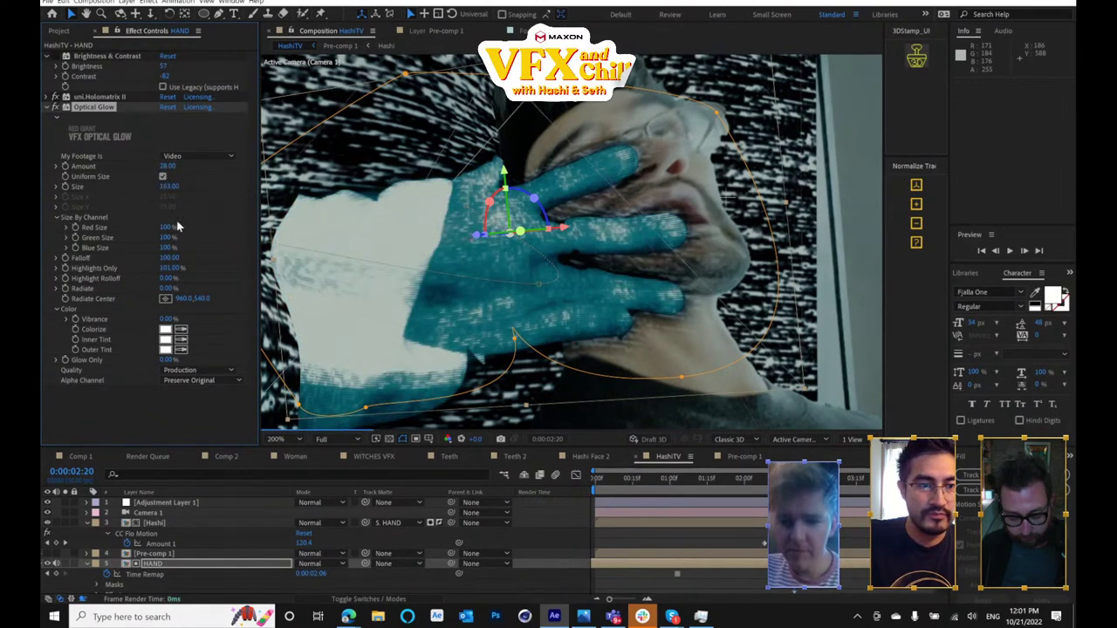
left_click_drag(174, 268, 172, 268)
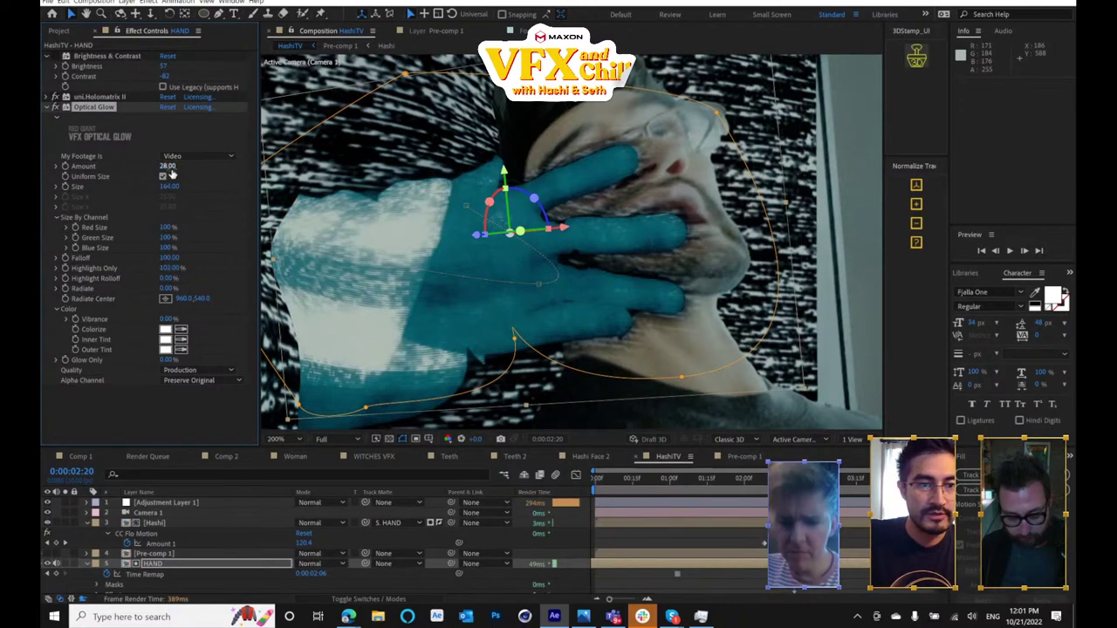
left_click_drag(167, 167, 150, 176)
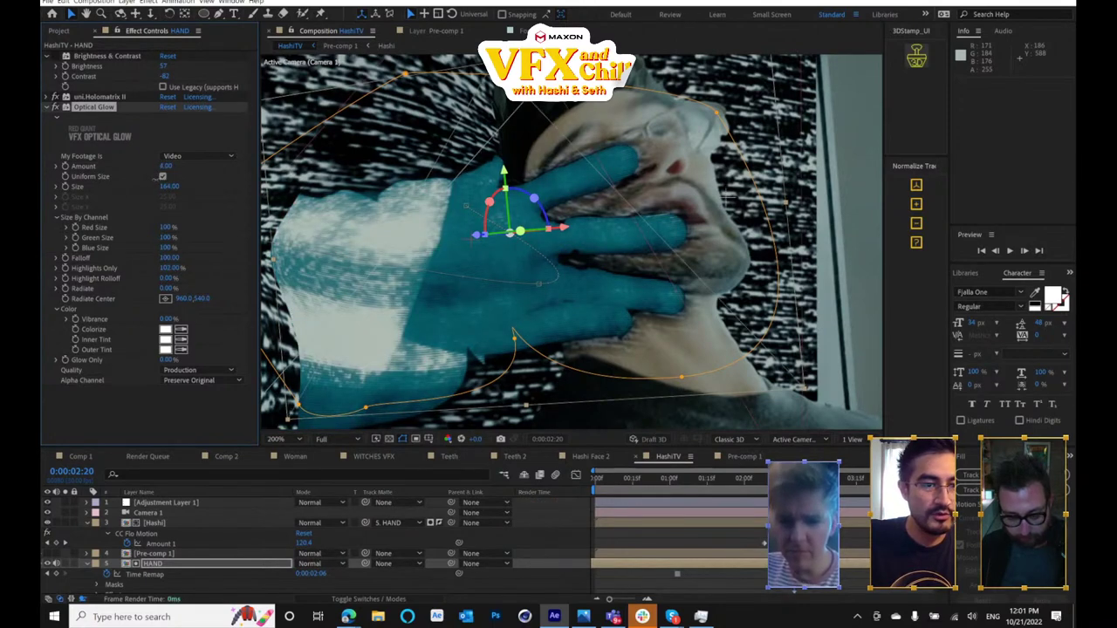
left_click_drag(174, 268, 150, 265)
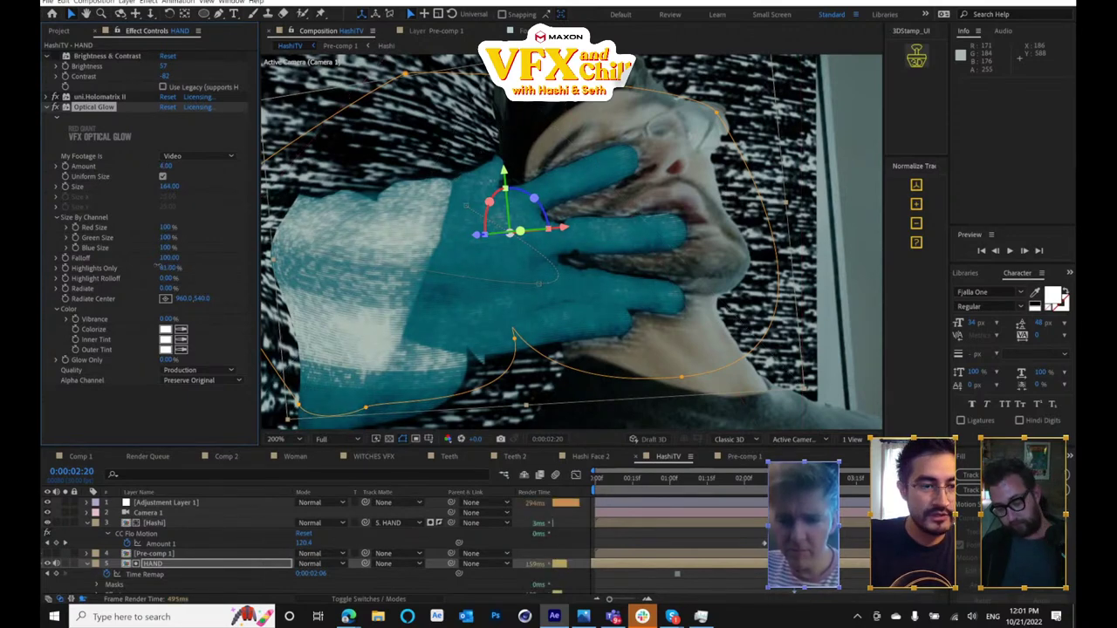
mouse_move(174, 189)
left_mouse_down()
mouse_move(183, 173)
mouse_move(199, 180)
mouse_move(169, 171)
left_mouse_up()
scroll(682, 242, "down", 1)
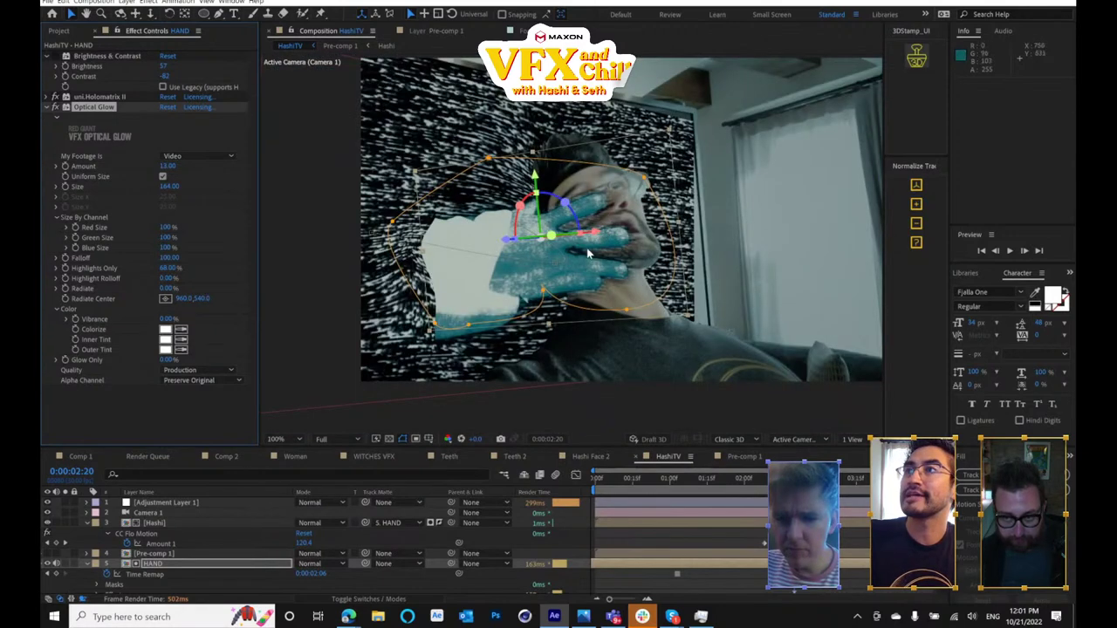
- Examine the Holomatrix II effect options on the HAND layer, checking how the hand looks without Colorization
left_click(162, 412)
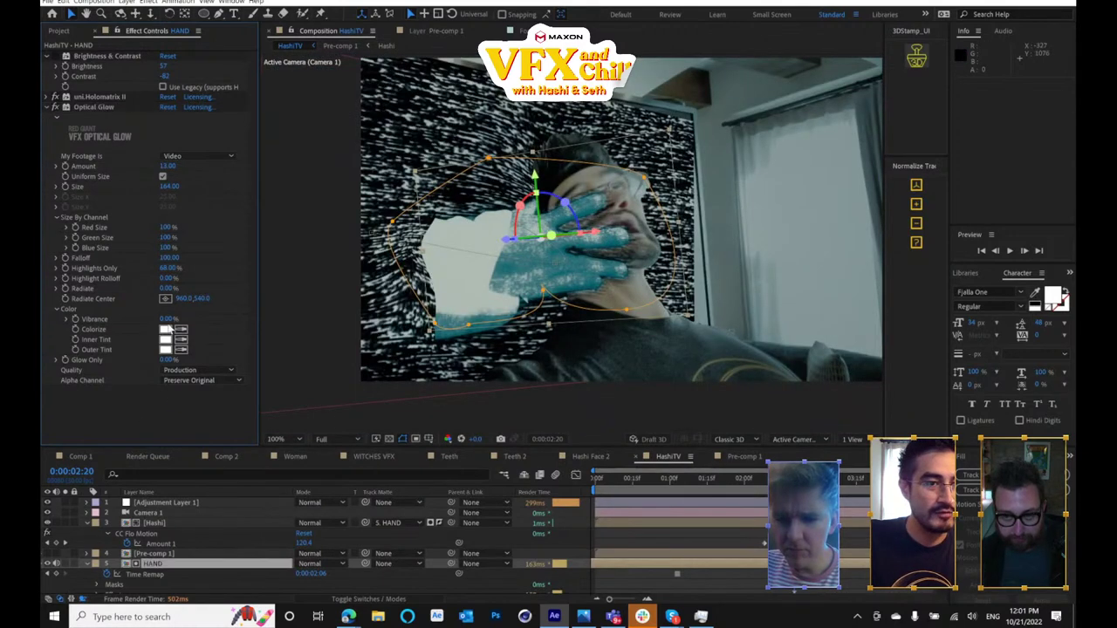
left_click(48, 97)
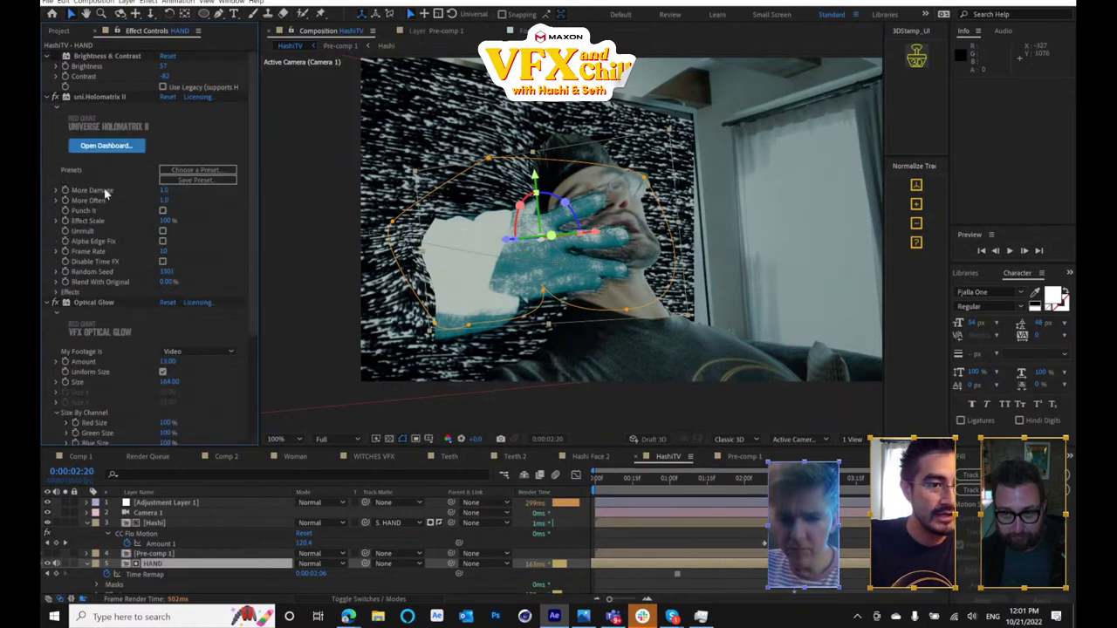
left_click(57, 291)
scroll(148, 175, "down", 5)
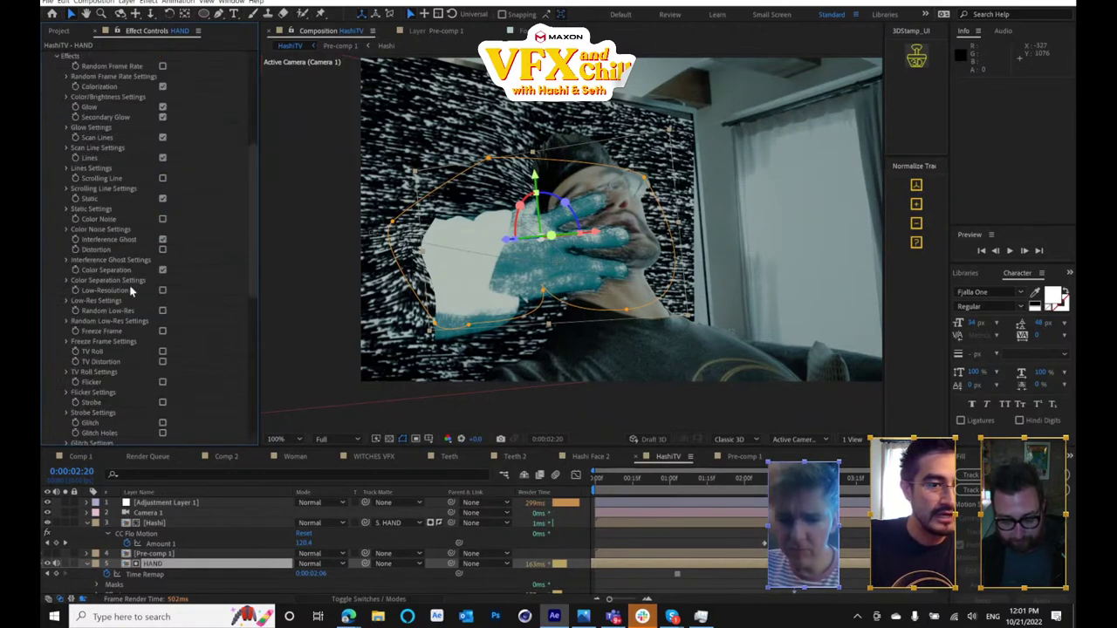
left_click(162, 87)
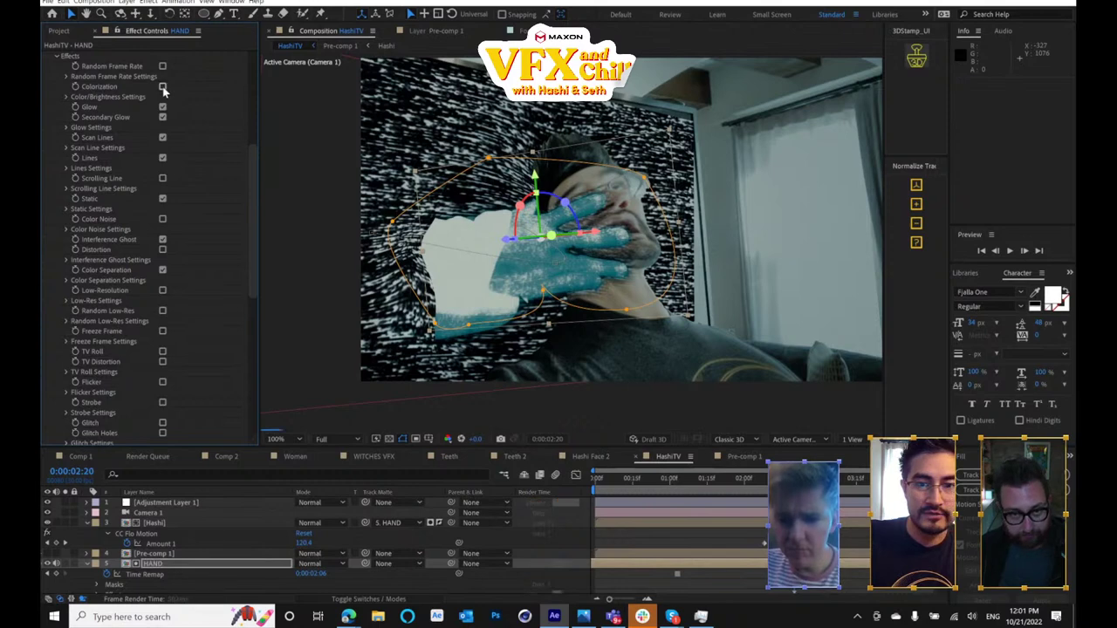
left_click(162, 87)
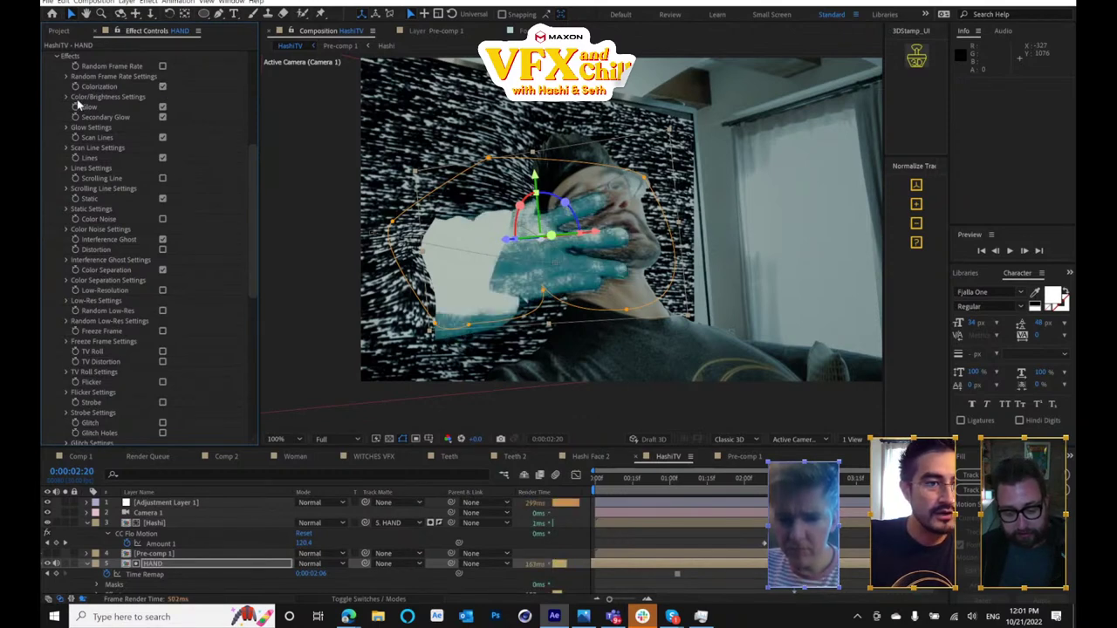
scroll(108, 253, "down", 3)
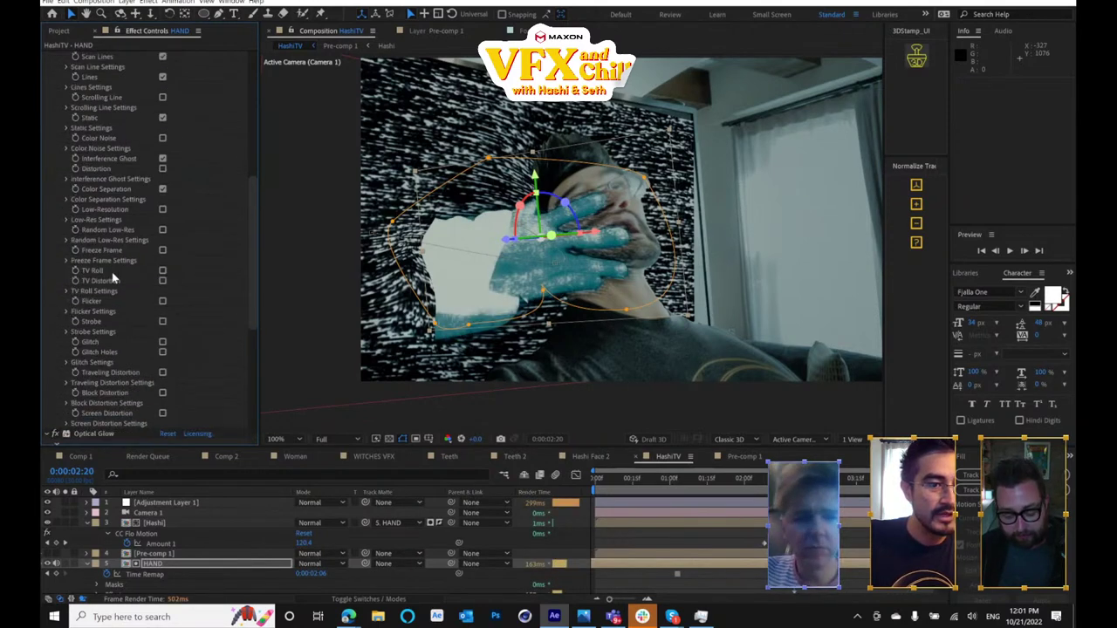
scroll(129, 366, "up", 5)
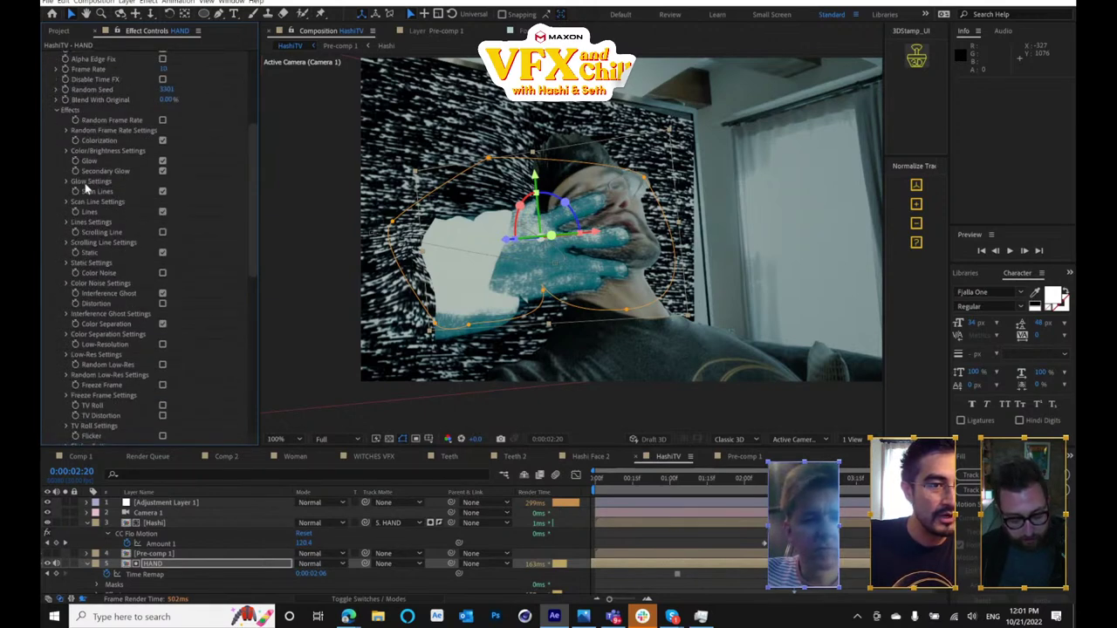
scroll(86, 186, "up", 5)
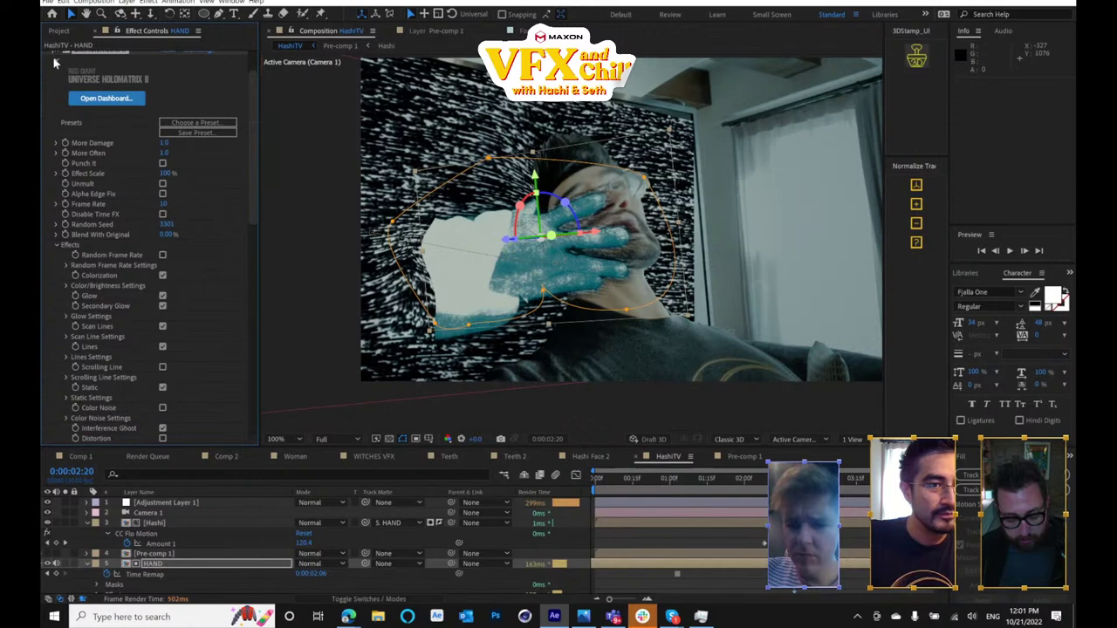
scroll(59, 74, "down", 2)
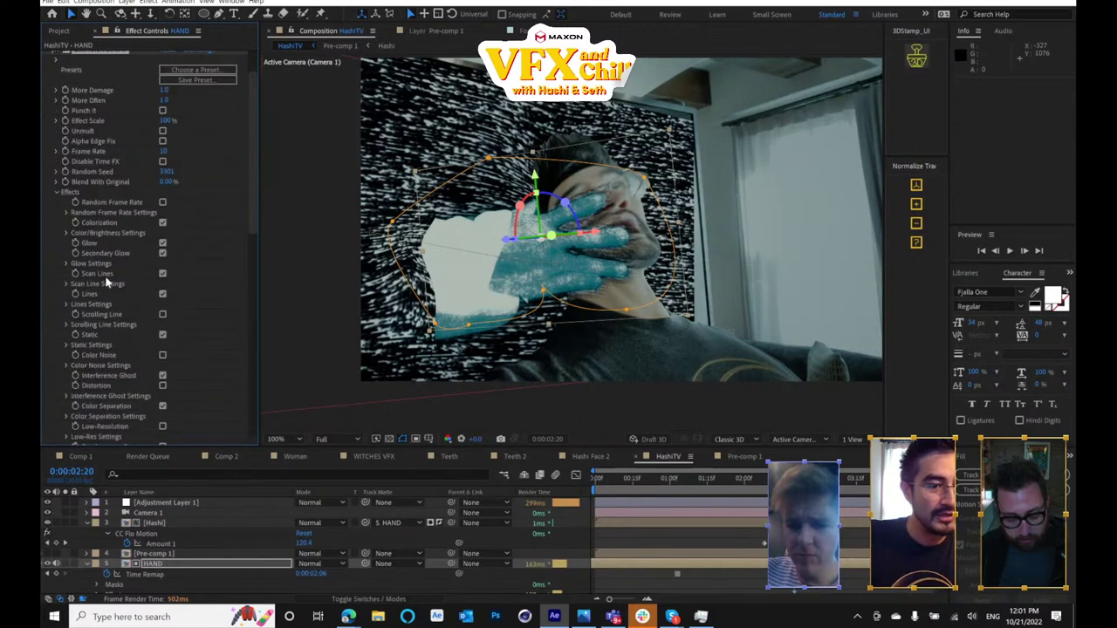
scroll(60, 81, "up", 2)
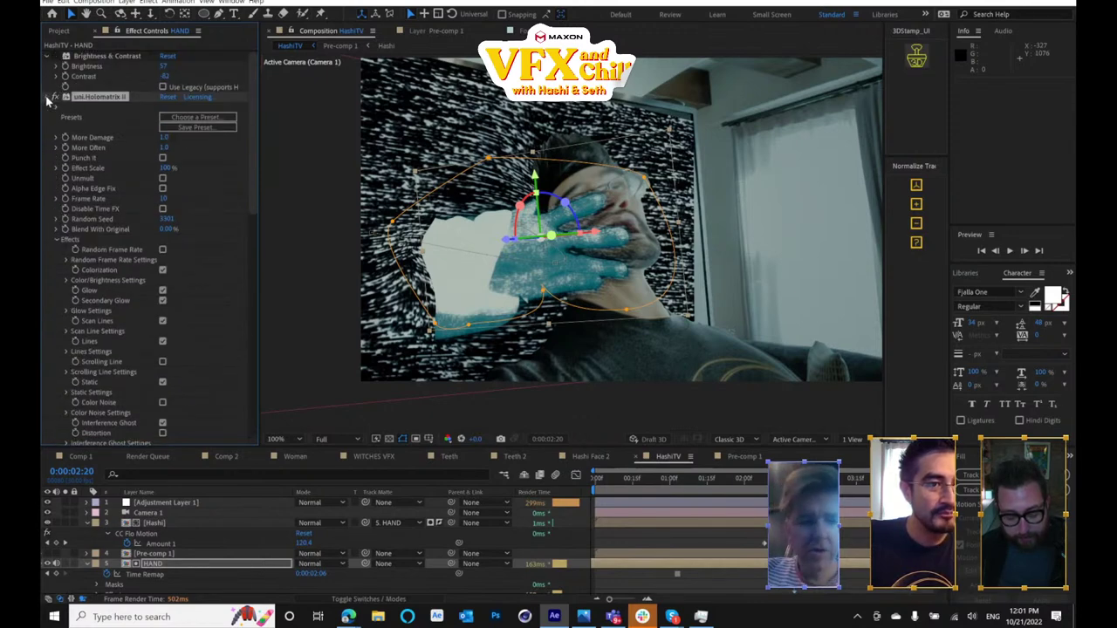
- Try a Hue/Saturation effect on the HAND layer with Master Saturation at -100
left_click(46, 96)
left_click(160, 416)
key("ctrl+space")
type("sat")
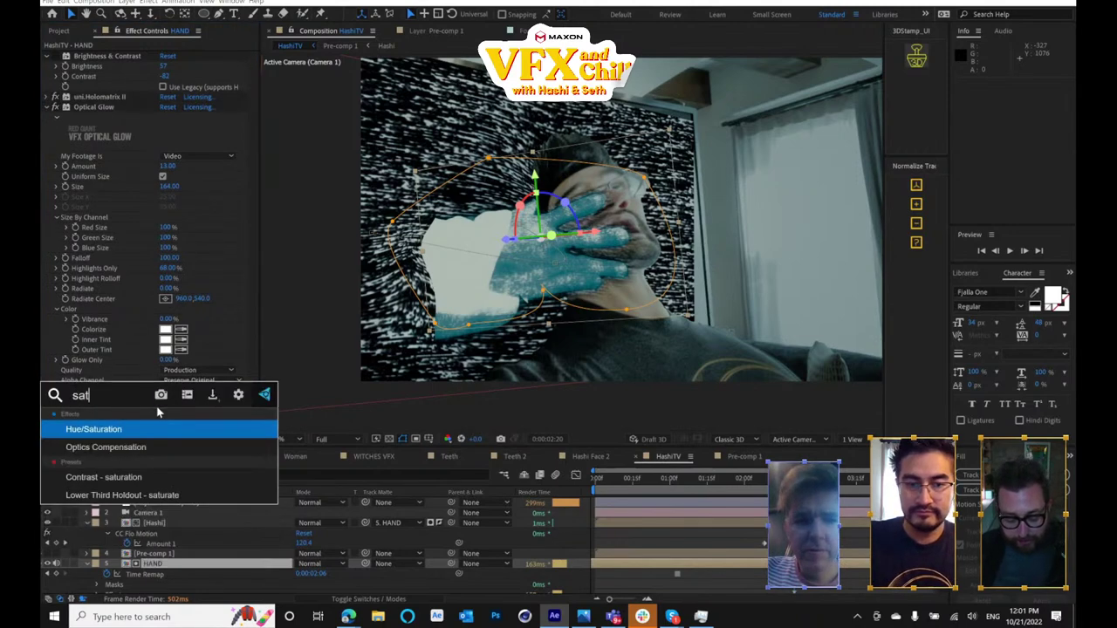
key("Return")
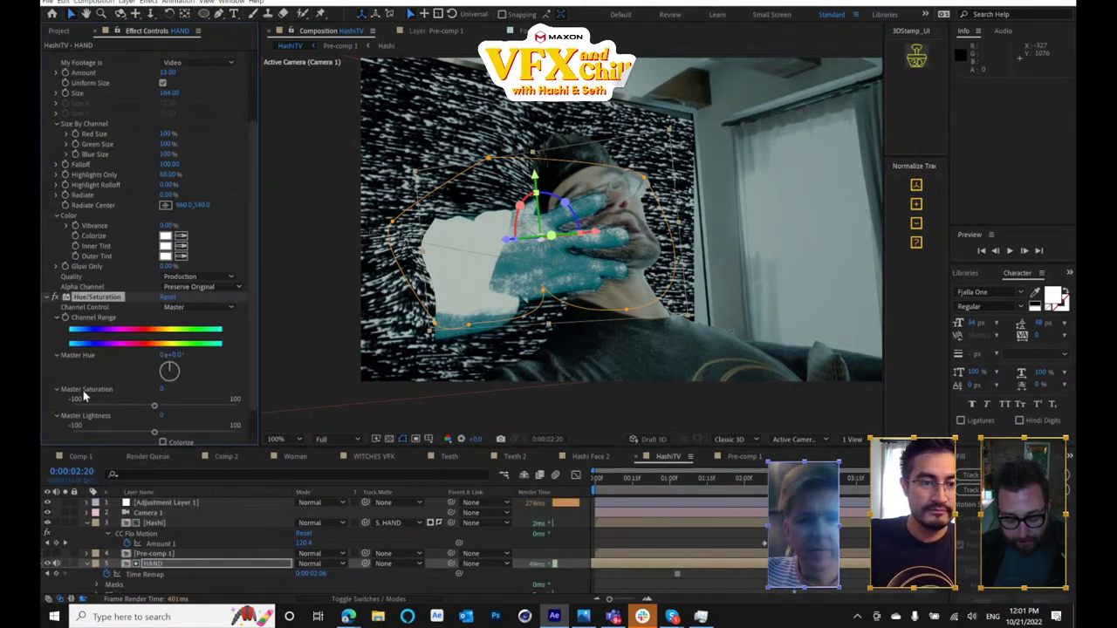
left_click_drag(93, 405, 61, 408)
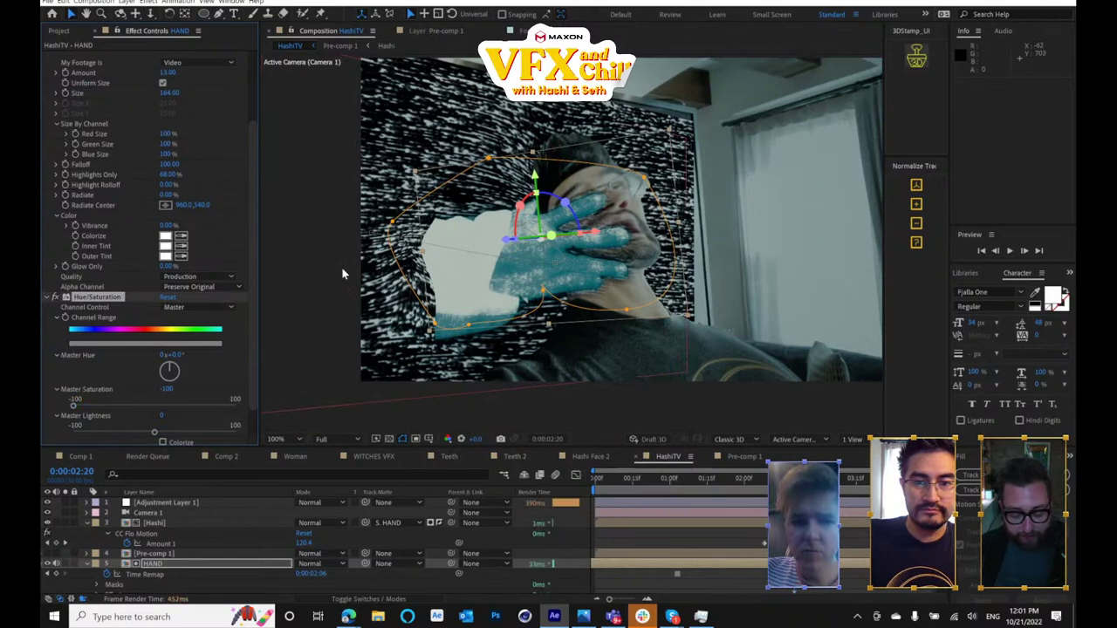
- Place the Hue/Saturation effect directly above Optical Glow and set its Master Lightness to -13
left_click_drag(103, 303, 140, 123)
left_click_drag(139, 62, 141, 65)
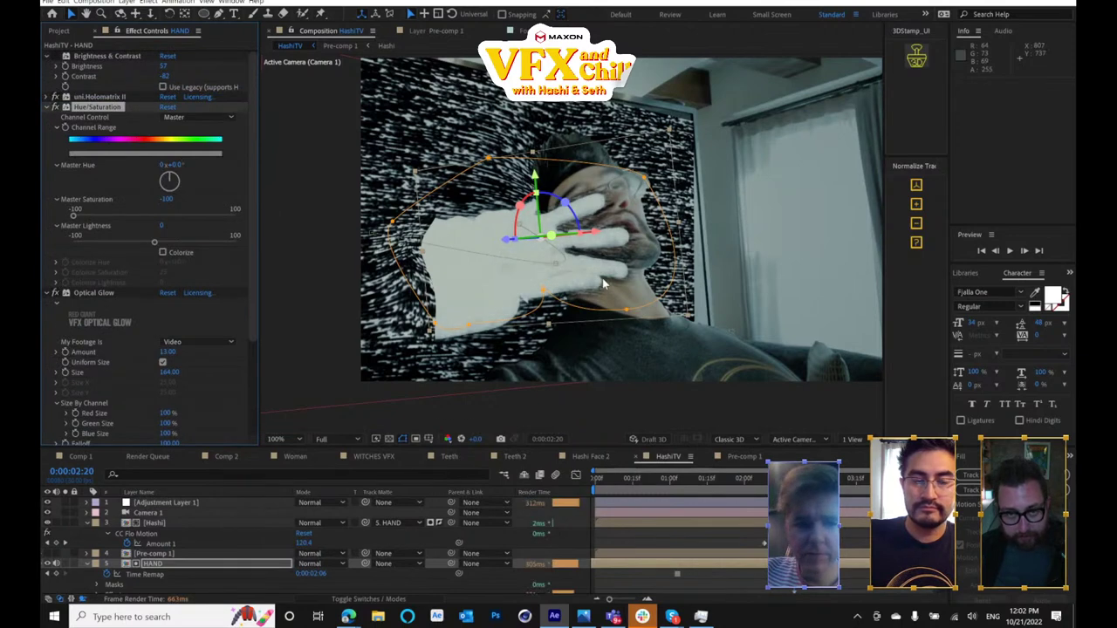
mouse_move(136, 245)
left_mouse_down()
mouse_move(124, 244)
mouse_move(140, 248)
left_mouse_up()
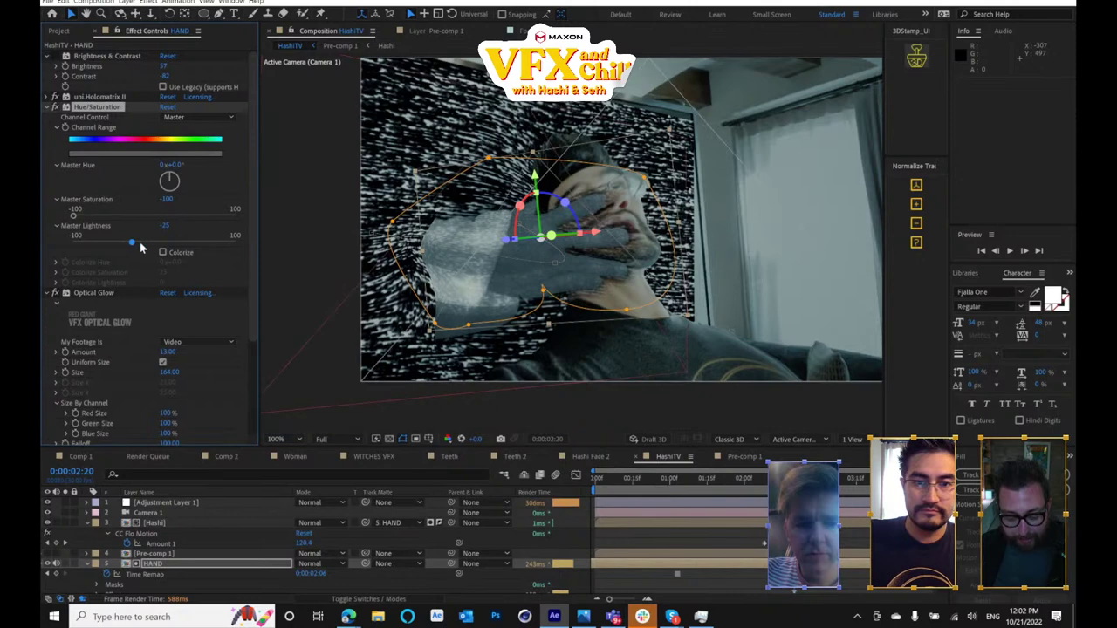
mouse_move(140, 243)
left_mouse_down()
mouse_move(117, 239)
mouse_move(157, 243)
mouse_move(143, 245)
left_mouse_up()
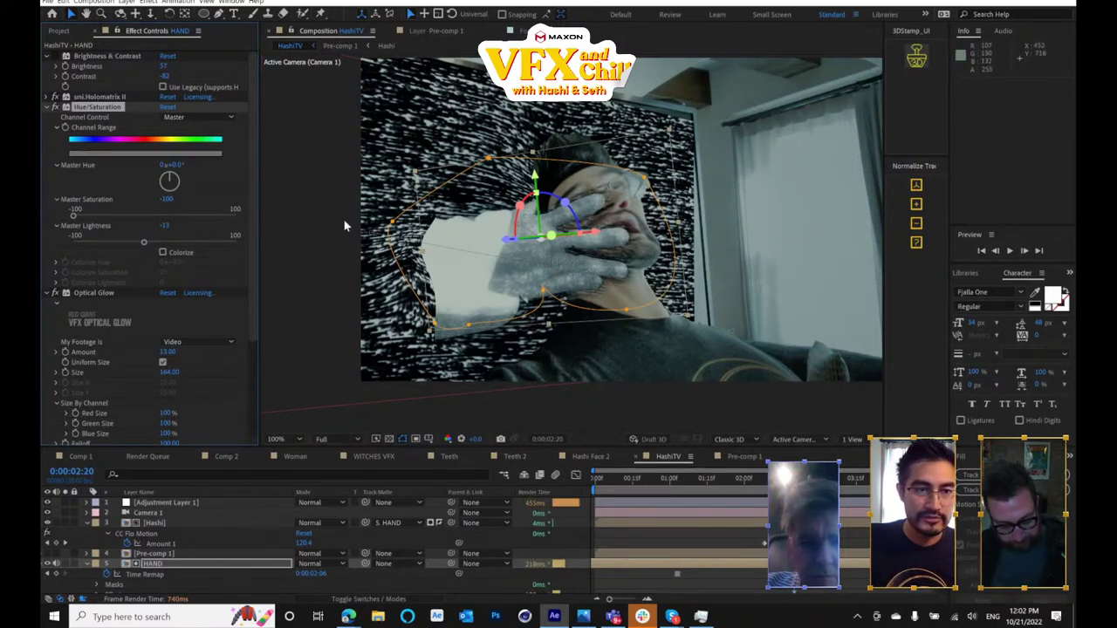
- Switch off Hue/Saturation and Optical Glow on the HAND layer and try a contrast of -63 in Brightness & Contrast
left_click(50, 110)
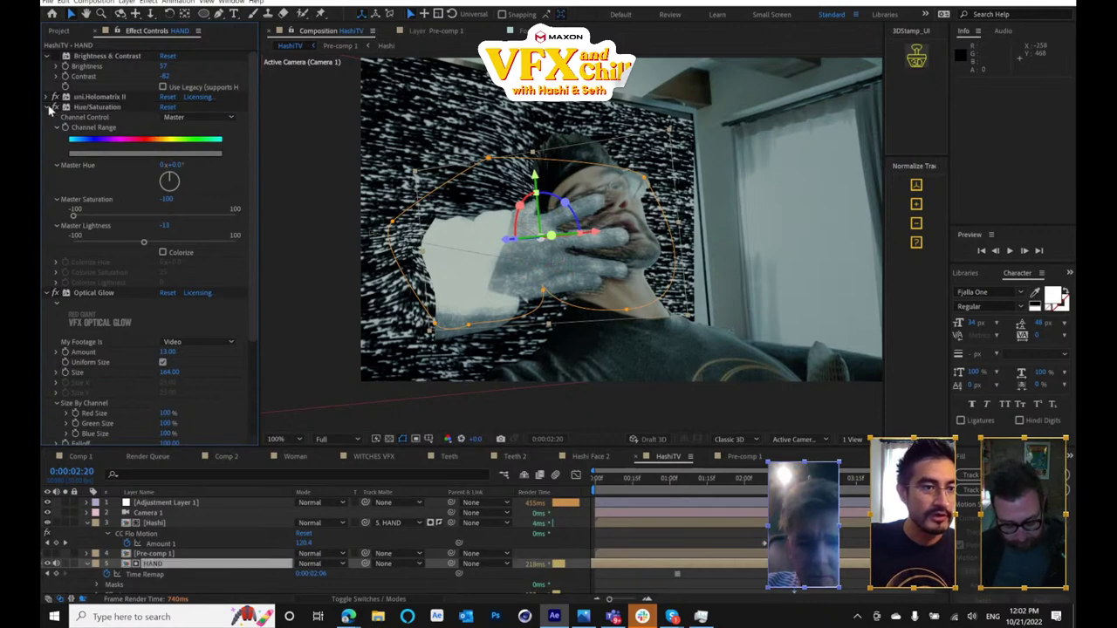
left_click(48, 108)
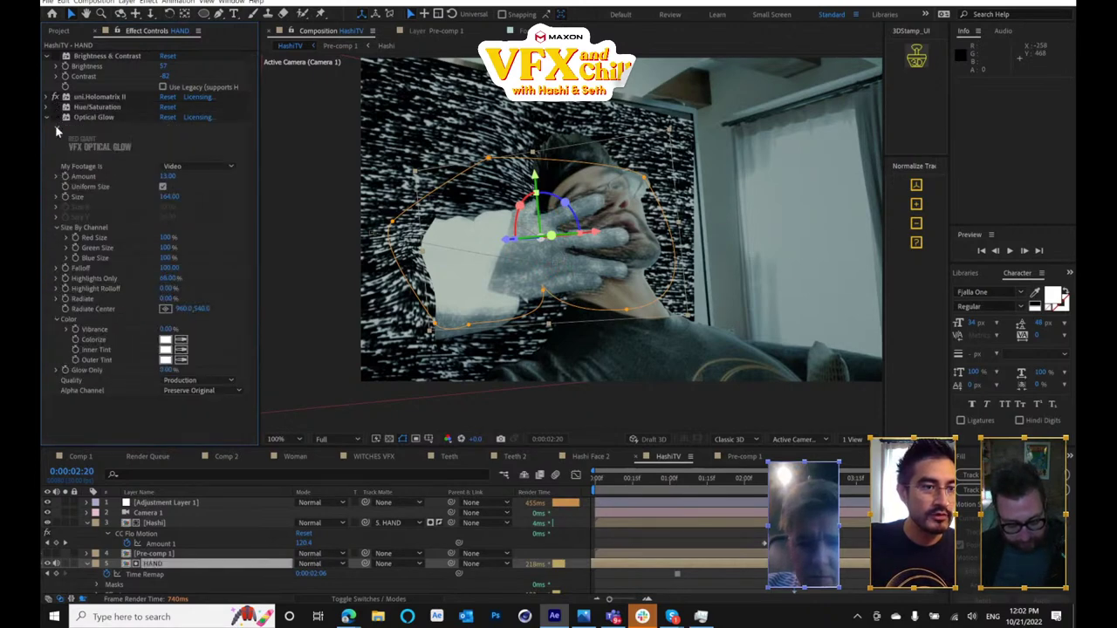
left_click(98, 98)
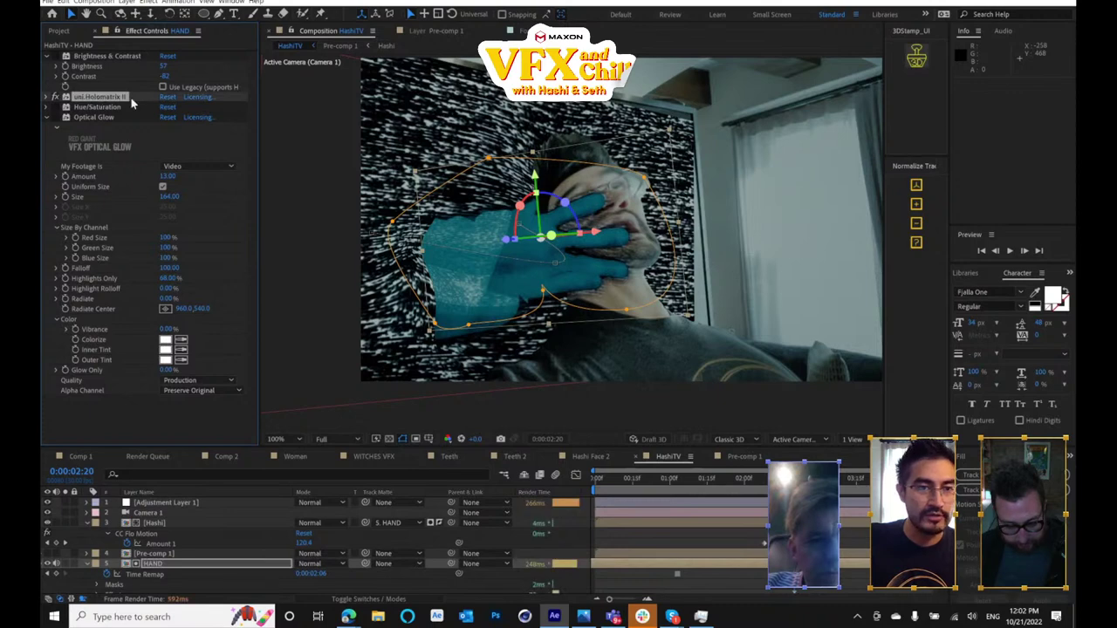
left_click(164, 98)
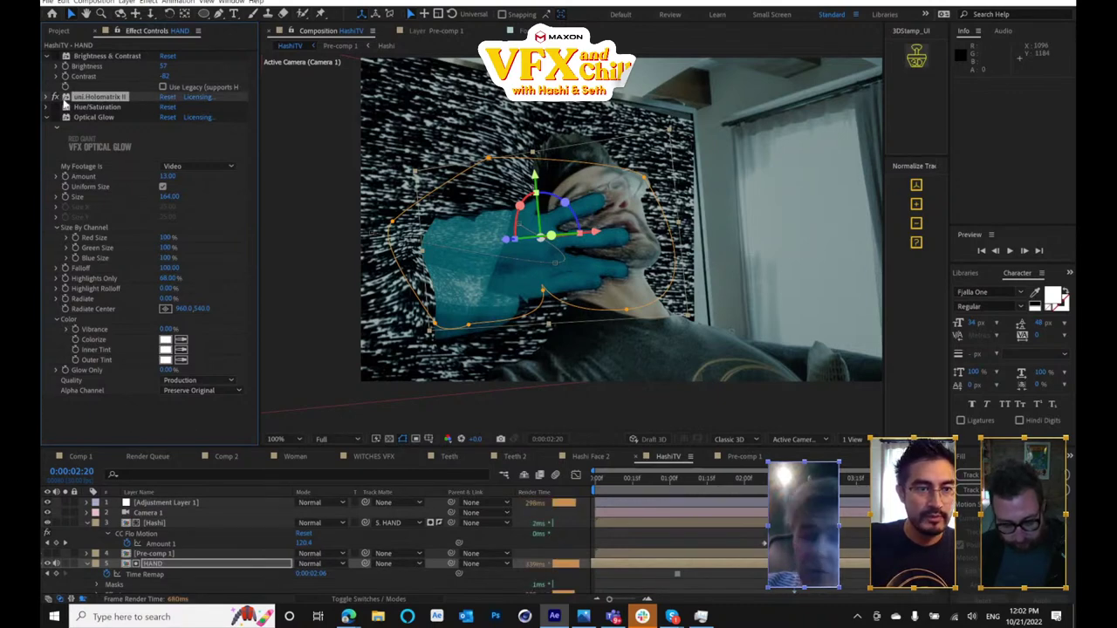
left_click(55, 56)
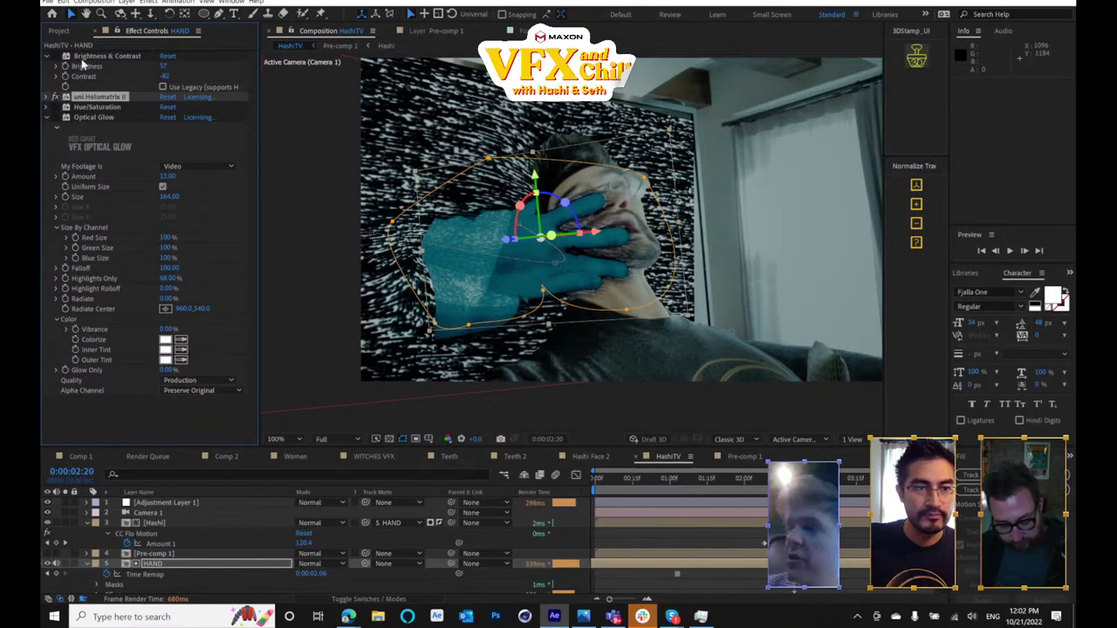
left_click_drag(163, 76, 174, 77)
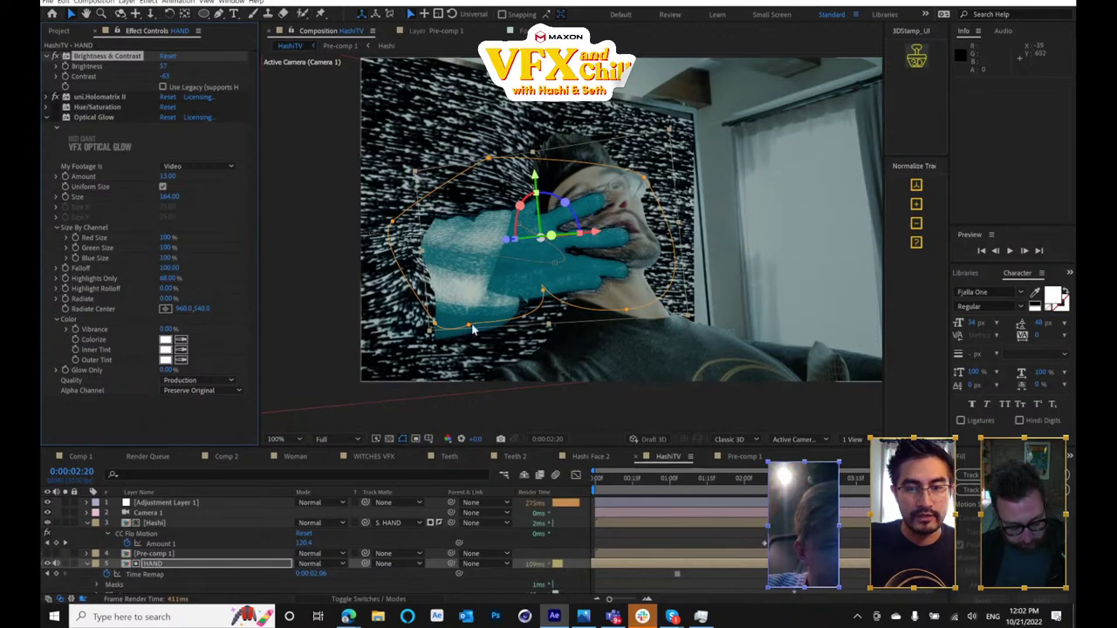
- Step back through the HAND layer's recent effect edits, redoing the Optical Glow changes but leaving out Hue/Saturation
key("ctrl+z")
key("ctrl+z")
key("ctrl+z")
key("ctrl+z")
key("ctrl+z")
key("ctrl+z")
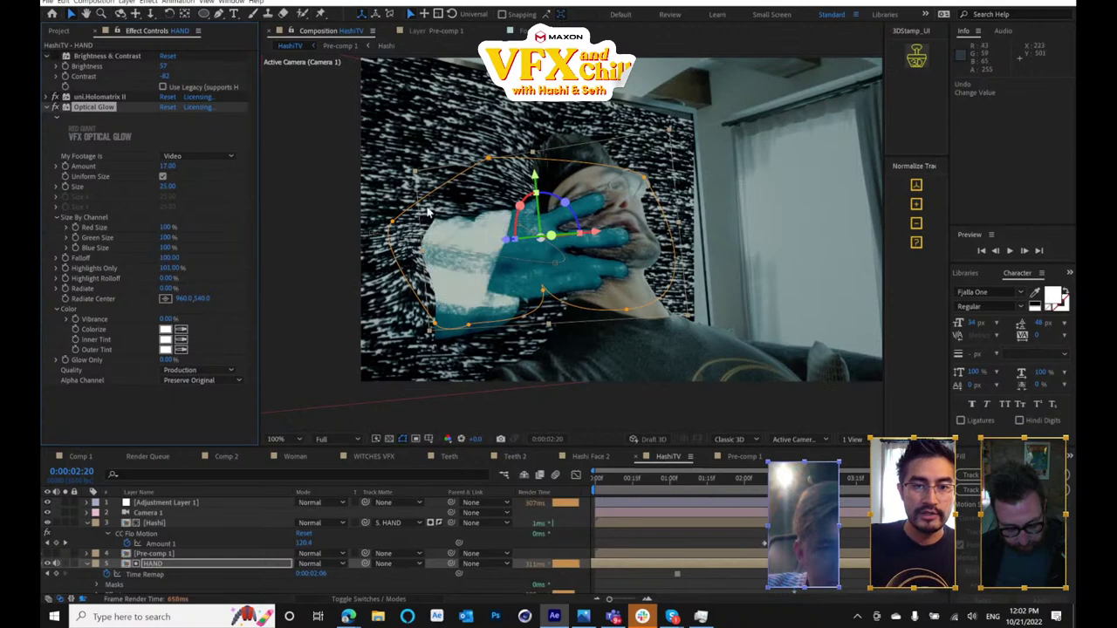
key("ctrl+z")
key("ctrl+z")
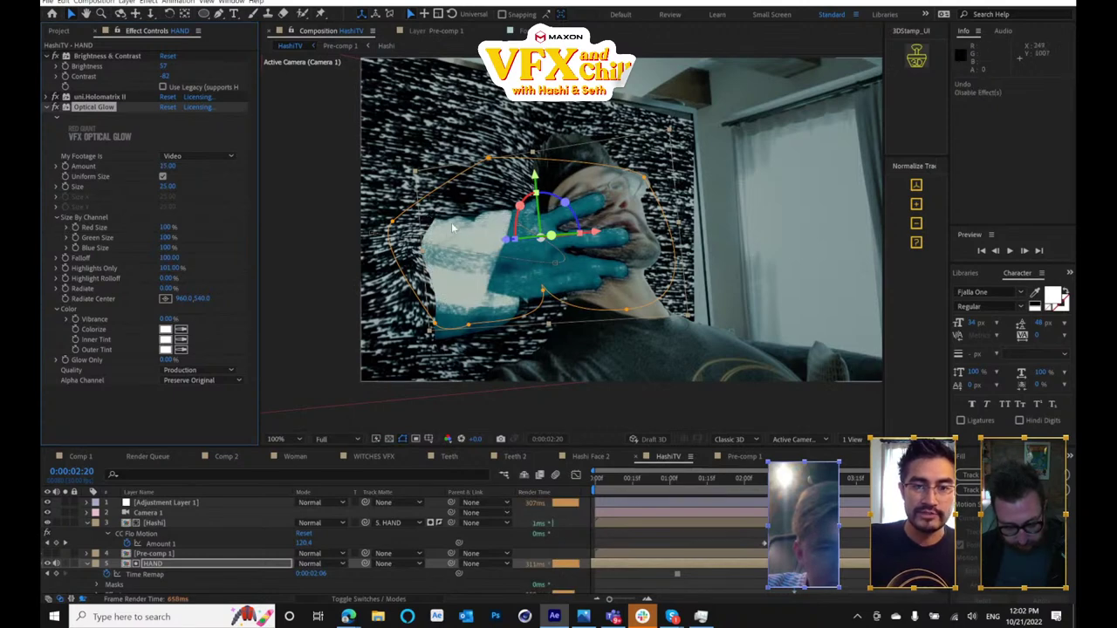
key("ctrl+z")
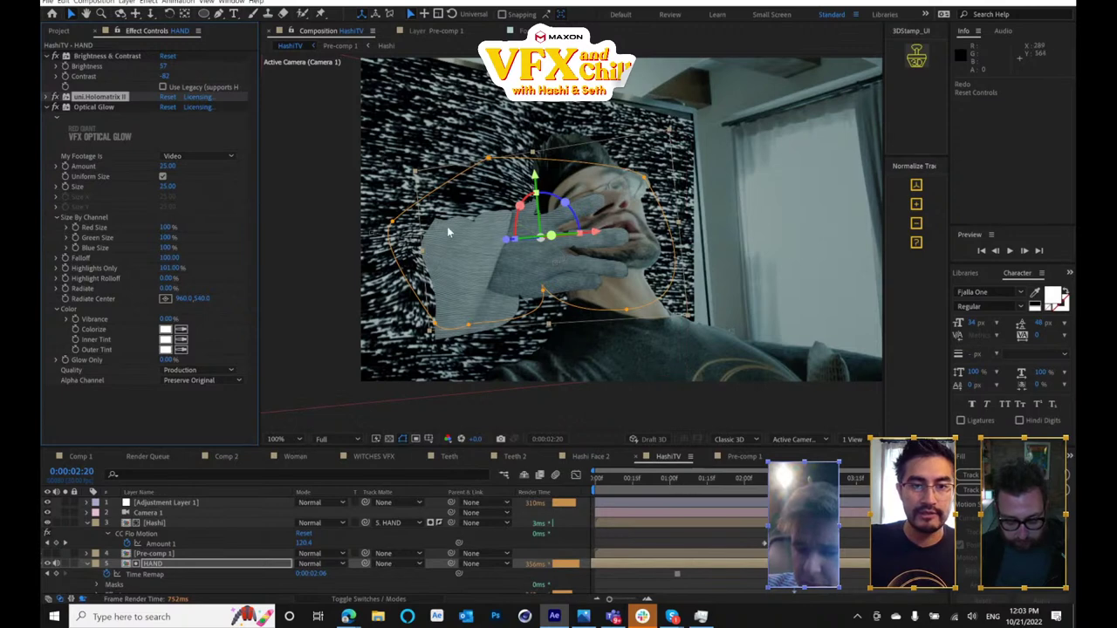
key("ctrl+z")
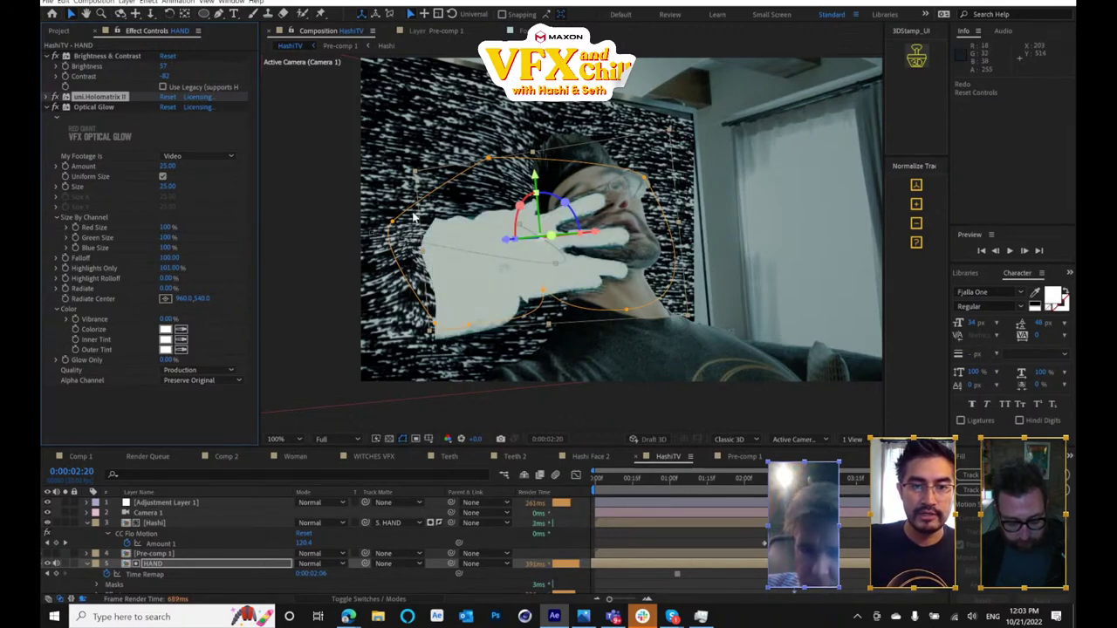
key("Down")
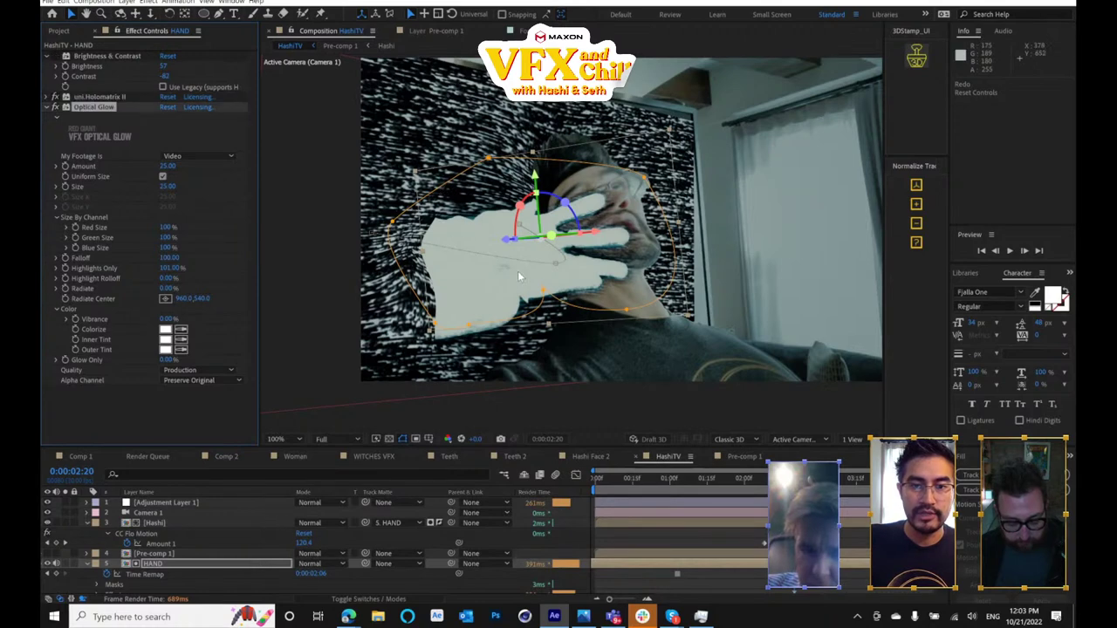
key("ctrl+z")
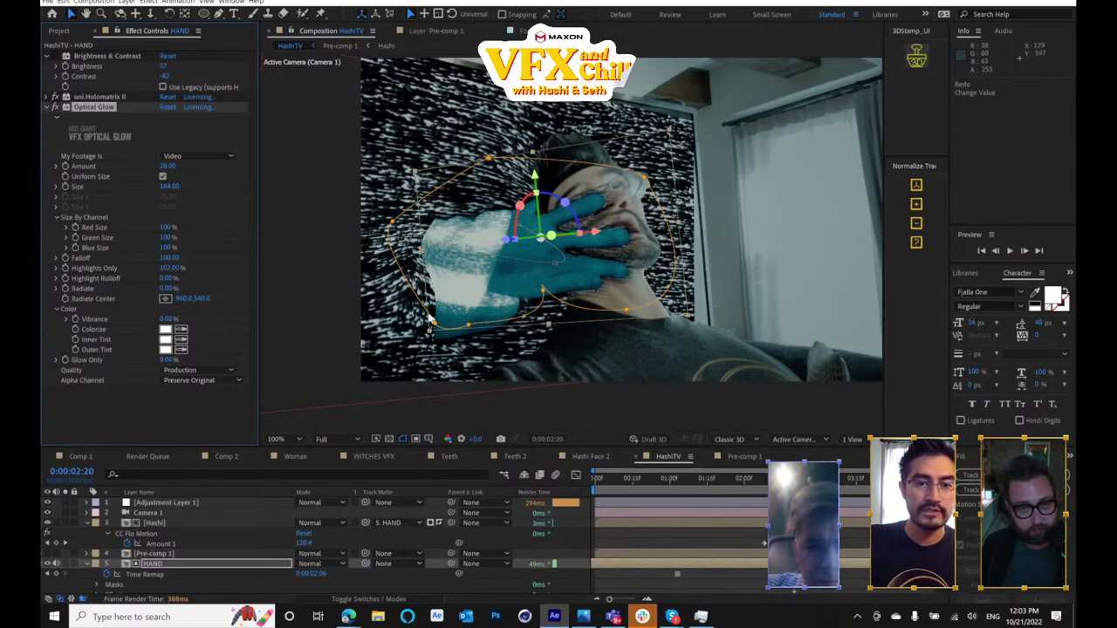
key("ctrl+shift+z")
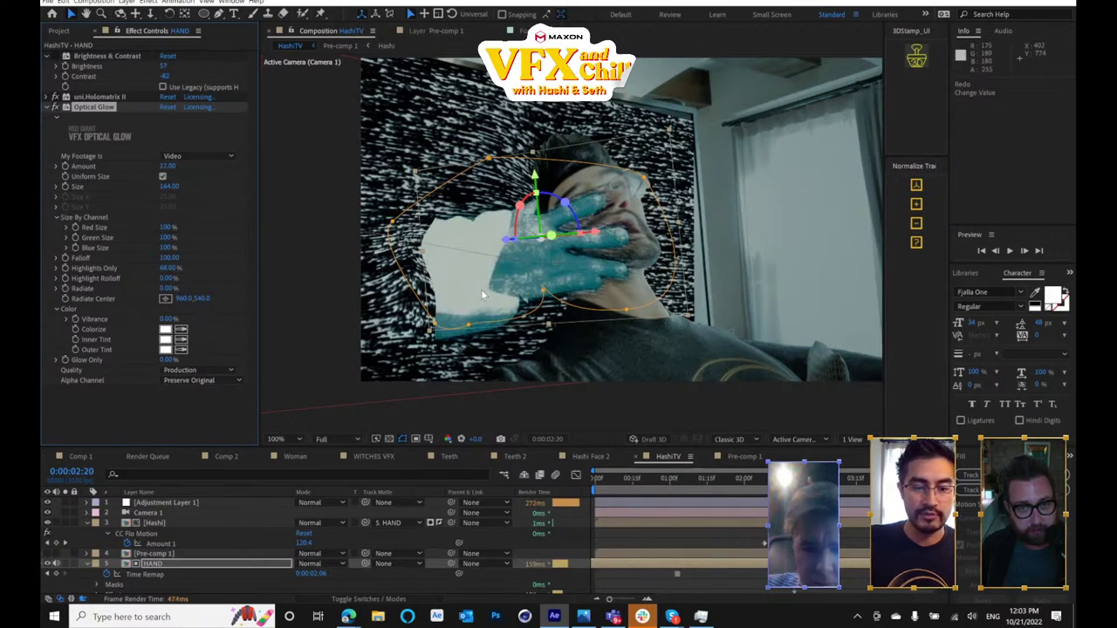
- Try a second Brightness & Contrast effect after Optical Glow on the HAND layer, with brightness -25 and contrast 53
right_click(148, 373)
left_click(97, 405)
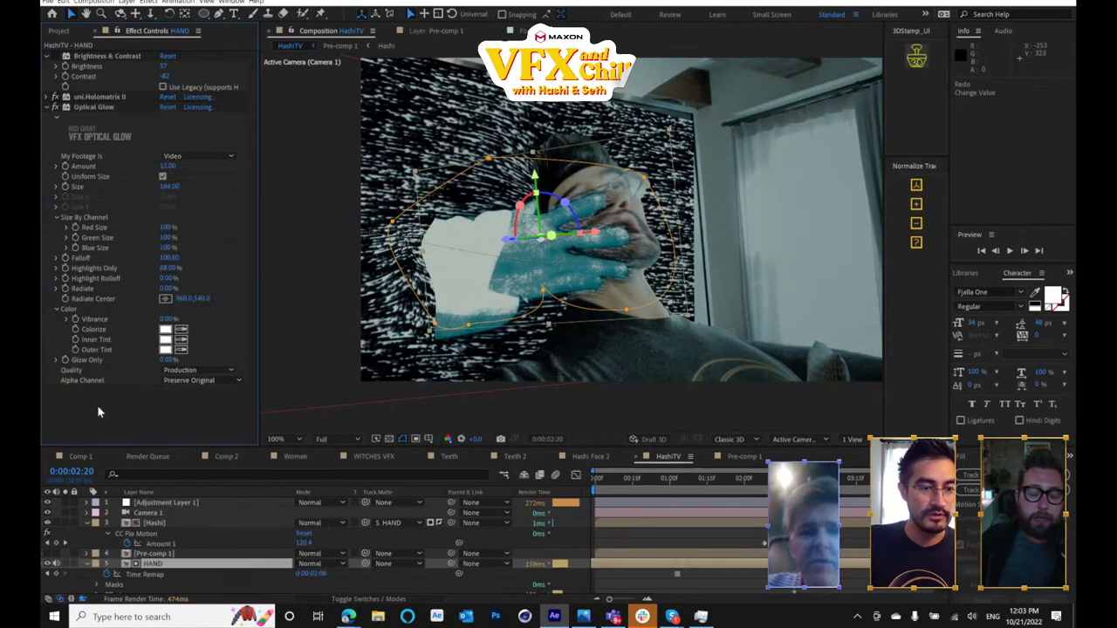
right_click(124, 418)
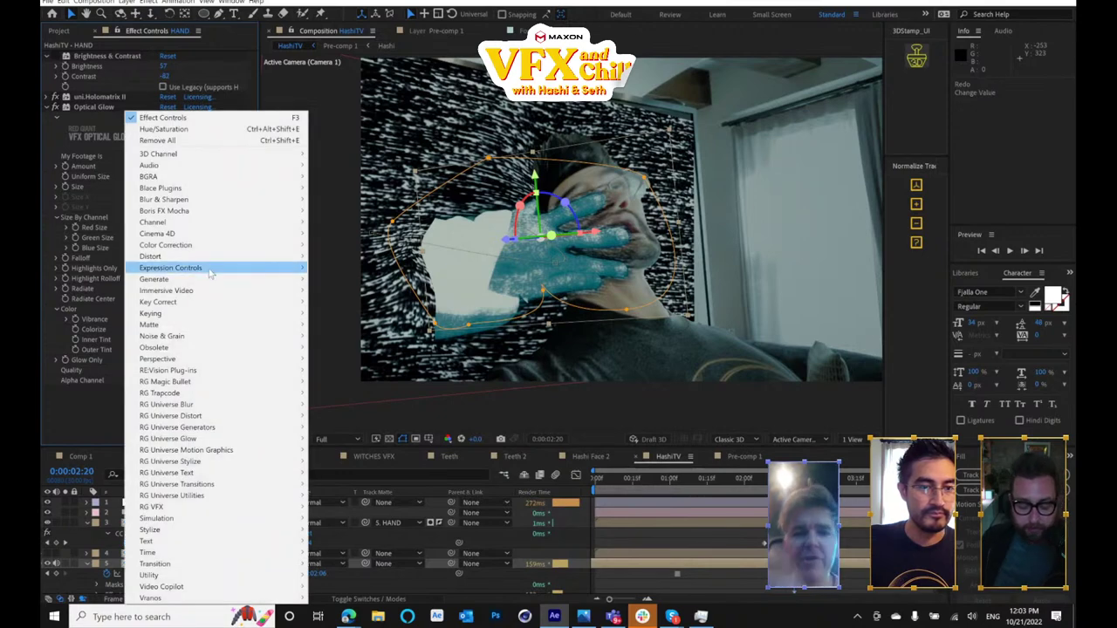
mouse_move(204, 245)
left_click(332, 283)
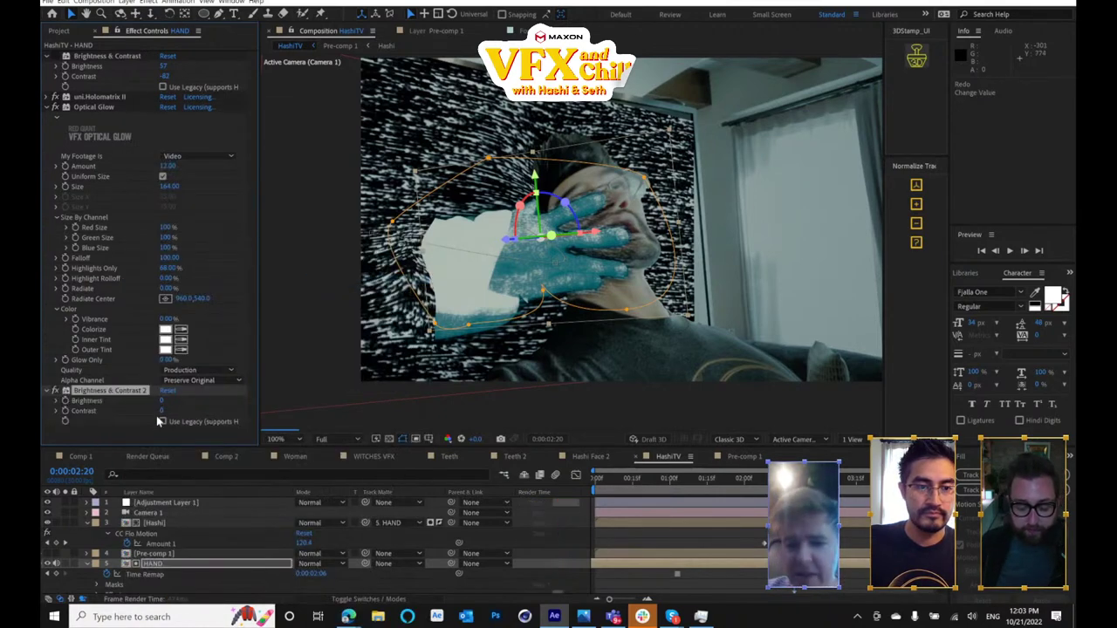
mouse_move(161, 411)
left_mouse_down()
mouse_move(196, 415)
mouse_move(150, 406)
left_mouse_up()
- Try Extend (Unmult) as the HAND layer's Optical Glow alpha channel and vary the second Brightness & Contrast effect, including brightness -59
left_click(176, 567)
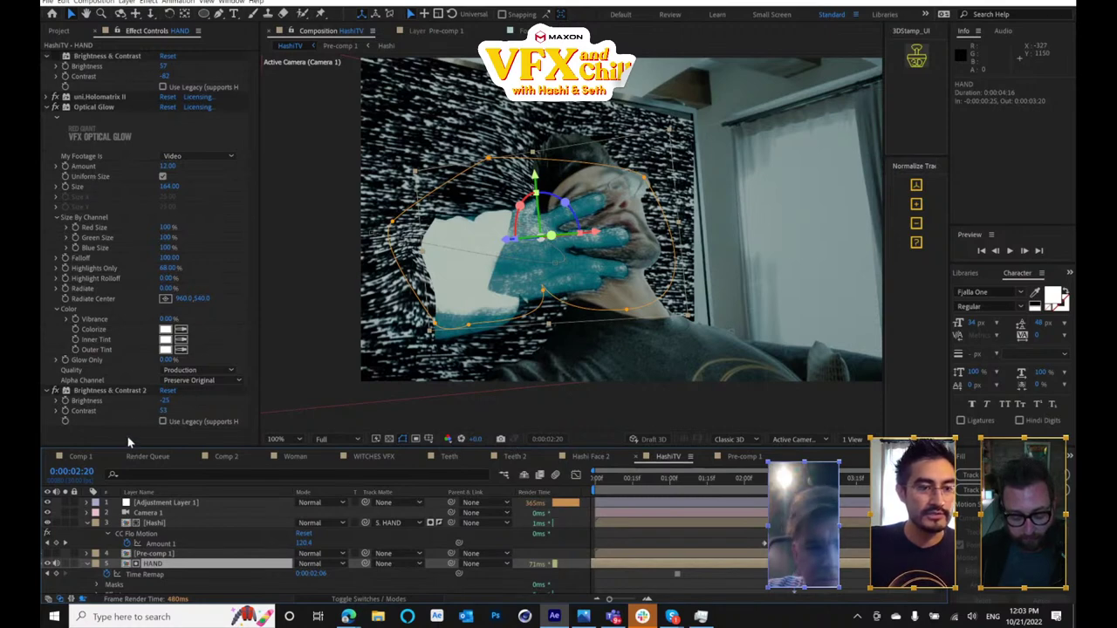
scroll(182, 533, "down", 2)
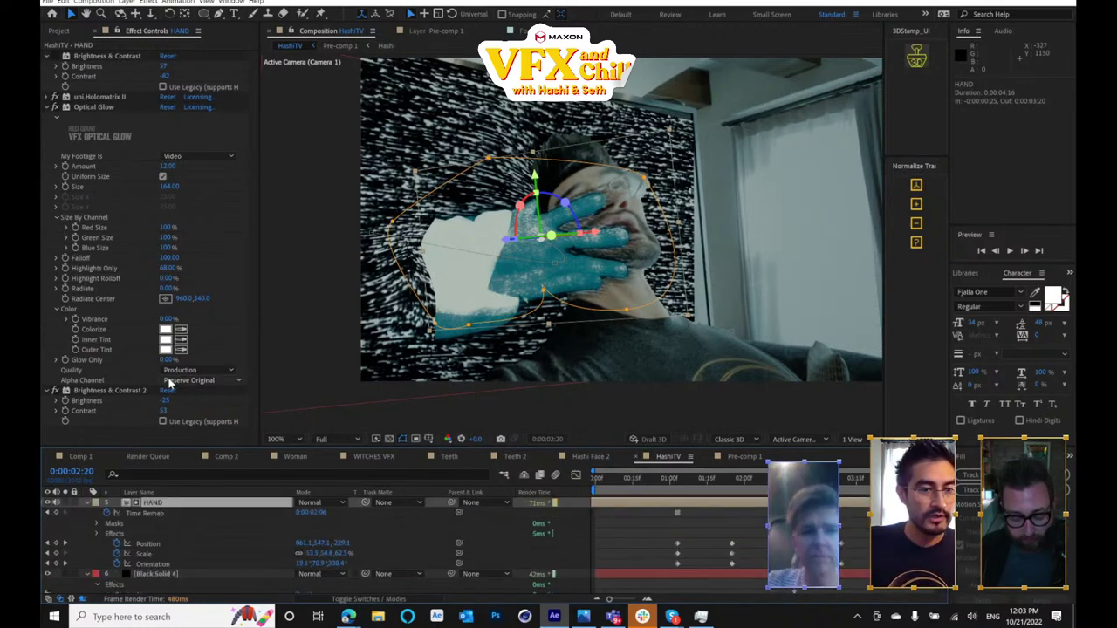
left_click(207, 380)
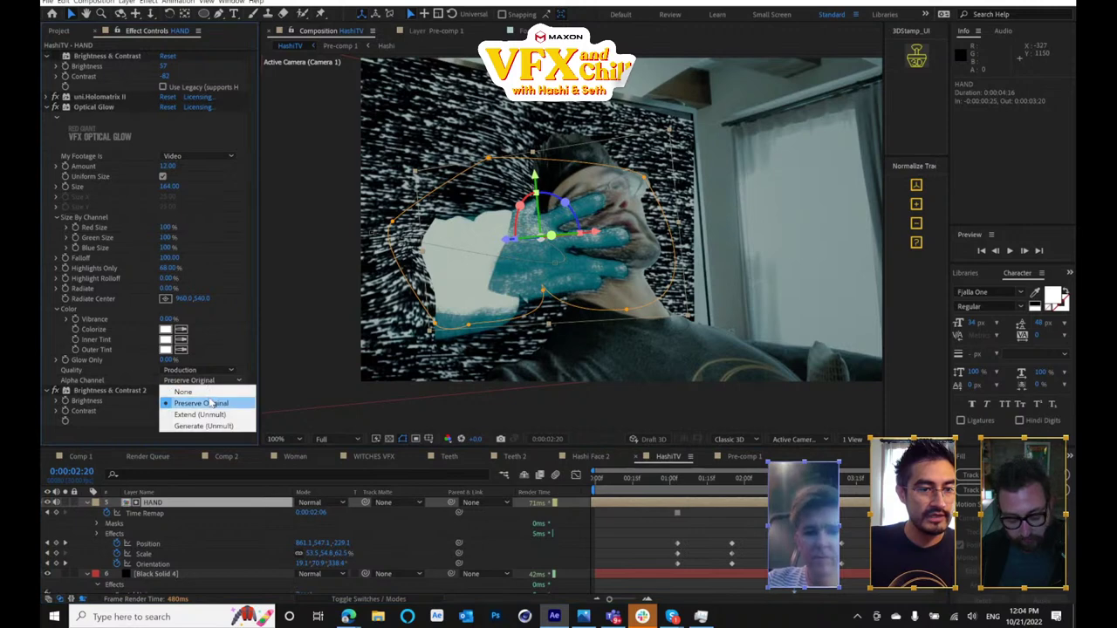
left_click(213, 414)
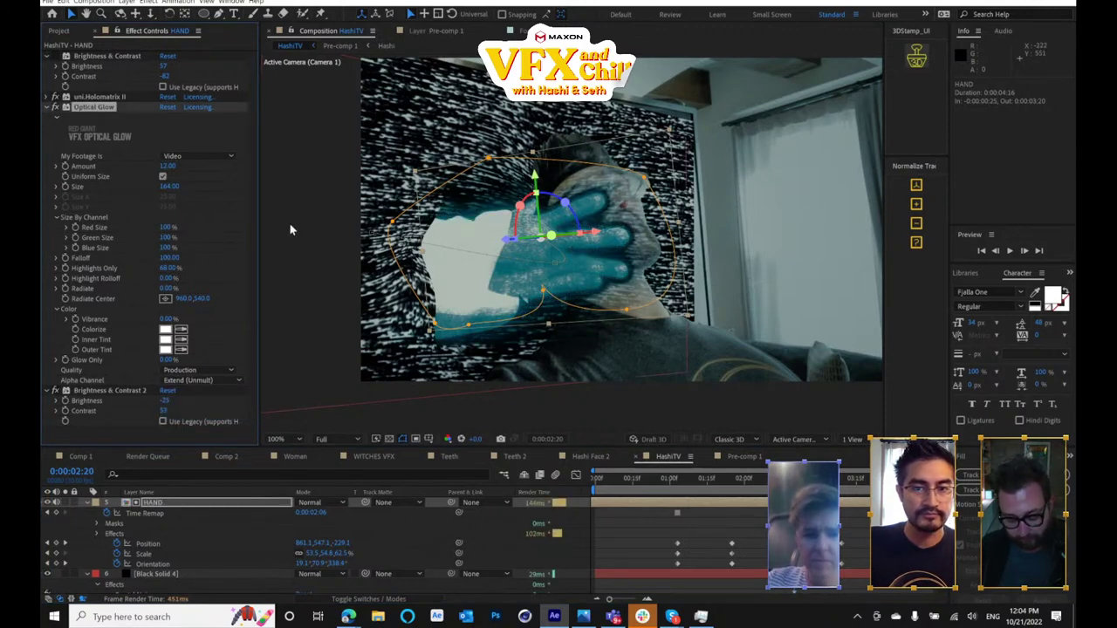
mouse_move(165, 402)
left_mouse_down()
mouse_move(187, 404)
mouse_move(143, 398)
left_mouse_up()
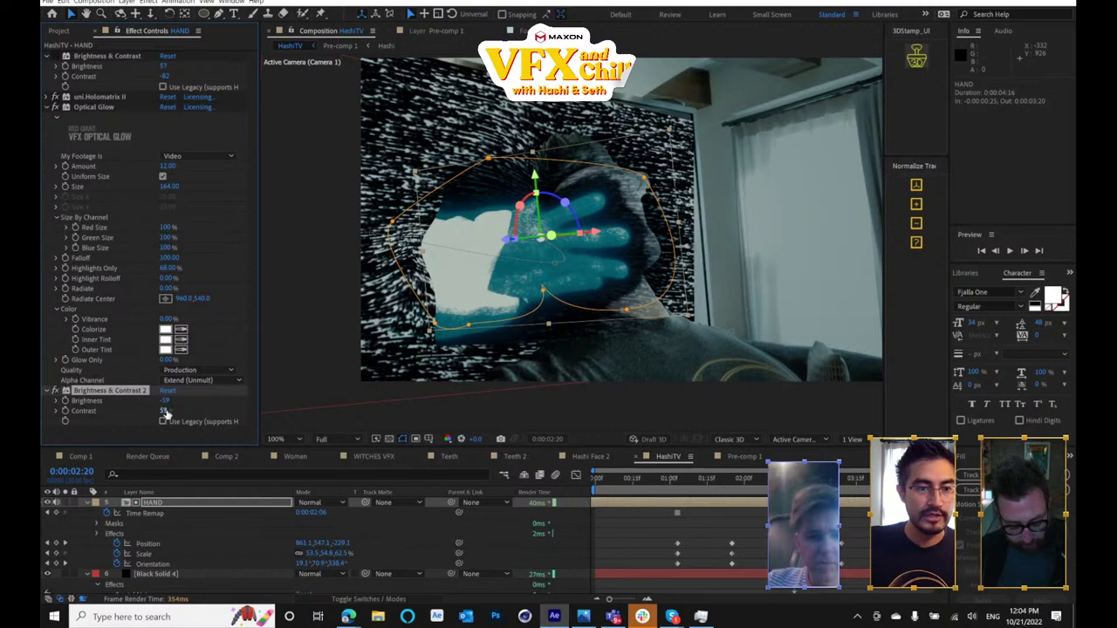
left_click_drag(210, 413, 328, 418)
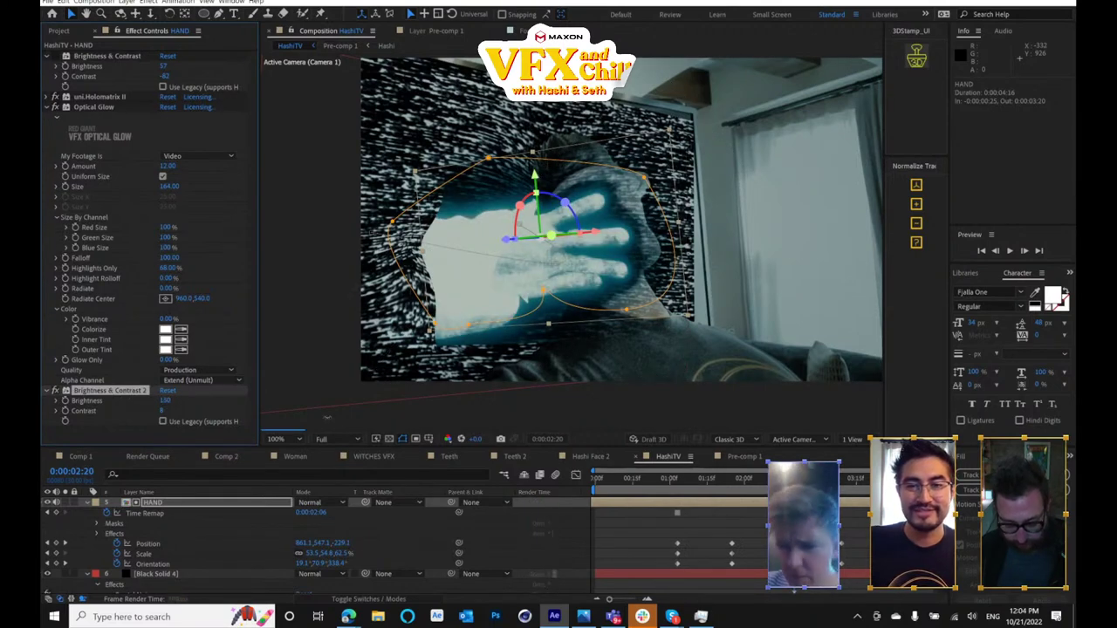
- Undo the second Brightness & Contrast effect, the Extend (Unmult) alpha setting and the latest Optical Glow value changes
key("ctrl+z")
key("ctrl+z")
key("ctrl+z")
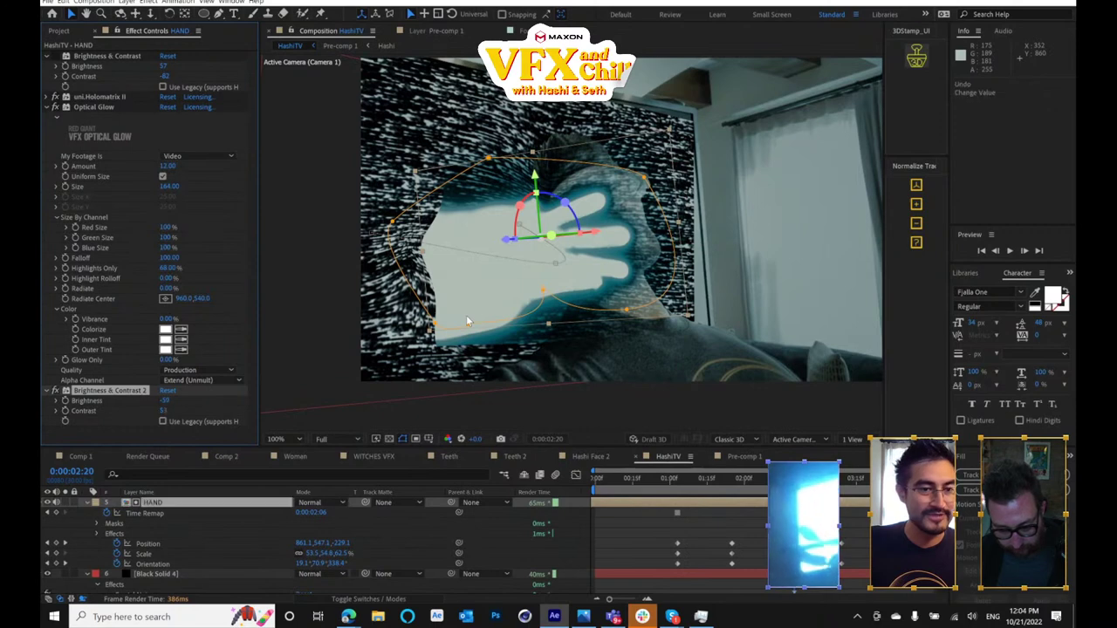
key("ctrl+z")
key("ctrl+z")
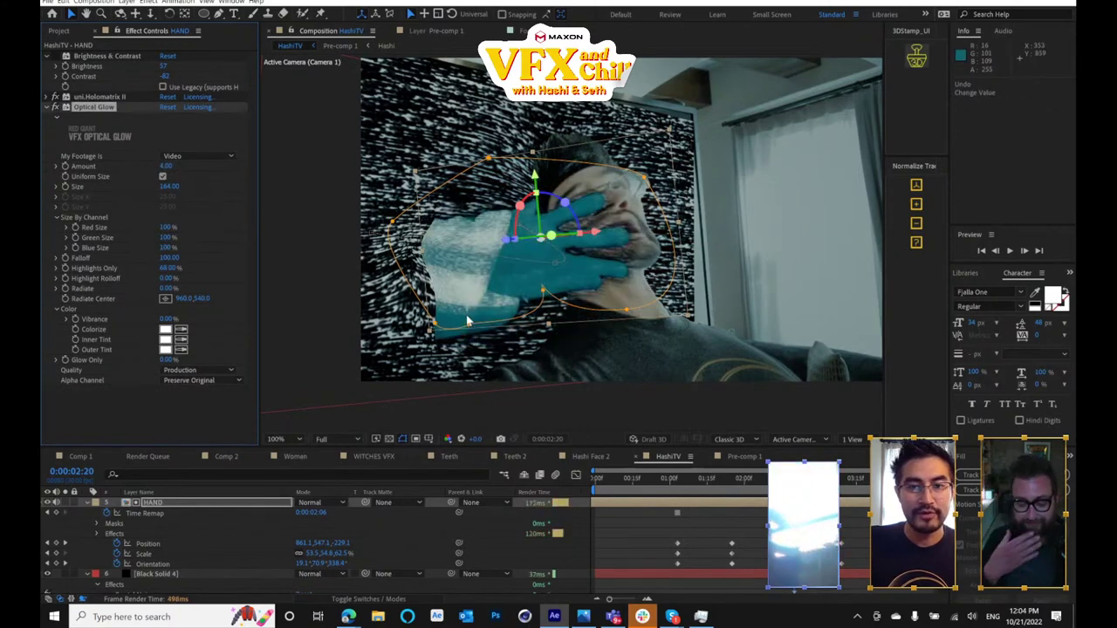
- Add a Black & White effect after Optical Glow on the HAND layer
left_click(157, 418)
right_click(168, 417)
left_click(106, 432)
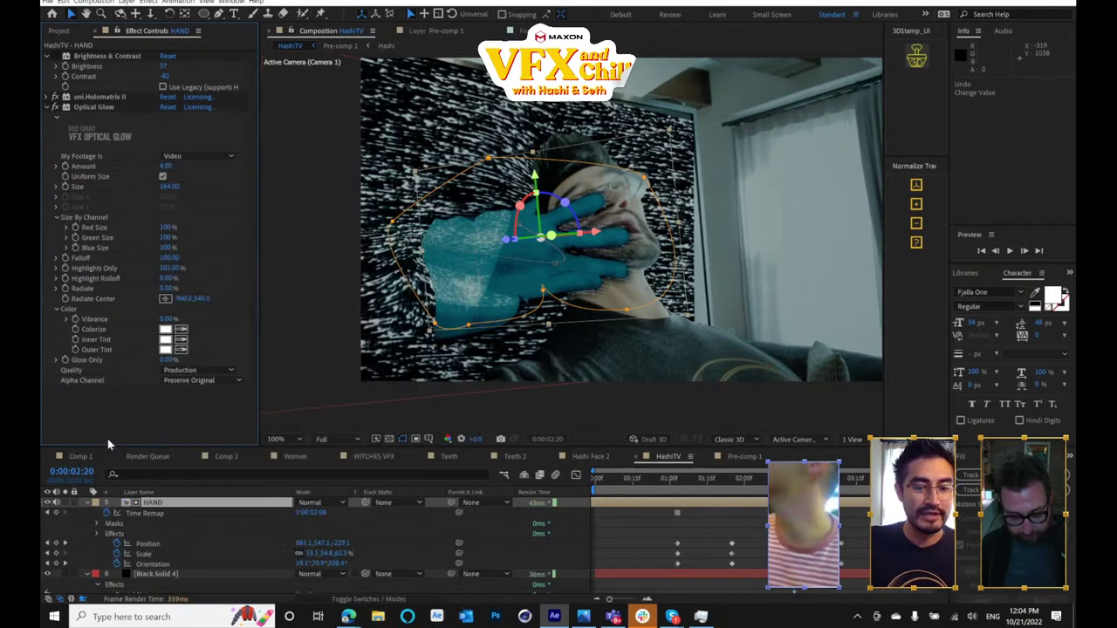
key("ctrl+space")
type("bl")
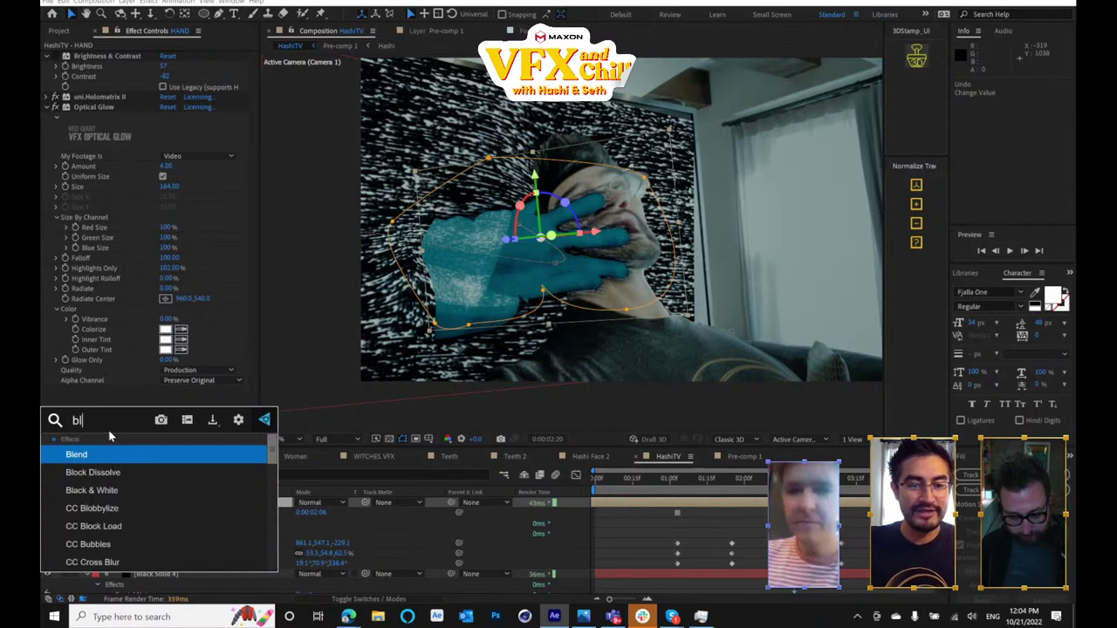
type("ack")
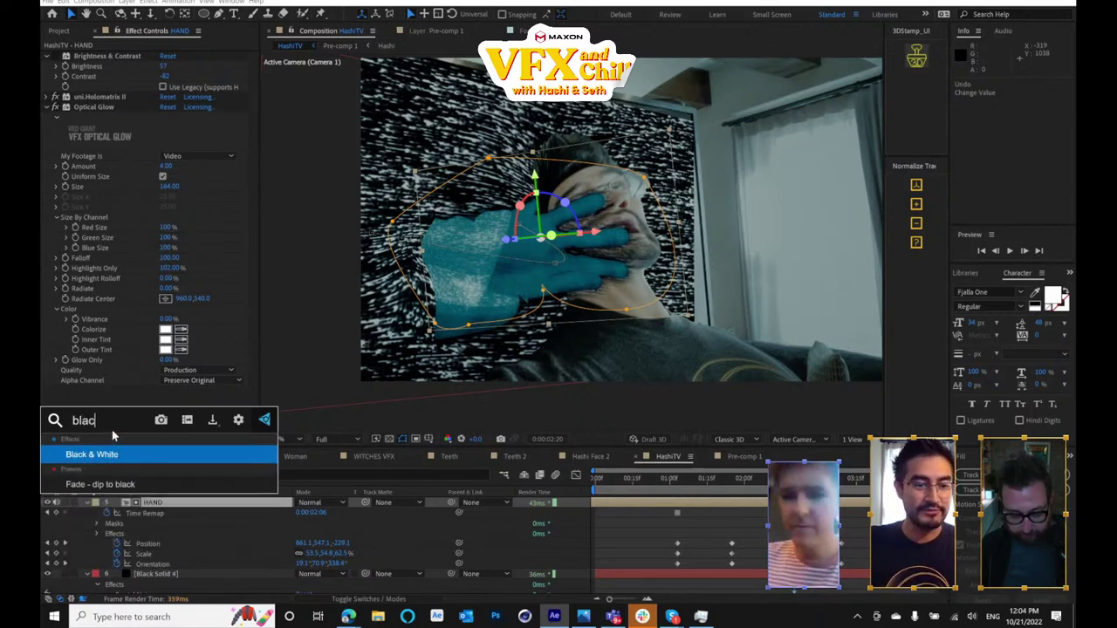
key("ctrl+space")
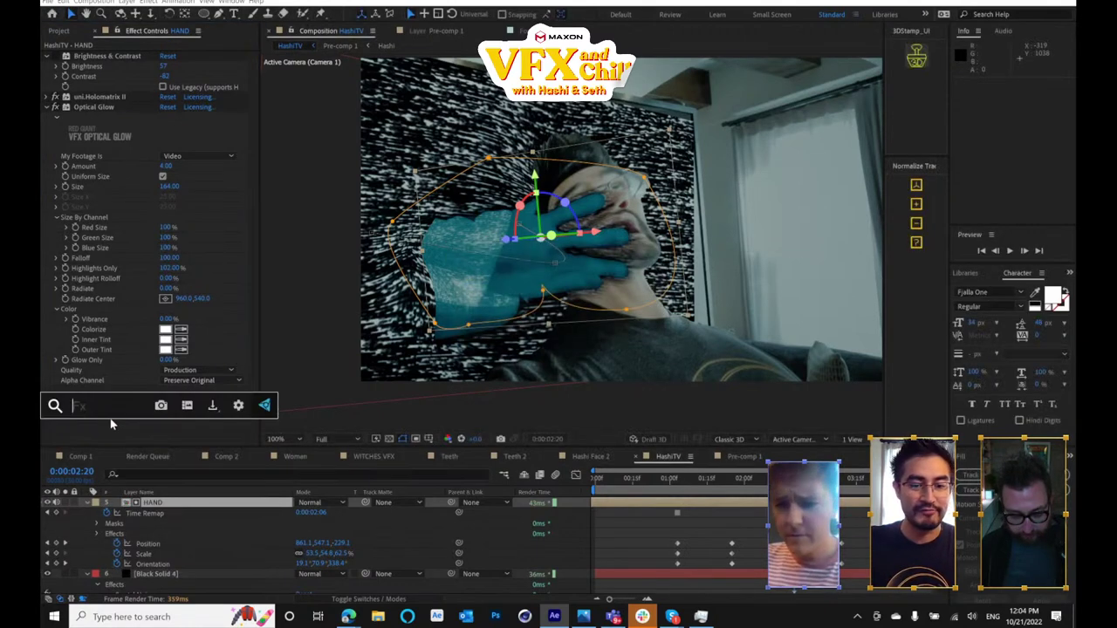
type("bla")
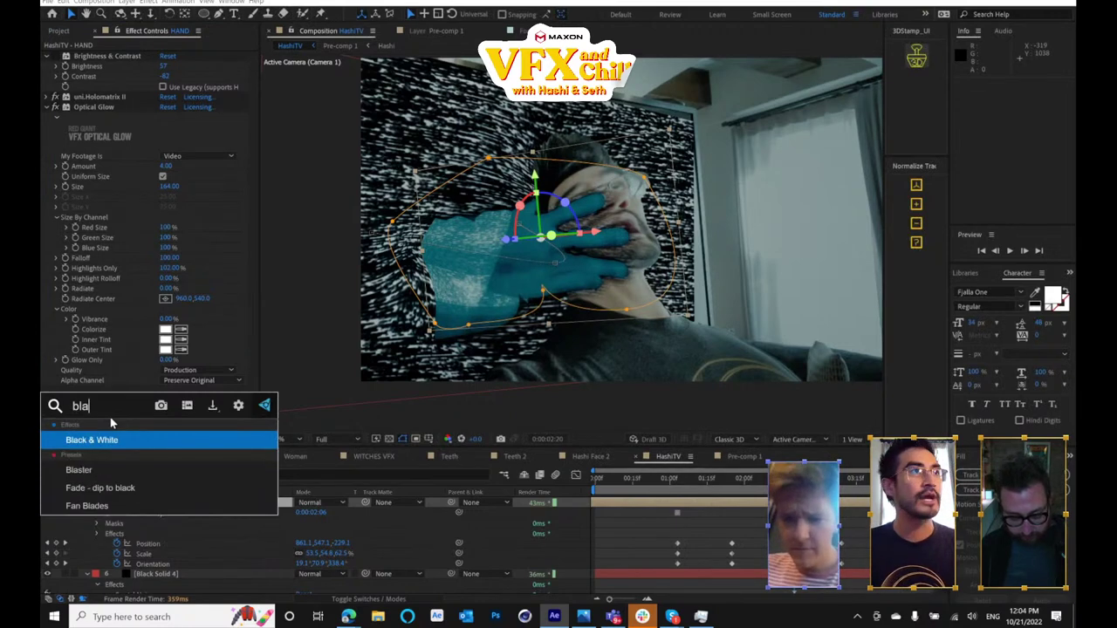
key("Return")
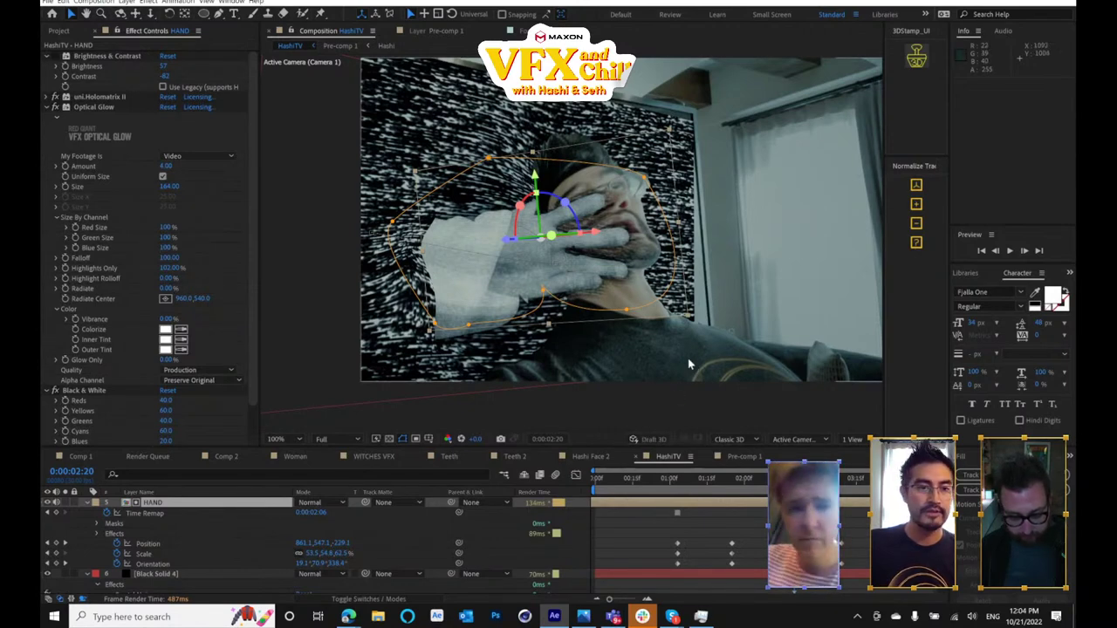
left_click(47, 107)
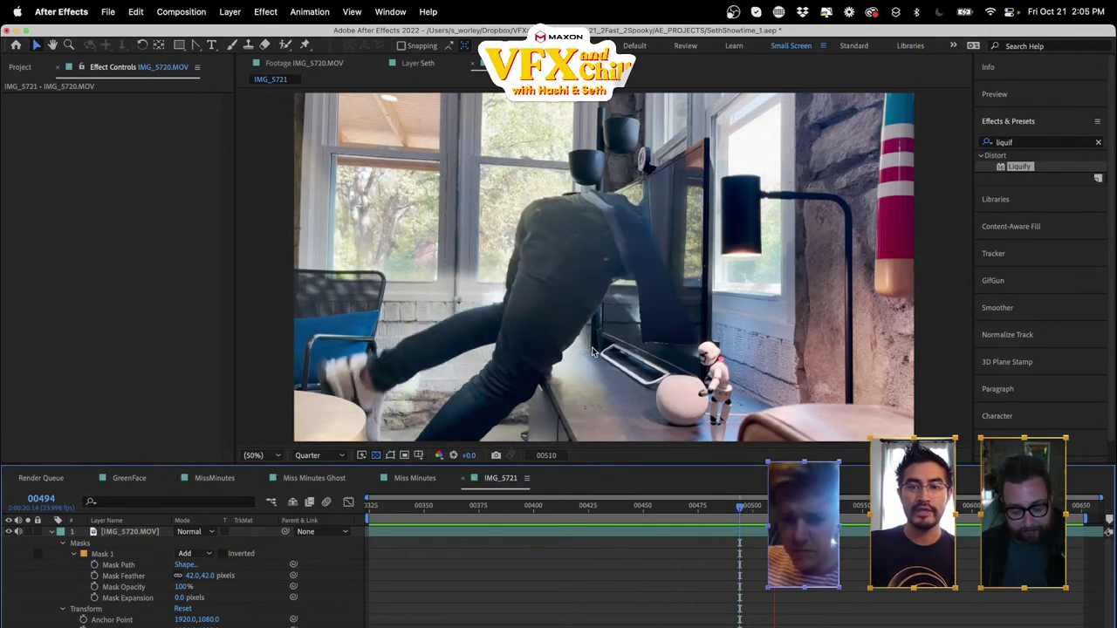
- Maximize the IMG_5721 composition view to watch the preview of the man being pulled into the TV
key("grave")
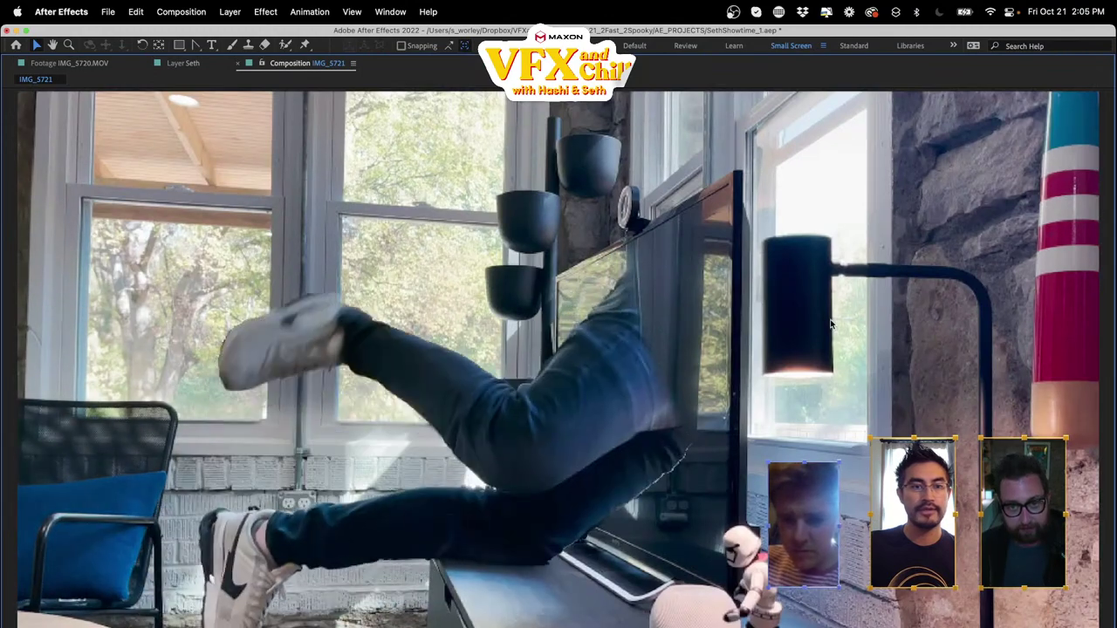